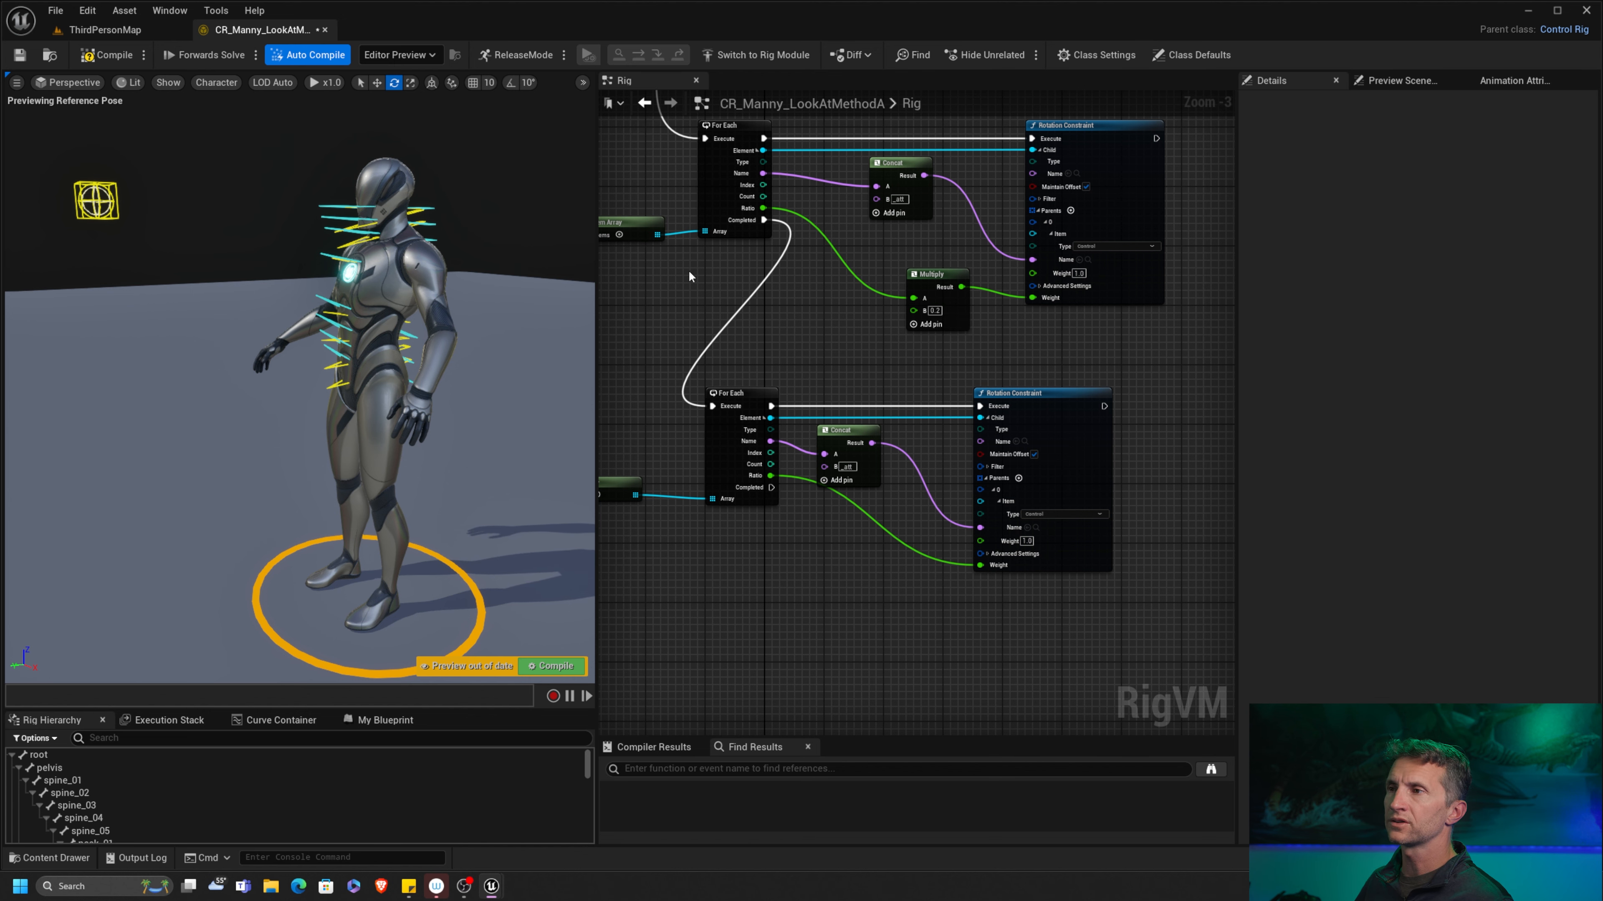
# Step: Disconnect Forwards Solve from the Sequence node and reconnect its Execute output to the Sequence
pyautogui.moveTo(711, 223); pyautogui.dragTo(967, 633, button='right')
pyautogui.moveTo(883, 213); pyautogui.dragTo(970, 665, button='right')
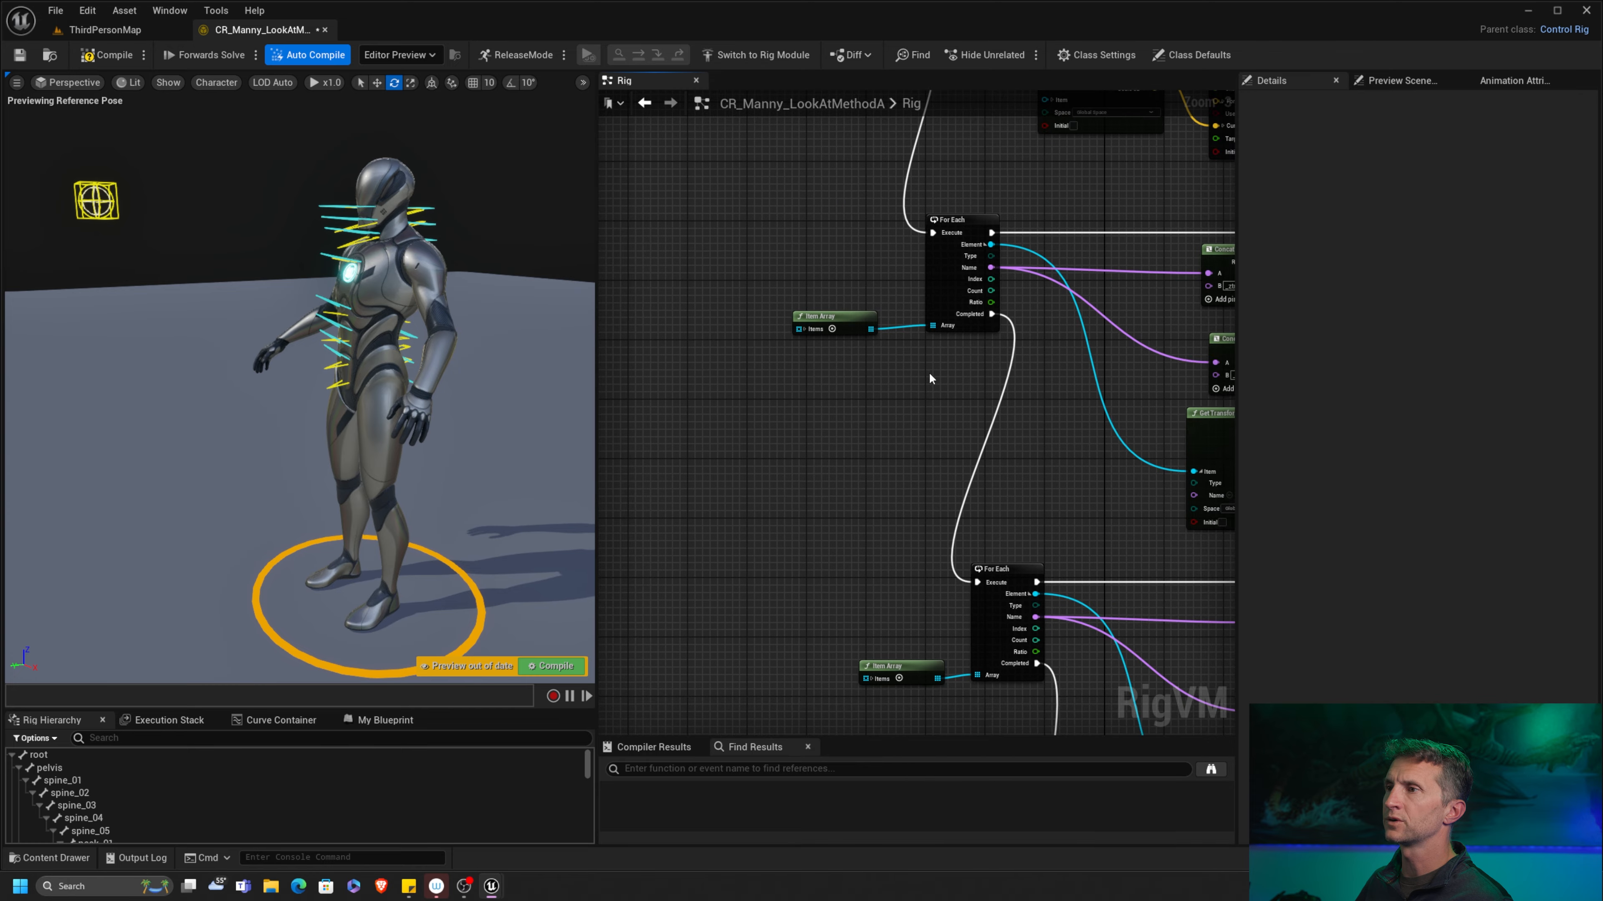
pyautogui.moveTo(930, 379); pyautogui.dragTo(904, 535, button='right')
pyautogui.moveTo(818, 475); pyautogui.dragTo(851, 288, button='right')
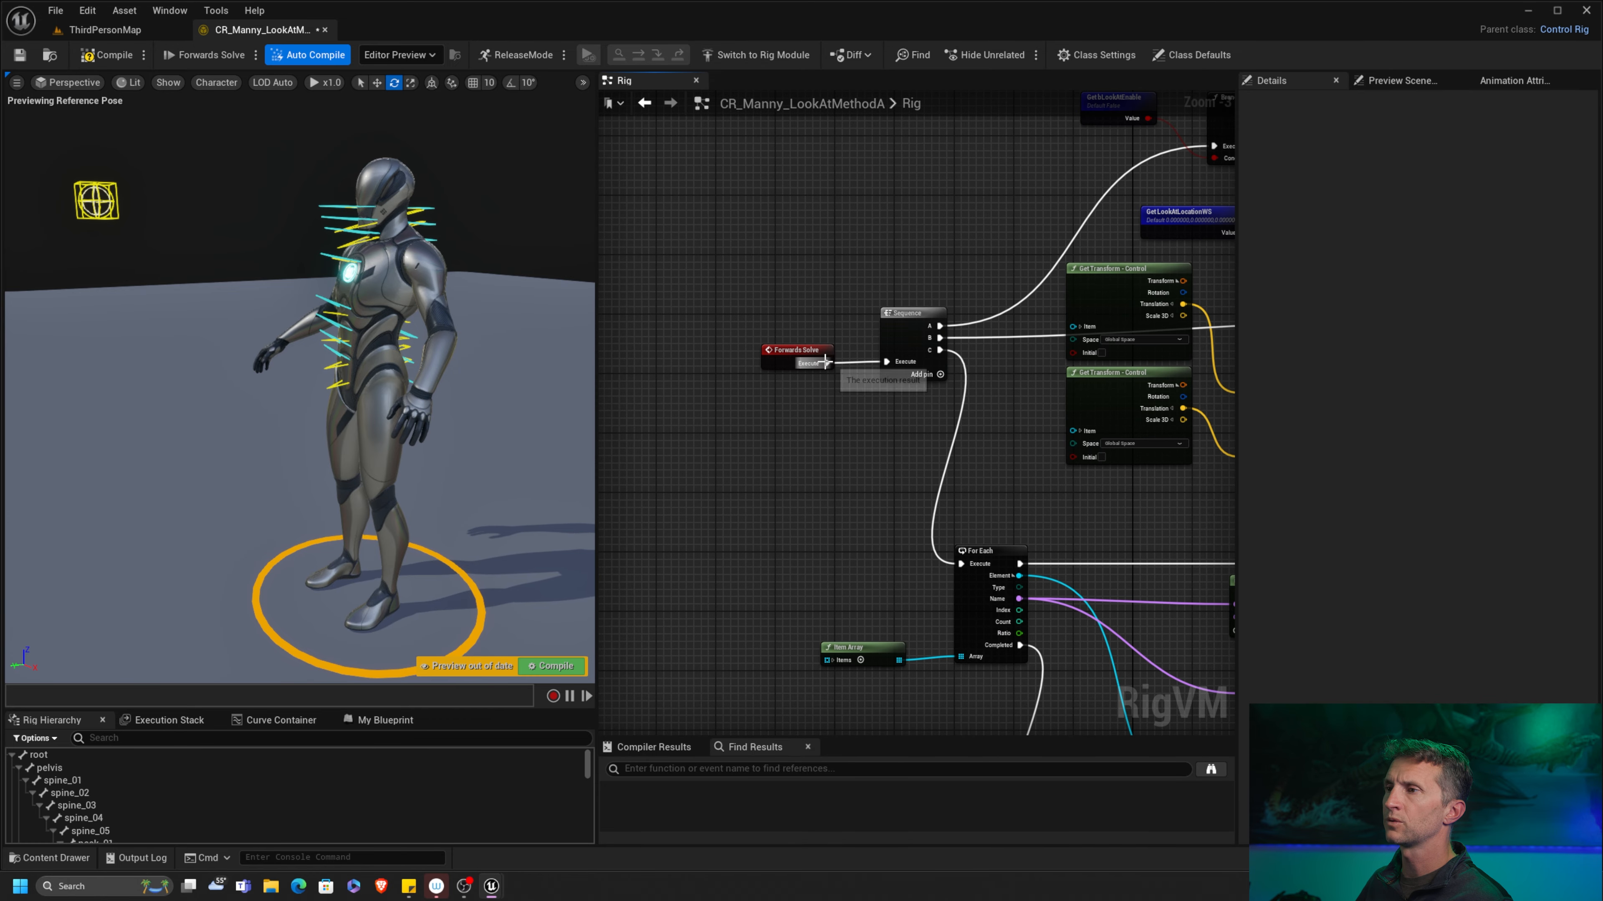
pyautogui.keyDown('alt'); pyautogui.moveTo(419, 370); pyautogui.dragTo(402, 352); pyautogui.keyUp('alt')
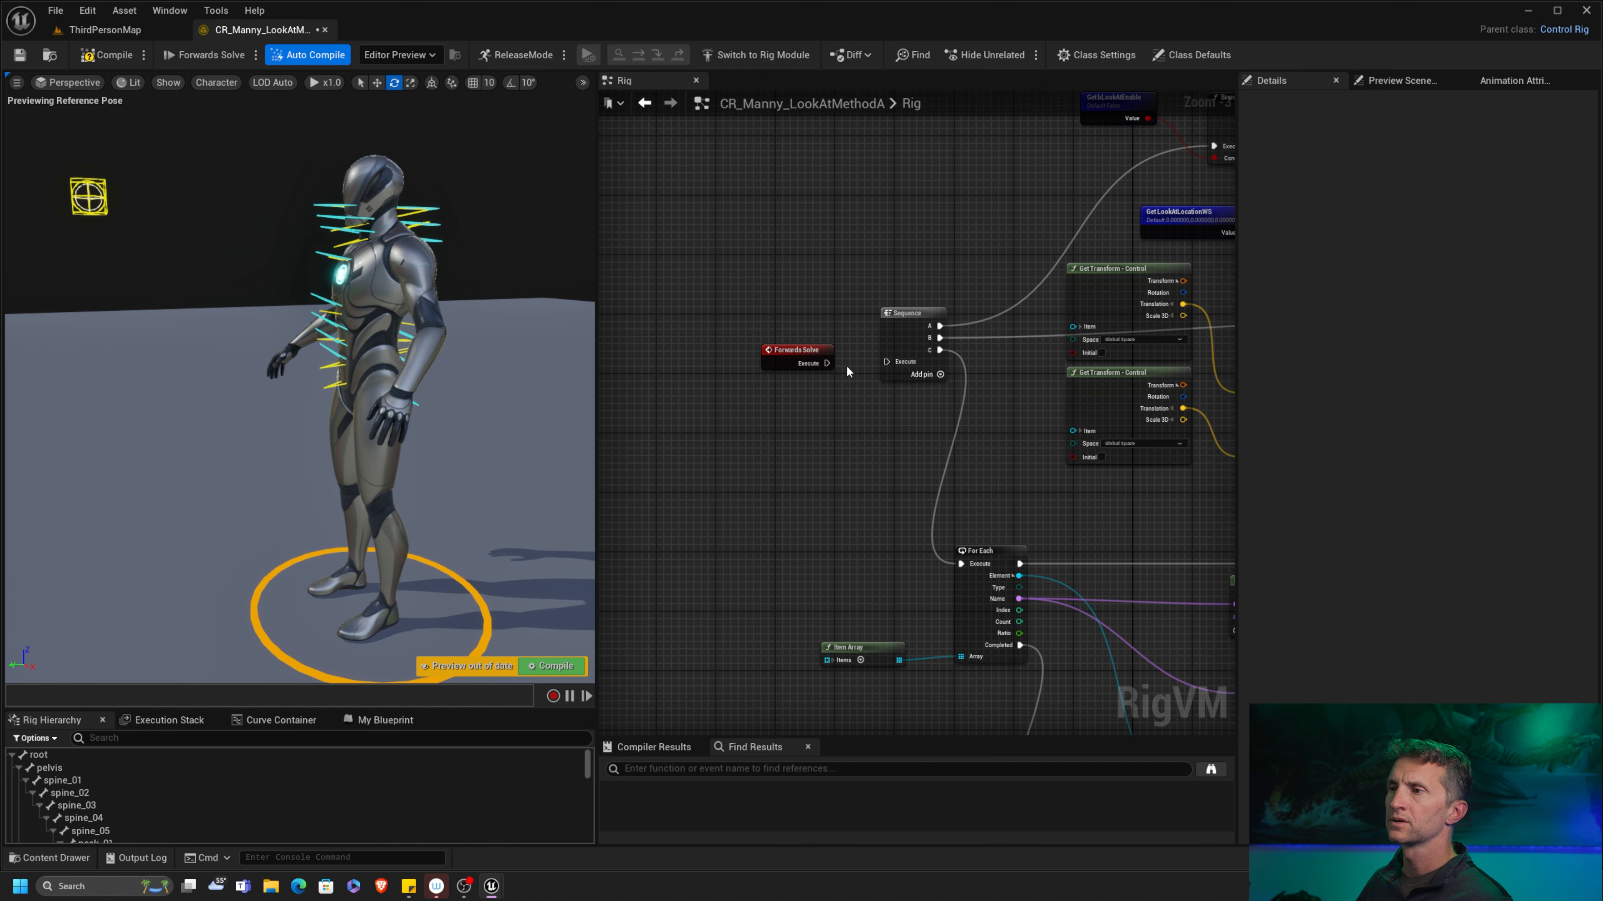
pyautogui.moveTo(826, 363); pyautogui.dragTo(887, 362)
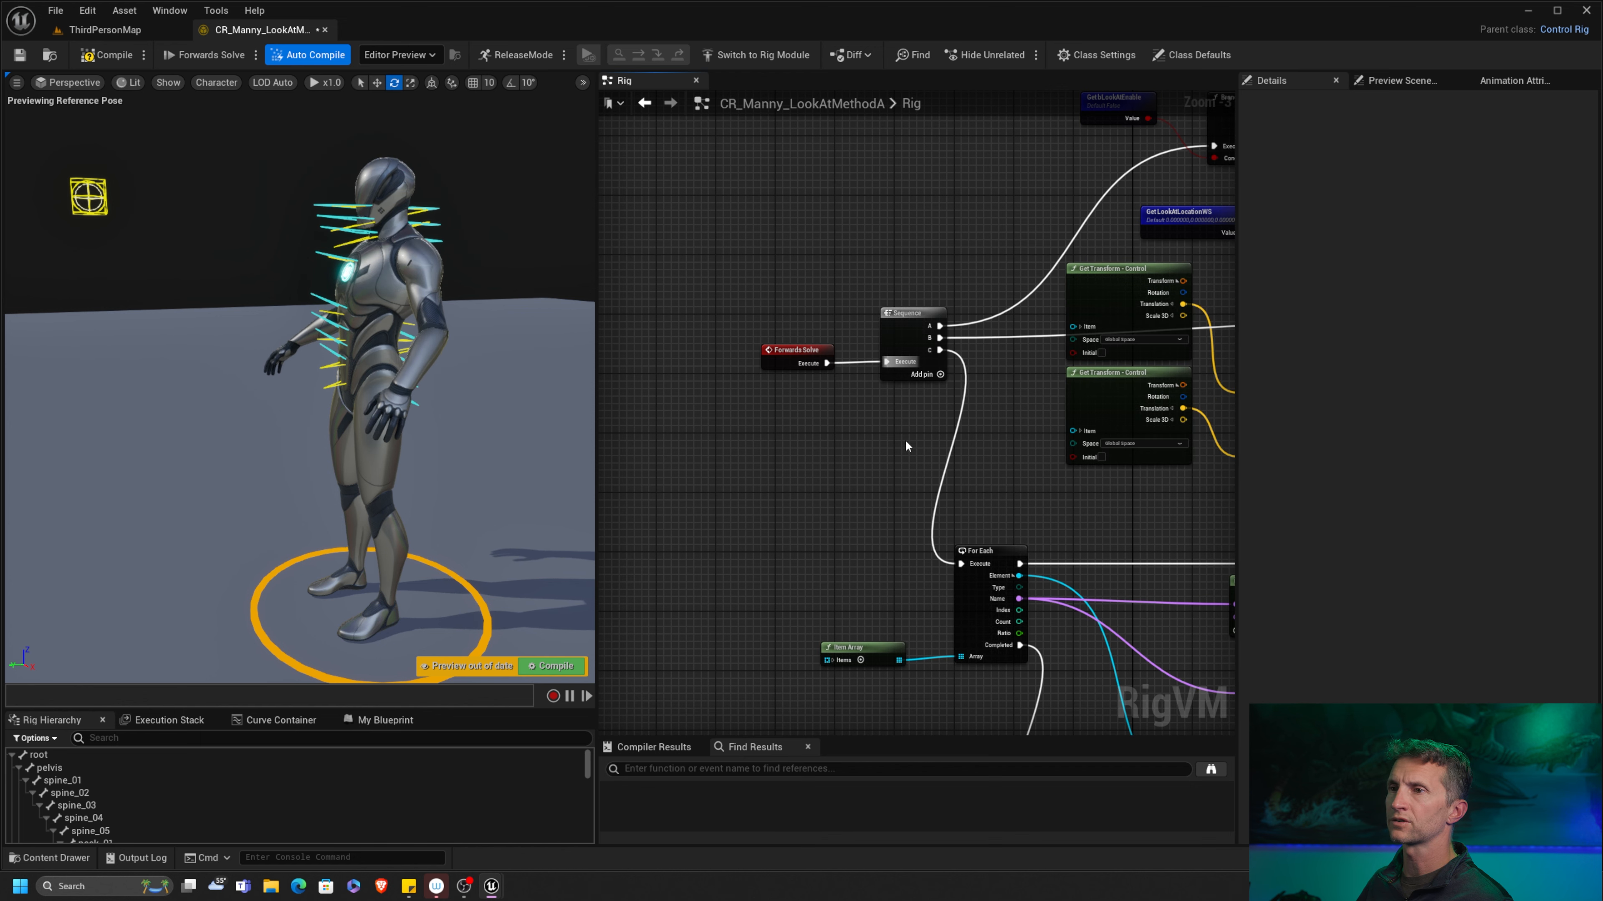
# Step: Set input B of the Multiply node feeding the upper Rotation Constraint's weight to 1.0
pyautogui.moveTo(865, 581); pyautogui.dragTo(762, 216, button='right')
pyautogui.moveTo(991, 540); pyautogui.dragTo(737, 183, button='right')
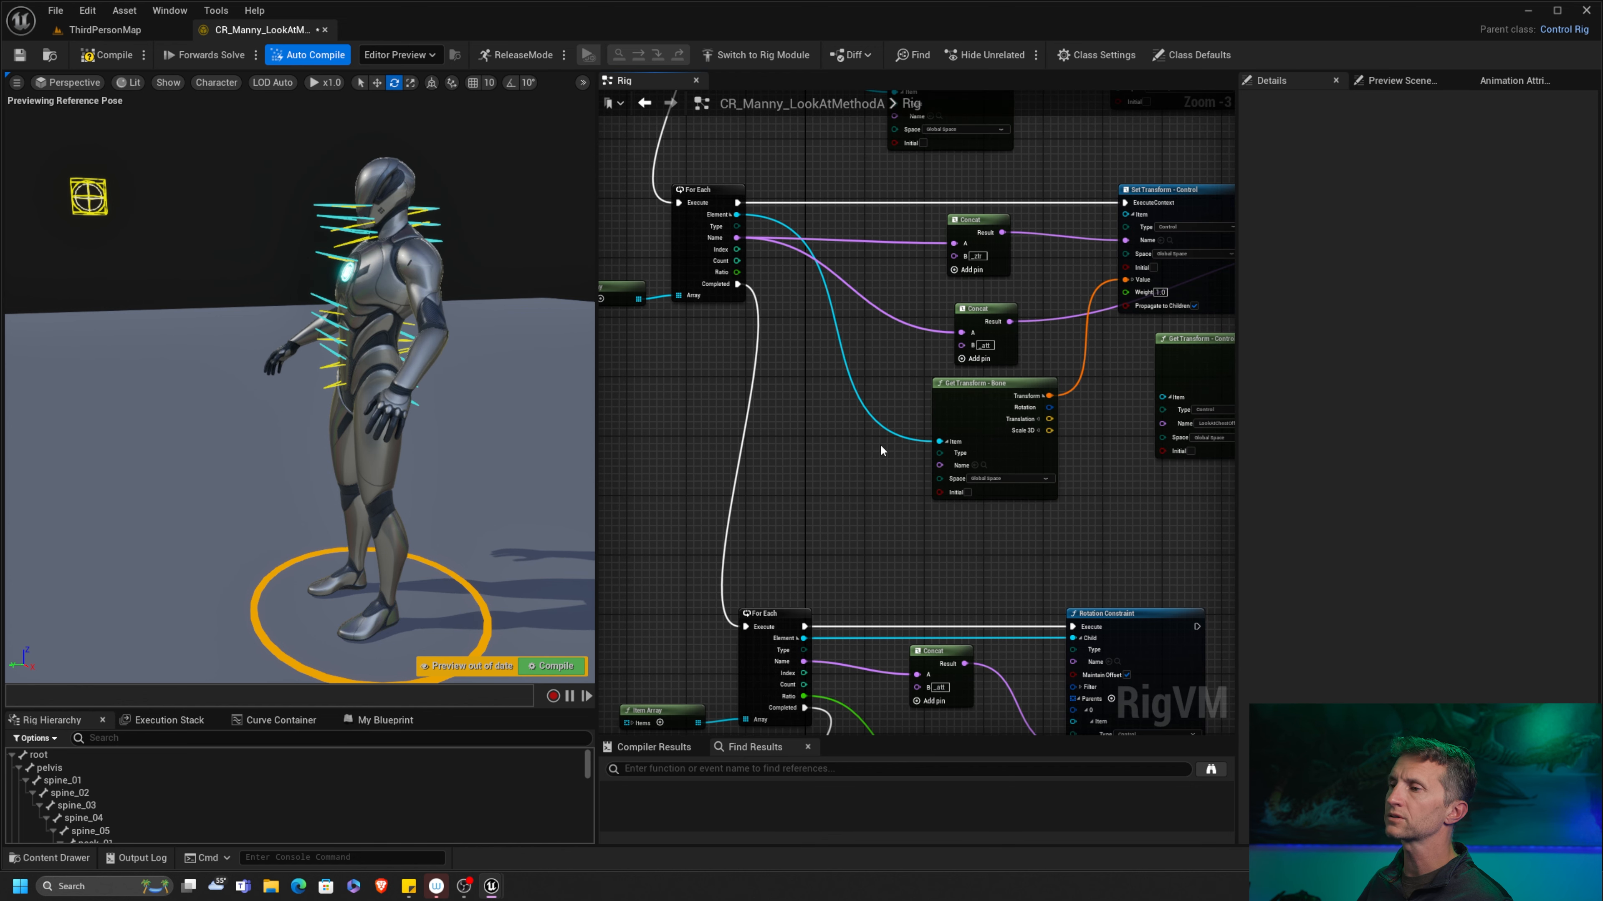
pyautogui.moveTo(880, 444); pyautogui.dragTo(783, 171, button='right')
pyautogui.moveTo(887, 490); pyautogui.dragTo(919, 248, button='right')
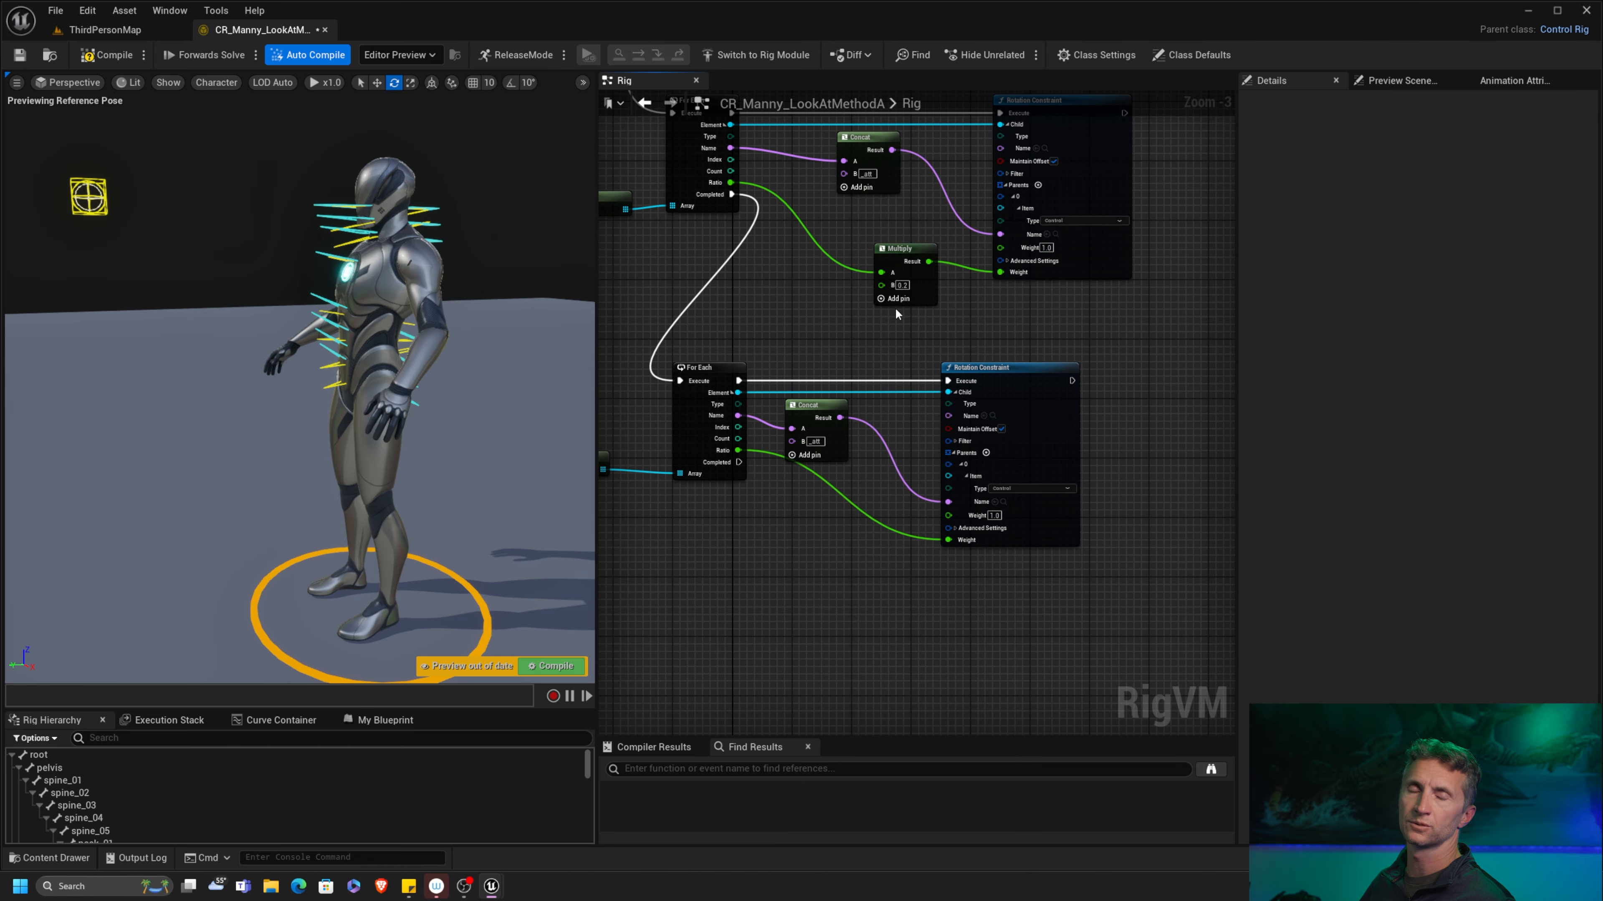
pyautogui.click(902, 285)
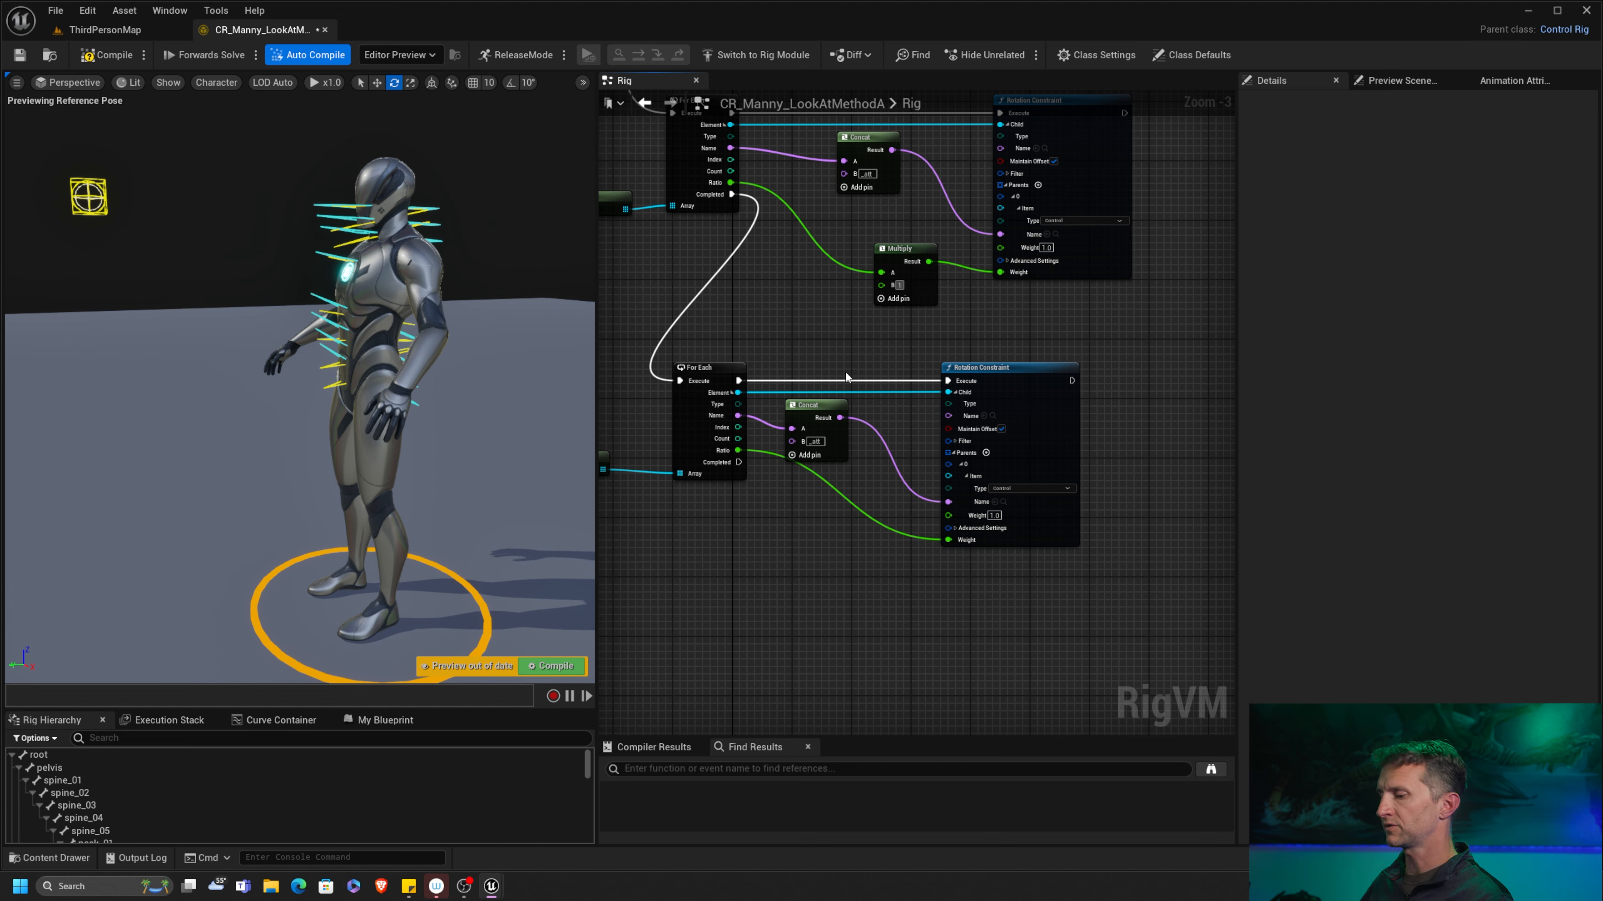
pyautogui.write('1')
pyautogui.press('Return')
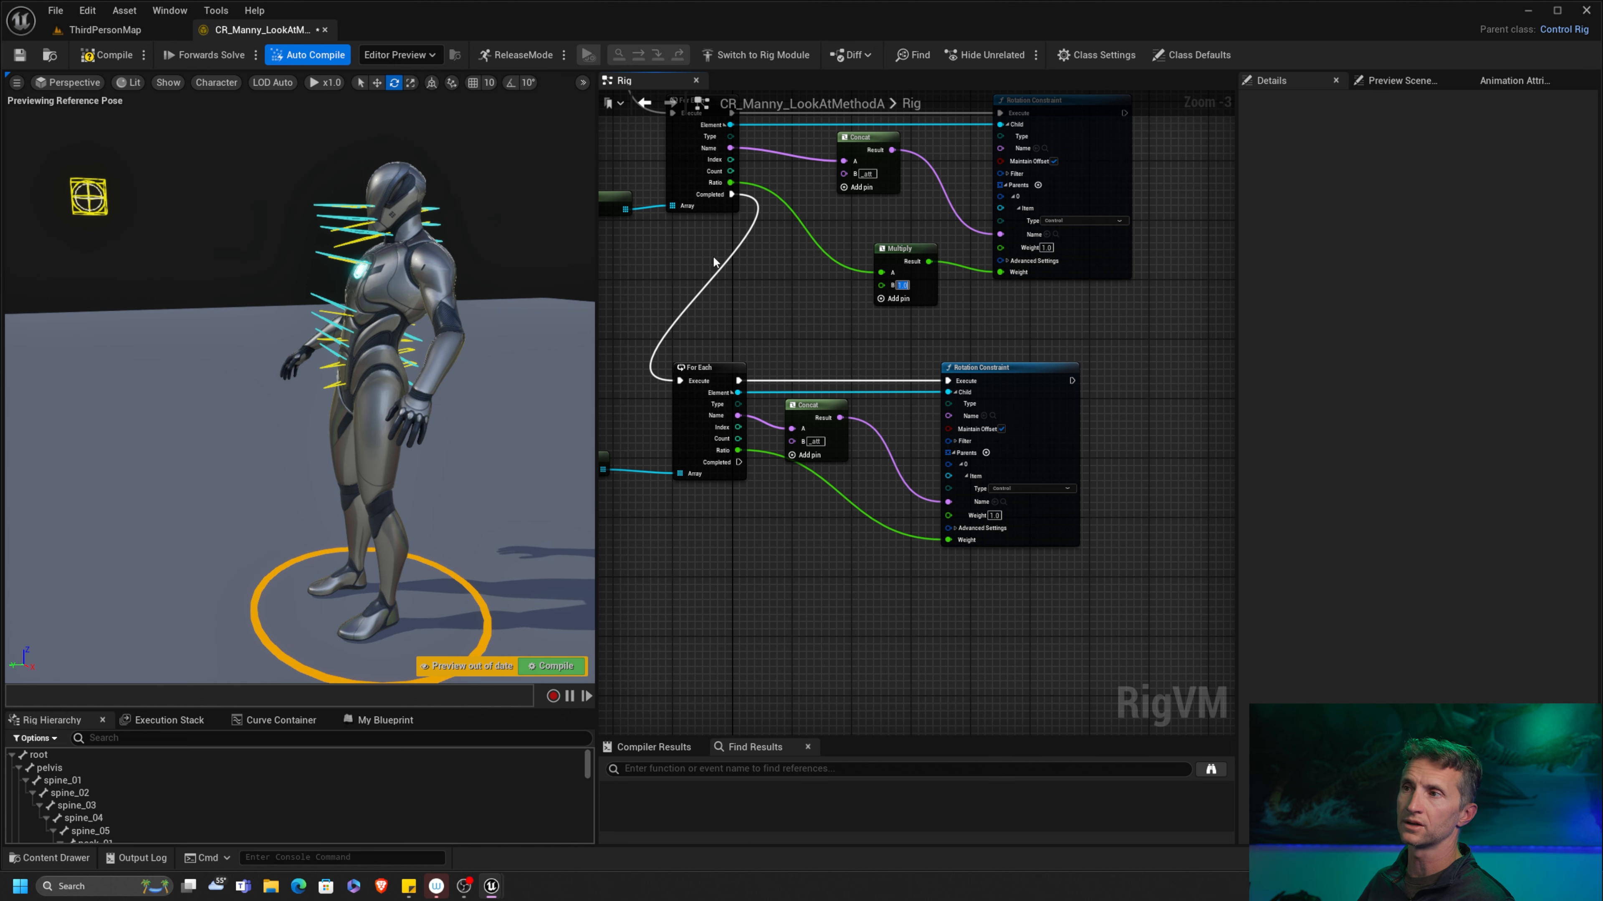
# Step: Break the execution link between Forwards Solve and Sequence, and link the two nodes again
pyautogui.moveTo(732, 252); pyautogui.dragTo(1029, 554, button='right')
pyautogui.moveTo(826, 158); pyautogui.dragTo(901, 576, button='right')
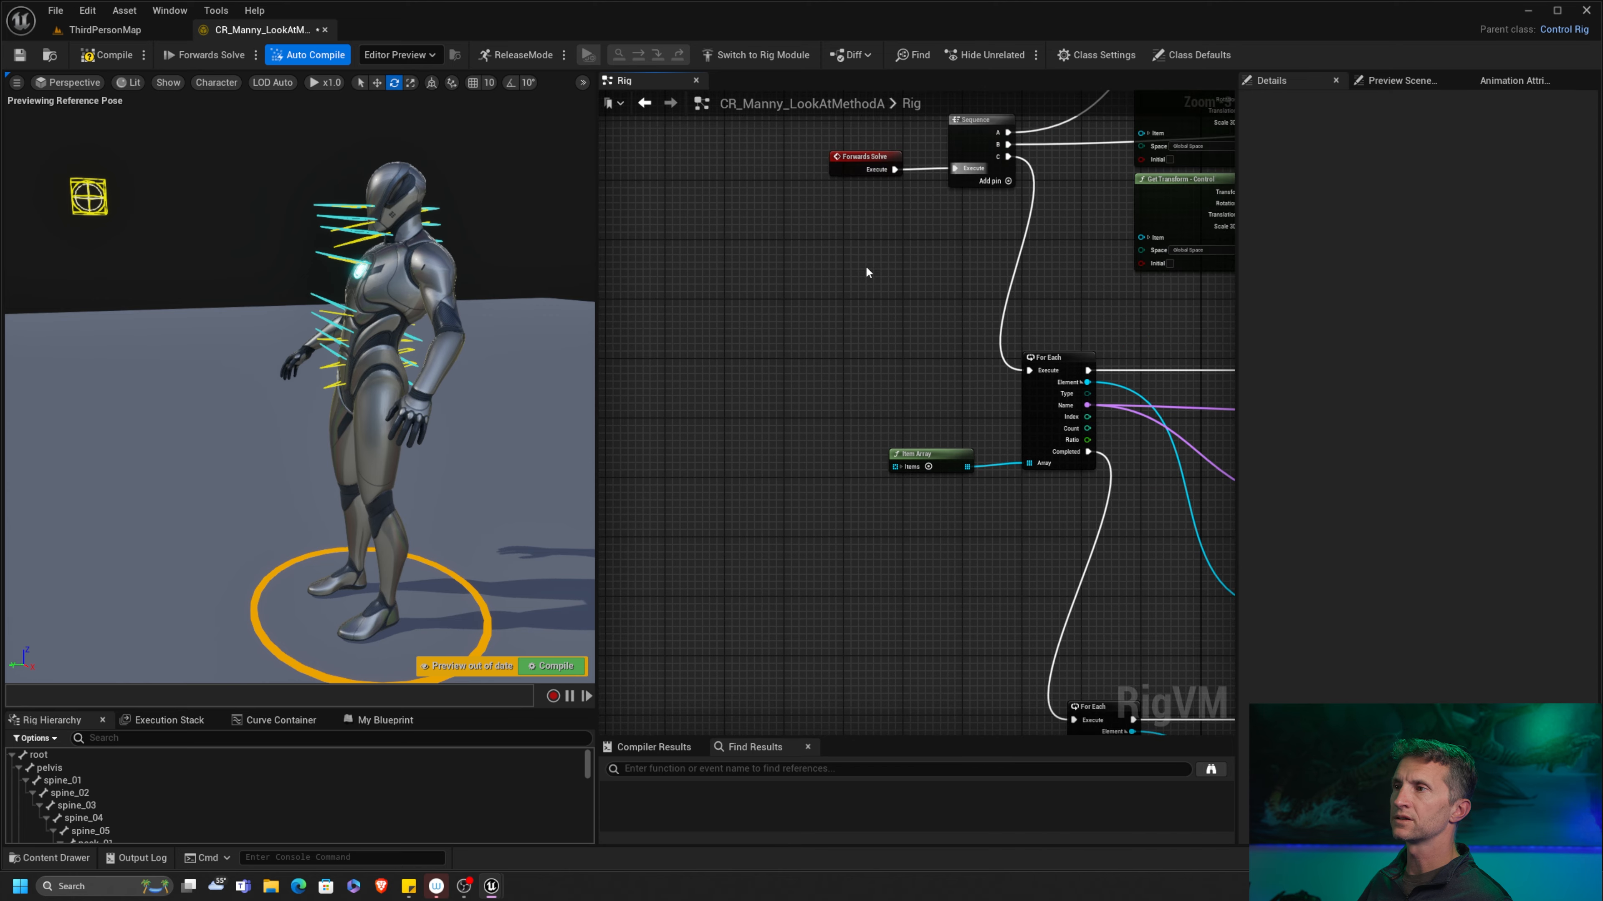
pyautogui.moveTo(866, 266); pyautogui.dragTo(853, 402, button='right')
pyautogui.scroll(1, 853, 402)
pyautogui.scroll(2, 854, 402)
pyautogui.moveTo(914, 220); pyautogui.dragTo(845, 241, button='right')
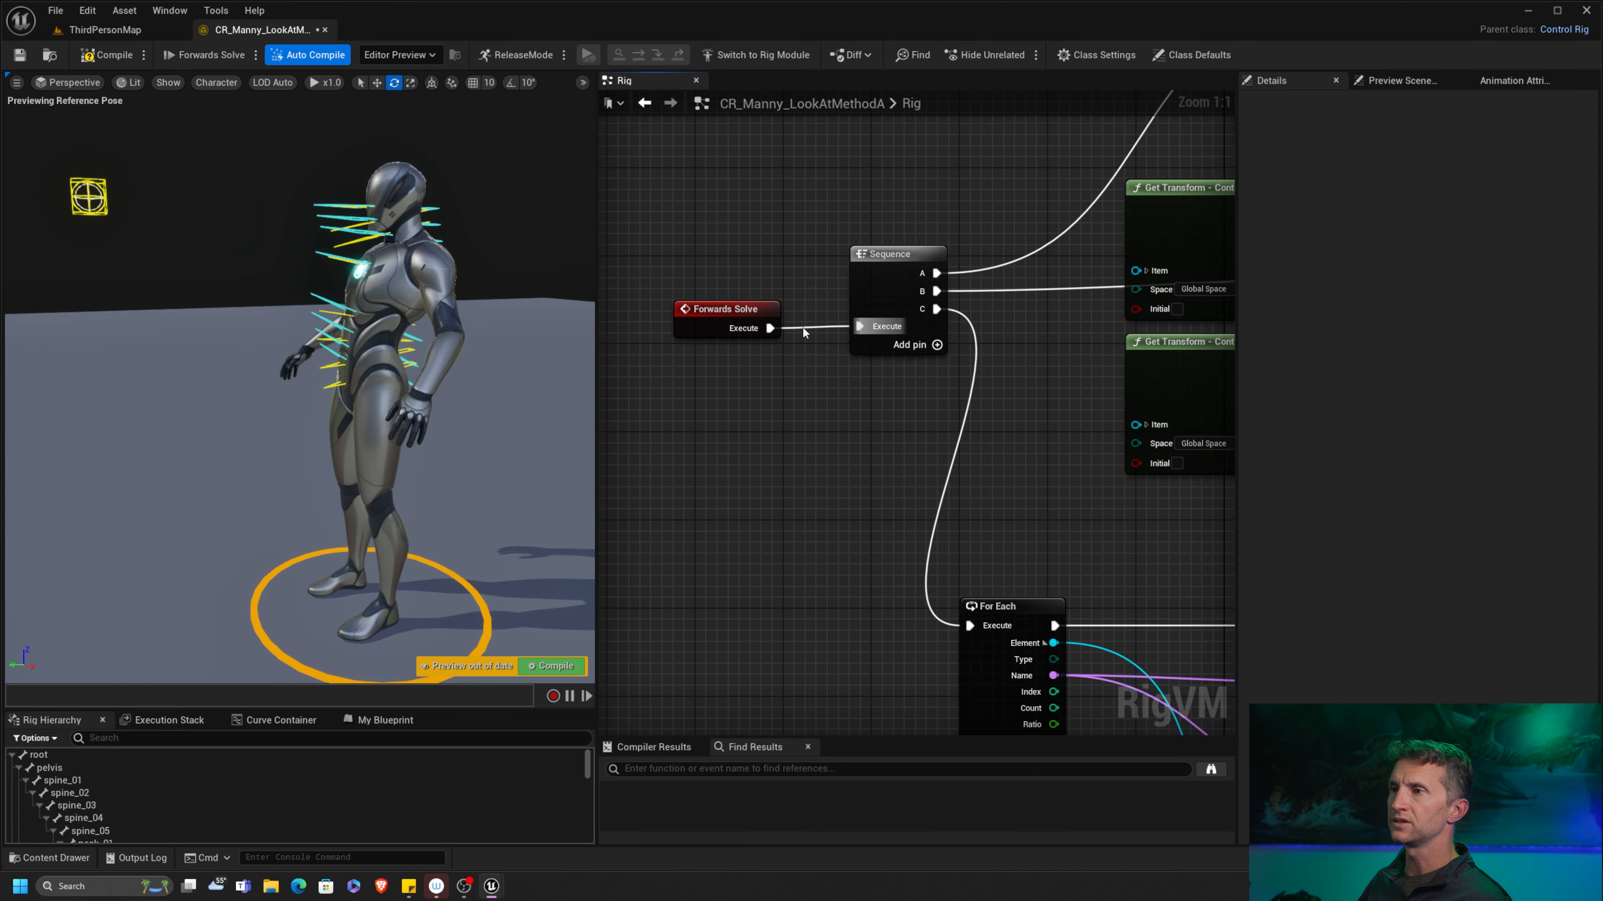
pyautogui.keyDown('alt'); pyautogui.click(775, 331); pyautogui.keyUp('alt')
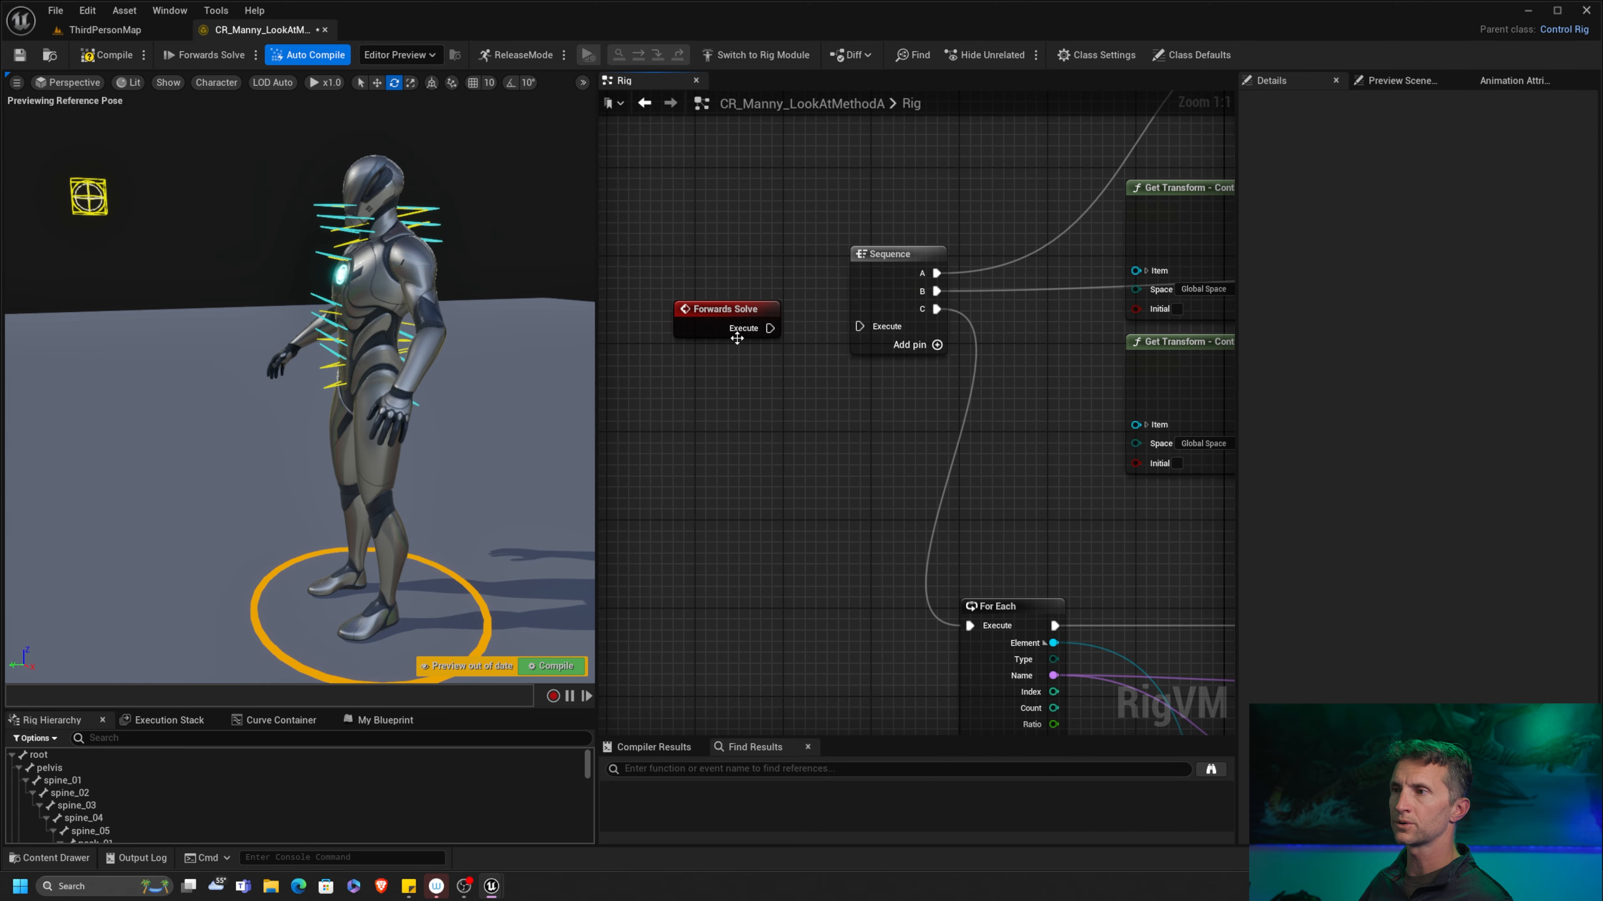
pyautogui.moveTo(767, 337); pyautogui.dragTo(922, 359)
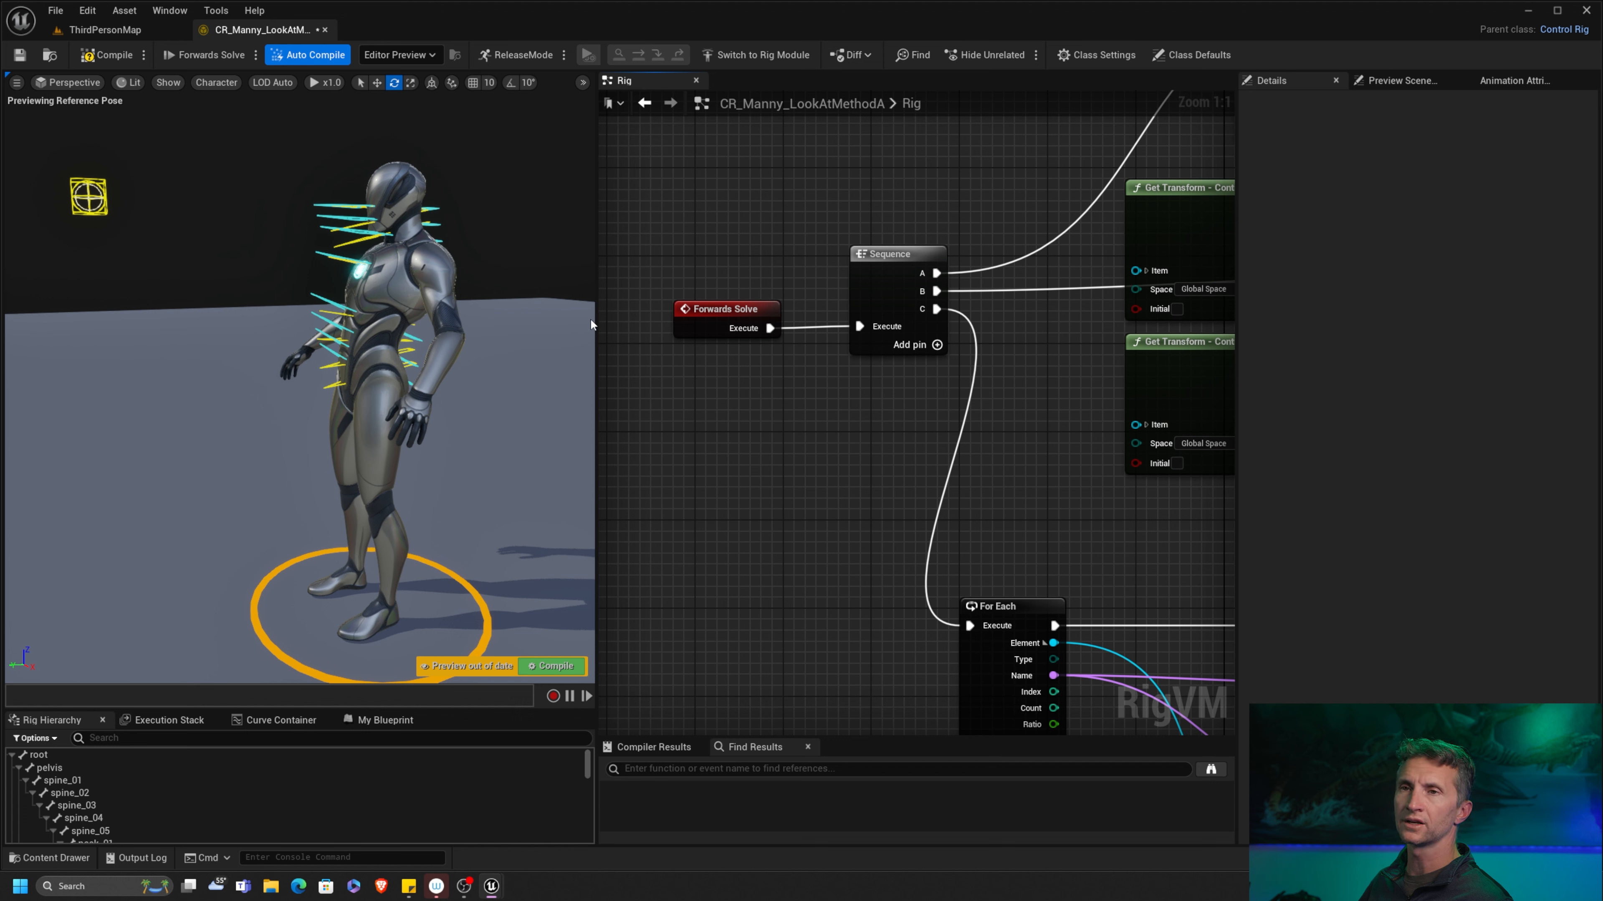
# Step: Select the look-at control in the preview viewport and move it lower to test the rig
pyautogui.click(106, 180)
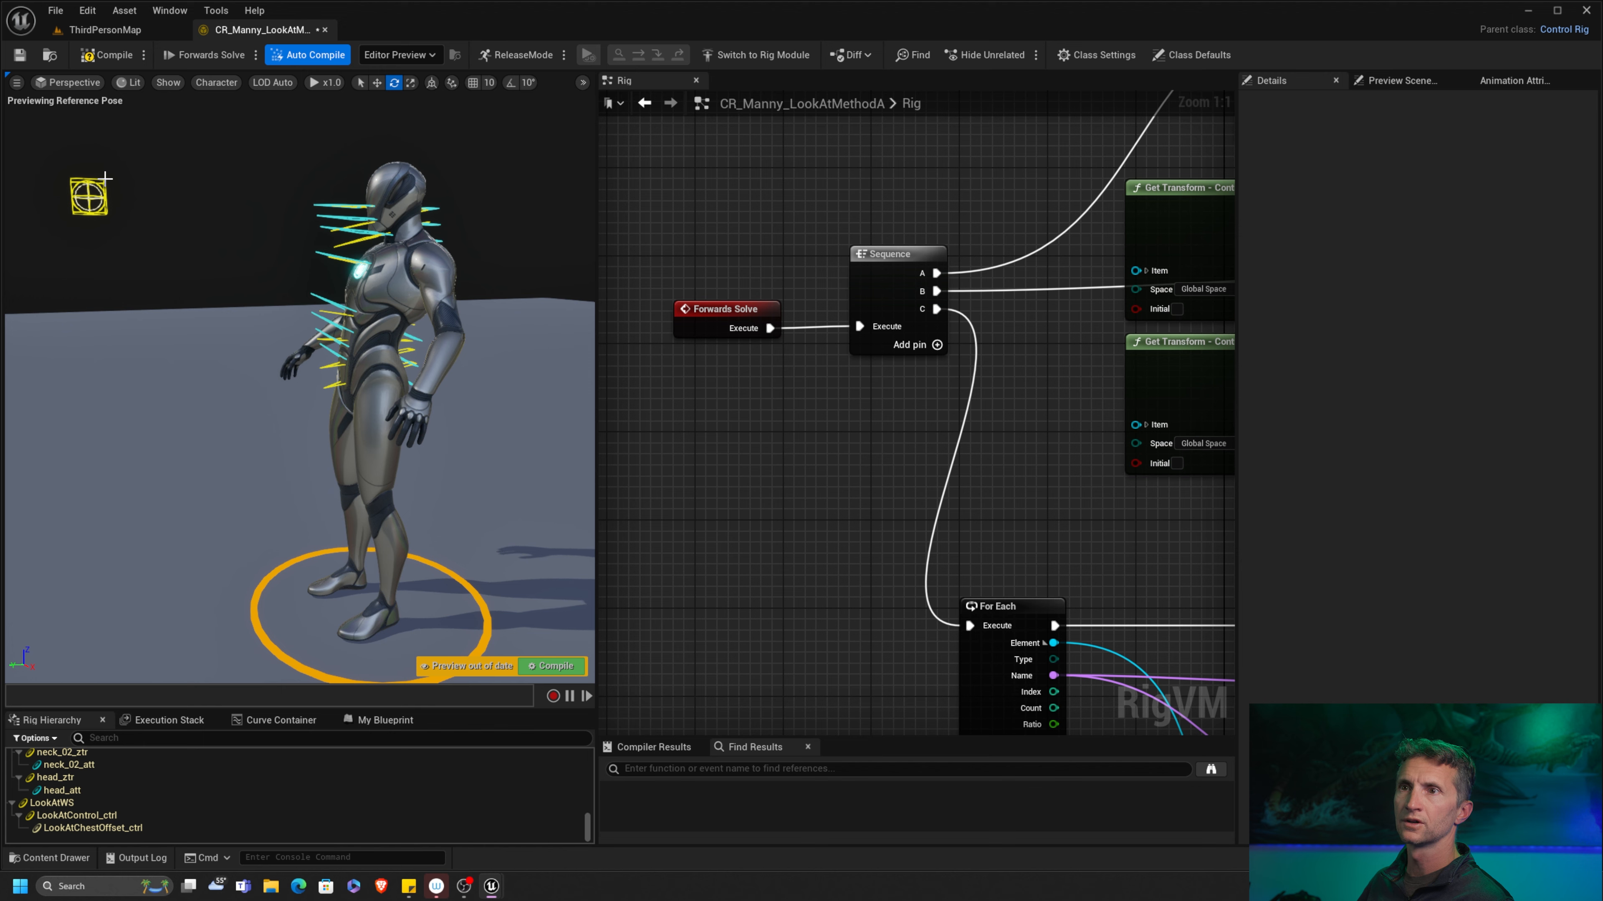
pyautogui.click(106, 178)
pyautogui.press('w')
pyautogui.moveTo(90, 158); pyautogui.dragTo(136, 268)
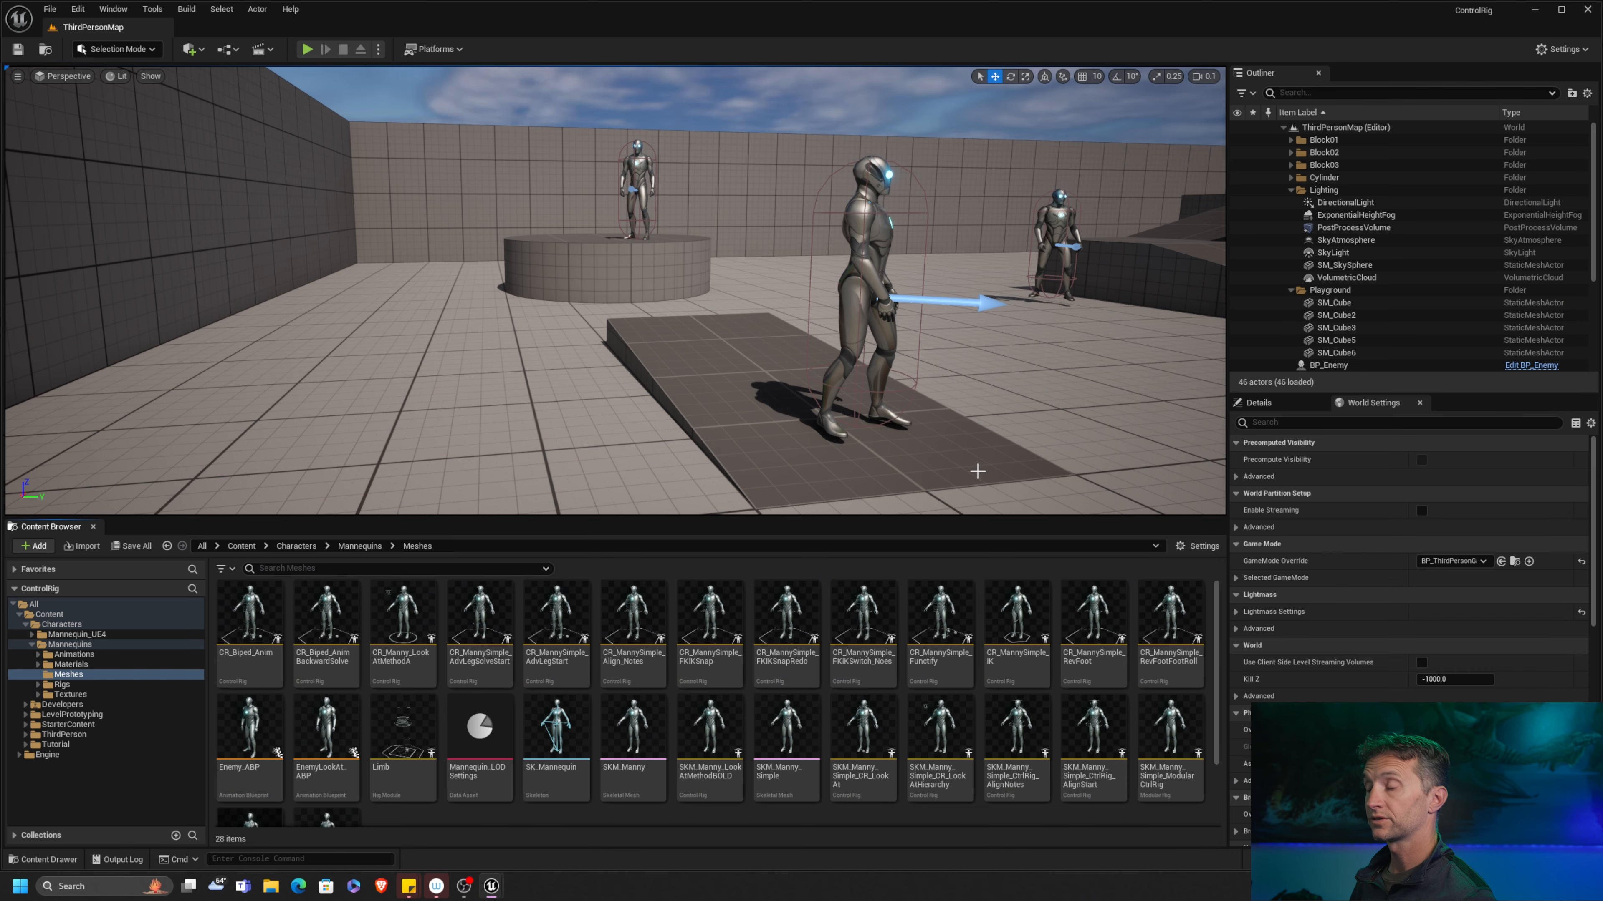
# Step: Create a Control Rig from the SKM_Manny_Simple skeletal mesh
pyautogui.rightClick(813, 737)
pyautogui.moveTo(905, 347)
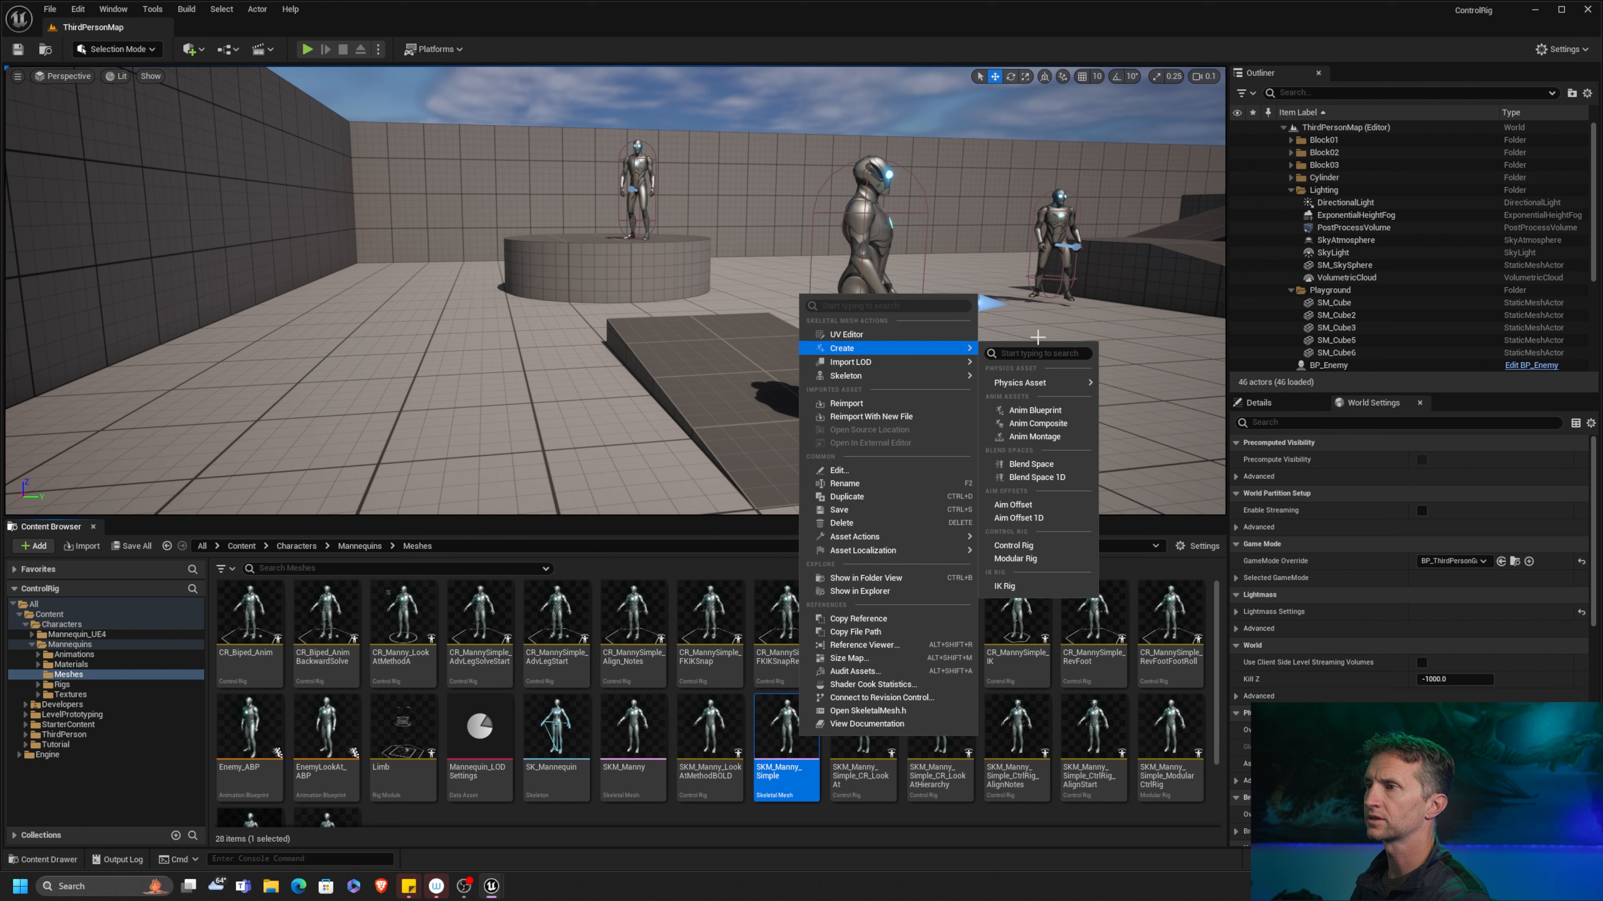
pyautogui.click(1043, 546)
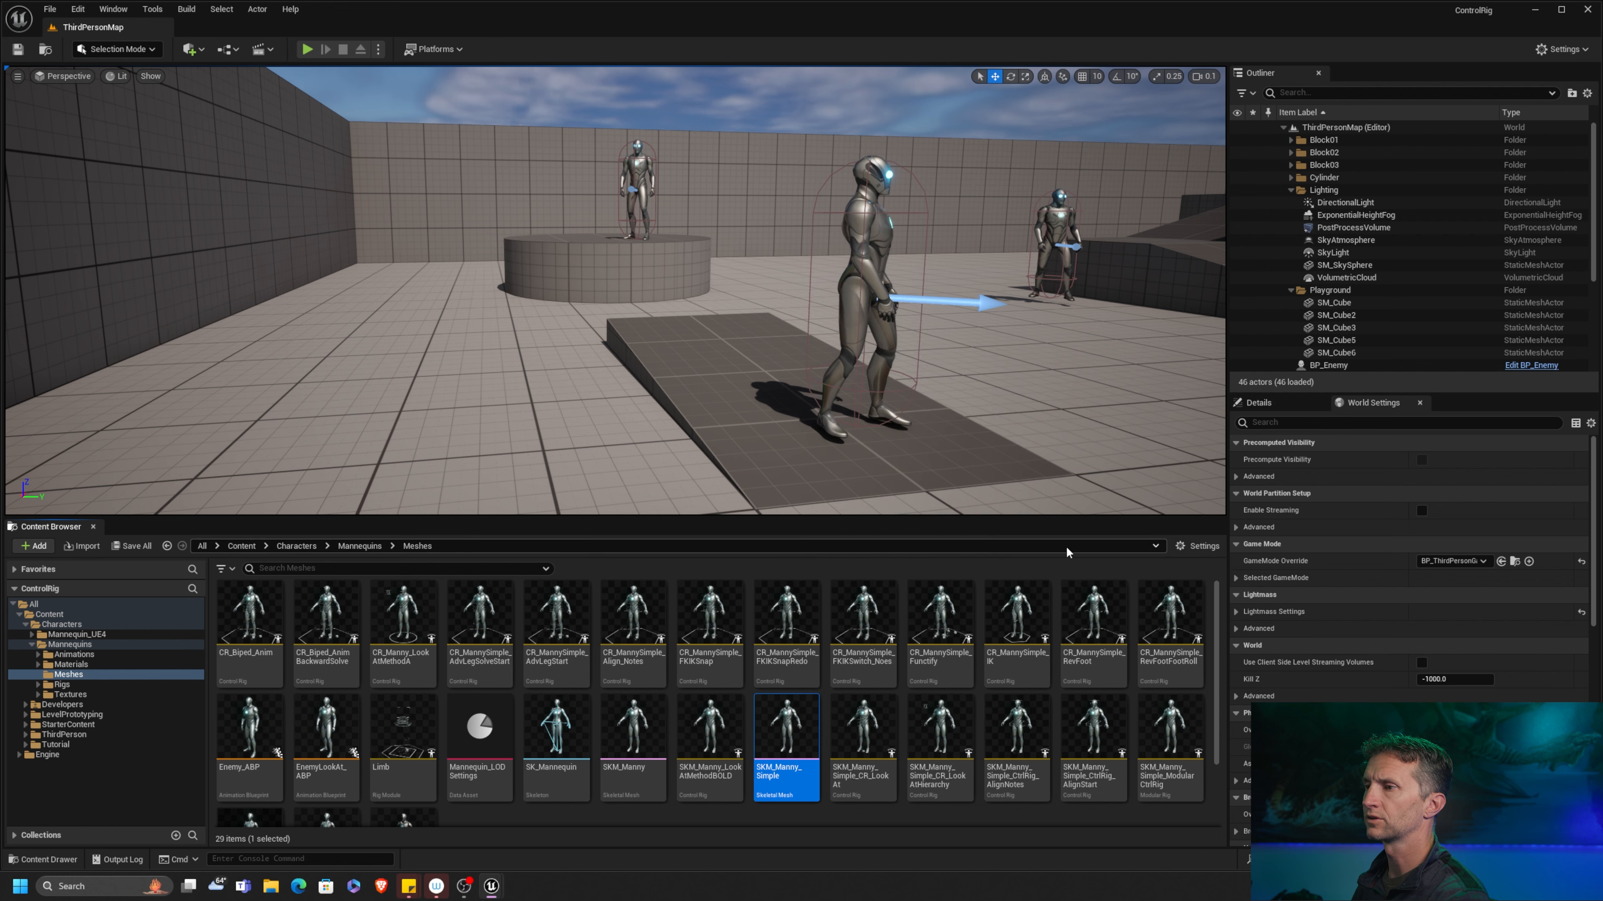
# Step: Rename the new SKM_Manny_Simple Control Rig as CR_Manny_LookAtMethodB
pyautogui.scroll(-3, 923, 578)
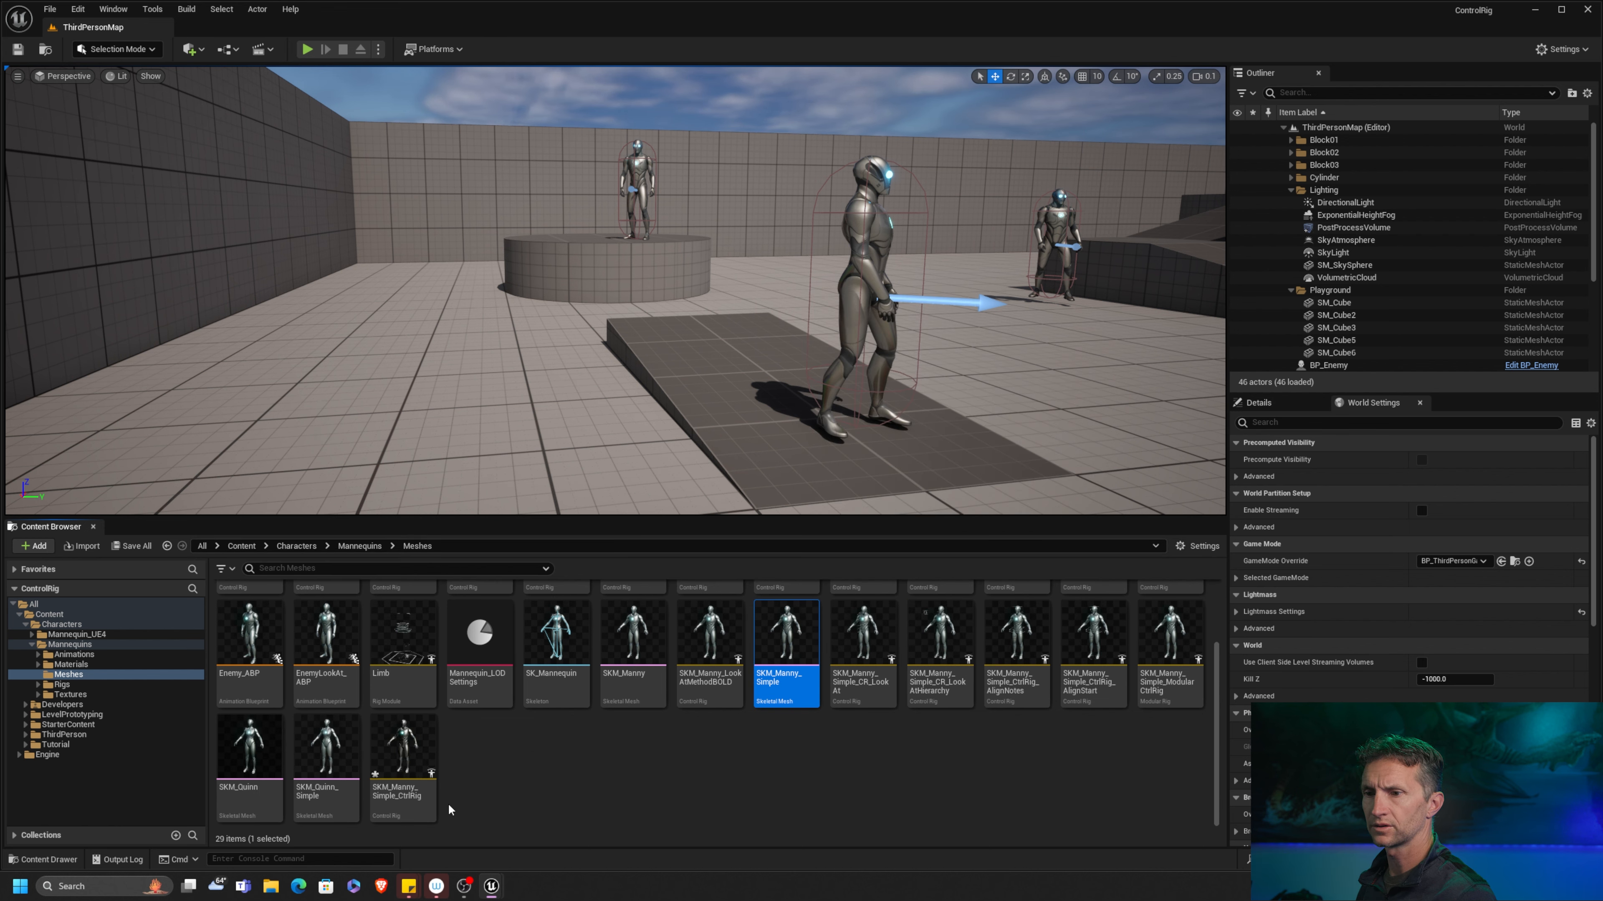
pyautogui.click(424, 794)
pyautogui.click(424, 793)
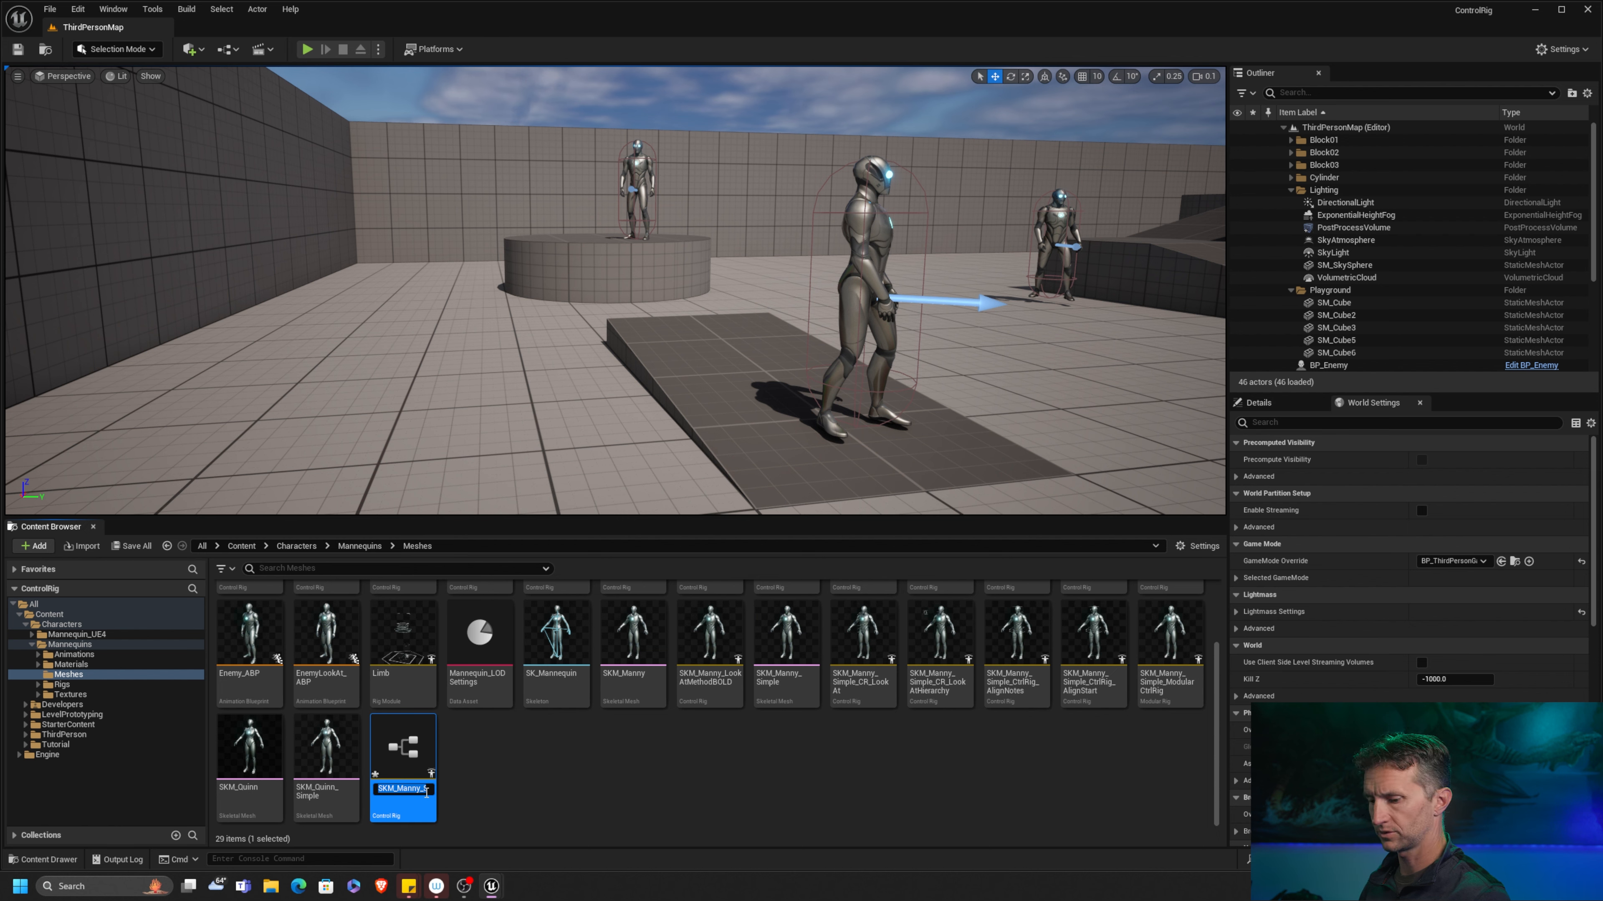
pyautogui.write('SKM_Manny_LookAtMethodBOLD')
pyautogui.press('BackSpace')
pyautogui.press('BackSpace')
pyautogui.press('BackSpace')
pyautogui.press('BackSpace')
pyautogui.write('B')
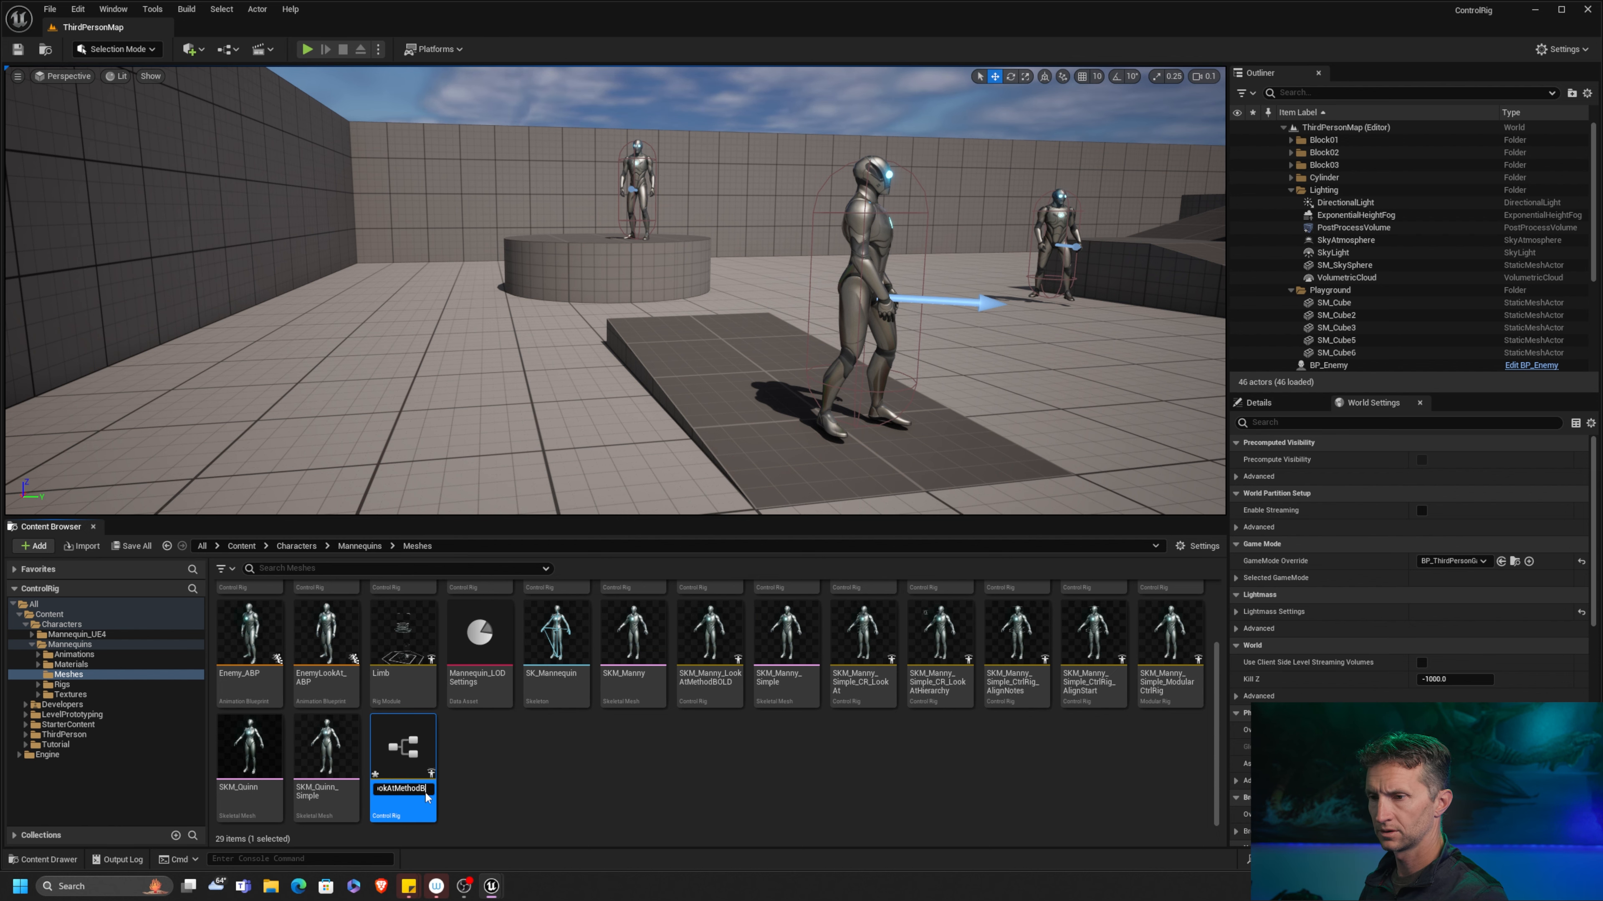
pyautogui.press('Return')
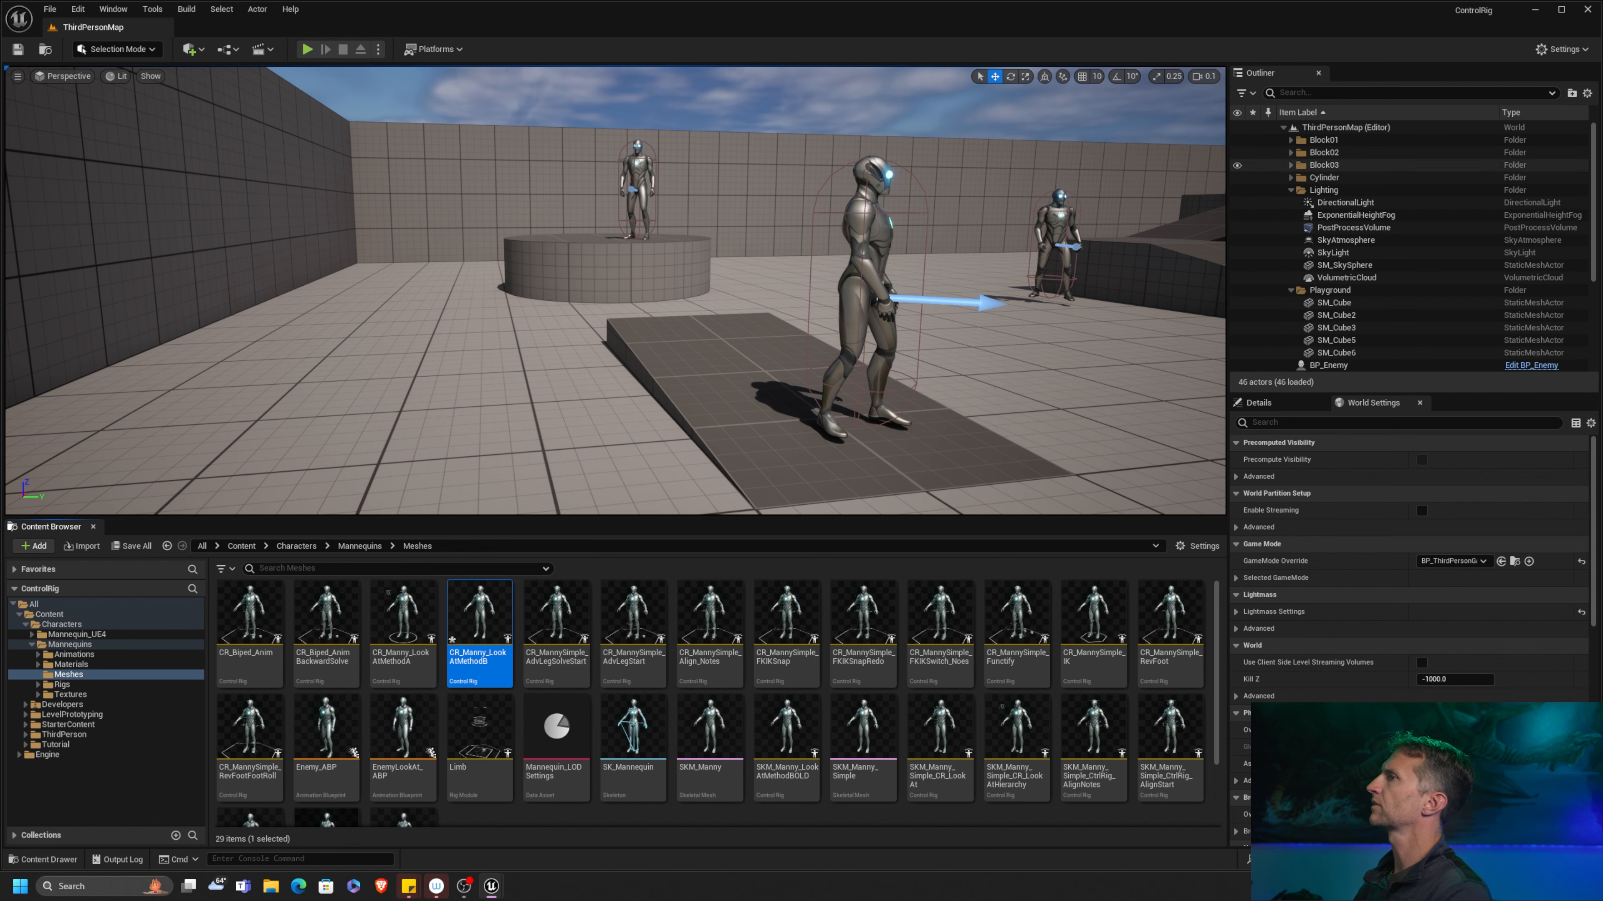
# Step: Open CR_Manny_LookAtMethodB and dock its editor beside ThirdPersonMap, leaving free graph space above Forwards Solve
pyautogui.moveTo(1602, 166); pyautogui.dragTo(354, 27)
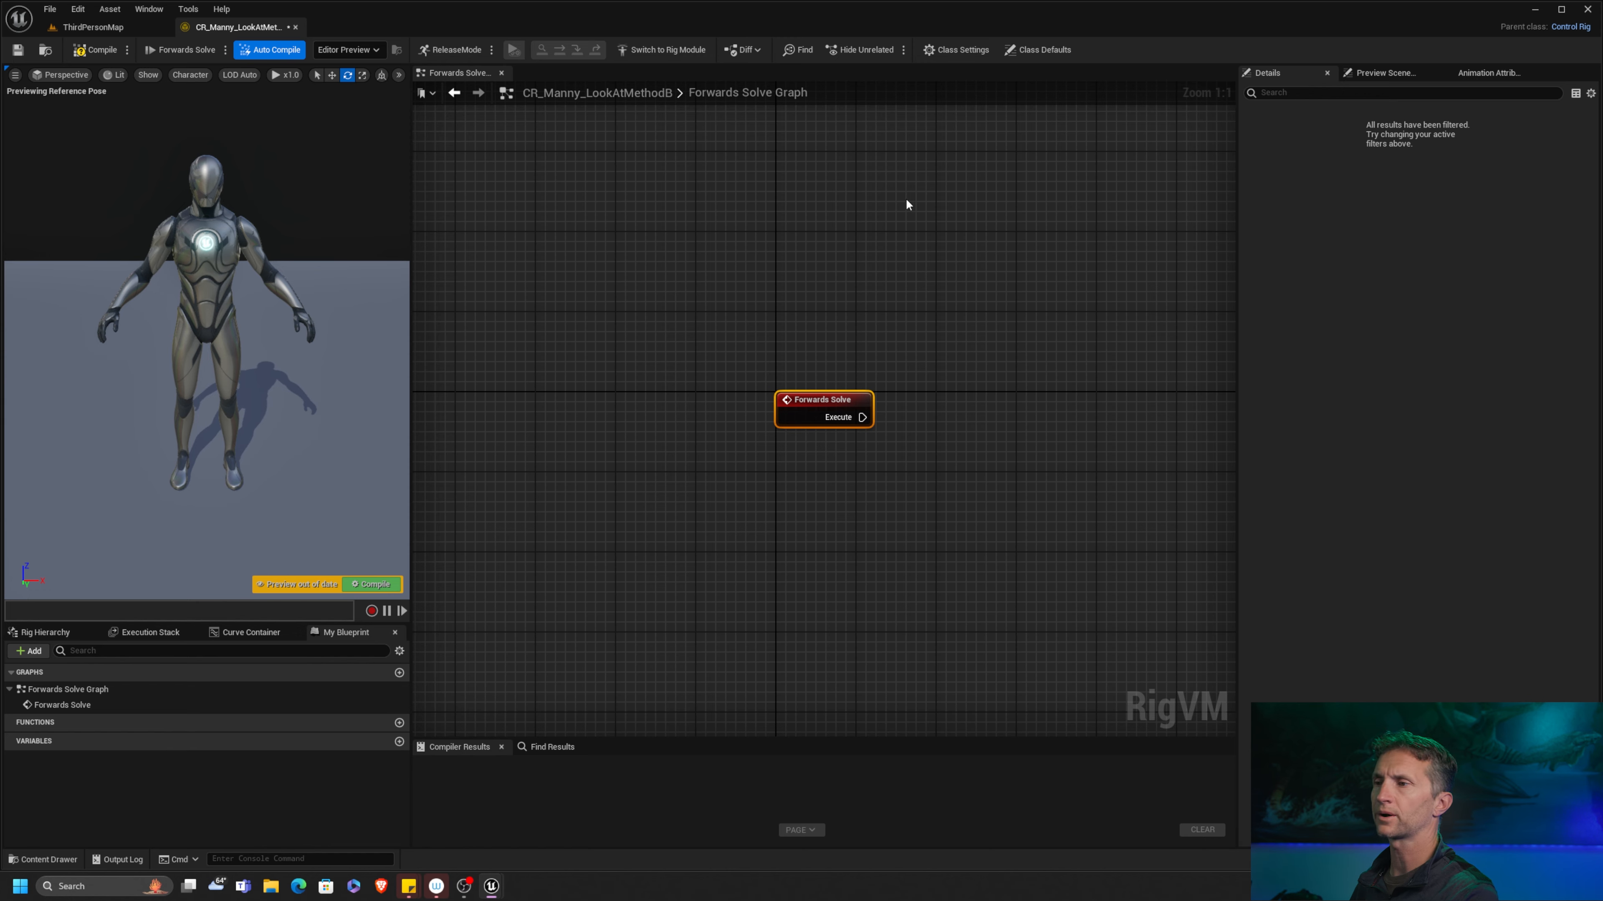
pyautogui.moveTo(870, 306); pyautogui.dragTo(654, 401, button='right')
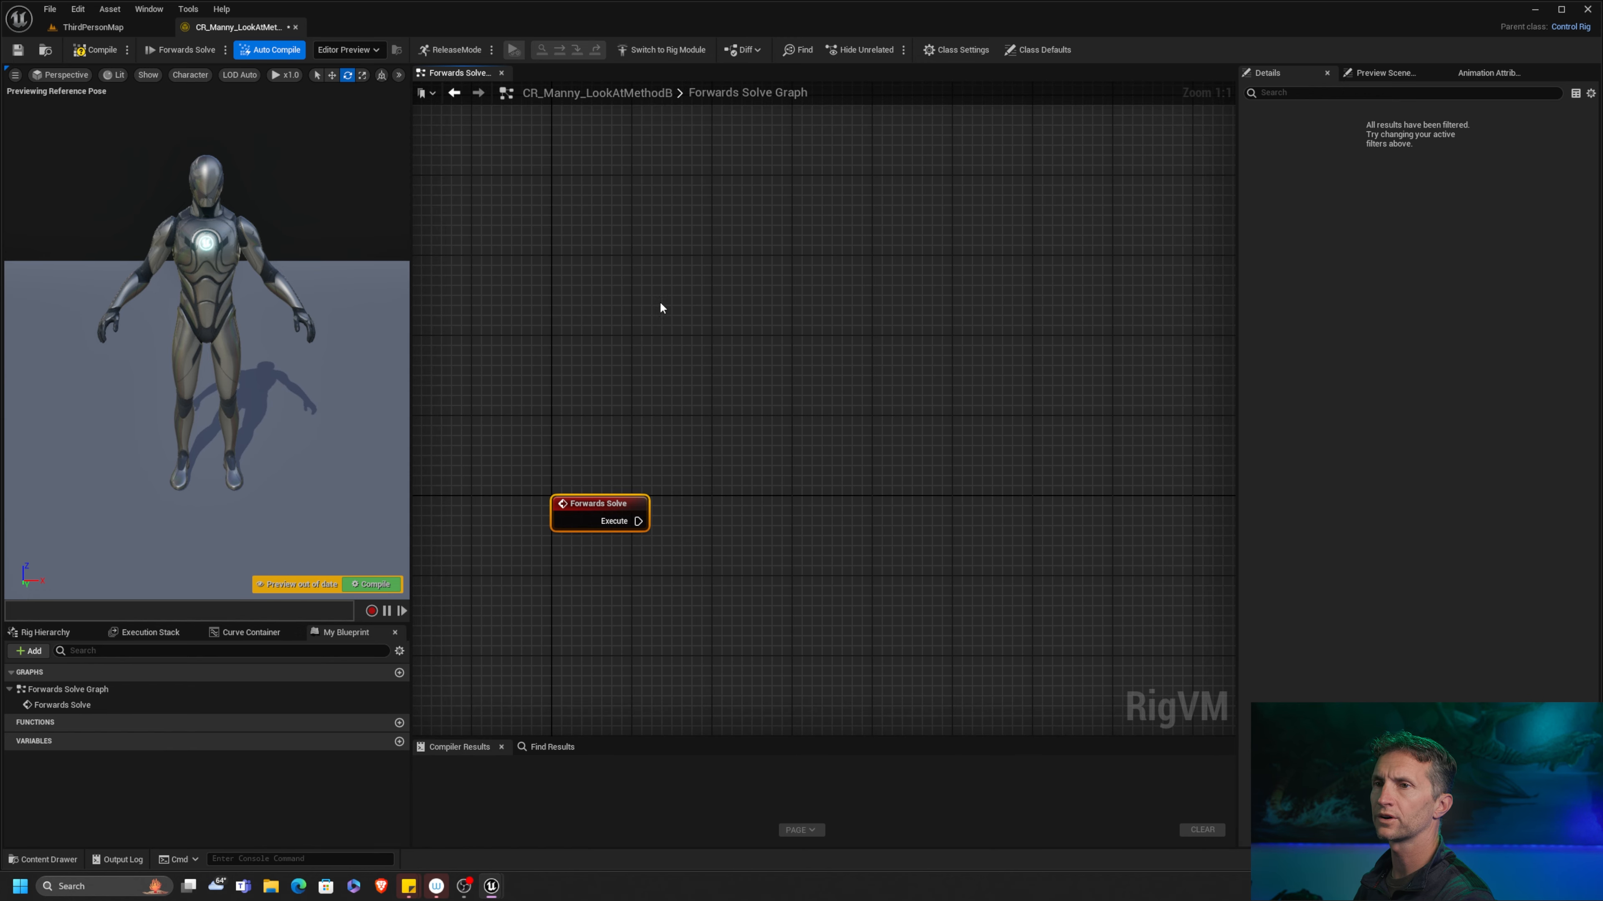
pyautogui.moveTo(661, 308); pyautogui.dragTo(691, 371, button='right')
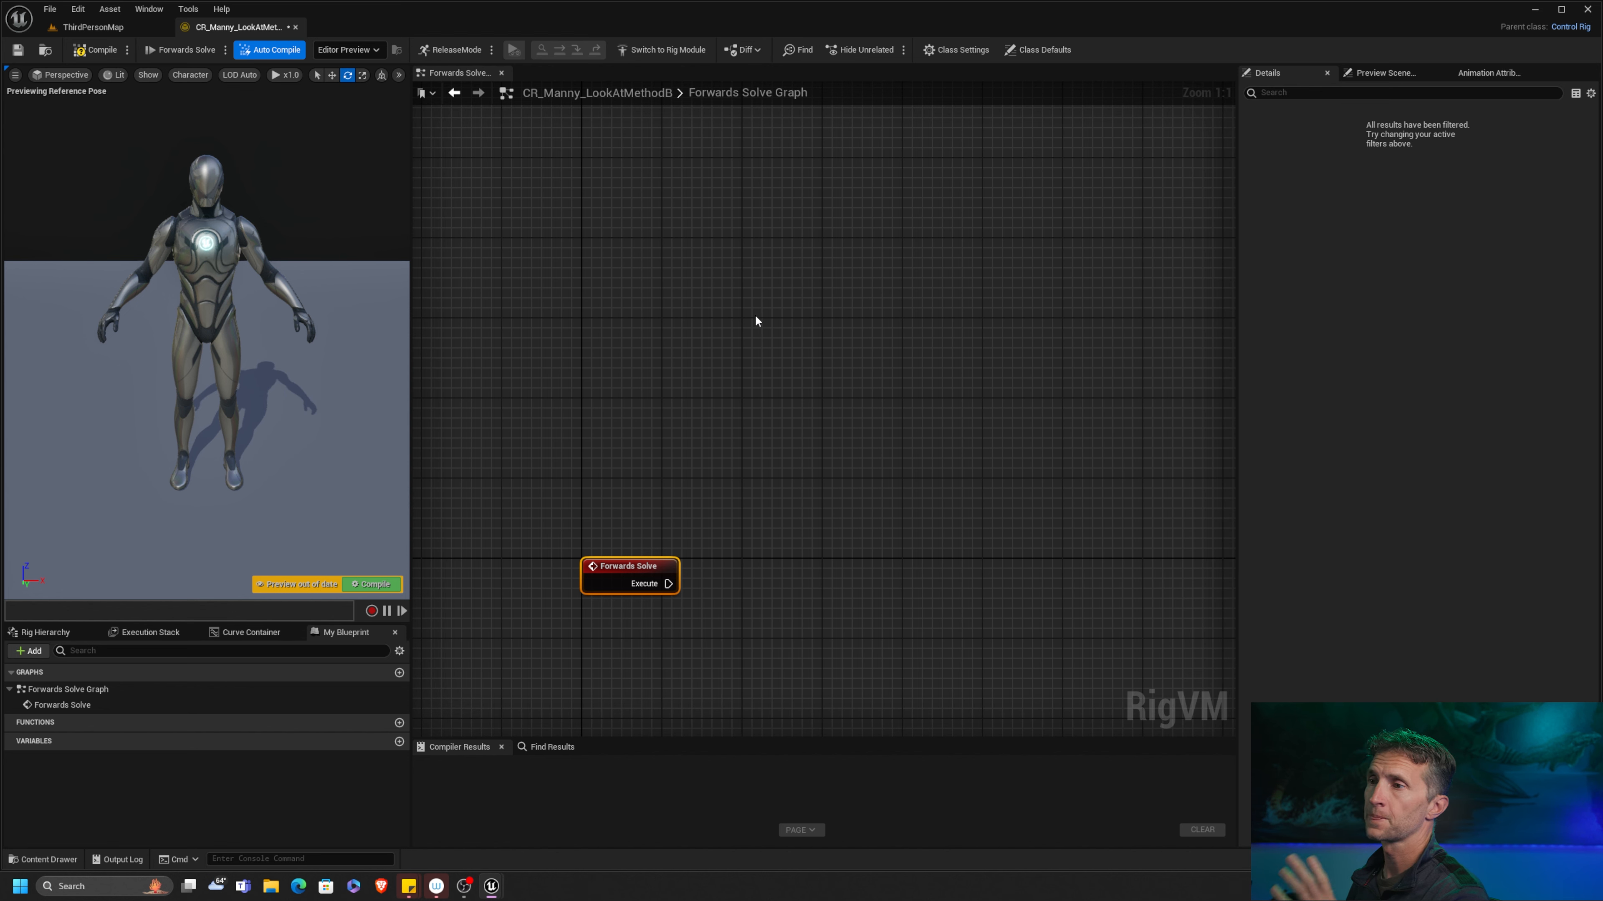
# Step: Add a Construction Event node above Forwards Solve in the rig graph
pyautogui.moveTo(581, 255); pyautogui.dragTo(529, 299, button='right')
pyautogui.rightClick(529, 299)
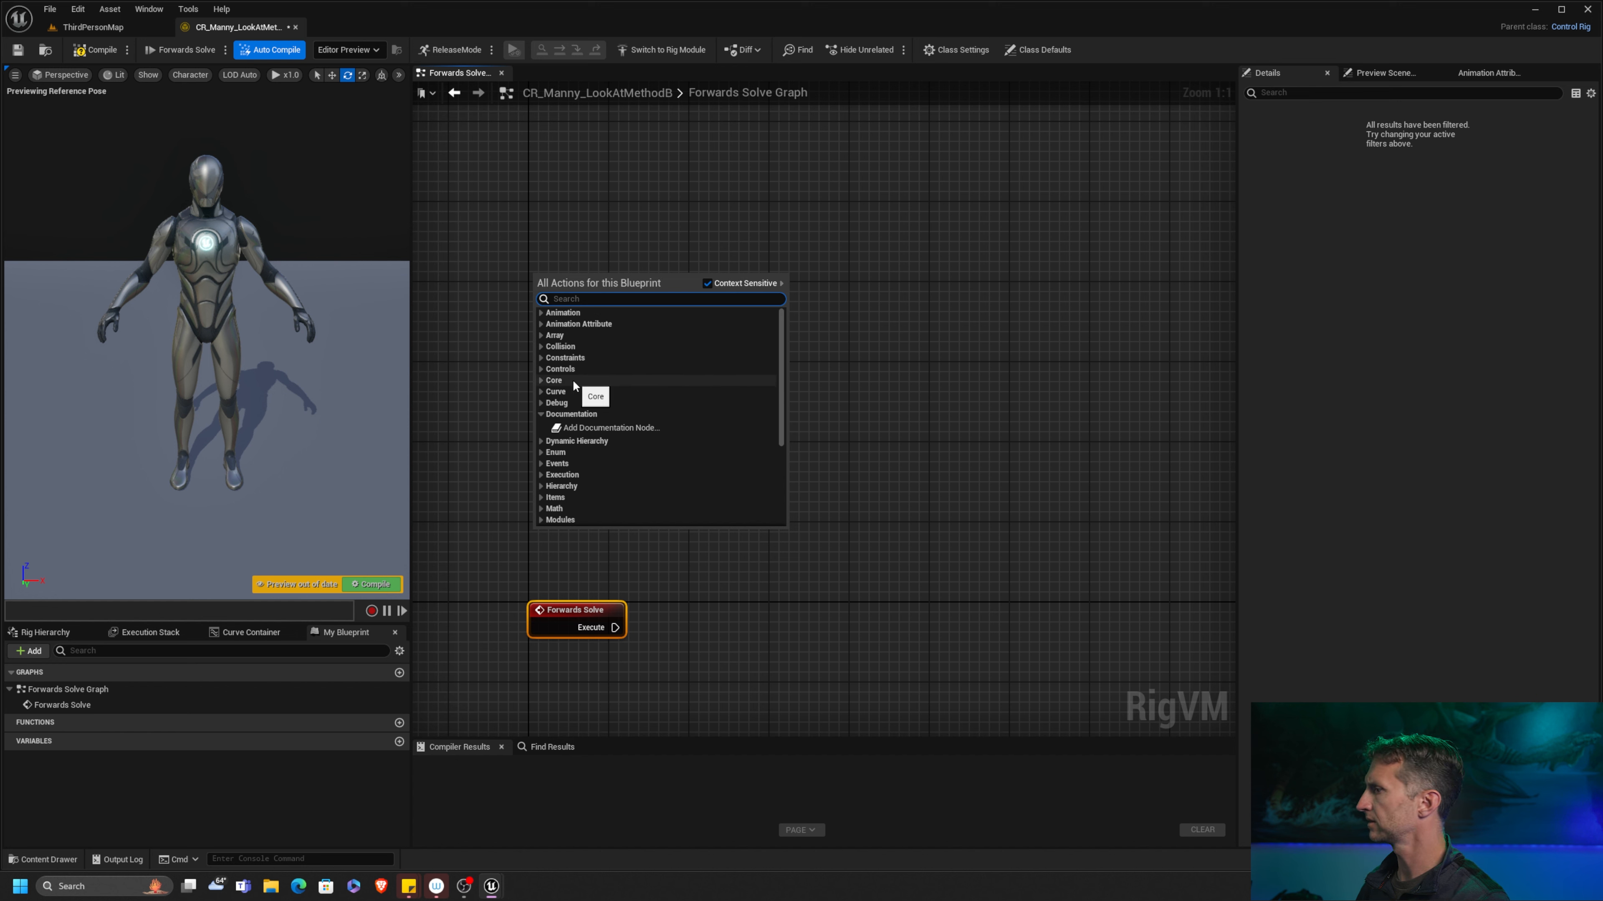
pyautogui.scroll(2, 554, 416)
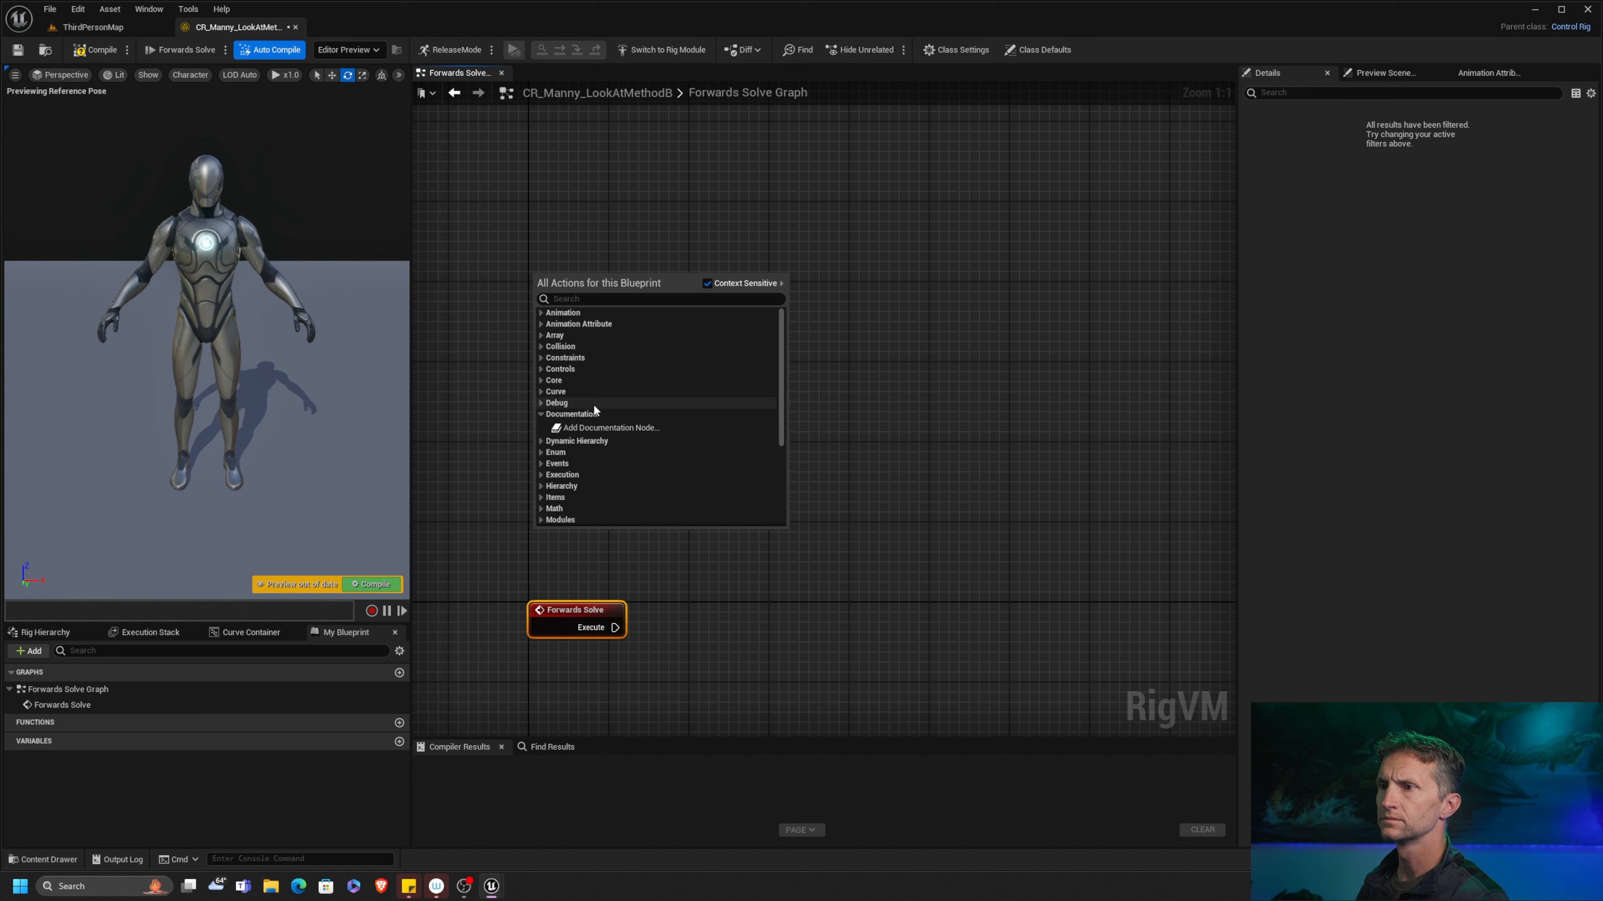
pyautogui.write('constr')
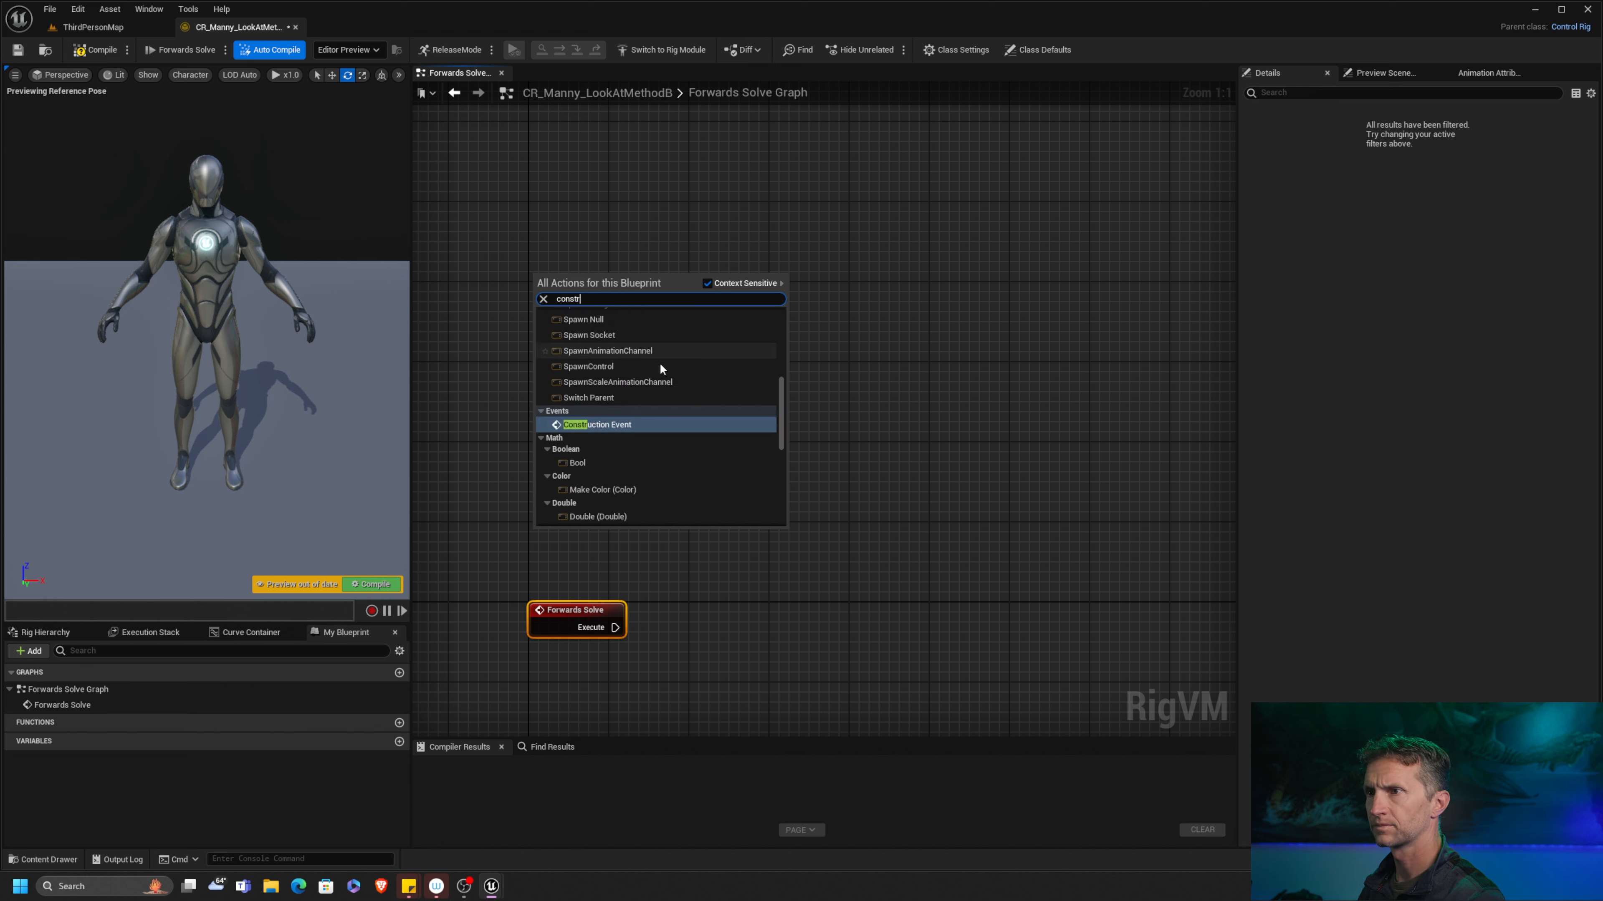
pyautogui.click(625, 440)
# Step: Add a SpawnControl node executed from the Construction Event and place it further to its right
pyautogui.moveTo(597, 294); pyautogui.dragTo(749, 220)
pyautogui.write('spawn')
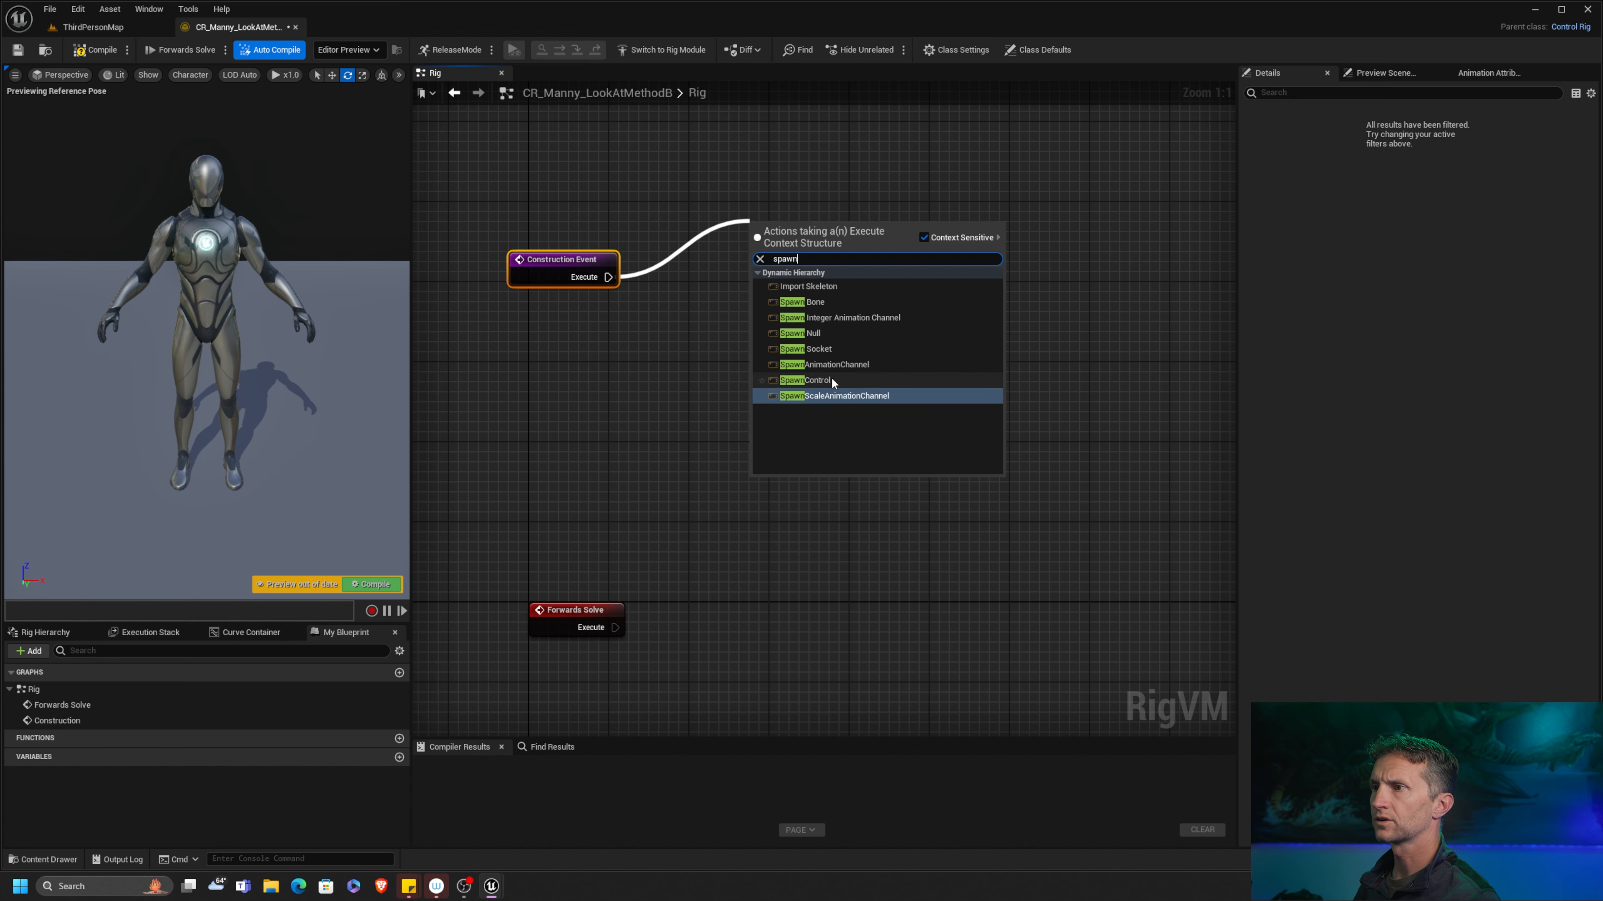
pyautogui.click(819, 380)
pyautogui.moveTo(845, 231); pyautogui.dragTo(897, 212)
# Step: Name the spawned control LookAtWS and move its node farther up and away from the Construction Event
pyautogui.click(869, 274)
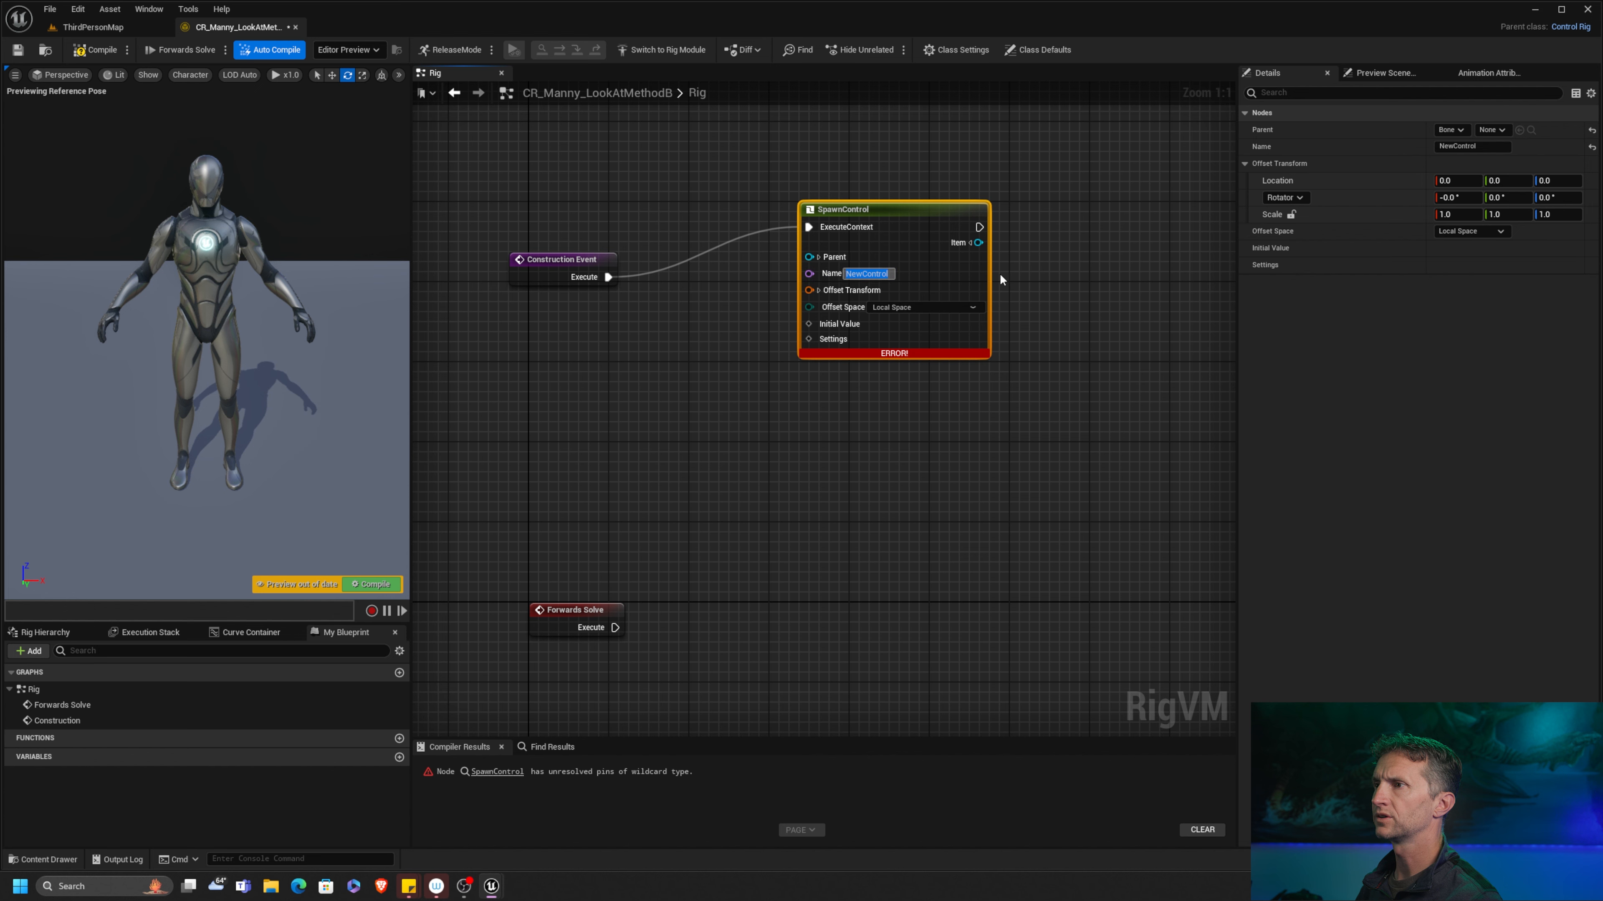
pyautogui.write('Look')
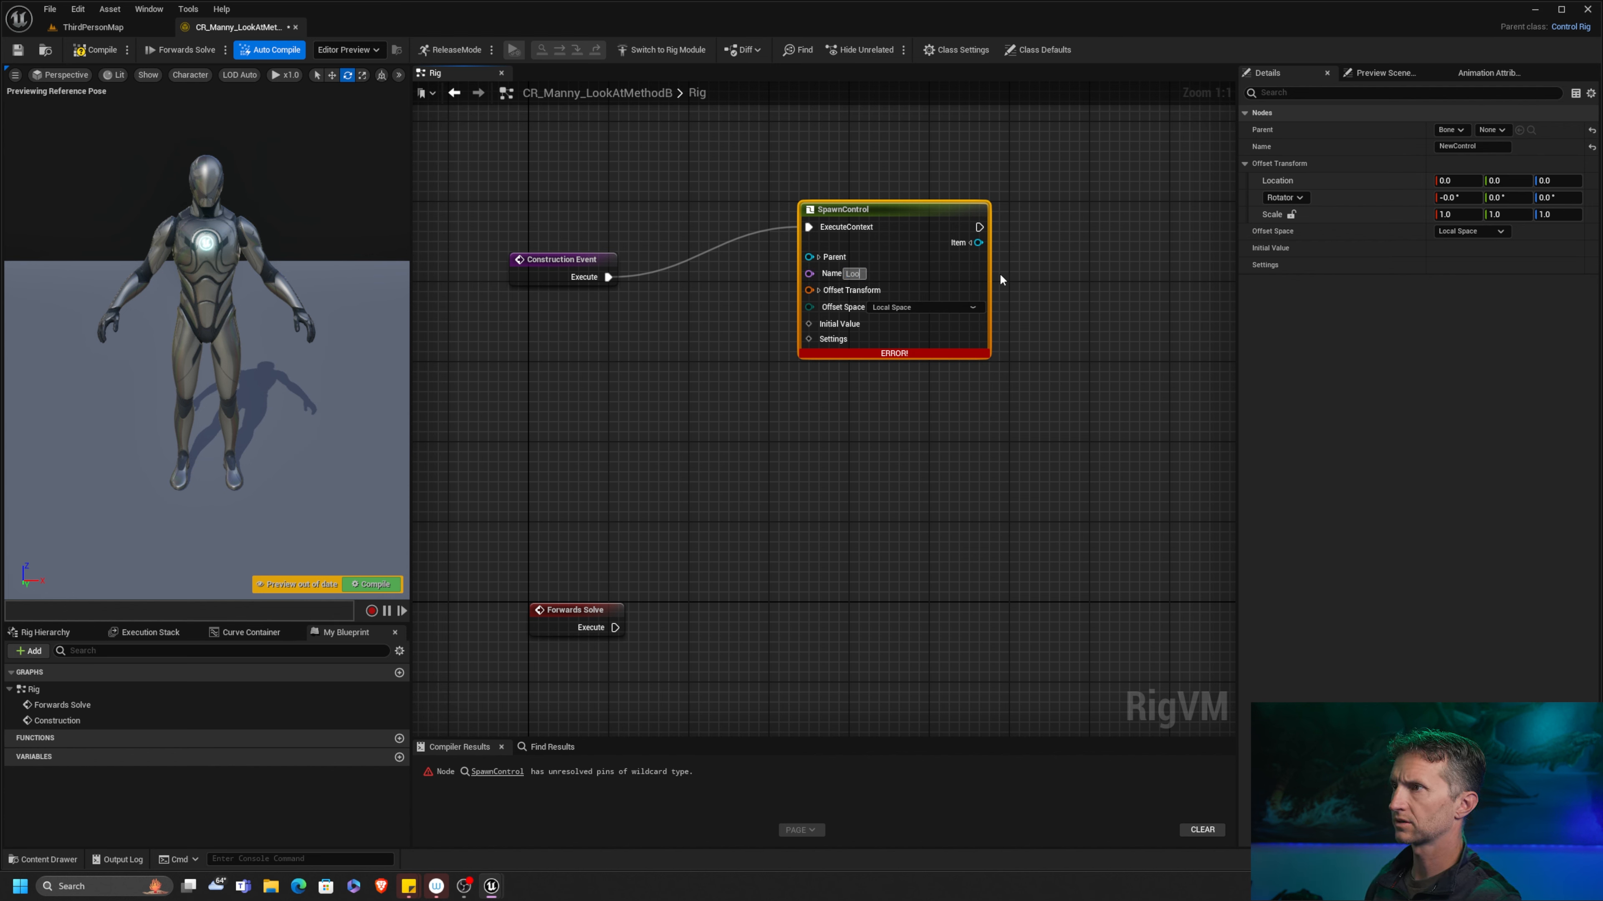
pyautogui.write('AtWS')
pyautogui.press('Return')
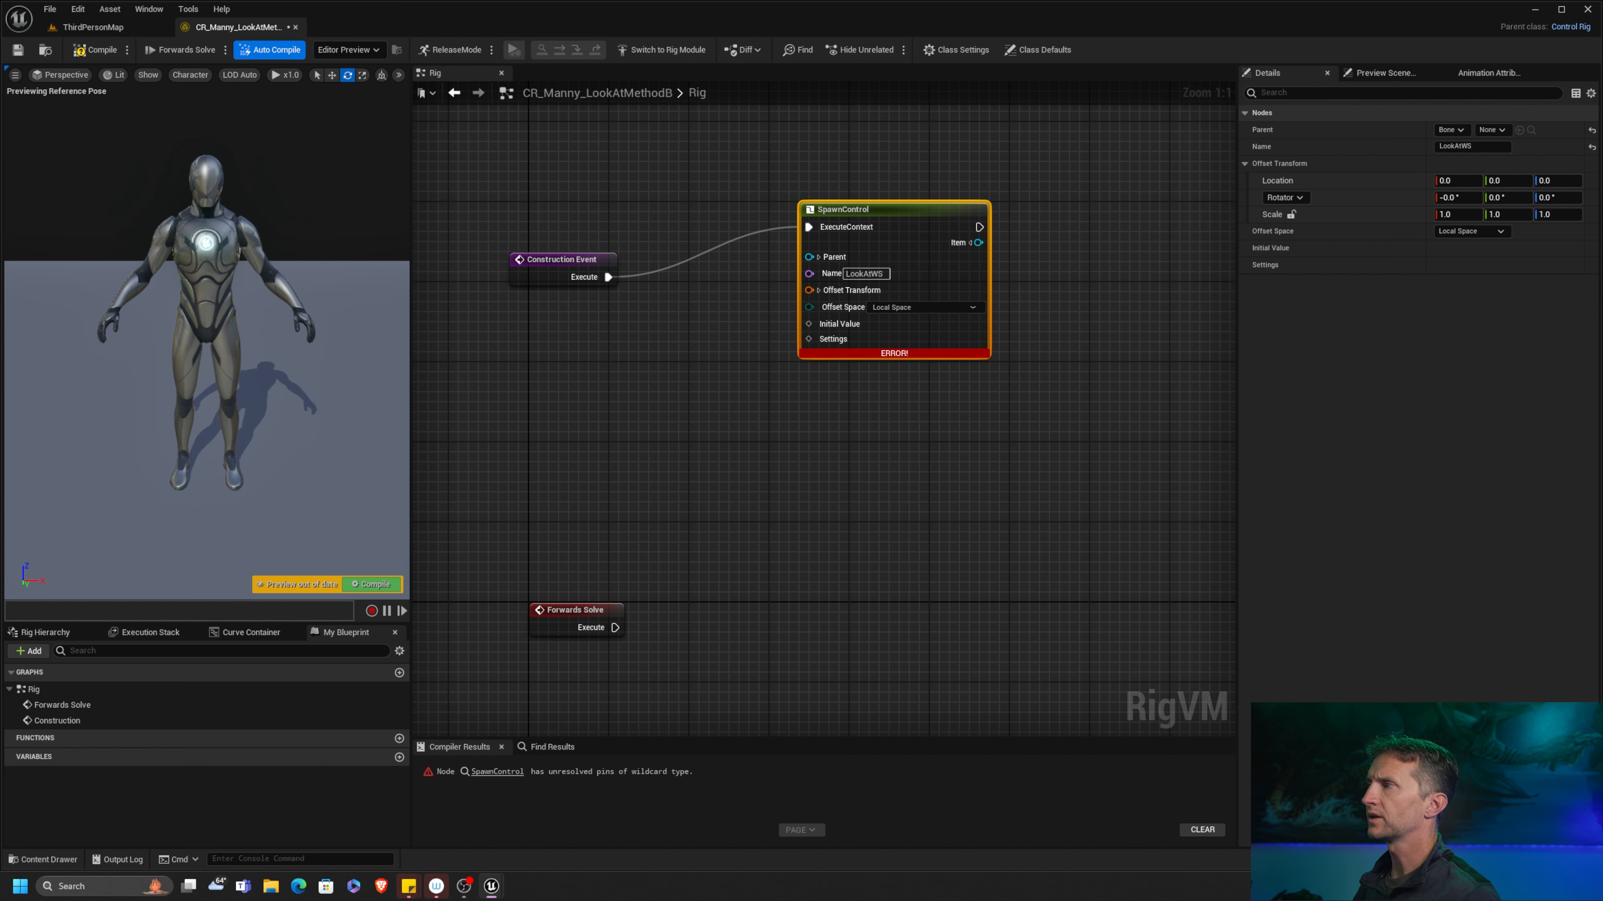
pyautogui.moveTo(903, 212); pyautogui.dragTo(972, 145)
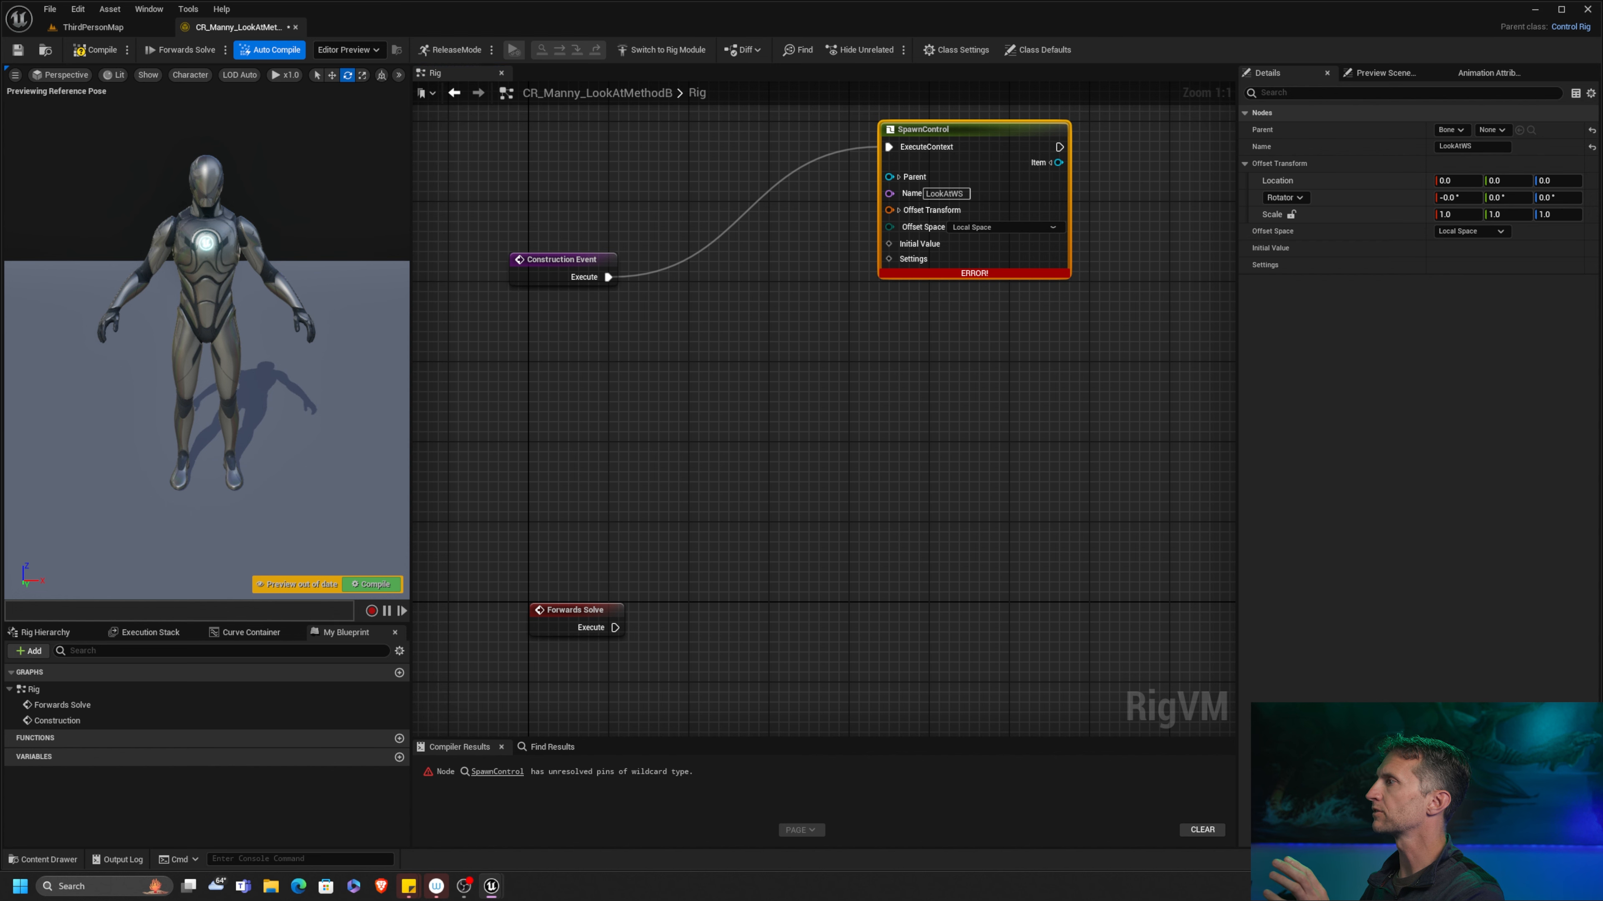
# Step: Add a Get Transform node to the graph above the Construction Event
pyautogui.moveTo(716, 224); pyautogui.dragTo(721, 277, button='right')
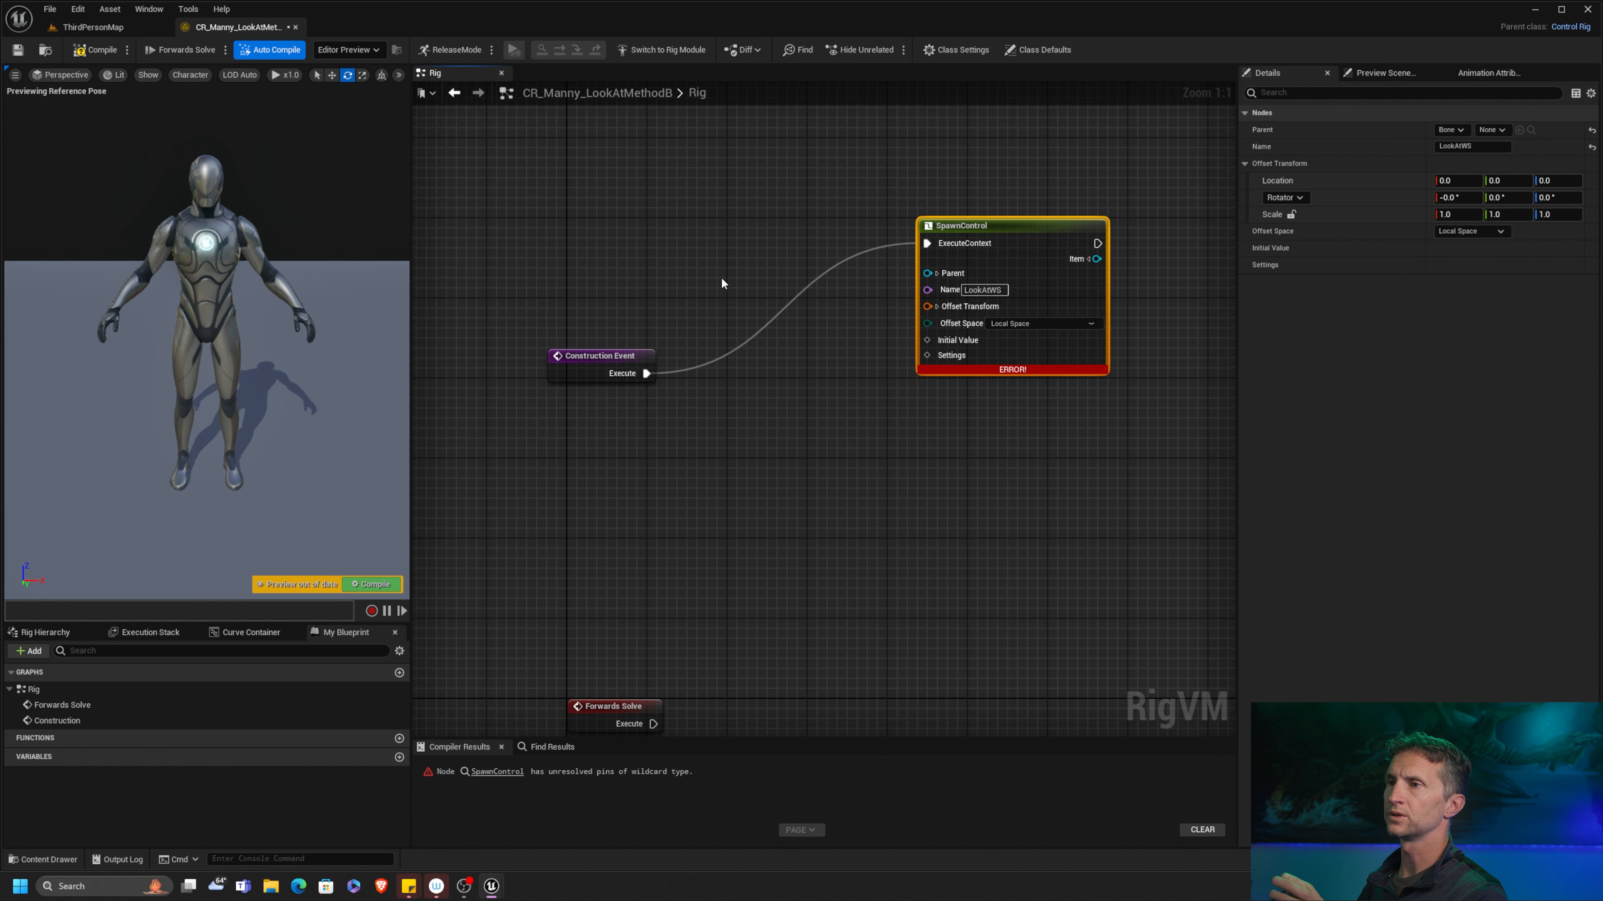
pyautogui.rightClick(613, 183)
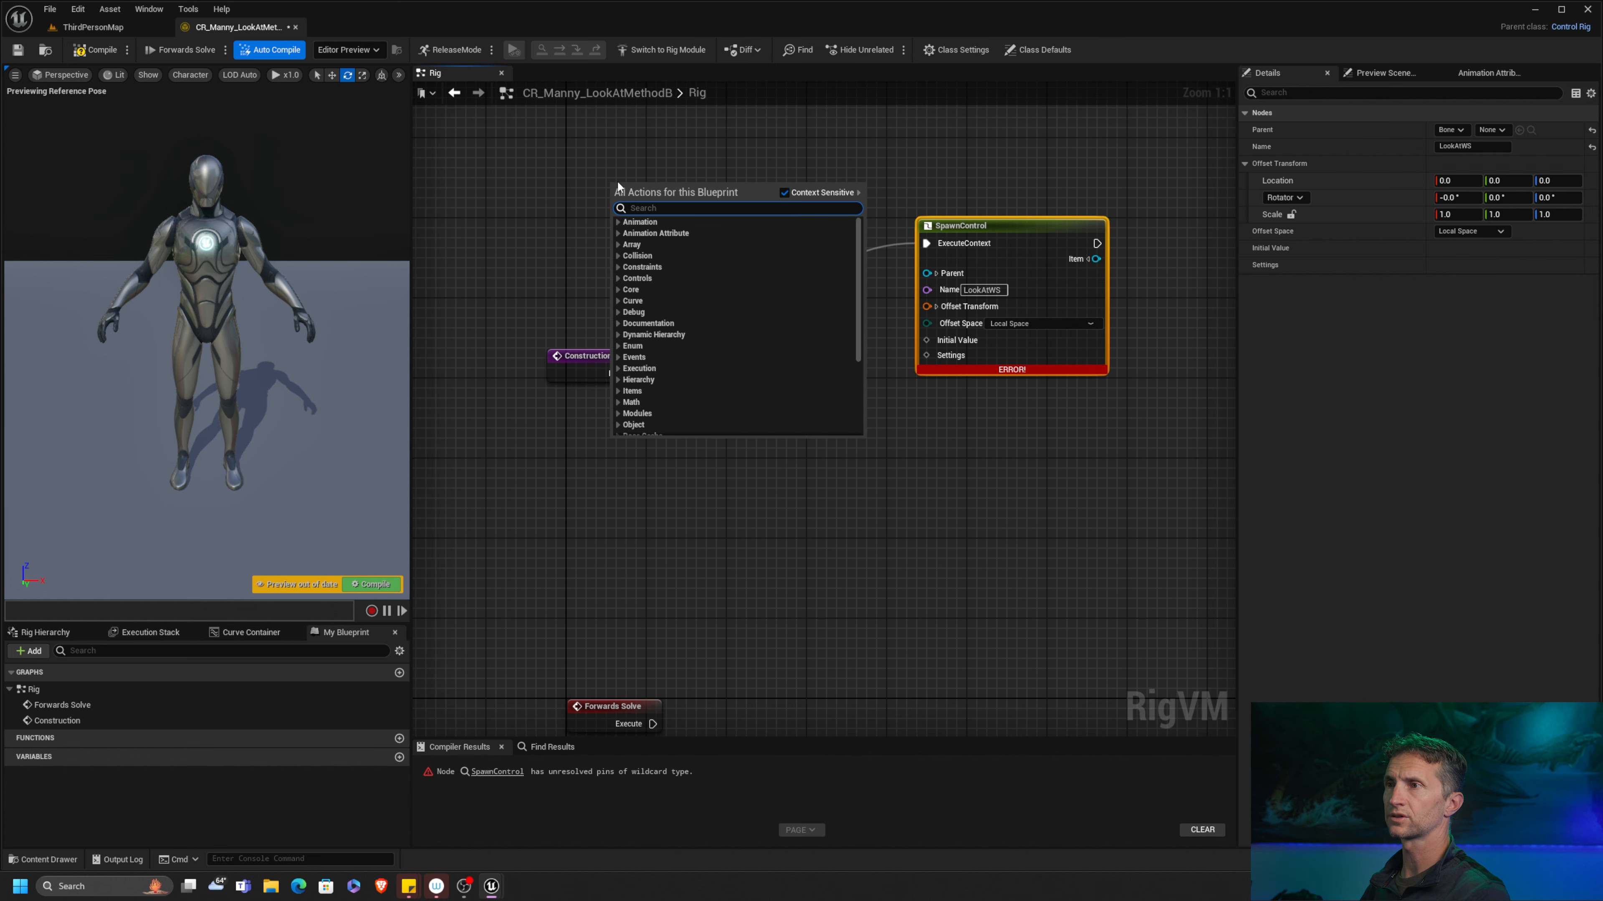
pyautogui.write('get tra')
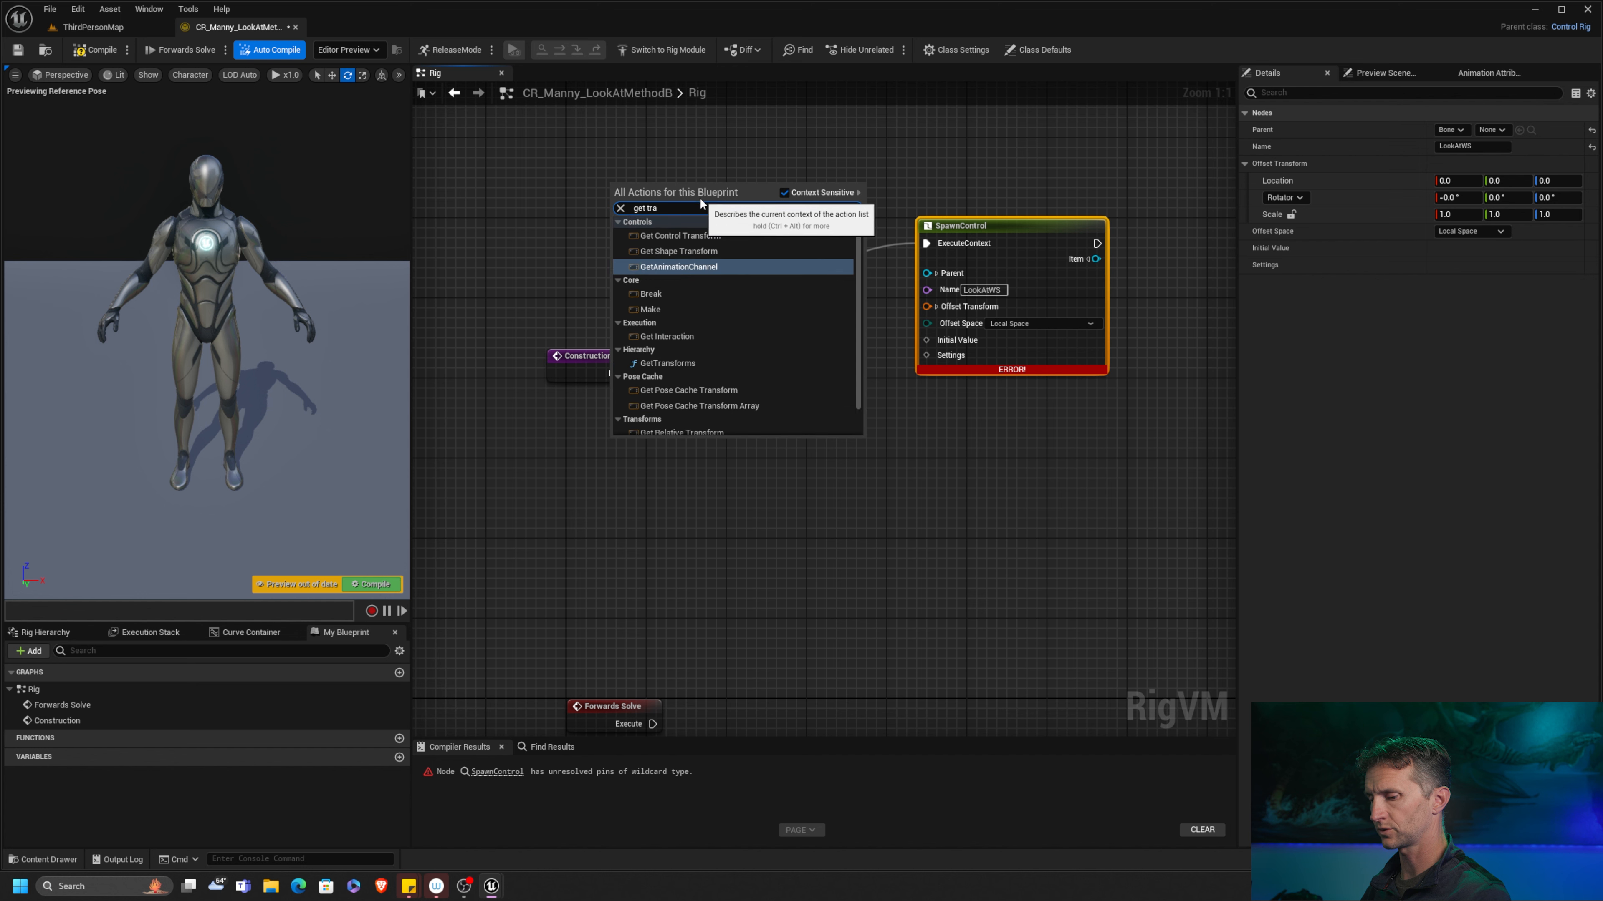
pyautogui.write('n')
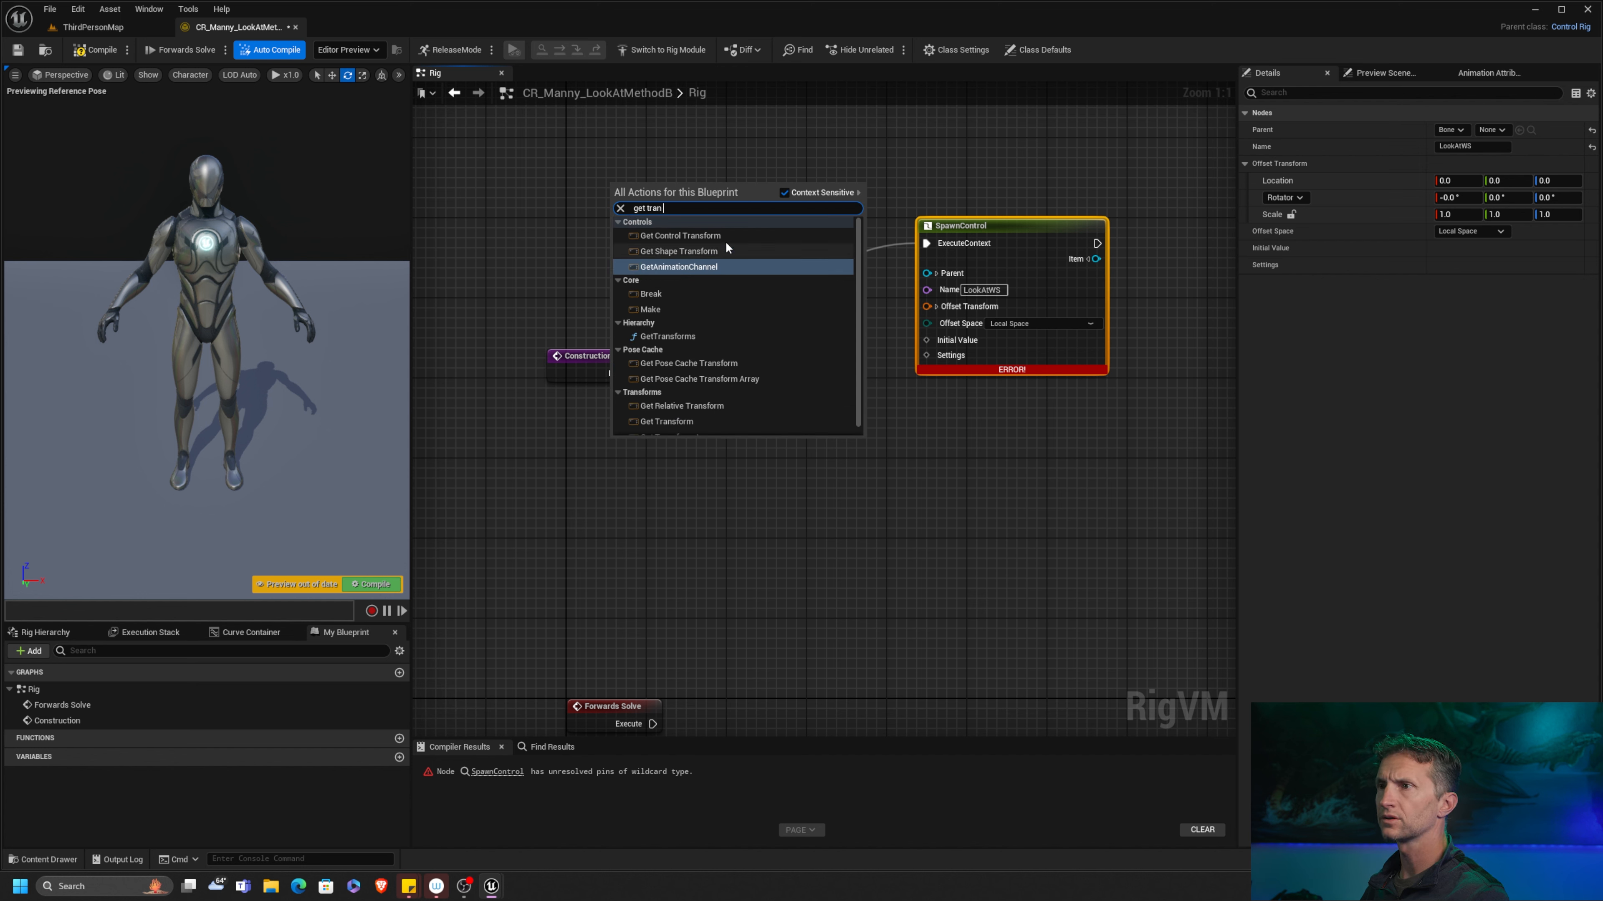
pyautogui.scroll(-1, 754, 316)
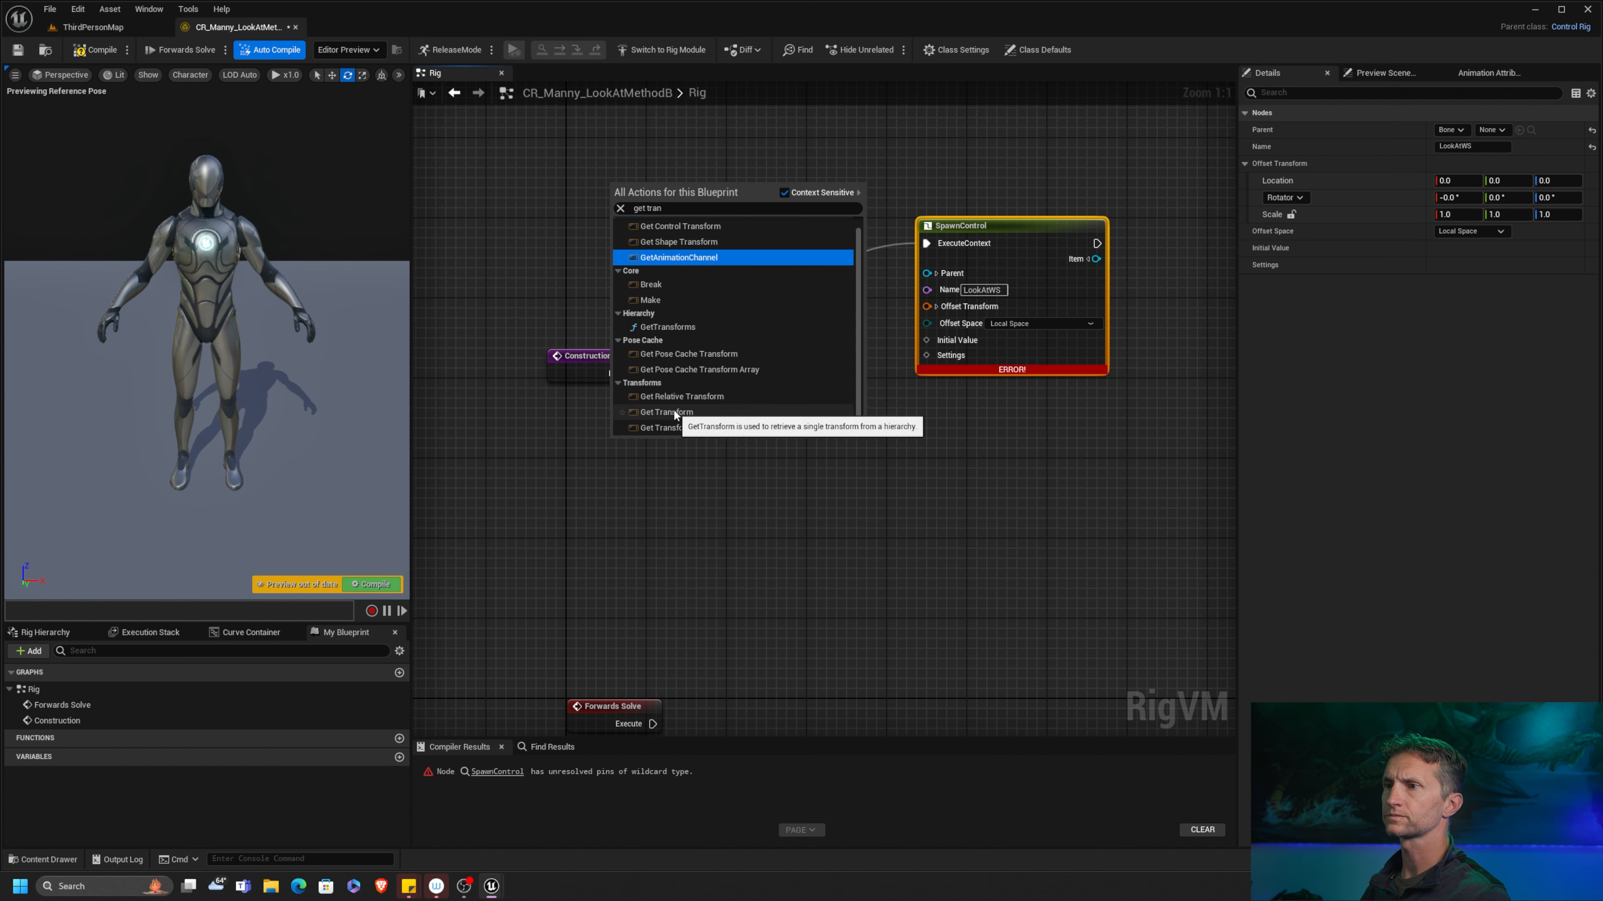
pyautogui.click(668, 411)
# Step: Set the Get Transform node's bone to head and space it, the Construction Event and SpawnControl farther apart
pyautogui.click(701, 252)
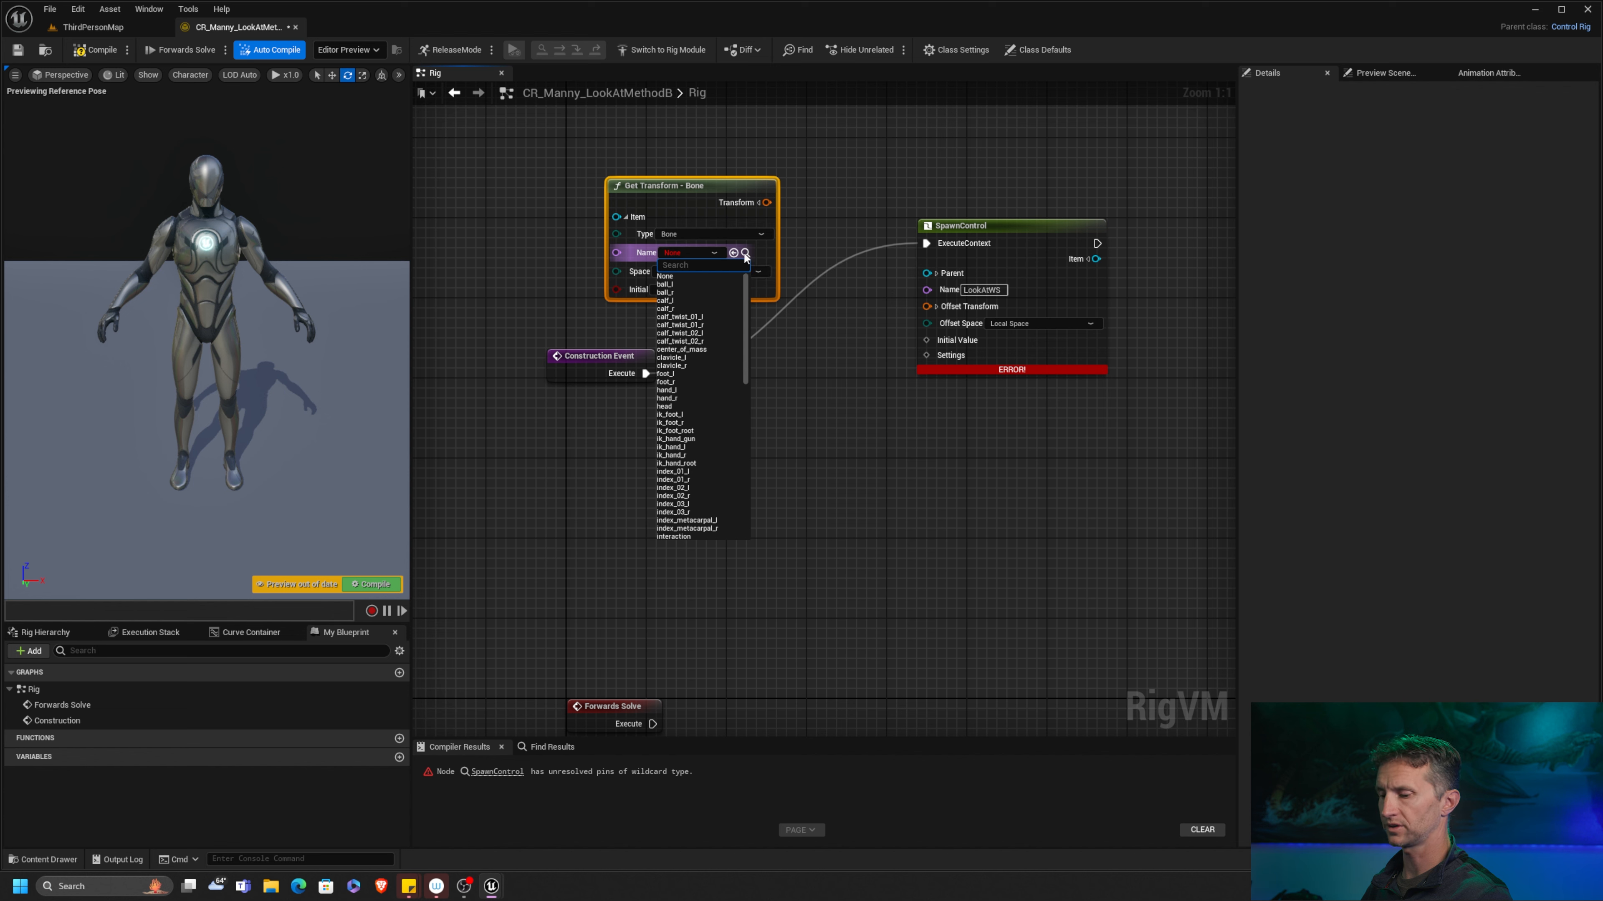
pyautogui.write('head')
pyautogui.click(721, 277)
pyautogui.moveTo(706, 186); pyautogui.dragTo(701, 144)
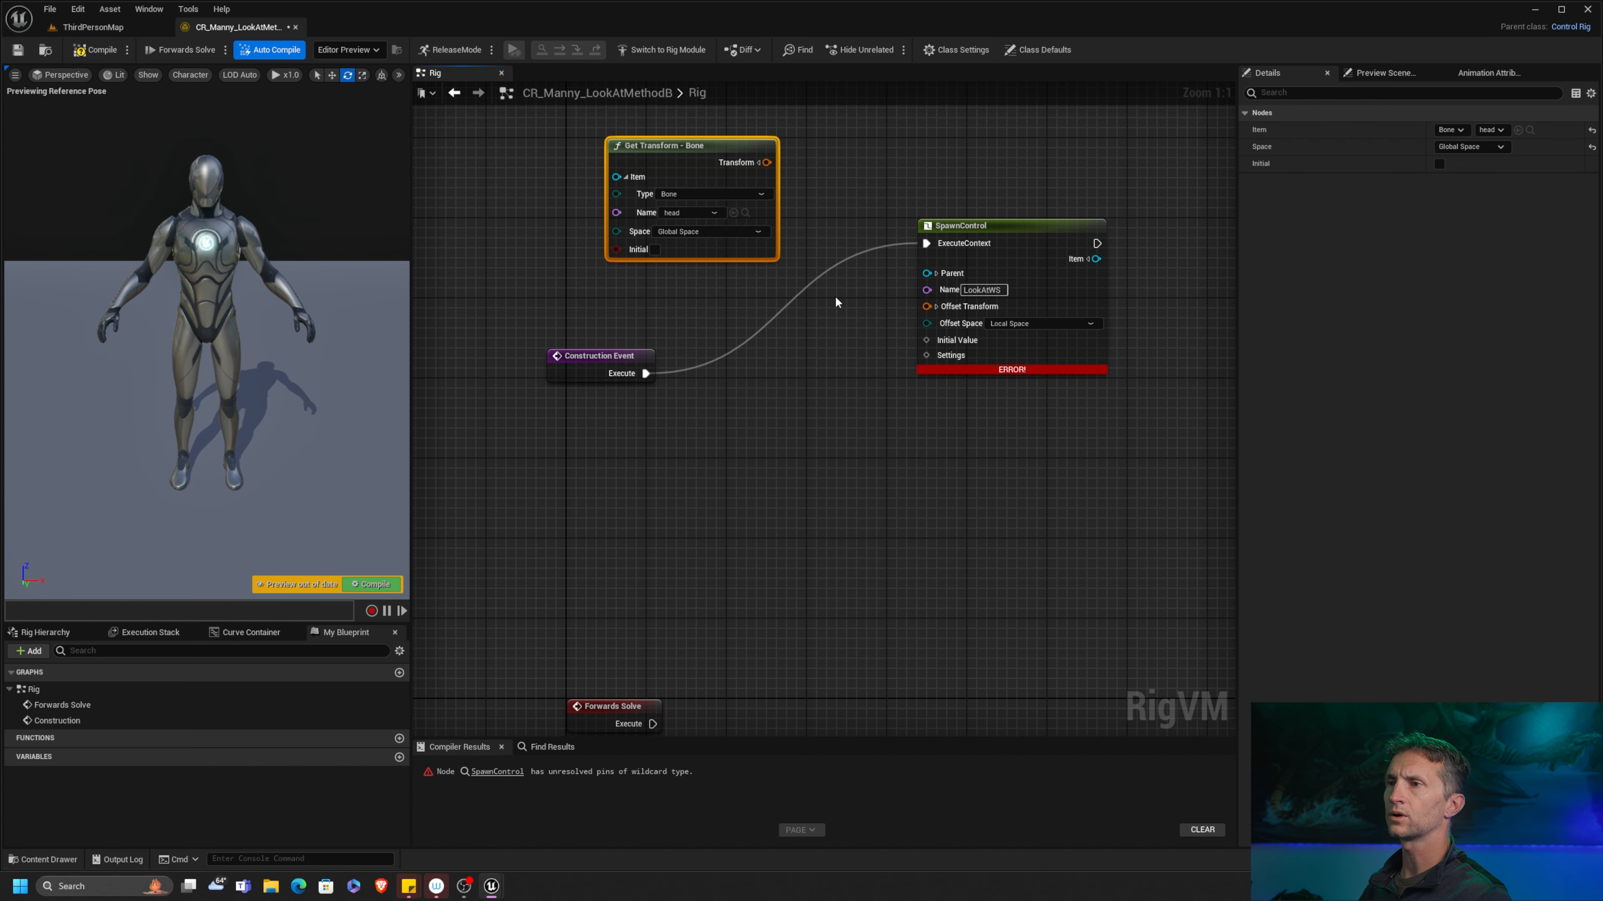
pyautogui.moveTo(1002, 225); pyautogui.dragTo(1062, 216)
pyautogui.moveTo(609, 356); pyautogui.dragTo(599, 406)
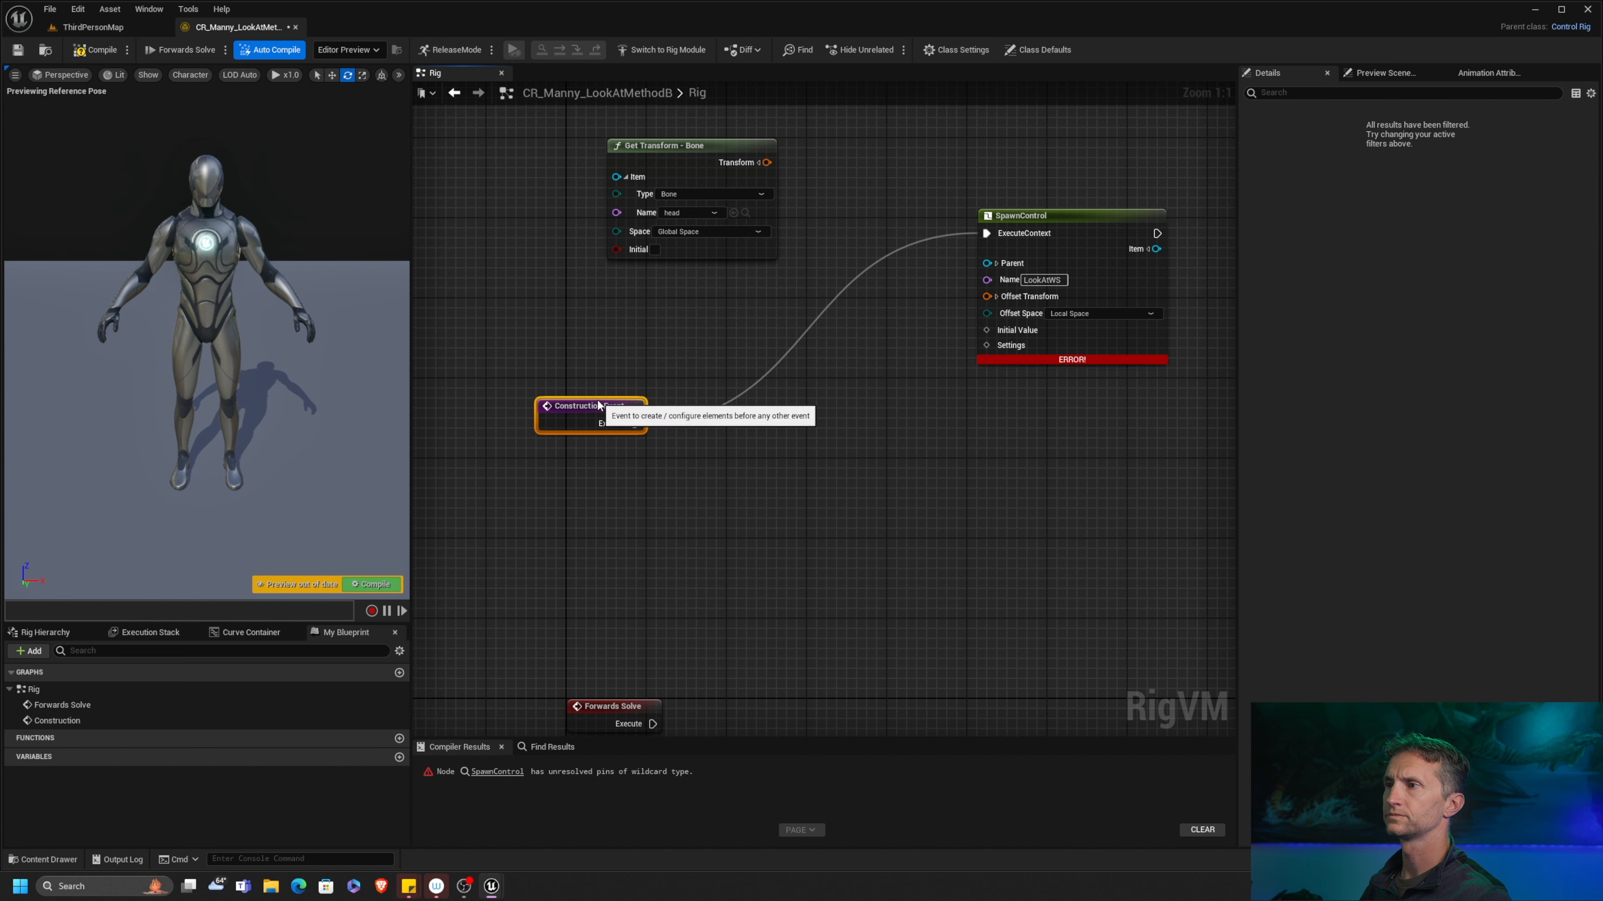
pyautogui.moveTo(728, 148); pyautogui.dragTo(698, 167)
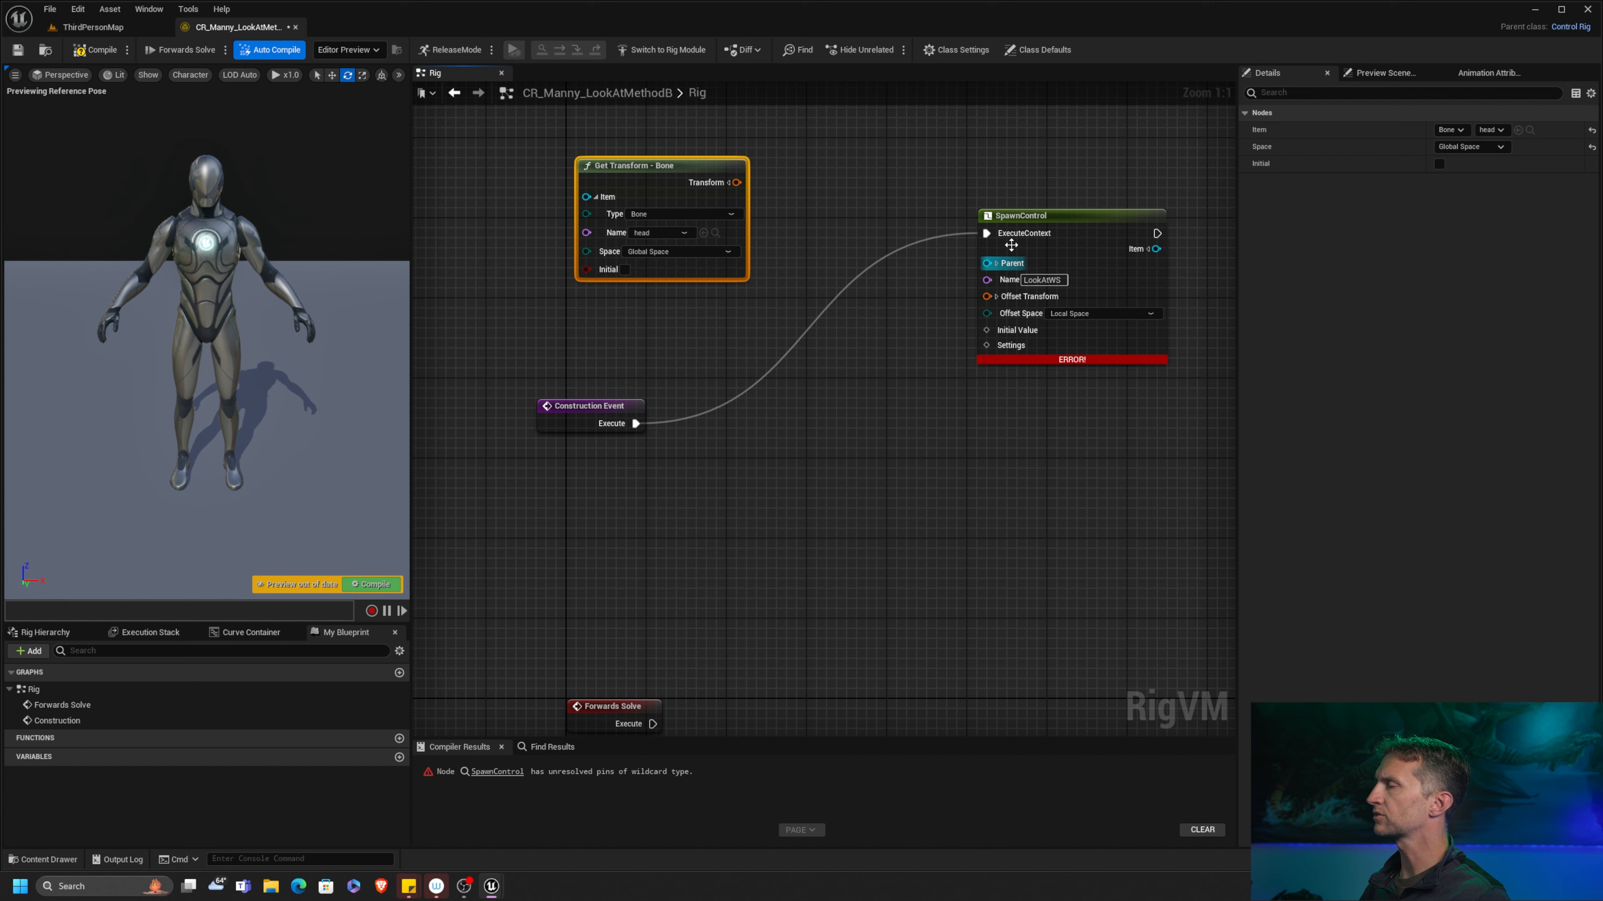
# Step: Add a Multiply node fed by the head bone's Transform output and place it below and right of Get Transform
pyautogui.click(727, 182)
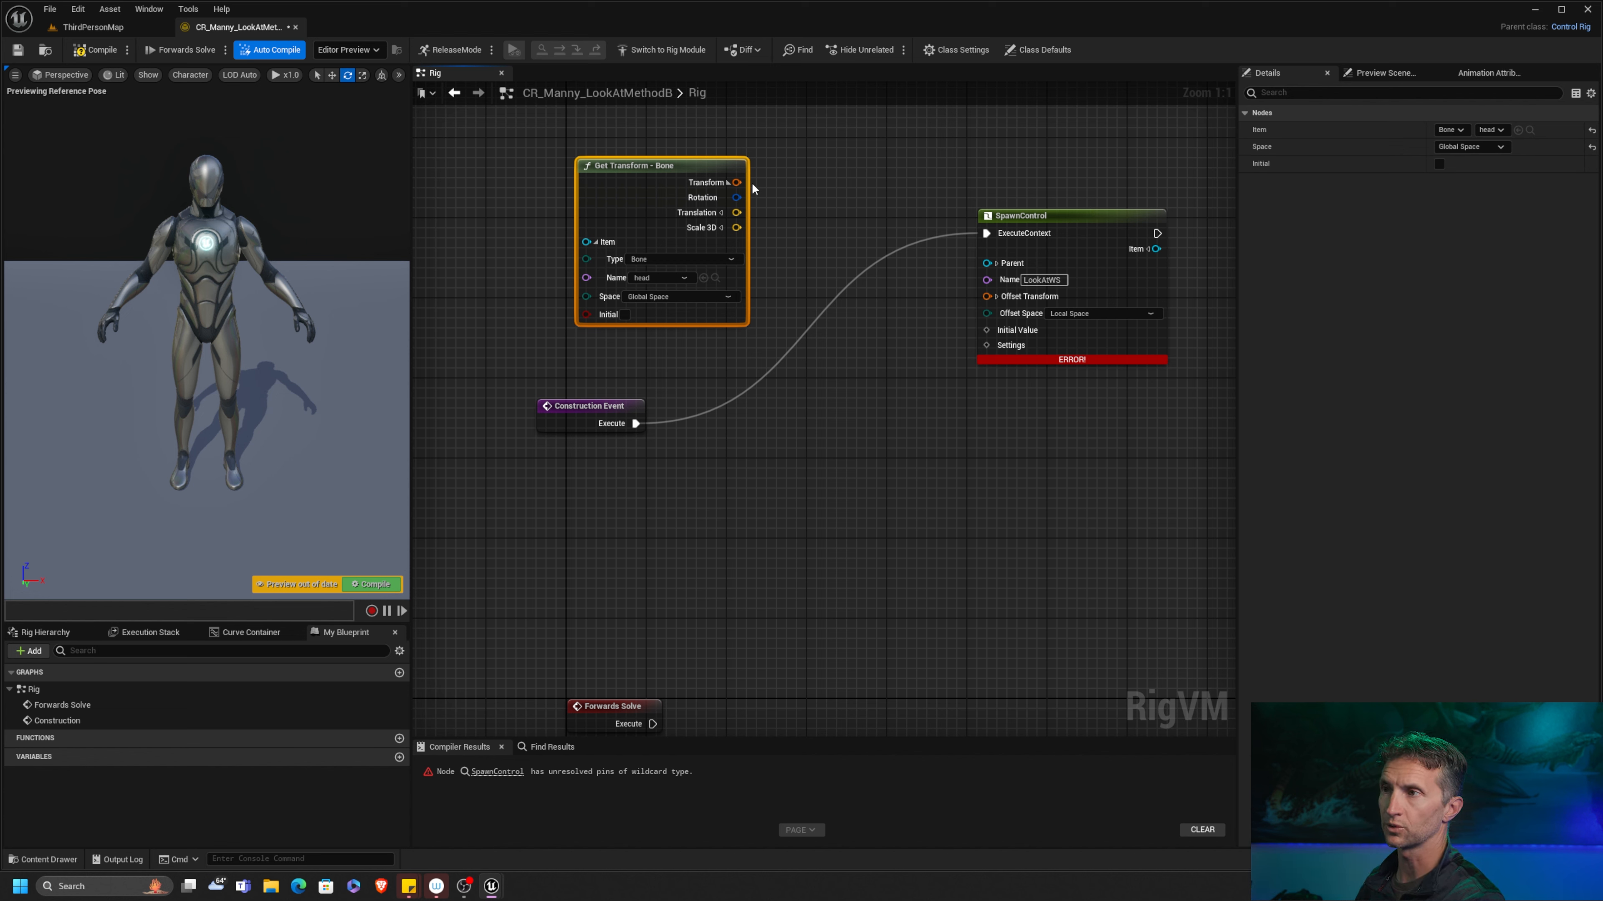
pyautogui.click(728, 182)
pyautogui.moveTo(736, 182); pyautogui.dragTo(855, 182)
pyautogui.write('multiply')
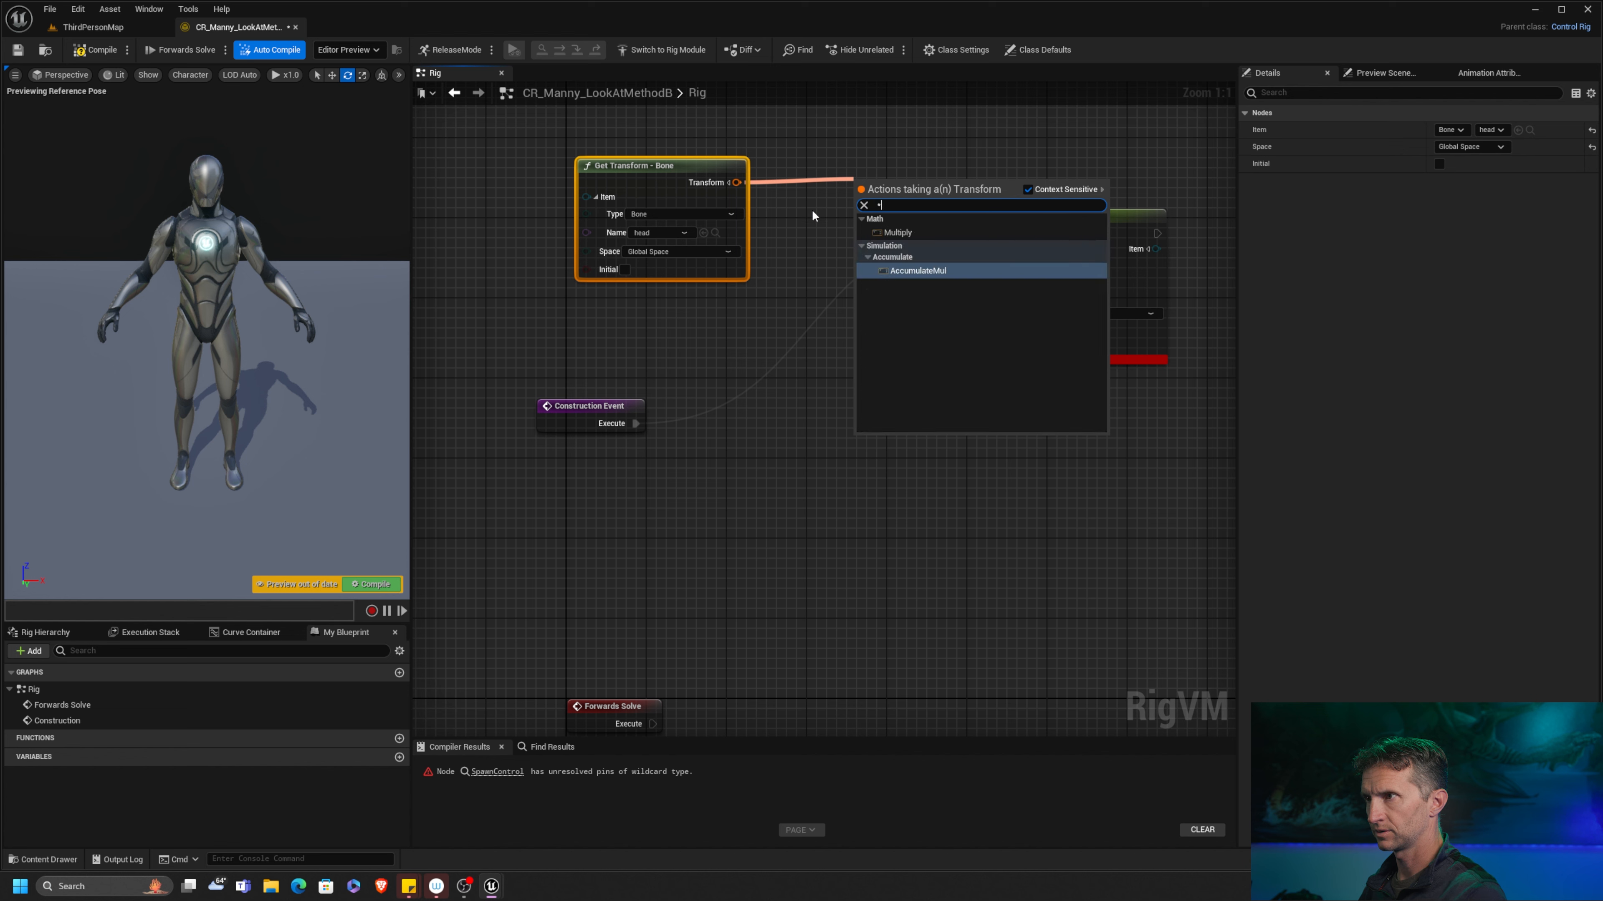
pyautogui.press('Return')
pyautogui.moveTo(885, 186); pyautogui.dragTo(807, 288)
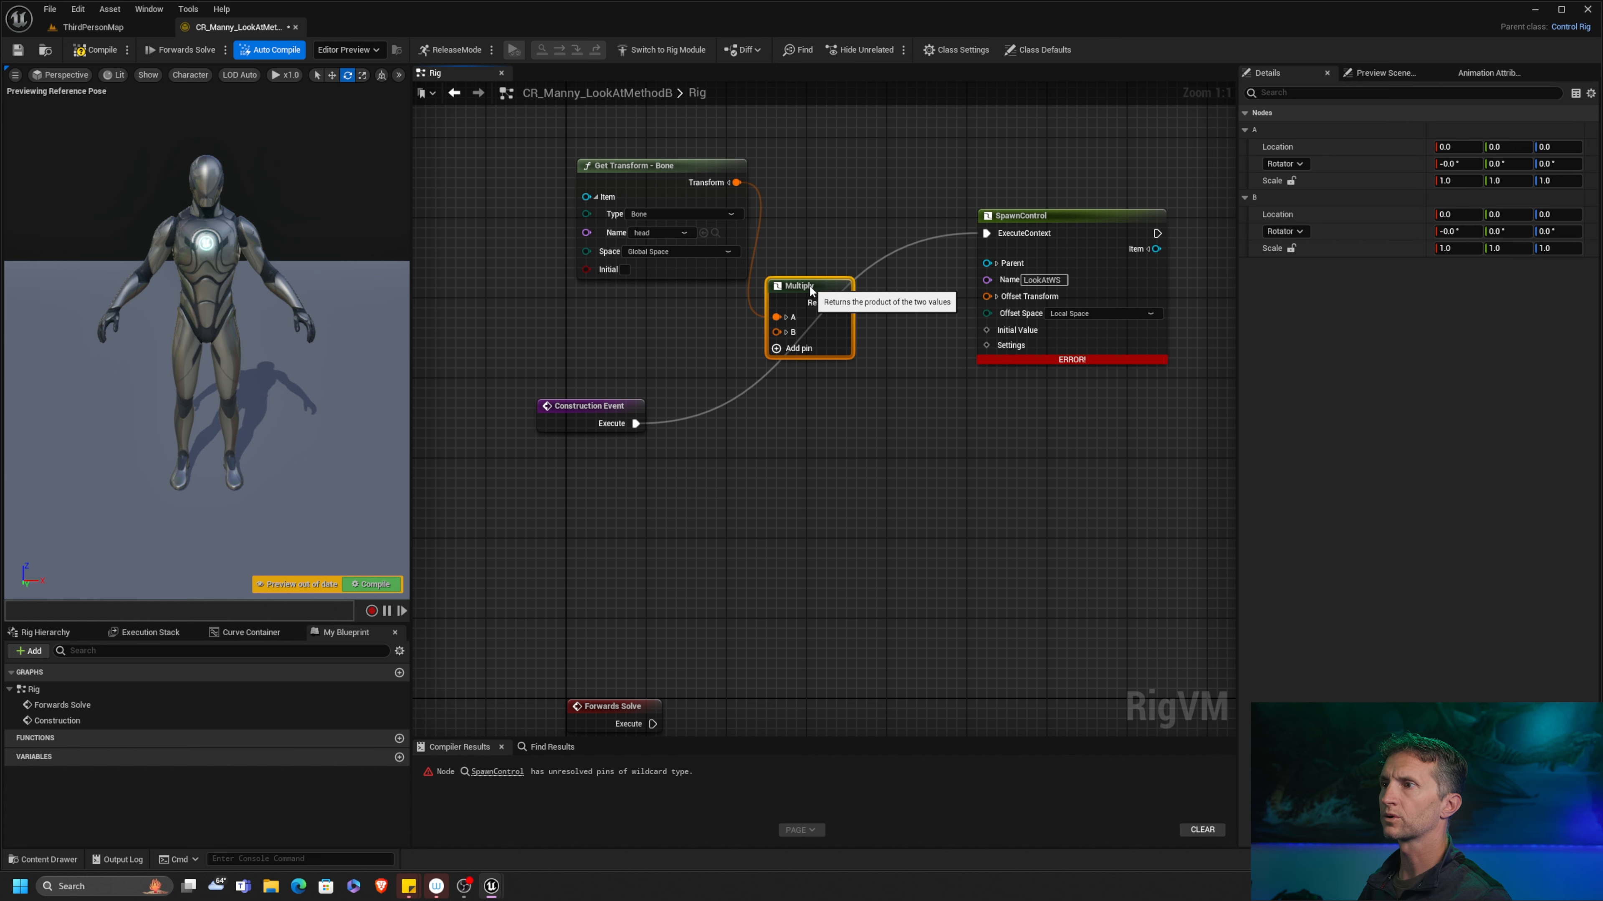
pyautogui.moveTo(673, 166); pyautogui.dragTo(593, 156)
pyautogui.moveTo(803, 298); pyautogui.dragTo(752, 269)
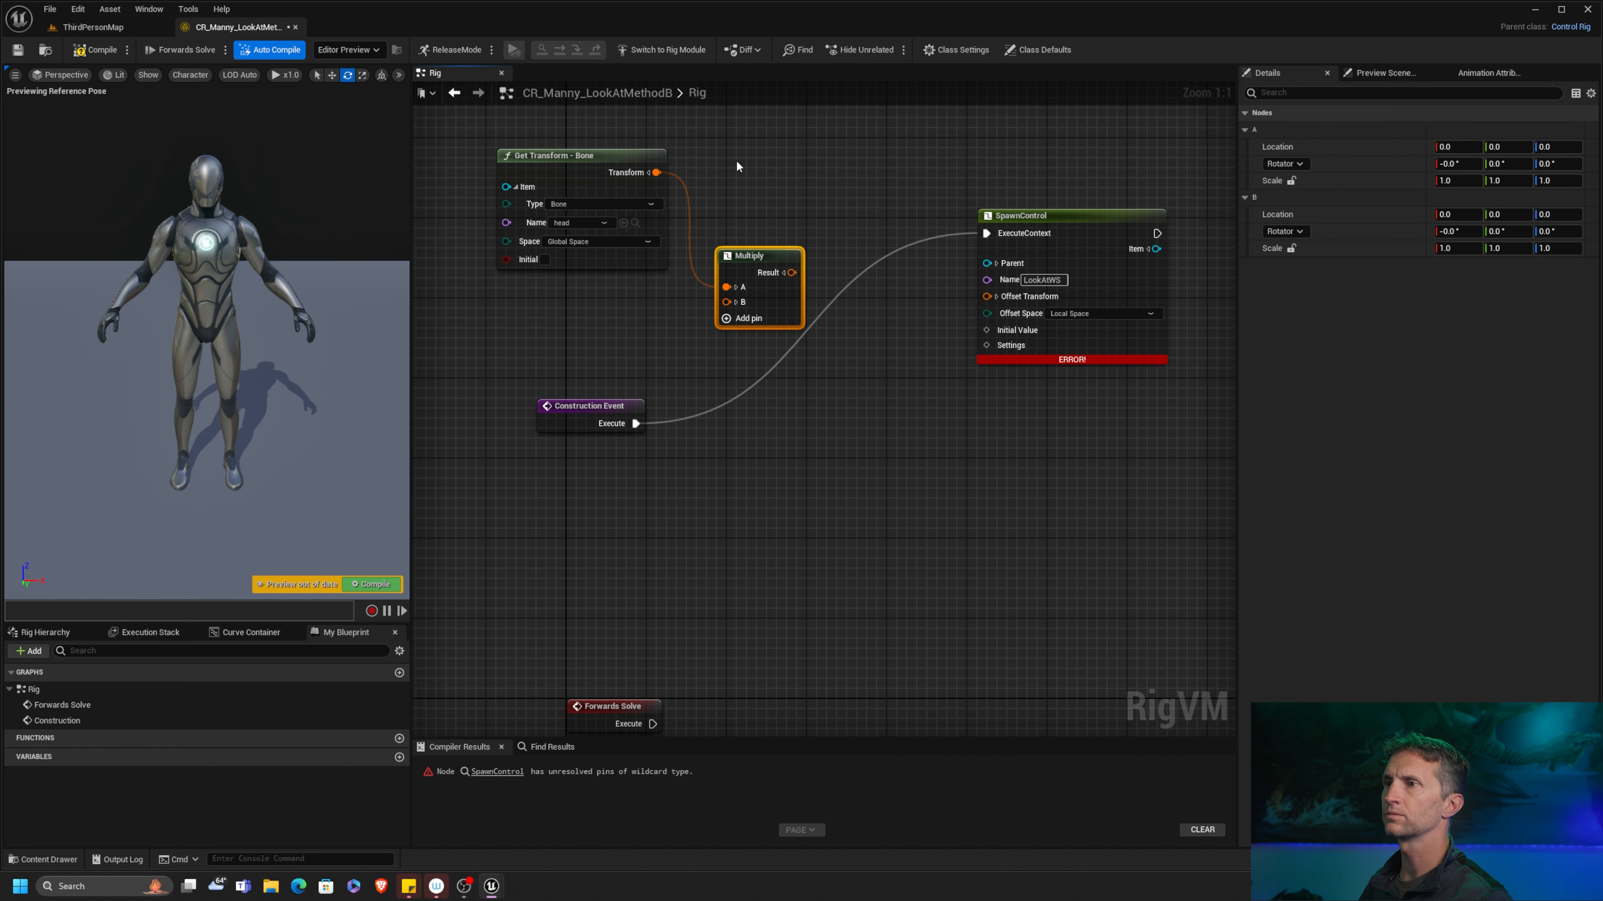
pyautogui.moveTo(568, 156); pyautogui.dragTo(547, 135)
# Step: Move the Multiply node slightly up and set the Y translation of its B input to 100
pyautogui.click(736, 303)
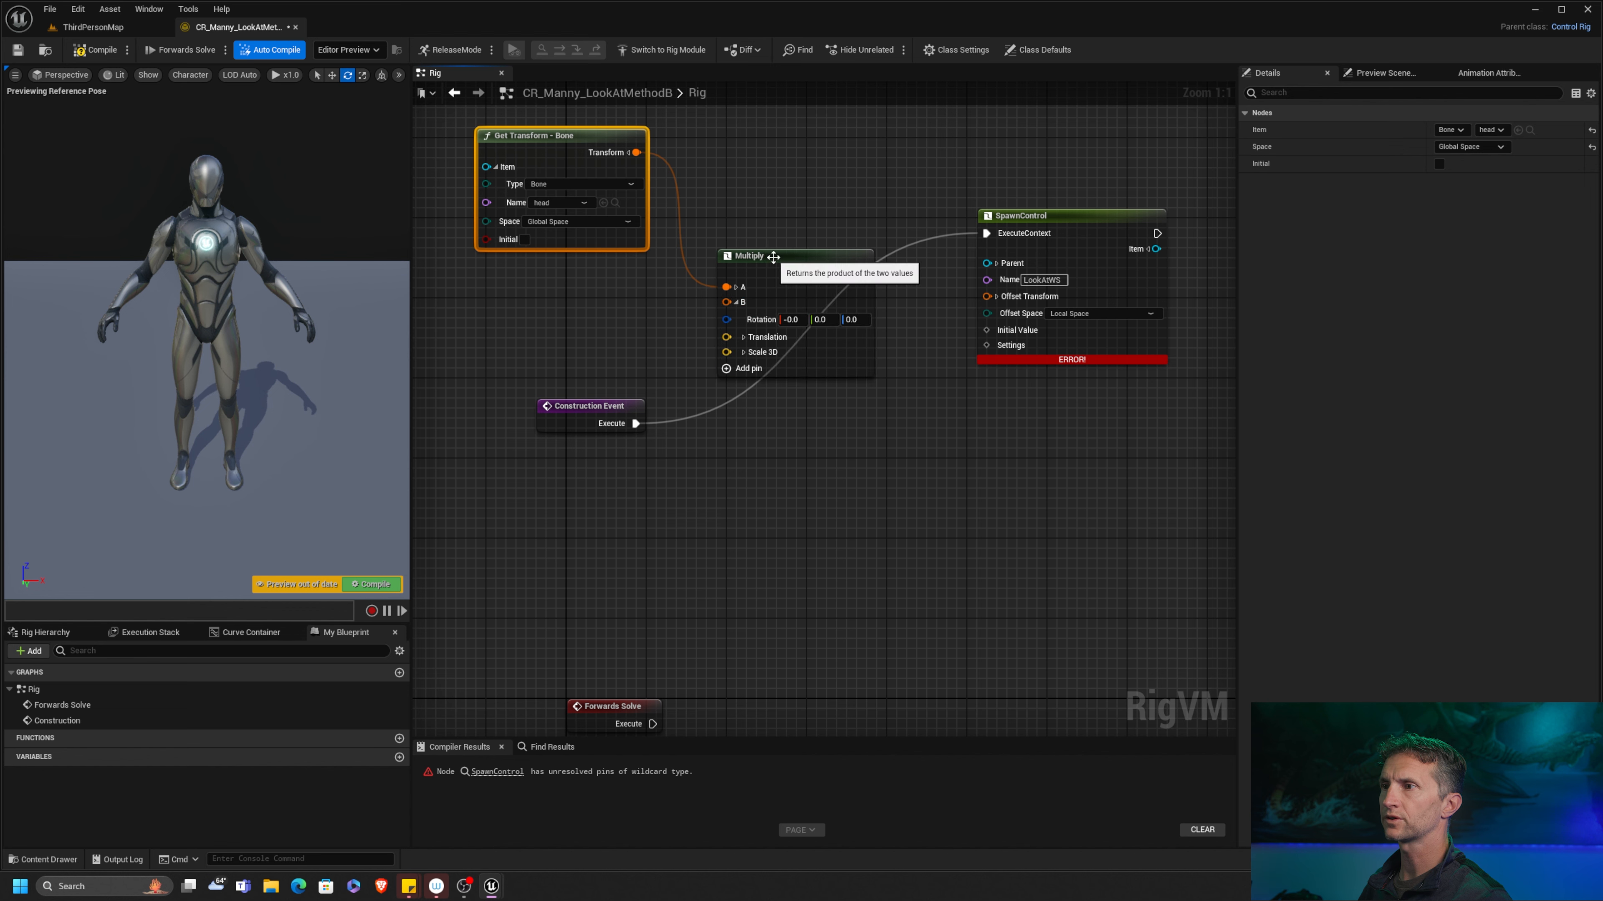
pyautogui.moveTo(768, 253); pyautogui.dragTo(737, 214)
pyautogui.click(714, 298)
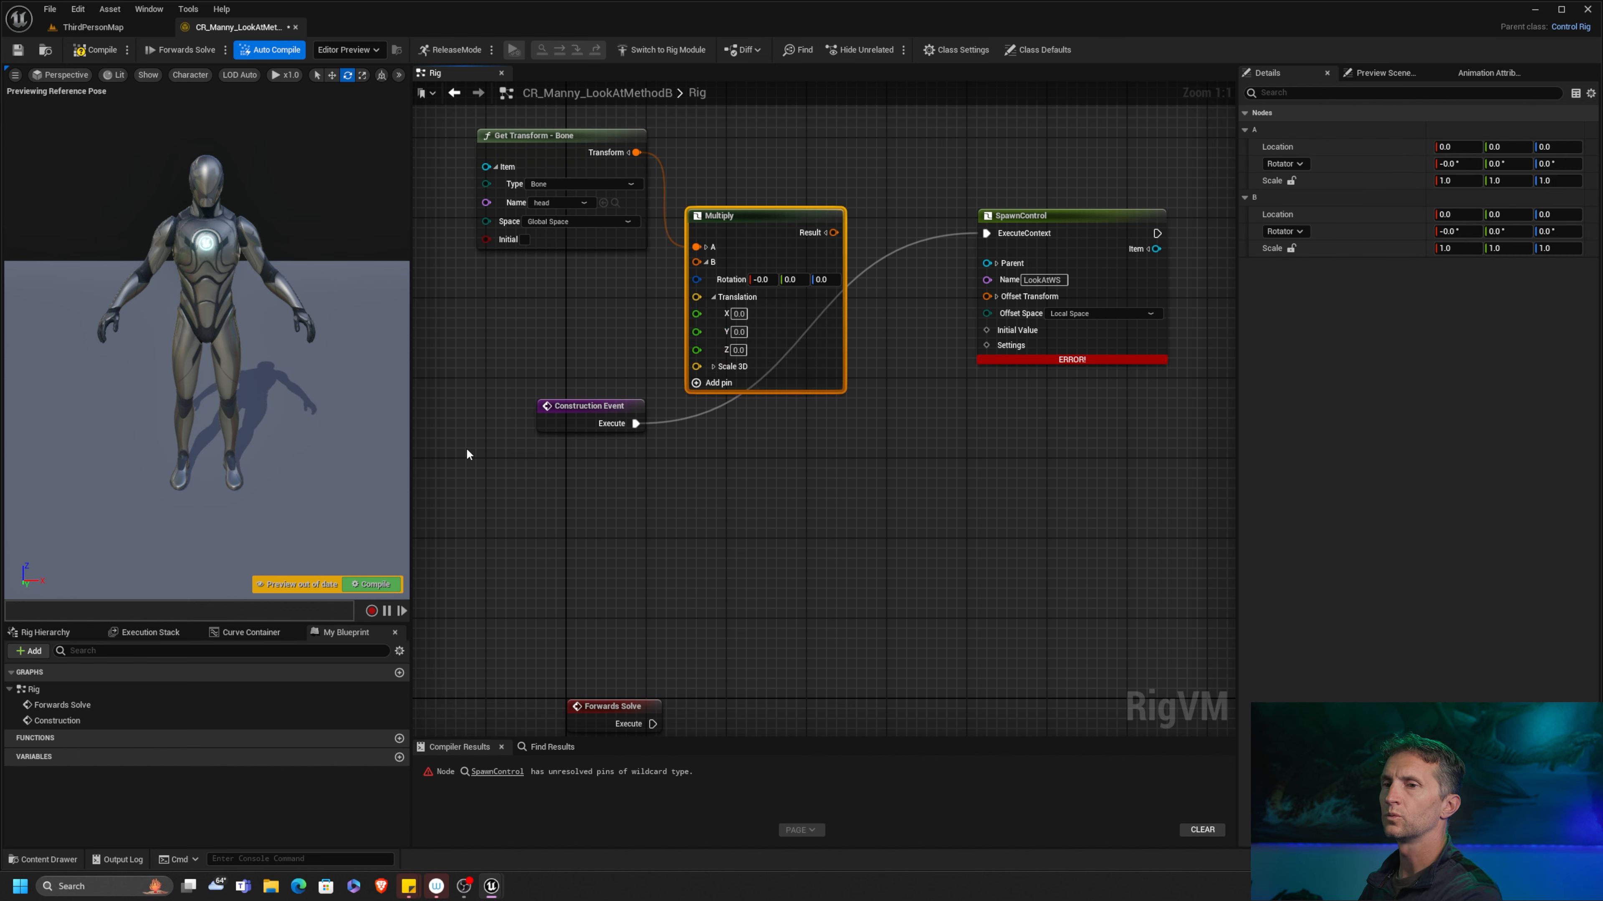
pyautogui.keyDown('alt'); pyautogui.moveTo(278, 443); pyautogui.dragTo(77, 588); pyautogui.keyUp('alt')
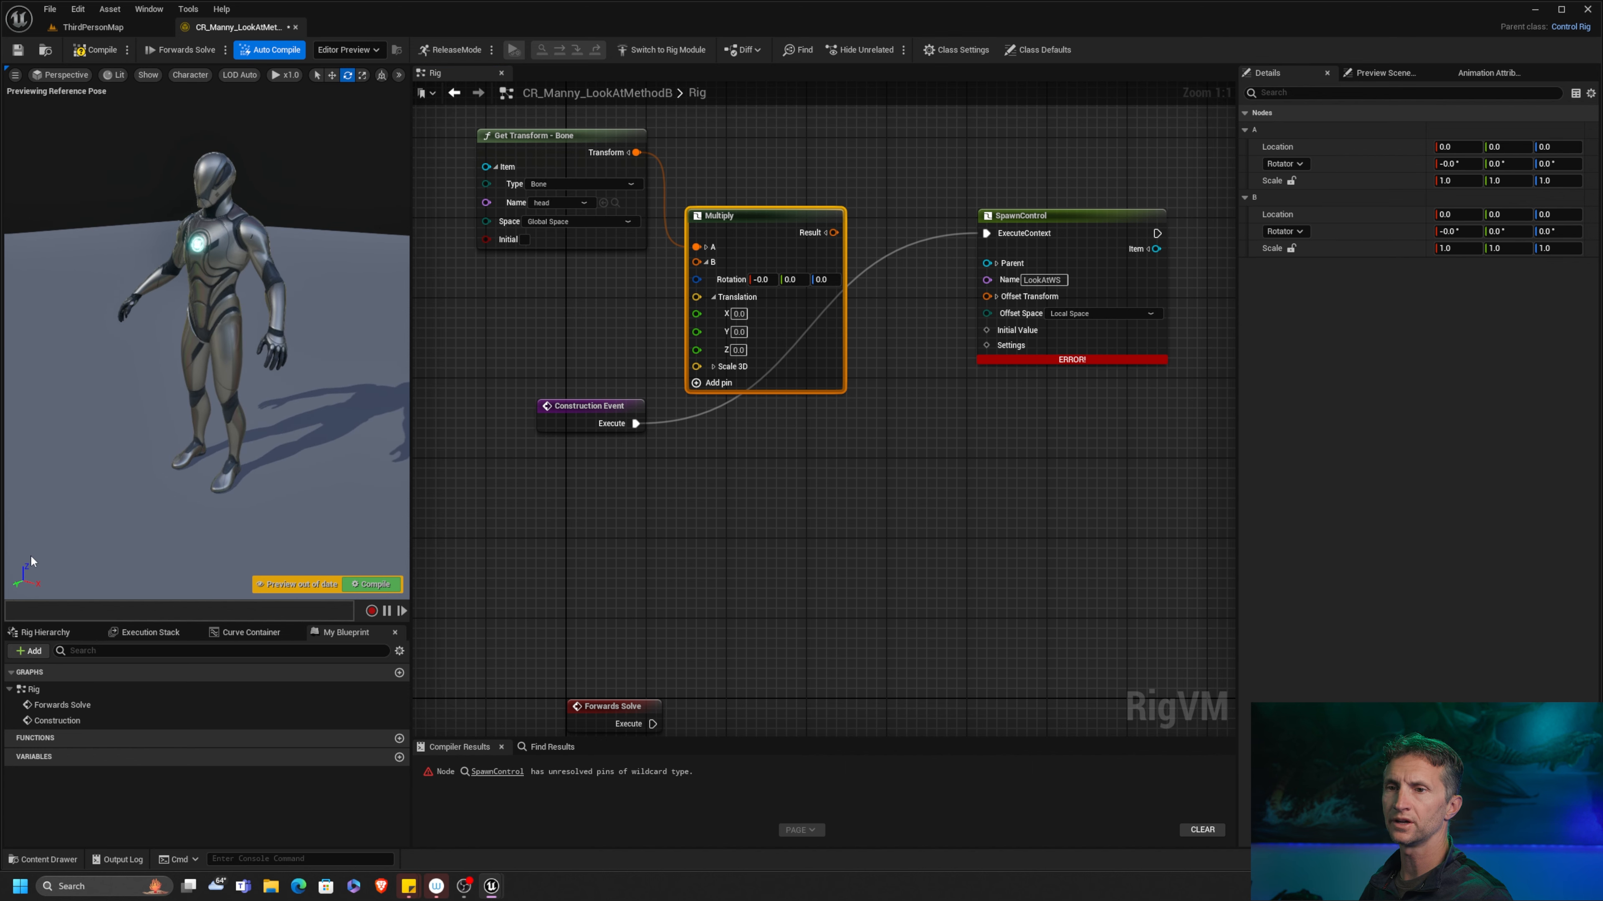
pyautogui.click(738, 332)
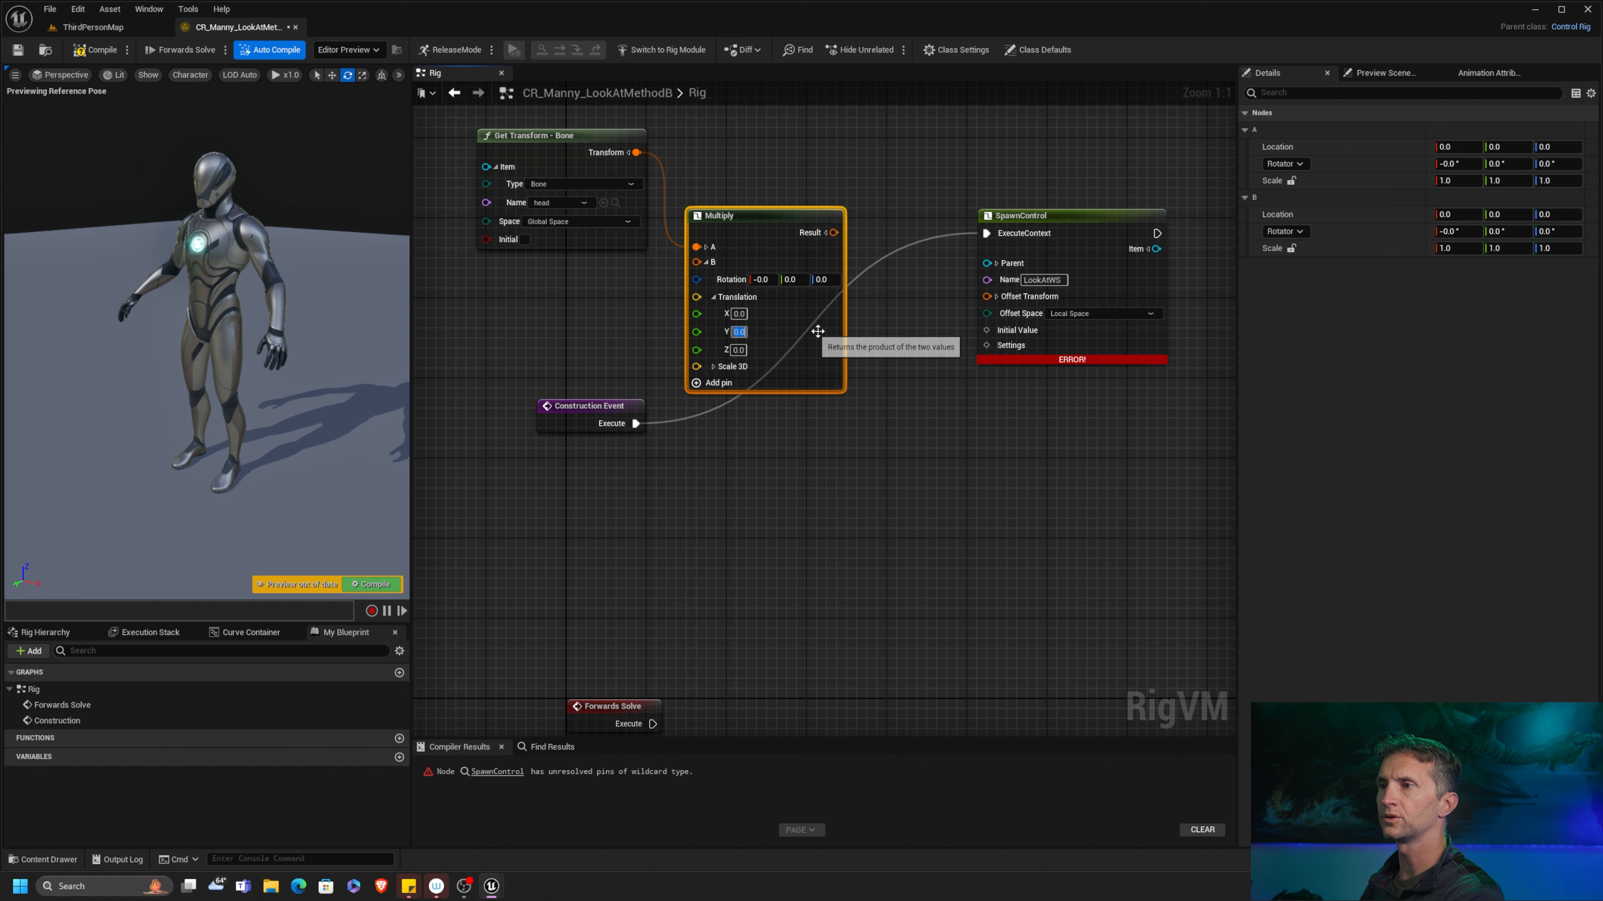
pyautogui.write('100')
pyautogui.press('Return')
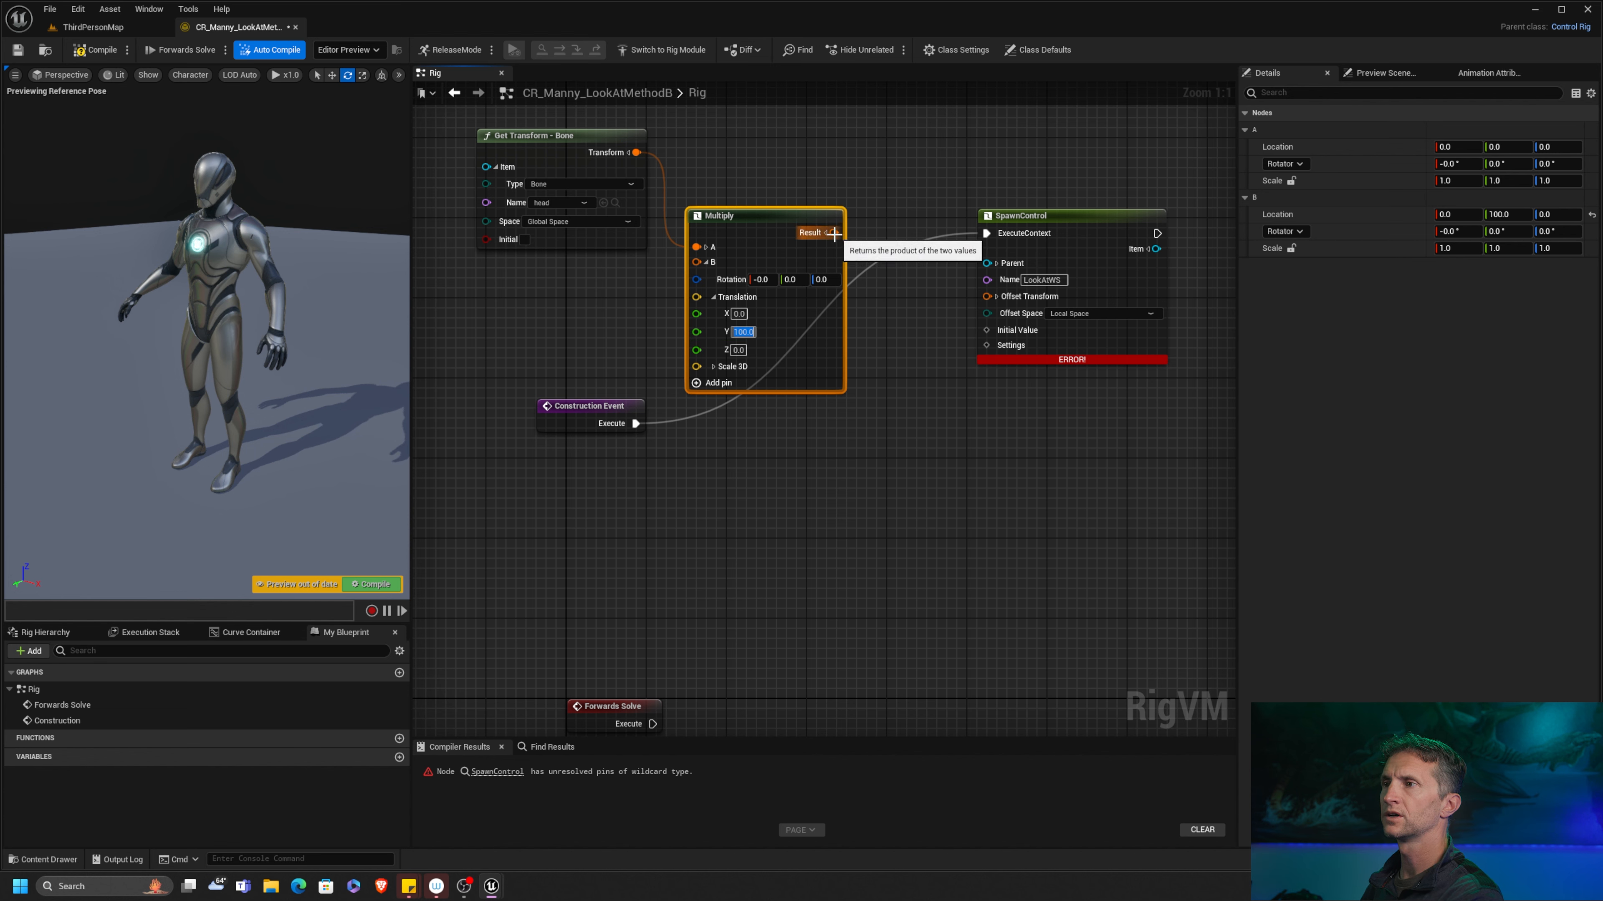
# Step: Expand the Multiply node's Result output and set SpawnControl's Initial Value type to Transform
pyautogui.moveTo(835, 233); pyautogui.dragTo(840, 233)
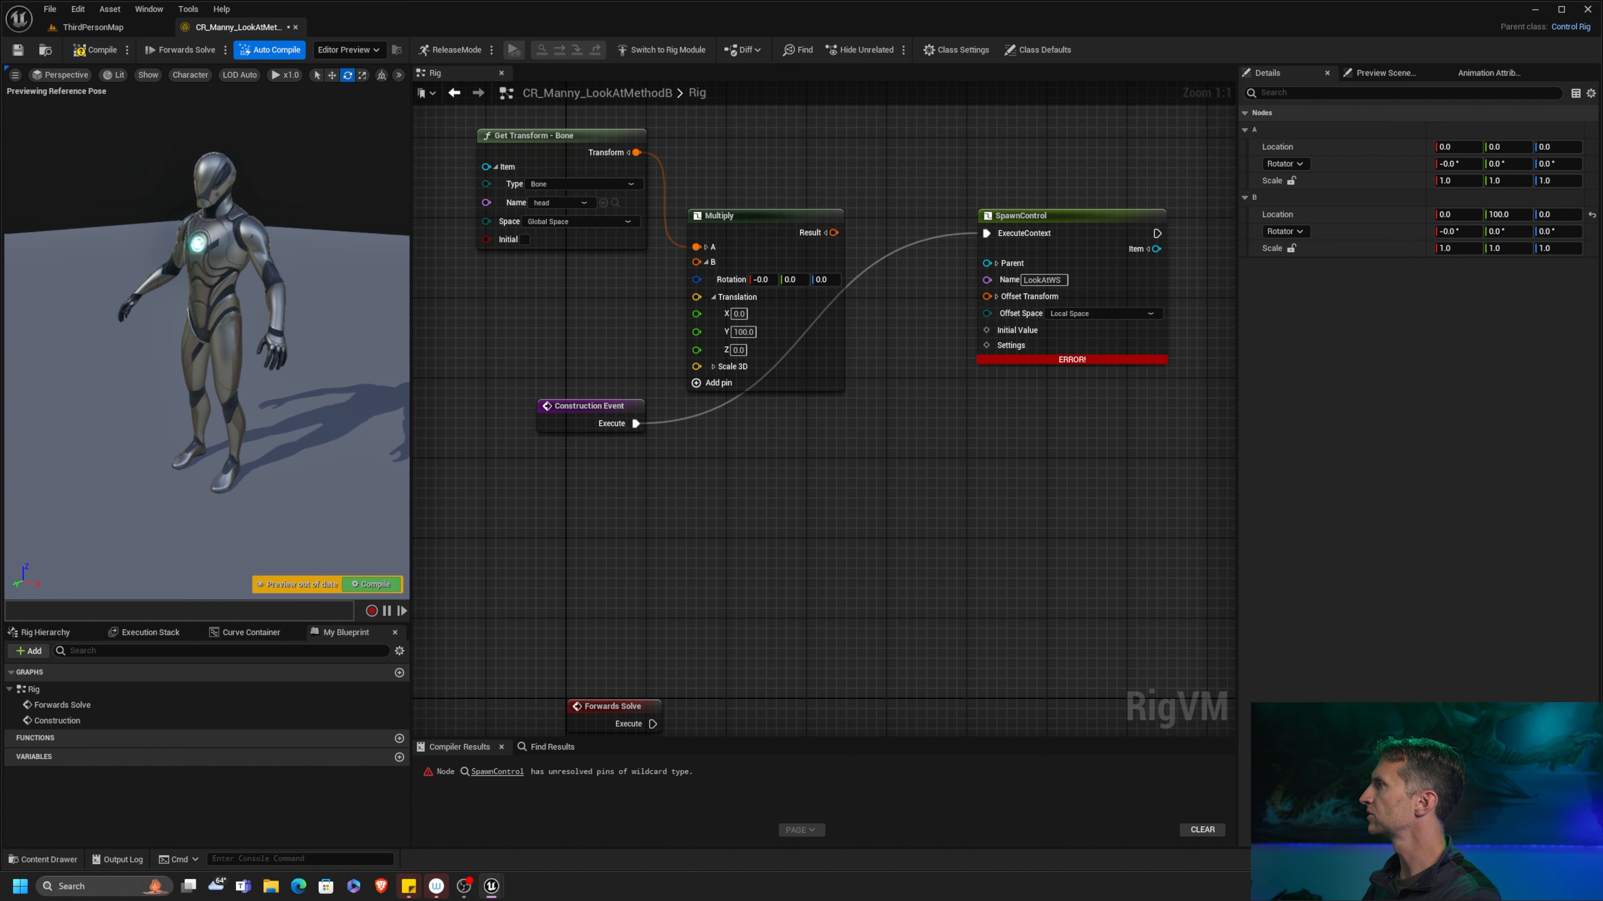
pyautogui.click(825, 232)
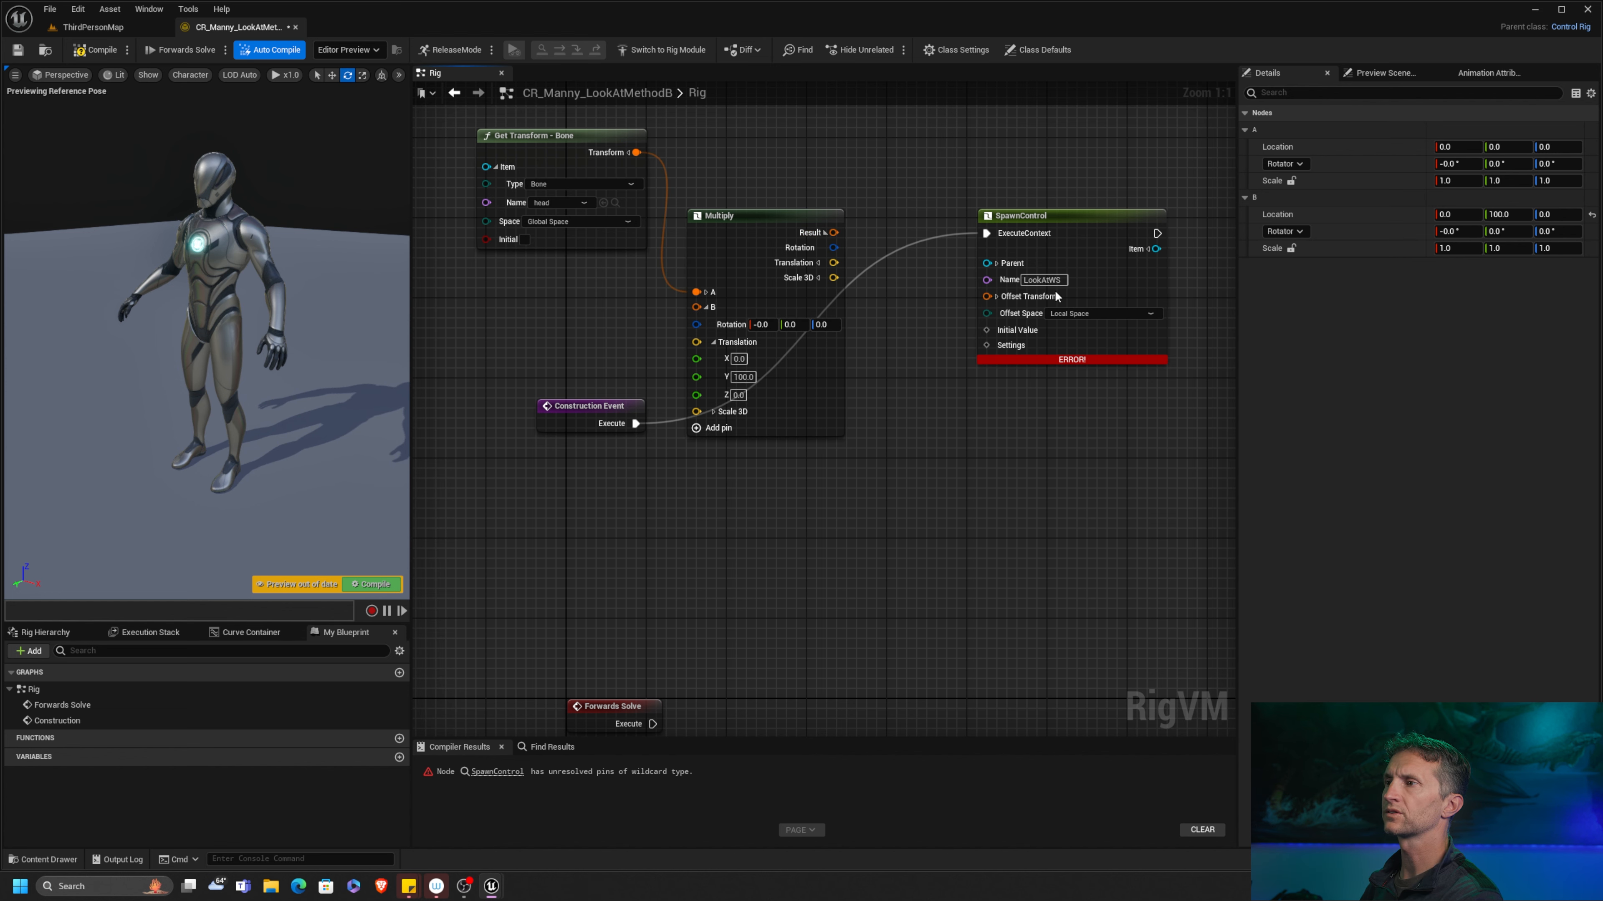
pyautogui.rightClick(986, 331)
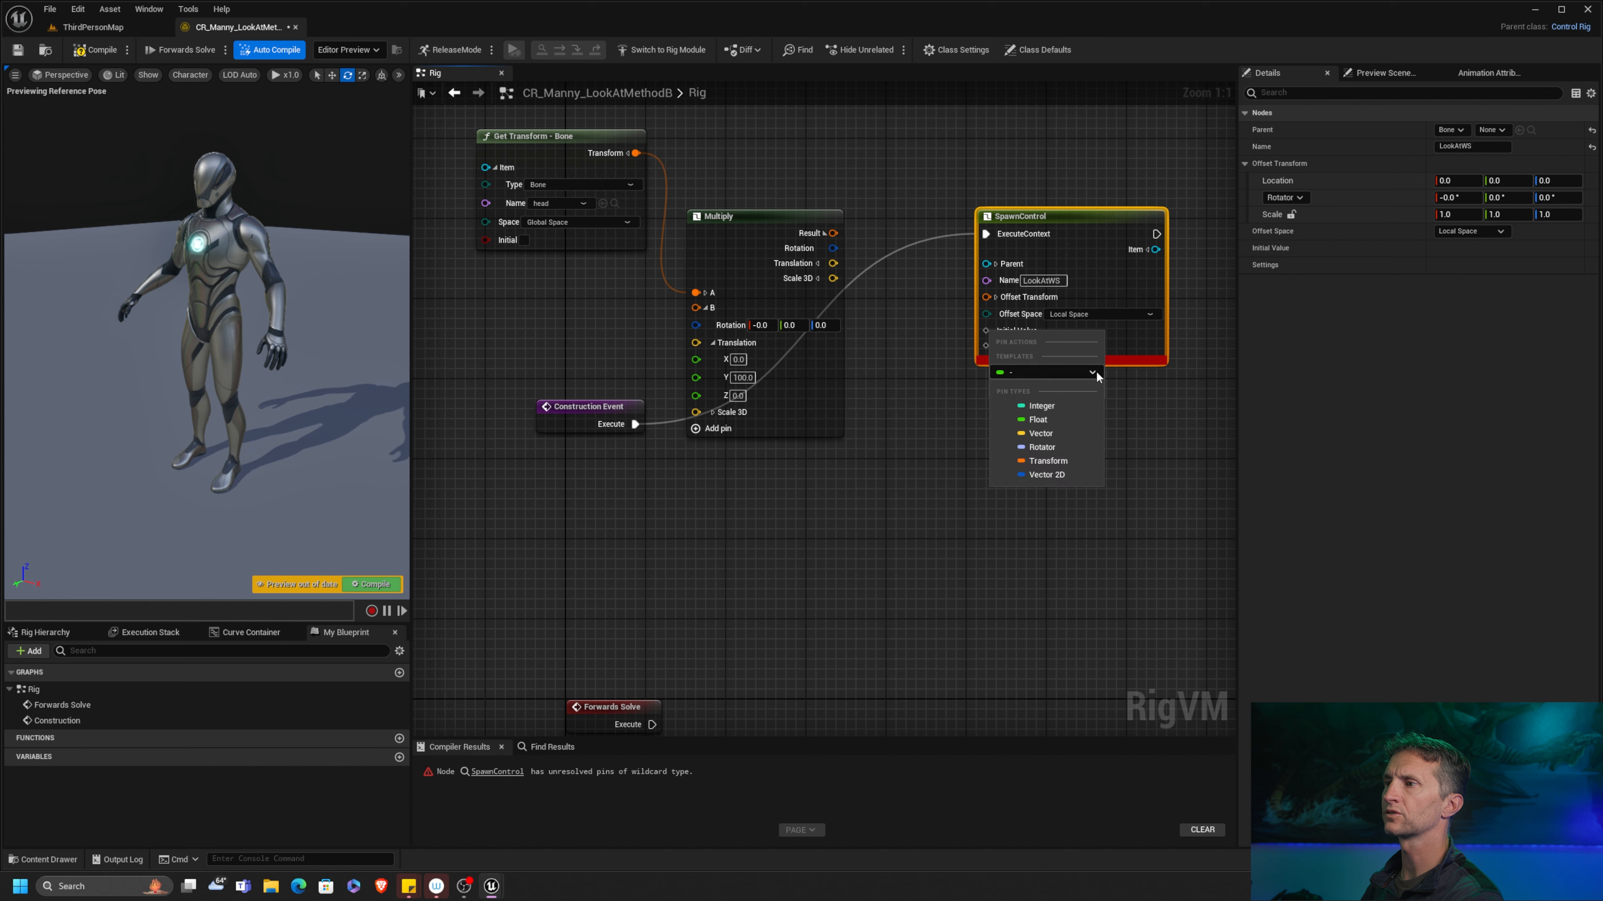
pyautogui.click(1049, 461)
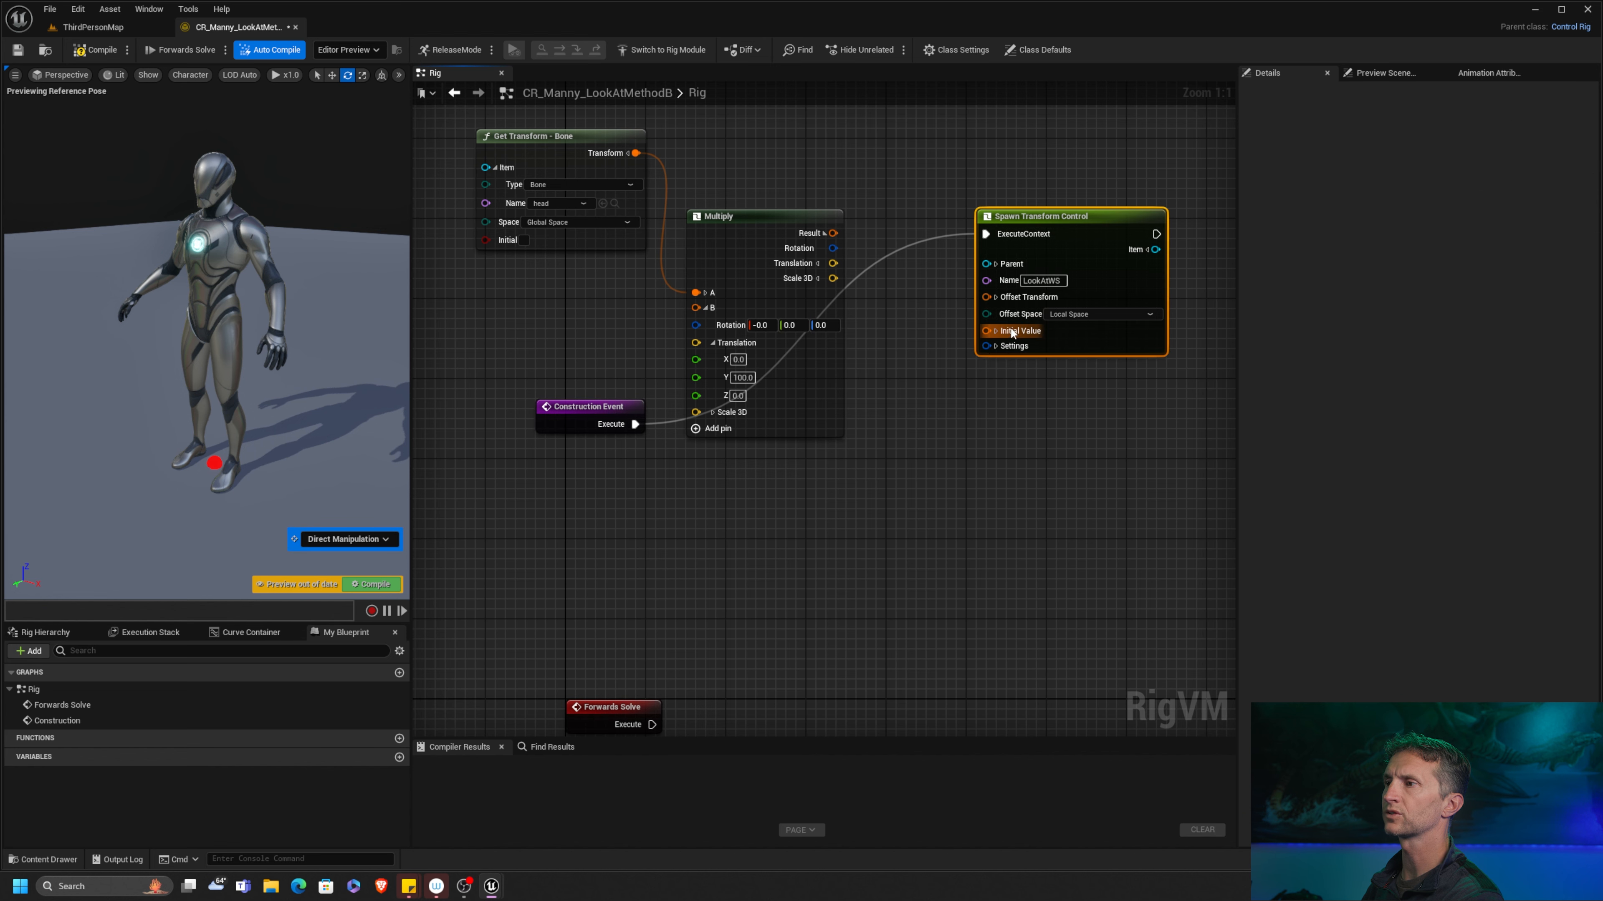
# Step: Connect Multiply's resulting Translation to the spawned control's initial Translation and move the Construction Event lower, clear of Multiply
pyautogui.click(996, 331)
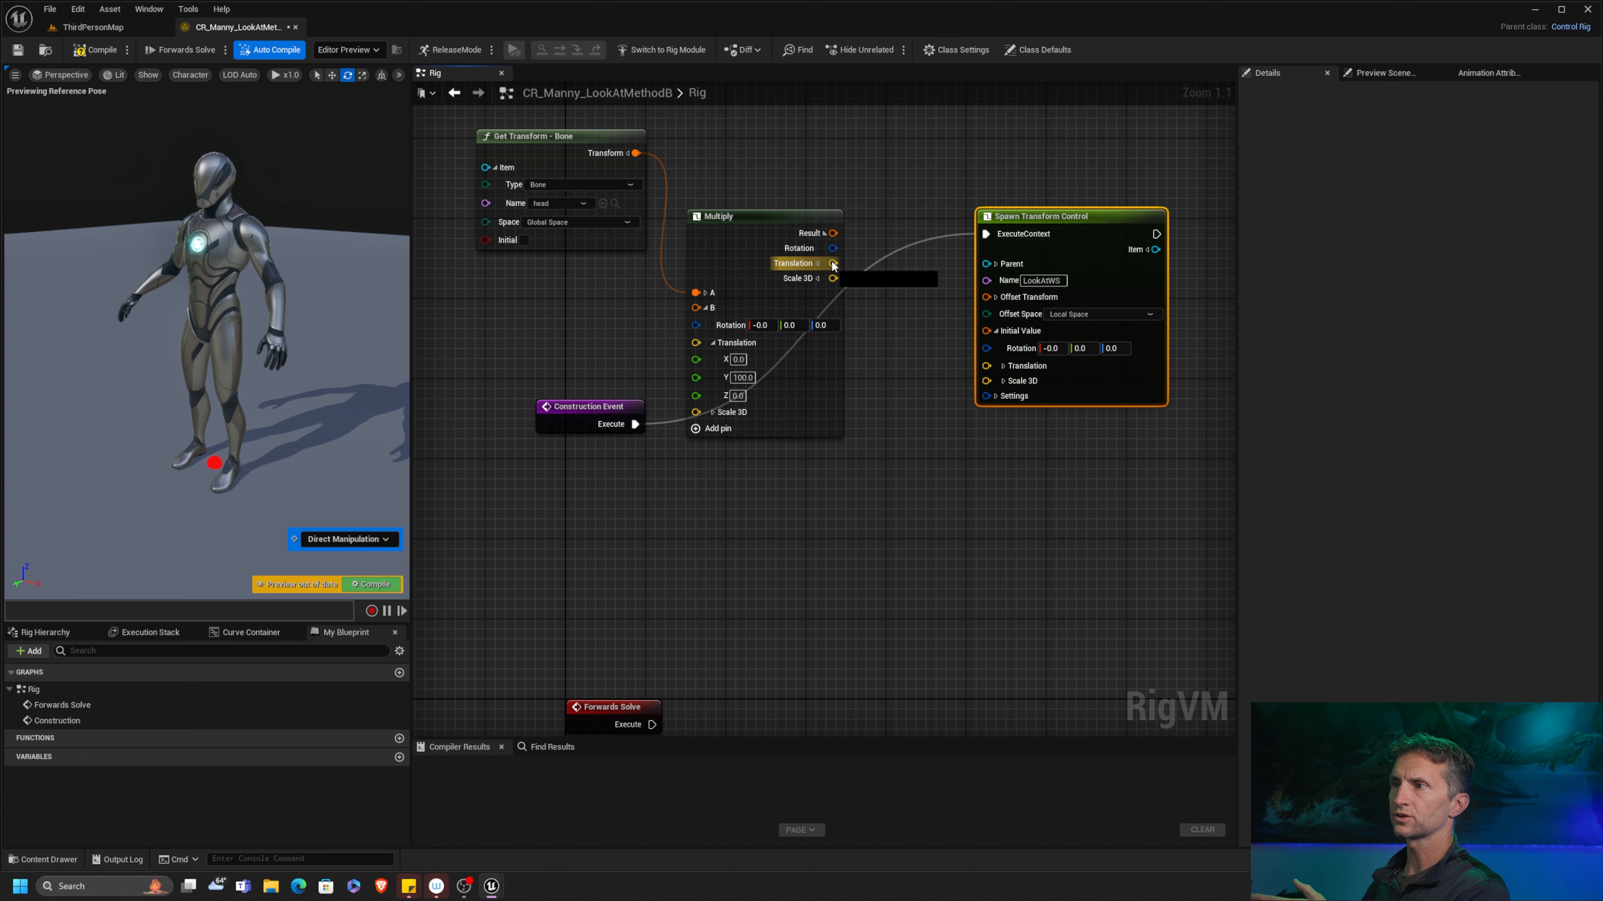
pyautogui.moveTo(833, 264); pyautogui.dragTo(986, 365)
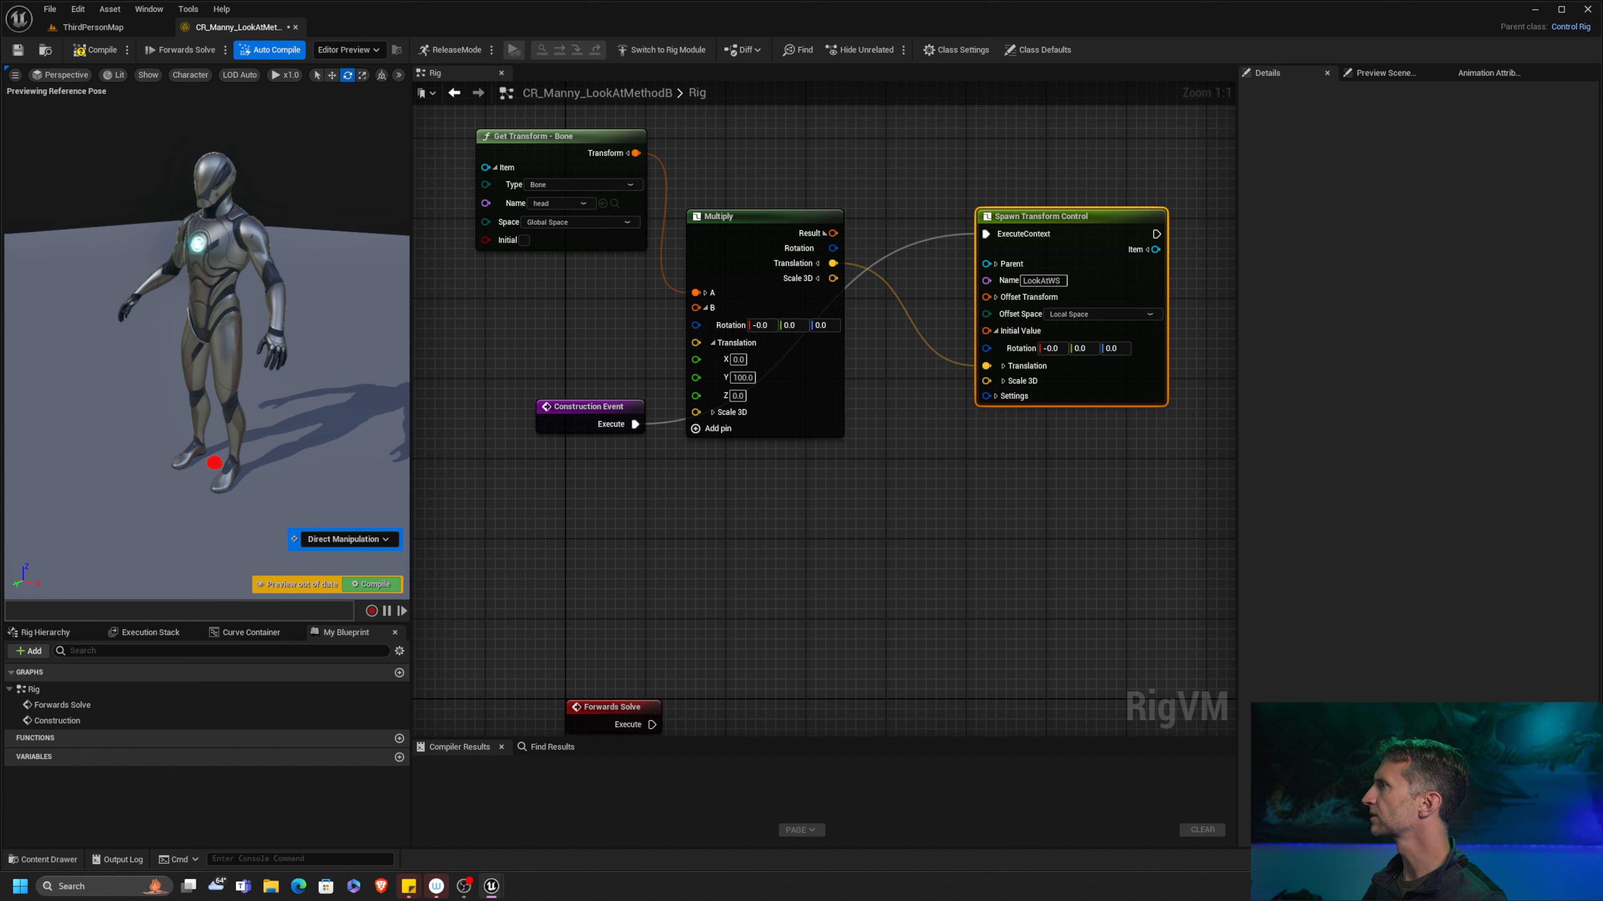
pyautogui.moveTo(593, 407); pyautogui.dragTo(569, 492)
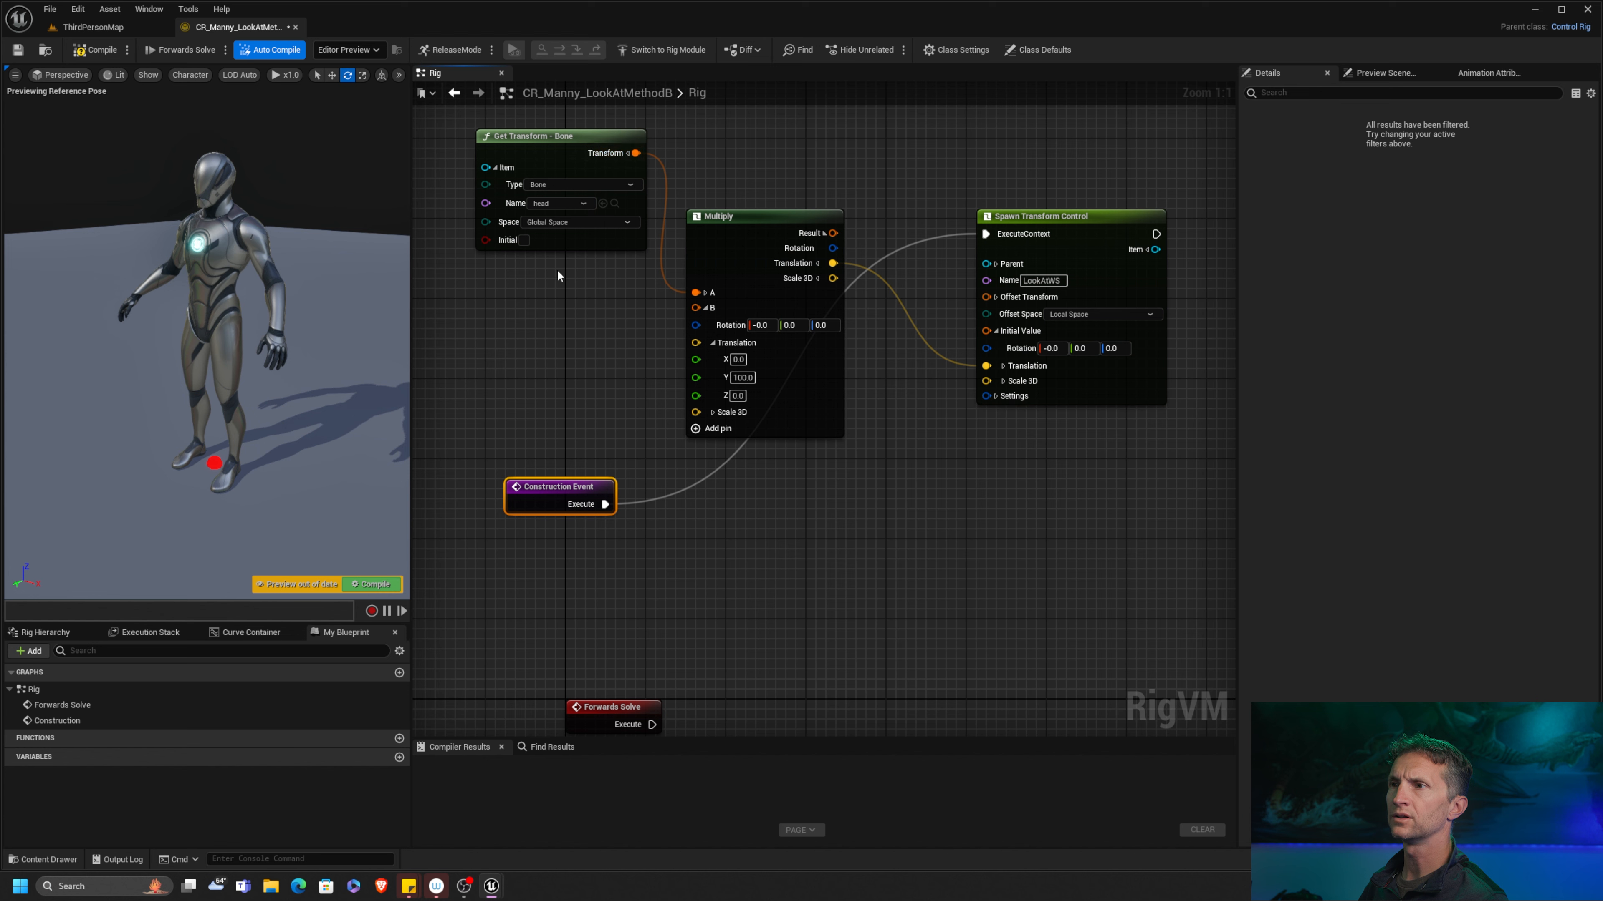
# Step: Enable Initial on the head bone's Get Transform node and compile the Control Rig
pyautogui.click(524, 240)
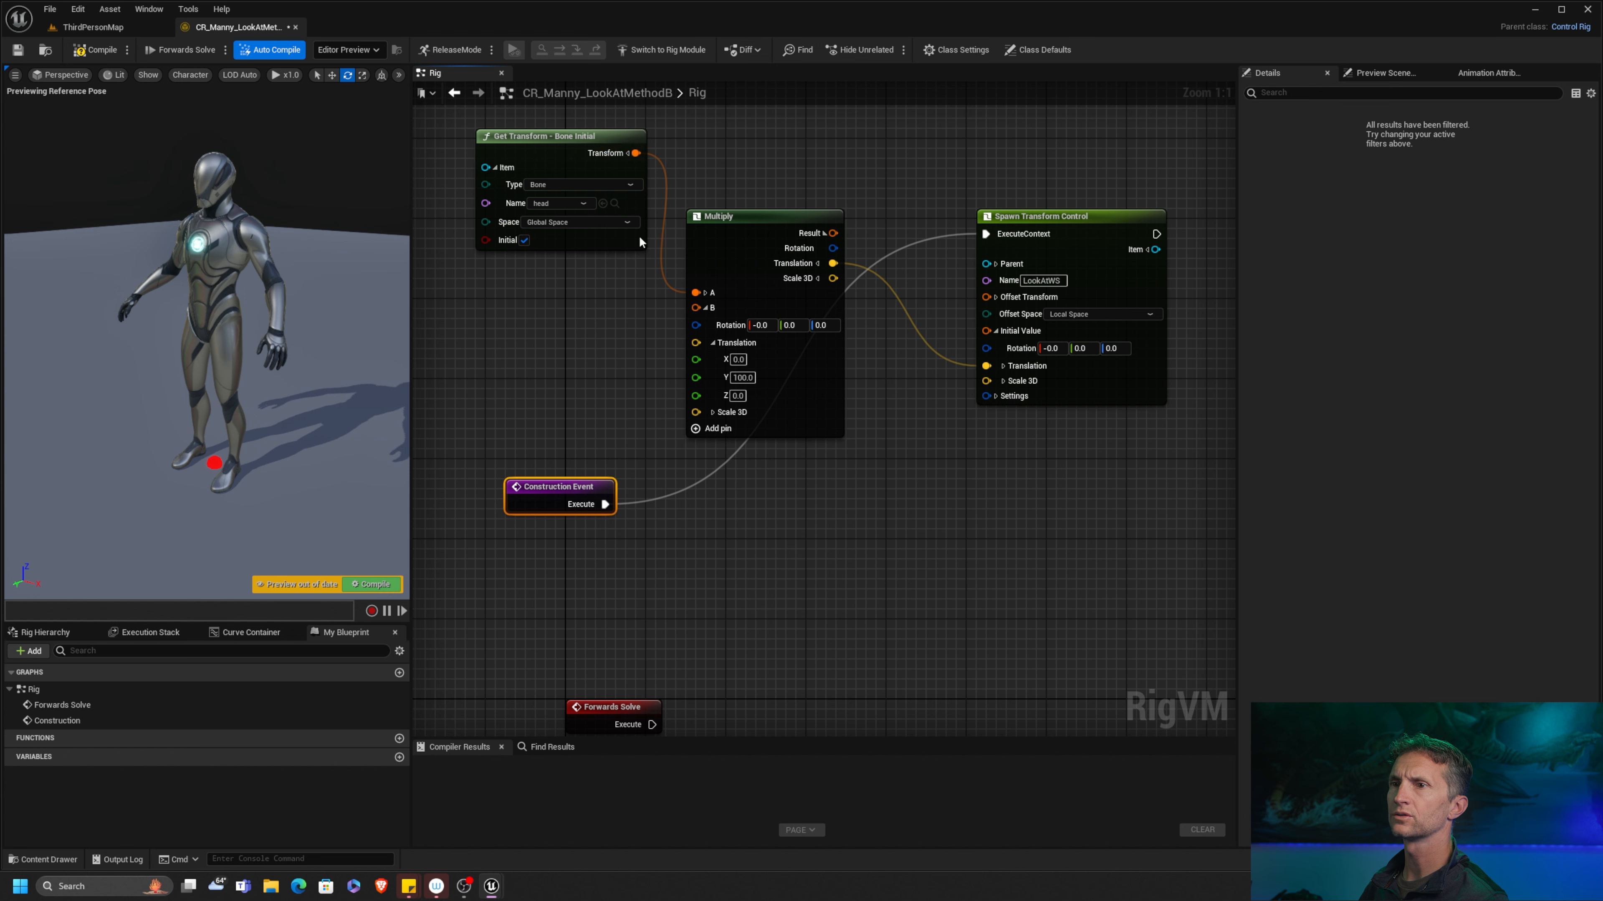
pyautogui.click(76, 51)
pyautogui.moveTo(220, 236); pyautogui.dragTo(286, 242, button='middle')
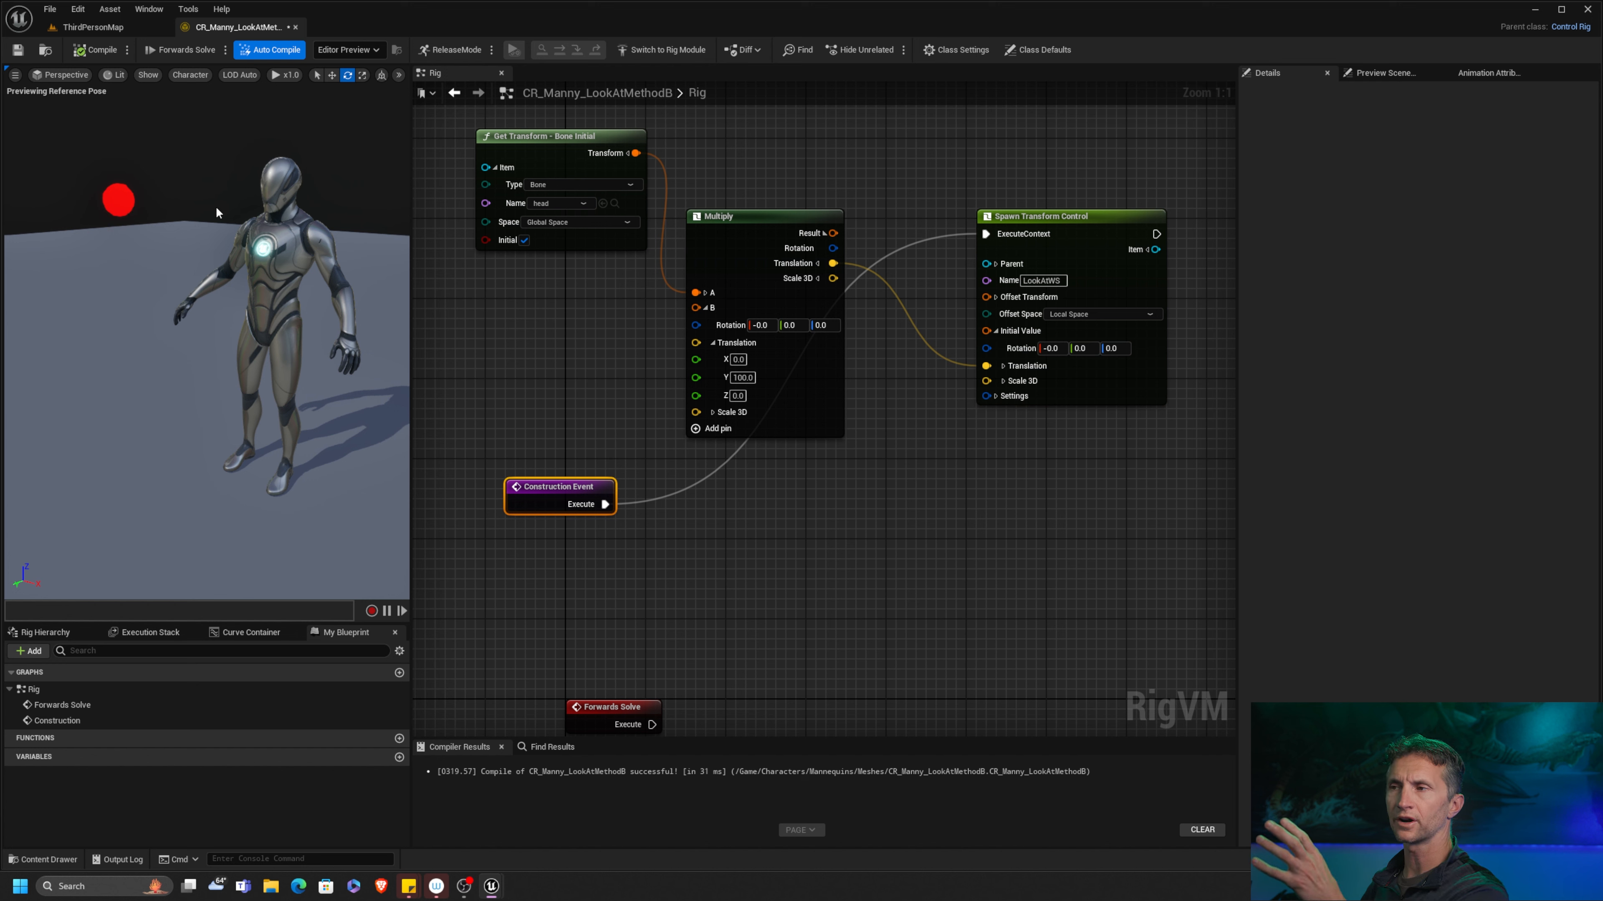
# Step: Collapse Multiply's B input and tidy the graph by moving Multiply higher and Get Transform lower
pyautogui.click(706, 308)
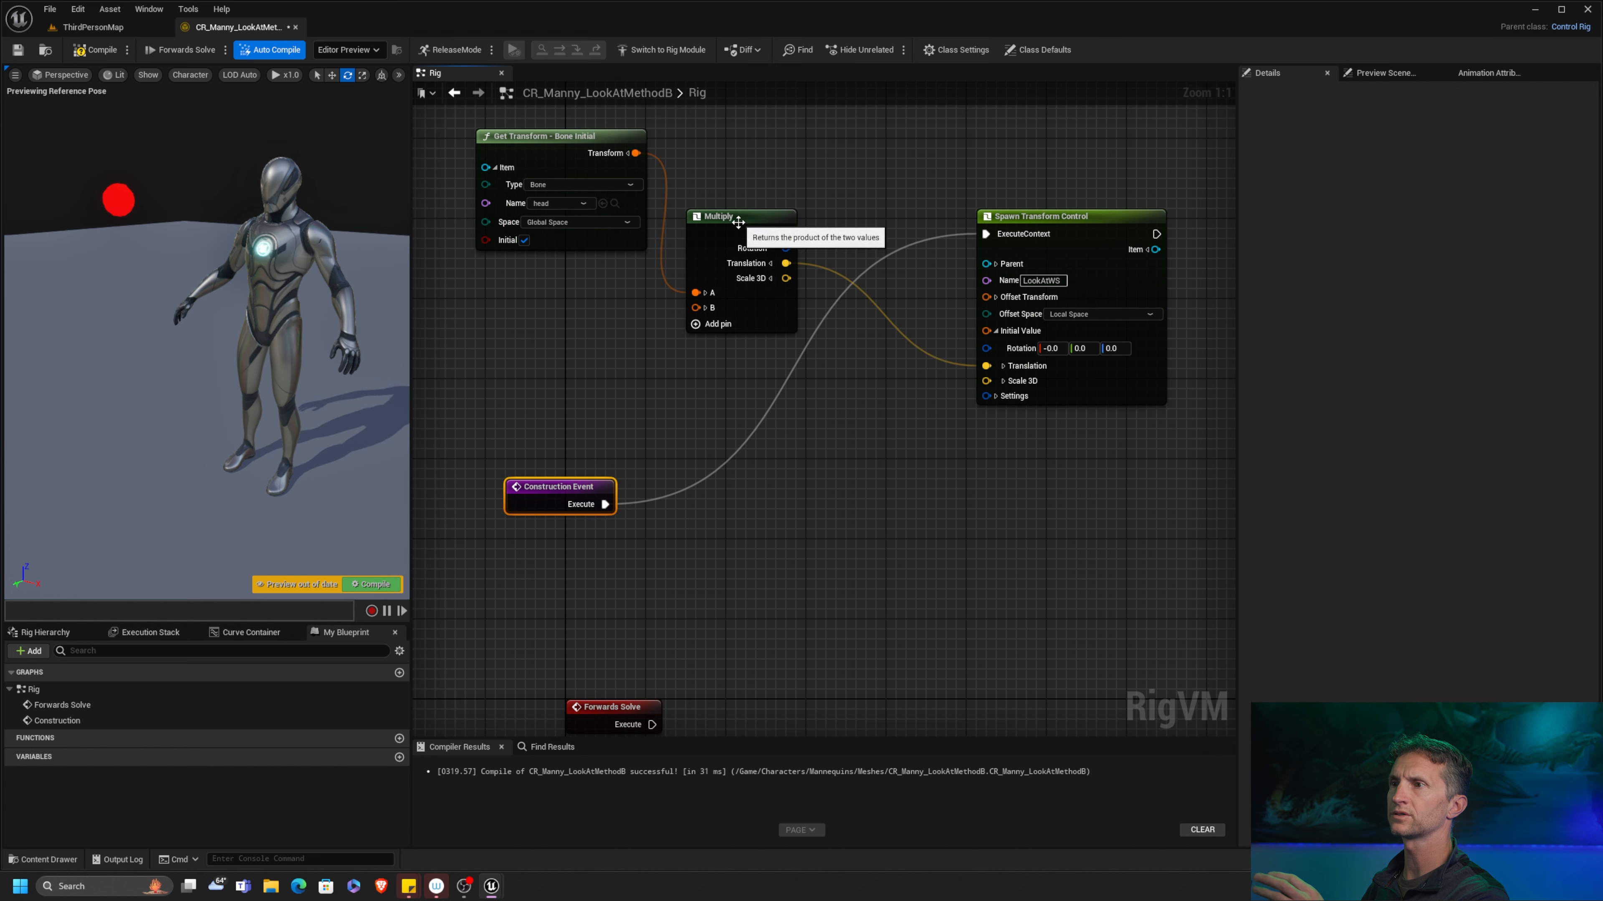
pyautogui.moveTo(726, 216); pyautogui.dragTo(723, 126)
pyautogui.moveTo(621, 135); pyautogui.dragTo(622, 196)
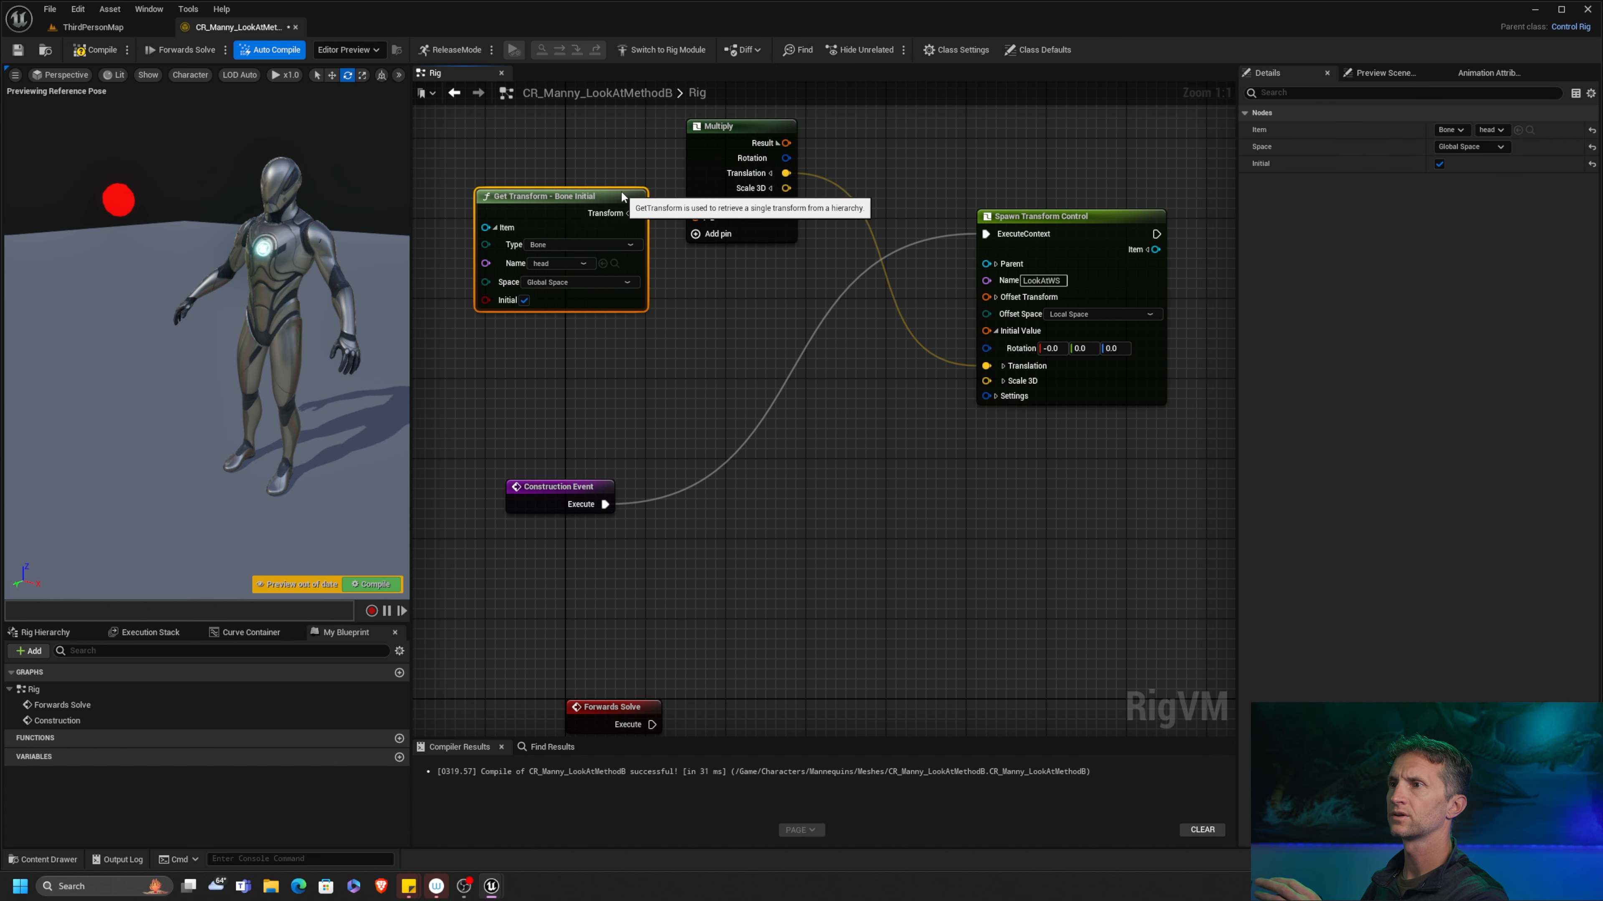
# Step: Set the LookAtWS control's shape to Box_Thick in the Spawn Transform Control node's settings
pyautogui.moveTo(681, 354); pyautogui.dragTo(581, 323, button='right')
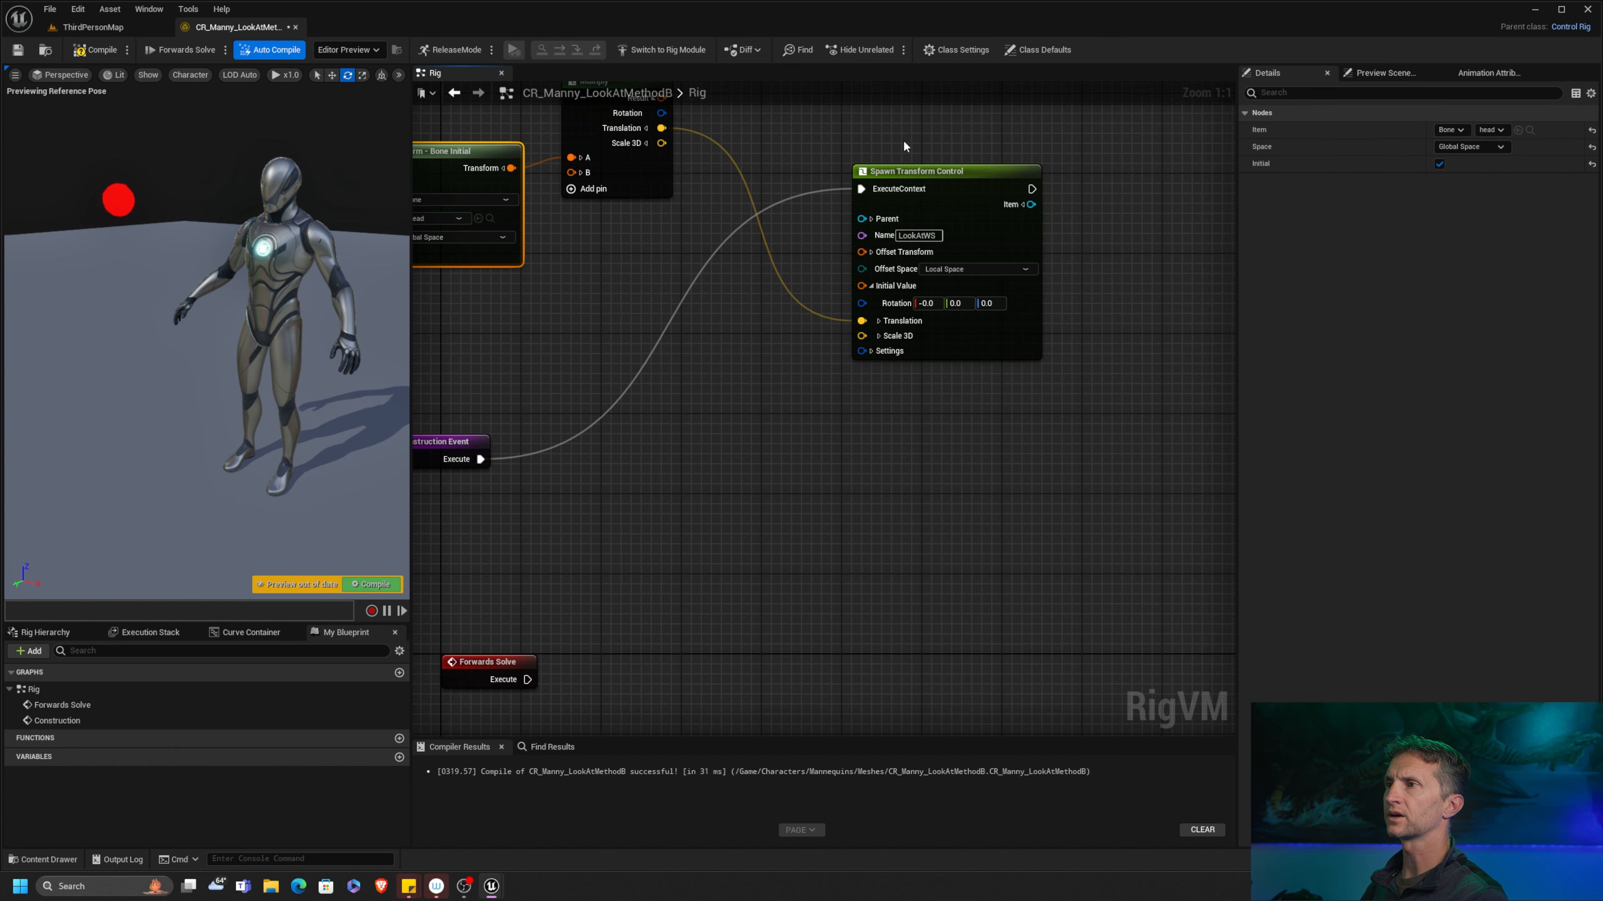
pyautogui.click(903, 152)
pyautogui.click(783, 332)
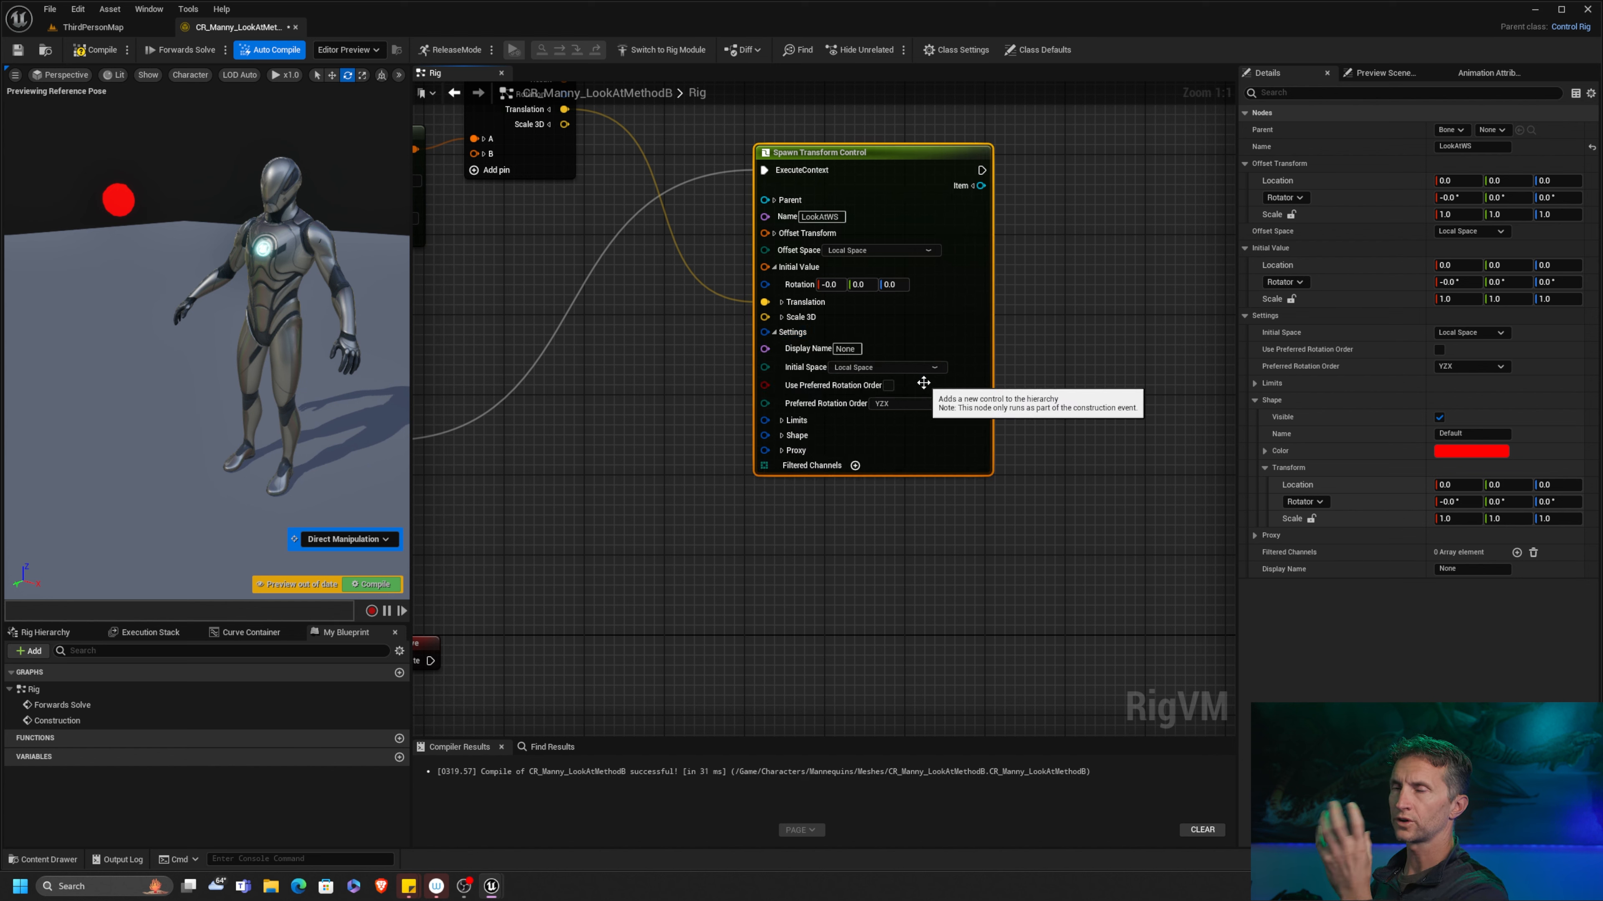
pyautogui.click(782, 436)
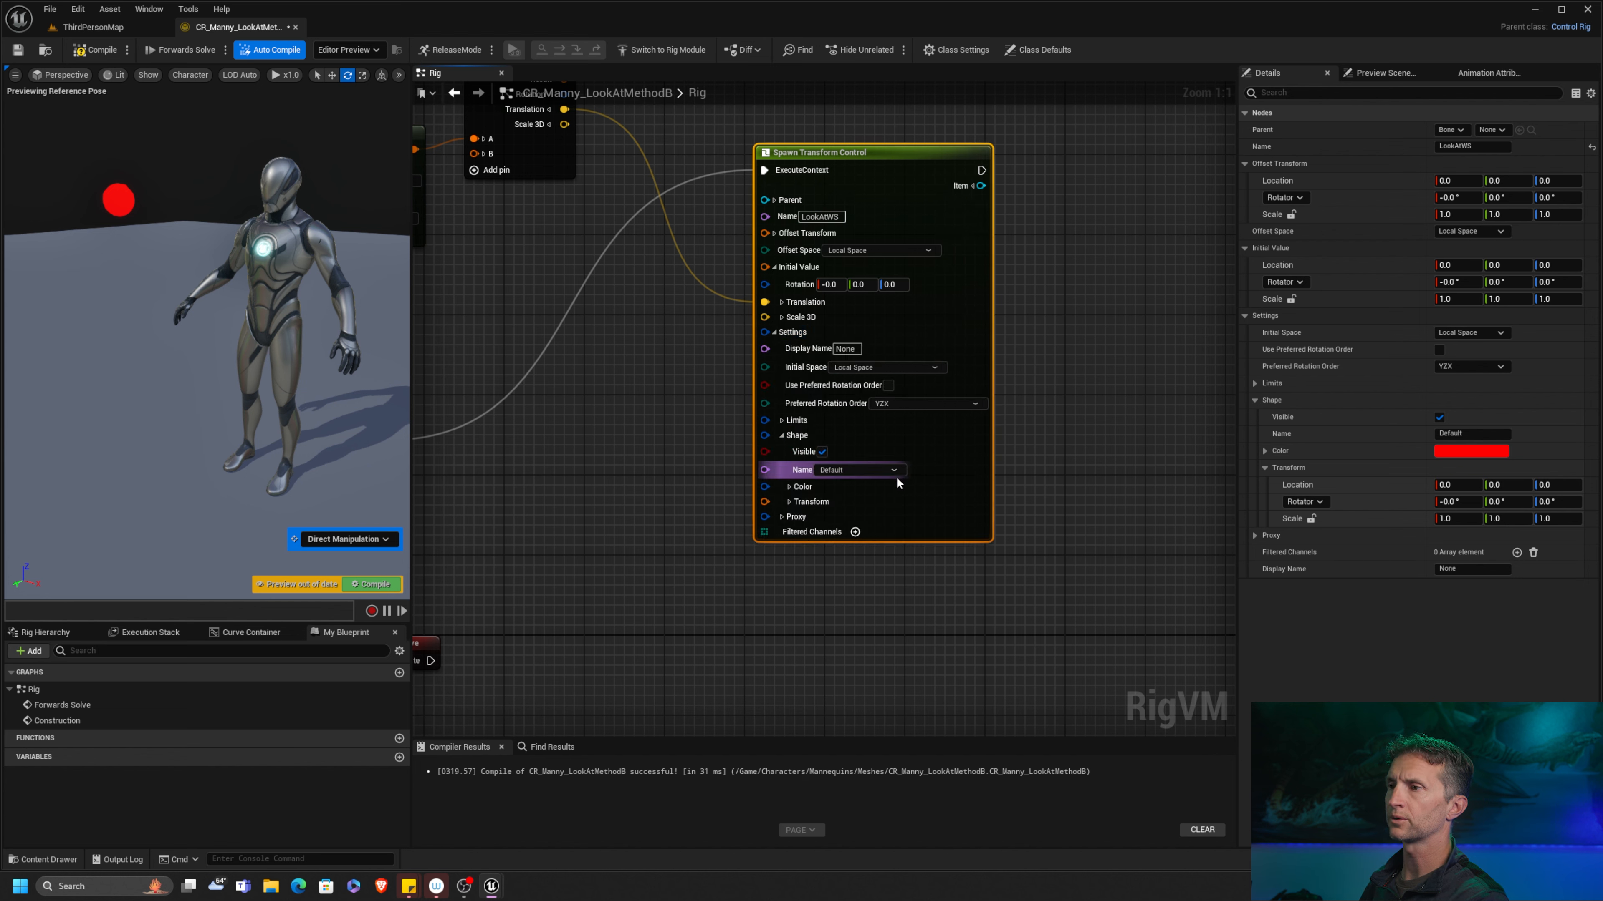
pyautogui.click(893, 469)
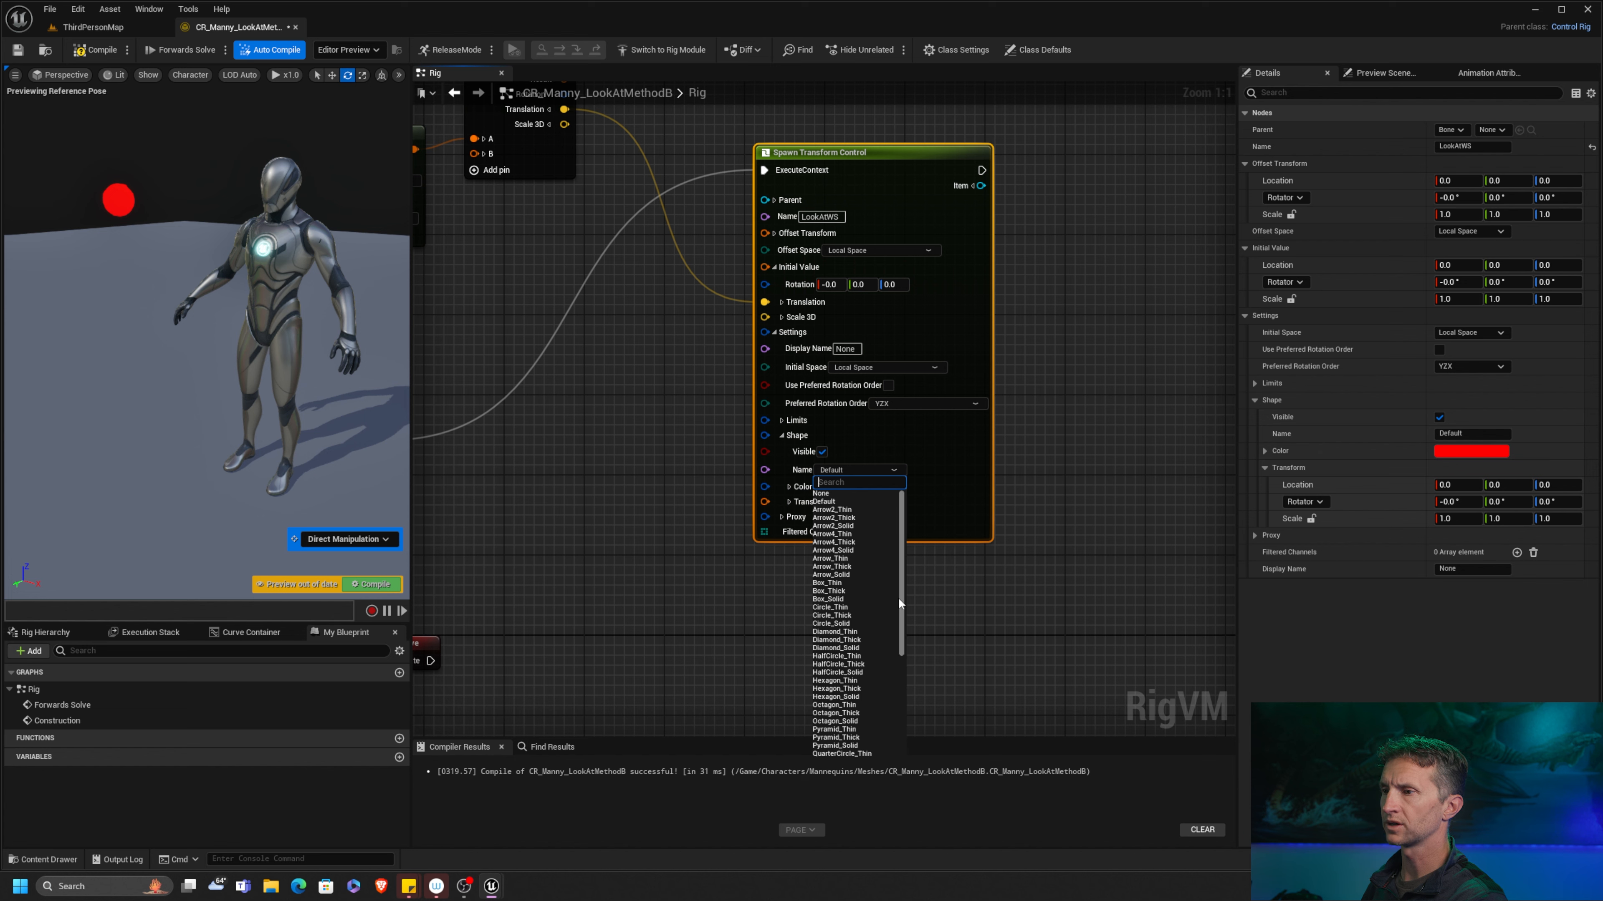
pyautogui.click(878, 591)
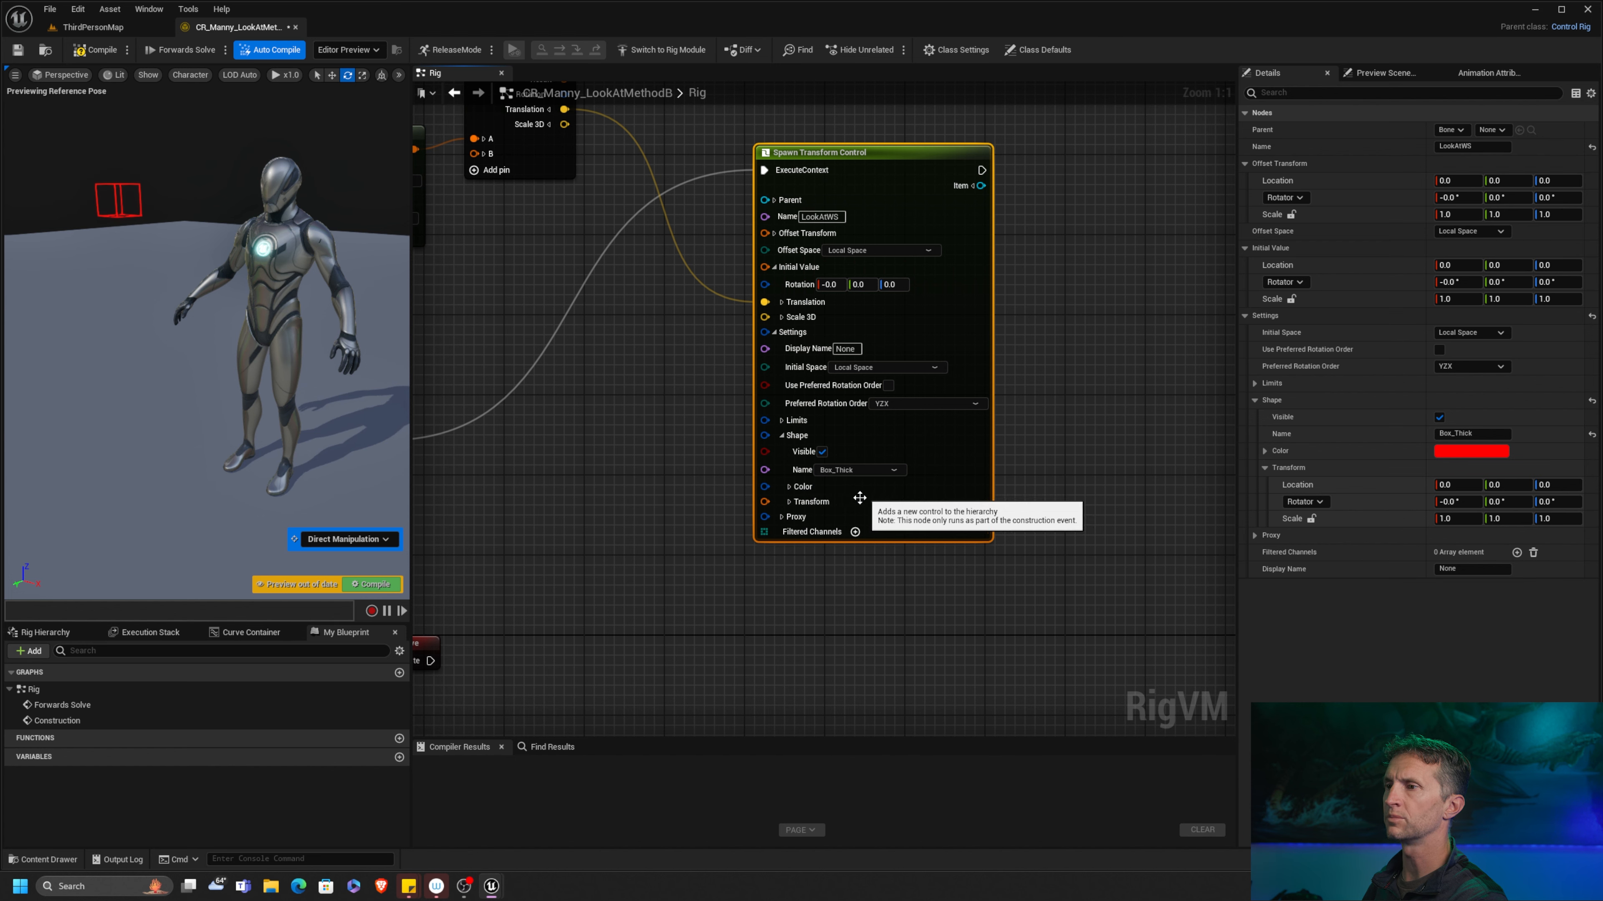
# Step: Set the LookAtWS control's shape color to the preset yellow and collapse the node's Shape settings
pyautogui.click(796, 487)
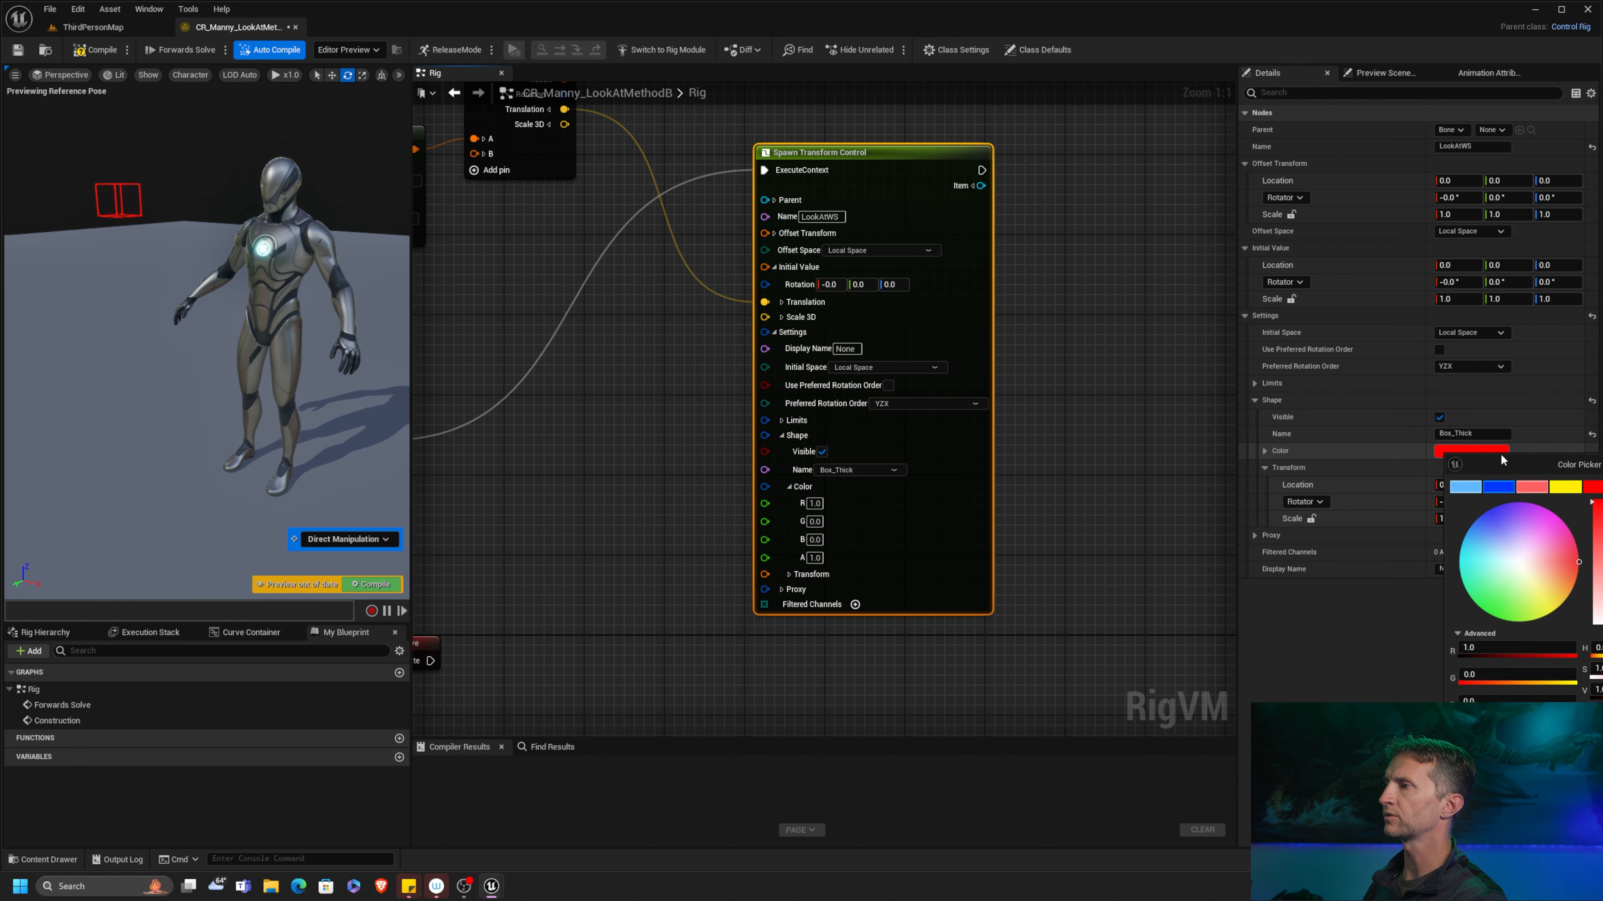
pyautogui.click(1489, 452)
pyautogui.click(853, 256)
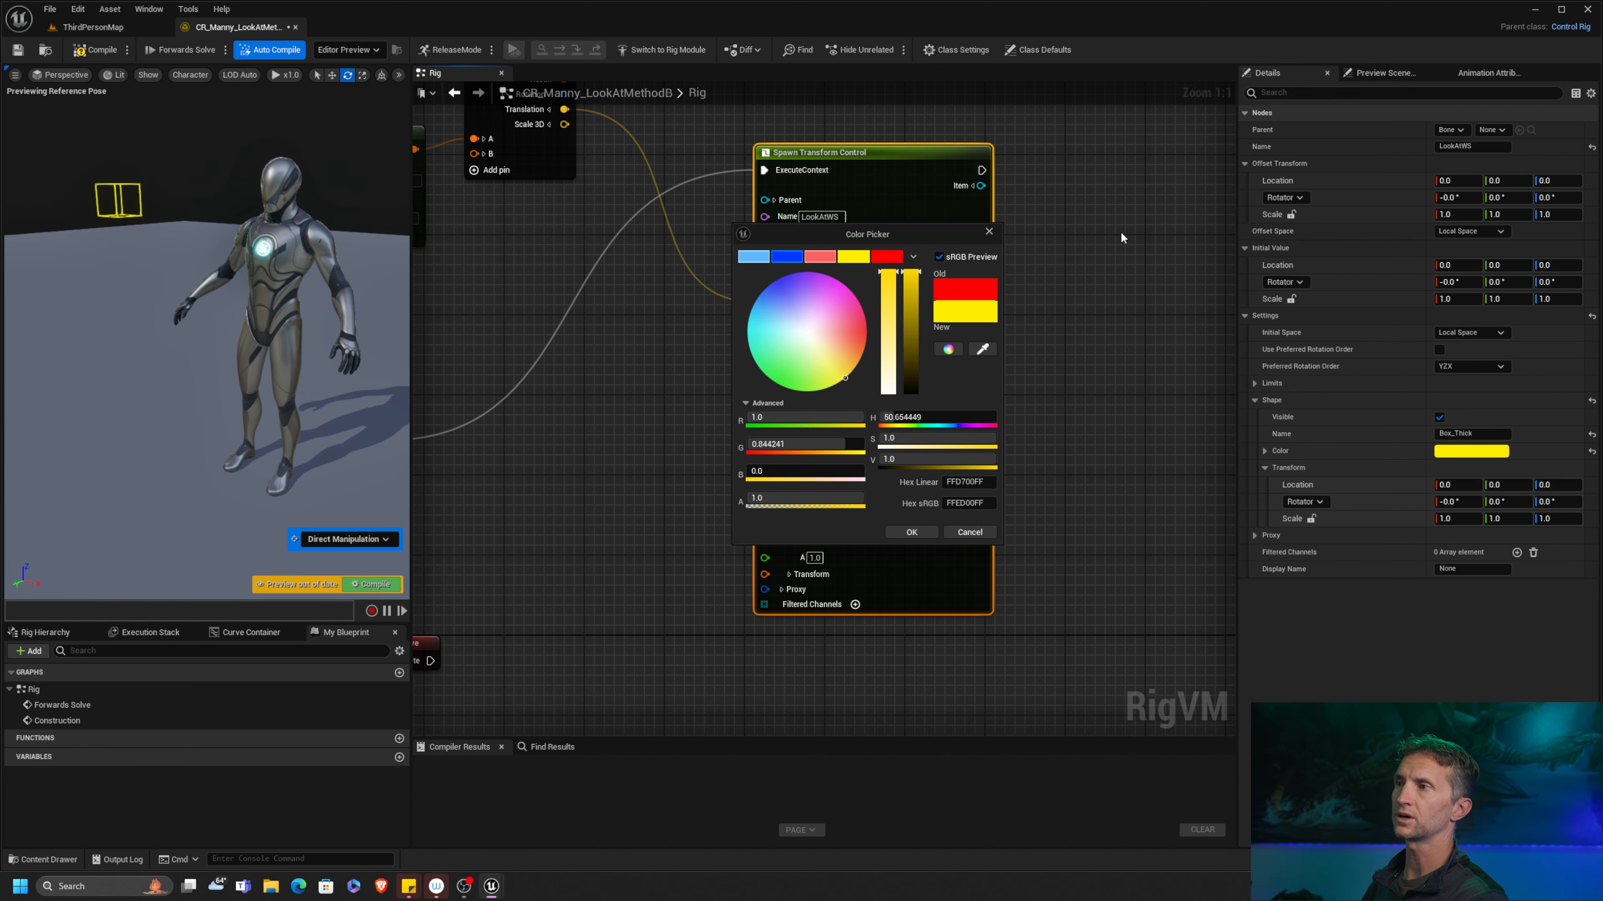
pyautogui.click(988, 232)
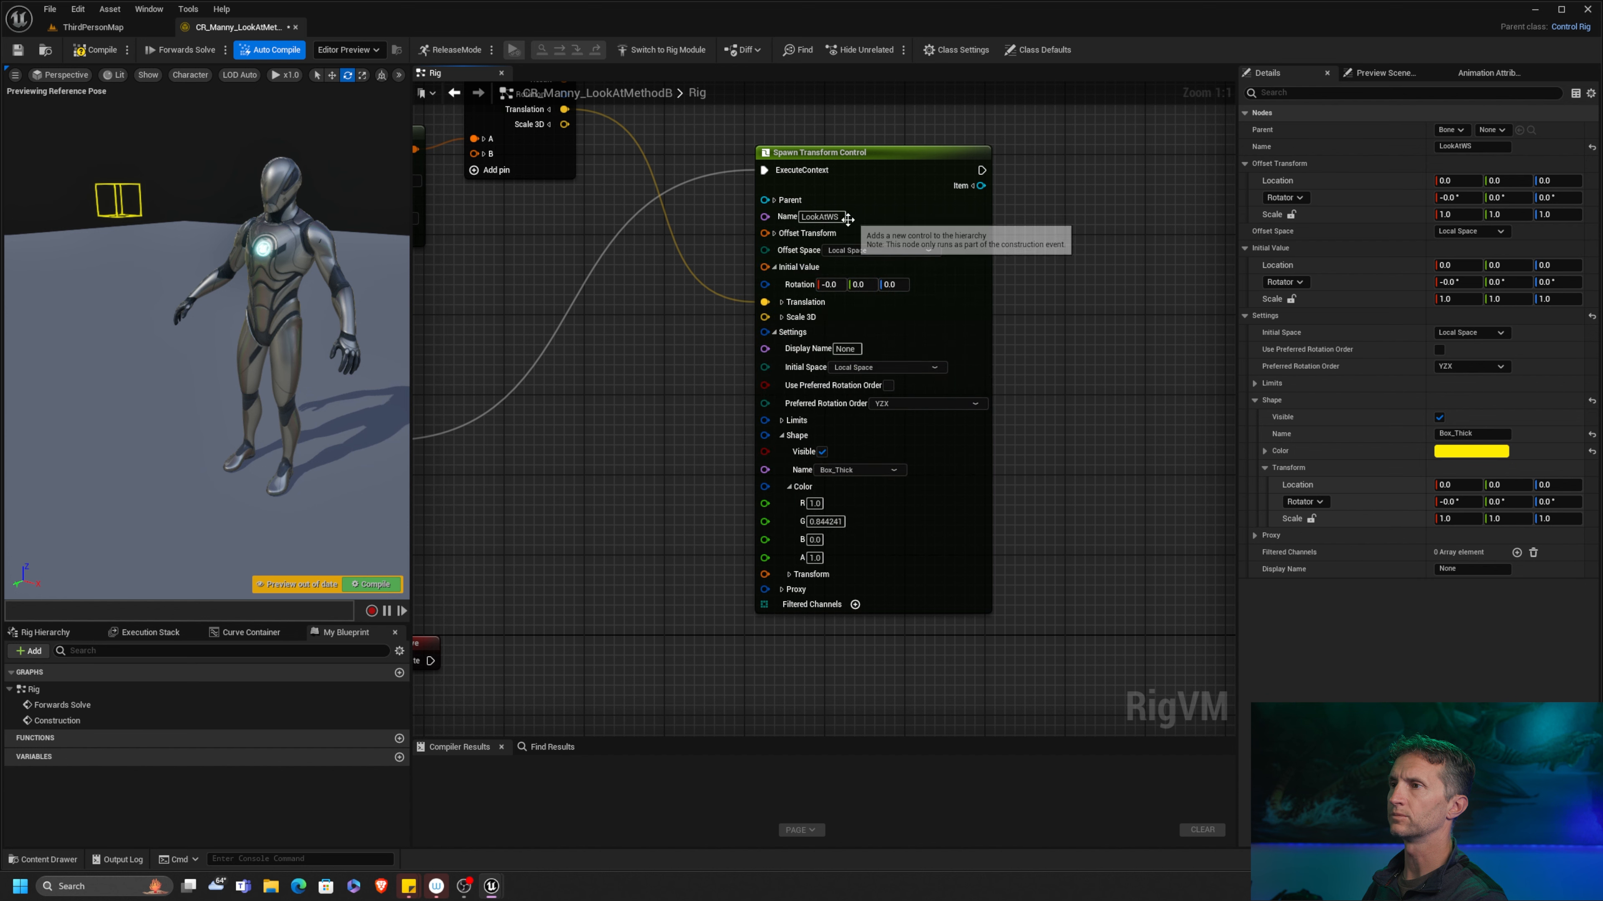
pyautogui.click(783, 435)
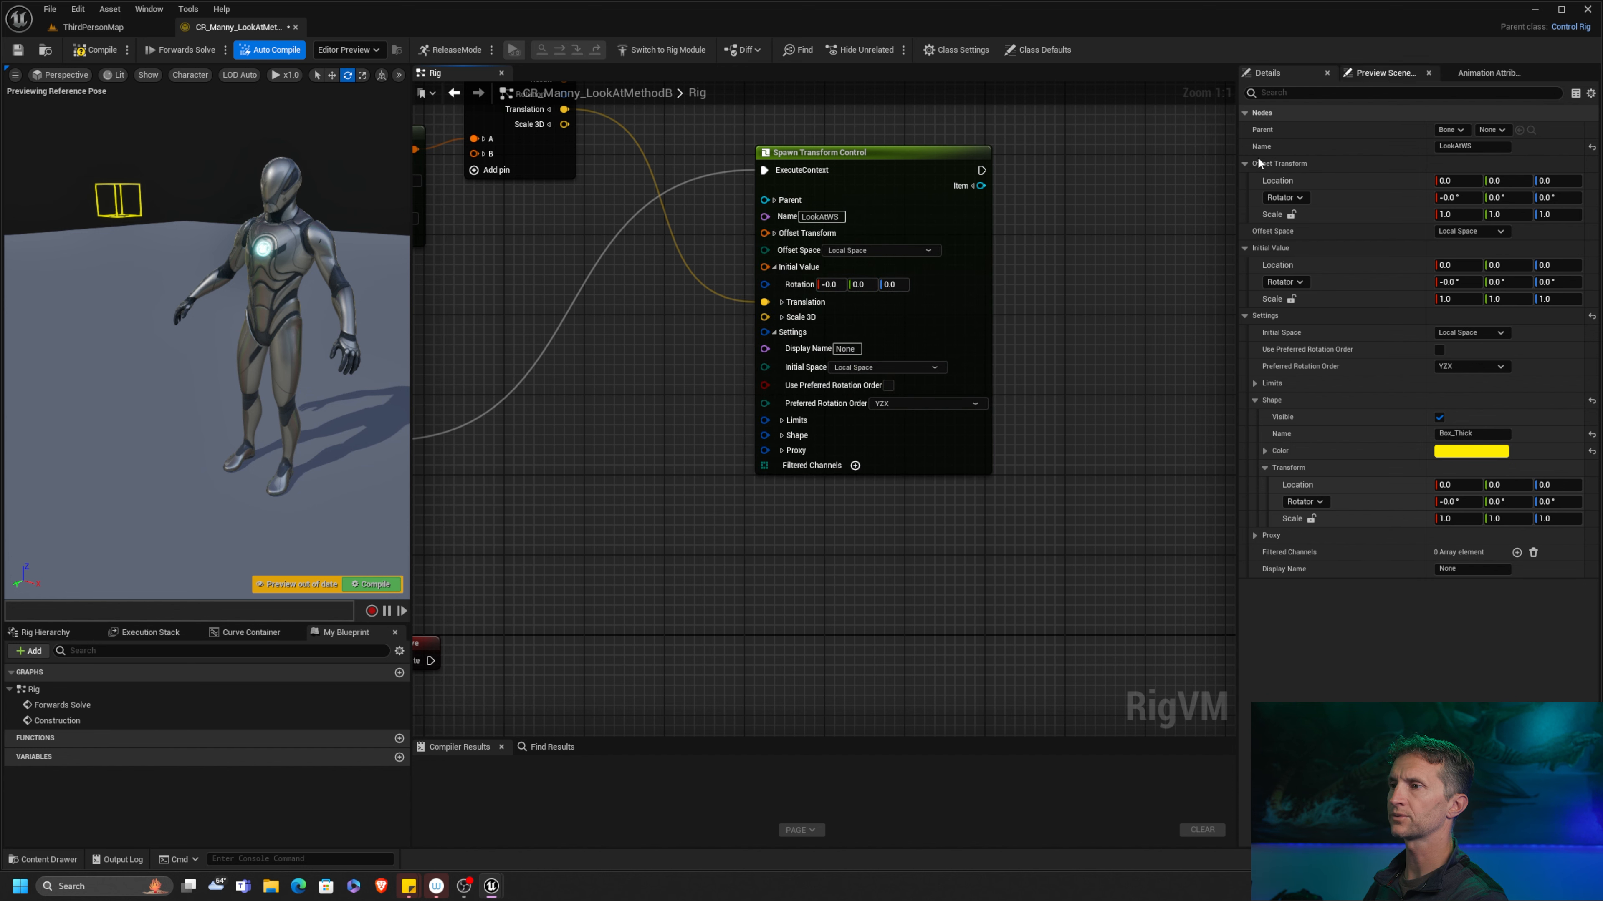
# Step: Duplicate the LookAtWS Spawn Transform Control node, place the copy beside the original and name its control LookAtControl
pyautogui.moveTo(685, 334); pyautogui.dragTo(758, 339, button='right')
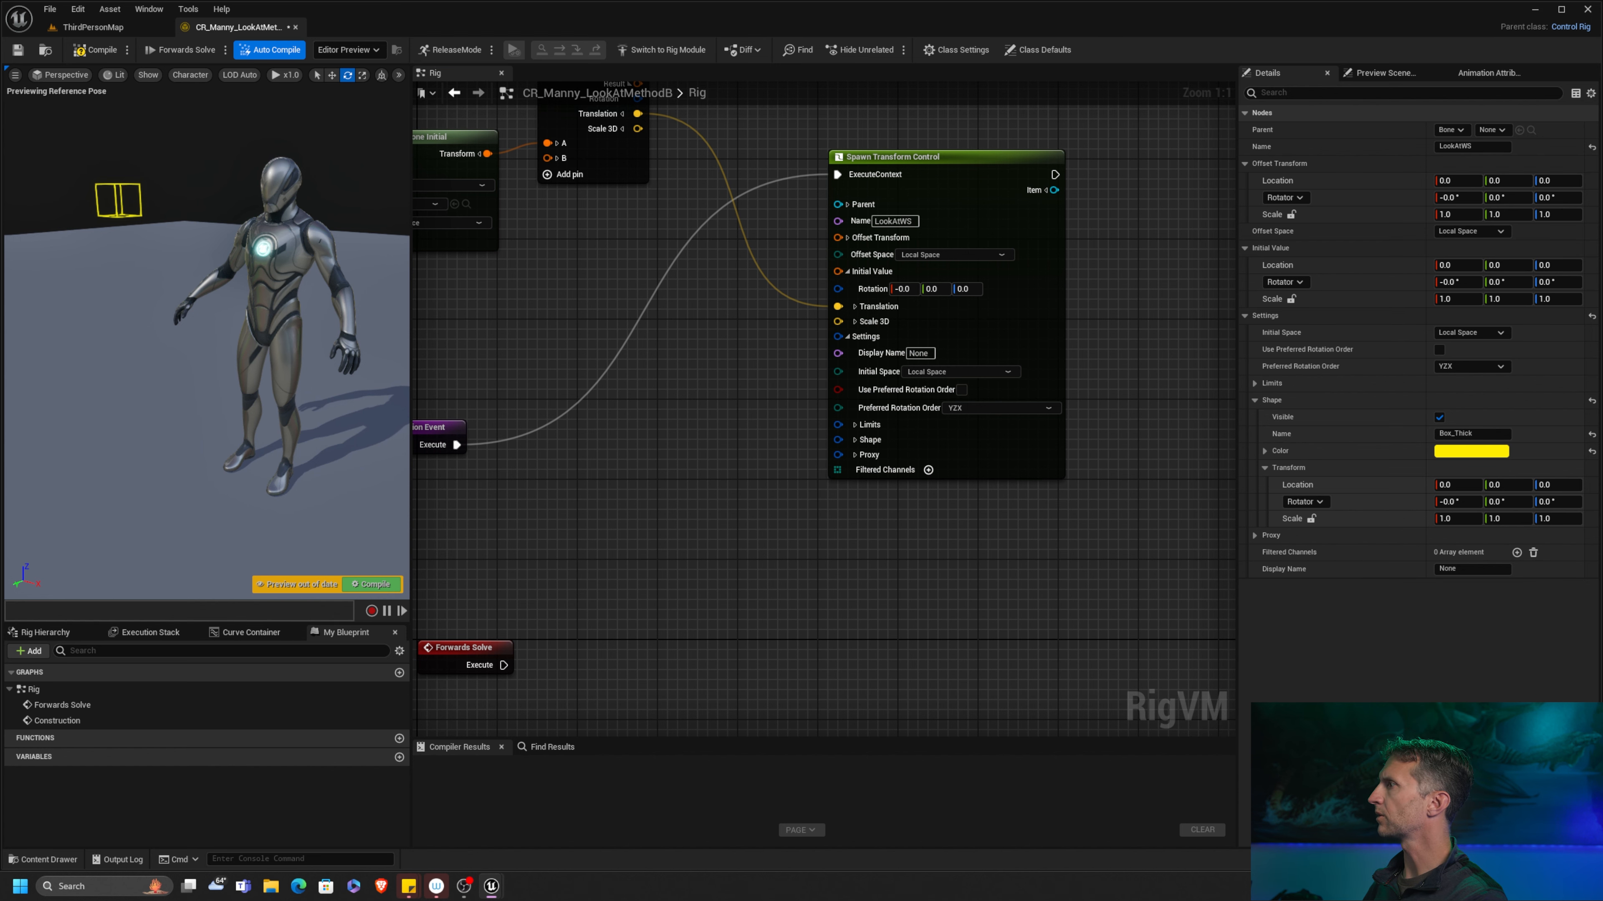
pyautogui.moveTo(1117, 266); pyautogui.dragTo(793, 308, button='right')
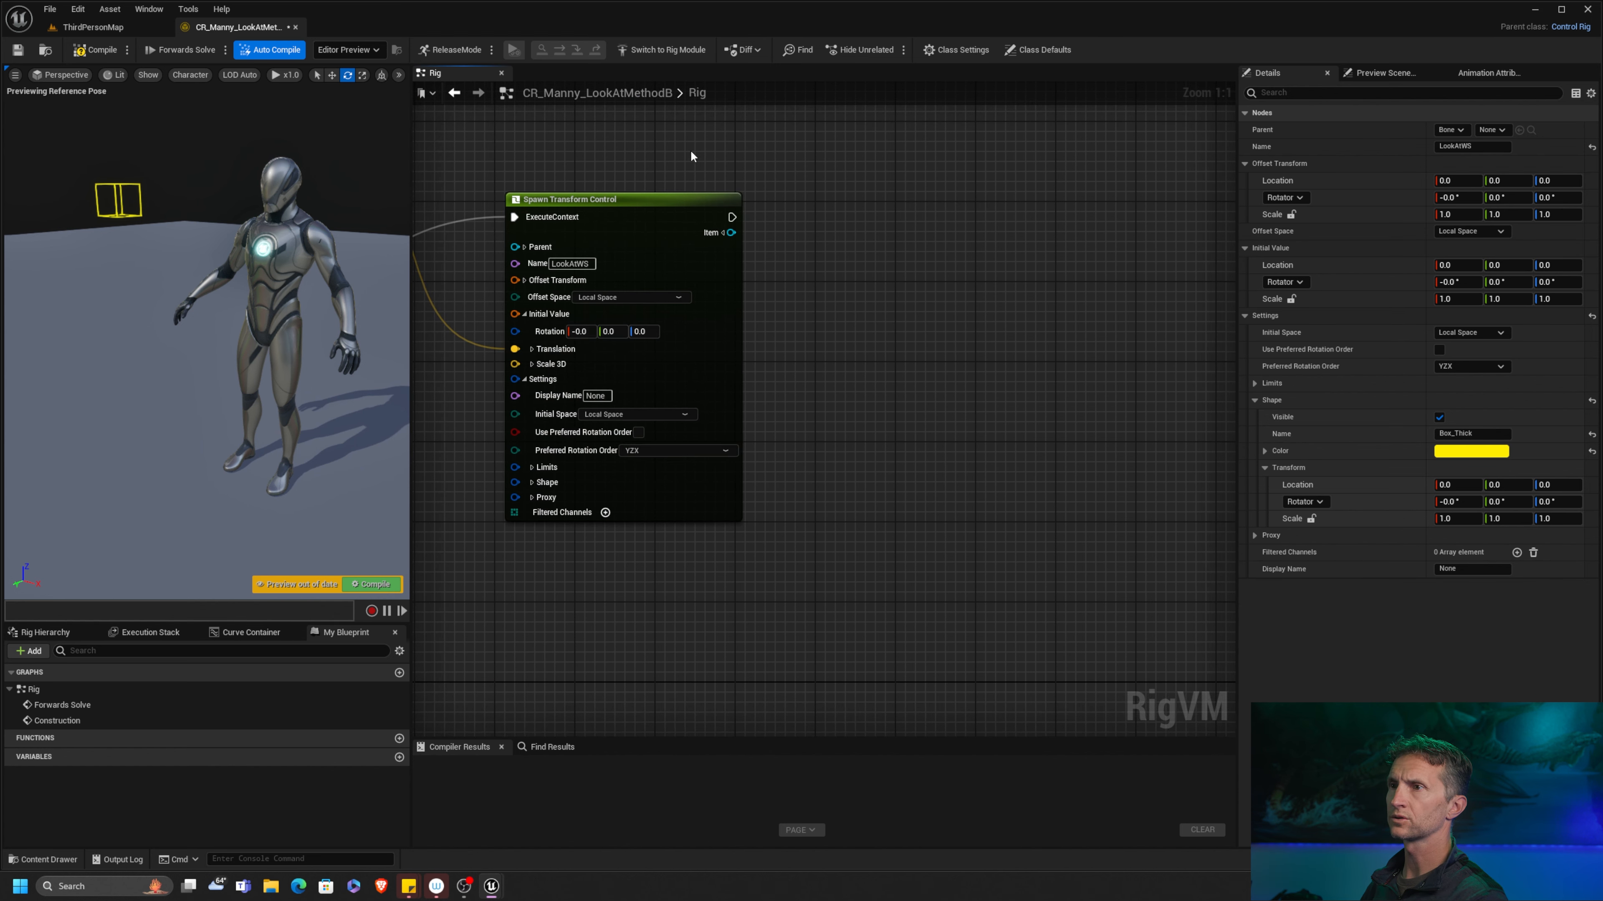
pyautogui.click(715, 200)
pyautogui.hotkey('ctrl', 'd')
pyautogui.moveTo(948, 247); pyautogui.dragTo(917, 198)
pyautogui.moveTo(905, 263); pyautogui.dragTo(1044, 242)
pyautogui.write('C')
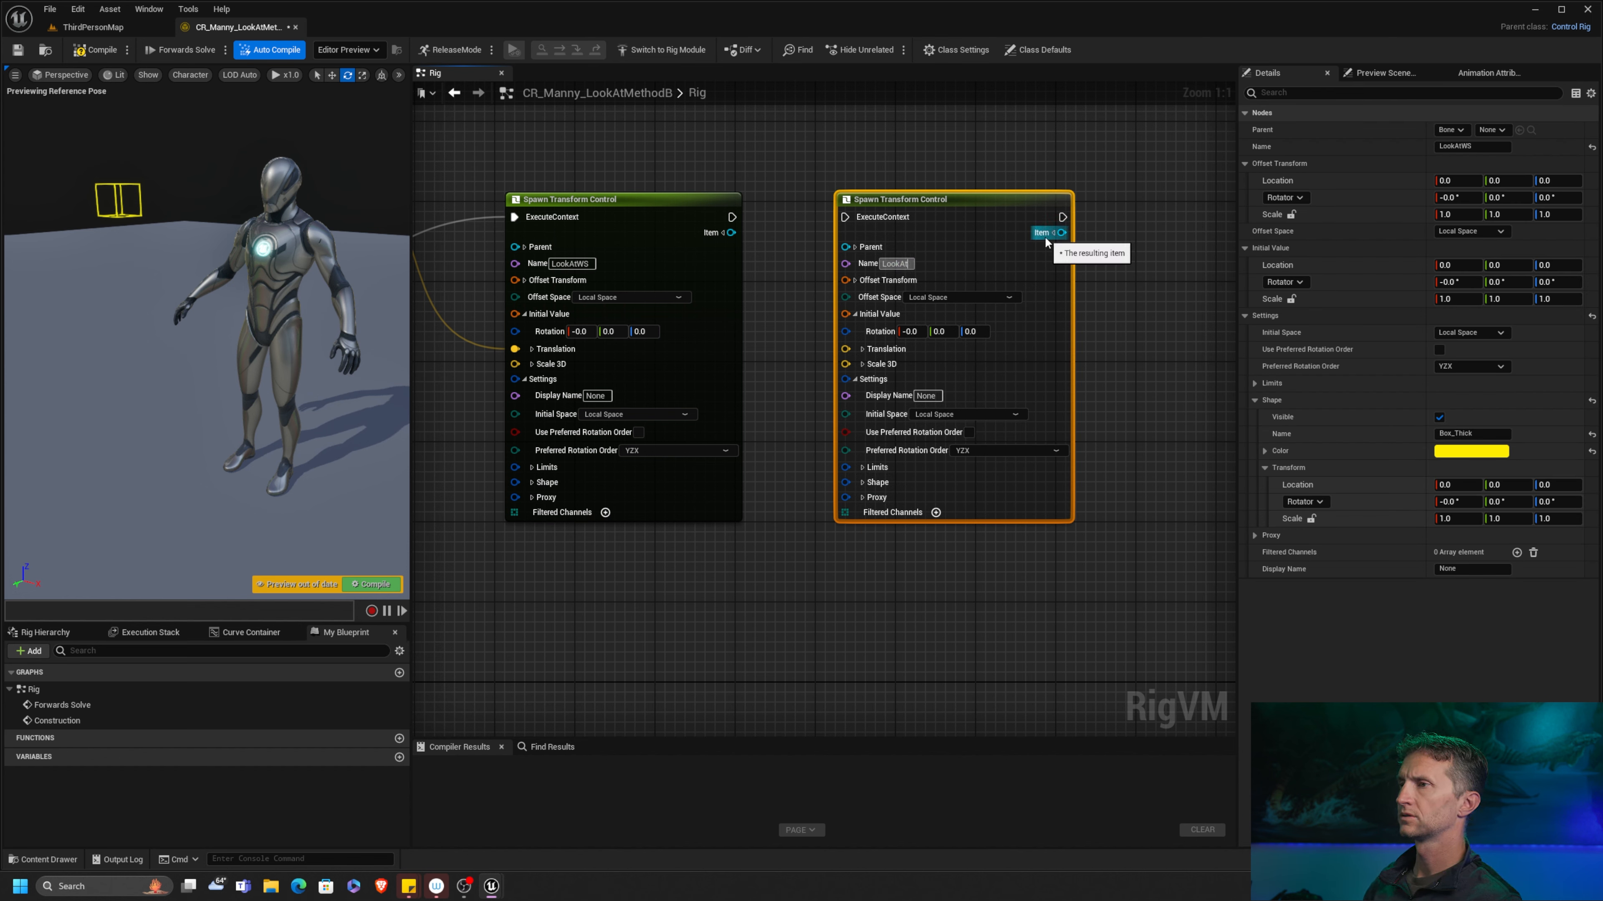
pyautogui.write('ontrol')
pyautogui.press('Return')
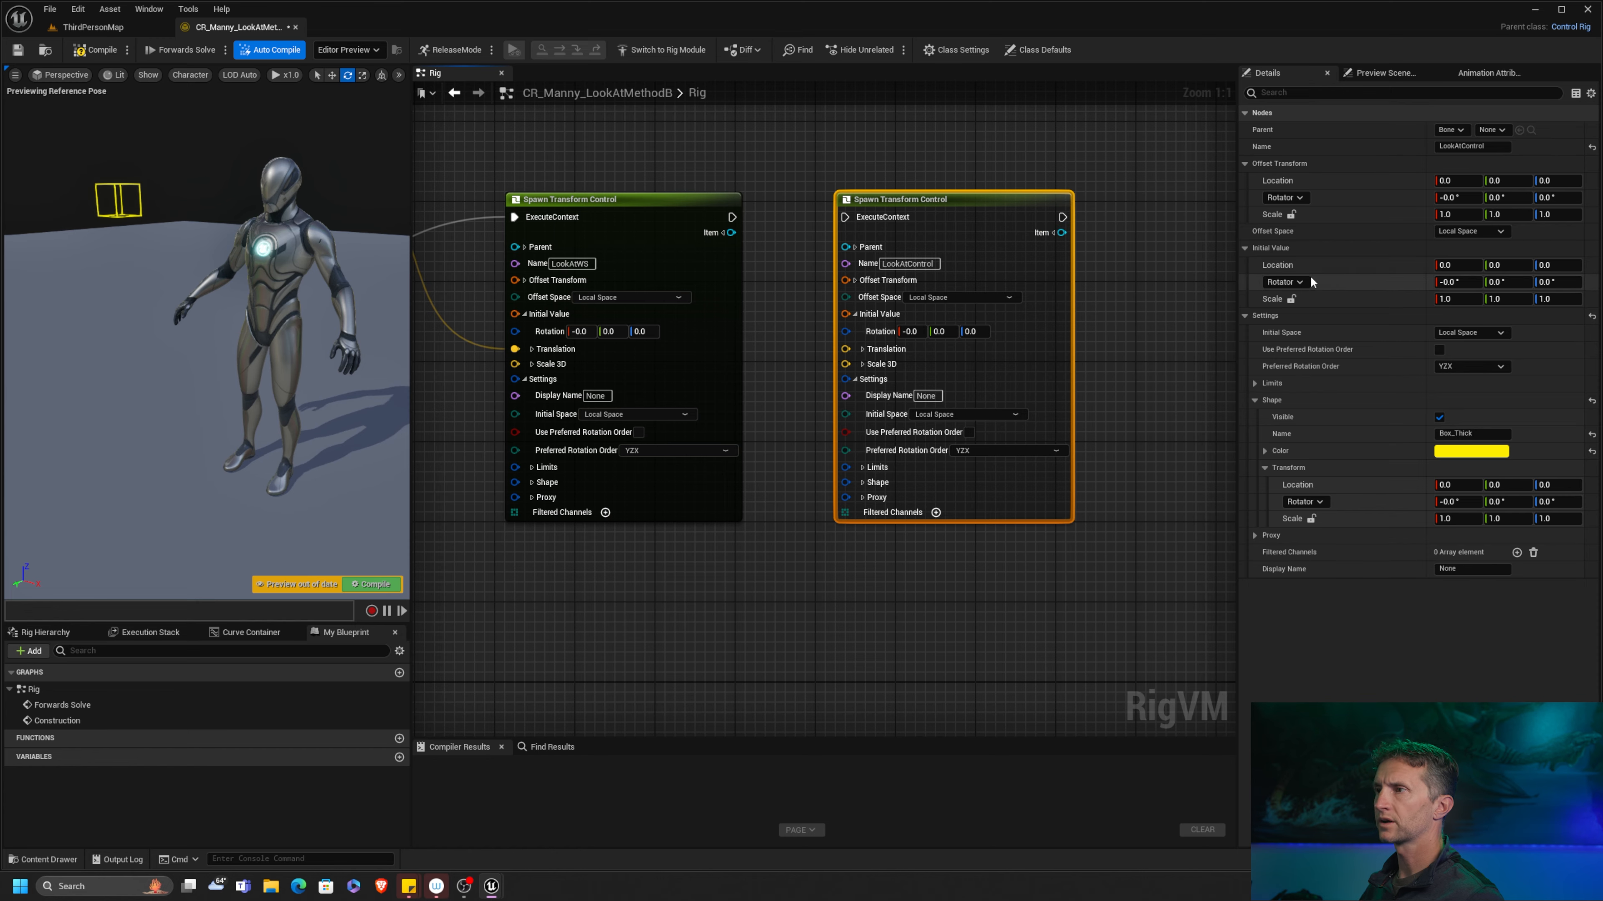
# Step: Duplicate the LookAtControl spawn node, align the copy on its far side and name its control ChestOffsetControl
pyautogui.moveTo(1123, 281); pyautogui.dragTo(894, 275, button='right')
pyautogui.hotkey('ctrl', 'd')
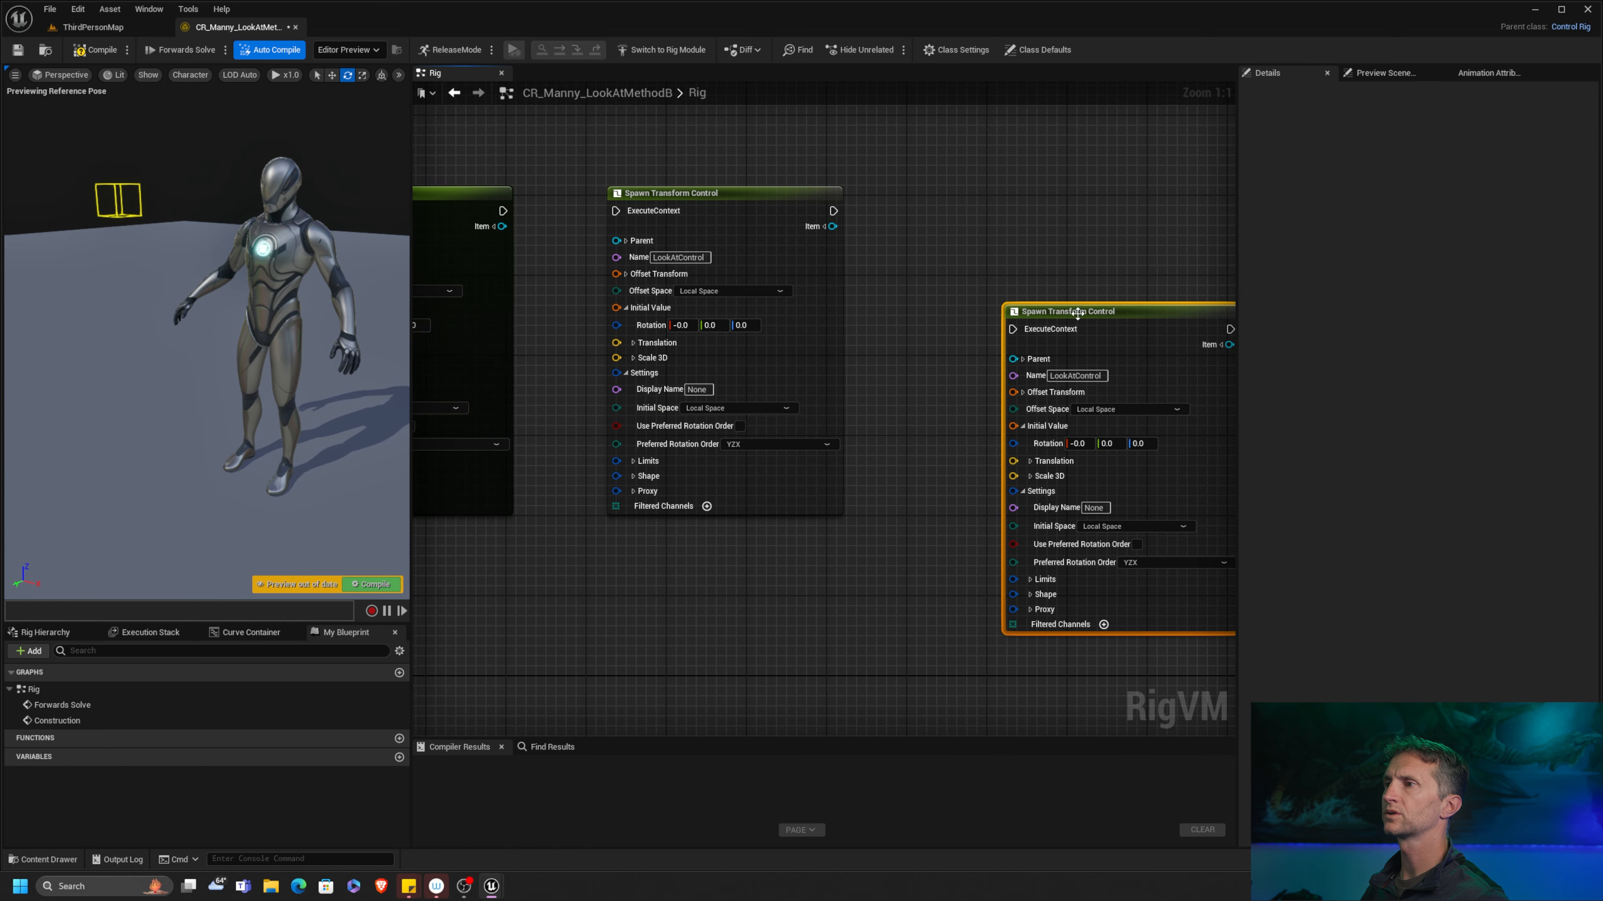
pyautogui.moveTo(1013, 329); pyautogui.dragTo(1041, 216)
pyautogui.click(1163, 149)
pyautogui.moveTo(1139, 312); pyautogui.dragTo(1102, 213)
pyautogui.moveTo(929, 396); pyautogui.dragTo(803, 391, button='right')
pyautogui.click(914, 272)
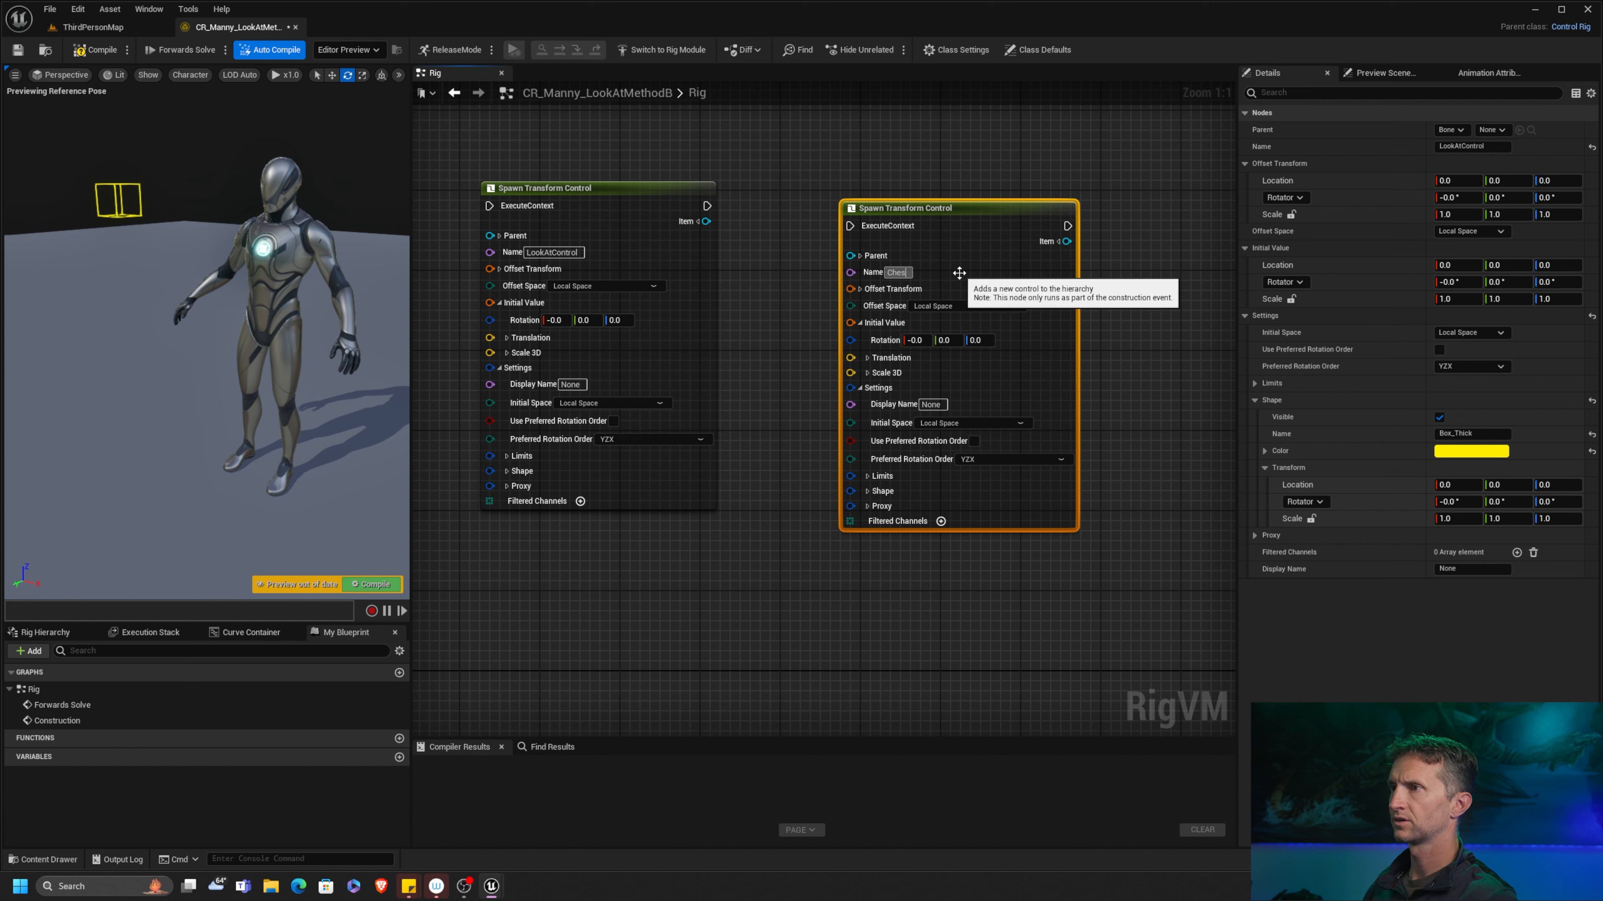
pyautogui.write('ChestOffsetControl')
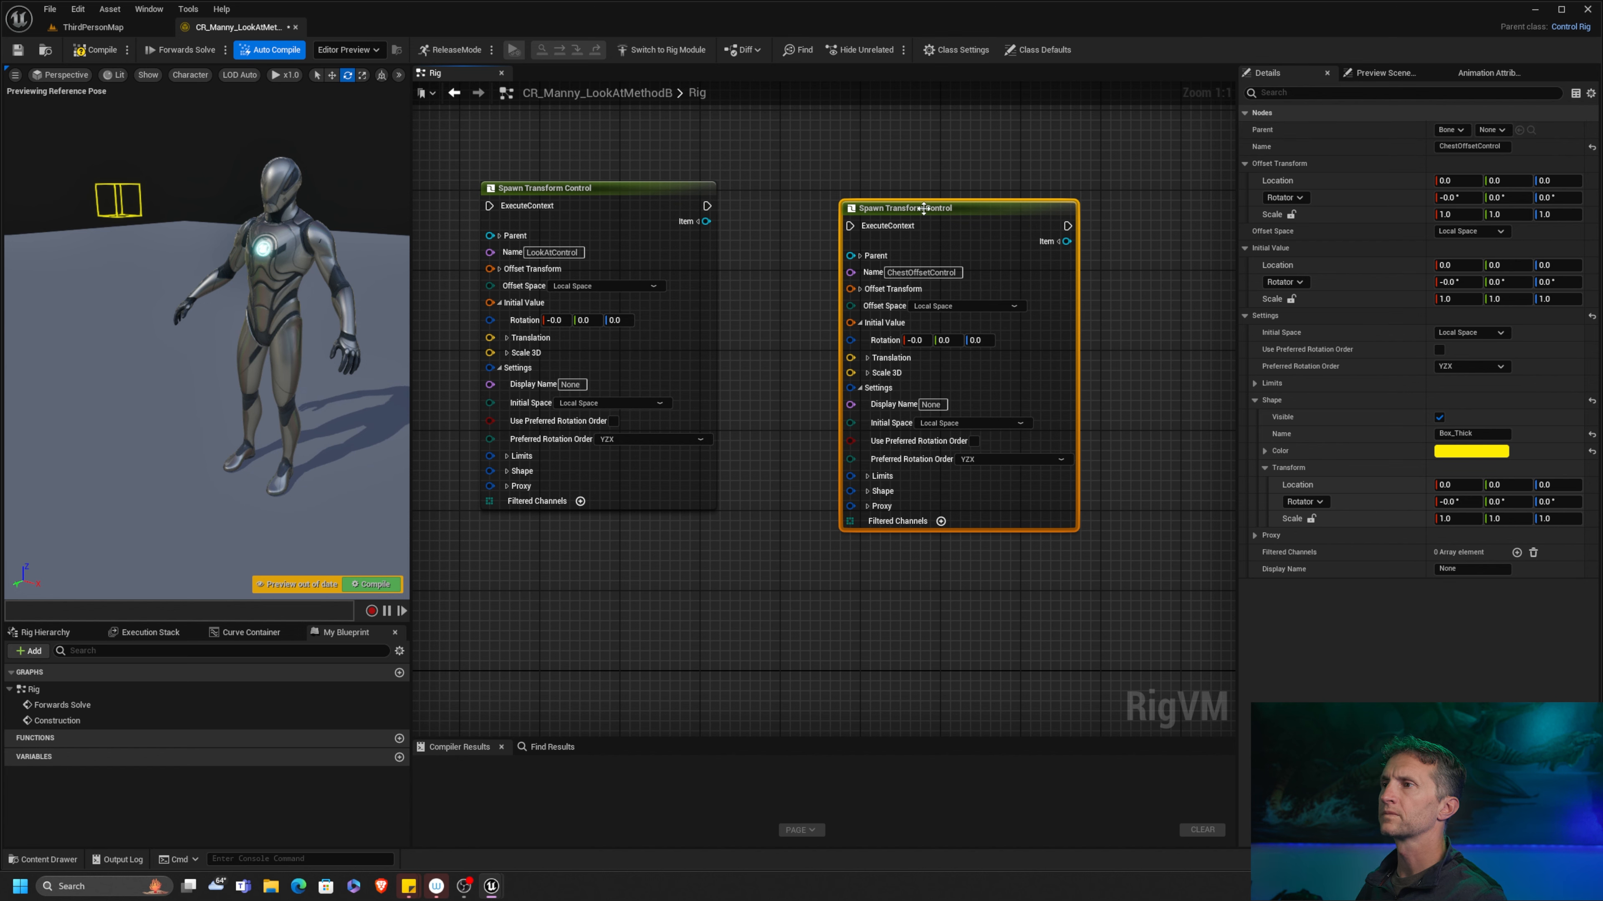
pyautogui.moveTo(948, 208); pyautogui.dragTo(978, 187)
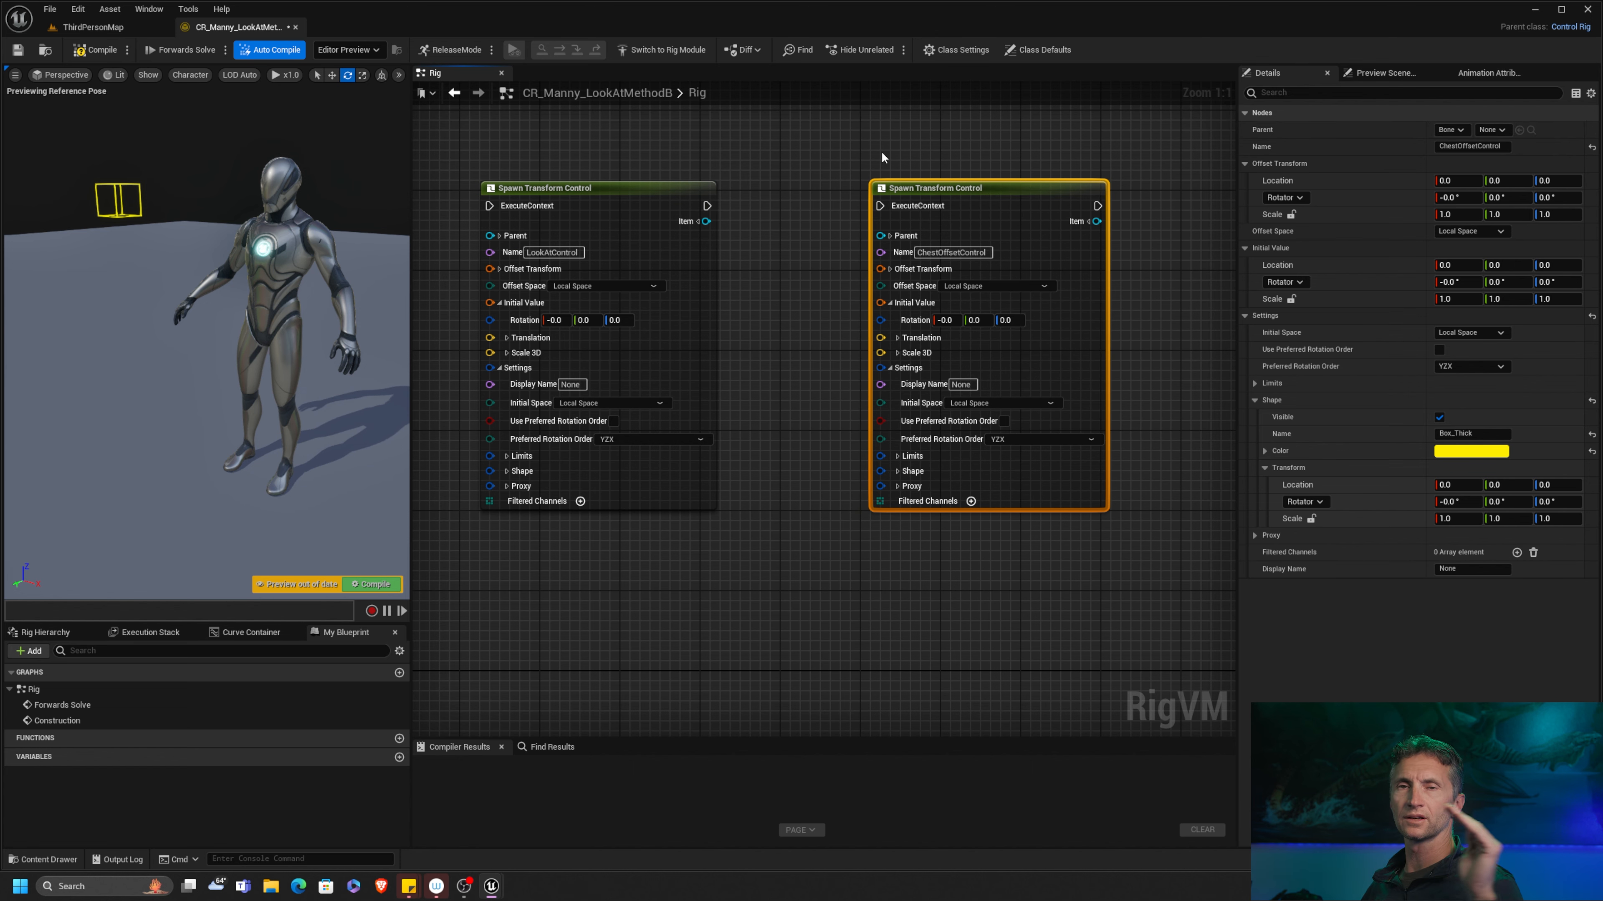
# Step: Chain LookAtWS, LookAtControl and ChestOffsetControl by connecting each node's execution output and Item to the following node's ExecuteContext and Parent
pyautogui.moveTo(791, 228); pyautogui.dragTo(1145, 239, button='right')
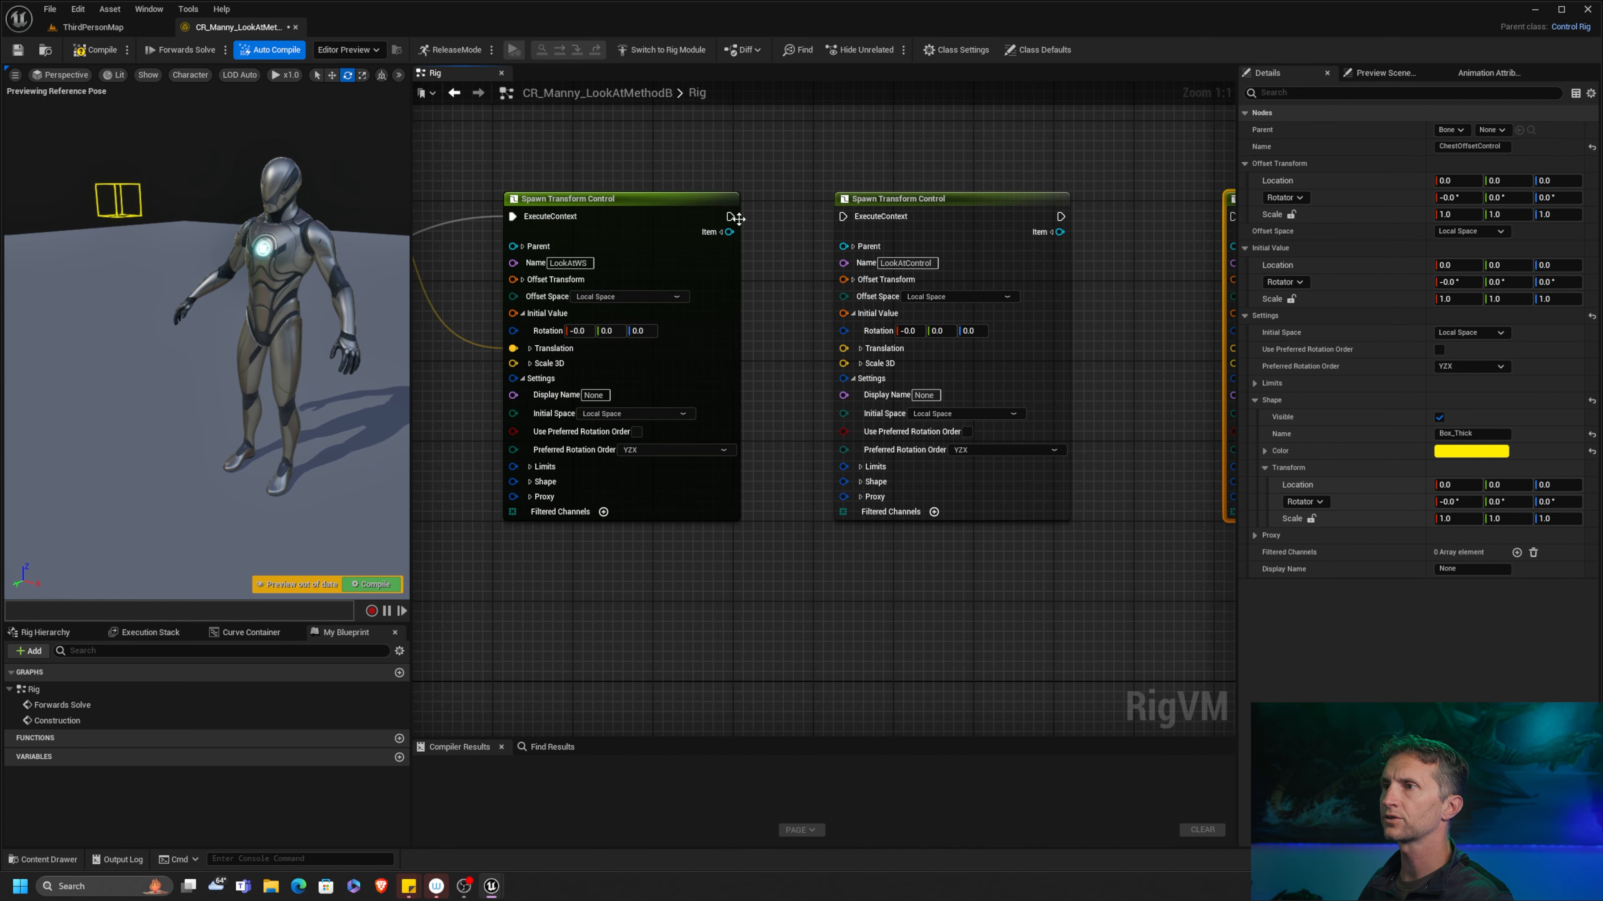
pyautogui.moveTo(732, 217); pyautogui.dragTo(843, 217)
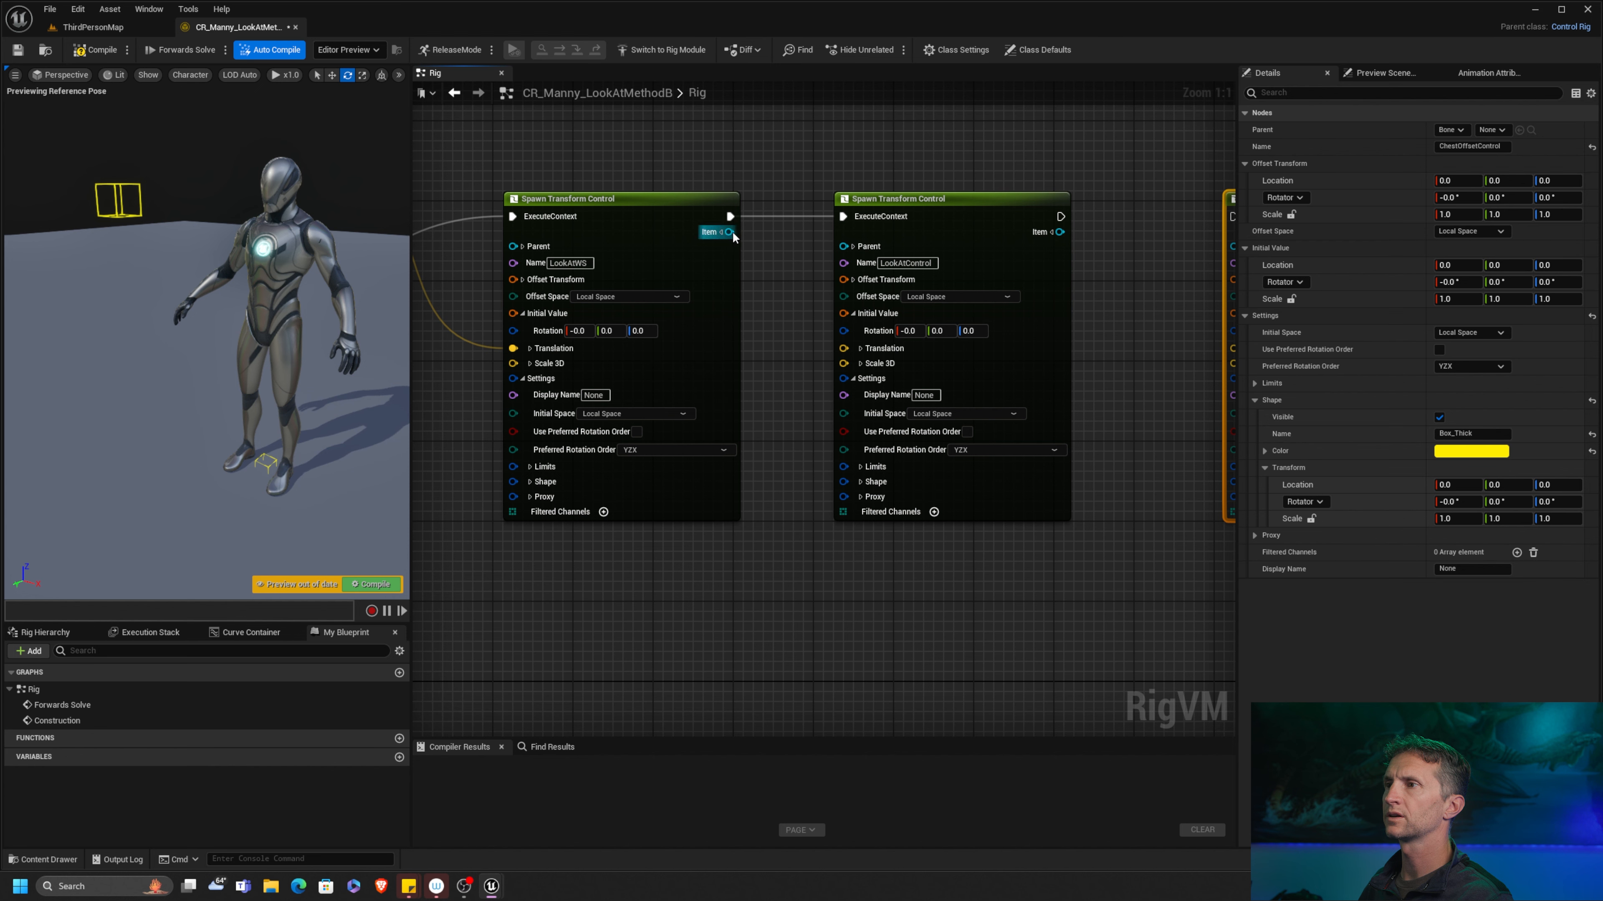
pyautogui.moveTo(730, 231); pyautogui.dragTo(843, 246)
pyautogui.moveTo(1067, 243); pyautogui.dragTo(829, 229, button='right')
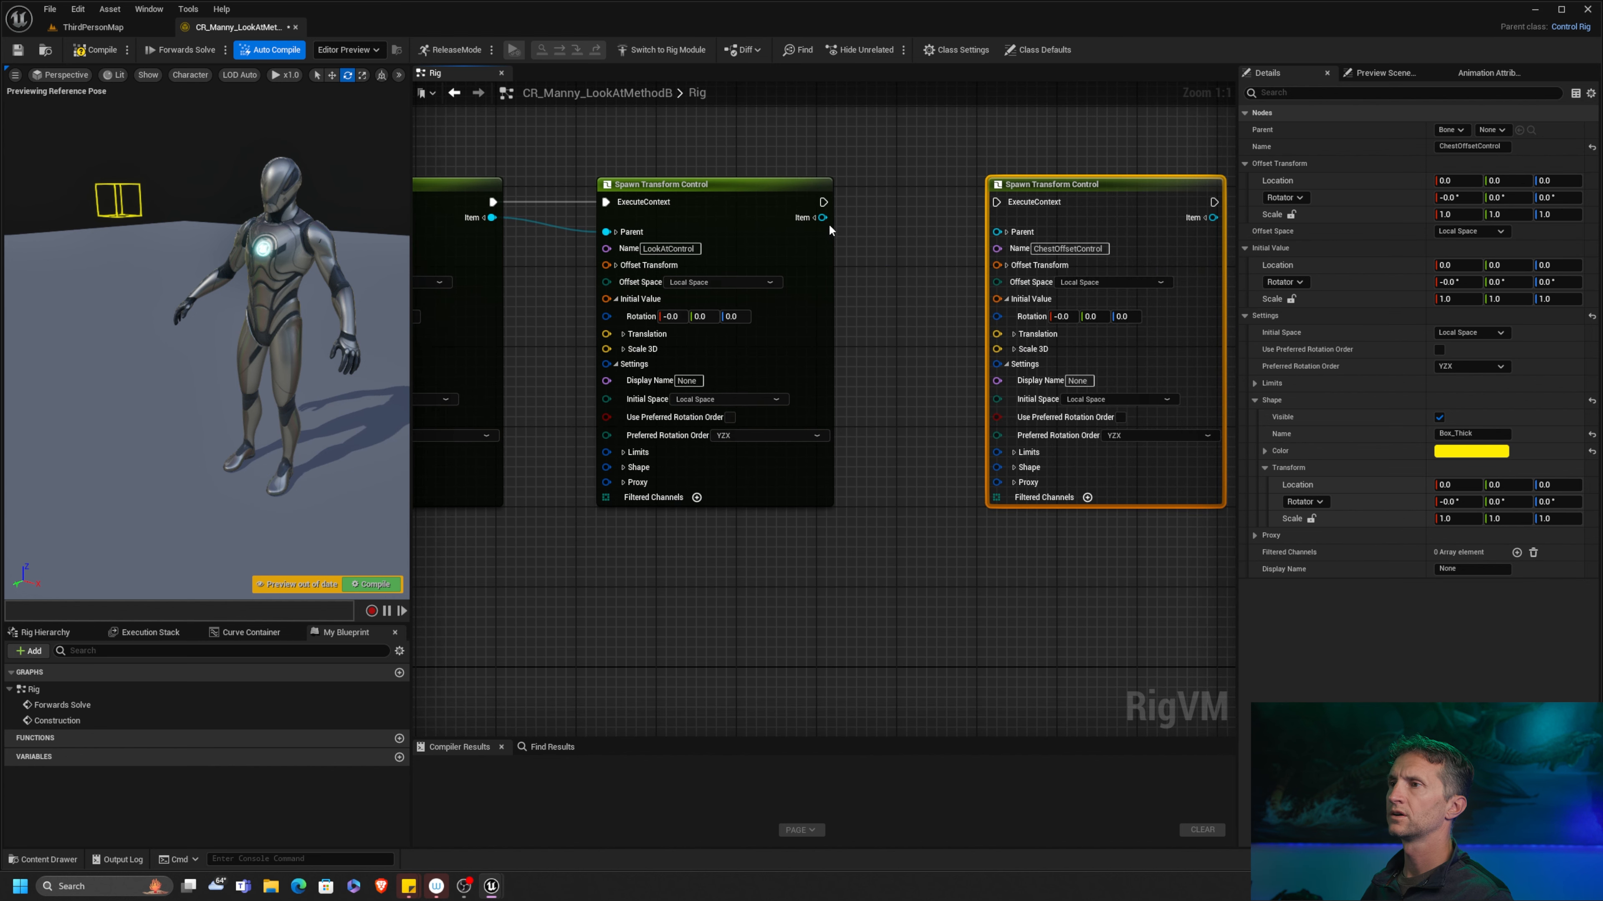
pyautogui.moveTo(821, 202); pyautogui.dragTo(996, 202)
pyautogui.moveTo(822, 217); pyautogui.dragTo(998, 233)
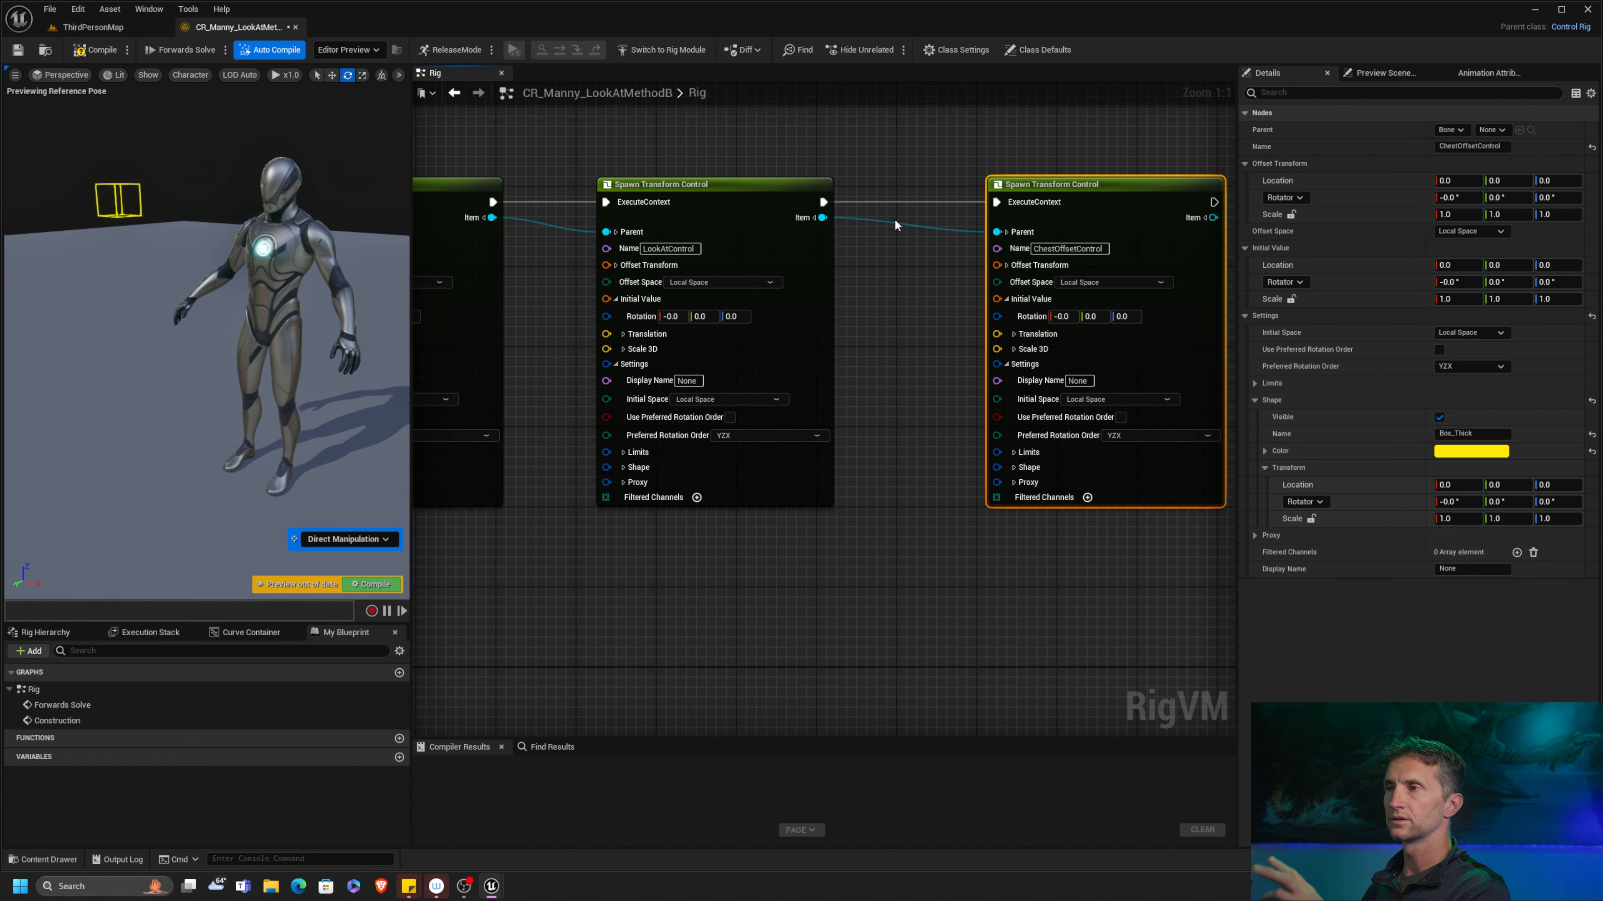
# Step: Move the LookAtWS spawn node slightly closer to LookAtControl and select the ChestOffsetControl node
pyautogui.moveTo(548, 162); pyautogui.dragTo(746, 169, button='right')
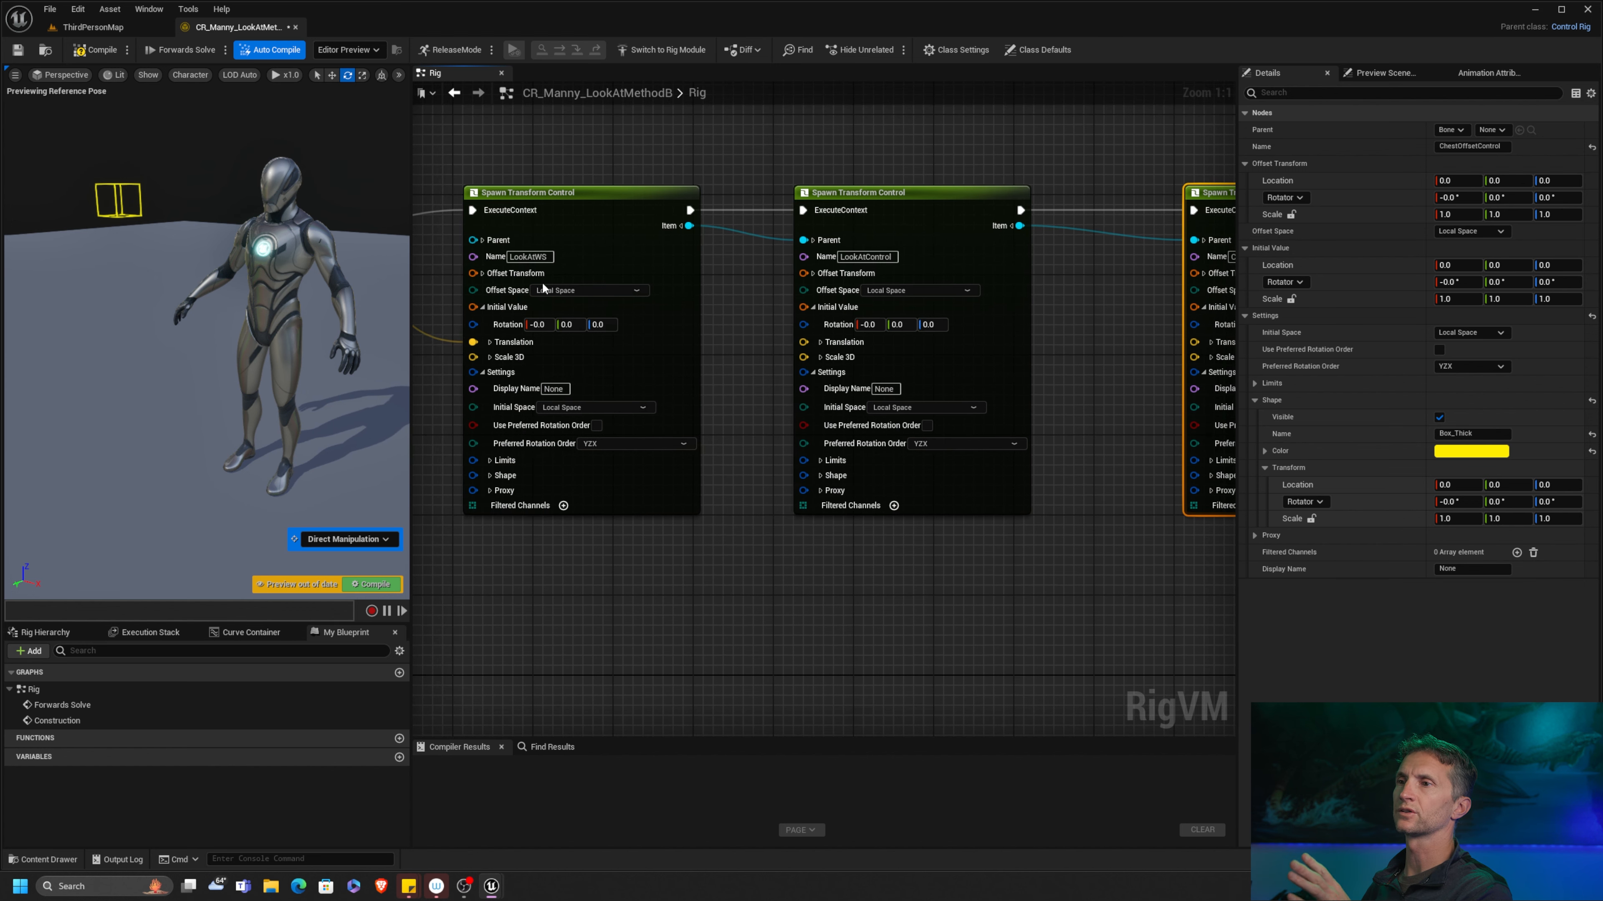
pyautogui.click(580, 225)
pyautogui.moveTo(602, 189); pyautogui.dragTo(612, 189)
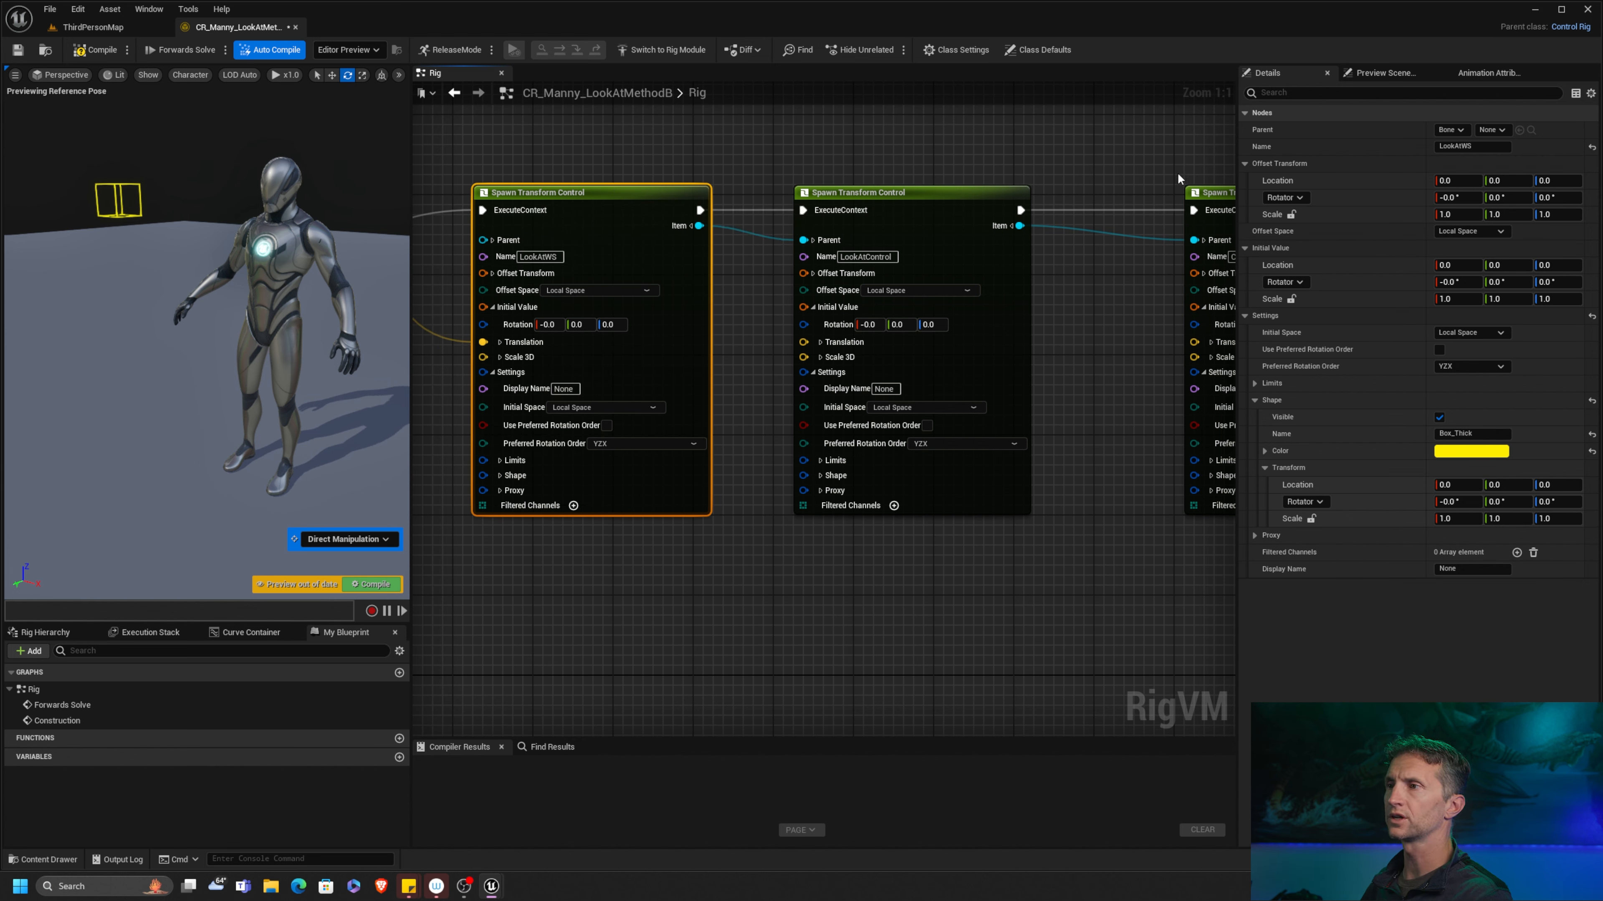
pyautogui.click(947, 192)
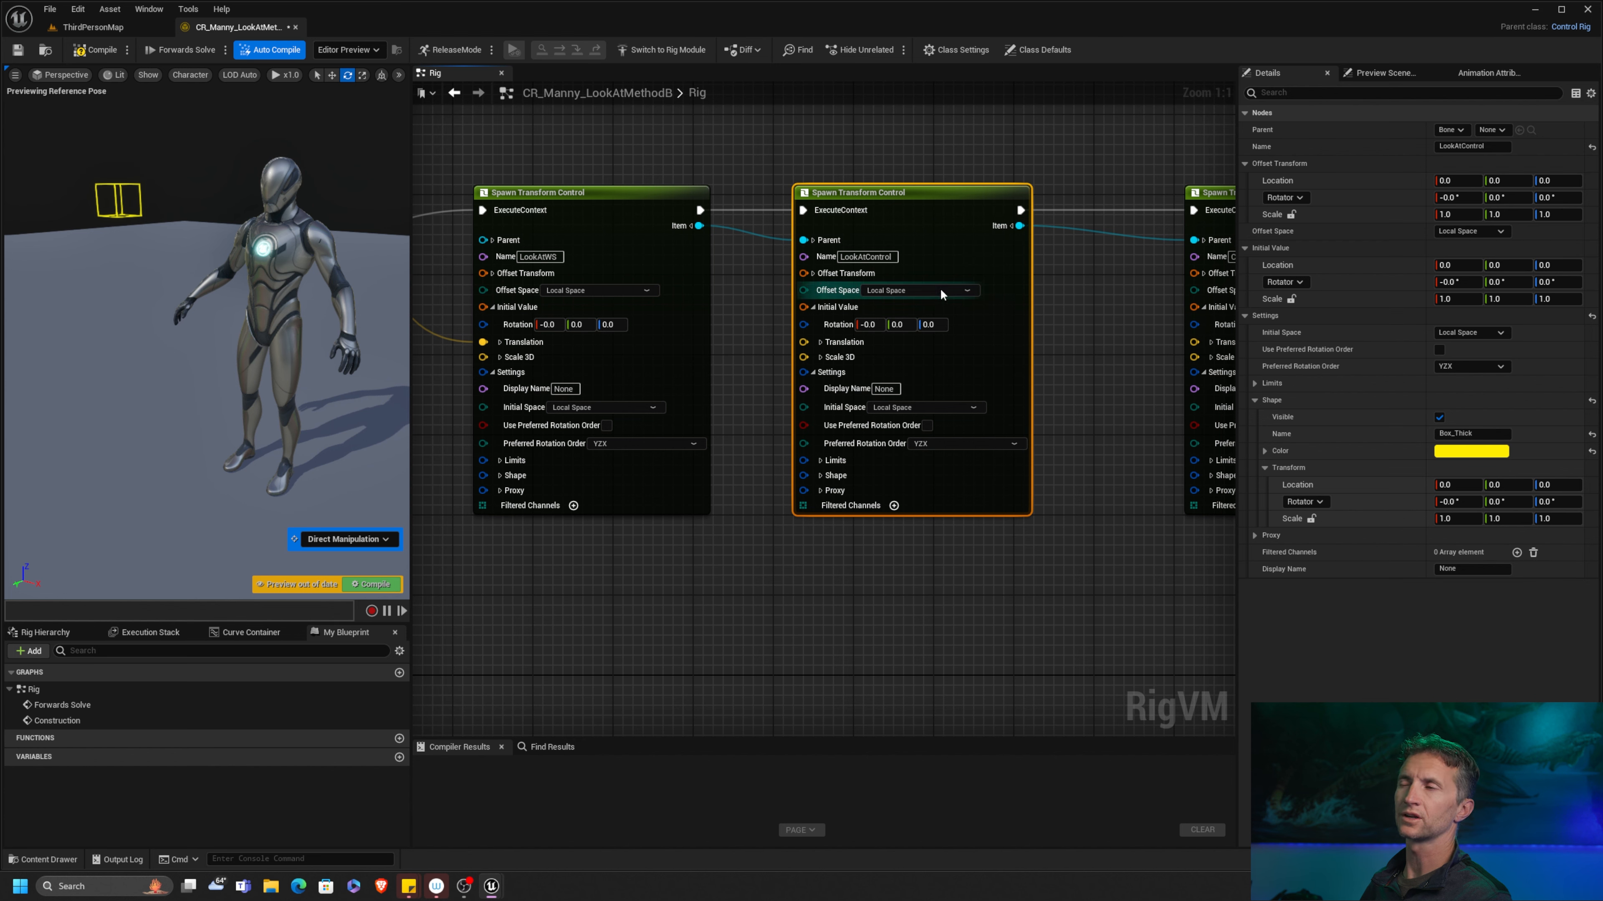
pyautogui.moveTo(1079, 314); pyautogui.dragTo(985, 319, button='right')
pyautogui.click(984, 200)
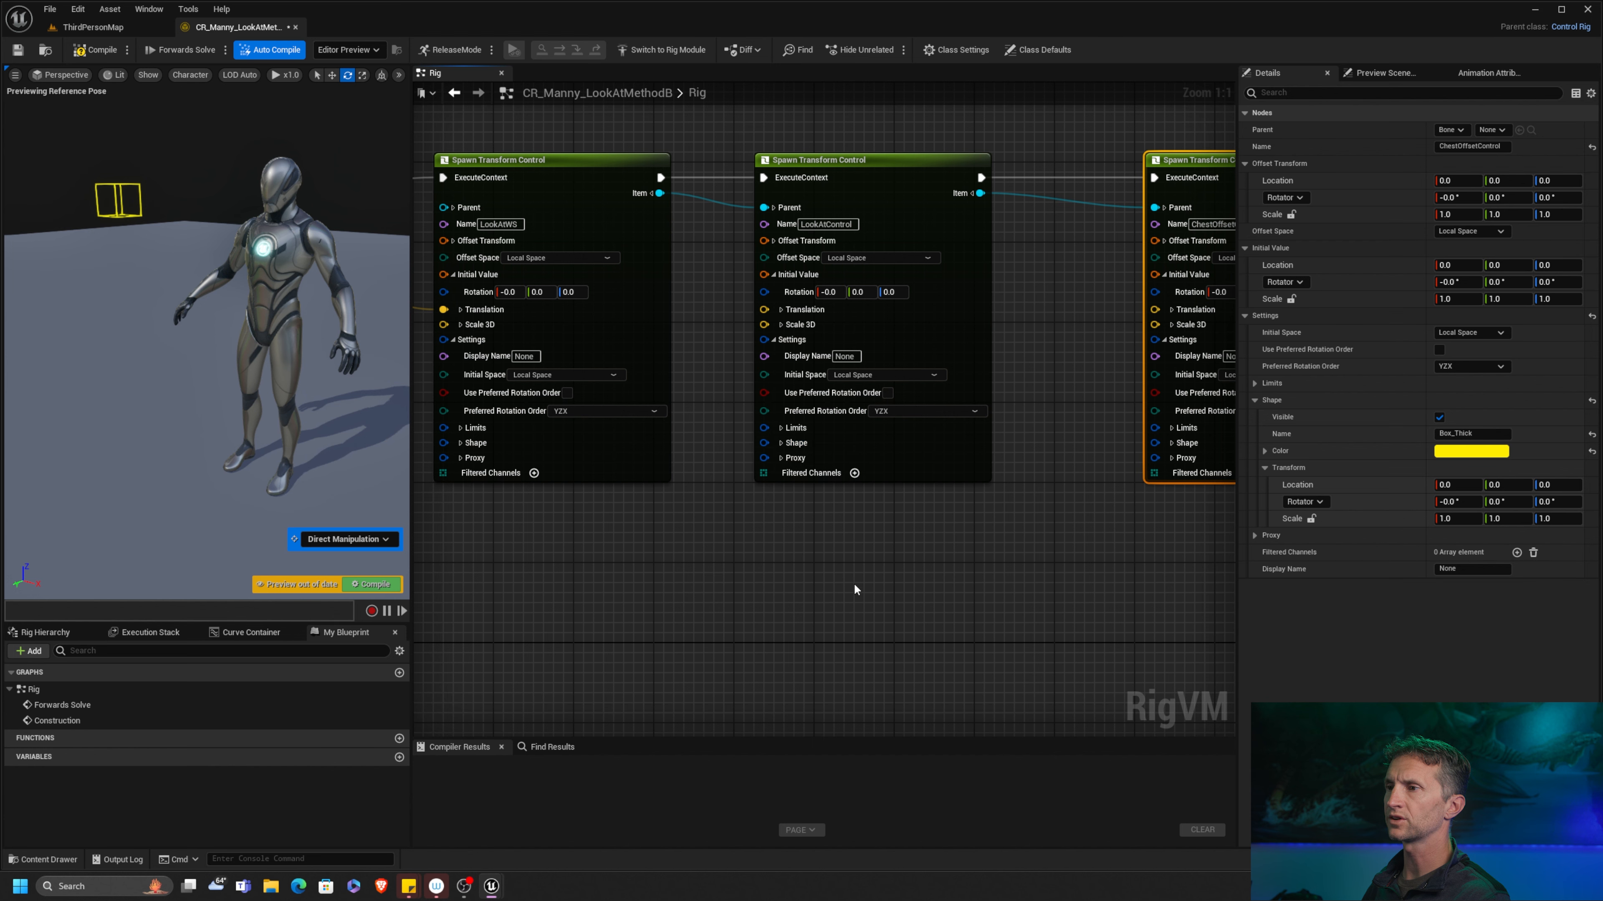
# Step: Set the LookAtControl shape to Sphere_Thick in its spawn node's Shape settings
pyautogui.click(780, 443)
pyautogui.moveTo(874, 492); pyautogui.dragTo(767, 341, button='right')
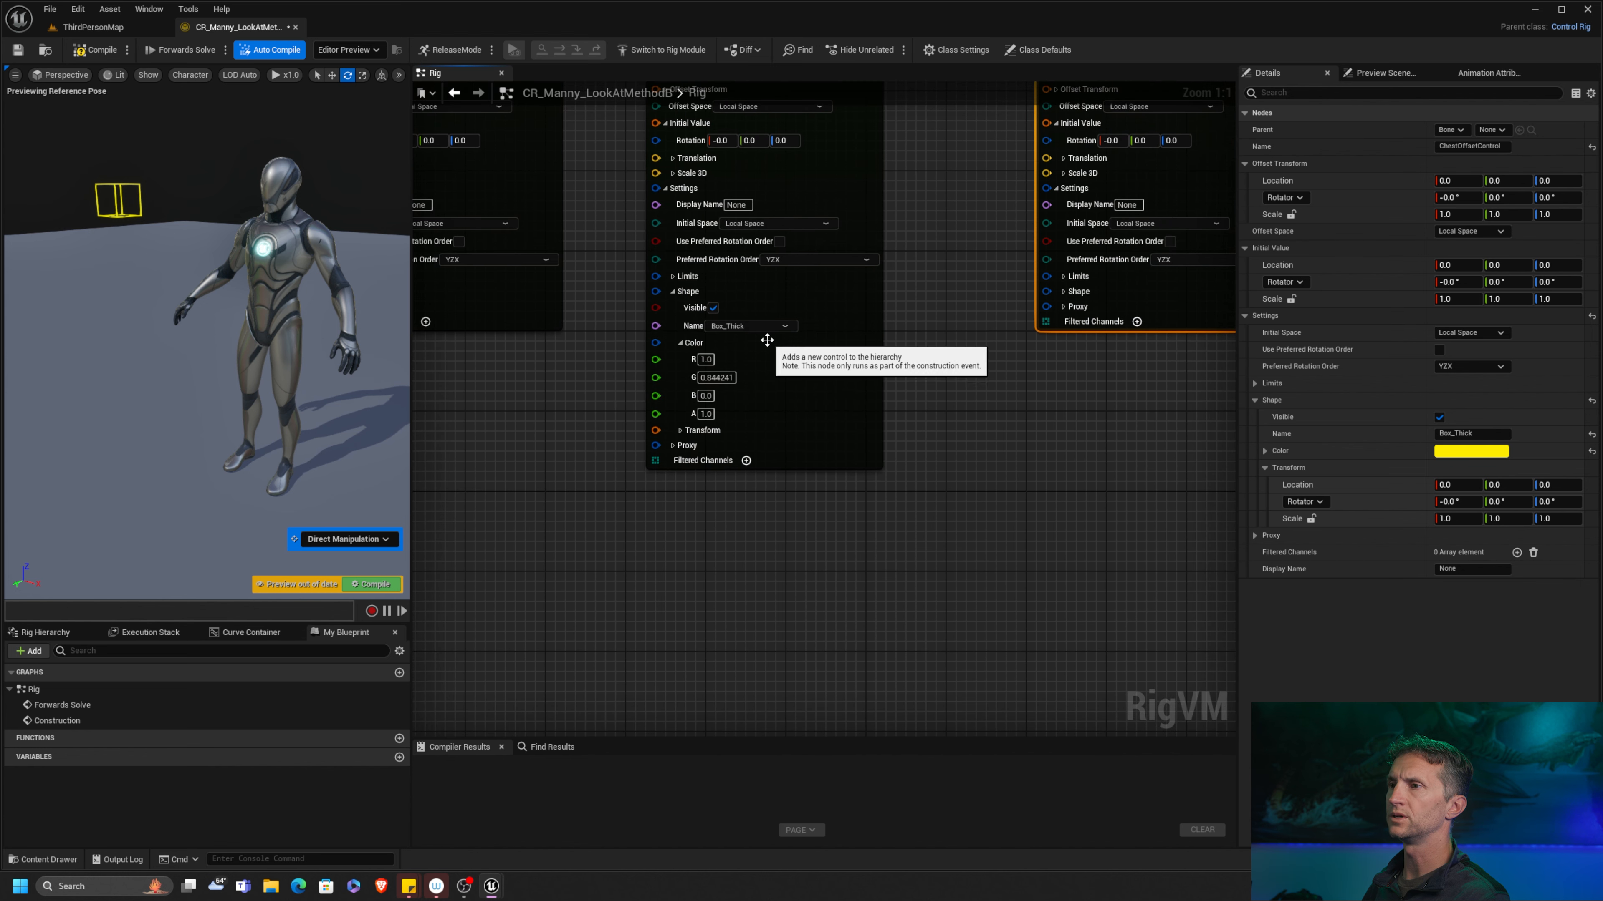
pyautogui.click(775, 326)
pyautogui.moveTo(793, 510); pyautogui.dragTo(788, 576)
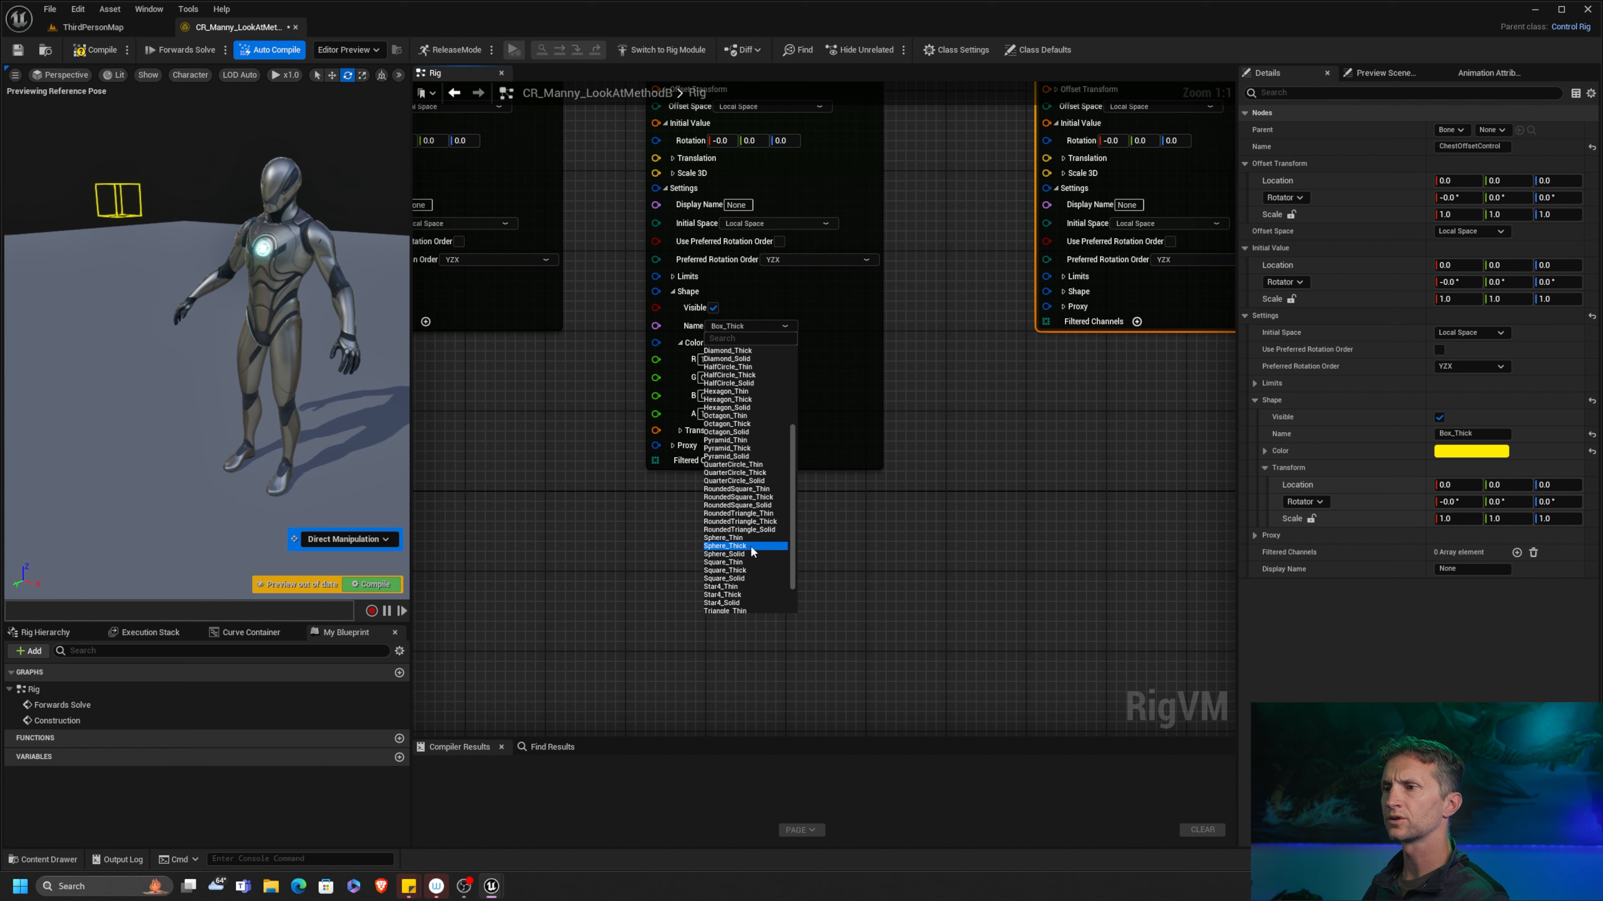
pyautogui.click(751, 547)
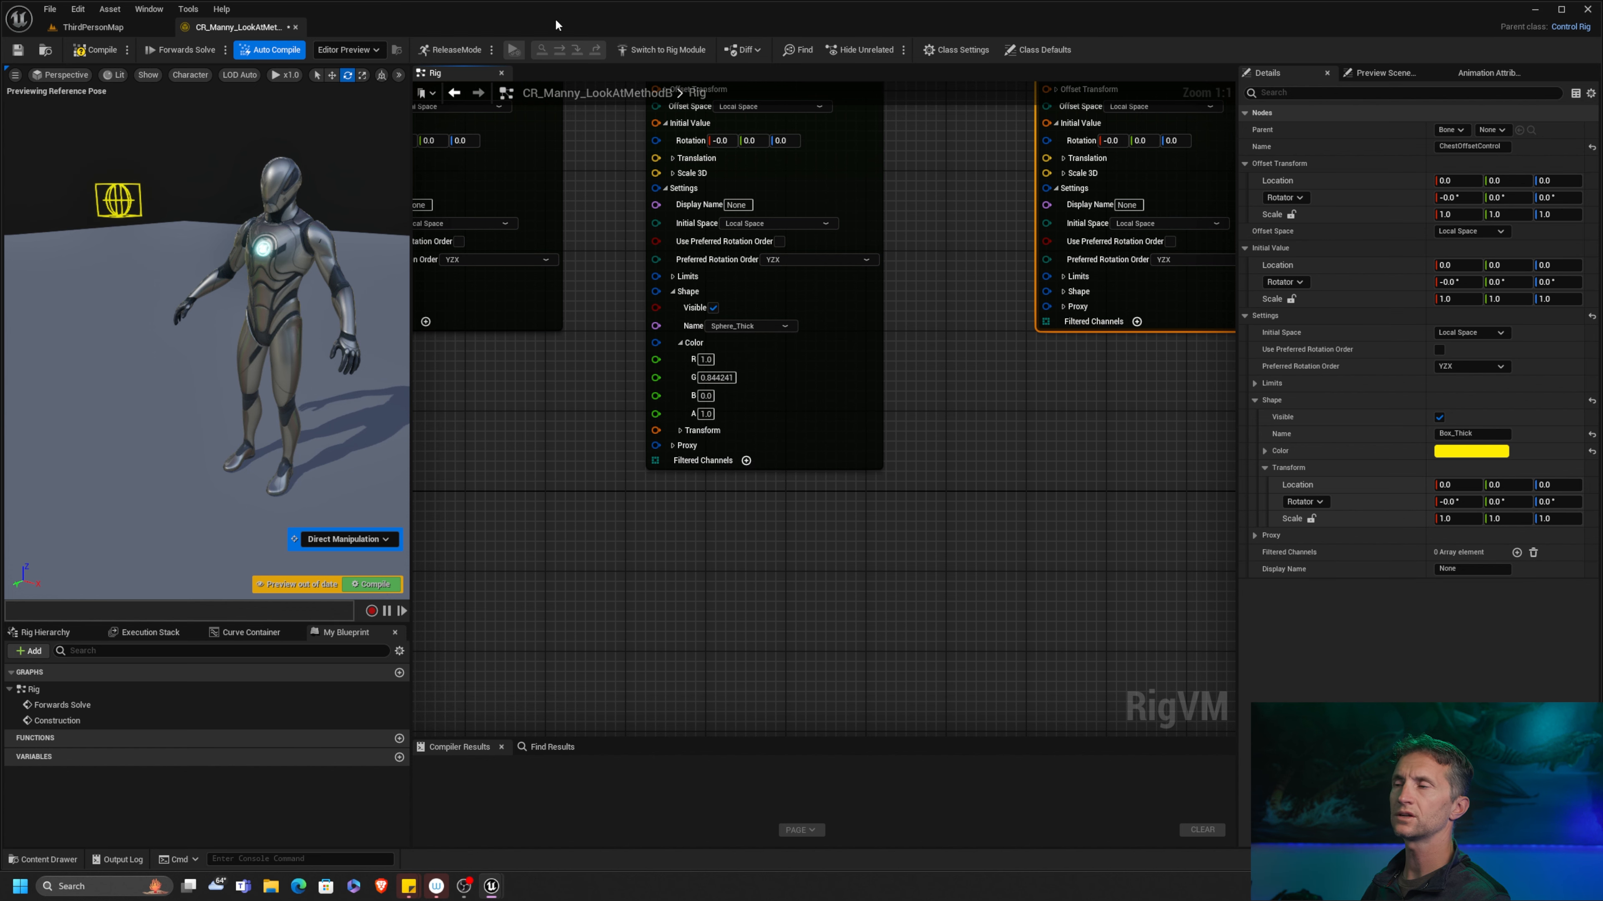
# Step: Expand the ChestOffsetControl node's Shape settings and set its shape to Sphere_Thick
pyautogui.moveTo(964, 291); pyautogui.dragTo(710, 425, button='right')
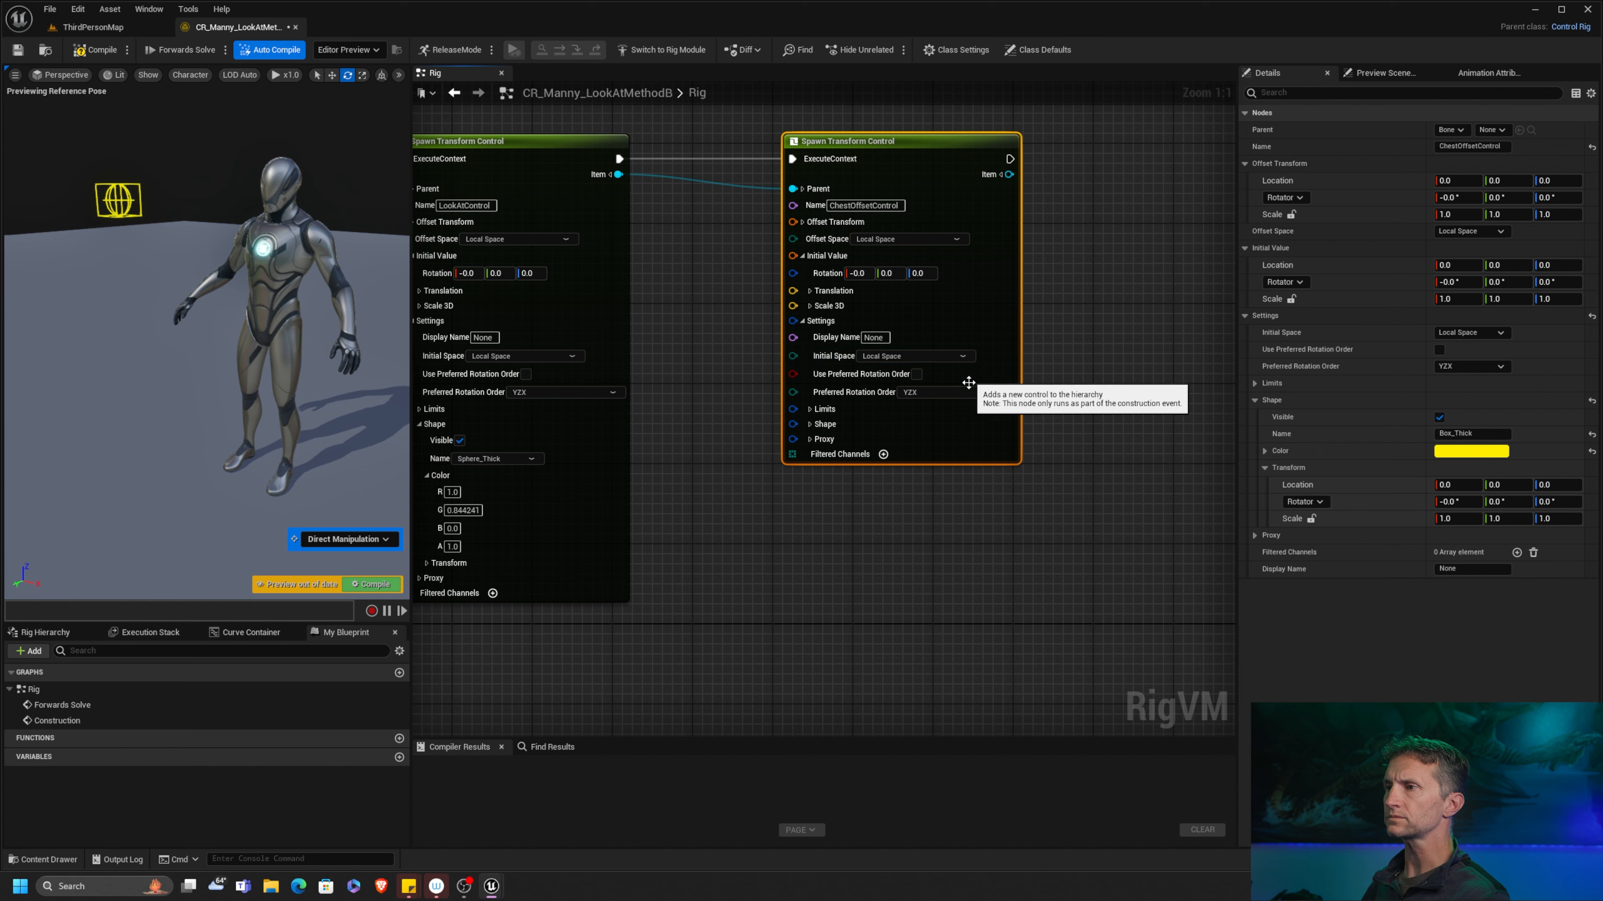
pyautogui.click(819, 425)
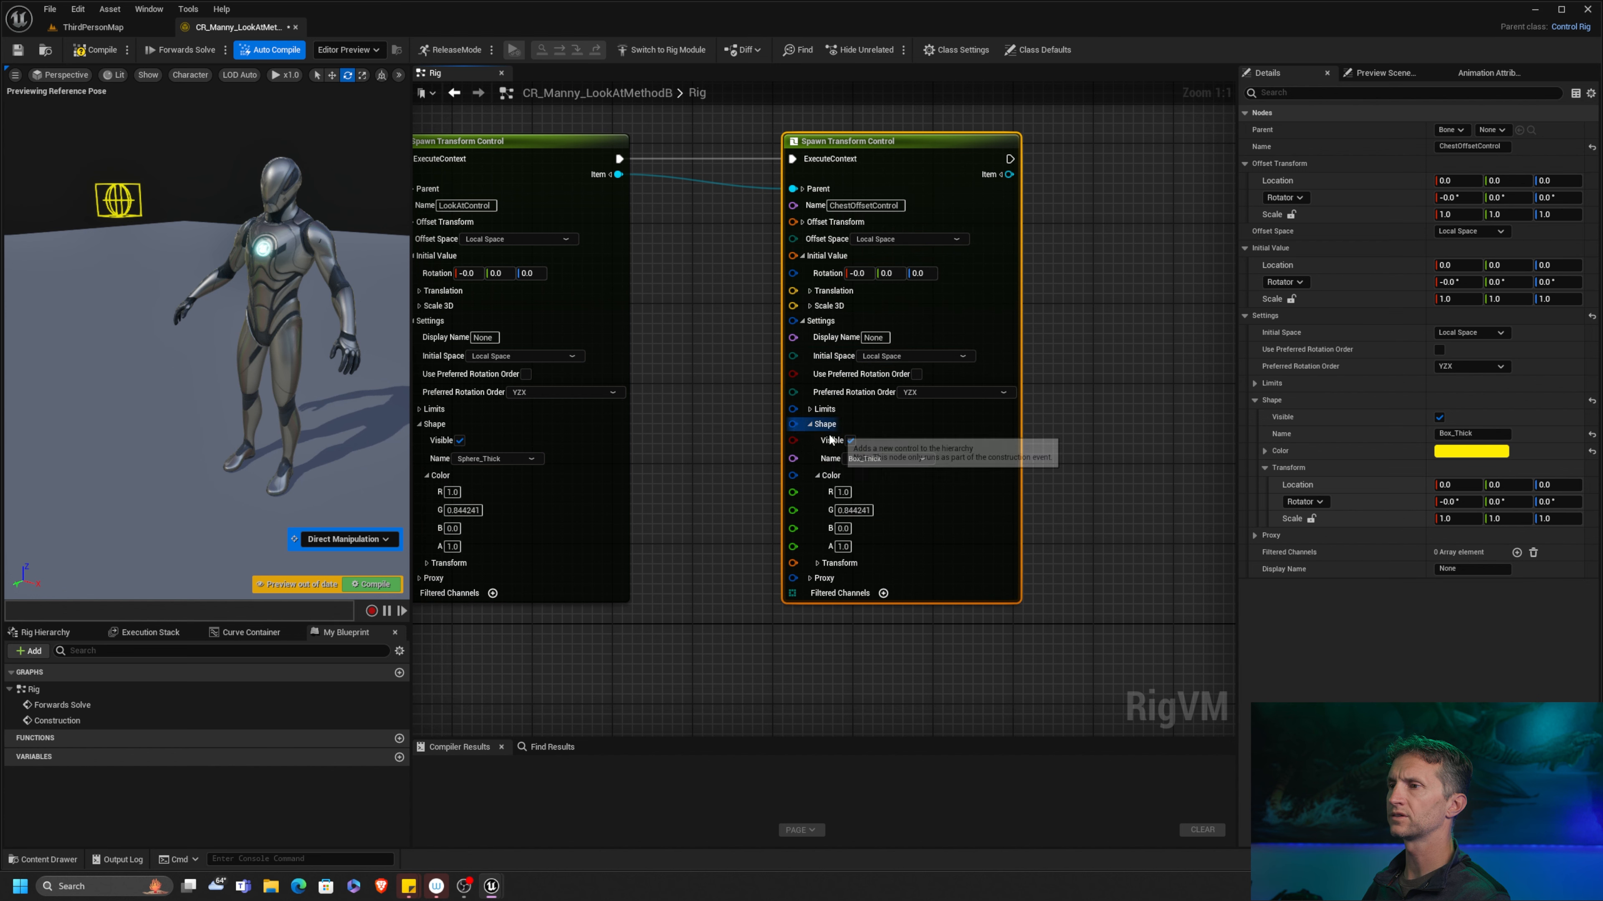
pyautogui.click(920, 459)
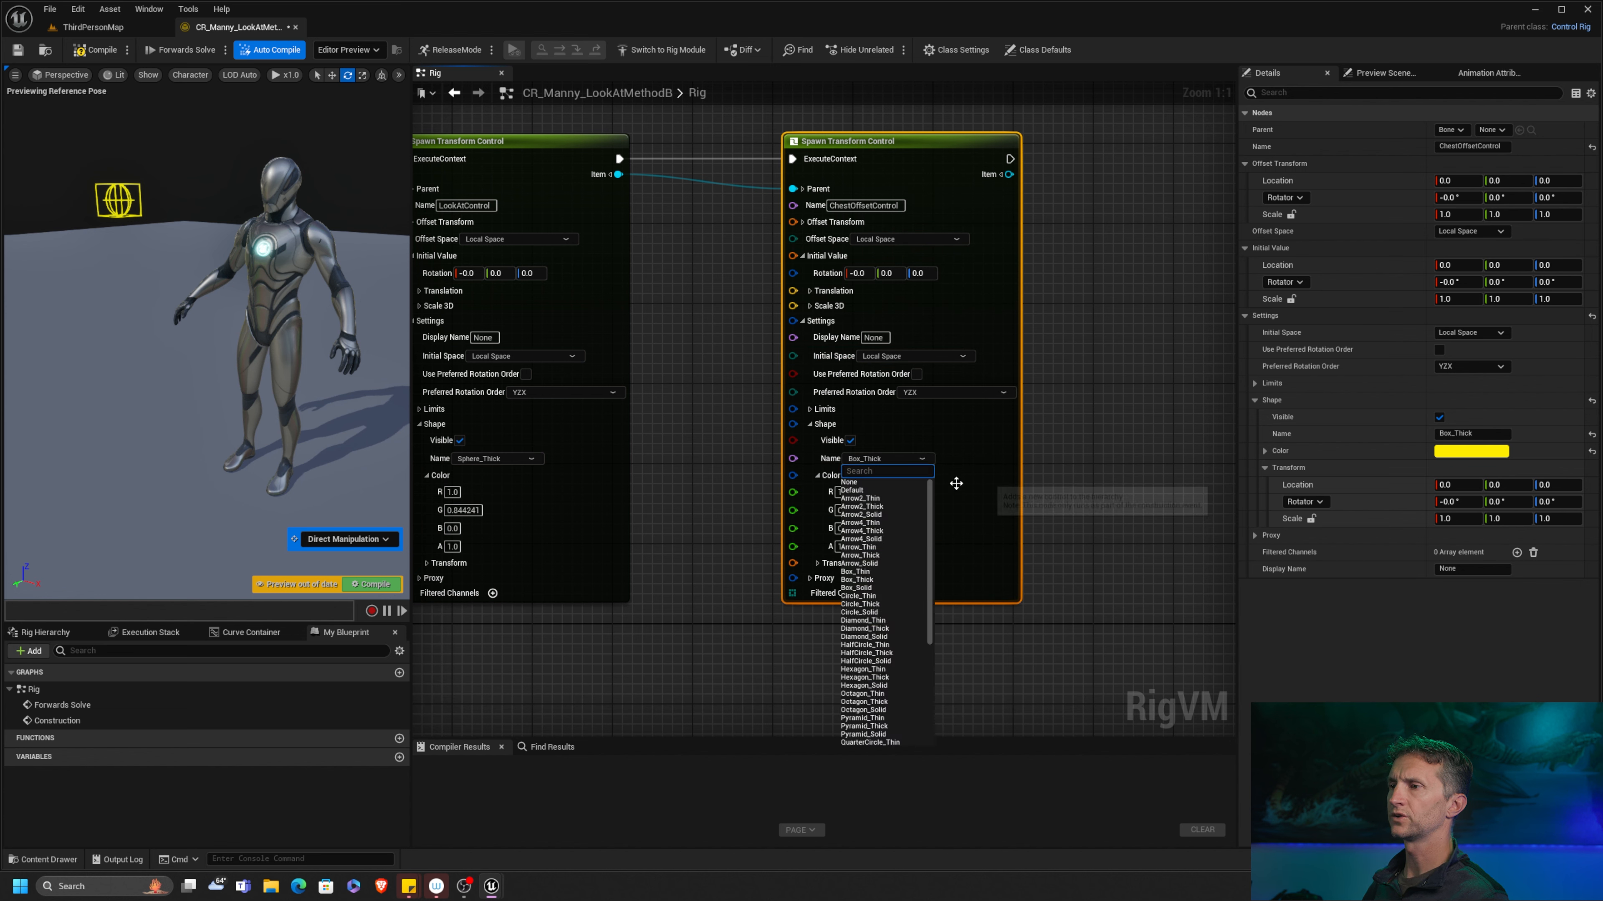
pyautogui.scroll(-6, 925, 611)
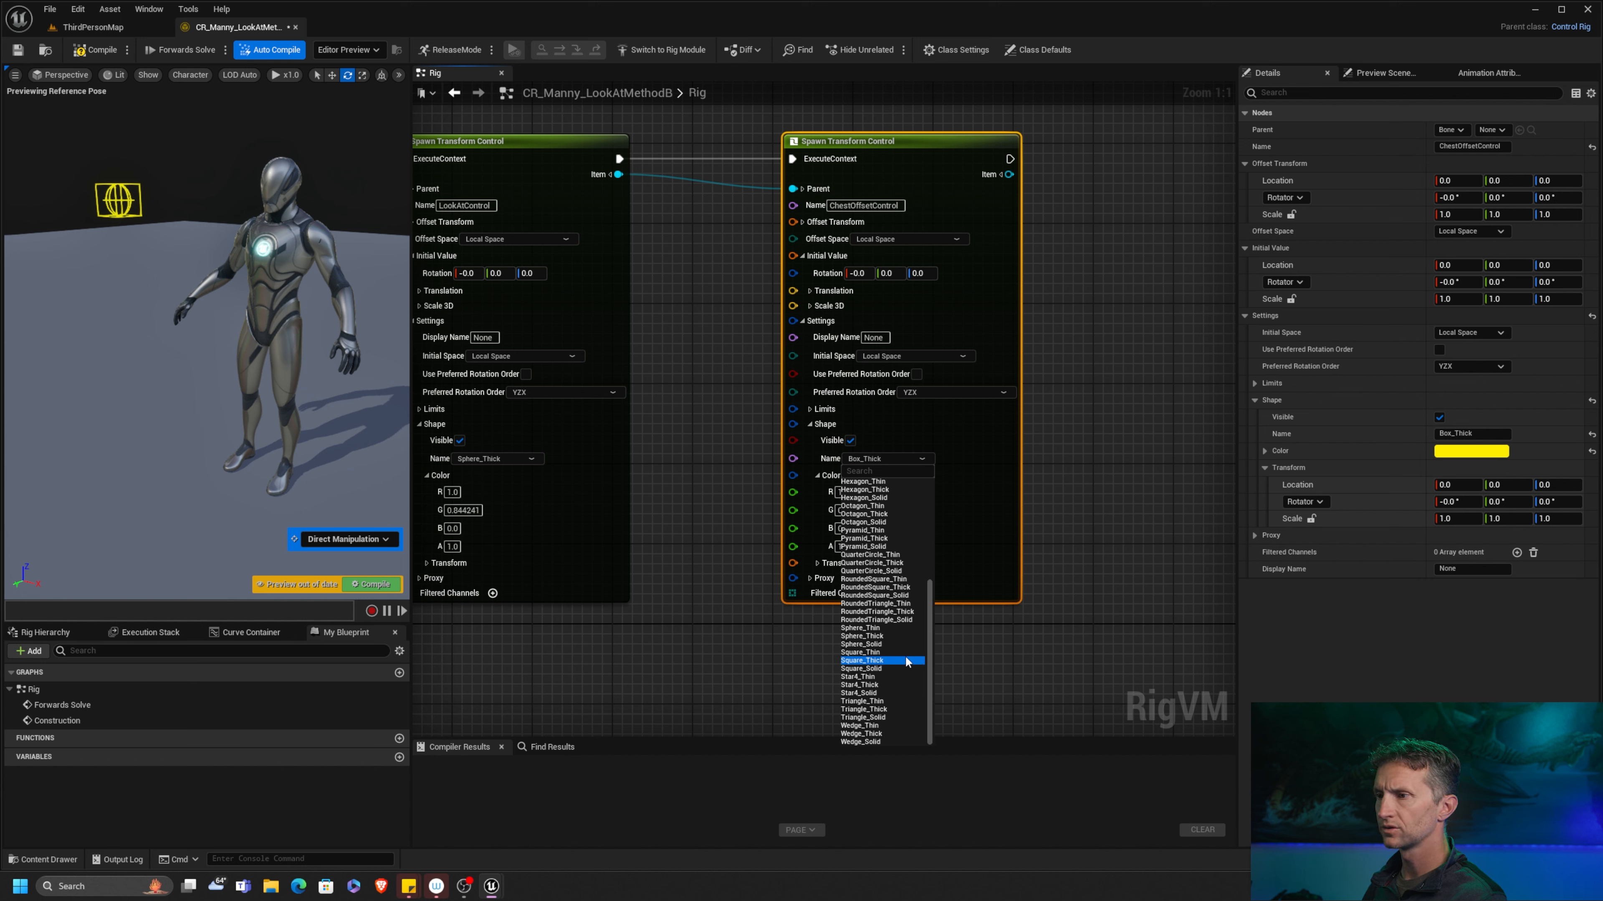
pyautogui.click(899, 635)
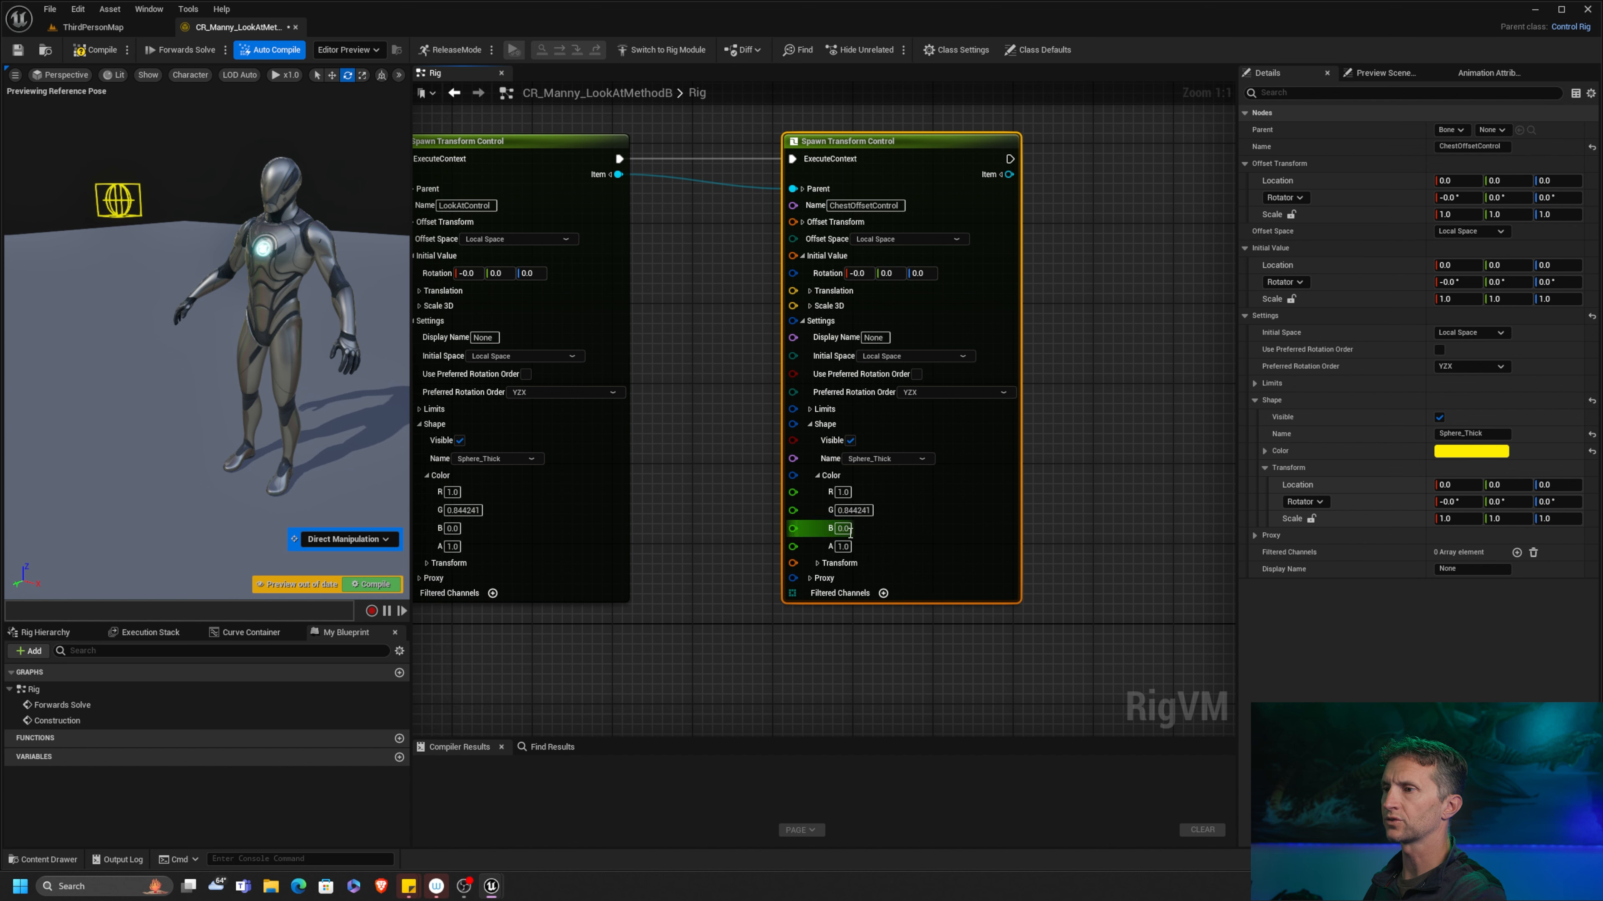
# Step: Set the ChestOffsetControl shape transform's Scale 3D to 0.7 on X, Y and Z
pyautogui.click(818, 563)
pyautogui.moveTo(649, 625); pyautogui.dragTo(642, 531, button='right')
pyautogui.click(815, 519)
pyautogui.moveTo(812, 524); pyautogui.dragTo(776, 452, button='right')
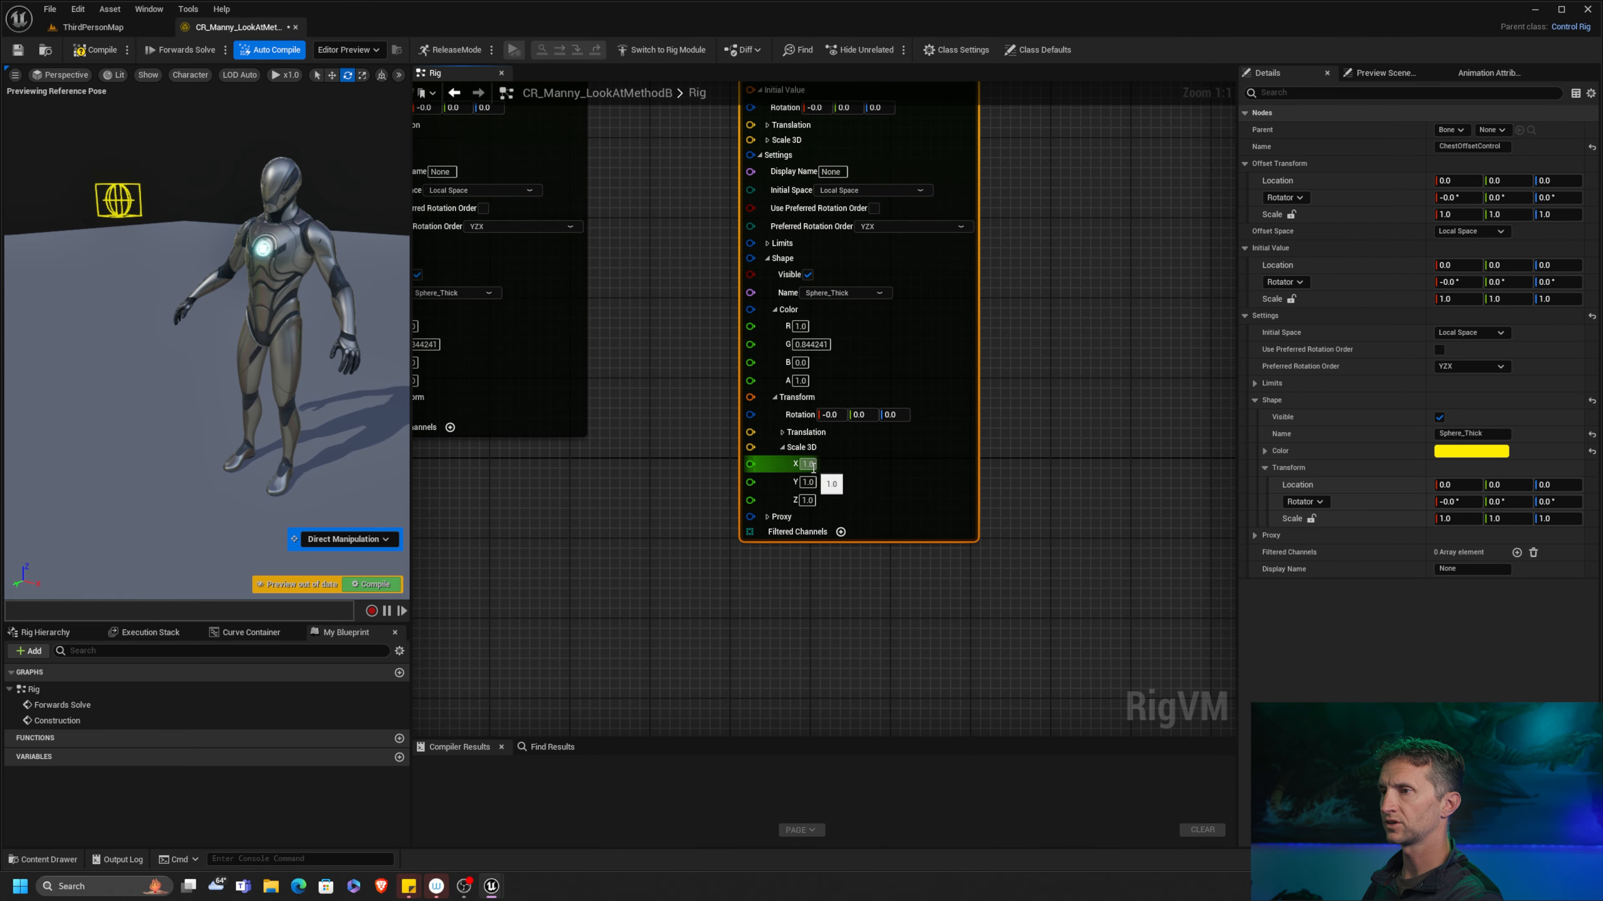
pyautogui.click(808, 464)
pyautogui.write('.7')
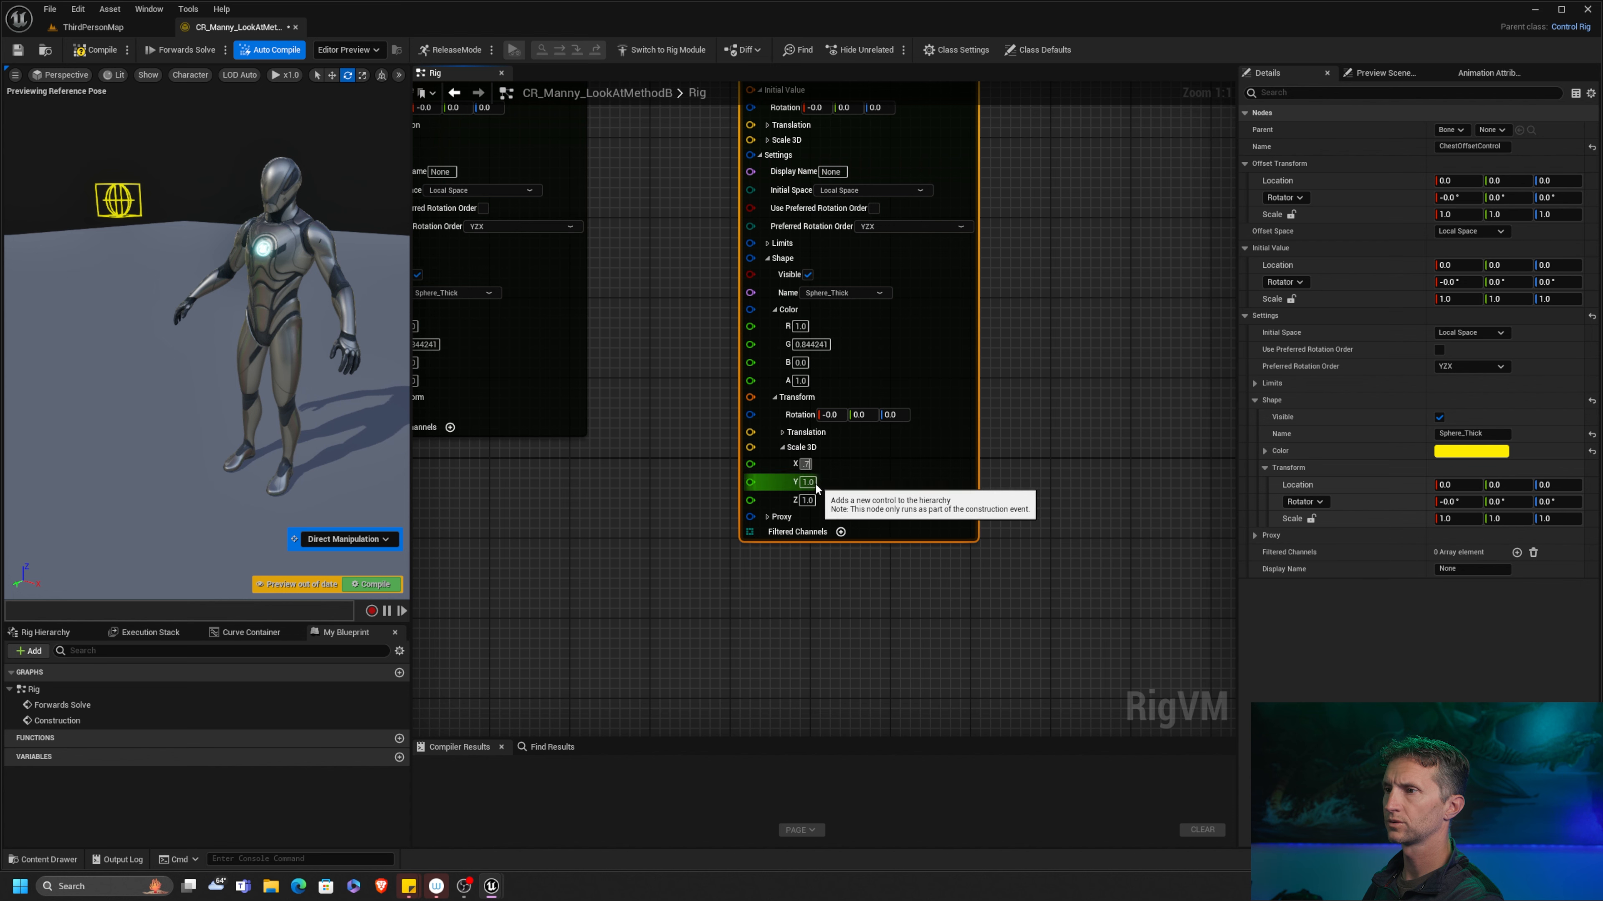
pyautogui.click(809, 483)
pyautogui.write('.7')
pyautogui.click(806, 500)
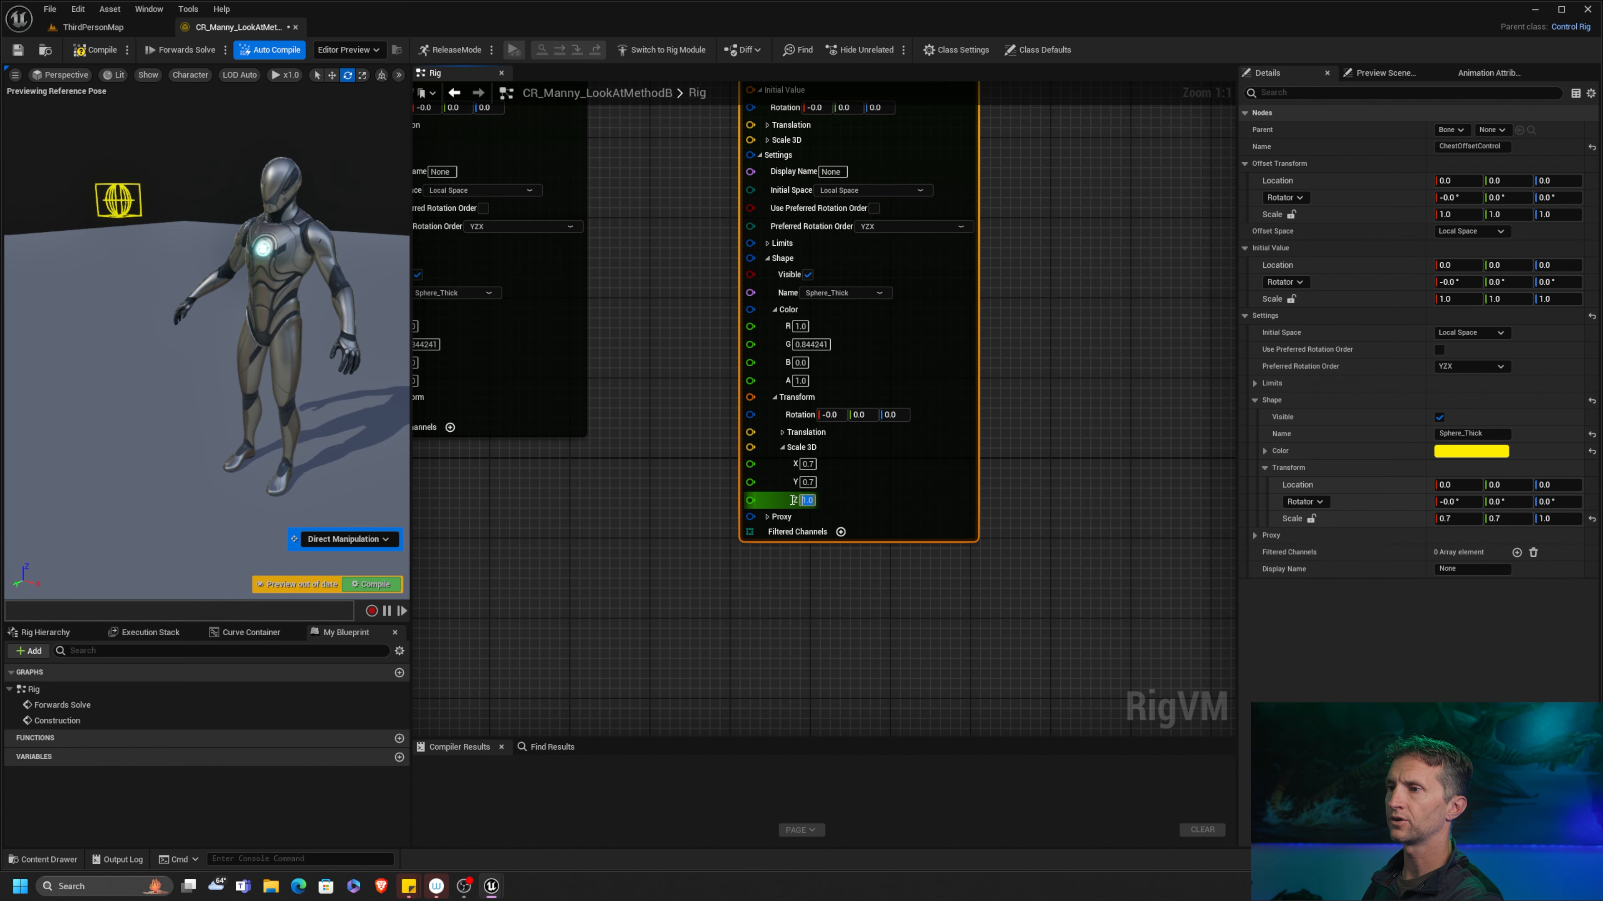
pyautogui.write('.7')
# Step: Make the ChestOffsetControl shape white by setting its color's G and B channels to 1.0
pyautogui.moveTo(636, 411); pyautogui.dragTo(659, 559, button='right')
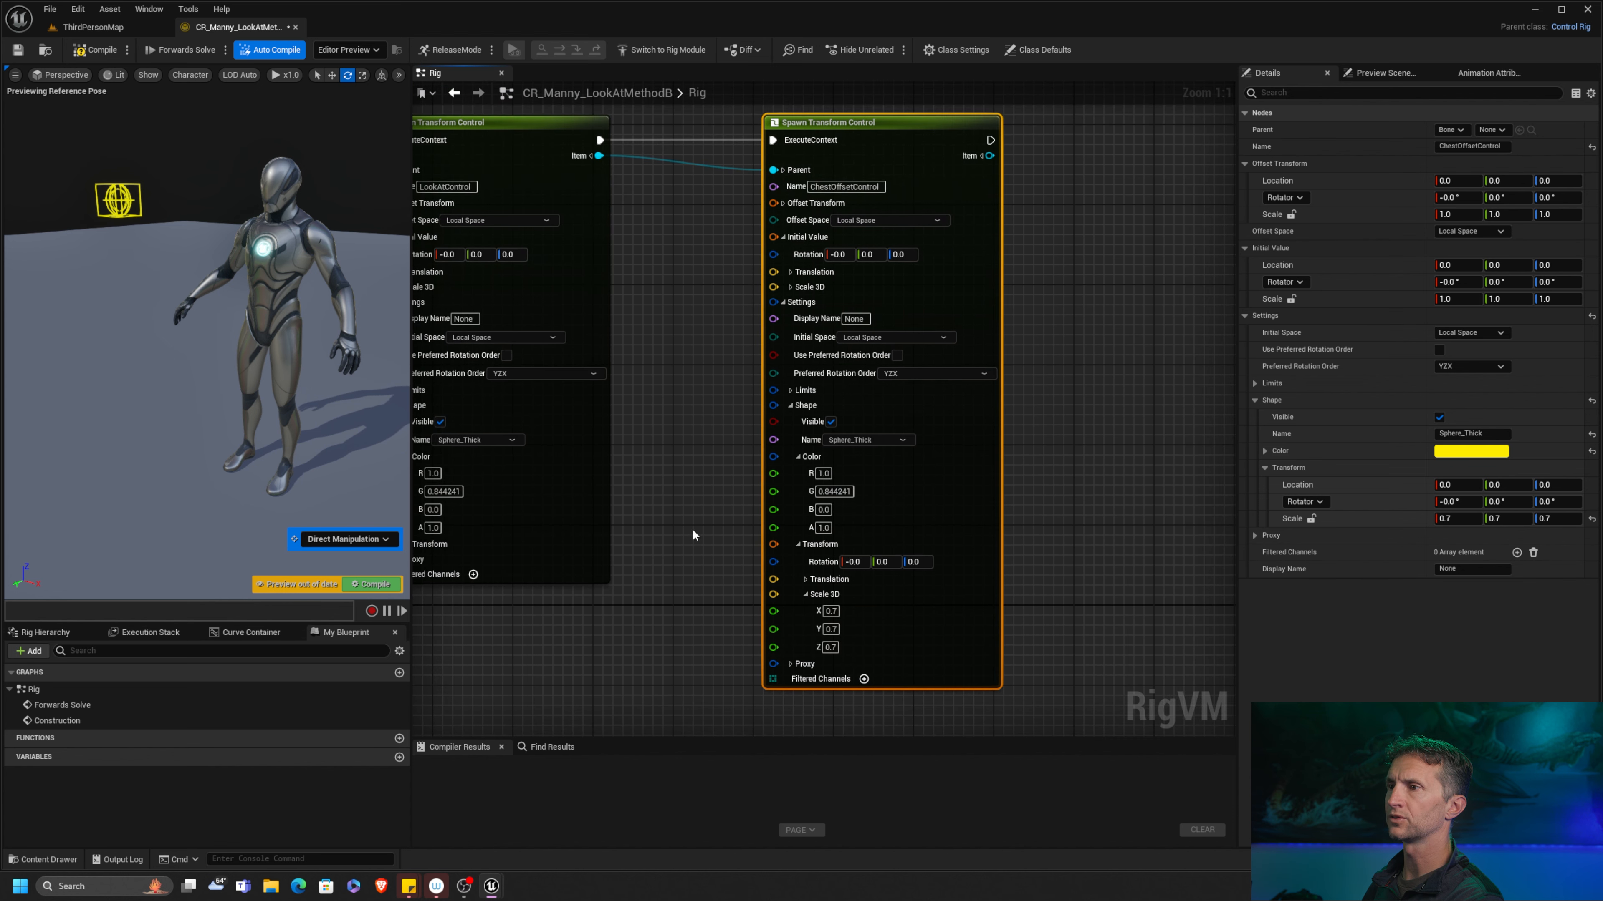
pyautogui.click(833, 491)
pyautogui.write('1')
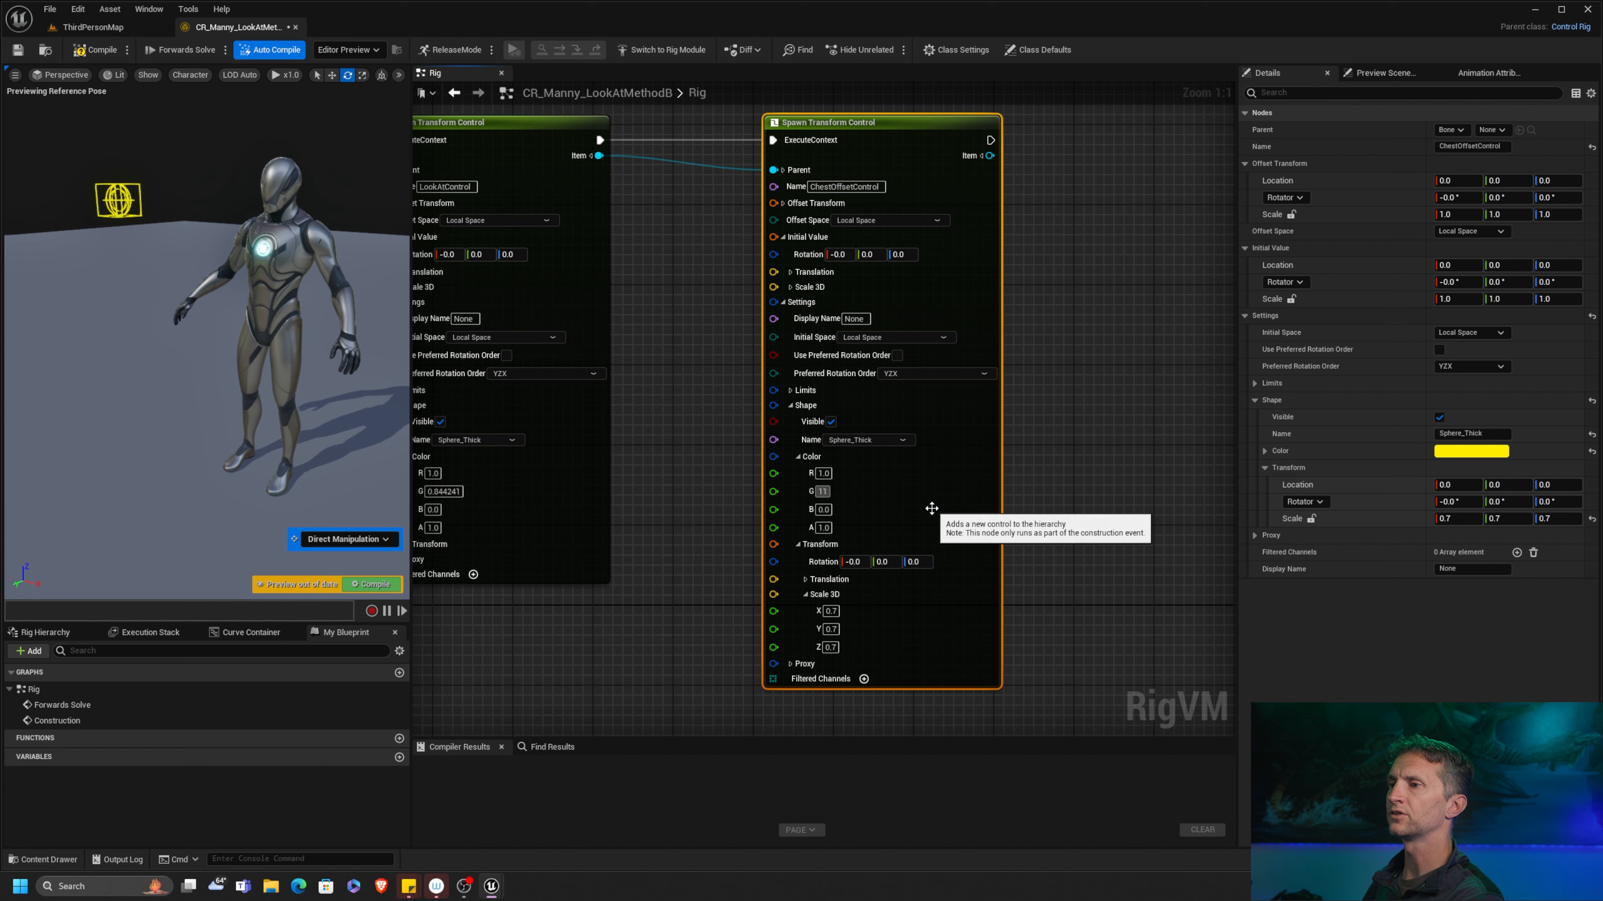
pyautogui.click(823, 510)
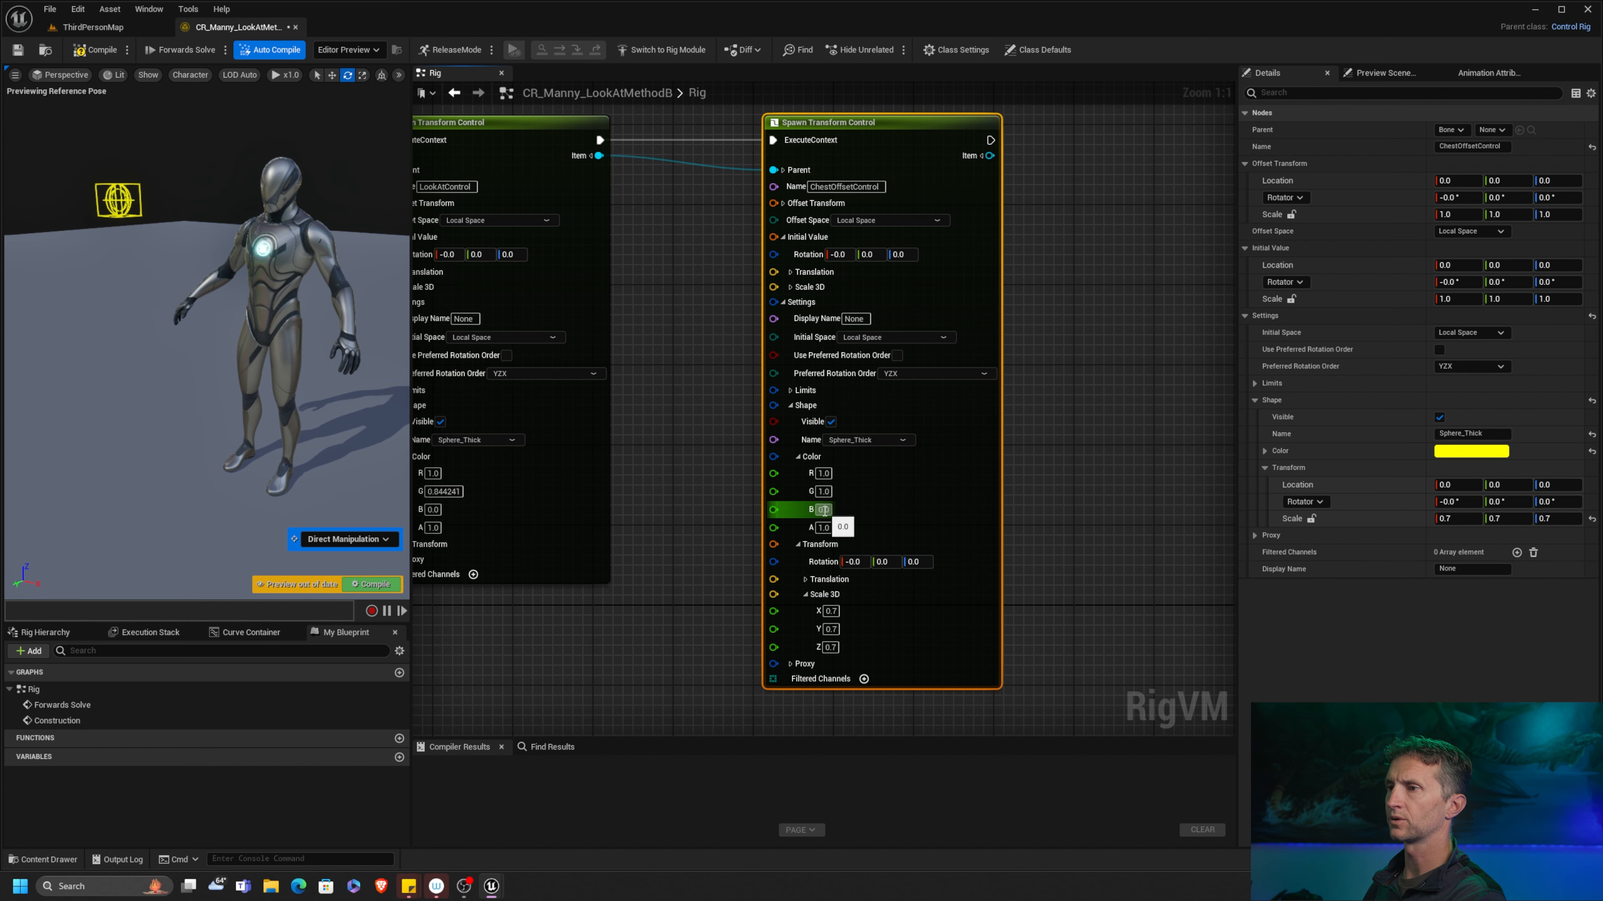
pyautogui.write('1')
pyautogui.press('Return')
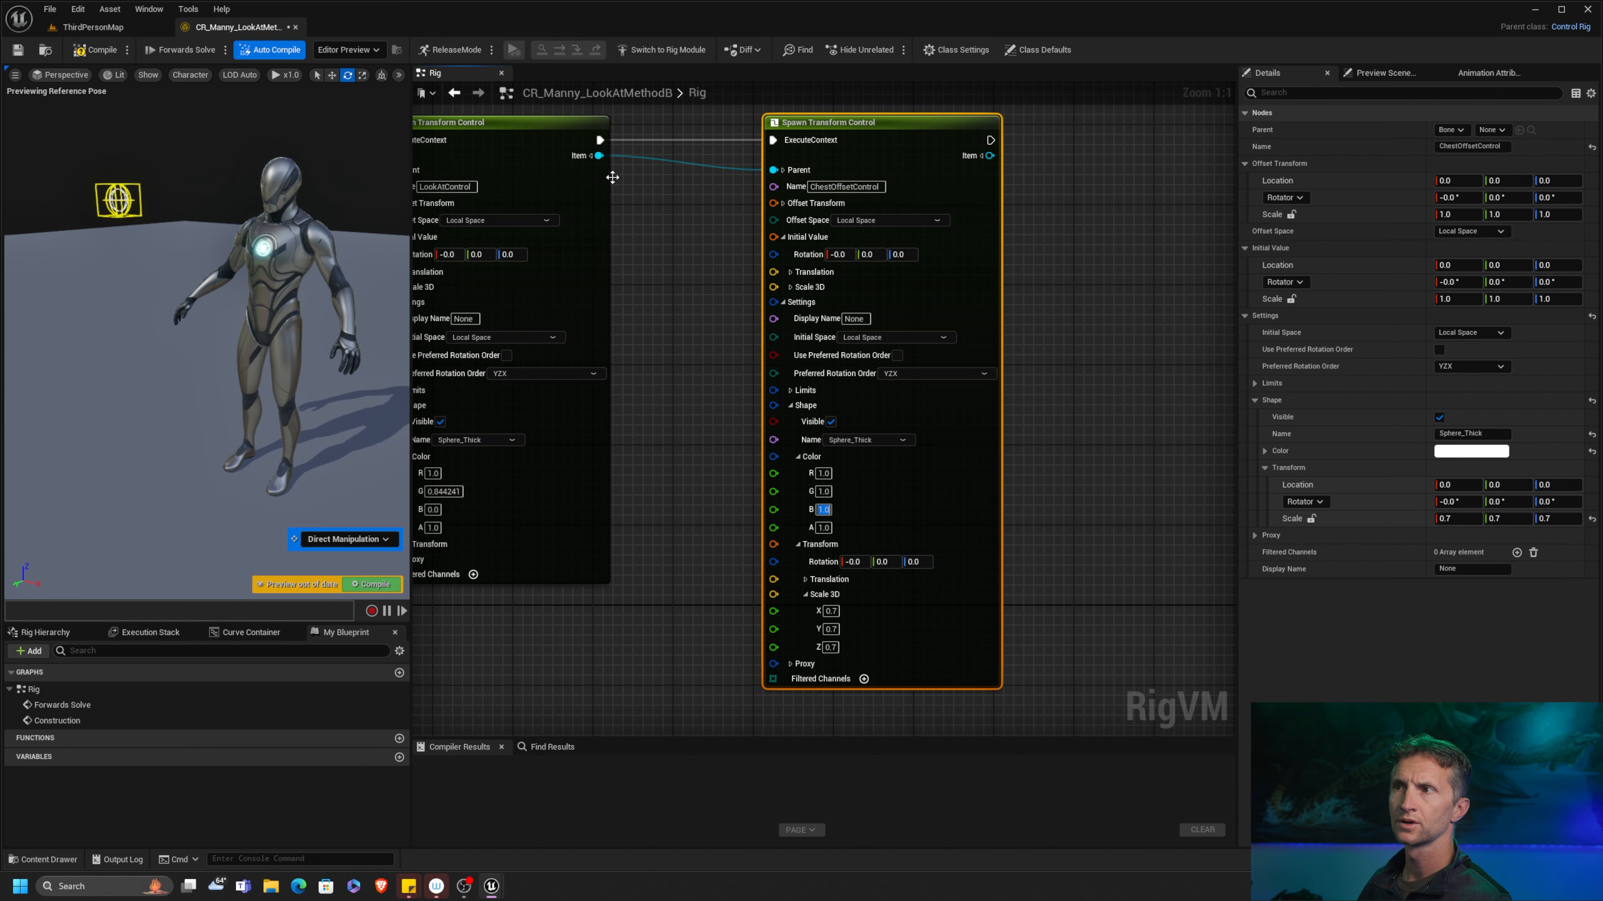
# Step: Collapse the ChestOffsetControl node's Settings and compile the rig
pyautogui.click(789, 303)
pyautogui.moveTo(731, 261); pyautogui.dragTo(1028, 290, button='right')
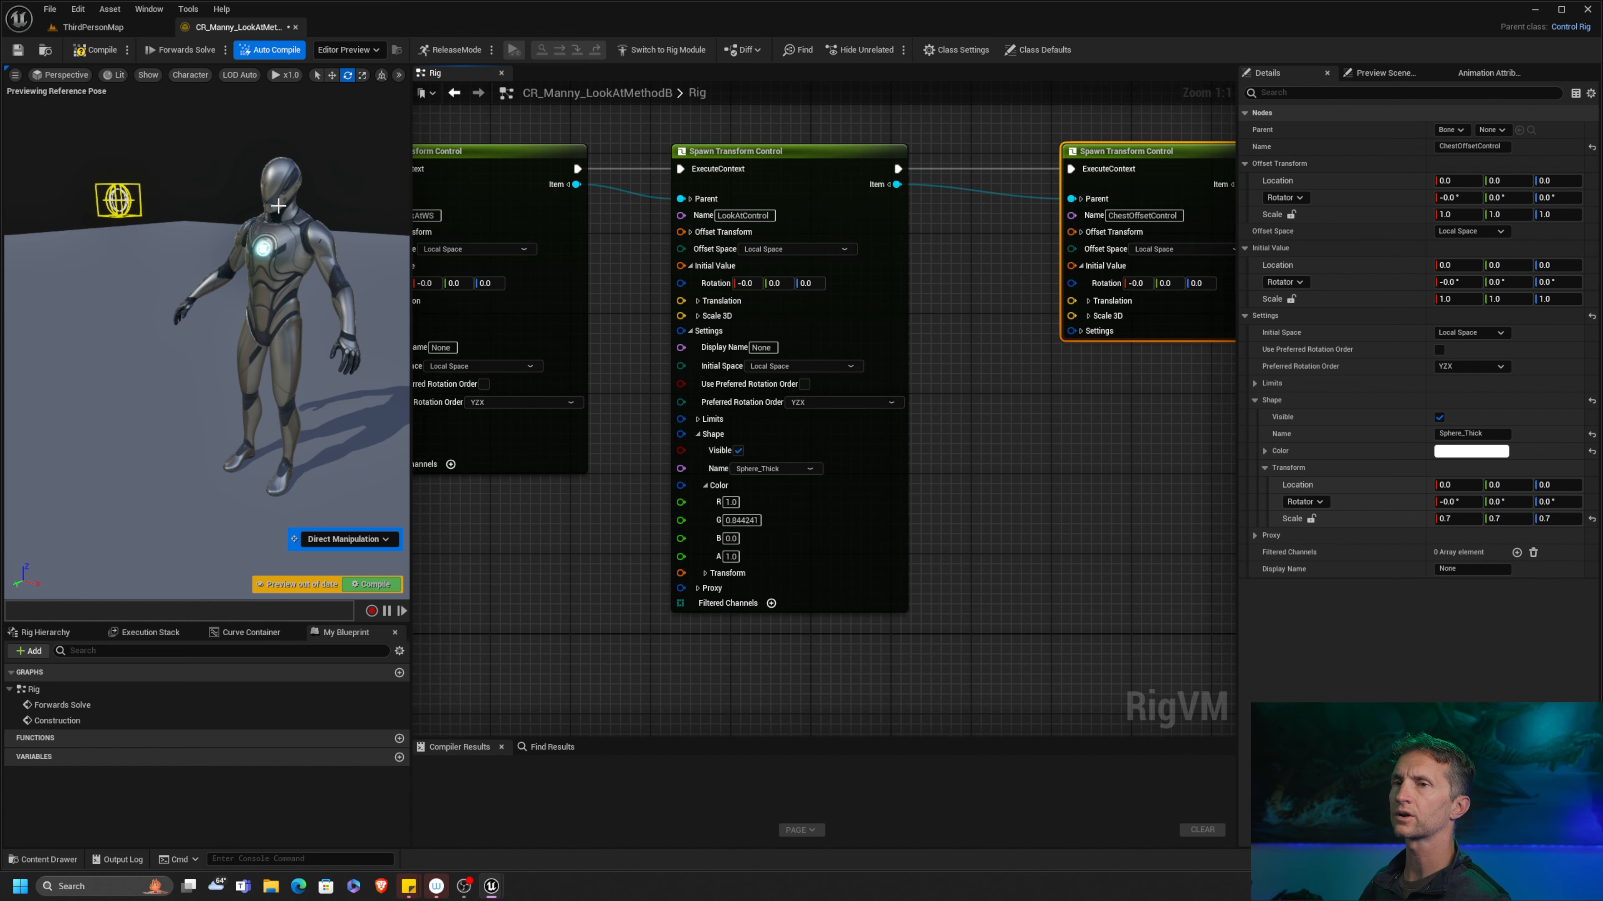
pyautogui.click(103, 54)
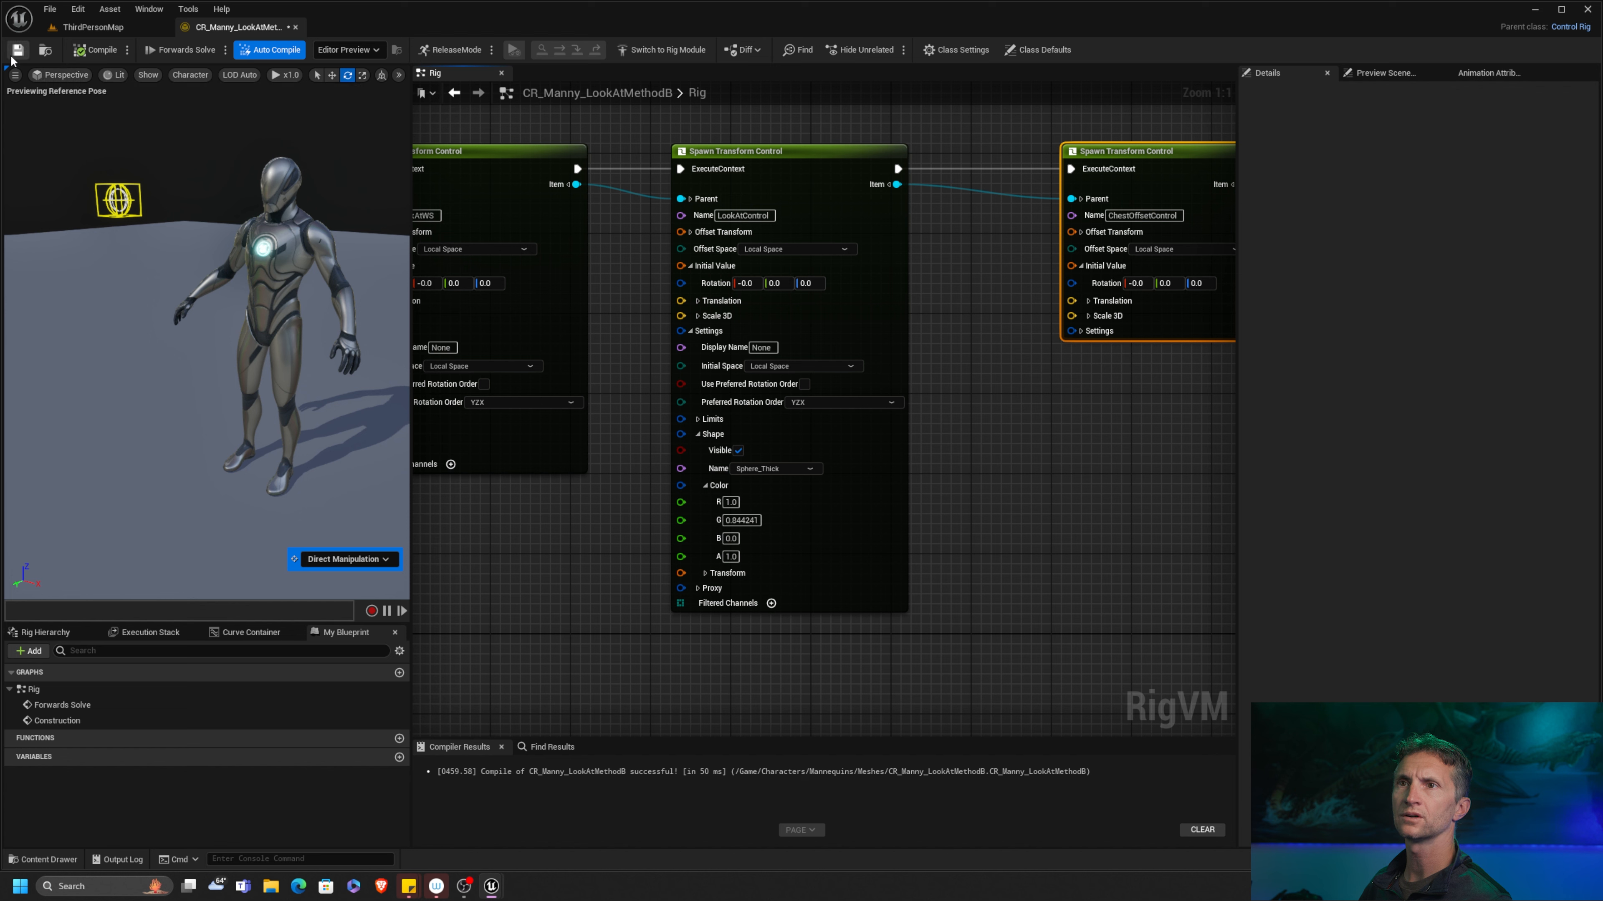
# Step: Try moving the yellow look-at control slightly in the preview viewport with the Move gizmo
pyautogui.click(139, 185)
pyautogui.press('w')
pyautogui.moveTo(116, 139)
pyautogui.mouseDown()
pyautogui.moveTo(135, 375)
pyautogui.moveTo(115, 135)
pyautogui.mouseUp()
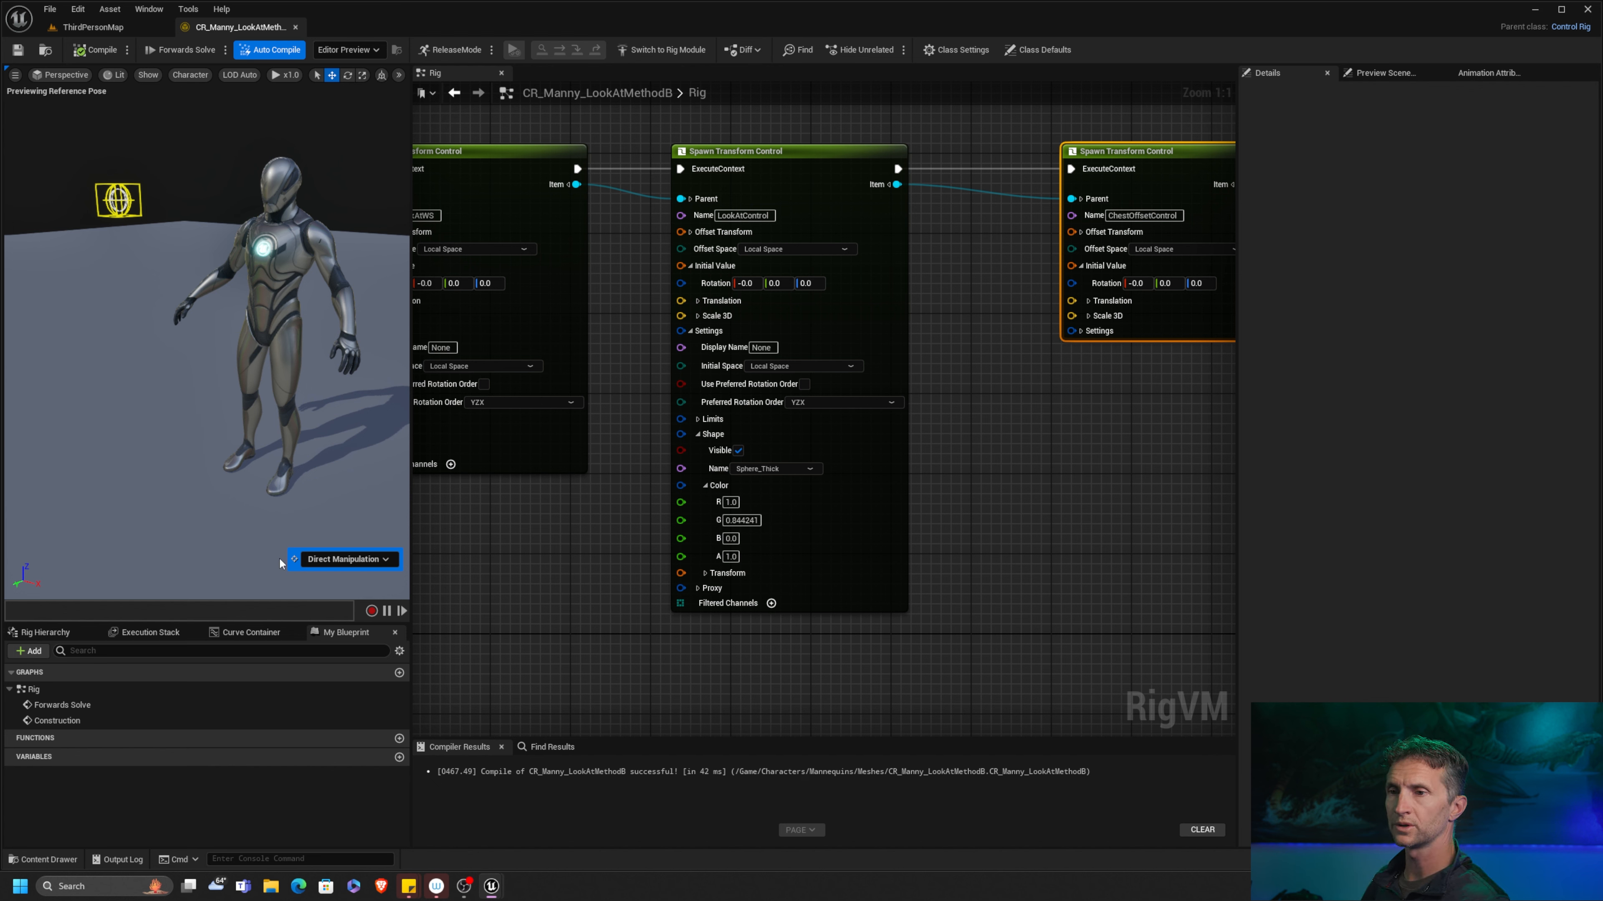
# Step: Give the area below the preview viewport more height and show the Rig Hierarchy in it
pyautogui.moveTo(258, 622); pyautogui.dragTo(79, 460)
pyautogui.click(51, 470)
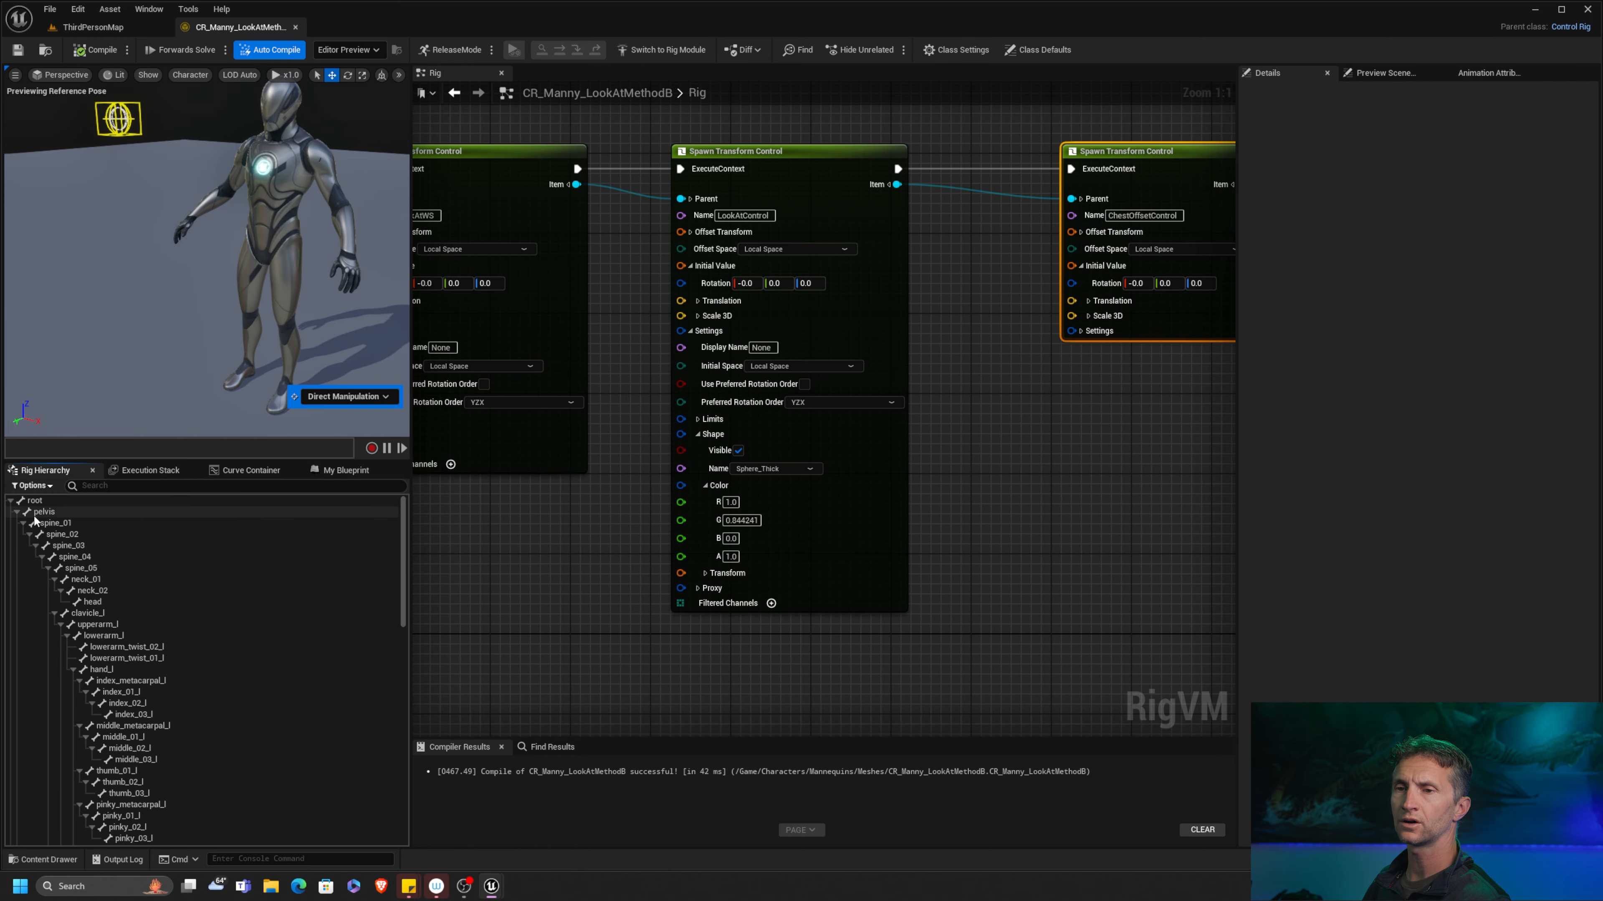
# Step: Move the Forwards Solve node well below the Construction Event to free graph space between them
pyautogui.scroll(-4, 925, 562)
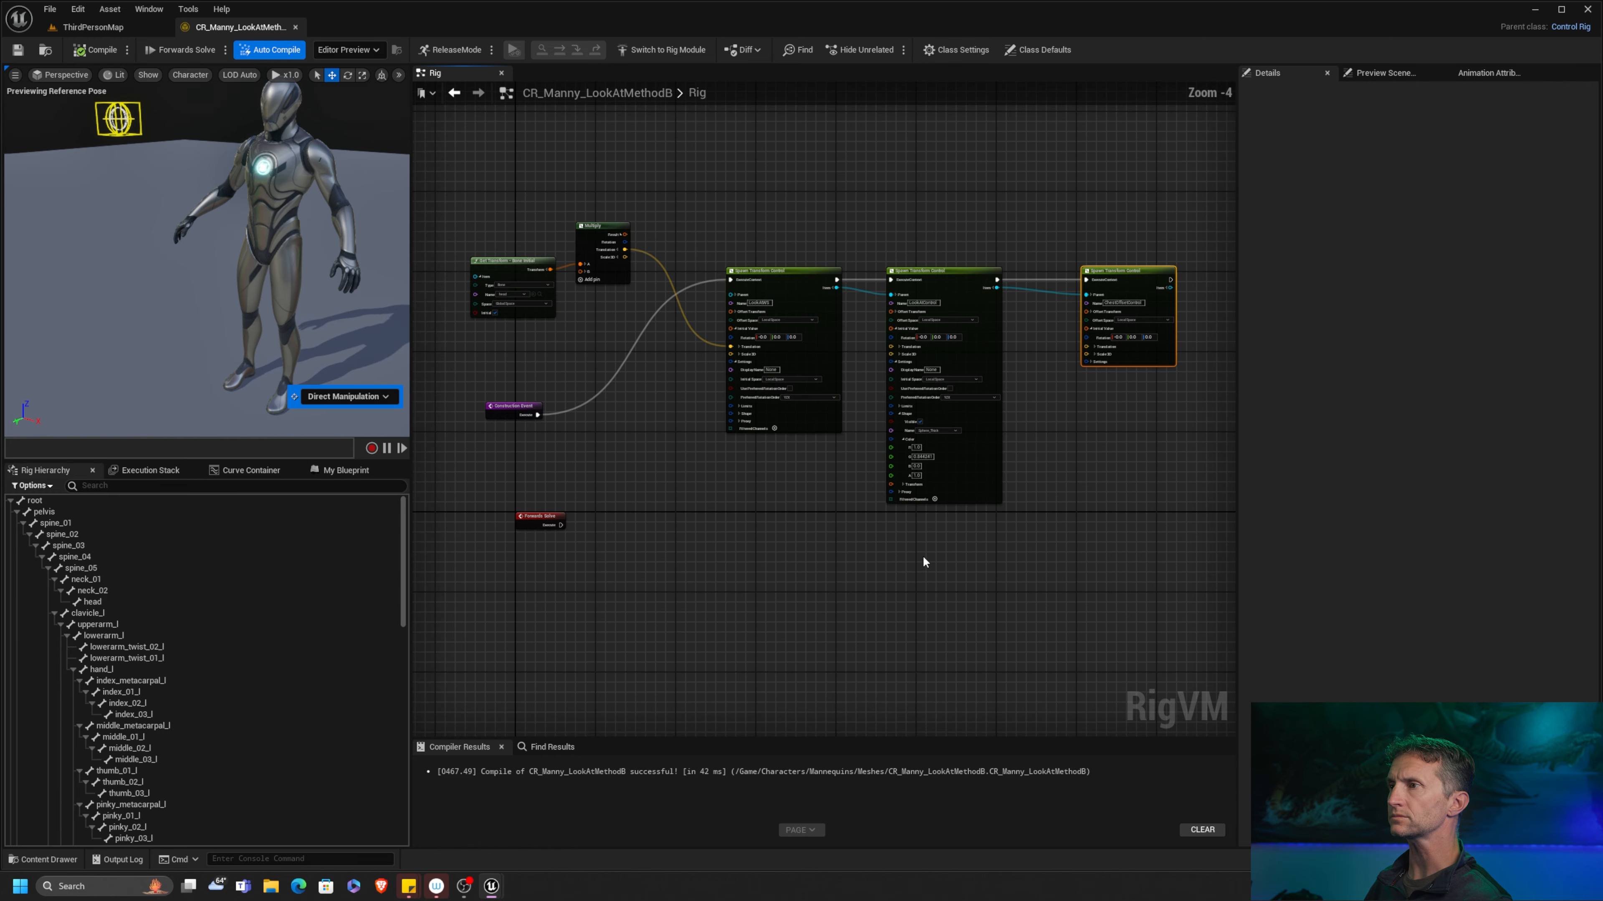
pyautogui.moveTo(552, 515); pyautogui.dragTo(520, 666)
pyautogui.moveTo(676, 654); pyautogui.dragTo(652, 472, button='right')
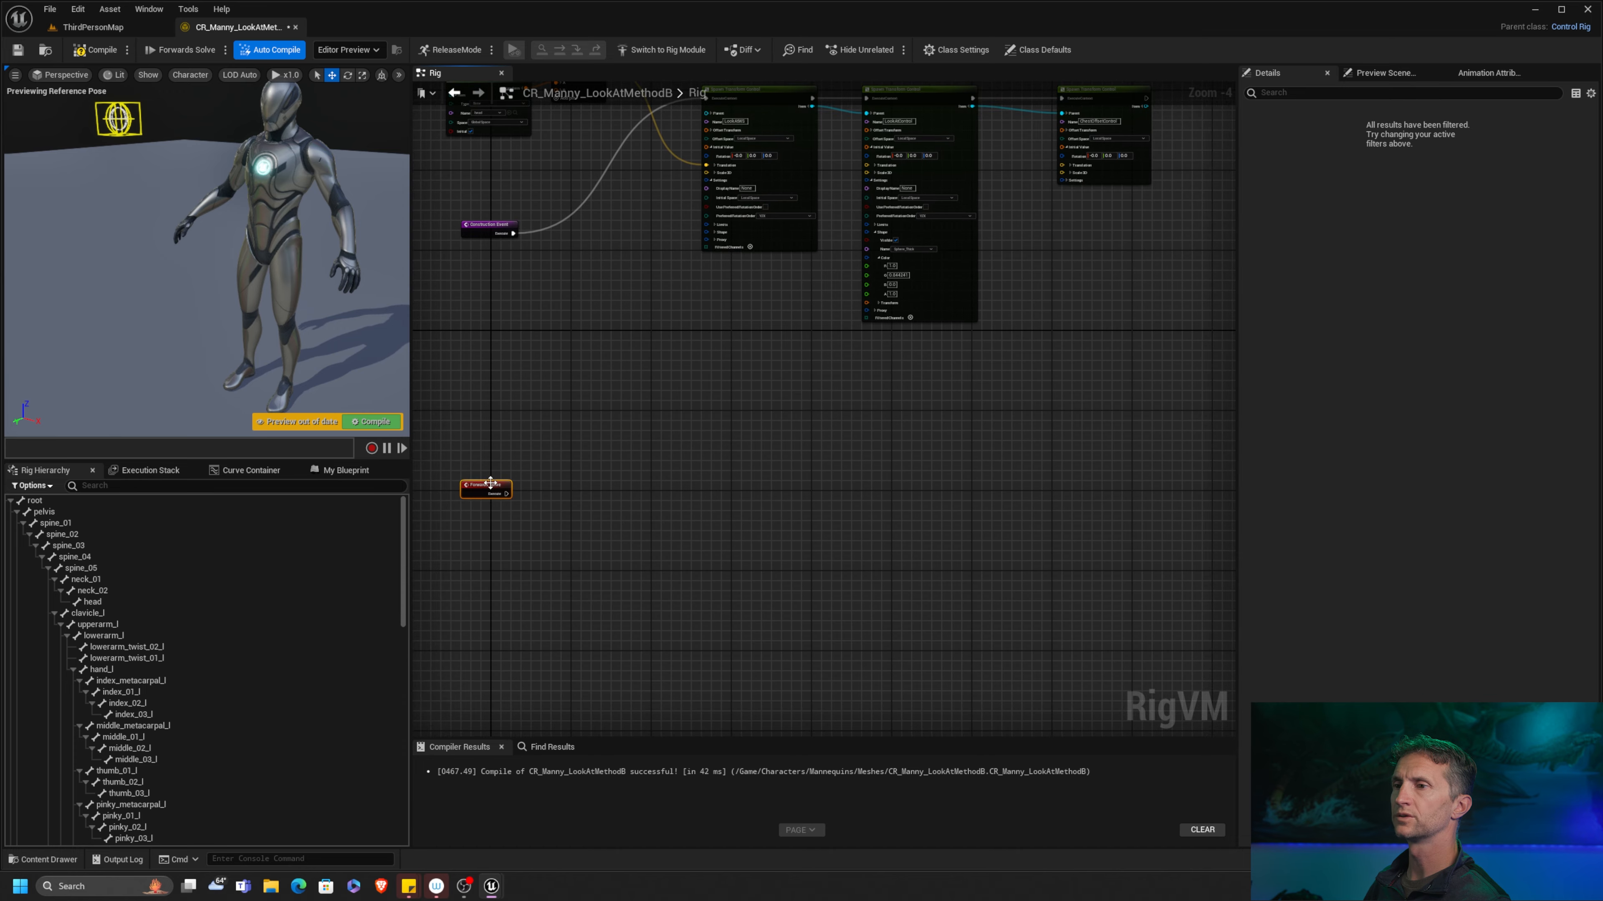
pyautogui.moveTo(475, 485); pyautogui.dragTo(463, 613)
pyautogui.moveTo(703, 421); pyautogui.dragTo(676, 462, button='right')
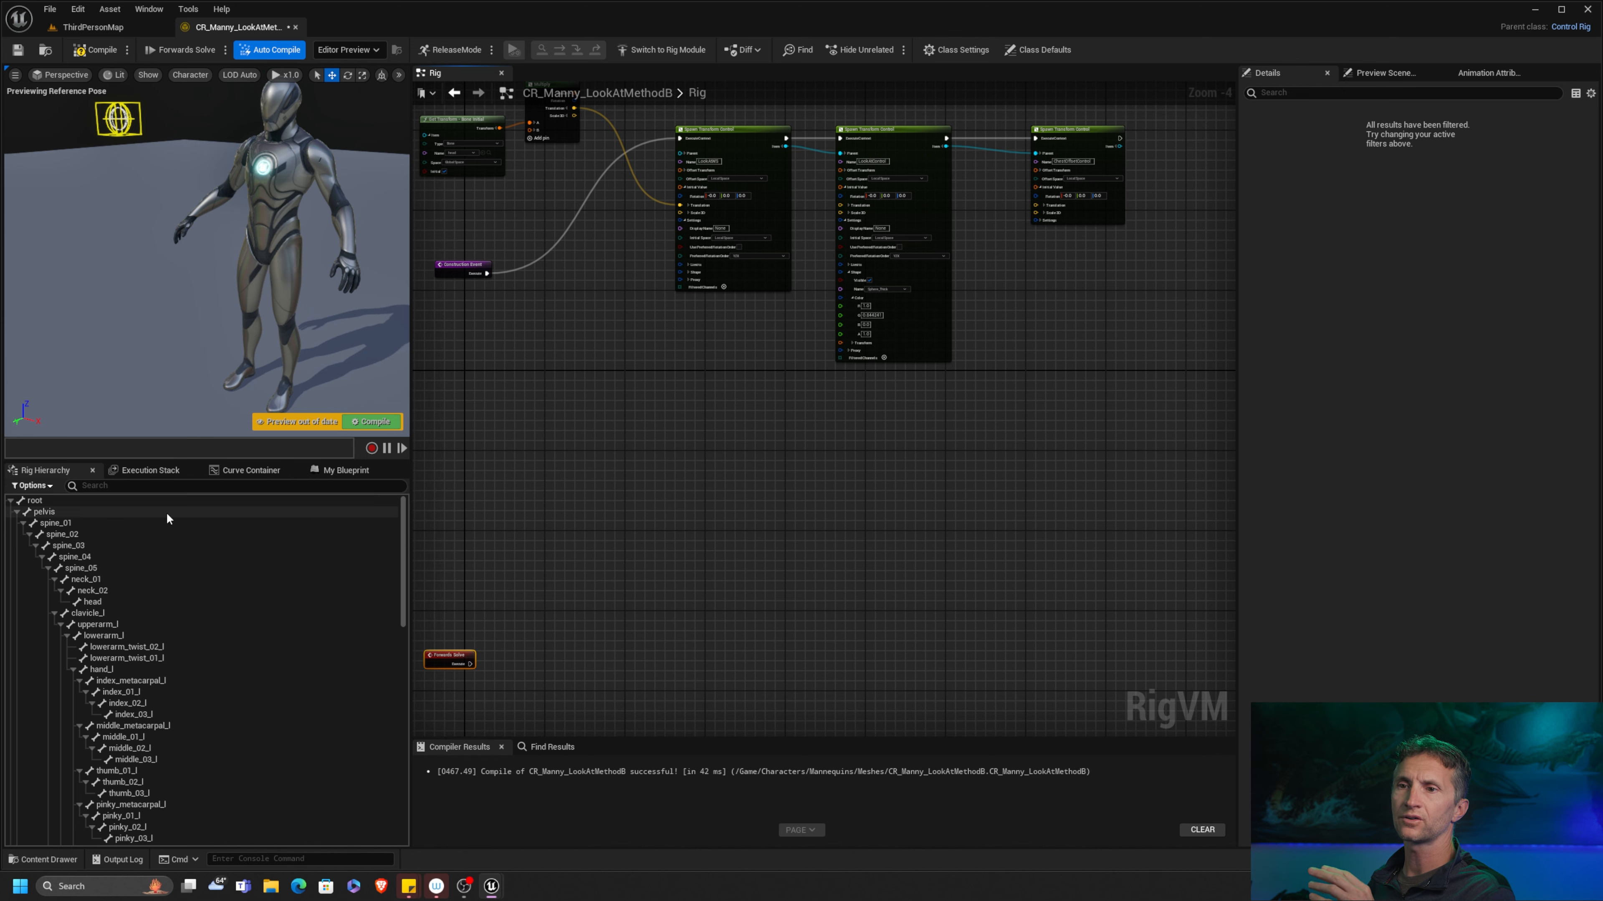
pyautogui.click(83, 521)
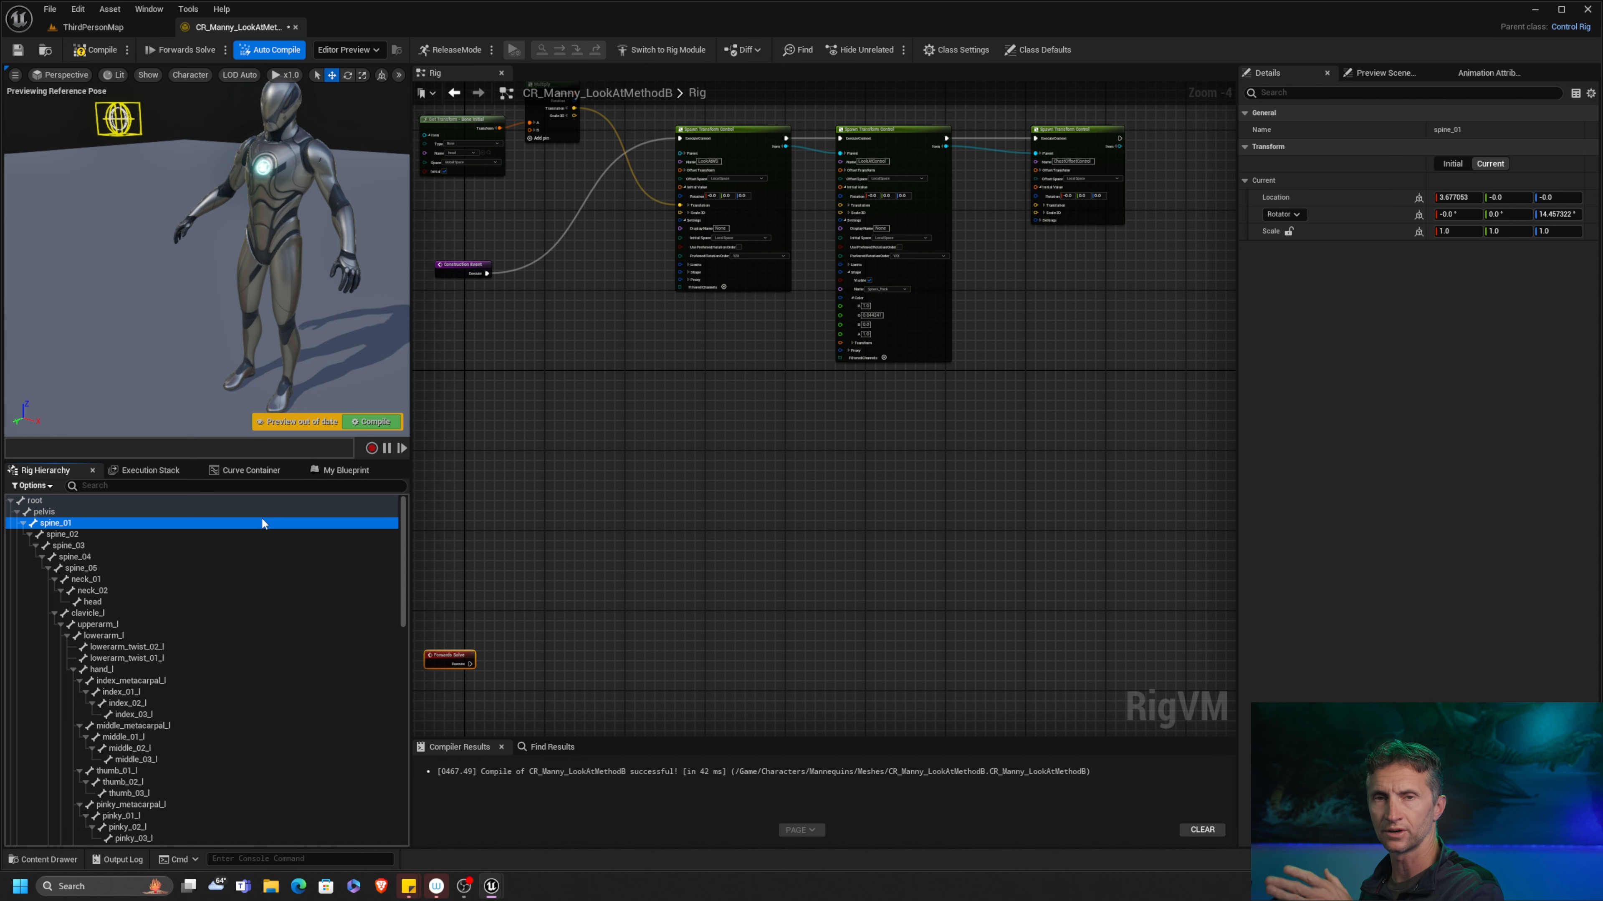
pyautogui.scroll(5, 679, 361)
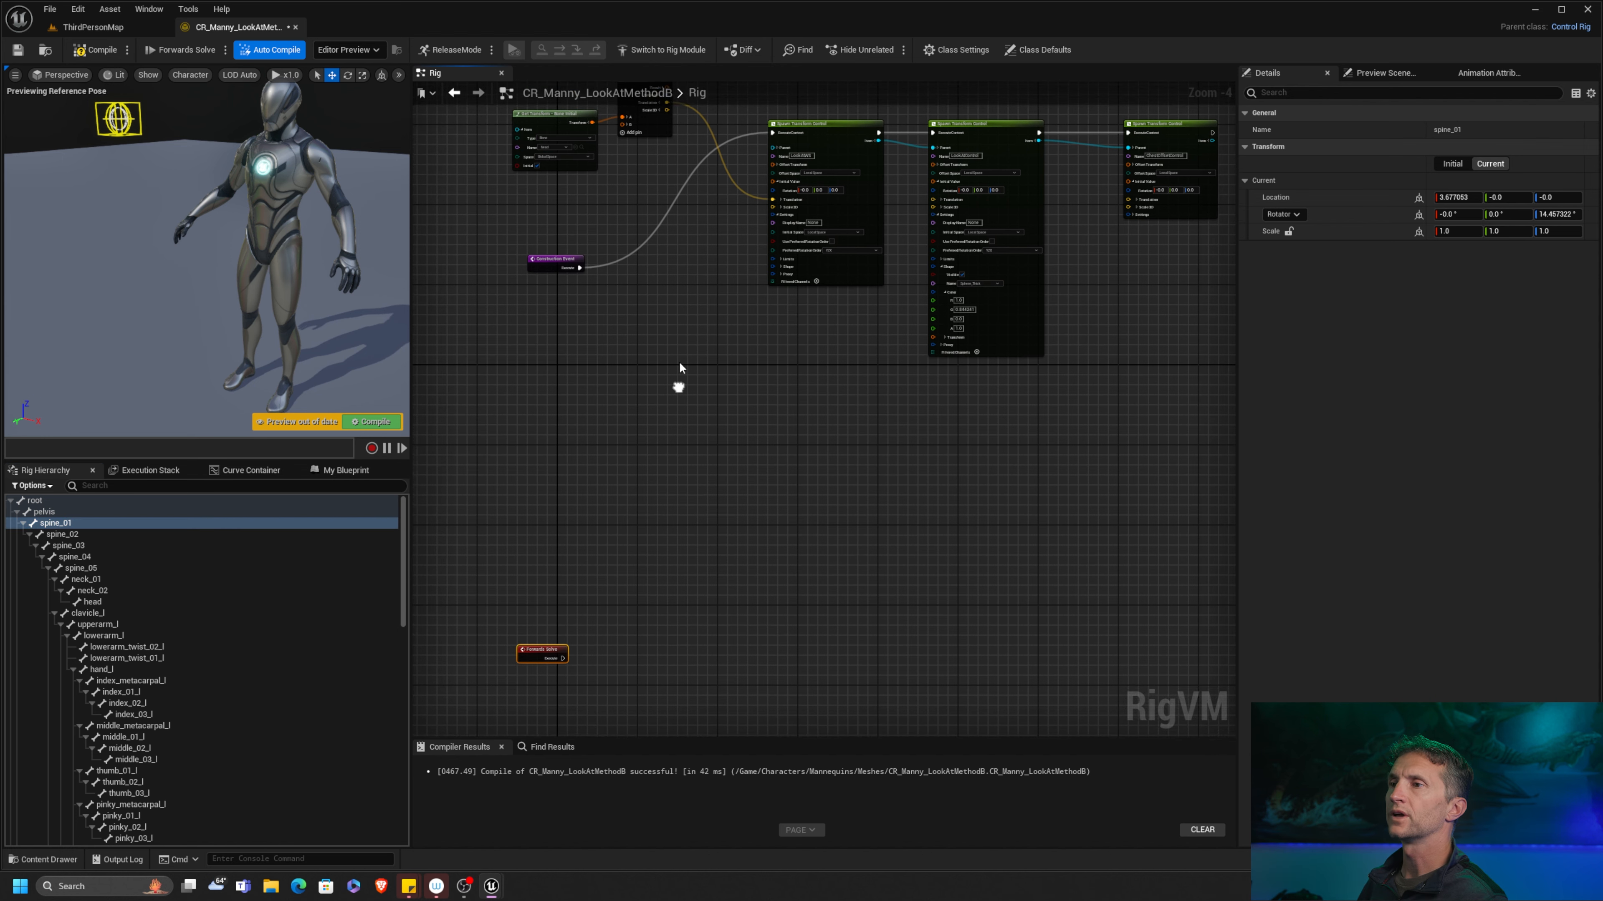
pyautogui.moveTo(639, 345); pyautogui.dragTo(631, 369, button='right')
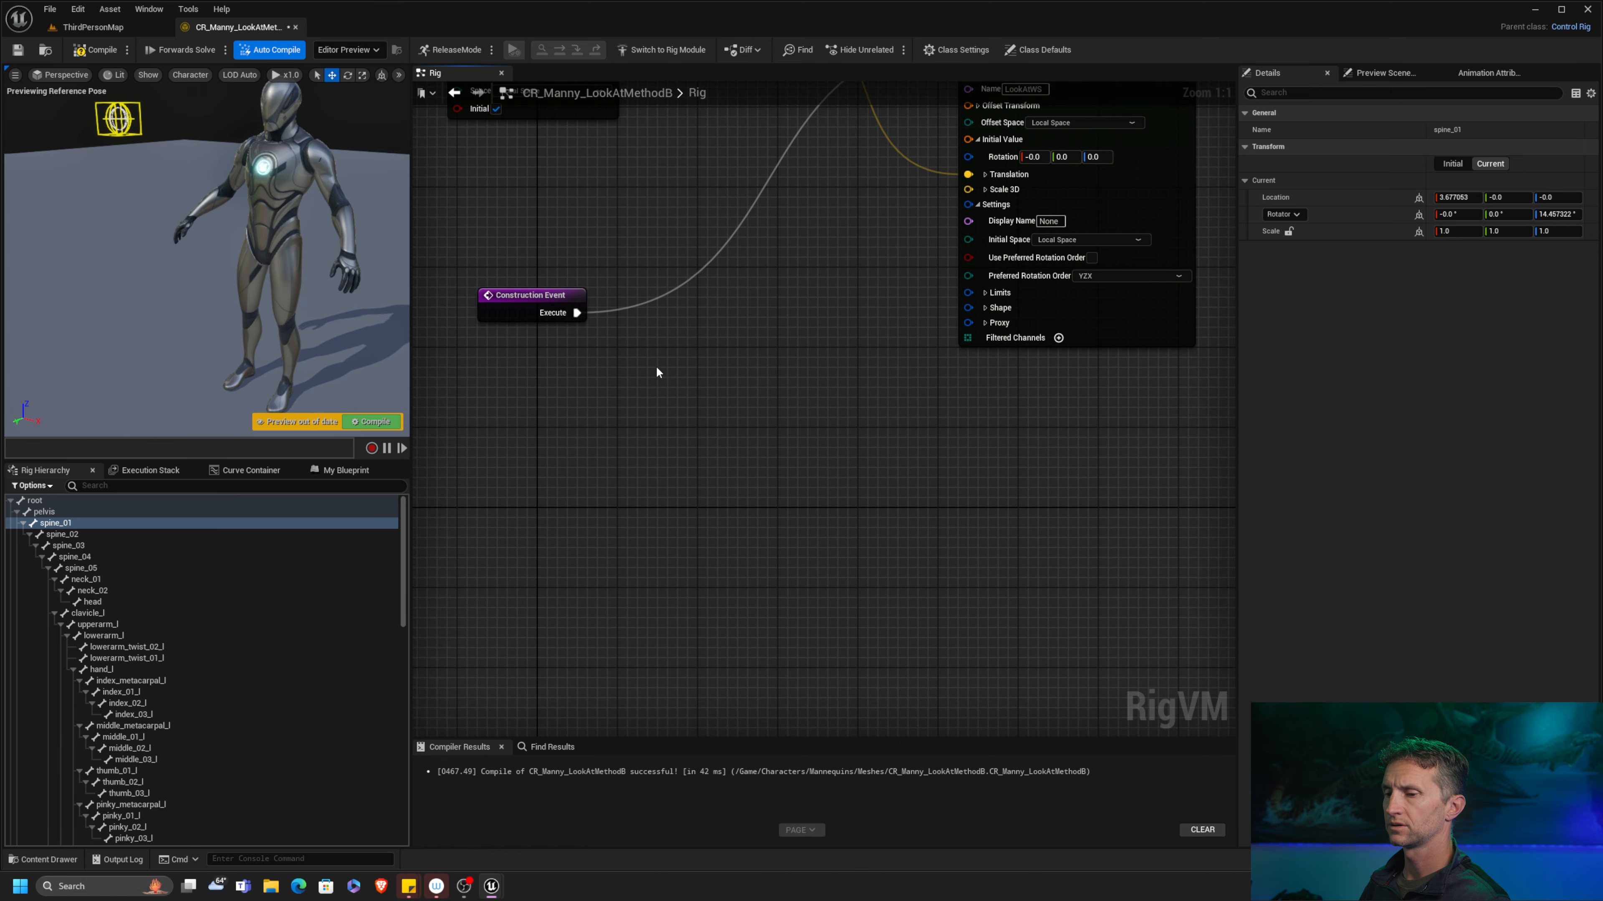
# Step: Set the editor's Application Scale to 1.1 in the Widget Reflector and close it
pyautogui.hotkey('ctrl', 'shift', 'w')
pyautogui.click(779, 298)
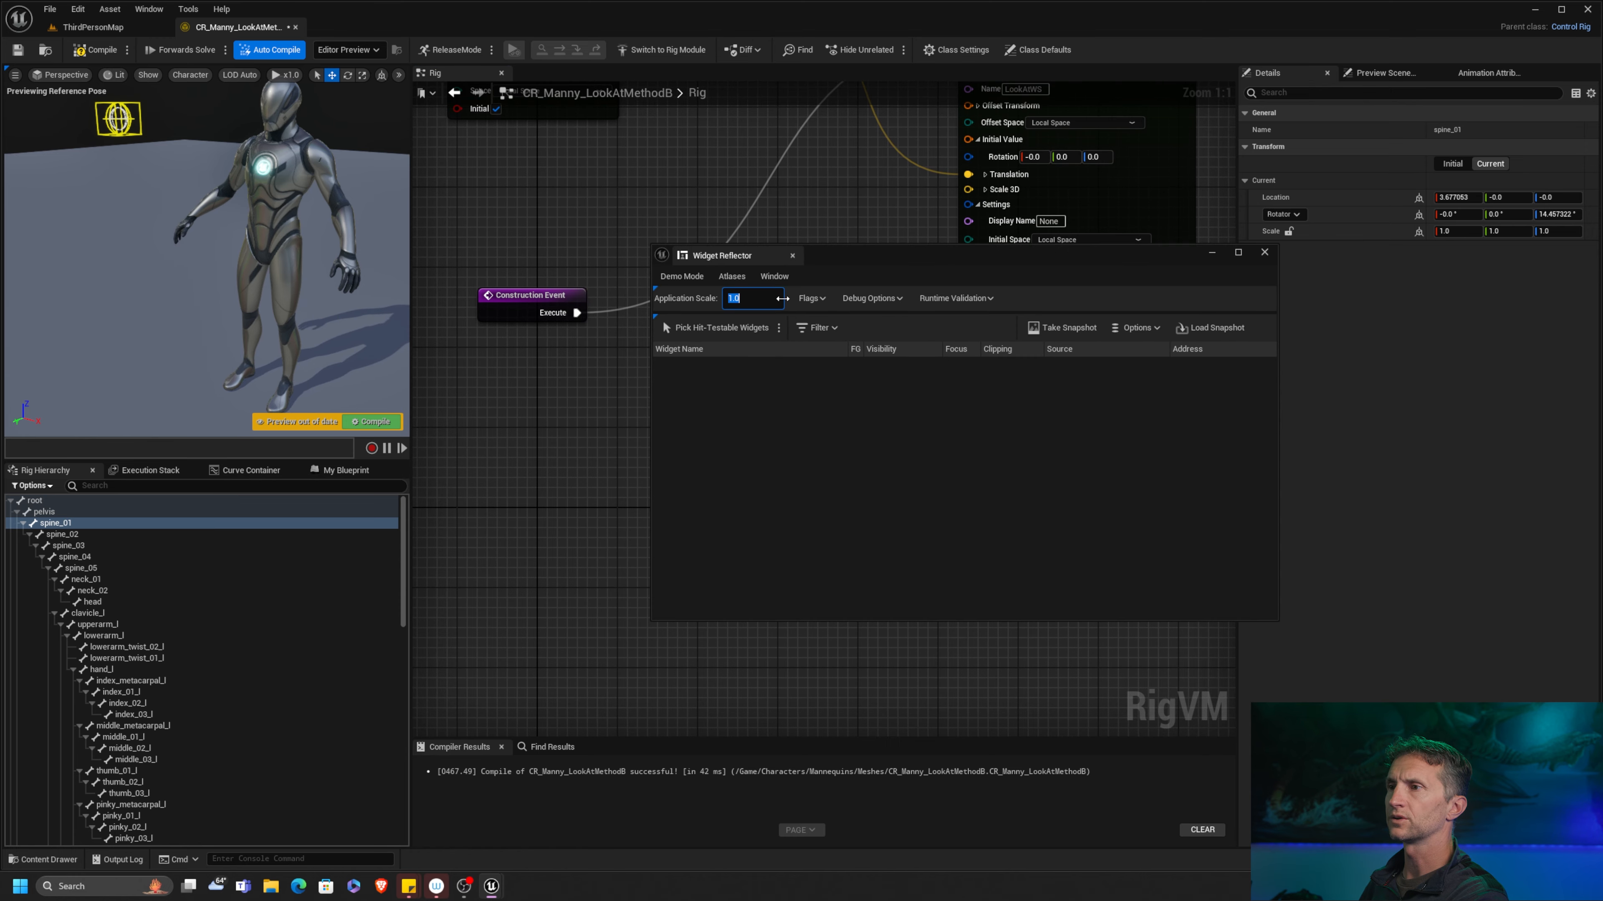
pyautogui.write('1')
pyautogui.press('Return')
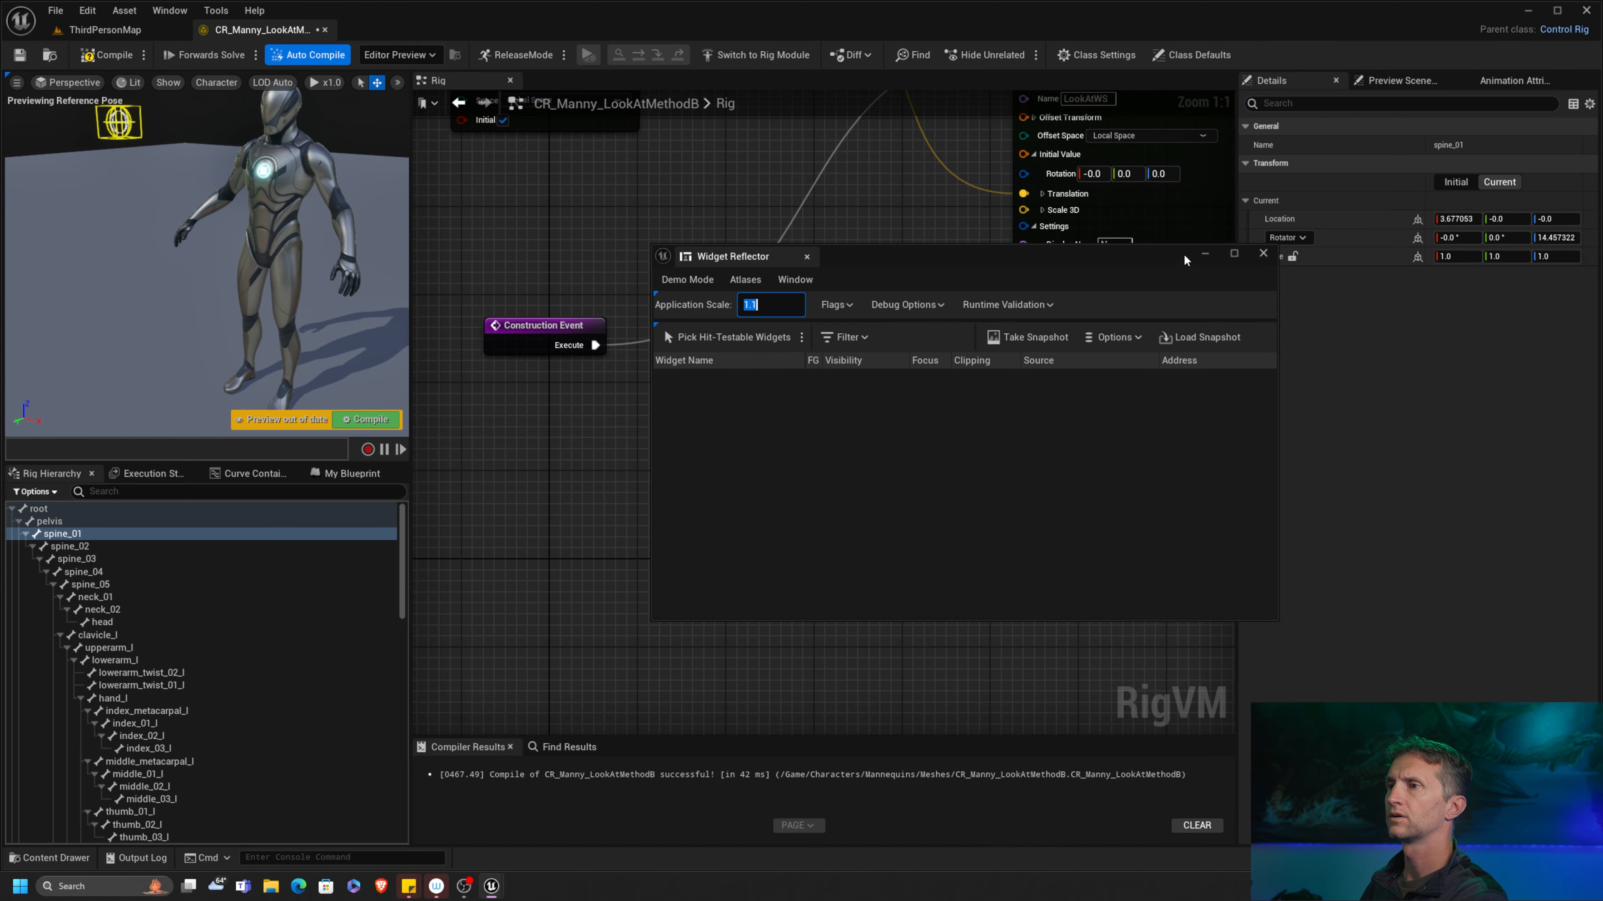
pyautogui.click(1262, 255)
# Step: Add a Sequence node to the graph just below the Construction Event
pyautogui.moveTo(645, 400); pyautogui.dragTo(595, 379, button='right')
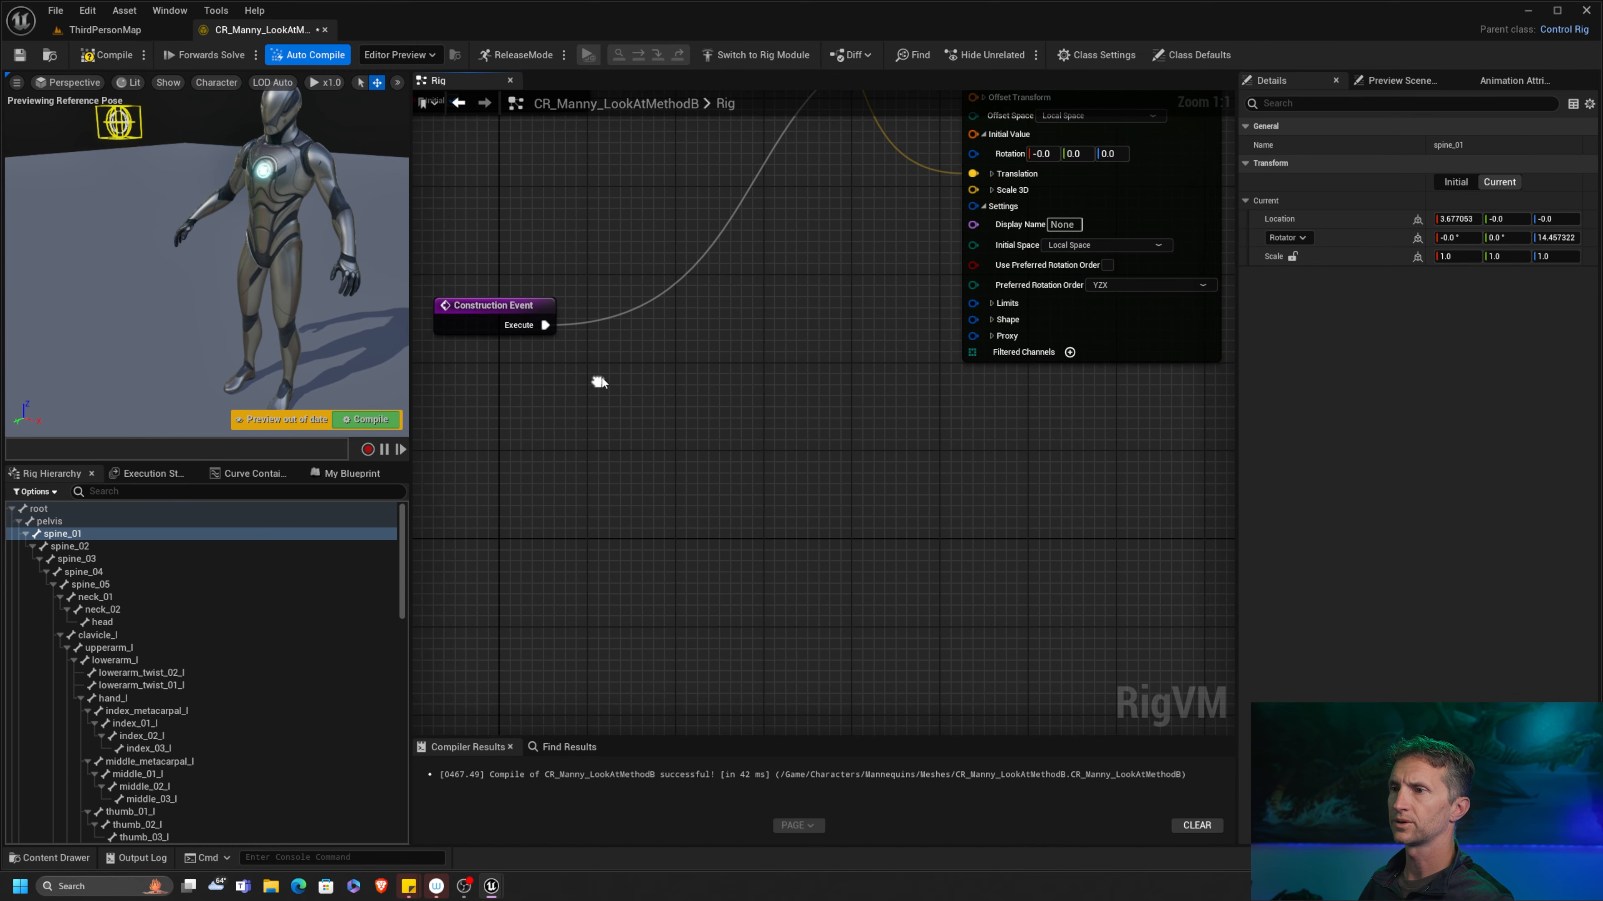
pyautogui.rightClick(600, 379)
pyautogui.click(597, 363)
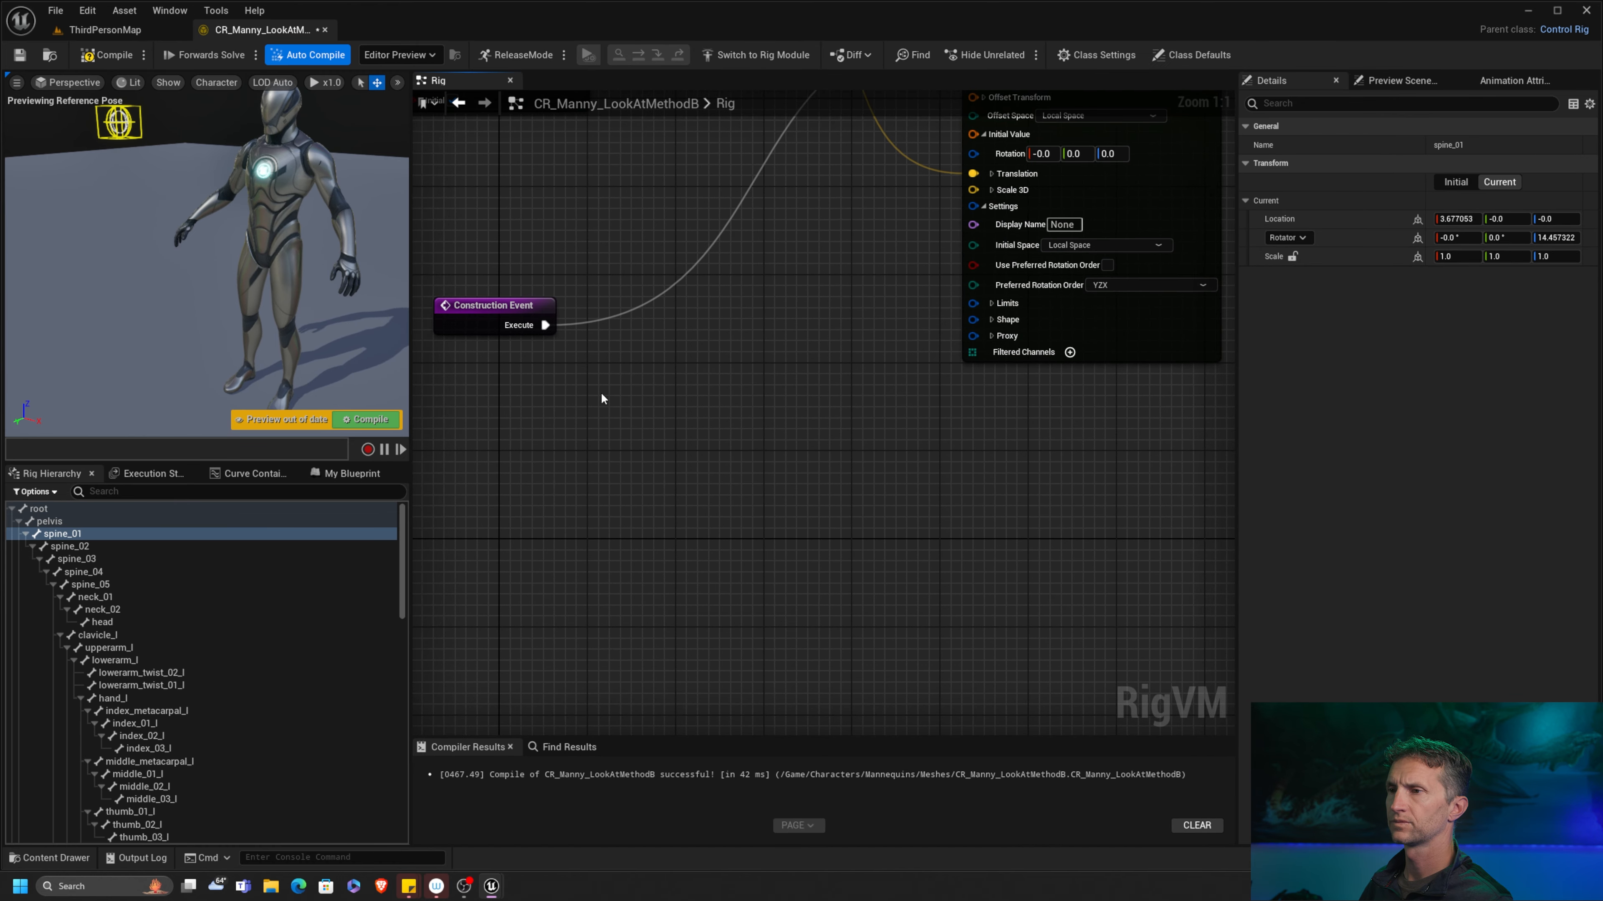
pyautogui.press('s')
pyautogui.click(600, 393)
pyautogui.moveTo(617, 404); pyautogui.dragTo(581, 375)
pyautogui.moveTo(737, 342); pyautogui.dragTo(740, 340, button='right')
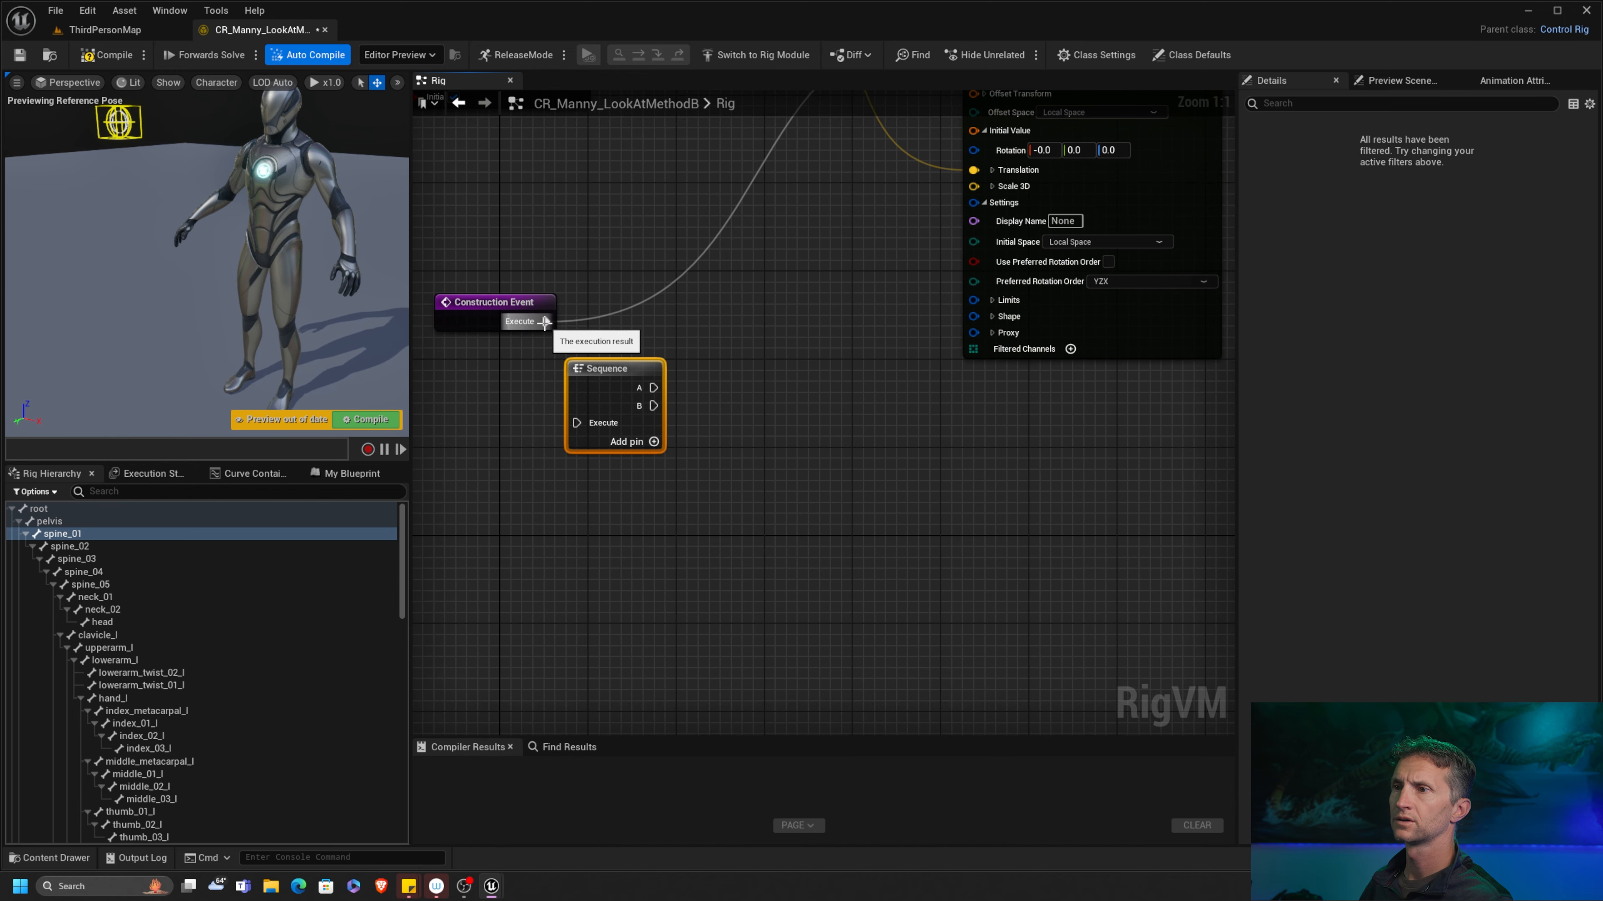
# Step: Route the Construction Event into the Sequence, feed the LookAtWS spawn chain from output A, and arrange both nodes side by side
pyautogui.keyDown('ctrl'); pyautogui.moveTo(545, 323); pyautogui.dragTo(576, 423); pyautogui.keyUp('ctrl')
pyautogui.moveTo(516, 317); pyautogui.dragTo(475, 426)
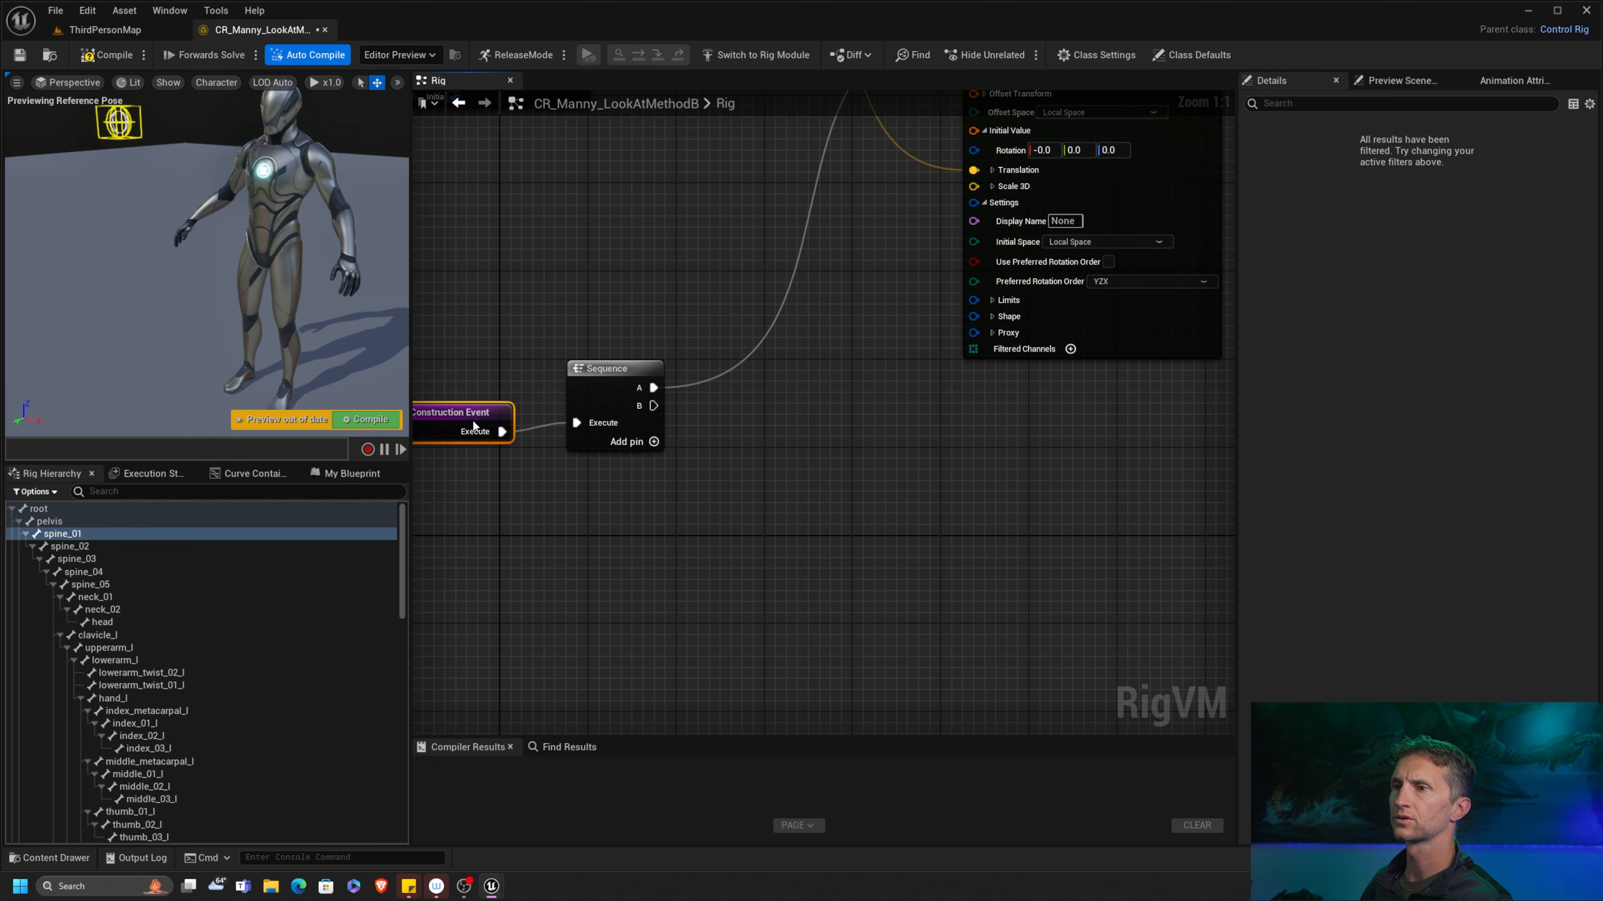
pyautogui.moveTo(758, 501); pyautogui.dragTo(886, 347, button='right')
pyautogui.scroll(-3, 886, 347)
pyautogui.moveTo(614, 355); pyautogui.dragTo(642, 376)
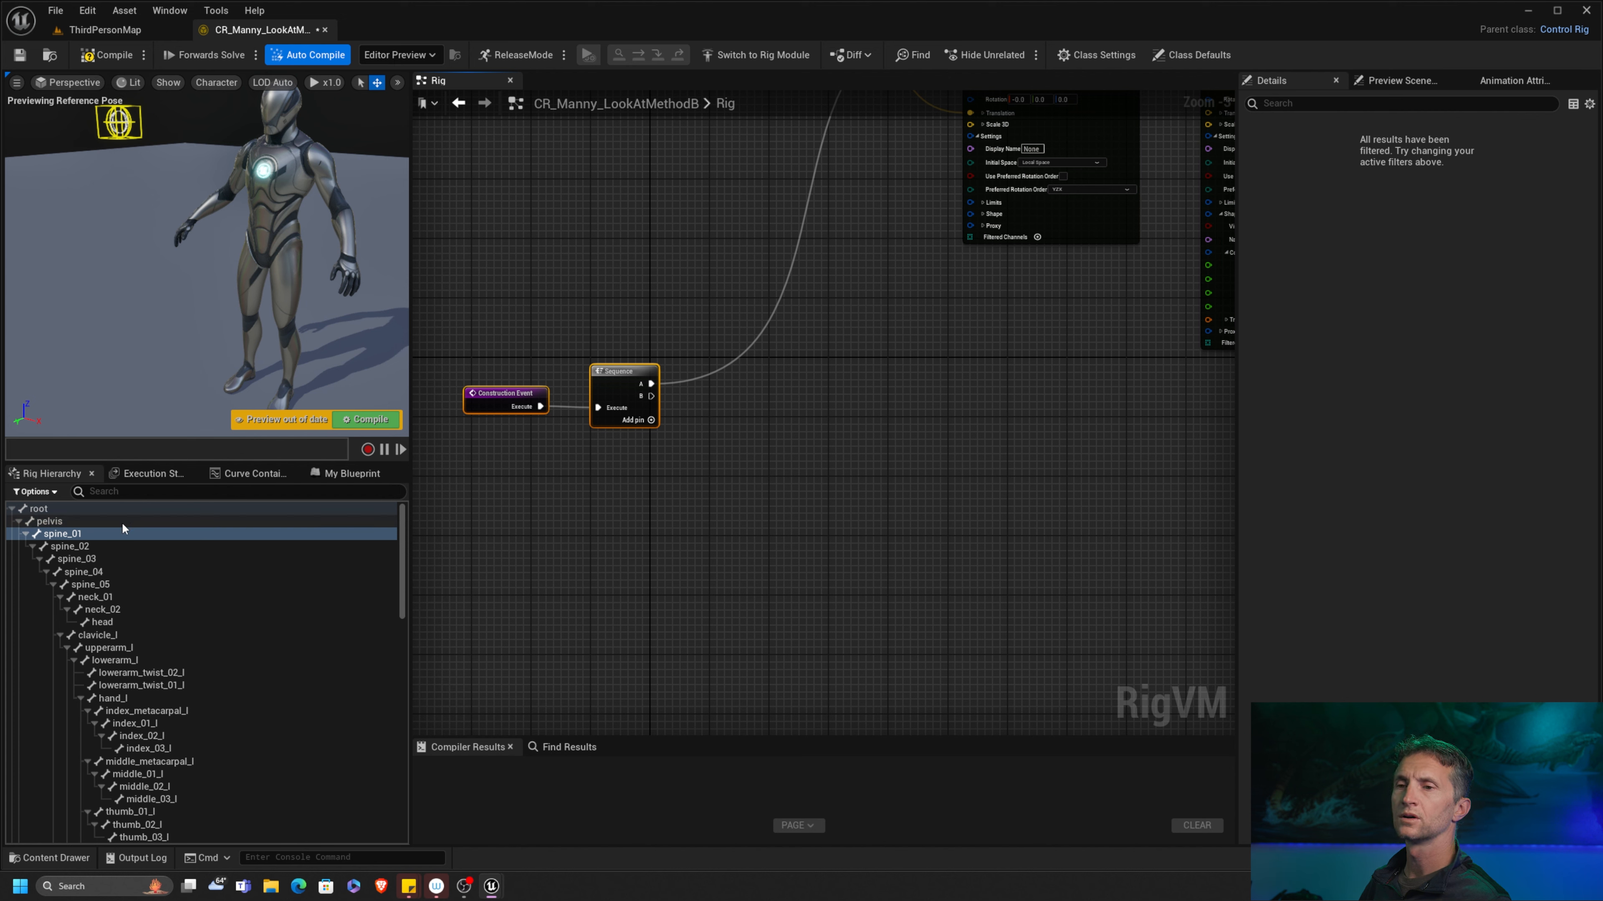
# Step: Check the spawned controls at the end of the Rig Hierarchy
pyautogui.moveTo(397, 570); pyautogui.dragTo(406, 756)
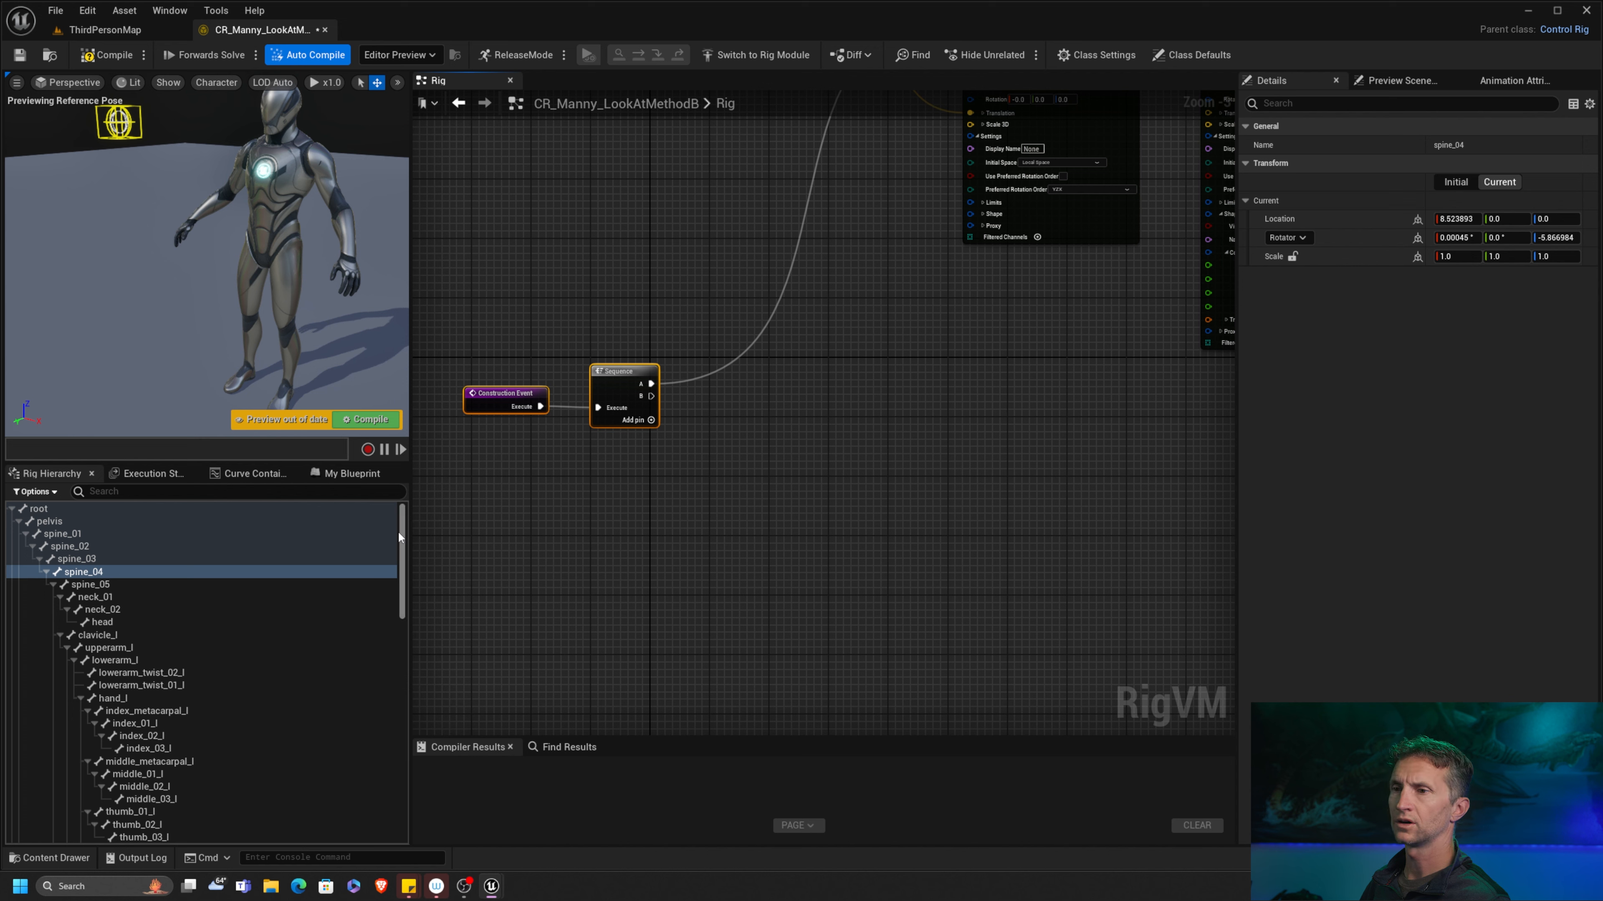
pyautogui.moveTo(406, 539); pyautogui.dragTo(391, 811)
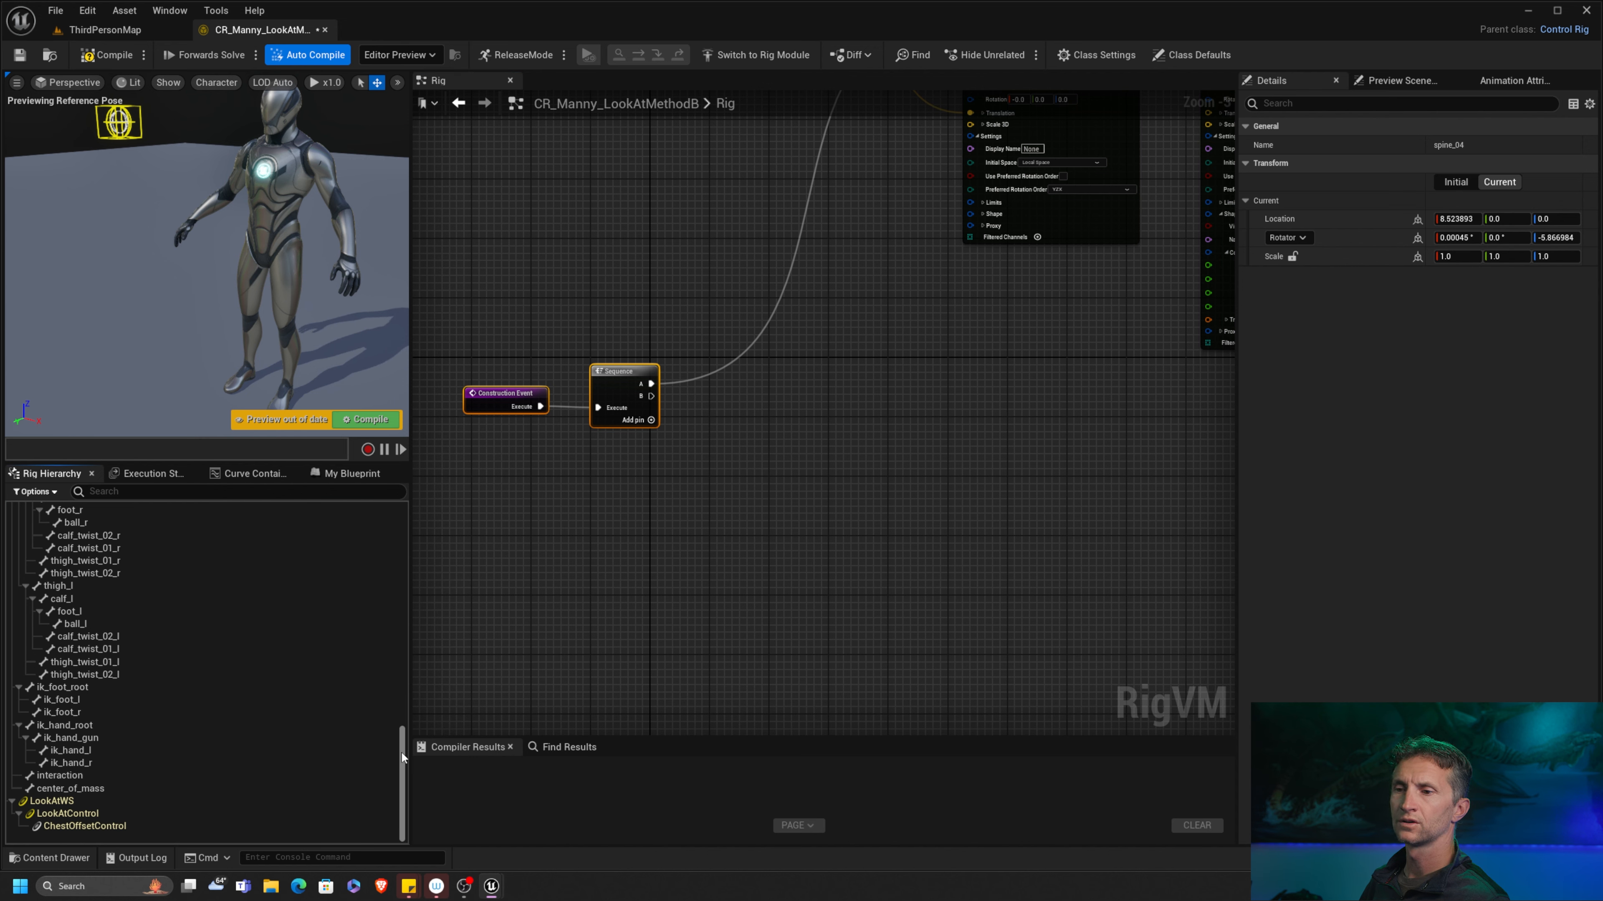
pyautogui.moveTo(401, 752); pyautogui.dragTo(473, 495)
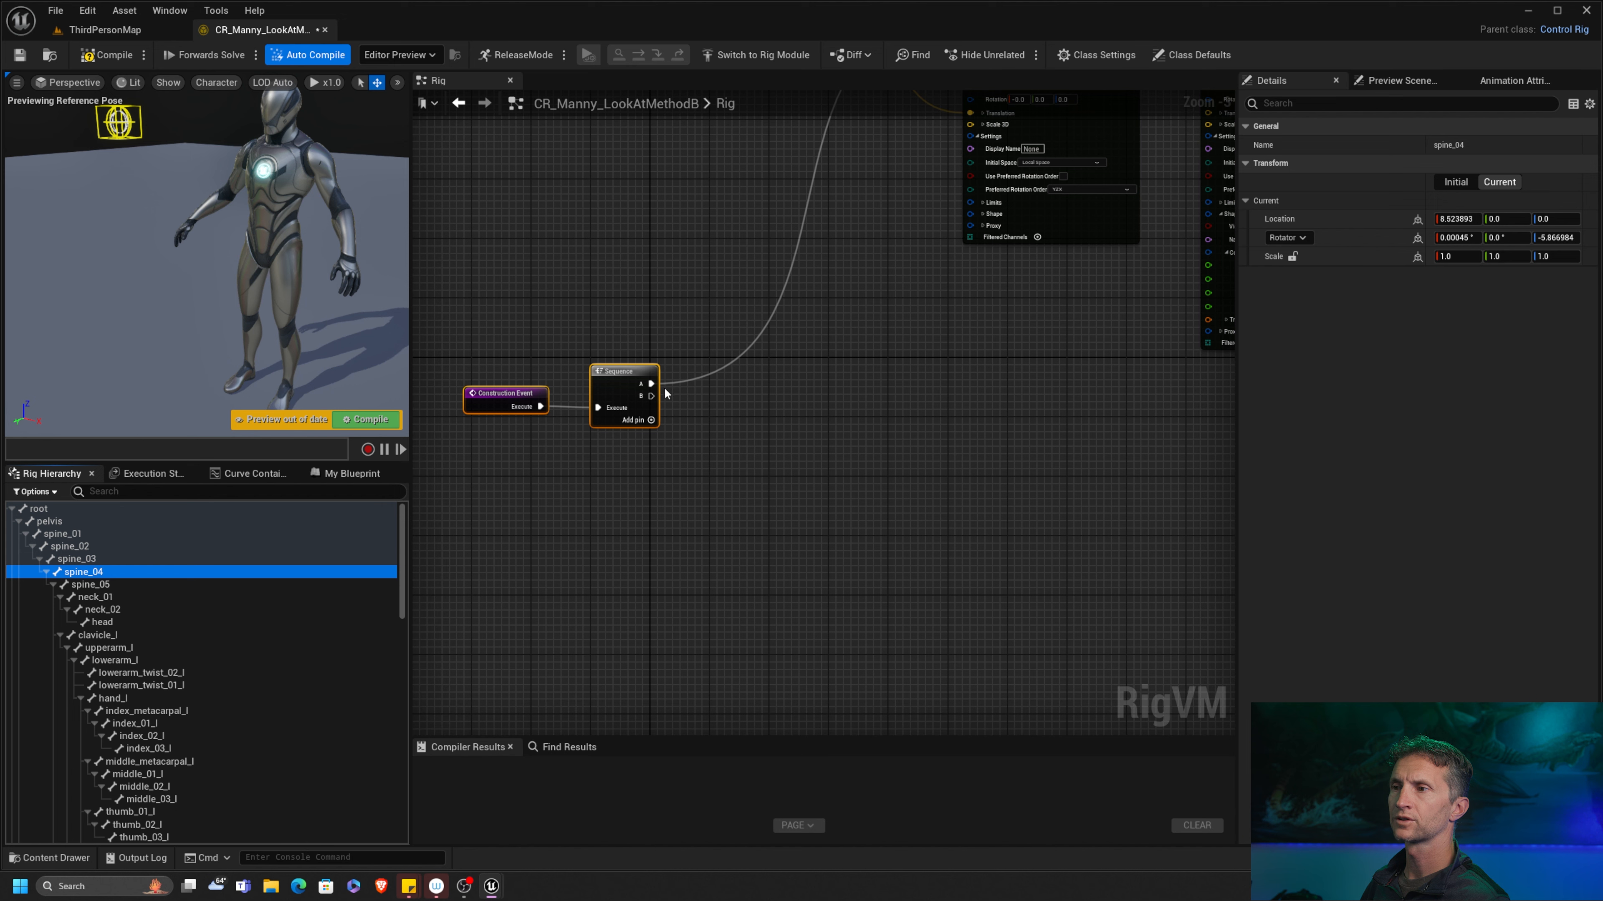
# Step: Add a SpawnControl node executed from the Sequence's output B
pyautogui.moveTo(651, 384); pyautogui.dragTo(748, 385)
pyautogui.click(719, 408)
pyautogui.moveTo(652, 396); pyautogui.dragTo(768, 401)
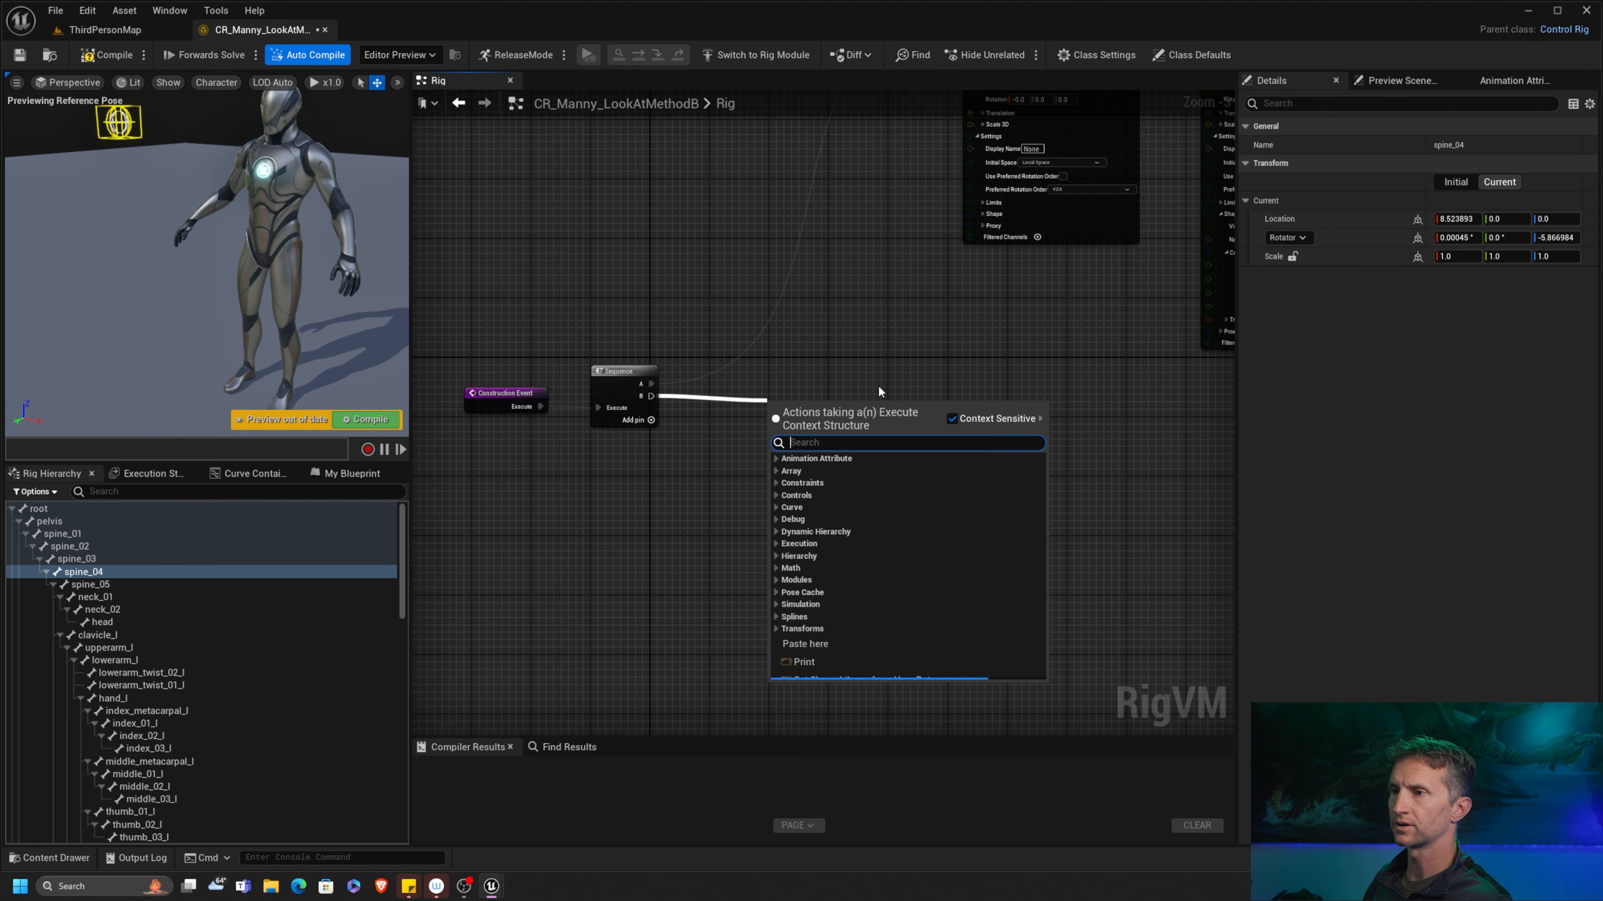
pyautogui.write('spaw')
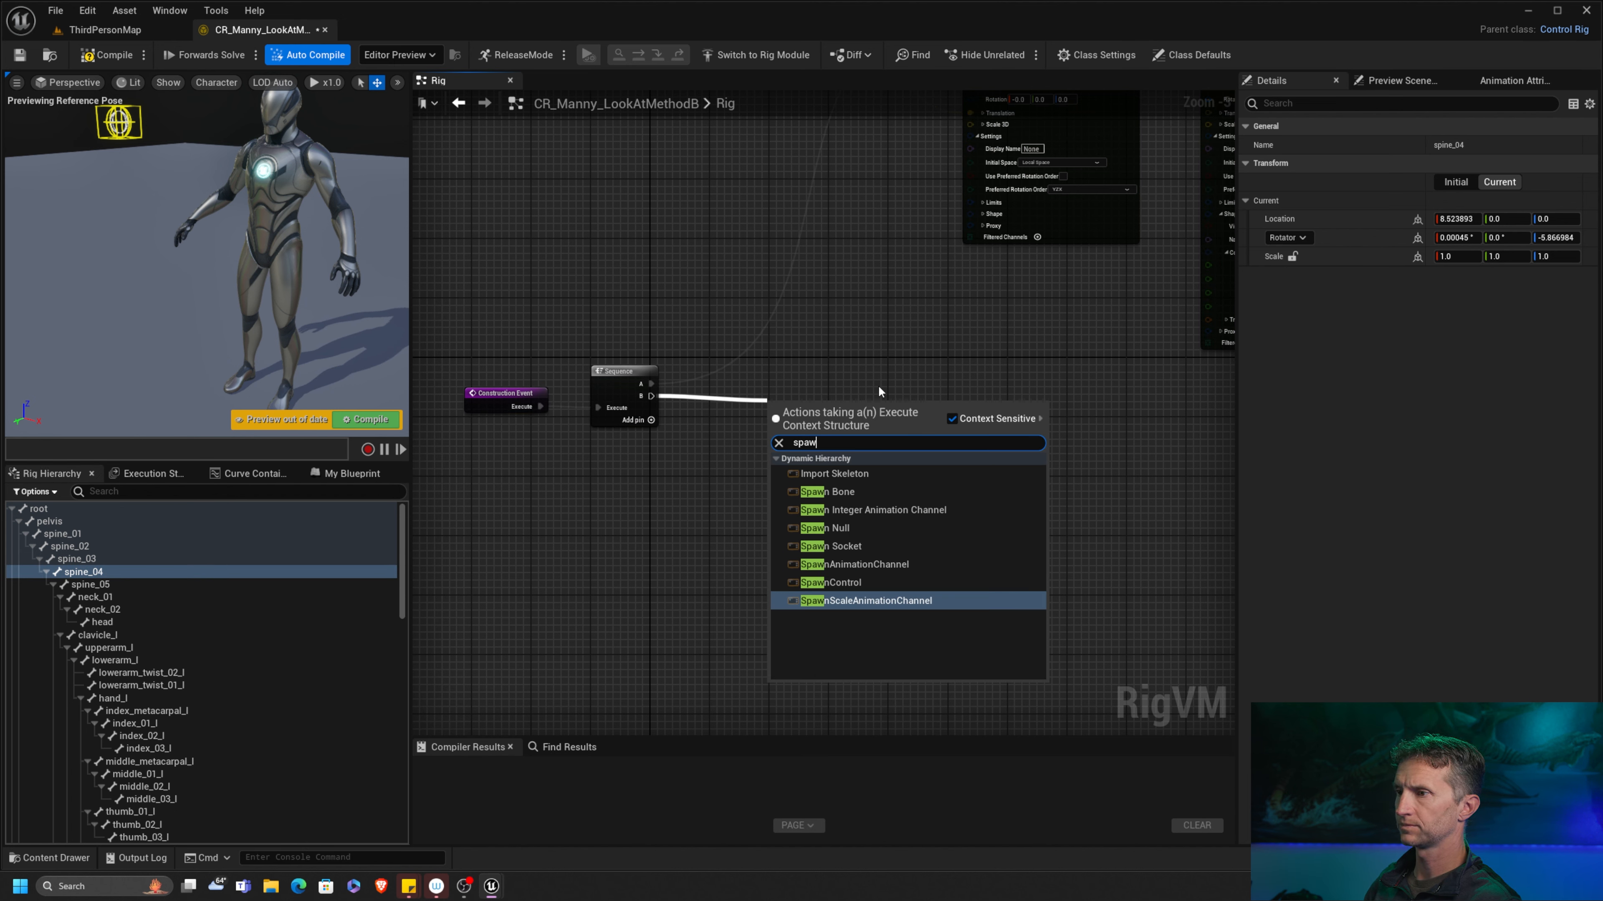
pyautogui.click(877, 582)
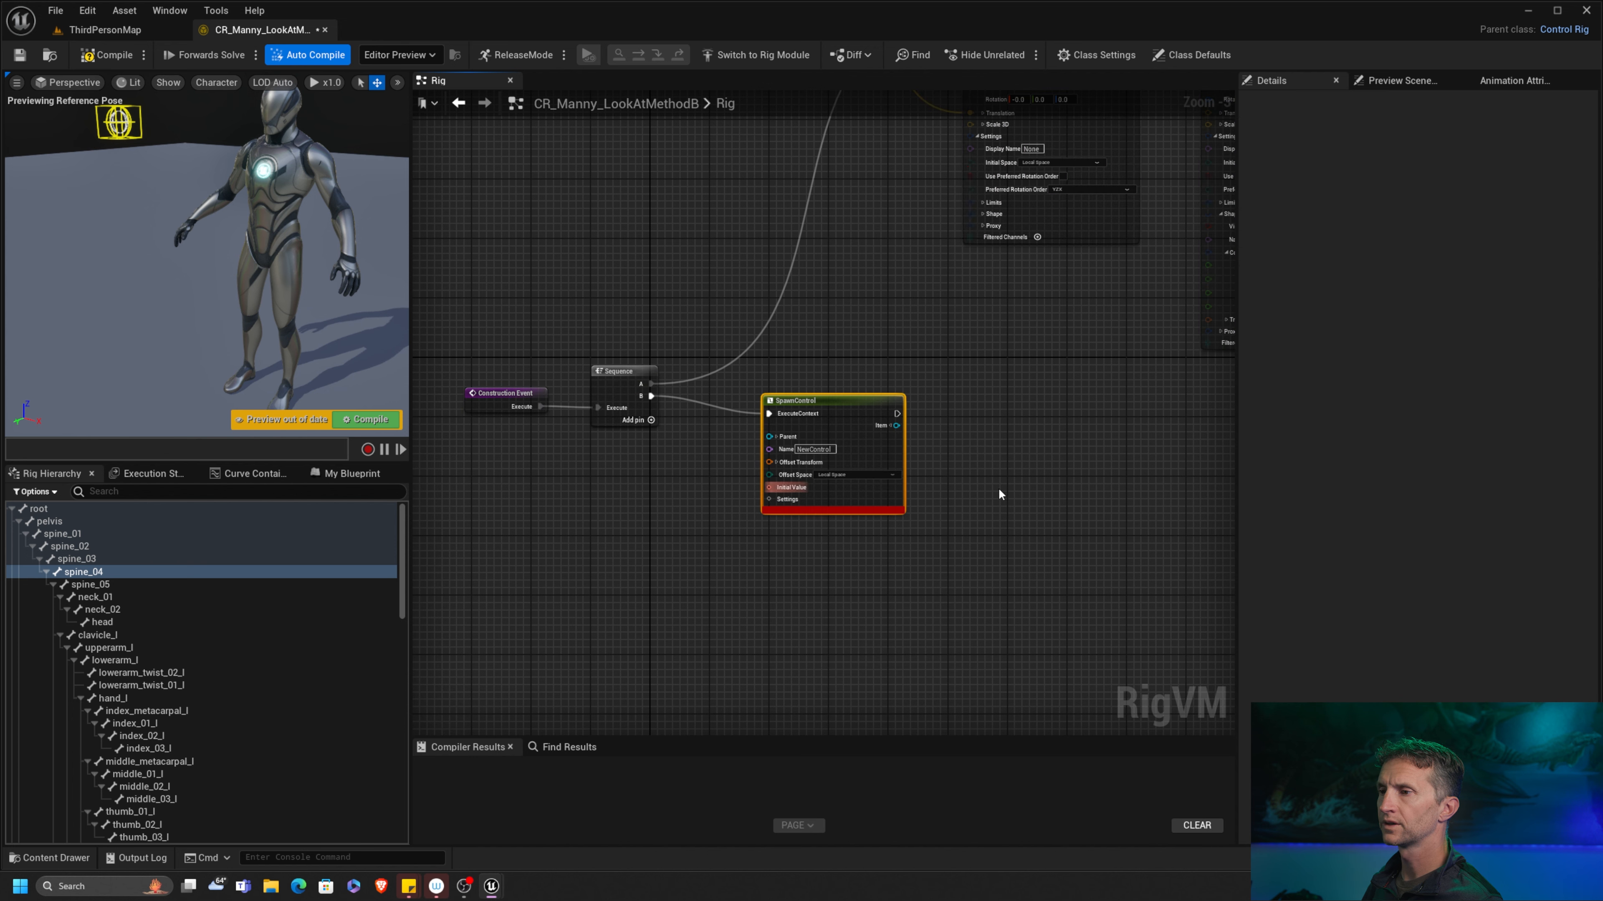
# Step: Name the new SpawnControl node's control Root_ctrl
pyautogui.click(814, 448)
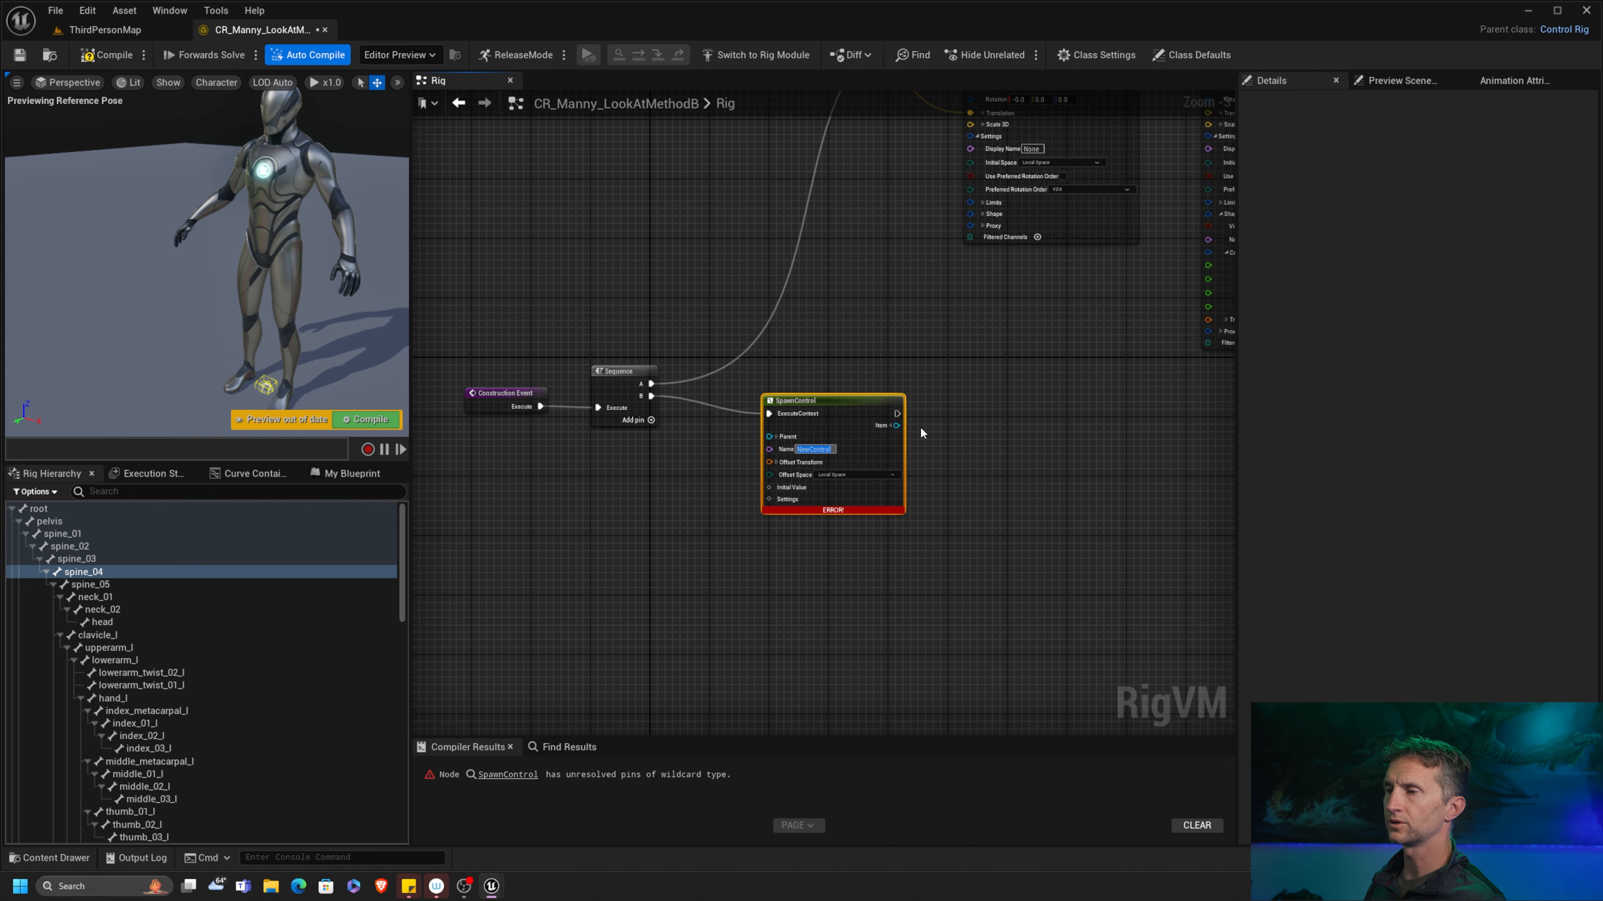
pyautogui.write('Root')
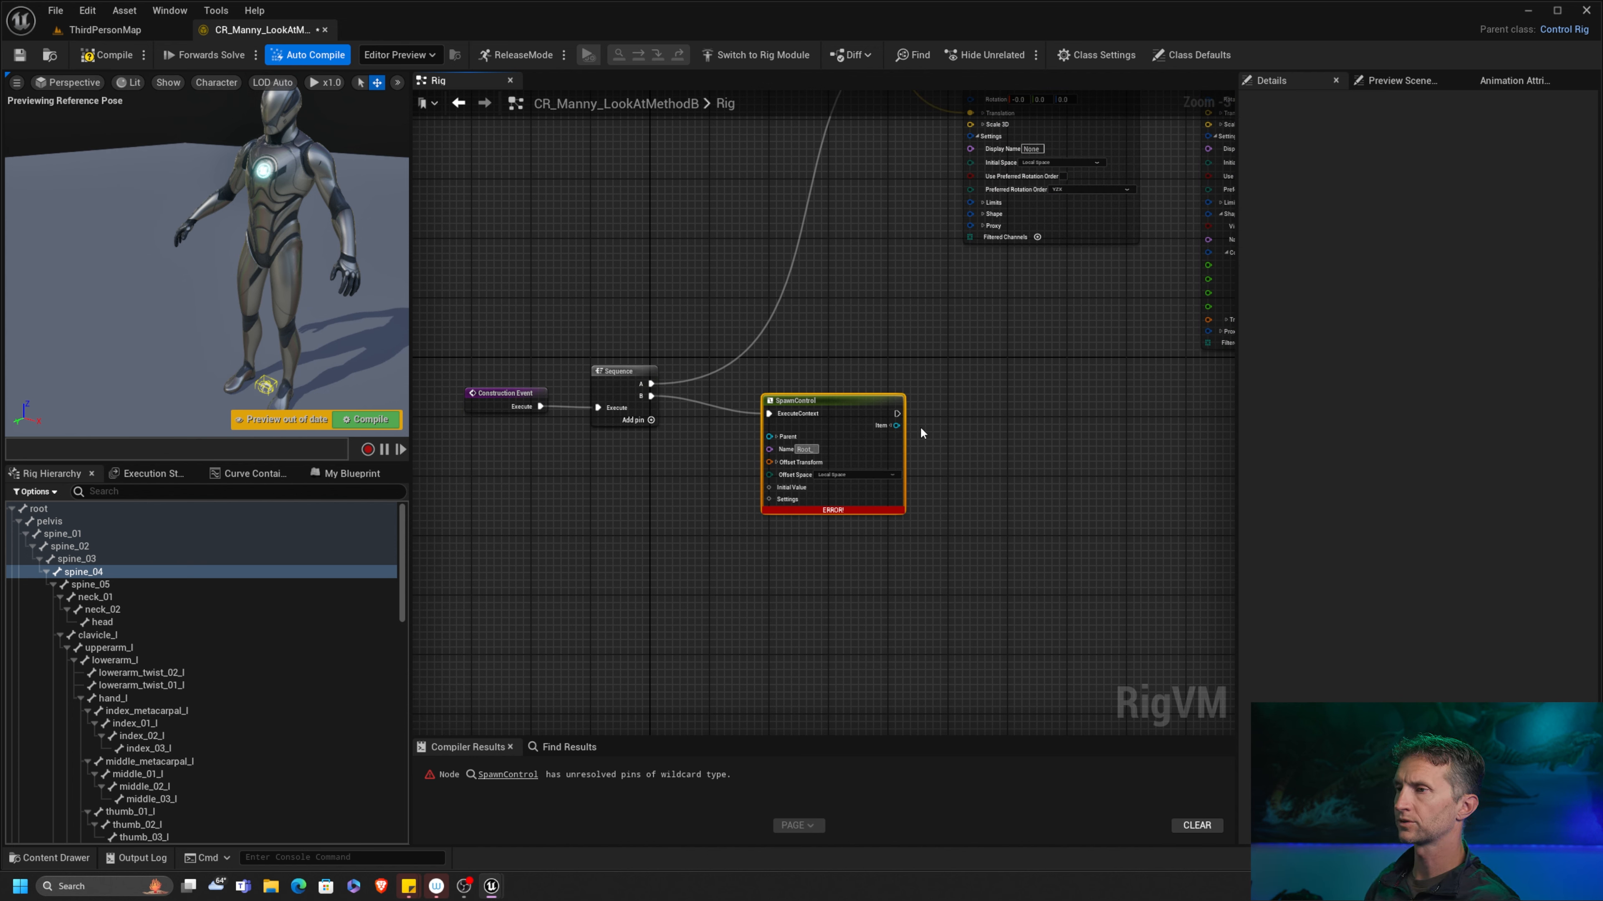
pyautogui.write('_ctrl')
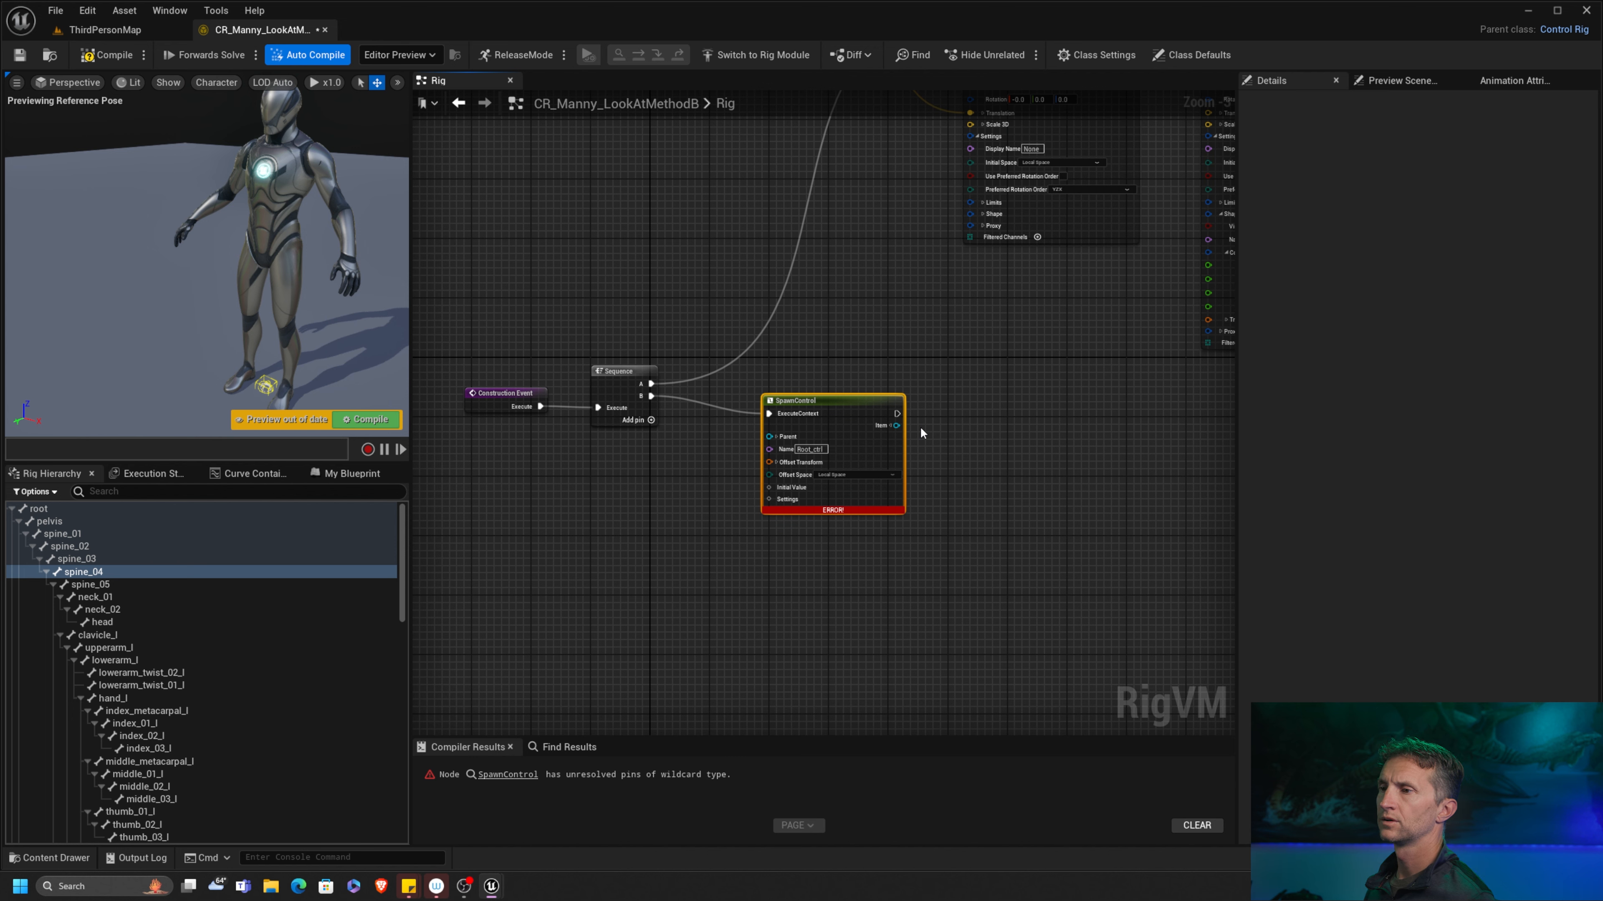
pyautogui.click(861, 438)
# Step: Add a Make Transform node and connect its Result to Root_ctrl's Initial Value so the spawn node resolves to a transform control
pyautogui.moveTo(884, 417); pyautogui.dragTo(881, 294, button='right')
pyautogui.scroll(3, 881, 295)
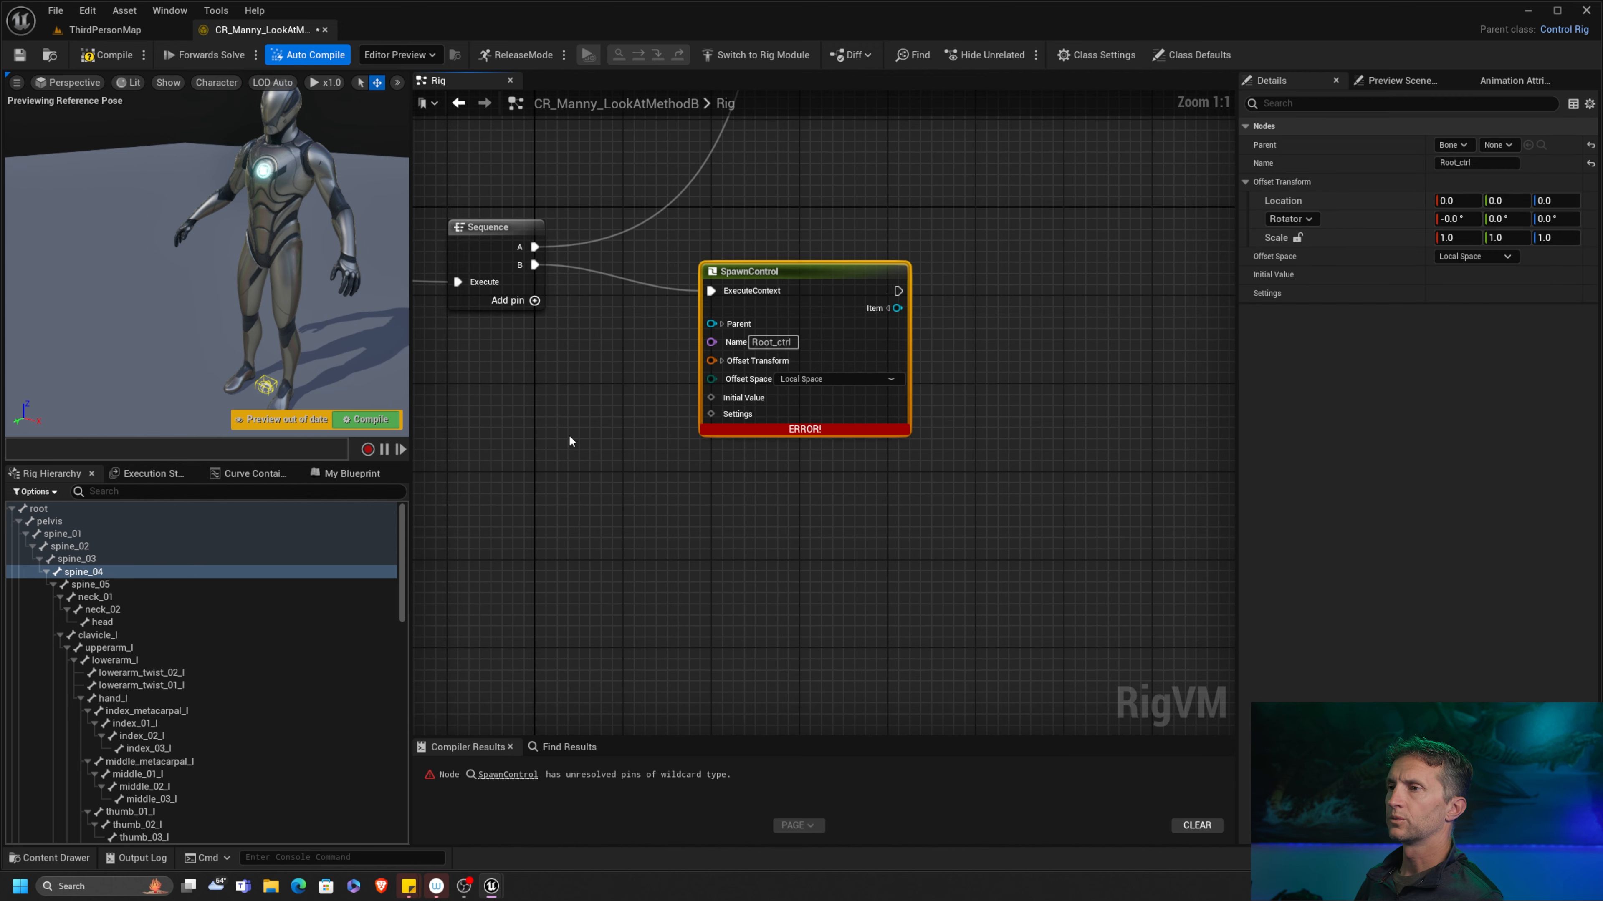
pyautogui.moveTo(569, 434); pyautogui.dragTo(600, 406, button='right')
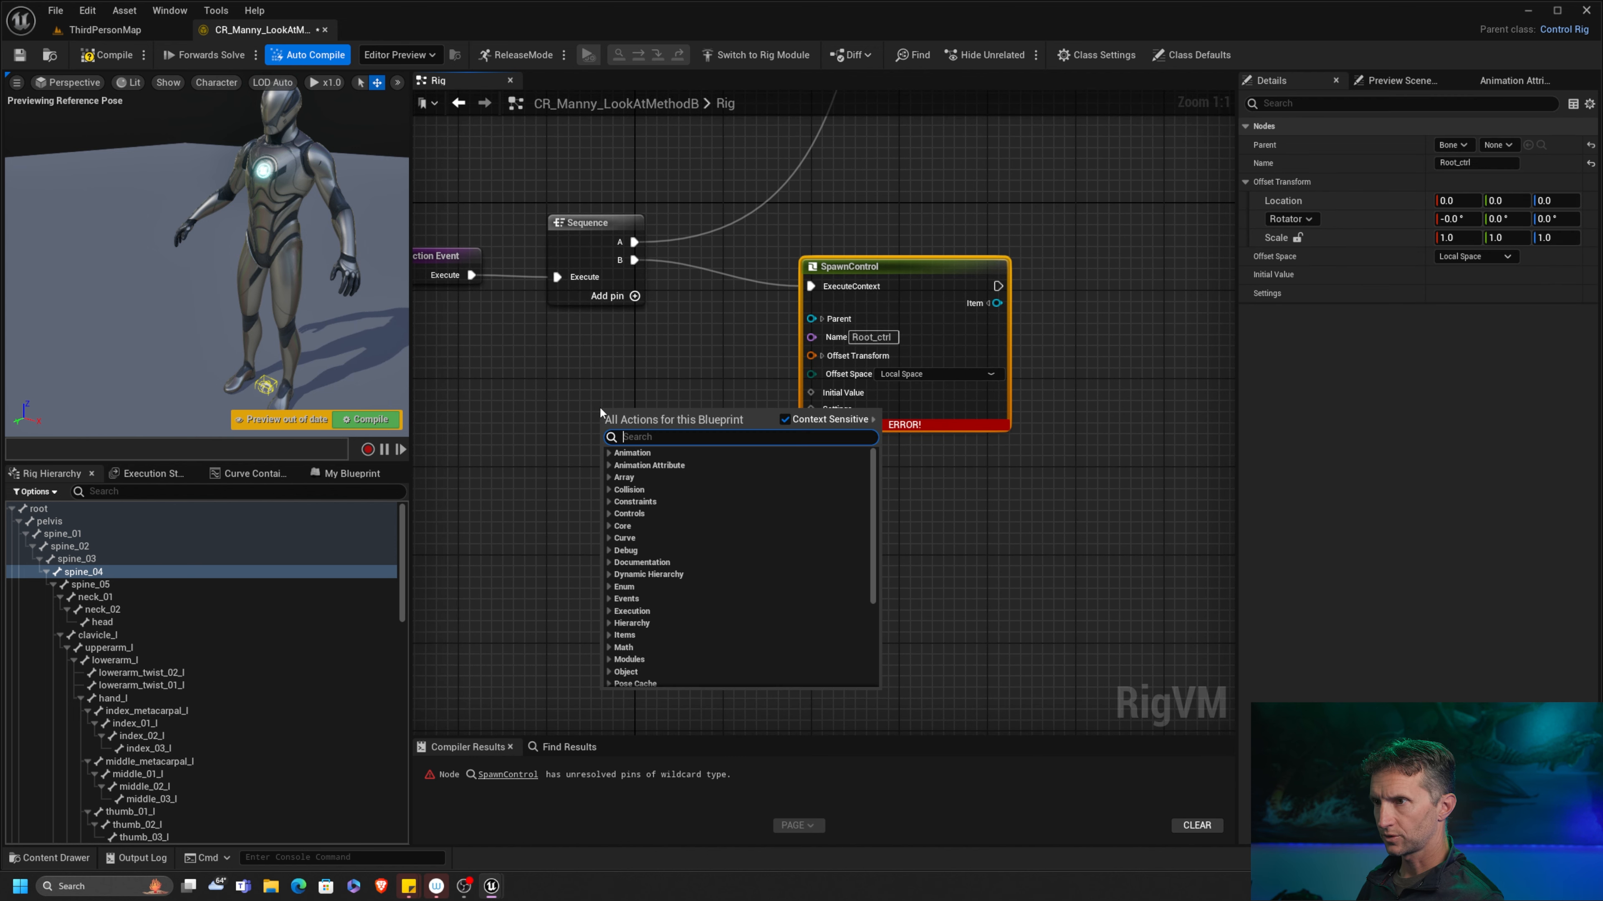
pyautogui.write('make')
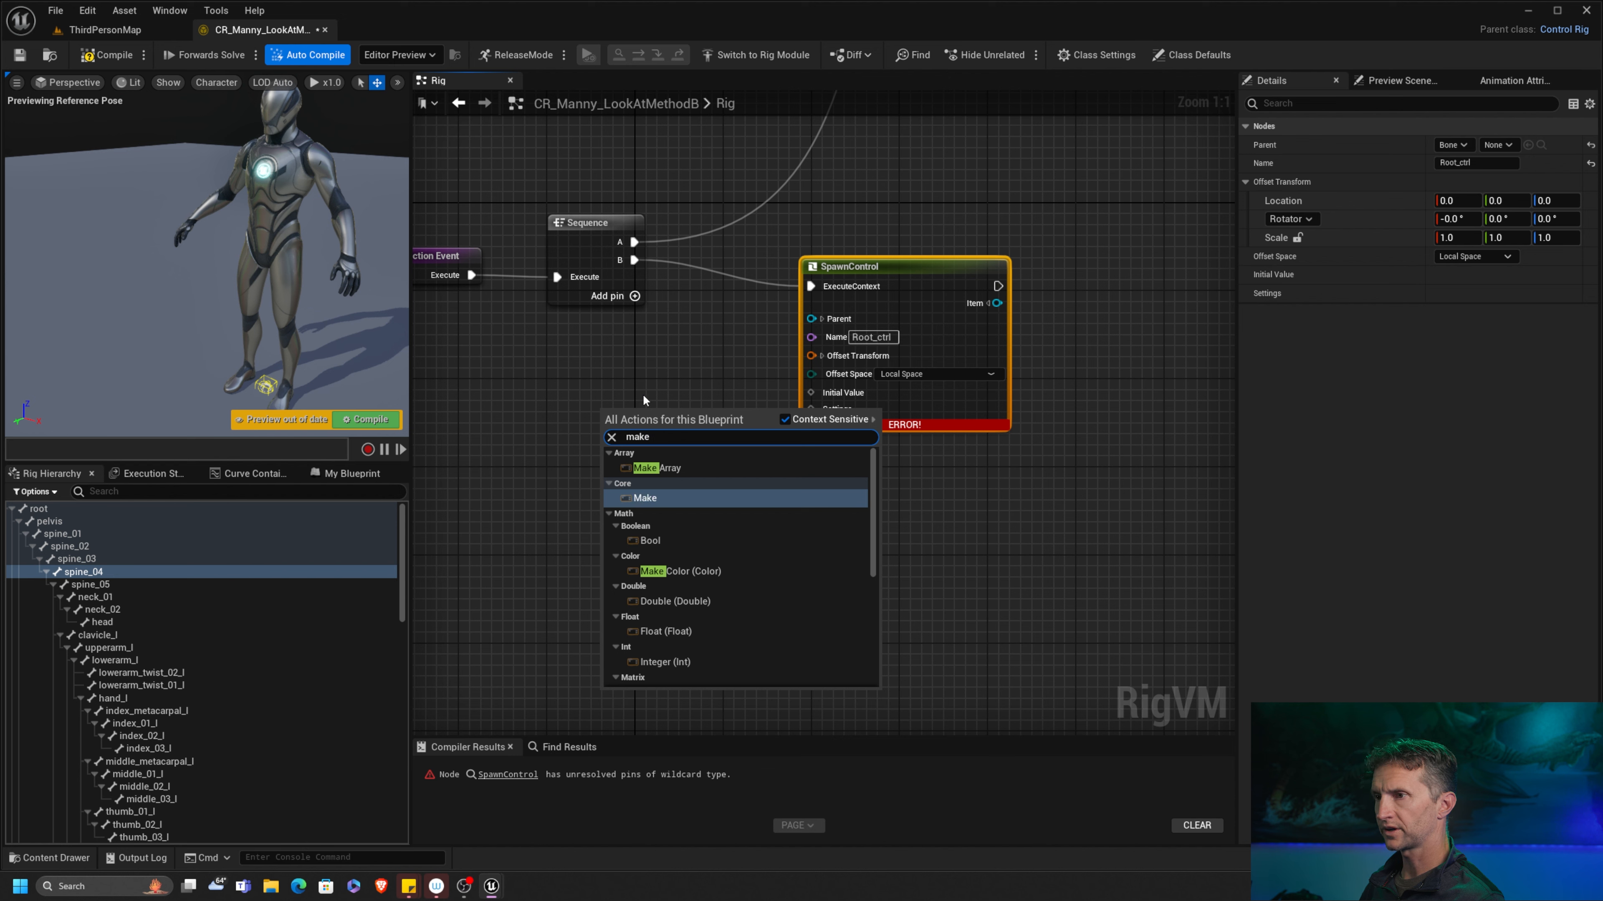
pyautogui.write(' tra')
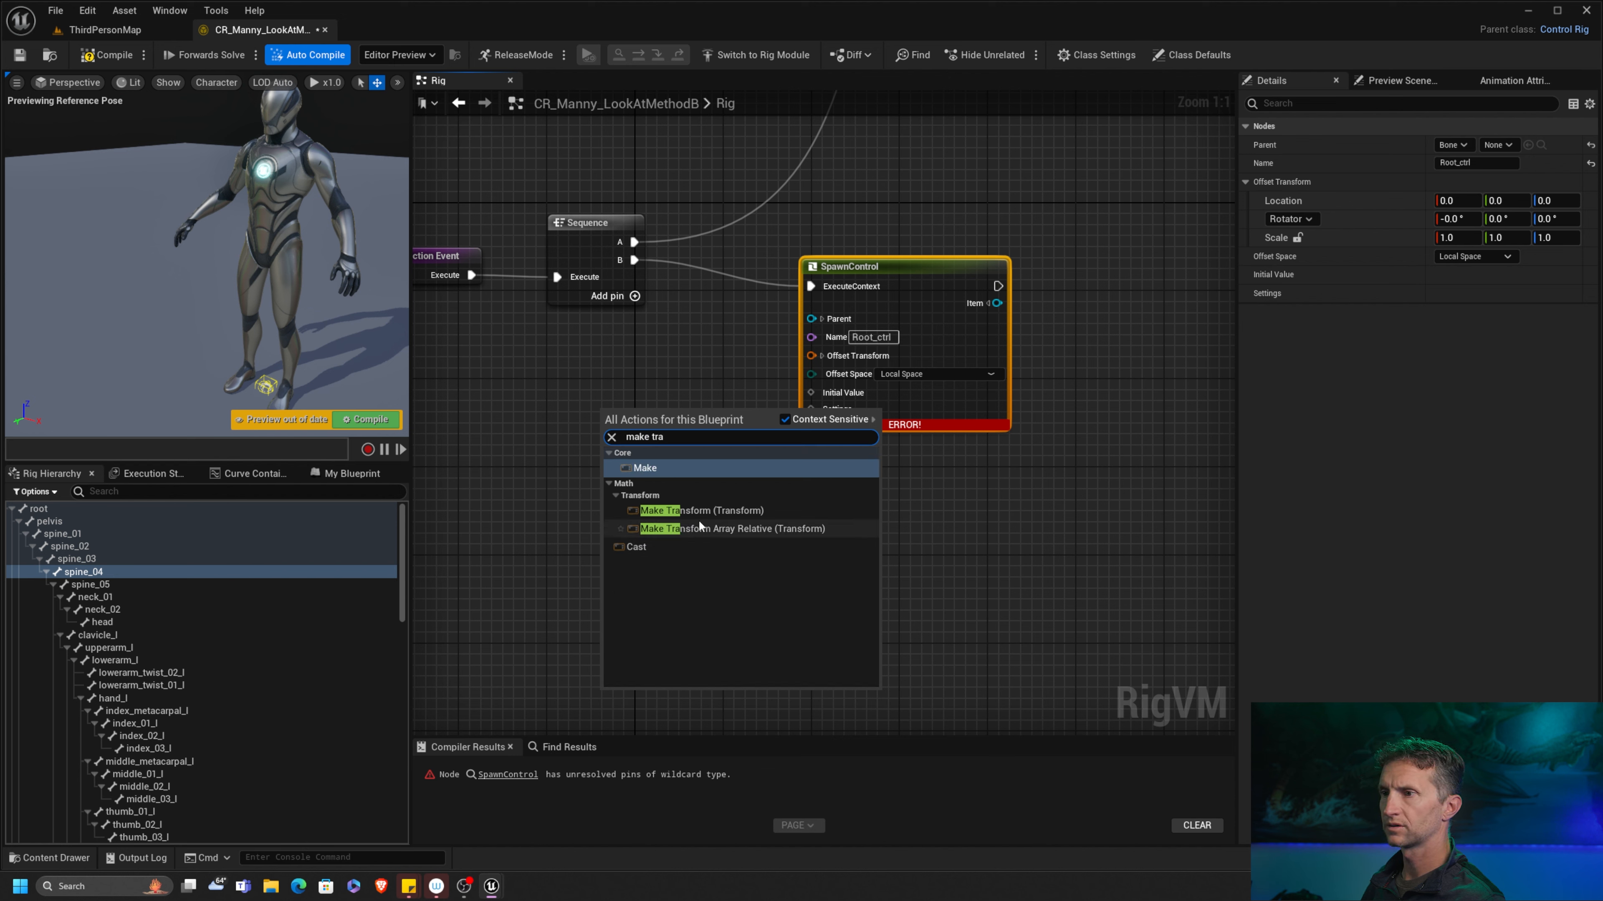
pyautogui.click(699, 510)
pyautogui.moveTo(743, 428); pyautogui.dragTo(811, 393)
pyautogui.moveTo(698, 405); pyautogui.dragTo(686, 361)
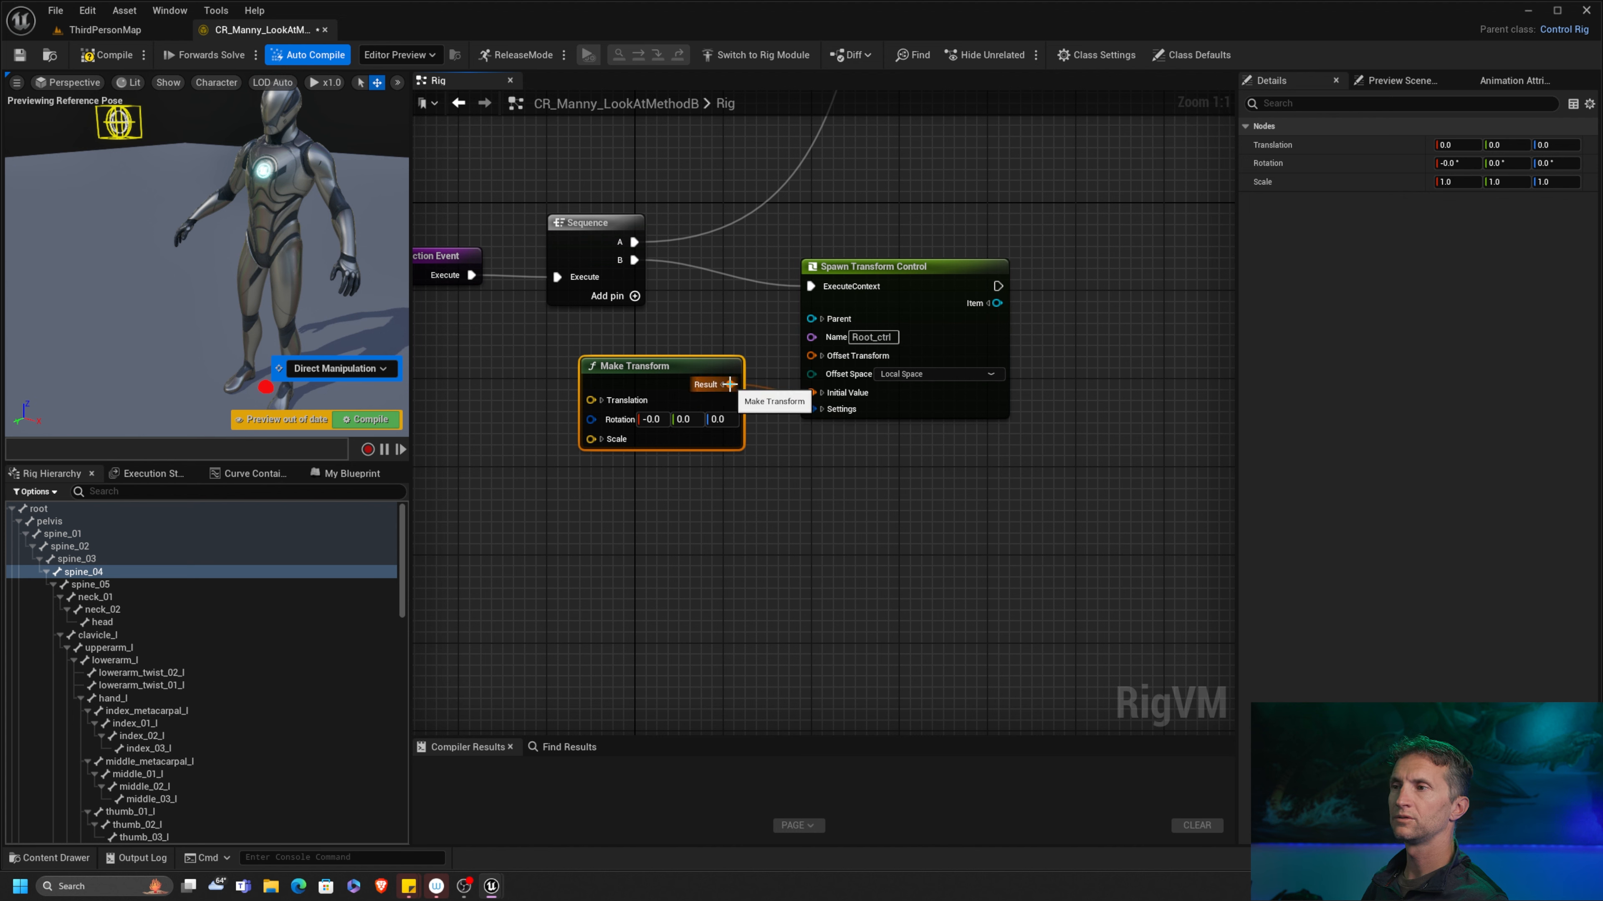
# Step: Compile the rig and delete the Make Transform node
pyautogui.click(106, 55)
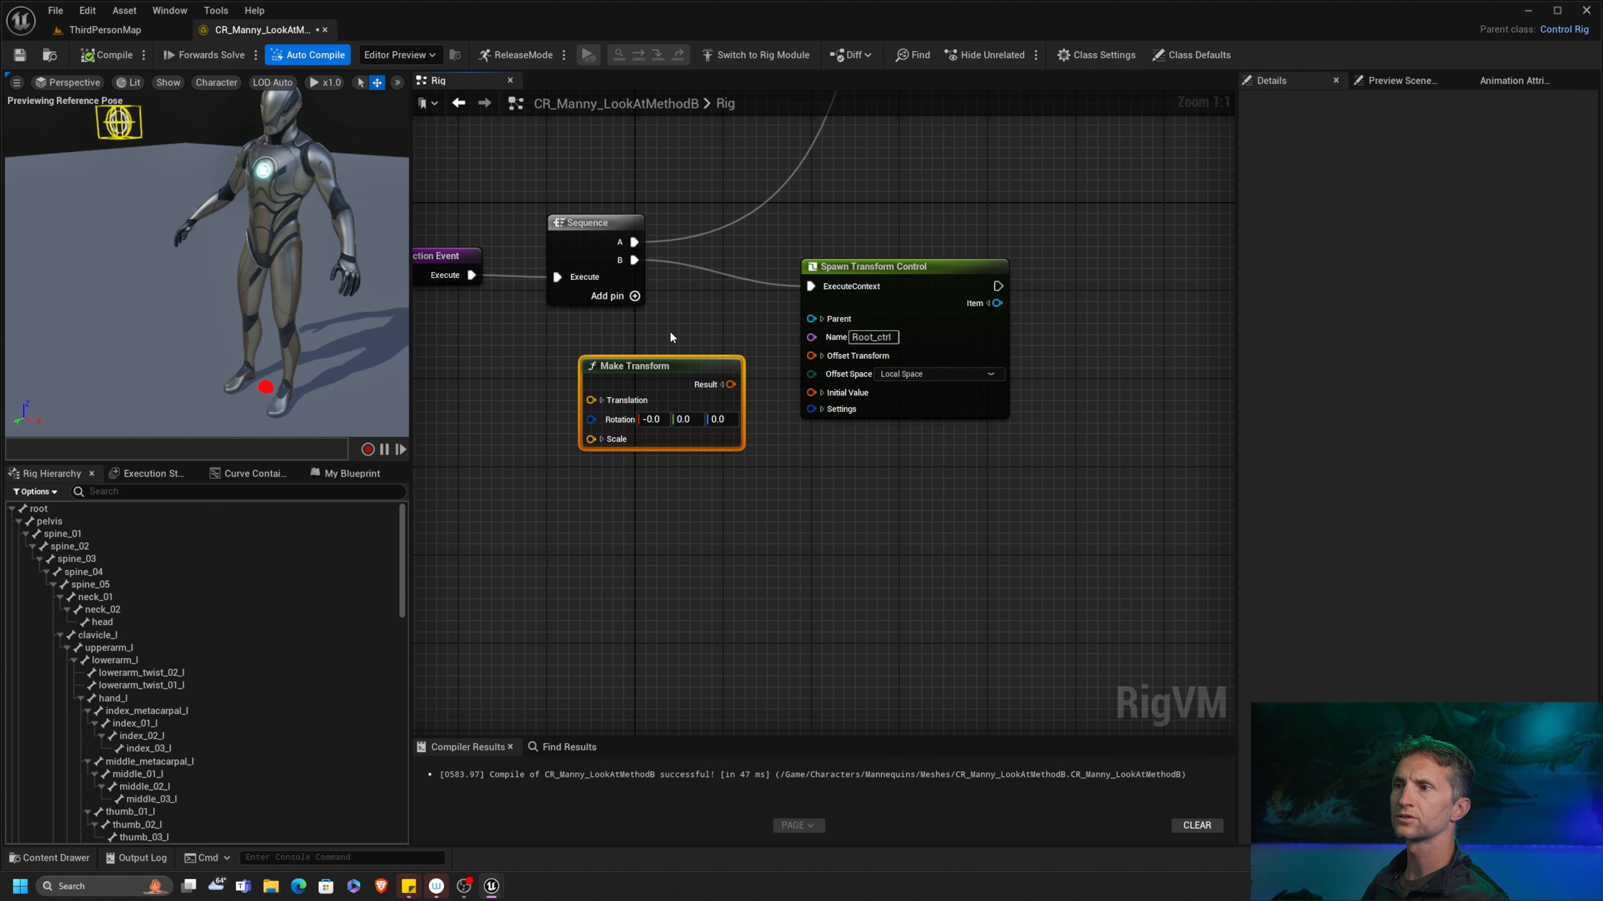
pyautogui.press('Delete')
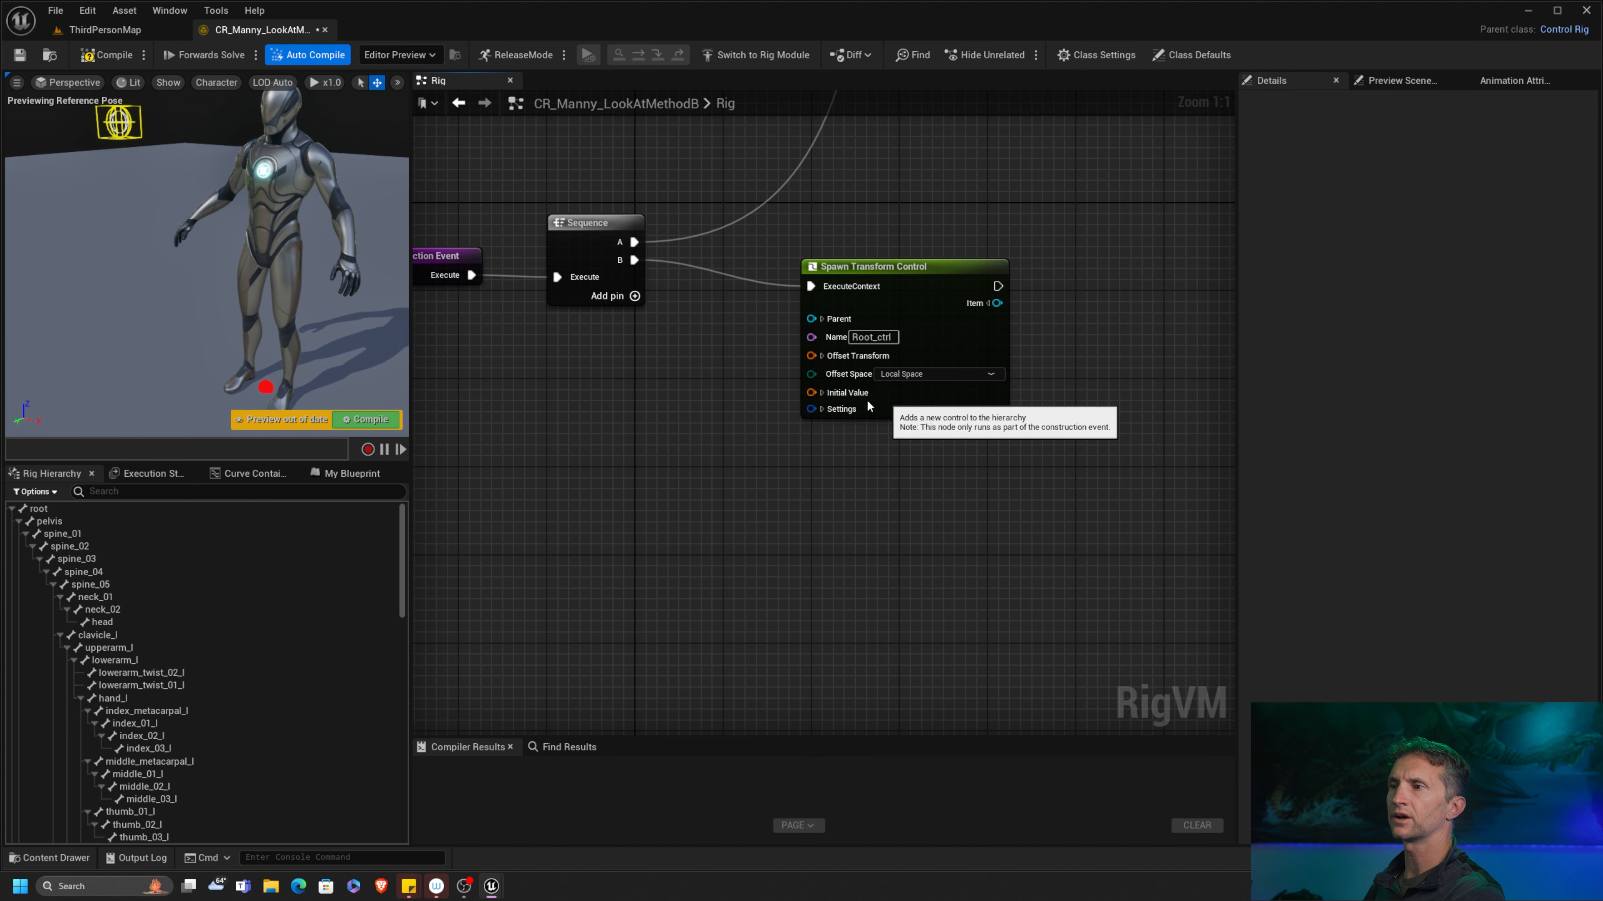
# Step: Move the Root_ctrl spawn node closer to the Sequence node
pyautogui.click(822, 393)
pyautogui.click(822, 392)
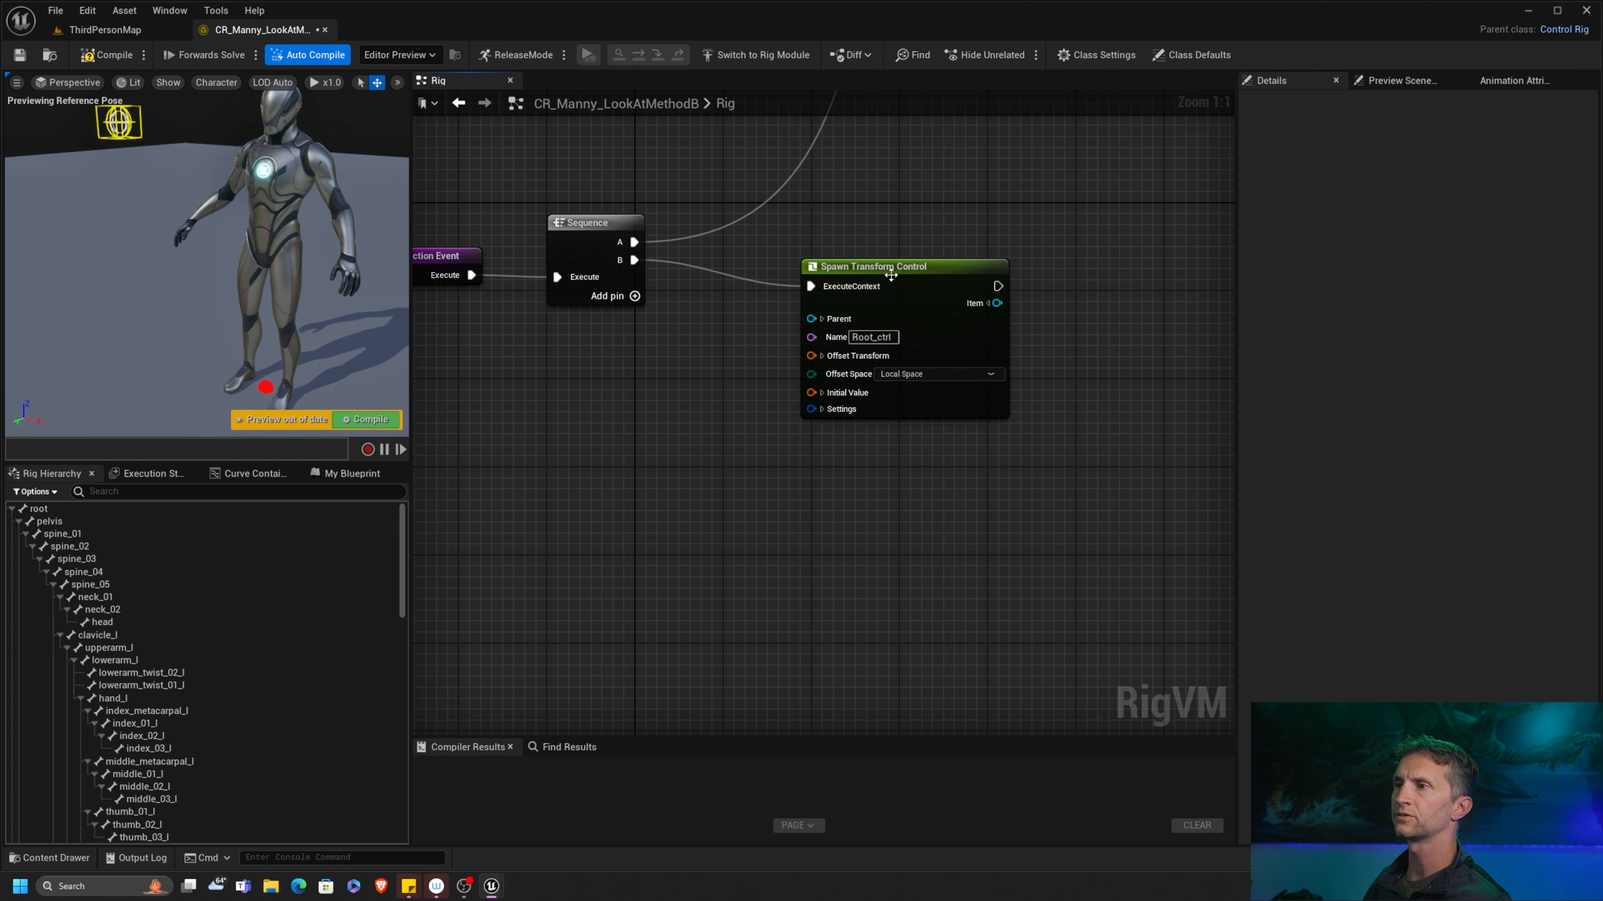
pyautogui.moveTo(888, 266); pyautogui.dragTo(820, 255)
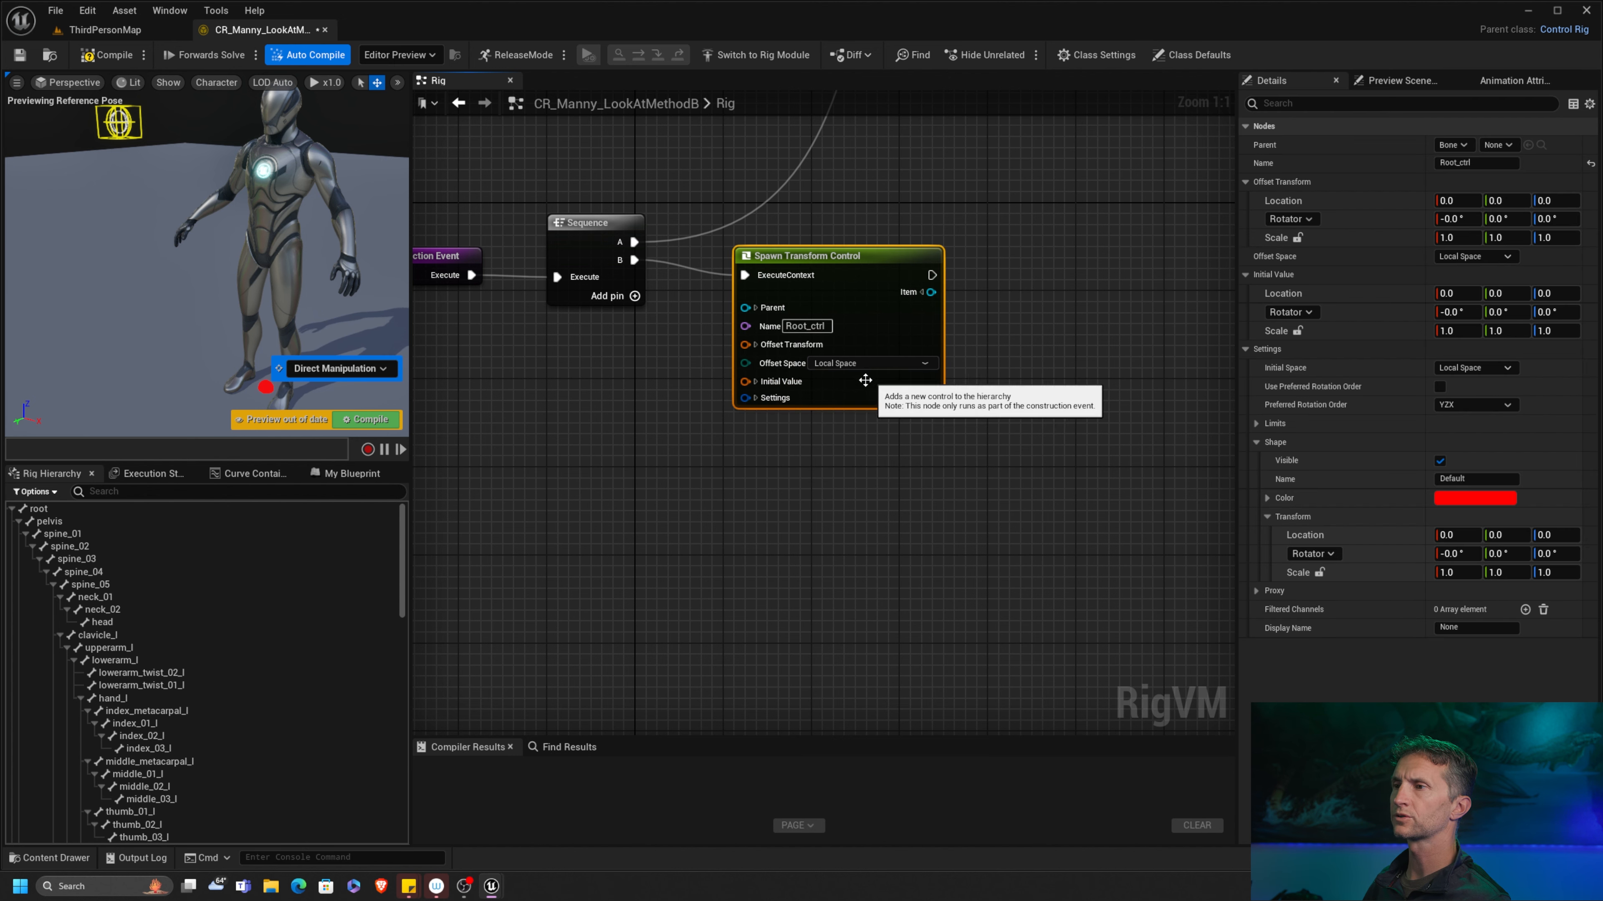
# Step: Set the Root_ctrl spawn node's shape to Hexagon_Thin in its settings
pyautogui.click(755, 398)
pyautogui.moveTo(758, 531); pyautogui.dragTo(678, 367, button='right')
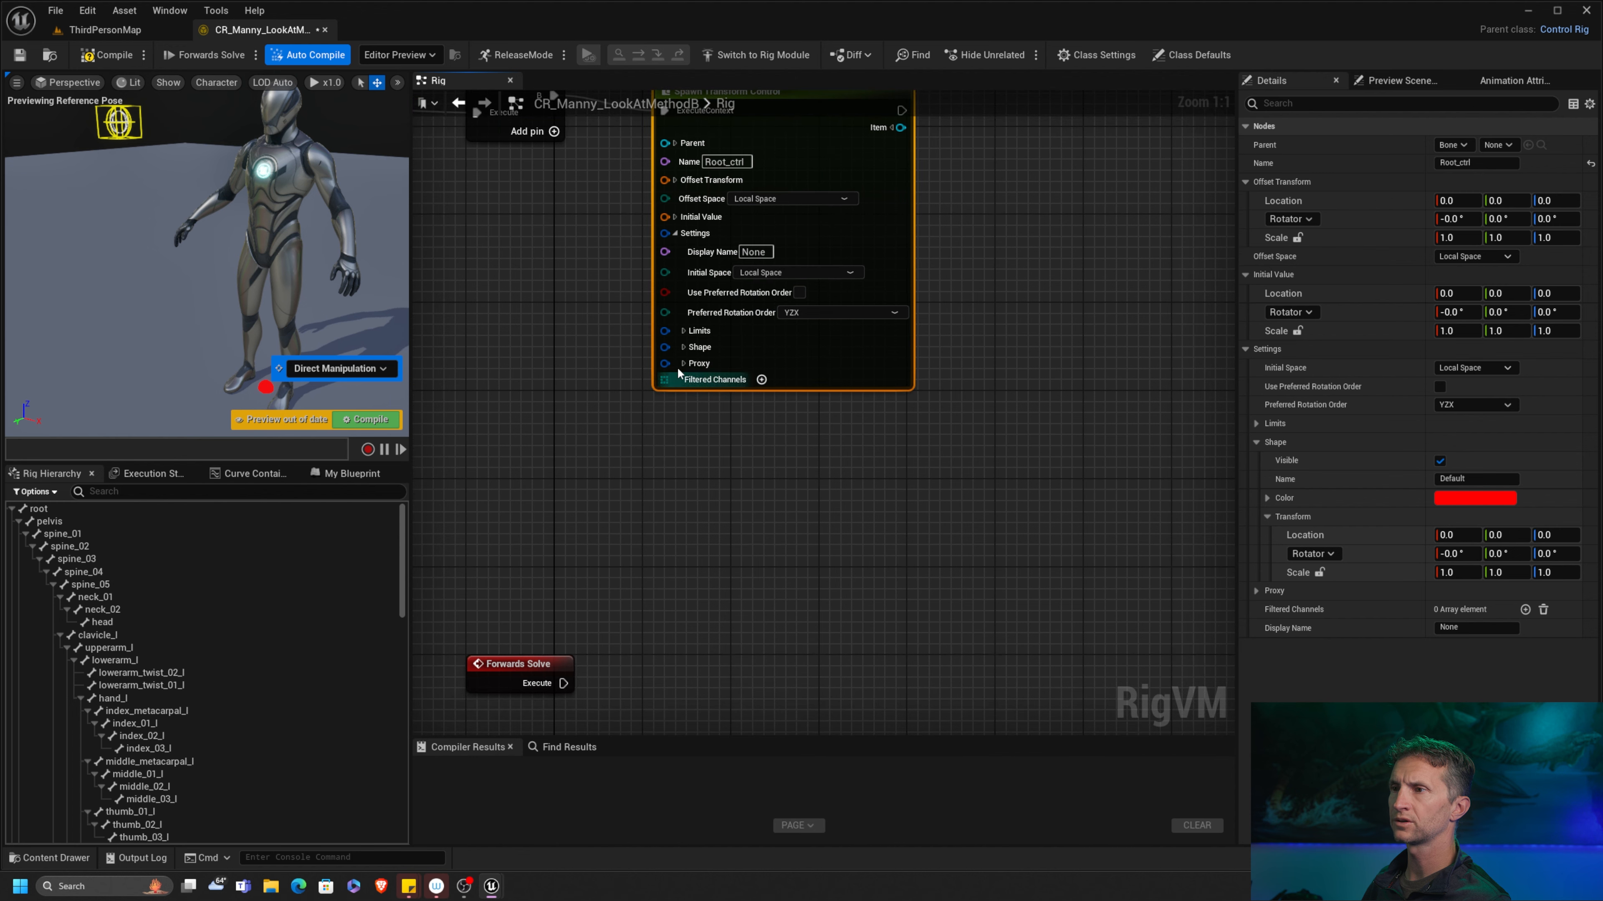
pyautogui.click(683, 348)
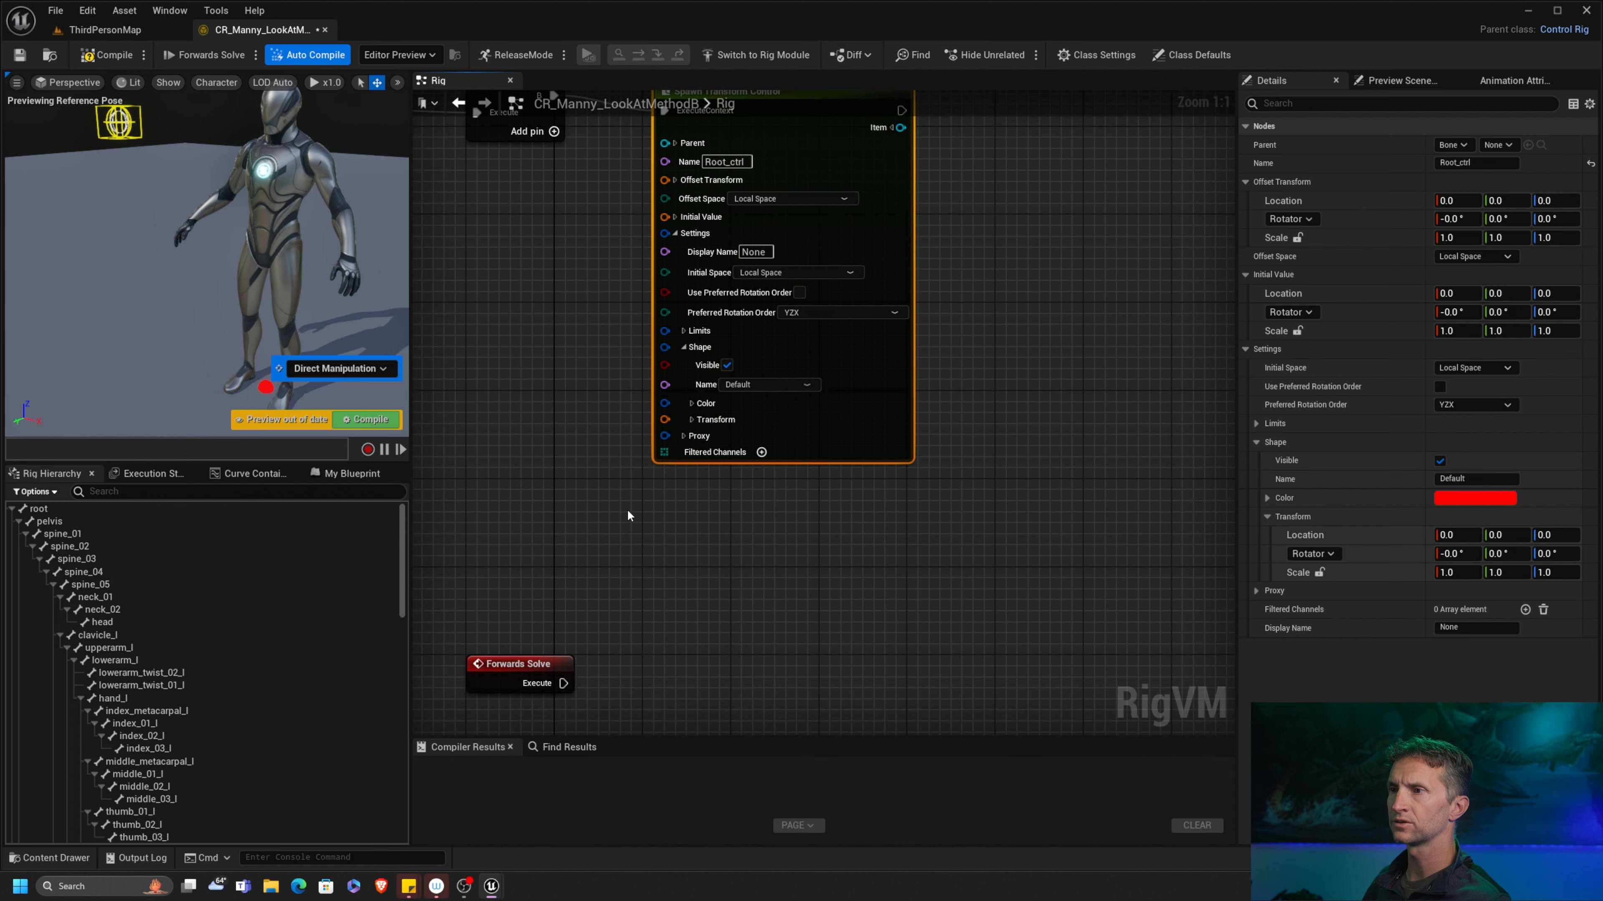
pyautogui.click(692, 403)
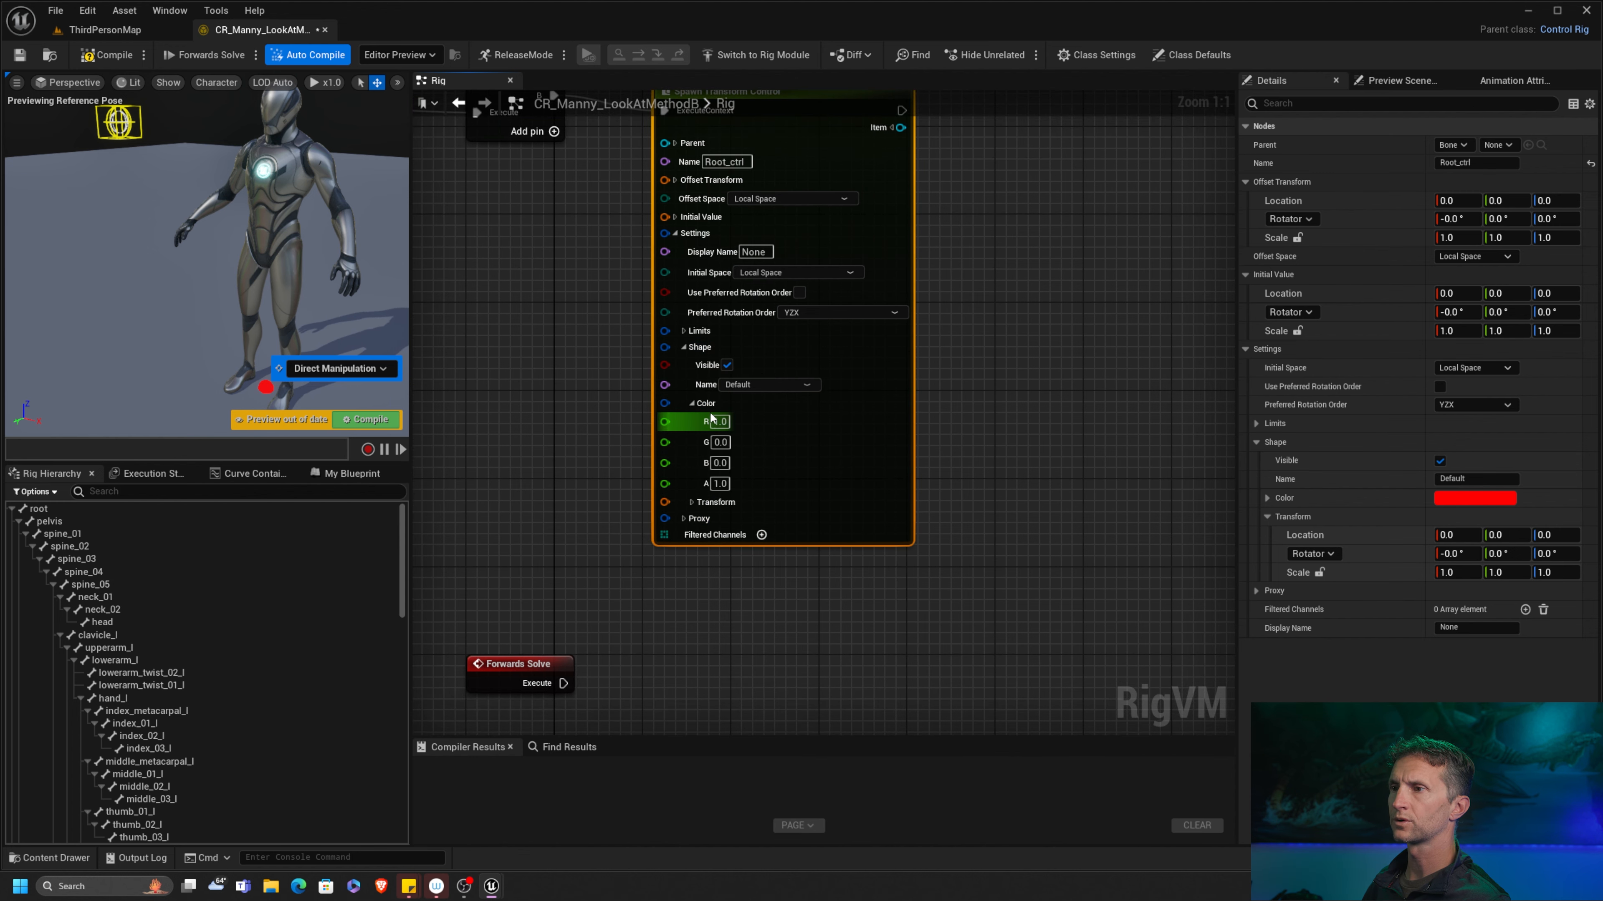
pyautogui.click(692, 403)
pyautogui.click(692, 420)
pyautogui.click(768, 384)
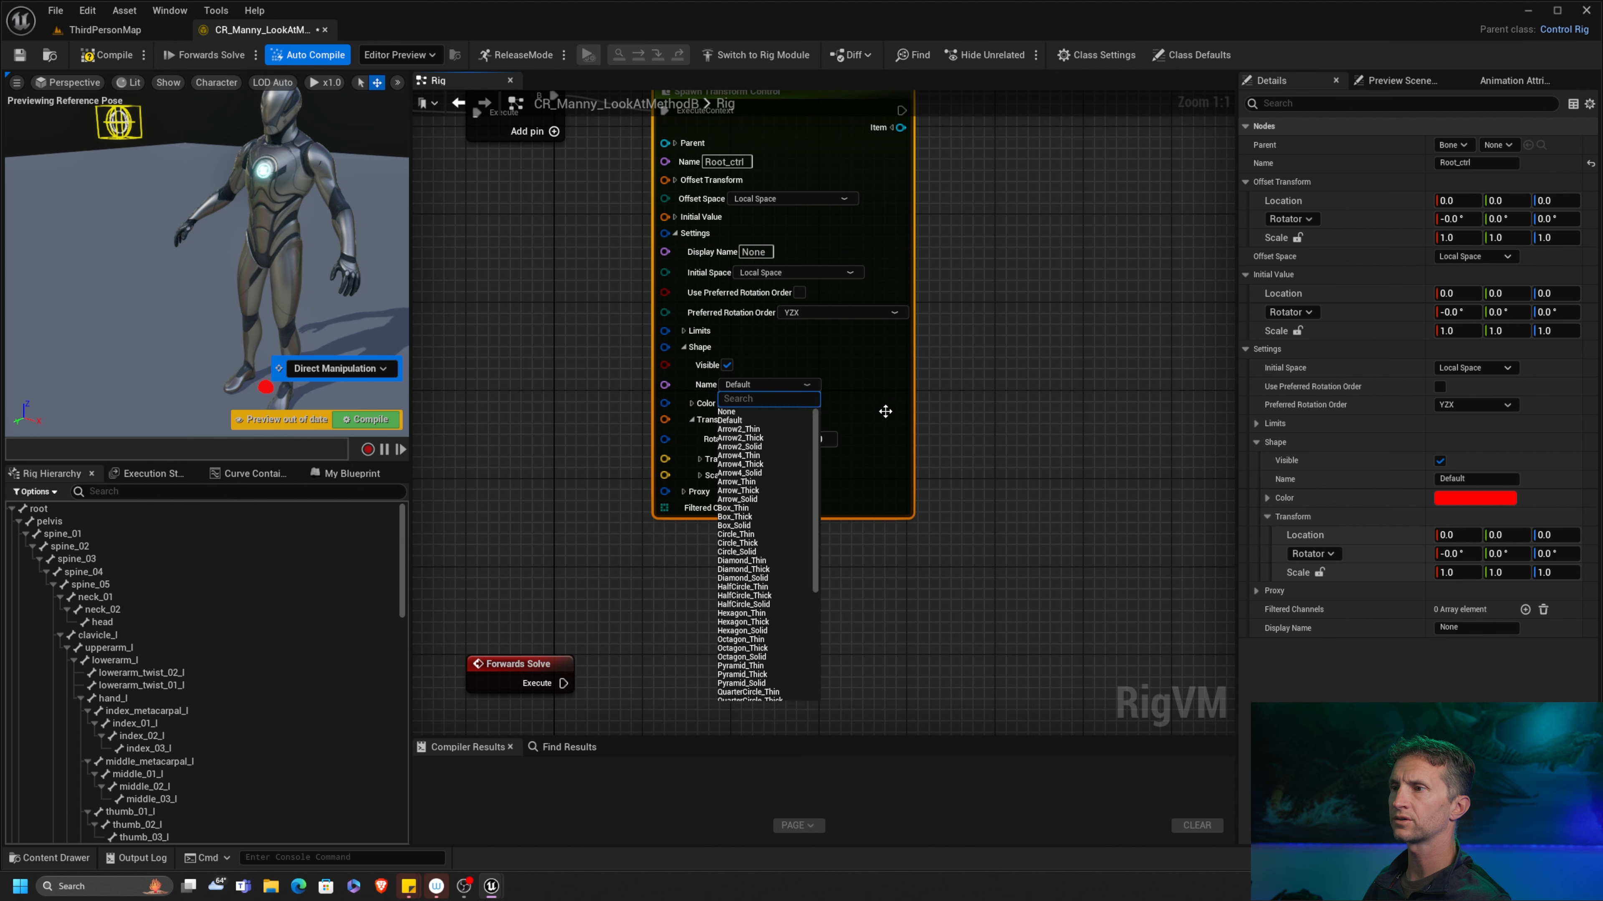
pyautogui.moveTo(814, 495); pyautogui.dragTo(815, 554)
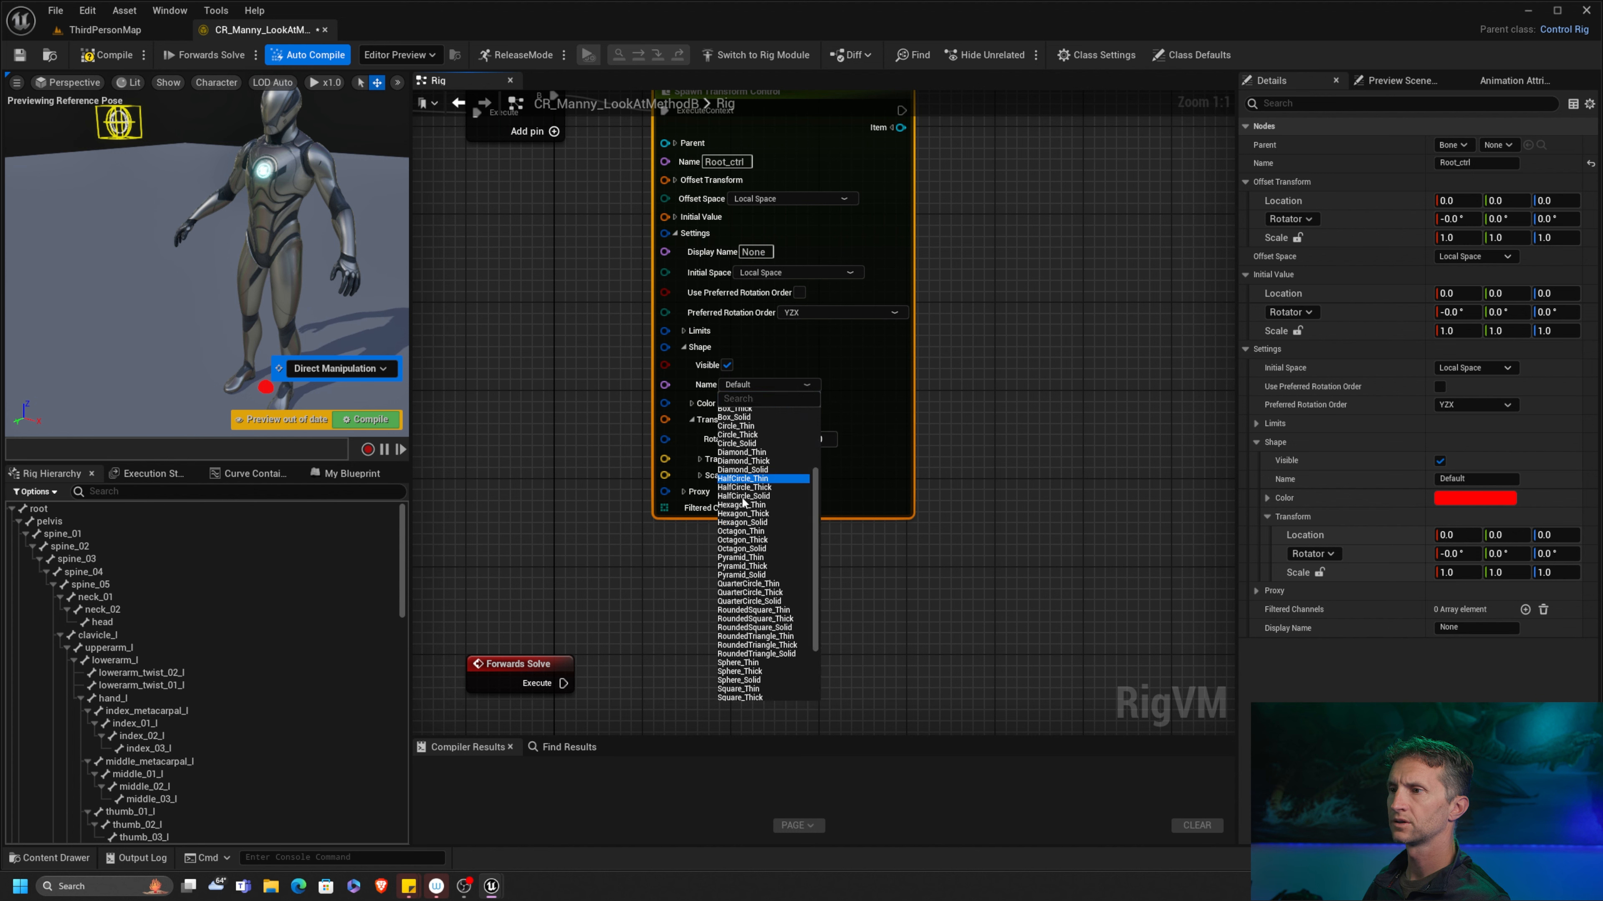
pyautogui.click(751, 505)
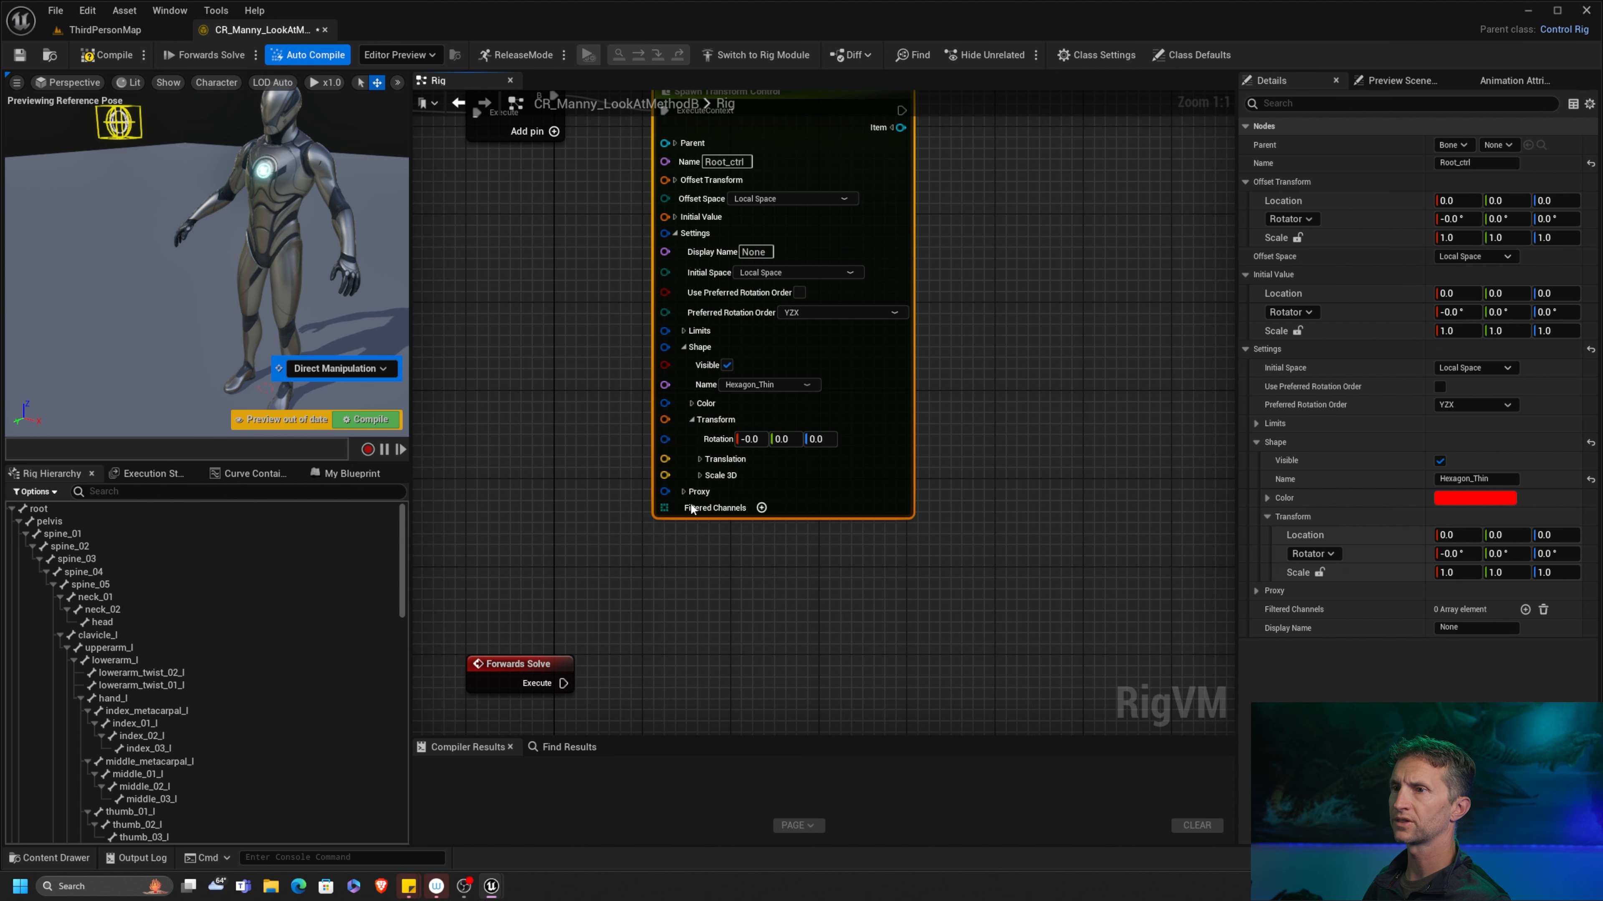
# Step: Set the Root_ctrl shape transform's scale to 9.0 in X, Y and Z
pyautogui.click(699, 477)
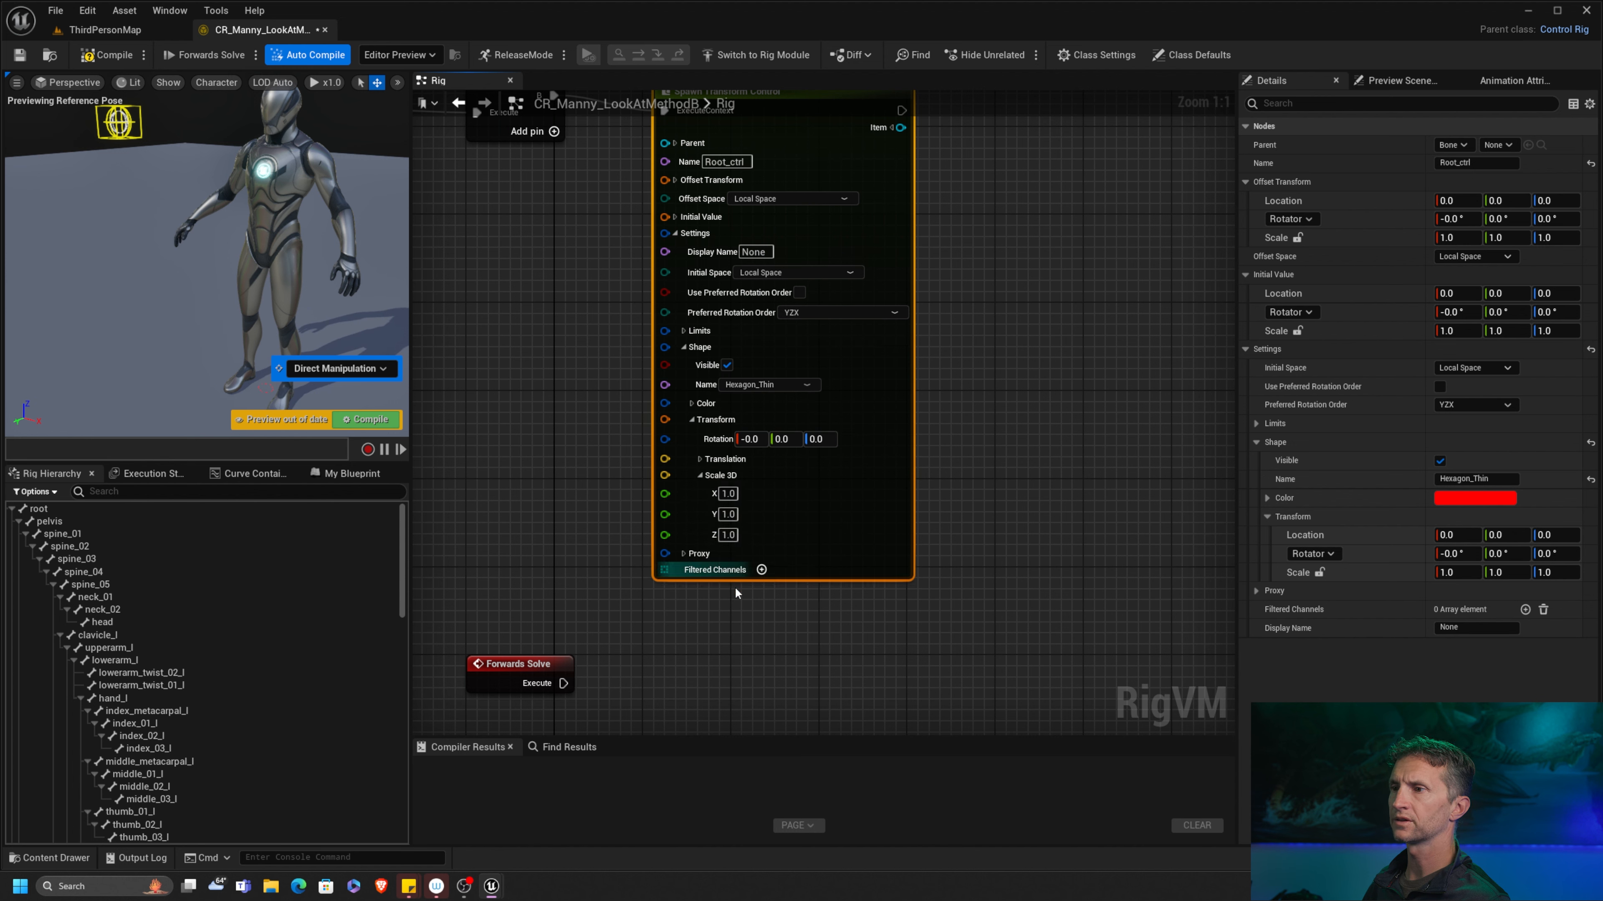
pyautogui.click(727, 494)
pyautogui.write('9')
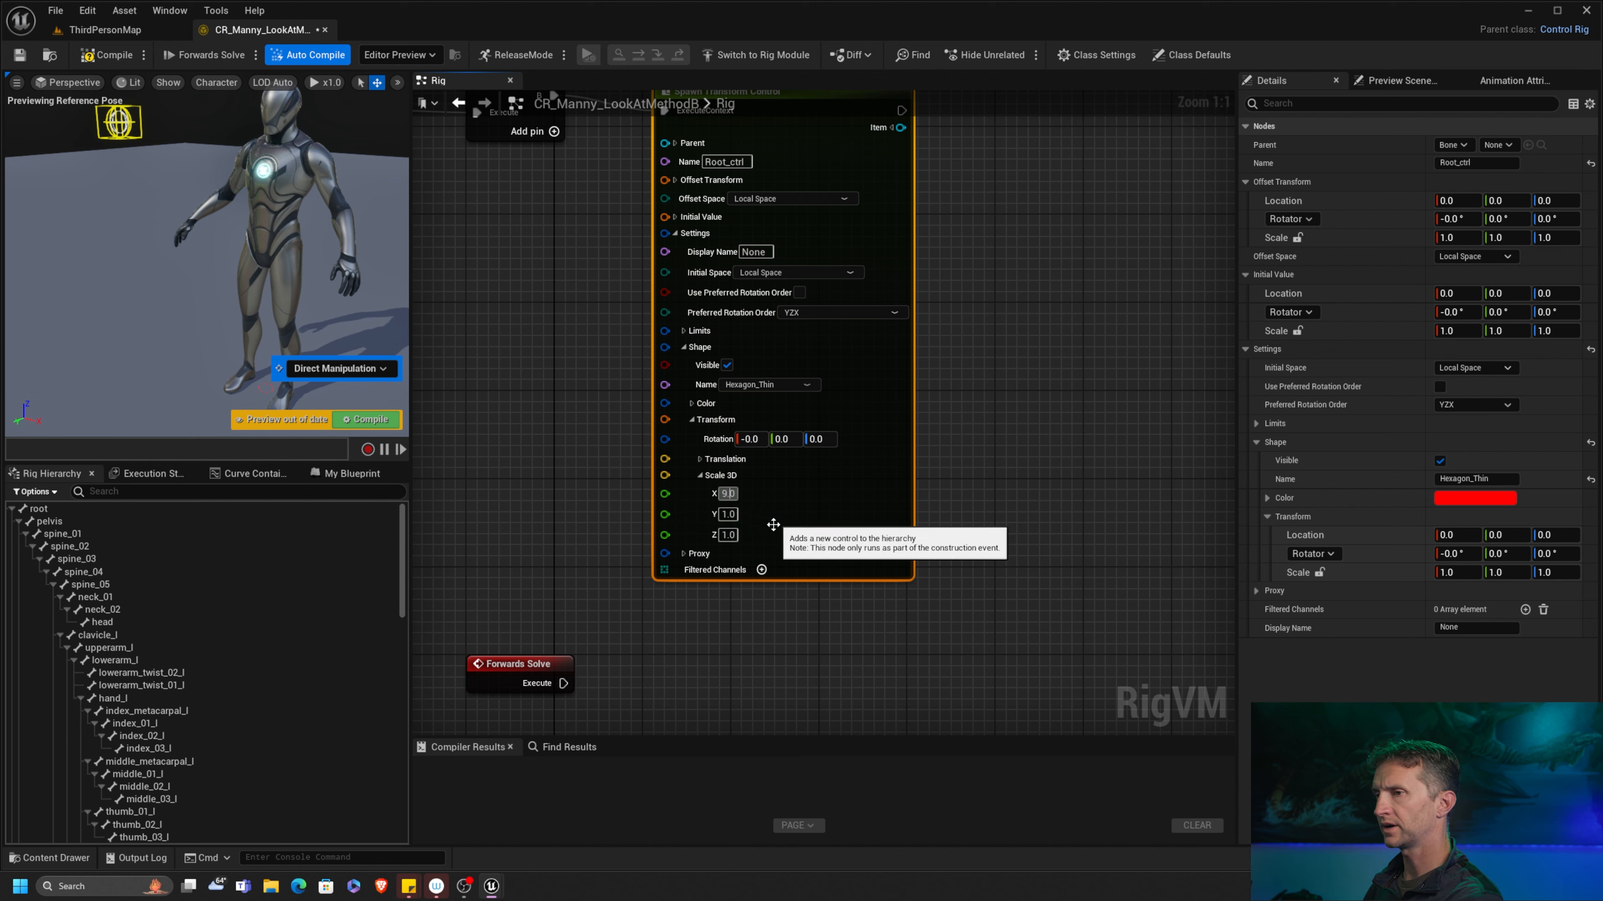
pyautogui.press('Return')
pyautogui.click(728, 514)
pyautogui.write('9')
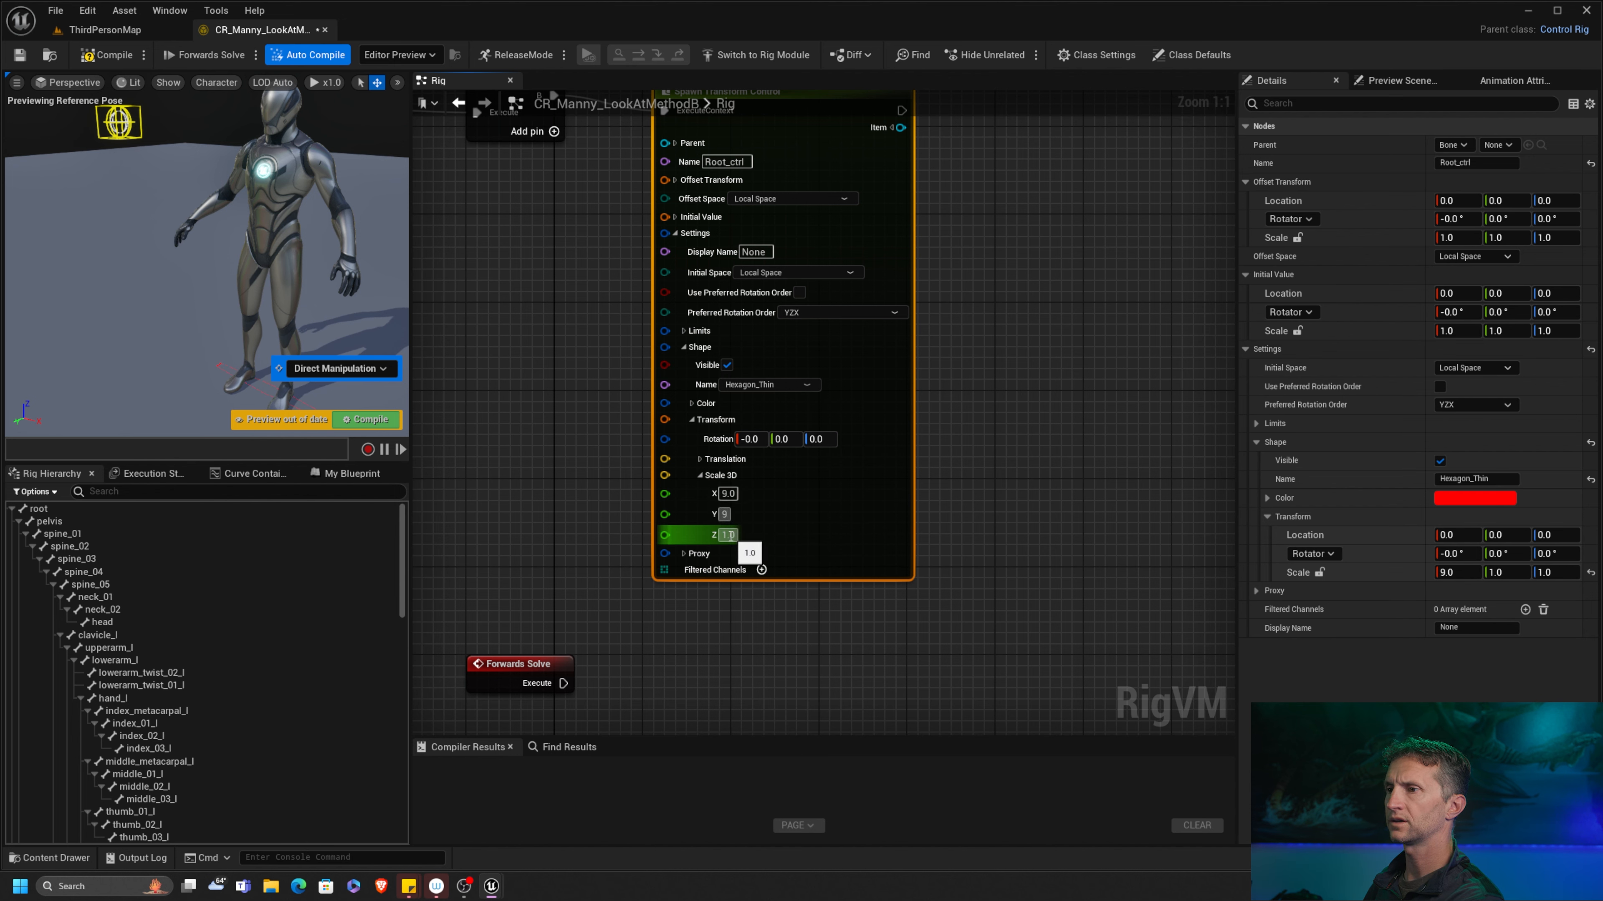
pyautogui.click(727, 534)
pyautogui.write('9')
pyautogui.press('Return')
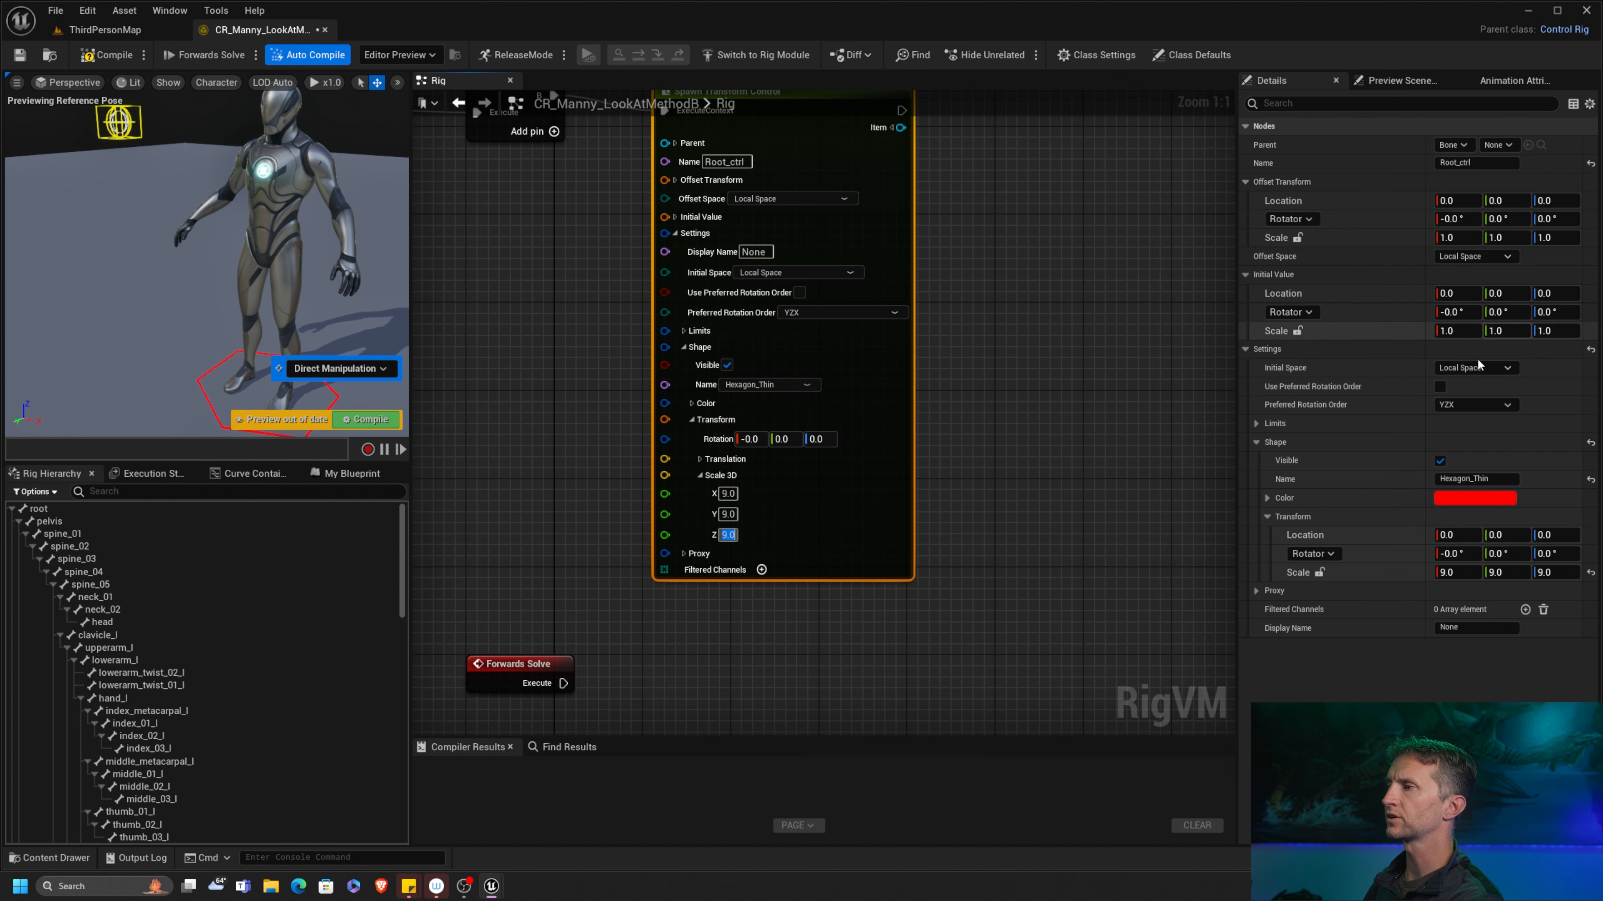
# Step: Change the Root_ctrl shape color to orange, hex sRGB FFAA00FF
pyautogui.click(1471, 499)
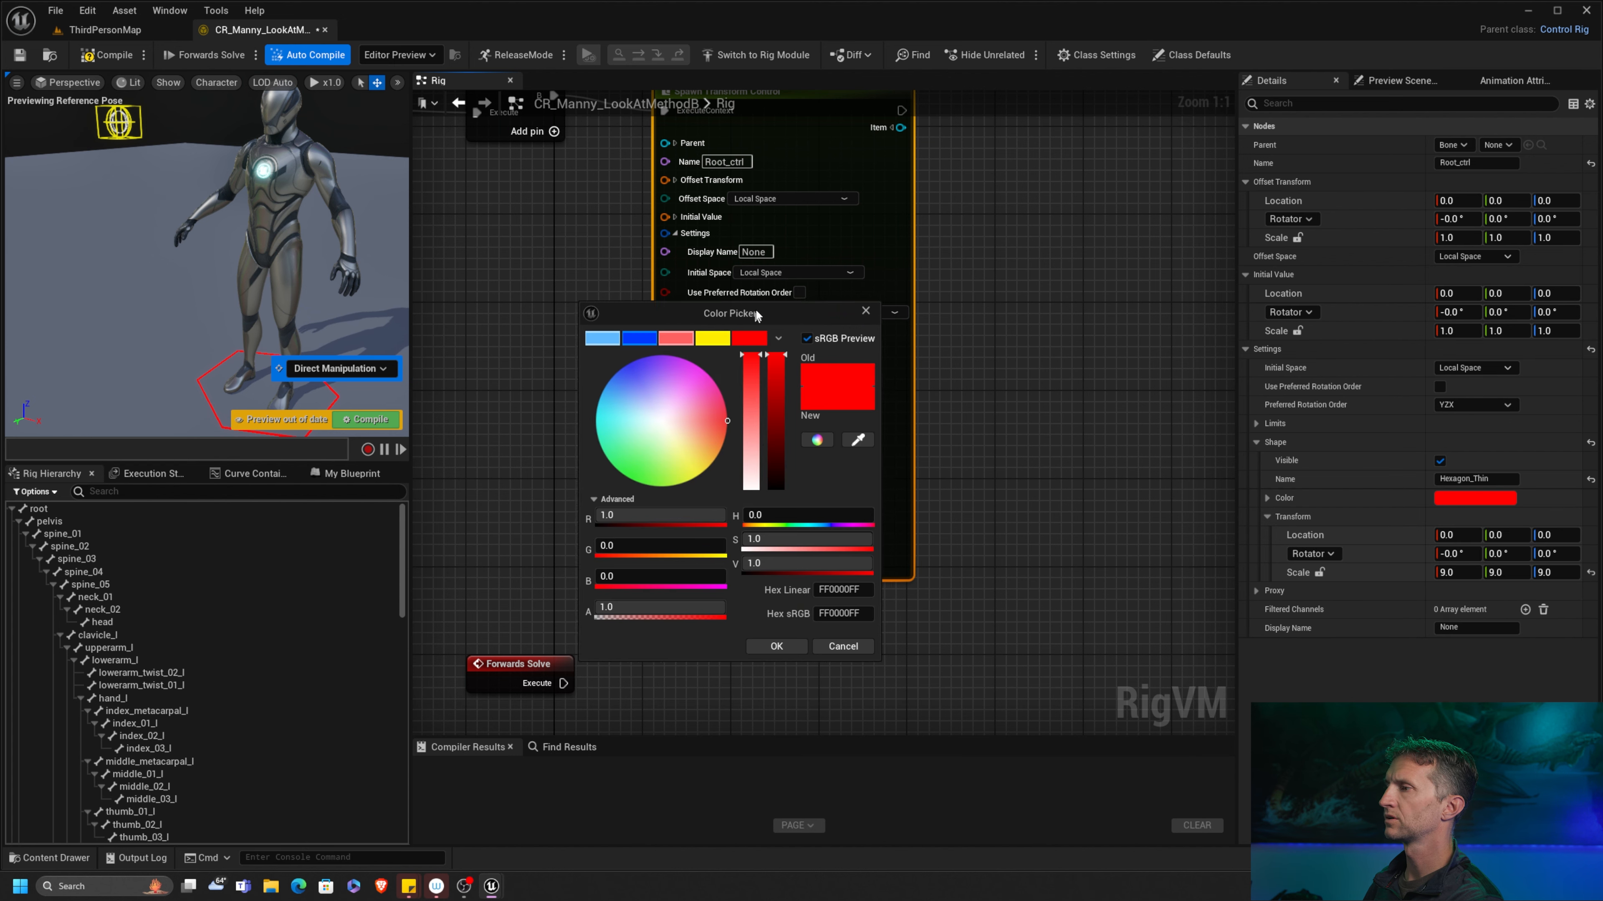
pyautogui.moveTo(721, 442); pyautogui.dragTo(745, 463)
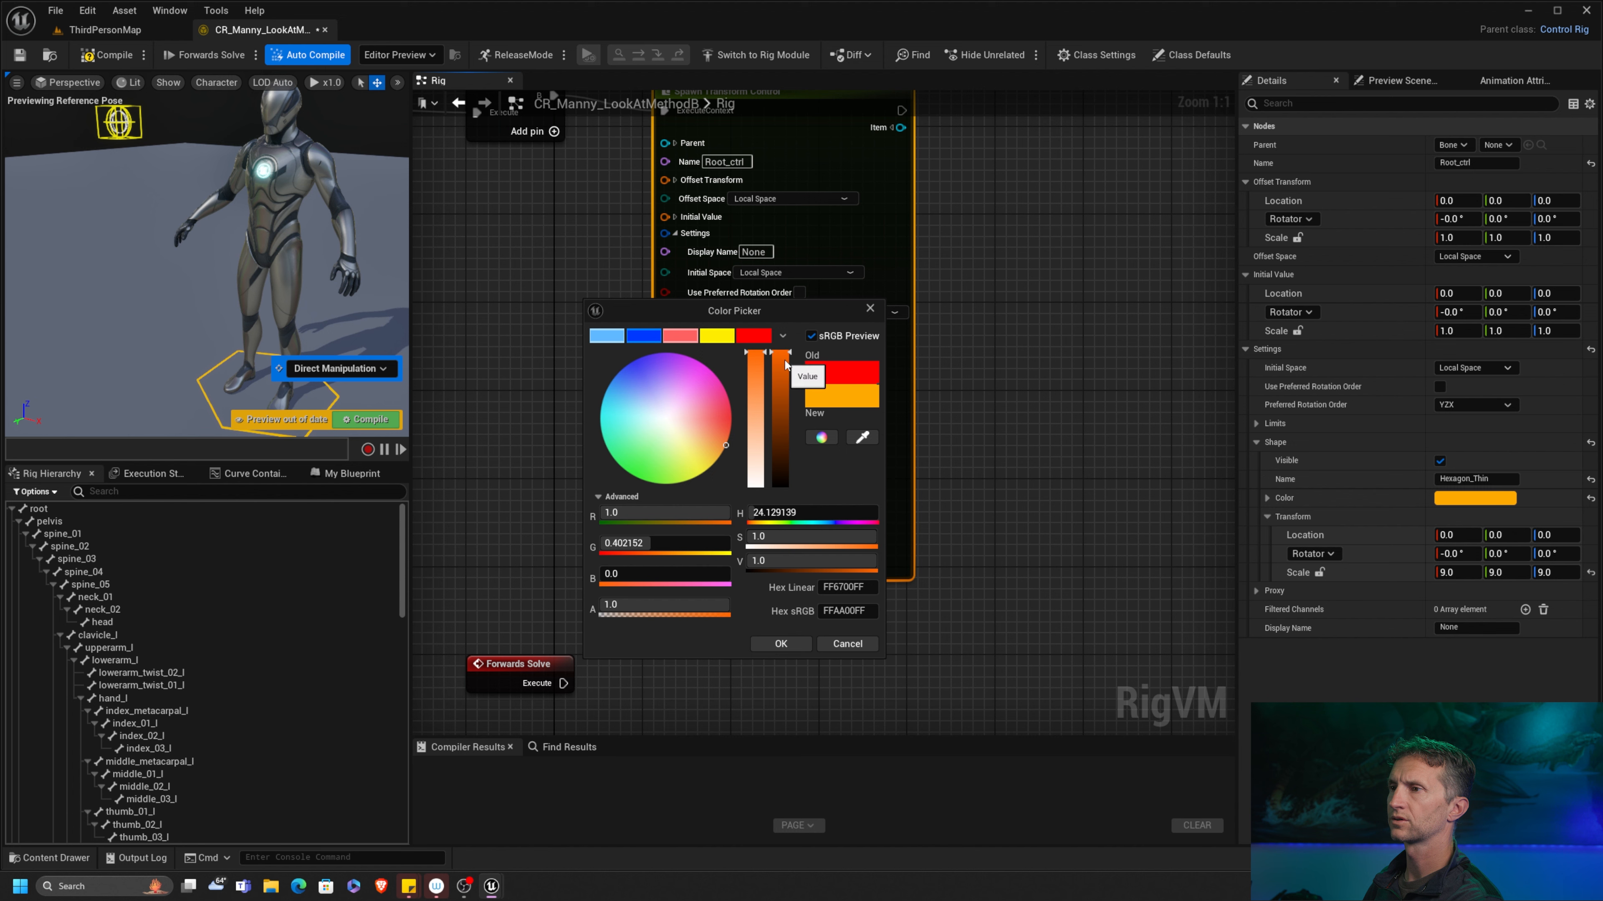
pyautogui.moveTo(782, 366)
pyautogui.mouseDown()
pyautogui.moveTo(799, 366)
pyautogui.moveTo(800, 390)
pyautogui.moveTo(785, 347)
pyautogui.moveTo(776, 418)
pyautogui.moveTo(796, 334)
pyautogui.mouseUp()
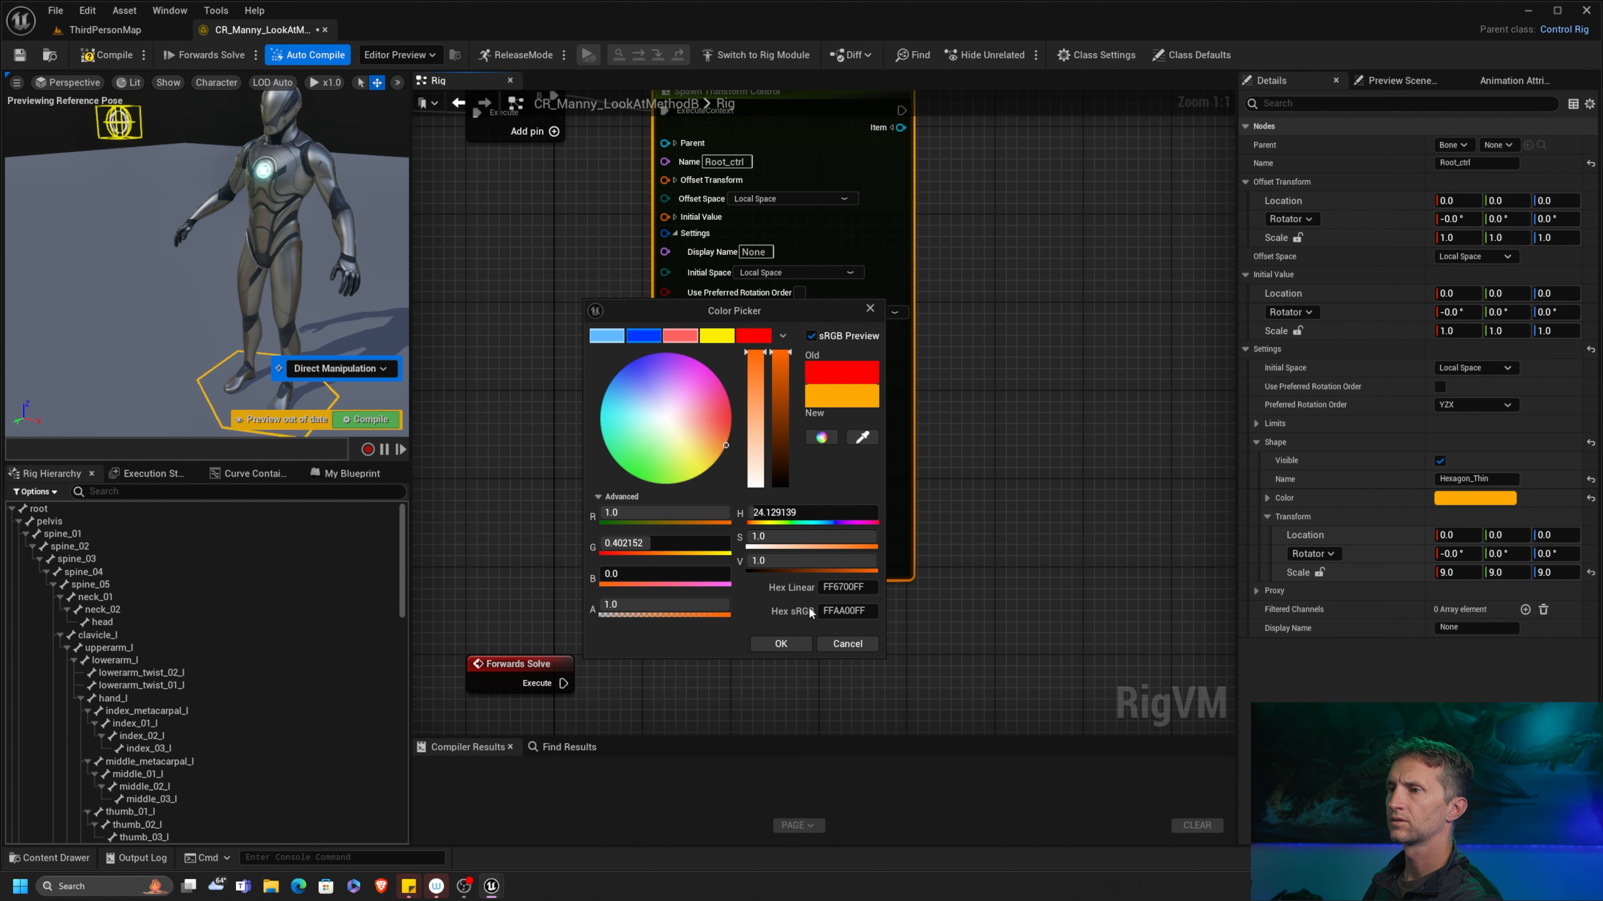
pyautogui.click(780, 643)
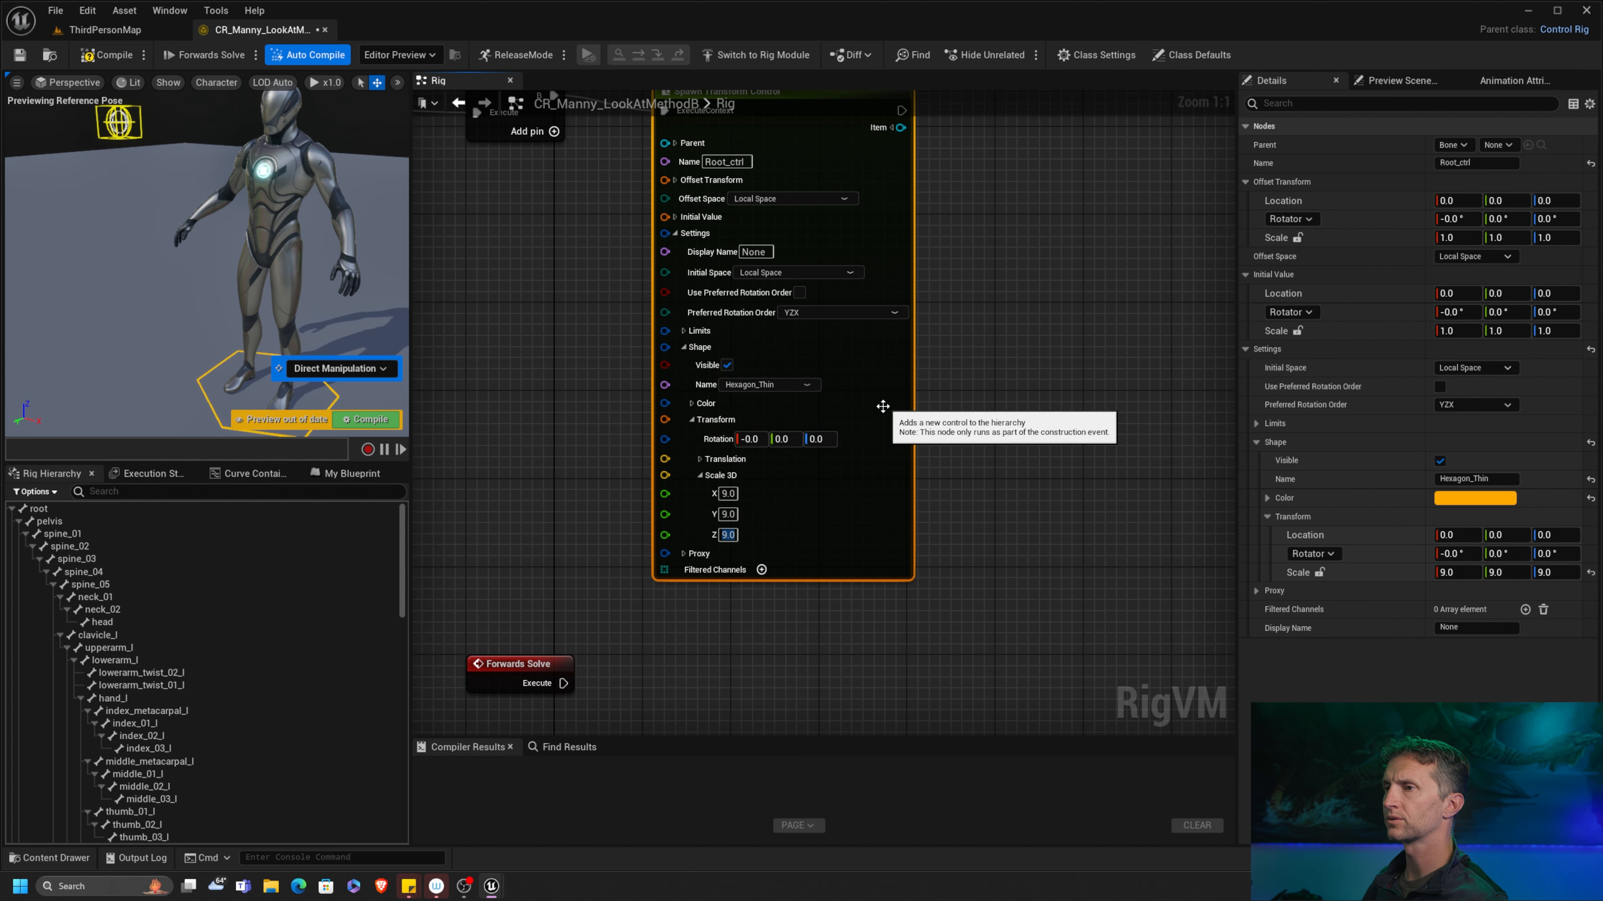
# Step: Collapse the Root_ctrl spawn node's settings and move the node slightly lower beside the Sequence node
pyautogui.moveTo(1070, 226); pyautogui.dragTo(1060, 336, button='right')
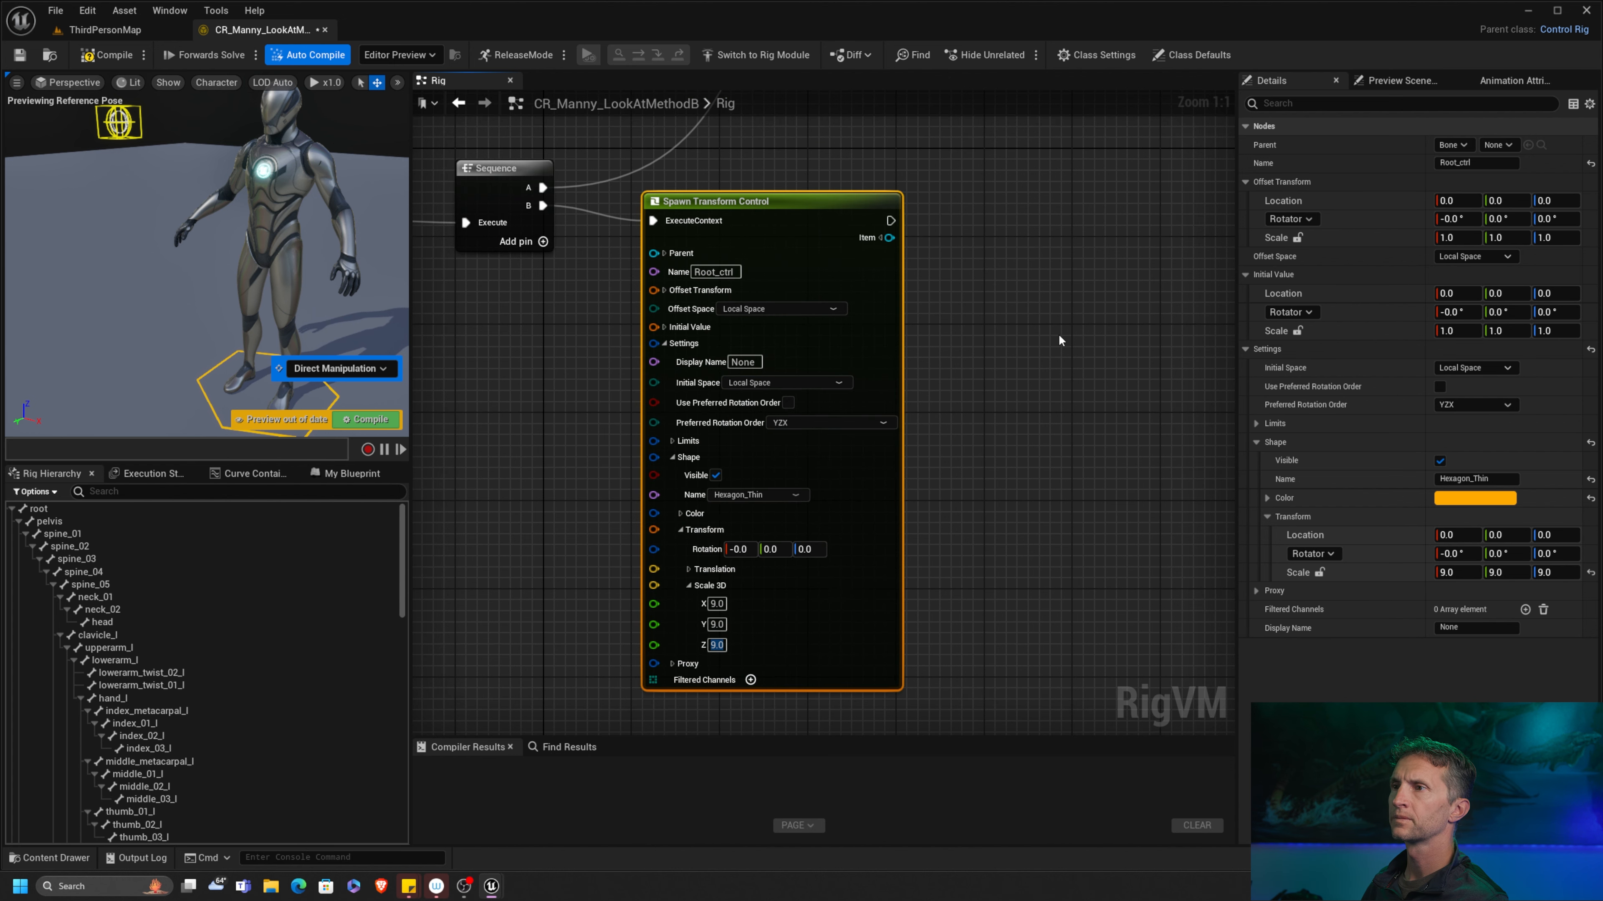
pyautogui.click(664, 327)
pyautogui.click(664, 328)
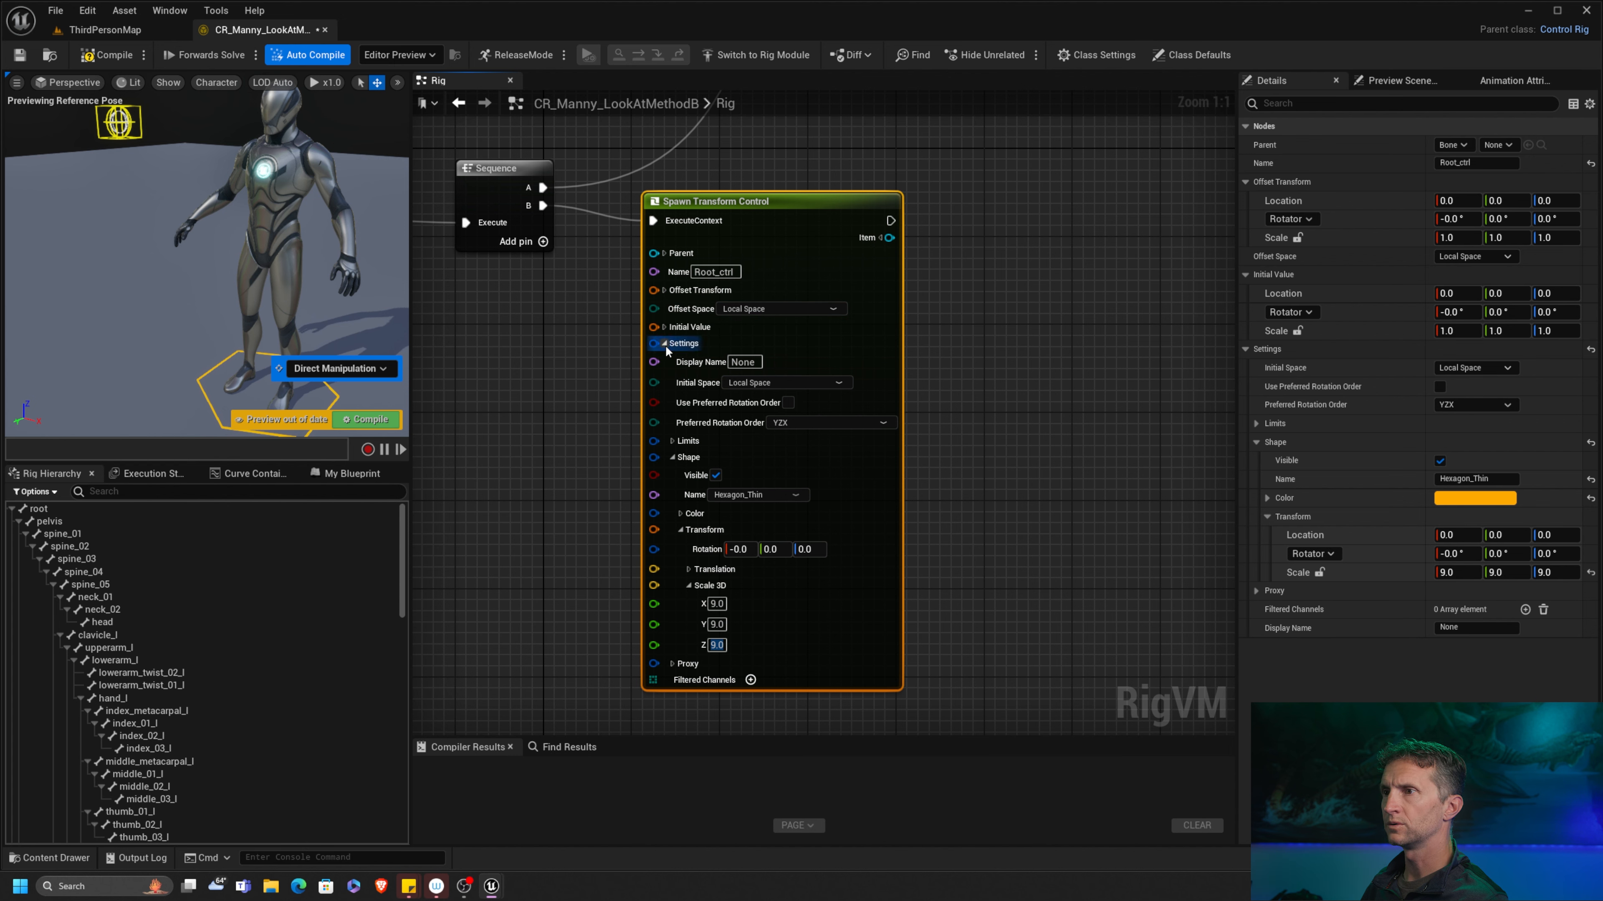
pyautogui.click(665, 344)
pyautogui.moveTo(769, 209); pyautogui.dragTo(747, 265)
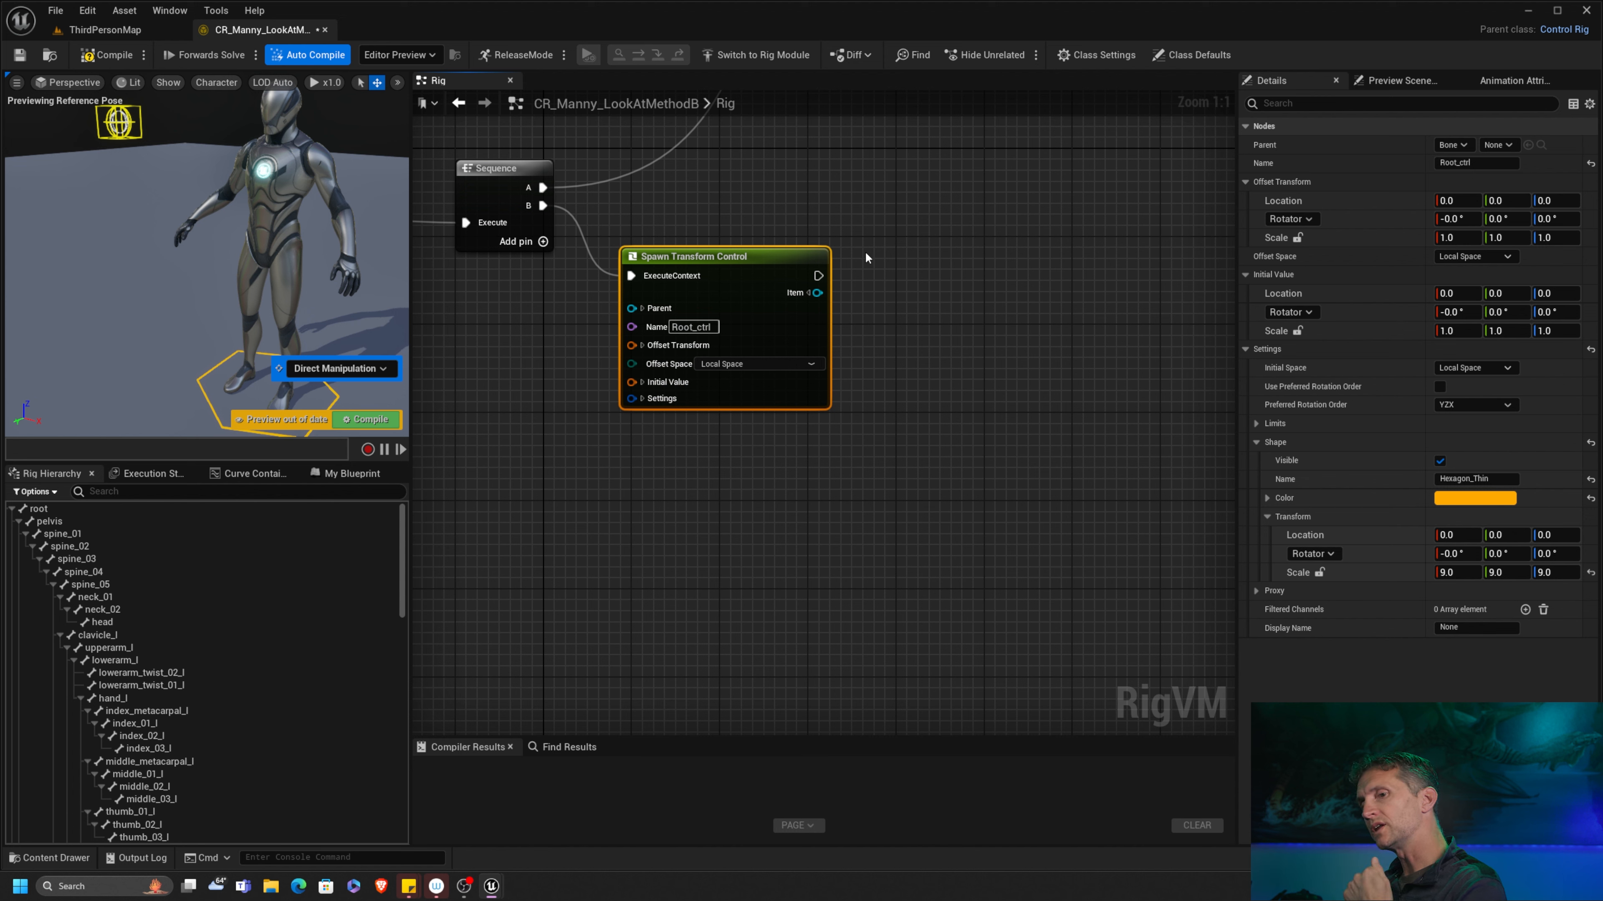
# Step: Add a new rig variable named PrevControl
pyautogui.click(364, 477)
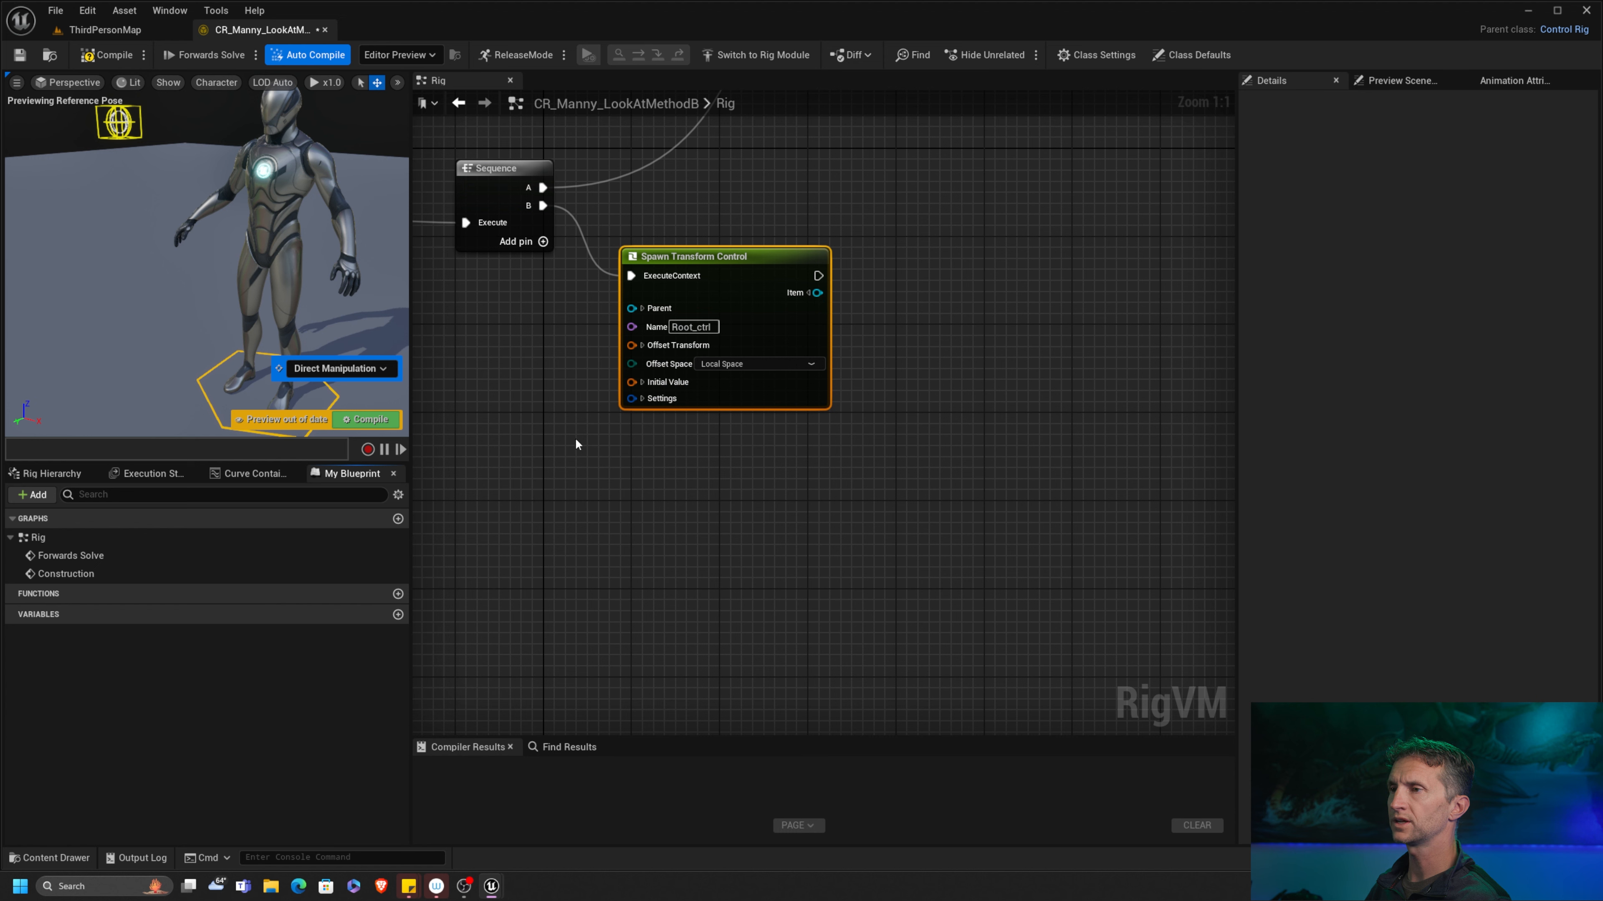
pyautogui.click(398, 615)
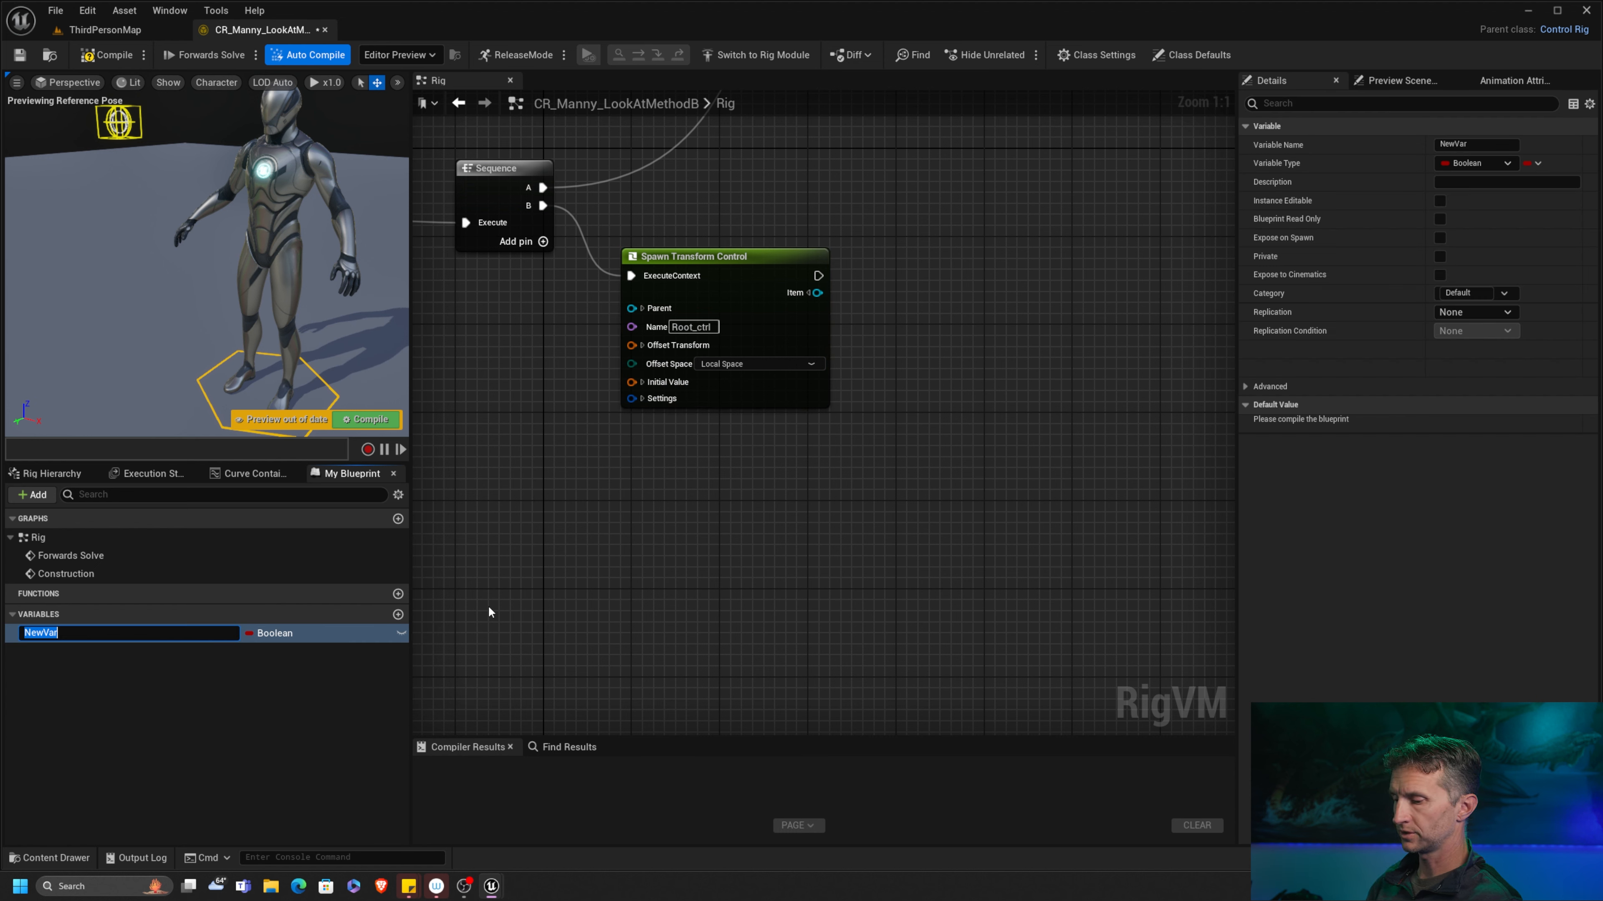
pyautogui.write('P')
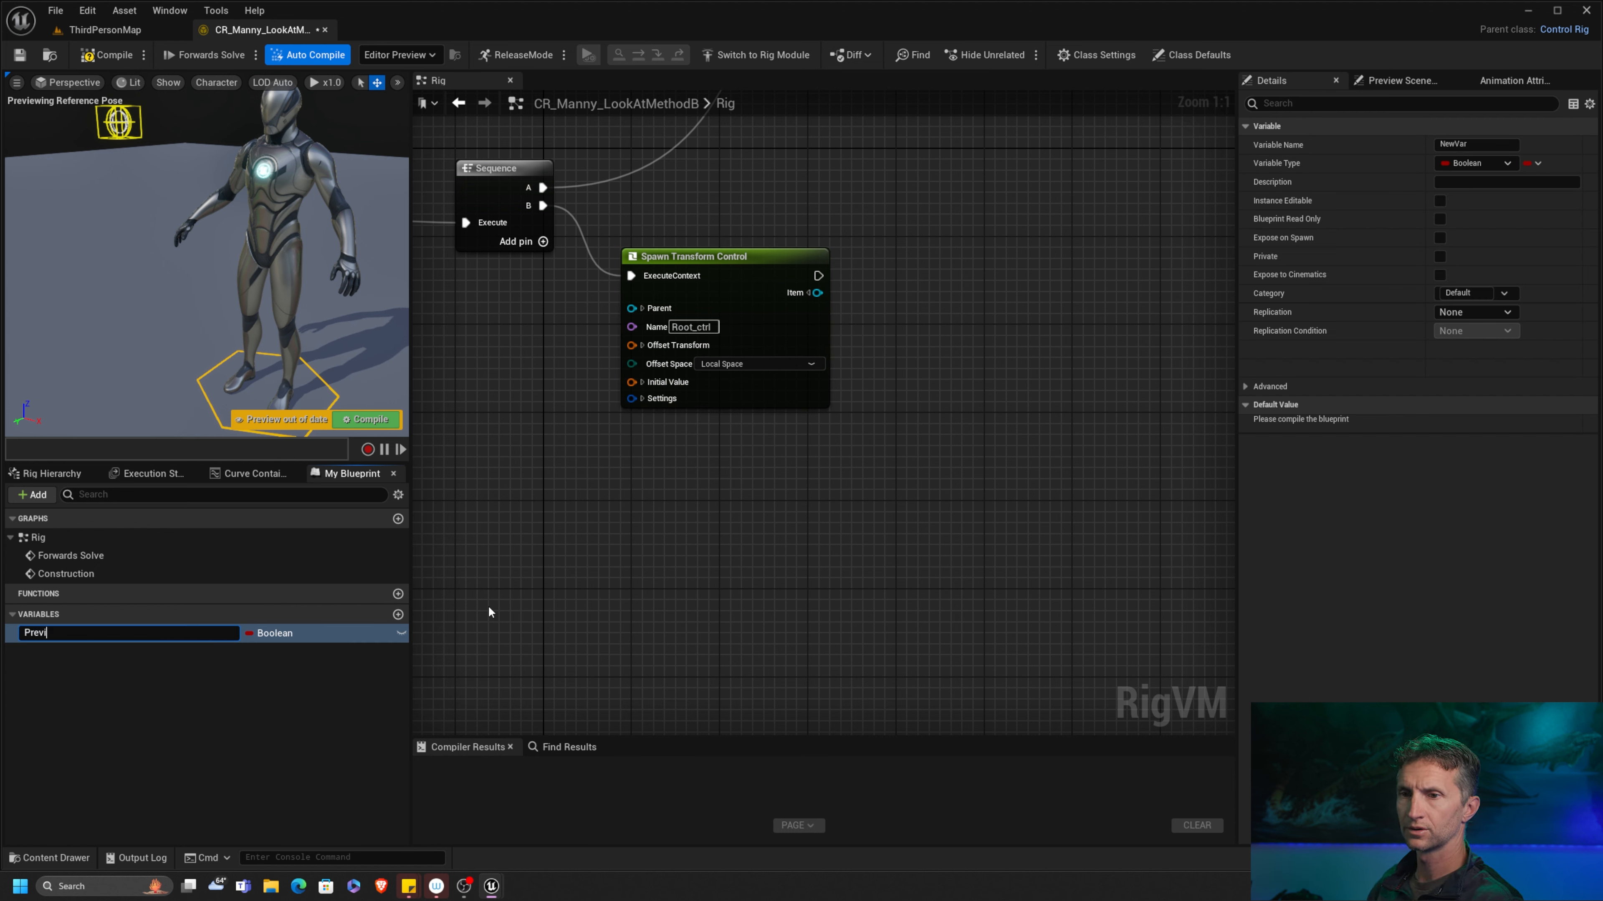
pyautogui.write('revControl')
pyautogui.press('Return')
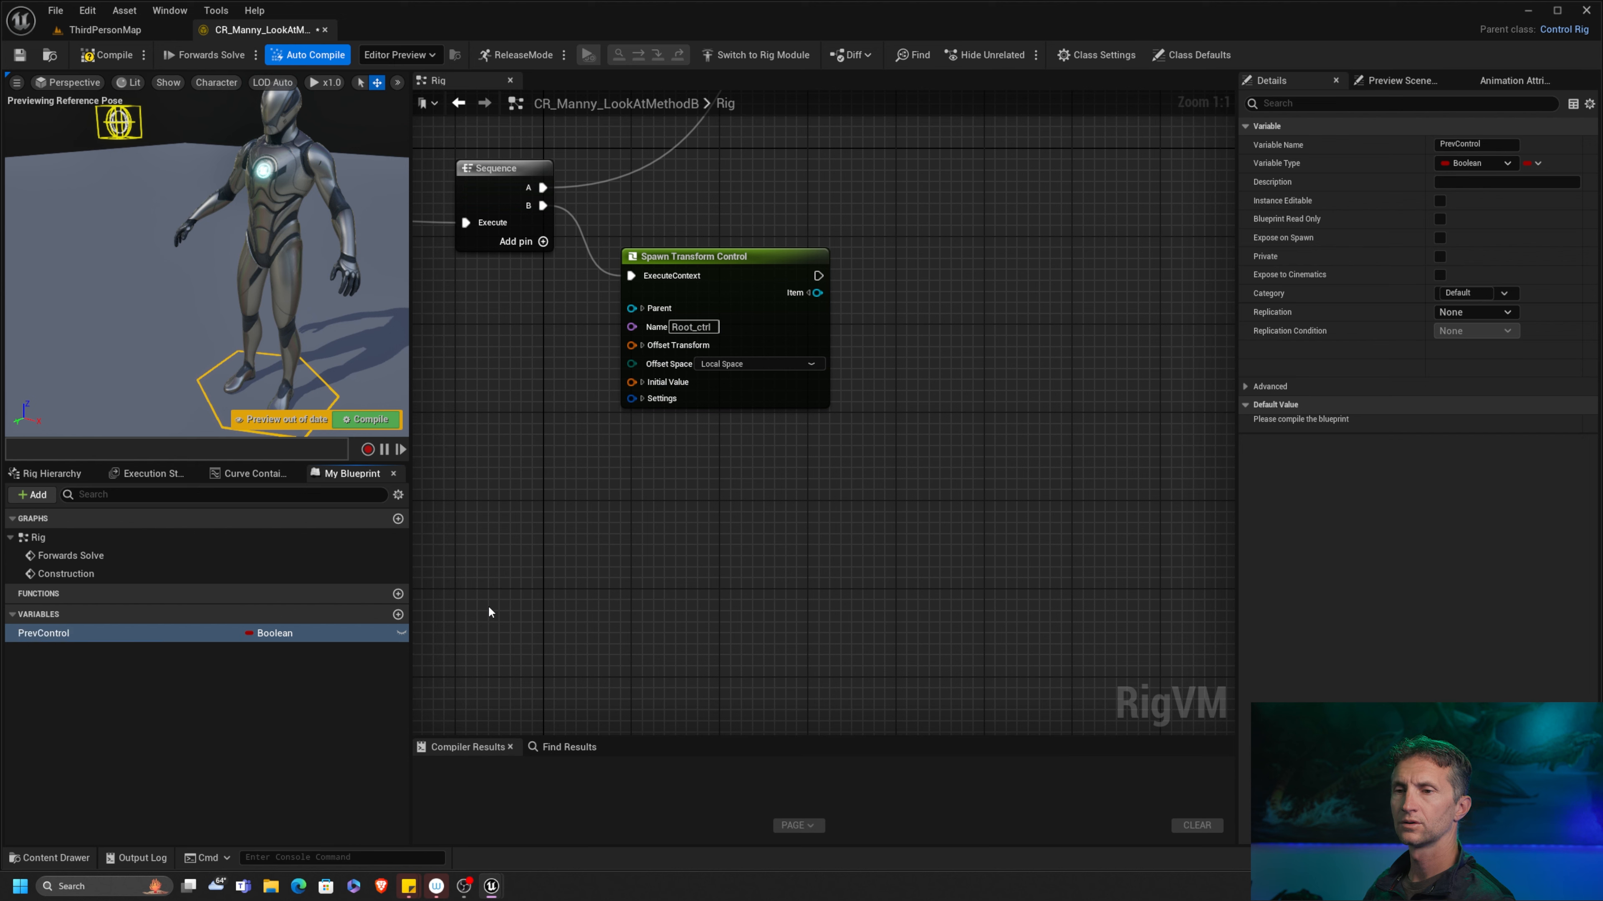
# Step: Change the PrevControl variable's type to Rig Element Key
pyautogui.click(291, 634)
pyautogui.write('rig')
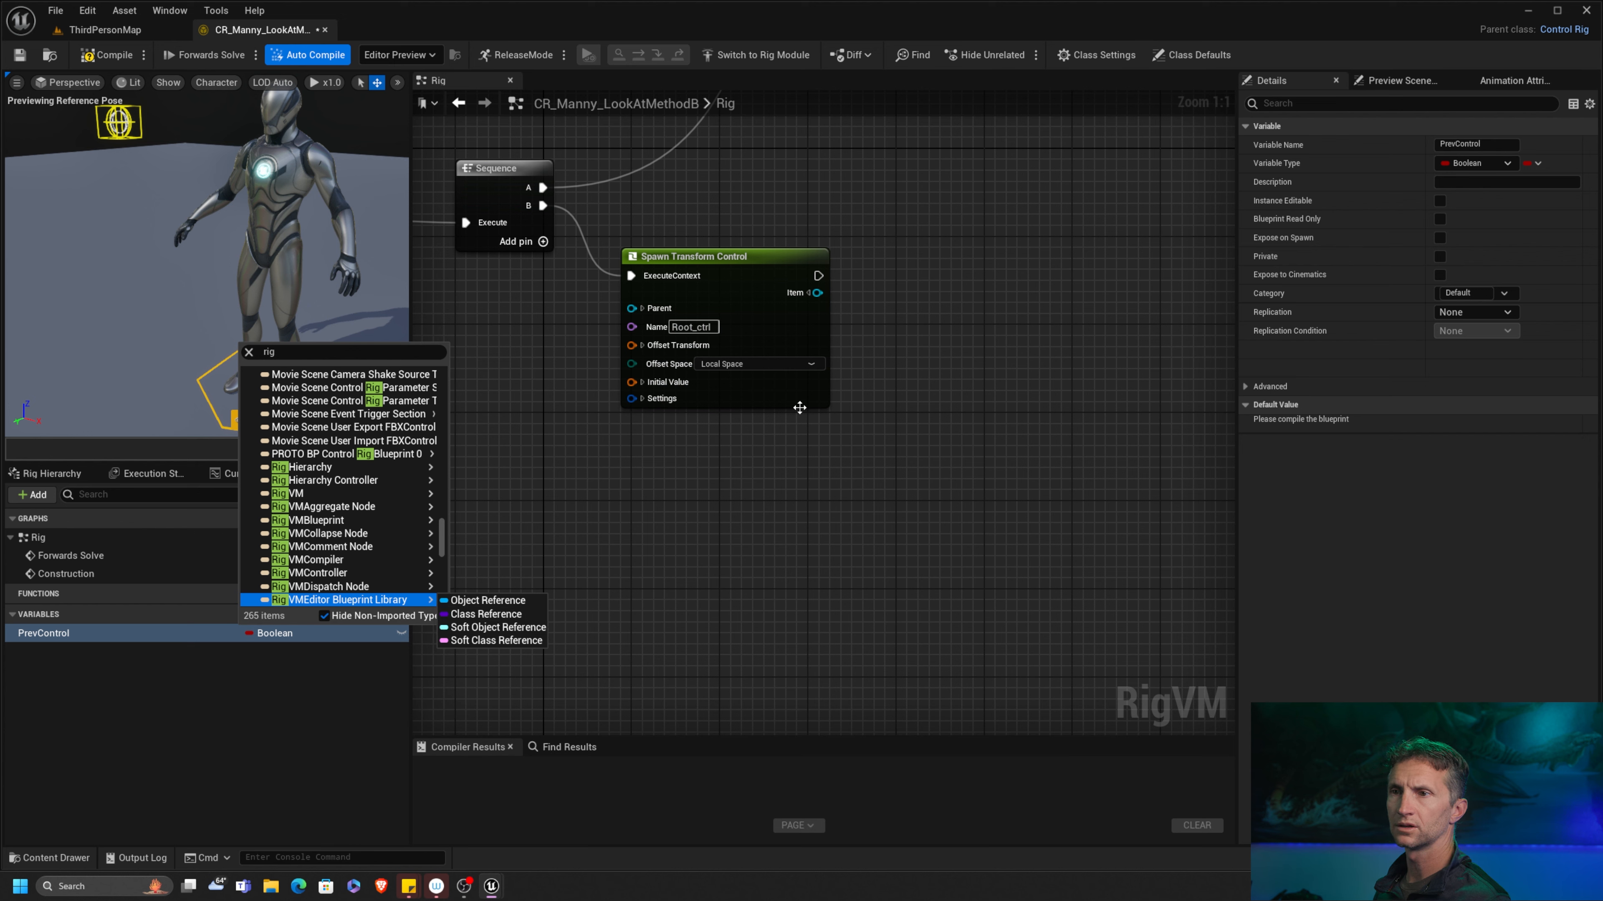
pyautogui.click(338, 352)
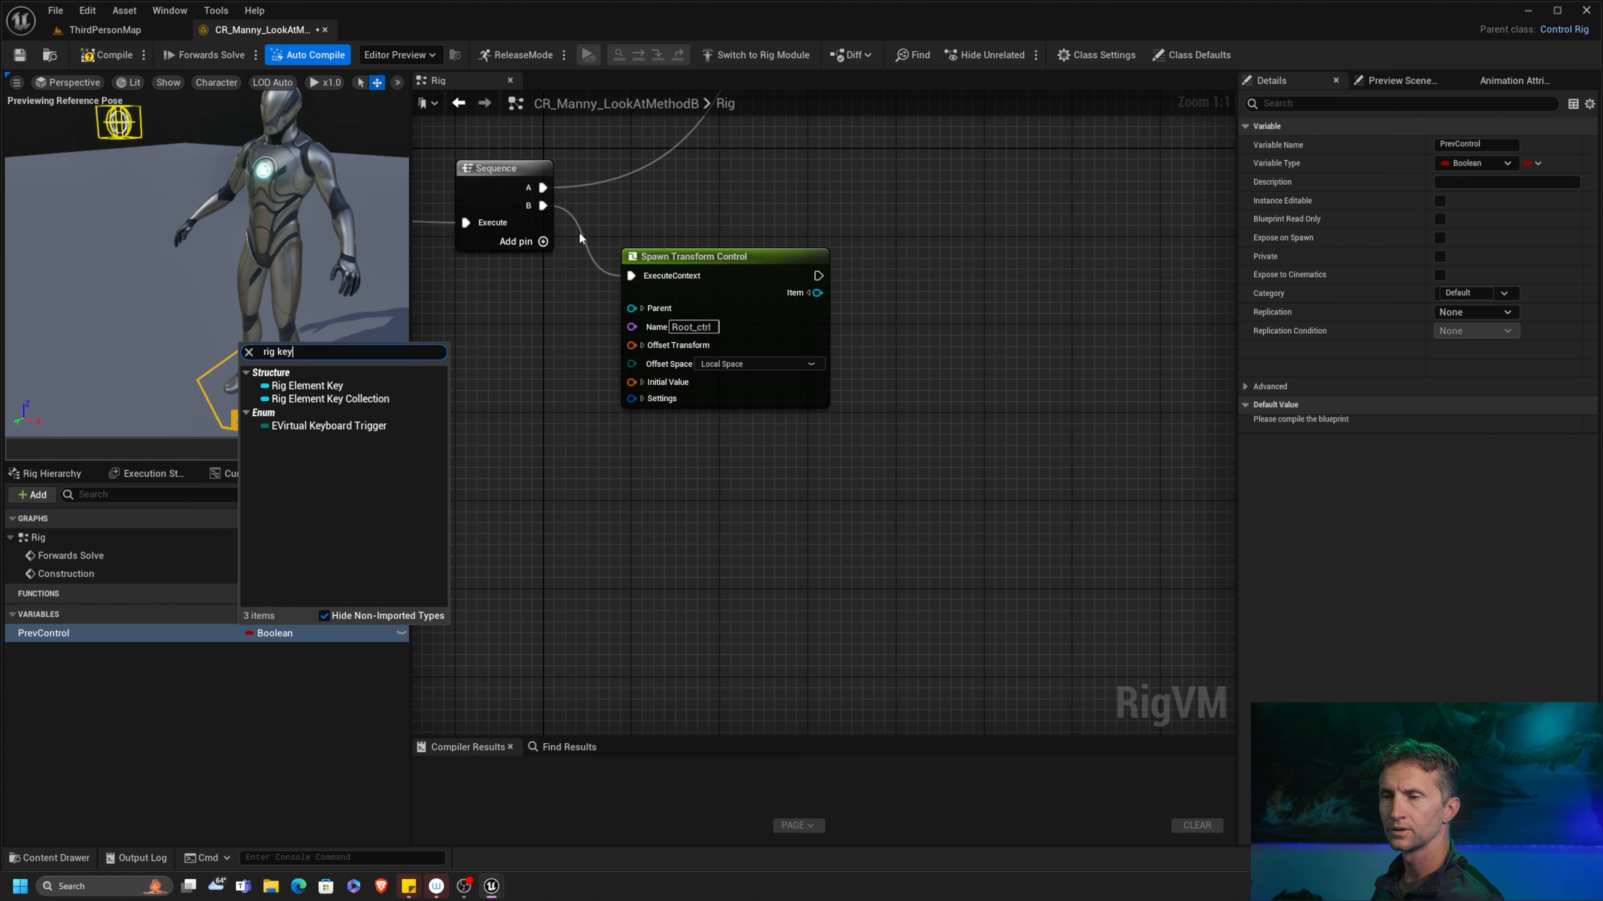
pyautogui.click(307, 386)
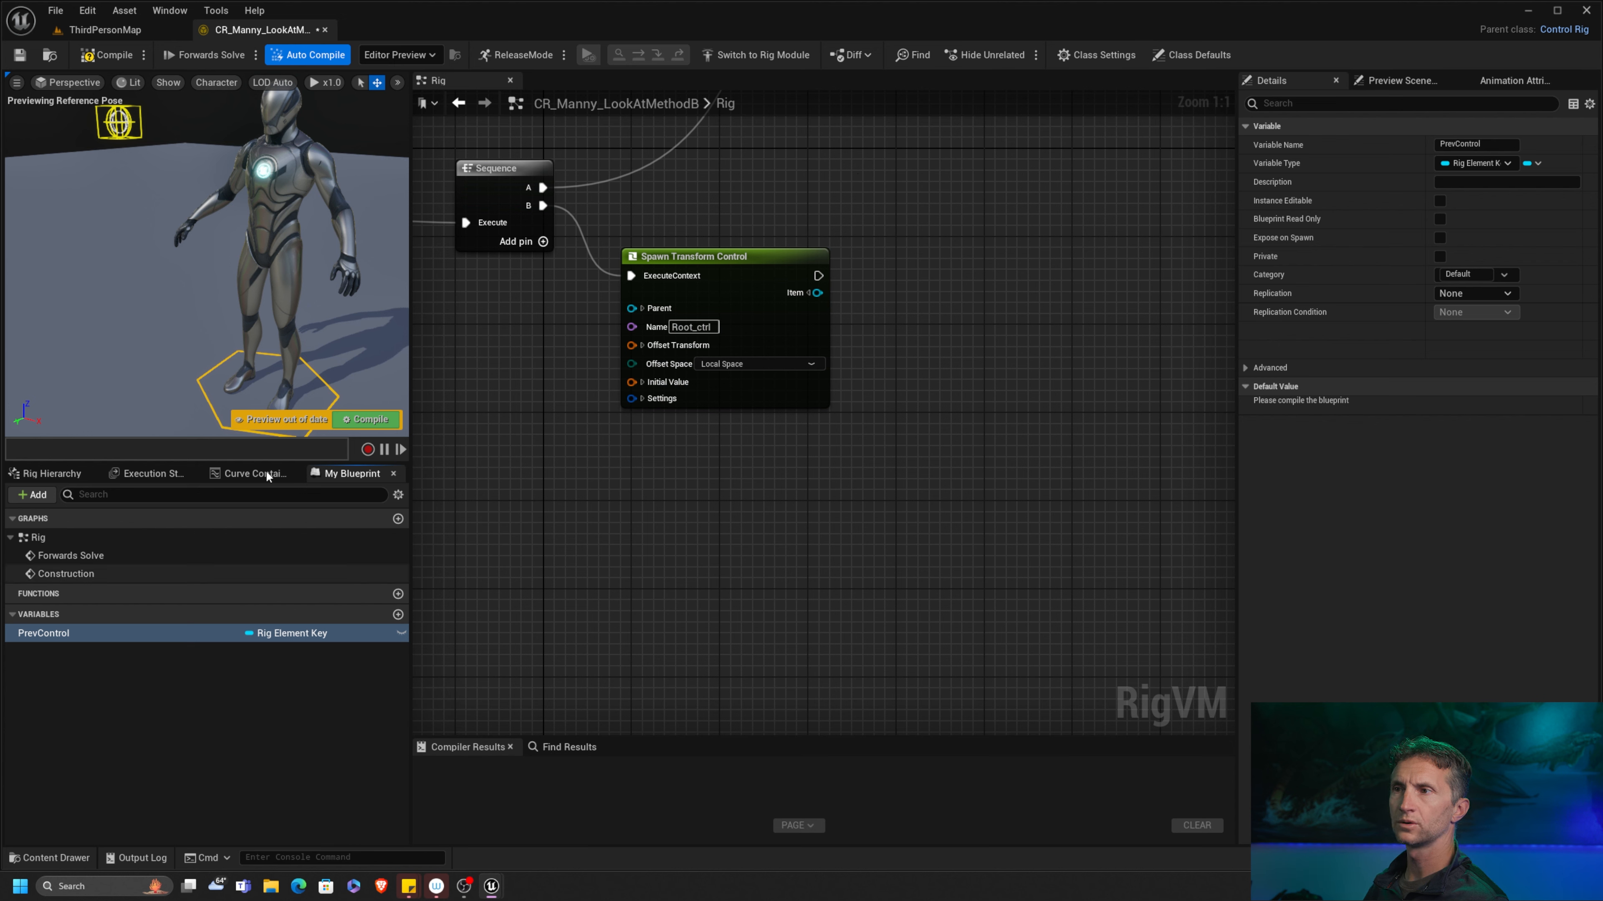
# Step: Add a Set PrevControl node after the Root_ctrl spawn node, connecting the execution flow and feeding Item into Value
pyautogui.click(711, 257)
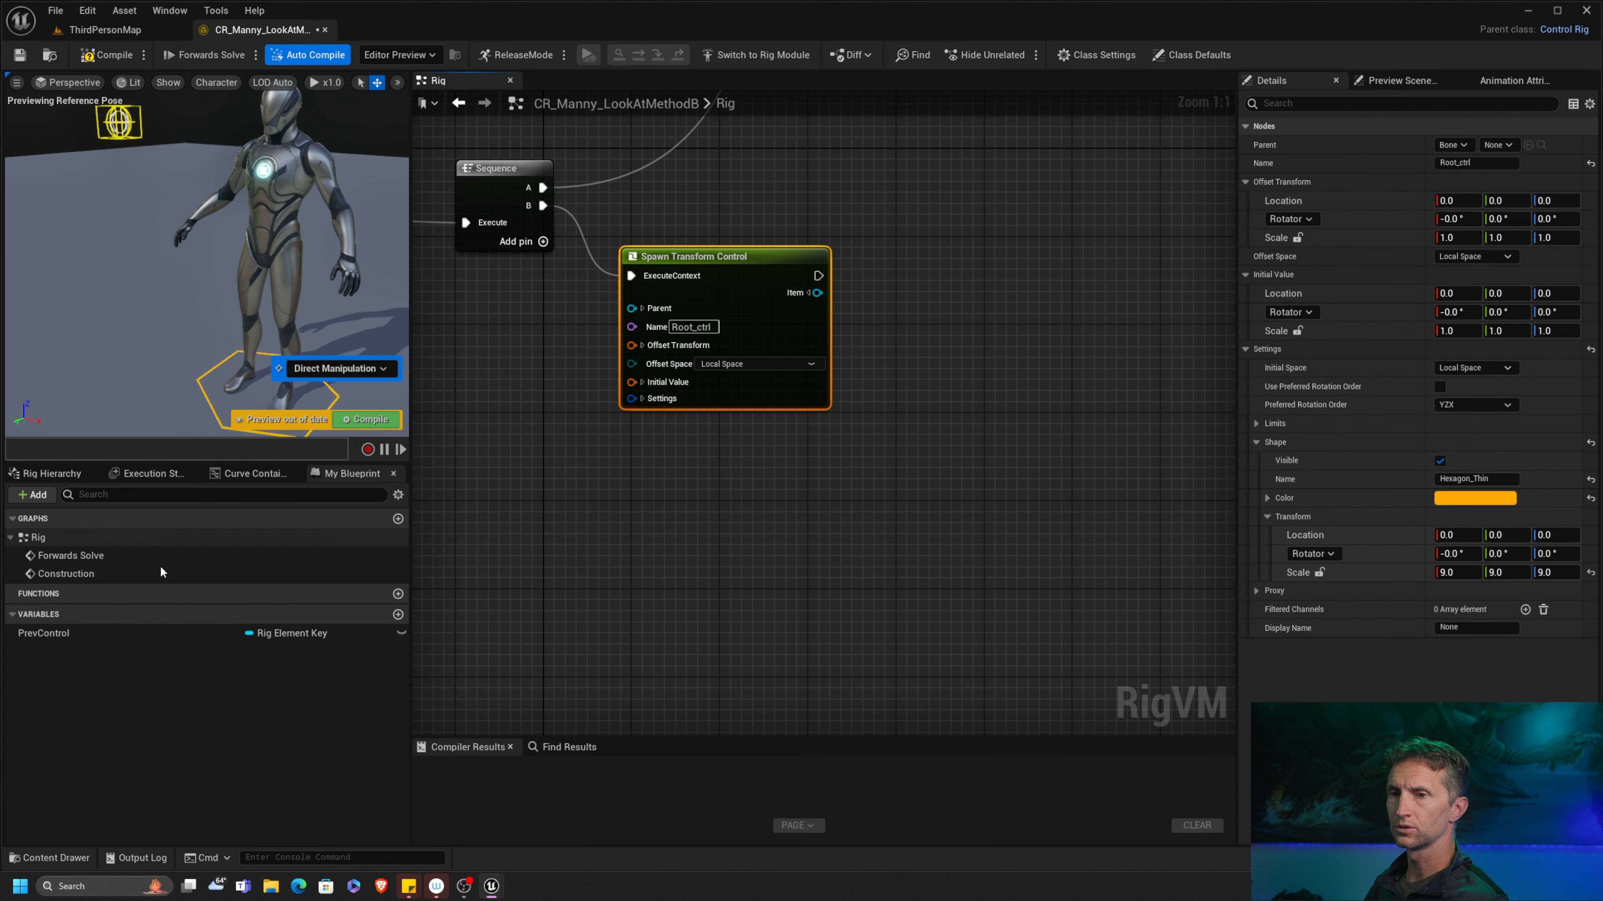
pyautogui.moveTo(60, 631); pyautogui.dragTo(948, 232)
pyautogui.click(852, 240)
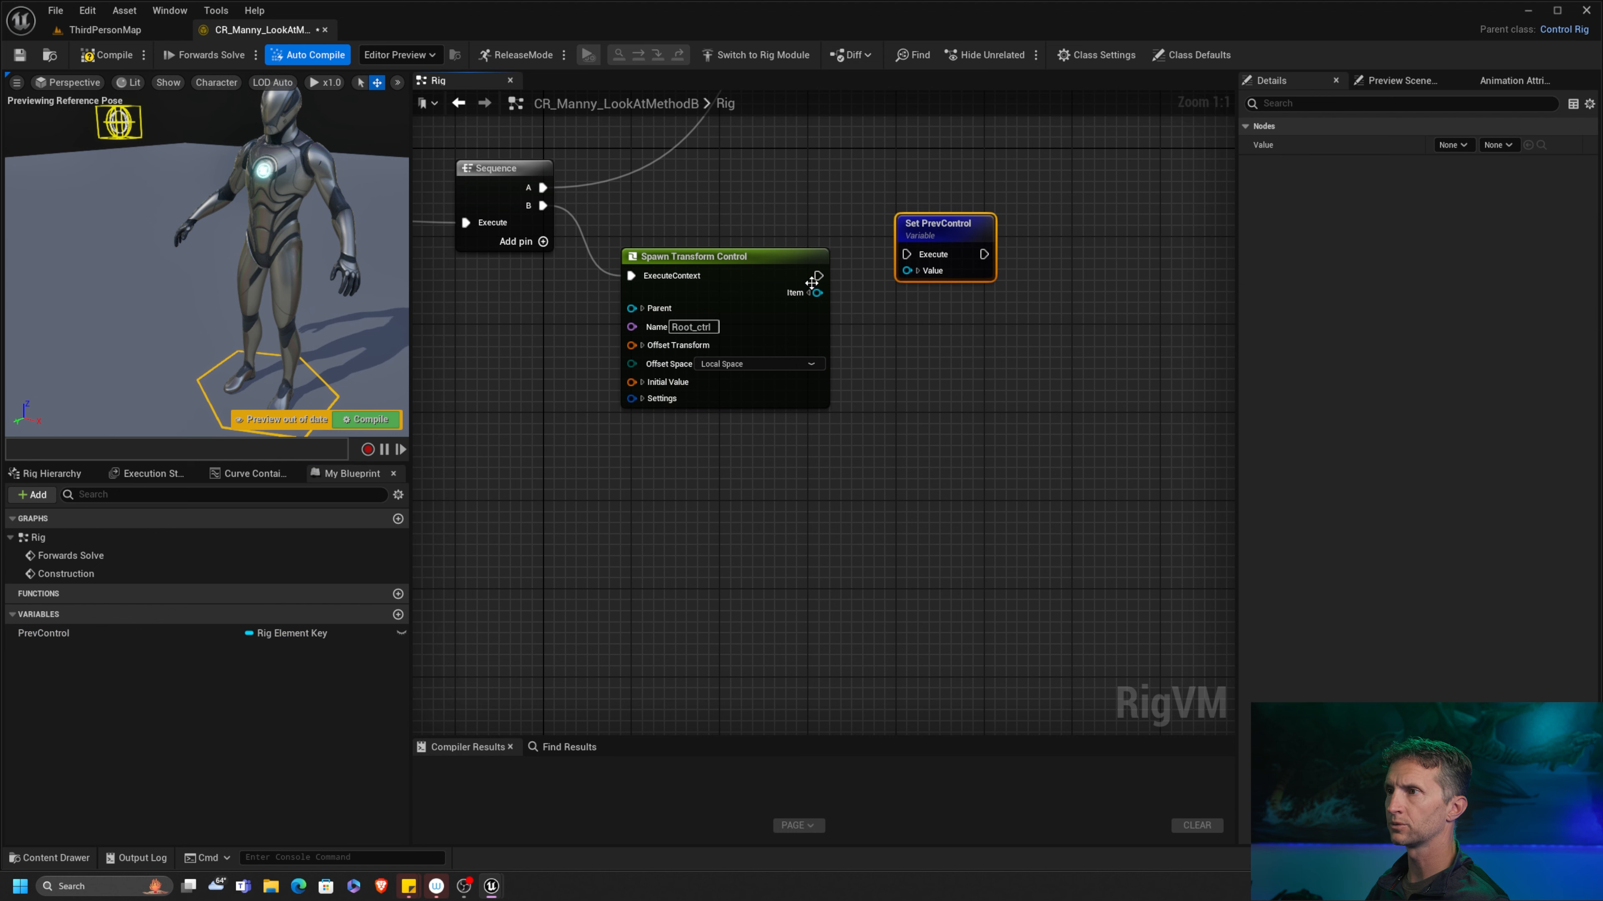
pyautogui.moveTo(816, 277); pyautogui.dragTo(931, 278)
pyautogui.moveTo(819, 293); pyautogui.dragTo(955, 249)
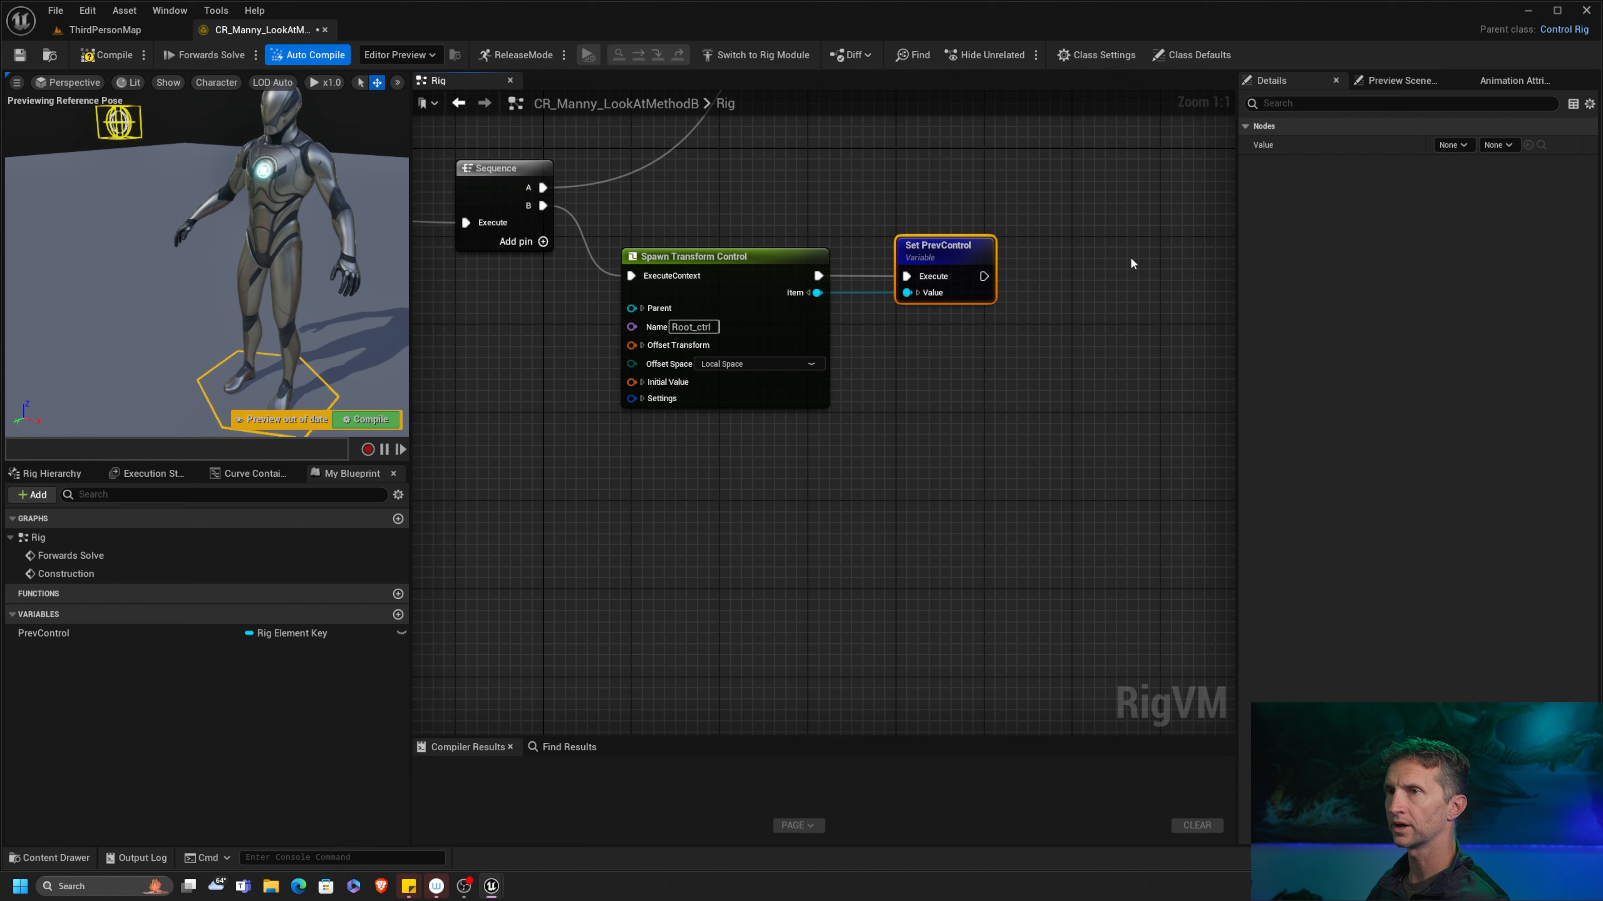
# Step: Compile and save the rig, and check where Root_ctrl sits in the Rig Hierarchy
pyautogui.click(106, 55)
pyautogui.click(20, 56)
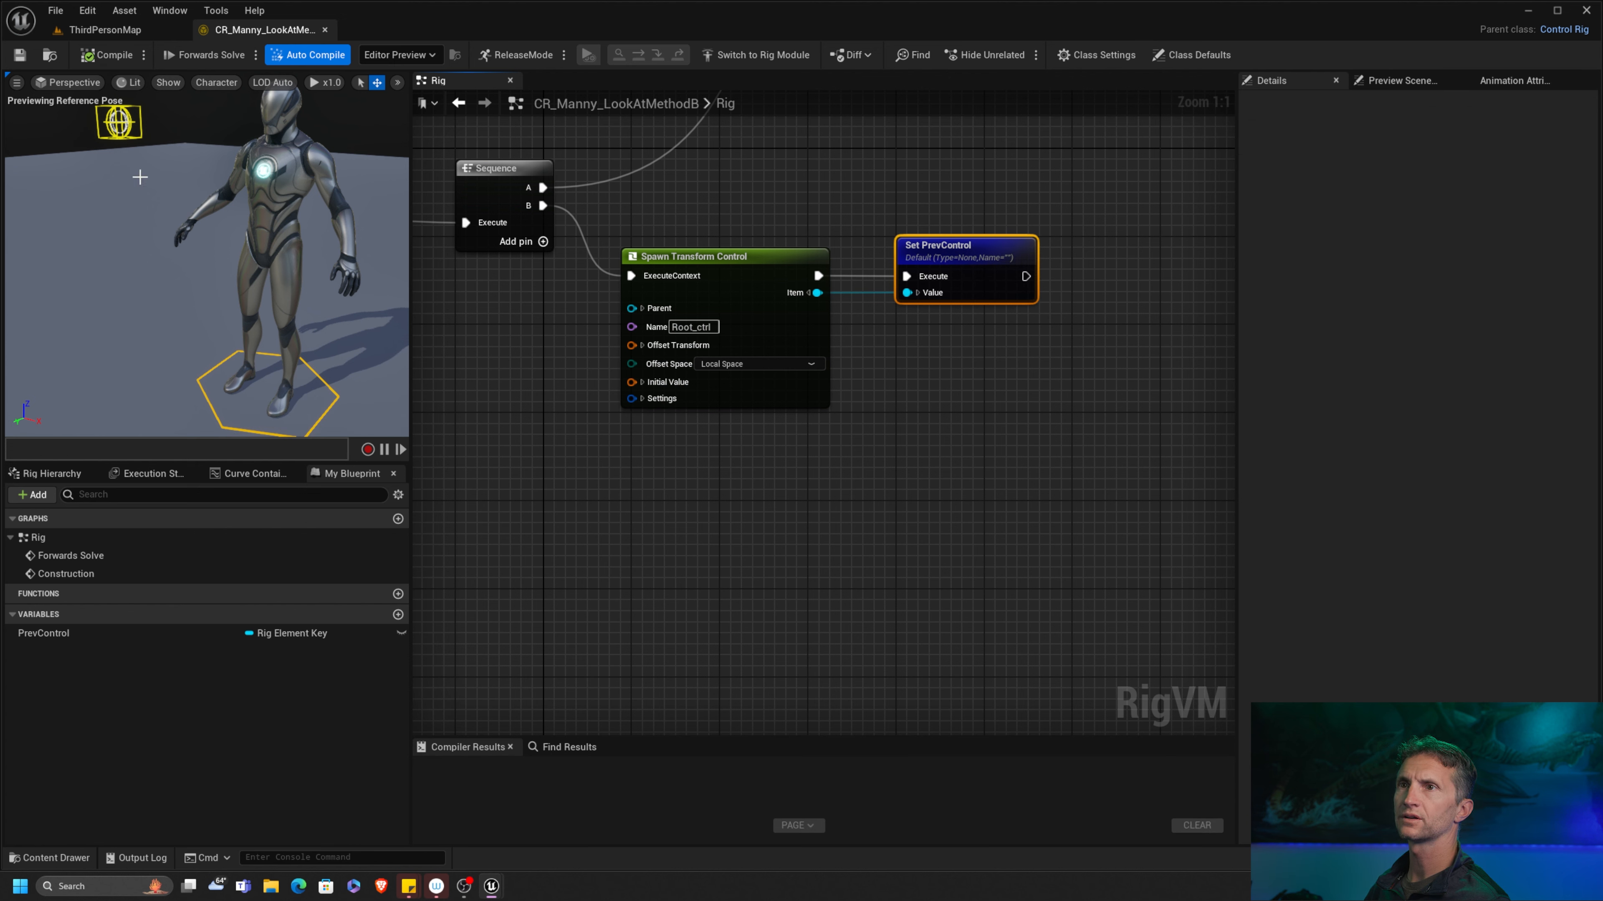
pyautogui.click(52, 473)
pyautogui.scroll(-15, 250, 758)
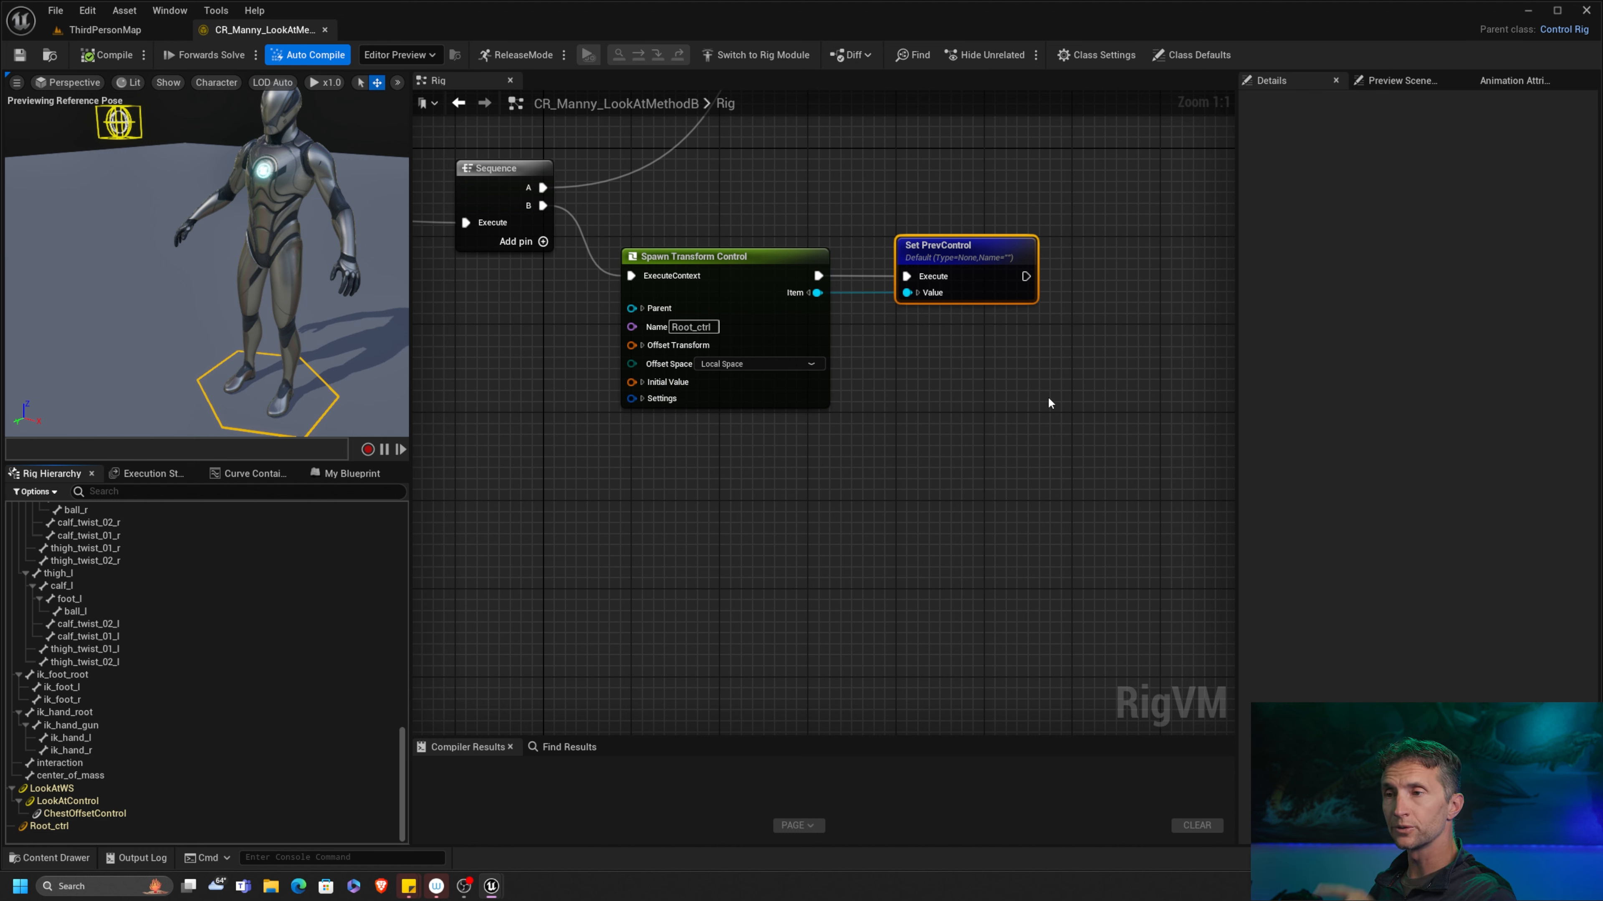
pyautogui.moveTo(401, 753); pyautogui.dragTo(441, 508)
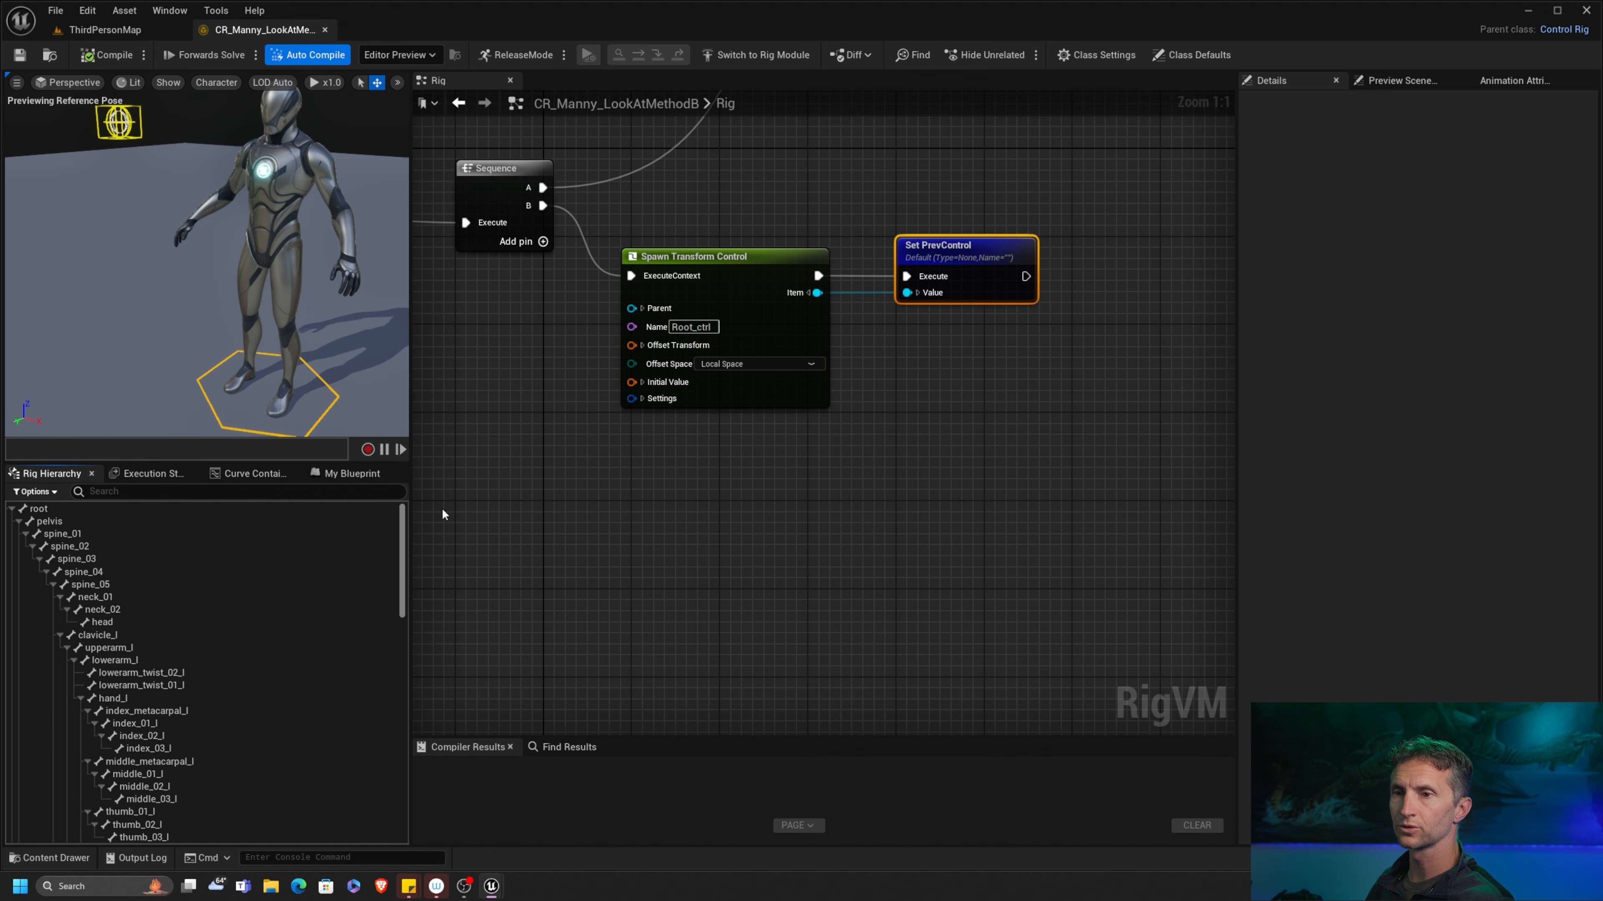
# Step: Create an Item Array from the bones spine_01 through head and place it below the Set PrevControl node
pyautogui.click(89, 534)
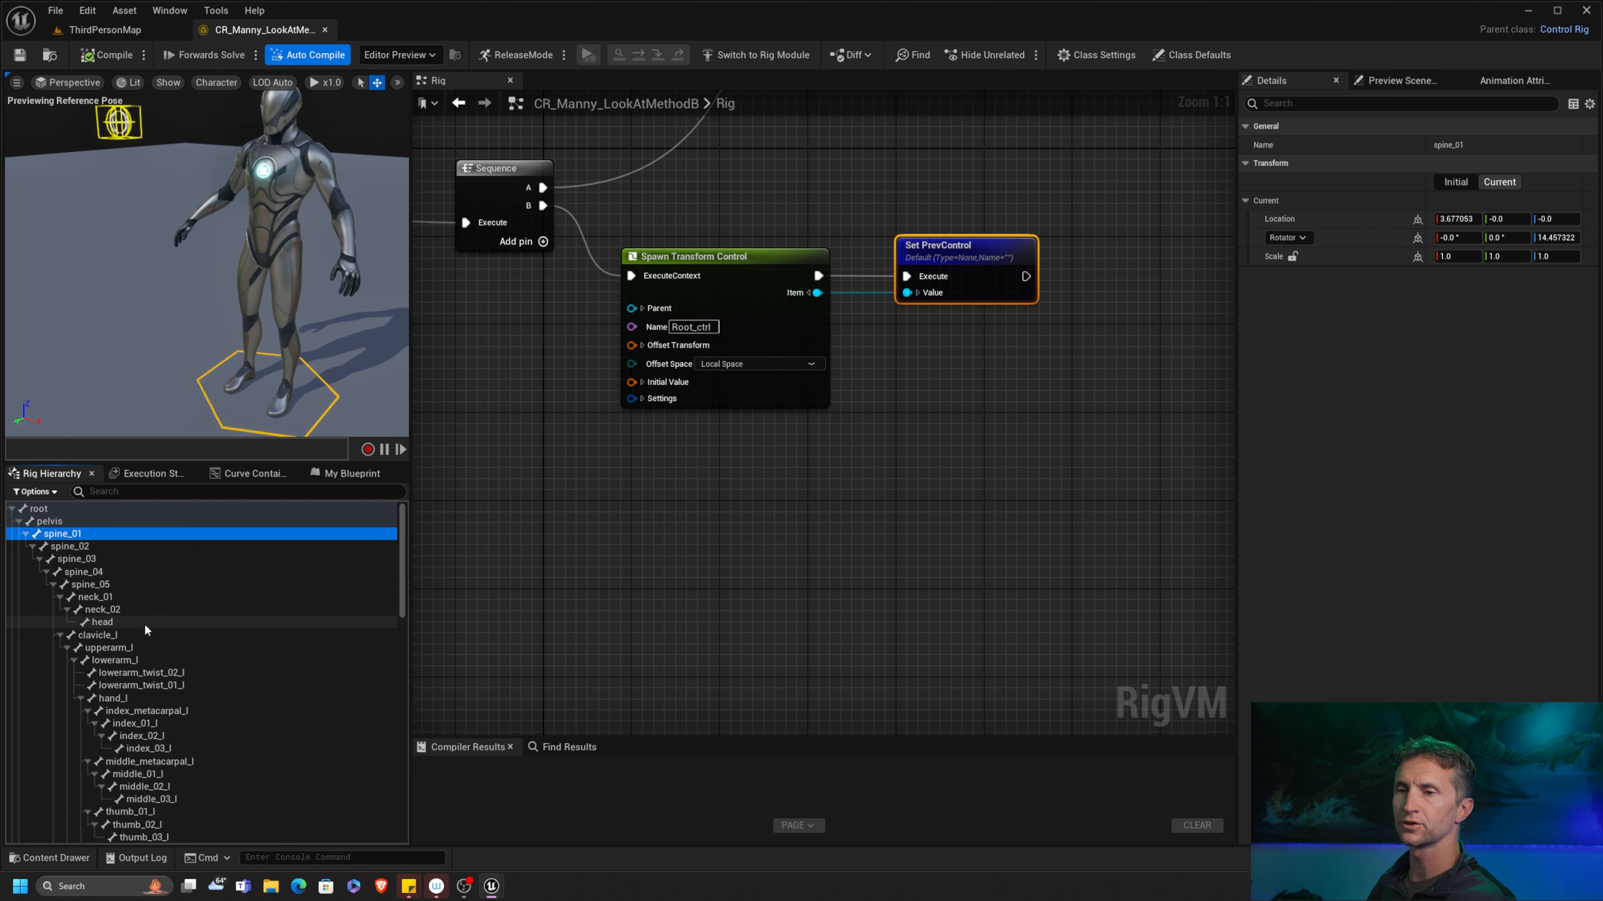
pyautogui.keyDown('shift'); pyautogui.click(119, 622); pyautogui.keyUp('shift')
pyautogui.moveTo(897, 498); pyautogui.dragTo(629, 499, button='right')
pyautogui.moveTo(790, 500); pyautogui.dragTo(719, 516, button='right')
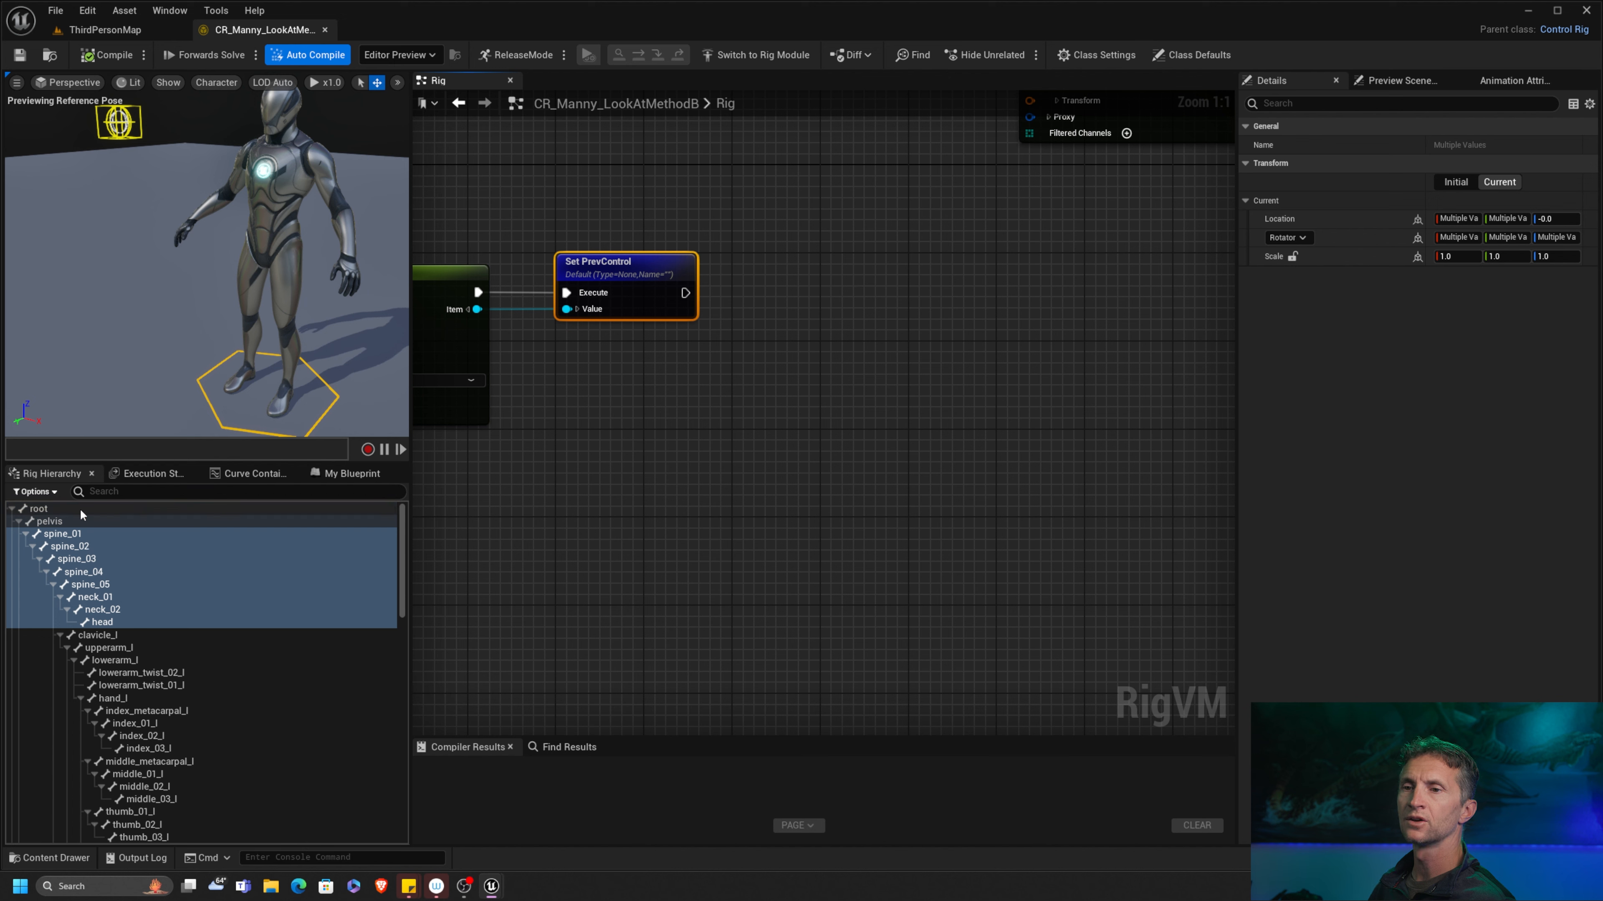
pyautogui.moveTo(74, 538); pyautogui.dragTo(645, 418)
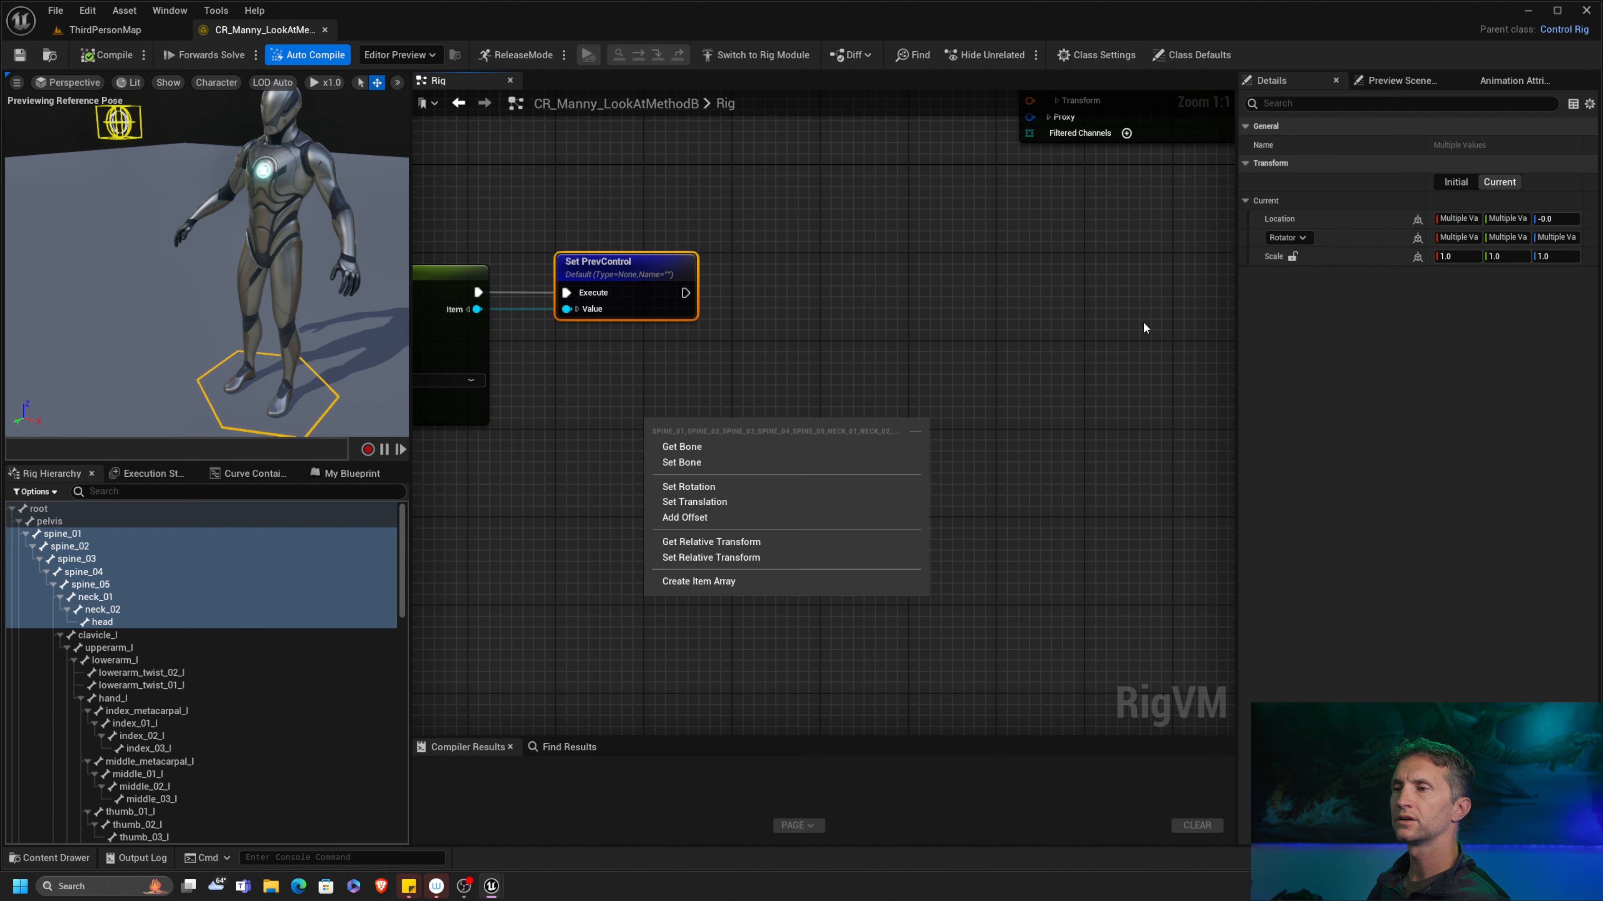
pyautogui.click(723, 582)
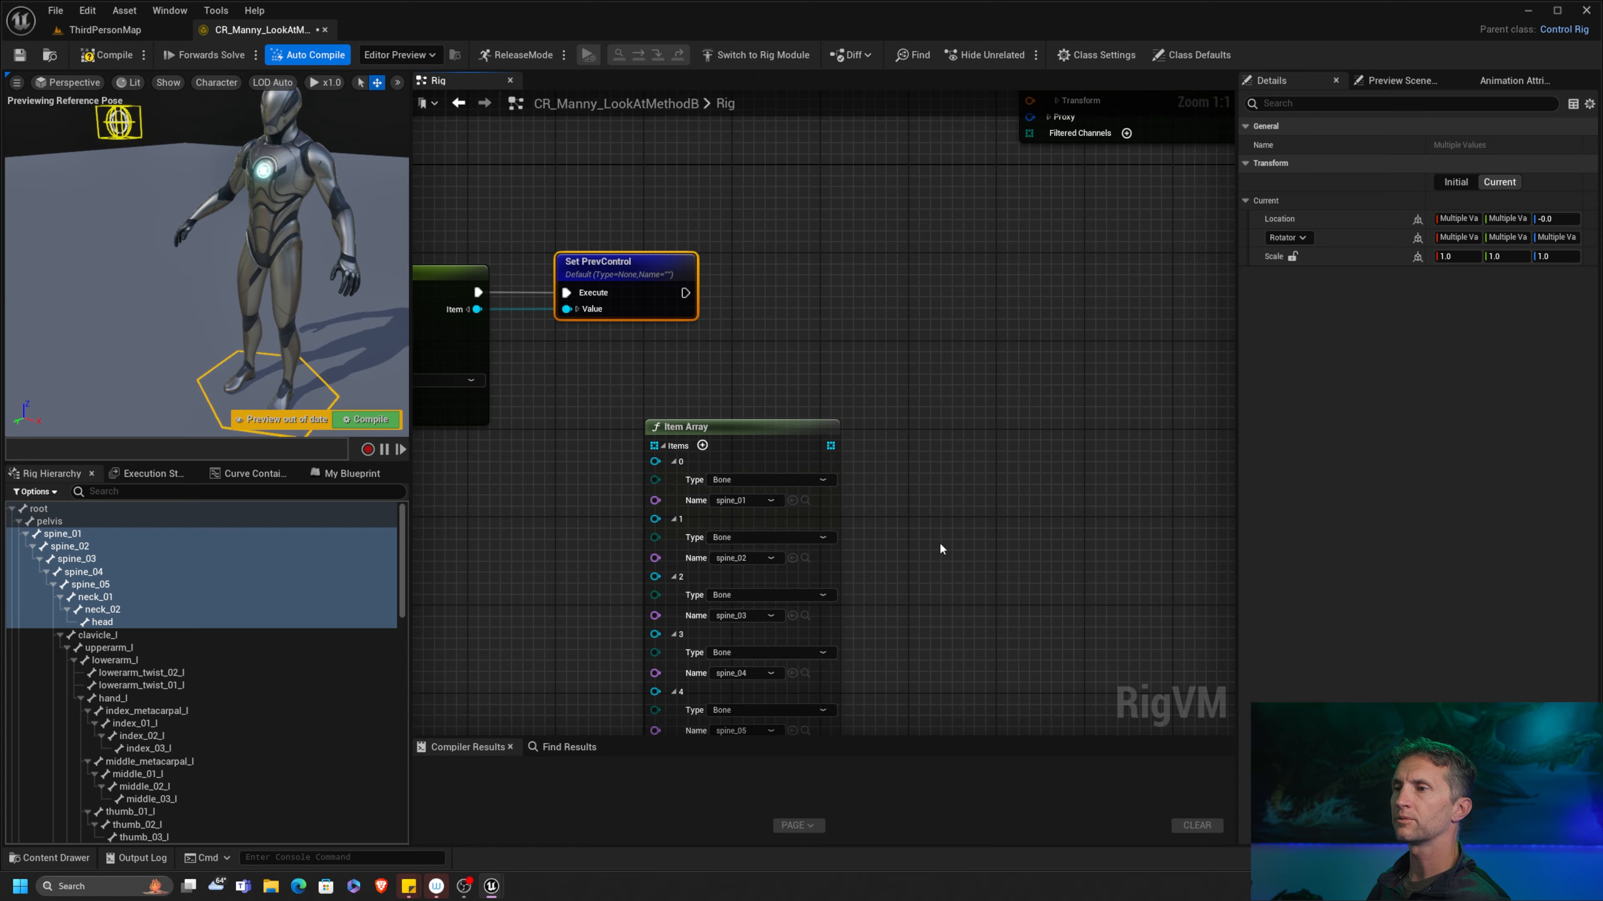
pyautogui.moveTo(936, 546); pyautogui.dragTo(861, 397, button='right')
pyautogui.moveTo(709, 293); pyautogui.dragTo(777, 187)
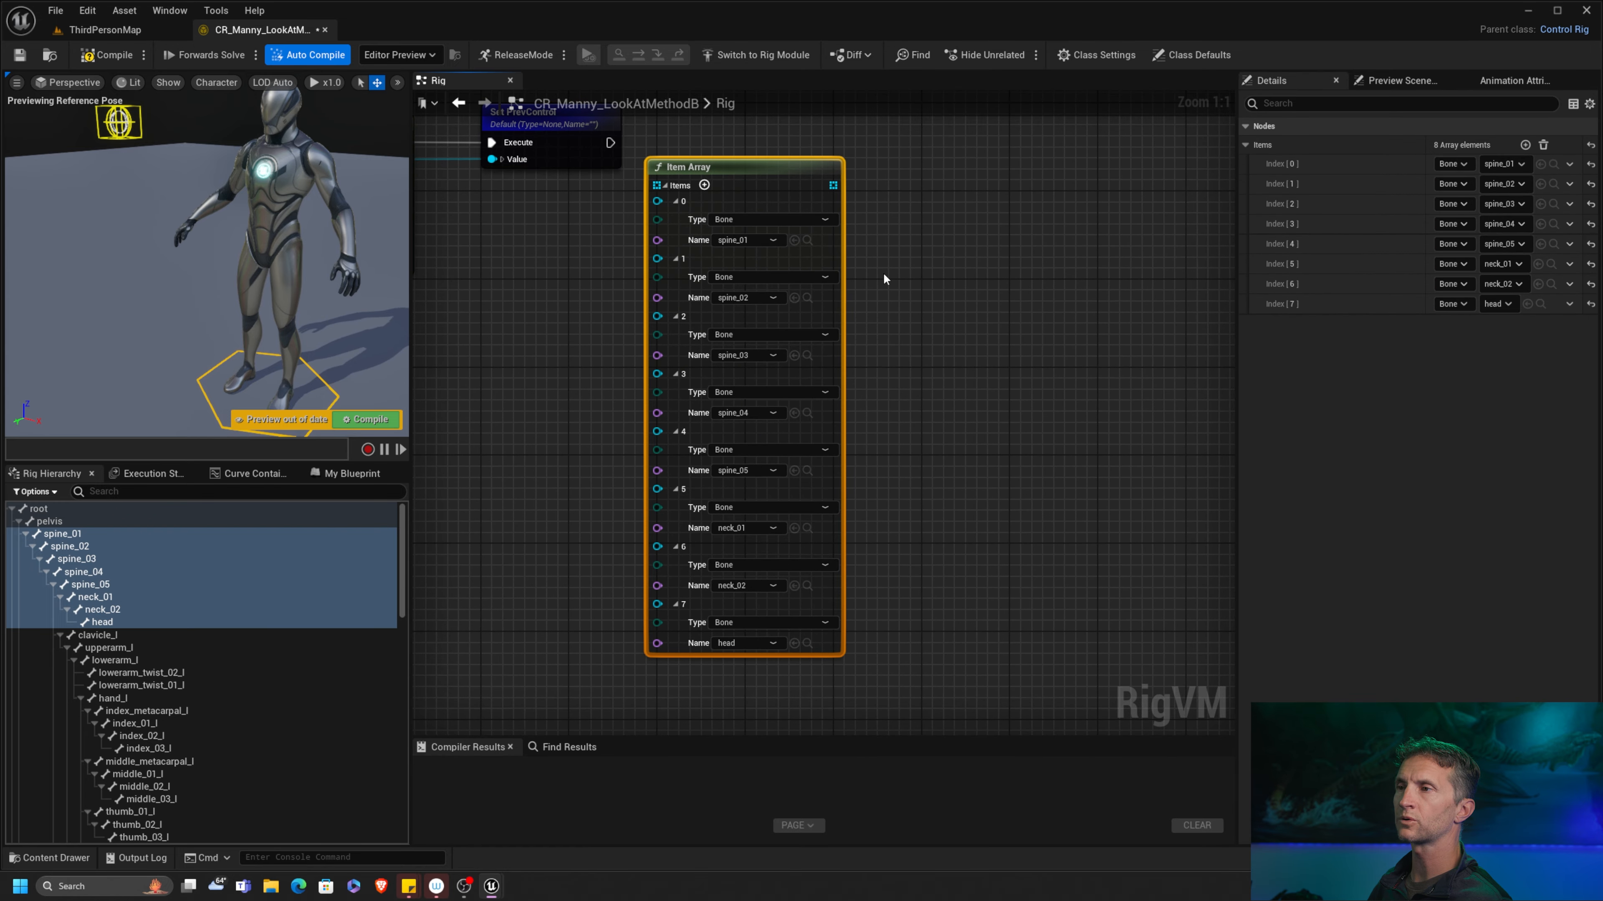
# Step: Collapse the Item Array's items and align the compact node directly below Set PrevControl
pyautogui.moveTo(884, 275); pyautogui.dragTo(880, 423, button='right')
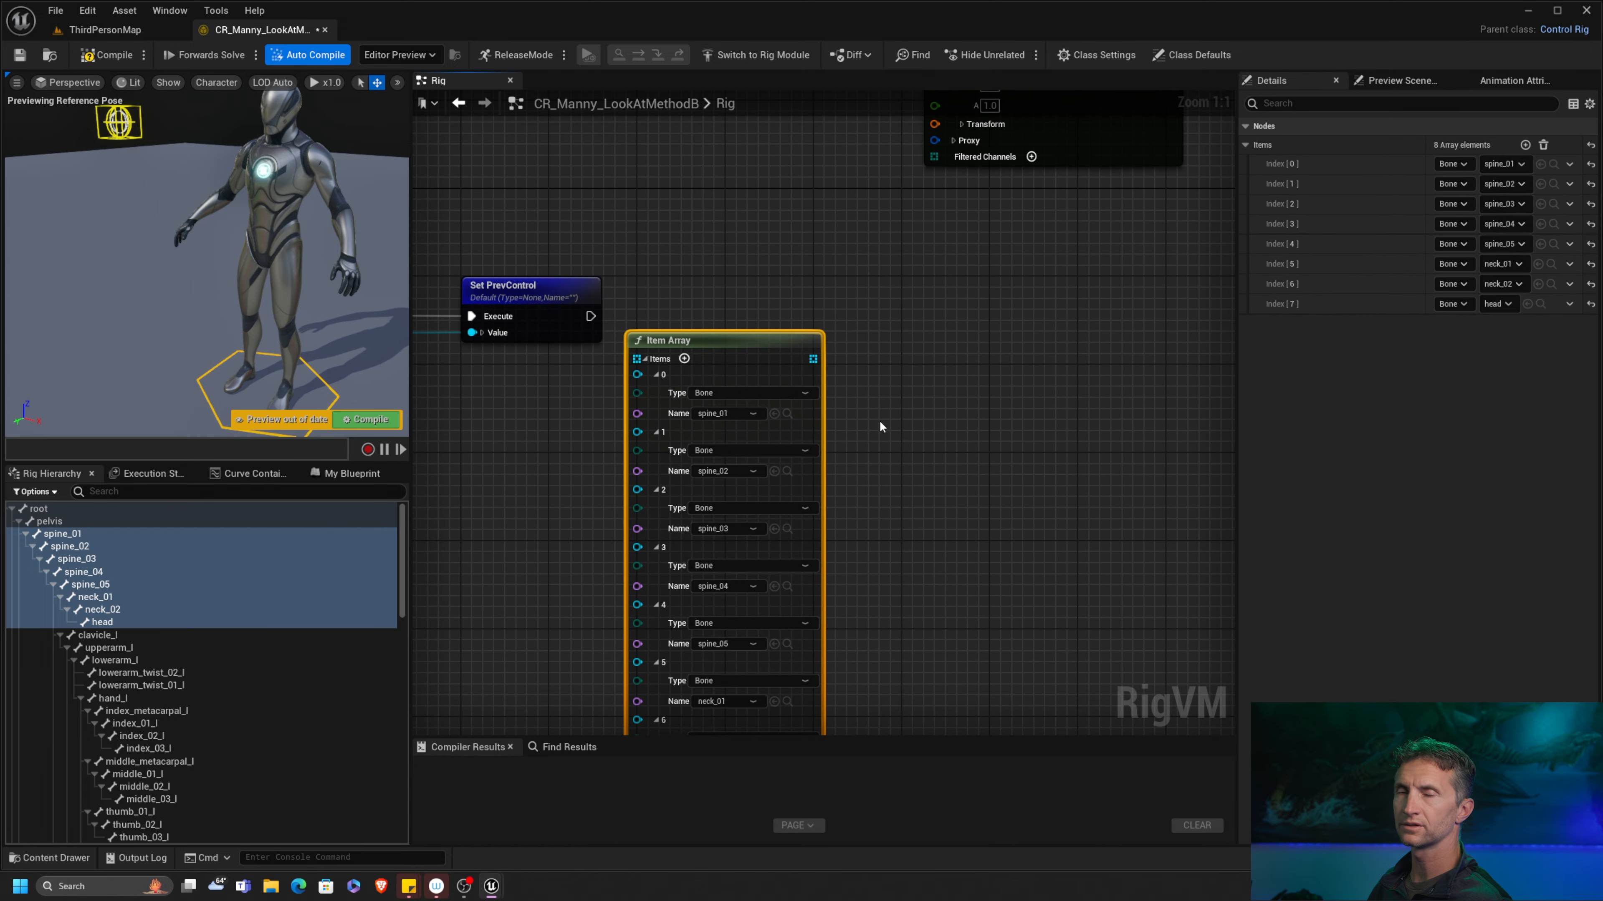
pyautogui.click(644, 358)
pyautogui.moveTo(703, 351); pyautogui.dragTo(526, 406)
pyautogui.moveTo(626, 439); pyautogui.dragTo(805, 437, button='right')
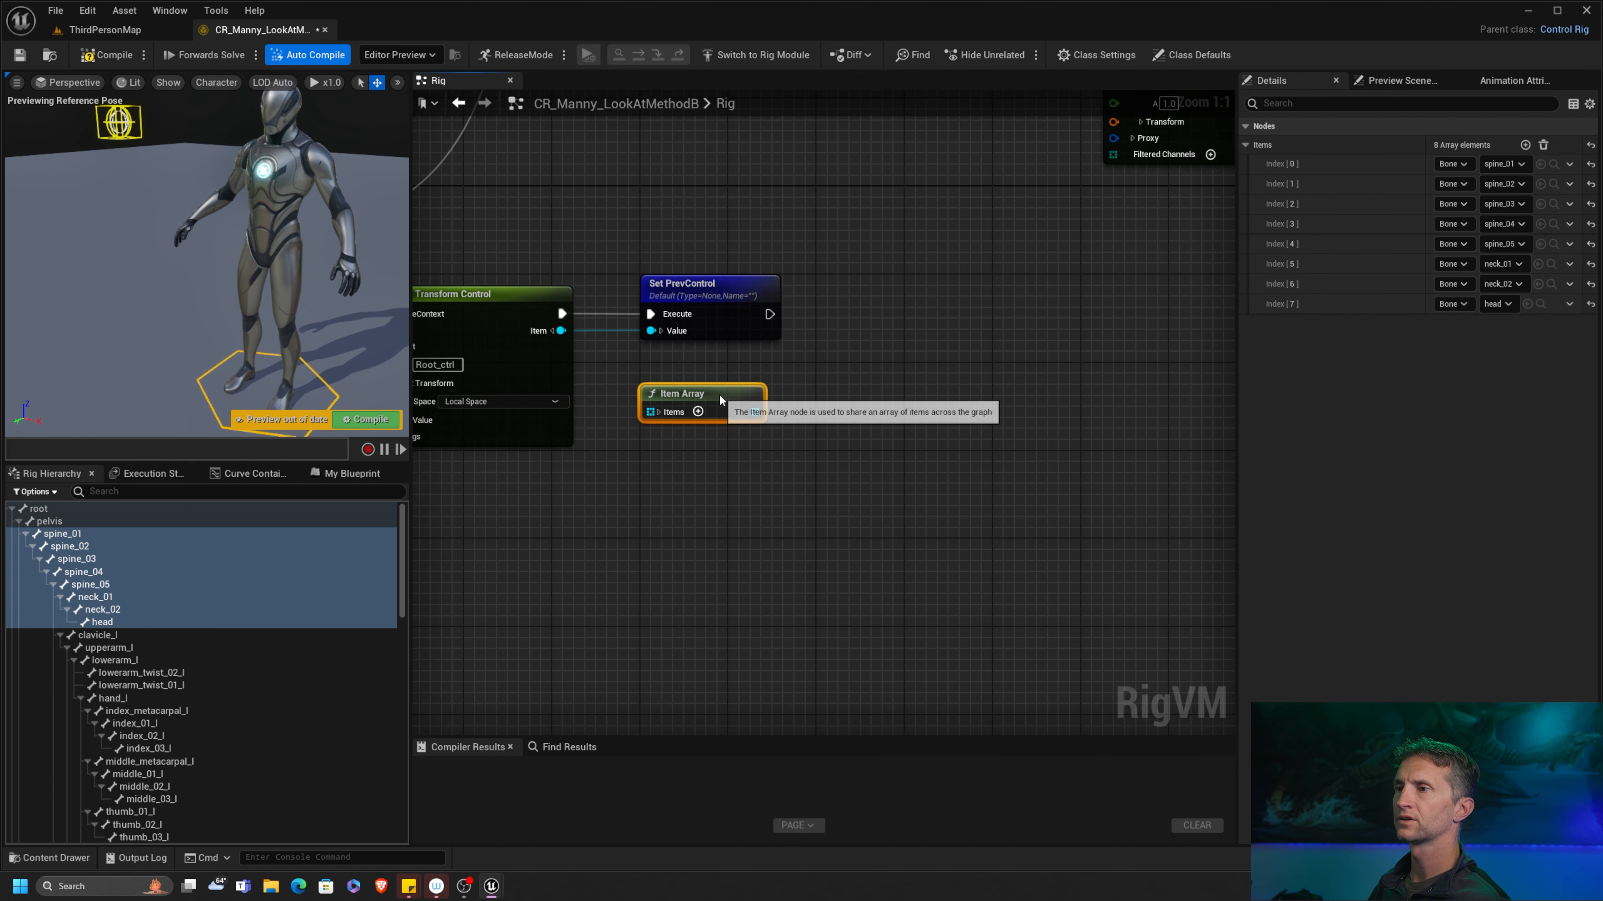
pyautogui.moveTo(742, 392); pyautogui.dragTo(776, 392)
pyautogui.moveTo(833, 390); pyautogui.dragTo(703, 450, button='right')
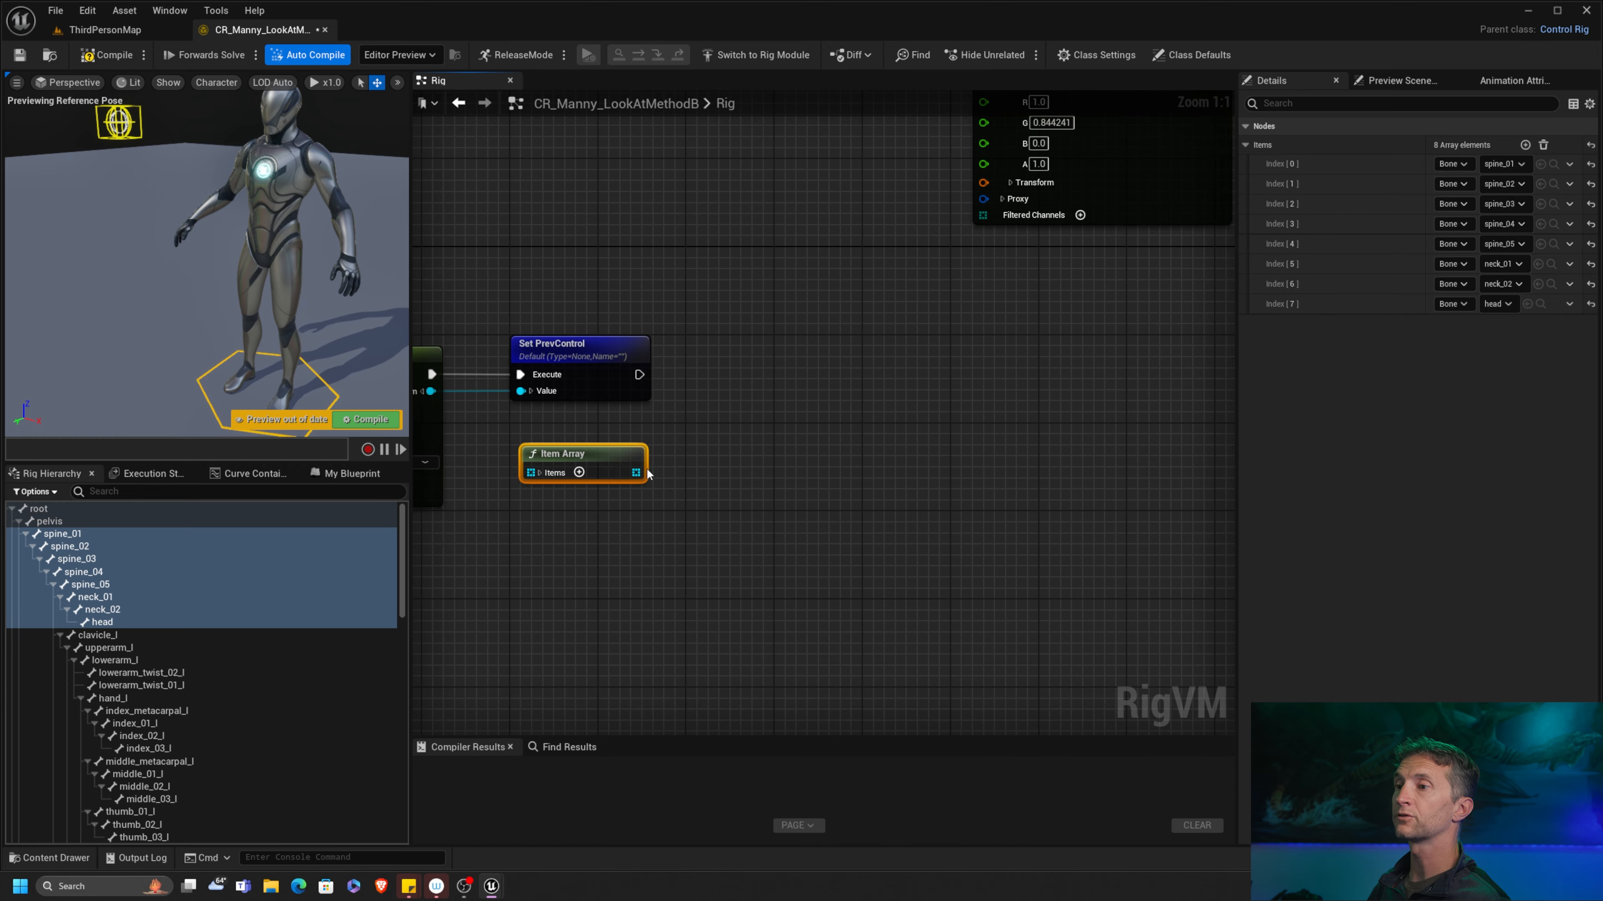
# Step: Add a For Each loop fed by the Item Array and connect its execution to Set PrevControl
pyautogui.moveTo(637, 472); pyautogui.dragTo(761, 381)
pyautogui.write('fore')
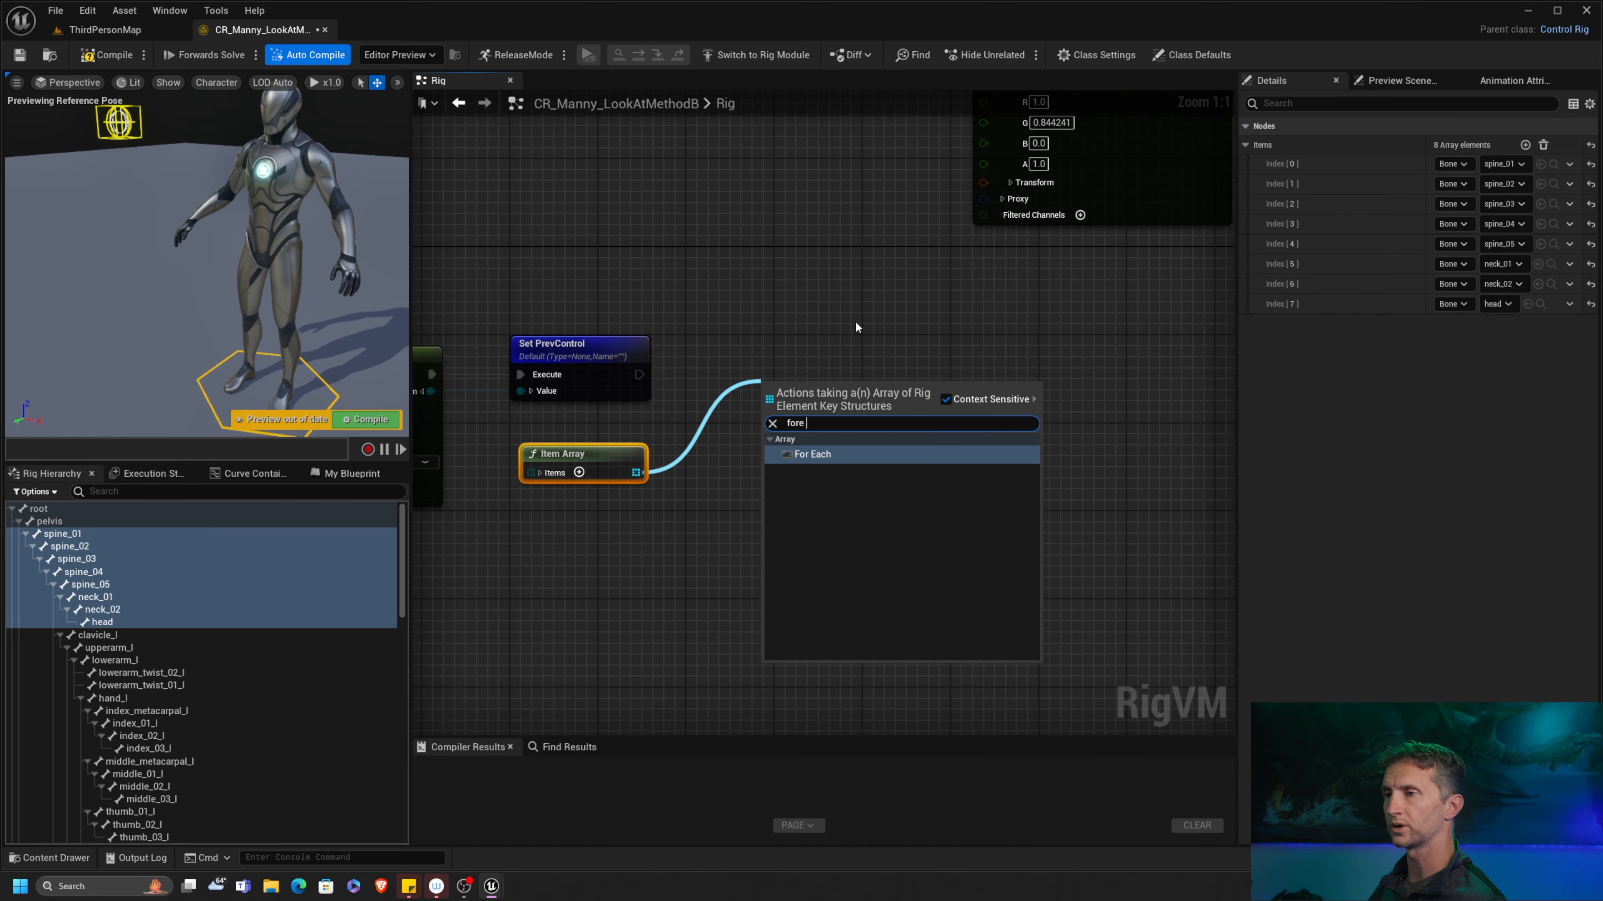
pyautogui.click(820, 454)
pyautogui.moveTo(797, 387); pyautogui.dragTo(785, 343)
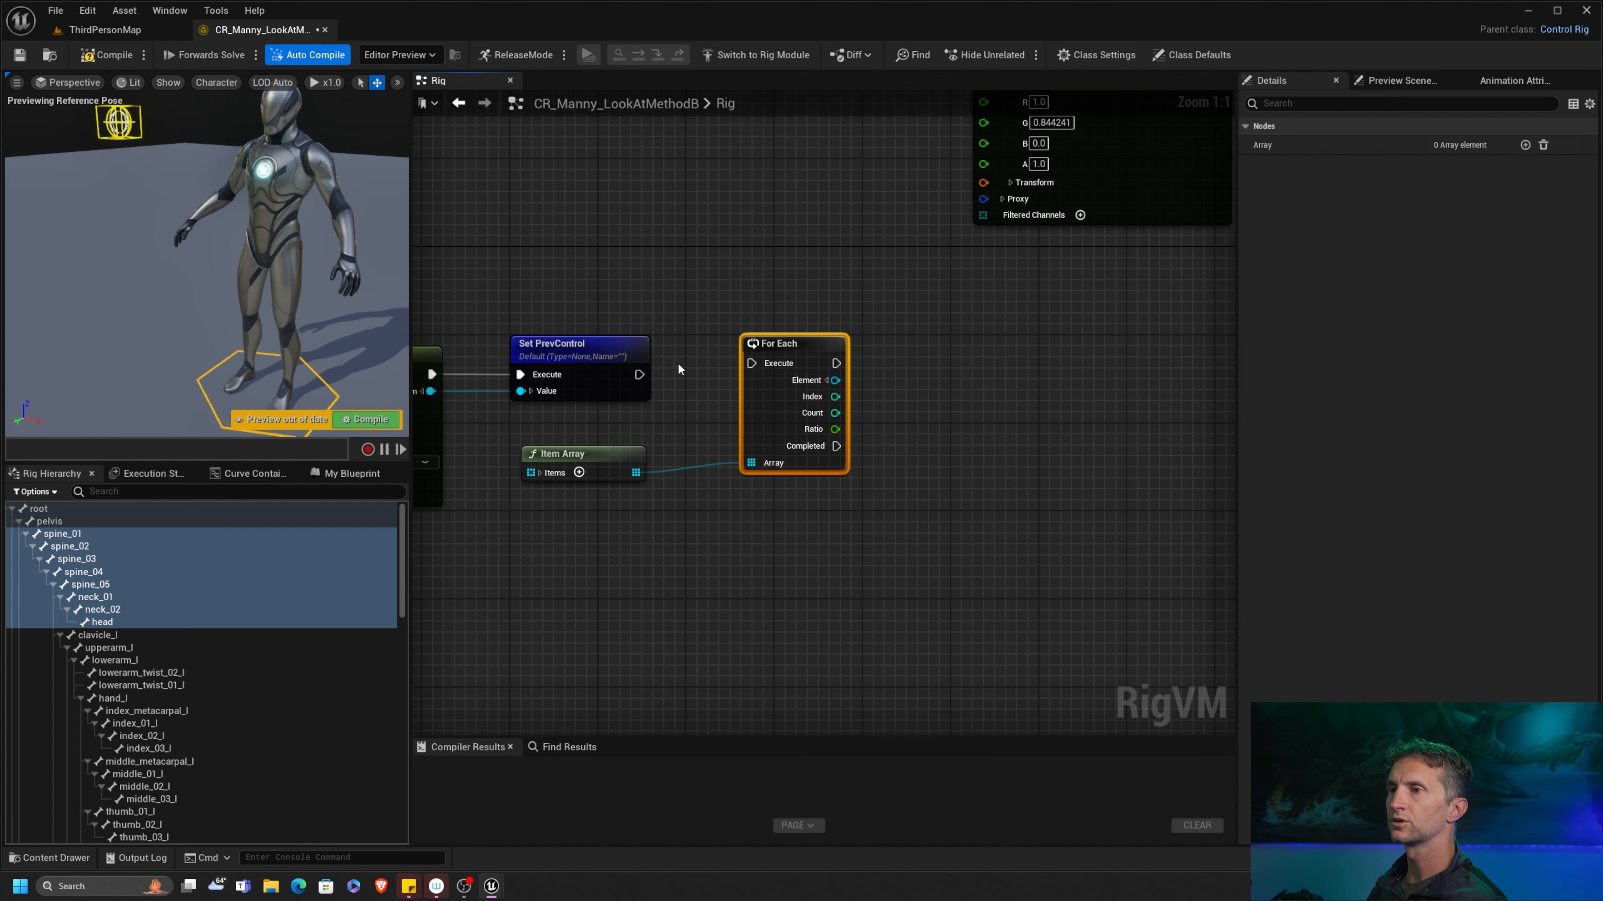
pyautogui.moveTo(639, 375); pyautogui.dragTo(739, 362)
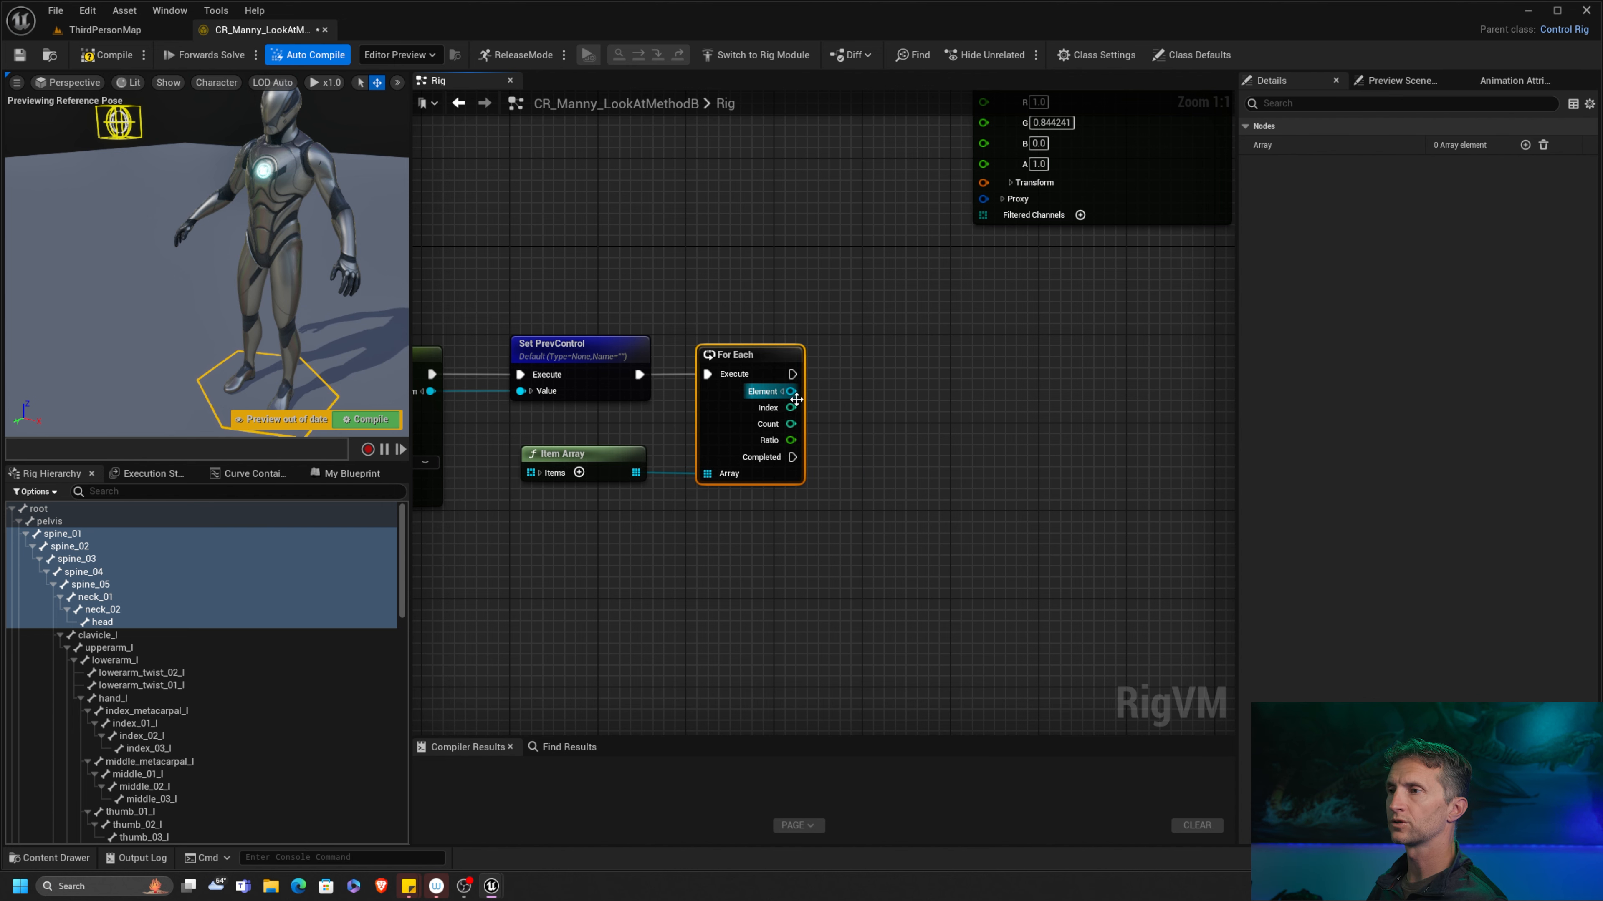
# Step: Expand the For Each Element and feed its Name into a new Concat node with B set to _ztr
pyautogui.click(783, 392)
pyautogui.moveTo(864, 439); pyautogui.dragTo(829, 412, button='right')
pyautogui.moveTo(756, 397); pyautogui.dragTo(941, 396)
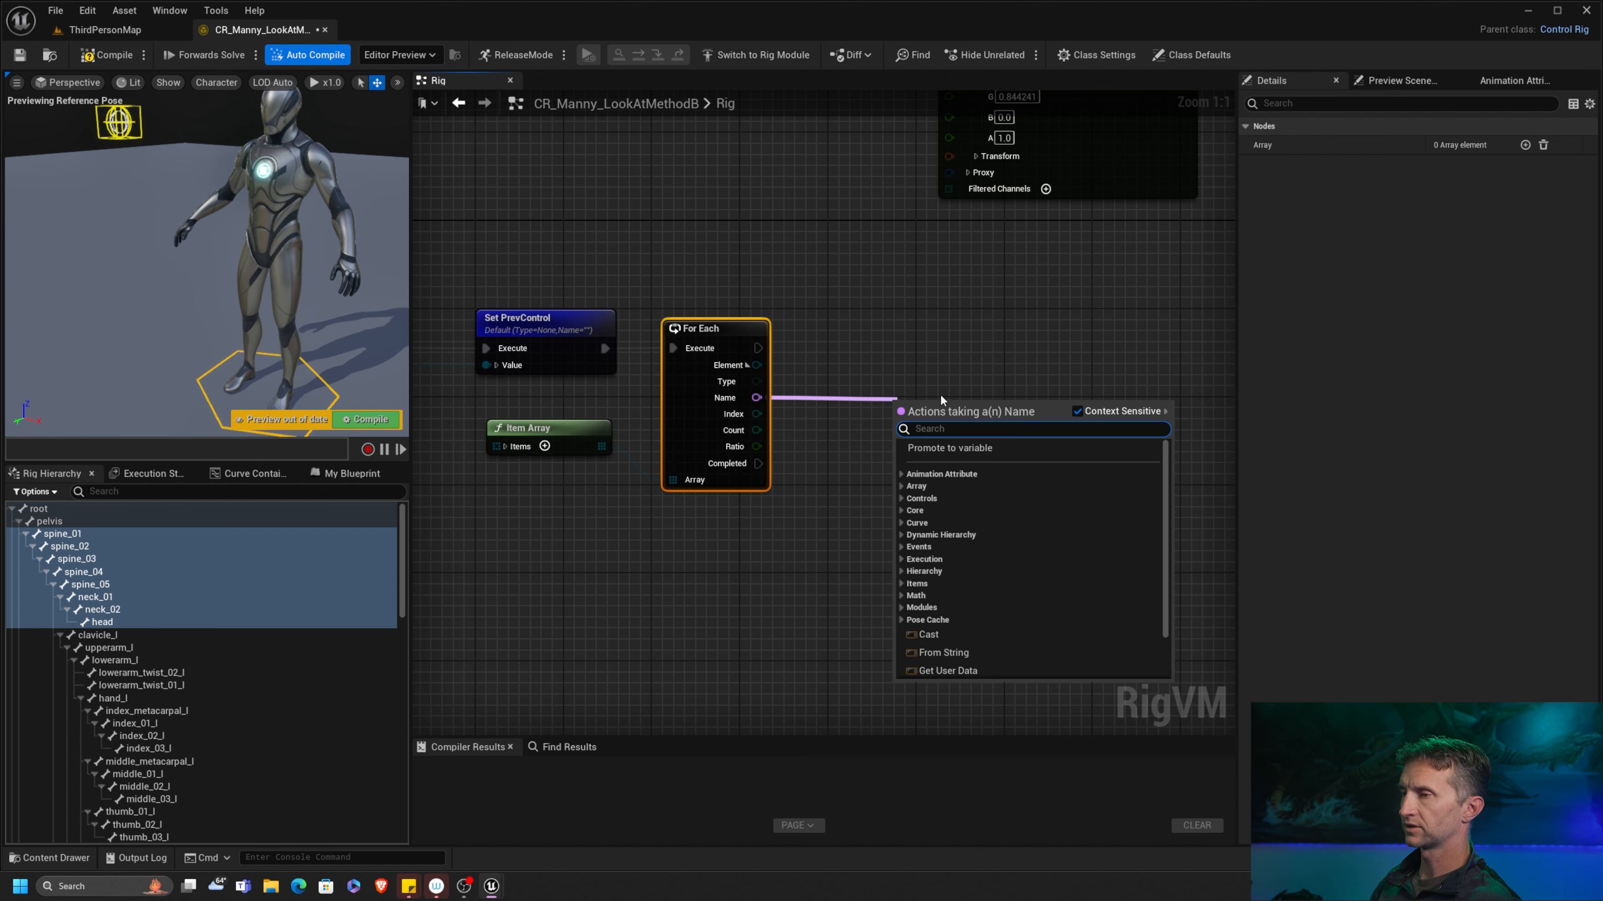
pyautogui.write('conc')
pyautogui.press('Return')
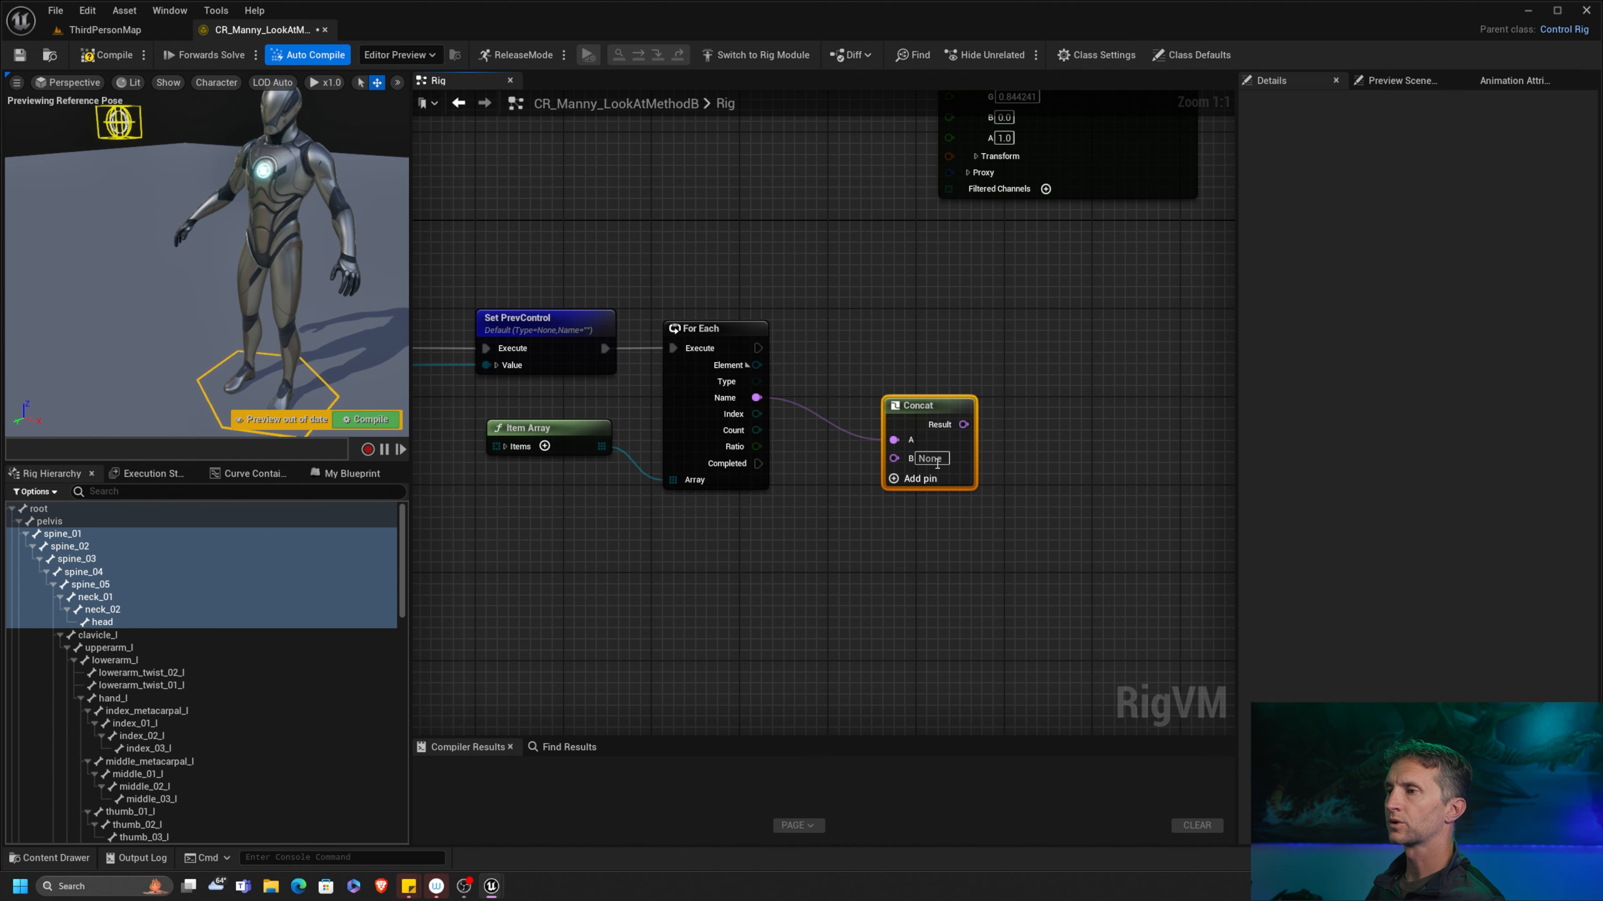
pyautogui.moveTo(940, 401); pyautogui.dragTo(917, 371)
pyautogui.click(918, 426)
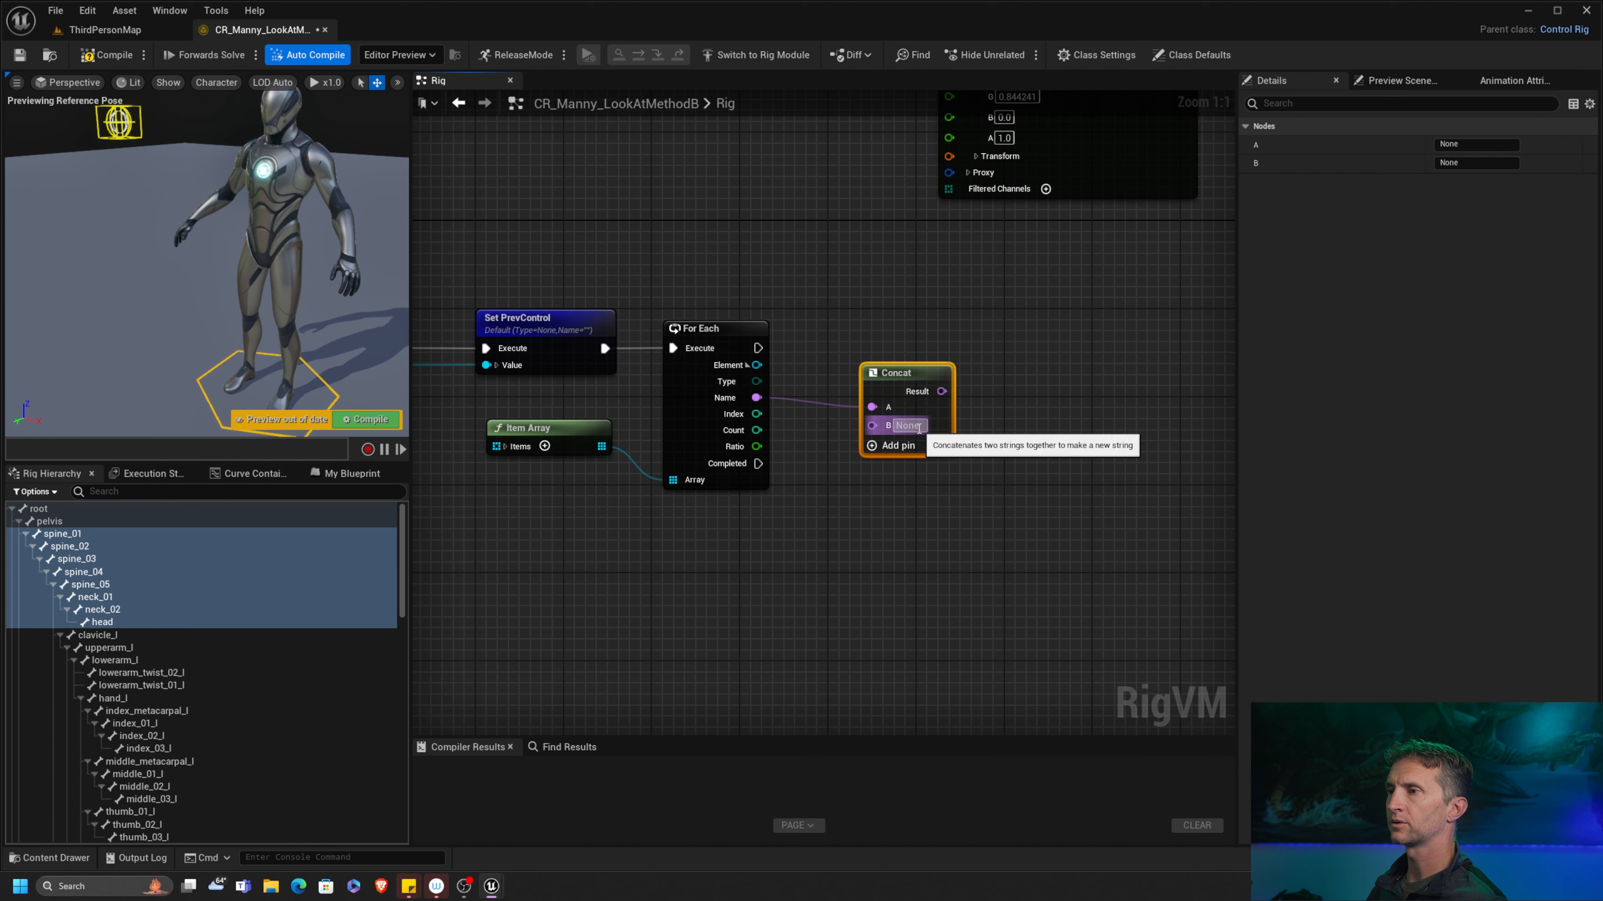
pyautogui.write('_')
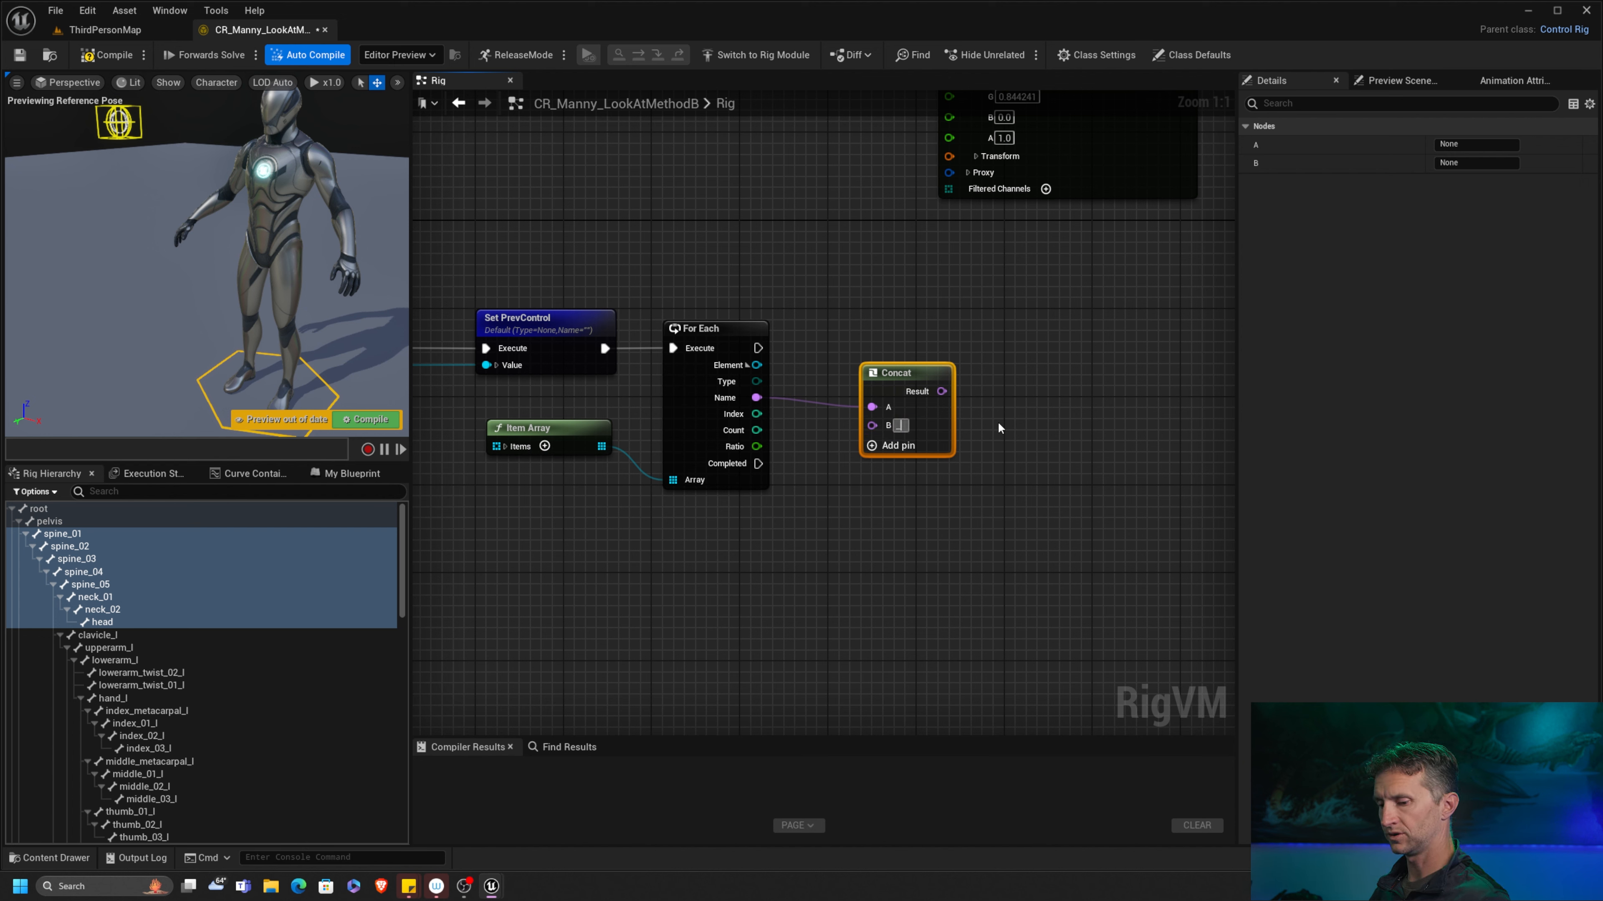
pyautogui.write('ztr')
pyautogui.press('Return')
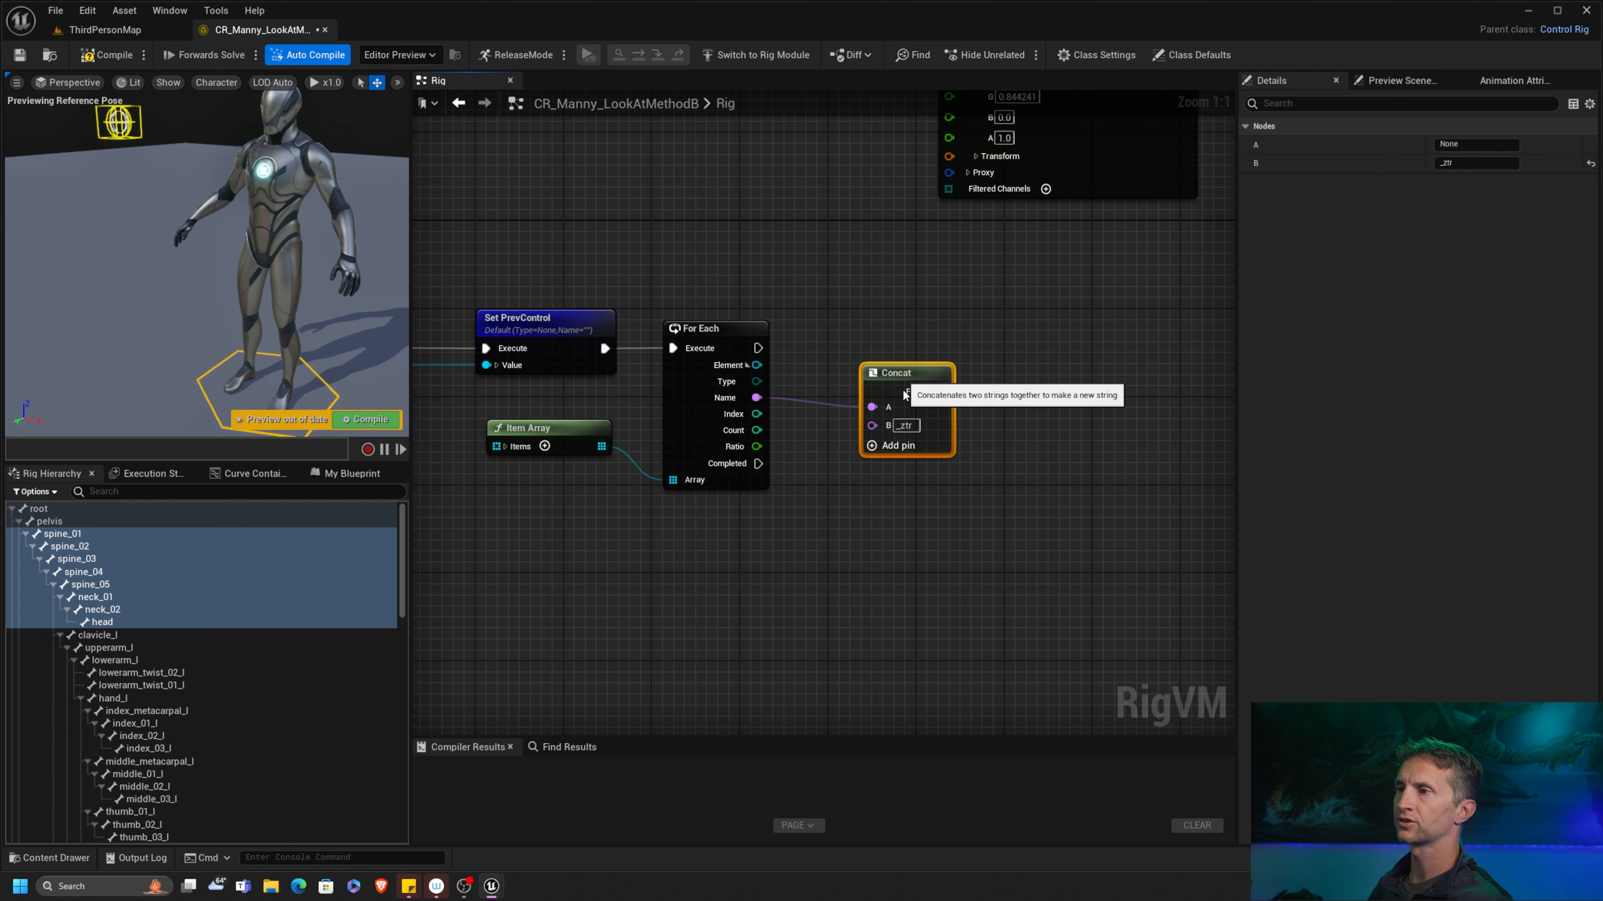
pyautogui.moveTo(903, 388); pyautogui.dragTo(914, 421)
# Step: Feed the element Name into a second Concat node with B set to _att, and stack both Concat nodes neatly
pyautogui.moveTo(756, 398); pyautogui.dragTo(861, 547)
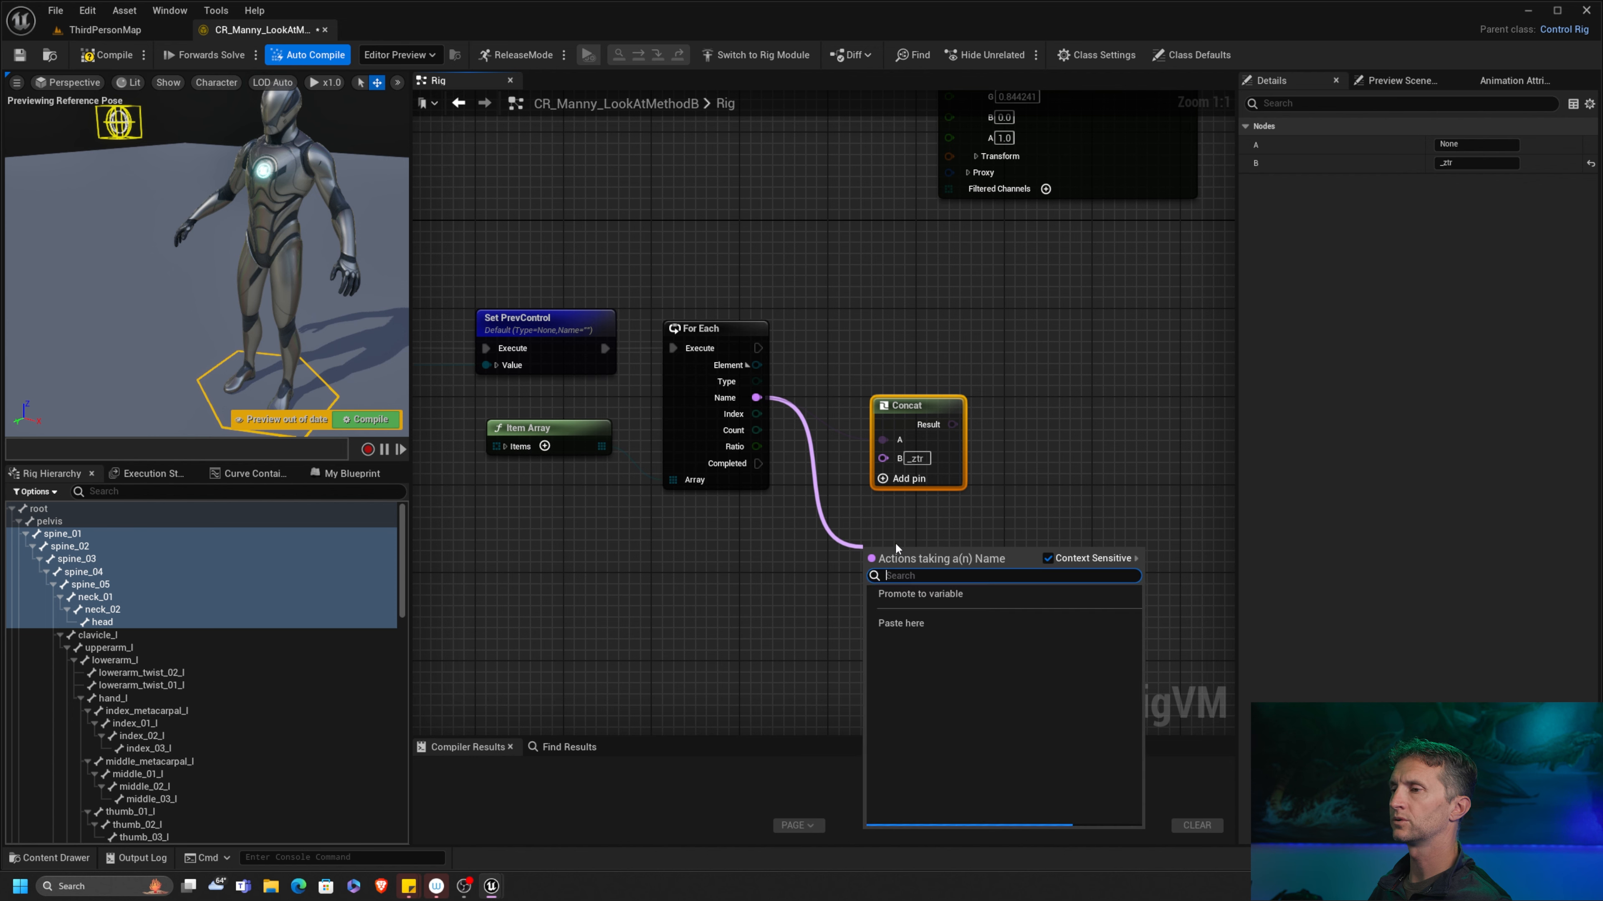
pyautogui.write('concat')
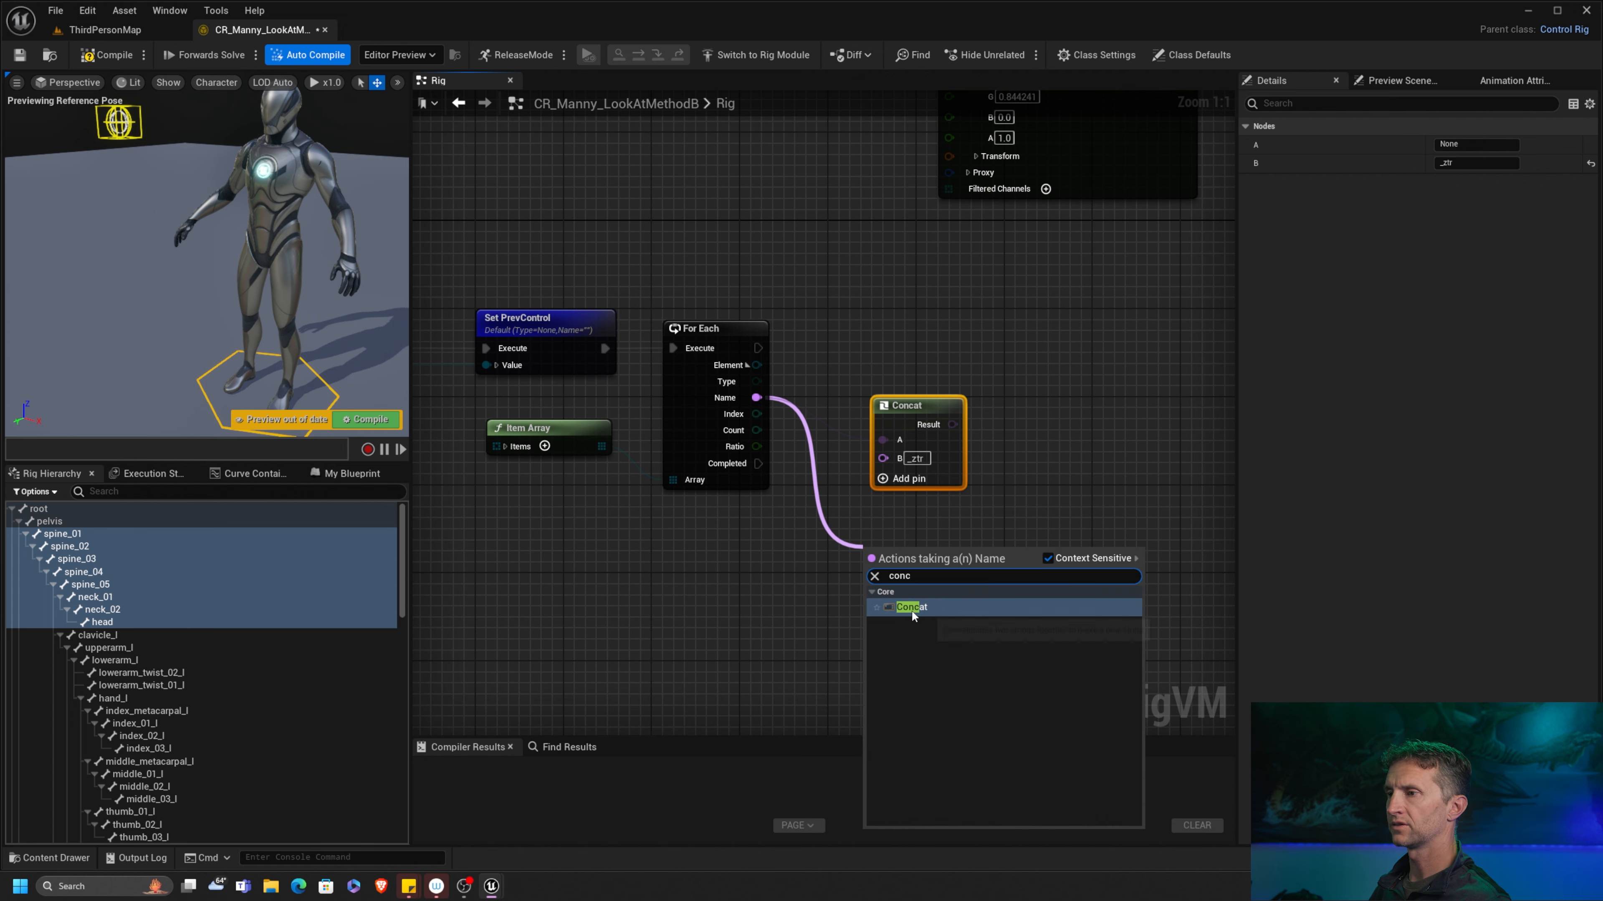
pyautogui.click(912, 609)
pyautogui.moveTo(921, 539); pyautogui.dragTo(929, 529)
pyautogui.click(930, 580)
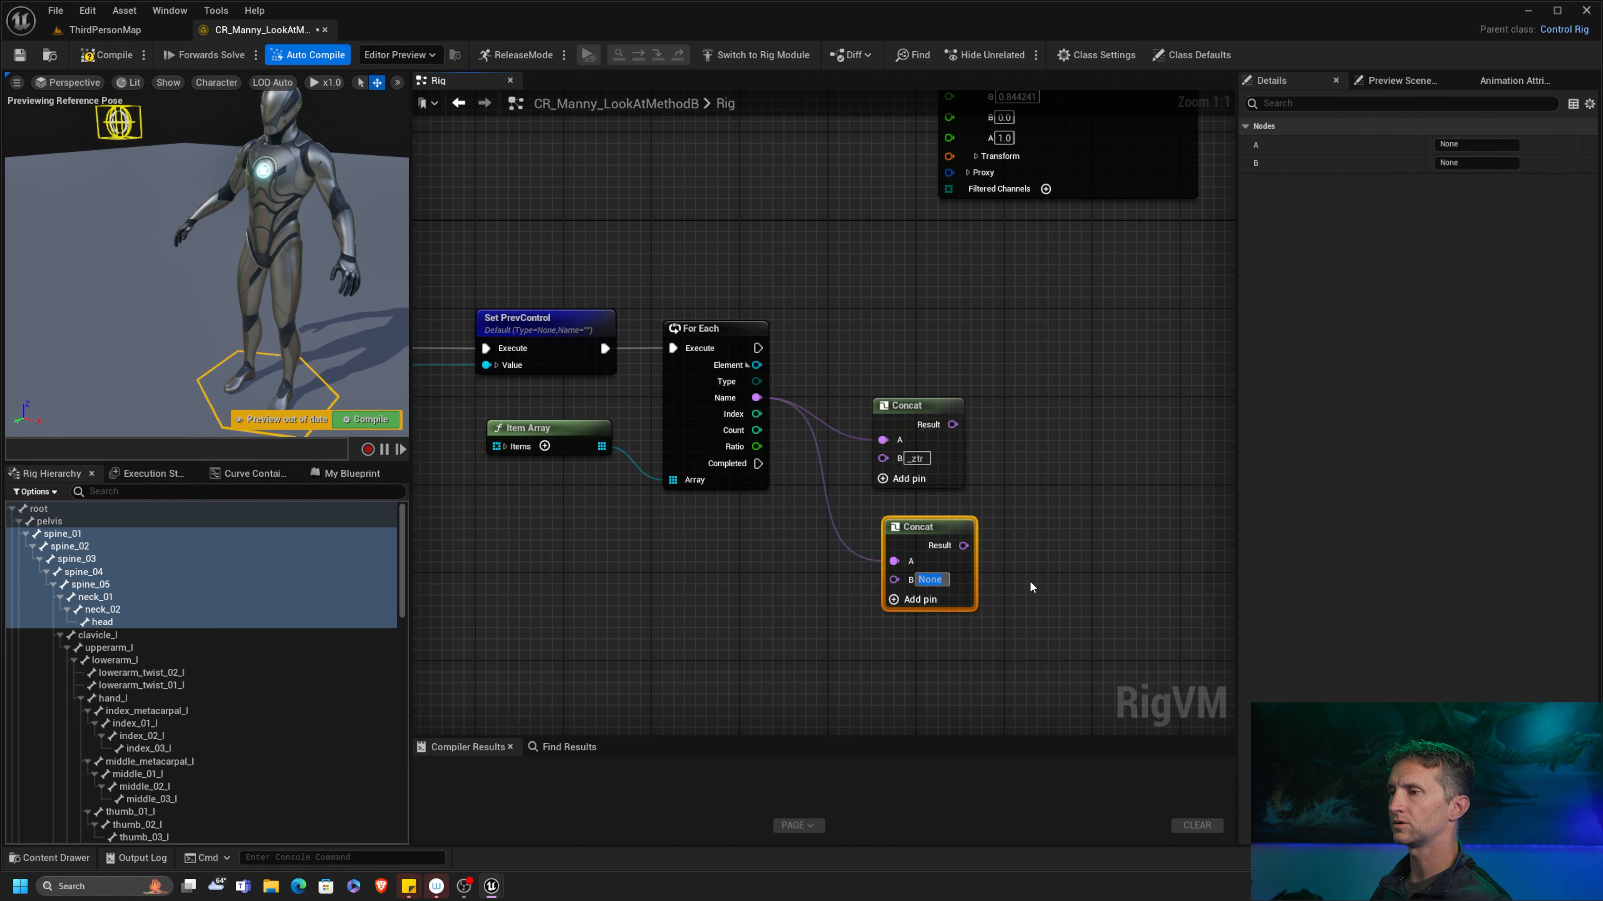
pyautogui.write('_att')
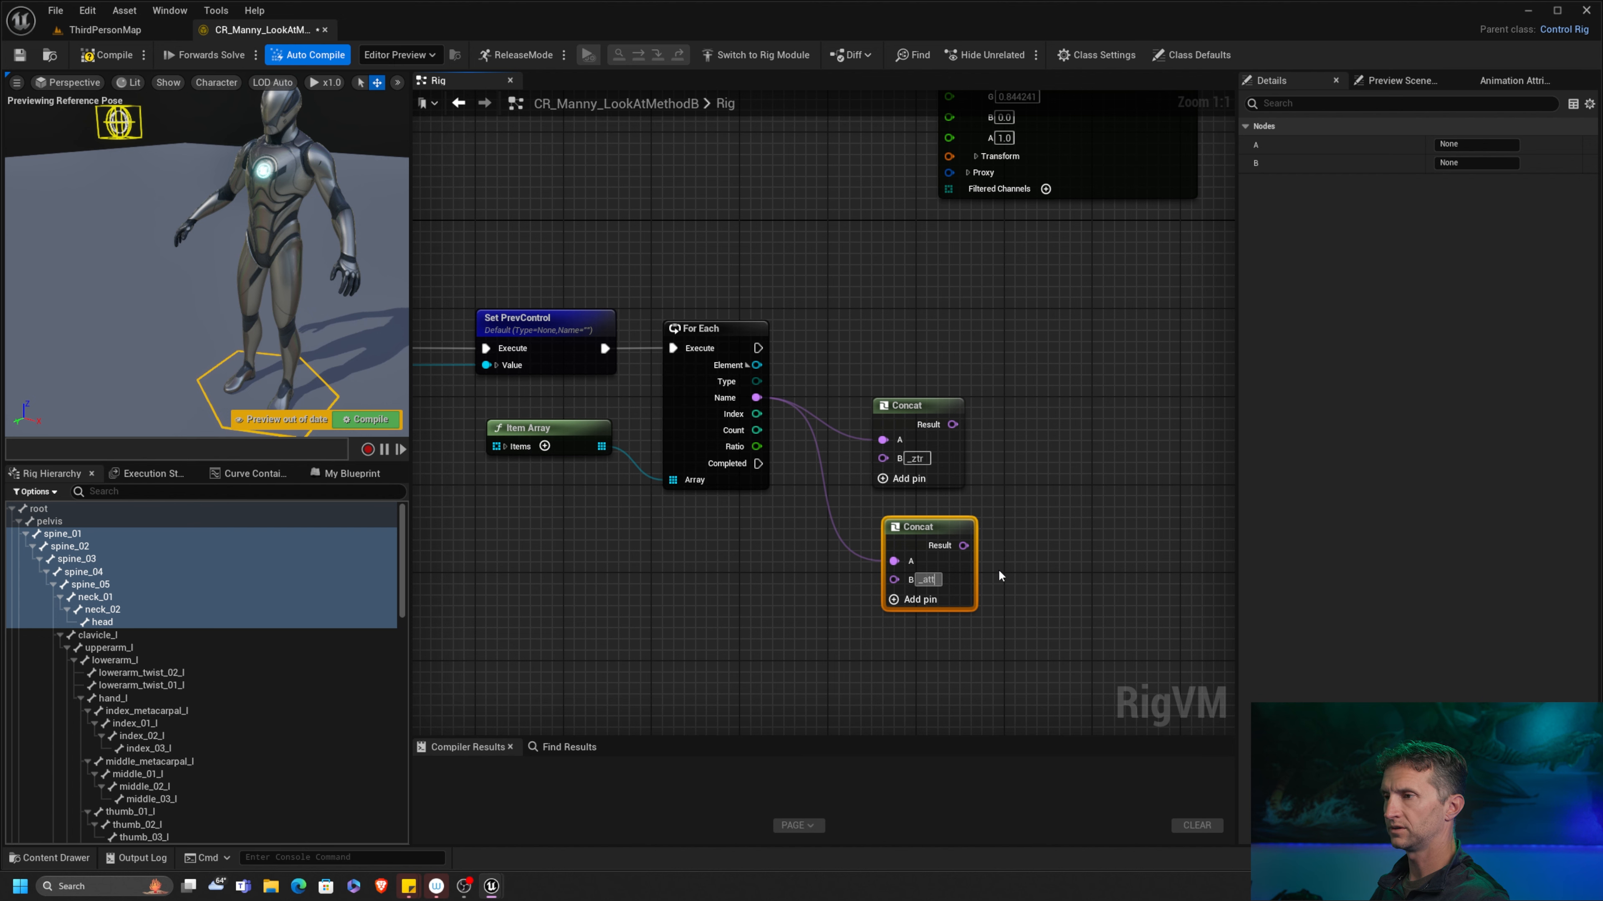
pyautogui.press('Return')
pyautogui.moveTo(938, 536); pyautogui.dragTo(913, 563)
pyautogui.click(945, 465)
pyautogui.keyDown('ctrl'); pyautogui.click(935, 519); pyautogui.keyUp('ctrl')
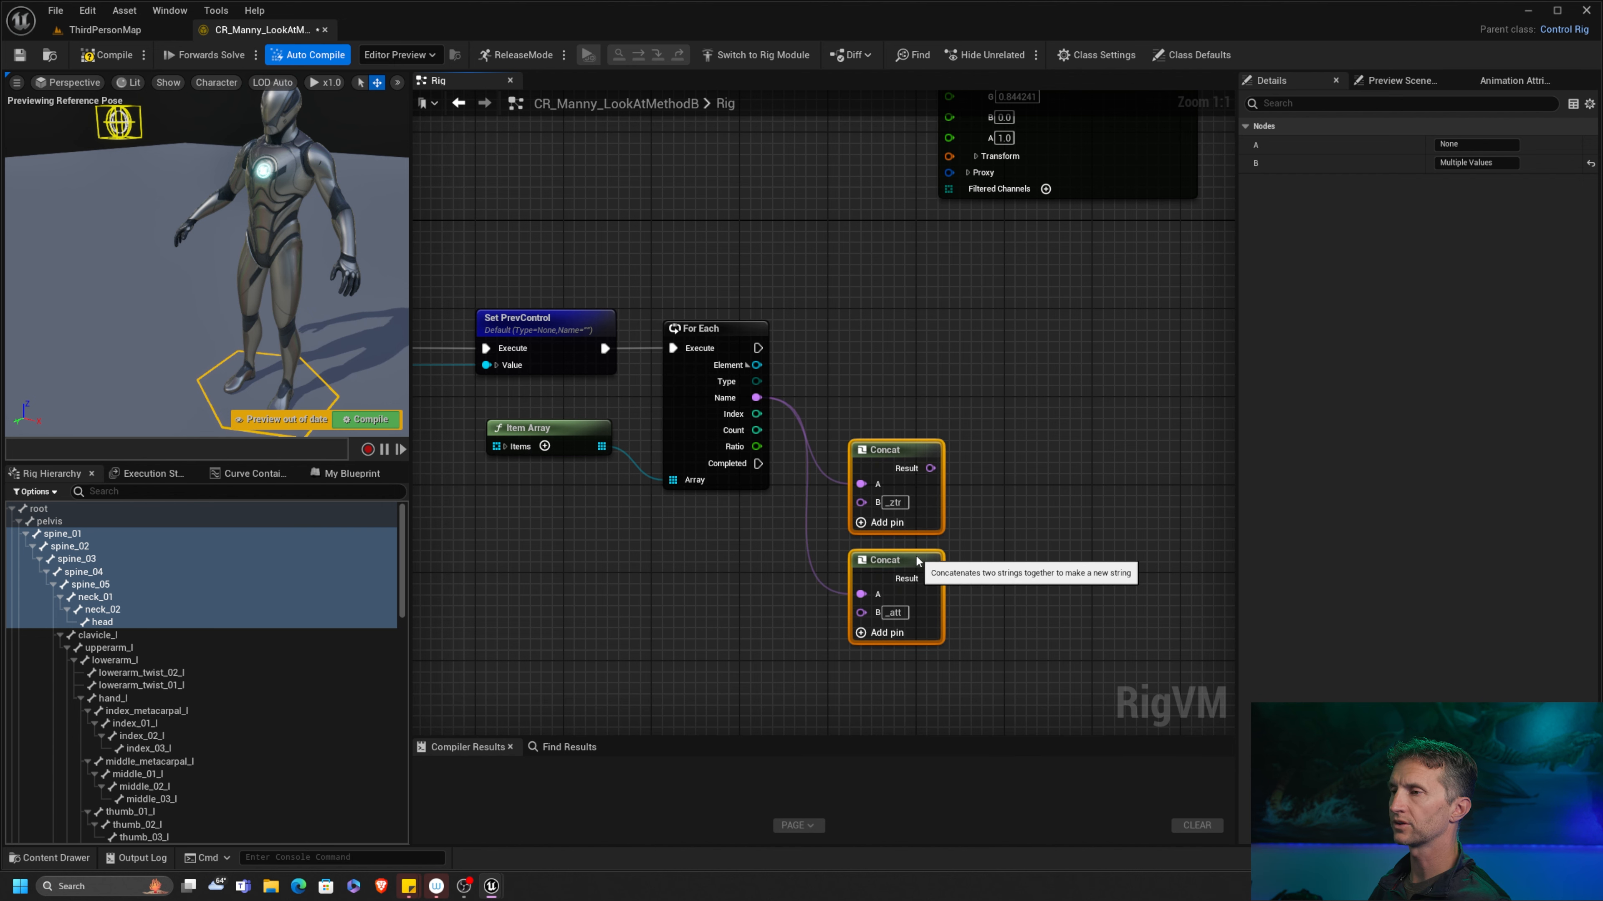
# Step: Add a SpawnControl node executed by the For Each loop and feed the _ztr Concat result into its Name
pyautogui.moveTo(861, 384); pyautogui.dragTo(724, 371, button='right')
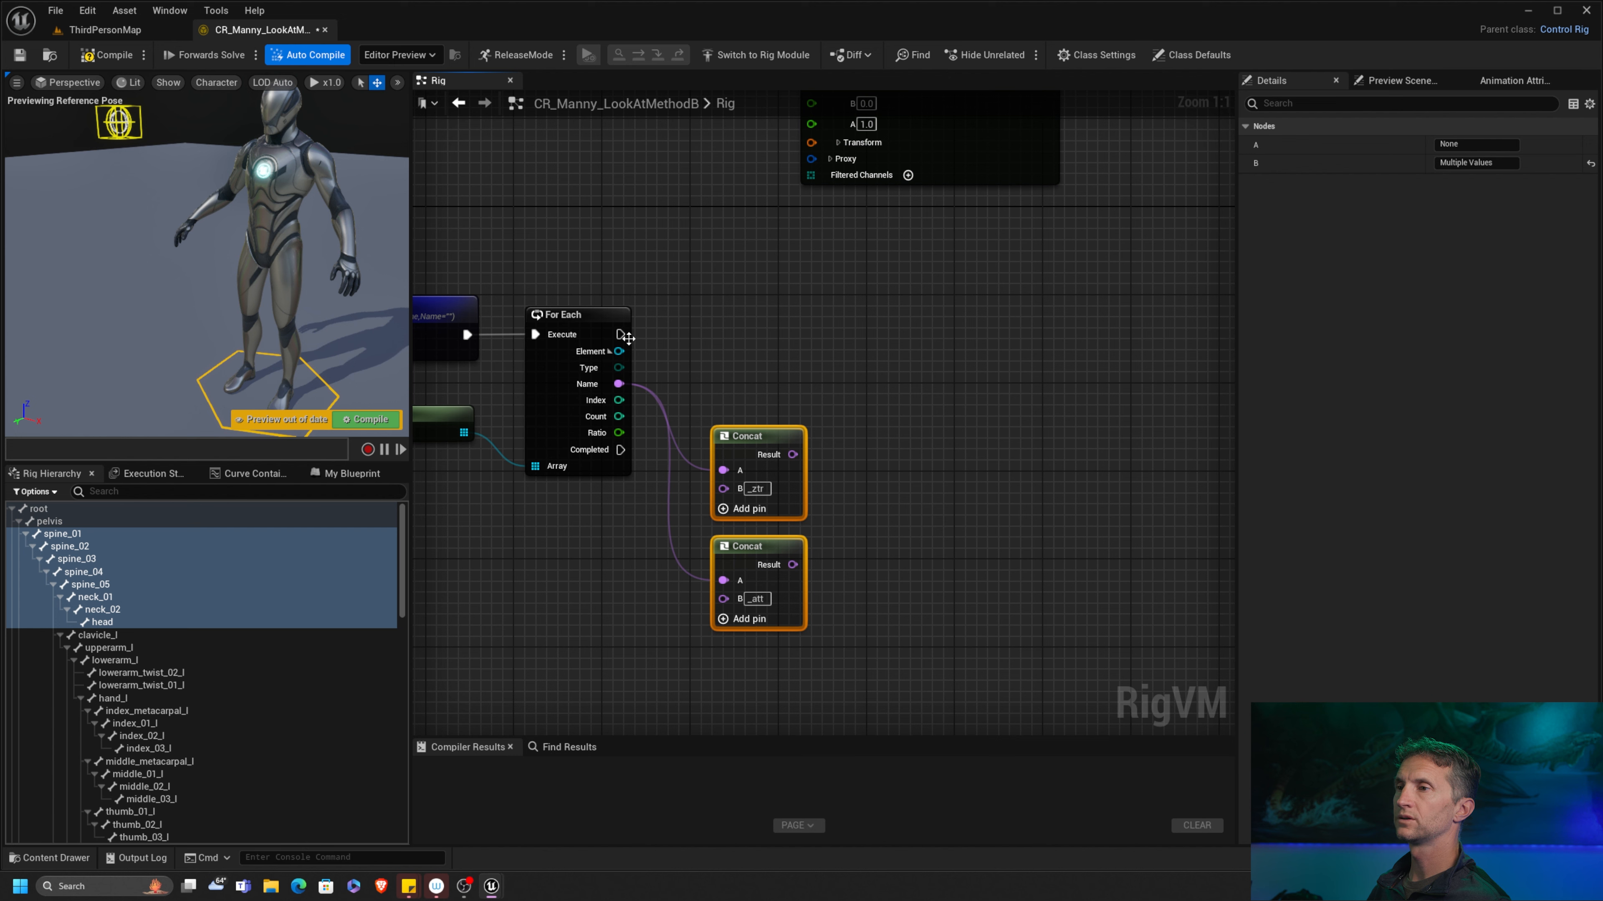
pyautogui.moveTo(621, 335); pyautogui.dragTo(816, 325)
pyautogui.write('spawn con')
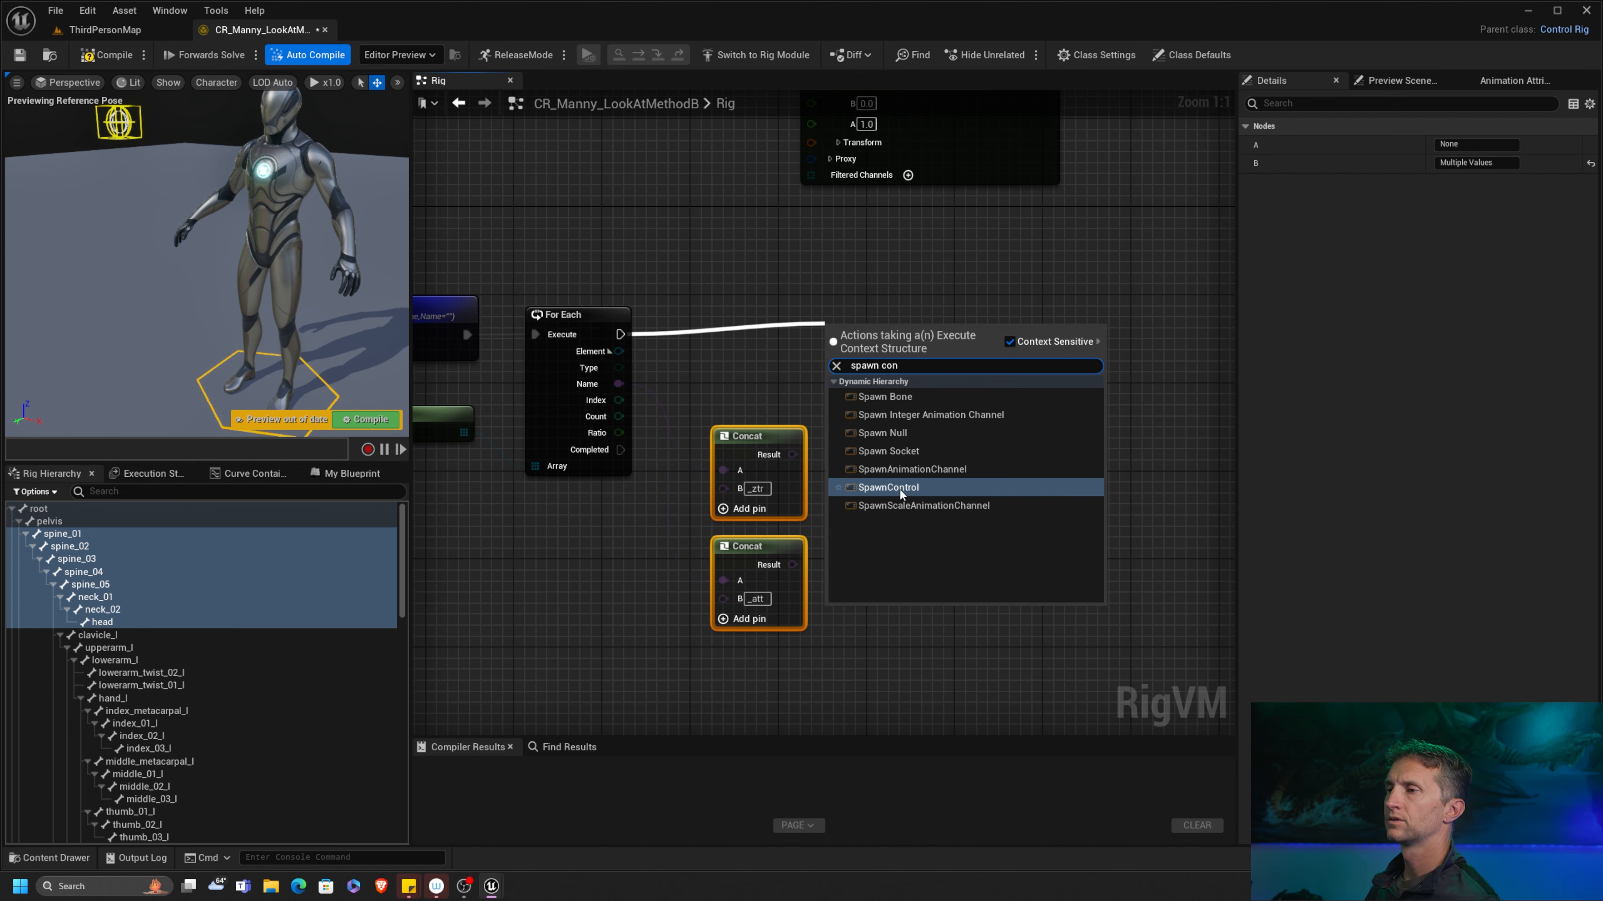
pyautogui.click(894, 487)
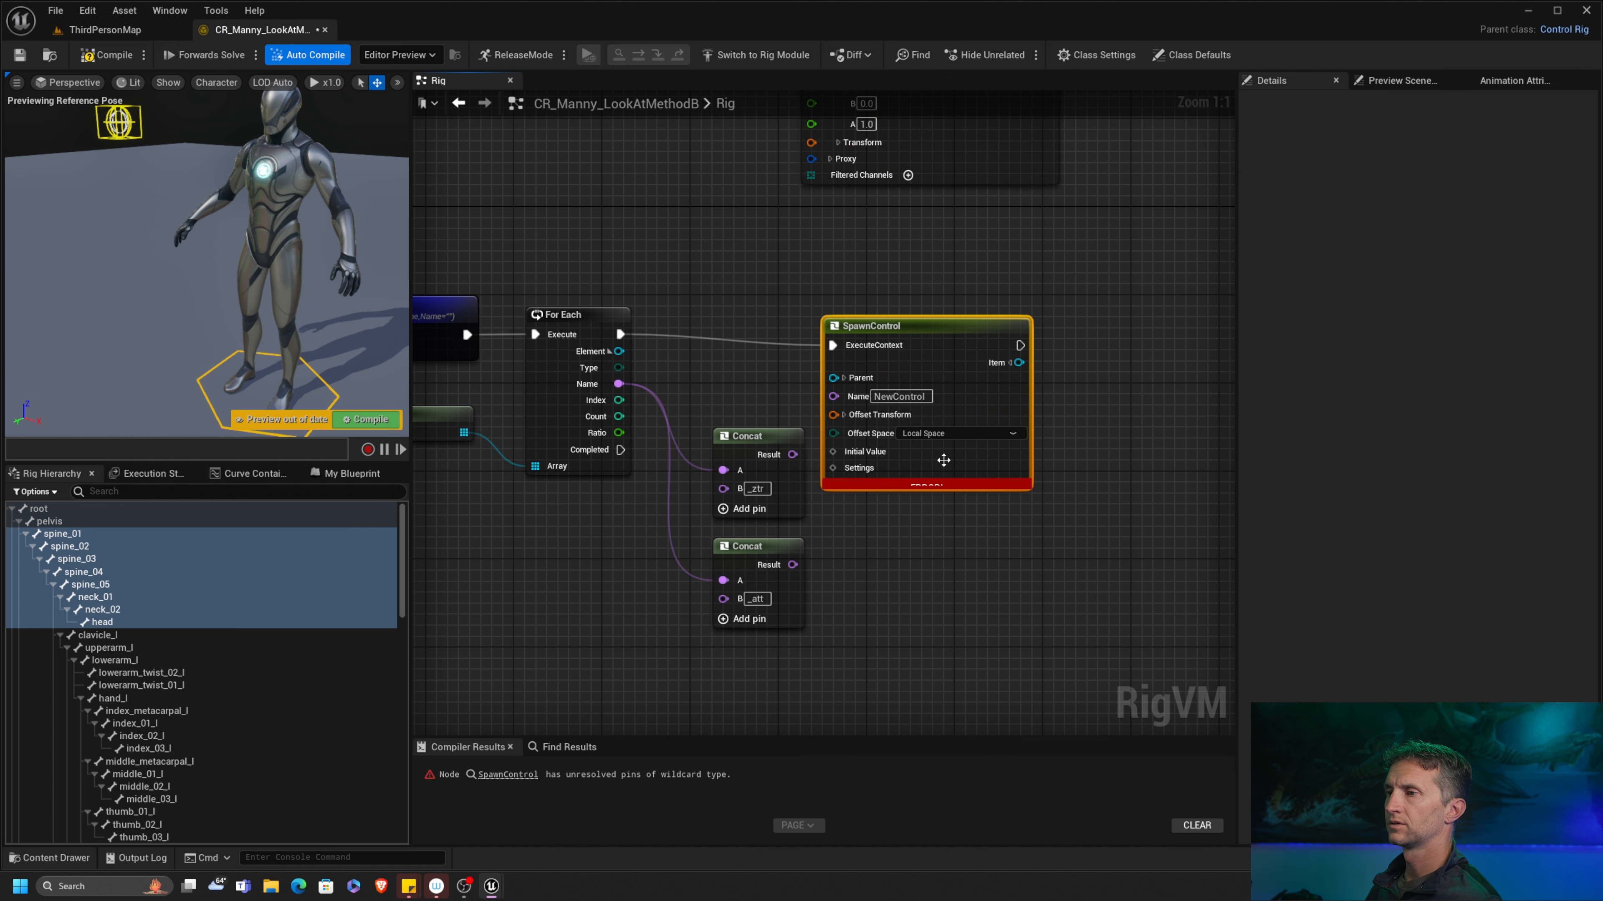
pyautogui.moveTo(893, 338); pyautogui.dragTo(981, 327)
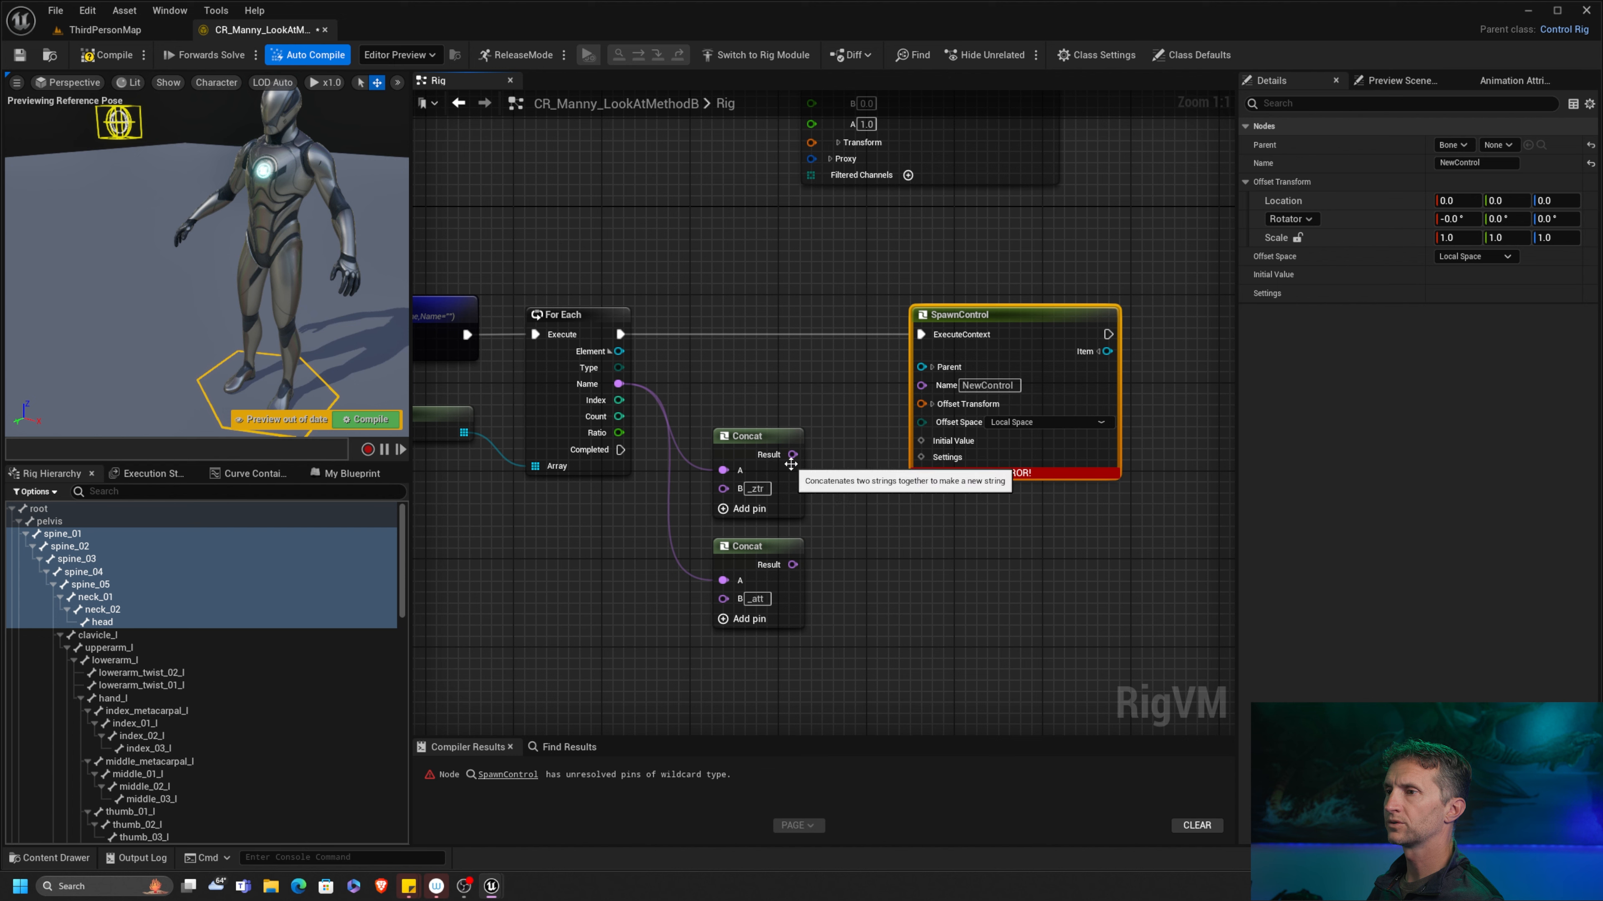
pyautogui.moveTo(792, 456); pyautogui.dragTo(927, 387)
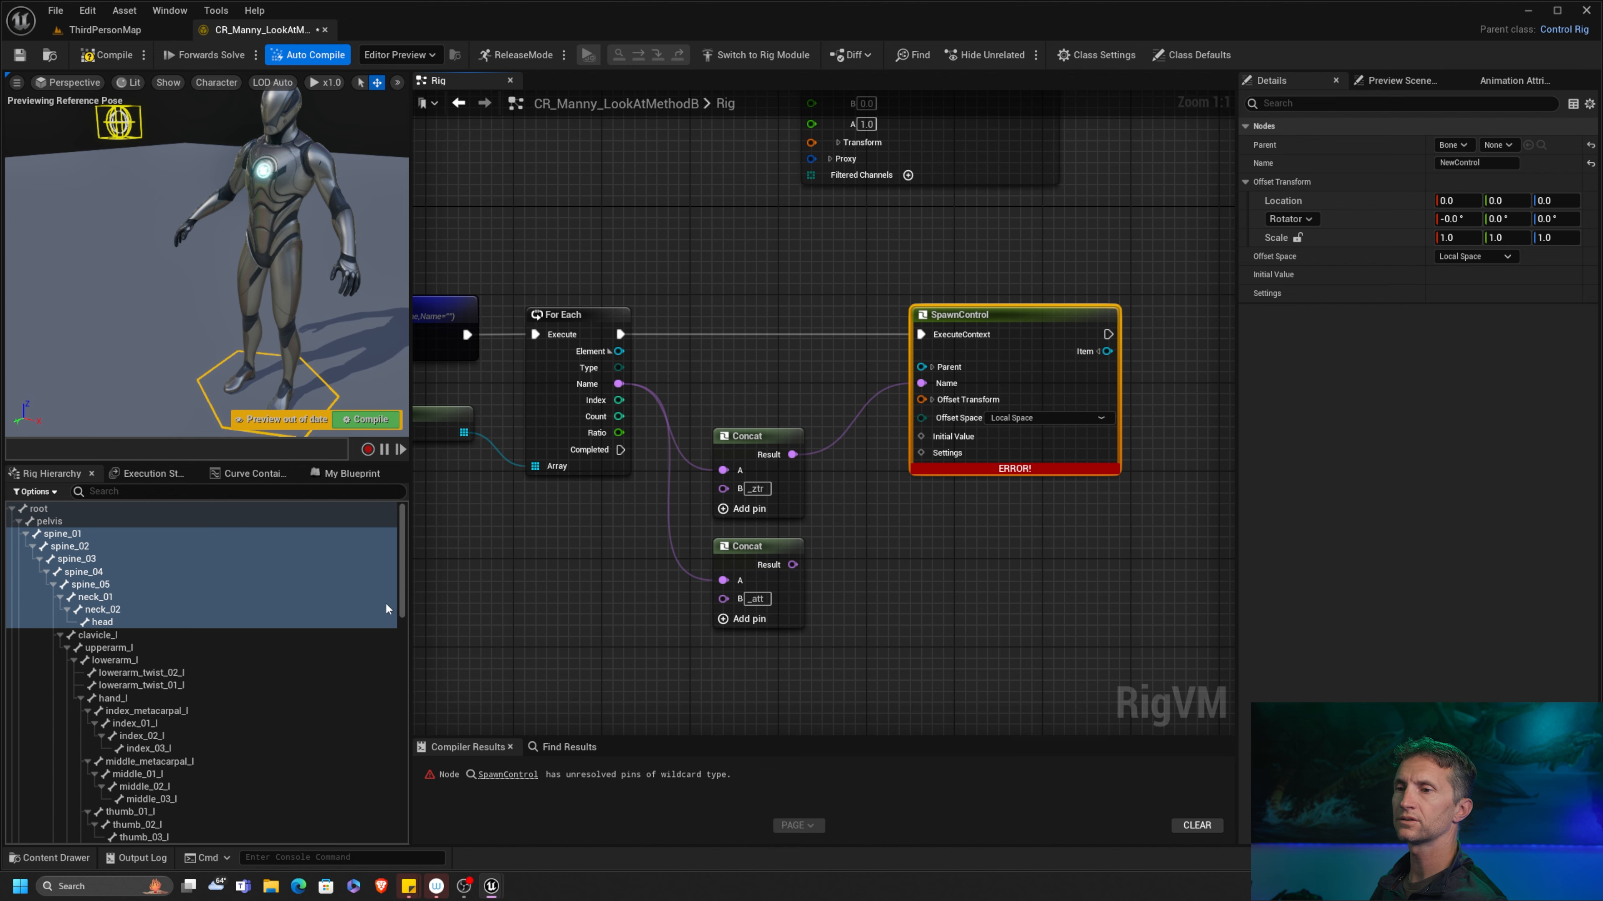
# Step: Add a Get PrevControl node above the loop's execution wire and connect its Value to the SpawnControl's Parent
pyautogui.click(351, 473)
pyautogui.click(132, 615)
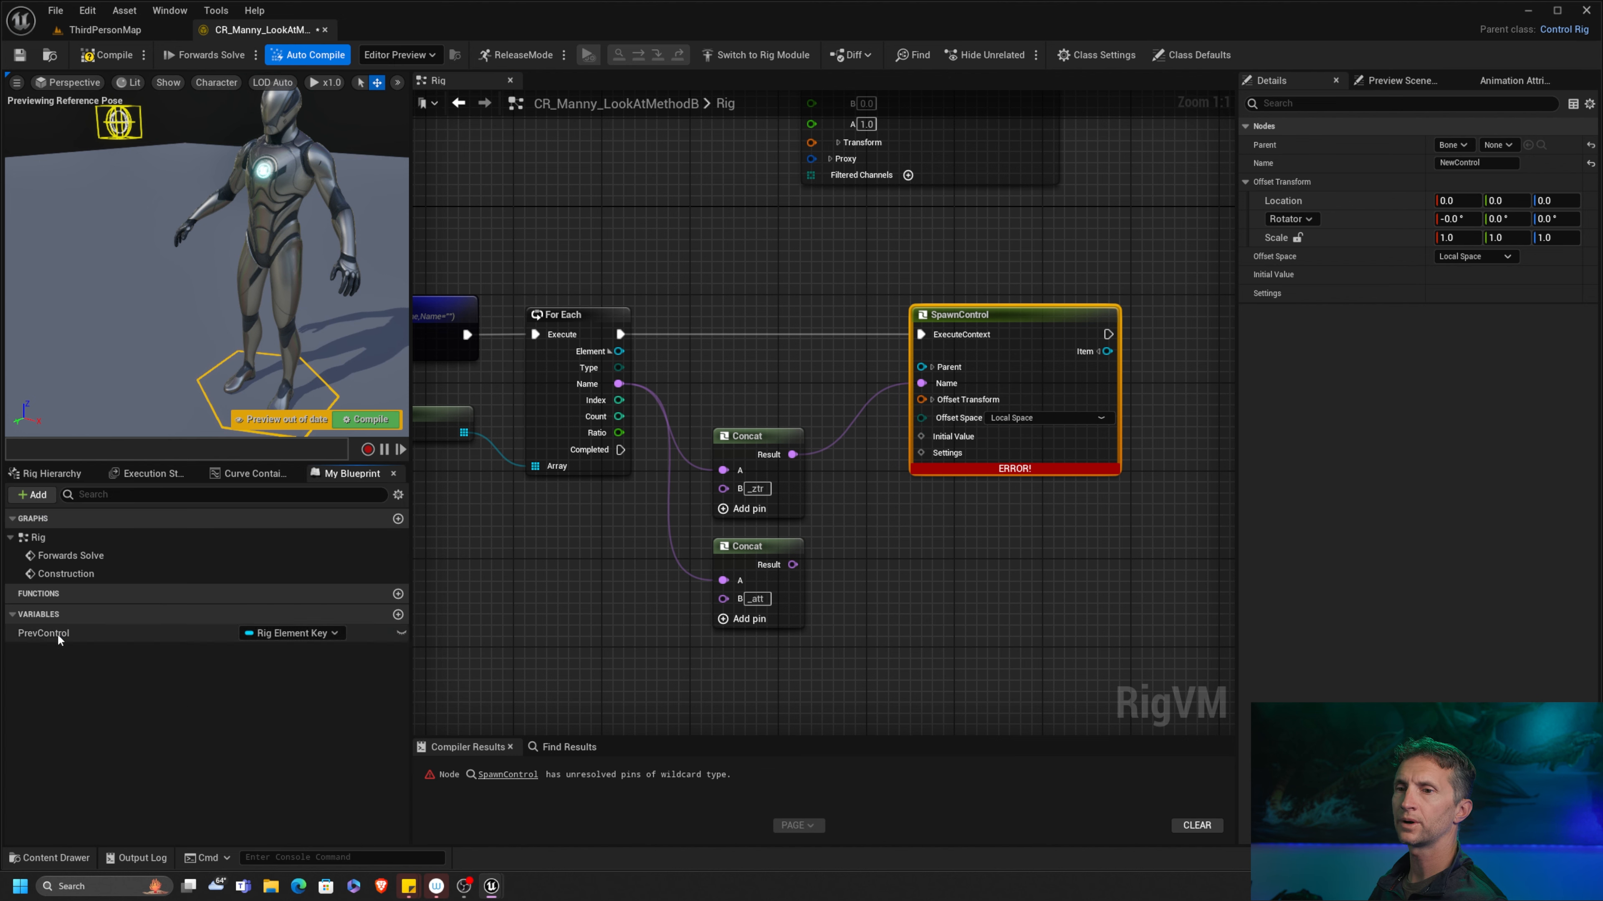
pyautogui.moveTo(58, 634); pyautogui.dragTo(726, 264)
pyautogui.click(786, 270)
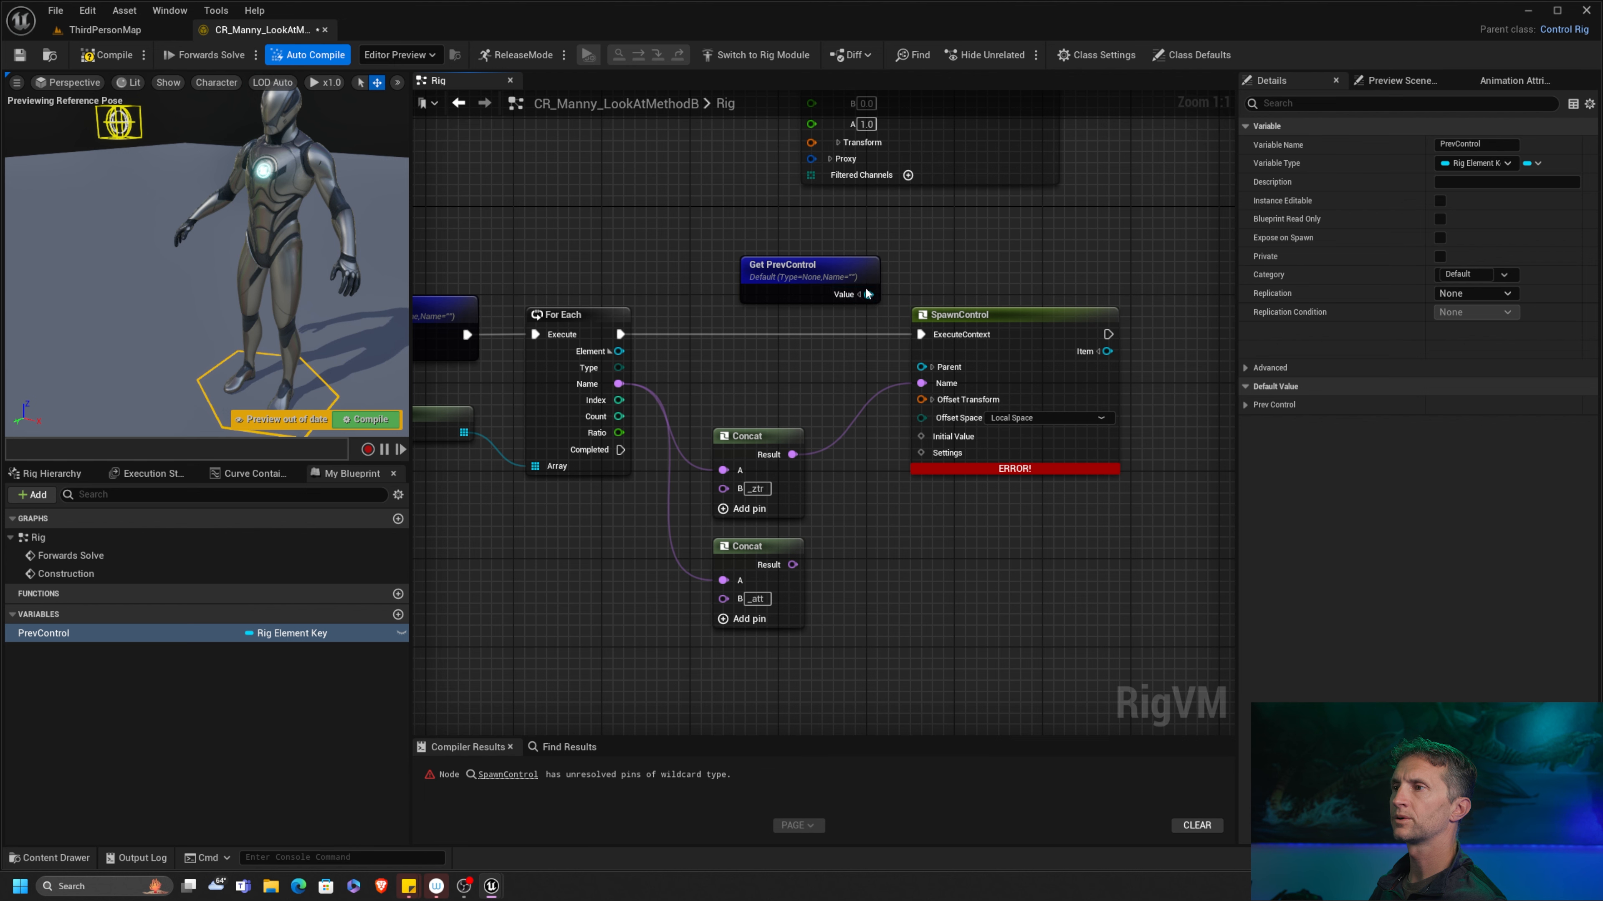
pyautogui.moveTo(866, 294); pyautogui.dragTo(921, 367)
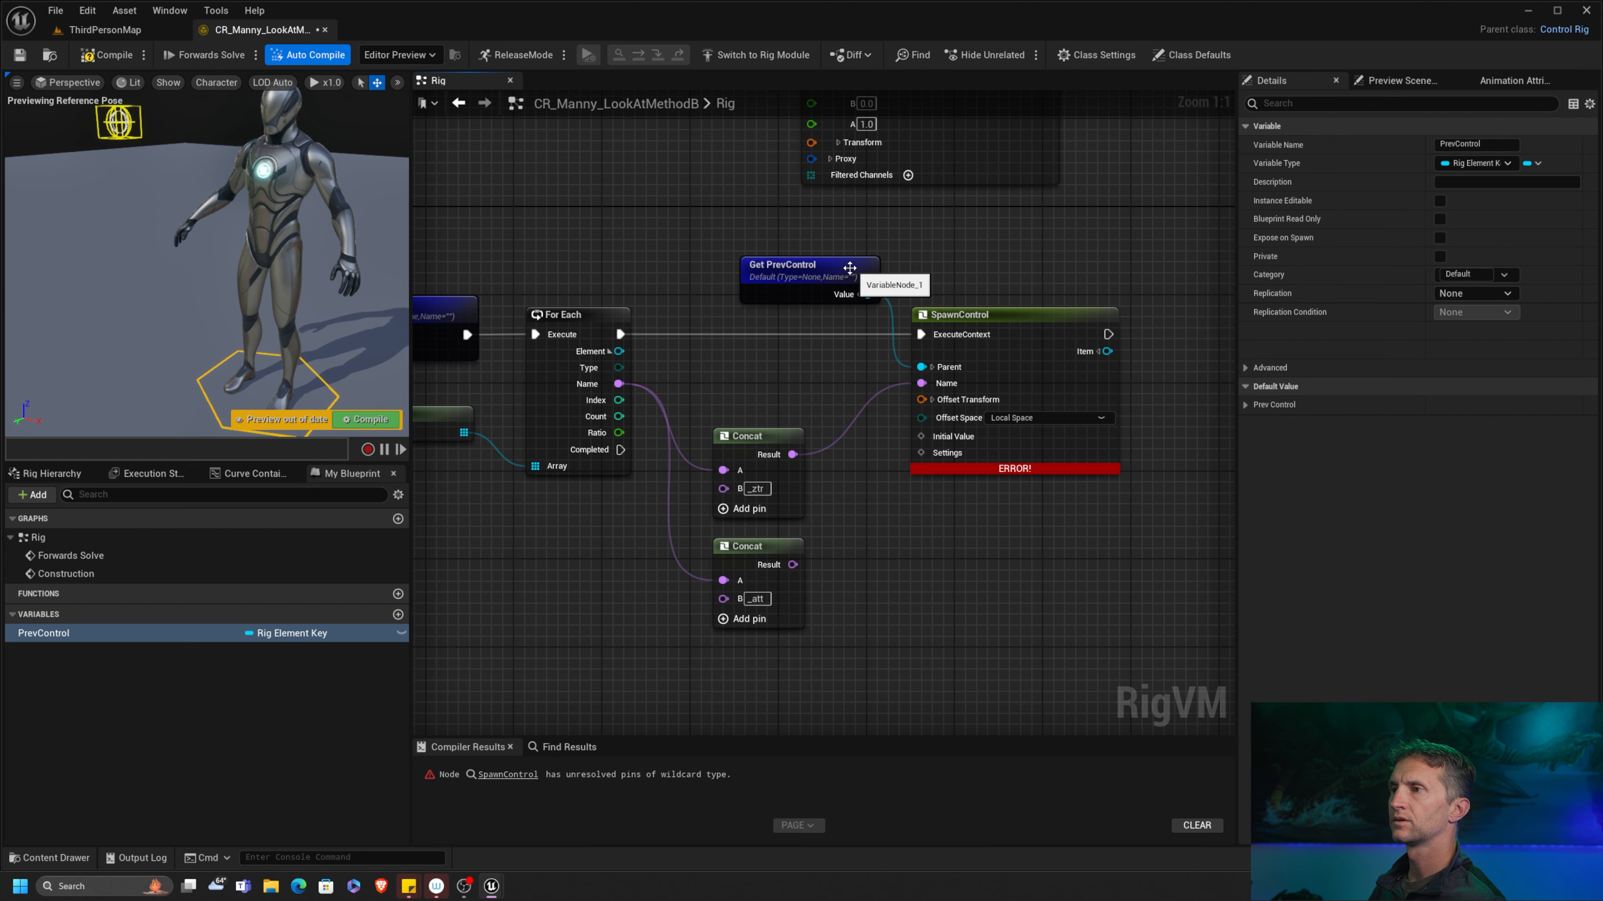
pyautogui.moveTo(850, 268); pyautogui.dragTo(811, 275)
pyautogui.moveTo(726, 348); pyautogui.dragTo(889, 360, button='right')
pyautogui.click(570, 265)
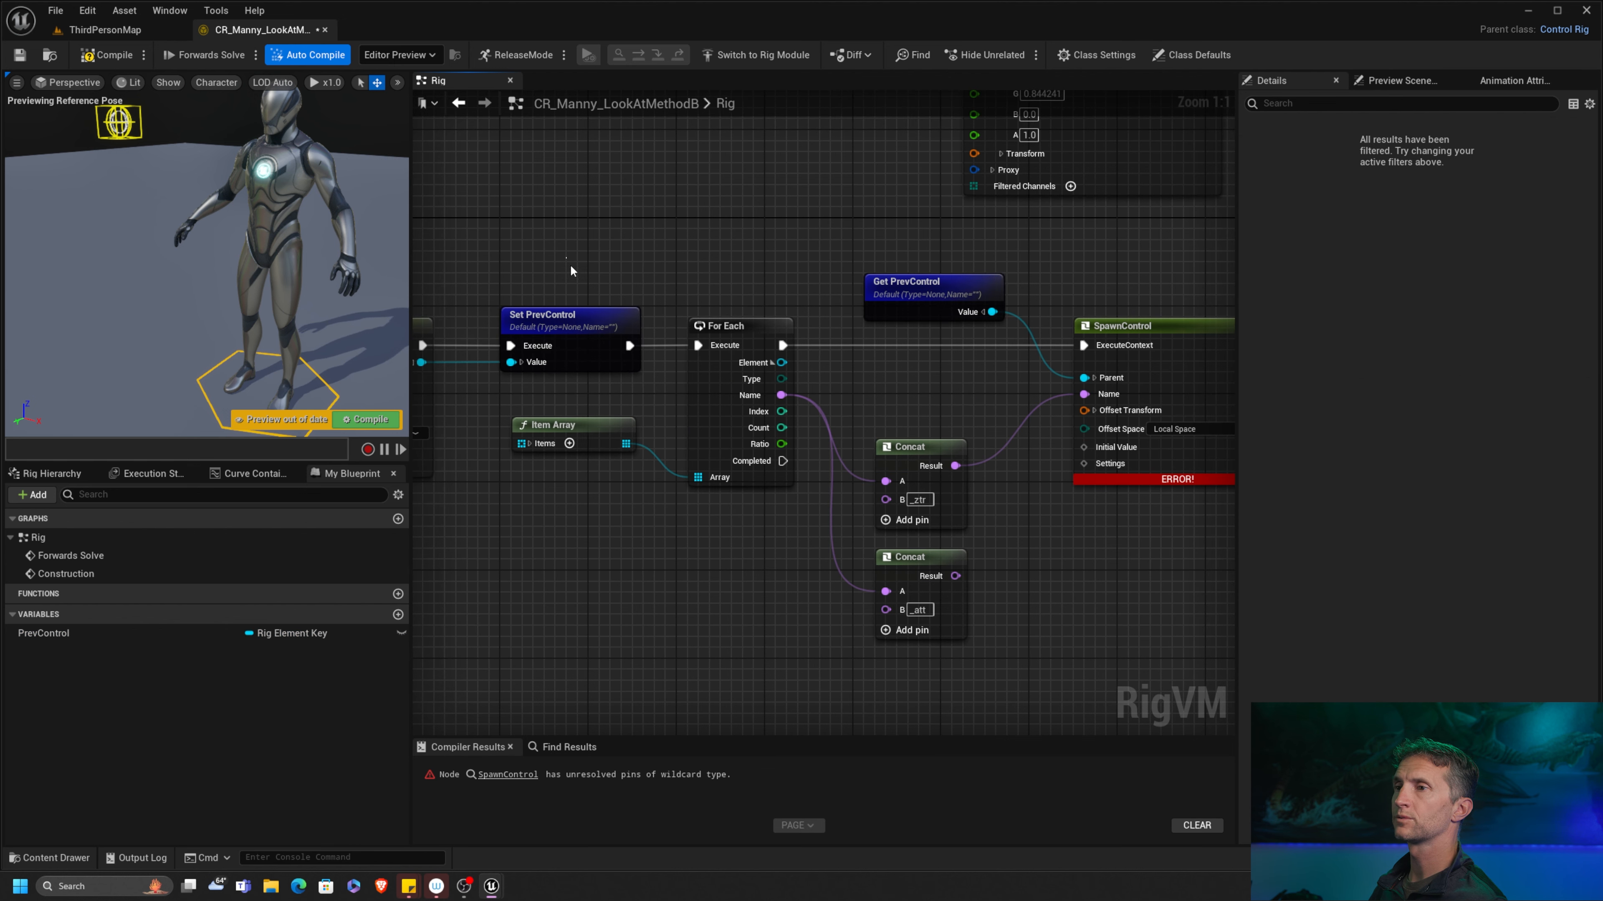
pyautogui.moveTo(570, 264); pyautogui.dragTo(600, 365)
pyautogui.moveTo(877, 409); pyautogui.dragTo(734, 402, button='right')
pyautogui.moveTo(631, 277); pyautogui.dragTo(696, 332)
pyautogui.click(827, 281)
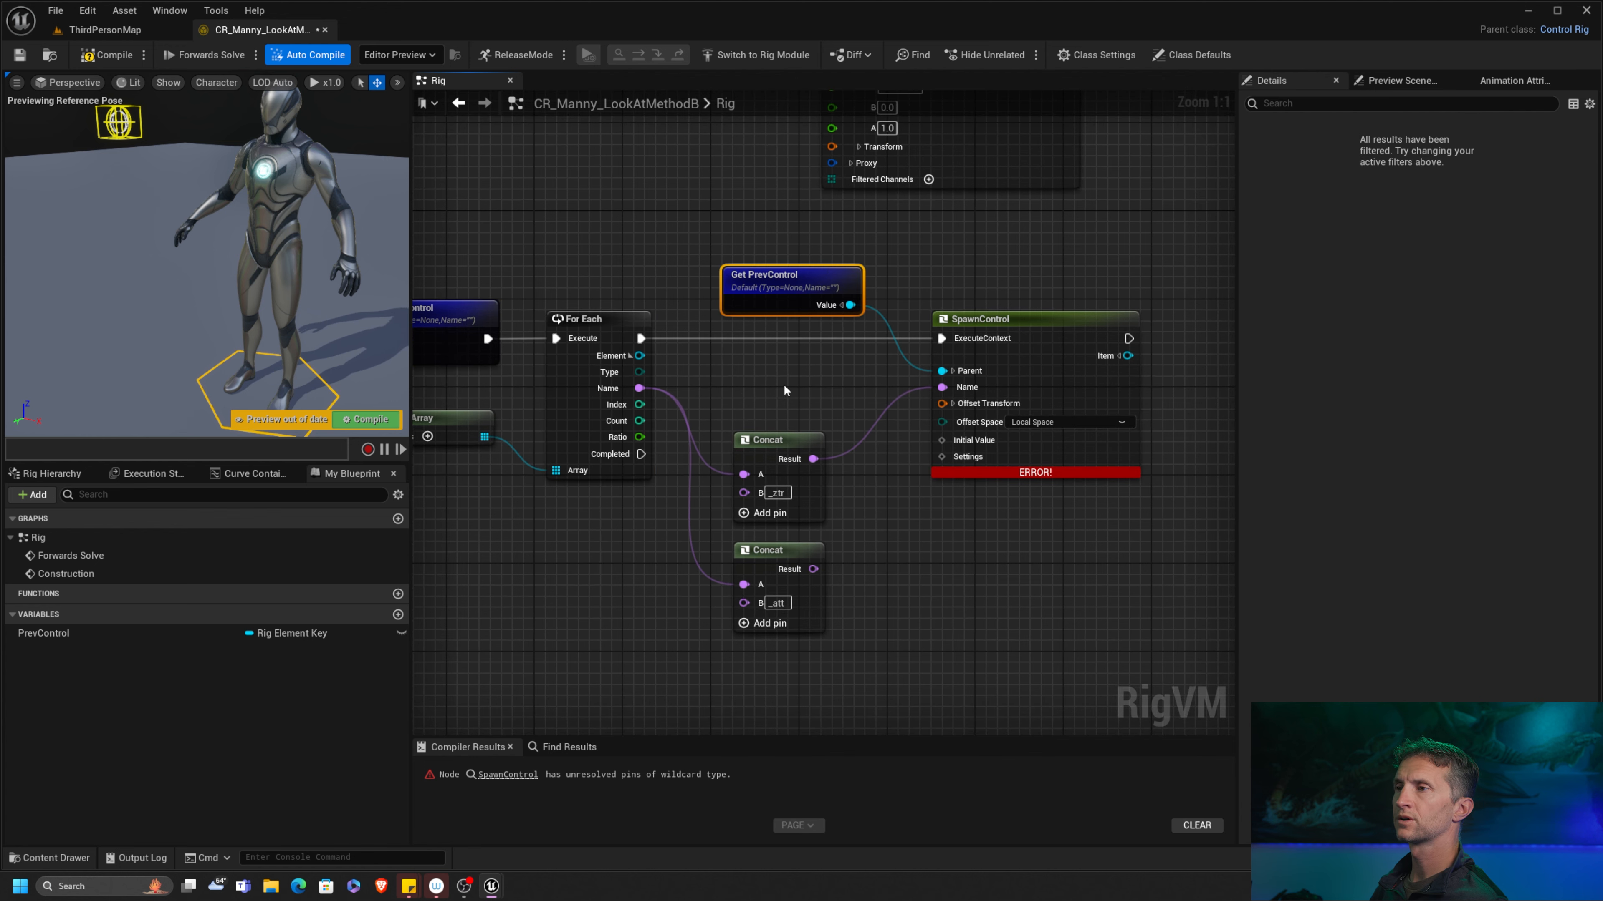
# Step: Resolve the SpawnControl node's Initial Value type to Transform
pyautogui.moveTo(784, 385); pyautogui.dragTo(699, 376, button='right')
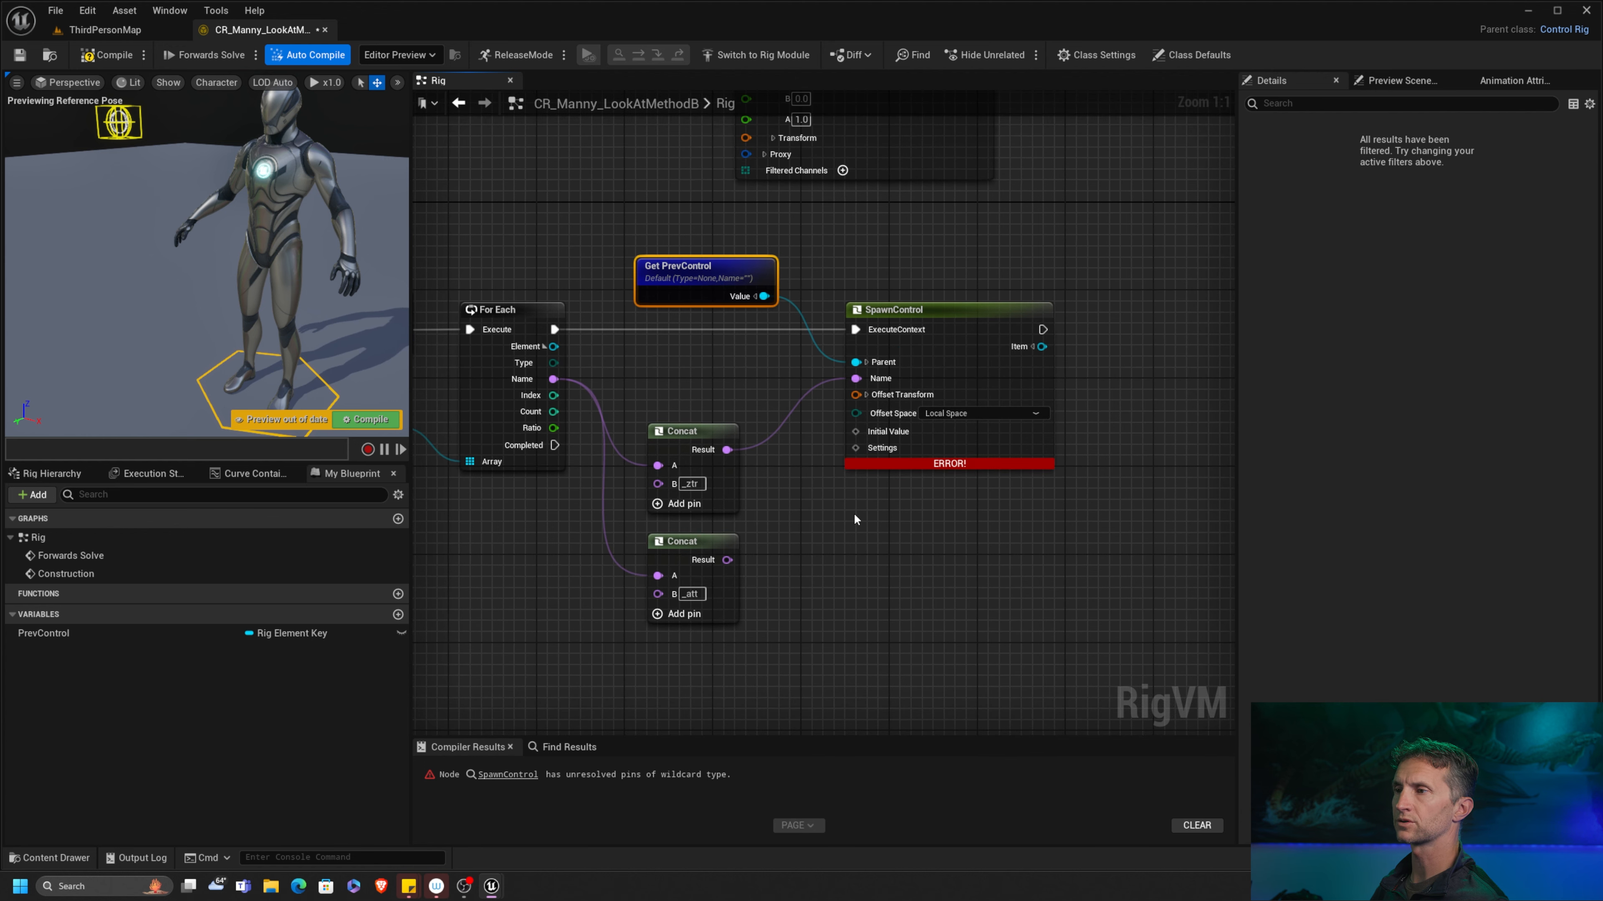
pyautogui.moveTo(855, 515); pyautogui.dragTo(806, 502, button='right')
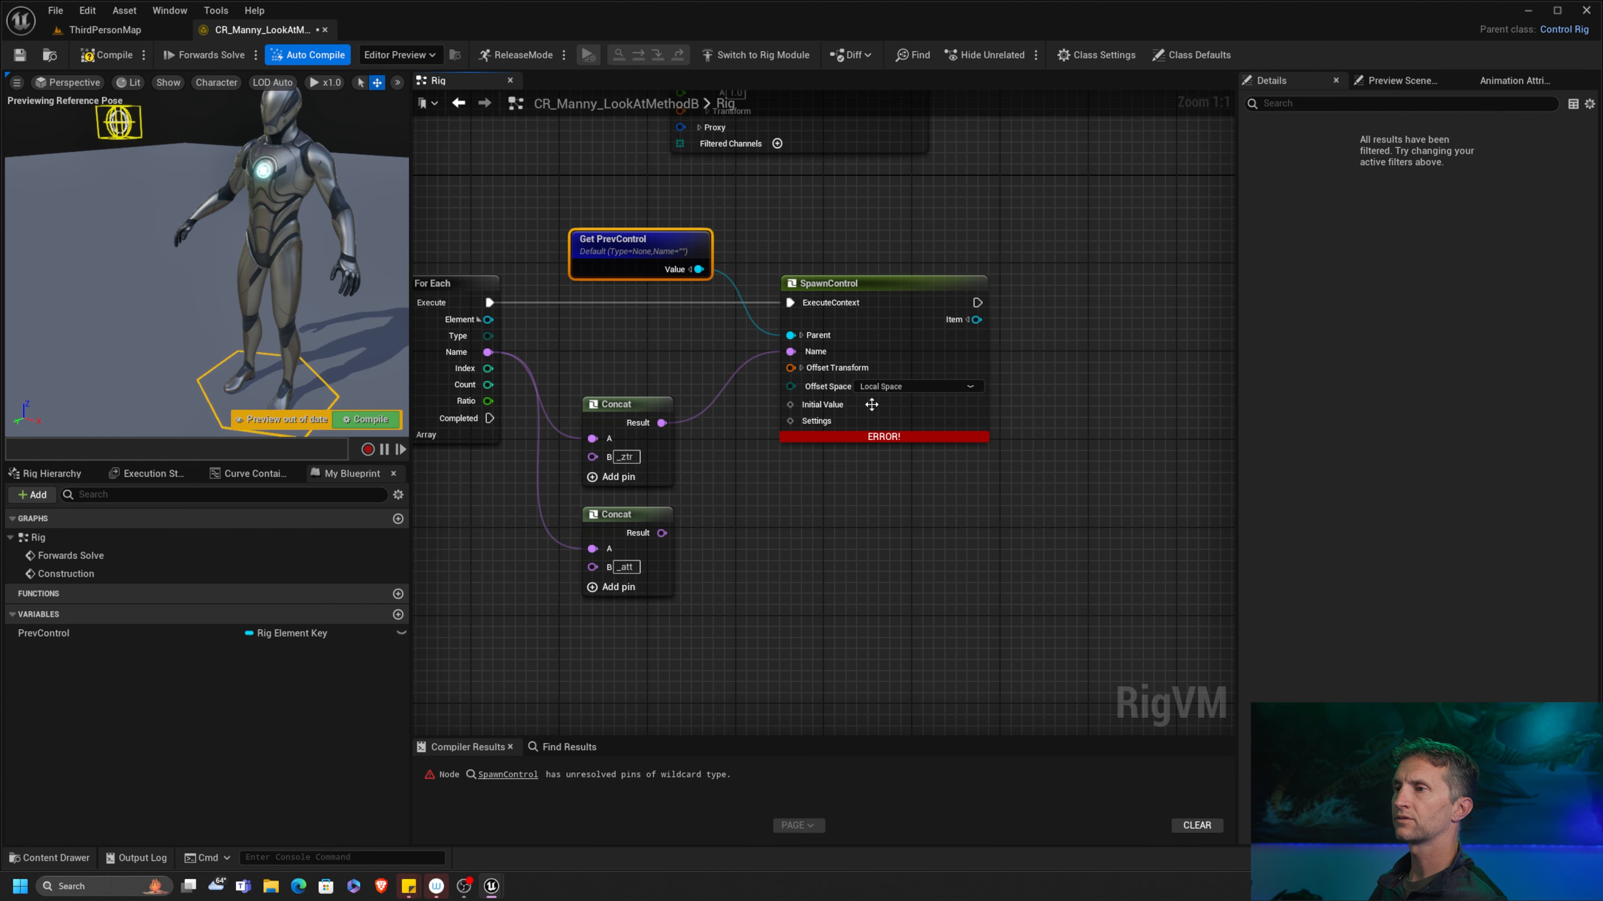
pyautogui.rightClick(793, 405)
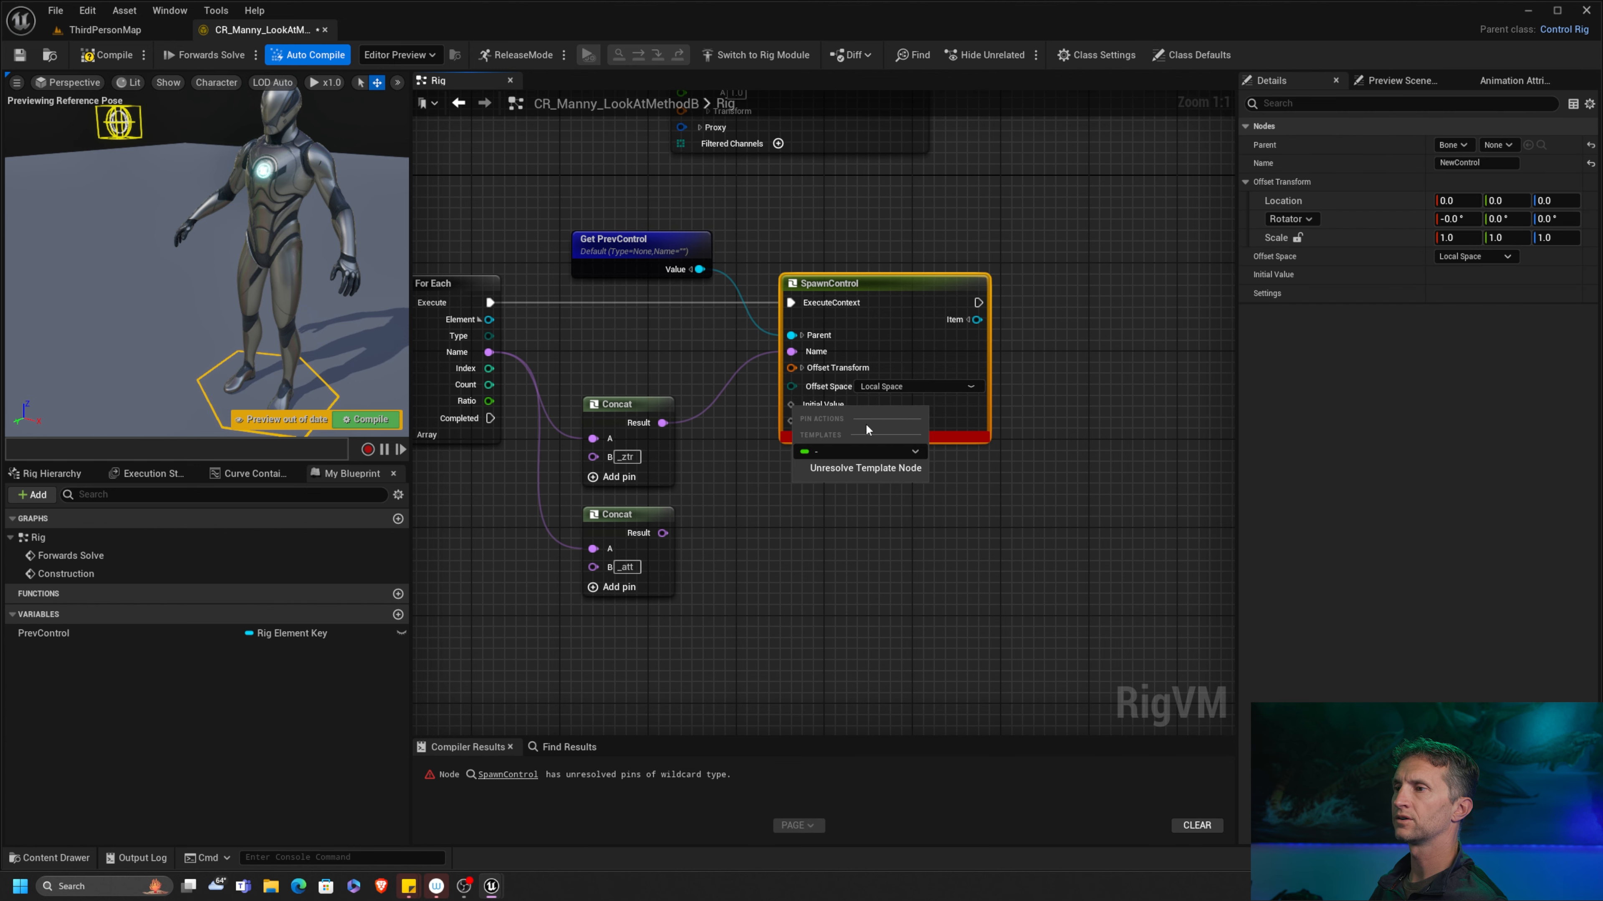
pyautogui.click(878, 550)
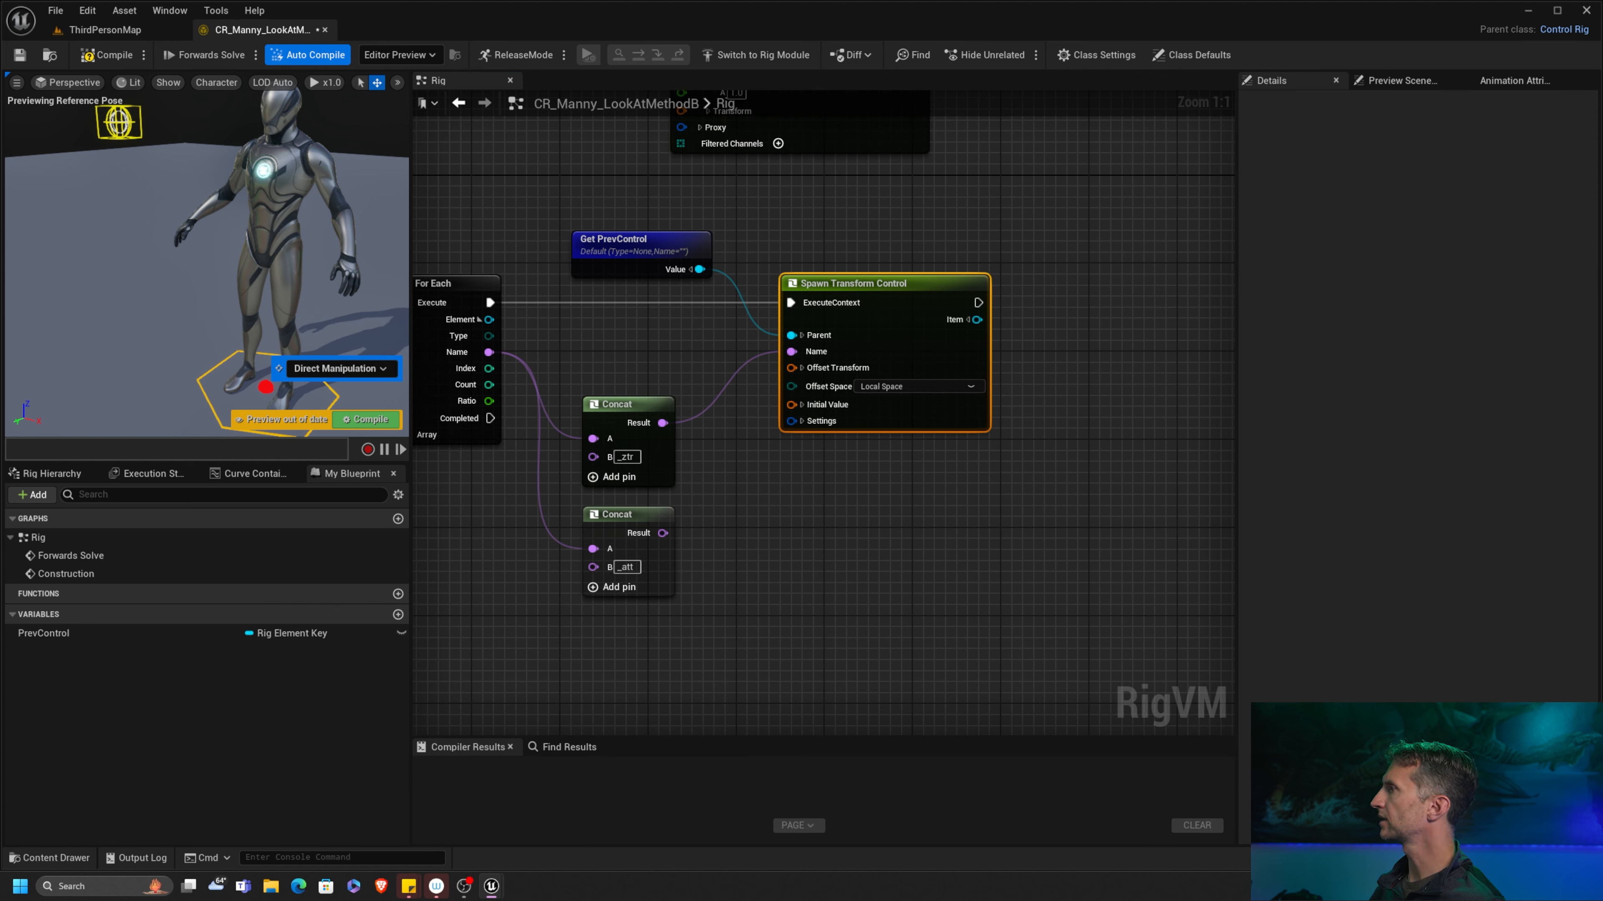
# Step: Add a Get Transform node for the For Each Element and place it below the two Concat nodes
pyautogui.moveTo(673, 344); pyautogui.dragTo(744, 302, button='right')
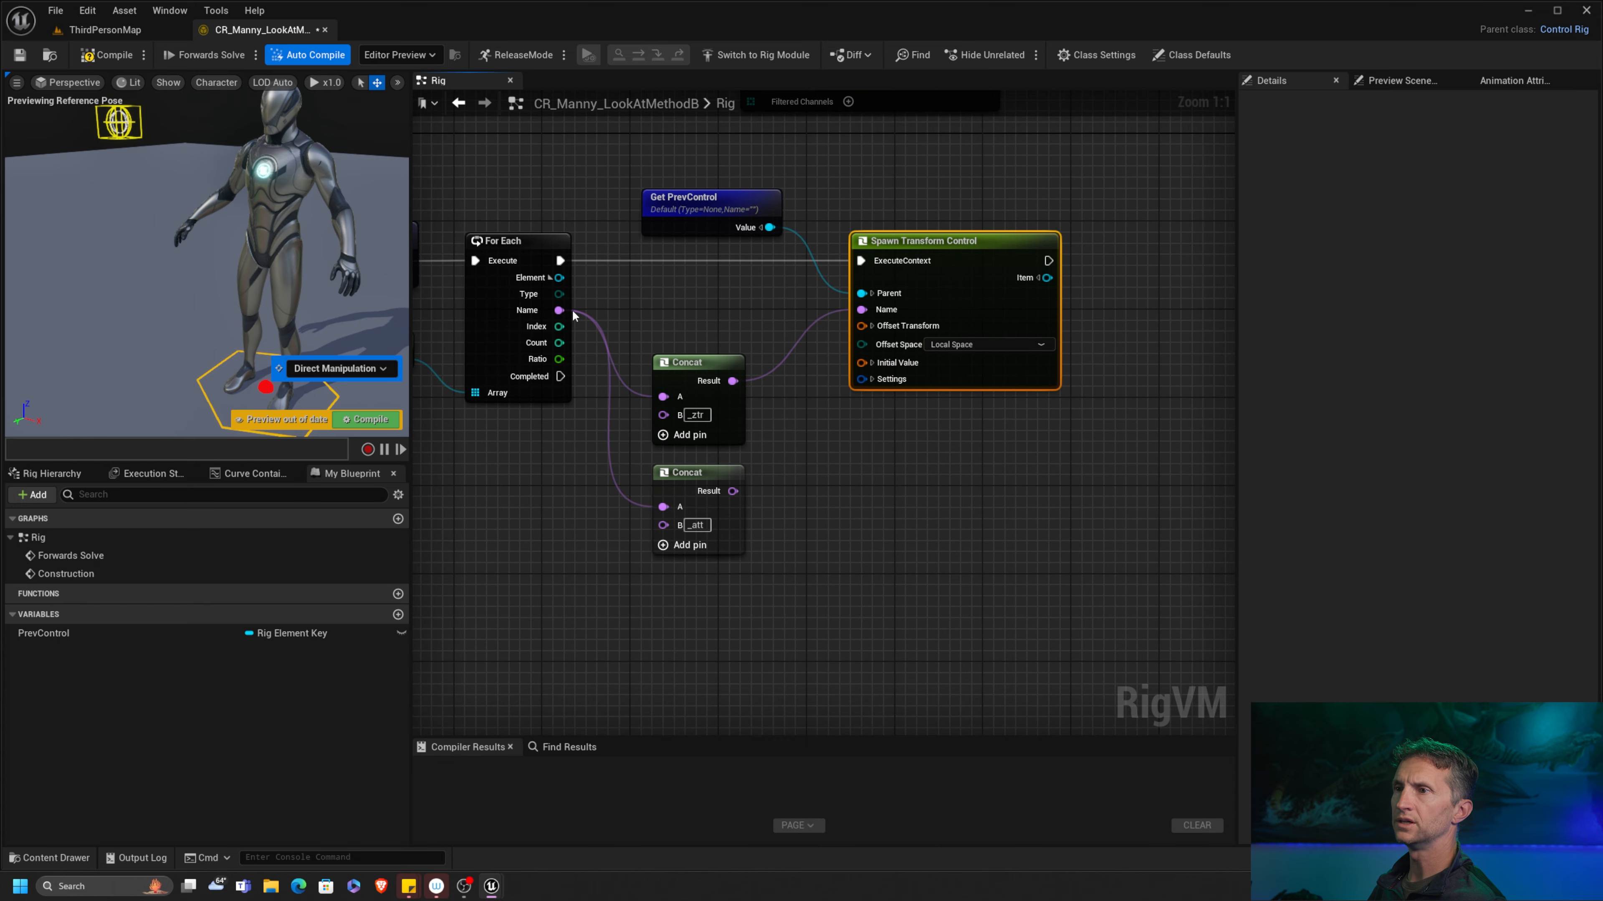
pyautogui.click(550, 278)
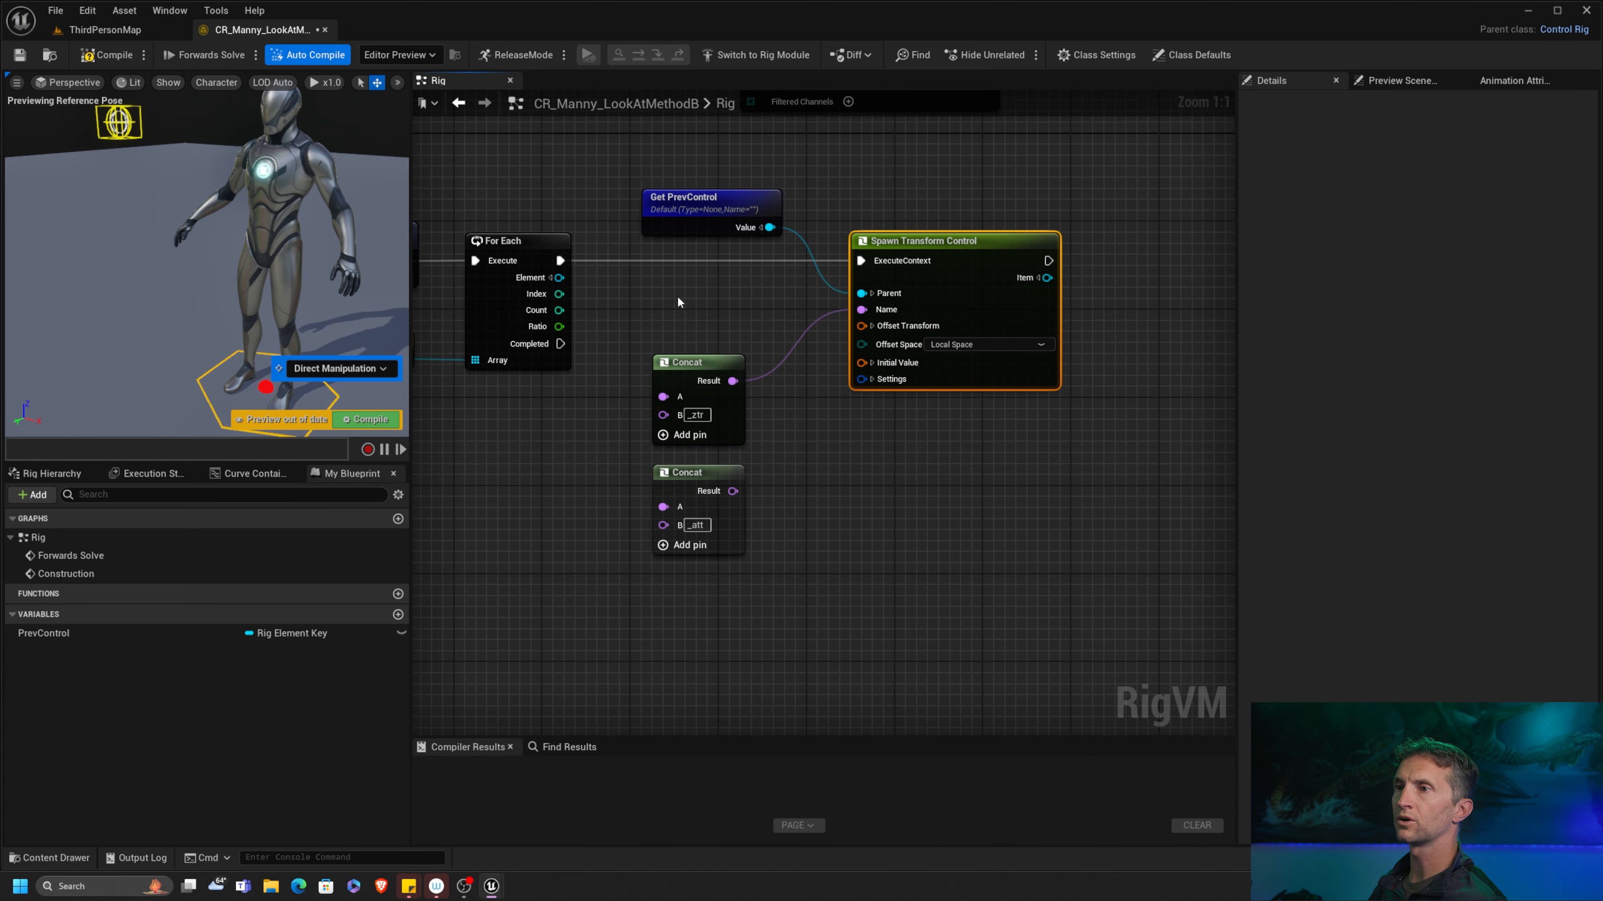
pyautogui.moveTo(562, 279); pyautogui.dragTo(665, 598)
pyautogui.click(551, 278)
pyautogui.write('get tr')
pyautogui.click(665, 585)
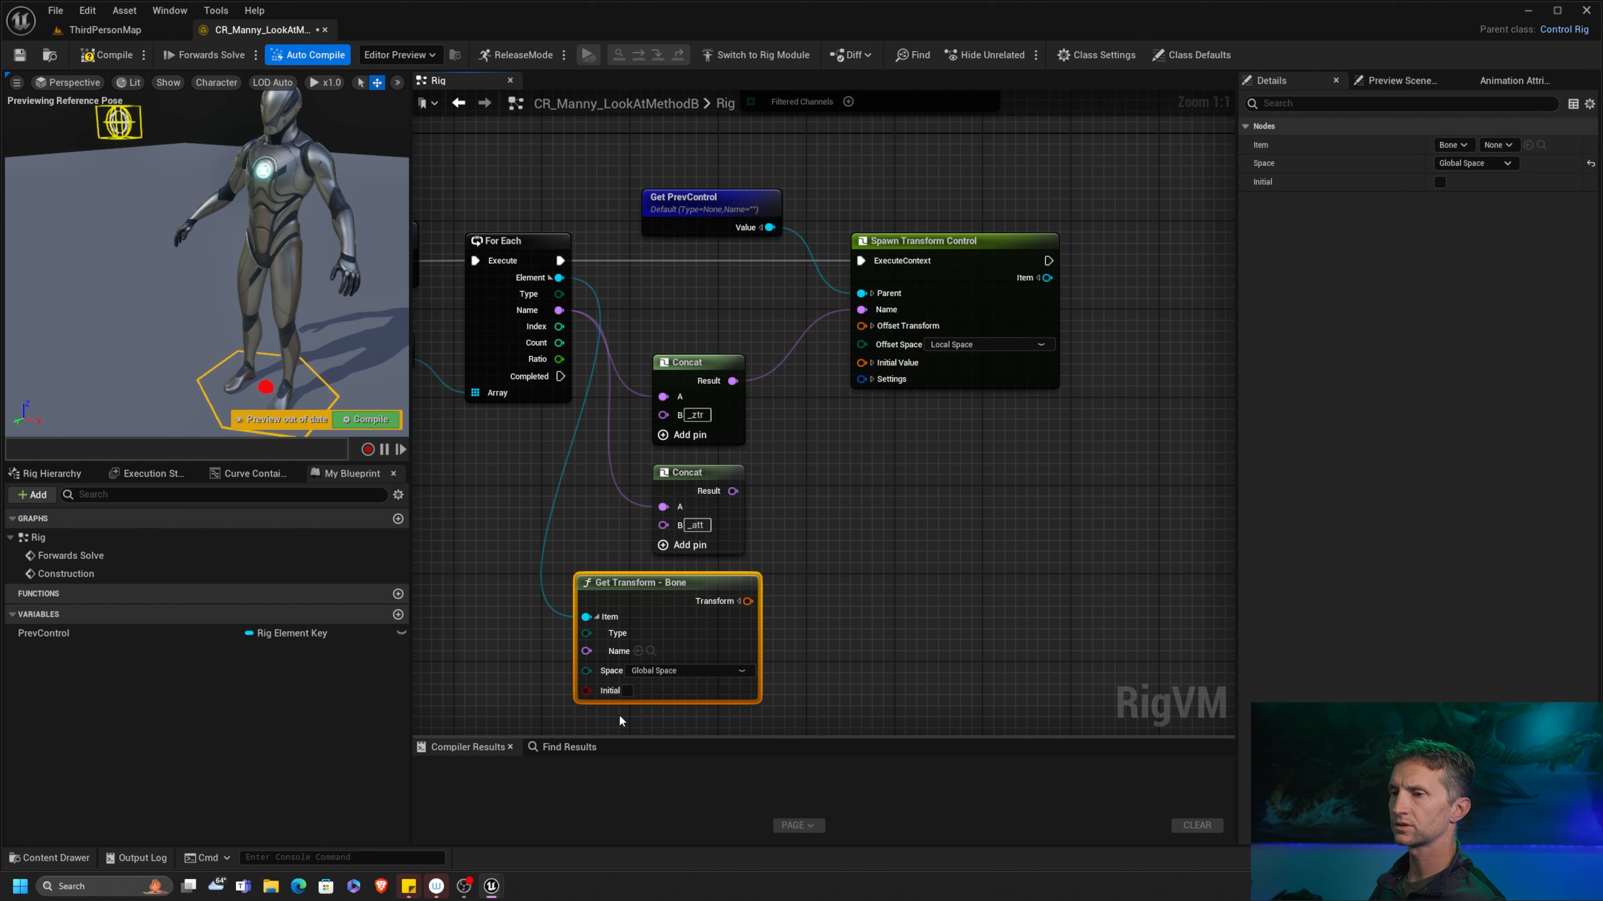
# Step: Enable Initial on the Get Transform node, feed its Transform into the spawn node's Initial Value, and compile the rig
pyautogui.click(627, 691)
pyautogui.moveTo(757, 606); pyautogui.dragTo(860, 363)
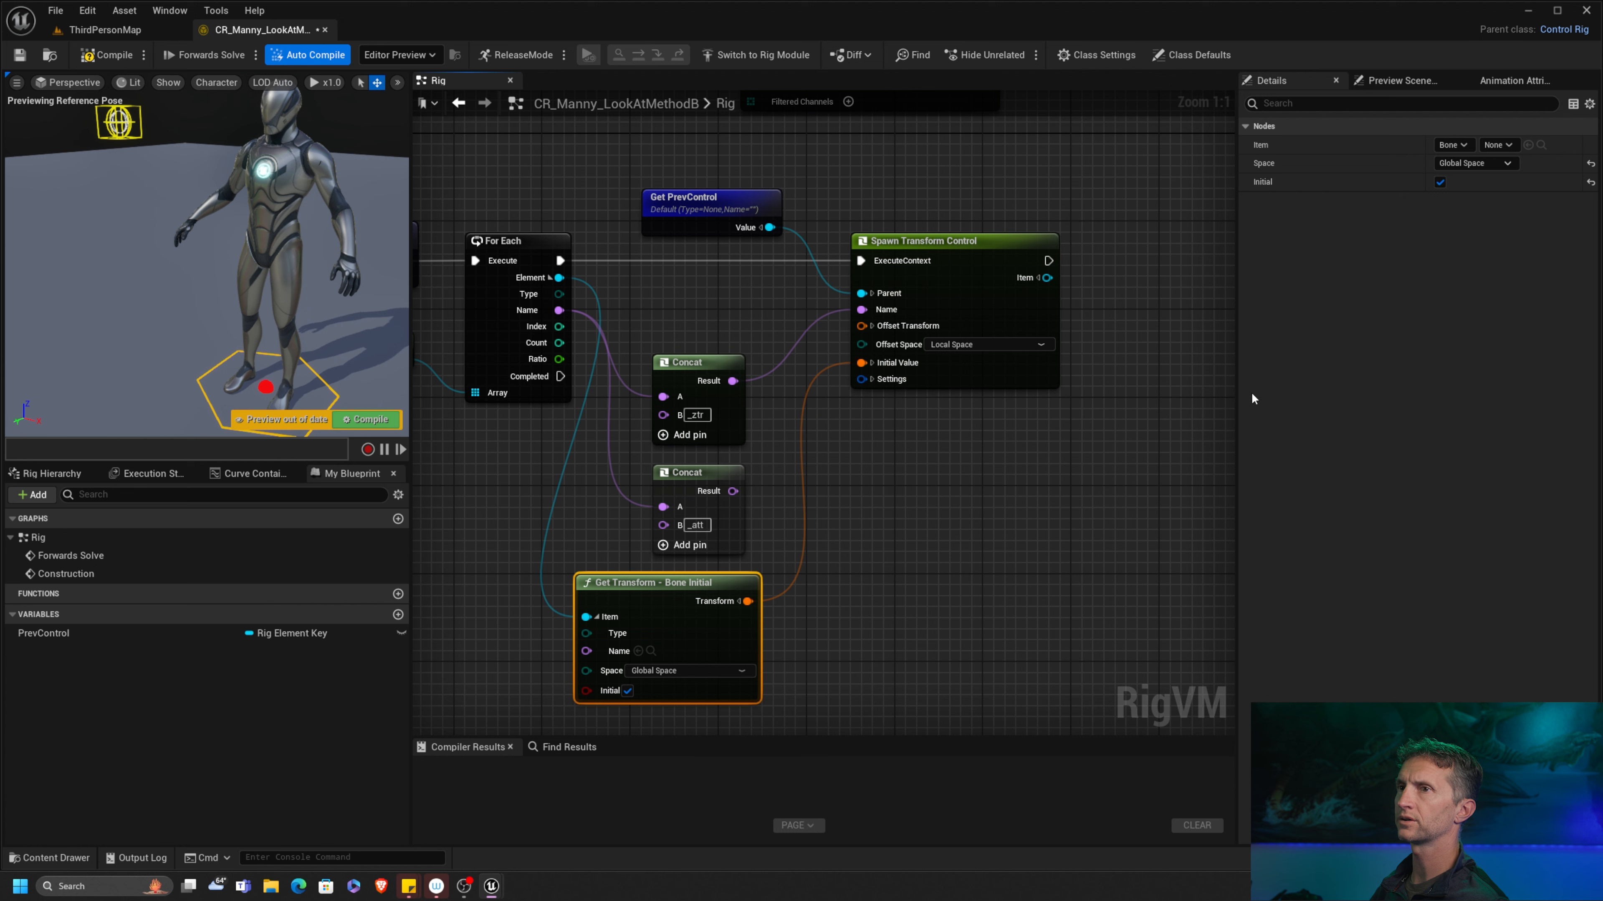
pyautogui.click(111, 55)
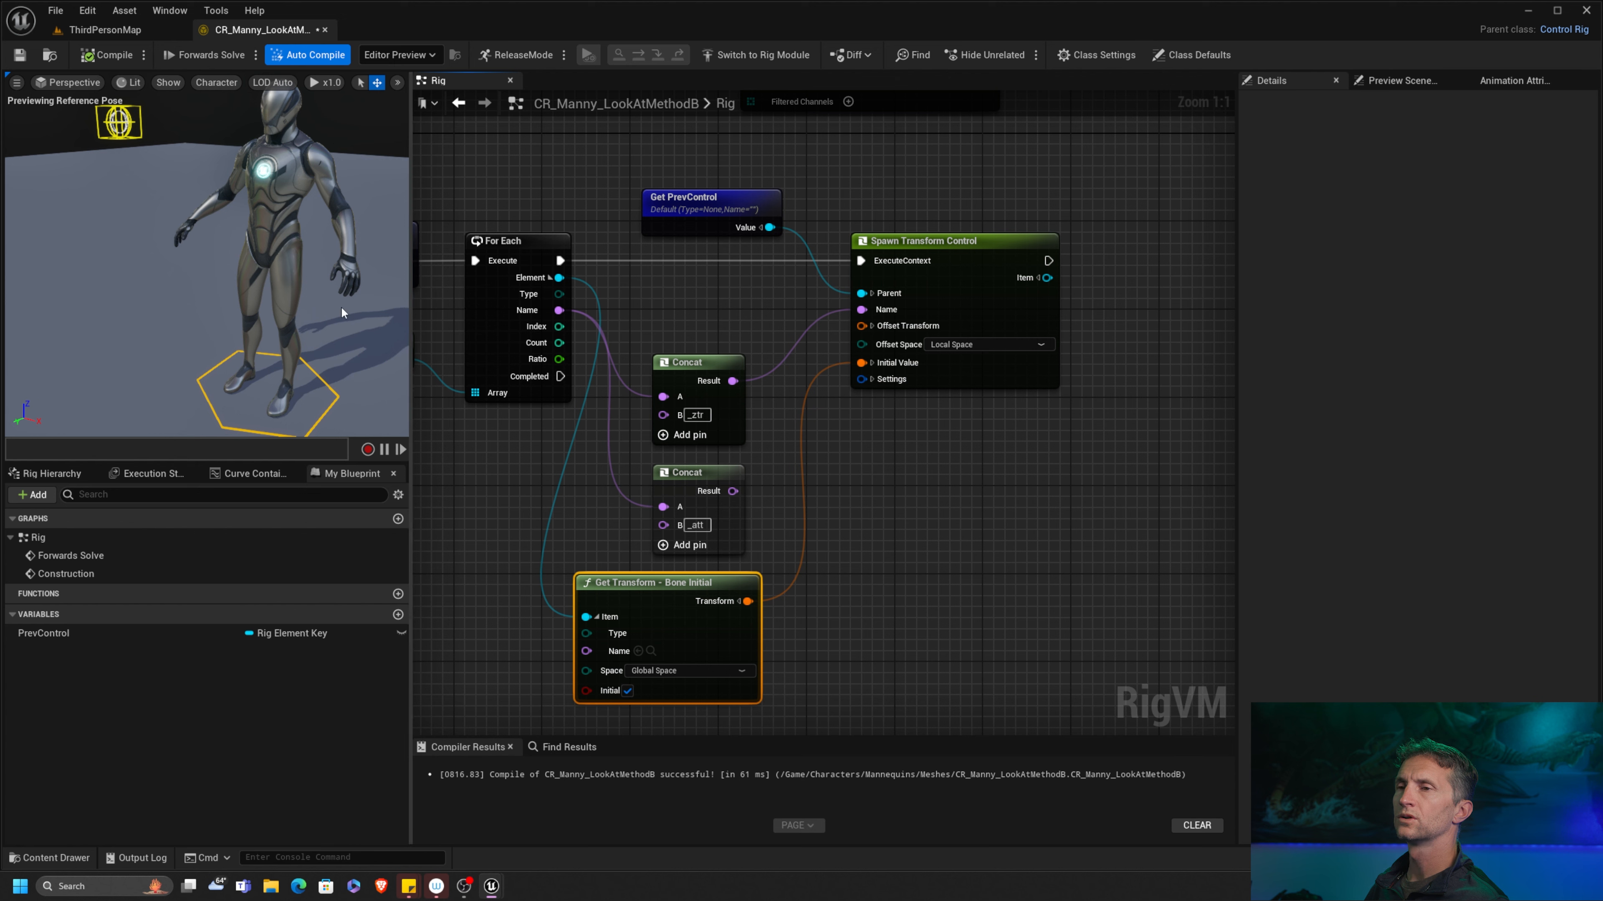
# Step: Show the rig's hierarchy, and set the Spawn Transform Control node's shape to Arrow_Thick in its settings
pyautogui.click(33, 472)
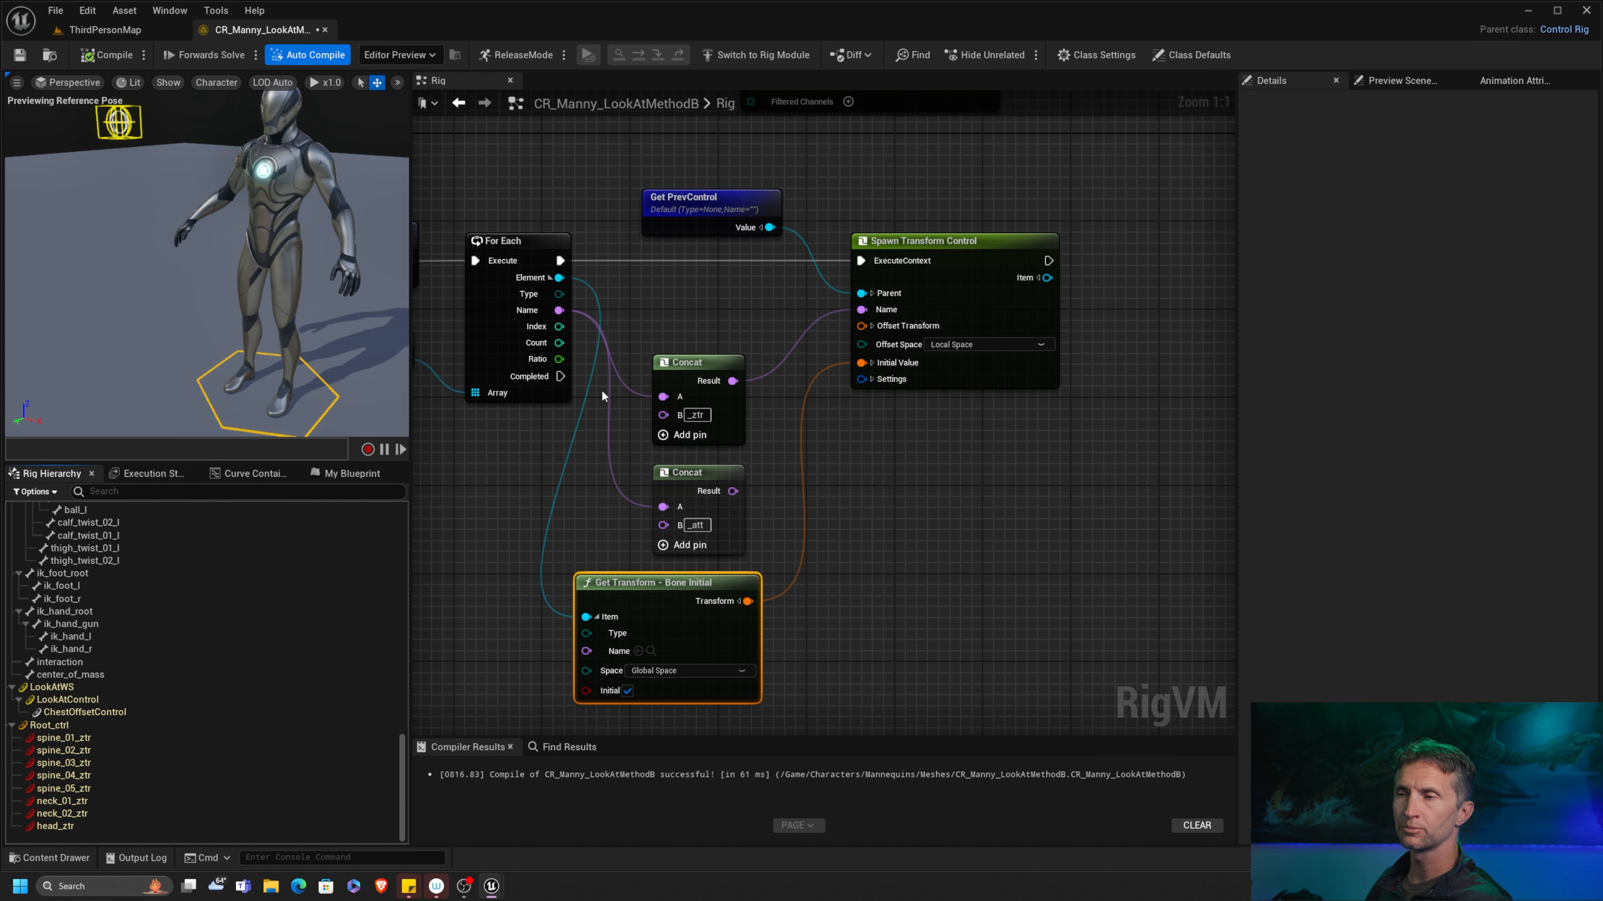
pyautogui.click(871, 379)
pyautogui.click(880, 493)
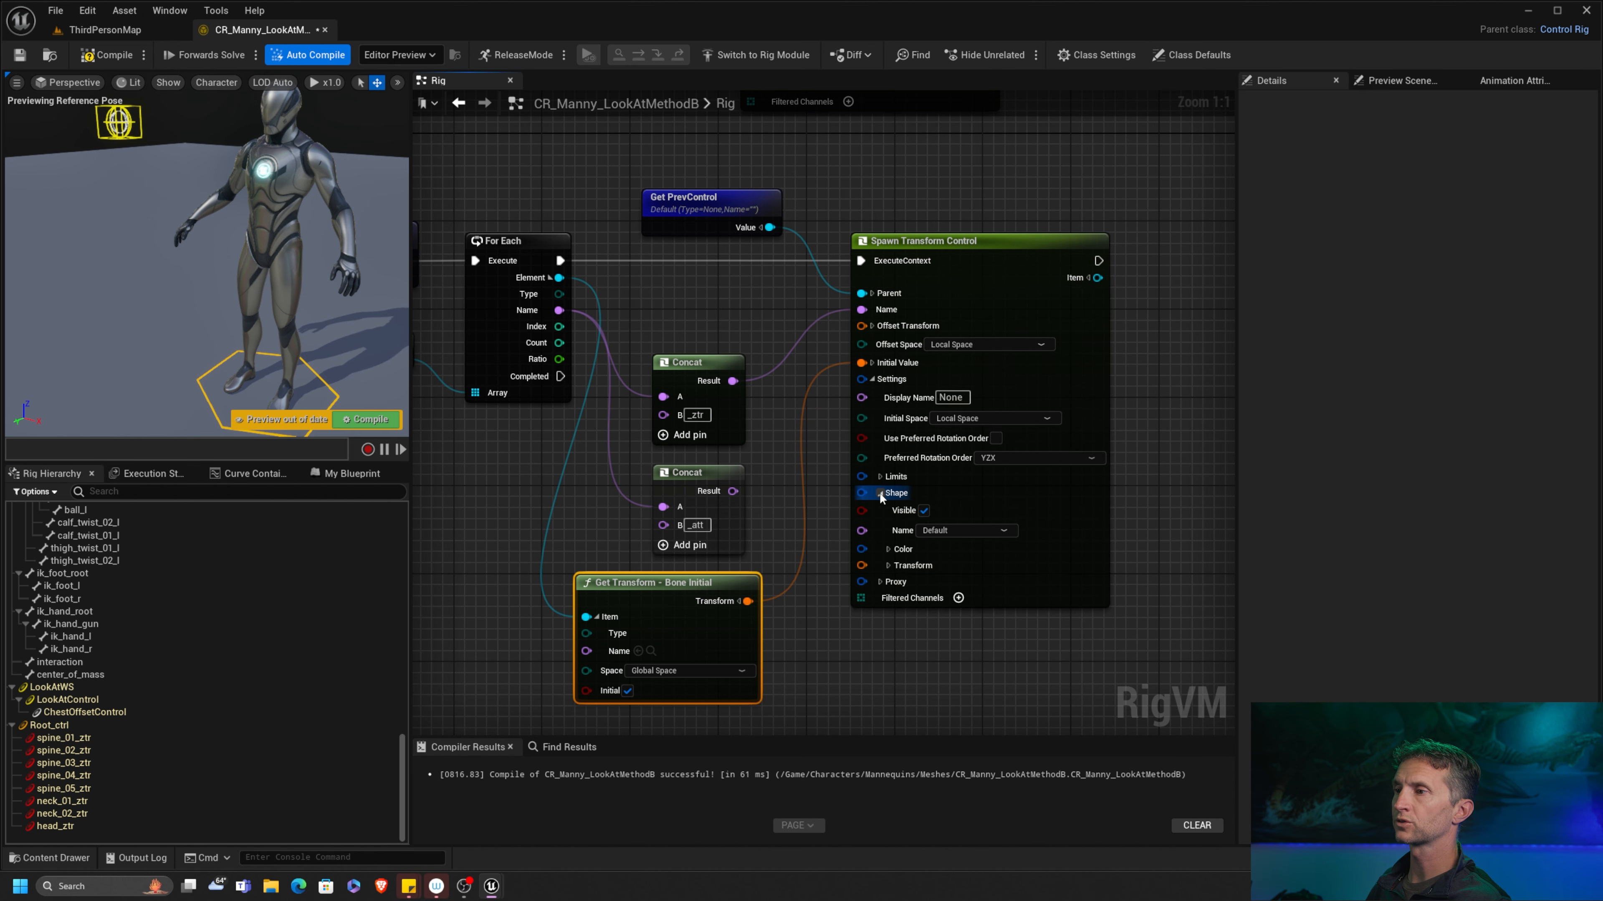
pyautogui.moveTo(910, 595); pyautogui.dragTo(843, 470, button='right')
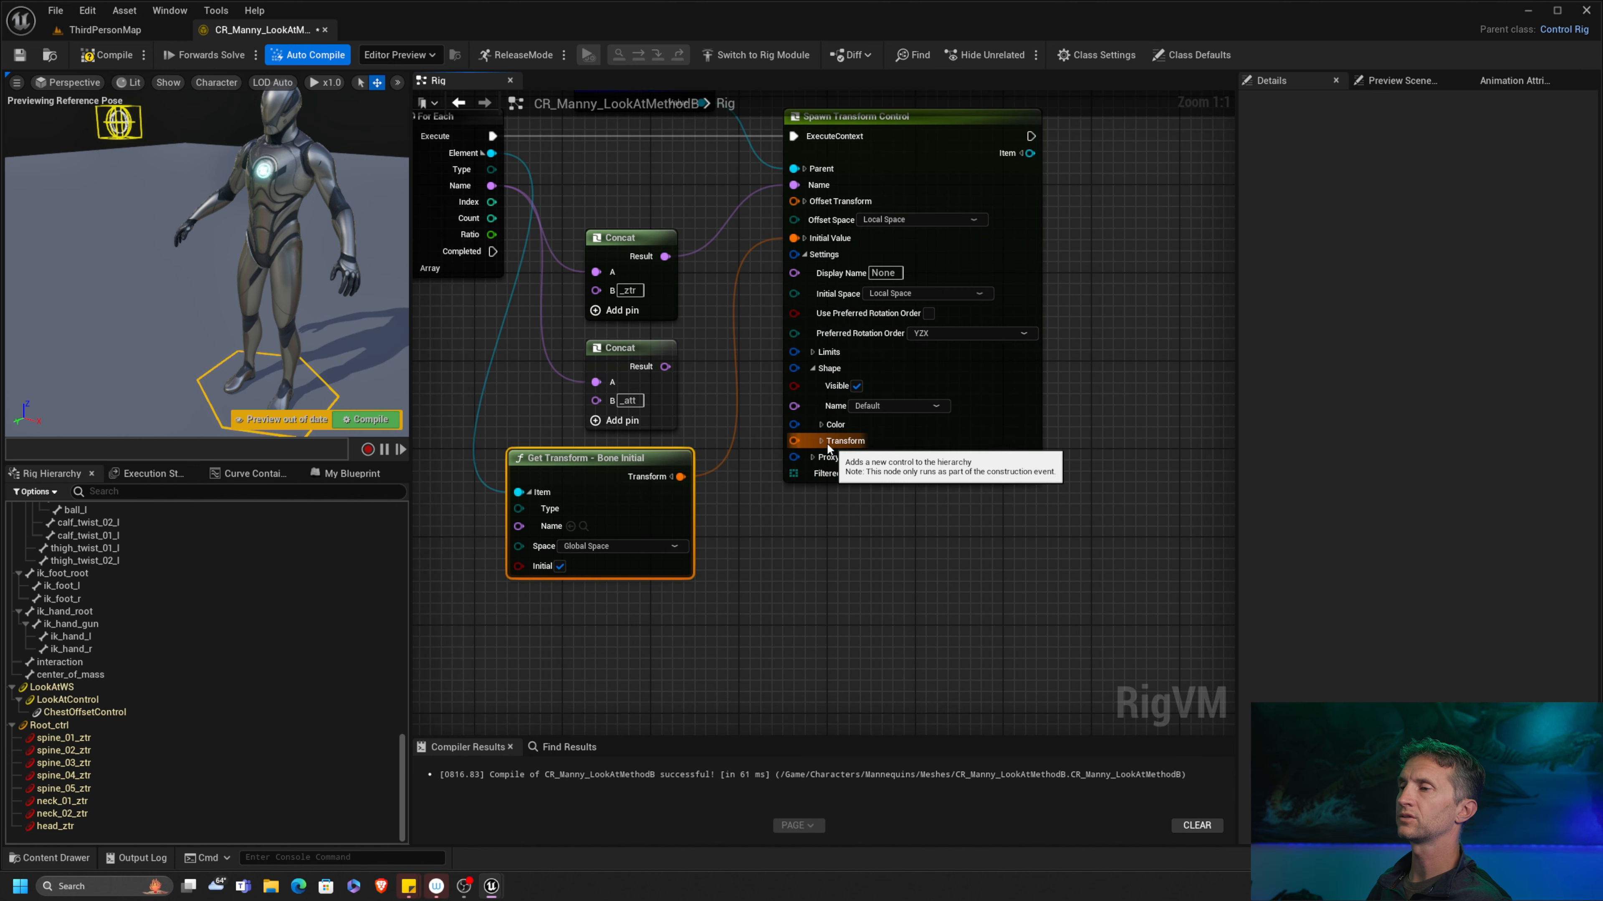
pyautogui.click(939, 407)
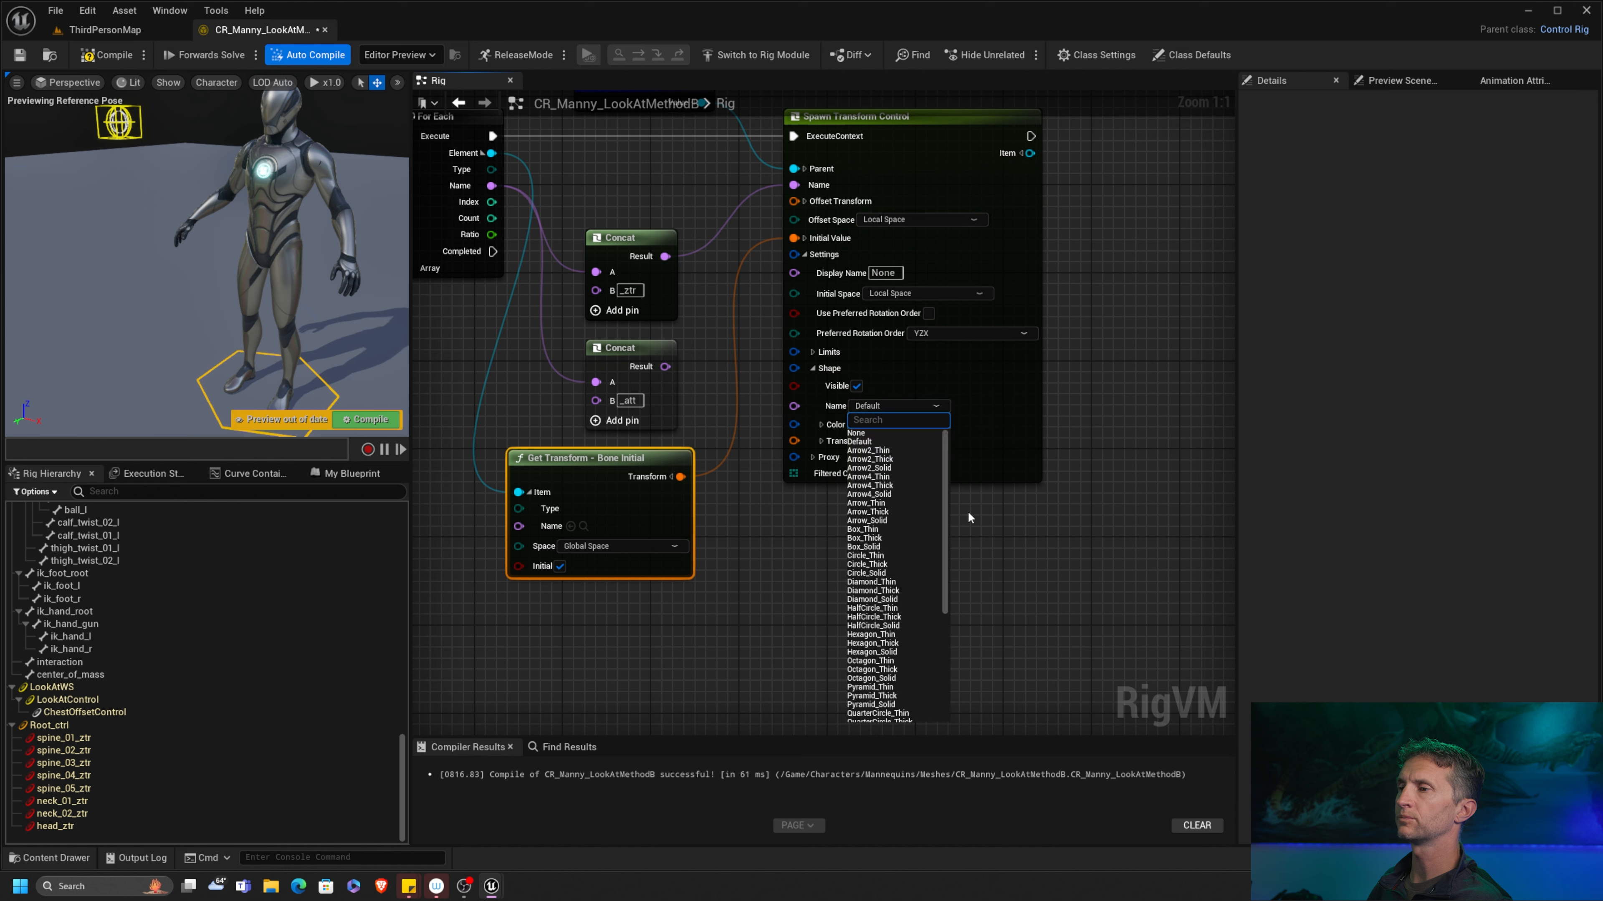
pyautogui.click(903, 512)
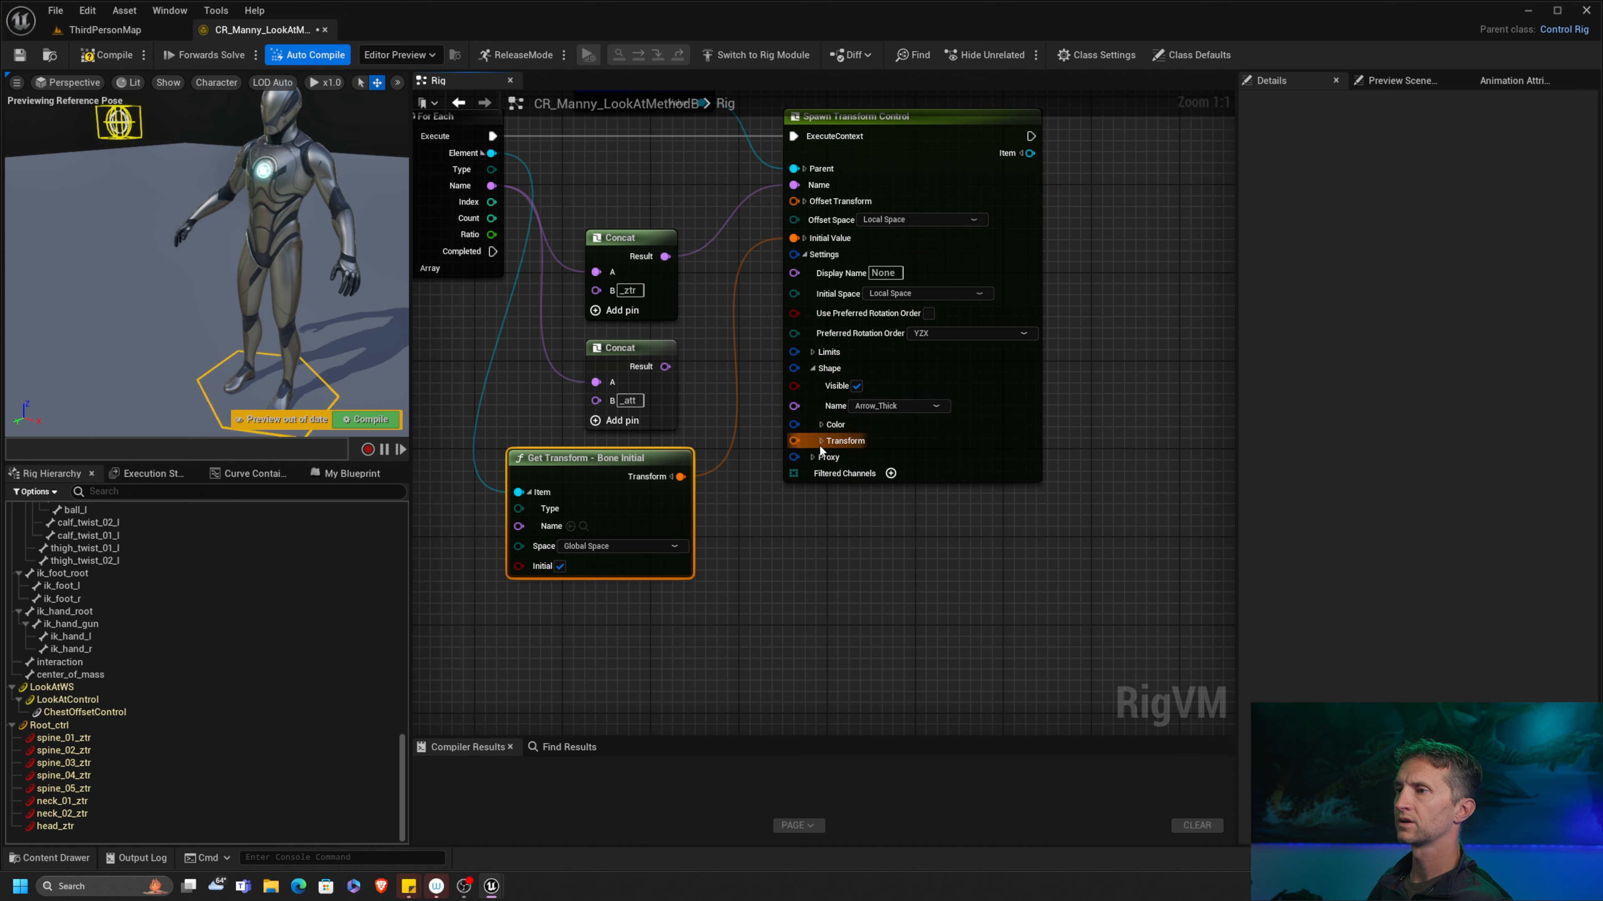
# Step: Set the Spawn Transform Control's shape color to light blue (hex sRGB 61B9FFFF) and compile the rig
pyautogui.click(822, 425)
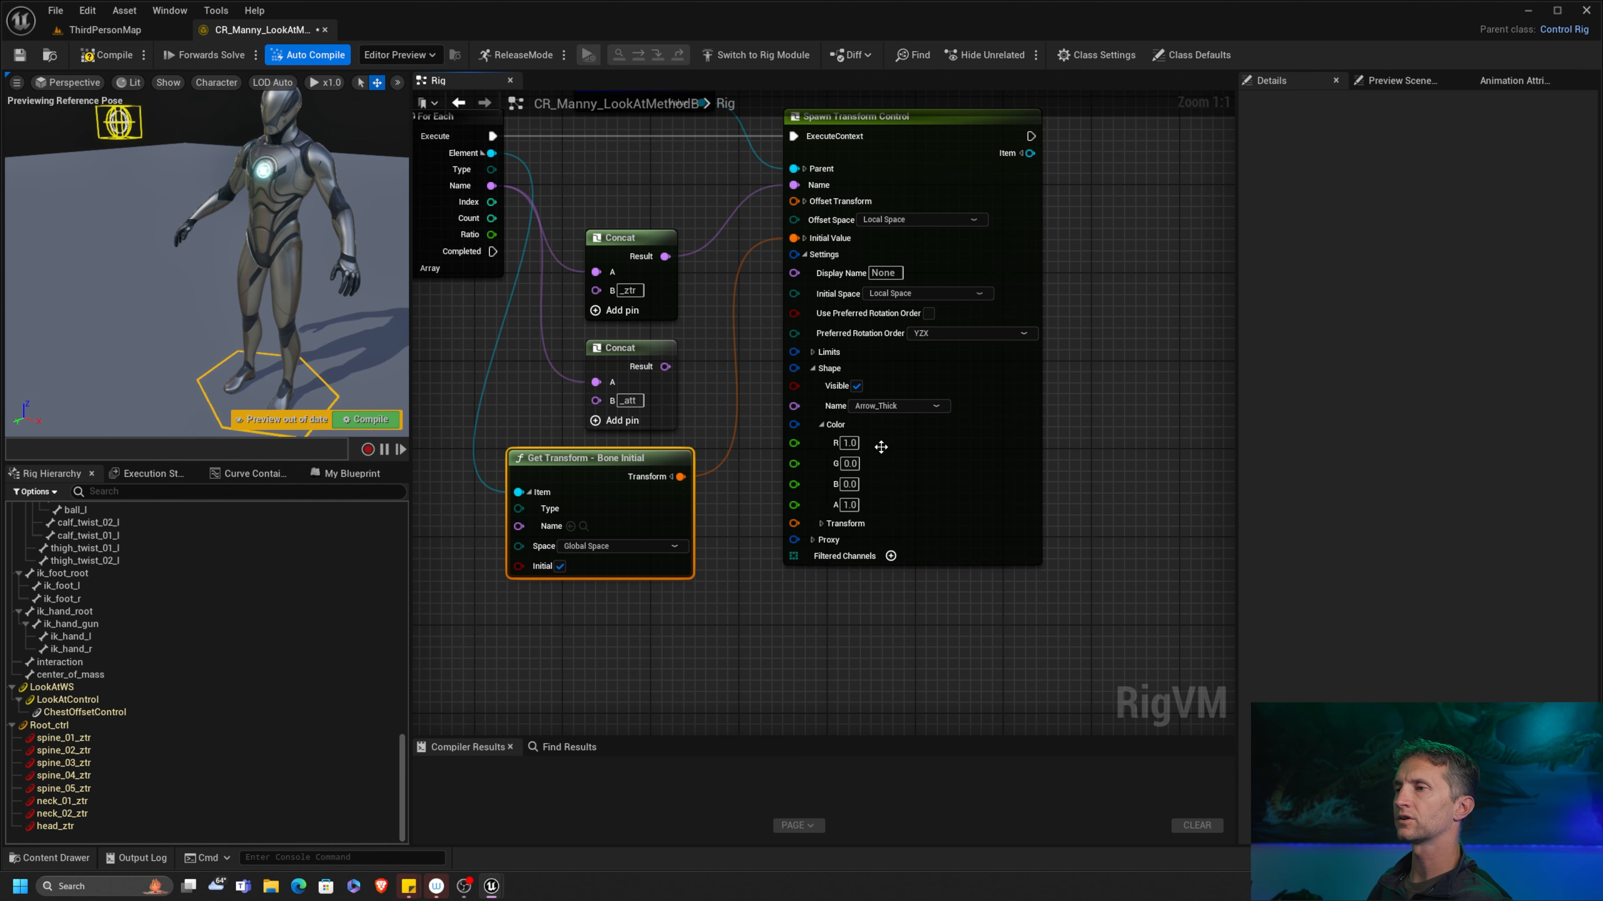
pyautogui.click(821, 425)
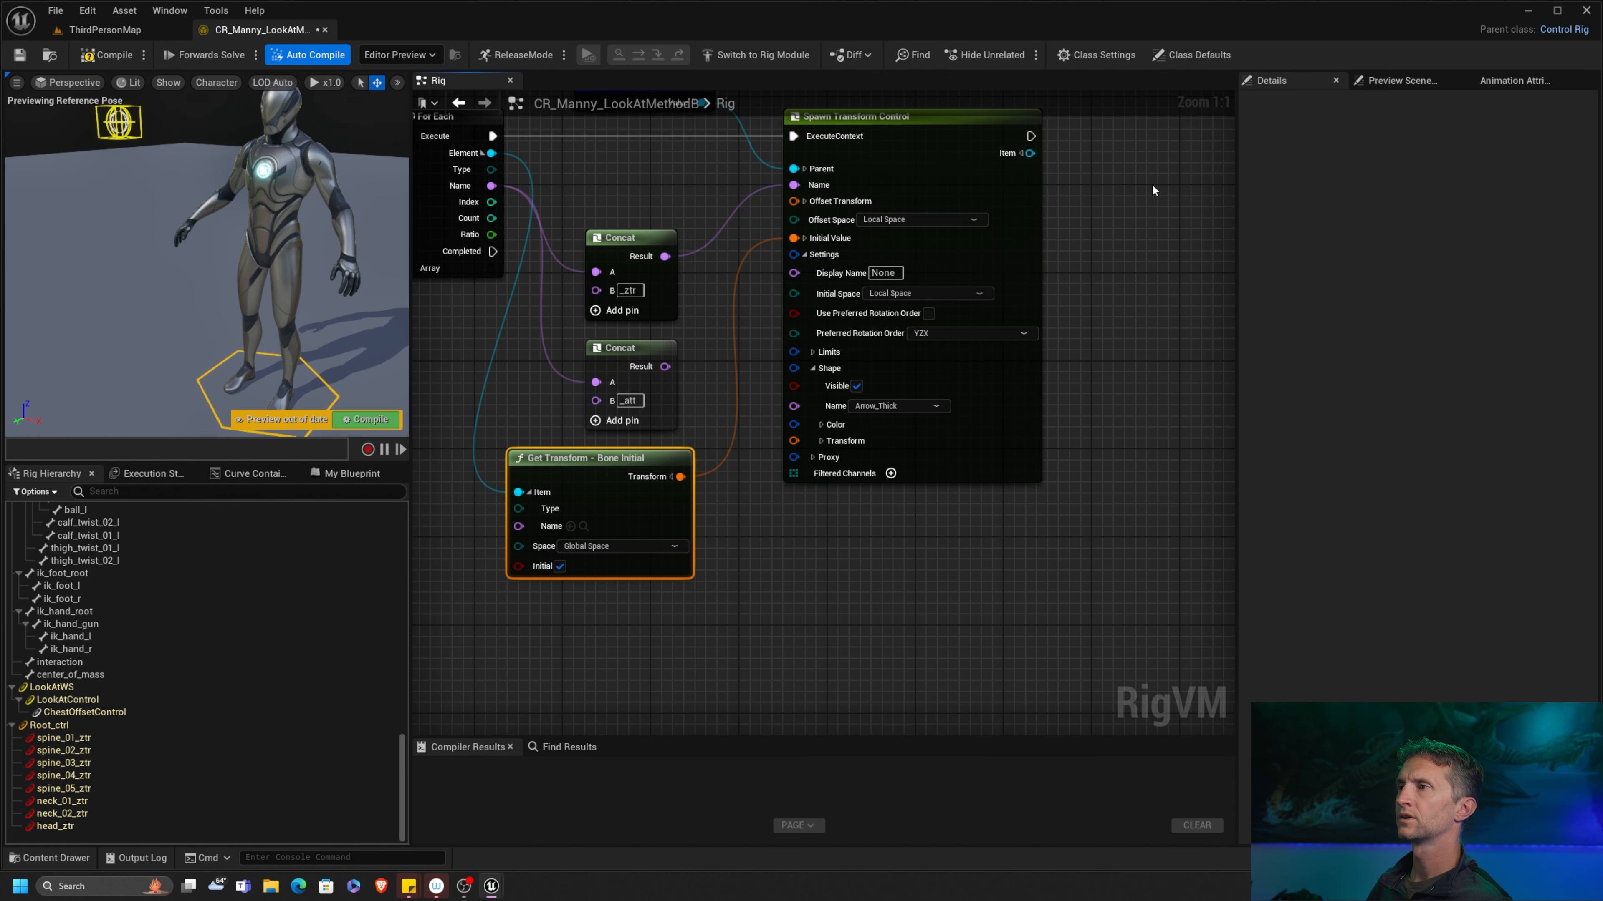
pyautogui.moveTo(1111, 277); pyautogui.dragTo(1066, 341, button='right')
pyautogui.click(959, 182)
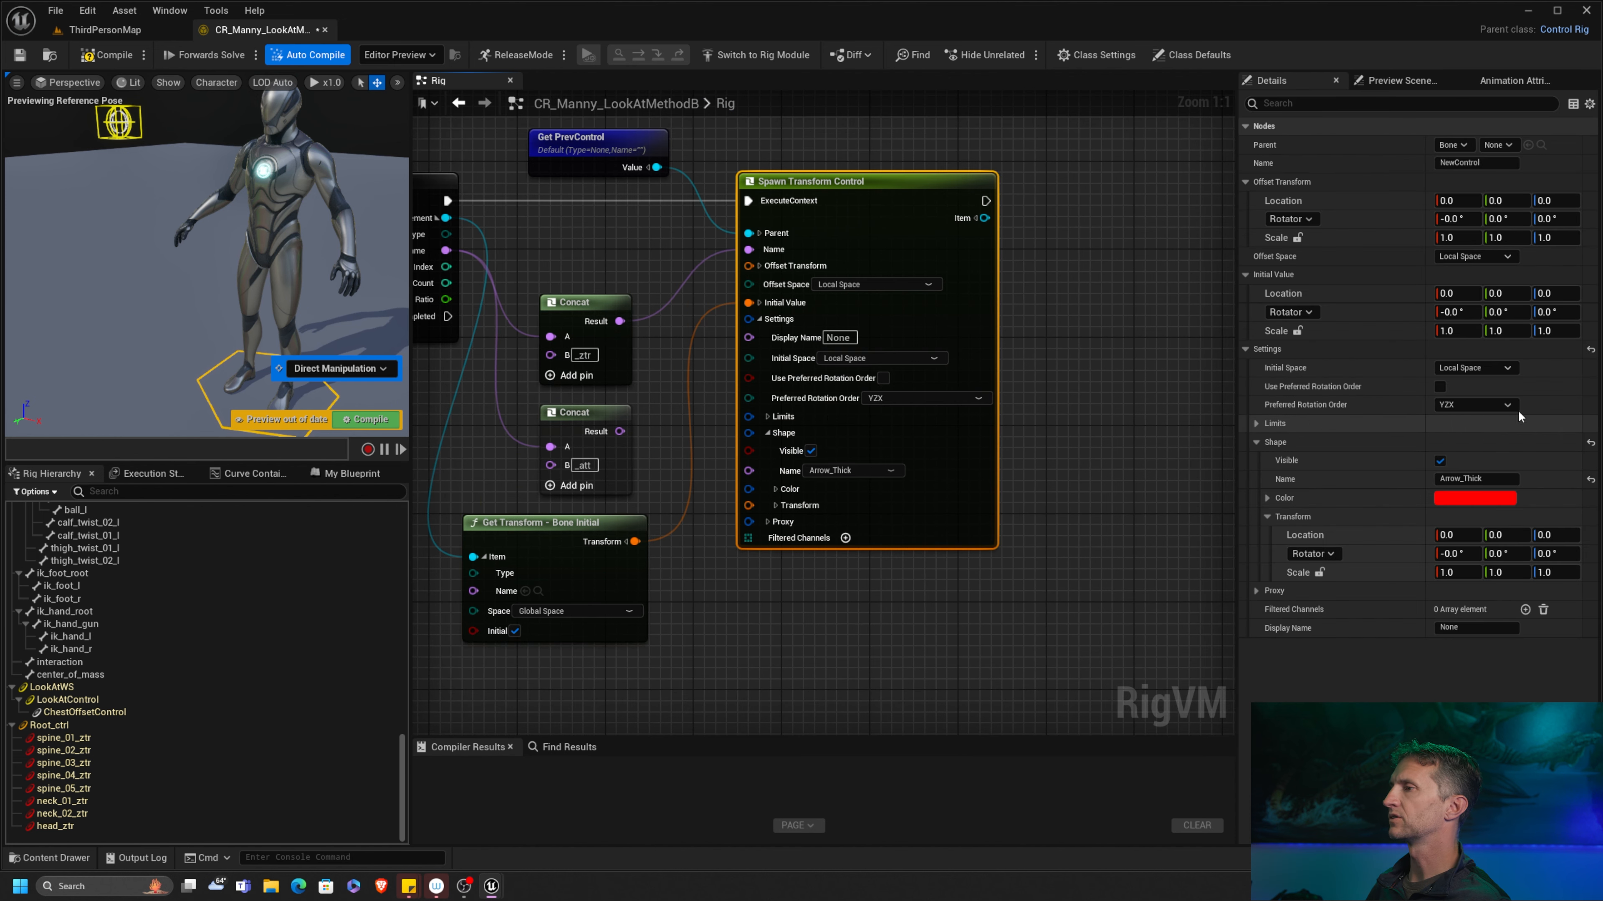
pyautogui.click(1490, 499)
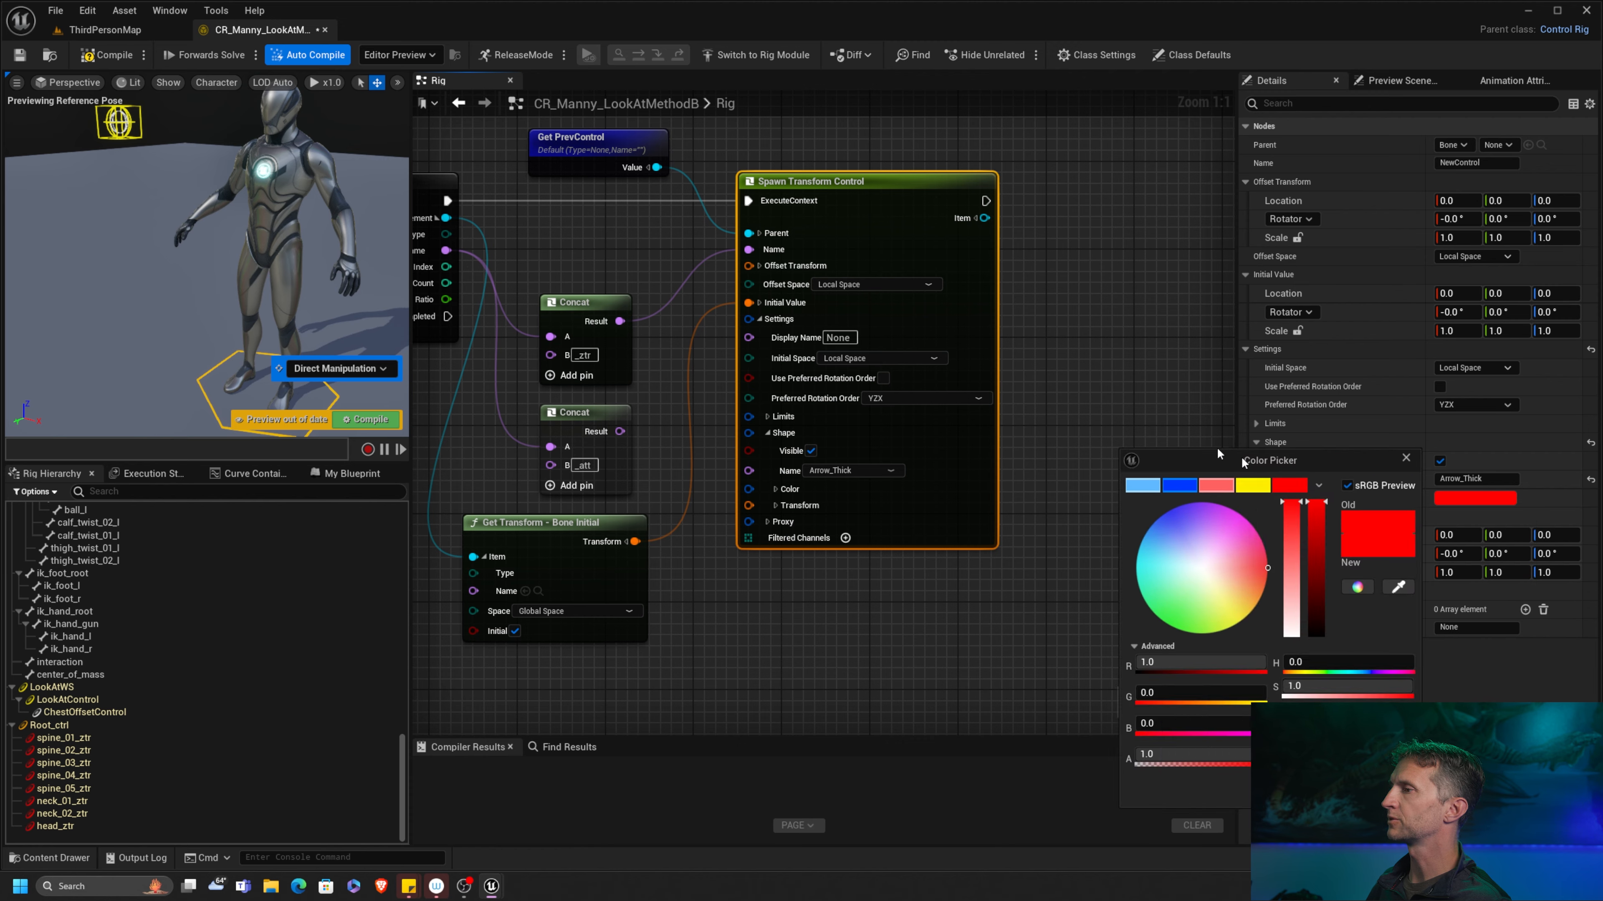
pyautogui.click(770, 366)
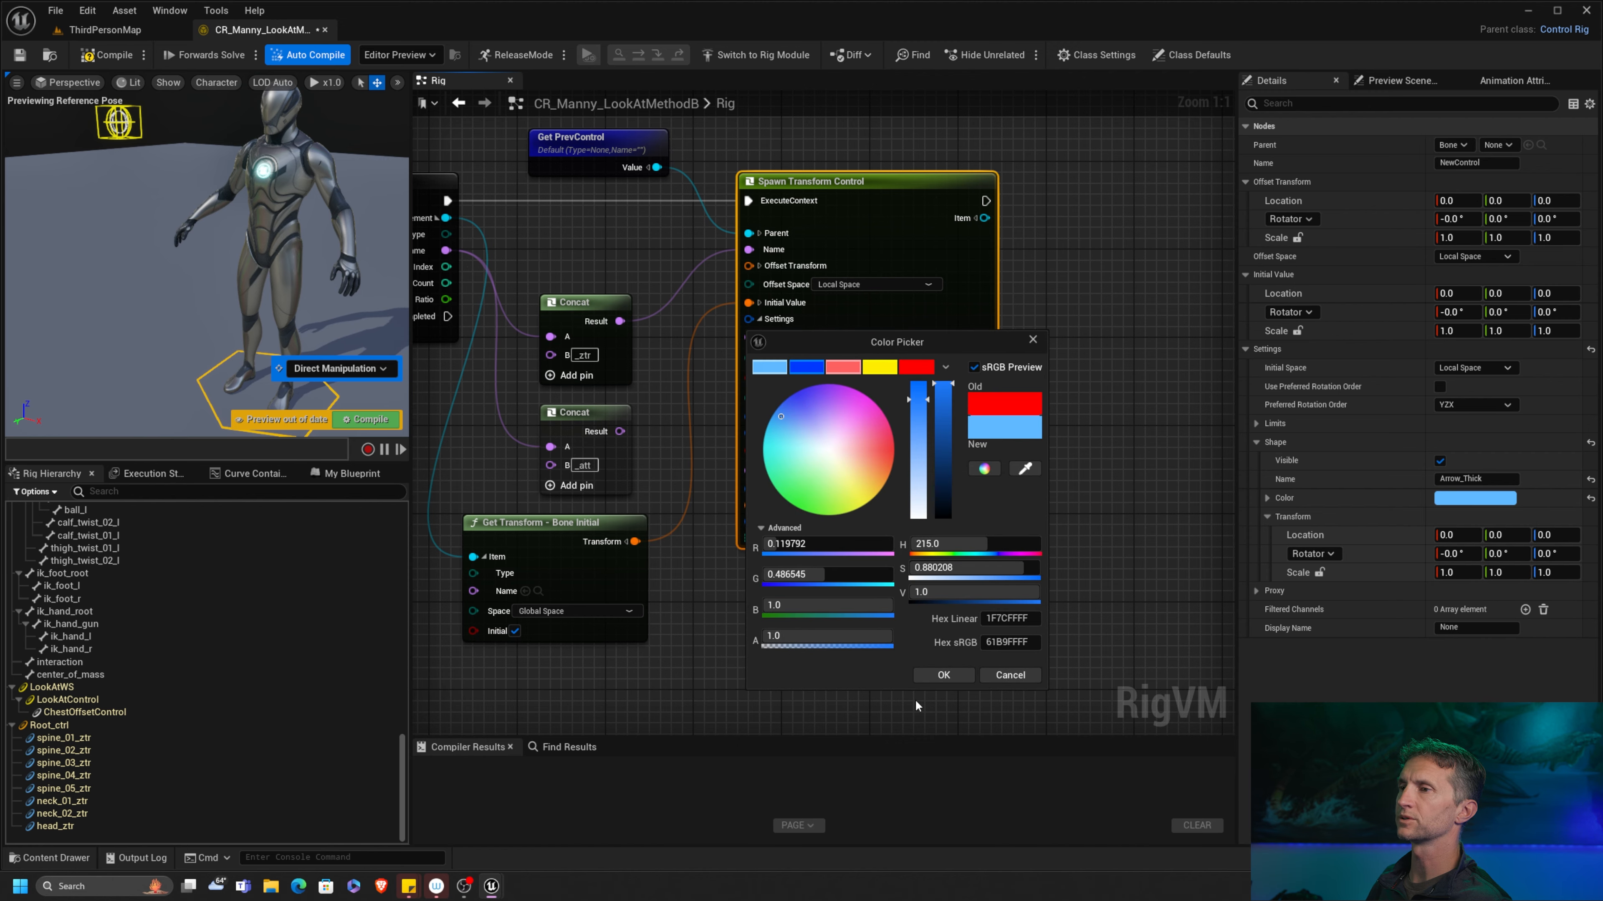
pyautogui.click(964, 678)
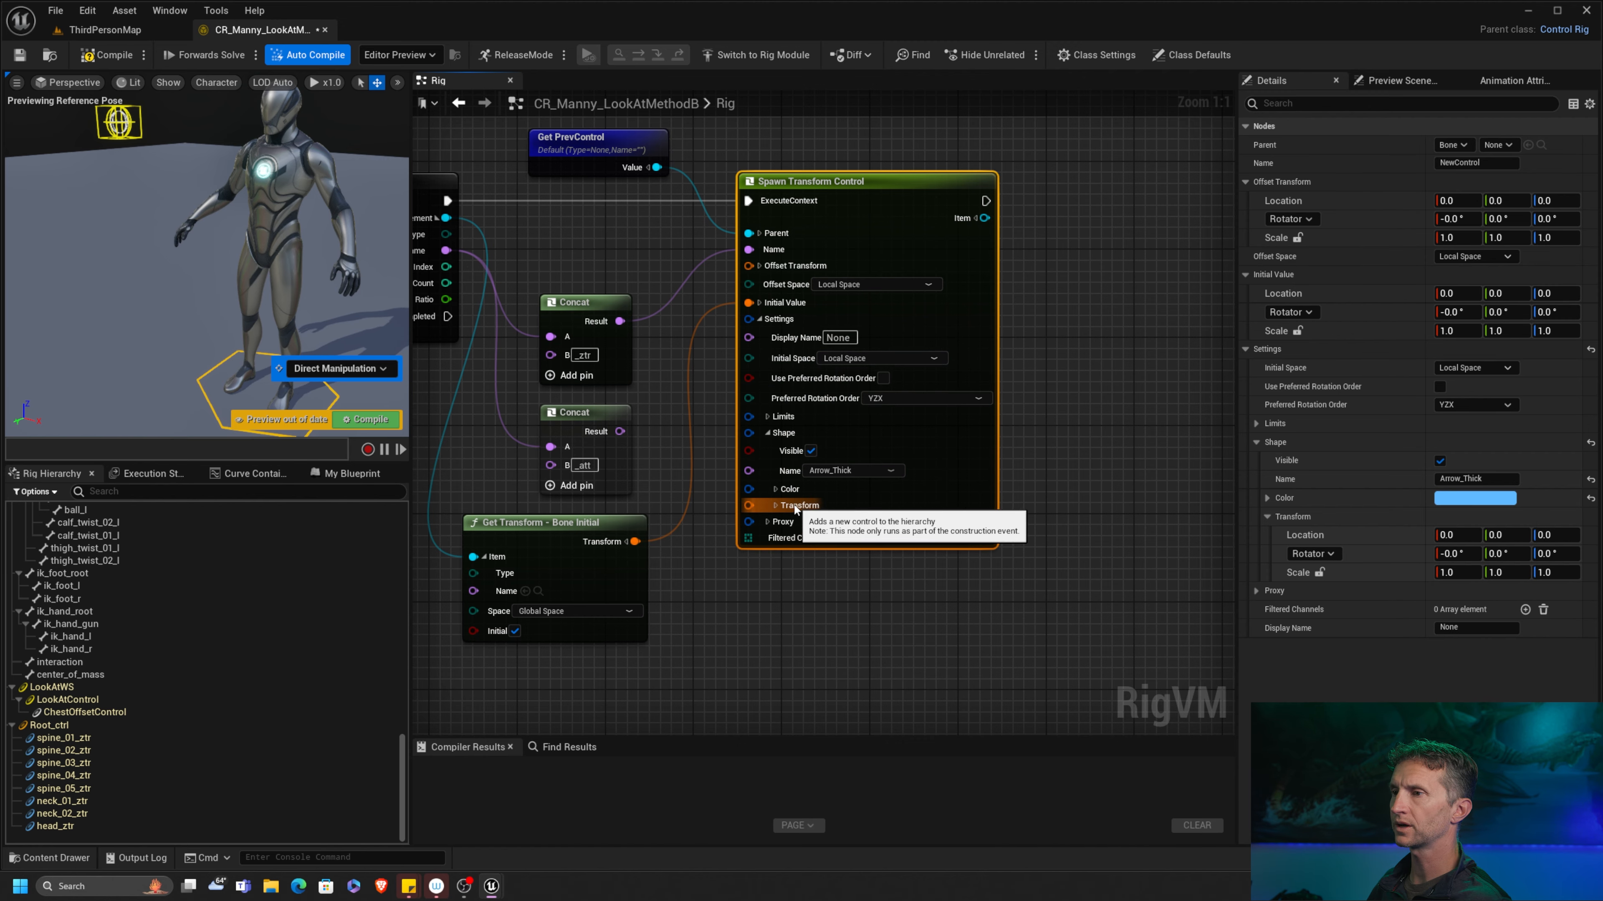
pyautogui.click(105, 55)
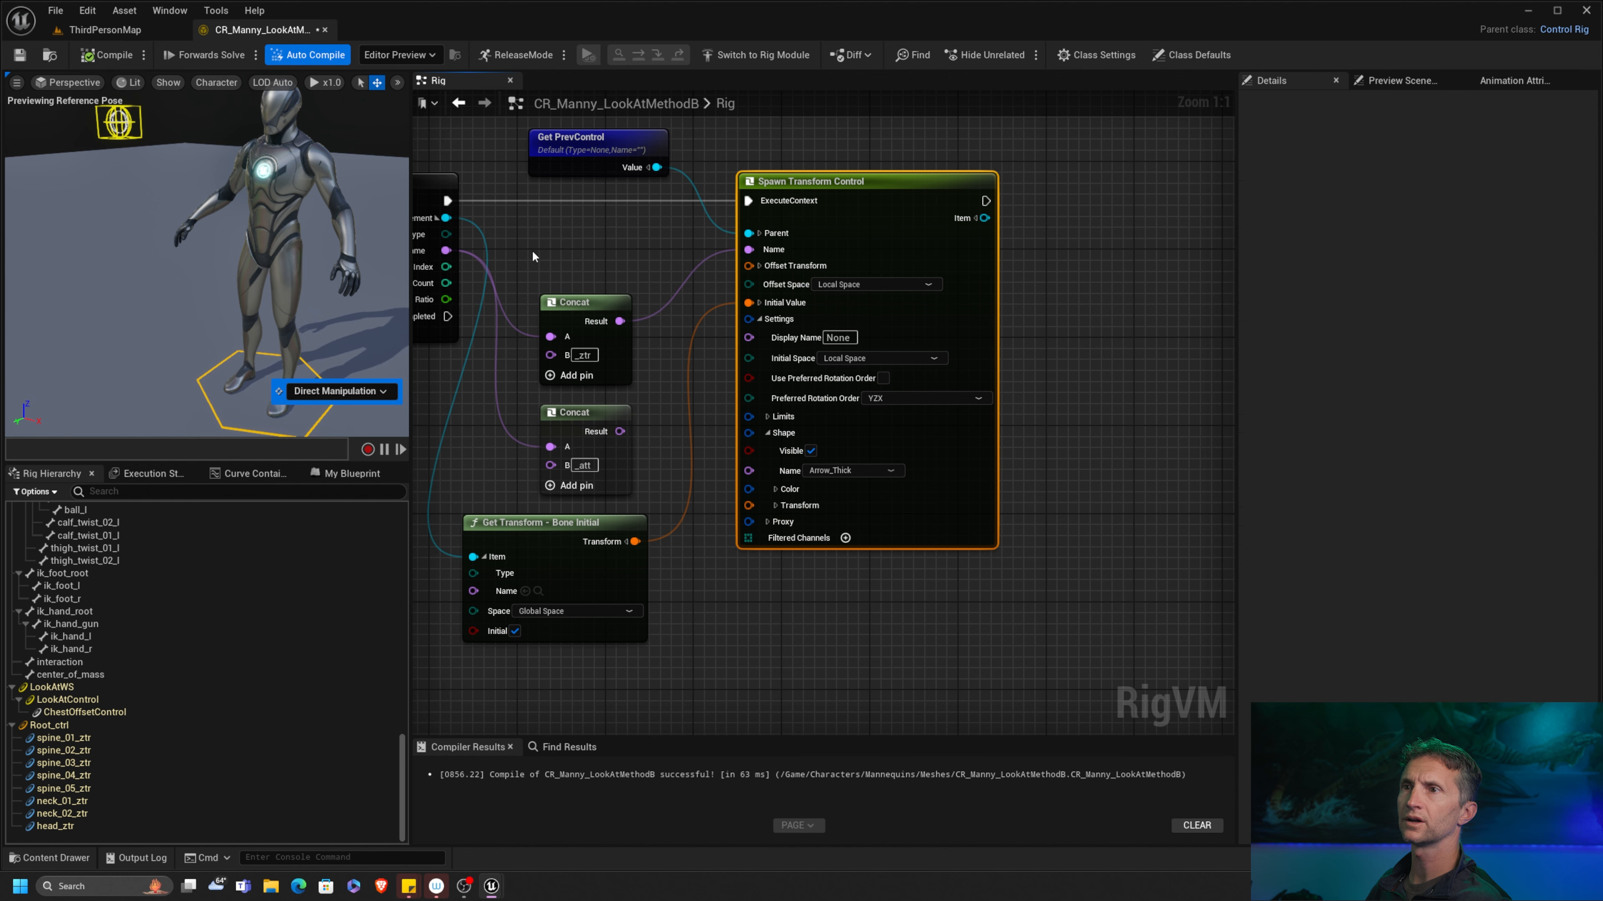
# Step: Set the control shape's Scale 3D to 8 in Y and 4 in X on the spawn node
pyautogui.click(767, 523)
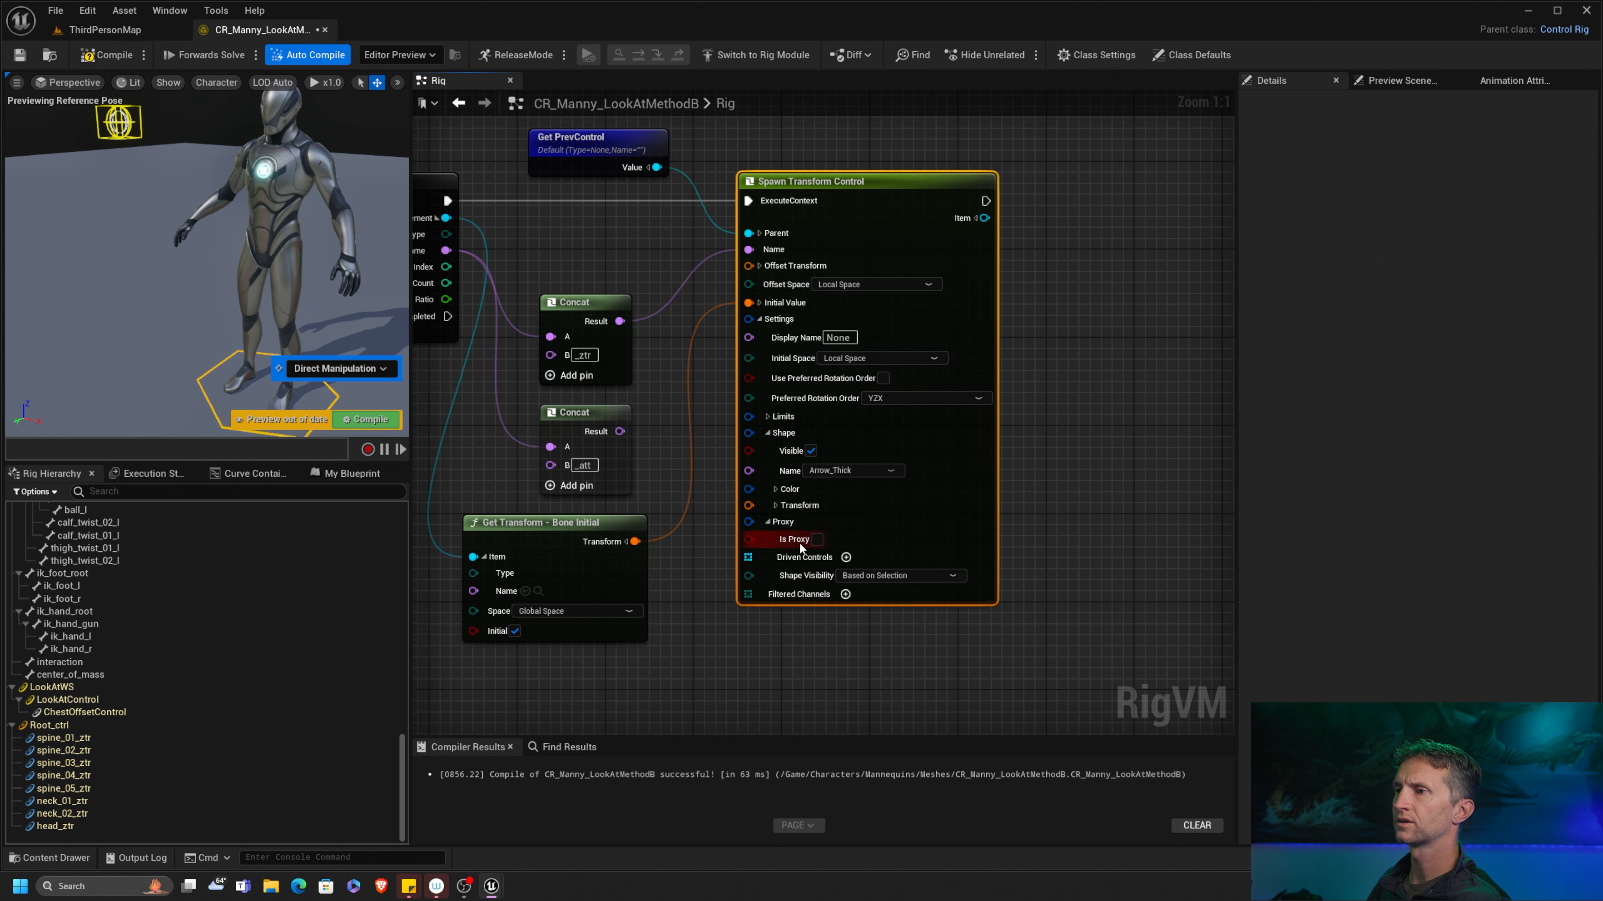
pyautogui.click(769, 523)
pyautogui.click(776, 505)
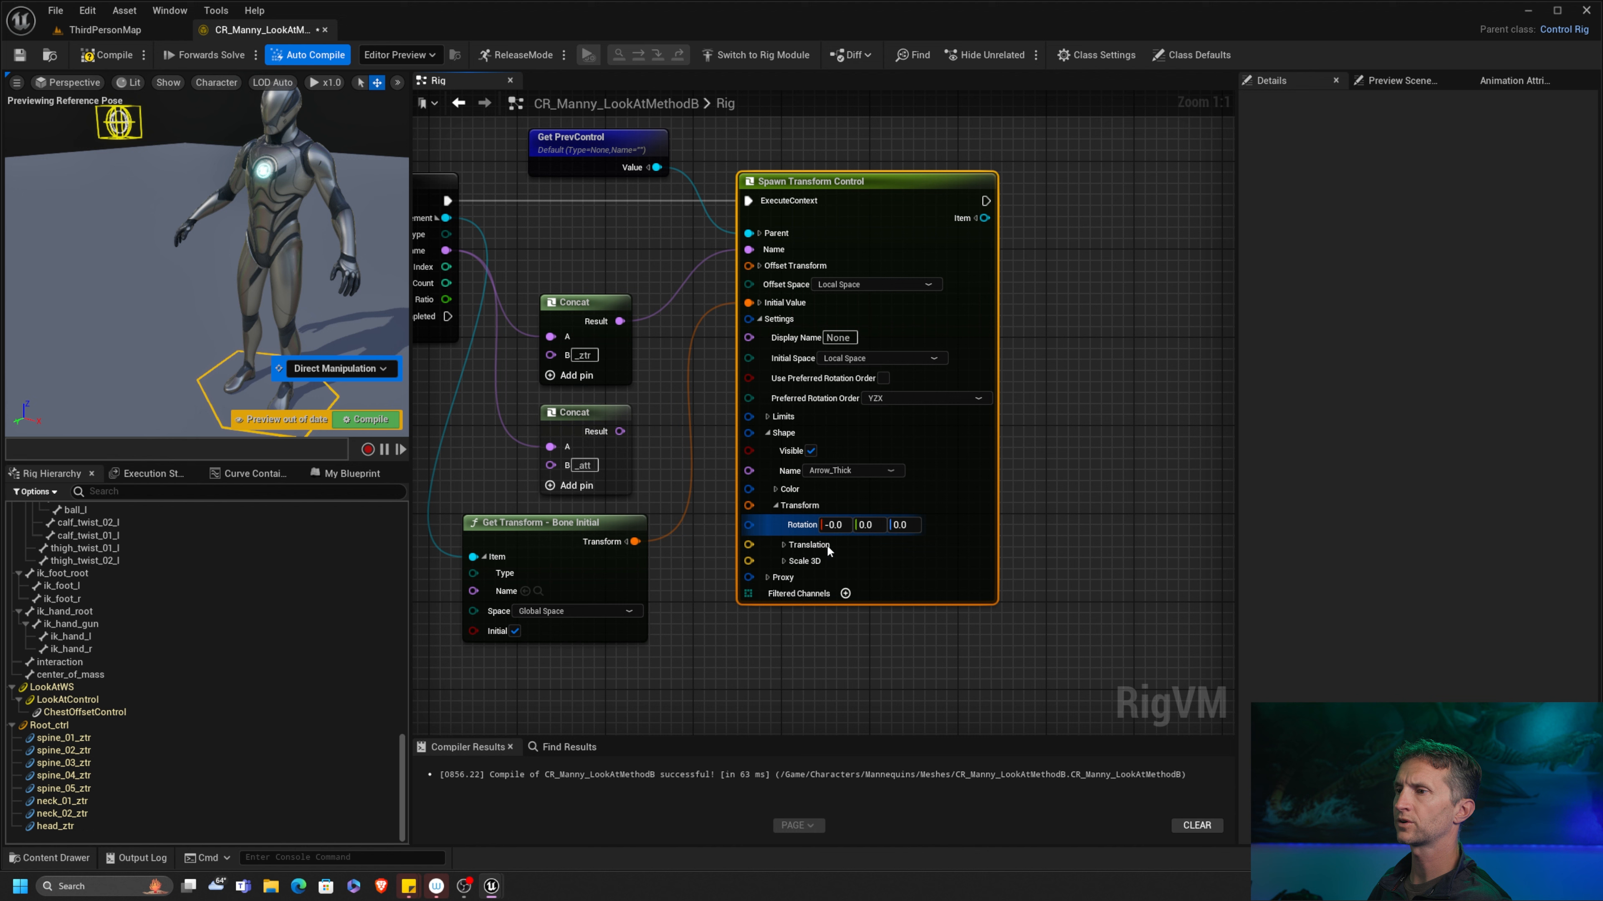
pyautogui.click(793, 562)
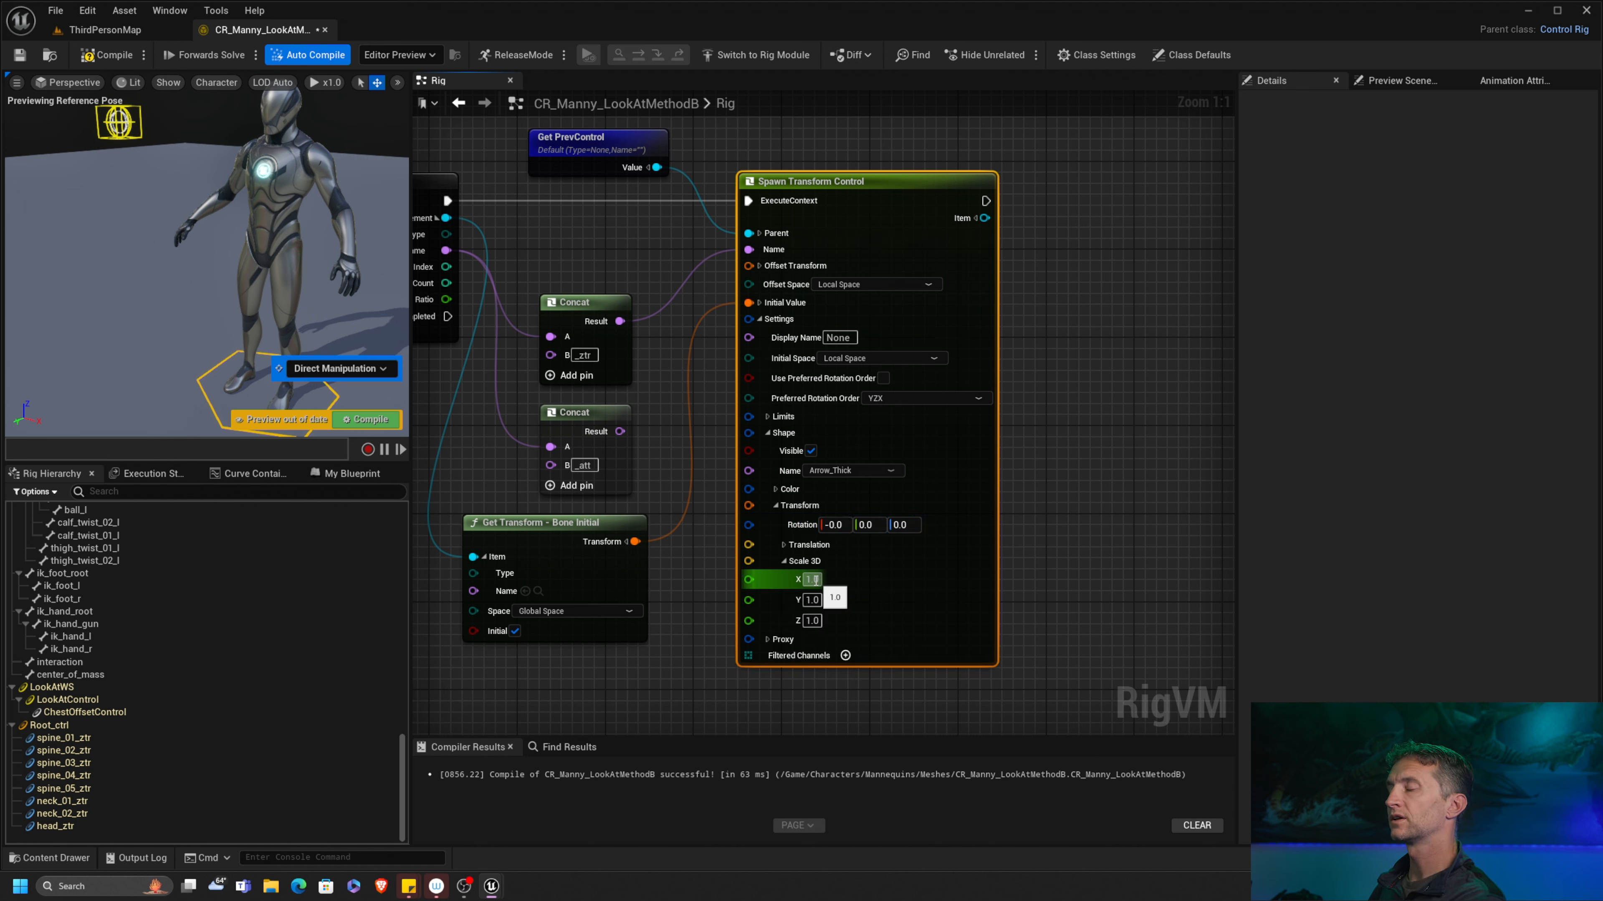
pyautogui.click(818, 599)
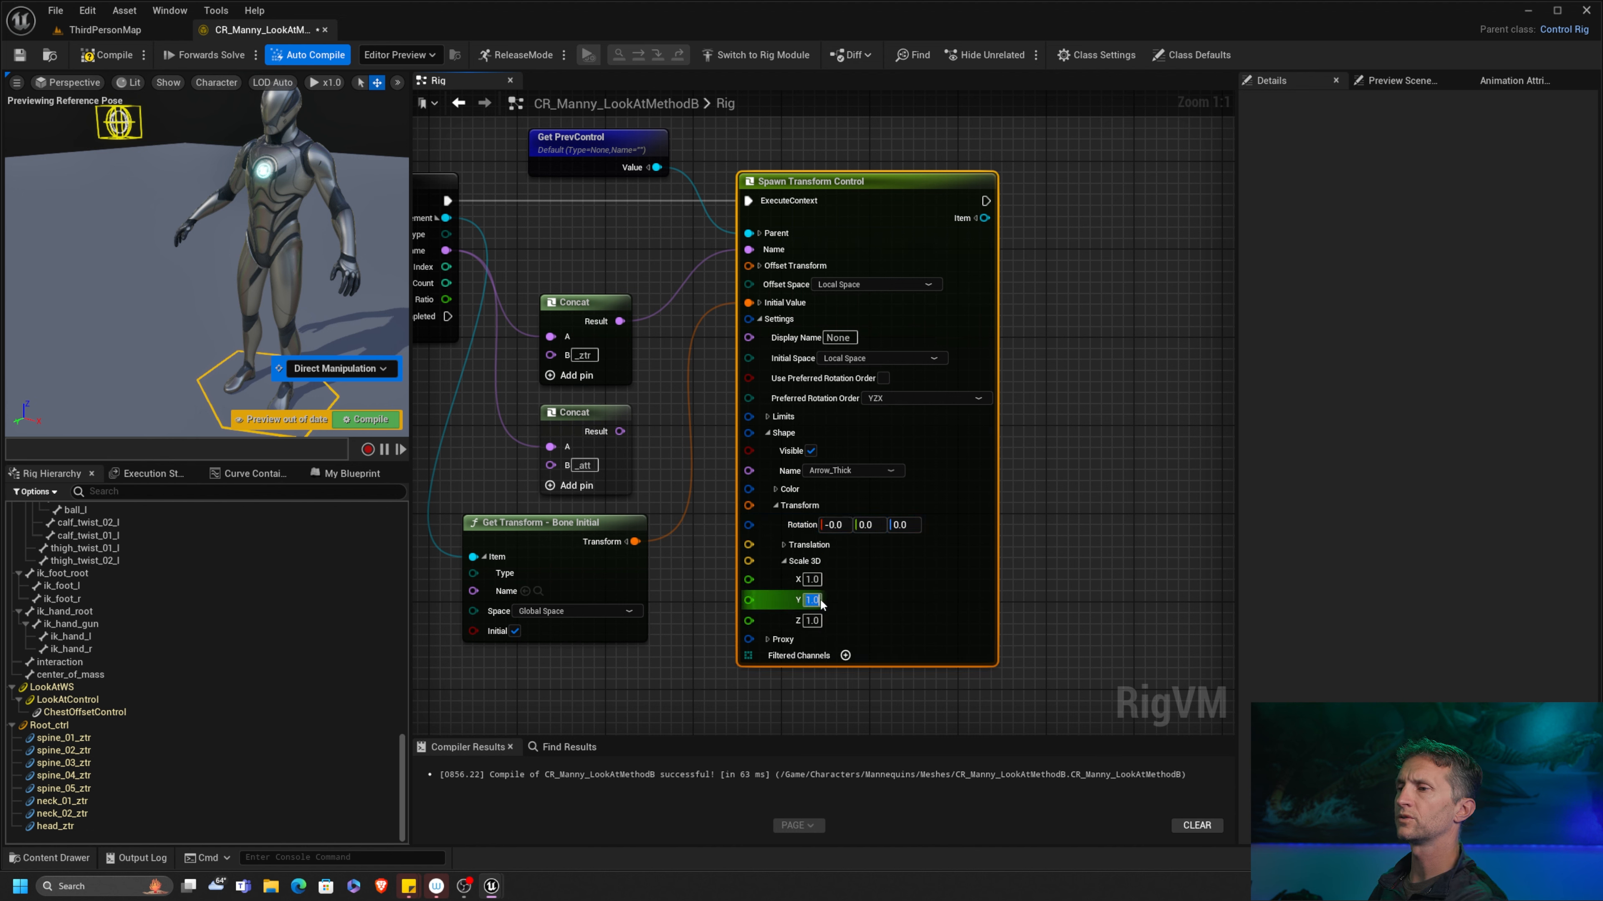
pyautogui.write('8')
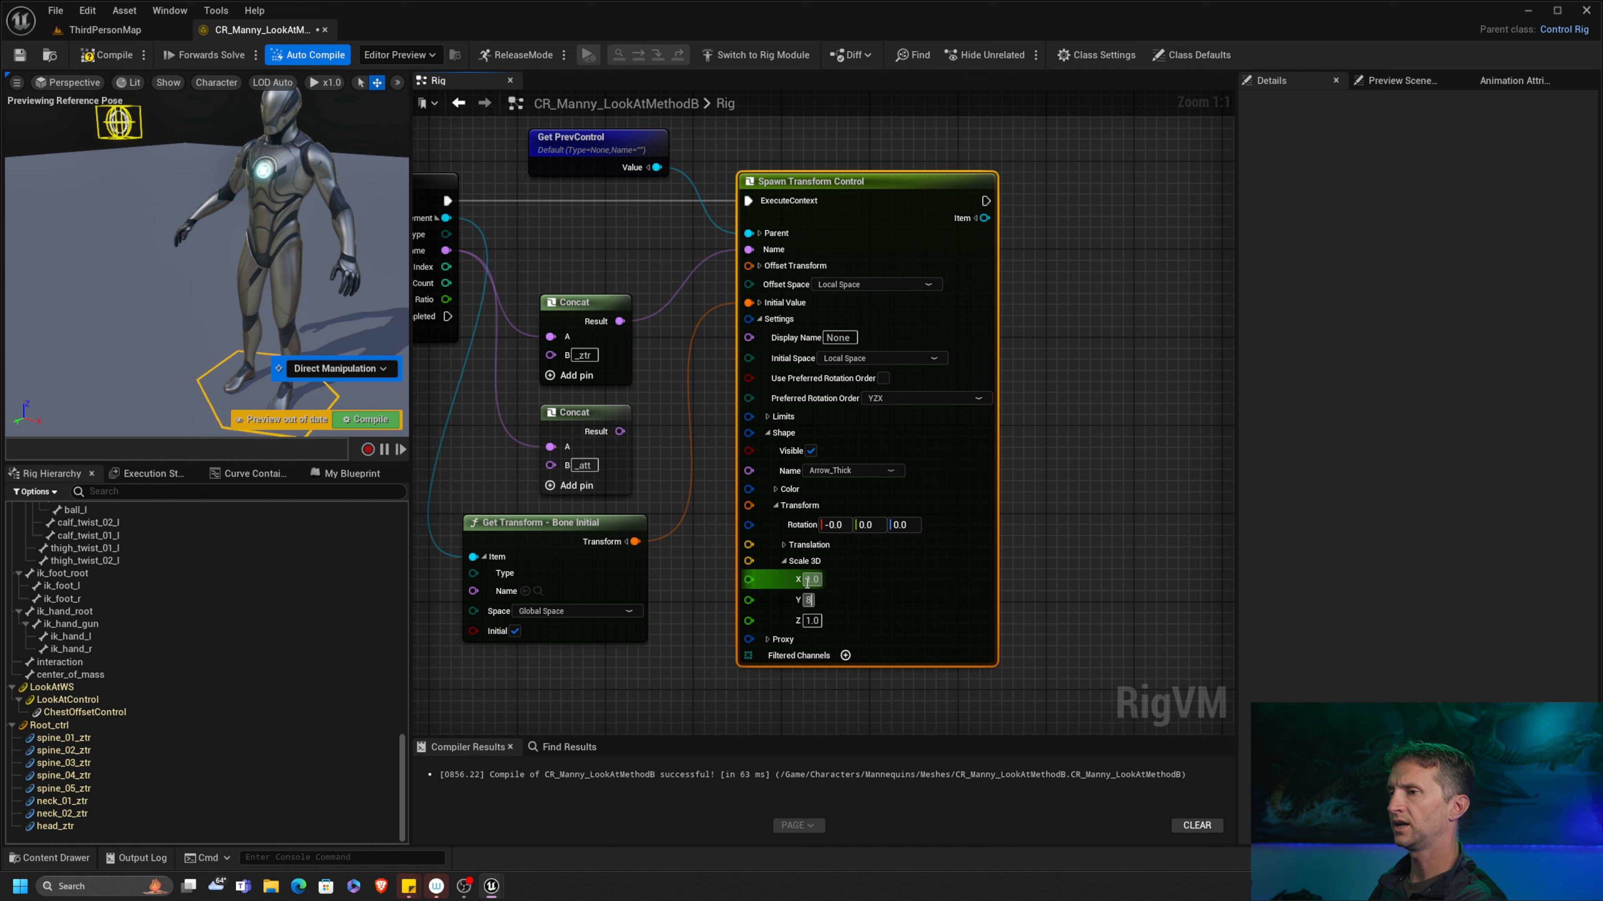
pyautogui.press('Return')
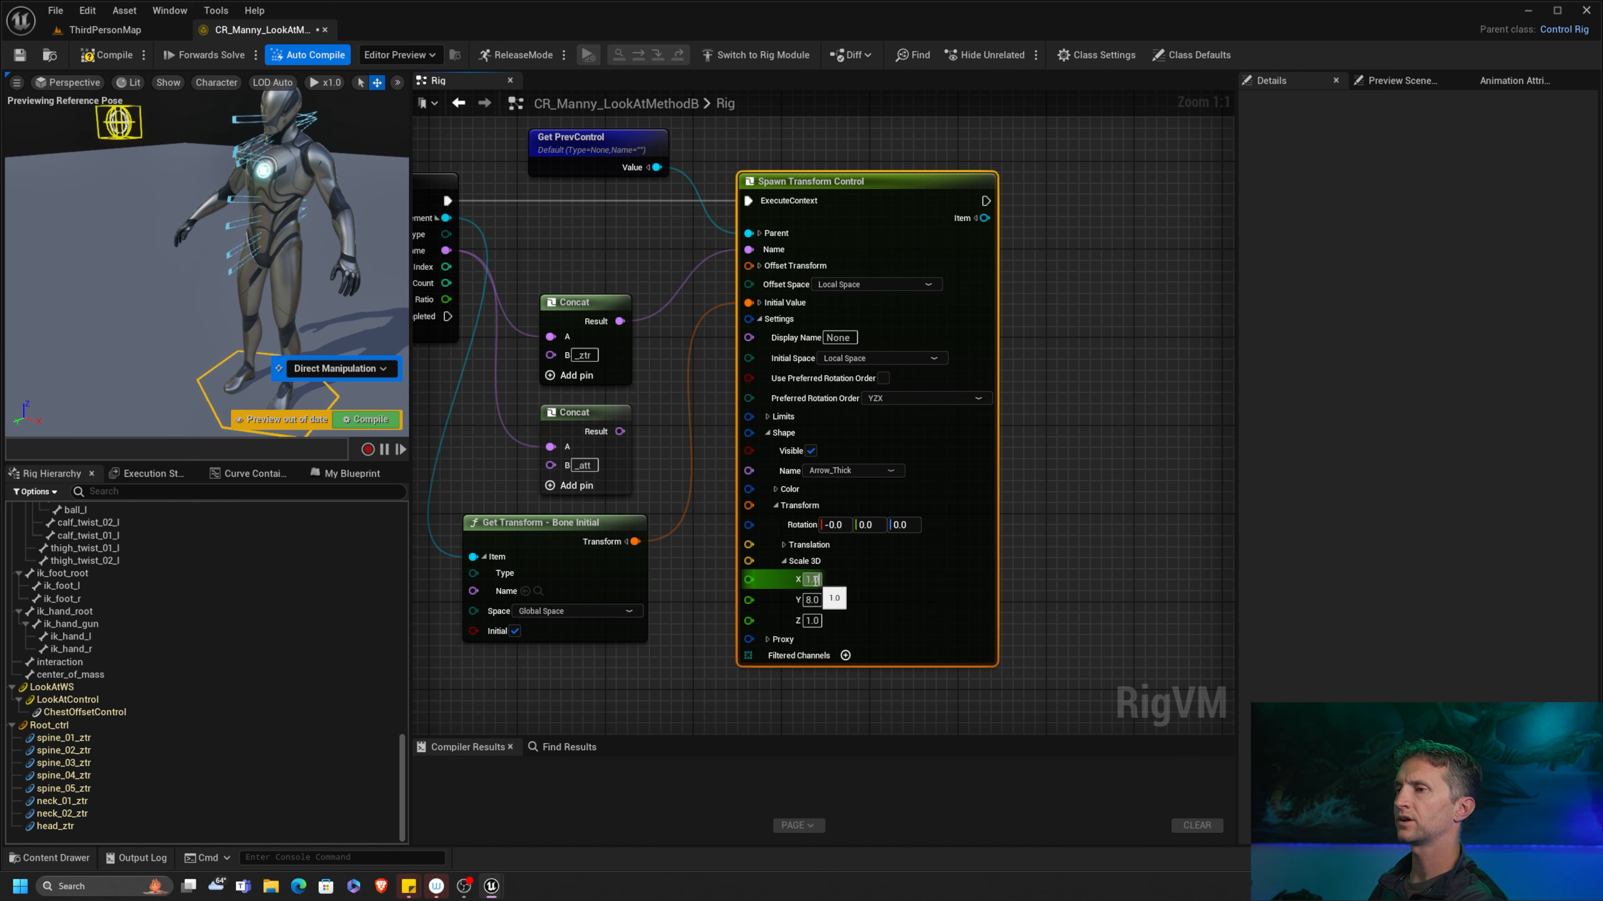
pyautogui.write('4')
pyautogui.press('Return')
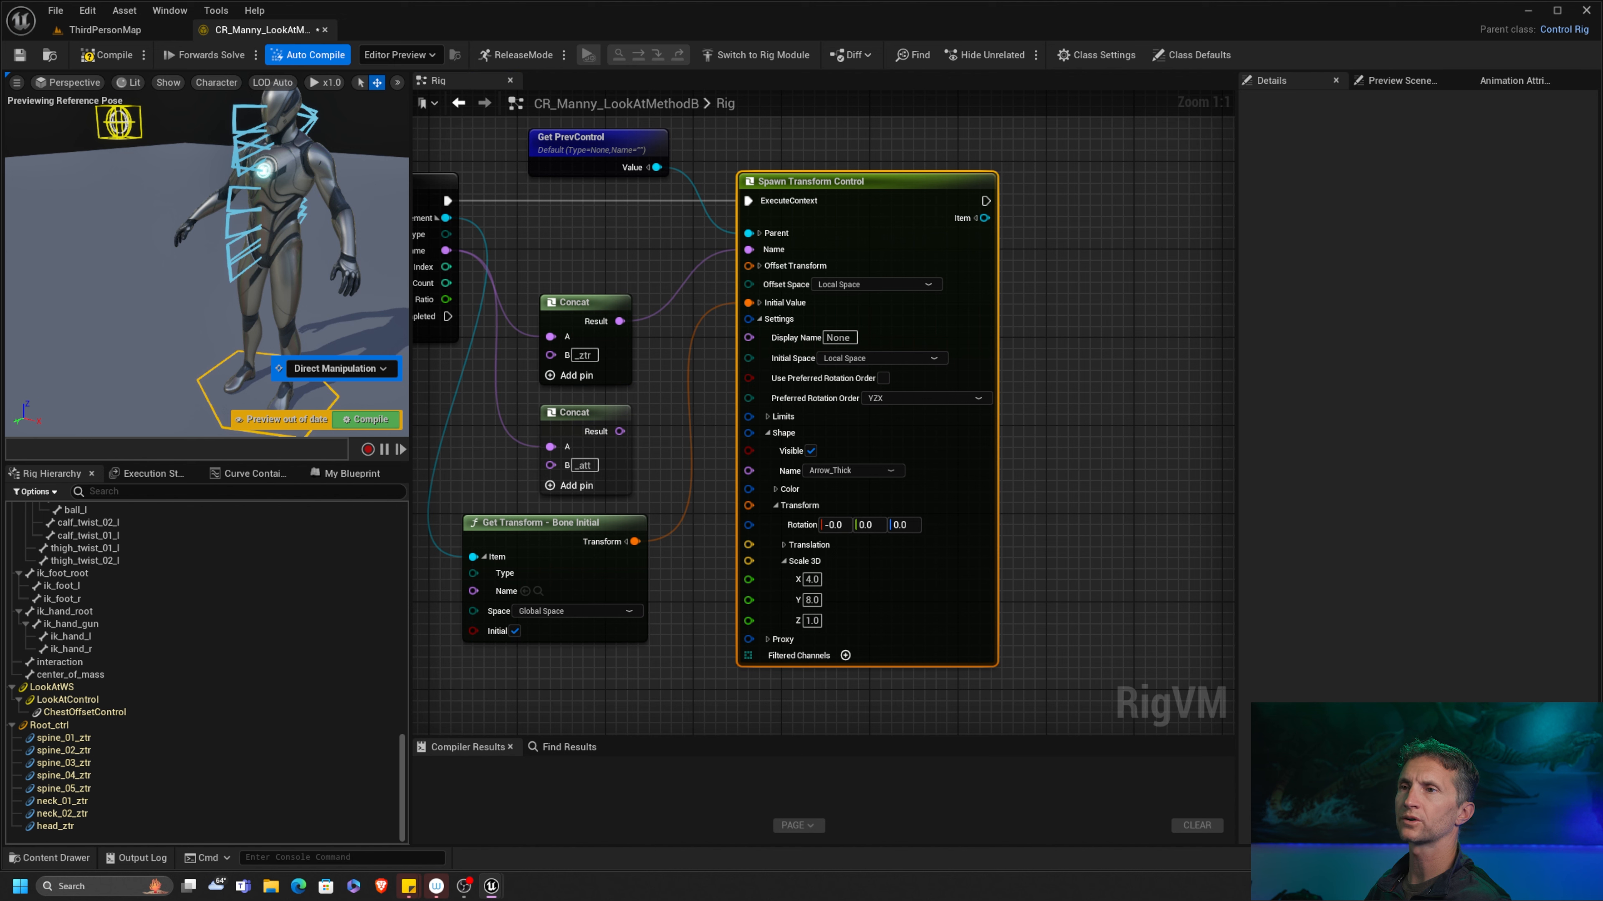
# Step: Set the control shape's Scale 3D to 3 in X and 7 in Y, and recompile the rig
pyautogui.keyDown('alt'); pyautogui.moveTo(235, 254); pyautogui.dragTo(174, 253); pyautogui.keyUp('alt')
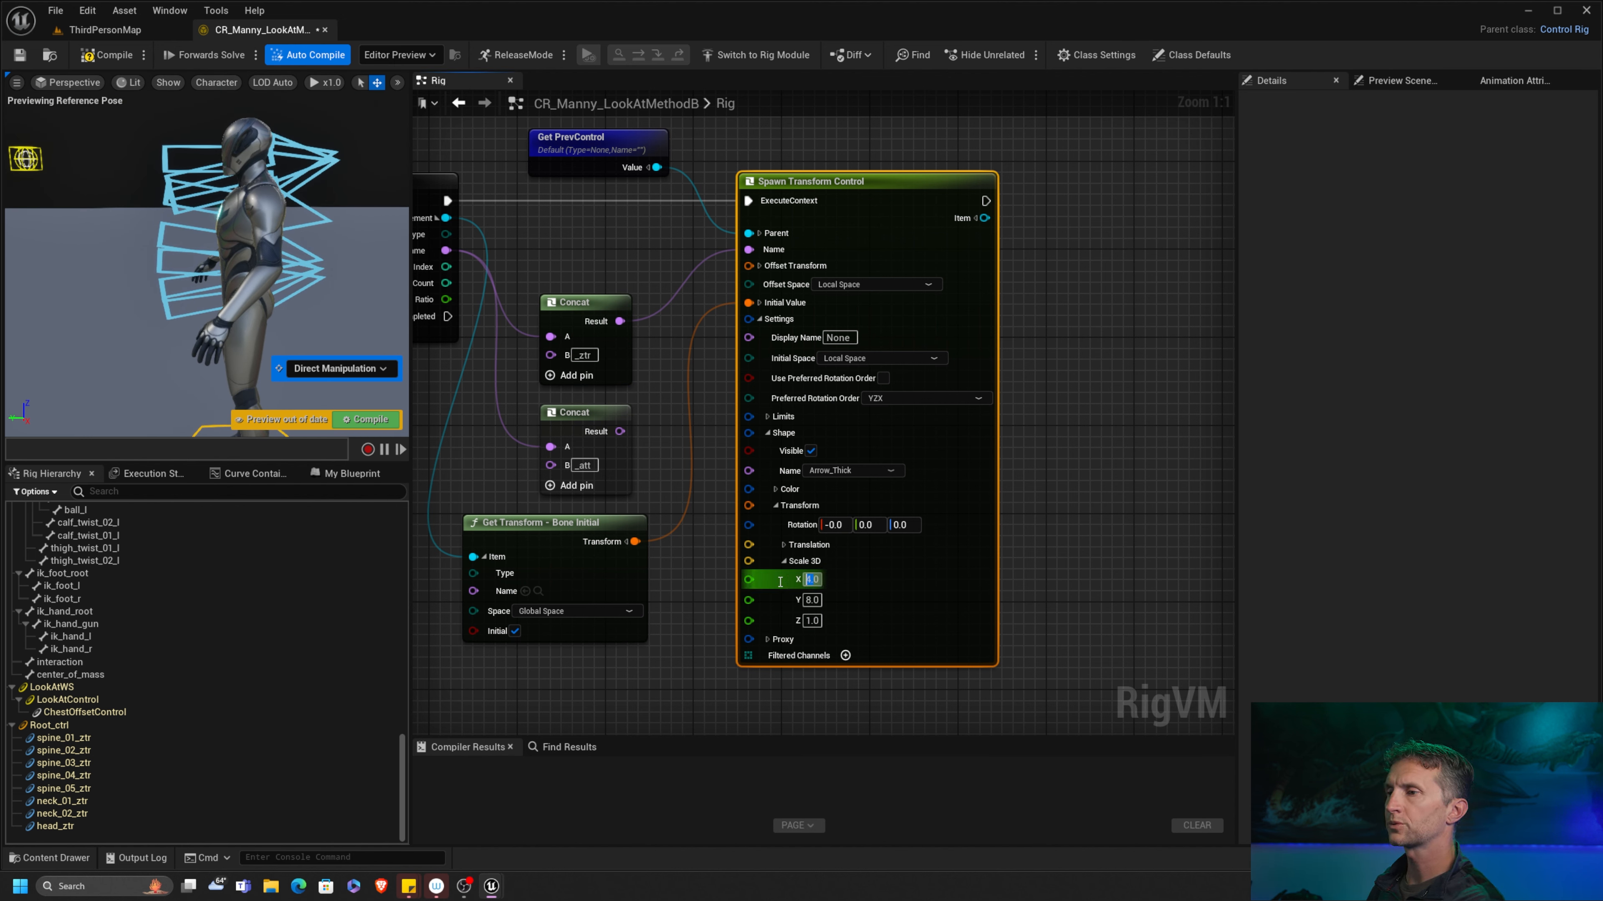
pyautogui.write('3')
pyautogui.press('Return')
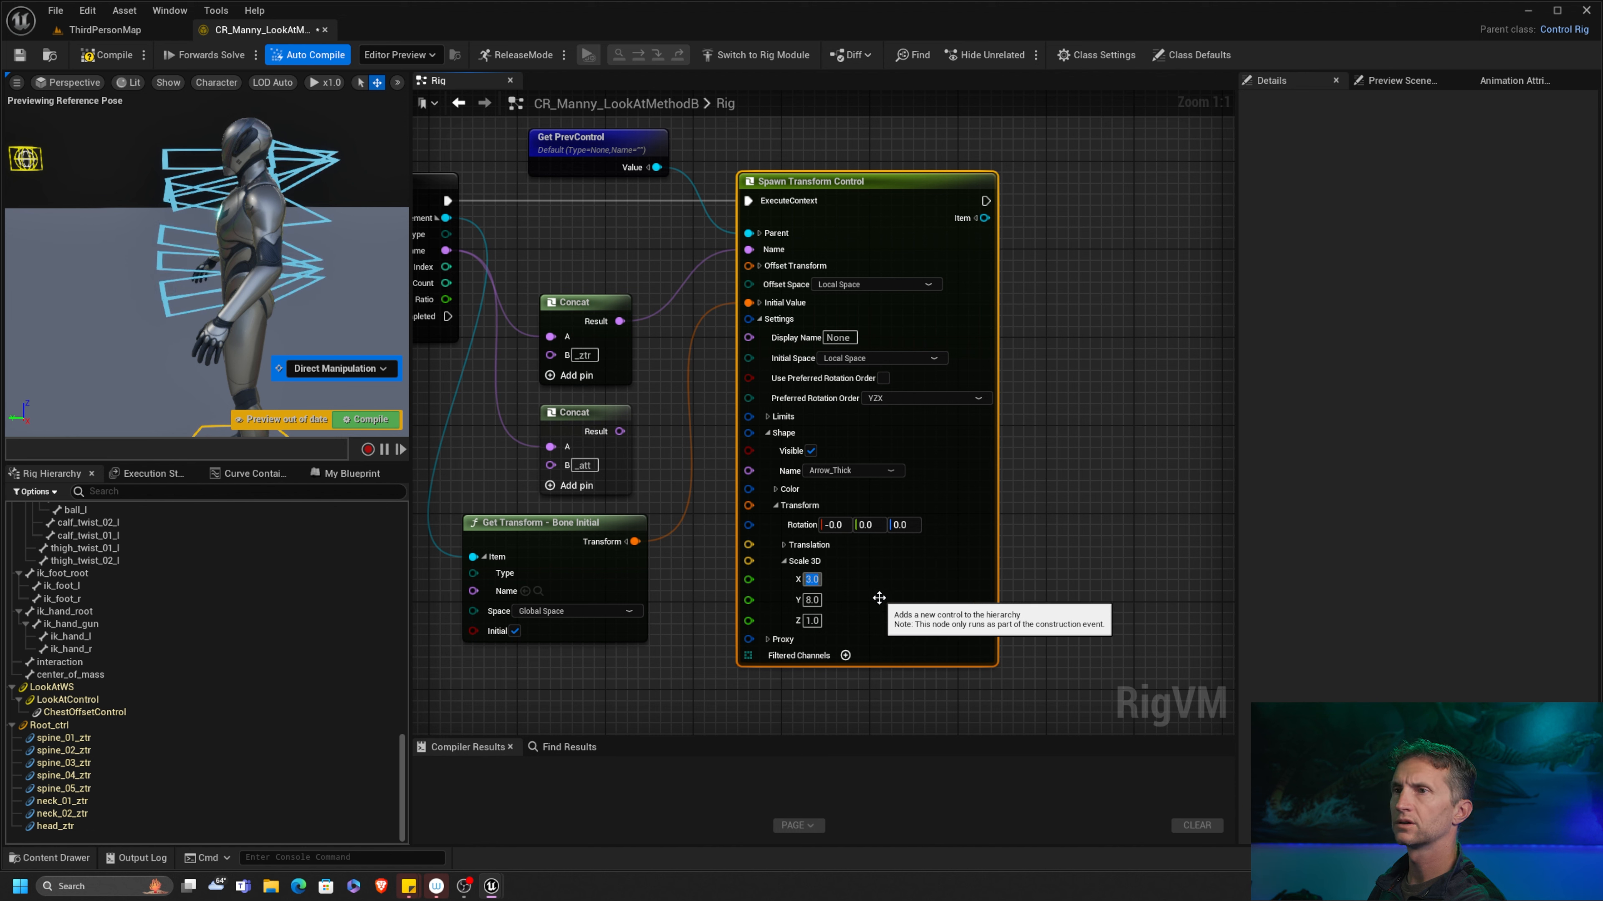
pyautogui.click(805, 602)
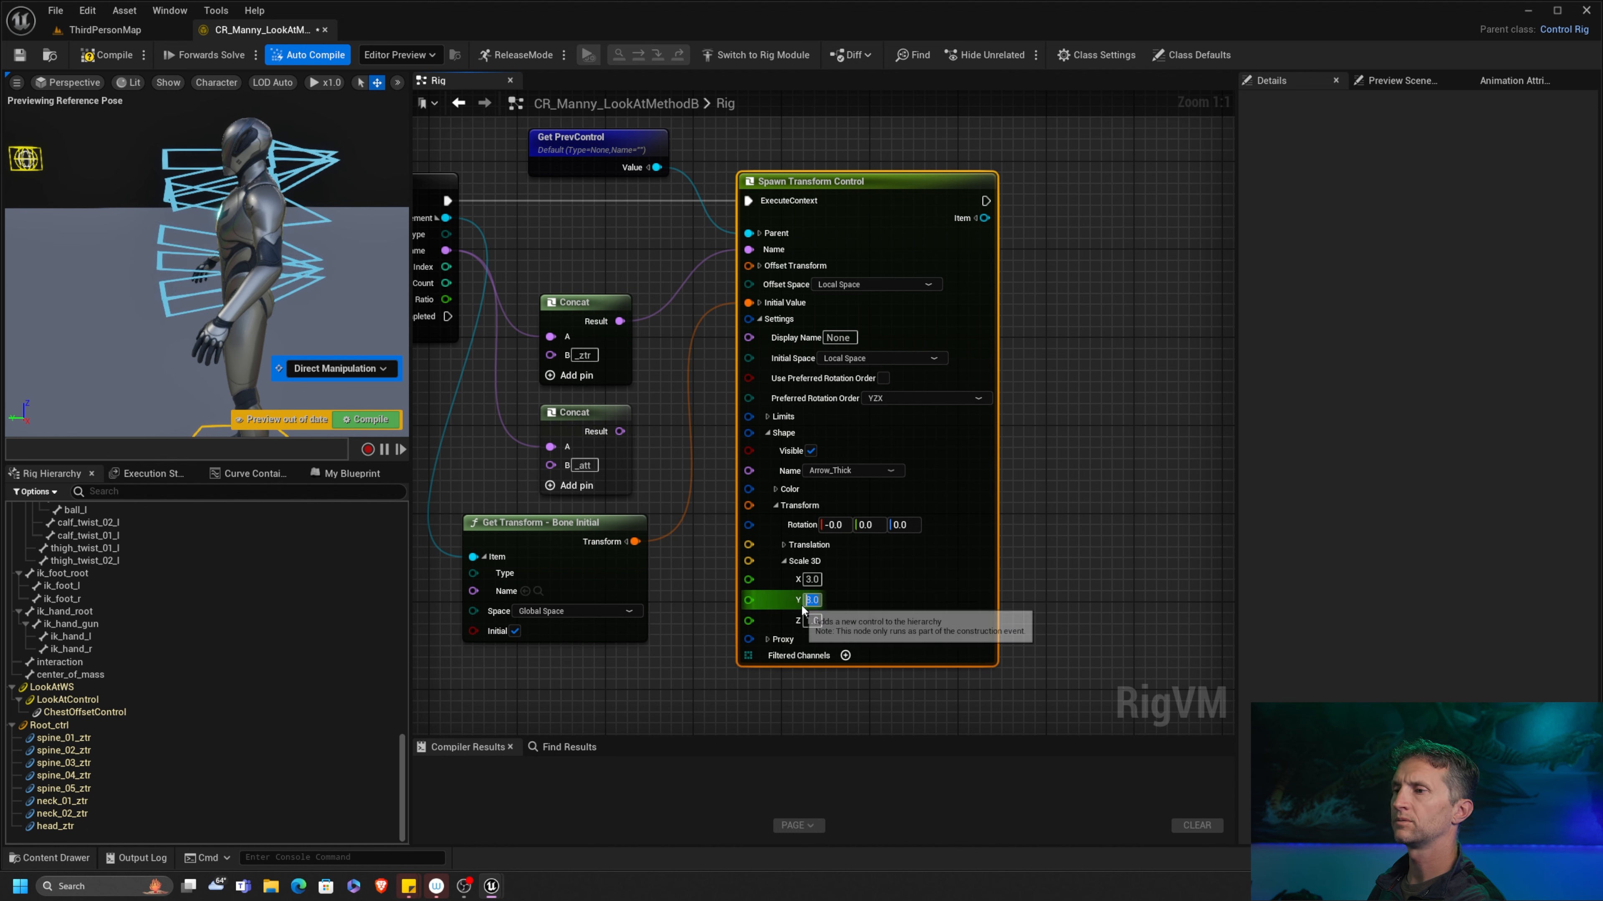
pyautogui.write('7')
pyautogui.press('Return')
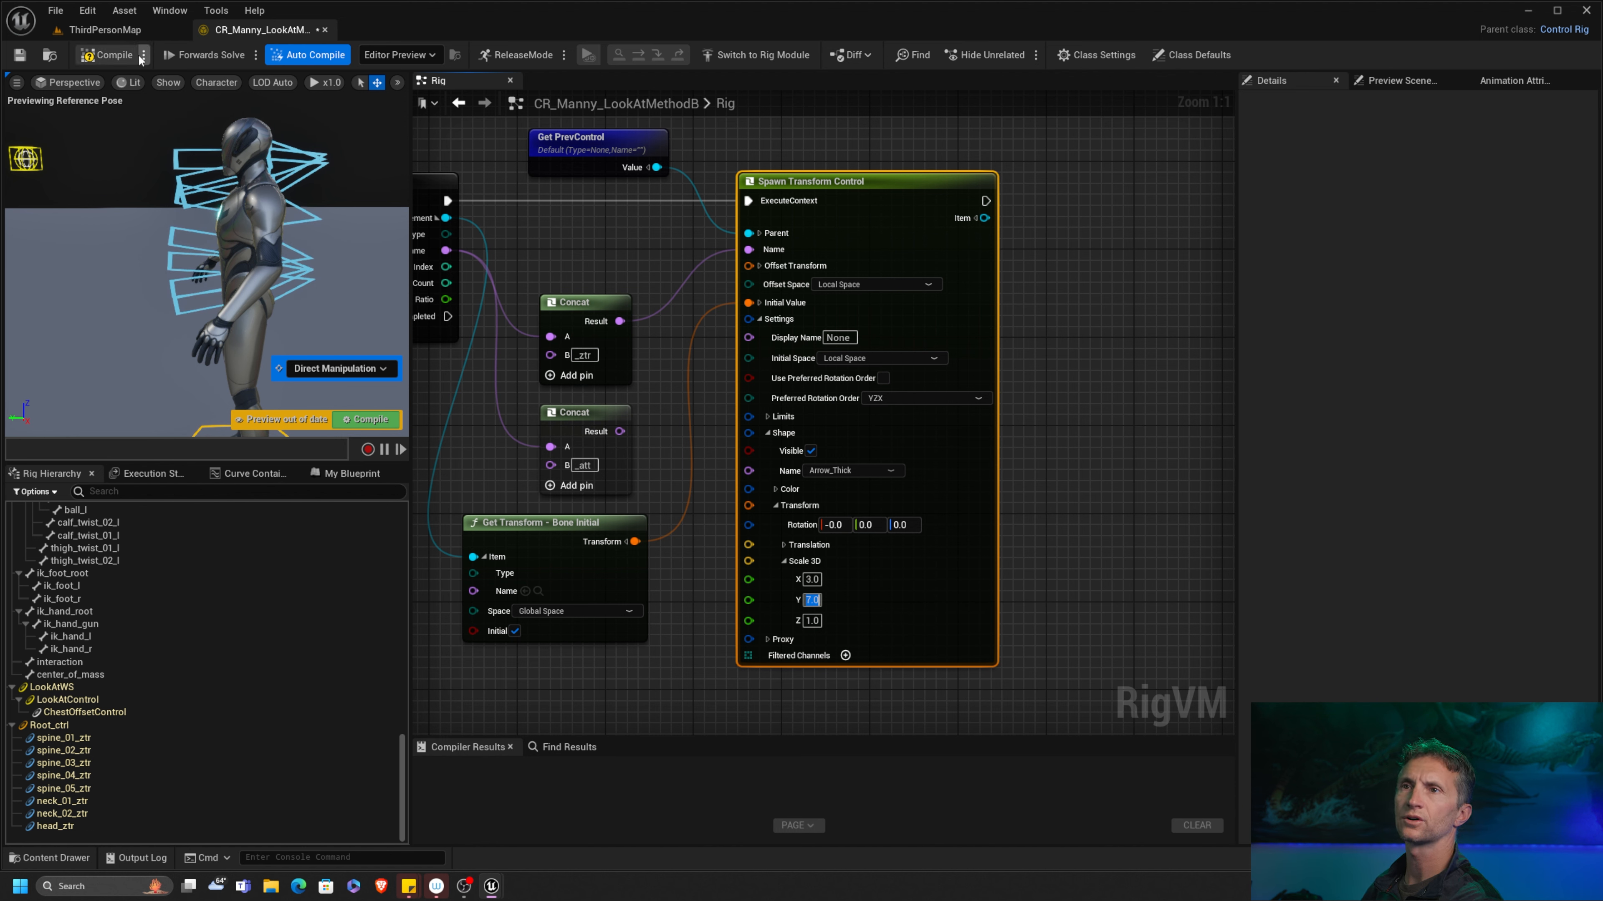
pyautogui.click(114, 56)
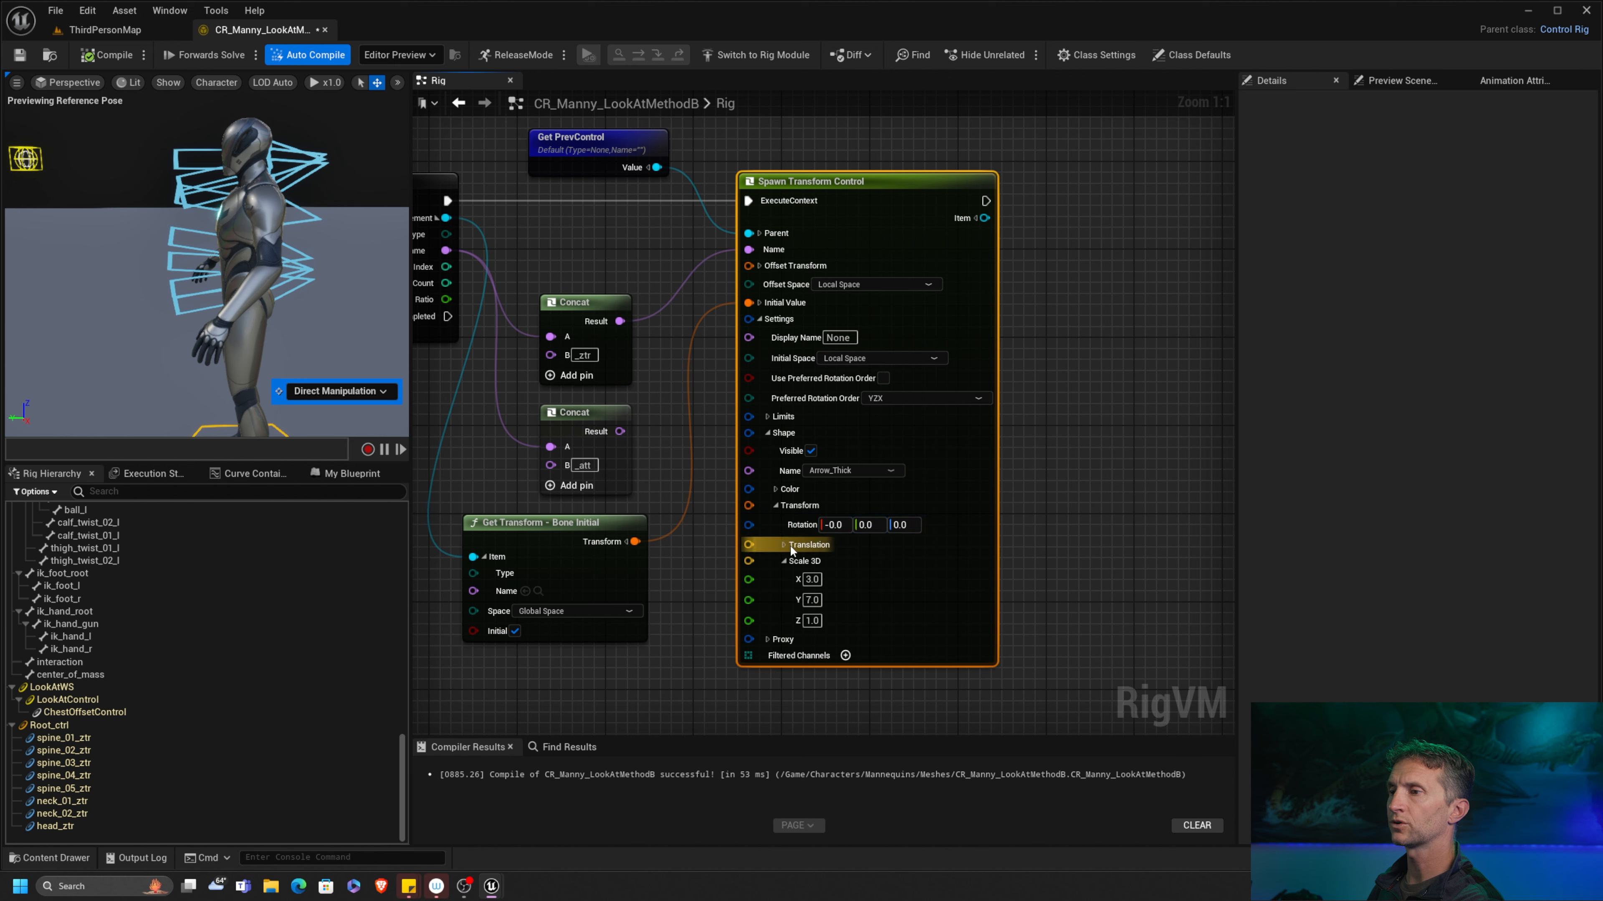
# Step: Set the control shape's transform rotation to 180, 90, 0, then compile and check the arrows around Manny
pyautogui.write('90')
pyautogui.press('Return')
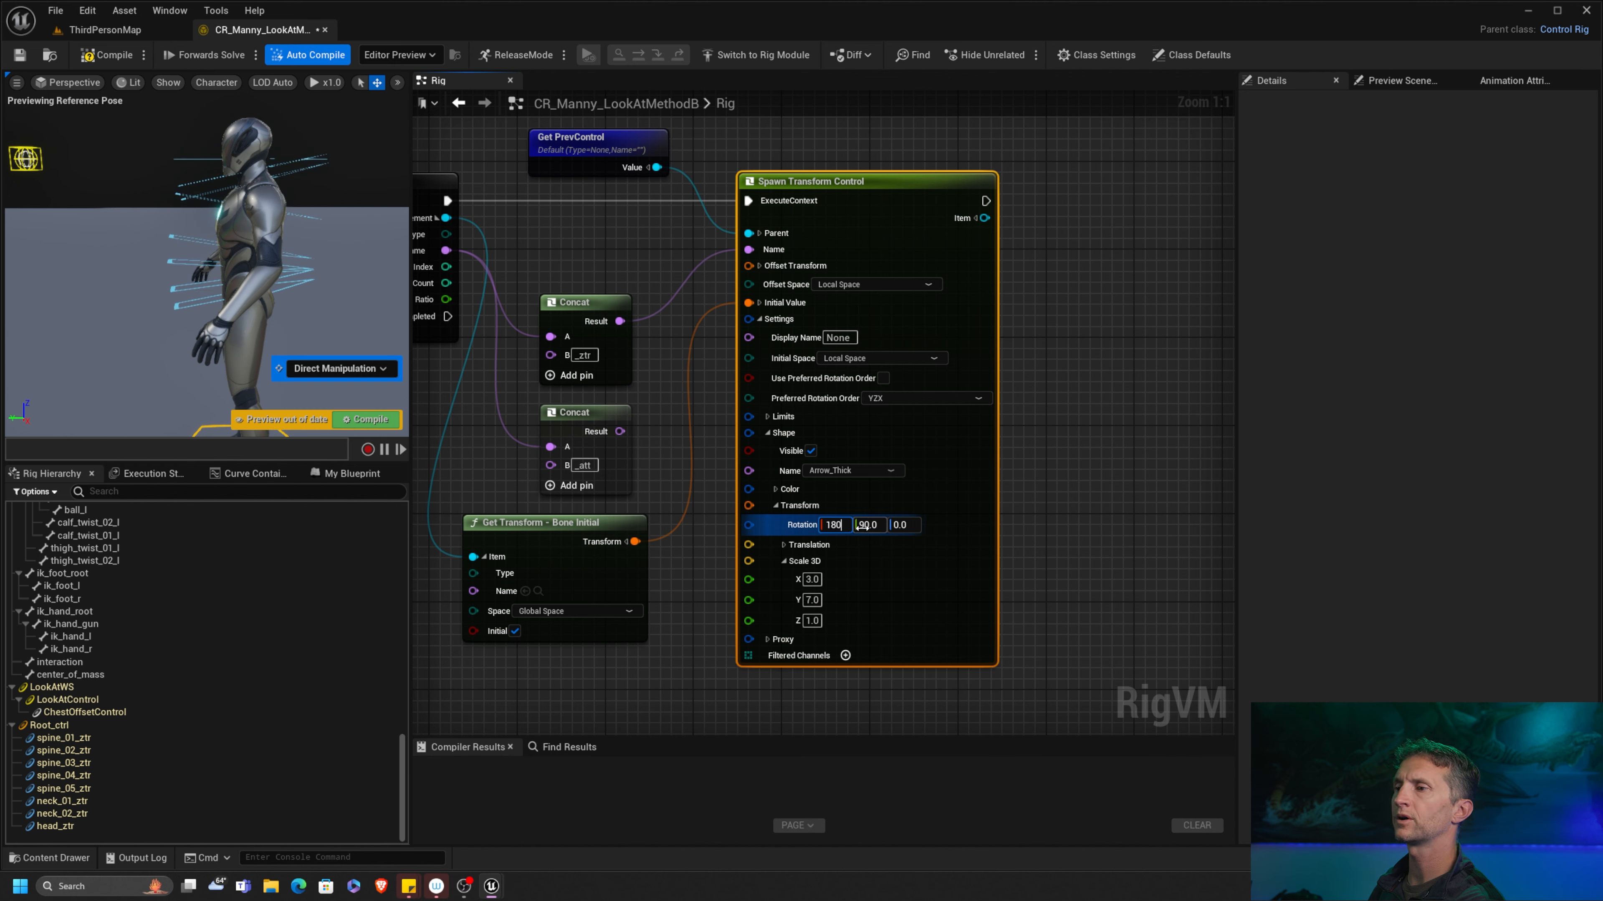
pyautogui.press('Return')
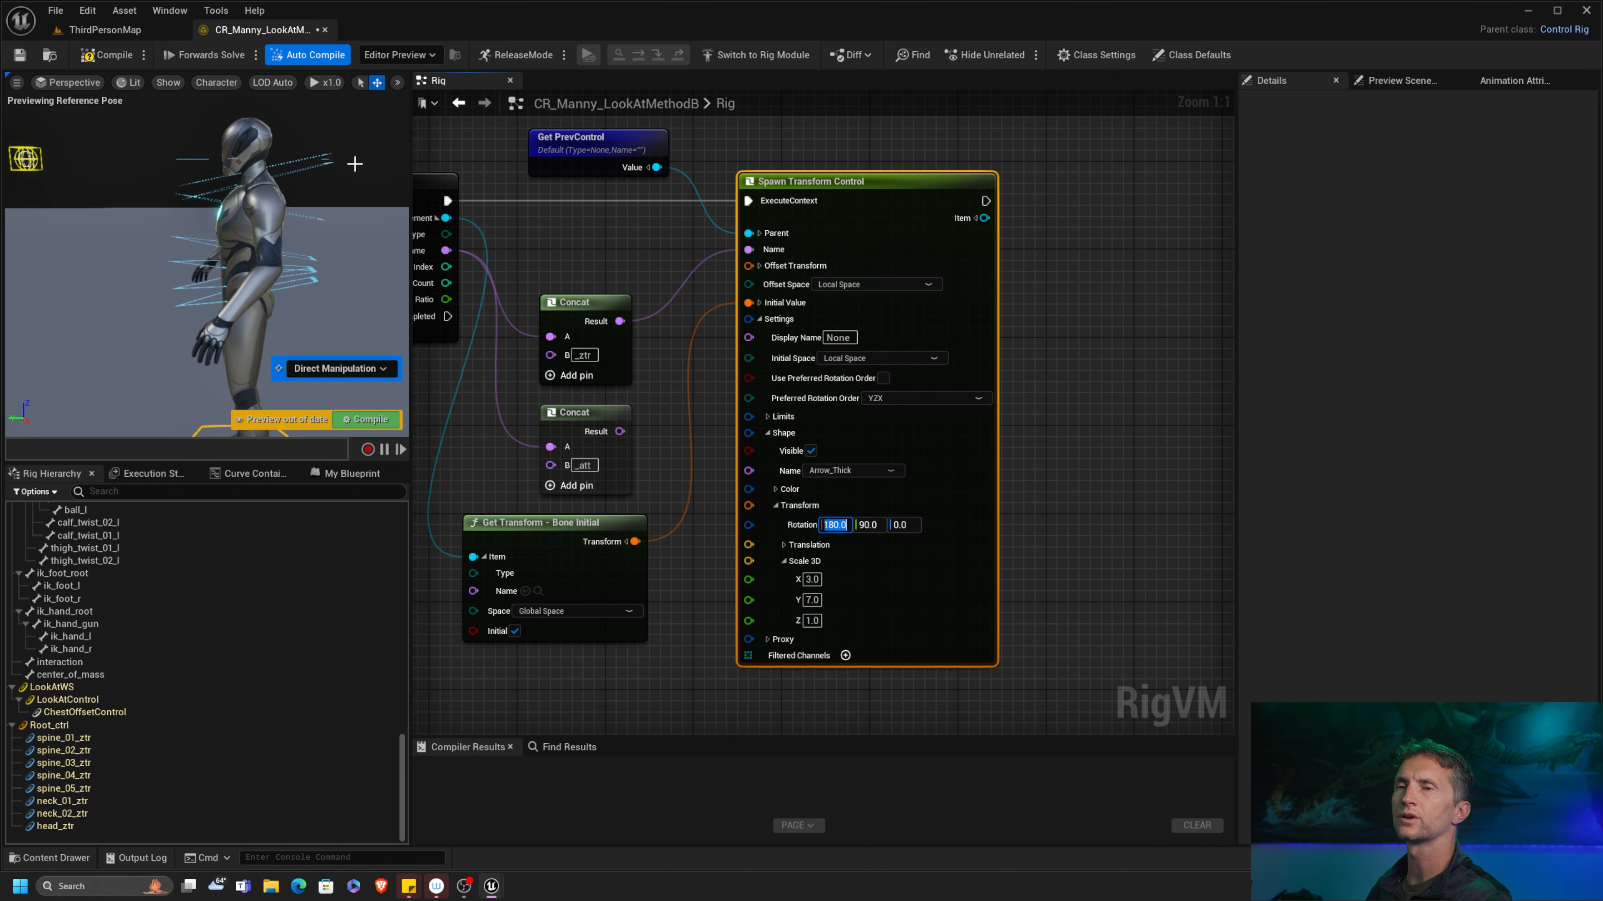
pyautogui.click(107, 54)
pyautogui.keyDown('alt'); pyautogui.moveTo(171, 265); pyautogui.dragTo(226, 323); pyautogui.keyUp('alt')
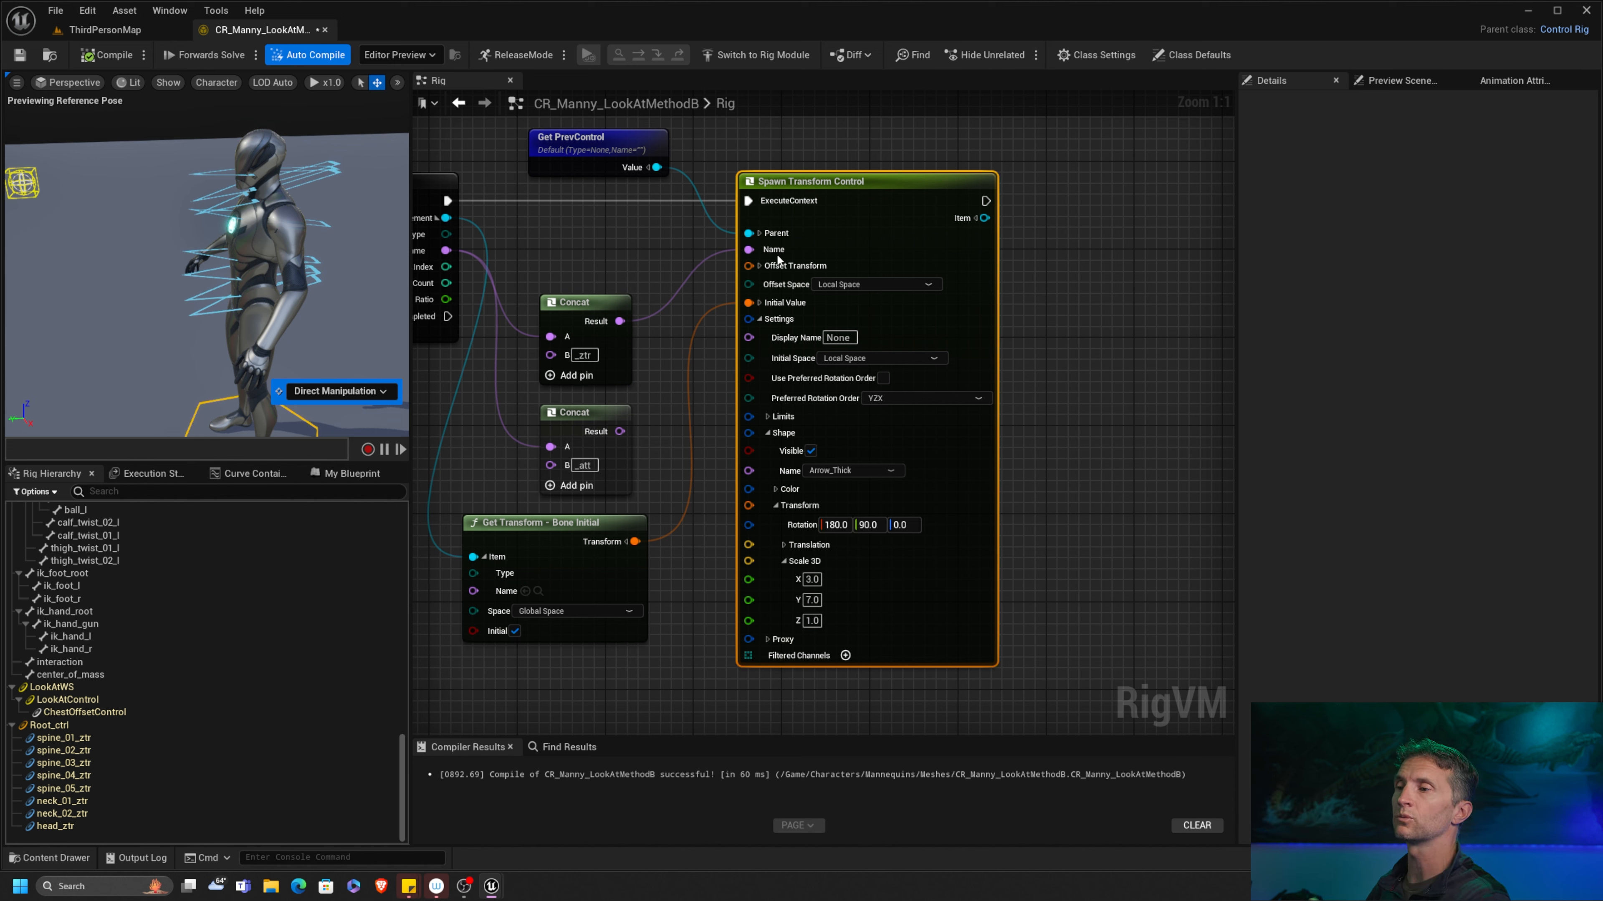
# Step: Collapse the shape settings, duplicate the Spawn Transform Control node, and place the copy level with and to the right of the original
pyautogui.click(777, 505)
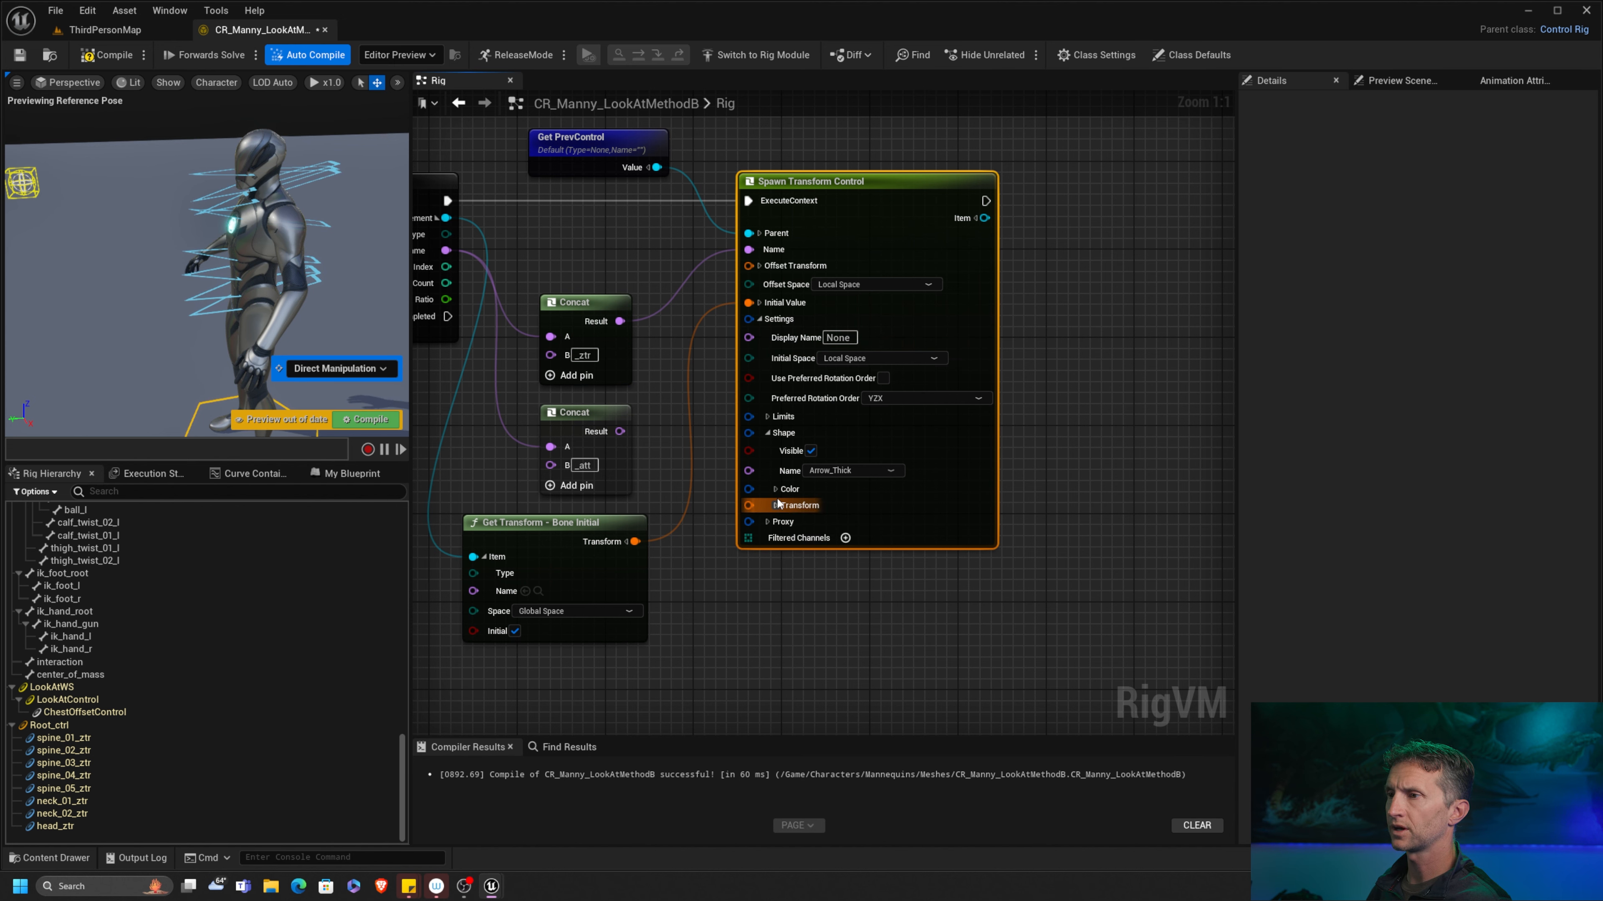
pyautogui.click(768, 433)
pyautogui.moveTo(1121, 342); pyautogui.dragTo(863, 342, button='right')
pyautogui.hotkey('ctrl', 'c')
pyautogui.hotkey('ctrl', 'v')
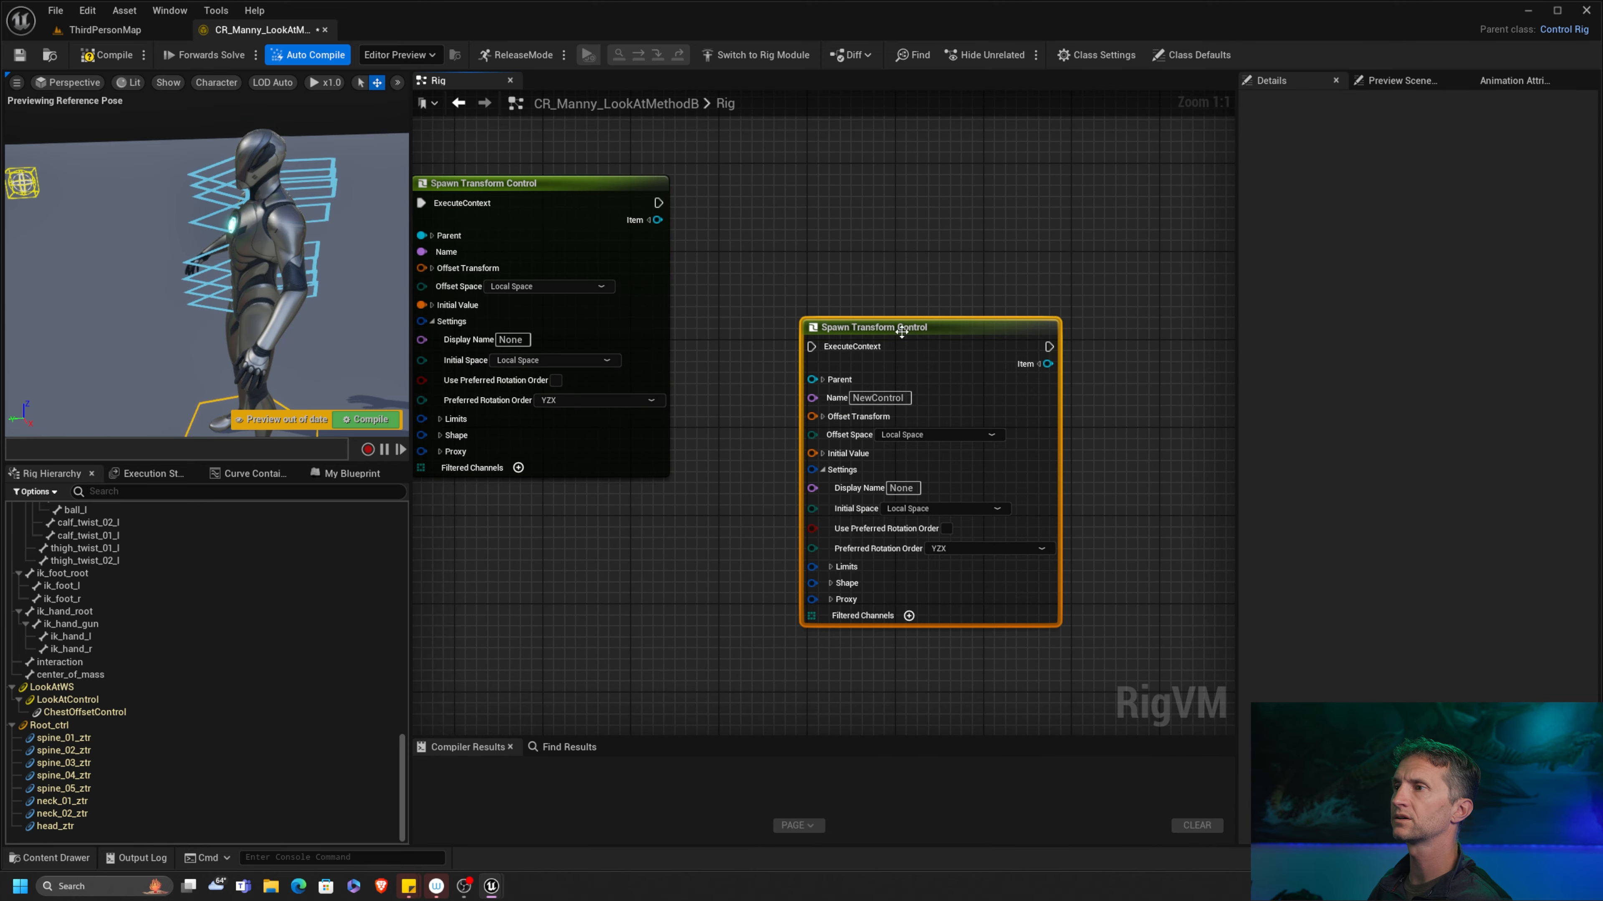
pyautogui.moveTo(917, 327); pyautogui.dragTo(914, 190)
# Step: Connect the _att Concat's Result to the duplicated spawn node's Name and move that Concat below the first spawn node
pyautogui.moveTo(589, 483); pyautogui.dragTo(1001, 450, button='right')
pyautogui.moveTo(762, 471); pyautogui.dragTo(576, 533, button='right')
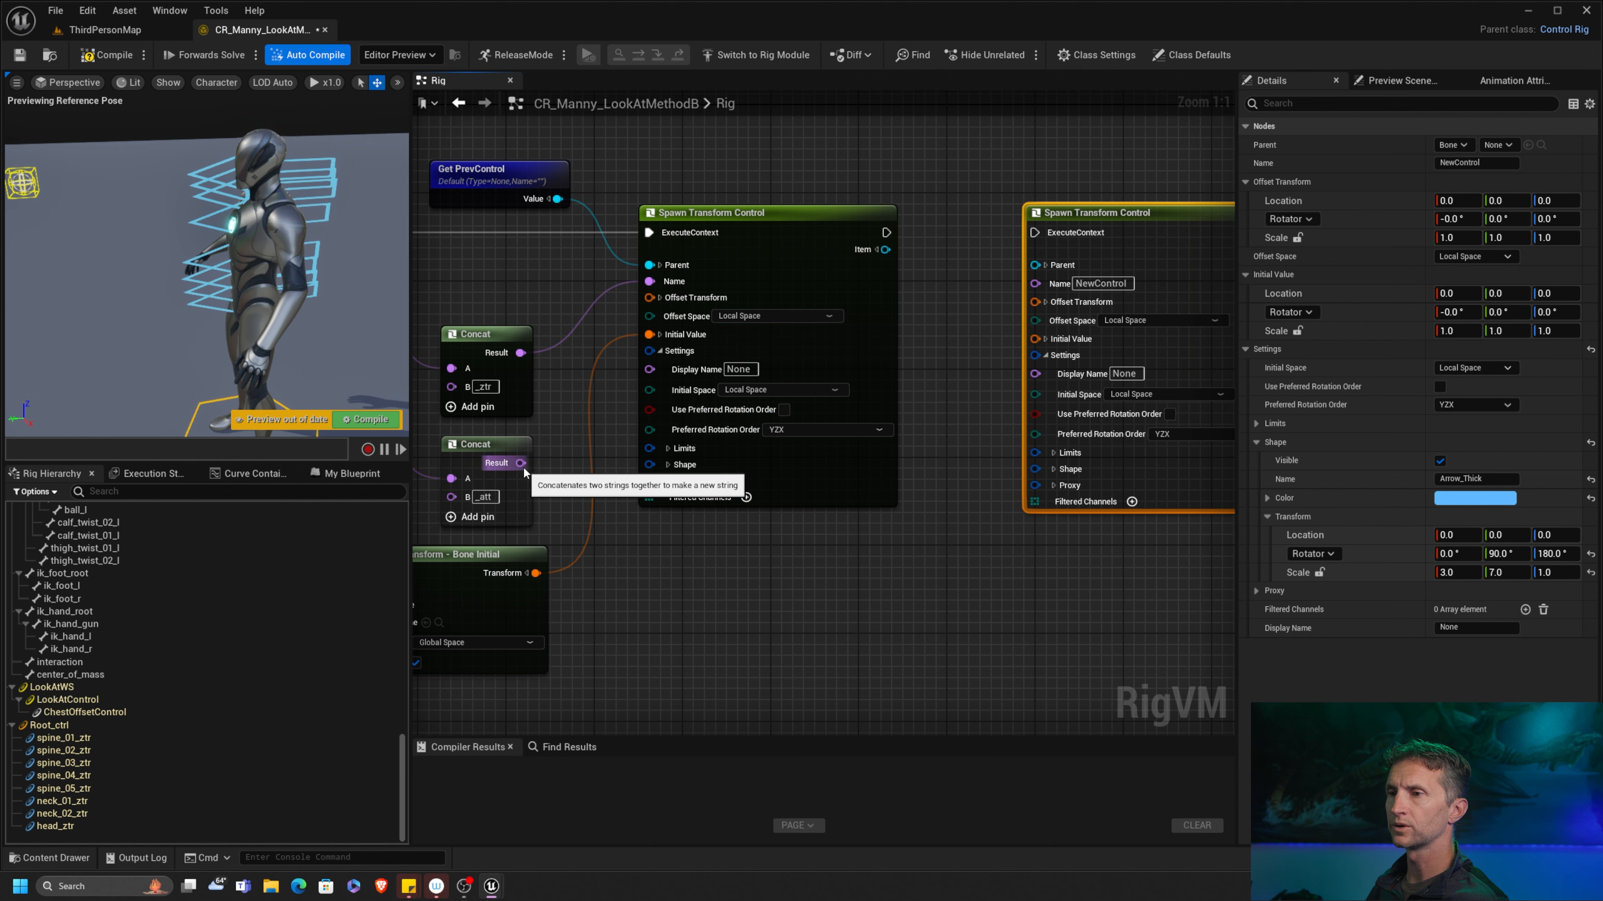
pyautogui.moveTo(521, 463); pyautogui.dragTo(1035, 283)
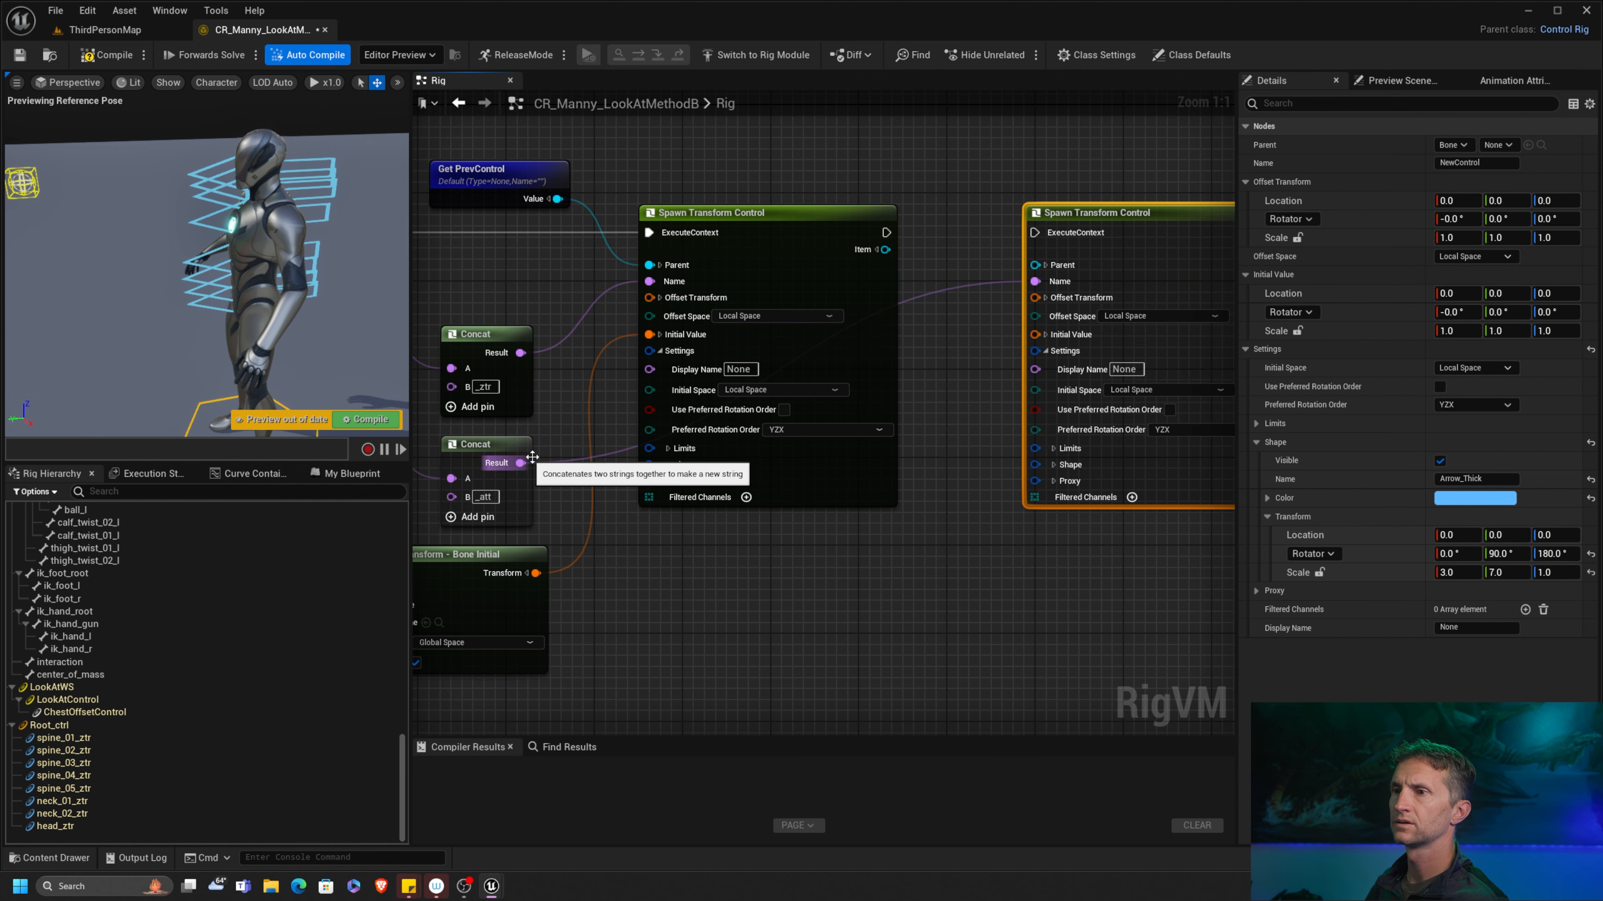
pyautogui.moveTo(492, 444); pyautogui.dragTo(713, 533)
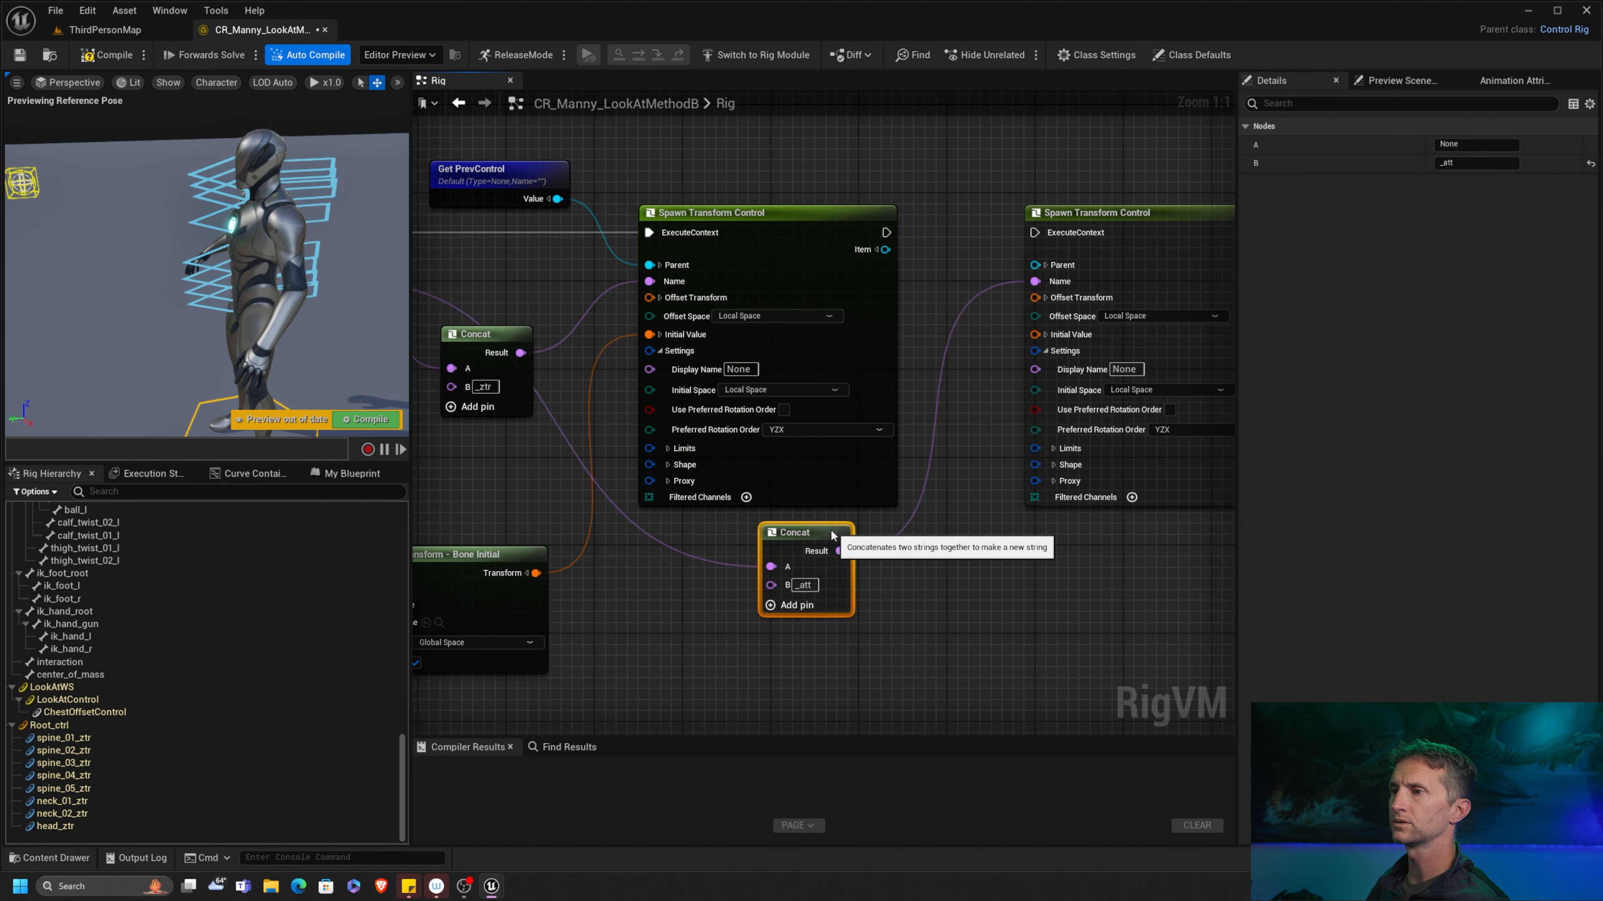
# Step: Connect the first spawn node's Item to the second's Parent, and link their execution pins
pyautogui.moveTo(1072, 516); pyautogui.dragTo(803, 534, button='right')
pyautogui.moveTo(669, 219); pyautogui.dragTo(794, 226, button='right')
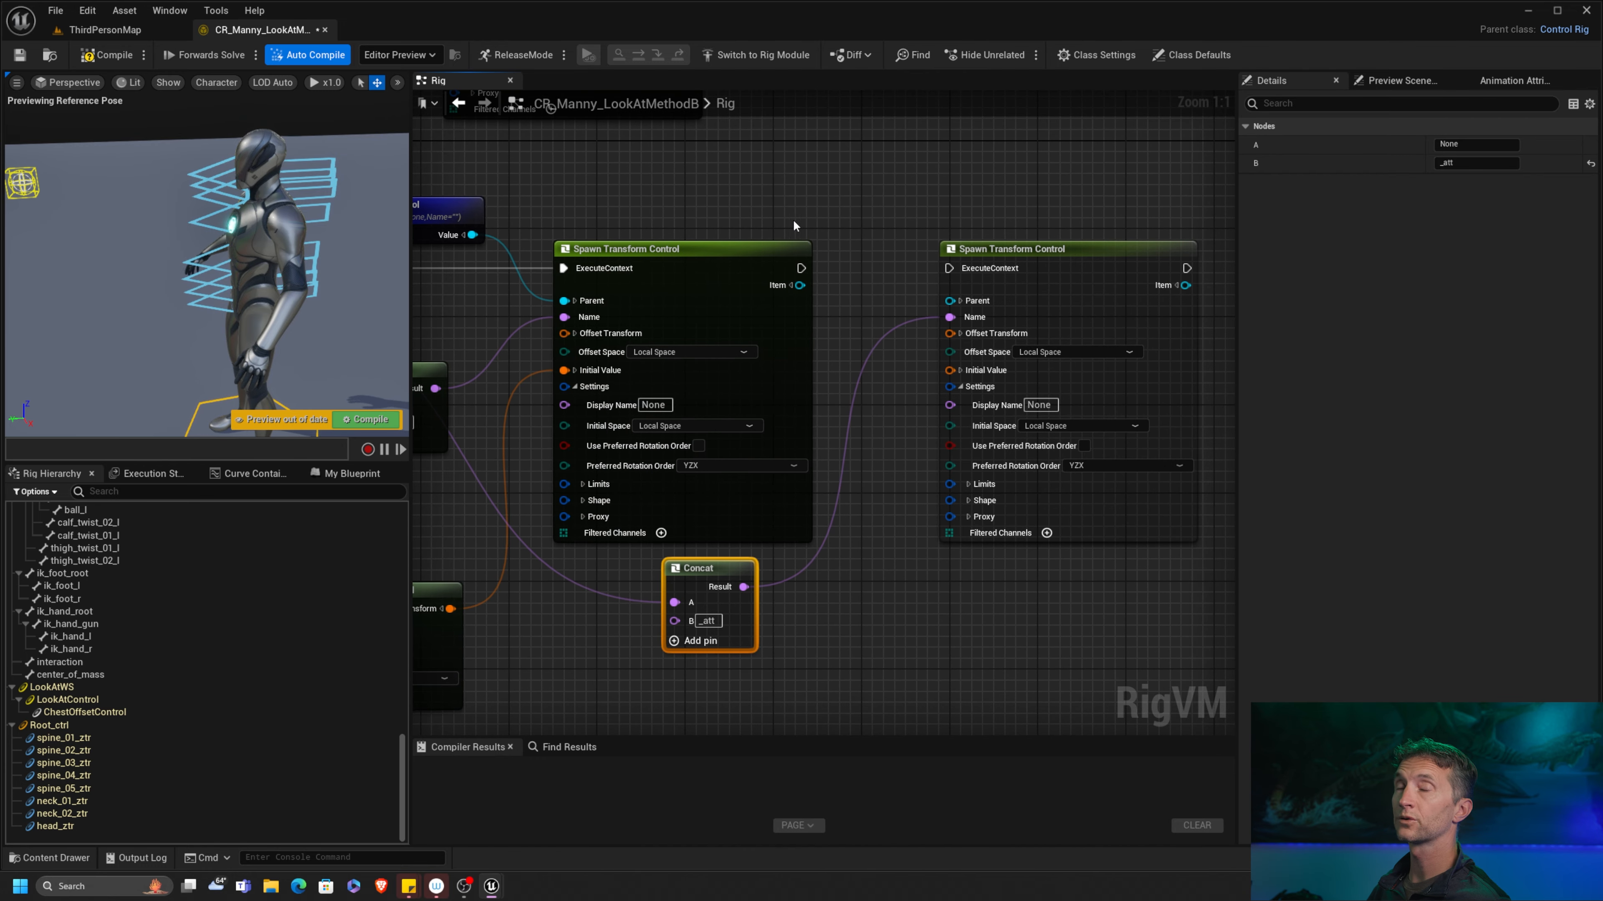
pyautogui.click(797, 286)
pyautogui.moveTo(807, 286); pyautogui.dragTo(950, 301)
pyautogui.click(793, 286)
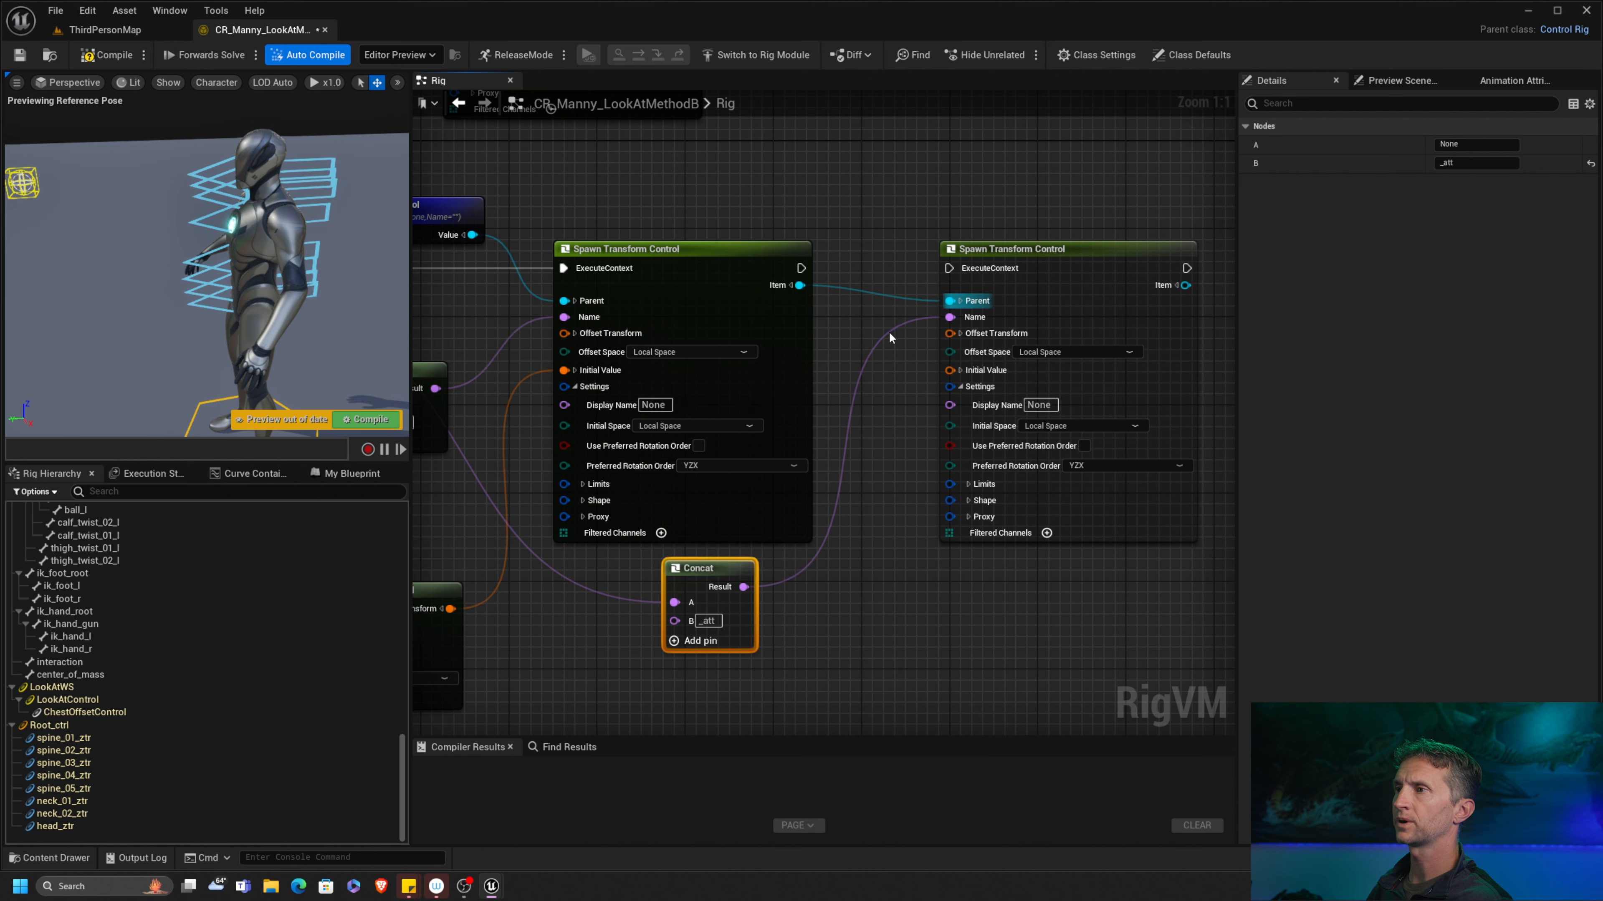
pyautogui.moveTo(805, 264); pyautogui.dragTo(954, 259)
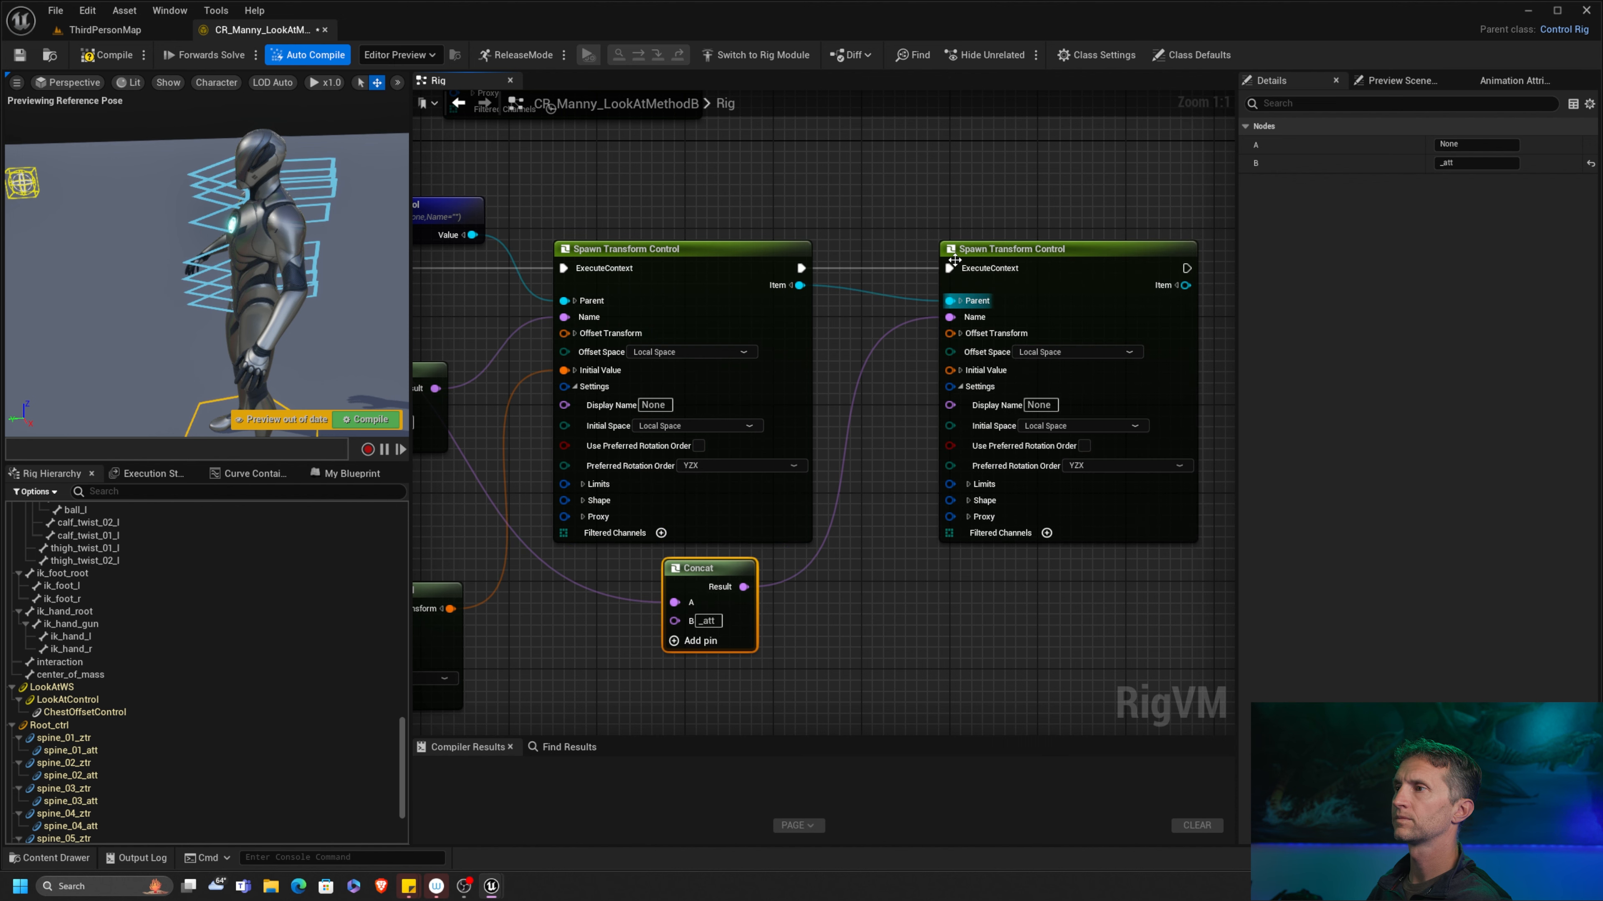
# Step: Compile the rig, then set the second Spawn Transform Control's shape scale to X 2.0 and Y 5.0
pyautogui.click(107, 56)
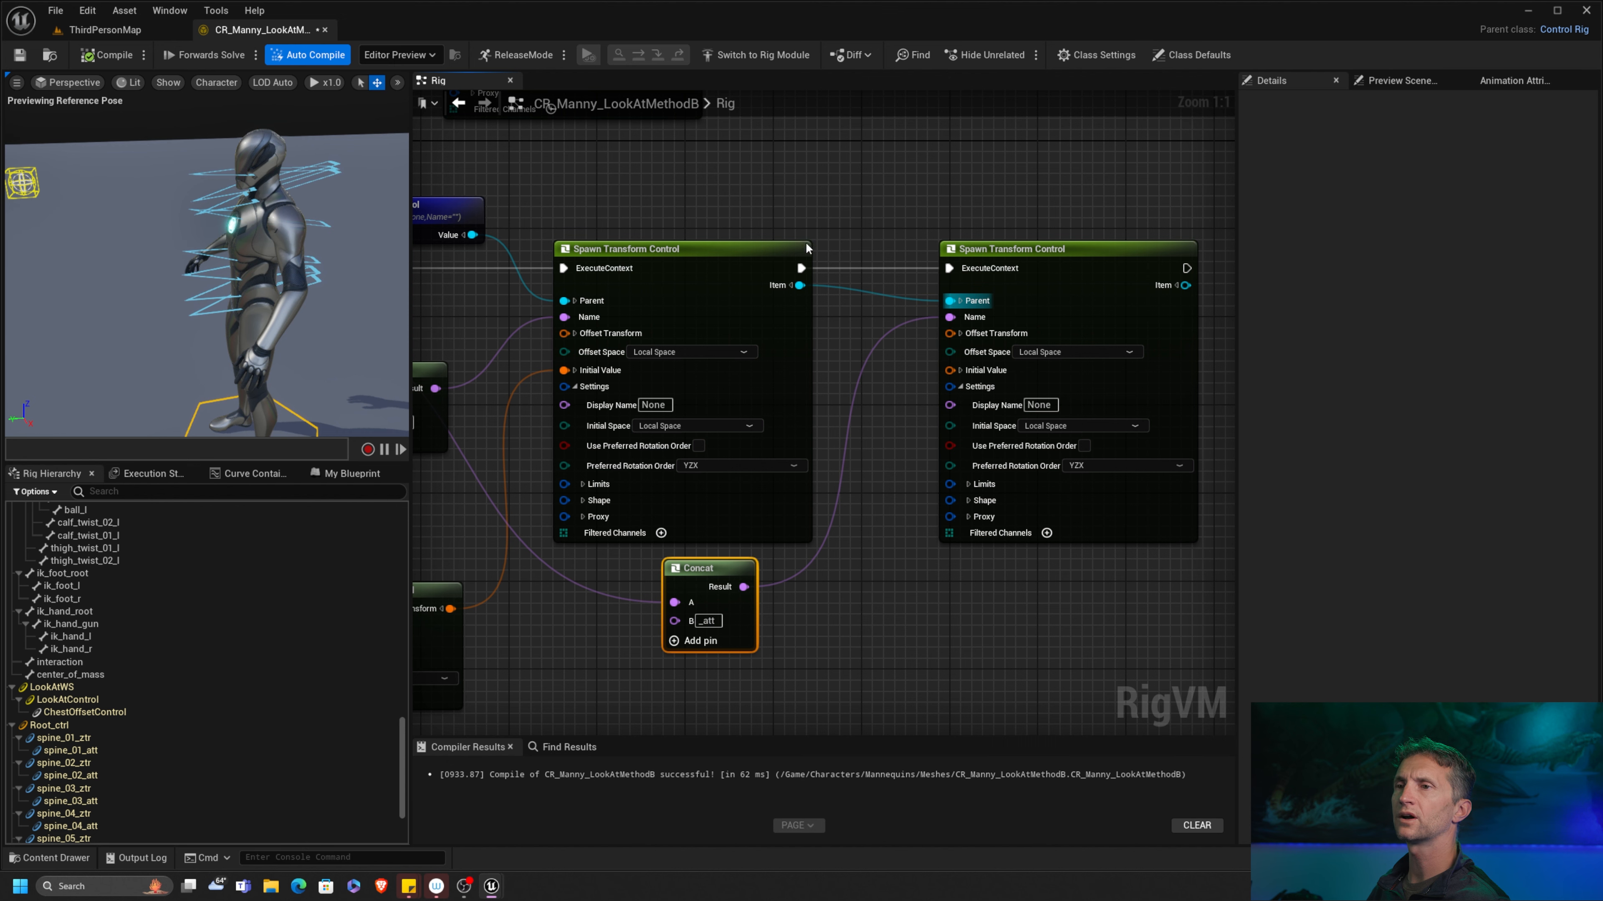
pyautogui.moveTo(1152, 231); pyautogui.dragTo(952, 214, button='right')
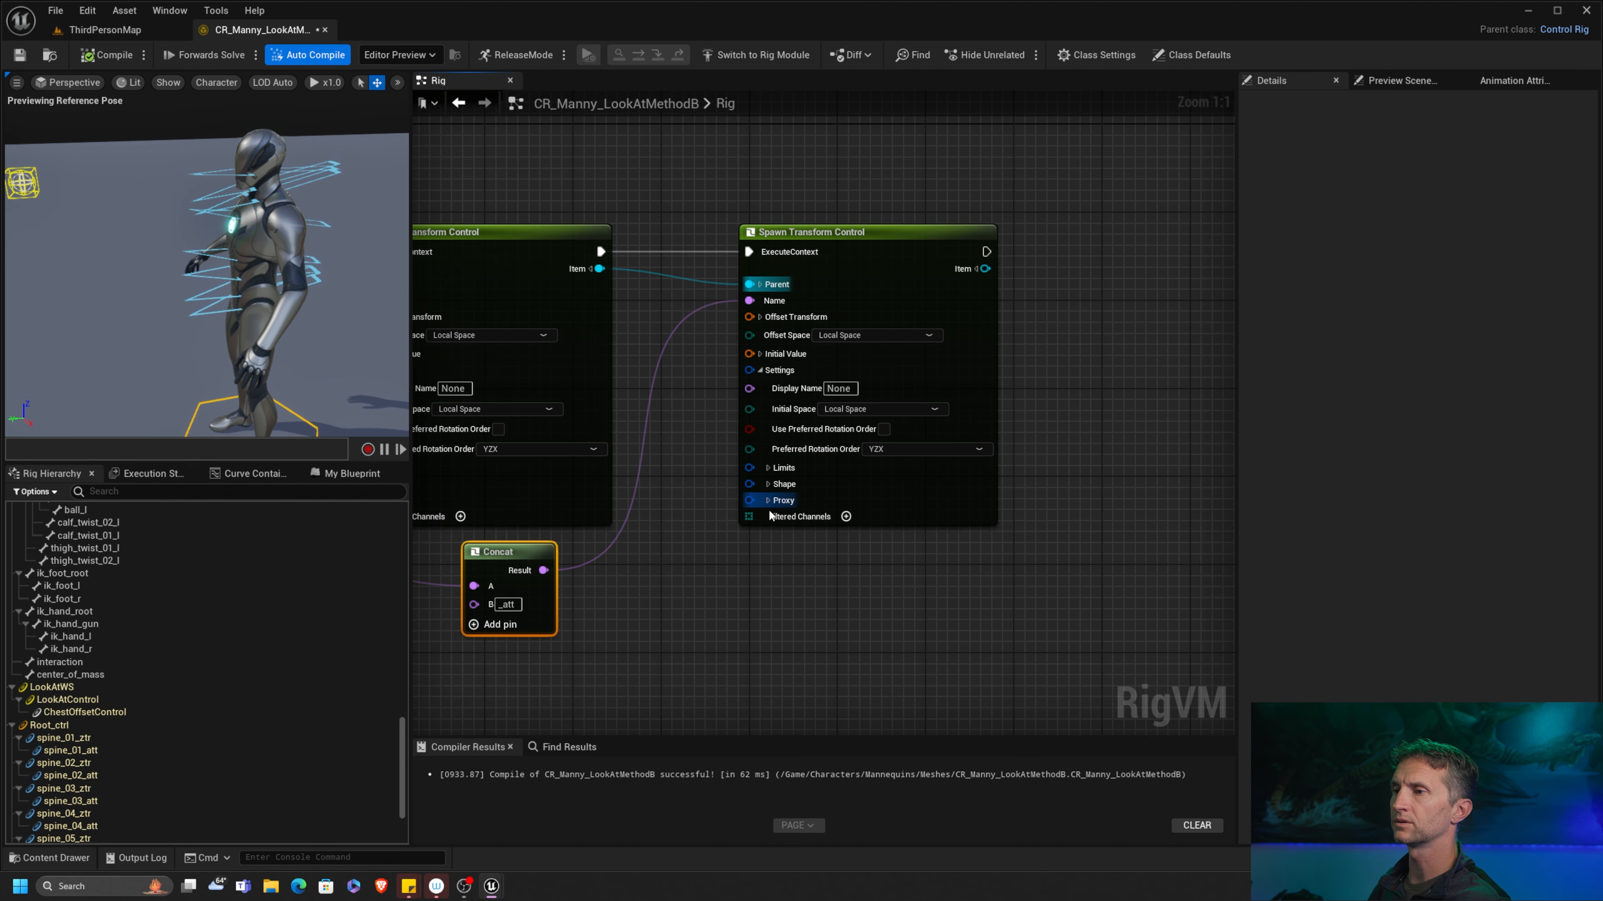
pyautogui.click(768, 484)
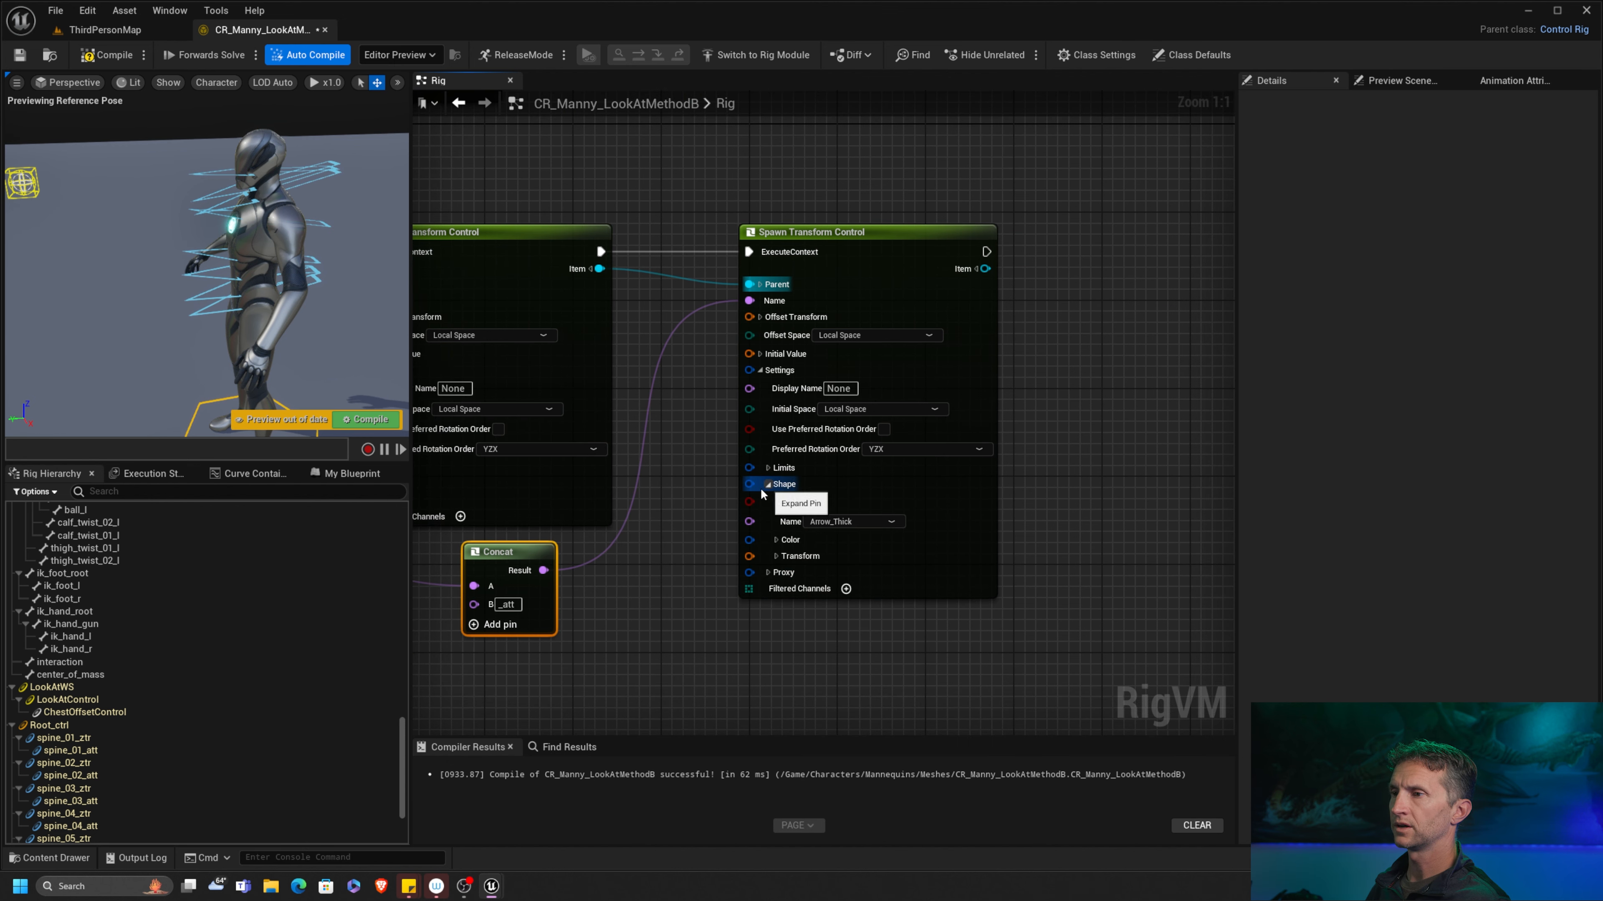
pyautogui.click(776, 558)
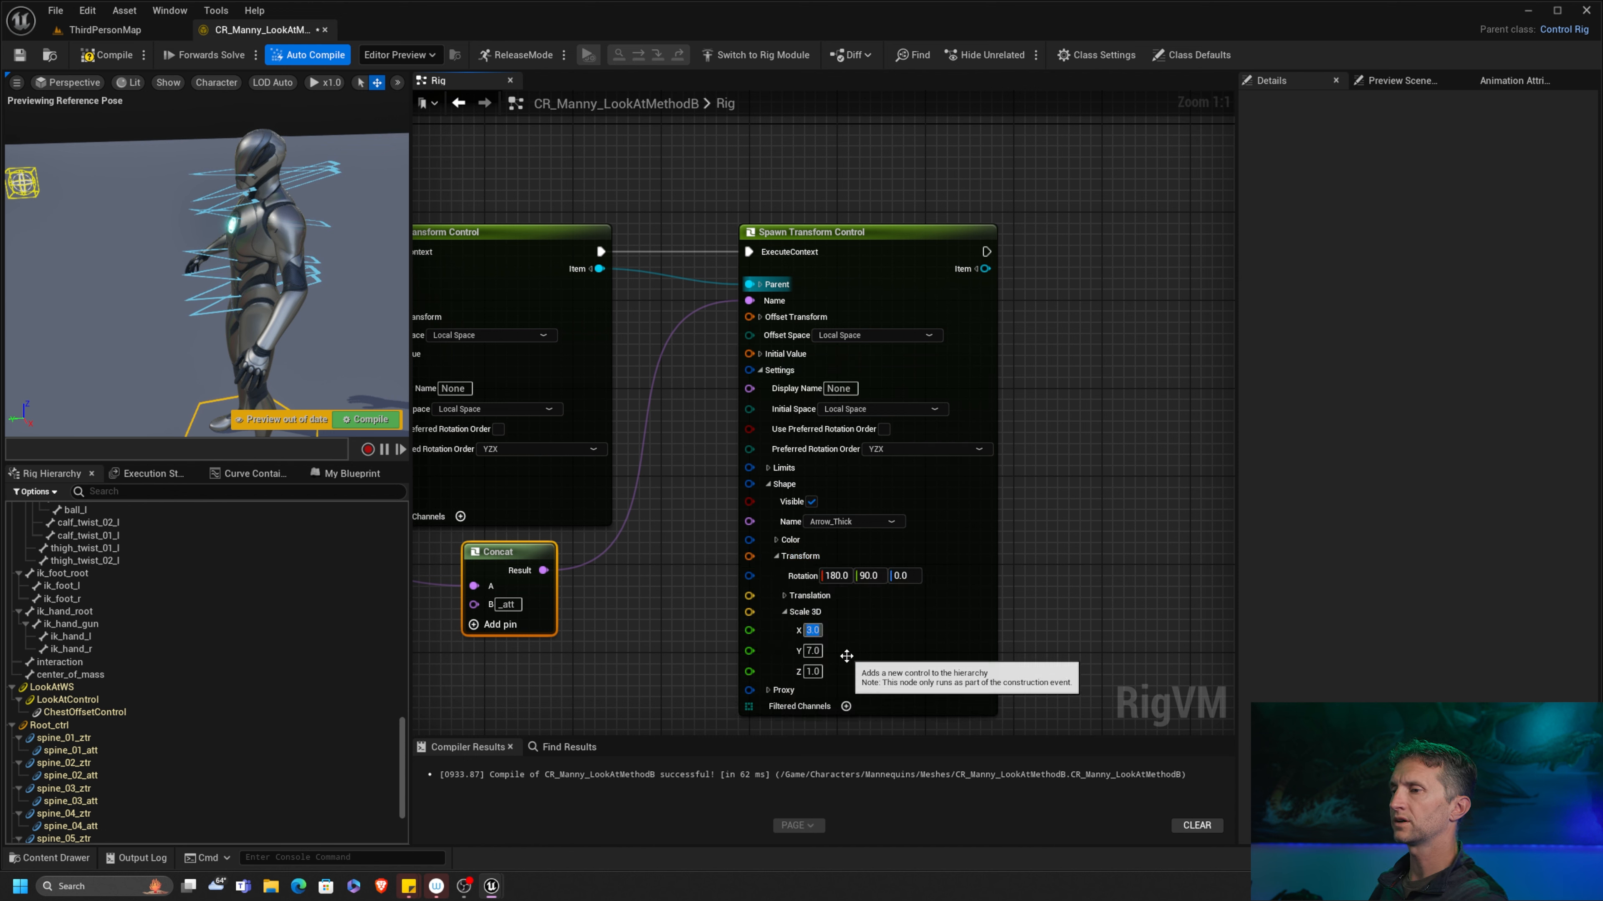
pyautogui.write('2')
pyautogui.press('Return')
pyautogui.press('Tab')
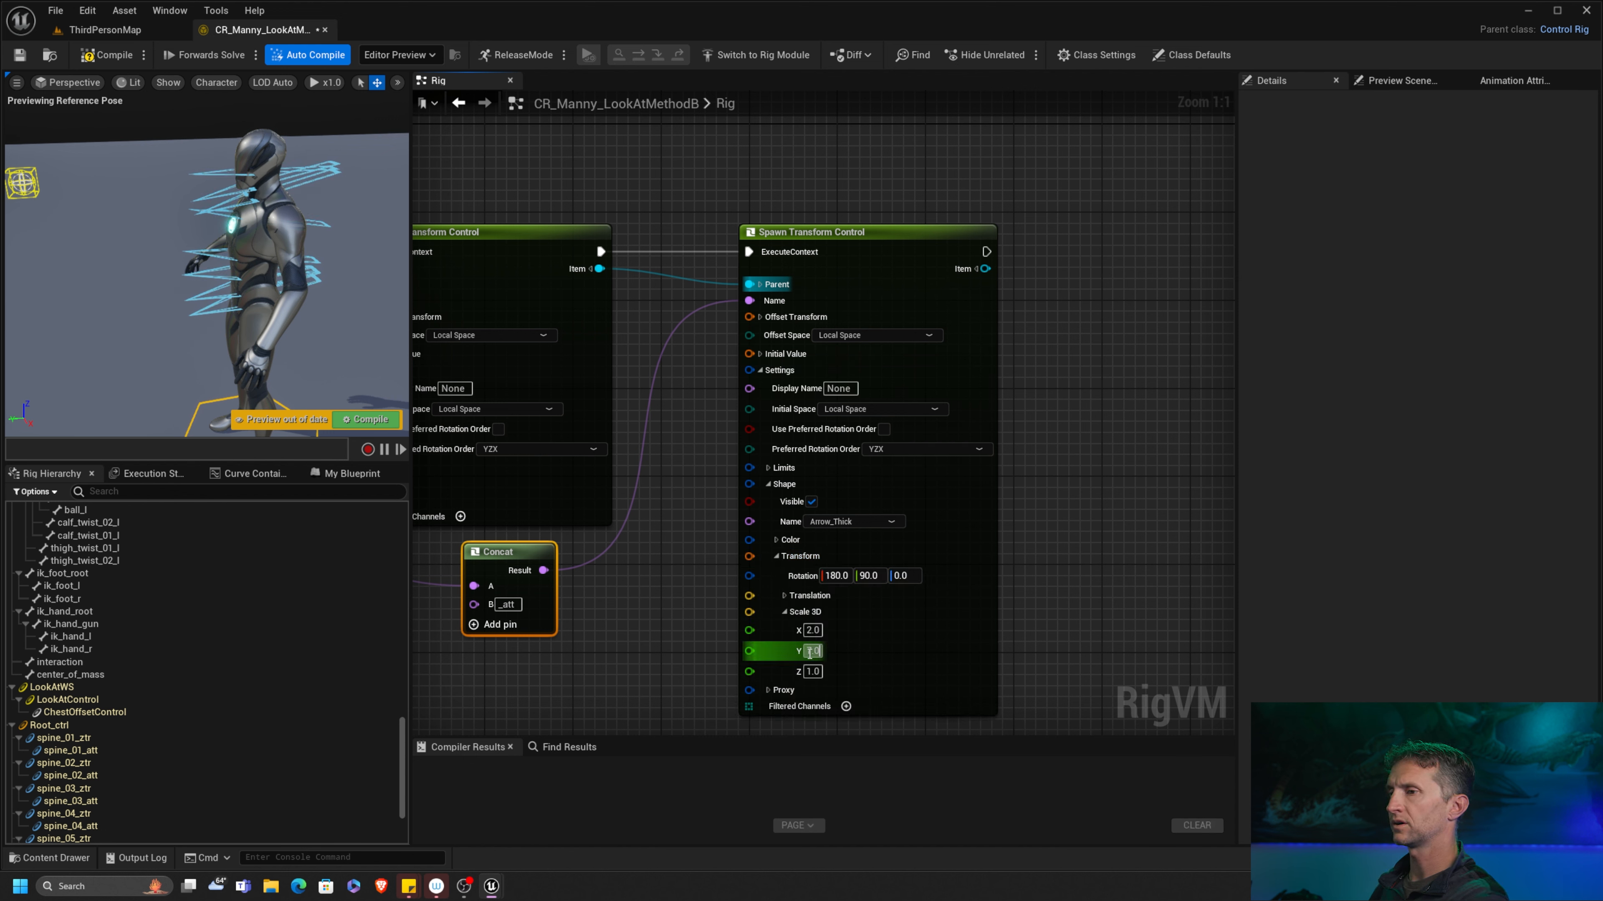
pyautogui.write('5')
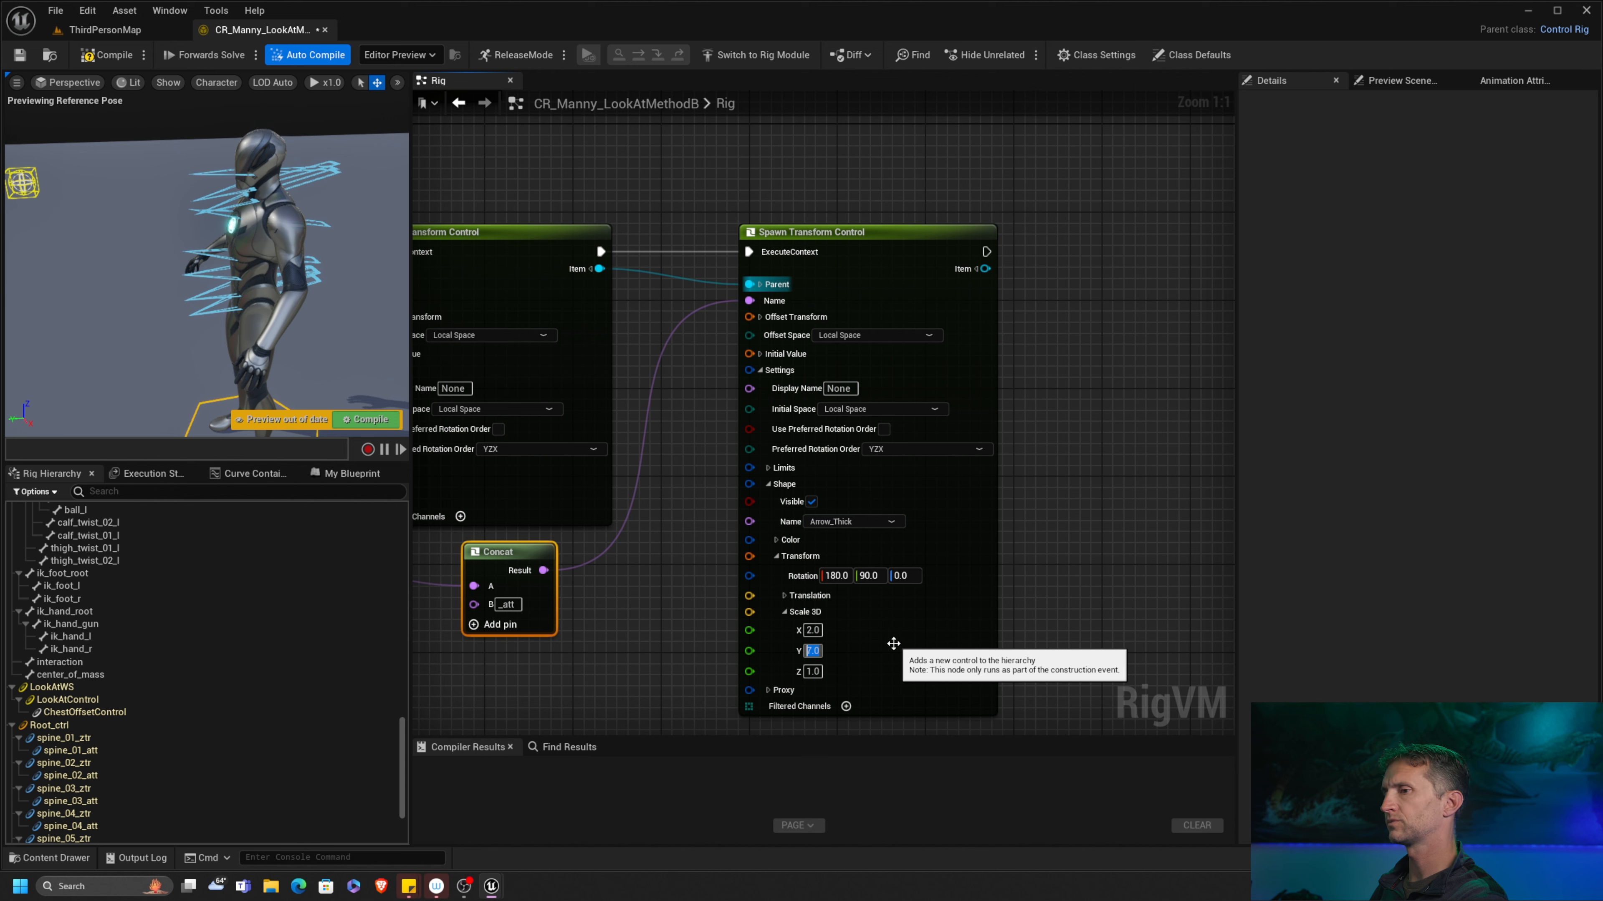
pyautogui.press('Return')
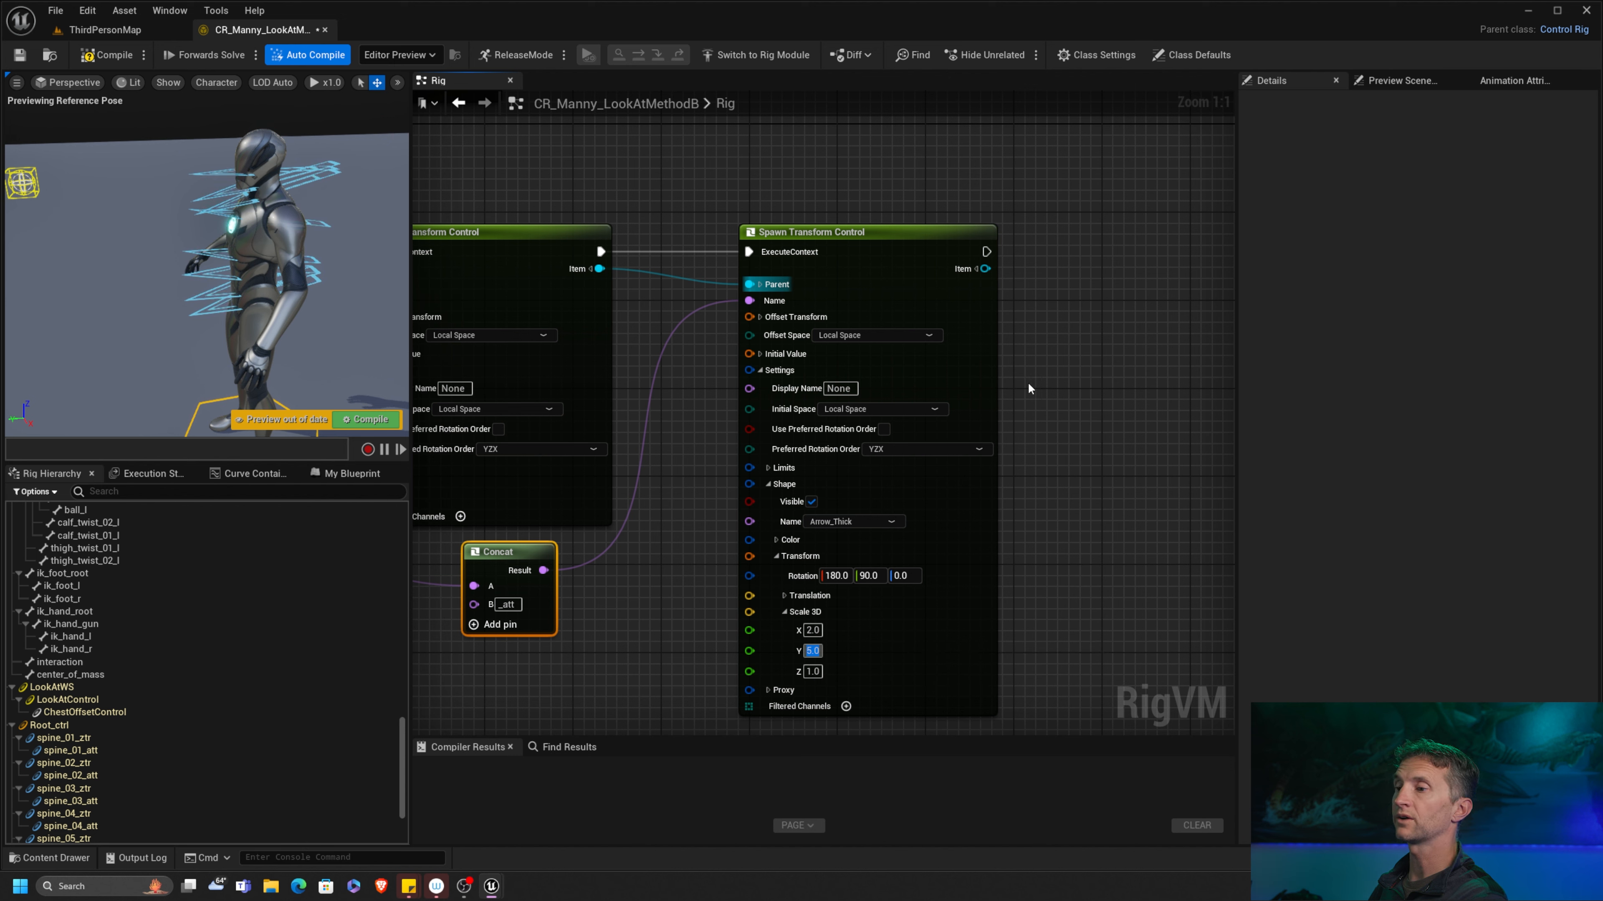
# Step: Set the shape color of the second Spawn Transform Control to yellow using the saved color swatch
pyautogui.moveTo(921, 177); pyautogui.dragTo(895, 299)
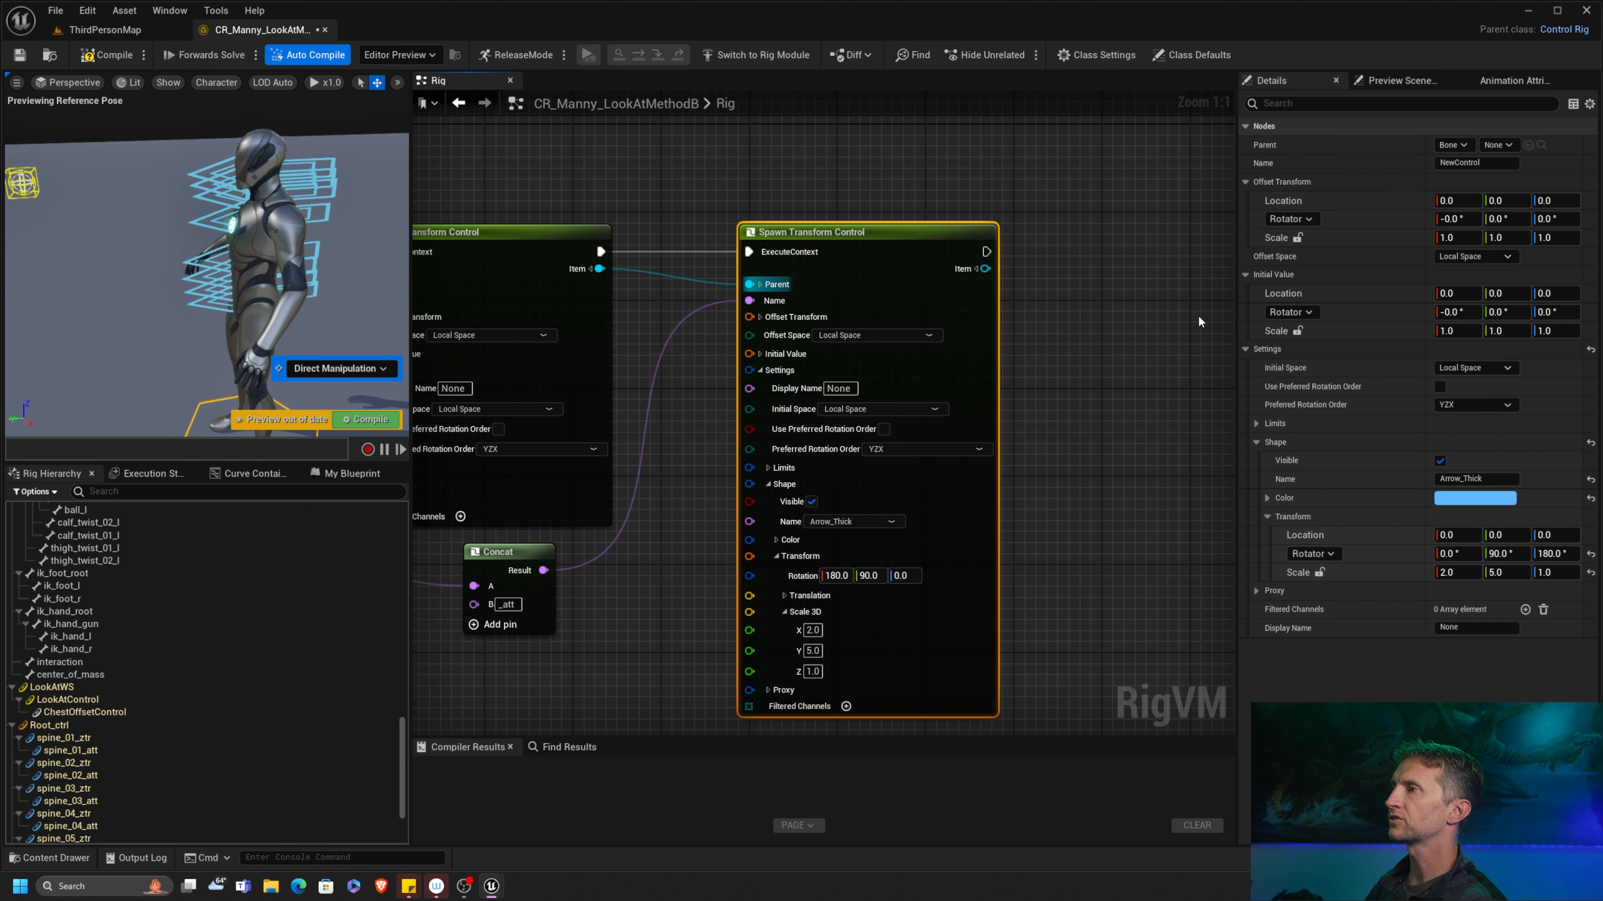
pyautogui.click(1430, 520)
pyautogui.click(1473, 498)
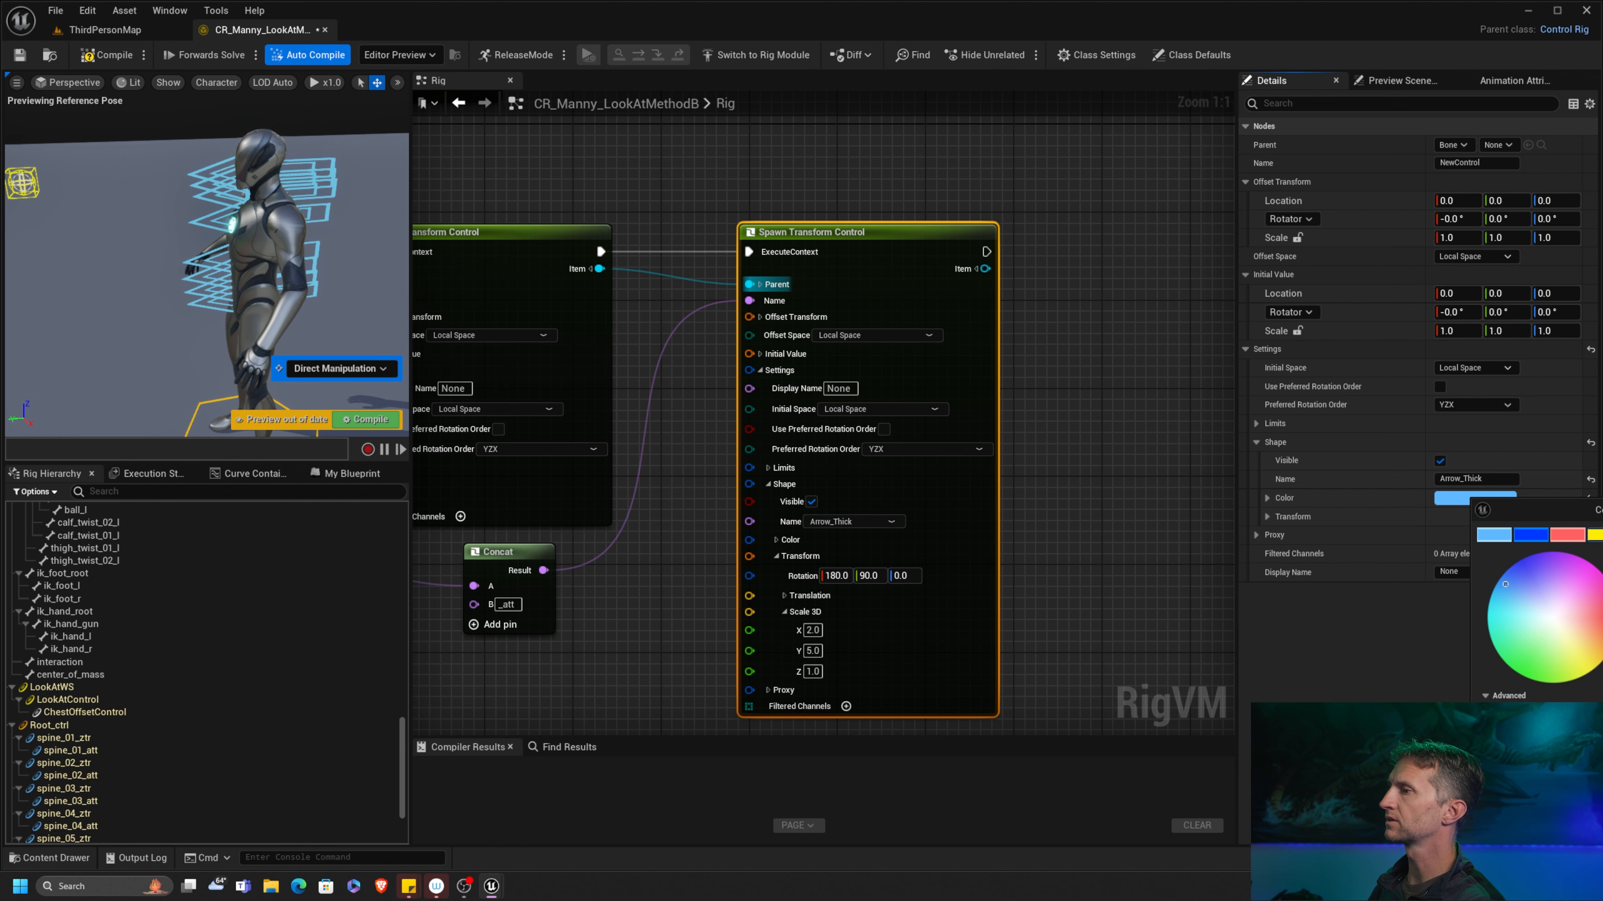
pyautogui.moveTo(1599, 509); pyautogui.dragTo(849, 328)
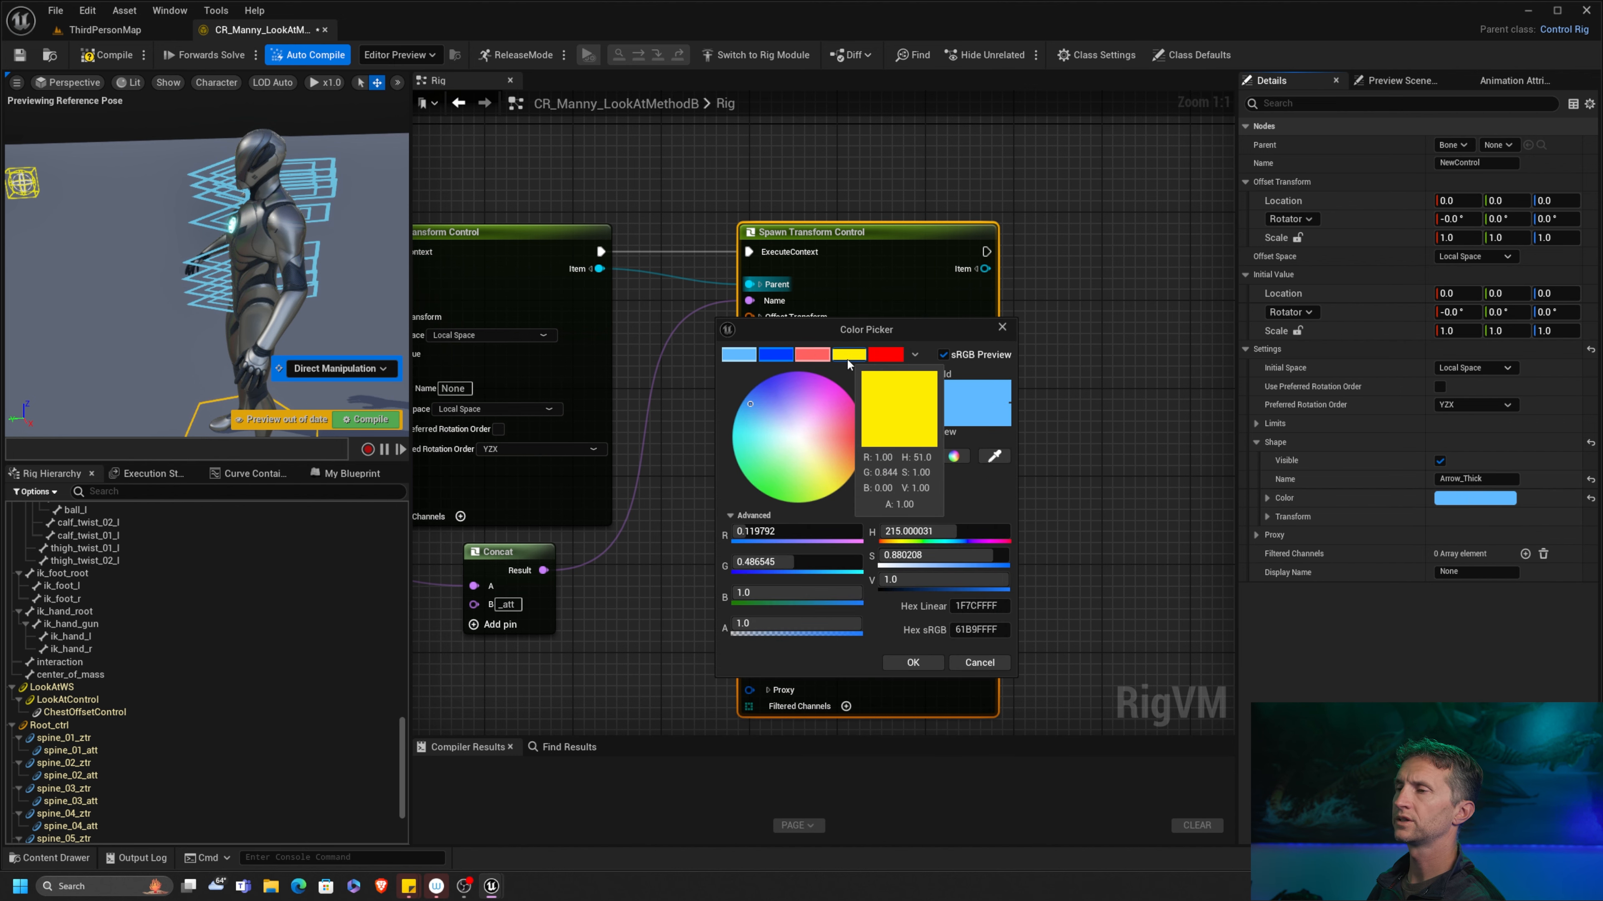
pyautogui.click(846, 357)
pyautogui.click(1002, 327)
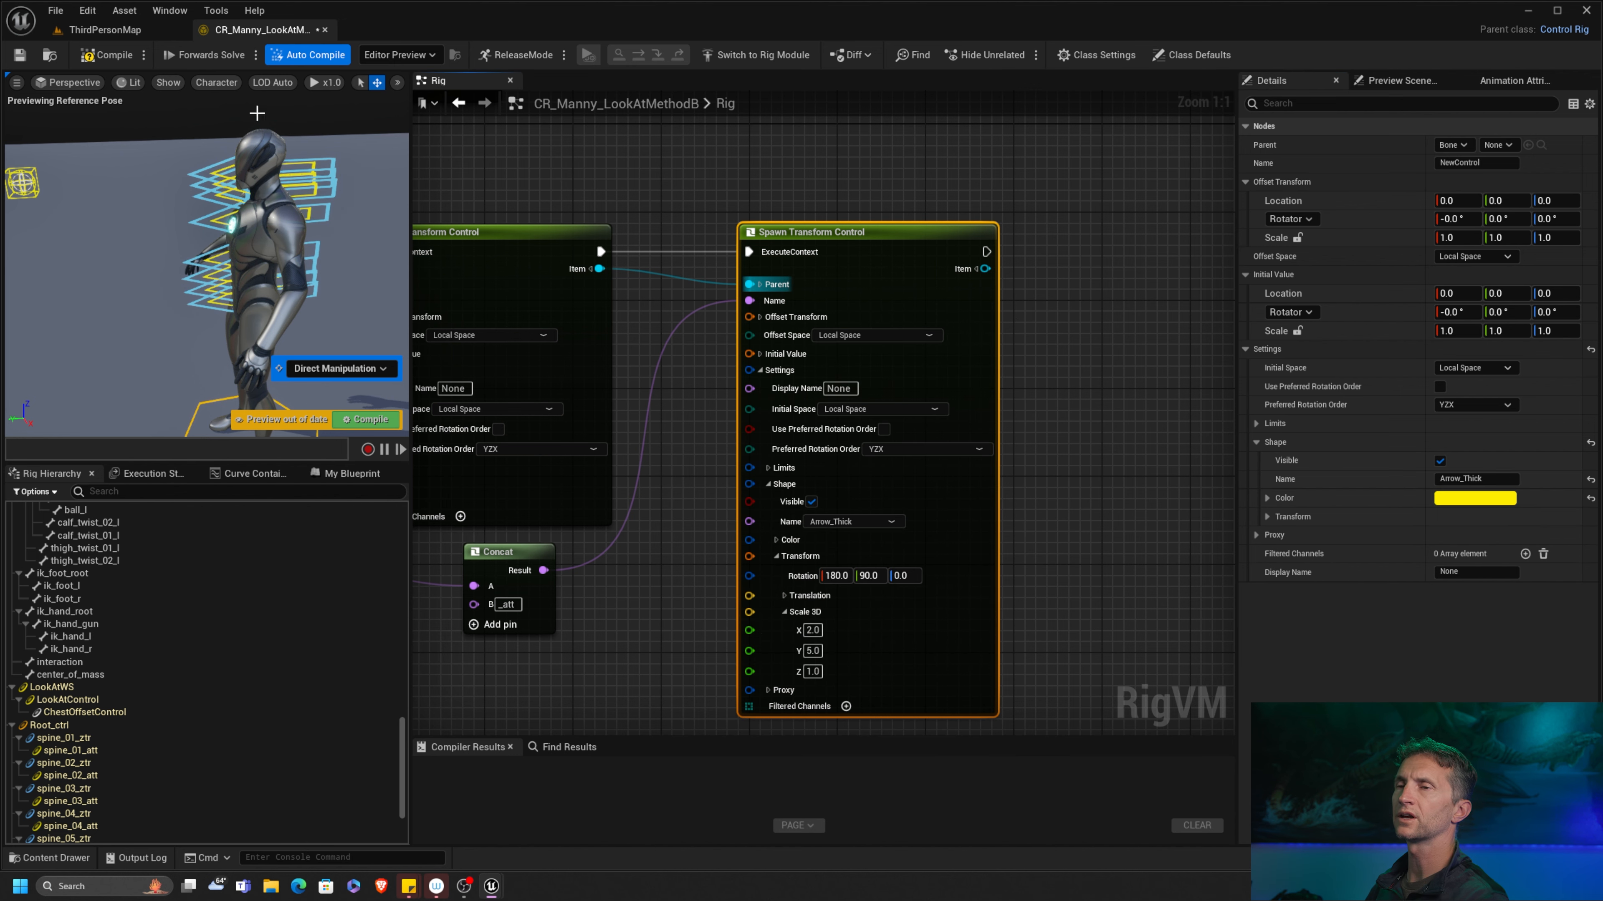
# Step: Compile the rig and check the arrows around Manny and the _ztr and _att controls in the rig hierarchy
pyautogui.click(133, 51)
pyautogui.keyDown('alt'); pyautogui.moveTo(253, 255); pyautogui.dragTo(309, 267); pyautogui.keyUp('alt')
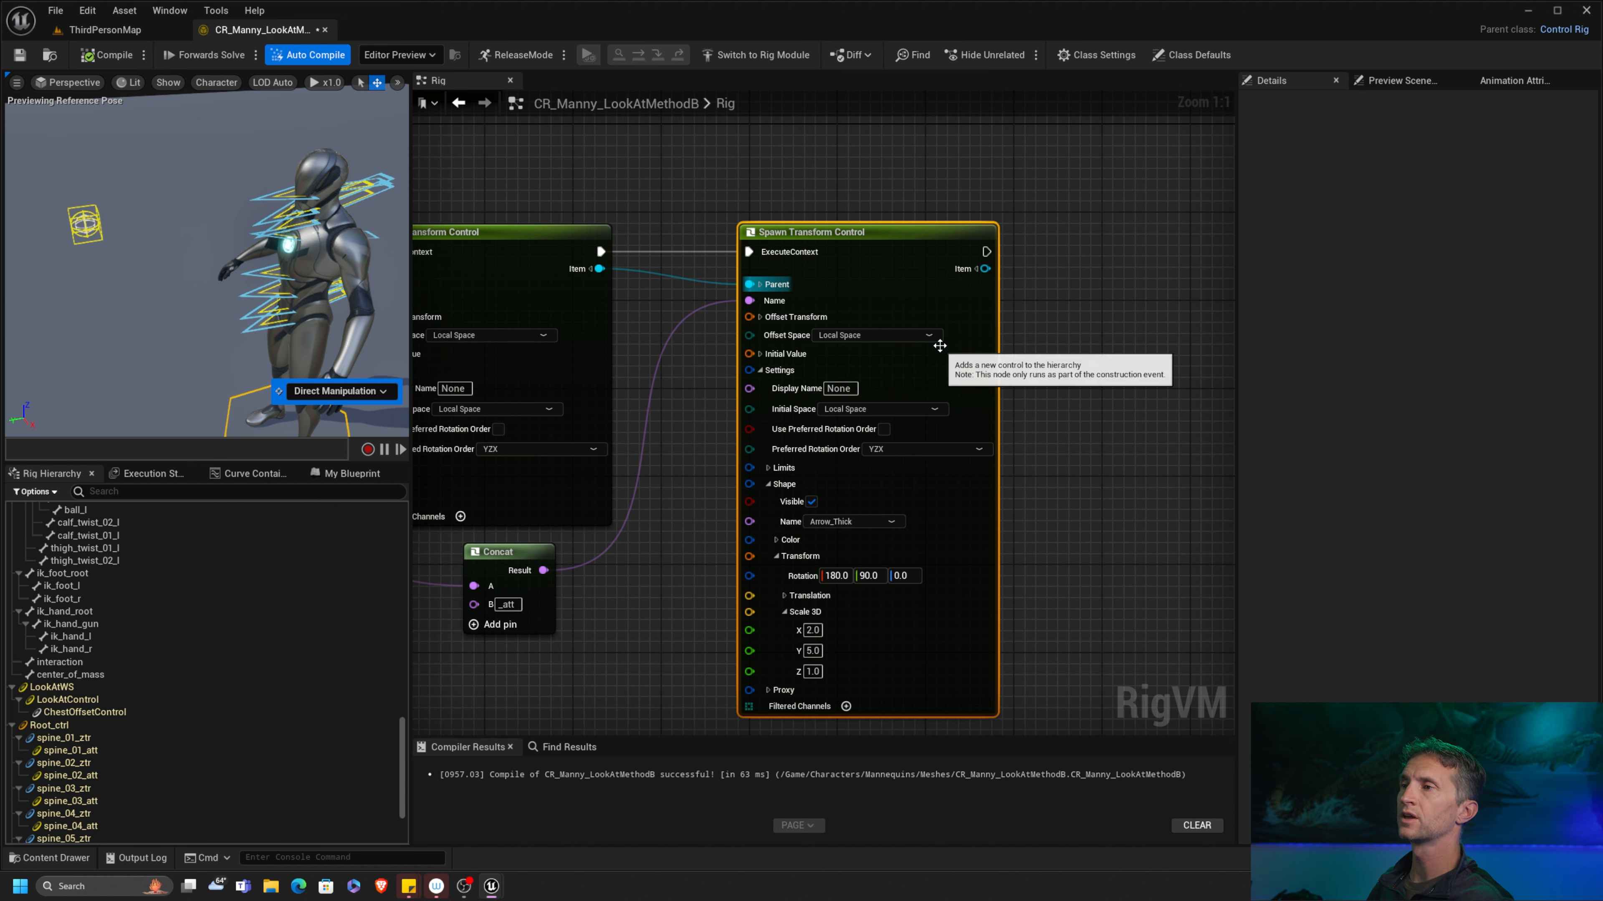
pyautogui.scroll(-3, 252, 700)
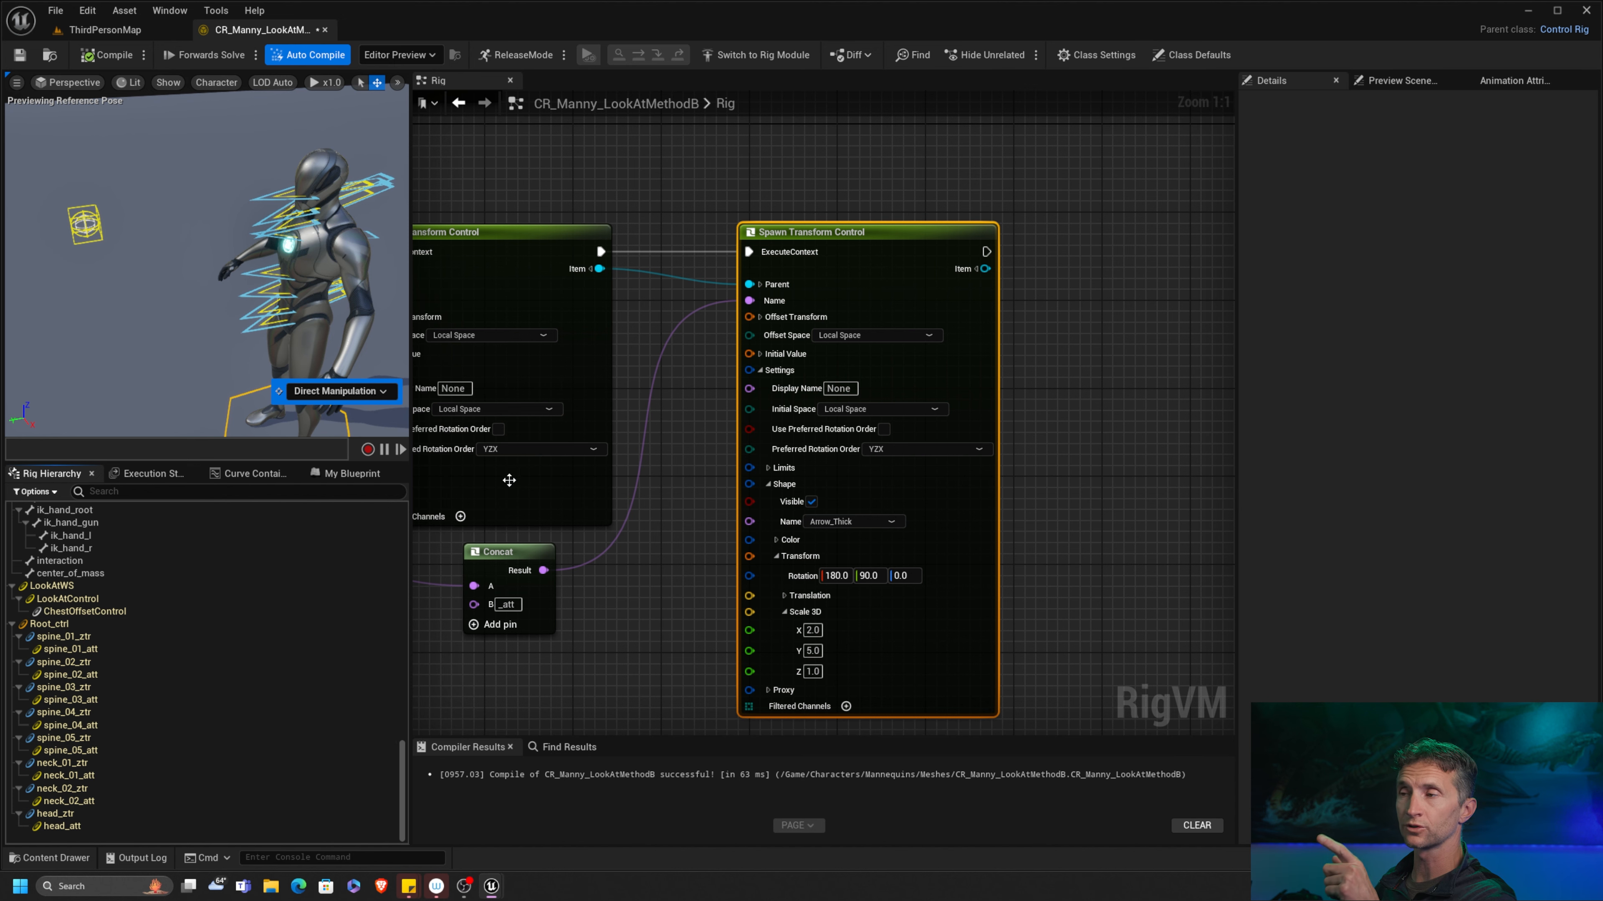
# Step: Add a Set PrevControl node after the second Spawn Transform Control and link their execution pins
pyautogui.moveTo(948, 201); pyautogui.dragTo(755, 214, button='right')
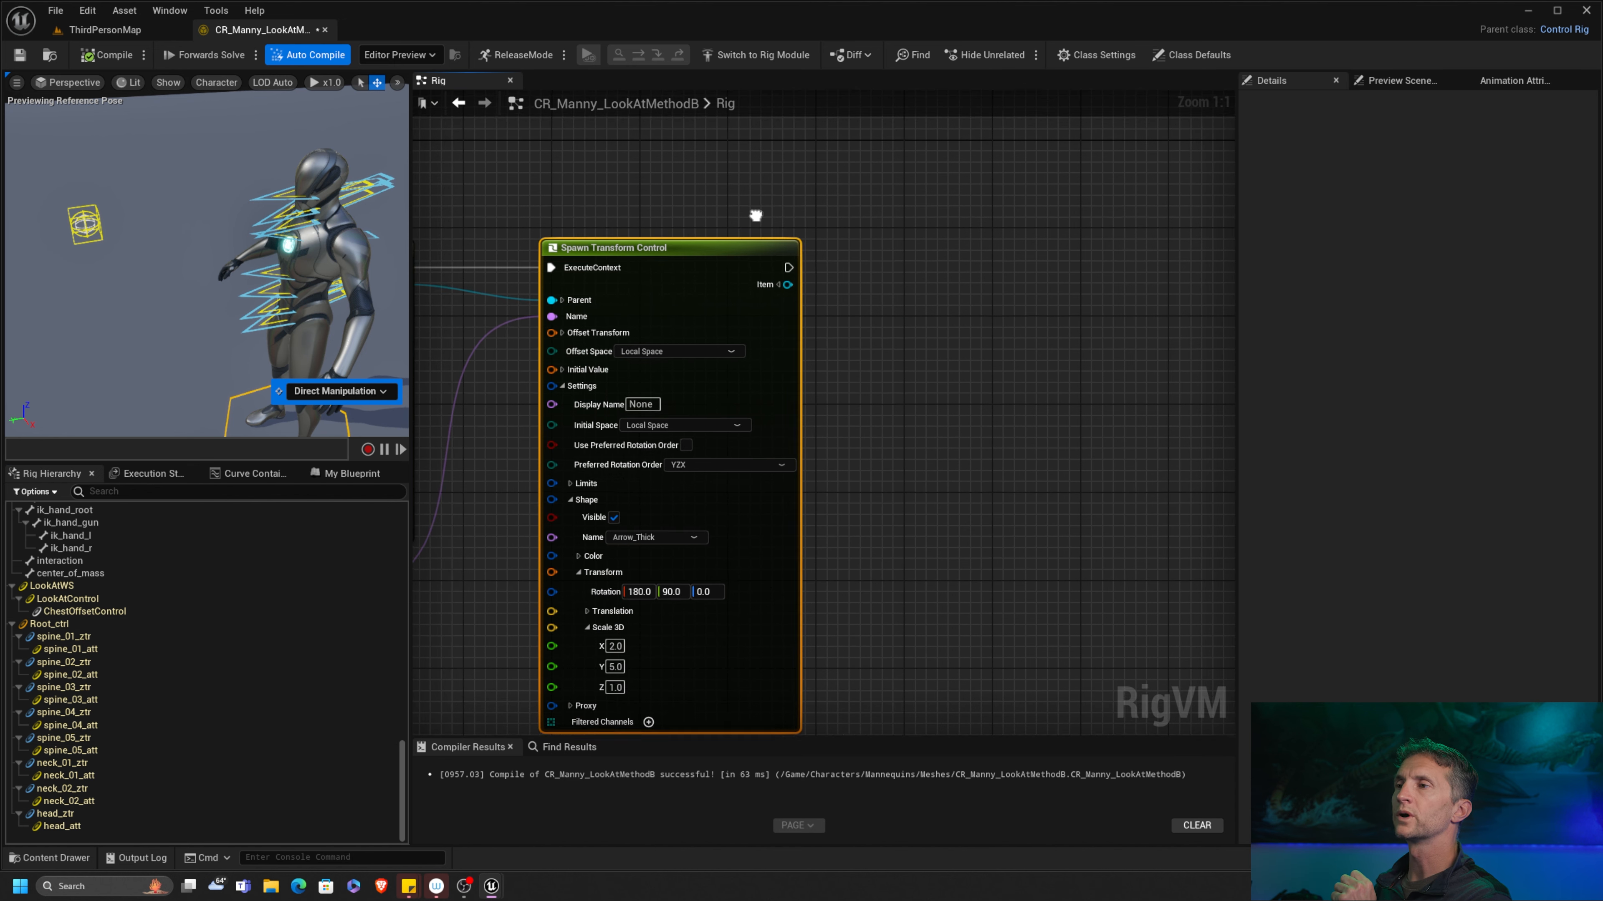
pyautogui.moveTo(740, 202); pyautogui.dragTo(725, 253)
pyautogui.moveTo(814, 278); pyautogui.dragTo(684, 279, button='right')
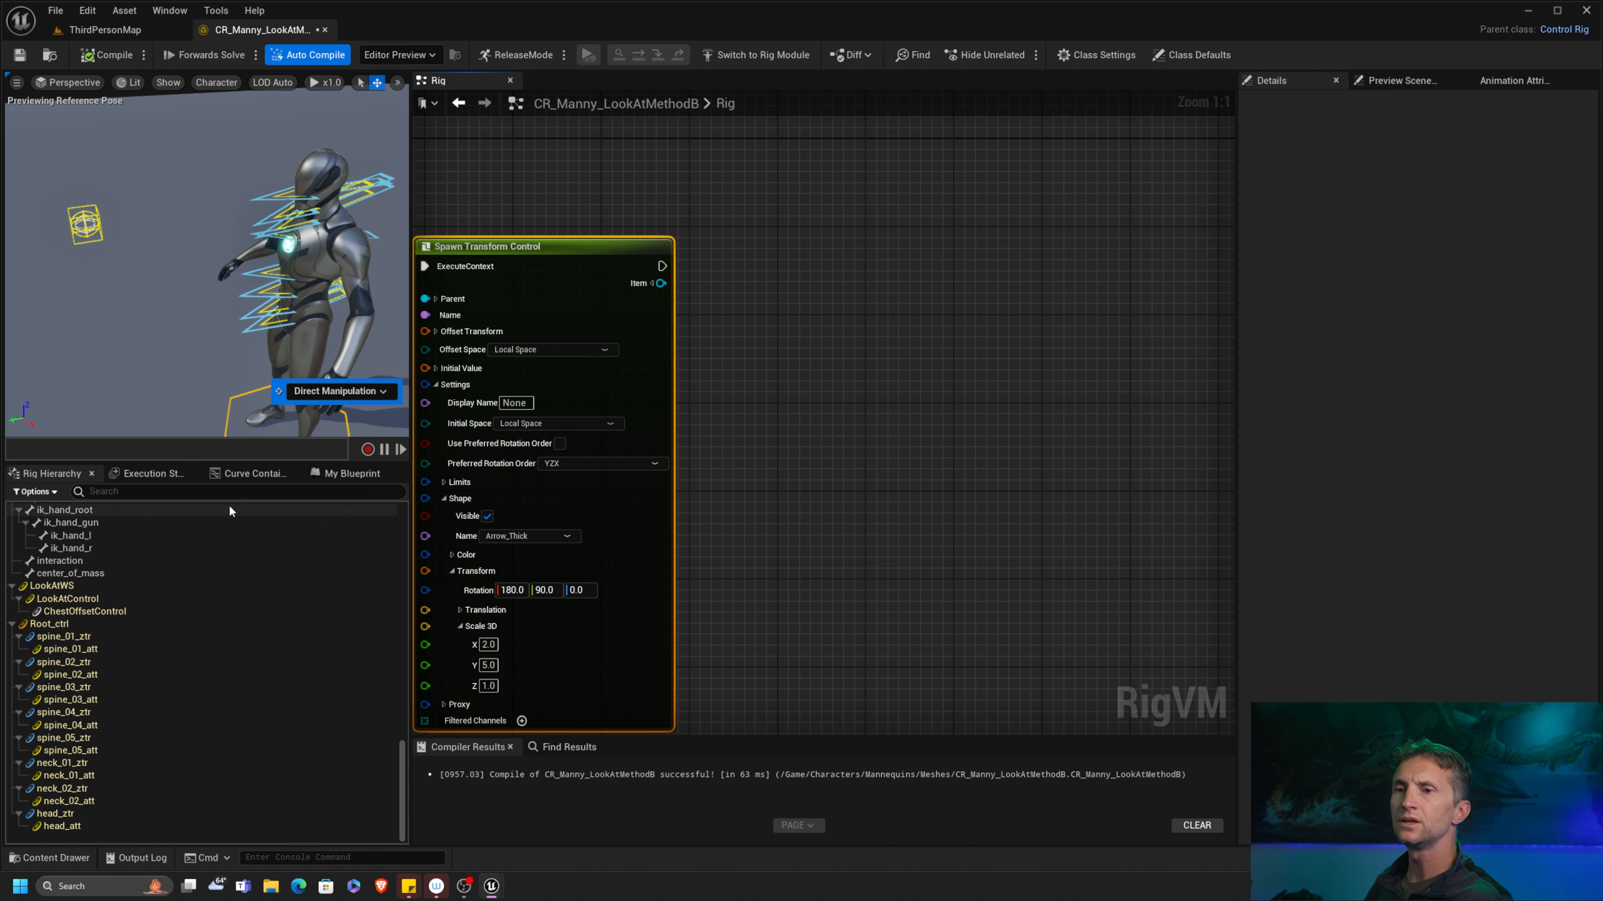
pyautogui.click(351, 473)
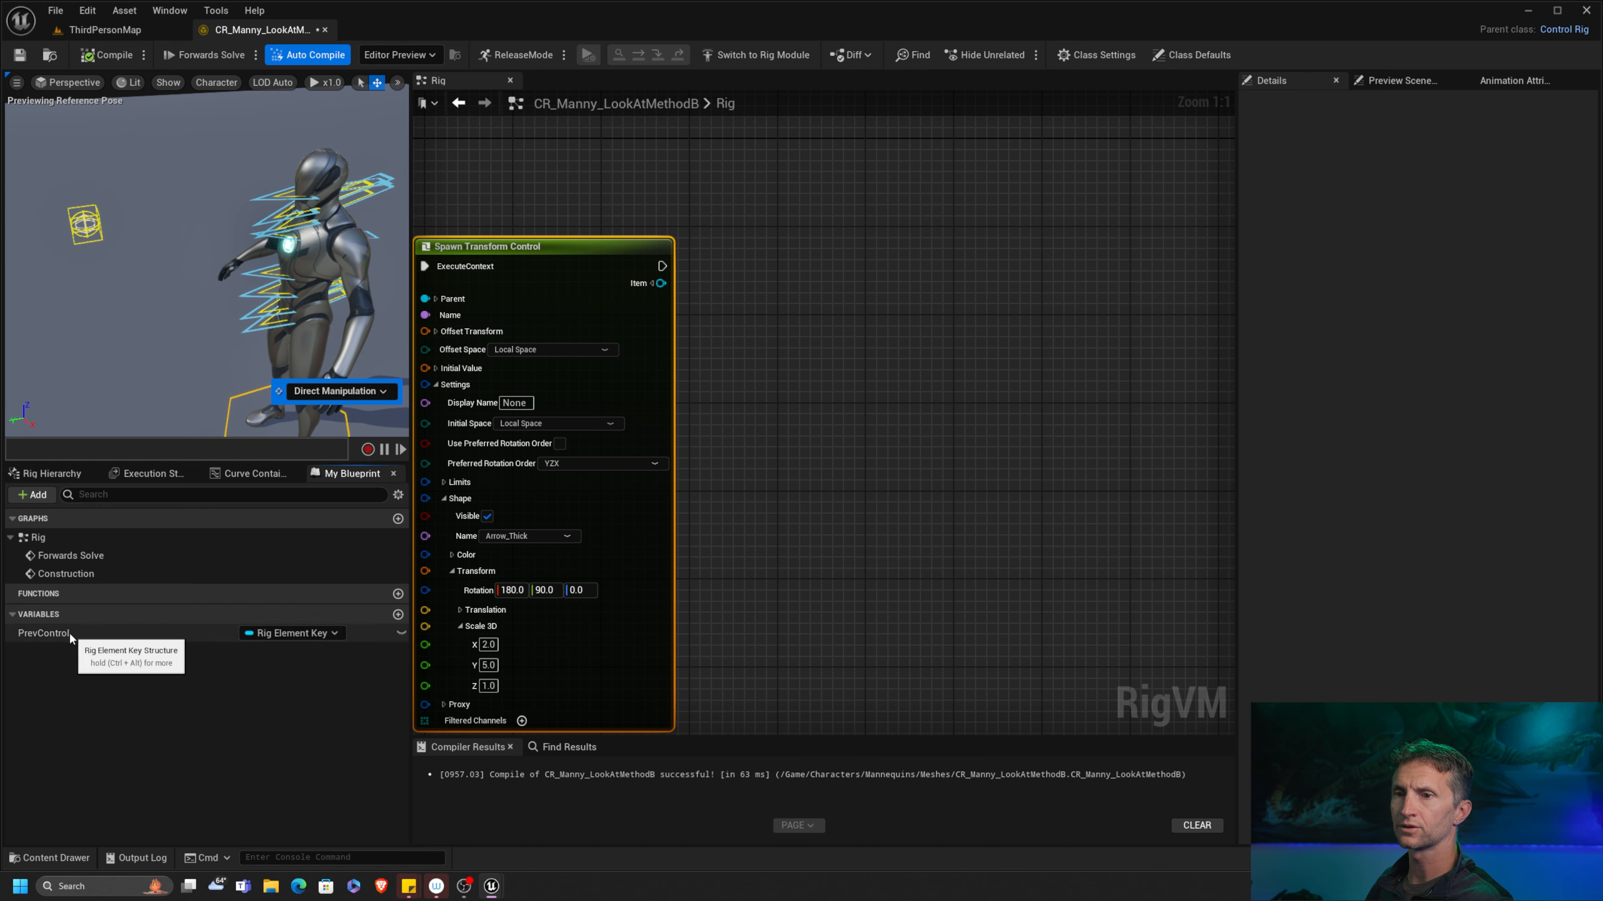
pyautogui.moveTo(69, 633); pyautogui.dragTo(831, 240)
pyautogui.click(915, 279)
pyautogui.moveTo(662, 265); pyautogui.dragTo(798, 263)
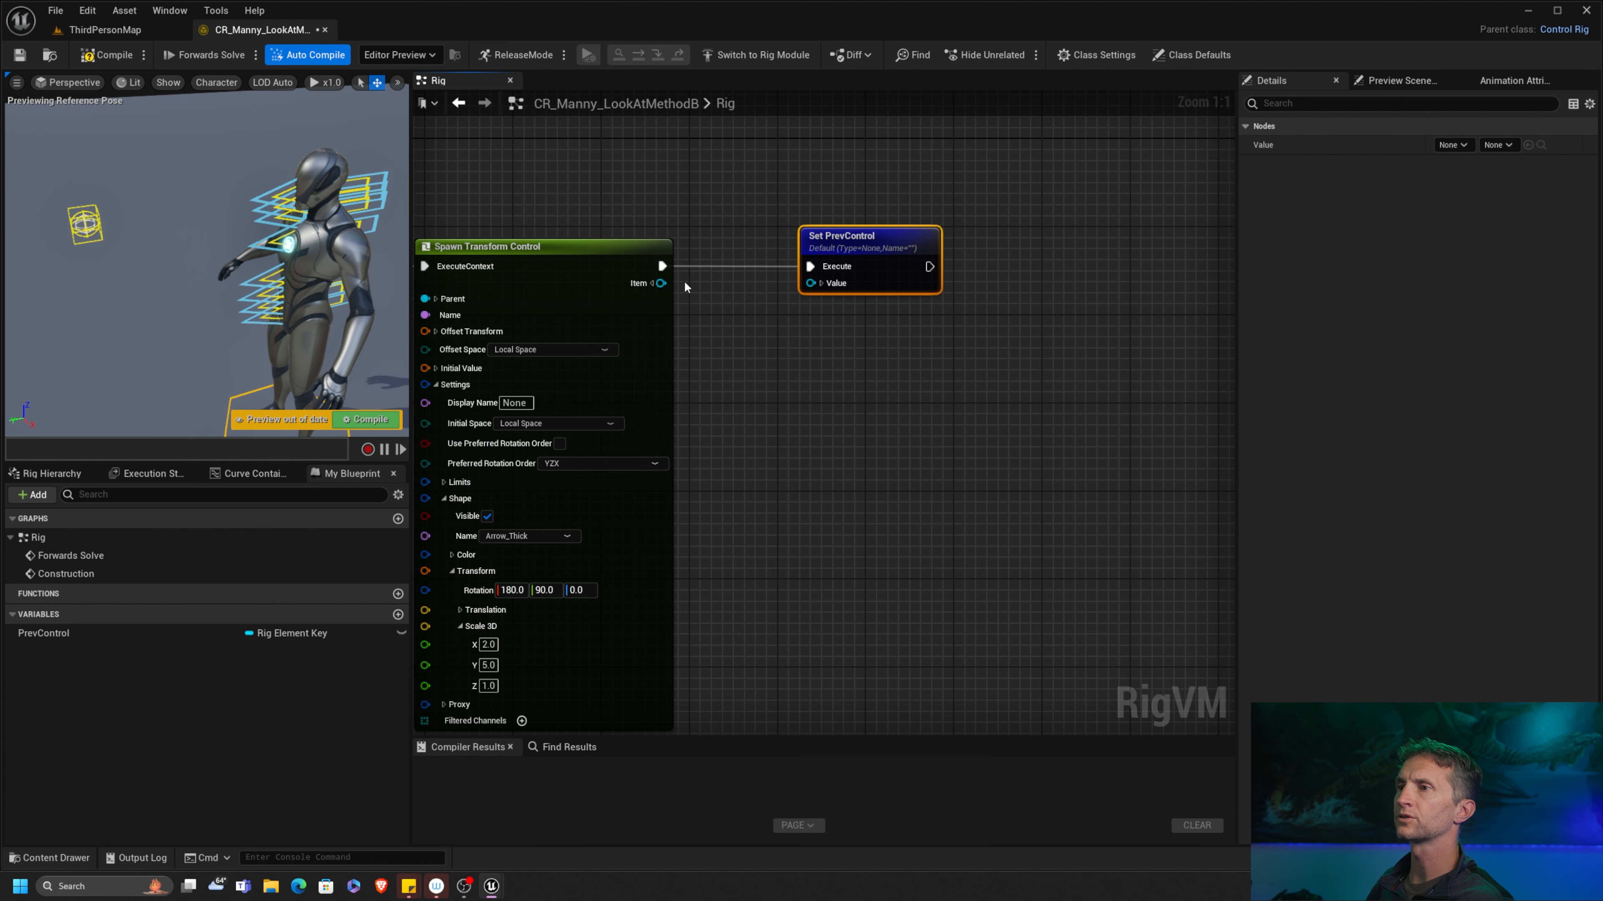
# Step: Connect the second spawn node's Item to Set PrevControl's Value and compile the rig
pyautogui.click(652, 283)
pyautogui.moveTo(661, 283); pyautogui.dragTo(810, 283)
pyautogui.click(106, 55)
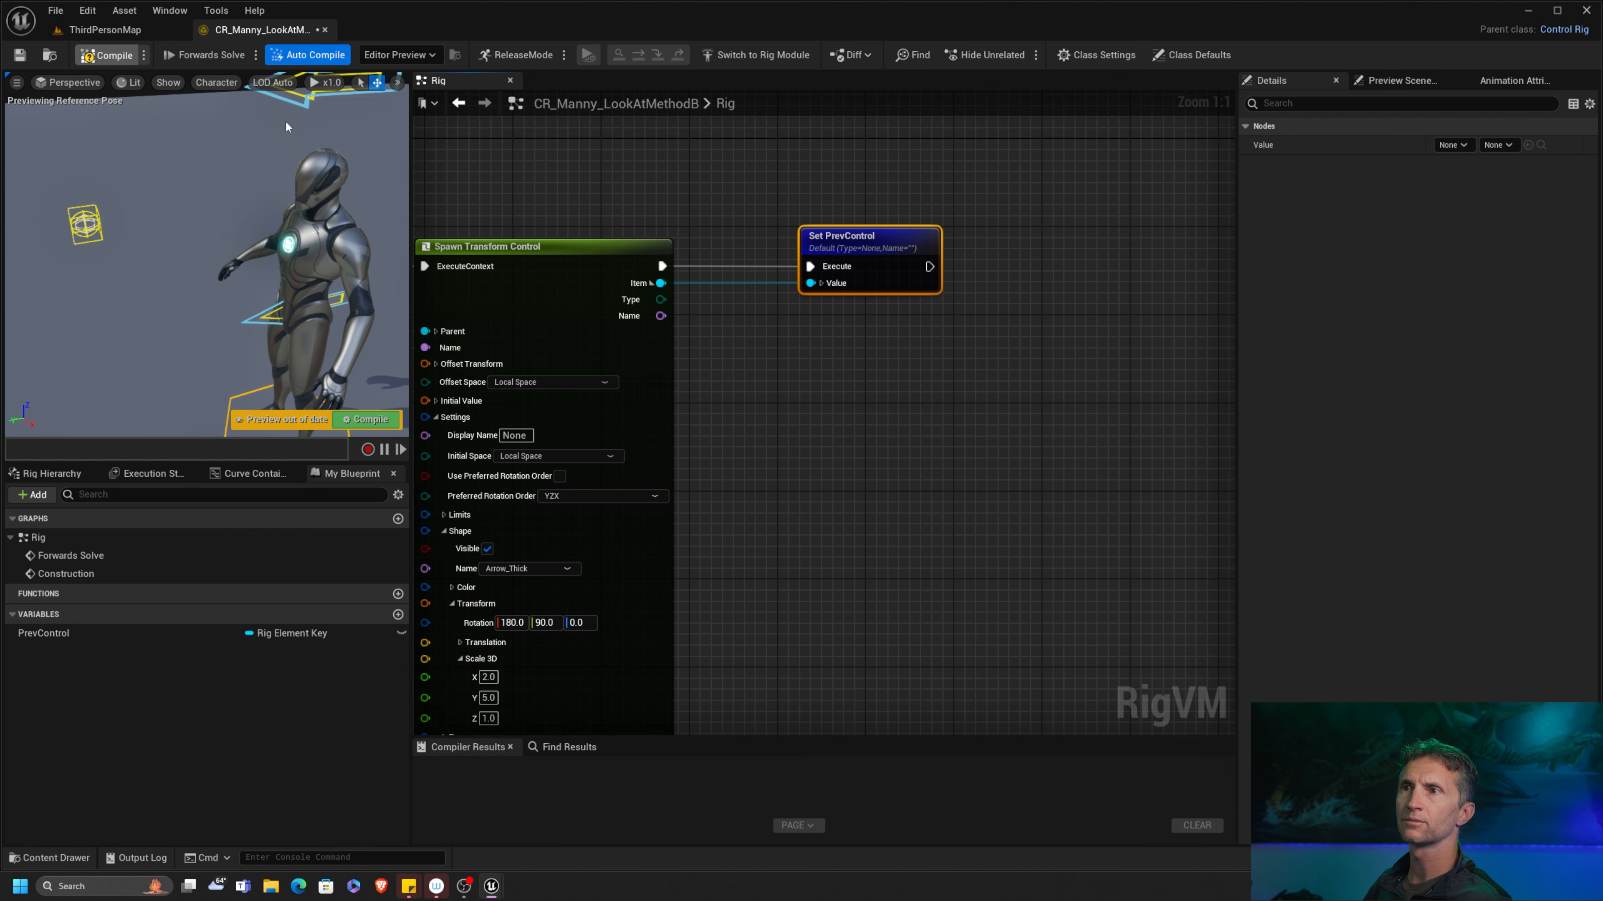
# Step: Collapse the settings of both spawn nodes and change the first one's Offset Space to Global Space, then compile
pyautogui.moveTo(735, 255); pyautogui.dragTo(980, 192, button='right')
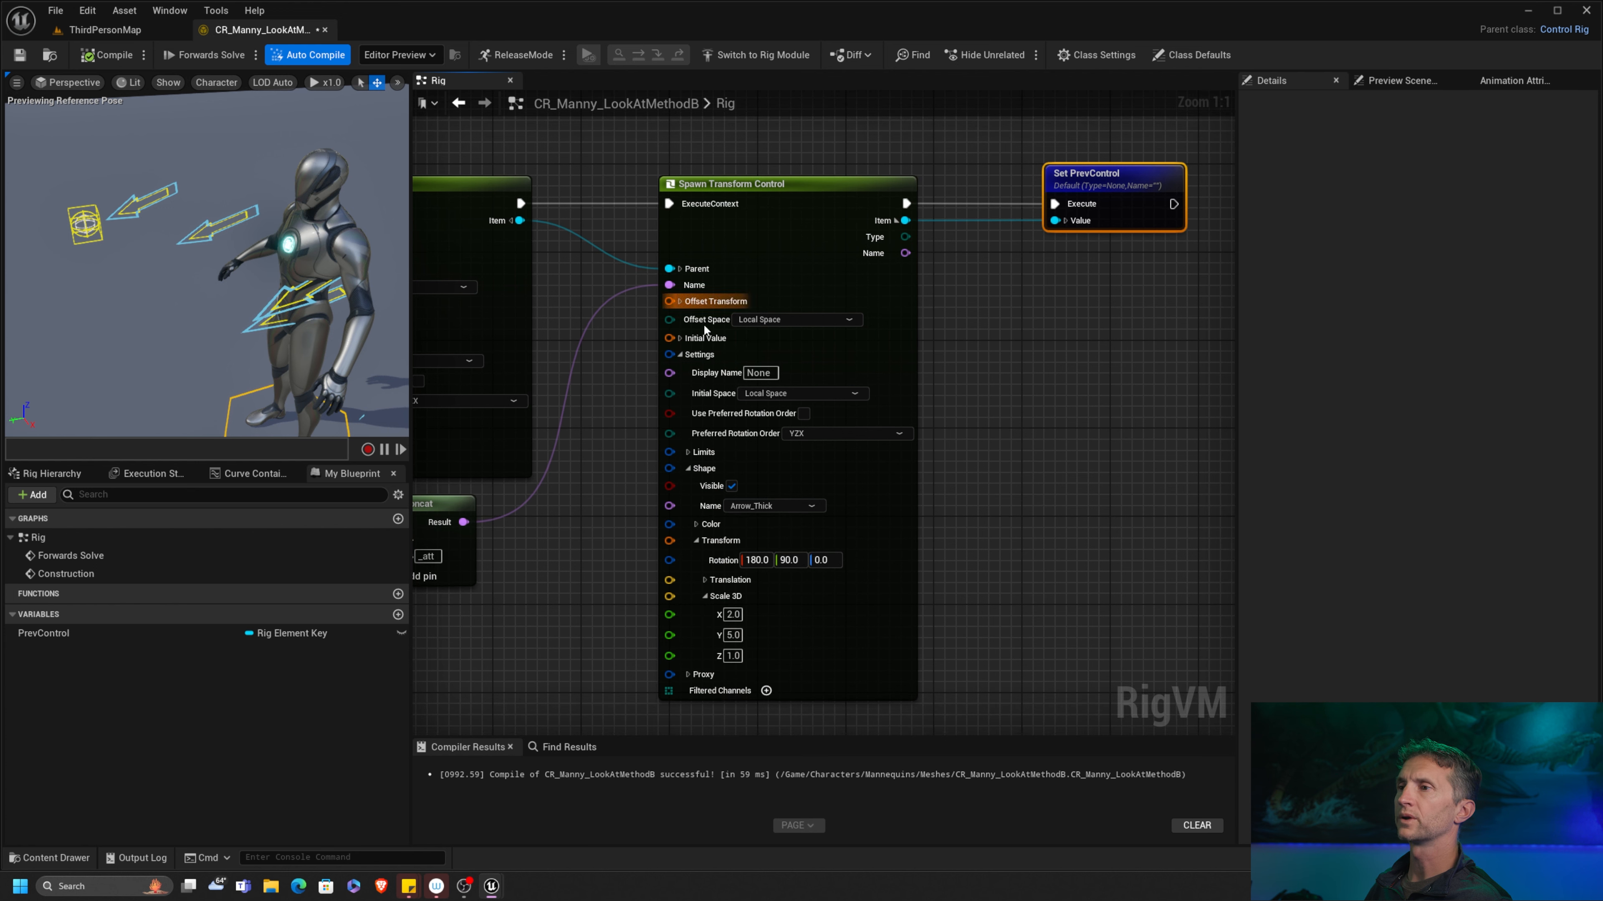
pyautogui.click(682, 355)
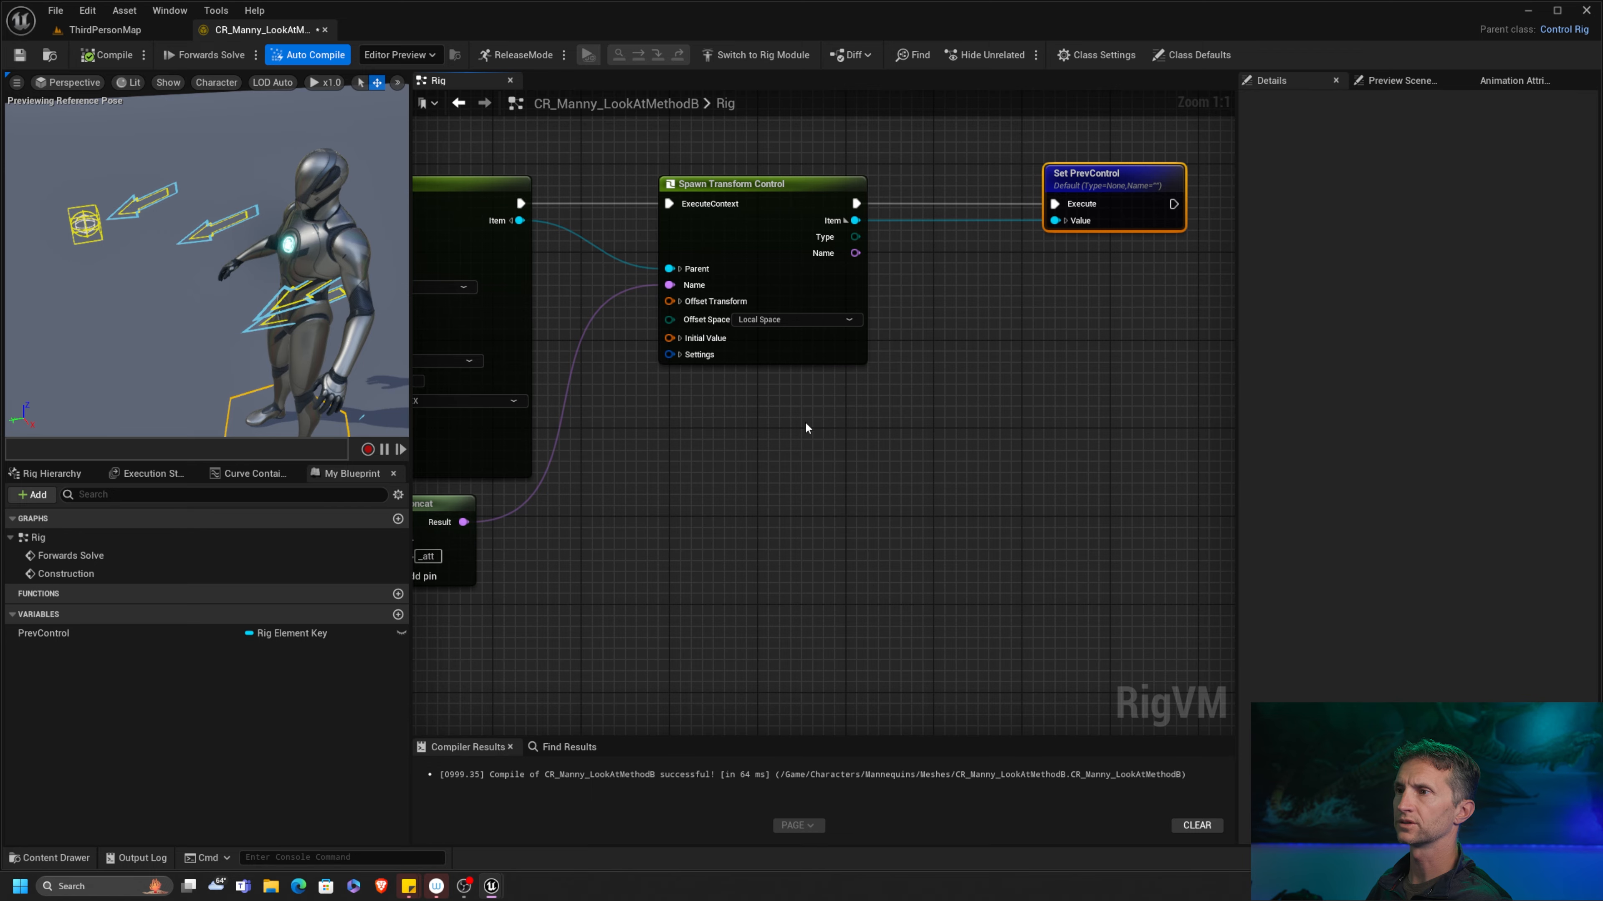
pyautogui.moveTo(805, 429); pyautogui.dragTo(1112, 407, button='right')
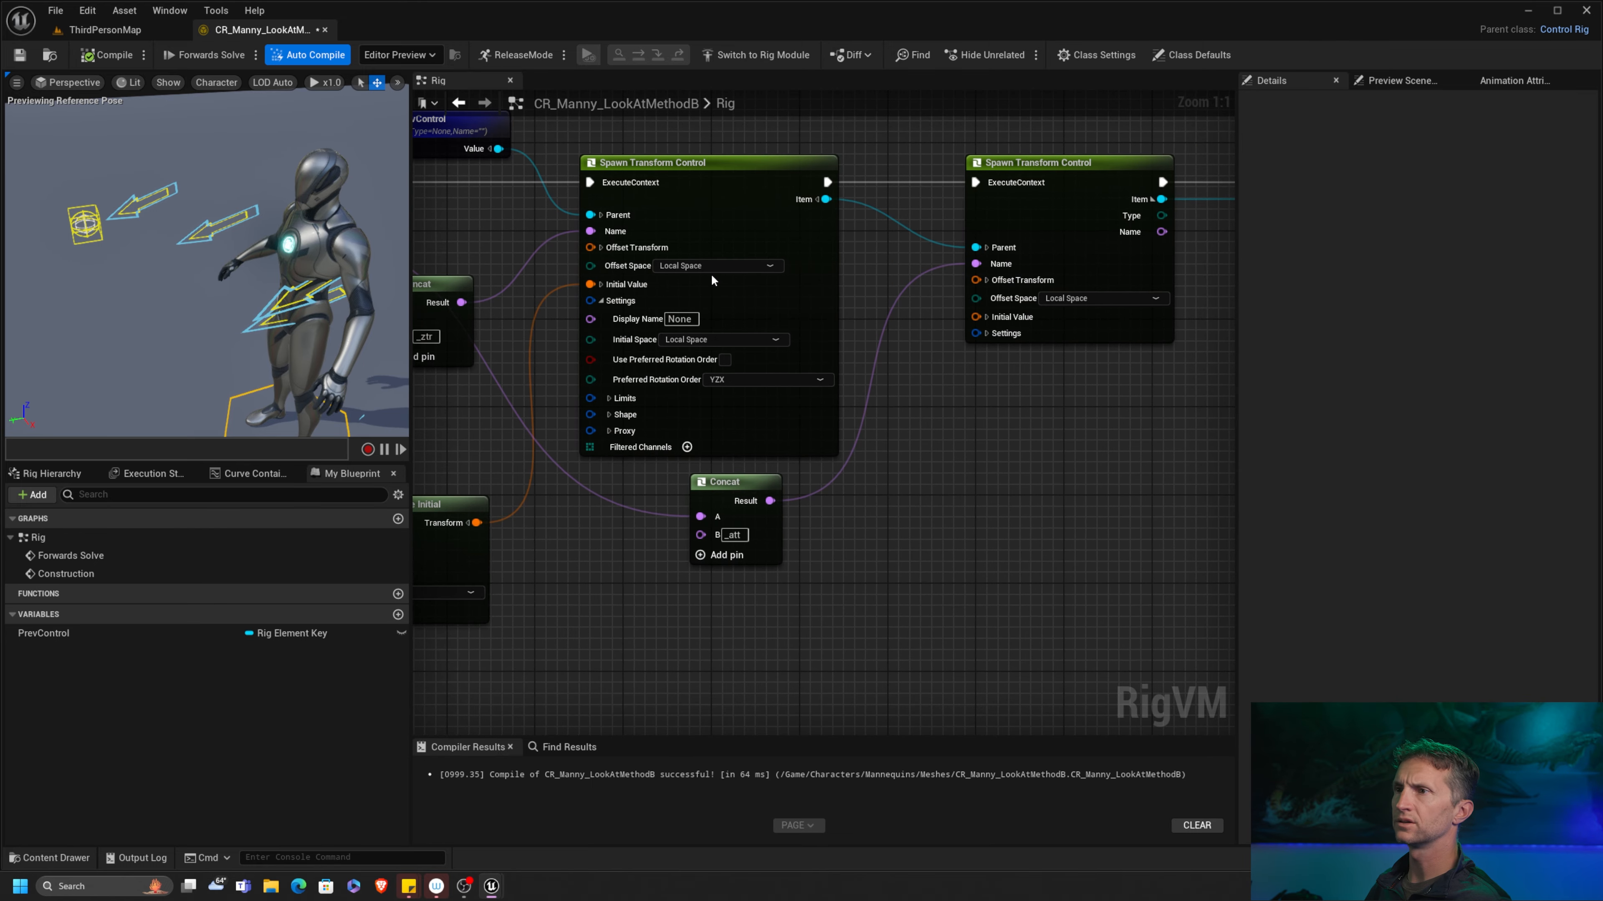
pyautogui.moveTo(555, 319); pyautogui.dragTo(682, 263, button='right')
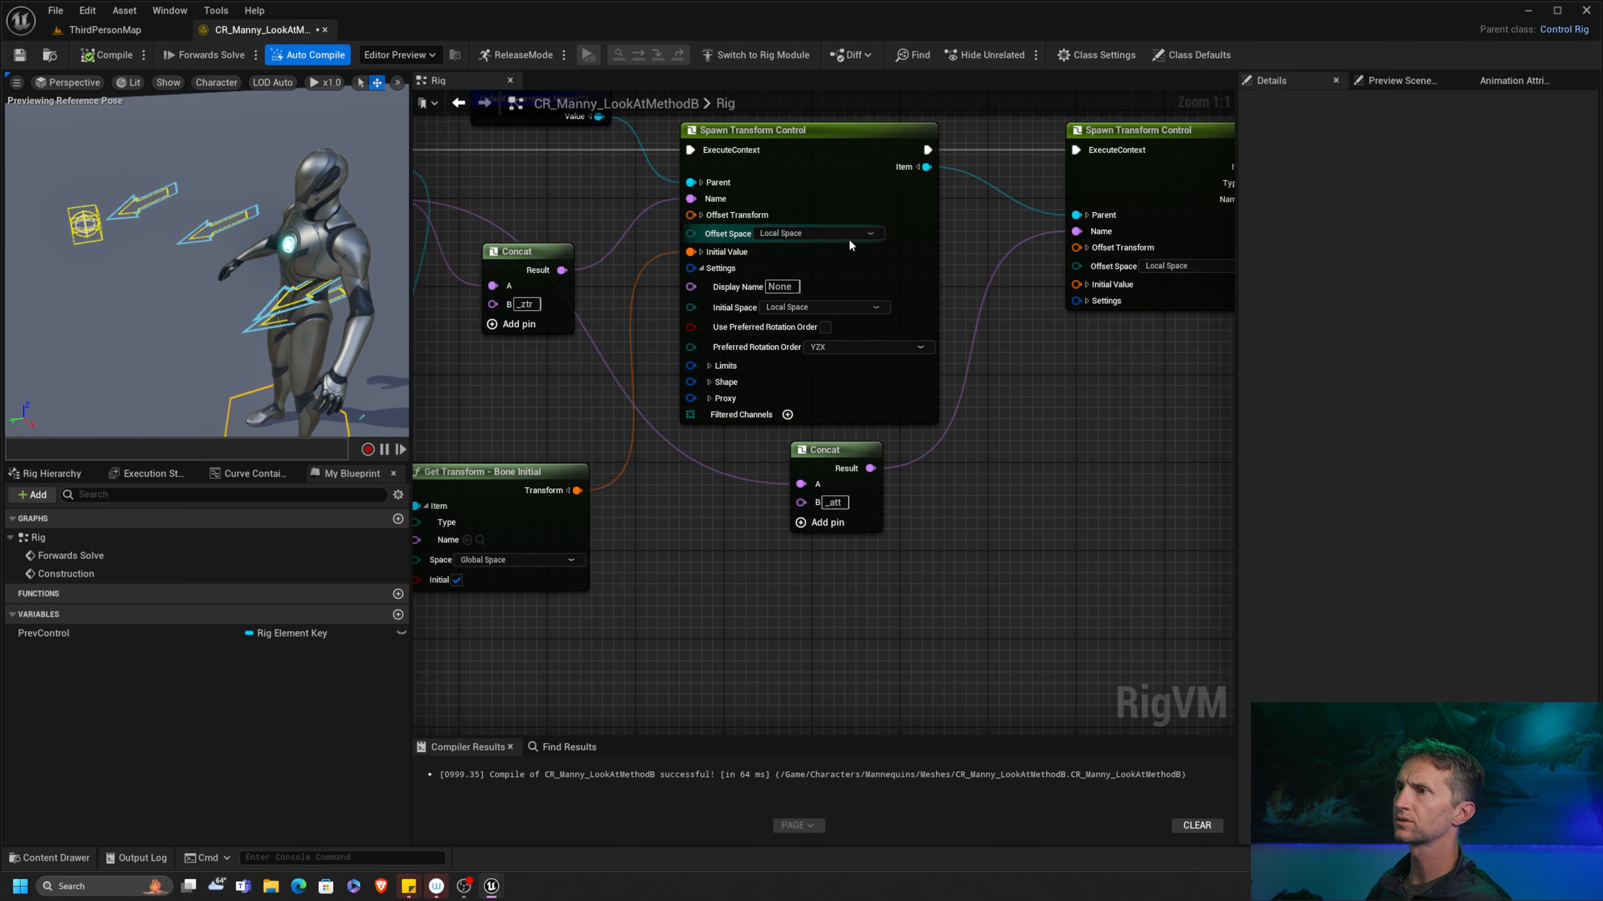
pyautogui.click(702, 268)
pyautogui.click(820, 233)
pyautogui.click(782, 253)
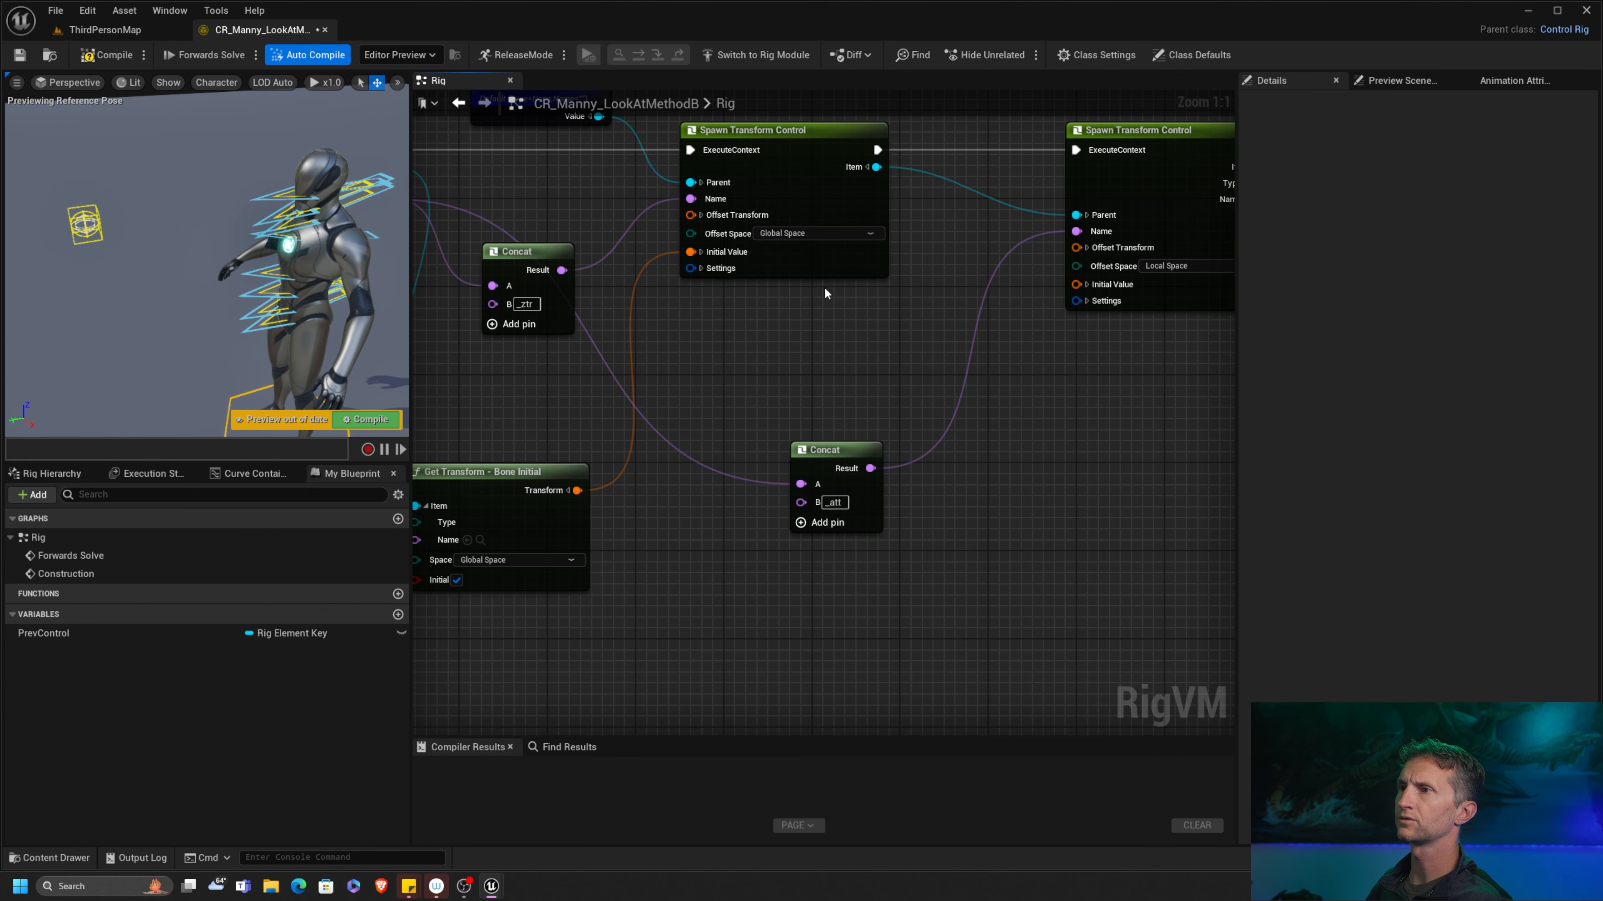
pyautogui.moveTo(871, 326); pyautogui.dragTo(813, 332, button='right')
pyautogui.click(110, 55)
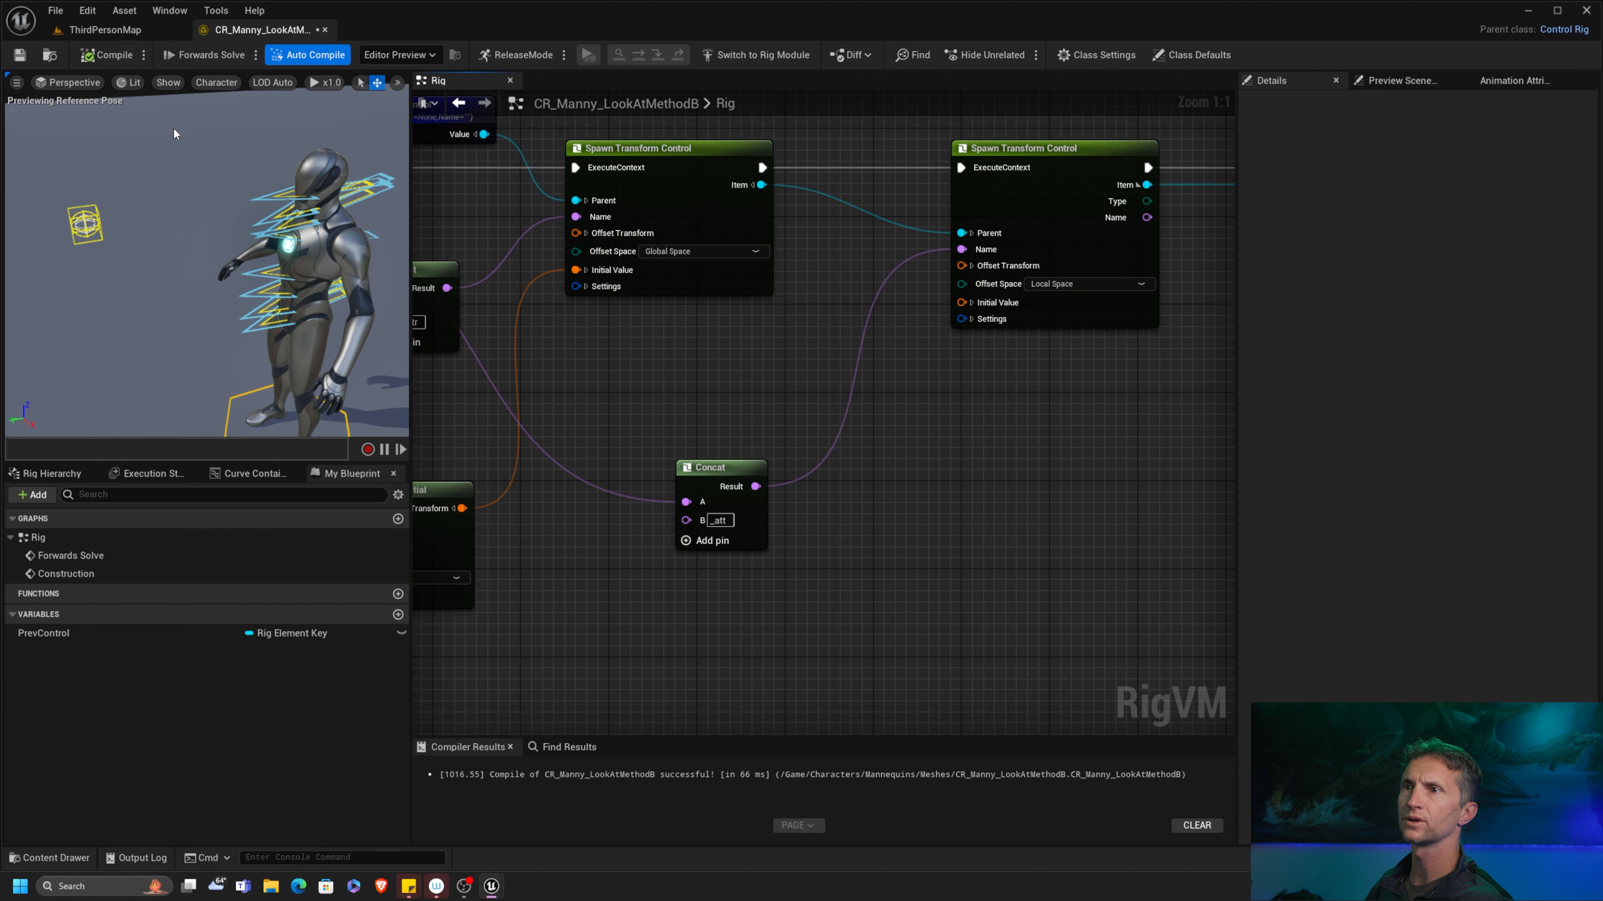
# Step: Change the second spawn node's Offset Space to Global Space and compile the rig
pyautogui.moveTo(645, 237); pyautogui.dragTo(571, 289, button='right')
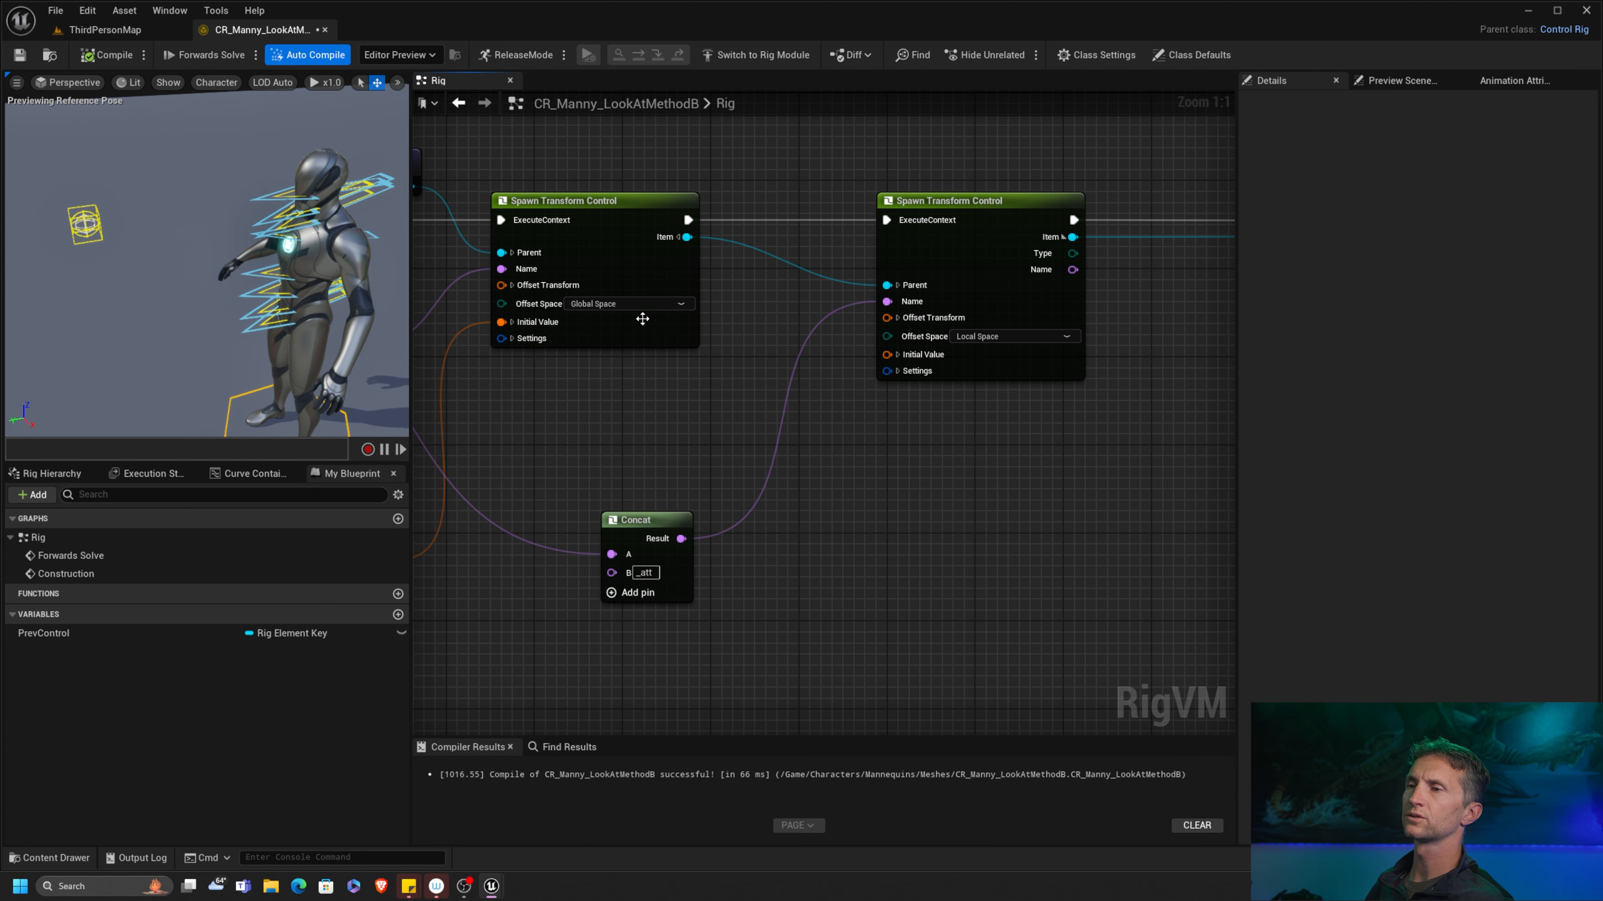
pyautogui.moveTo(988, 386); pyautogui.dragTo(522, 374, button='right')
pyautogui.moveTo(547, 172); pyautogui.dragTo(852, 192, button='right')
pyautogui.click(813, 208)
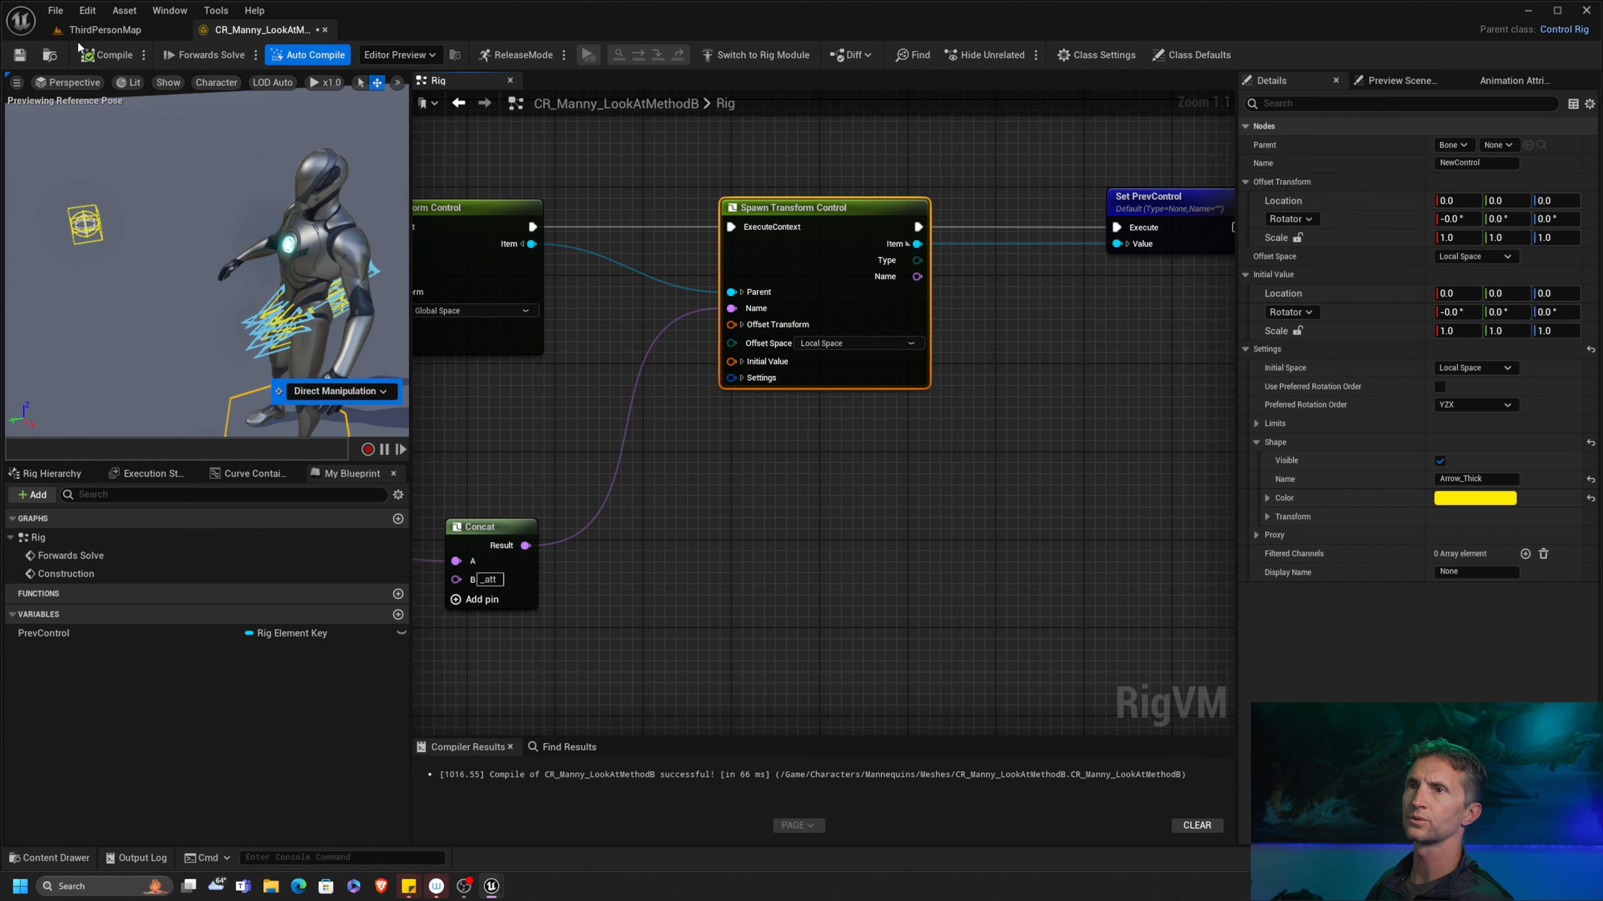
pyautogui.click(94, 55)
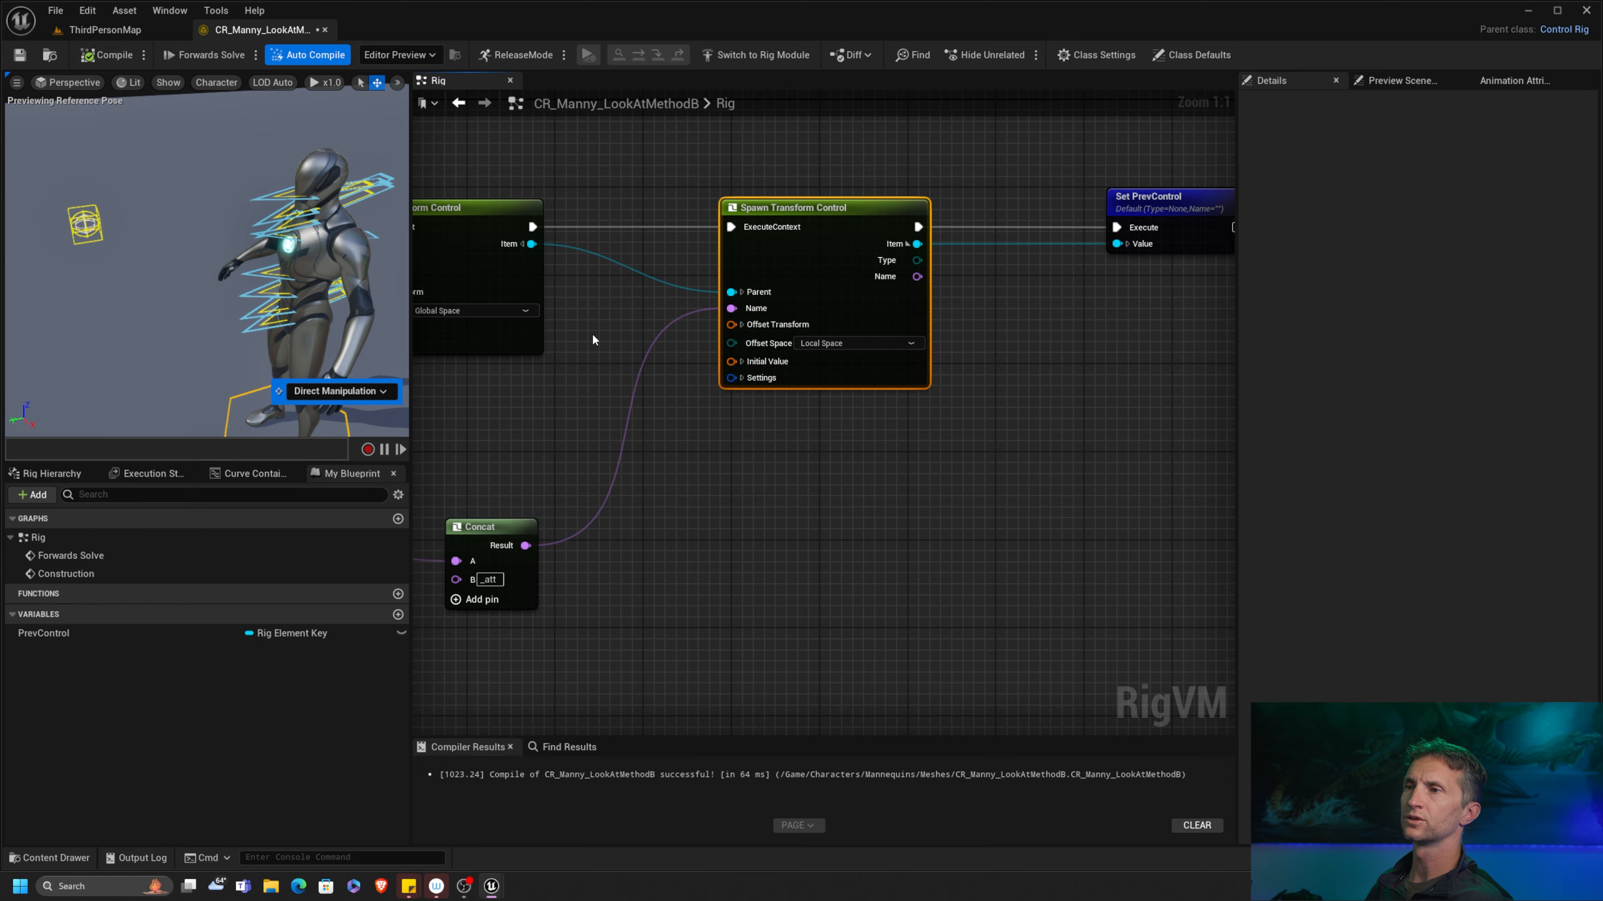
pyautogui.moveTo(593, 341); pyautogui.dragTo(910, 333, button='right')
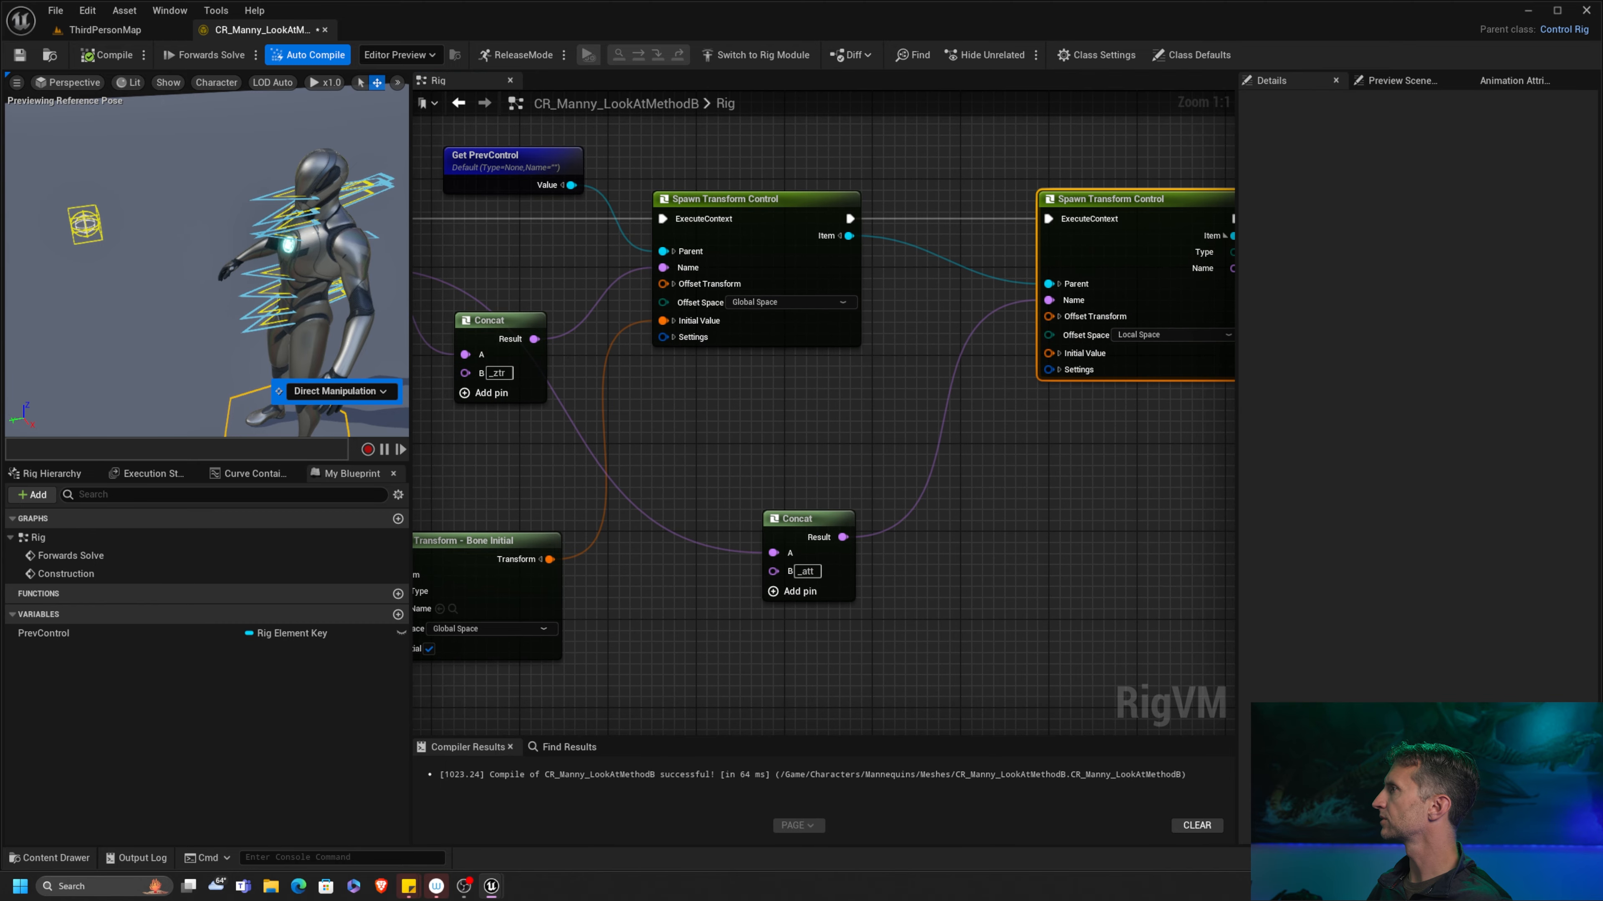
pyautogui.moveTo(1108, 280); pyautogui.dragTo(839, 259, button='right')
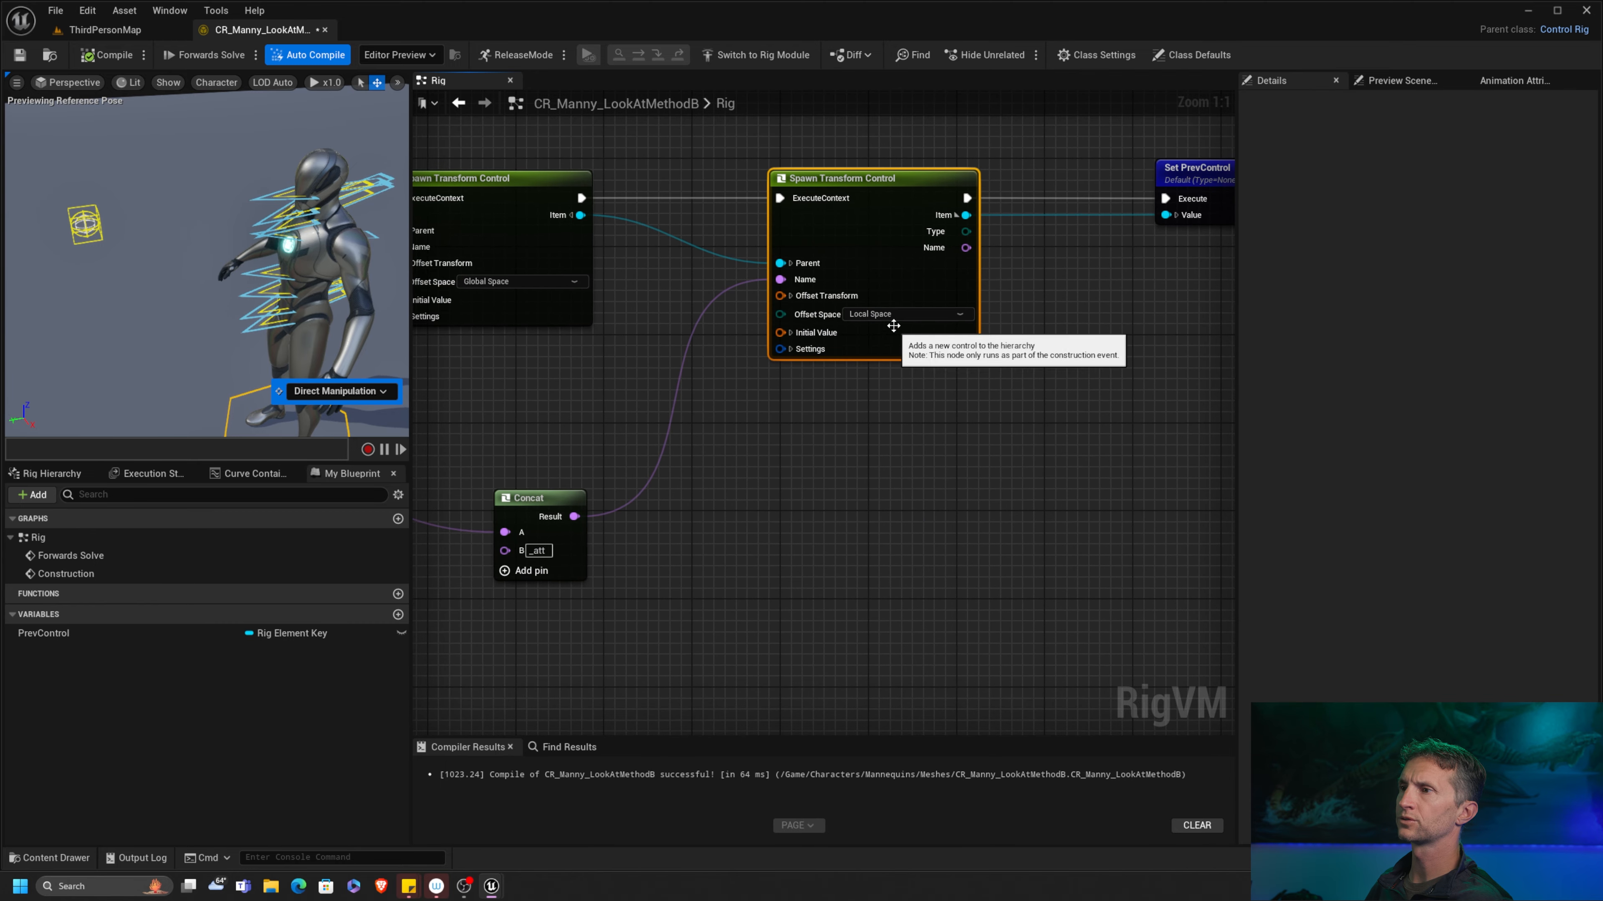
pyautogui.click(896, 314)
pyautogui.click(879, 335)
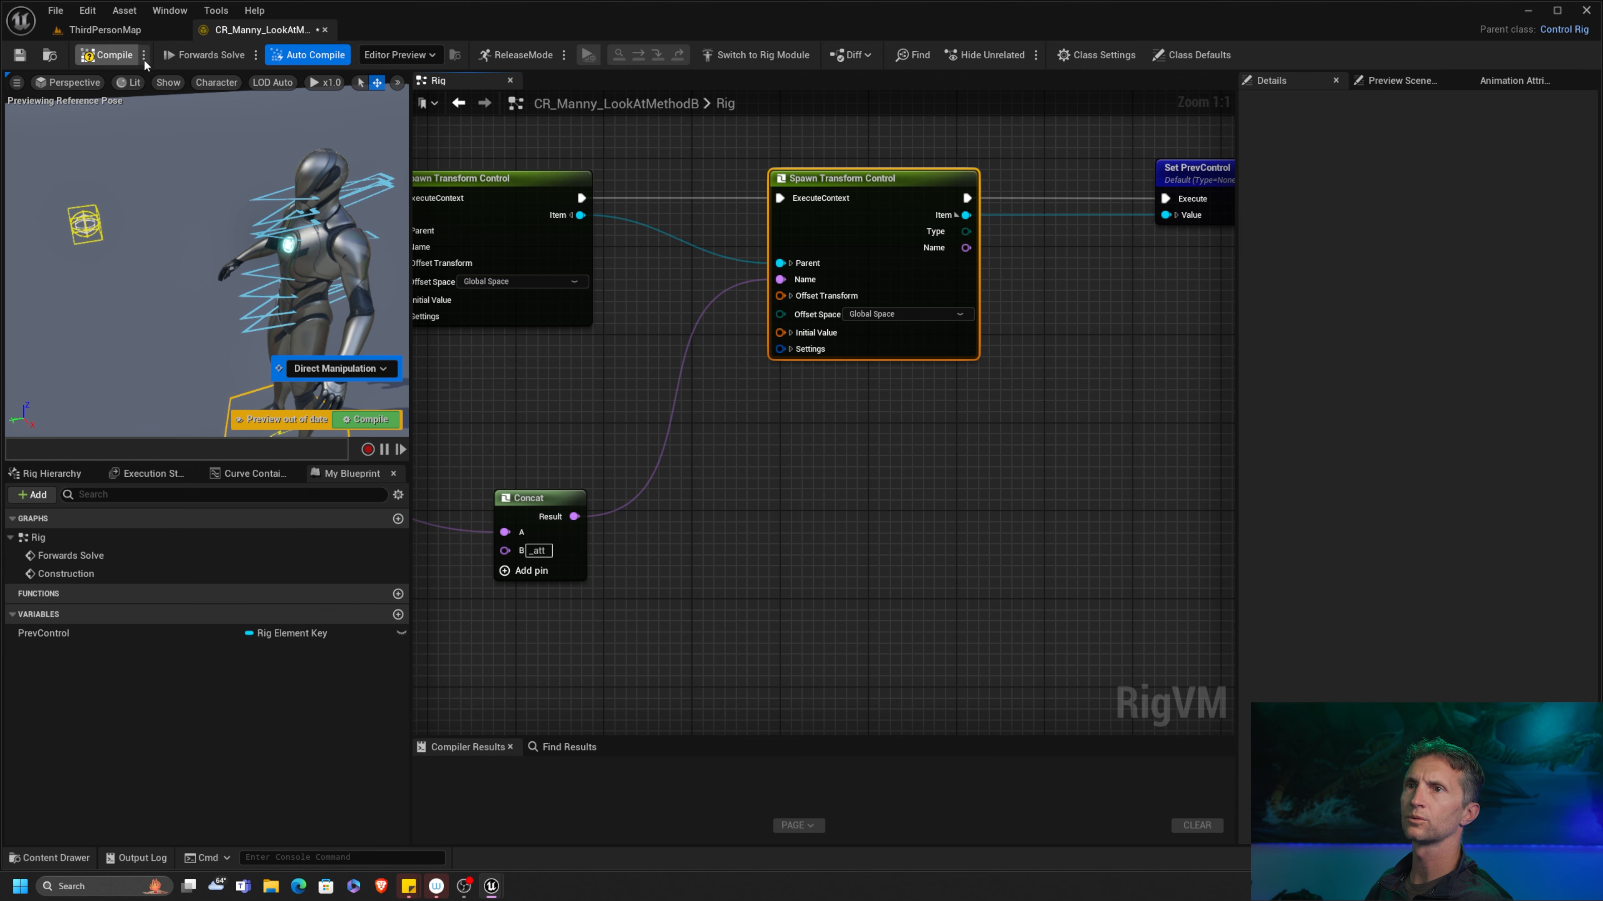
pyautogui.click(129, 55)
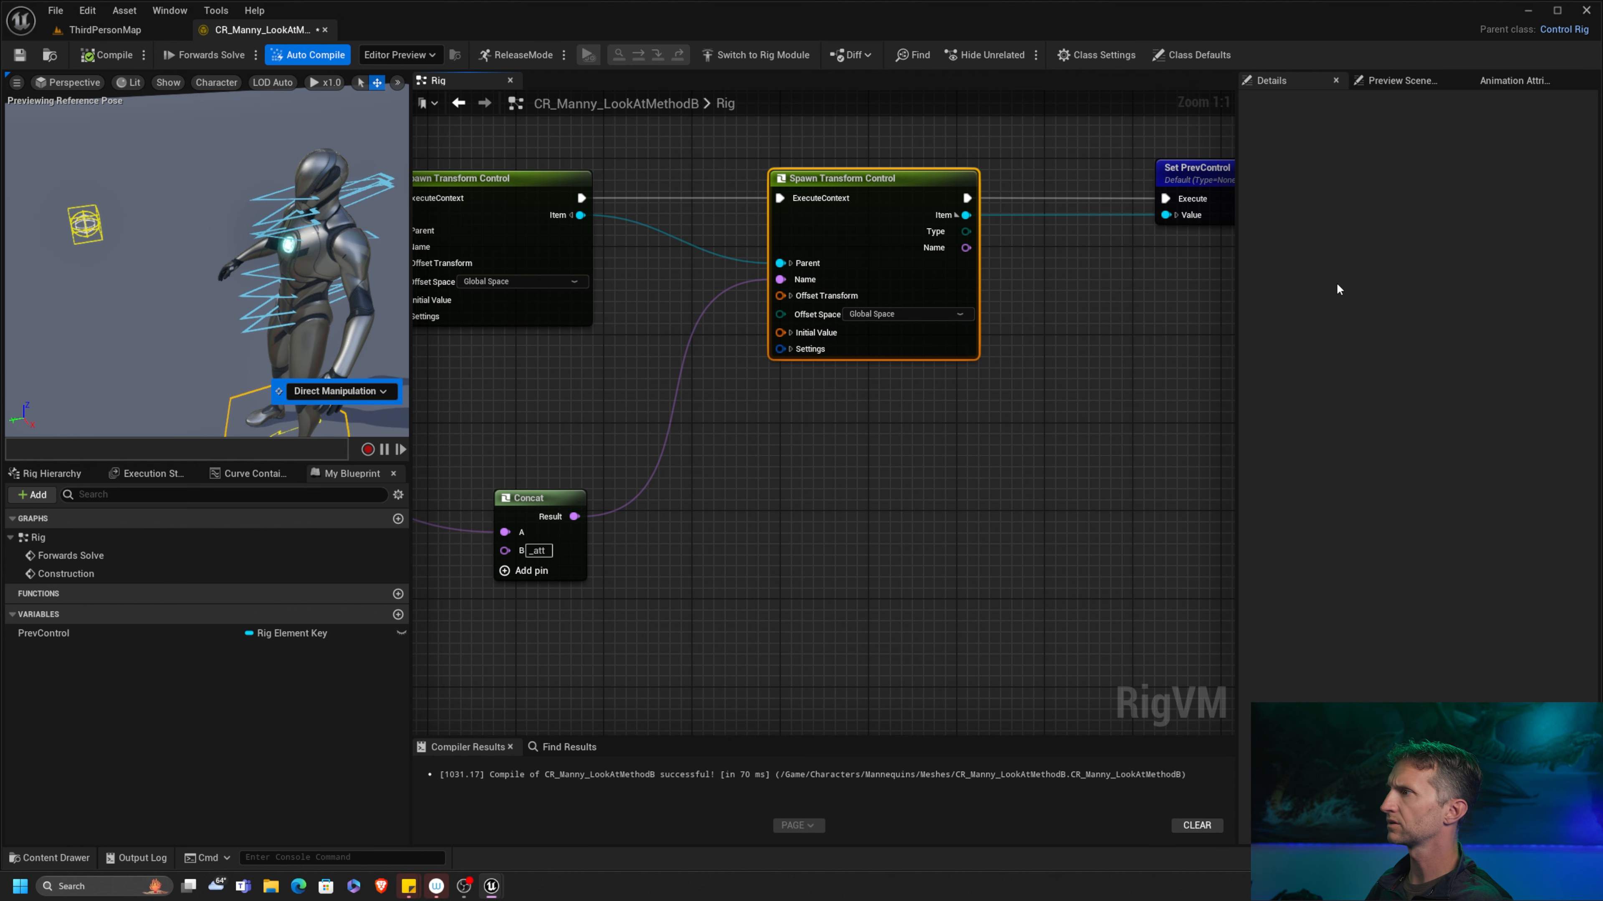
# Step: Connect the Transform output of Get Transform - Bone Initial to the second spawn node's Initial Value and compile
pyautogui.moveTo(962, 436); pyautogui.dragTo(1212, 401, button='right')
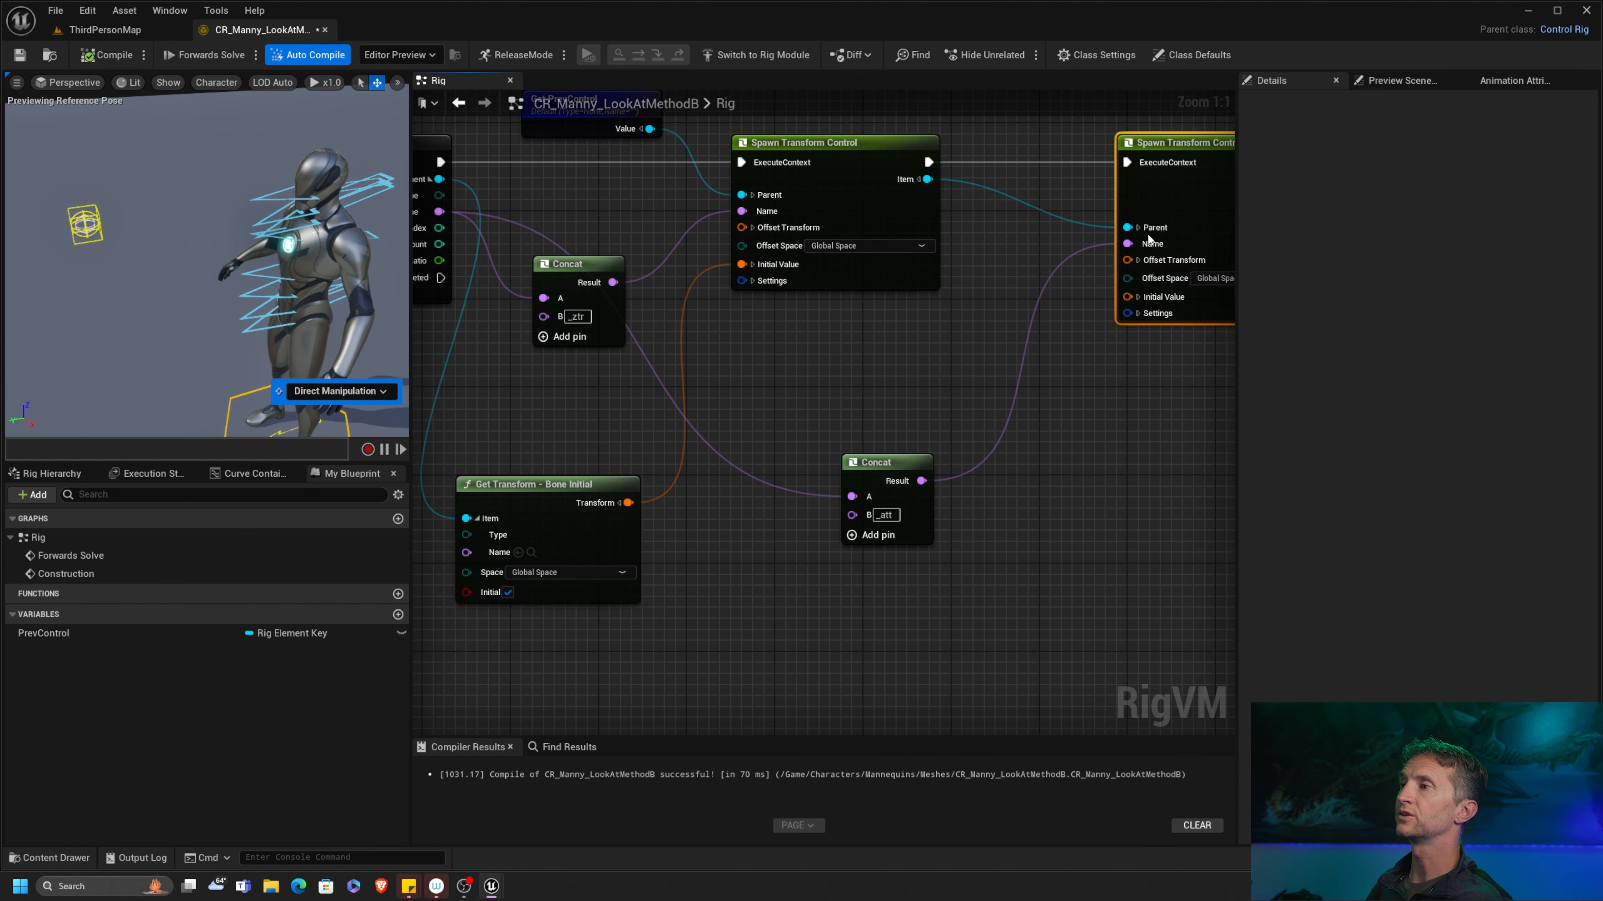
pyautogui.moveTo(621, 504); pyautogui.dragTo(1132, 299)
pyautogui.click(107, 55)
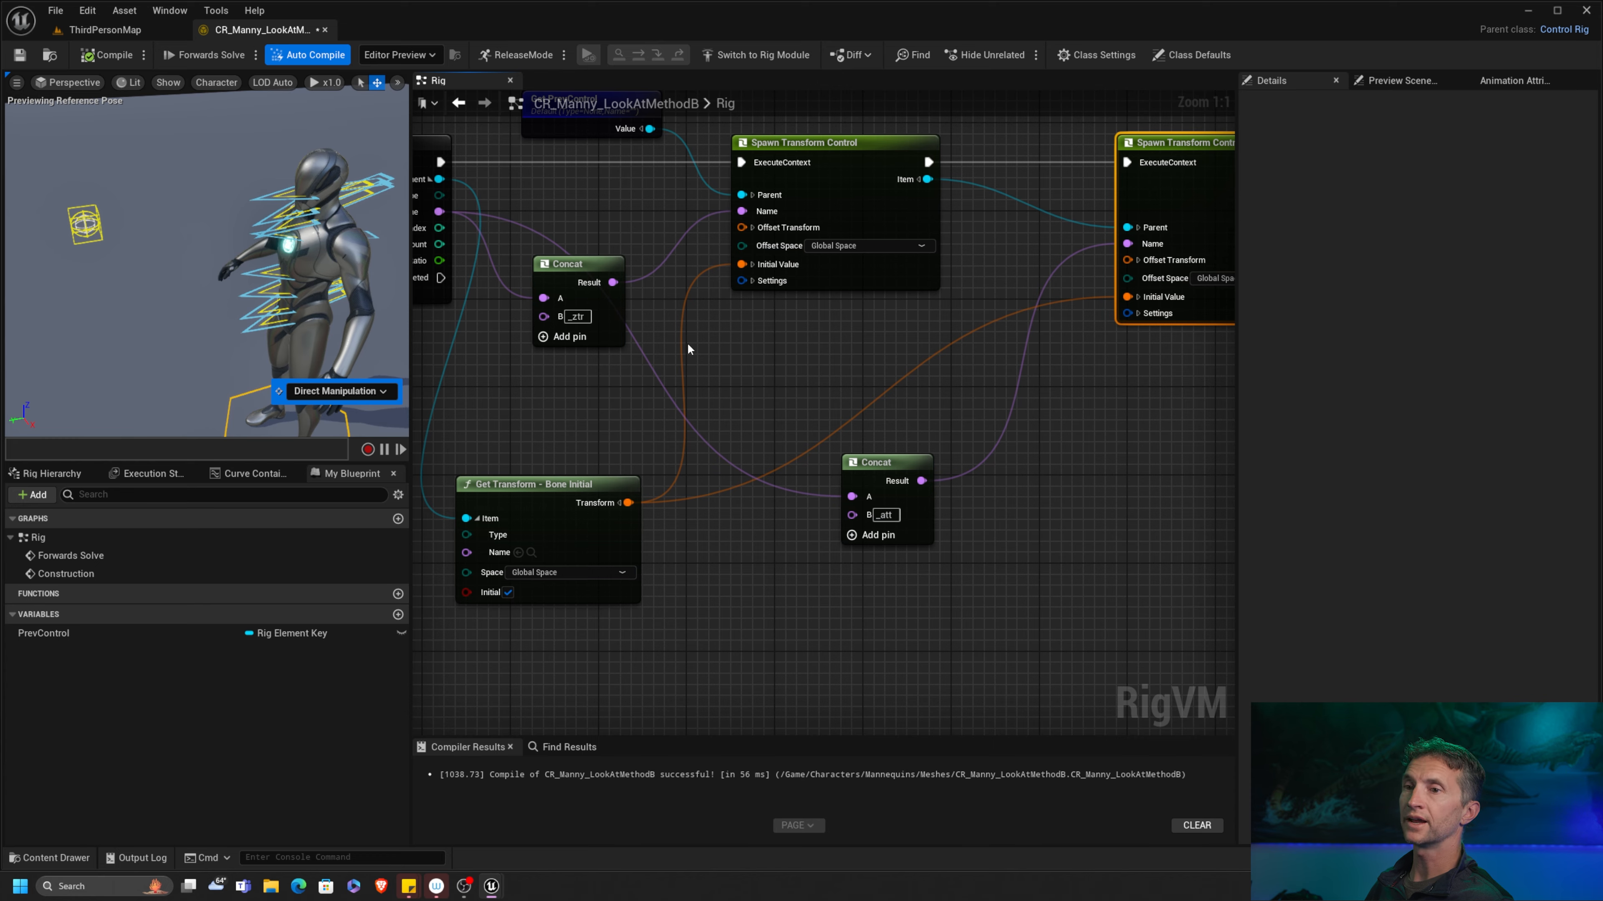
# Step: Select the Set PrevControl node in front of the For Each loop
pyautogui.moveTo(583, 279); pyautogui.dragTo(783, 352, button='right')
pyautogui.scroll(-1, 784, 352)
pyautogui.moveTo(522, 192); pyautogui.dragTo(591, 198, button='right')
pyautogui.moveTo(566, 197); pyautogui.dragTo(557, 263)
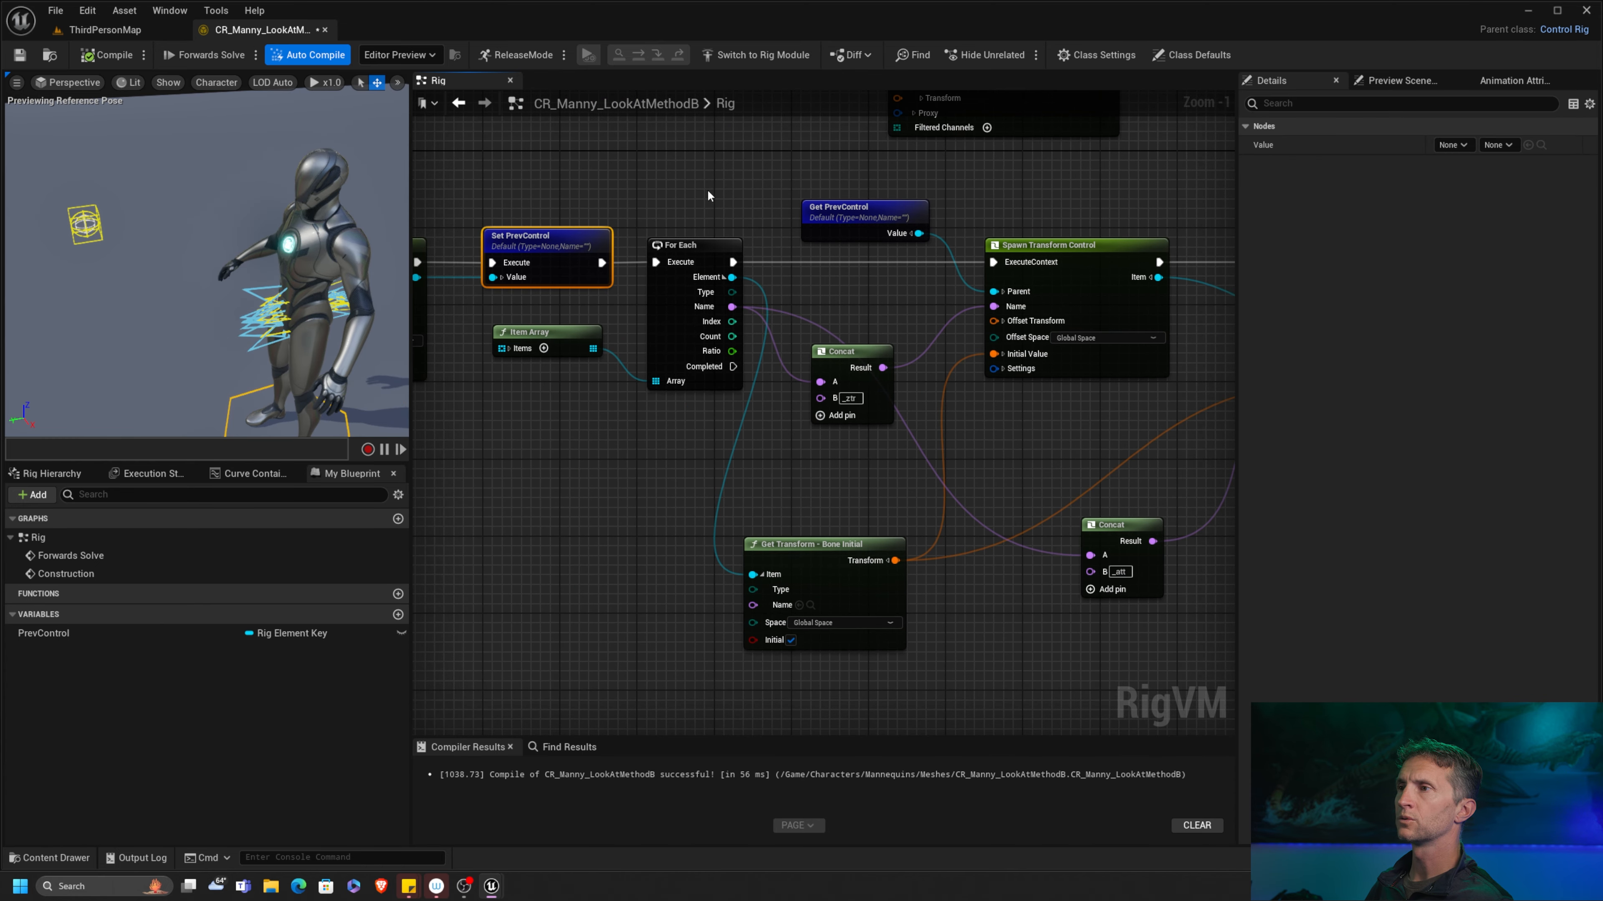
# Step: Review the For Each loop and its chain of Spawn Transform Control nodes through to Set PrevControl
pyautogui.moveTo(710, 191); pyautogui.dragTo(715, 289)
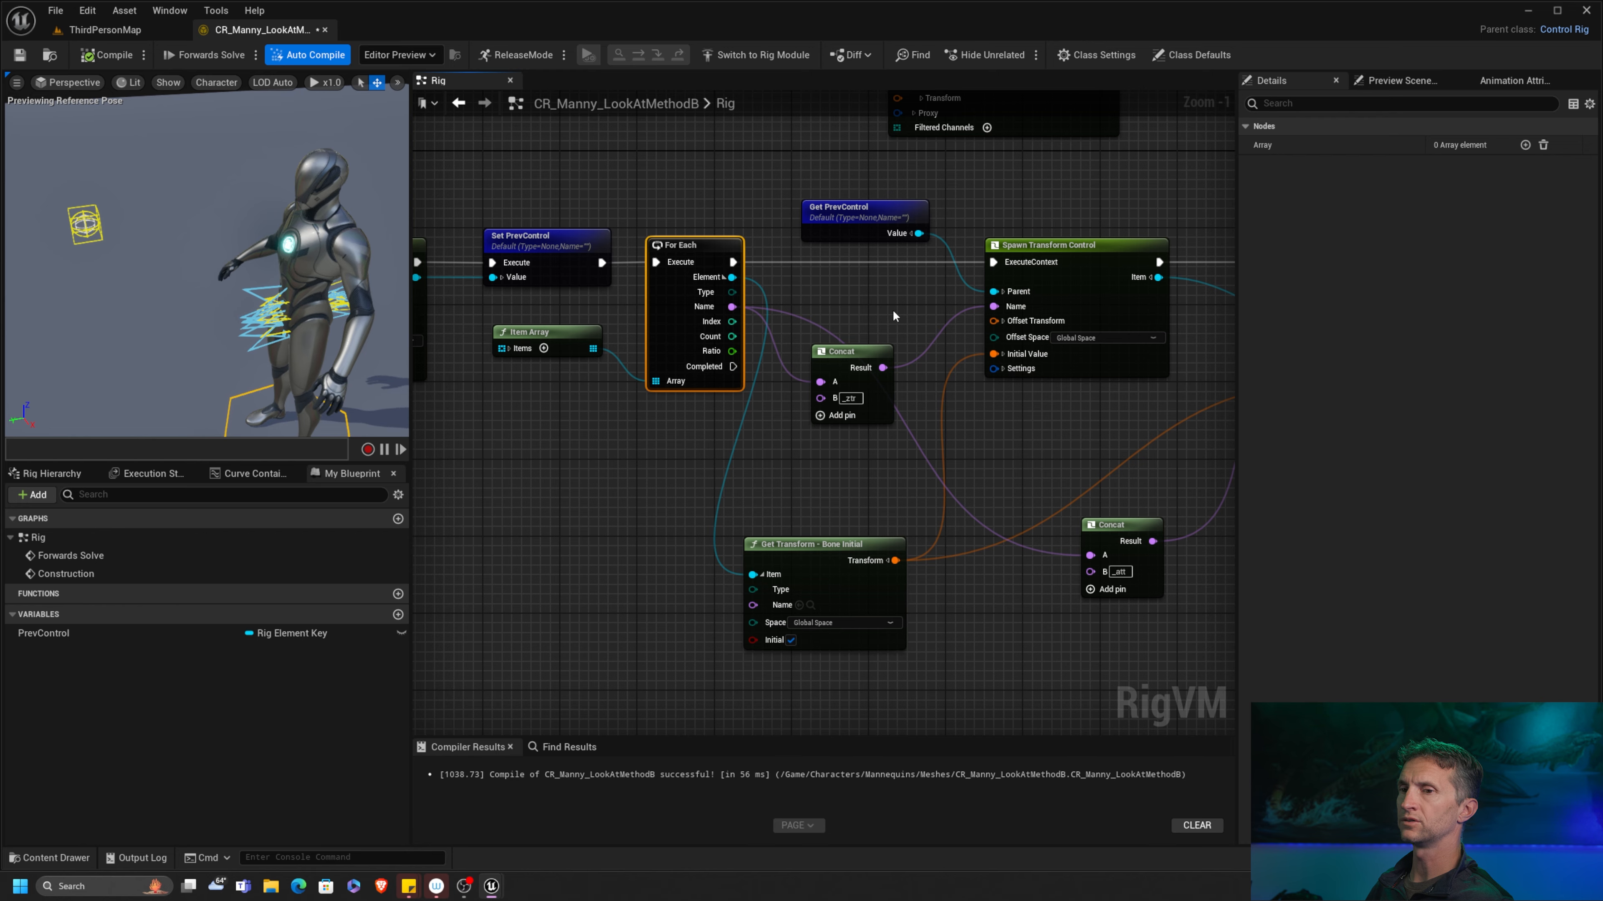
pyautogui.moveTo(1115, 248); pyautogui.dragTo(844, 233, button='right')
pyautogui.moveTo(980, 222); pyautogui.dragTo(745, 226, button='right')
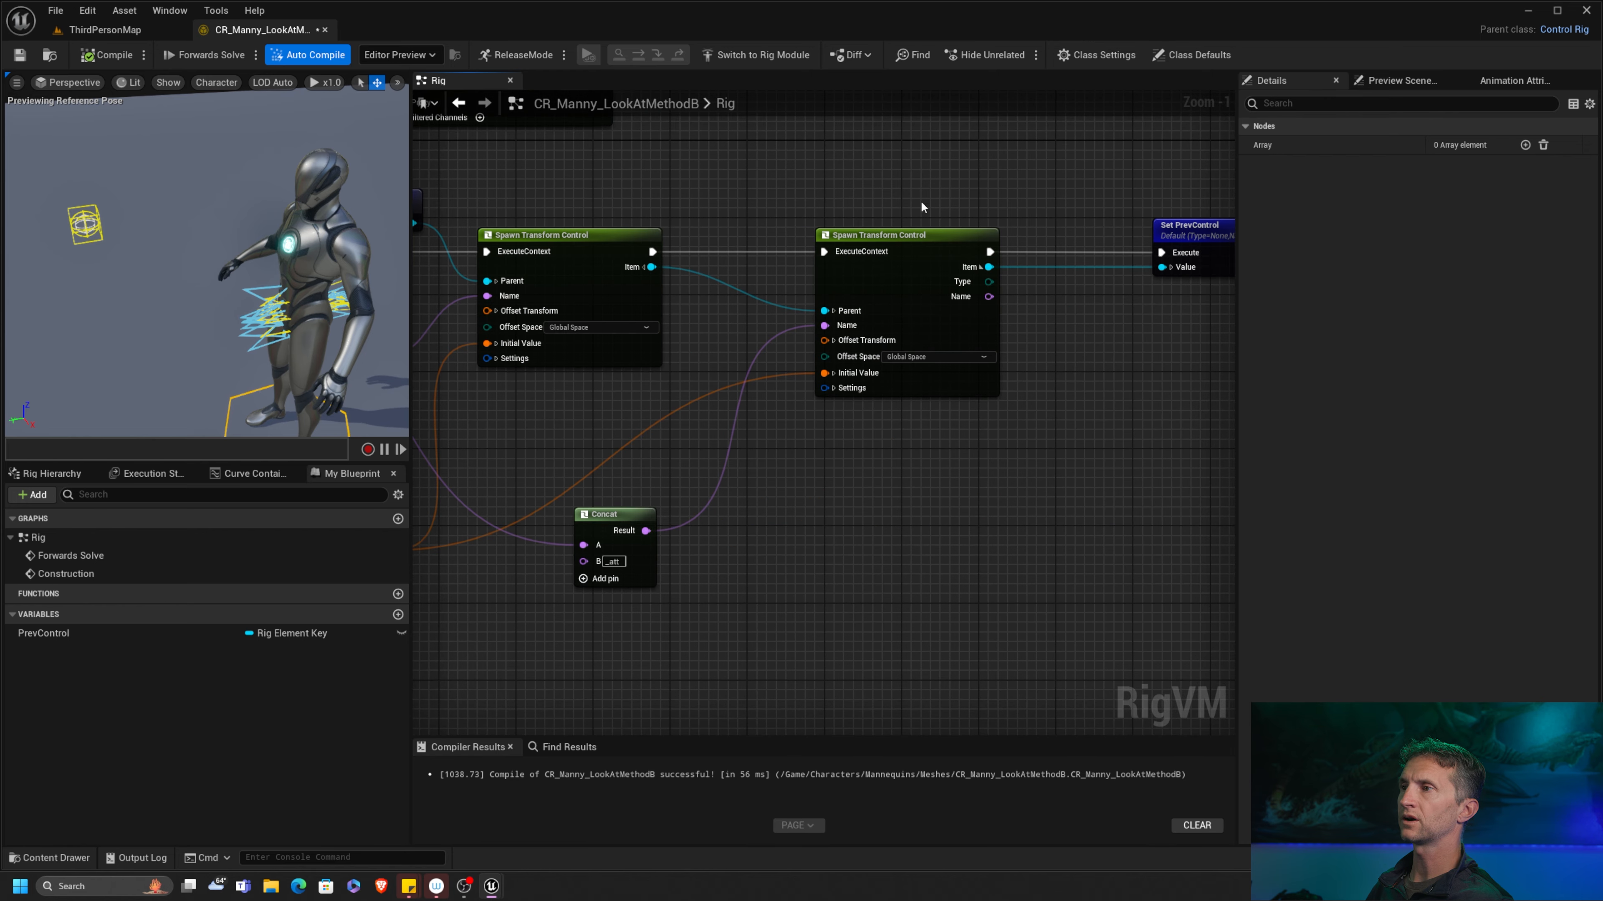
pyautogui.moveTo(921, 200); pyautogui.dragTo(943, 324)
pyautogui.moveTo(1115, 184); pyautogui.dragTo(962, 212, button='right')
pyautogui.moveTo(965, 213); pyautogui.dragTo(1116, 299)
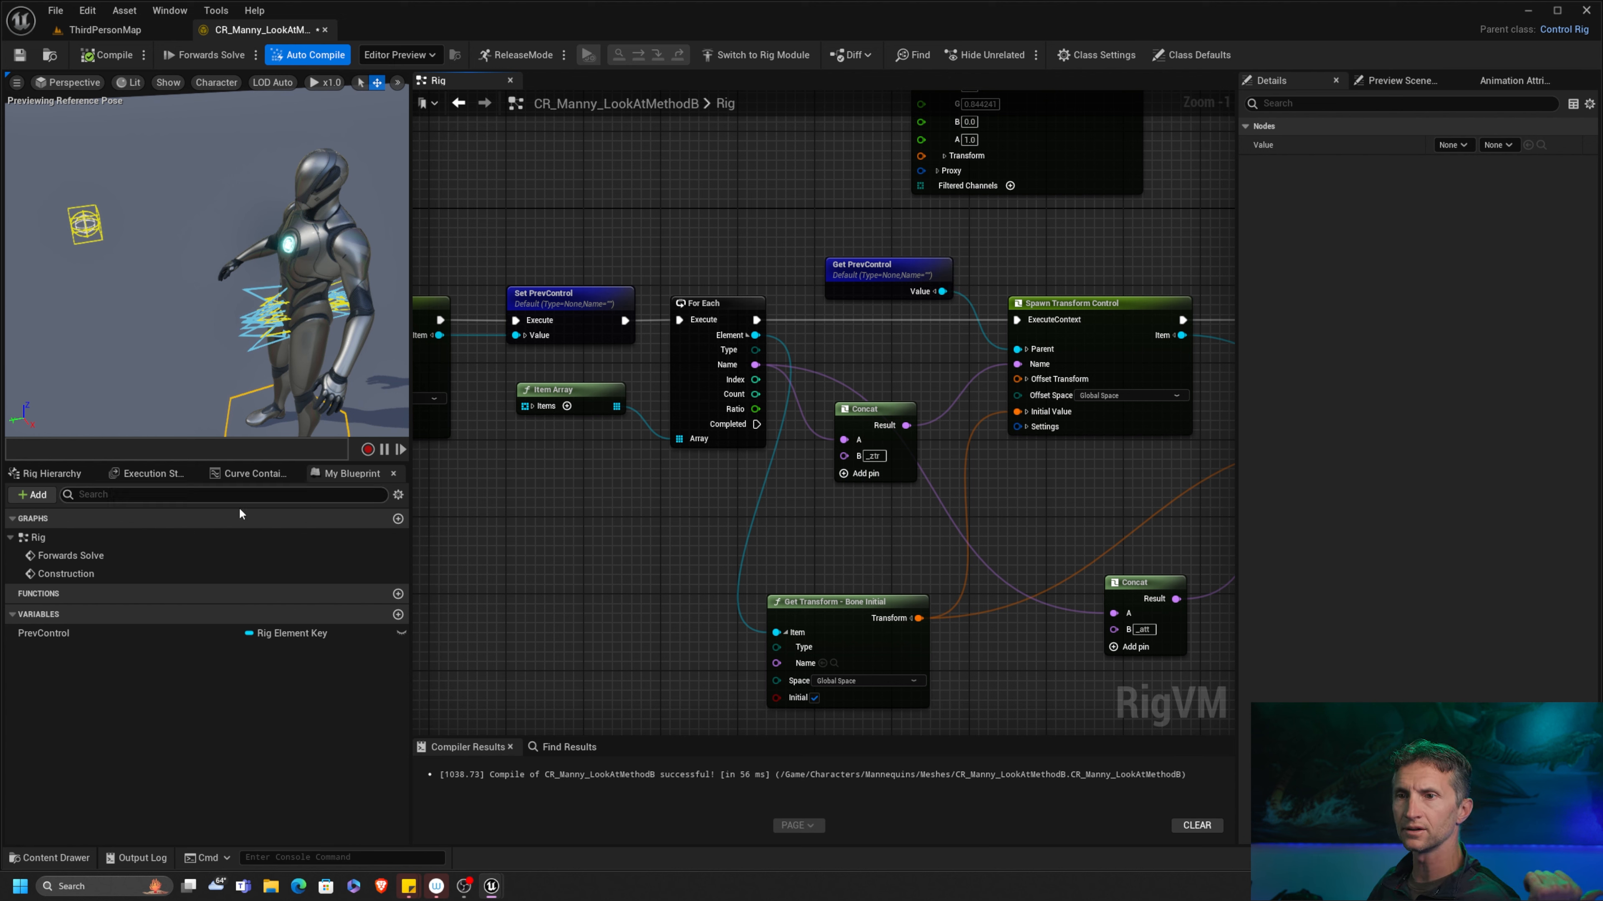
# Step: Select Root_ctrl above the spawned spine controls in the rig hierarchy and compile the control rig
pyautogui.click(54, 474)
pyautogui.scroll(-5, 231, 716)
pyautogui.rightClick(235, 638)
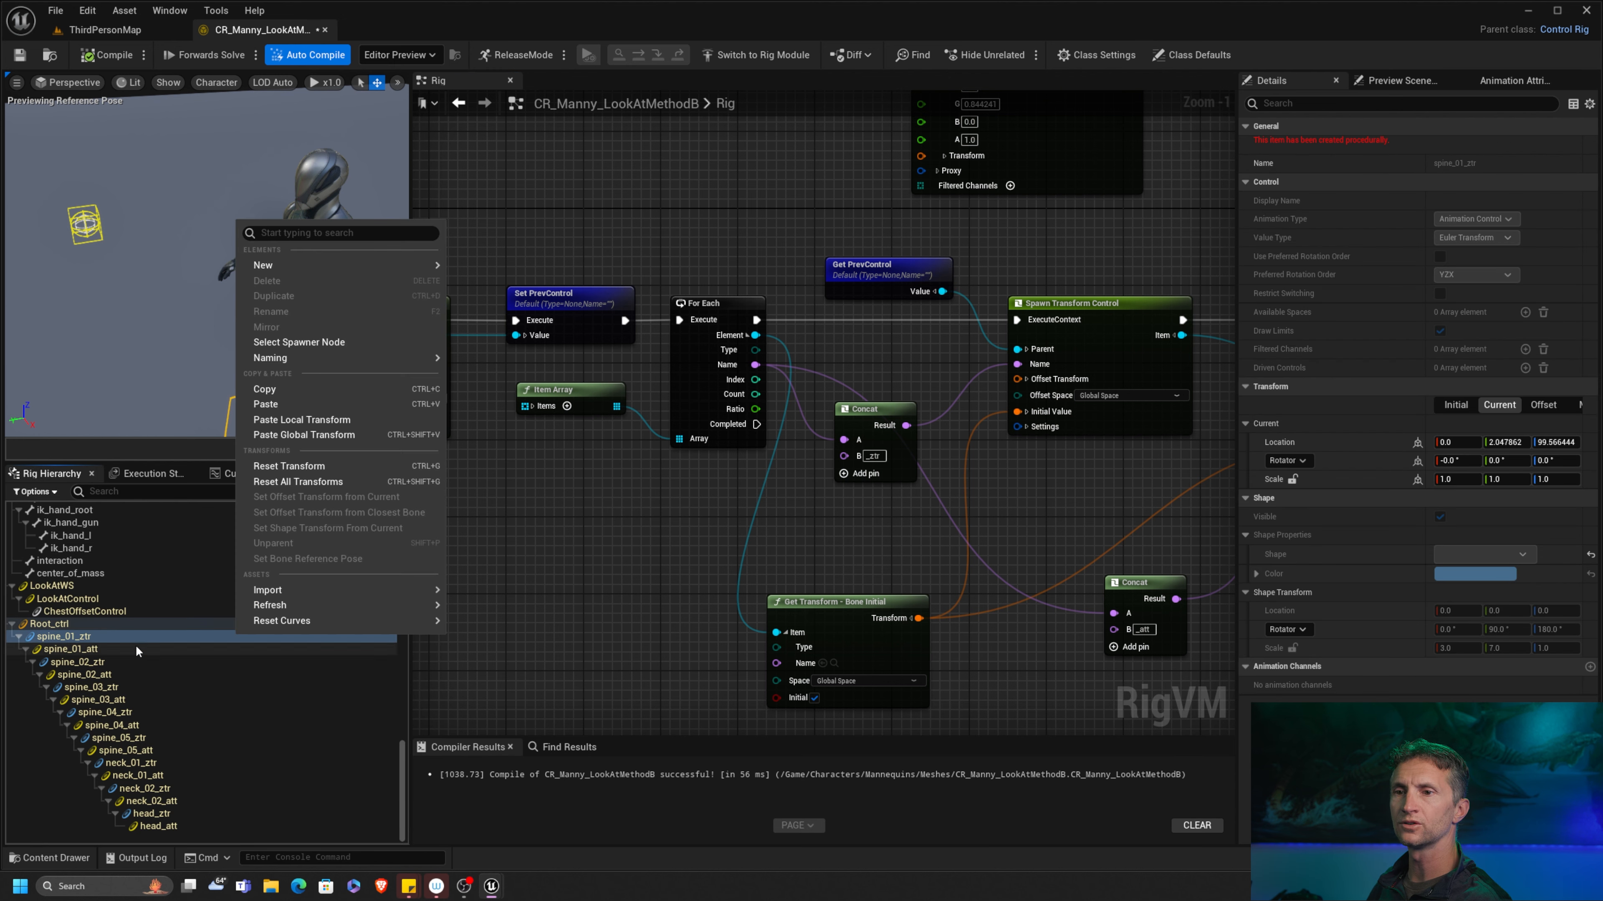
pyautogui.click(114, 627)
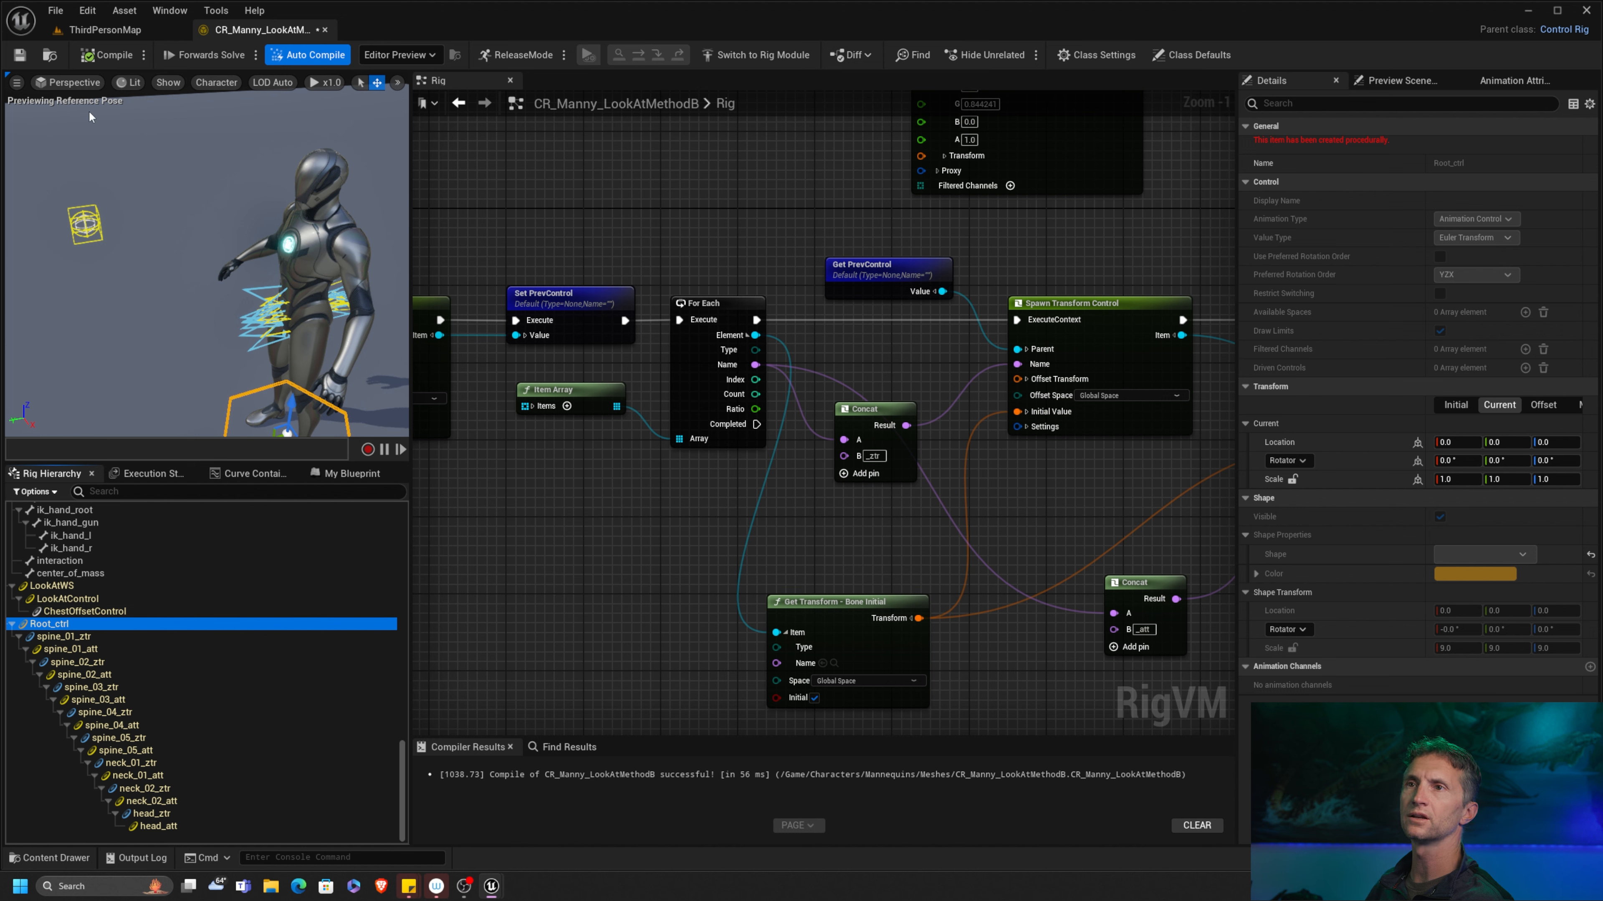
pyautogui.click(128, 63)
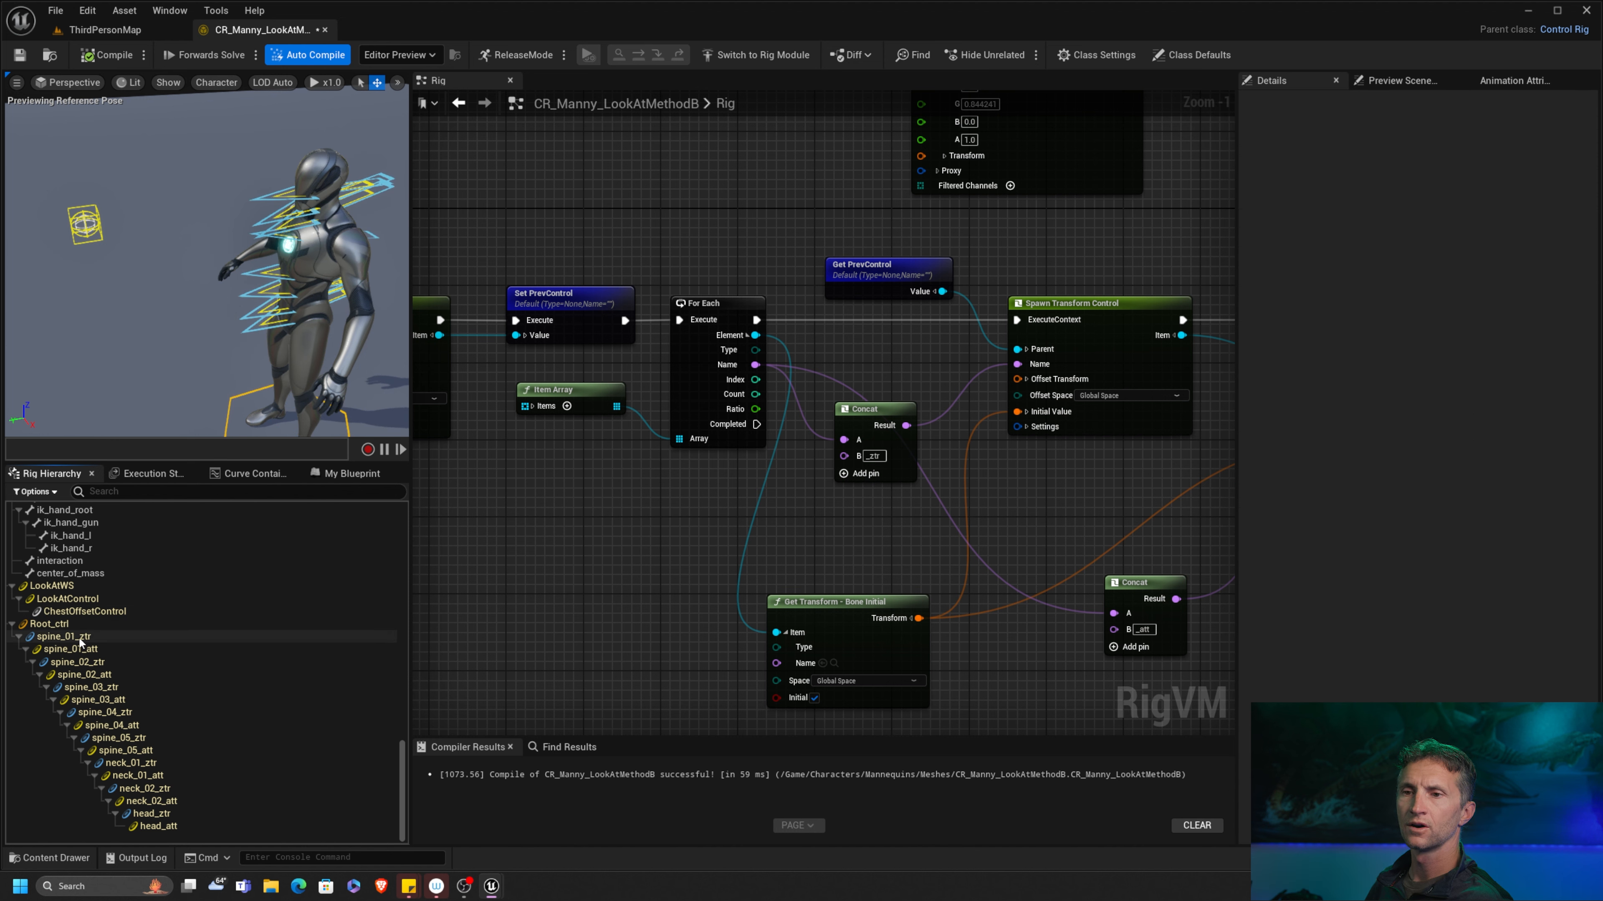
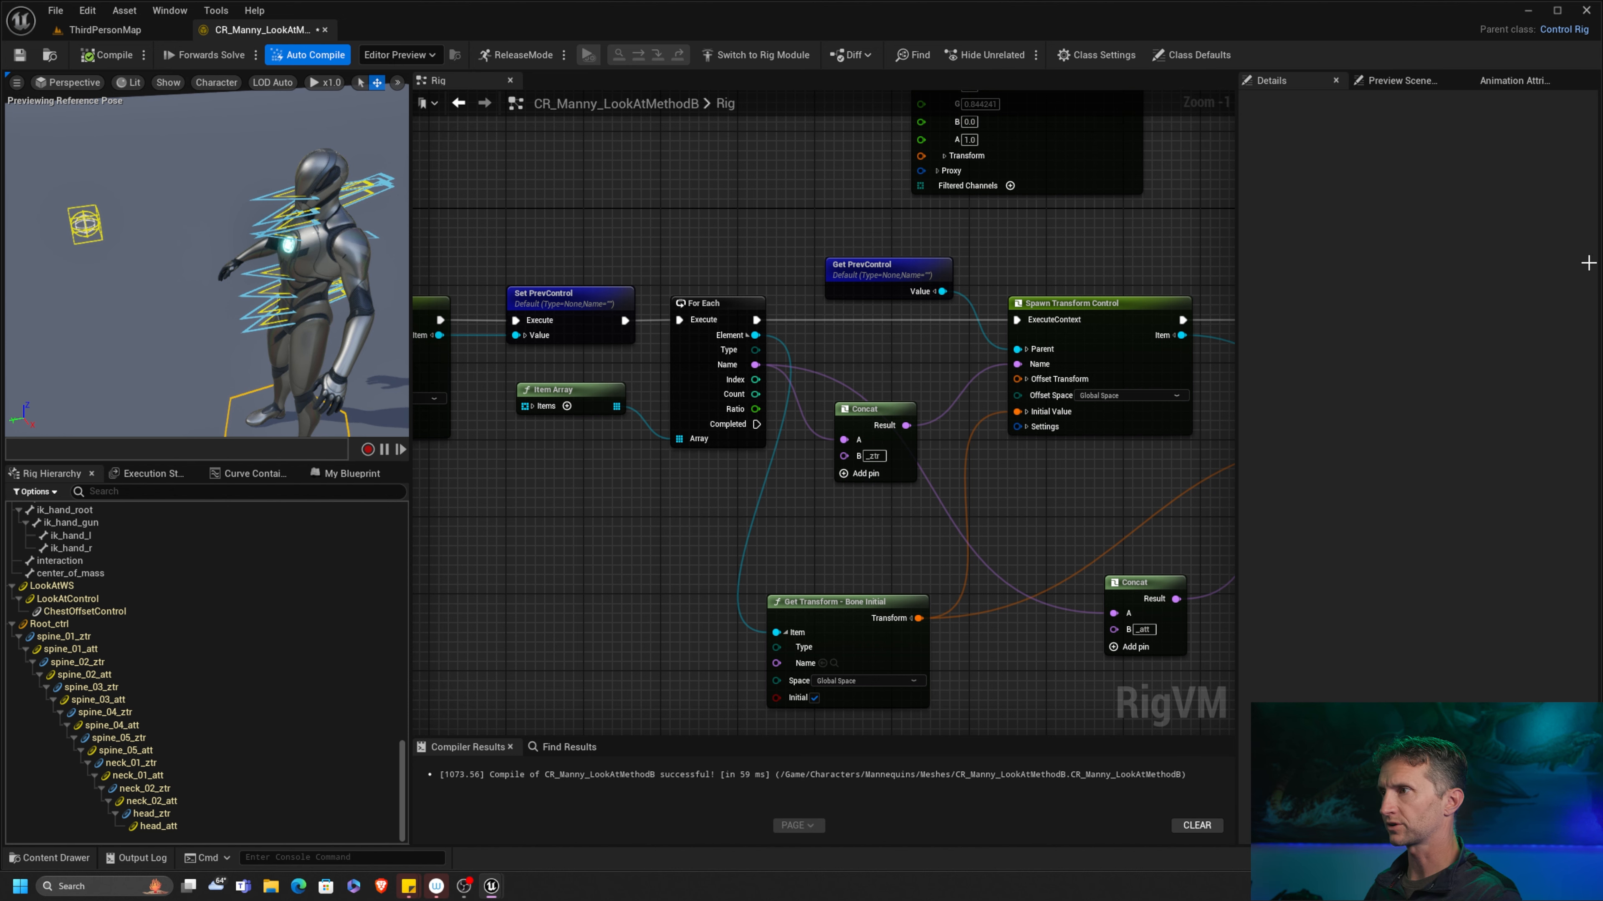
# Step: Move the second Spawn Transform Control node away from the first to make room between them
pyautogui.moveTo(910, 352); pyautogui.dragTo(736, 308, button='right')
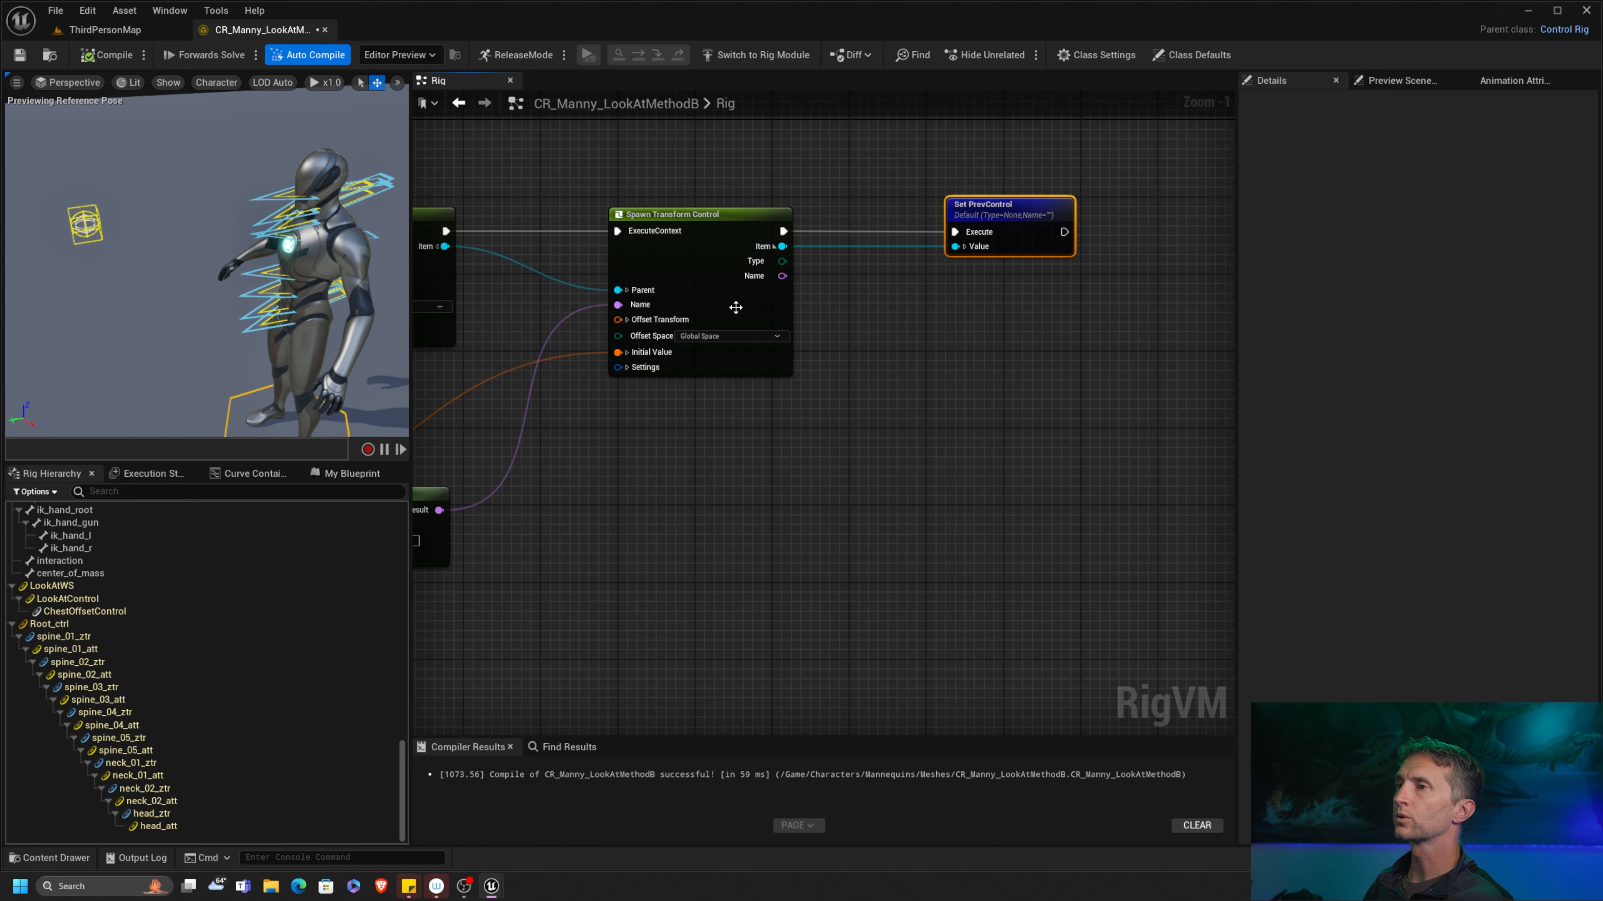
pyautogui.click(779, 220)
pyautogui.moveTo(710, 229); pyautogui.dragTo(1080, 224)
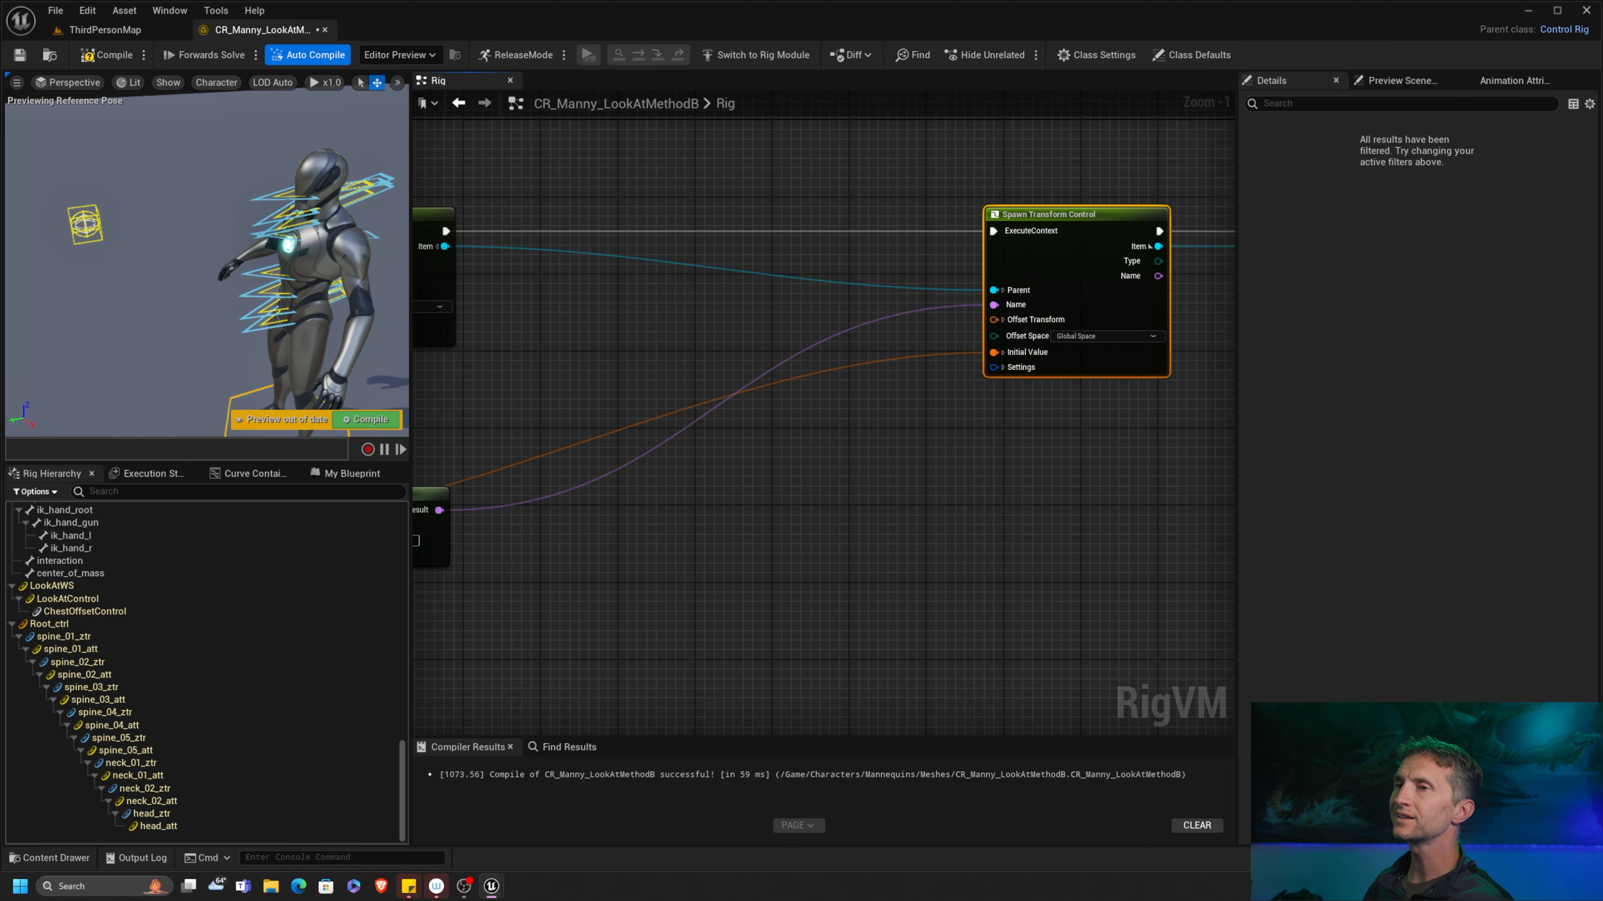
# Step: Insert an Aim node between the two Spawn Transform Control nodes and wire the first one's Item output into its Item input
pyautogui.moveTo(470, 246); pyautogui.dragTo(653, 261, button='right')
pyautogui.keyDown('alt'); pyautogui.moveTo(263, 293); pyautogui.dragTo(221, 237); pyautogui.keyUp('alt')
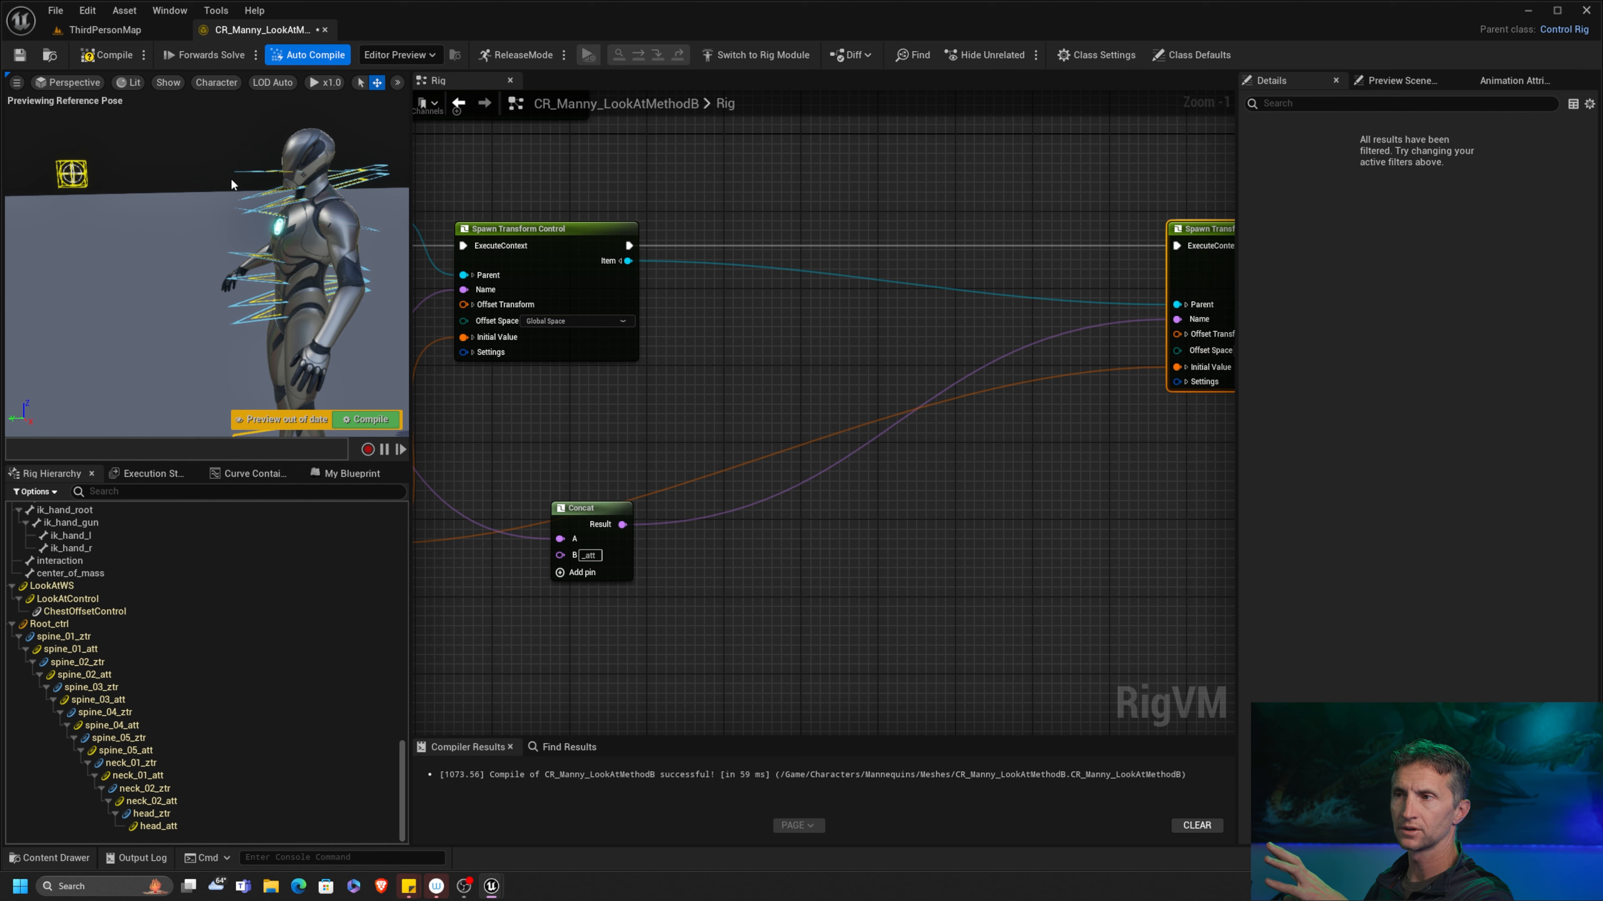
pyautogui.moveTo(628, 246); pyautogui.dragTo(893, 193)
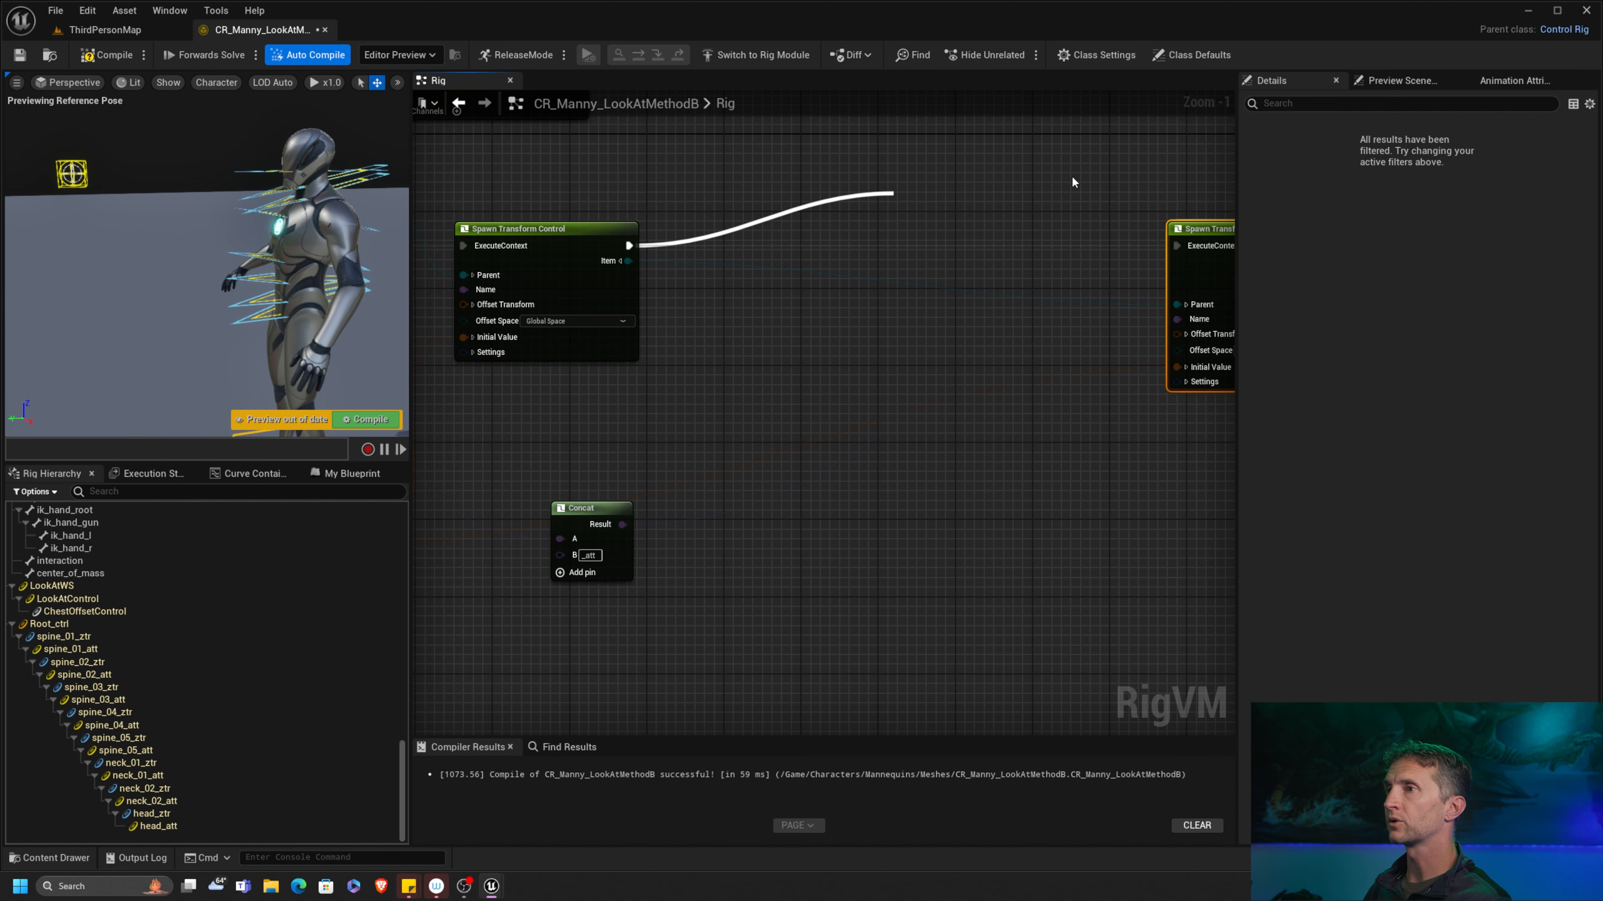
pyautogui.write('aim')
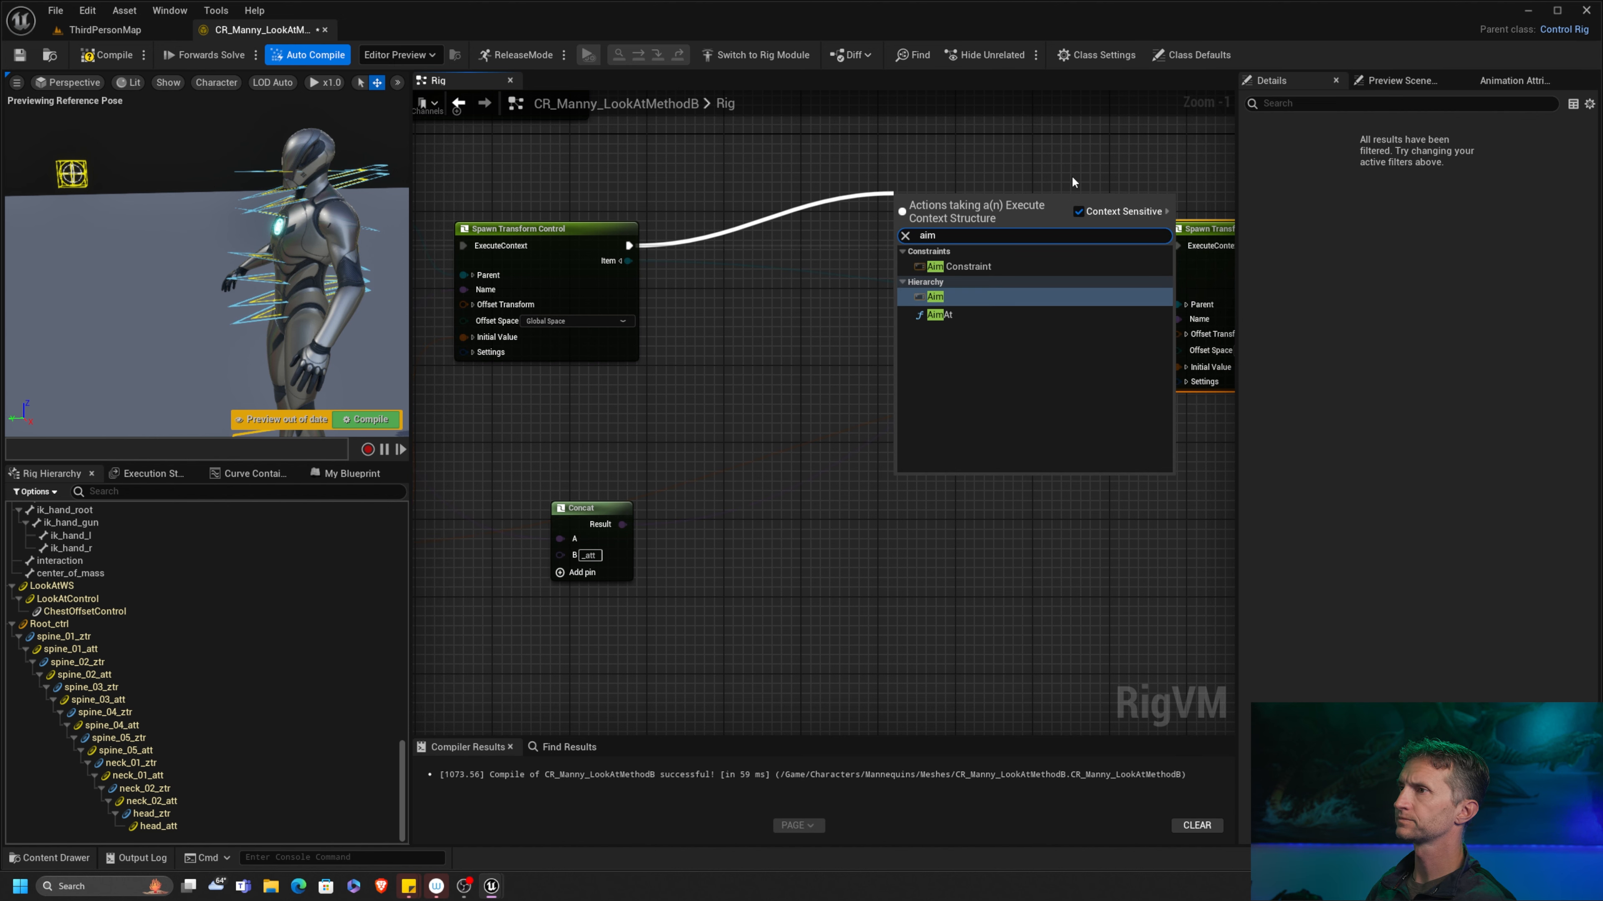
pyautogui.press('Return')
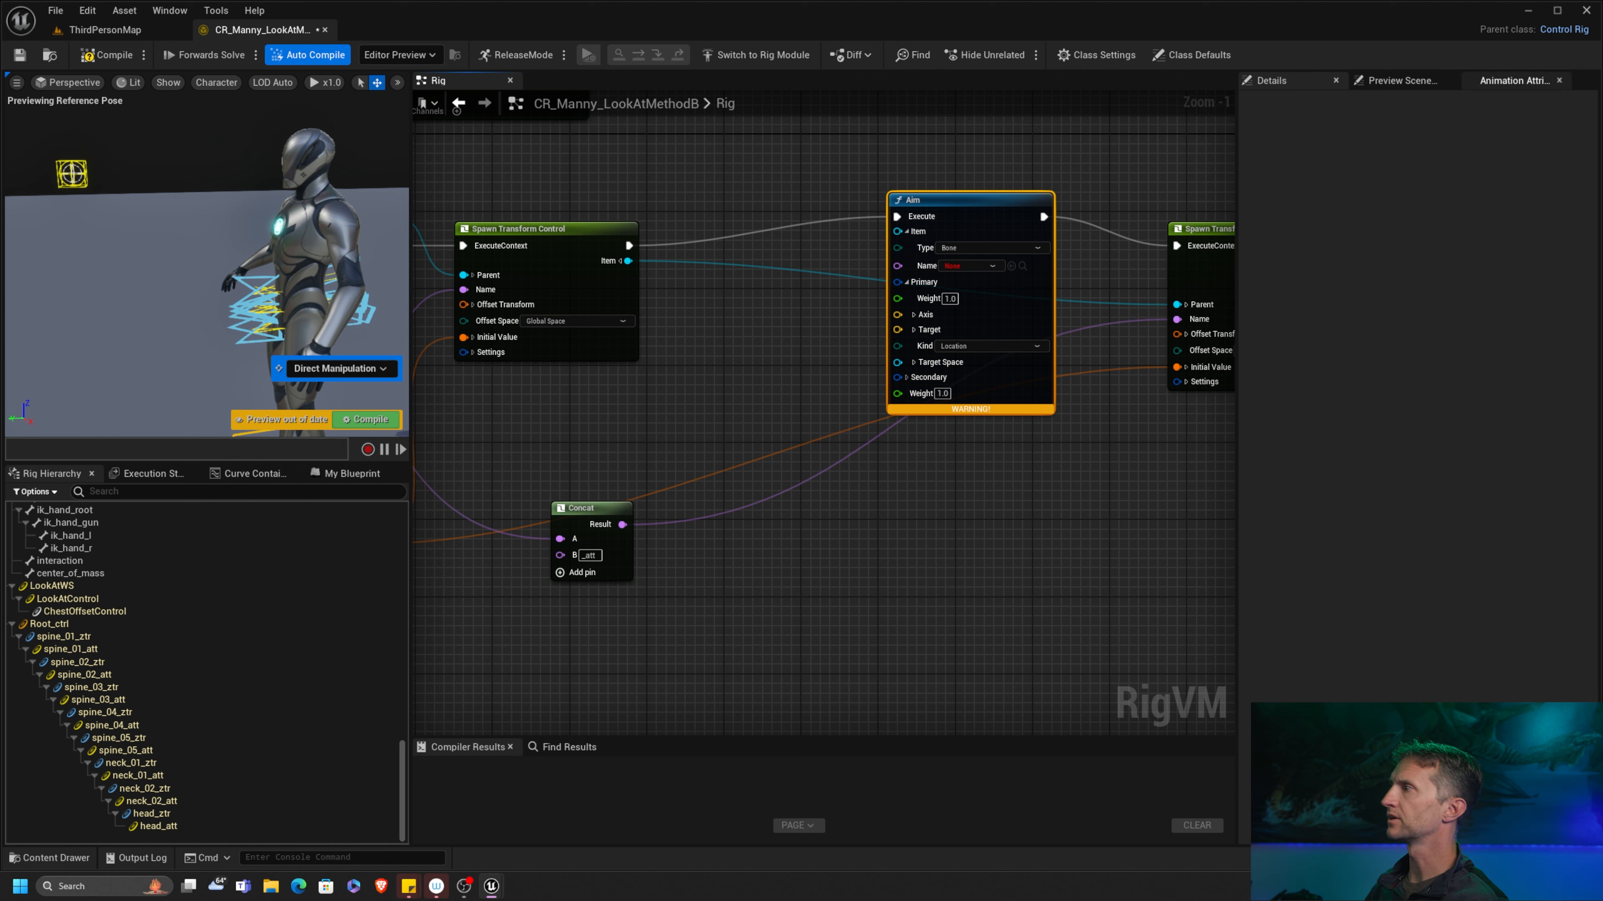
pyautogui.moveTo(625, 261); pyautogui.dragTo(898, 231)
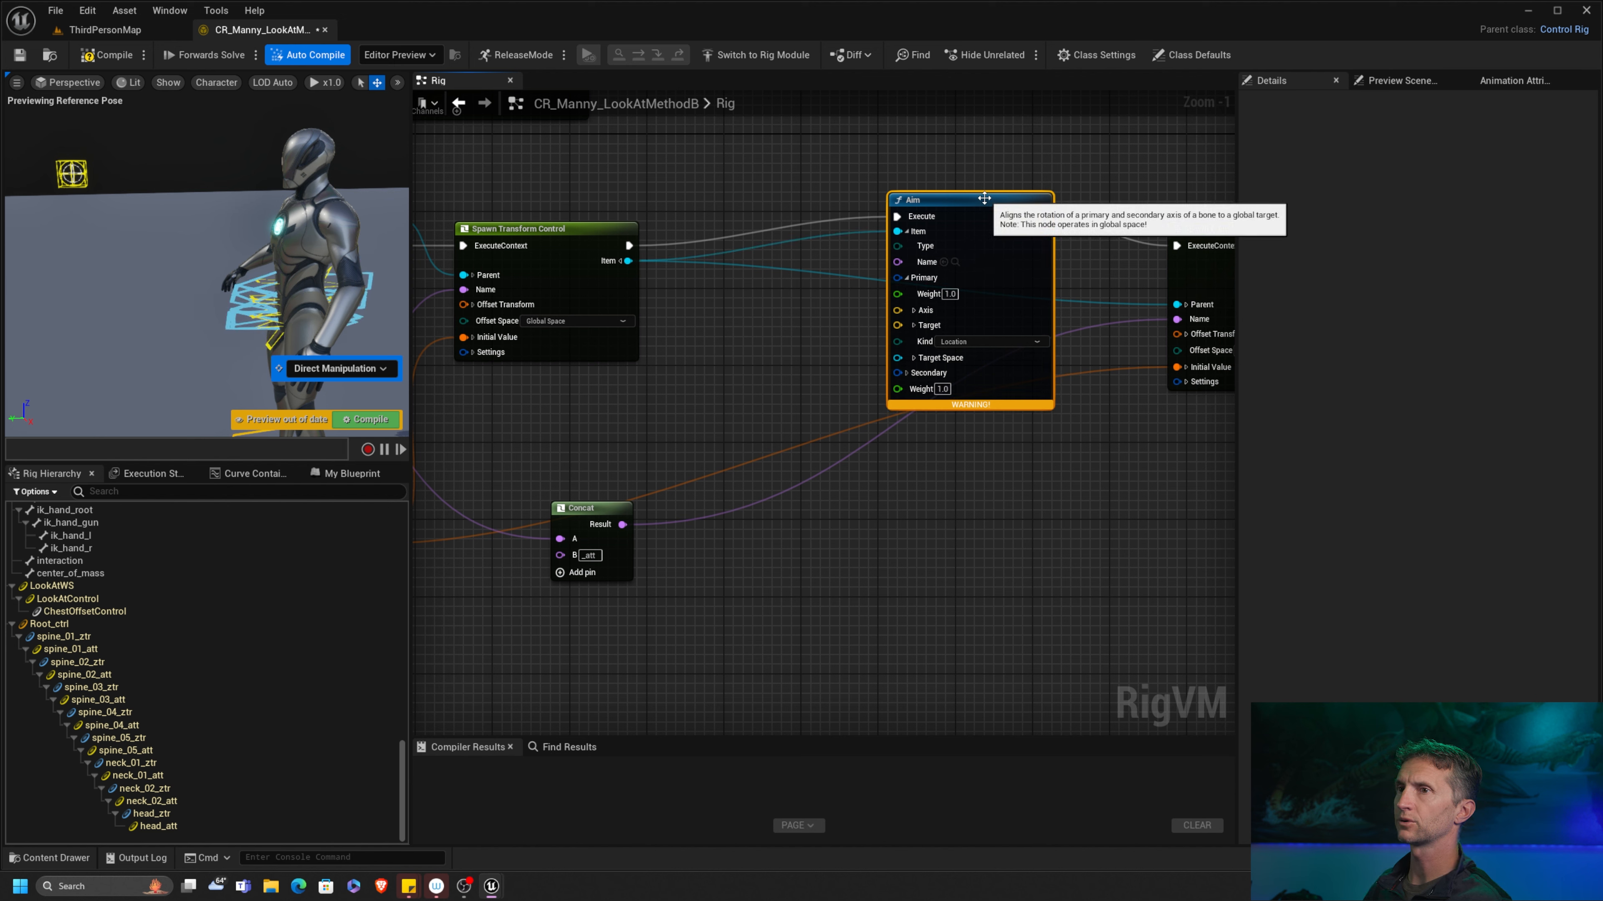
pyautogui.moveTo(982, 196); pyautogui.dragTo(981, 187)
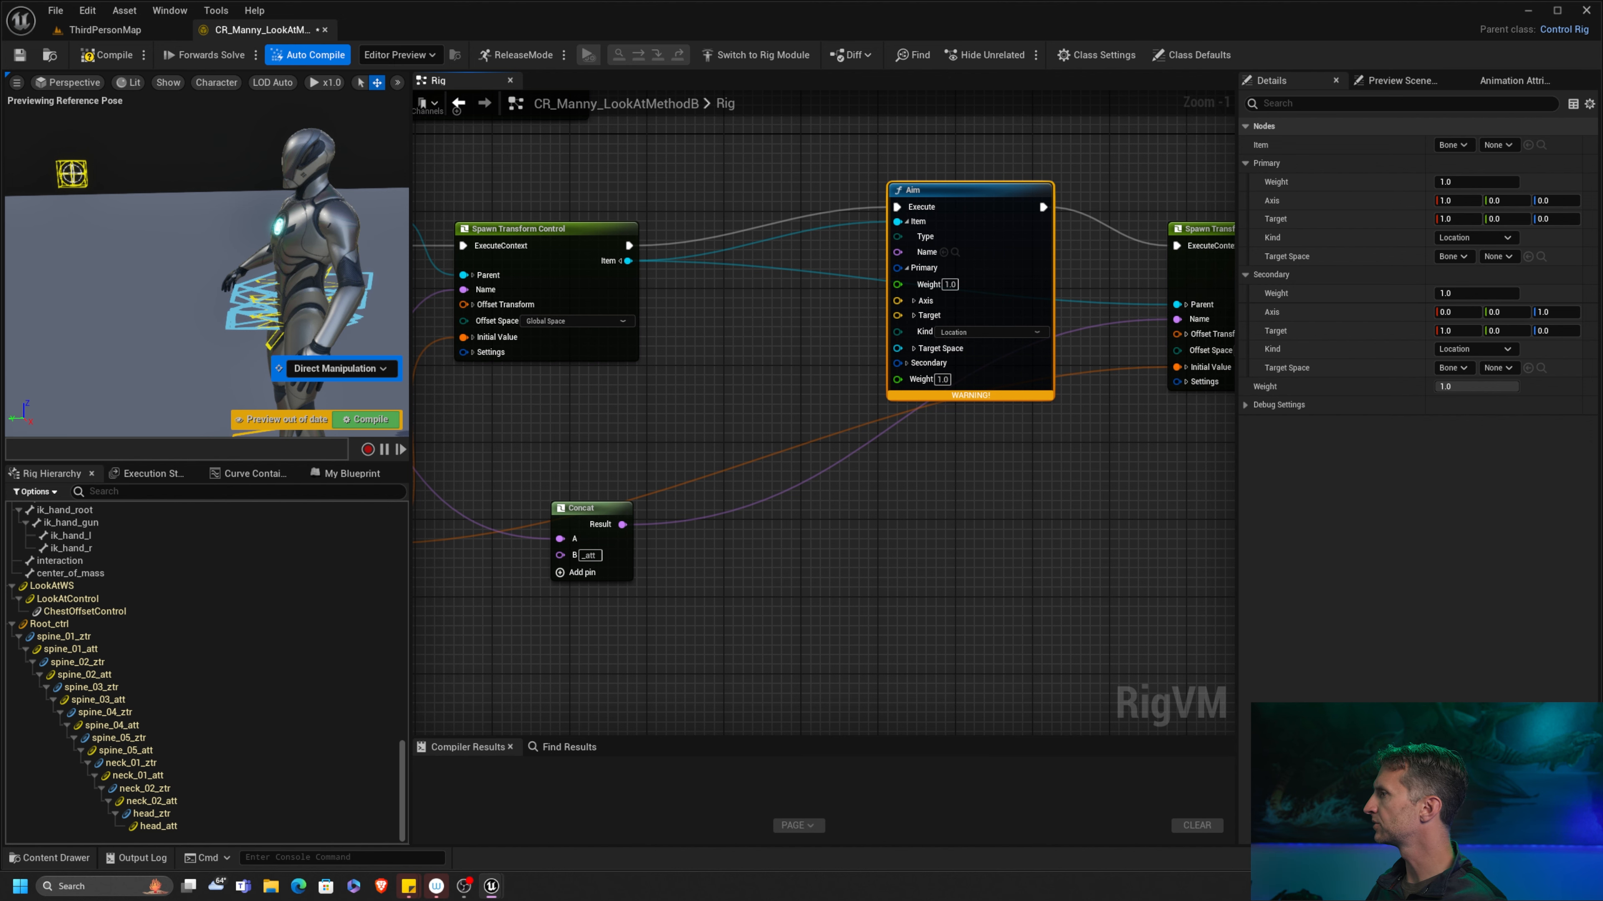
# Step: Add a Get Transform node and place it beside the _att Concat node
pyautogui.moveTo(591, 415); pyautogui.dragTo(610, 414, button='right')
pyautogui.rightClick(610, 411)
pyautogui.write('get transf')
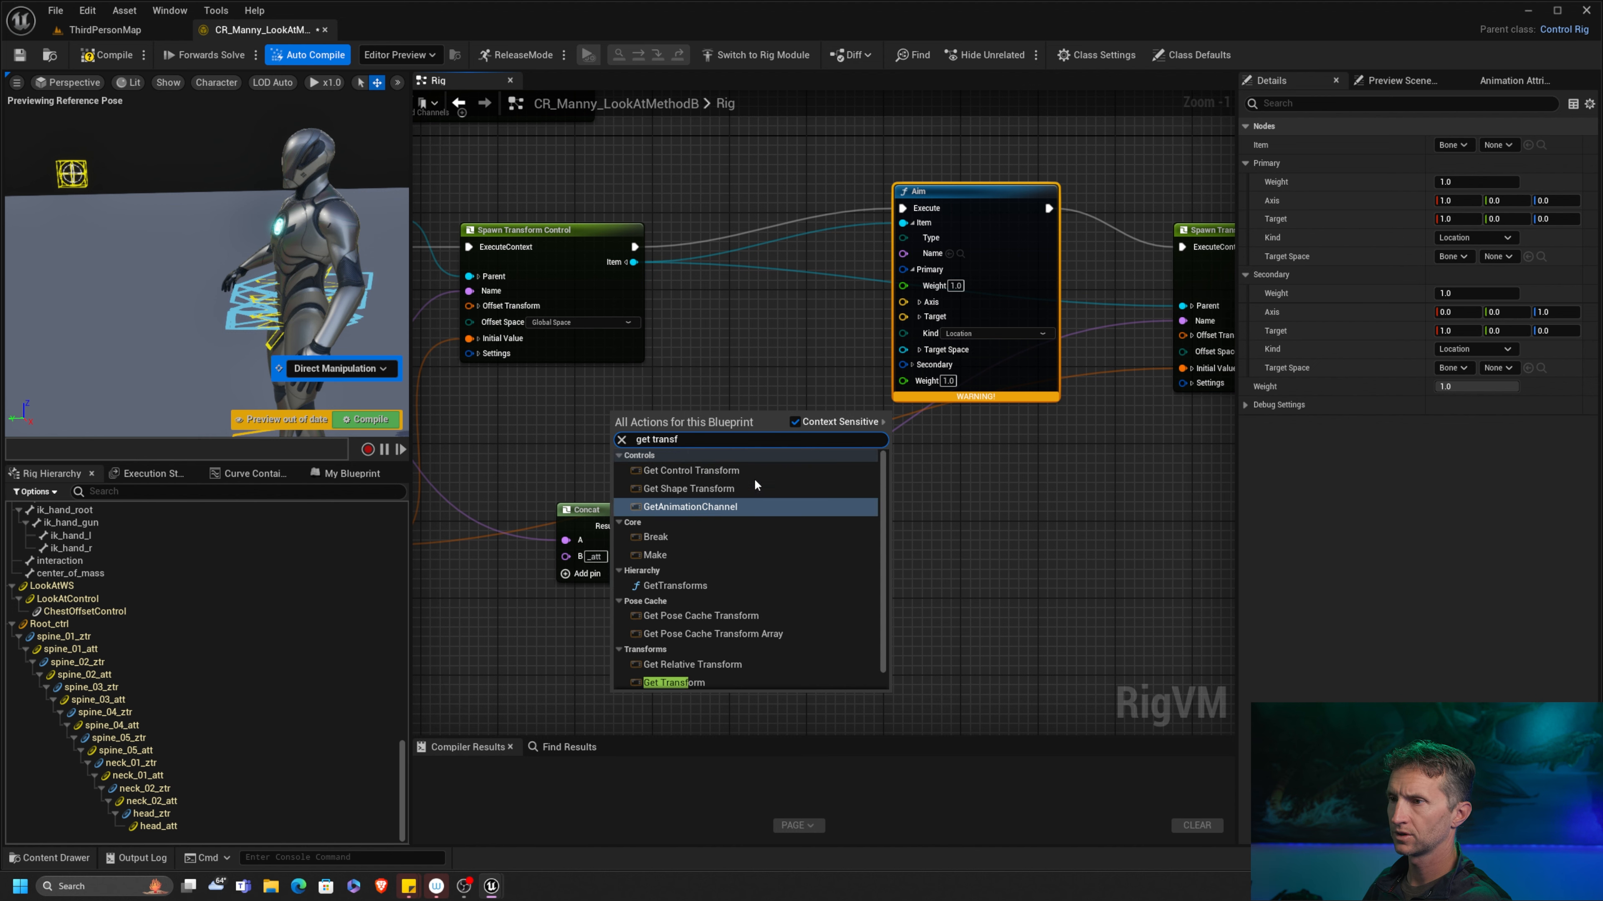
pyautogui.click(684, 681)
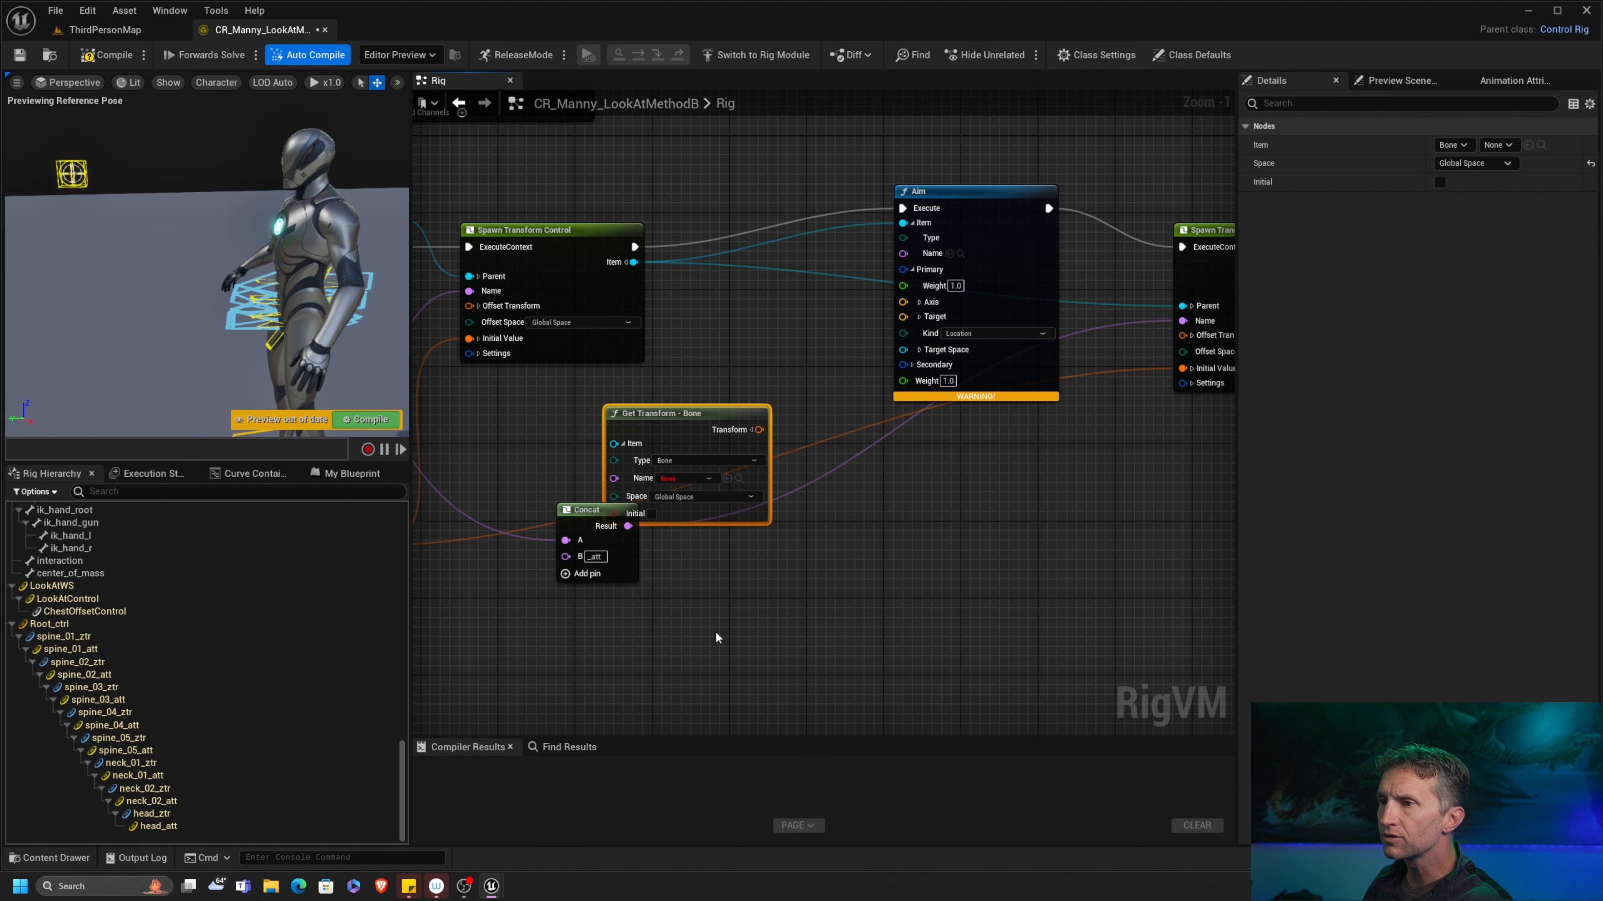
pyautogui.moveTo(734, 381); pyautogui.dragTo(802, 522)
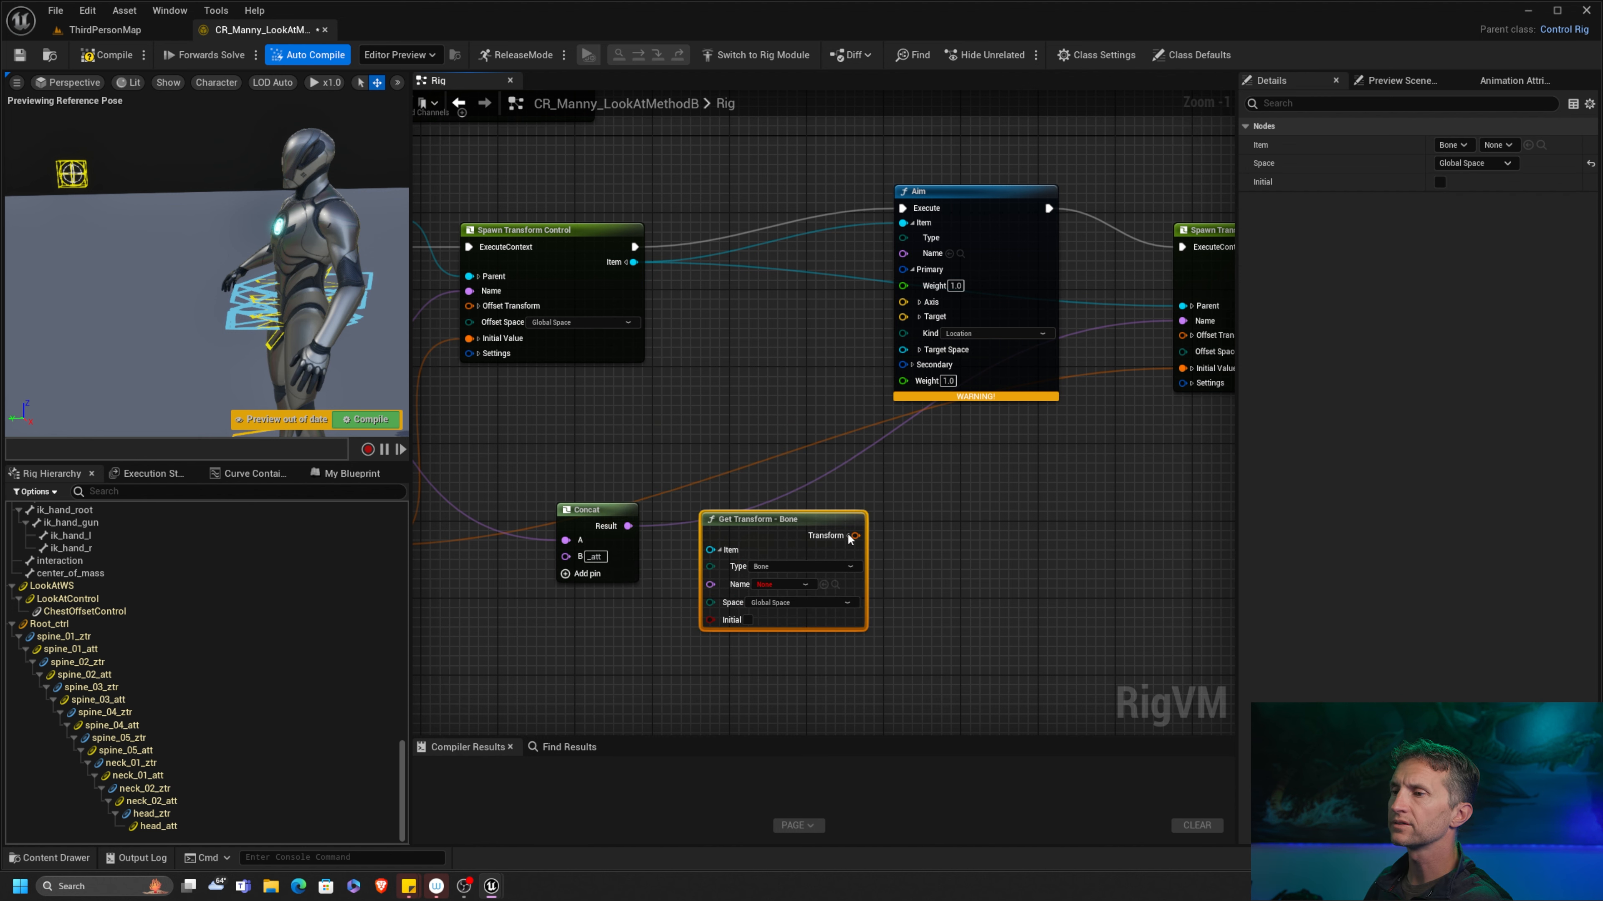
# Step: Set the Get Transform node's item to type Control and name LookAtControl, and reposition the node below Concat
pyautogui.moveTo(915, 541); pyautogui.dragTo(893, 371, button='right')
pyautogui.scroll(1, 892, 371)
pyautogui.click(803, 400)
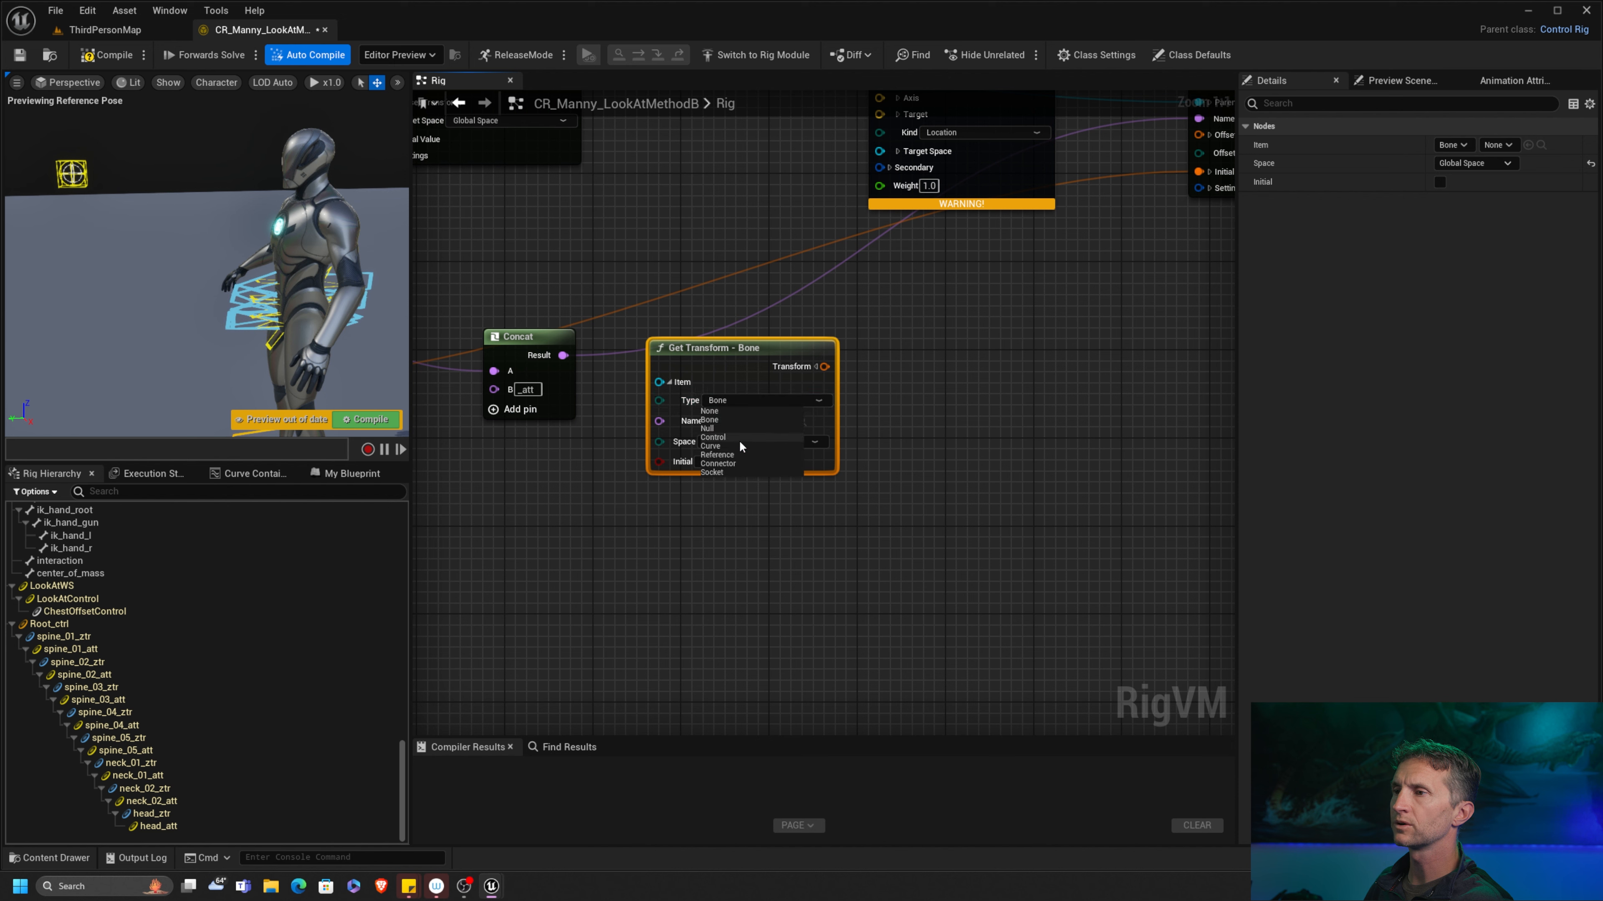
pyautogui.click(717, 435)
pyautogui.click(770, 421)
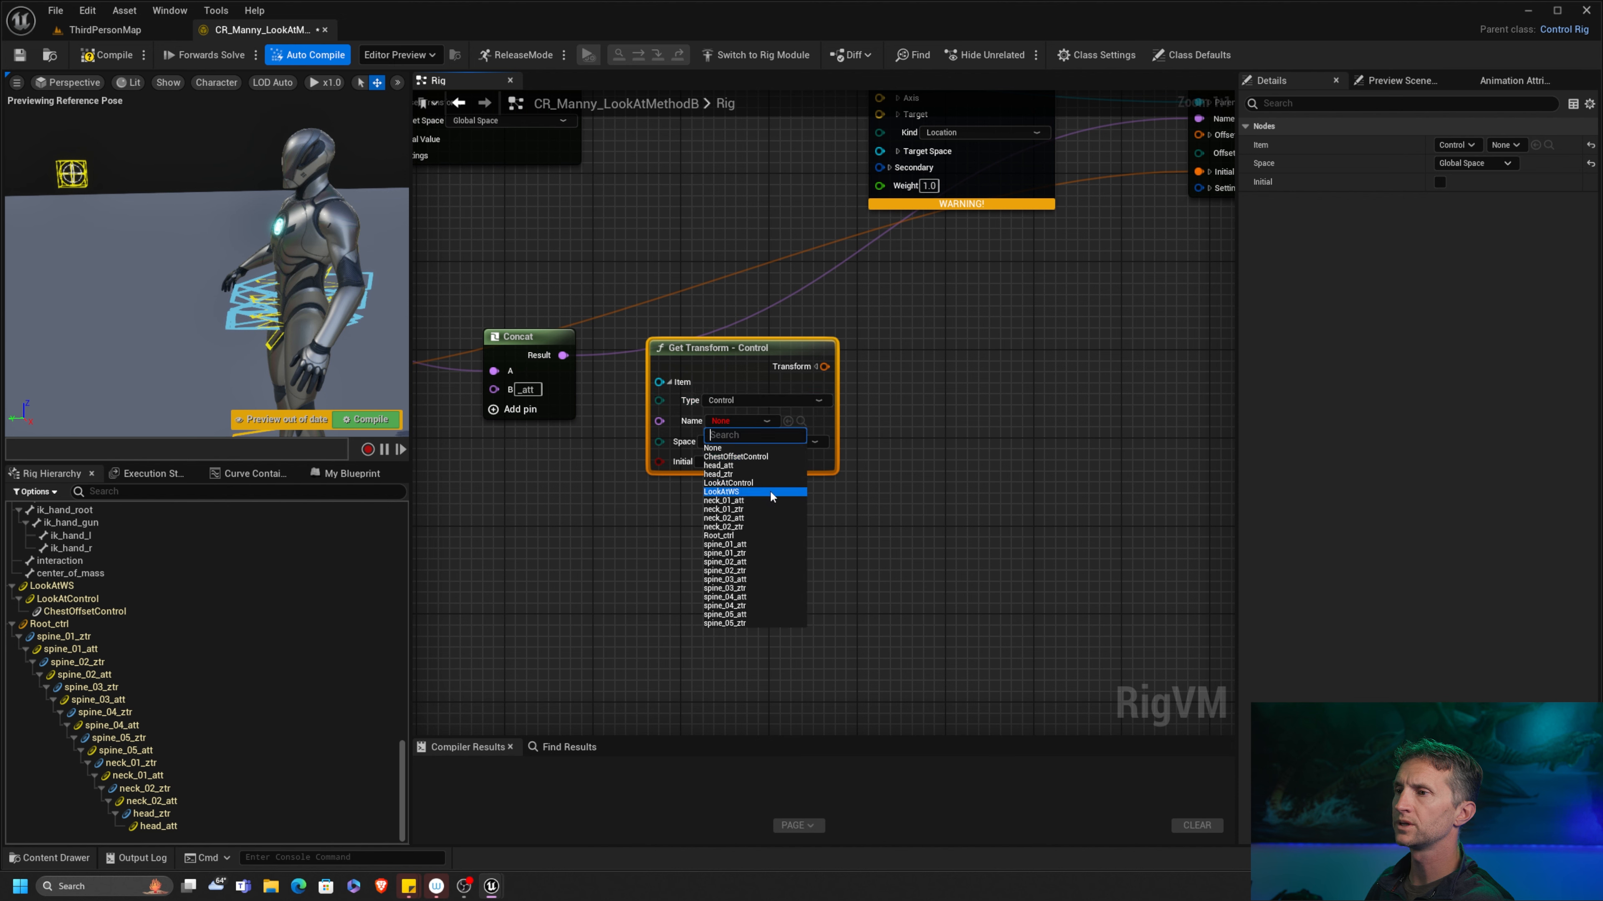
pyautogui.click(757, 483)
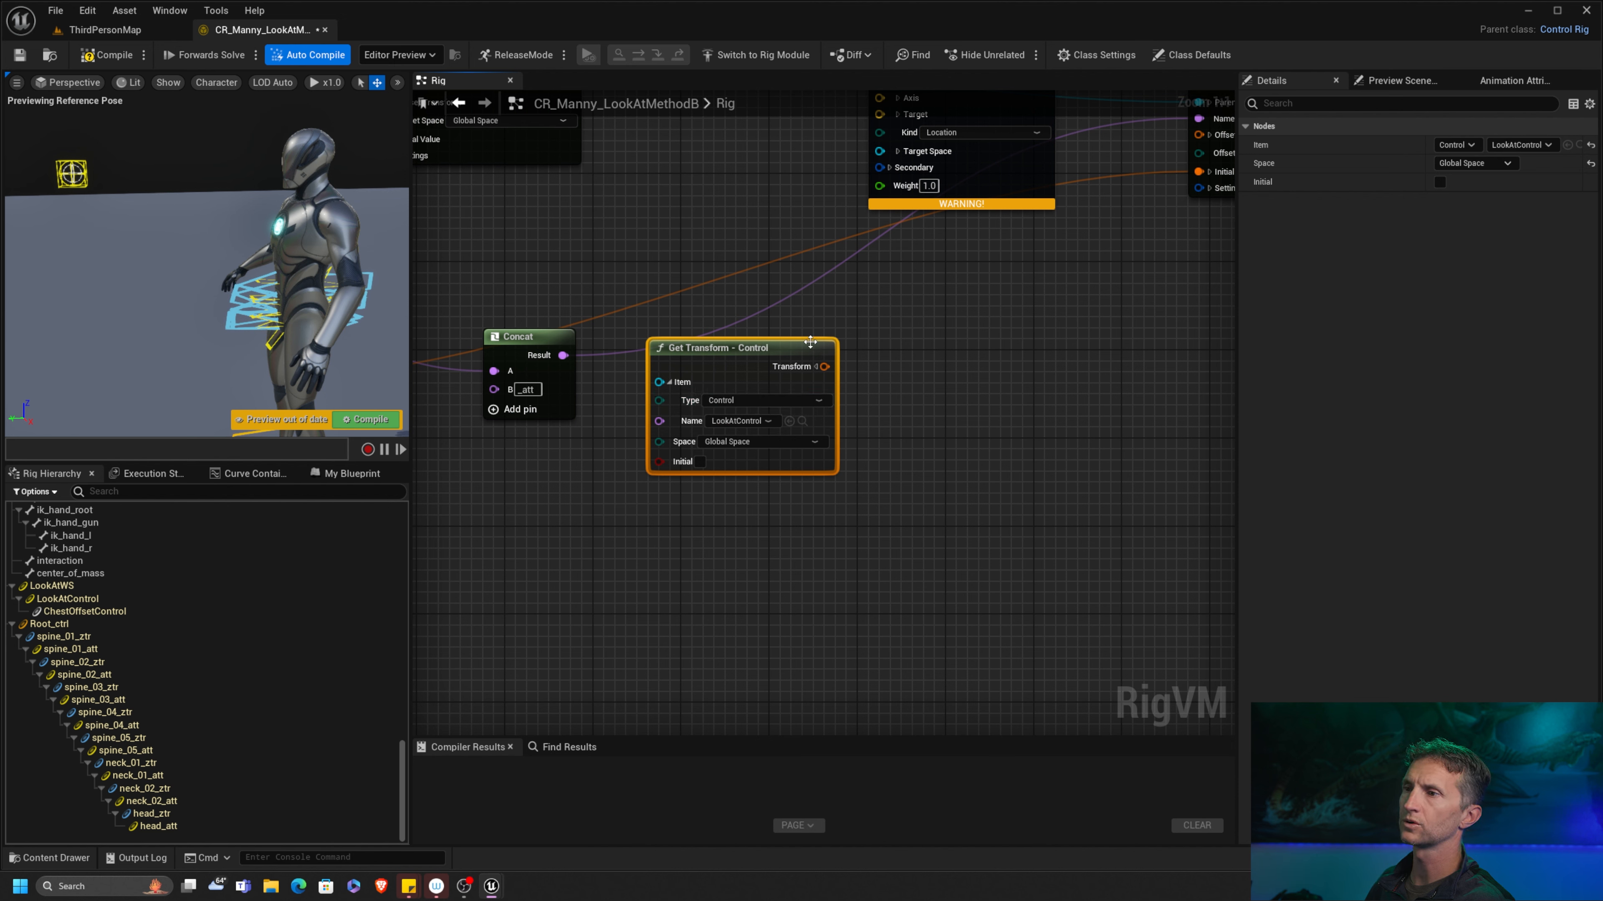
pyautogui.moveTo(791, 357); pyautogui.dragTo(694, 413)
# Step: Connect the Translation output of the LookAtControl transform to the Aim node's primary Target and compile the rig
pyautogui.moveTo(869, 287); pyautogui.dragTo(818, 423, button='right')
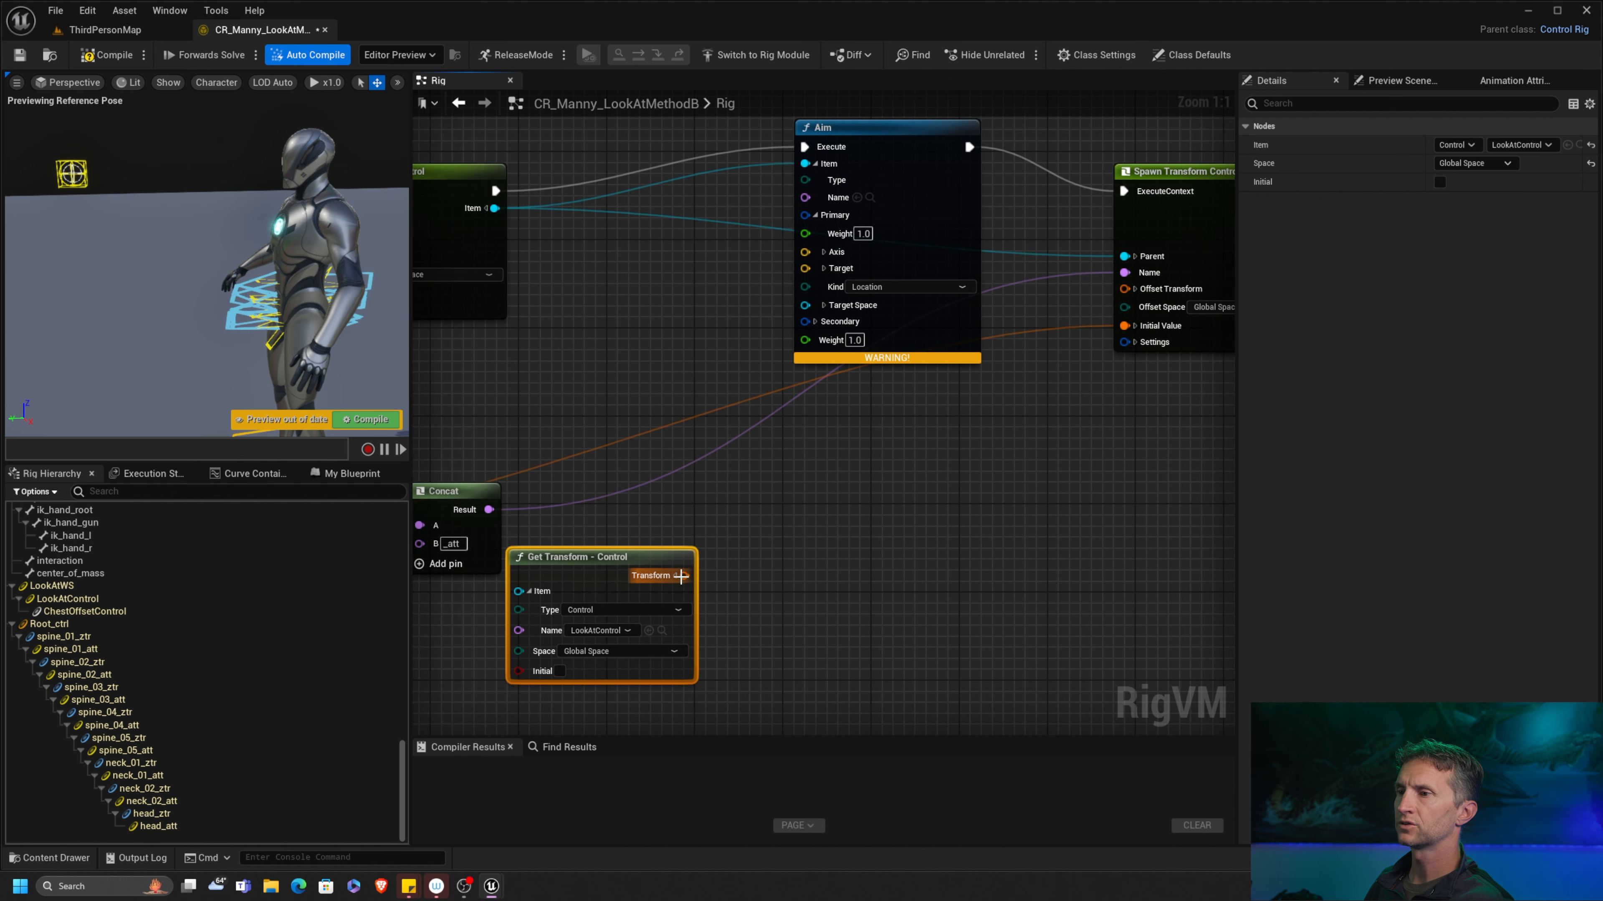
pyautogui.click(676, 576)
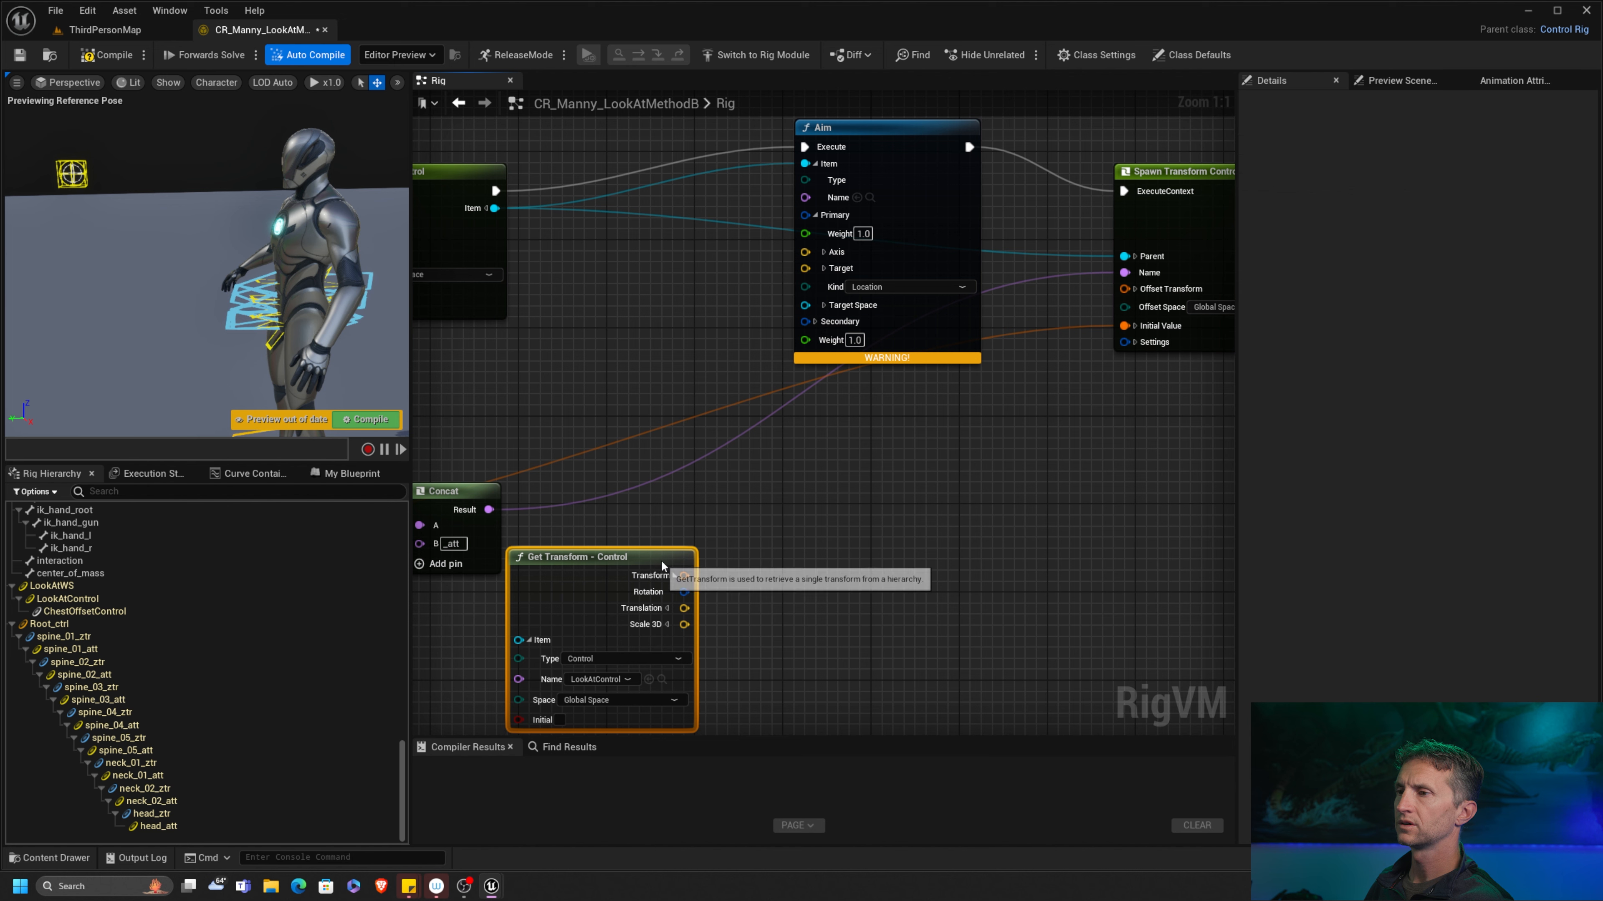
pyautogui.moveTo(661, 562); pyautogui.dragTo(806, 269)
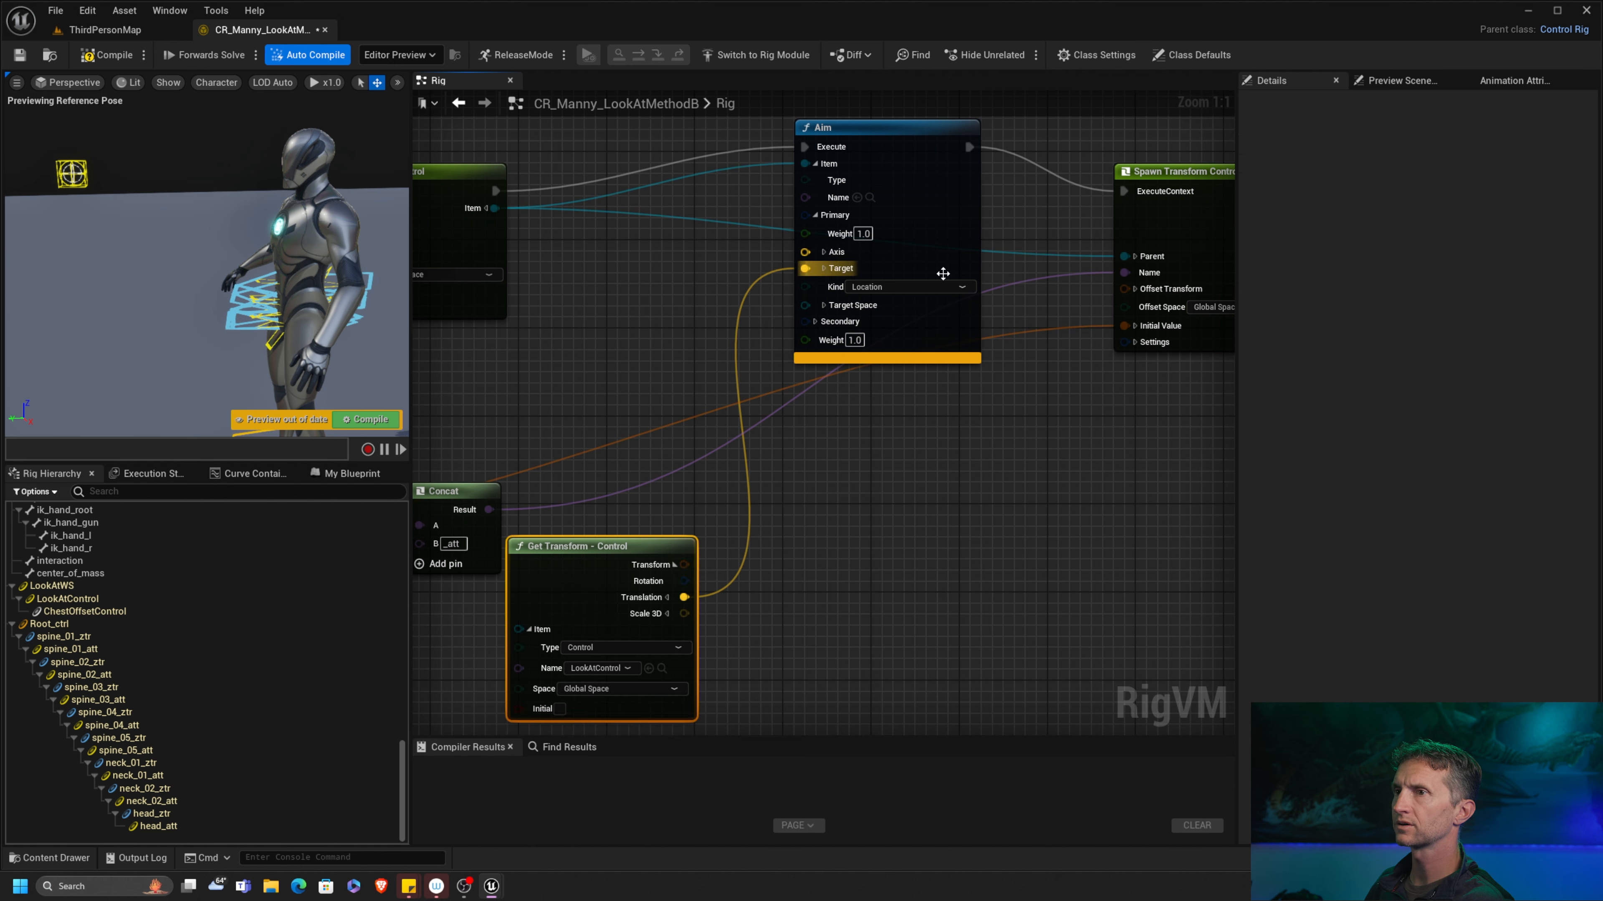
pyautogui.click(106, 56)
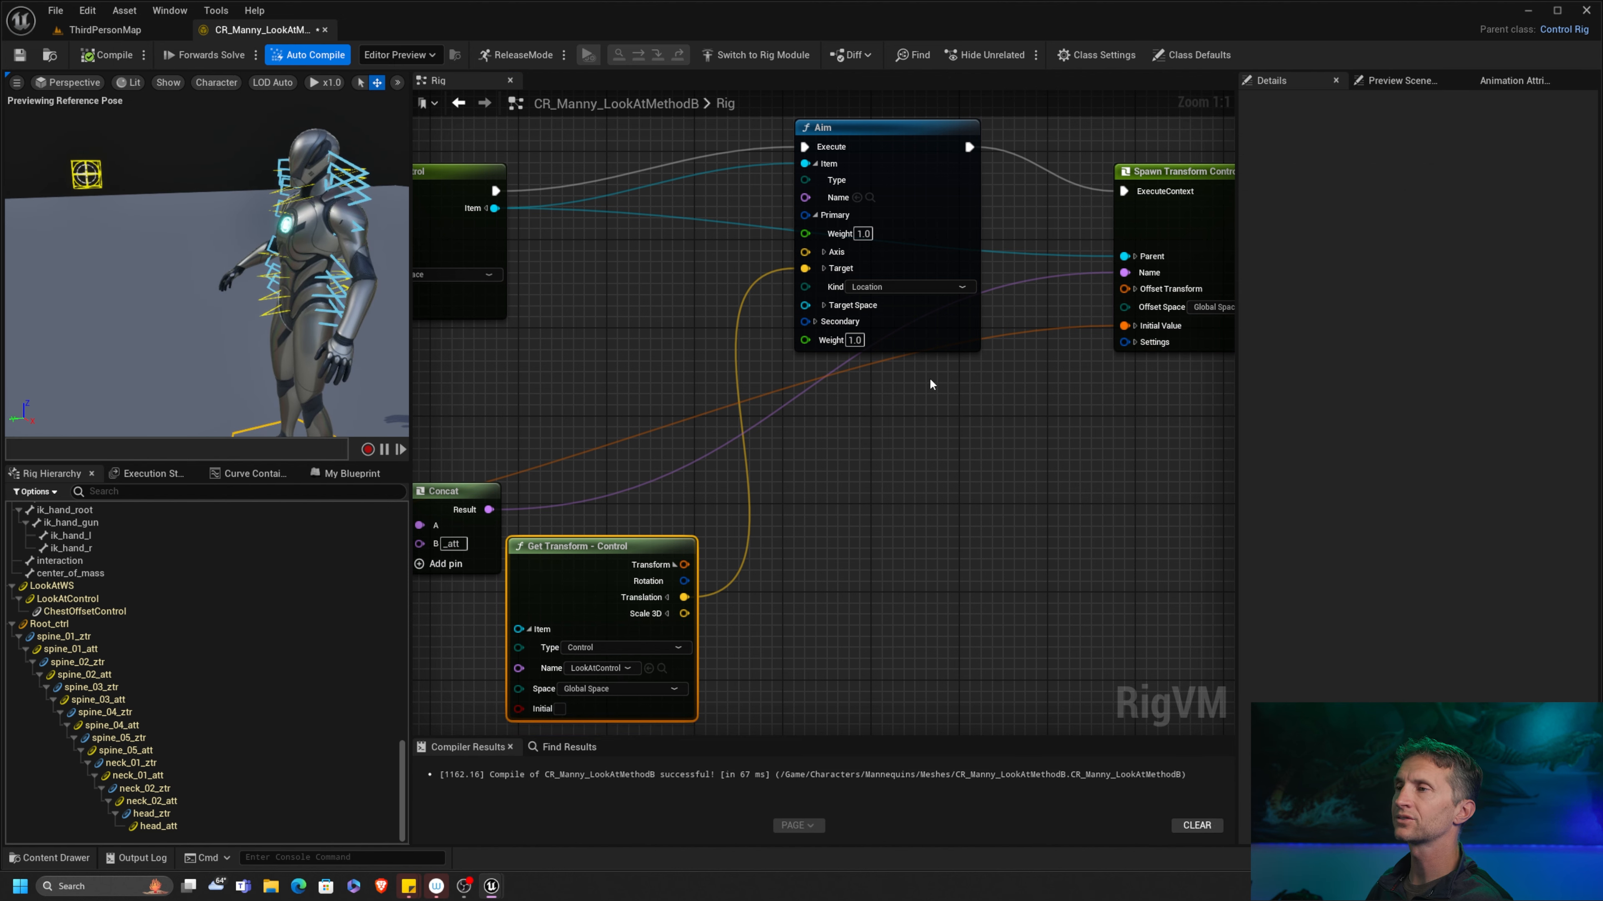
# Step: Set the Aim node's primary axis to Y 1 and X 0, and compile the rig
pyautogui.moveTo(951, 404); pyautogui.dragTo(862, 422, button='right')
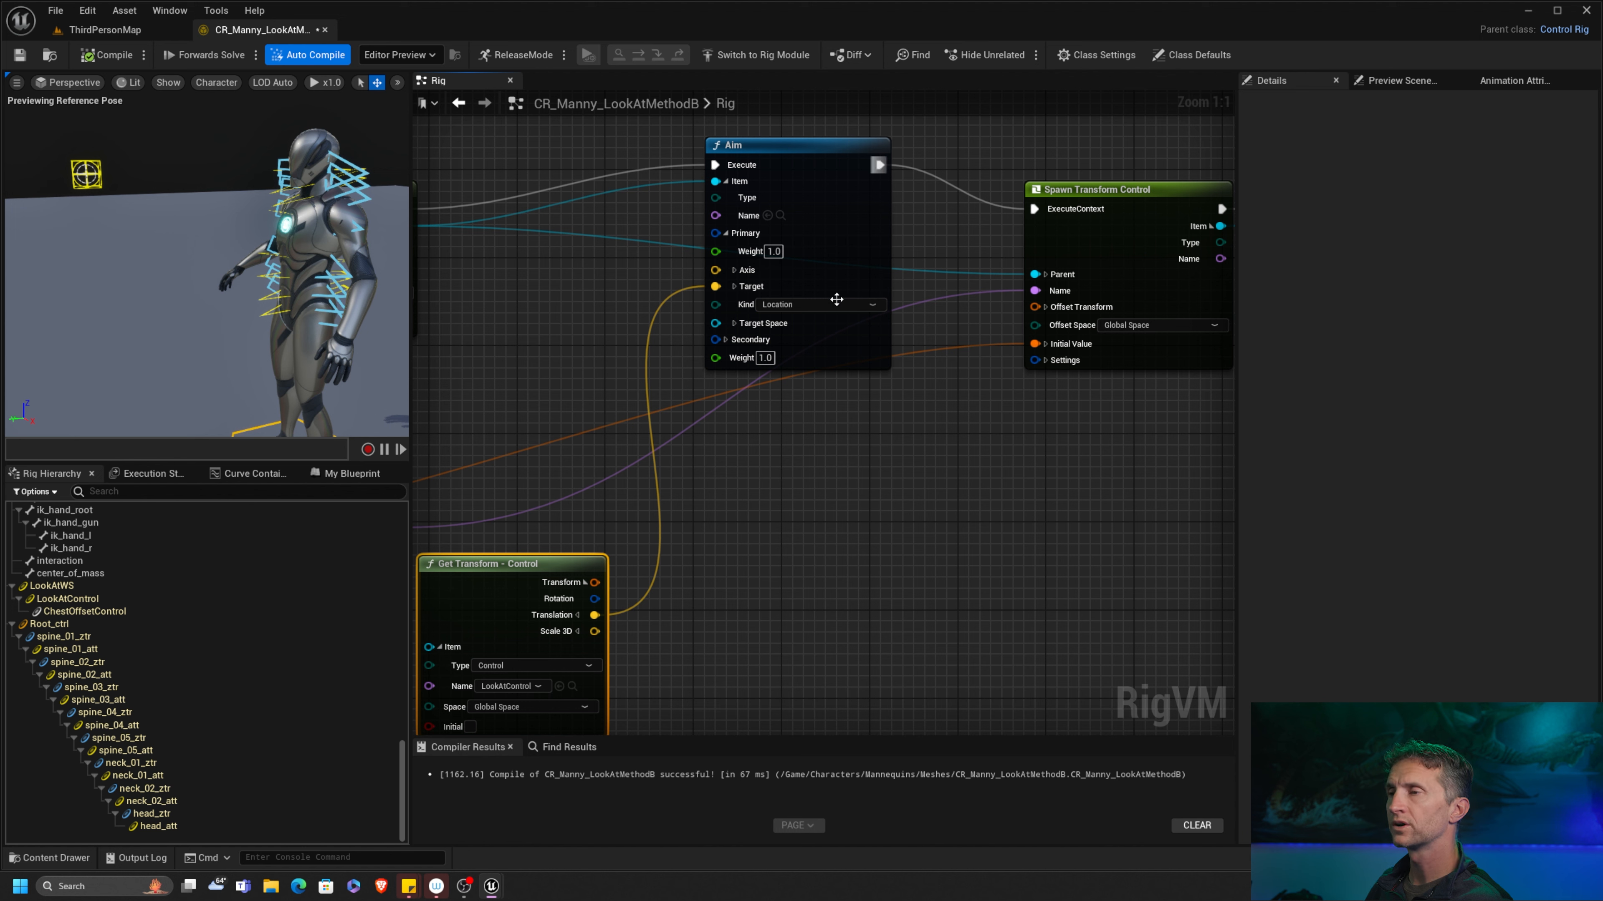
pyautogui.click(734, 270)
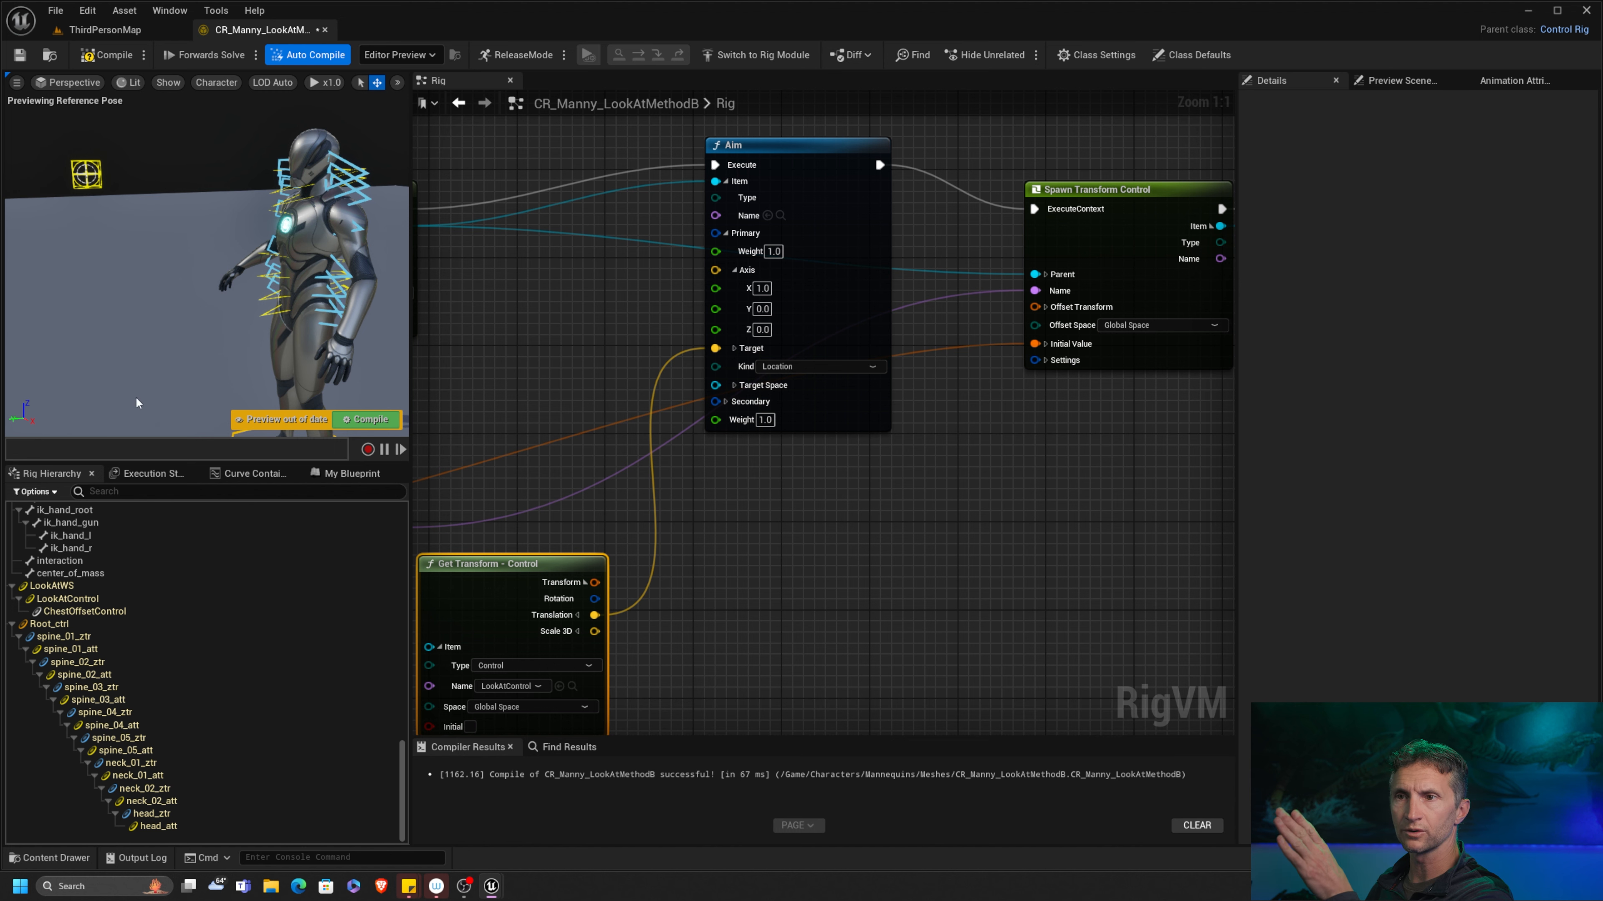
pyautogui.click(769, 312)
pyautogui.write('1')
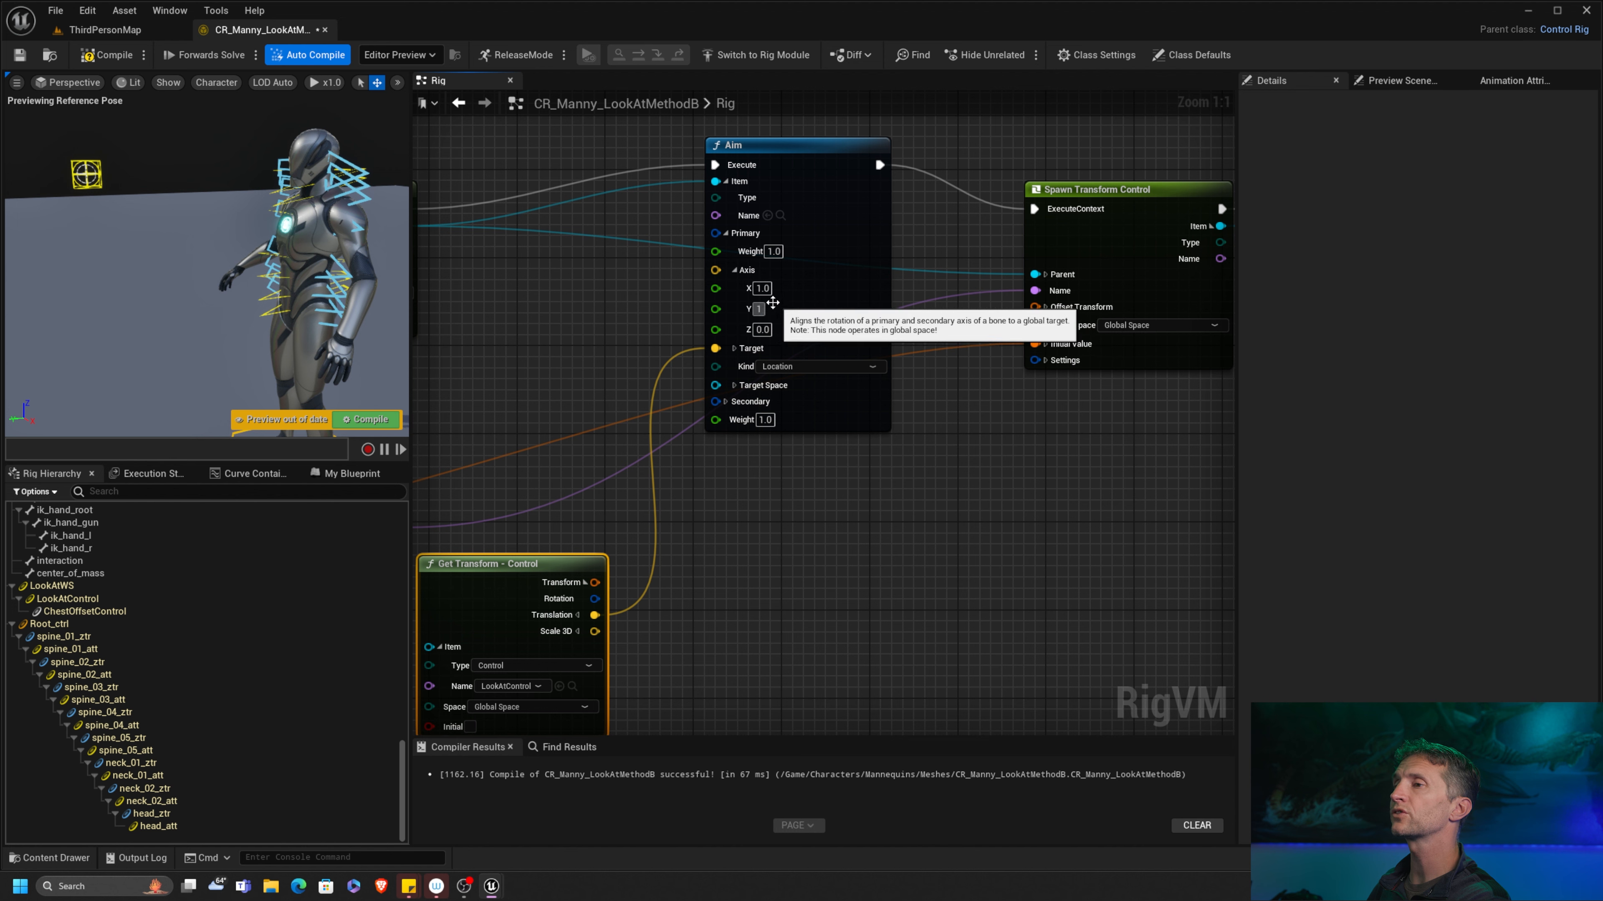
pyautogui.press('Return')
pyautogui.click(767, 288)
pyautogui.write('0')
pyautogui.press('Return')
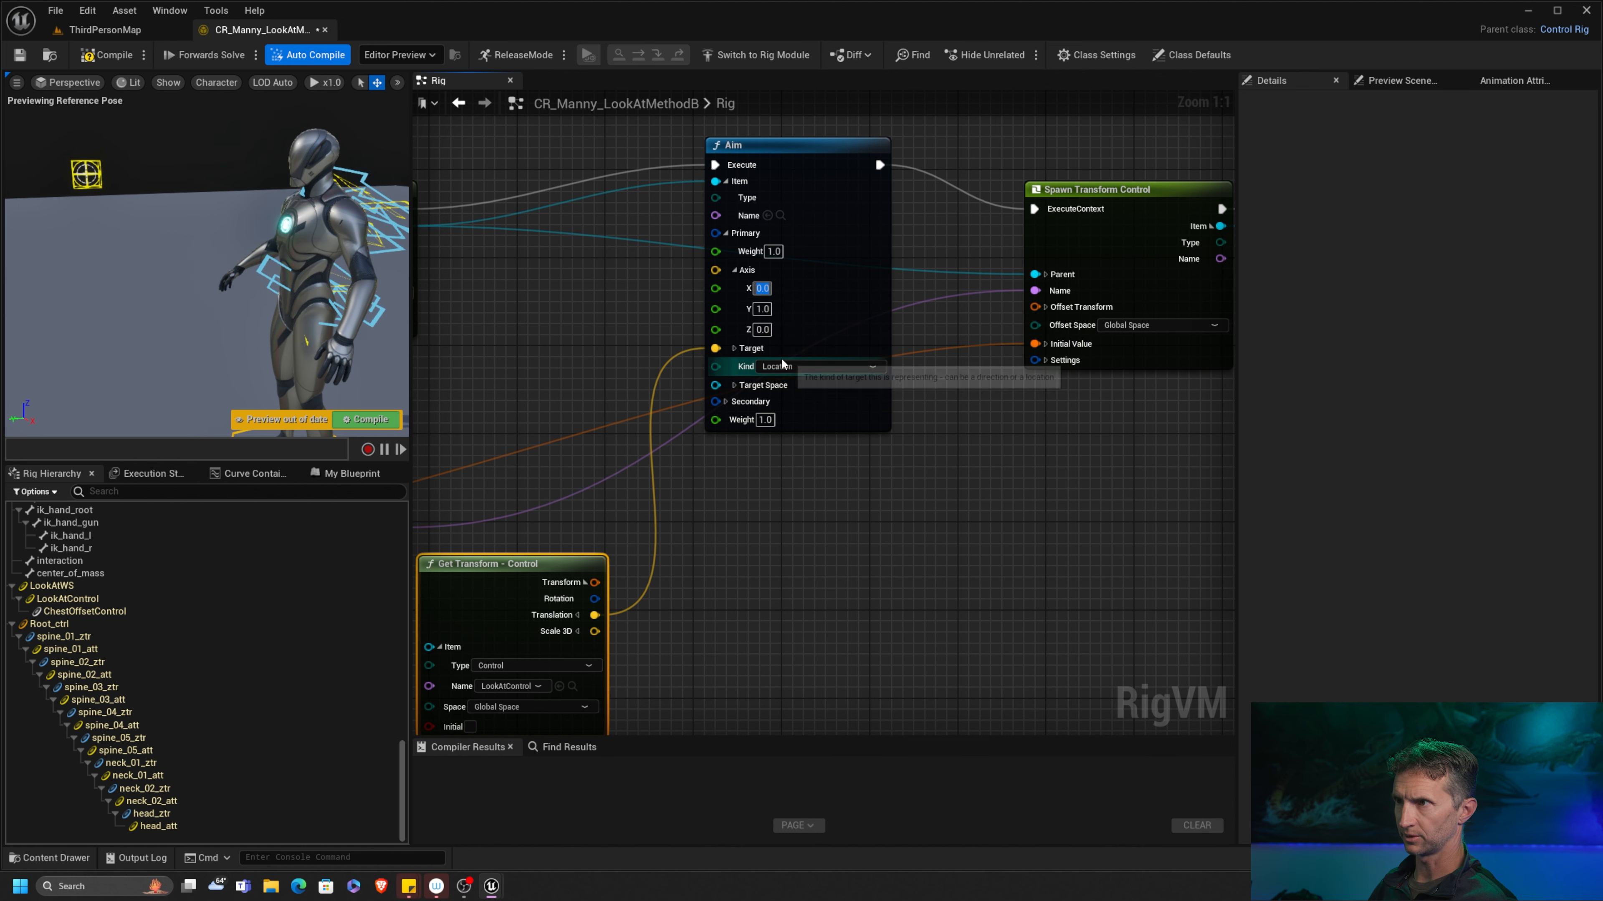
pyautogui.click(112, 61)
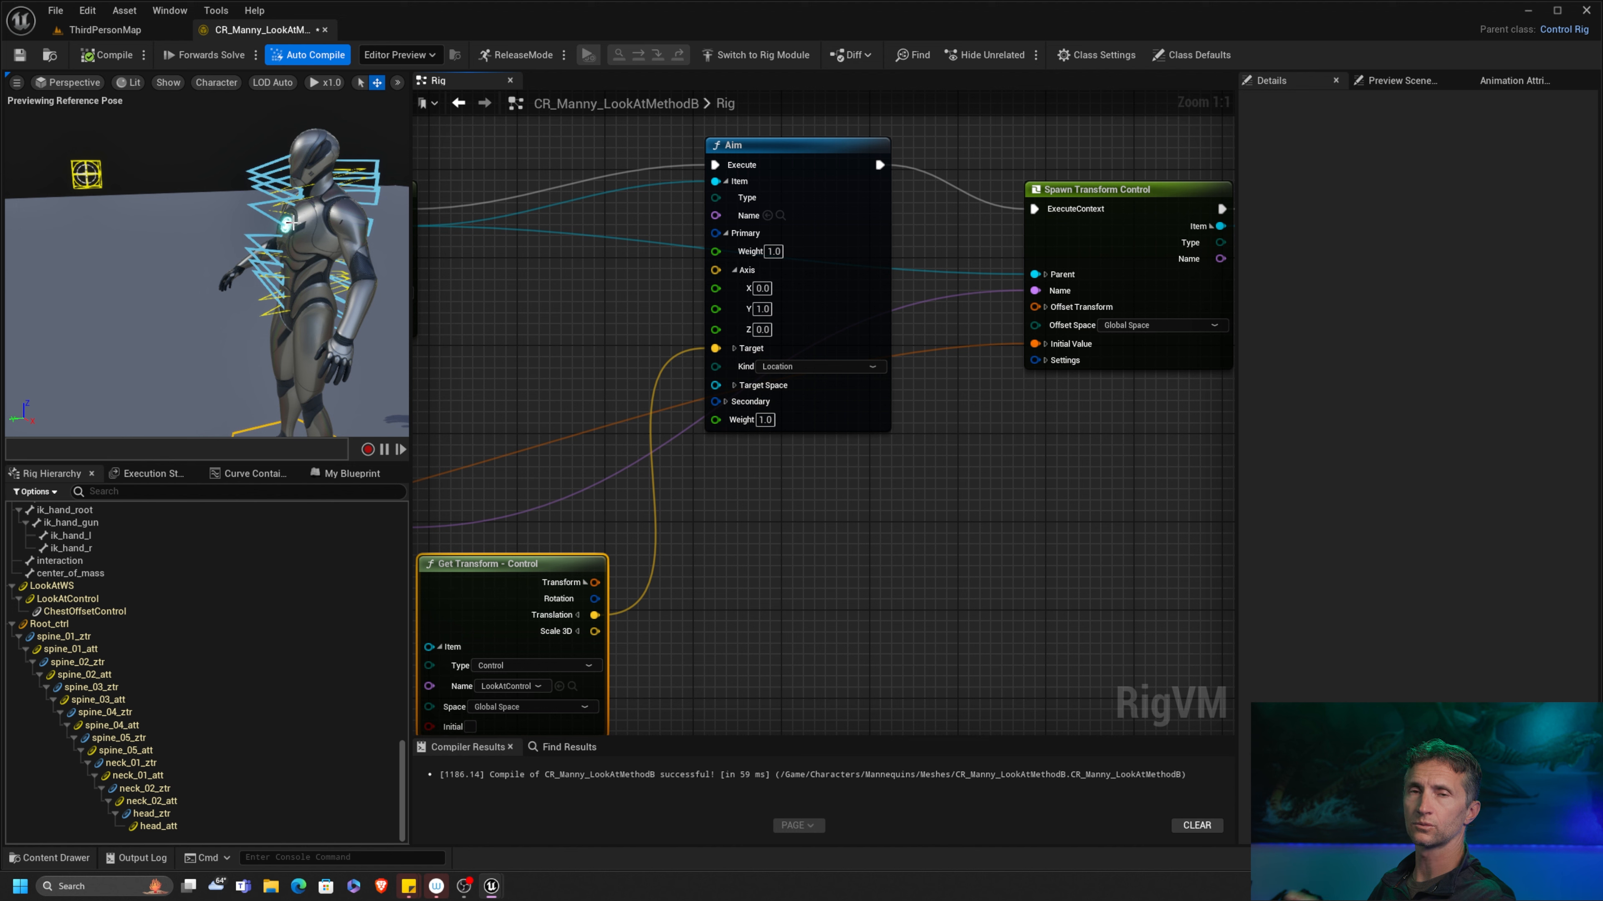
# Step: Expand the Aim node's secondary Axis and Target, and set the secondary axis to X 1 and Z 0
pyautogui.click(726, 401)
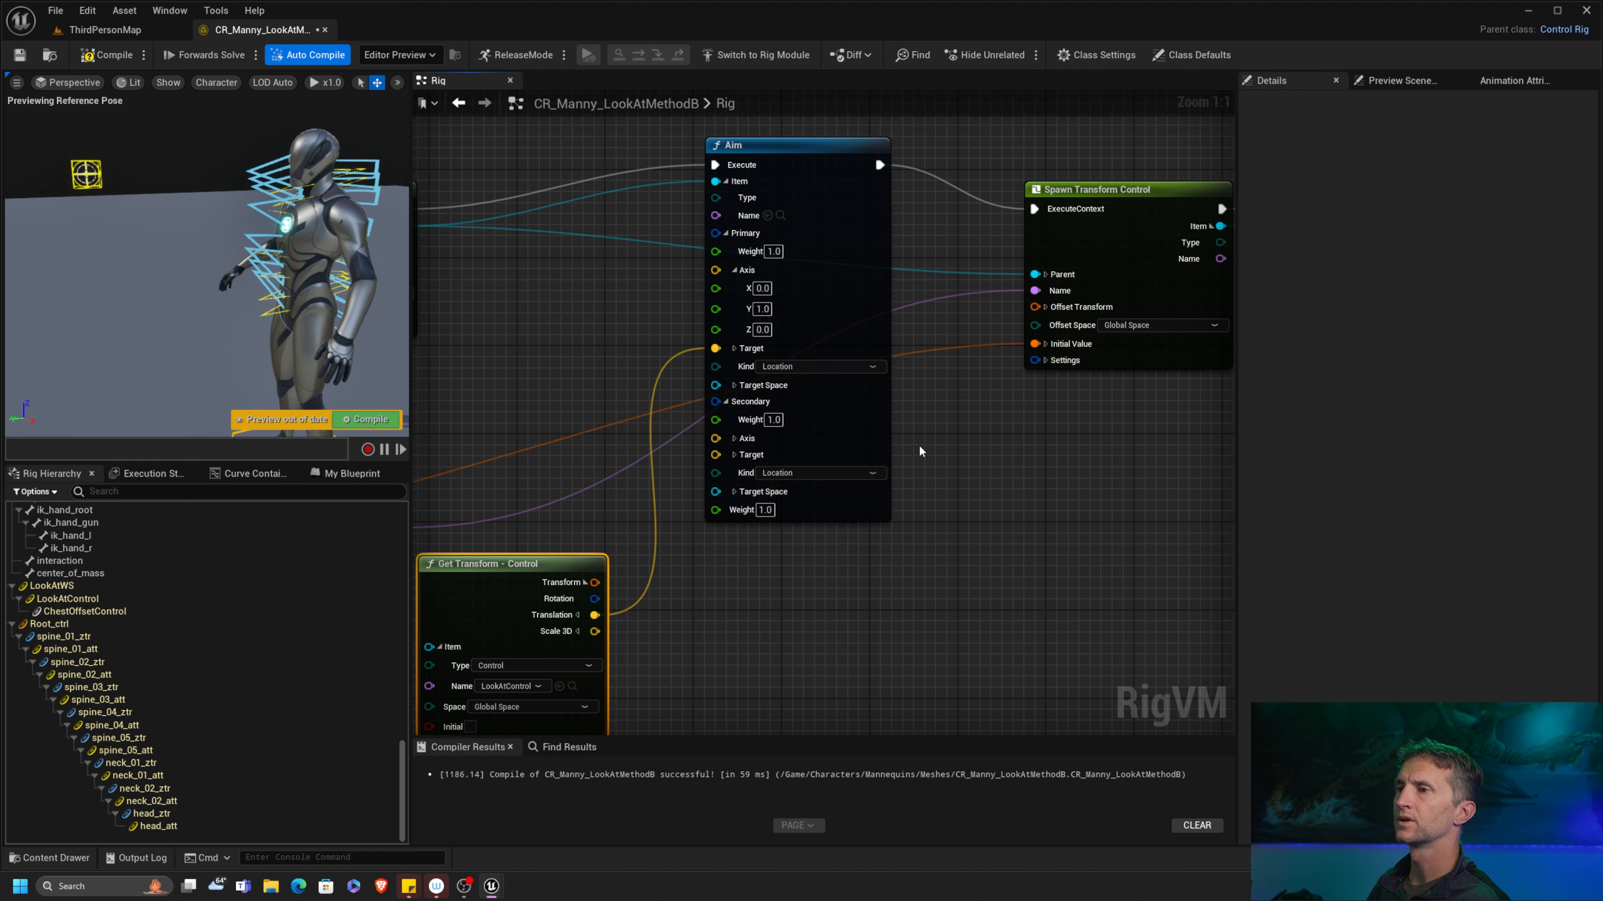
pyautogui.click(734, 438)
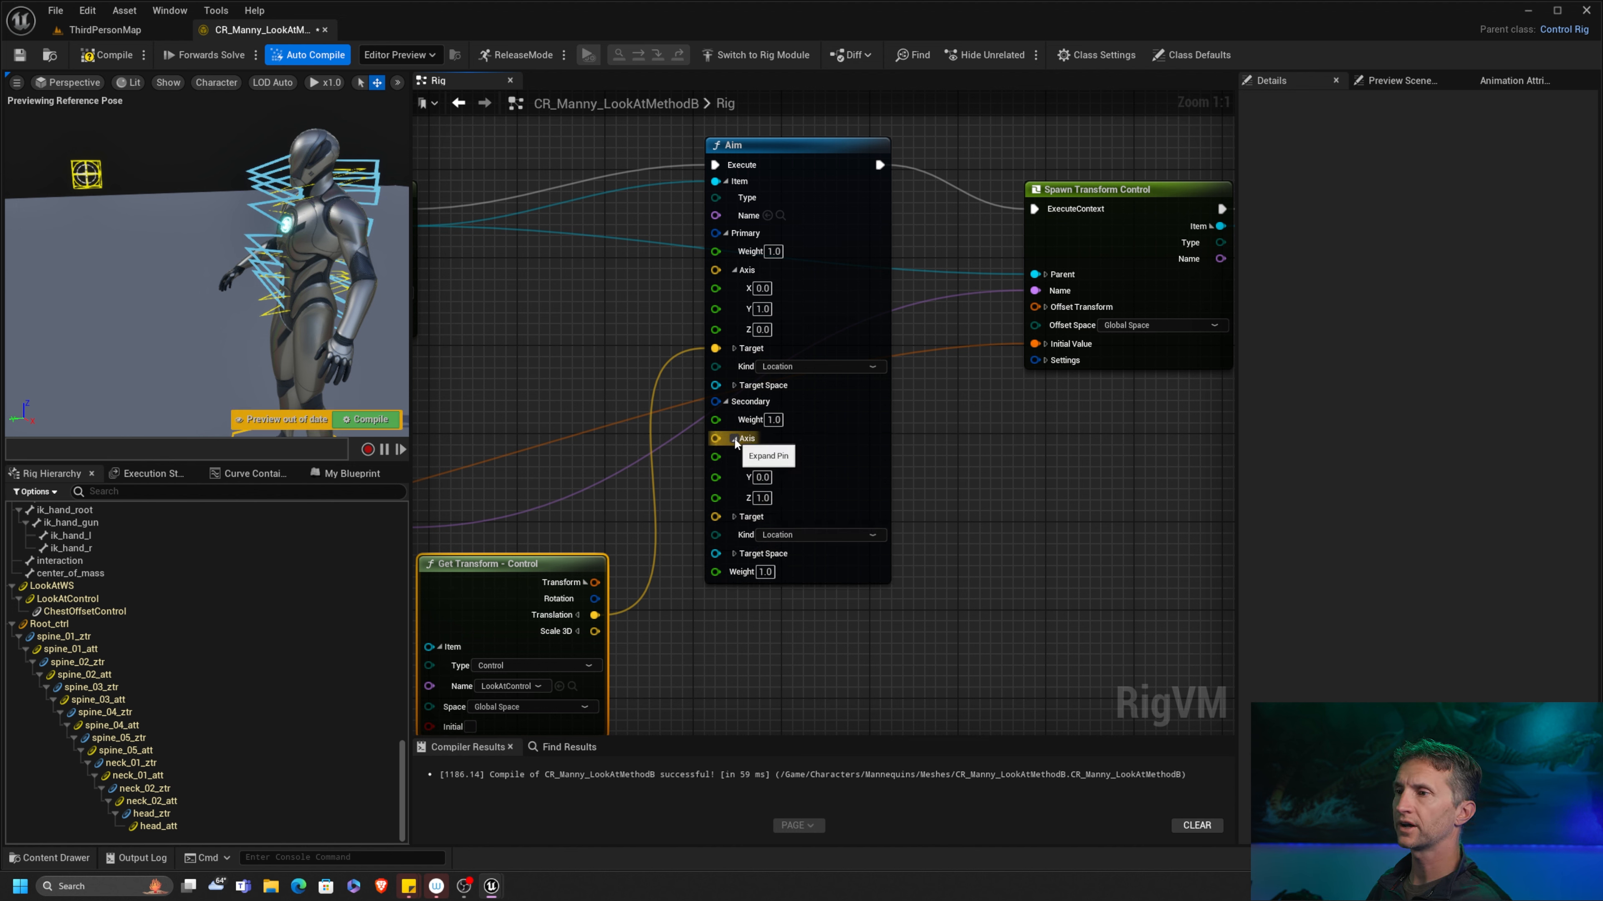
pyautogui.click(733, 517)
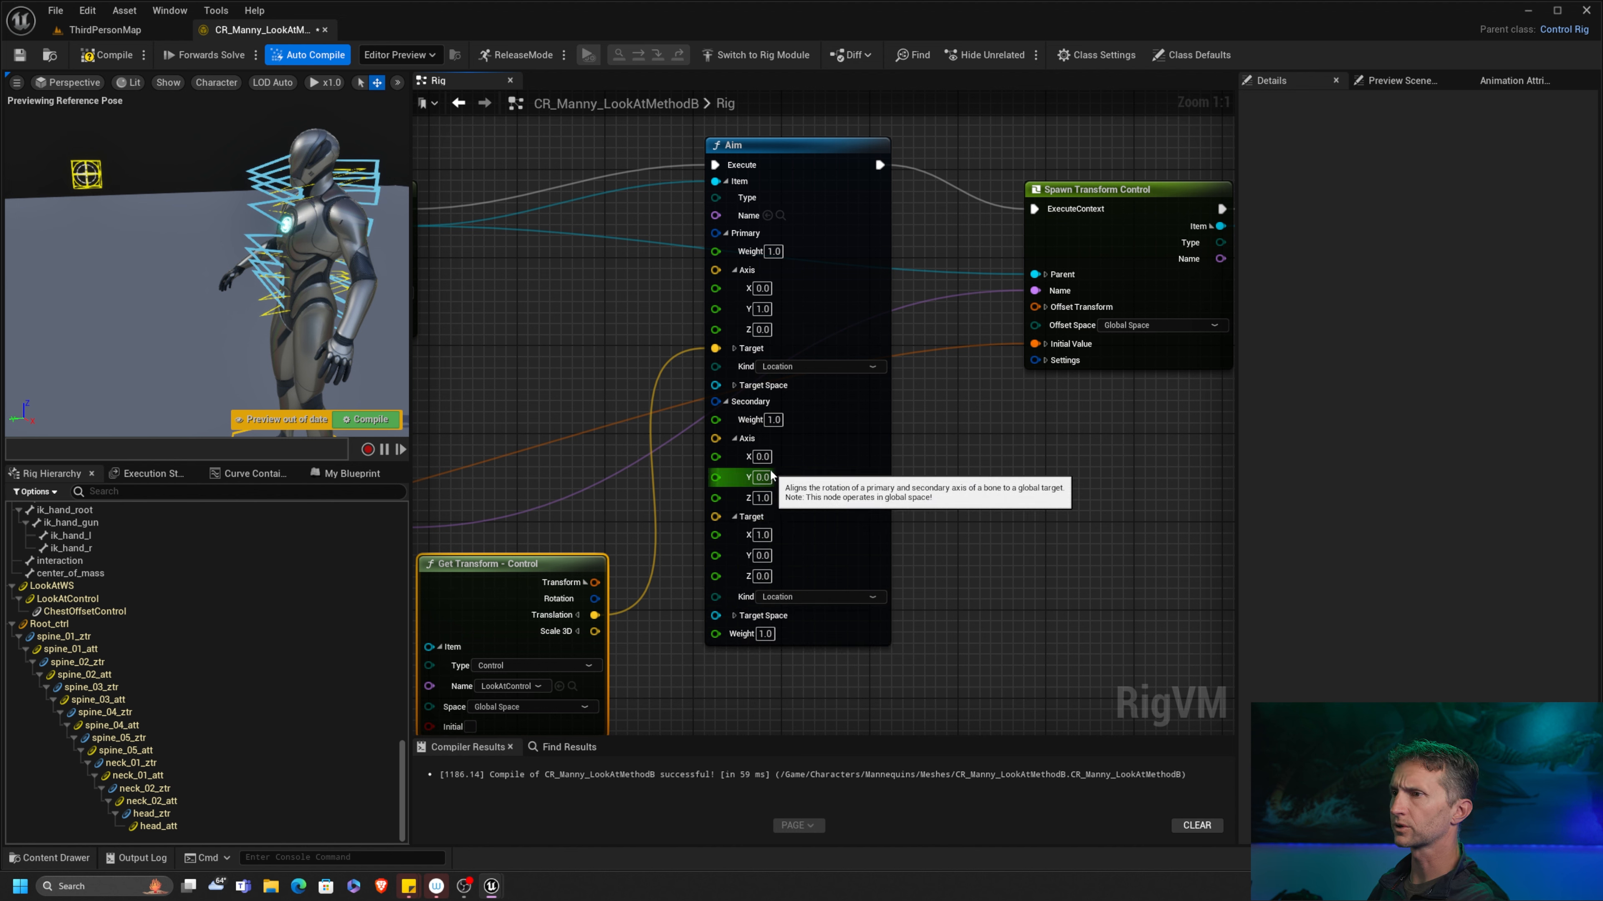
pyautogui.click(762, 456)
pyautogui.write('1')
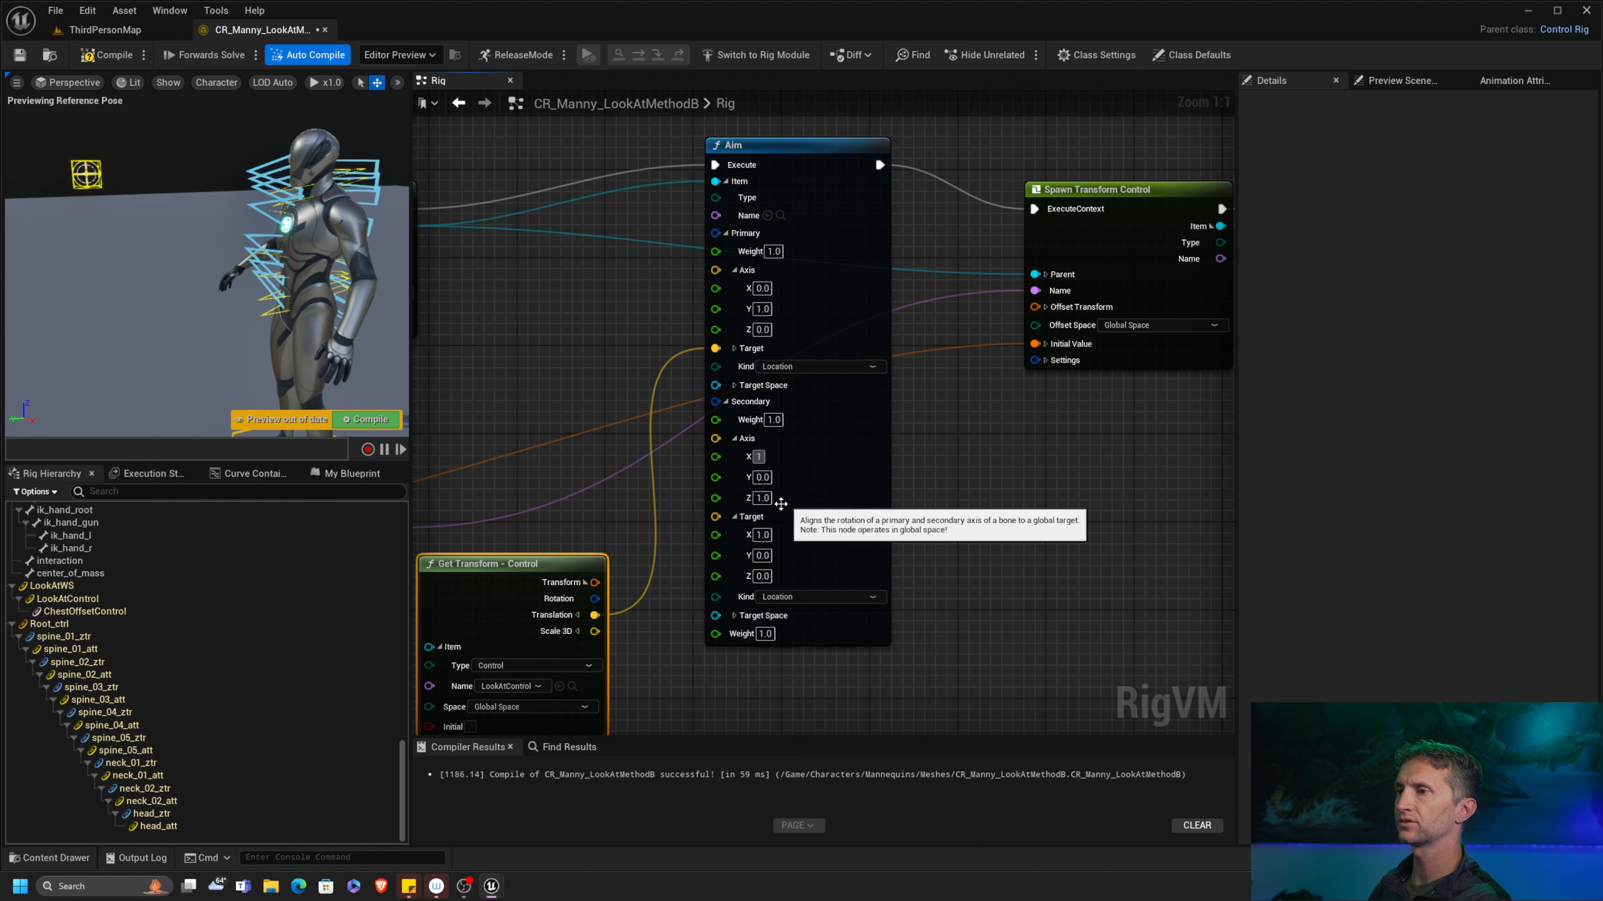
pyautogui.click(762, 498)
pyautogui.write('0')
pyautogui.press('Return')
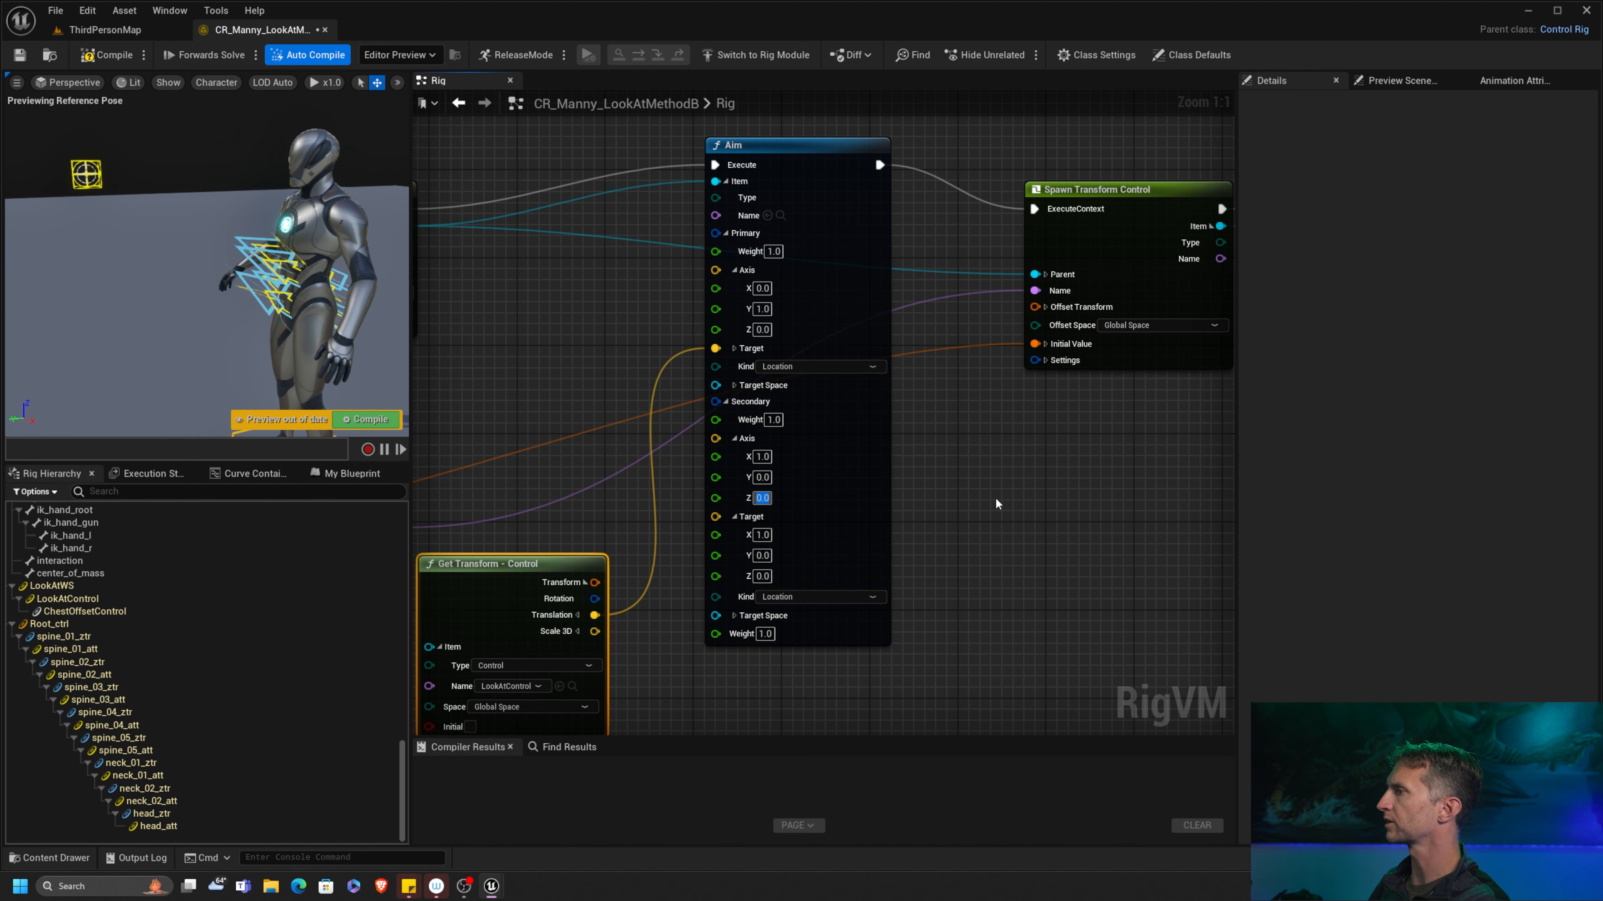
# Step: Set the Aim node's secondary target to Z 1 and X 0, and compile the rig
pyautogui.click(762, 576)
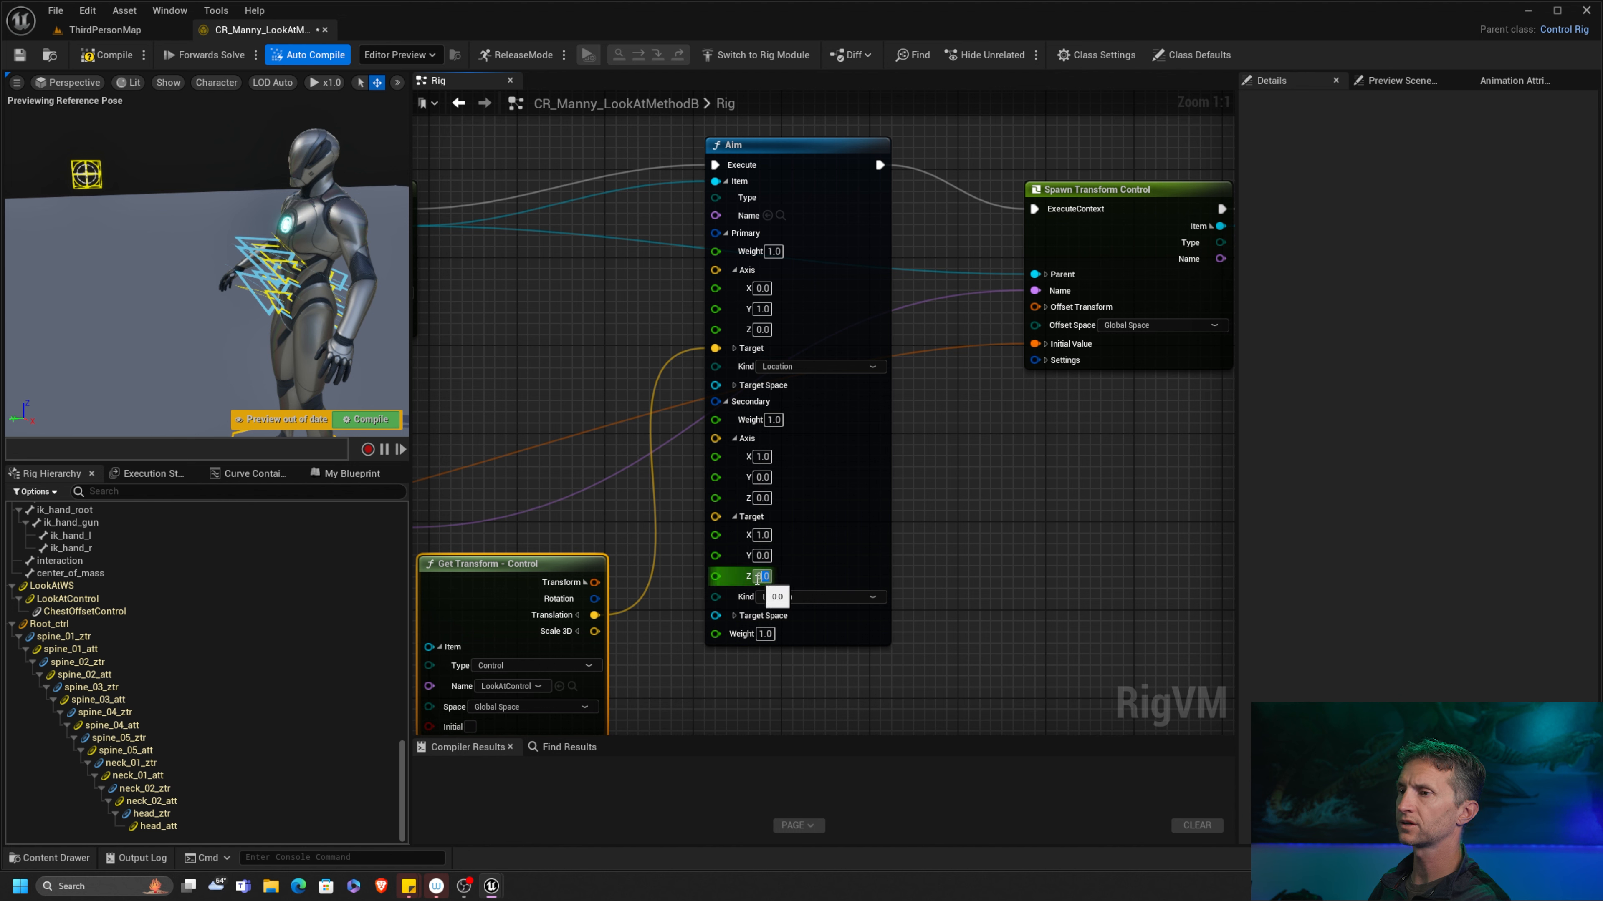
pyautogui.write('1')
pyautogui.click(762, 534)
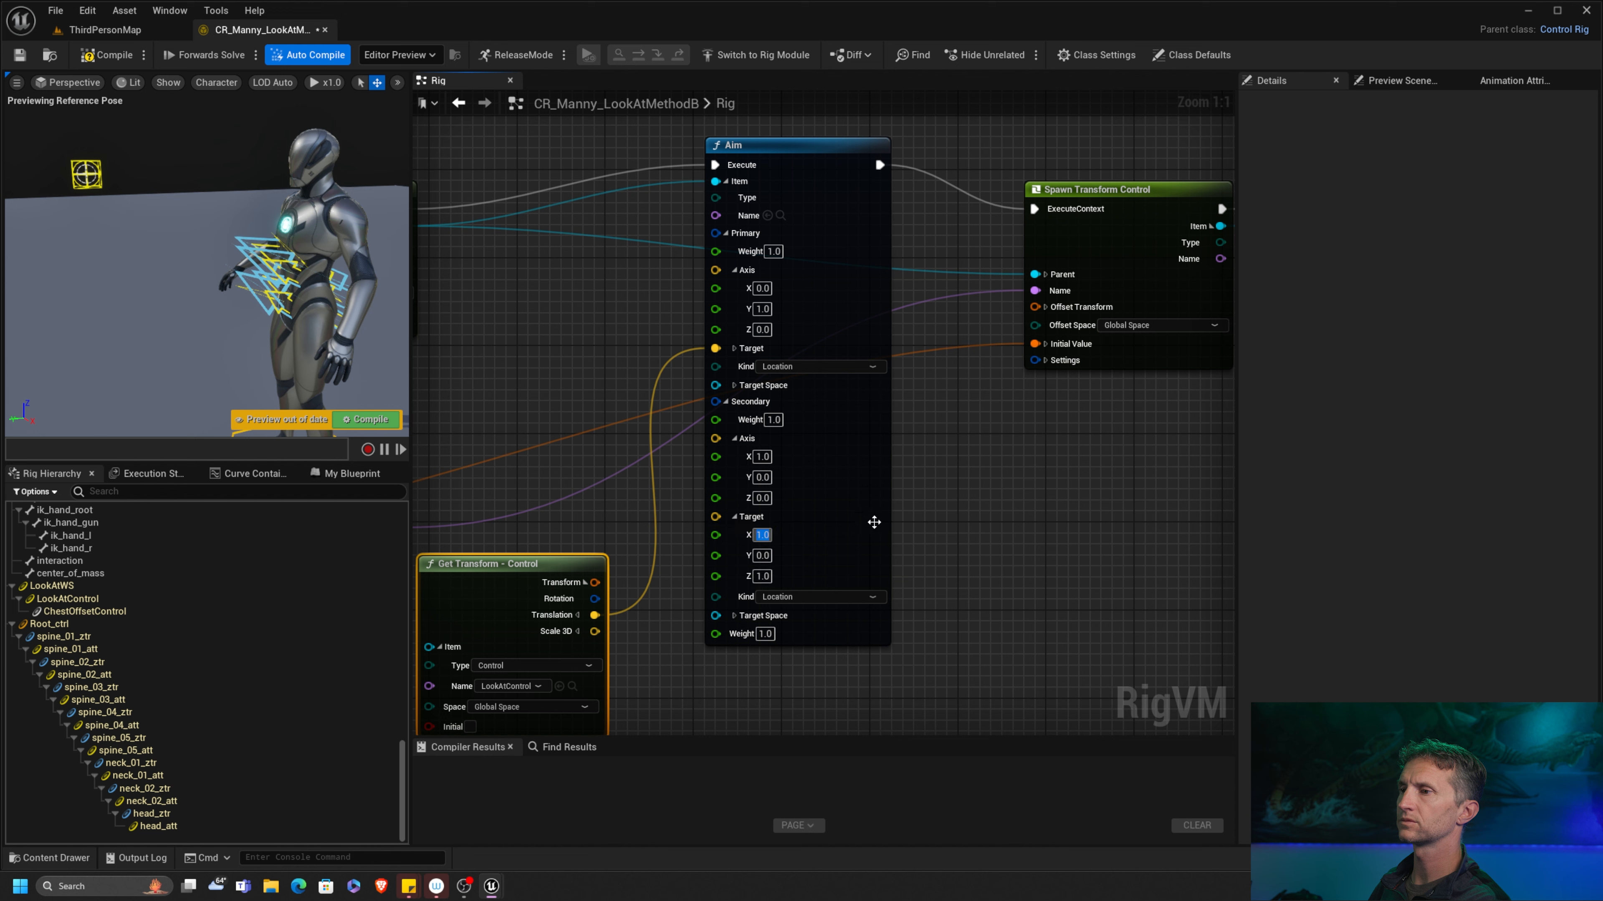
pyautogui.write('0.')
pyautogui.press('Return')
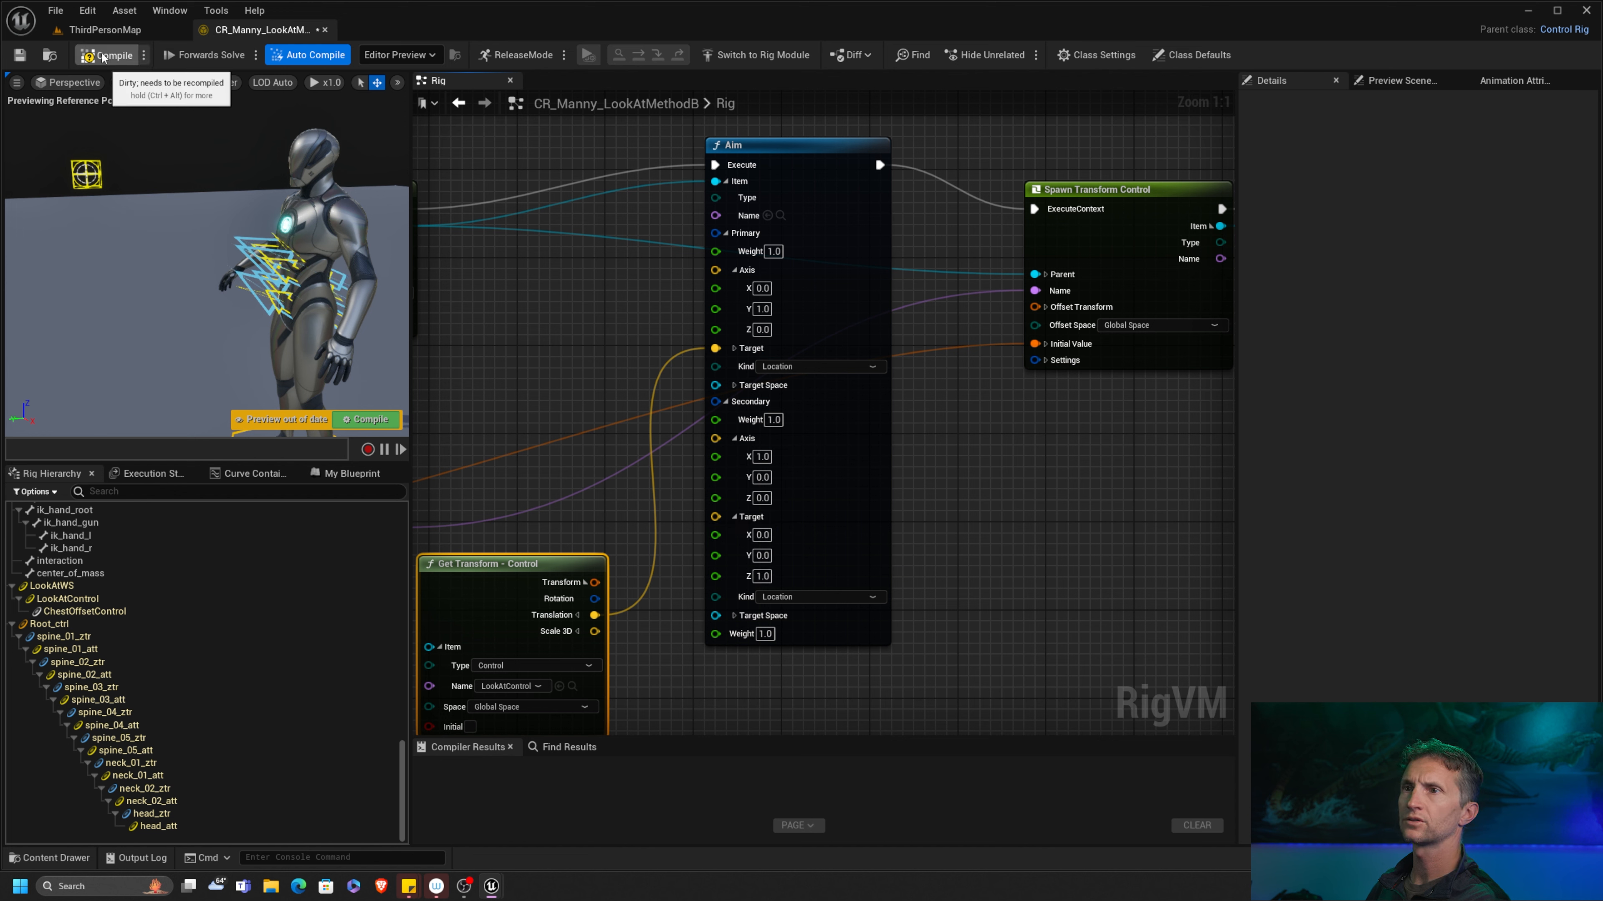
pyautogui.click(107, 55)
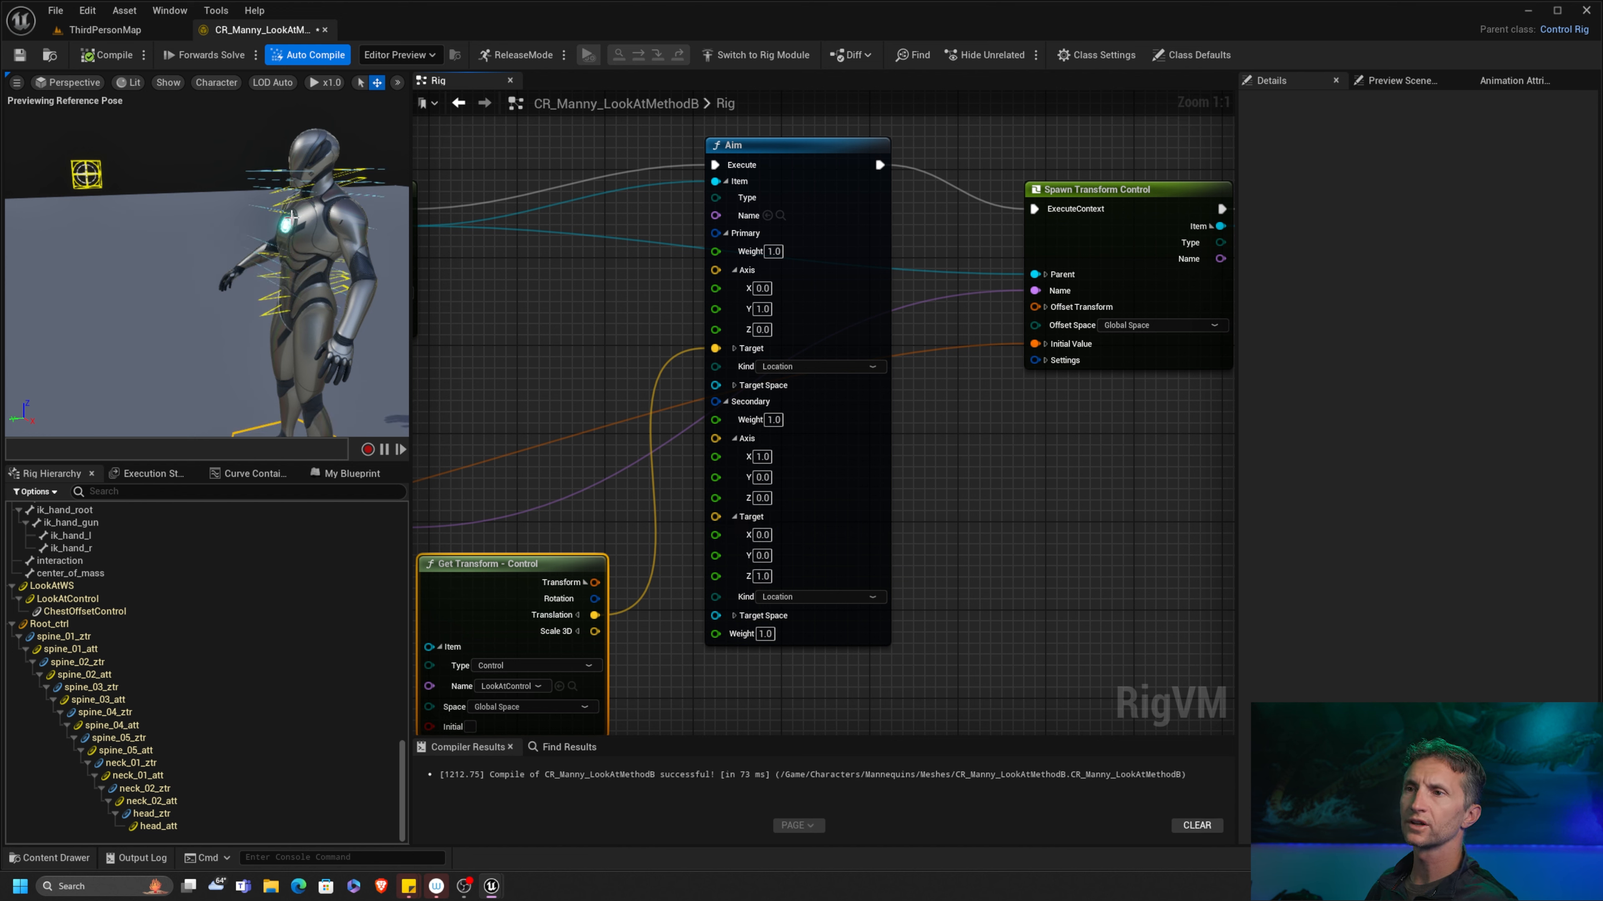
# Step: Inspect the aimed controls on the mannequin, set the Aim node's secondary target kind to Direction, and recompile the rig
pyautogui.keyDown('alt'); pyautogui.moveTo(283, 193); pyautogui.dragTo(271, 252); pyautogui.keyUp('alt')
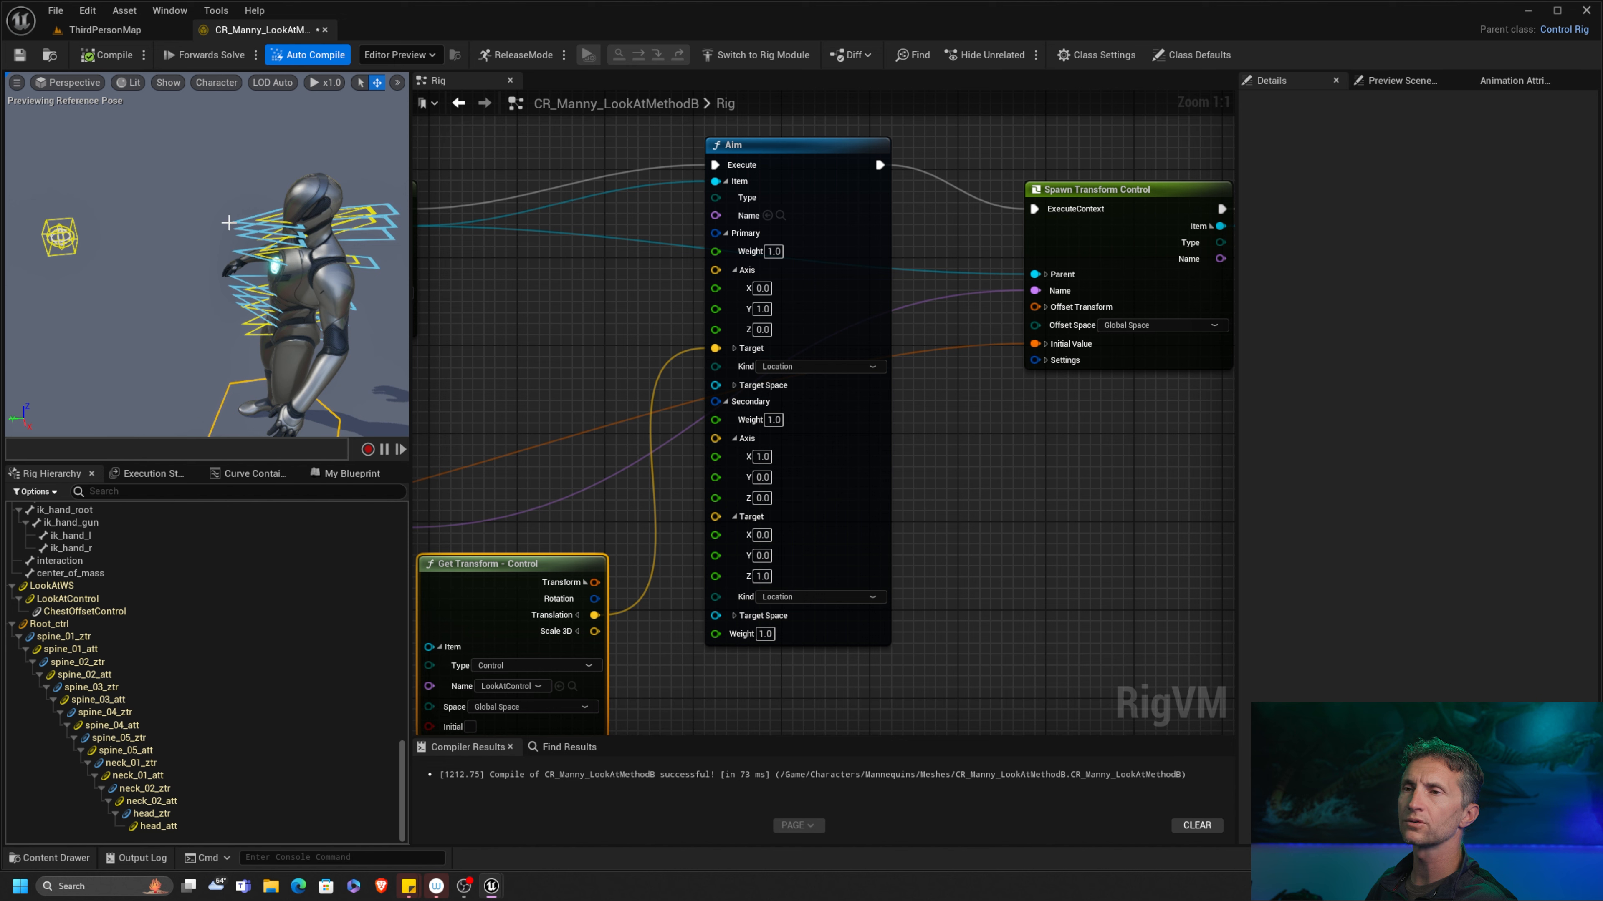
pyautogui.keyDown('alt'); pyautogui.moveTo(279, 284); pyautogui.dragTo(267, 193); pyautogui.keyUp('alt')
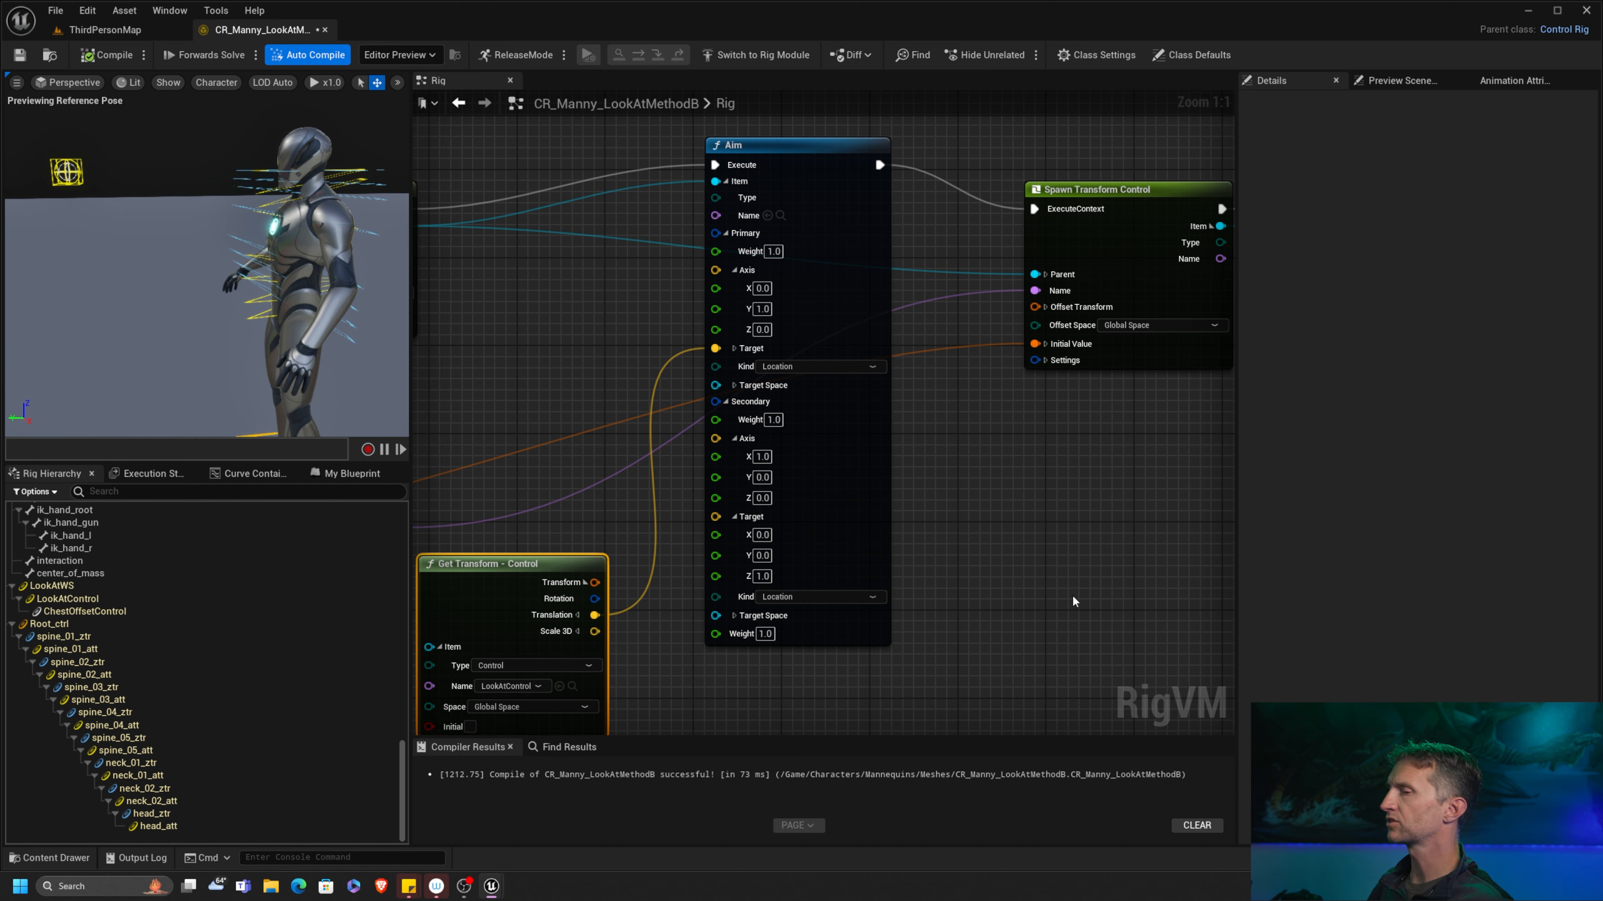
pyautogui.click(817, 608)
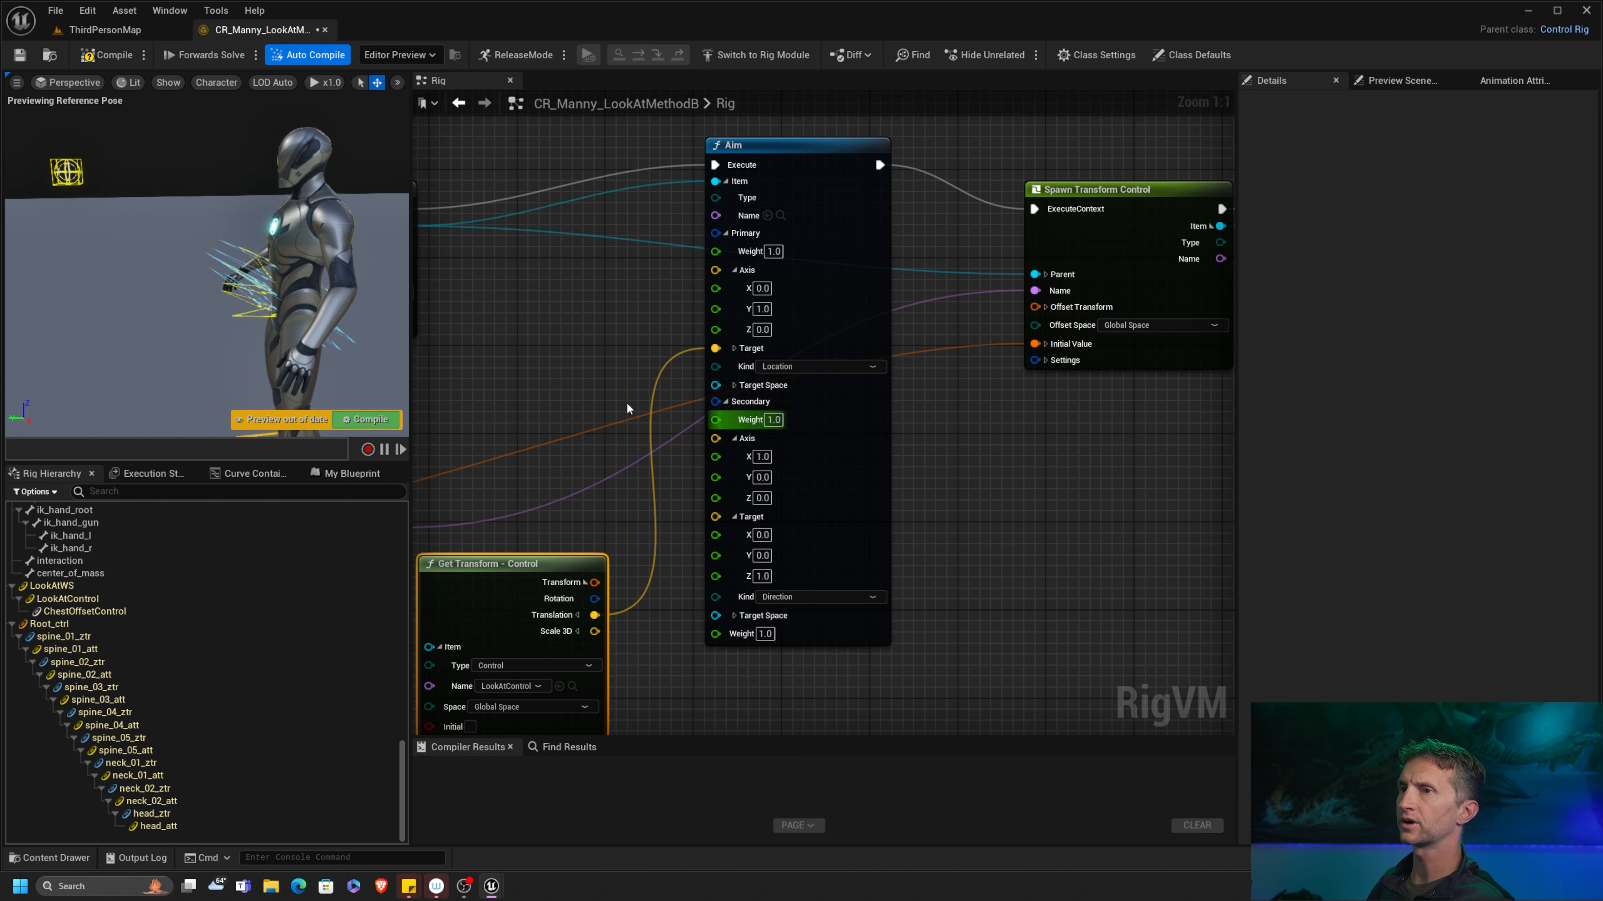
pyautogui.click(106, 55)
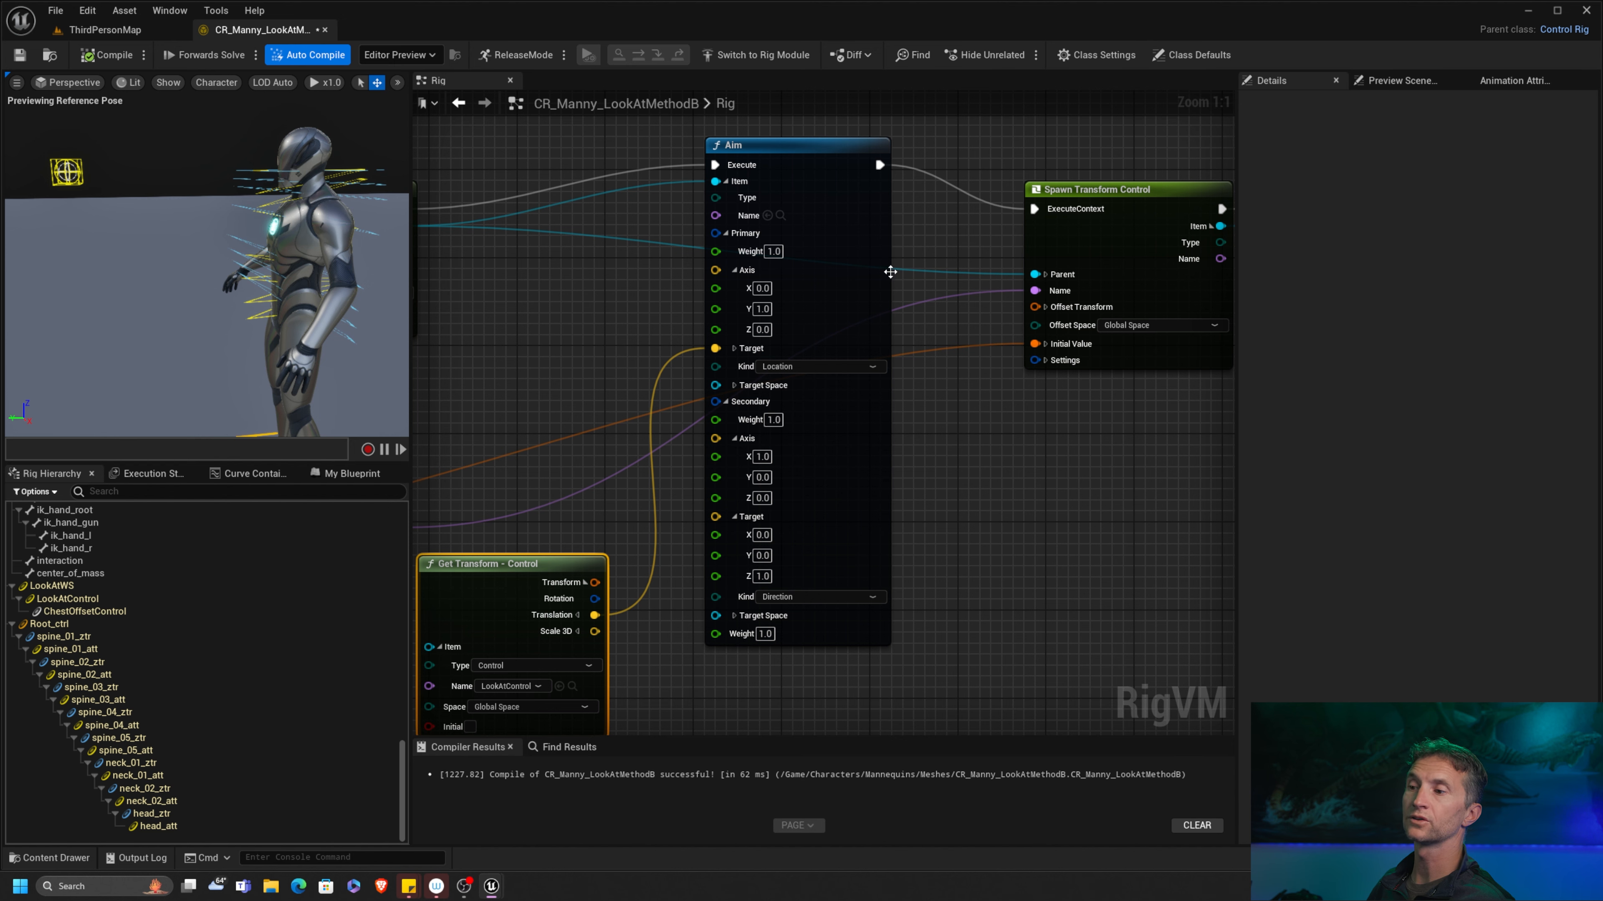
# Step: Collapse the Item of the LookAtControl Get Transform node and move the node up beside the Aim node's primary target
pyautogui.moveTo(595, 501); pyautogui.dragTo(632, 423, button='right')
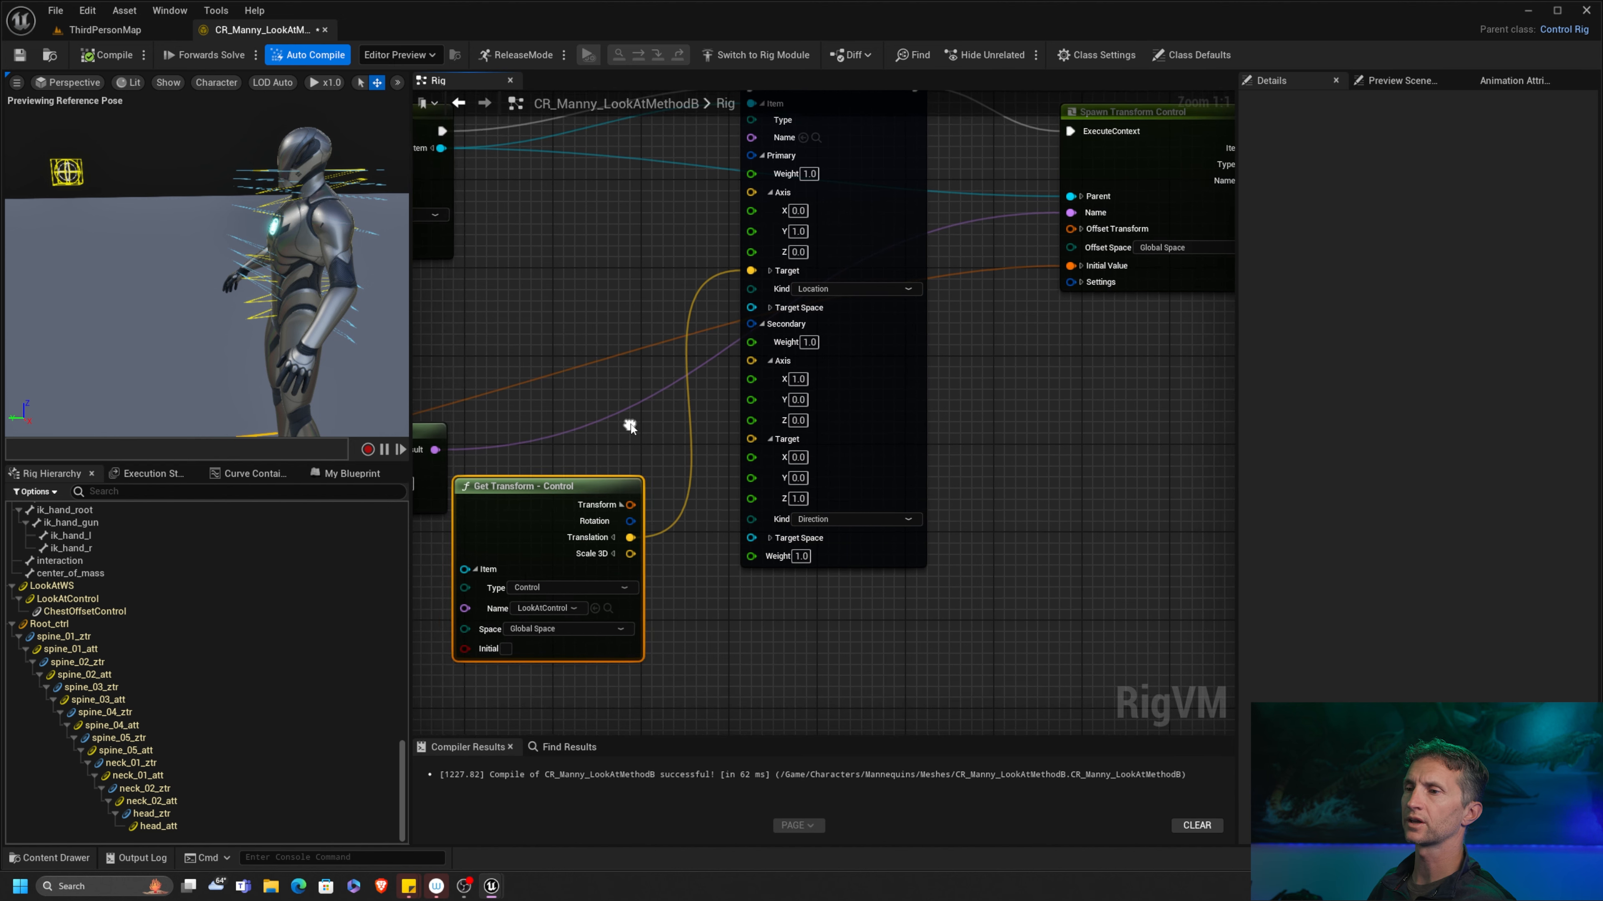
pyautogui.click(475, 569)
pyautogui.moveTo(527, 519); pyautogui.dragTo(562, 230)
pyautogui.moveTo(507, 345); pyautogui.dragTo(424, 448, button='right')
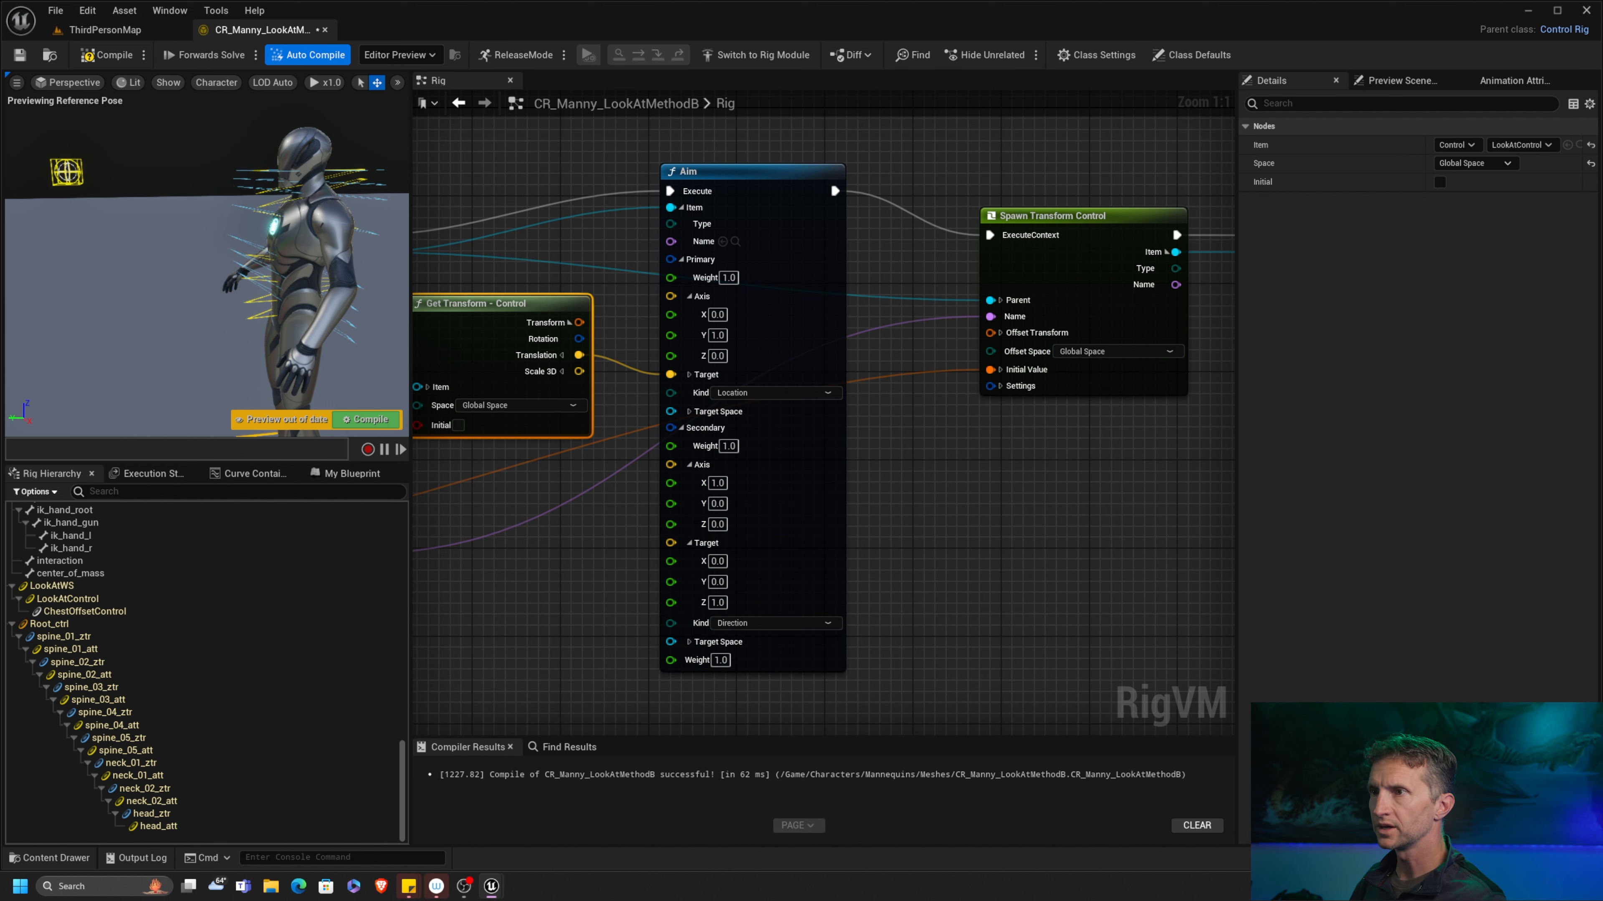
# Step: Inspect the spine_02_ztr control's transform, and move the second Spawn Transform Control and Set PrevControl nodes right to open space after Aim
pyautogui.click(77, 662)
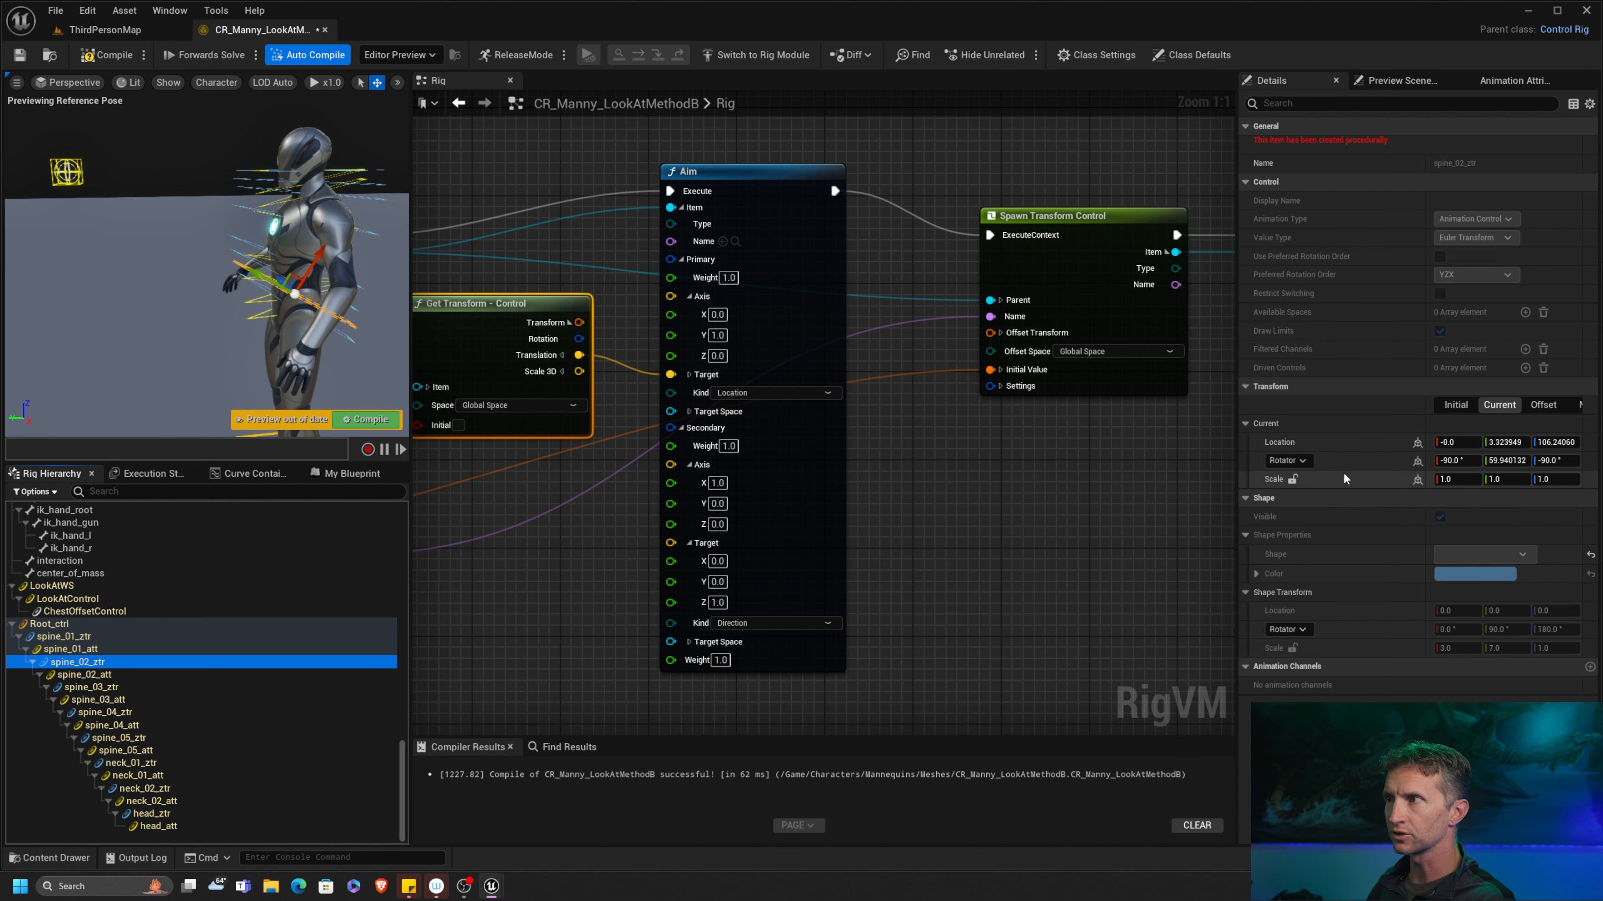
pyautogui.moveTo(924, 465); pyautogui.dragTo(486, 497, button='right')
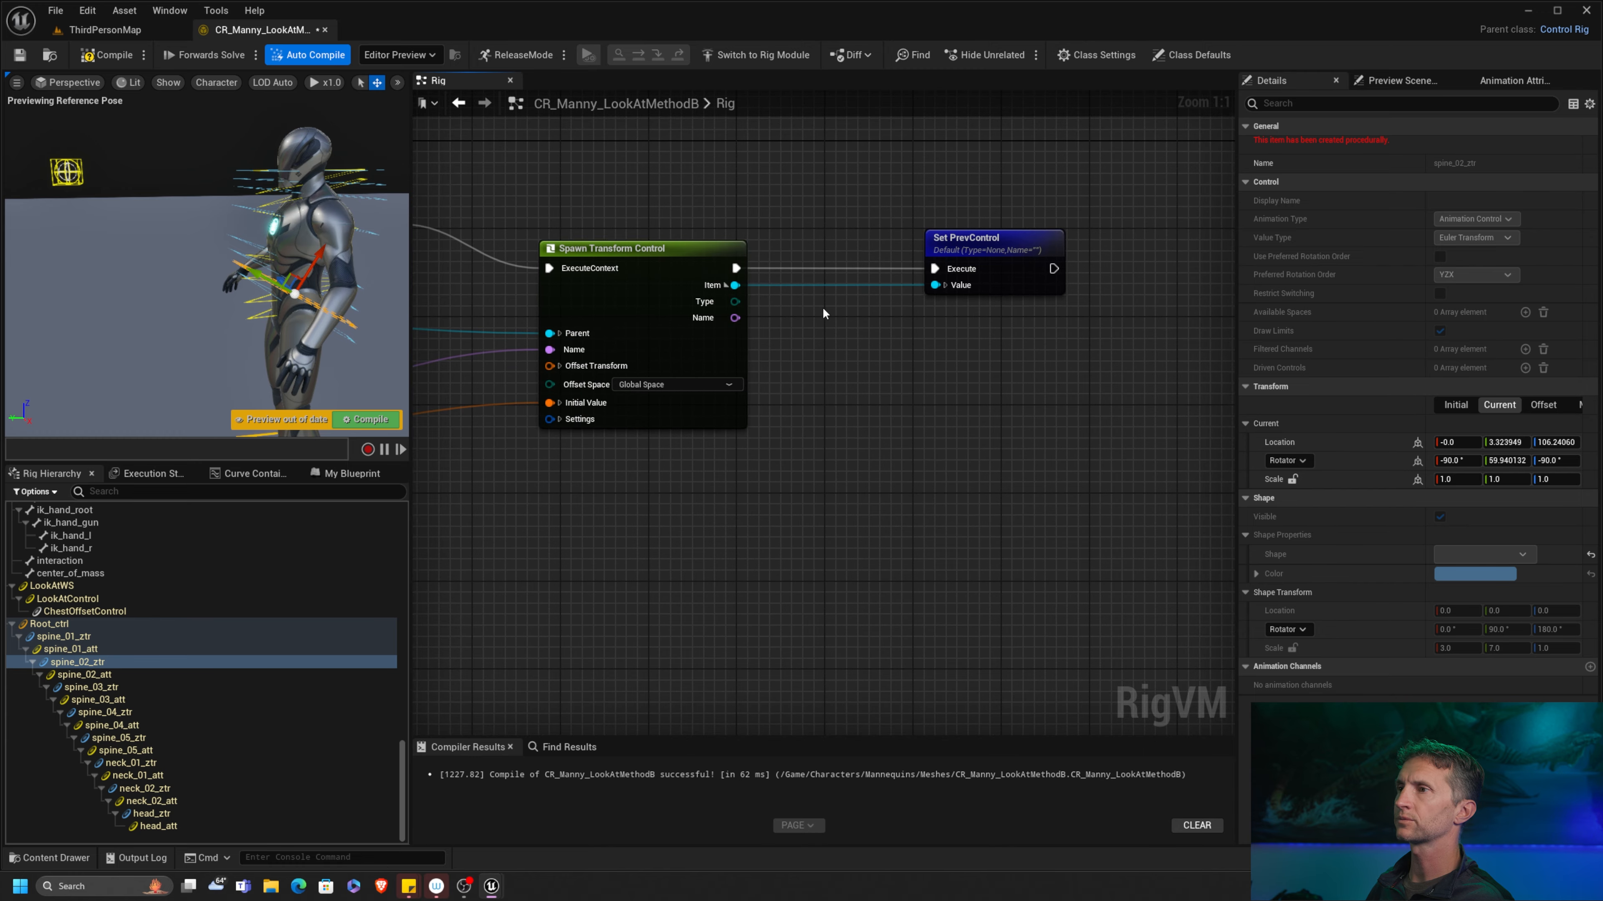
pyautogui.moveTo(621, 199); pyautogui.dragTo(1085, 354)
pyautogui.moveTo(647, 252); pyautogui.dragTo(1023, 218)
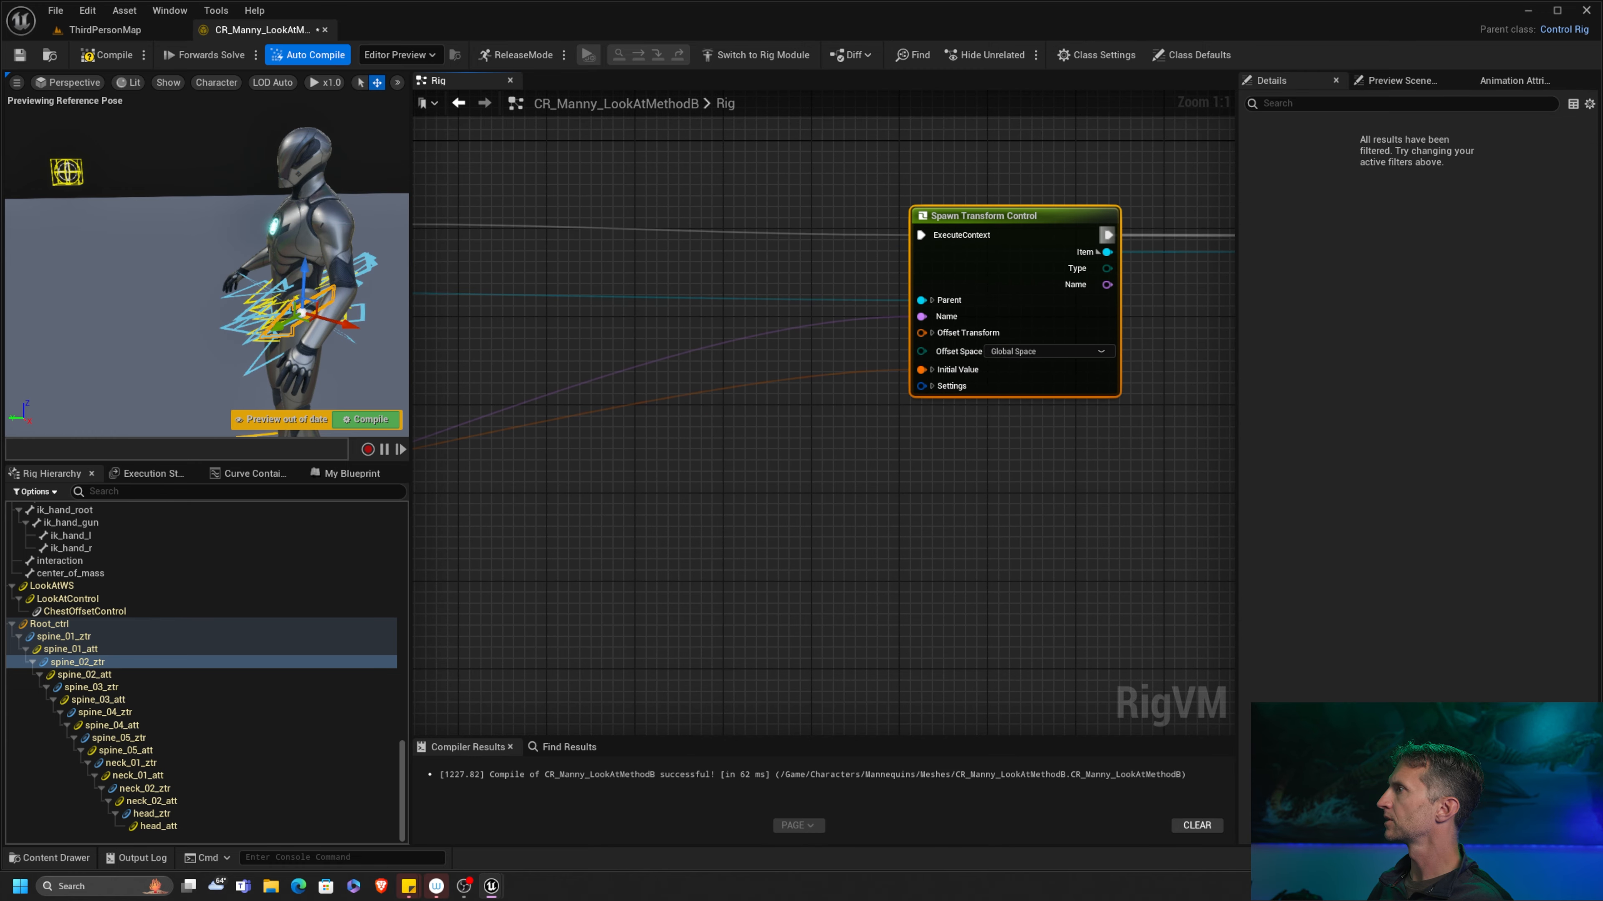
# Step: Insert a Set Transform node on the execution wire between Aim and the second Spawn Transform Control
pyautogui.moveTo(585, 218); pyautogui.dragTo(846, 250, button='right')
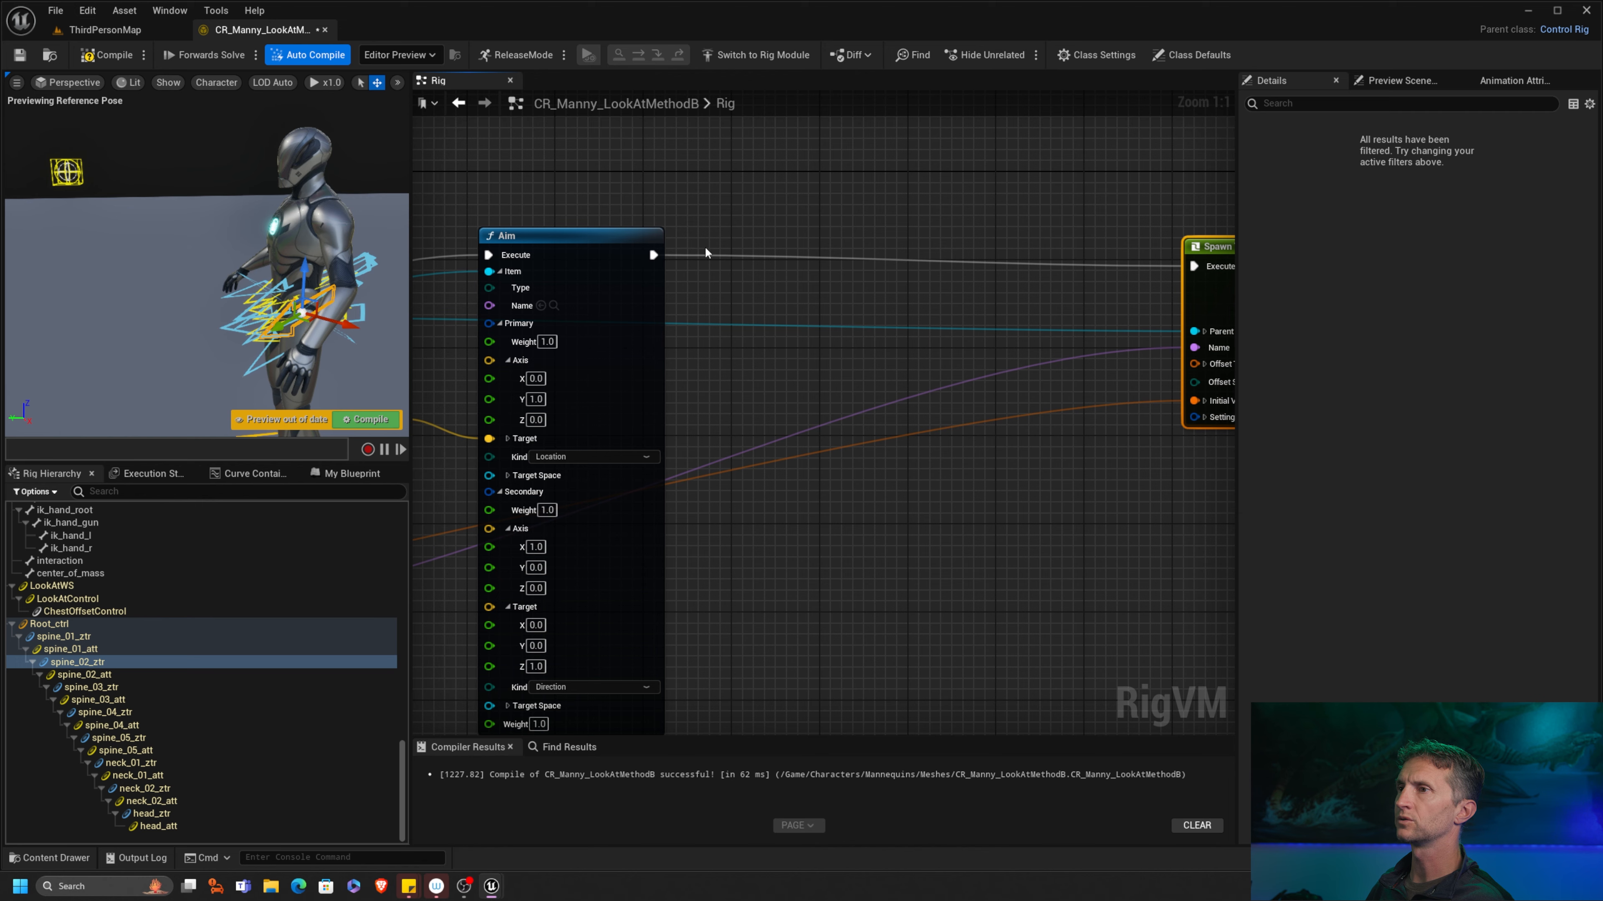
pyautogui.moveTo(645, 251); pyautogui.dragTo(732, 253)
pyautogui.write('set tr')
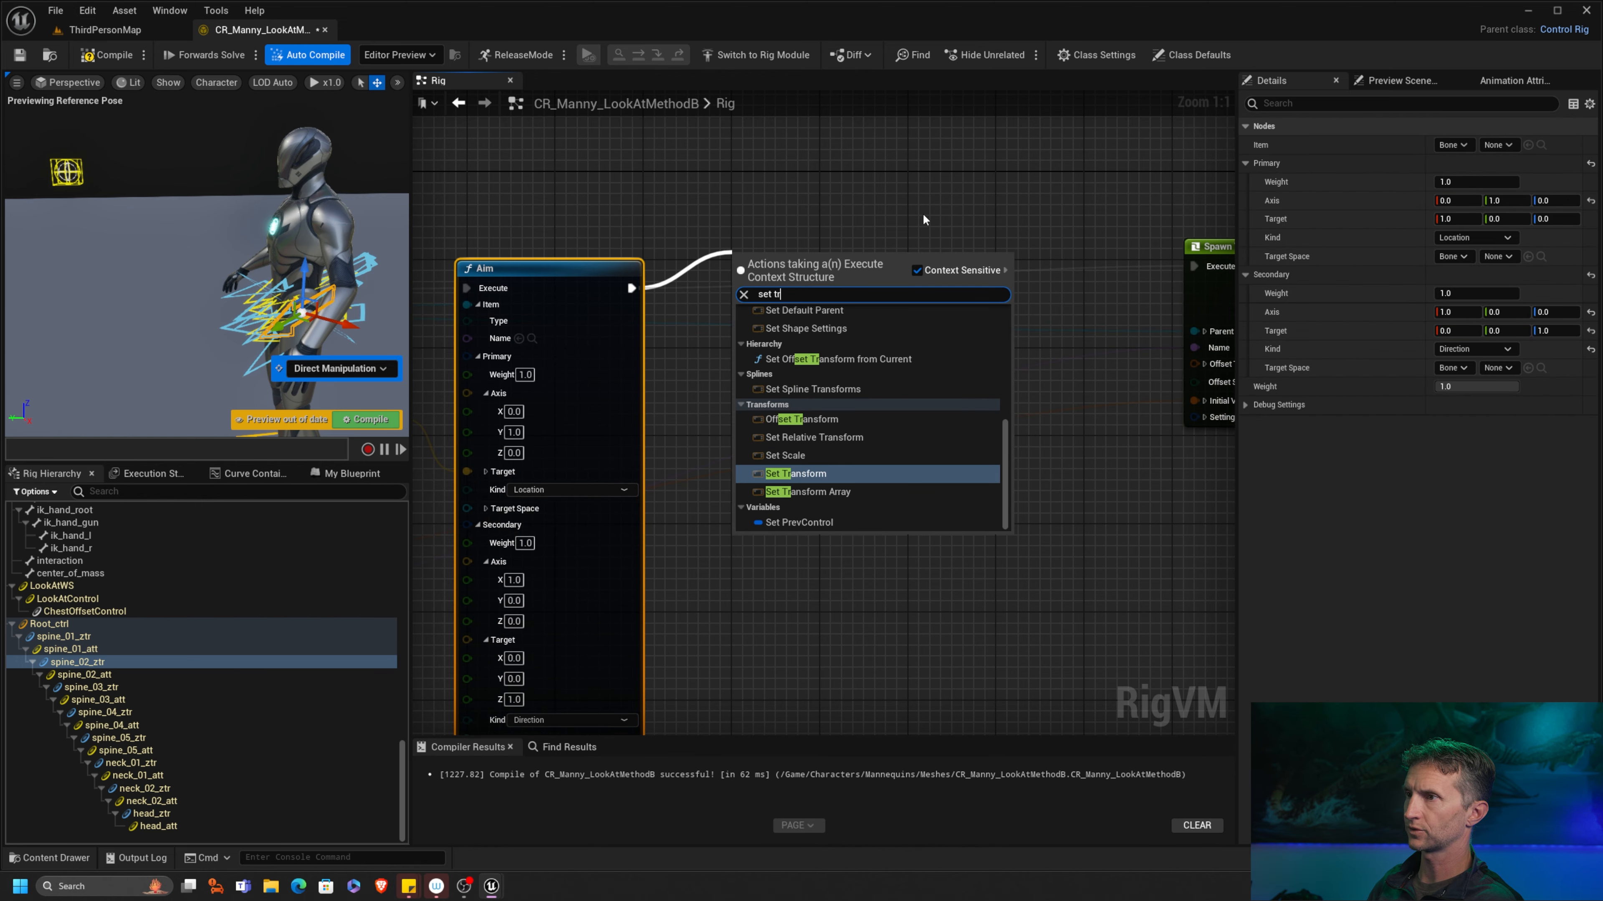
pyautogui.write('ansfo')
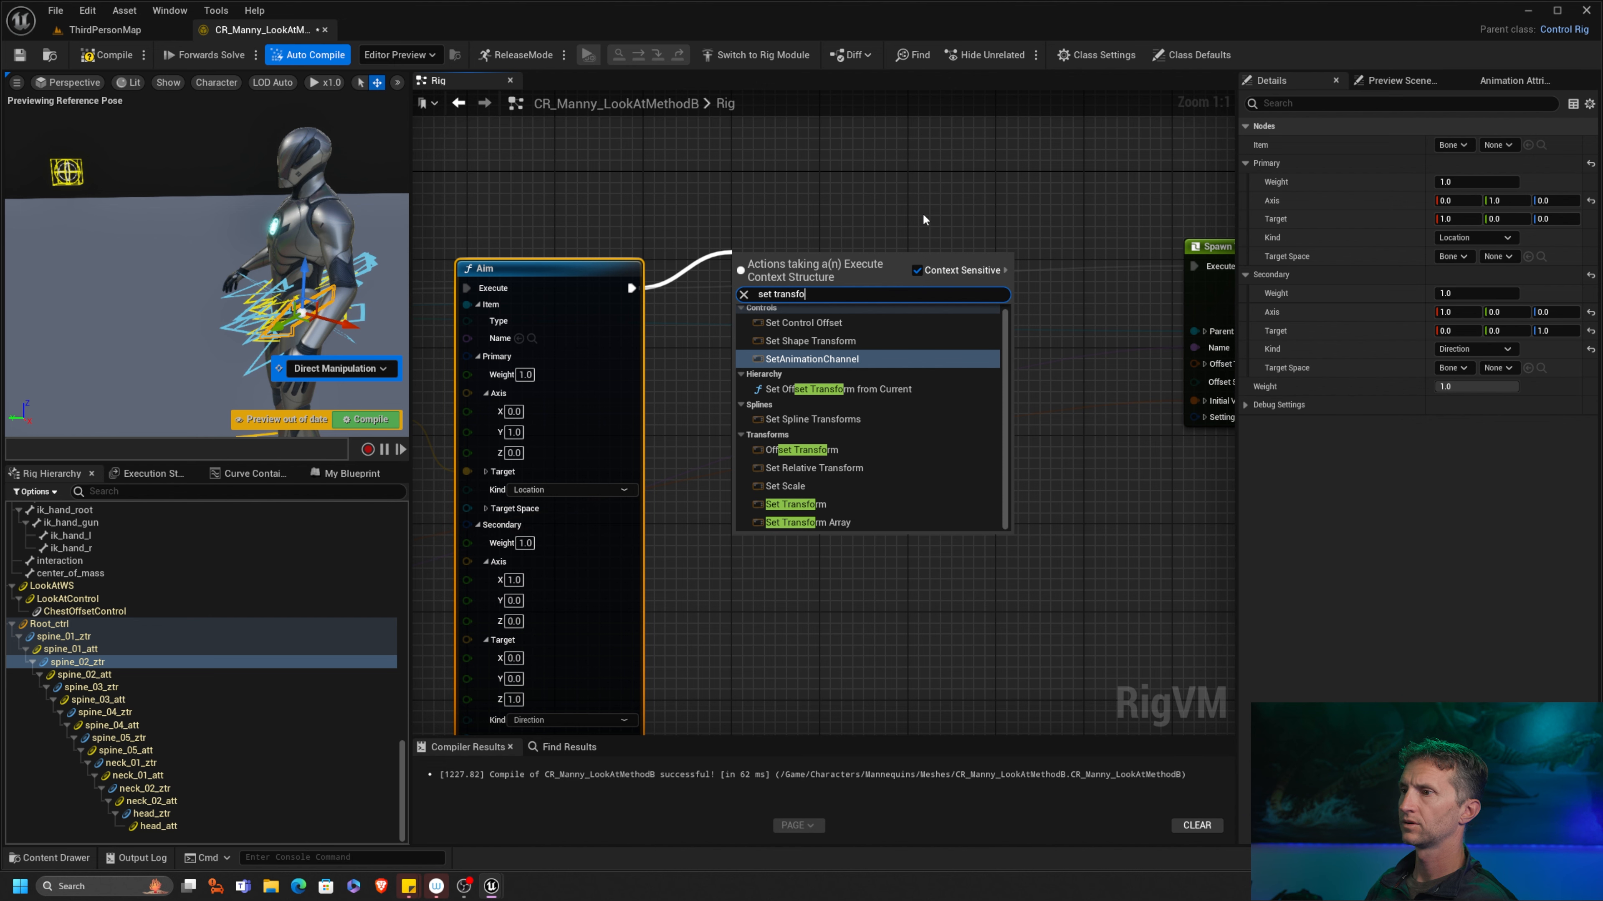
pyautogui.click(795, 504)
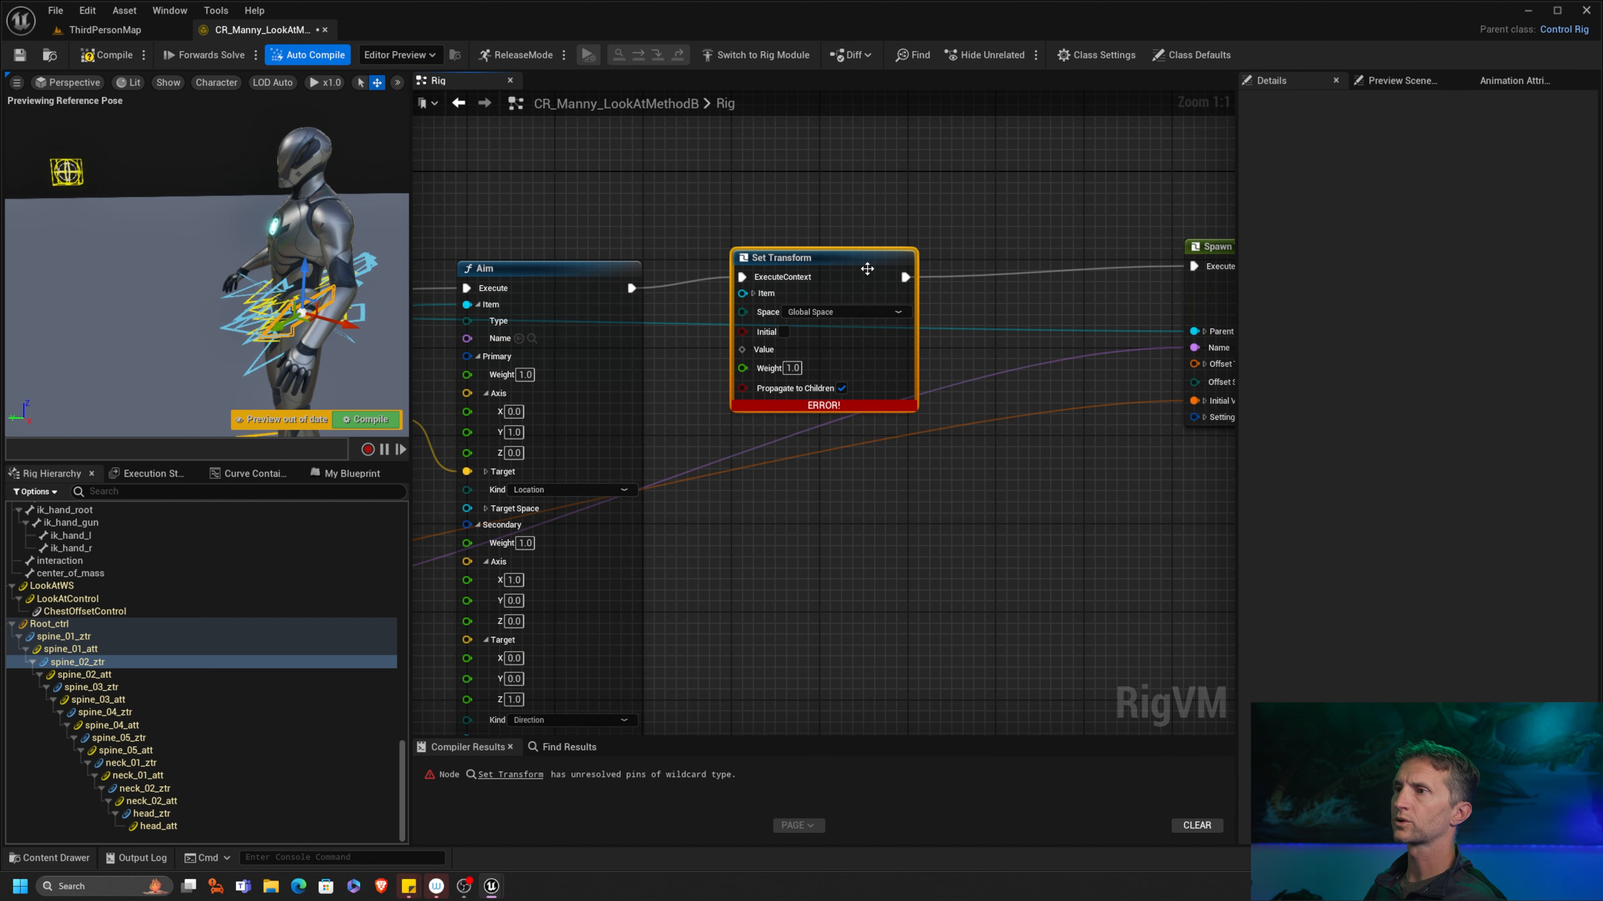
pyautogui.moveTo(764, 293); pyautogui.dragTo(765, 279)
# Step: Add a reroute point on the item wire feeding the Aim node and place it above the node
pyautogui.moveTo(666, 184); pyautogui.dragTo(996, 192, button='right')
pyautogui.click(690, 270)
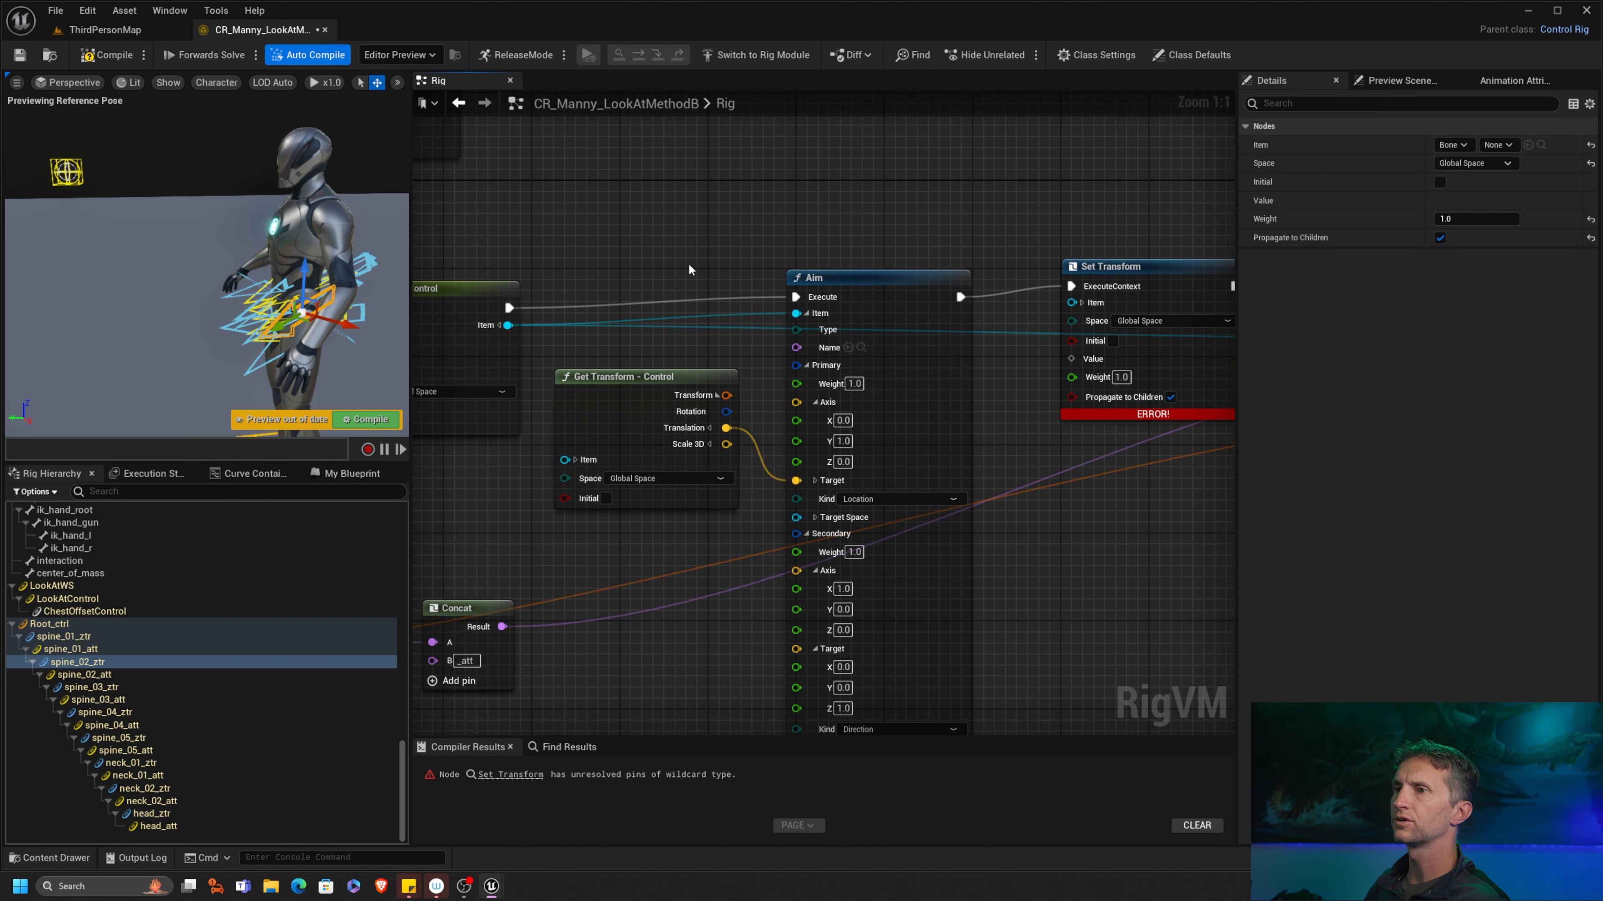
pyautogui.doubleClick(709, 322)
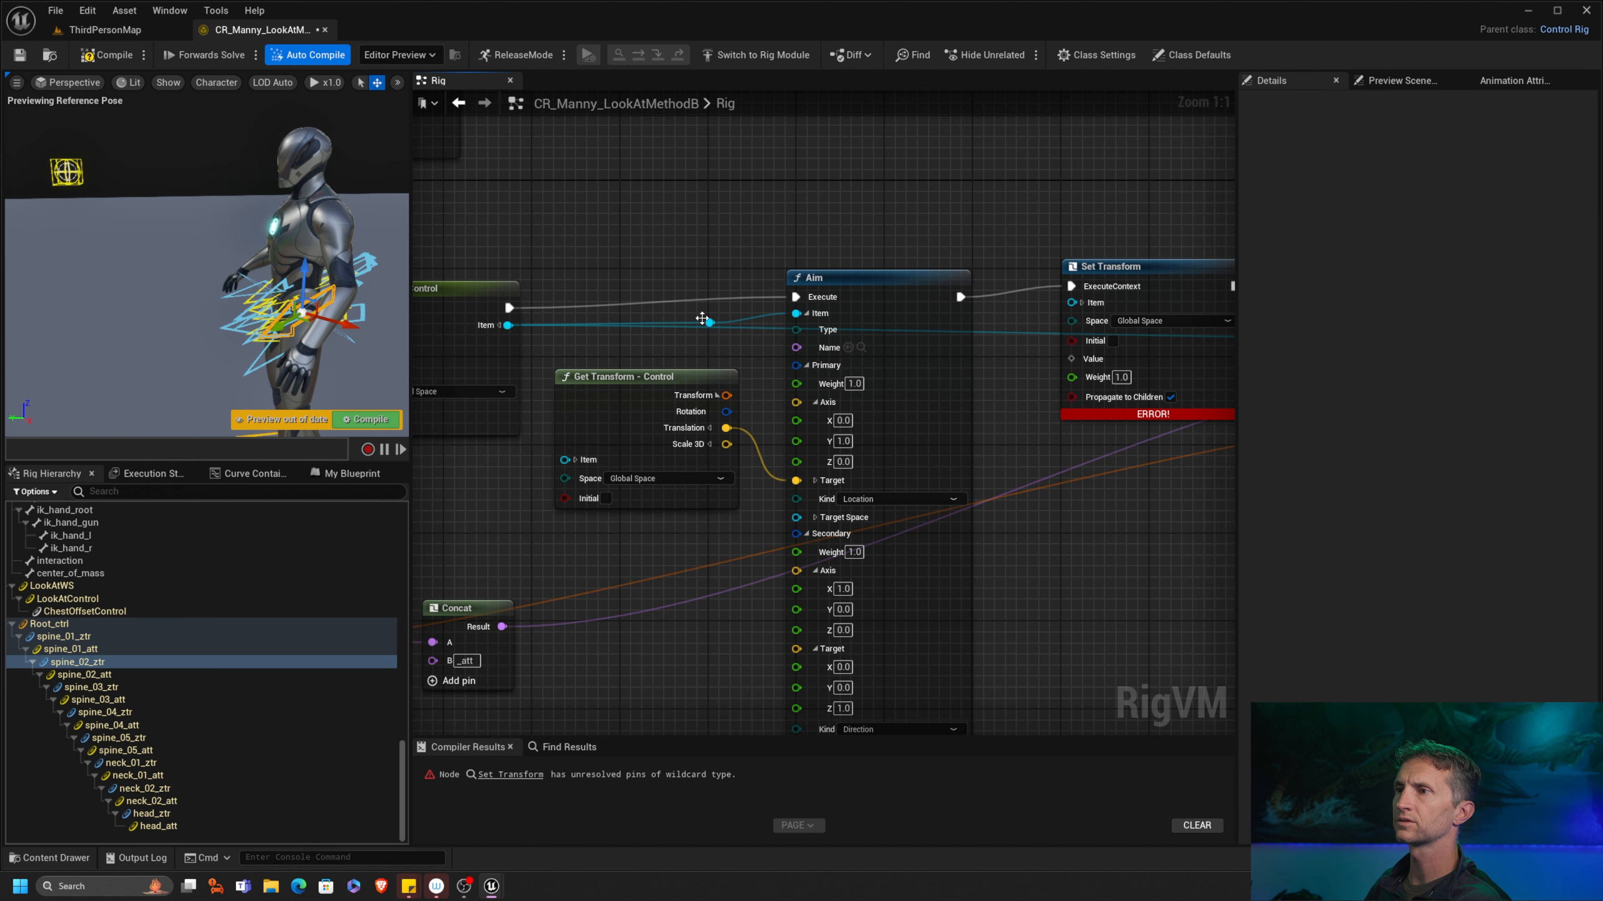
pyautogui.moveTo(699, 332); pyautogui.dragTo(678, 218)
# Step: Connect the reroute point to the second Spawn Transform Control's Parent, and add another reroute point on that wire beyond Set Transform
pyautogui.moveTo(921, 195); pyautogui.dragTo(756, 184, button='right')
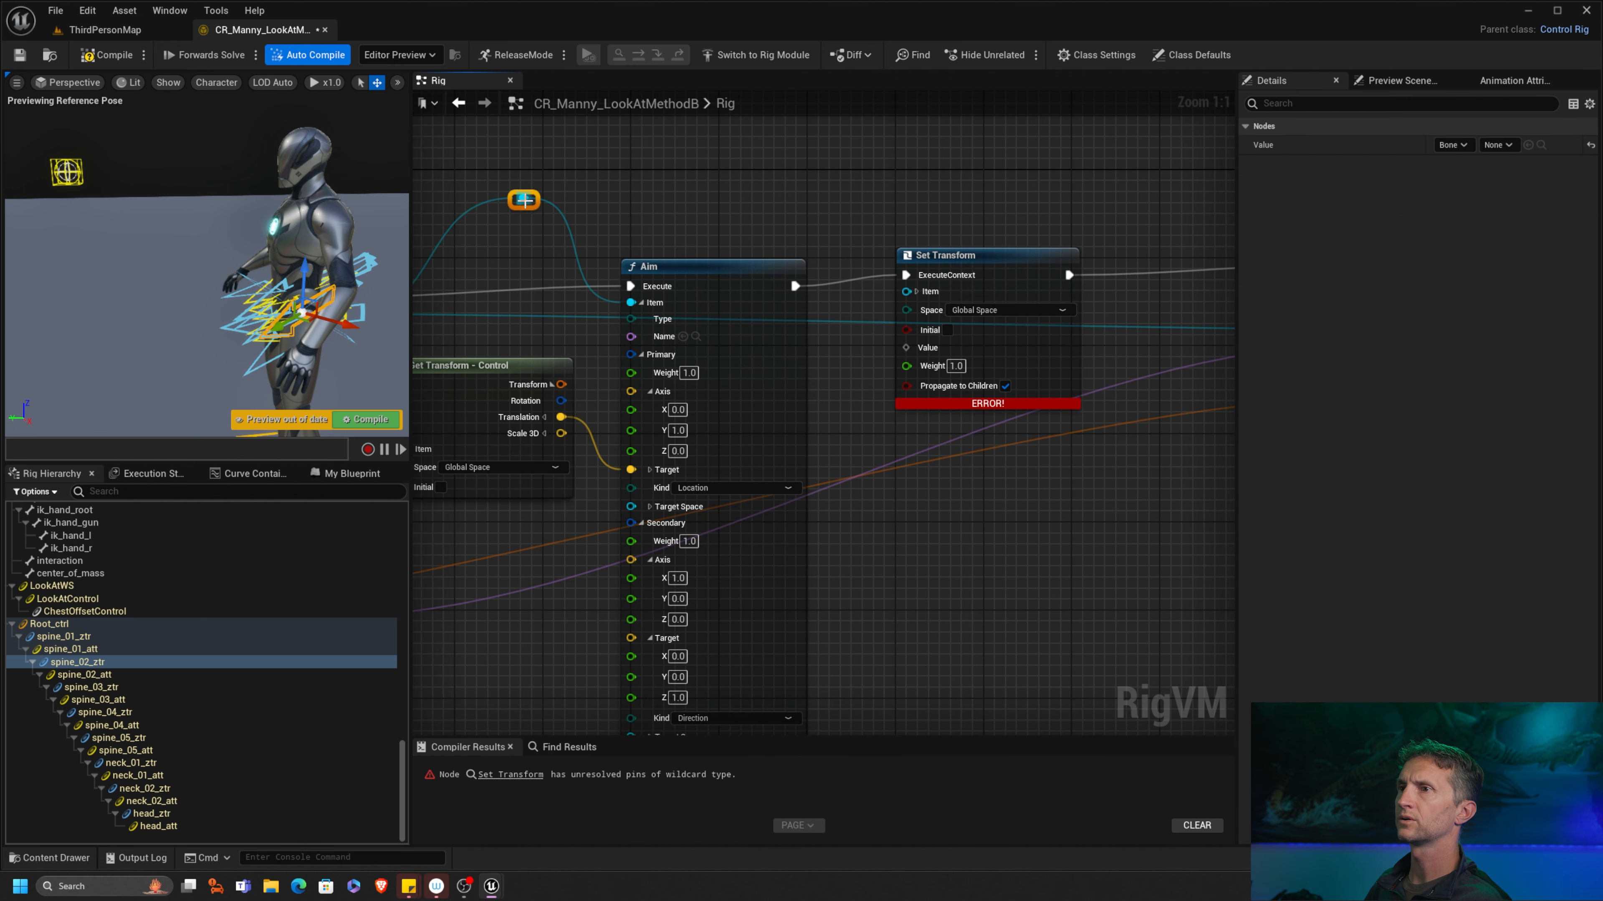
pyautogui.moveTo(524, 199); pyautogui.dragTo(884, 329)
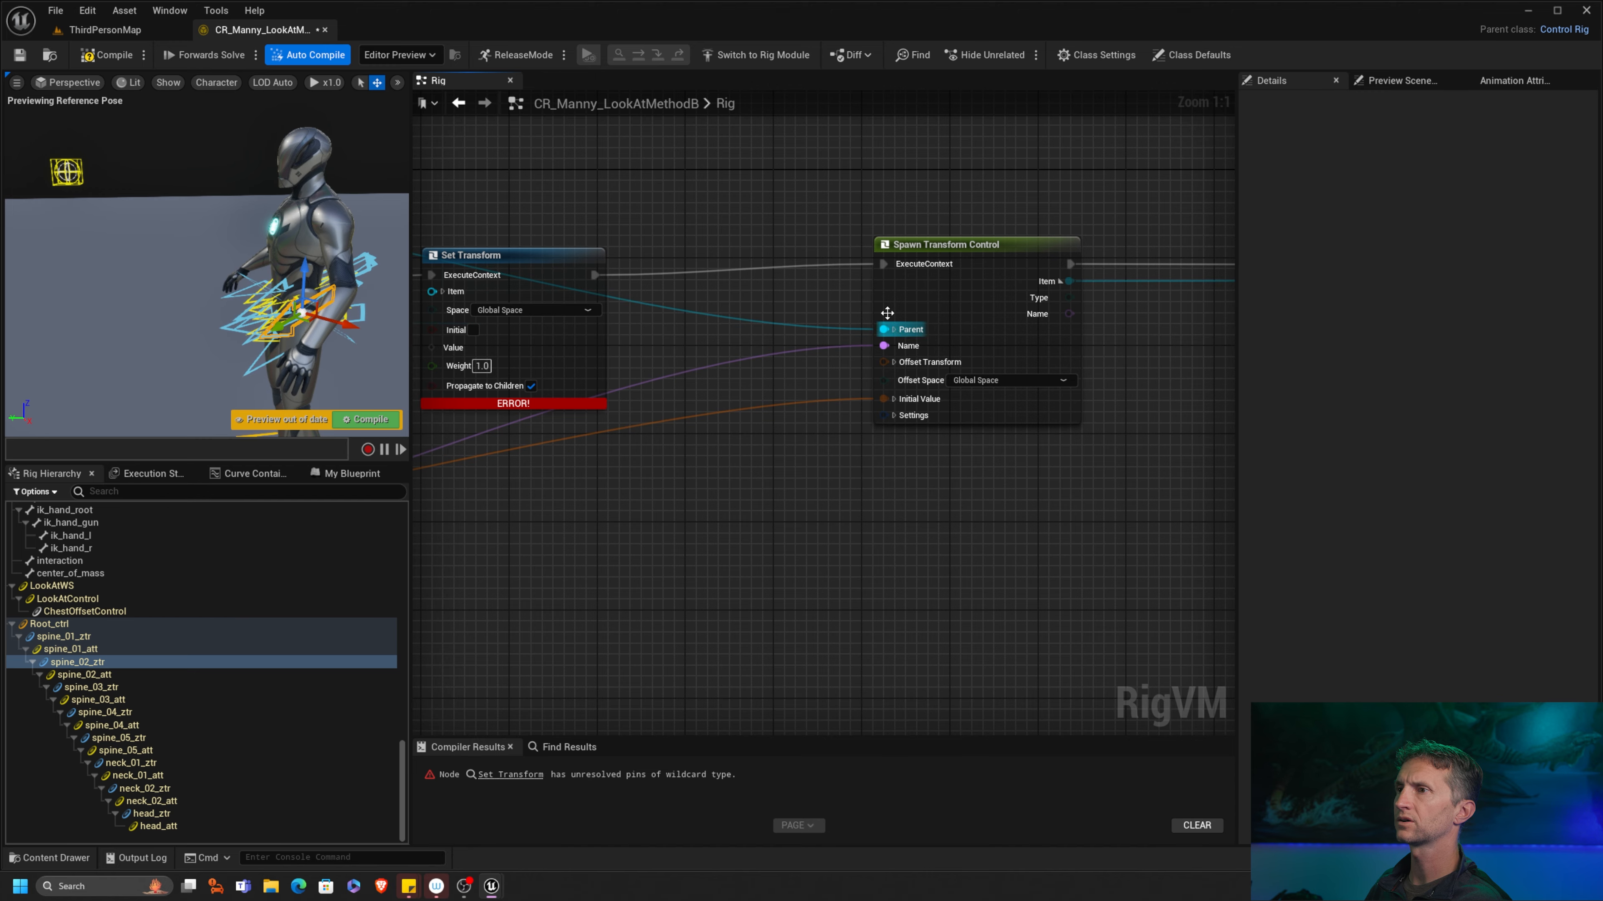
pyautogui.moveTo(648, 193); pyautogui.dragTo(1136, 234, button='right')
pyautogui.doubleClick(760, 264)
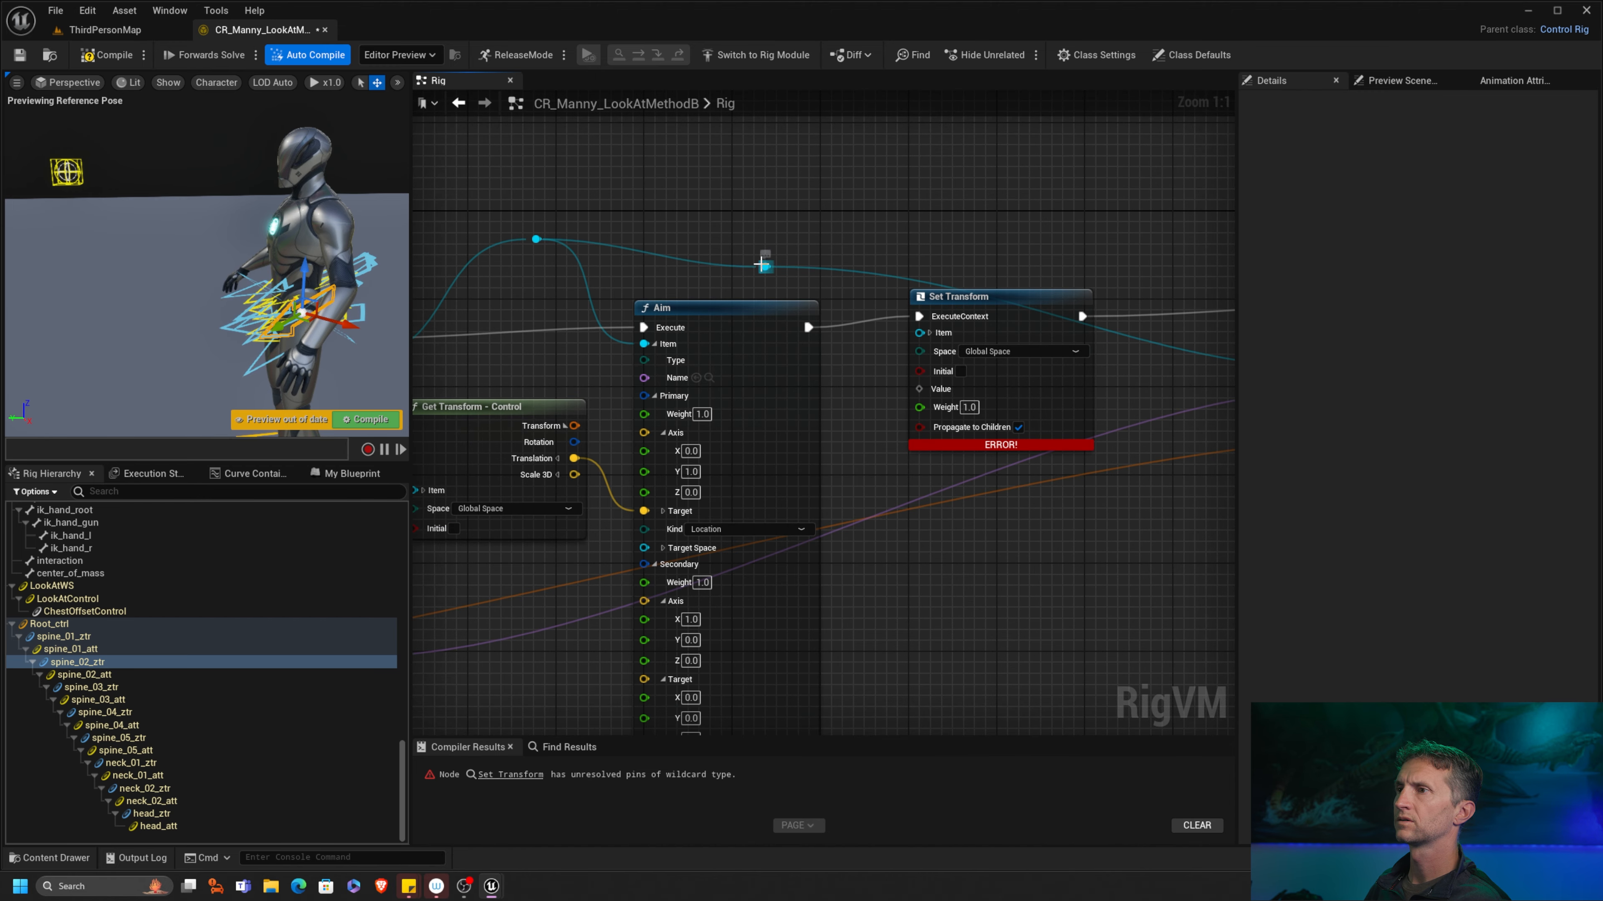
pyautogui.moveTo(797, 261)
pyautogui.mouseDown()
pyautogui.moveTo(956, 225)
pyautogui.moveTo(766, 266)
pyautogui.mouseUp()
pyautogui.moveTo(727, 219); pyautogui.dragTo(1155, 249)
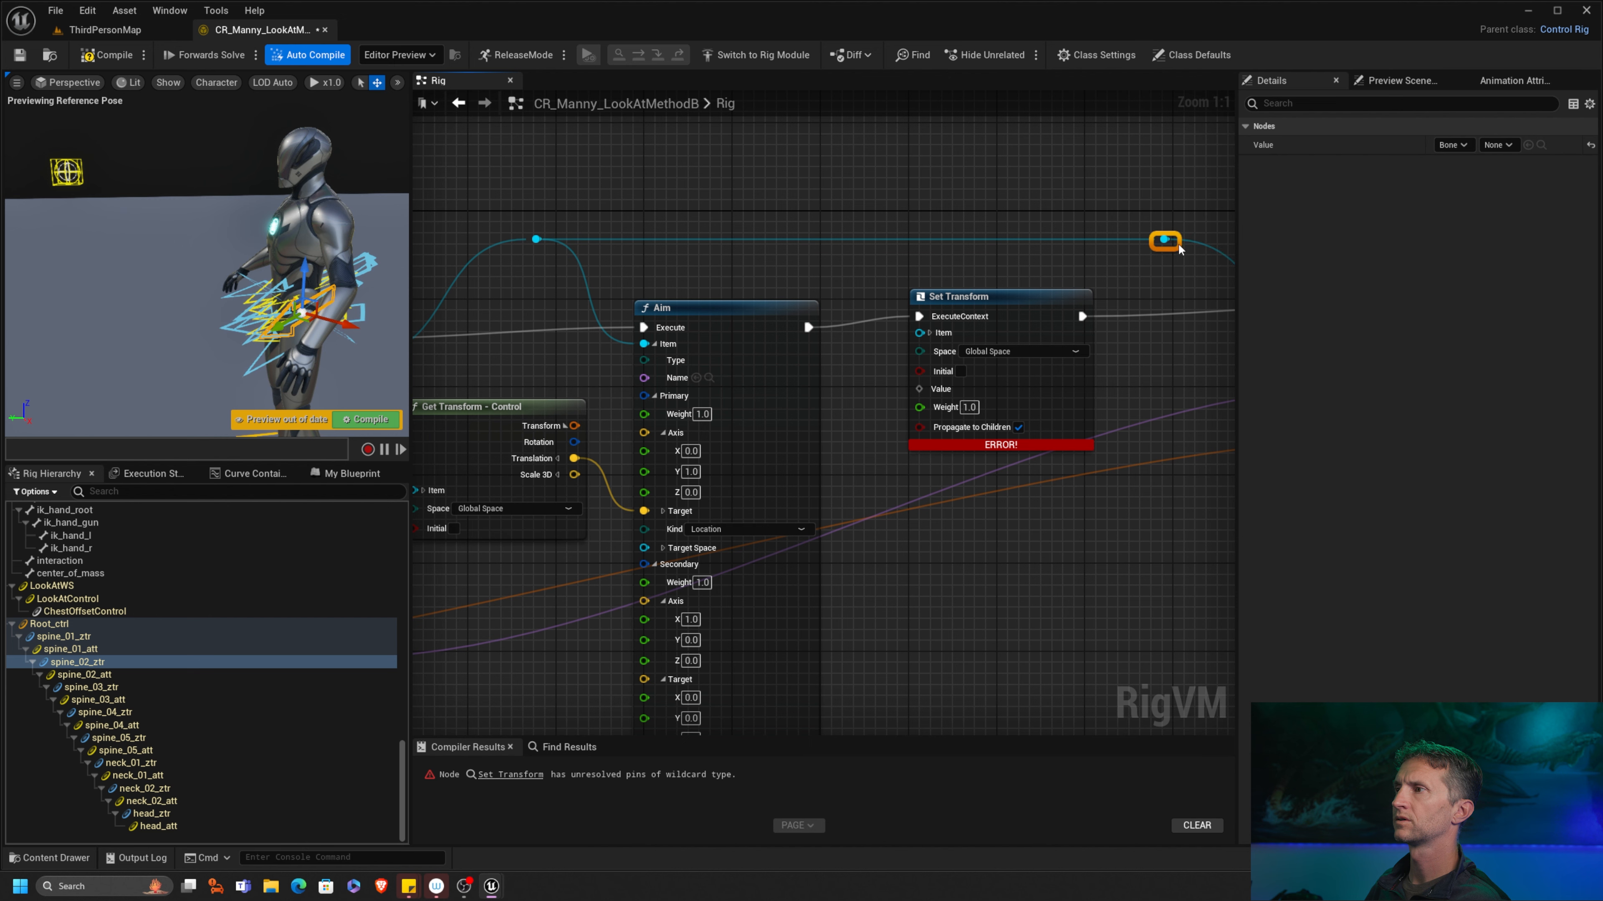
# Step: Add a reroute point midway along the item wire, connect it to Set Transform's Item, and adjust the Set Transform and Aim positions
pyautogui.doubleClick(834, 243)
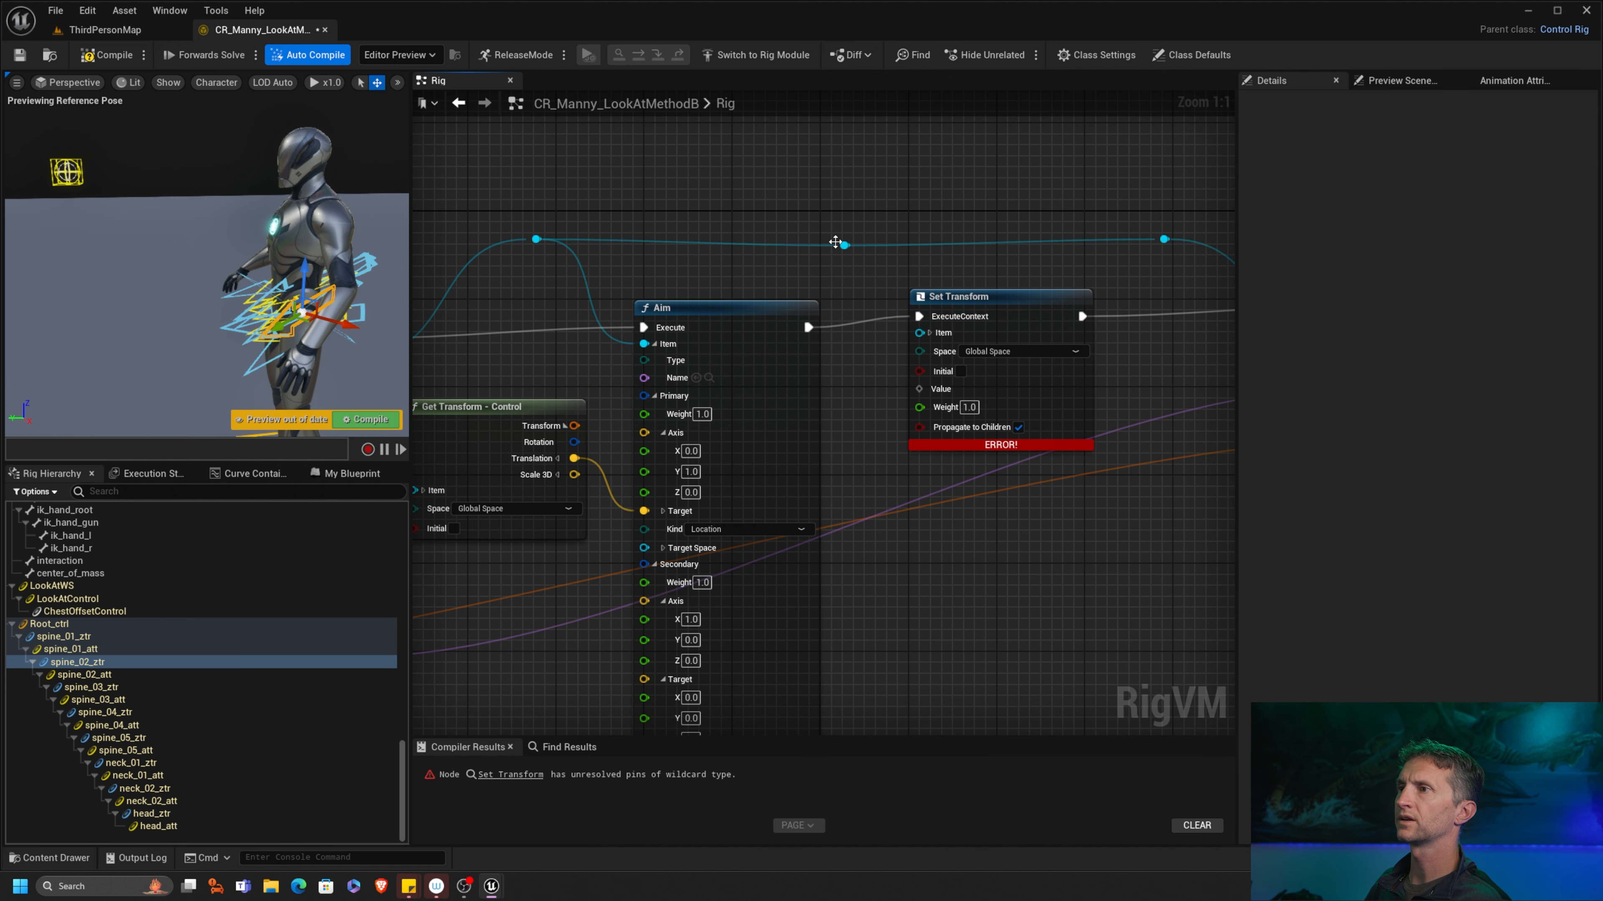
pyautogui.moveTo(844, 246); pyautogui.dragTo(919, 332)
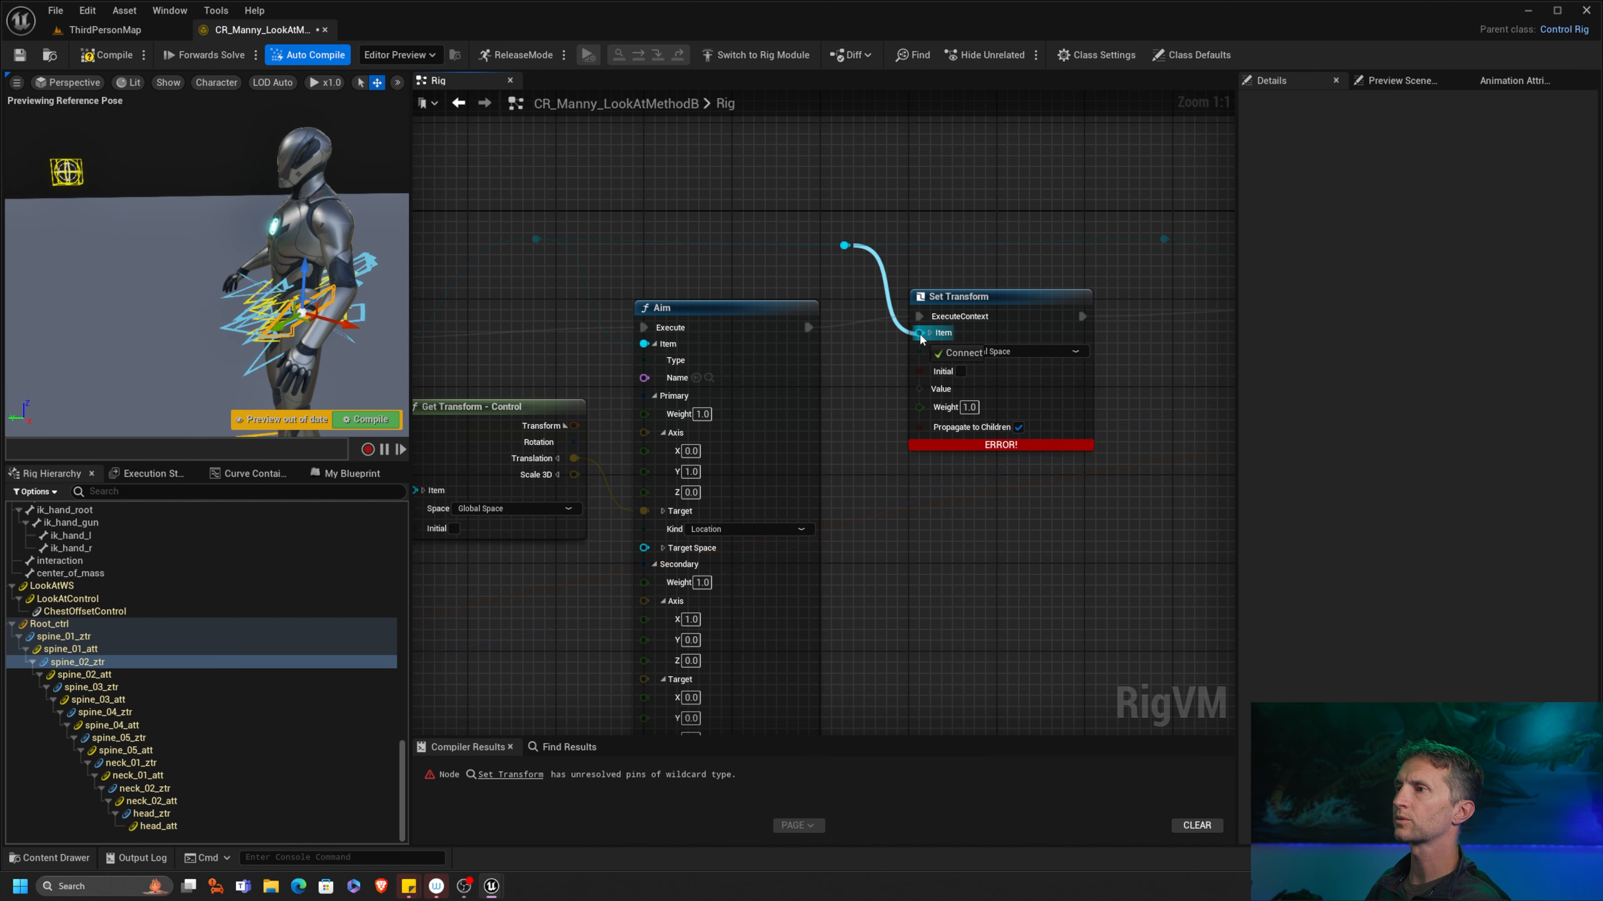
pyautogui.moveTo(1064, 309); pyautogui.dragTo(747, 223, button='right')
pyautogui.moveTo(747, 222); pyautogui.dragTo(802, 233)
pyautogui.moveTo(869, 534); pyautogui.dragTo(1112, 436, button='right')
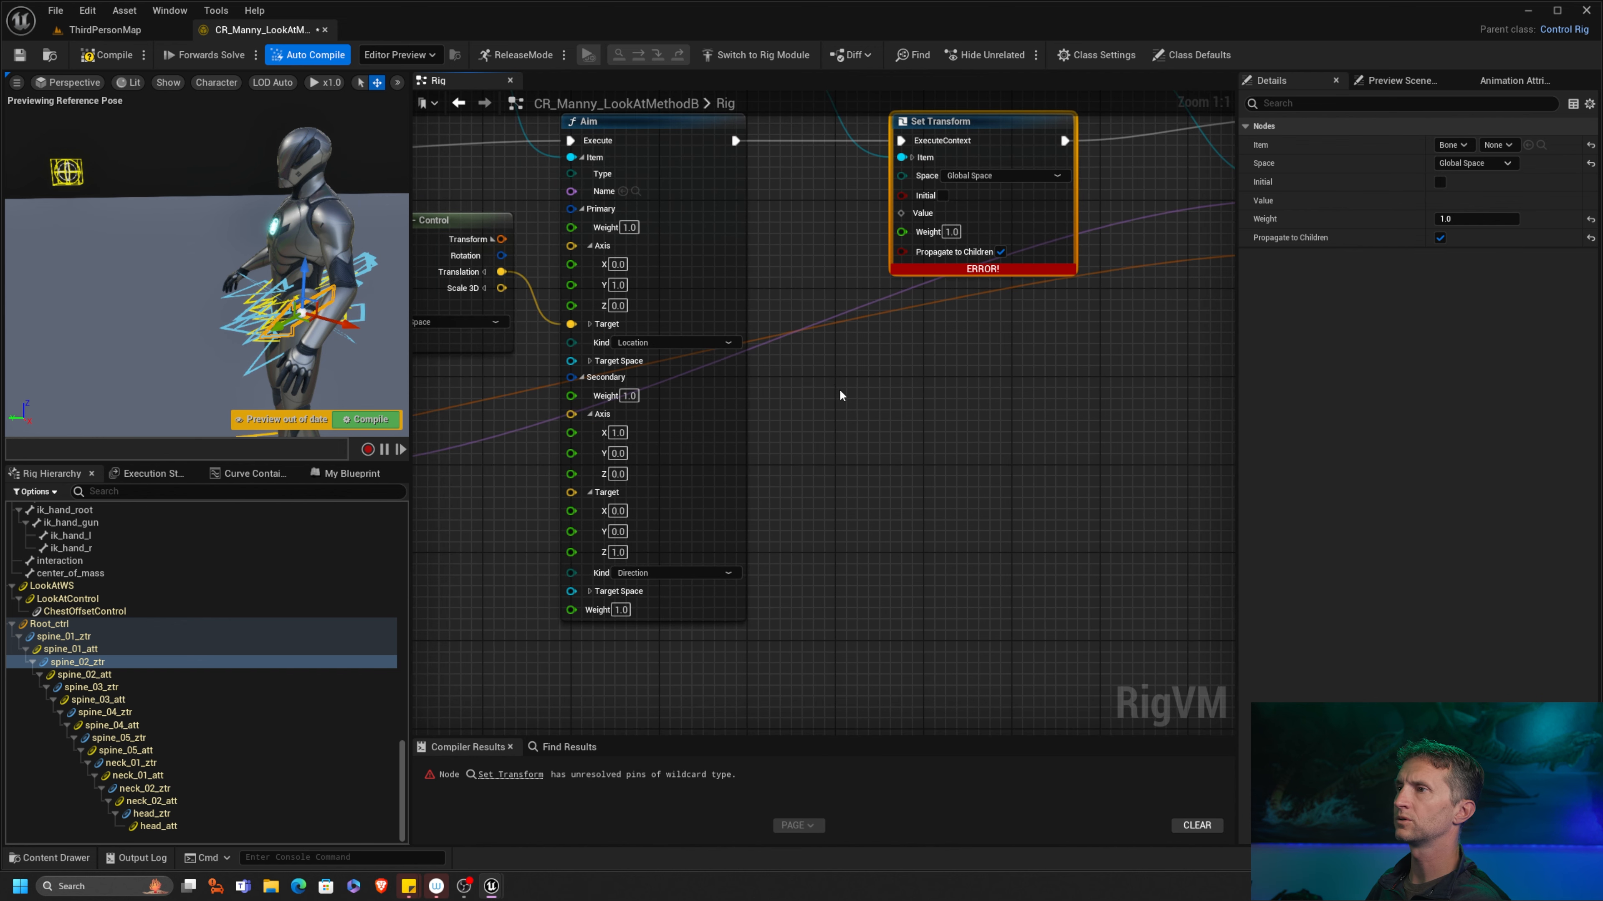
pyautogui.moveTo(695, 216); pyautogui.dragTo(683, 229)
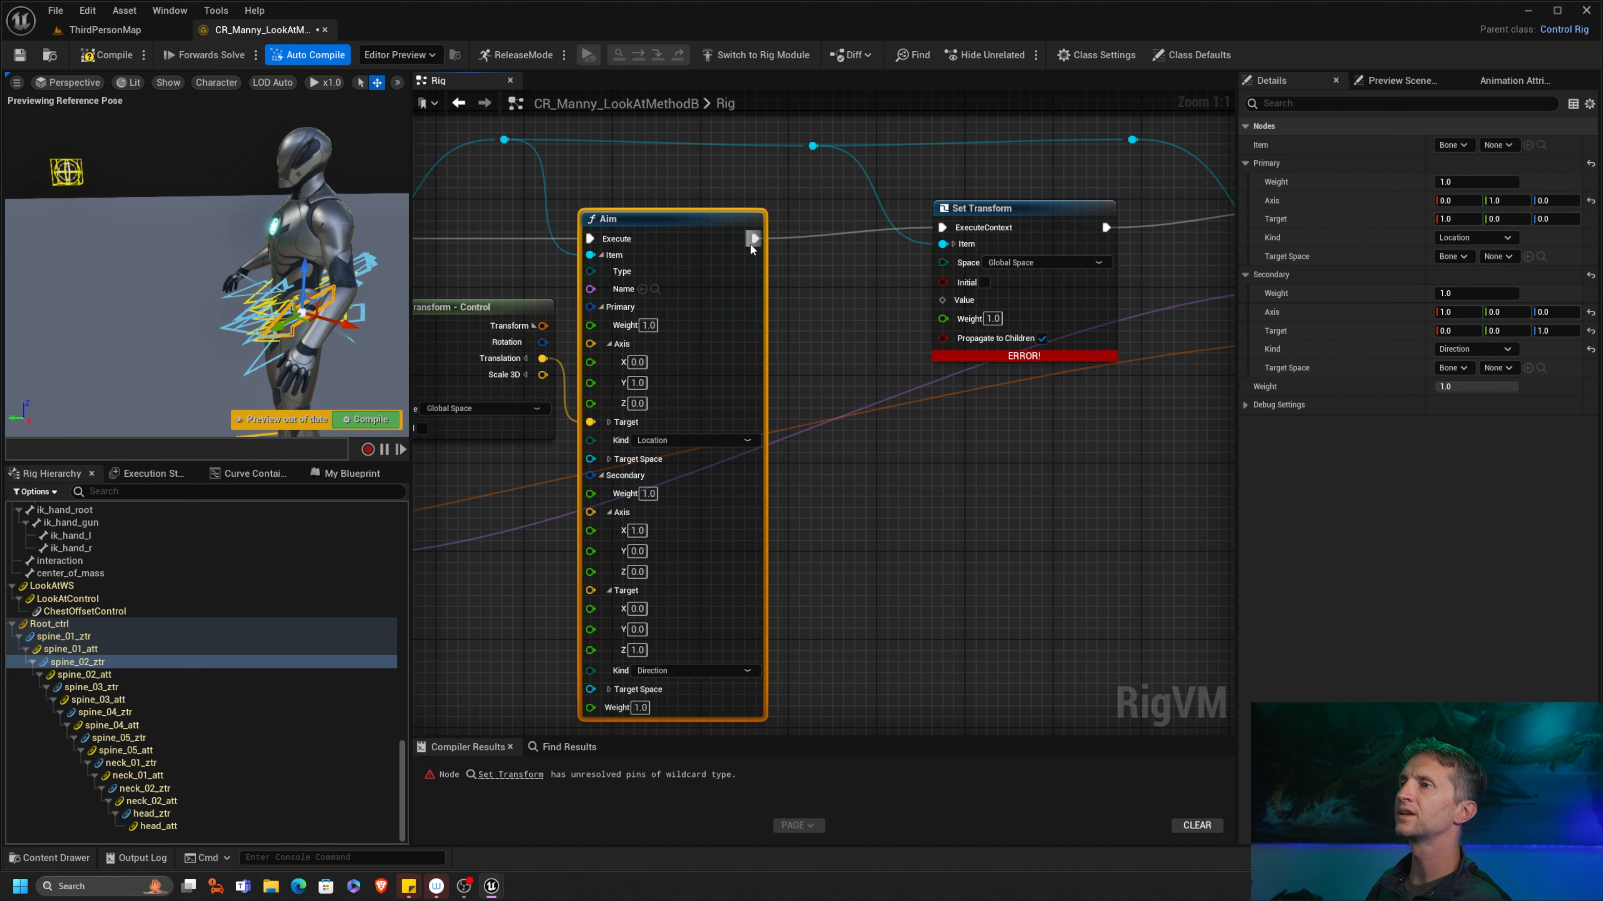
# Step: Add a Get Transform node and place it below the Set Transform node
pyautogui.moveTo(810, 504); pyautogui.dragTo(821, 492, button='right')
pyautogui.write('get tra')
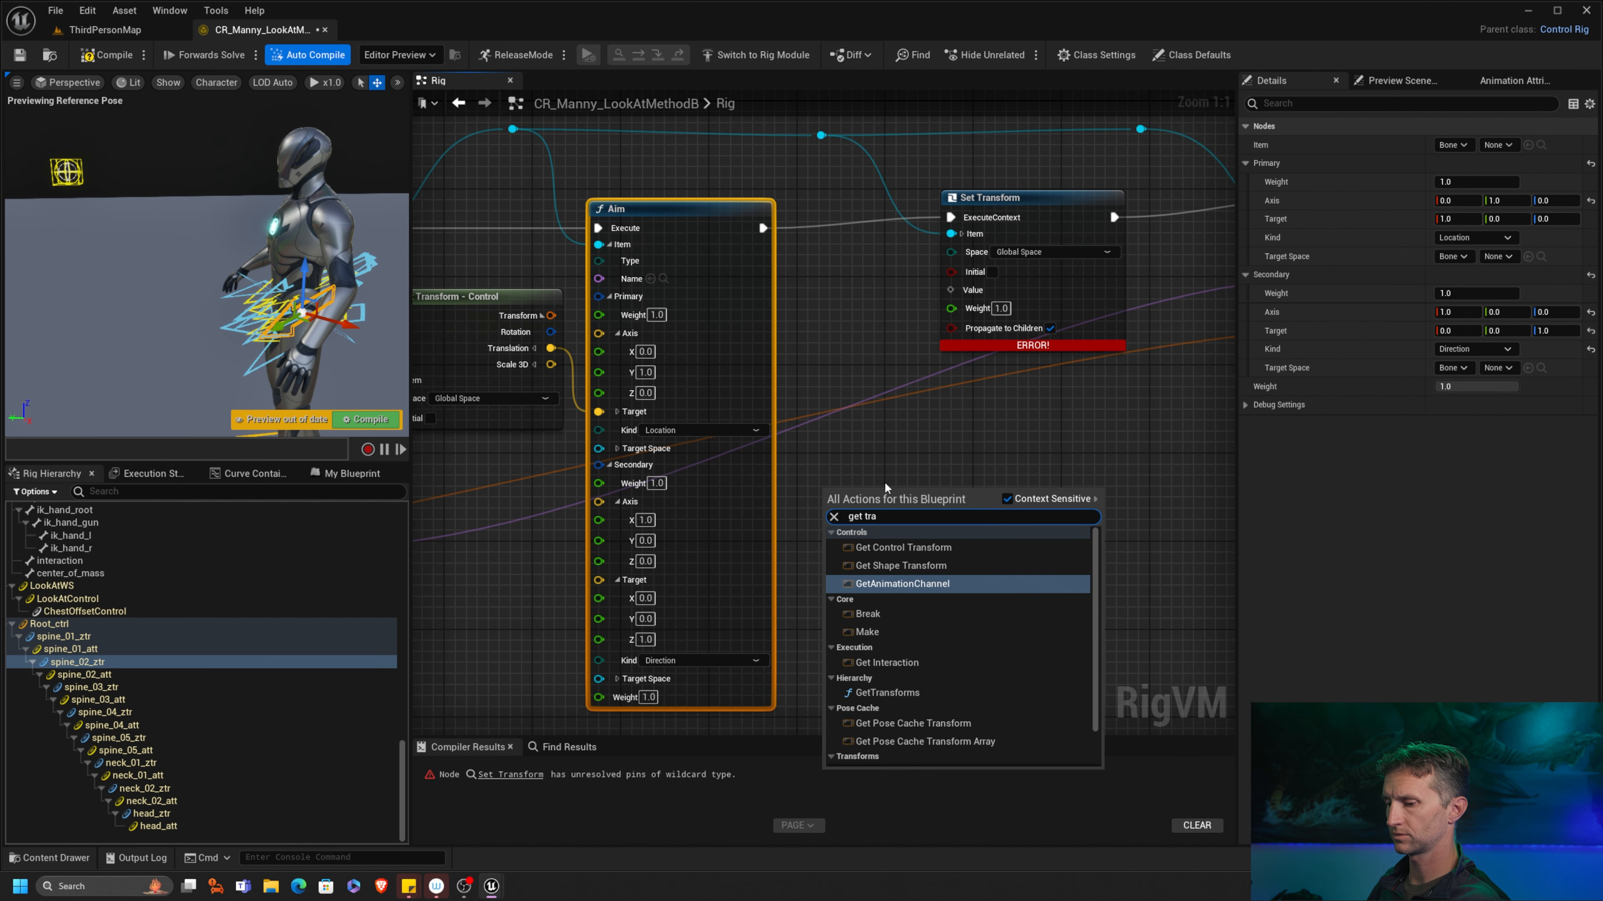
pyautogui.write('nsf')
pyautogui.click(886, 759)
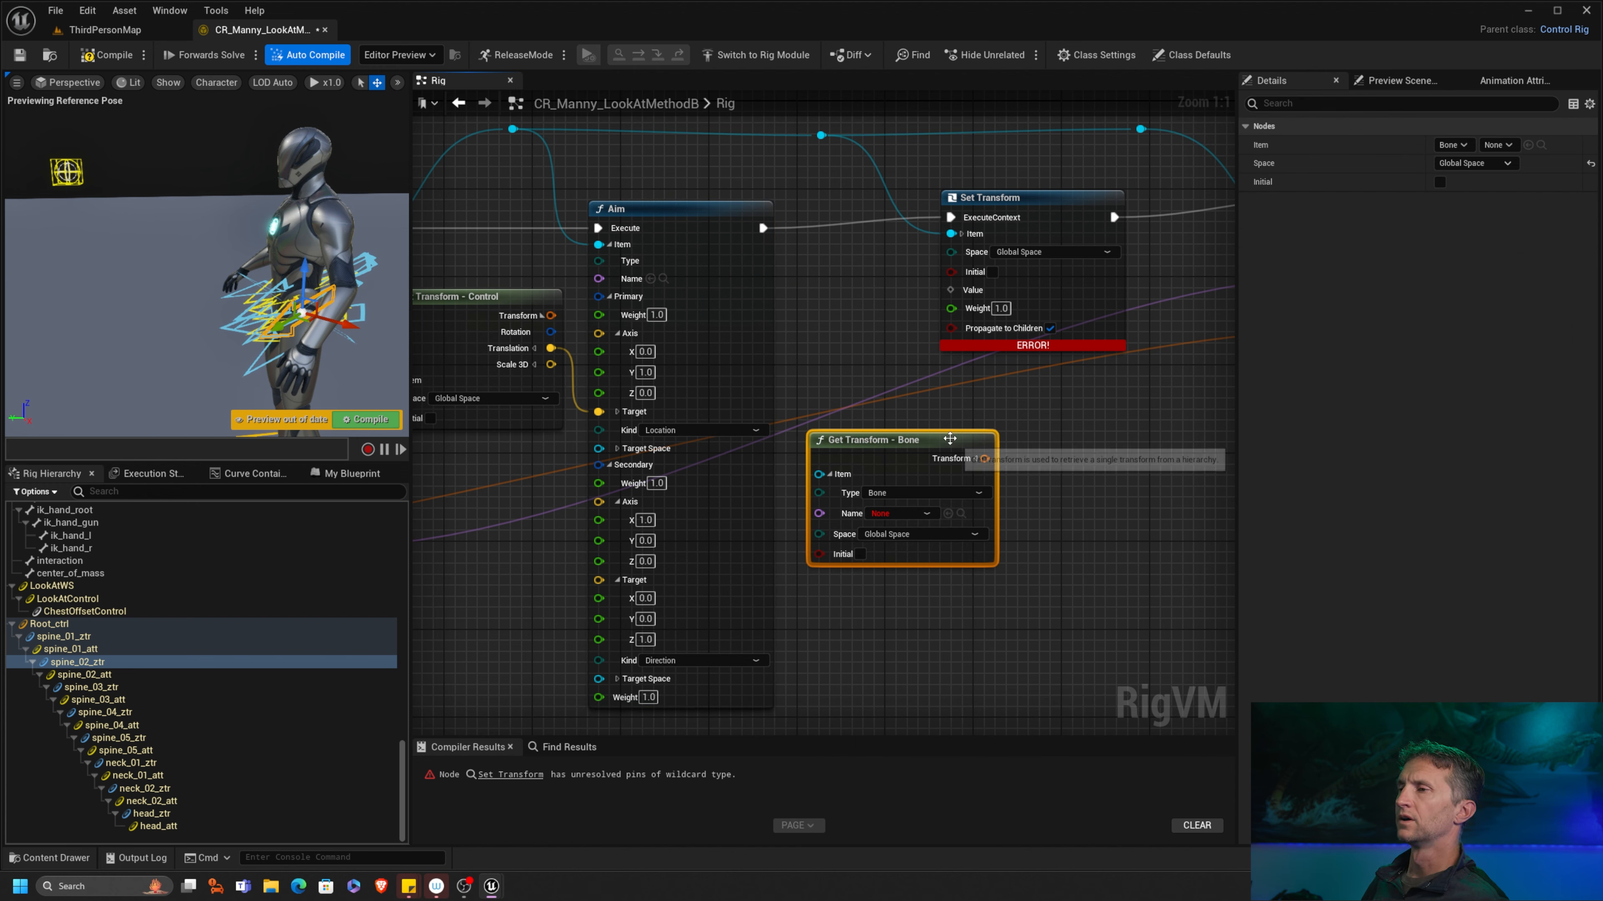
pyautogui.moveTo(904, 453); pyautogui.dragTo(992, 453)
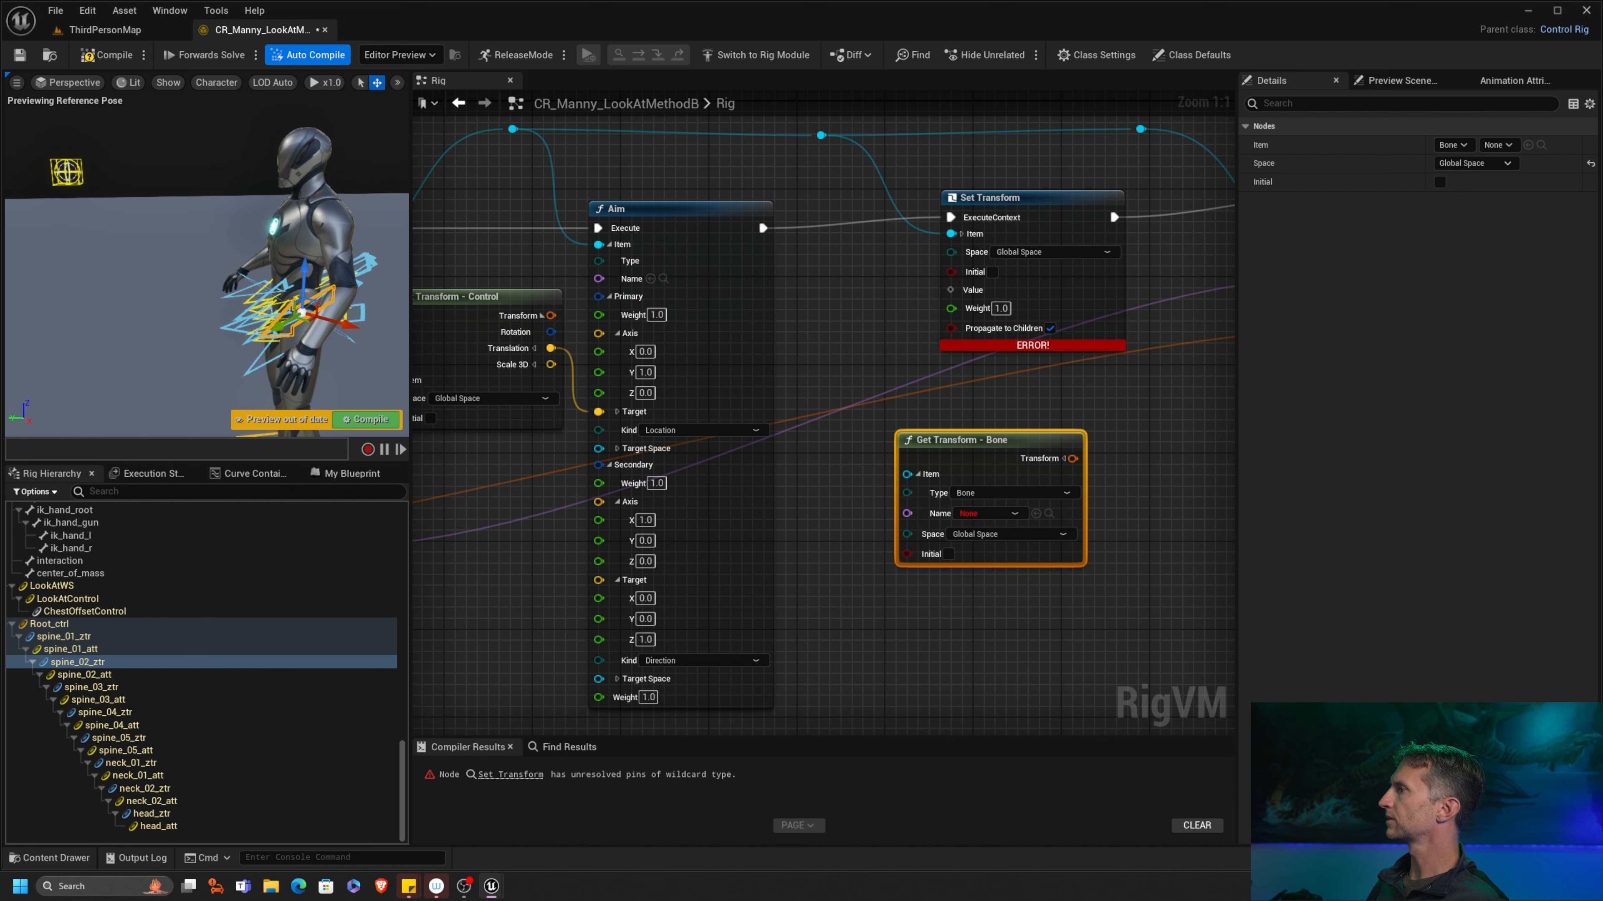
# Step: Connect the middle reroute point to the new Get Transform node's Item, then shift Get Transform left and Set Transform right
pyautogui.moveTo(758, 217); pyautogui.dragTo(1103, 211, button='right')
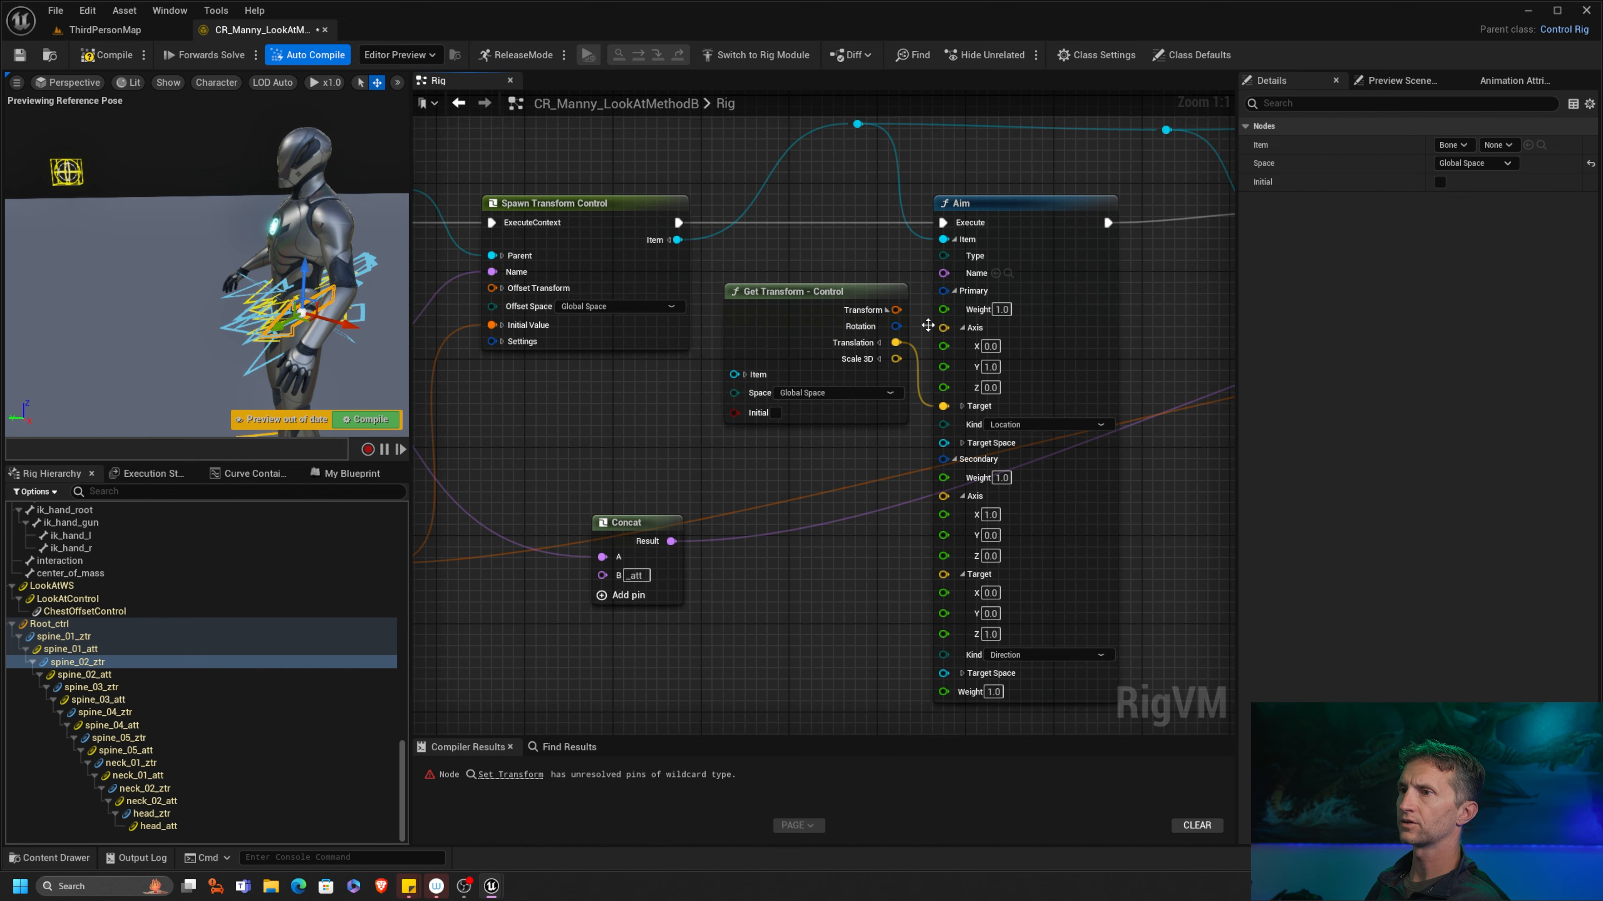
pyautogui.moveTo(1104, 296); pyautogui.dragTo(656, 270, button='right')
pyautogui.moveTo(753, 218); pyautogui.dragTo(753, 281, button='right')
pyautogui.moveTo(677, 166); pyautogui.dragTo(761, 509)
pyautogui.moveTo(847, 478); pyautogui.dragTo(802, 467)
pyautogui.moveTo(897, 239); pyautogui.dragTo(952, 251)
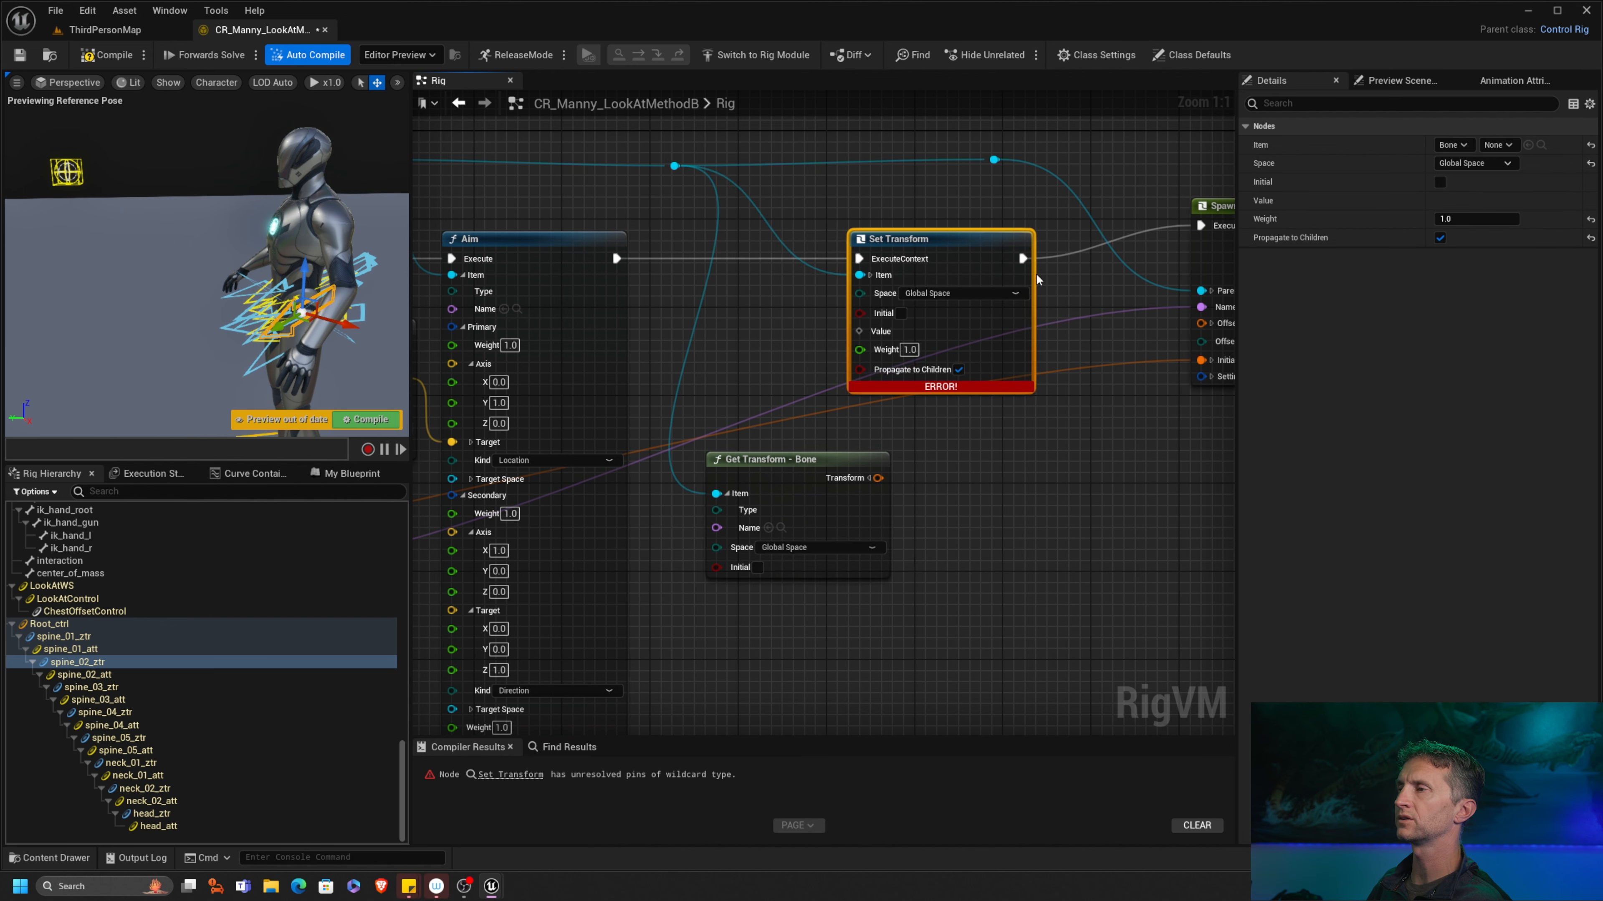
# Step: Collapse the new Get Transform node's Item, enable its Initial option, and move Set Transform farther right
pyautogui.click(730, 495)
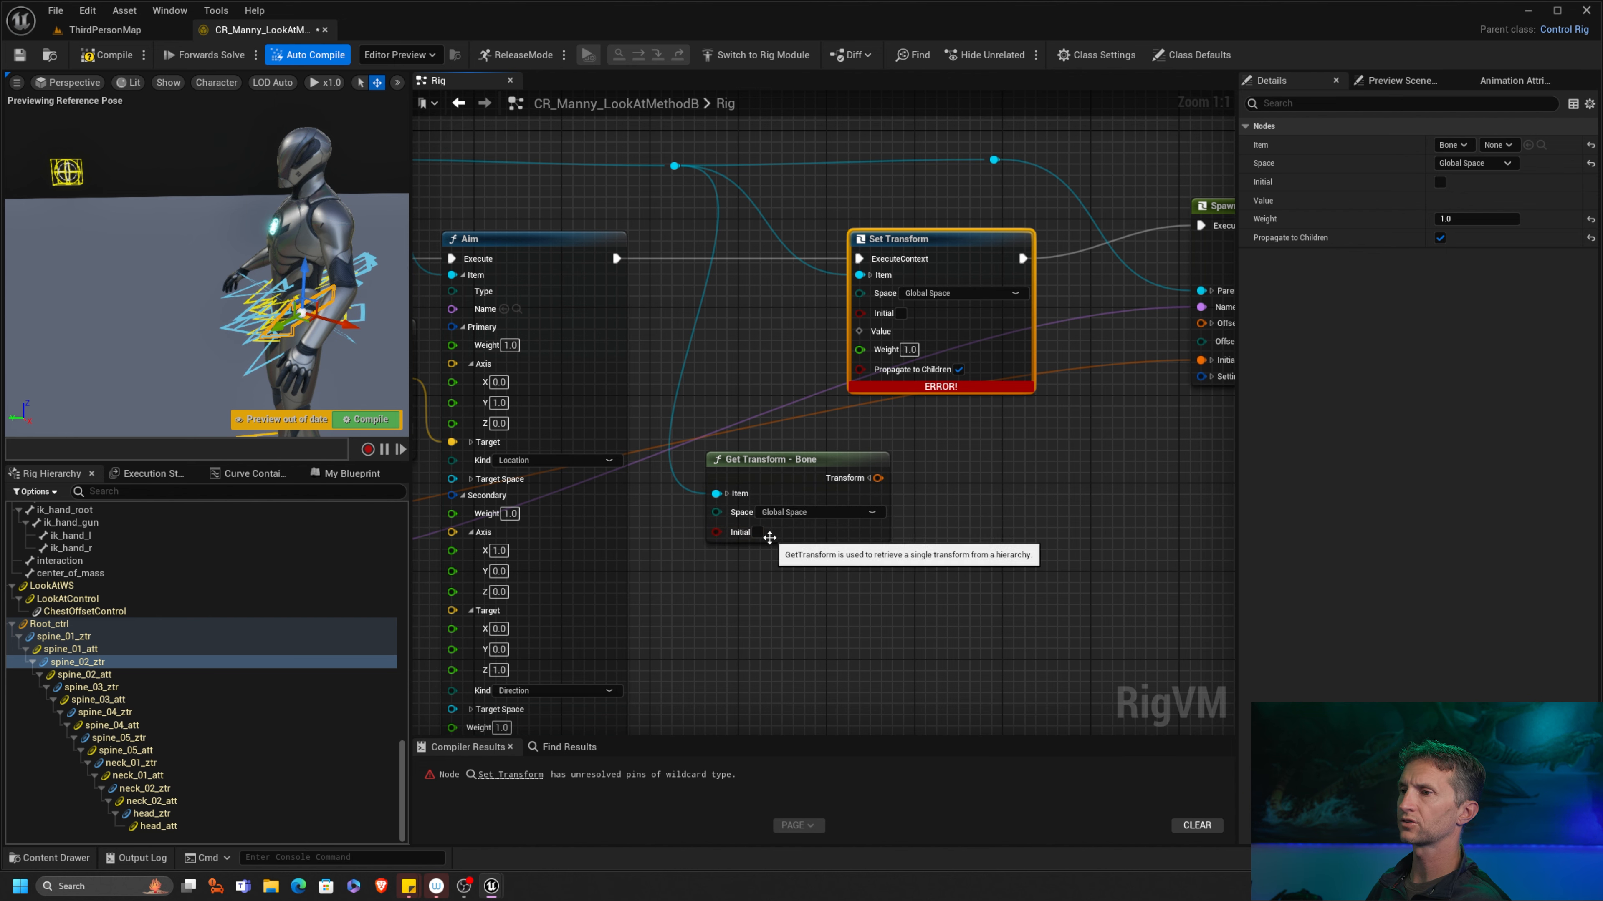
pyautogui.click(758, 532)
pyautogui.moveTo(972, 429); pyautogui.dragTo(951, 440, button='right')
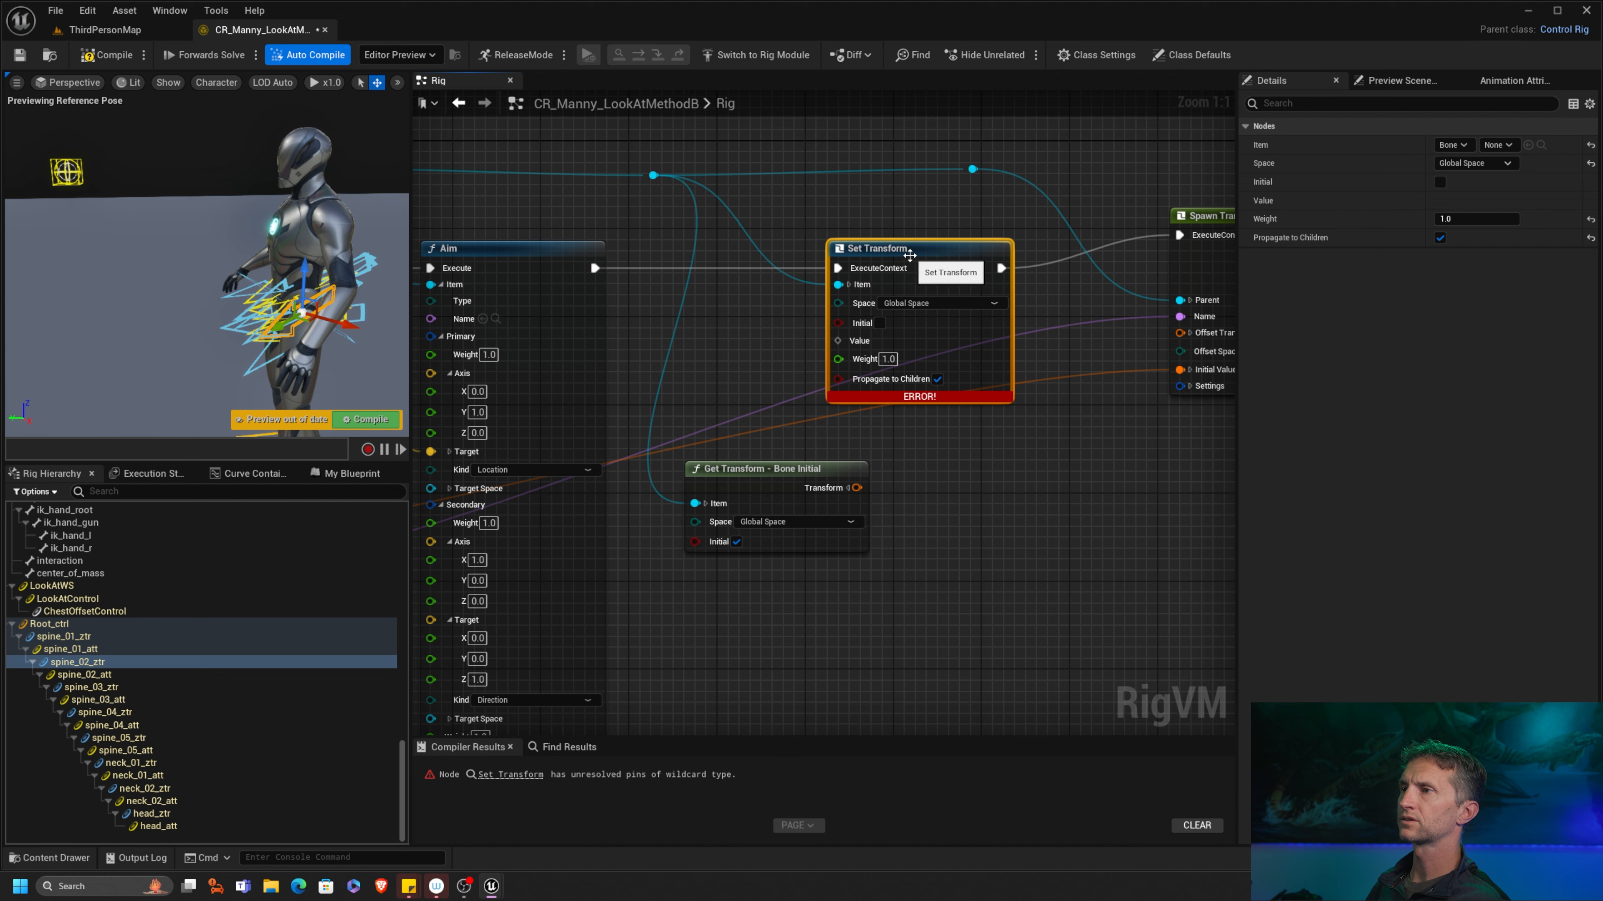
pyautogui.moveTo(911, 249); pyautogui.dragTo(956, 249)
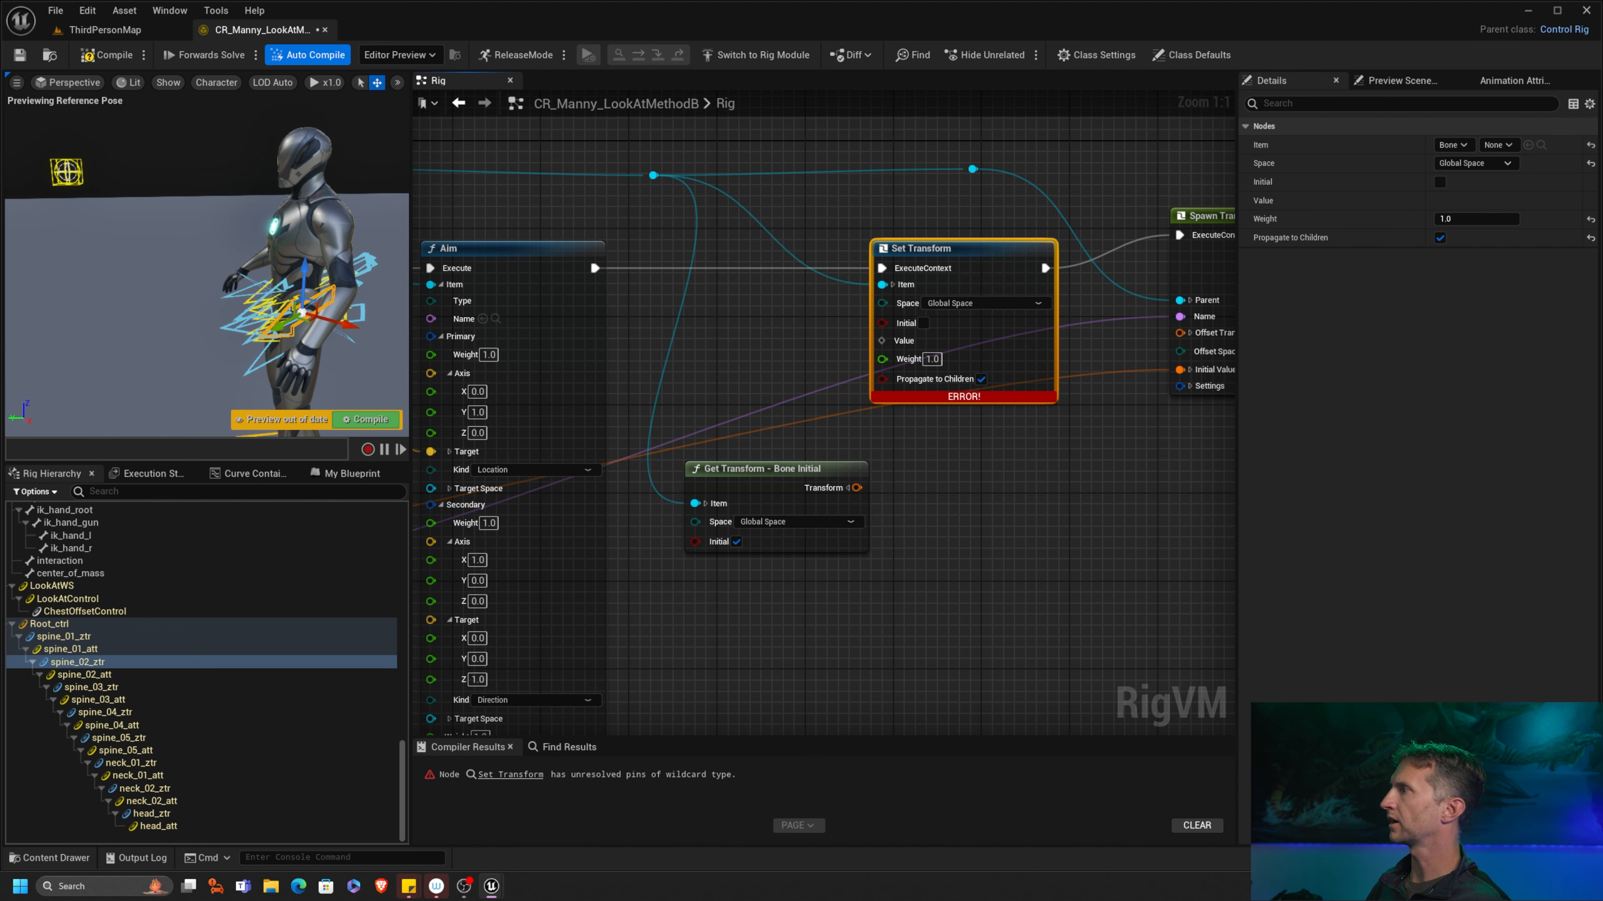
# Step: Connect Get Transform's Transform output to Set Transform's Value, enable Set Transform's Initial option, and compile the rig
pyautogui.moveTo(852, 487); pyautogui.dragTo(883, 340)
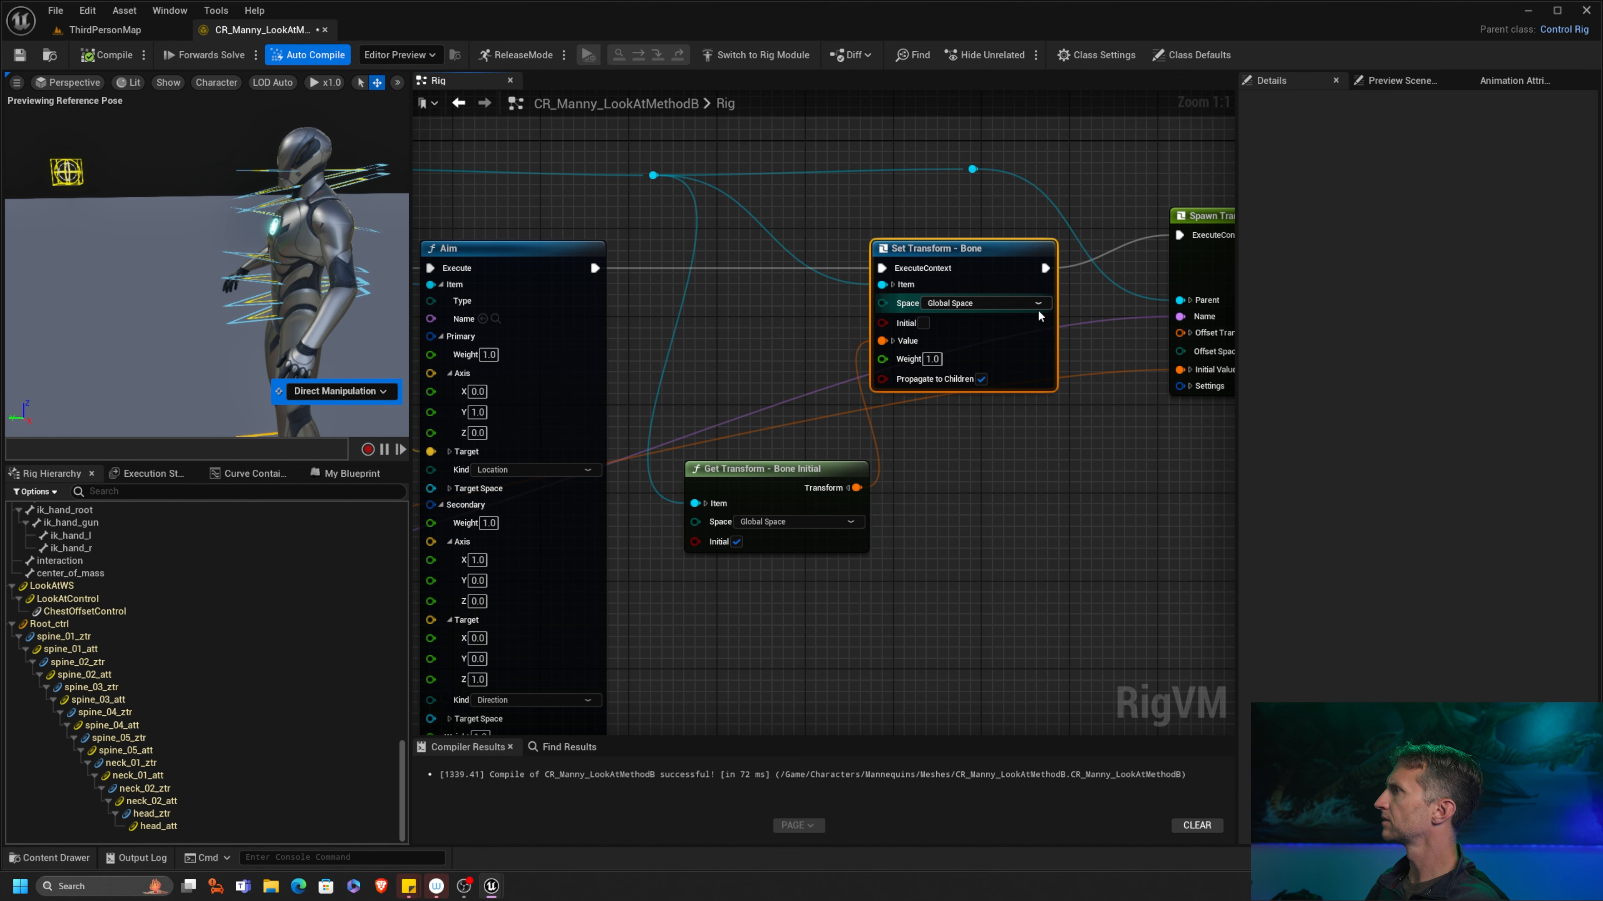
pyautogui.moveTo(963, 276); pyautogui.dragTo(930, 348, button='right')
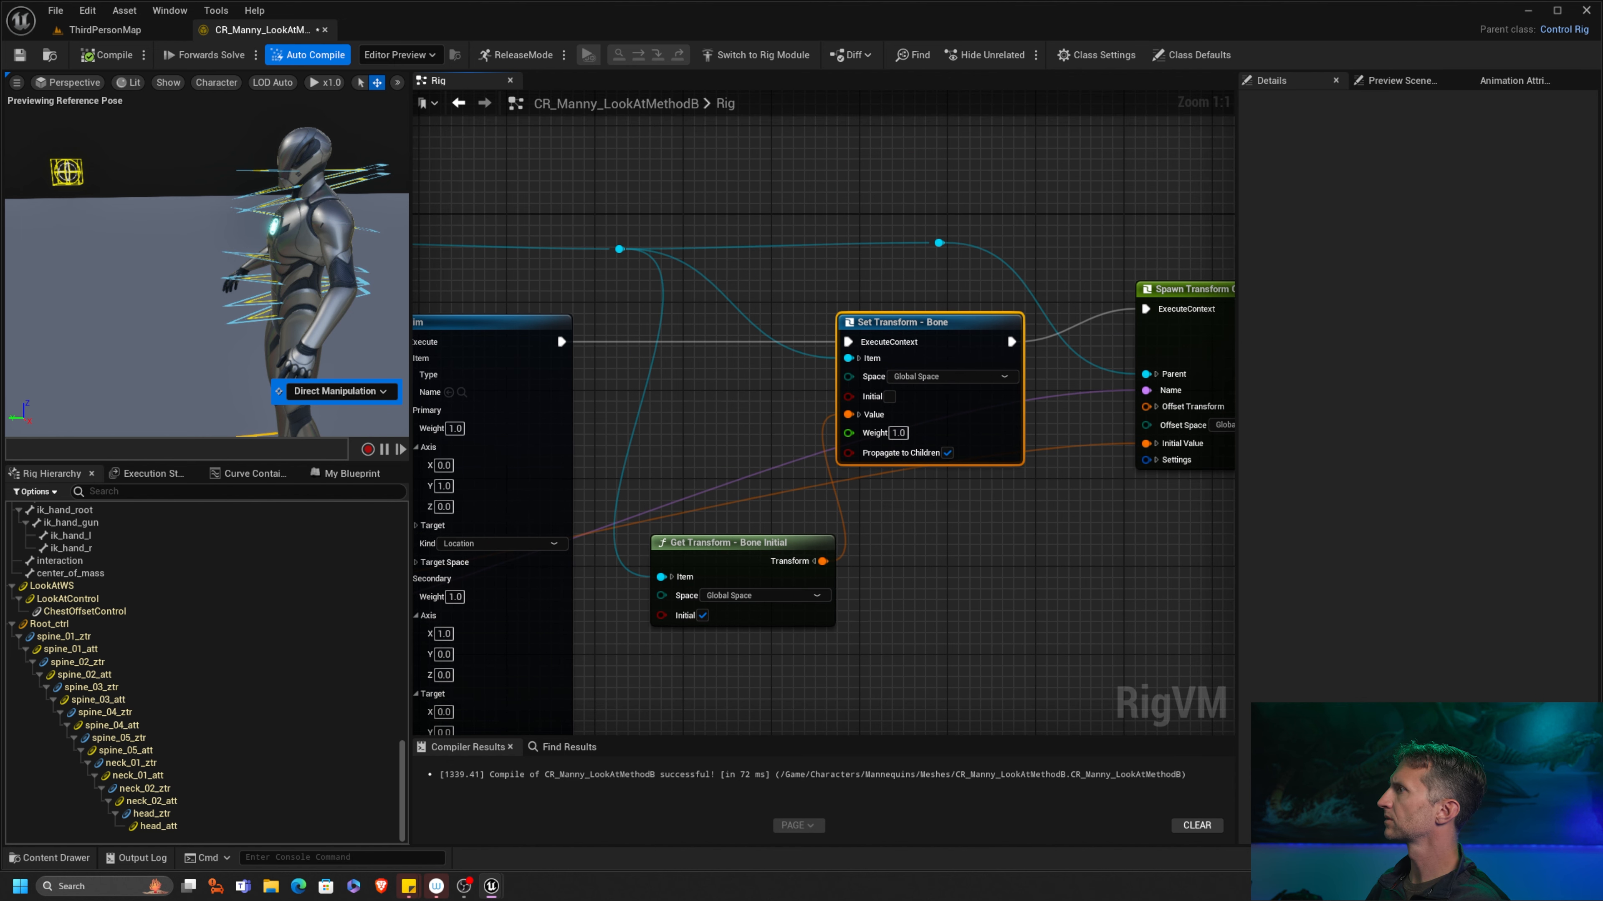
pyautogui.click(890, 397)
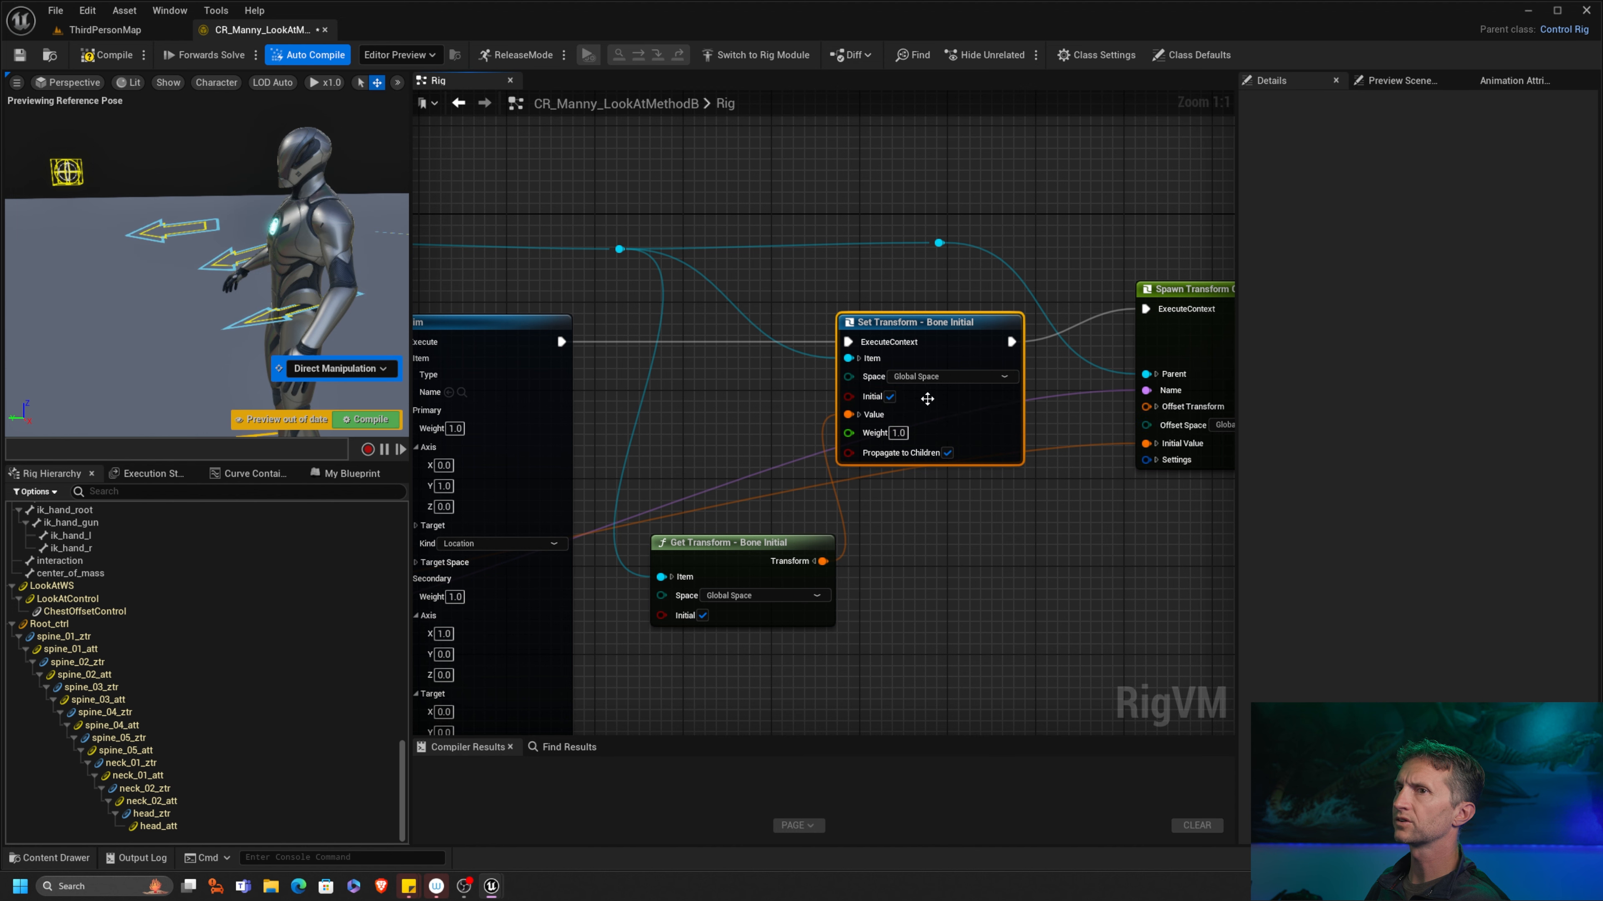
pyautogui.click(116, 60)
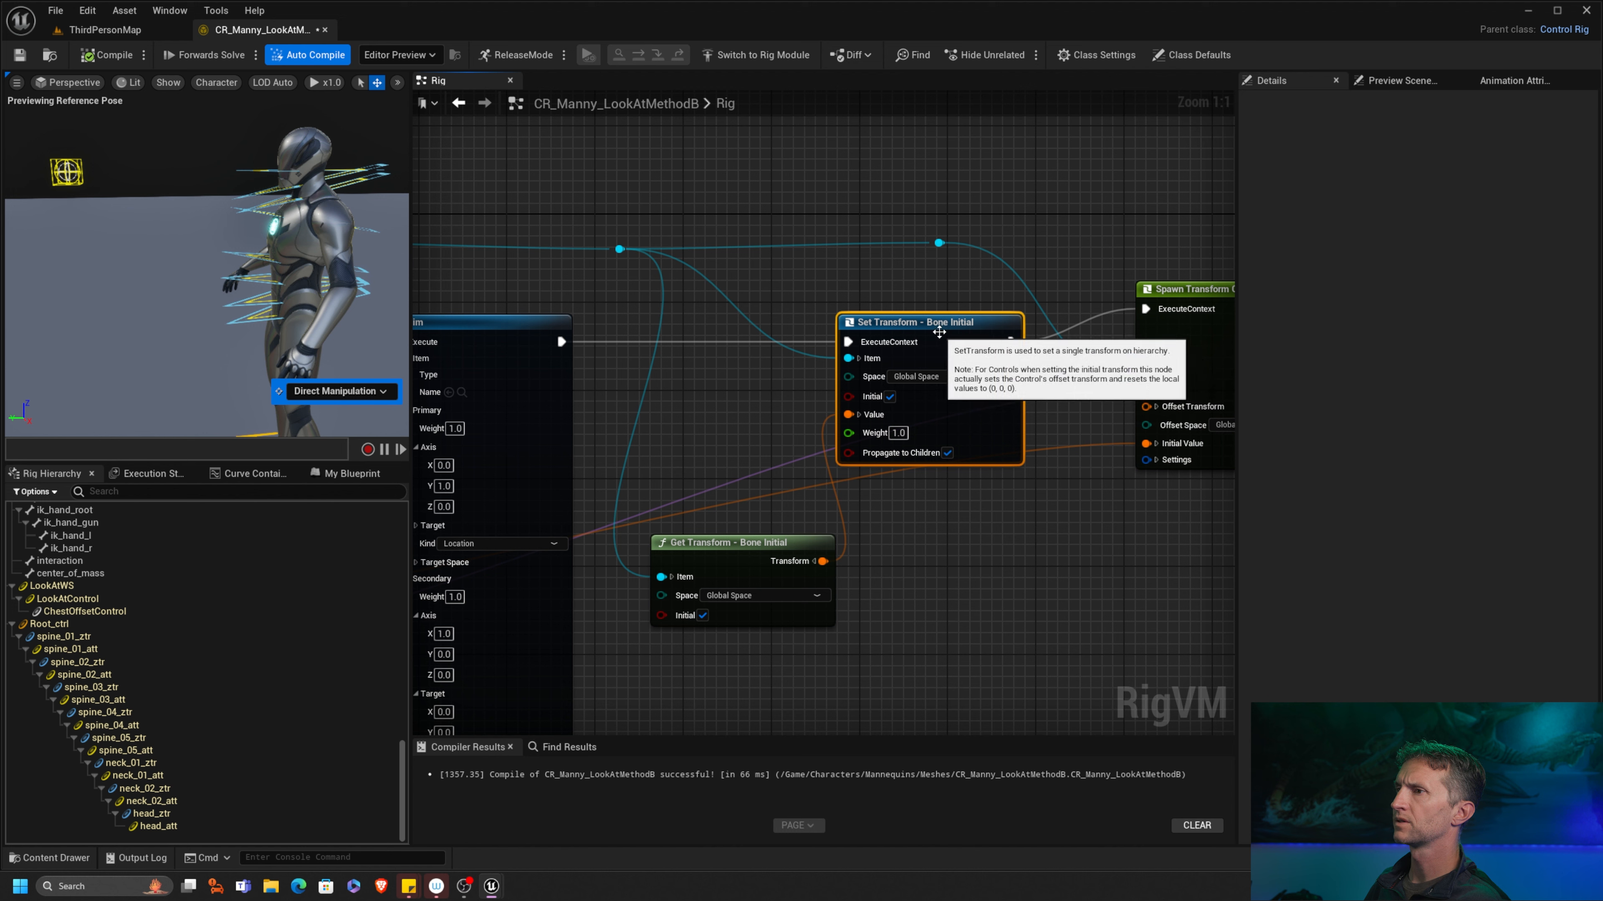
# Step: Disable Initial on the Get Transform node feeding Set Transform, and realign the Set Transform, Aim and Get Transform nodes
pyautogui.moveTo(950, 350); pyautogui.dragTo(939, 339)
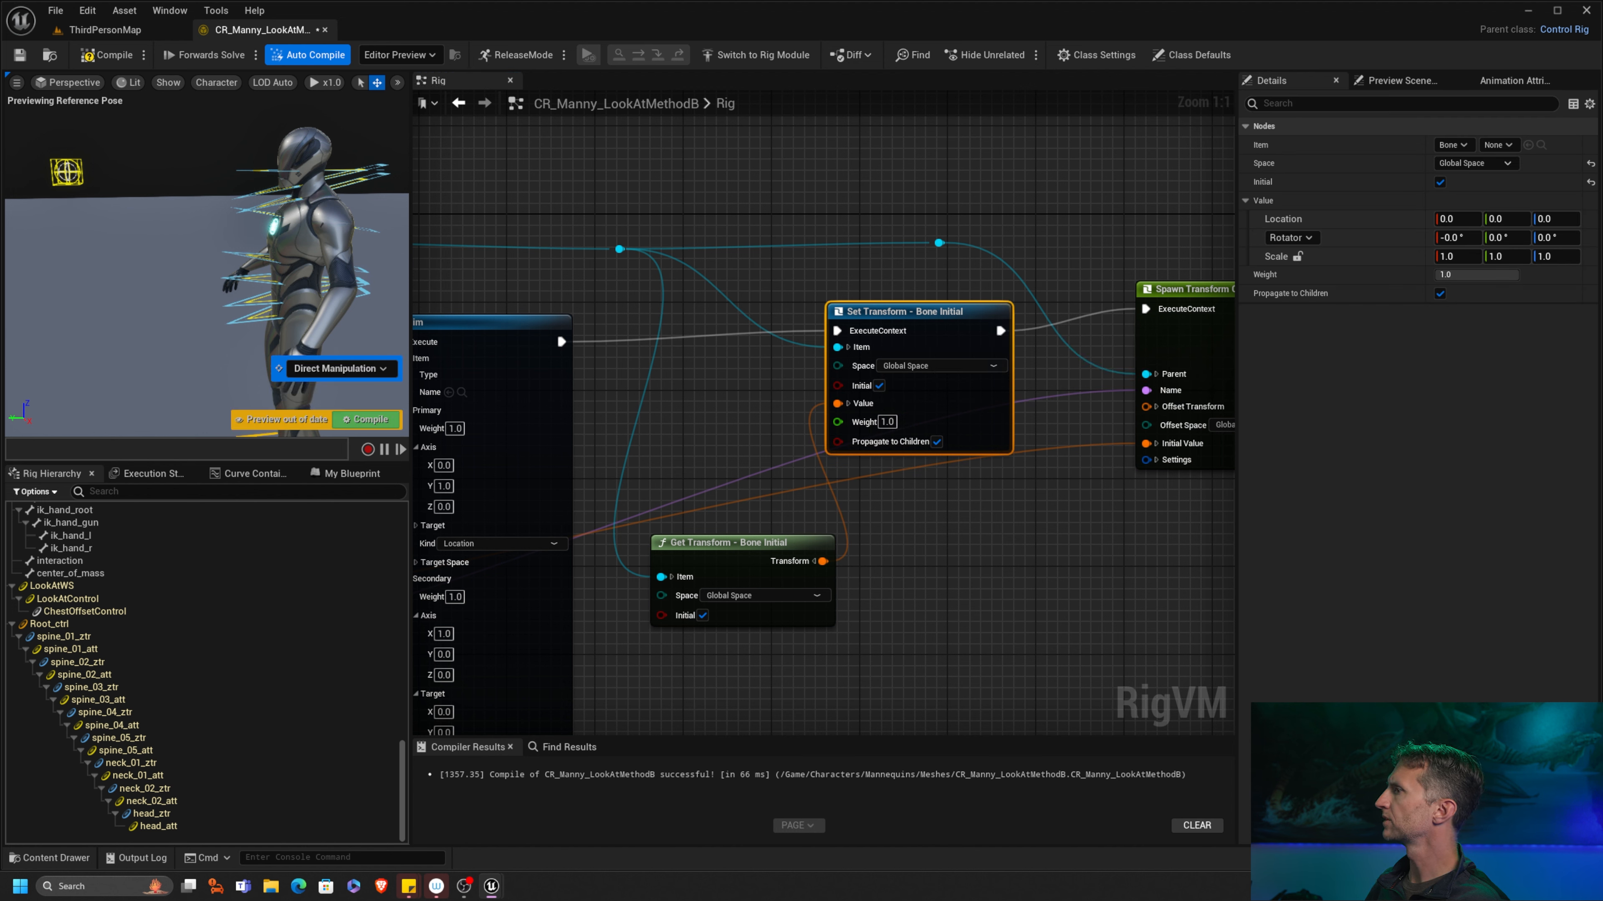
pyautogui.click(703, 616)
pyautogui.moveTo(758, 555); pyautogui.dragTo(736, 556)
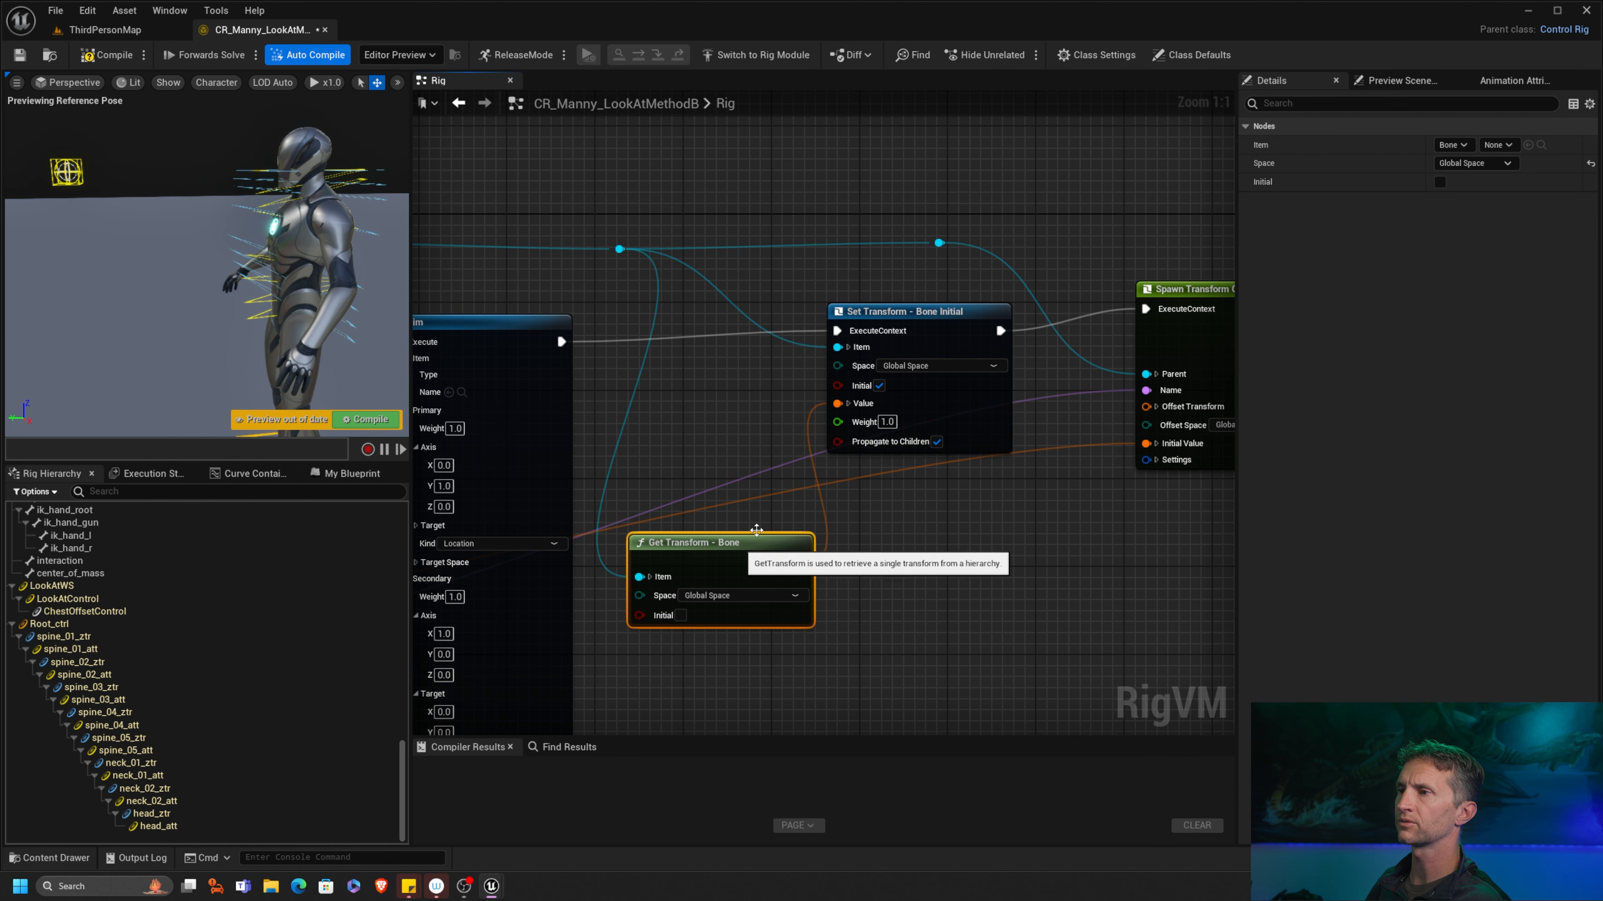
pyautogui.moveTo(924, 313); pyautogui.dragTo(923, 323)
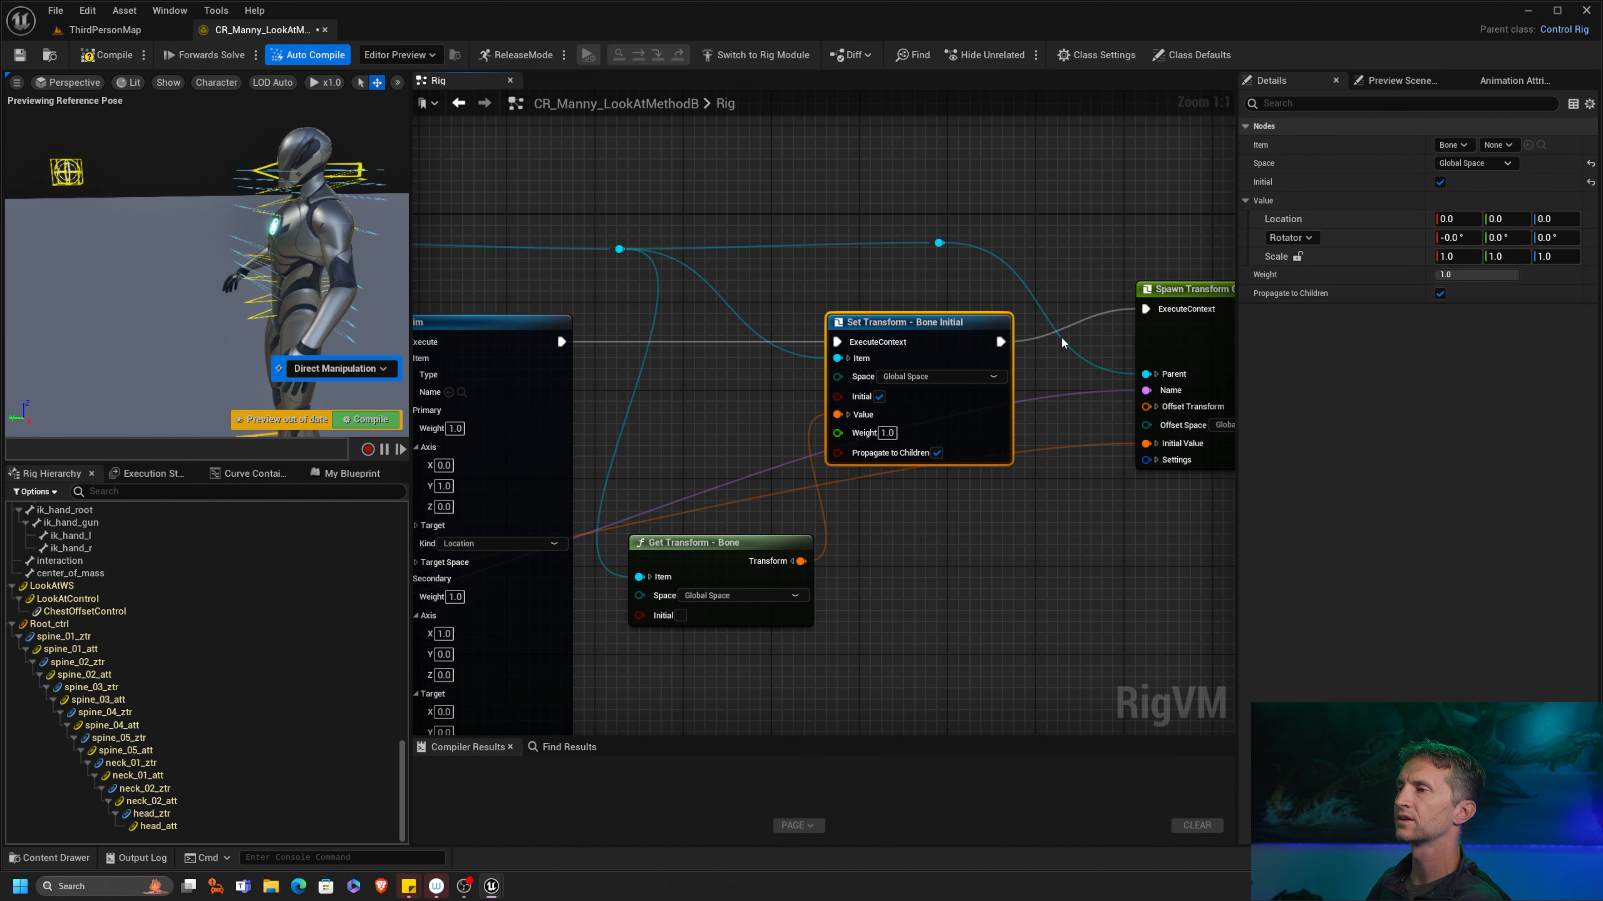
pyautogui.moveTo(781, 368); pyautogui.dragTo(1002, 247, button='right')
pyautogui.moveTo(714, 172); pyautogui.dragTo(718, 254)
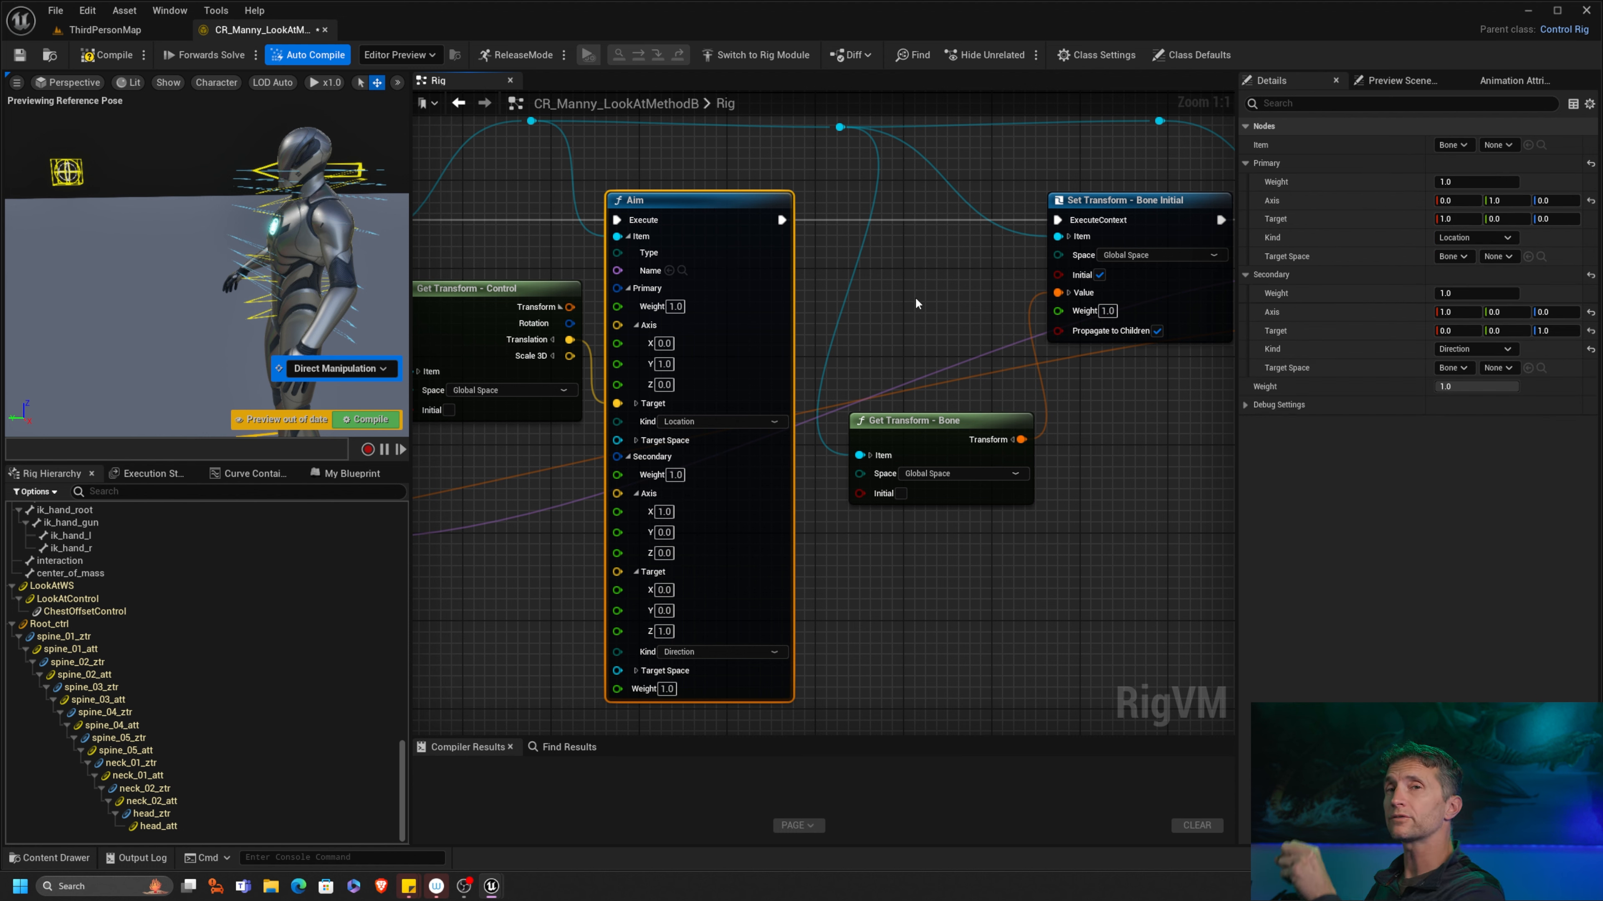
pyautogui.moveTo(932, 422); pyautogui.dragTo(910, 437)
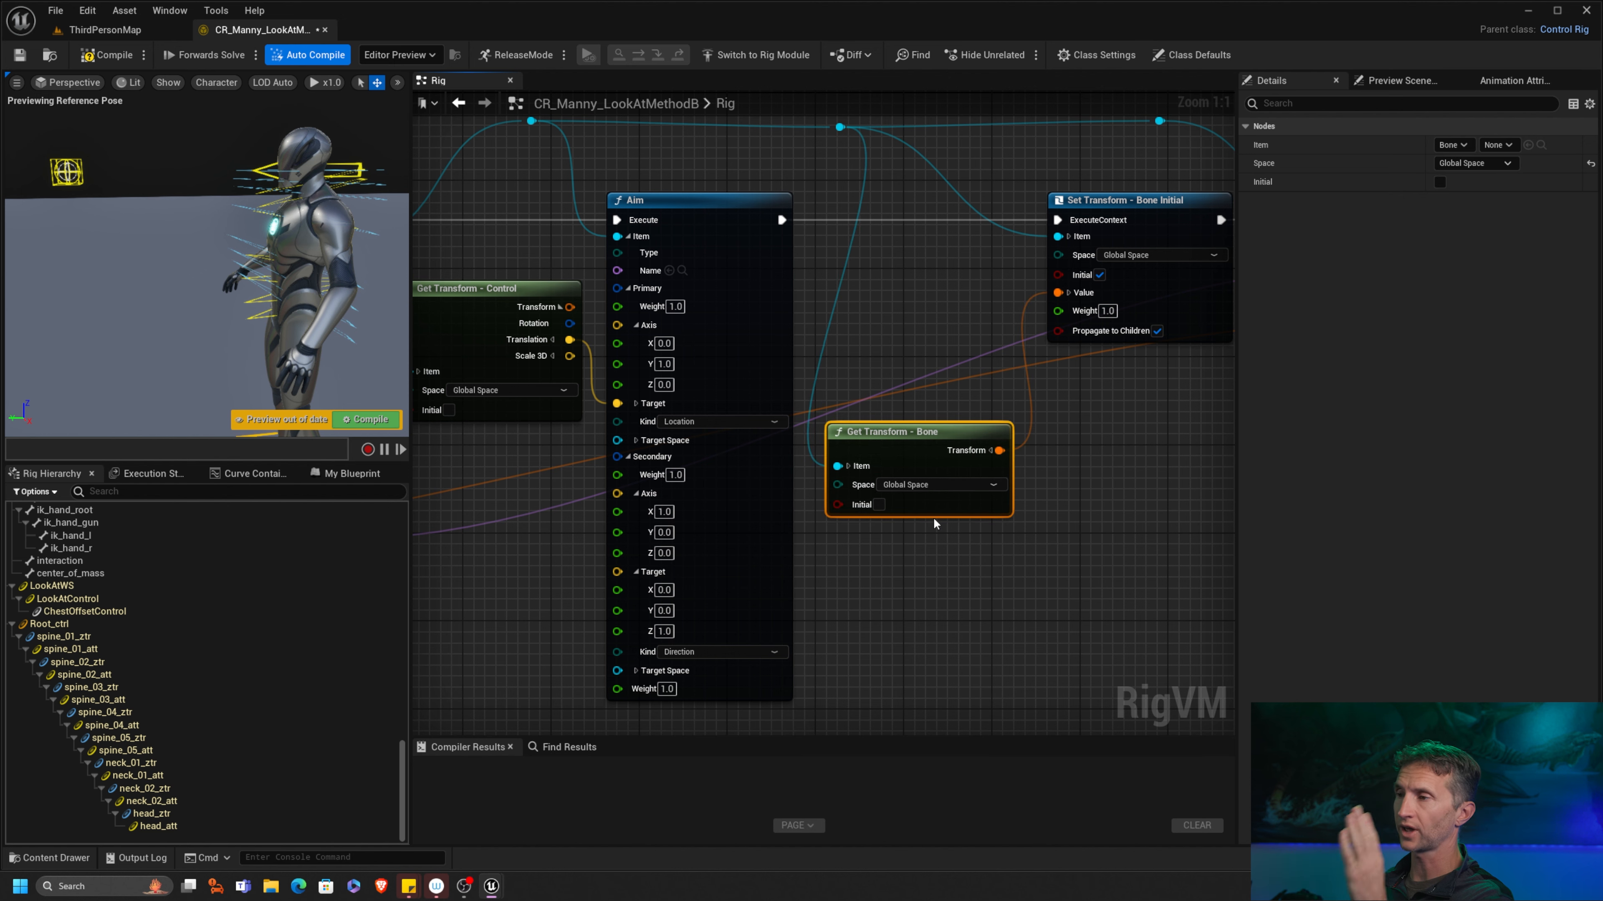
# Step: Expand Set Transform's Item, connect the _ztr Concat's Result to its Name, and set its Type to Control
pyautogui.moveTo(1066, 442); pyautogui.dragTo(852, 452, button='right')
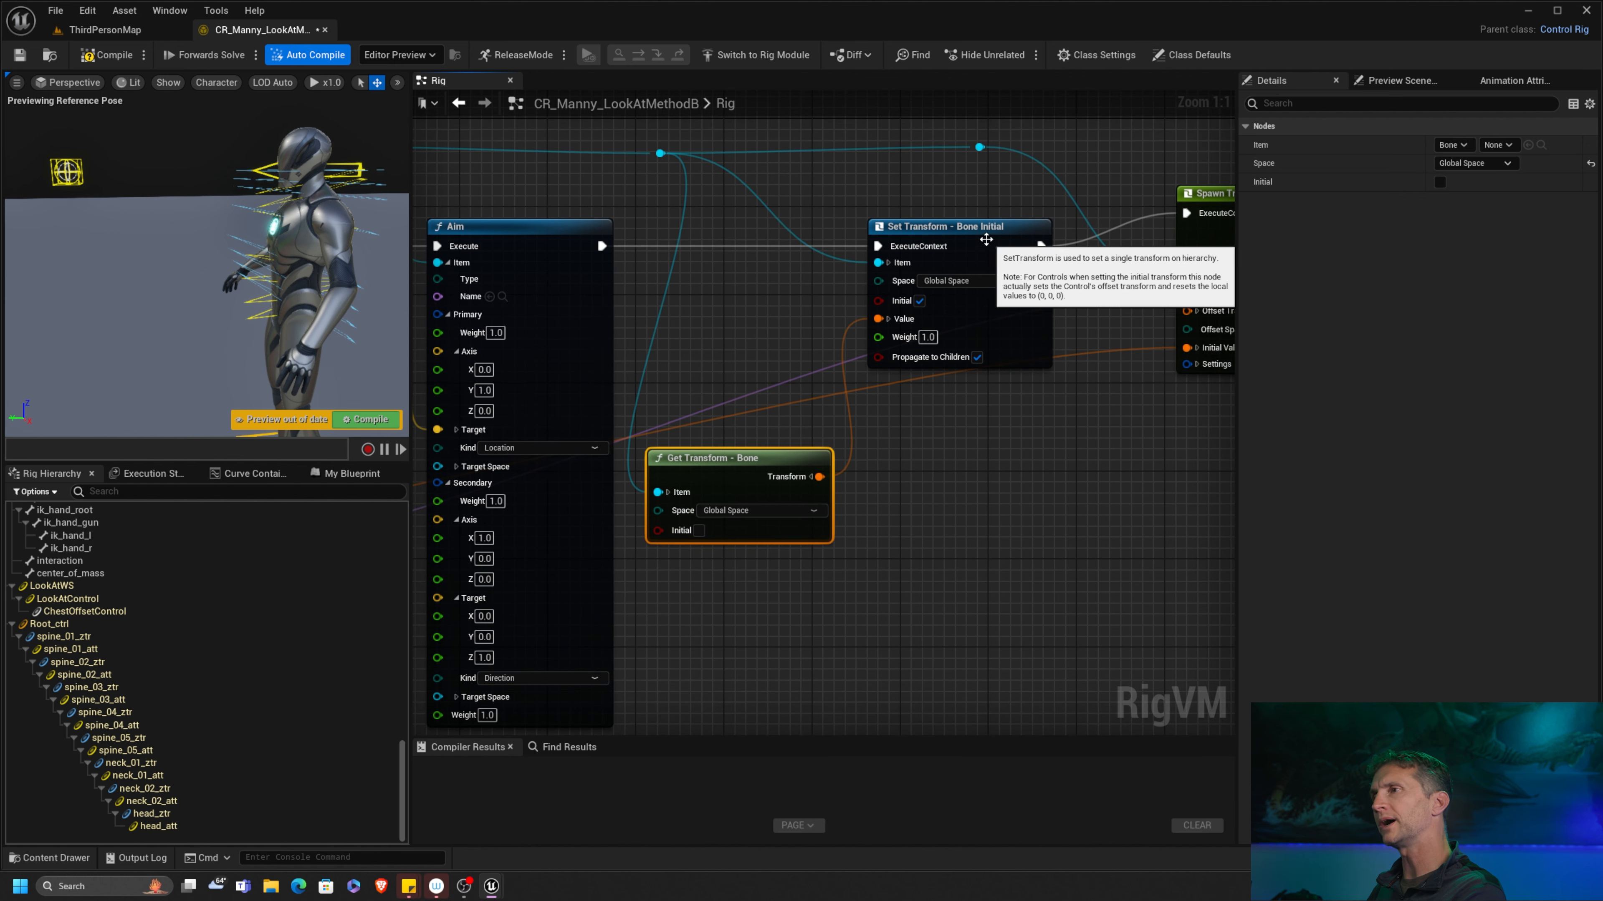
pyautogui.moveTo(964, 262); pyautogui.dragTo(887, 284, button='right')
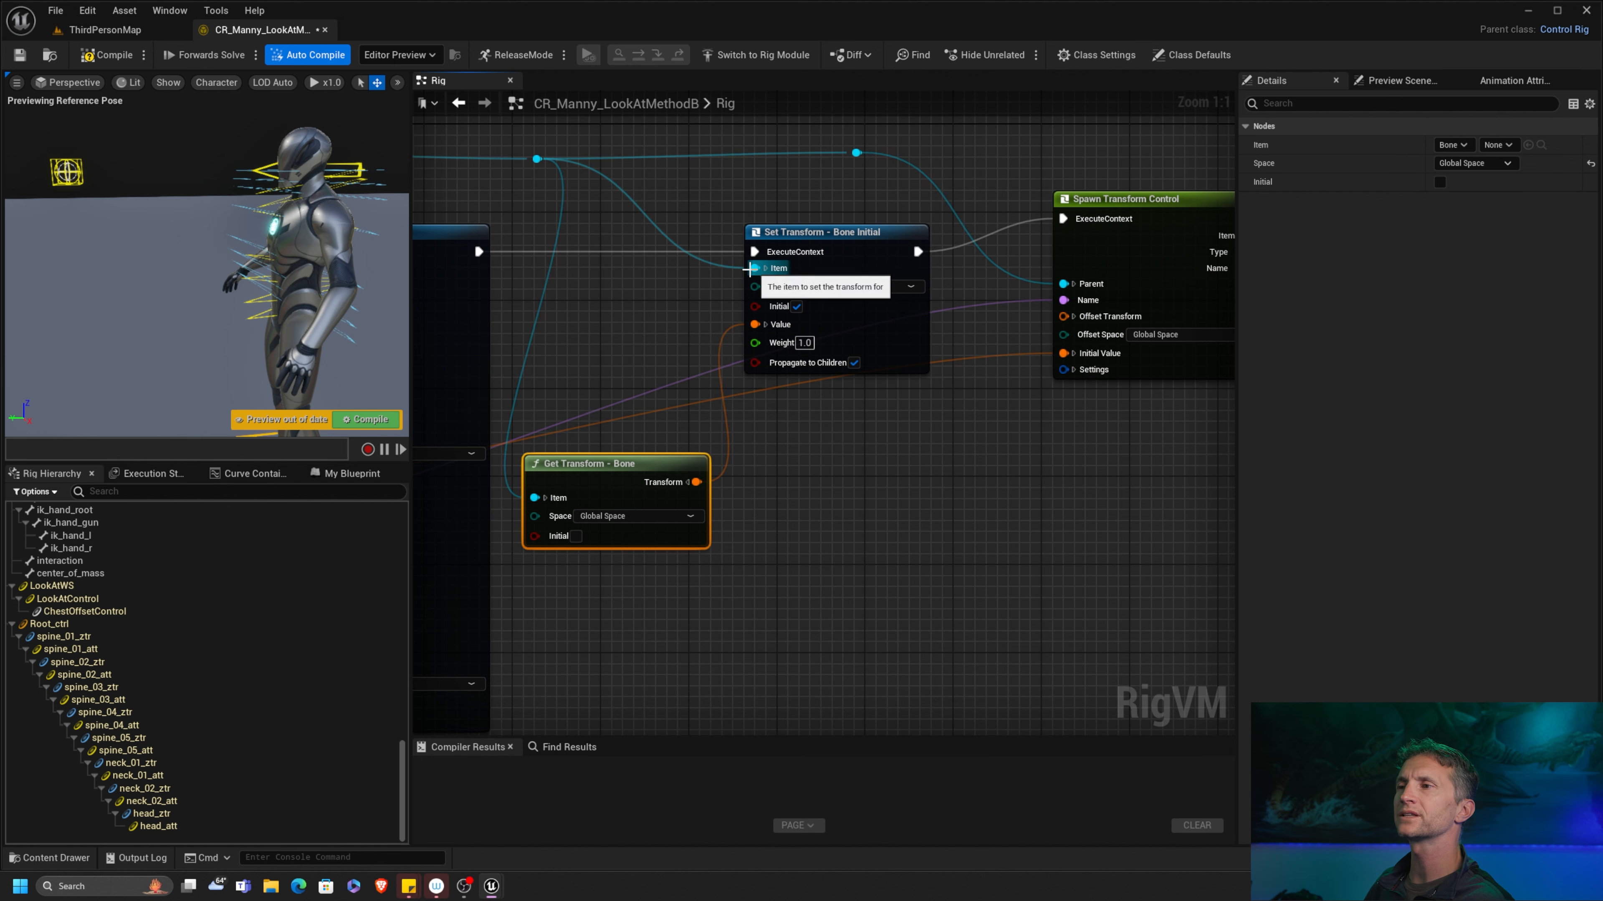
pyautogui.click(765, 268)
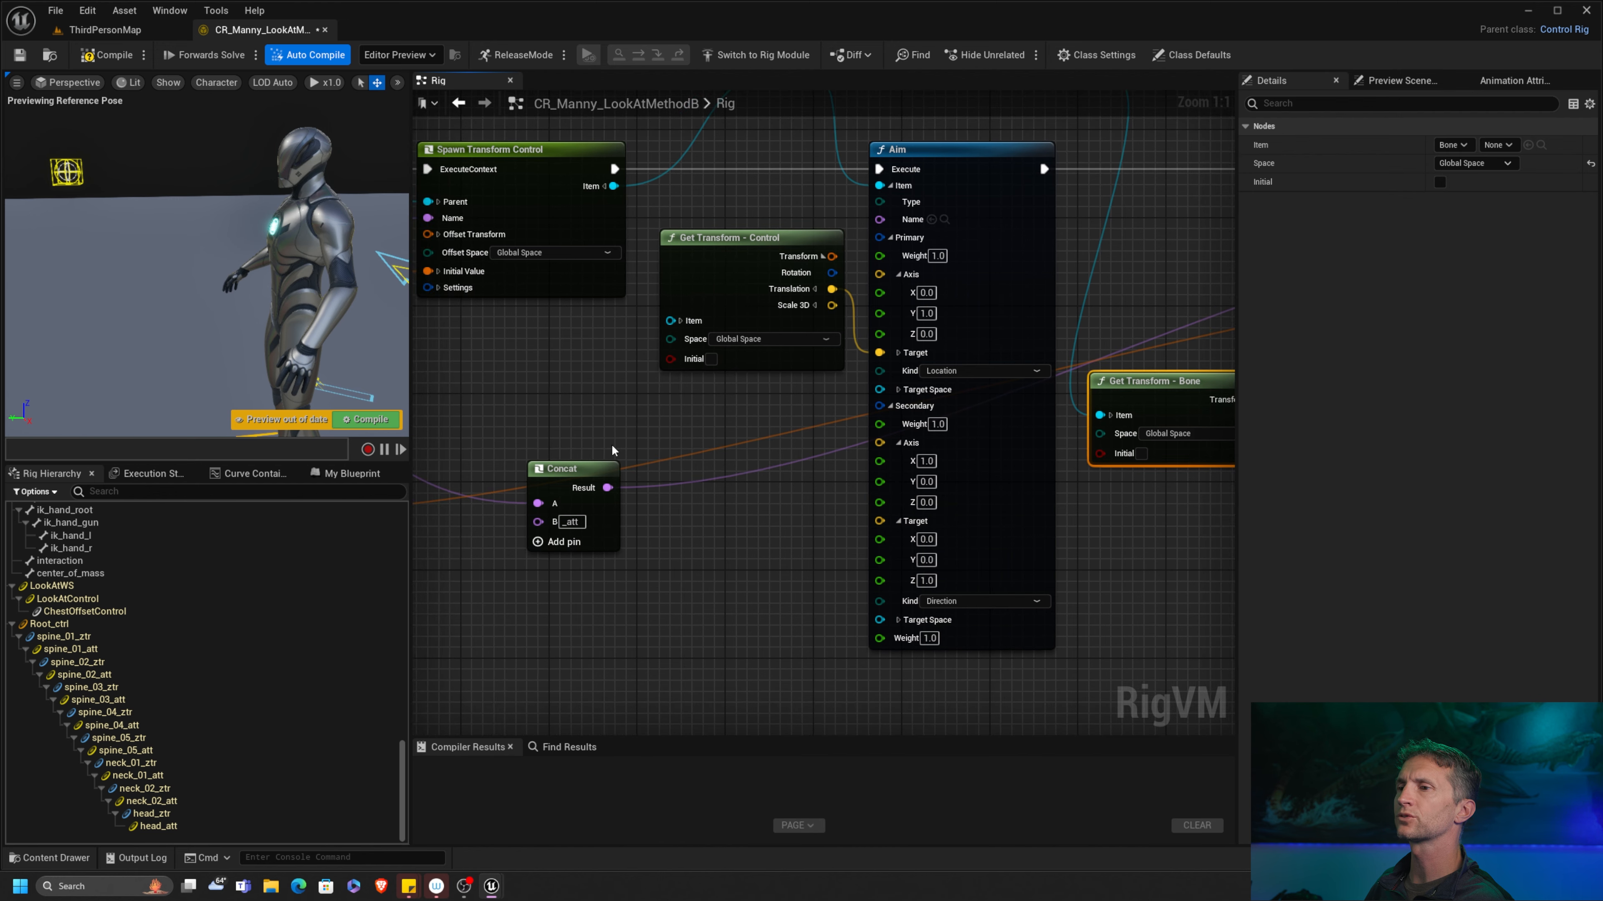
pyautogui.moveTo(571, 413); pyautogui.dragTo(833, 424, button='right')
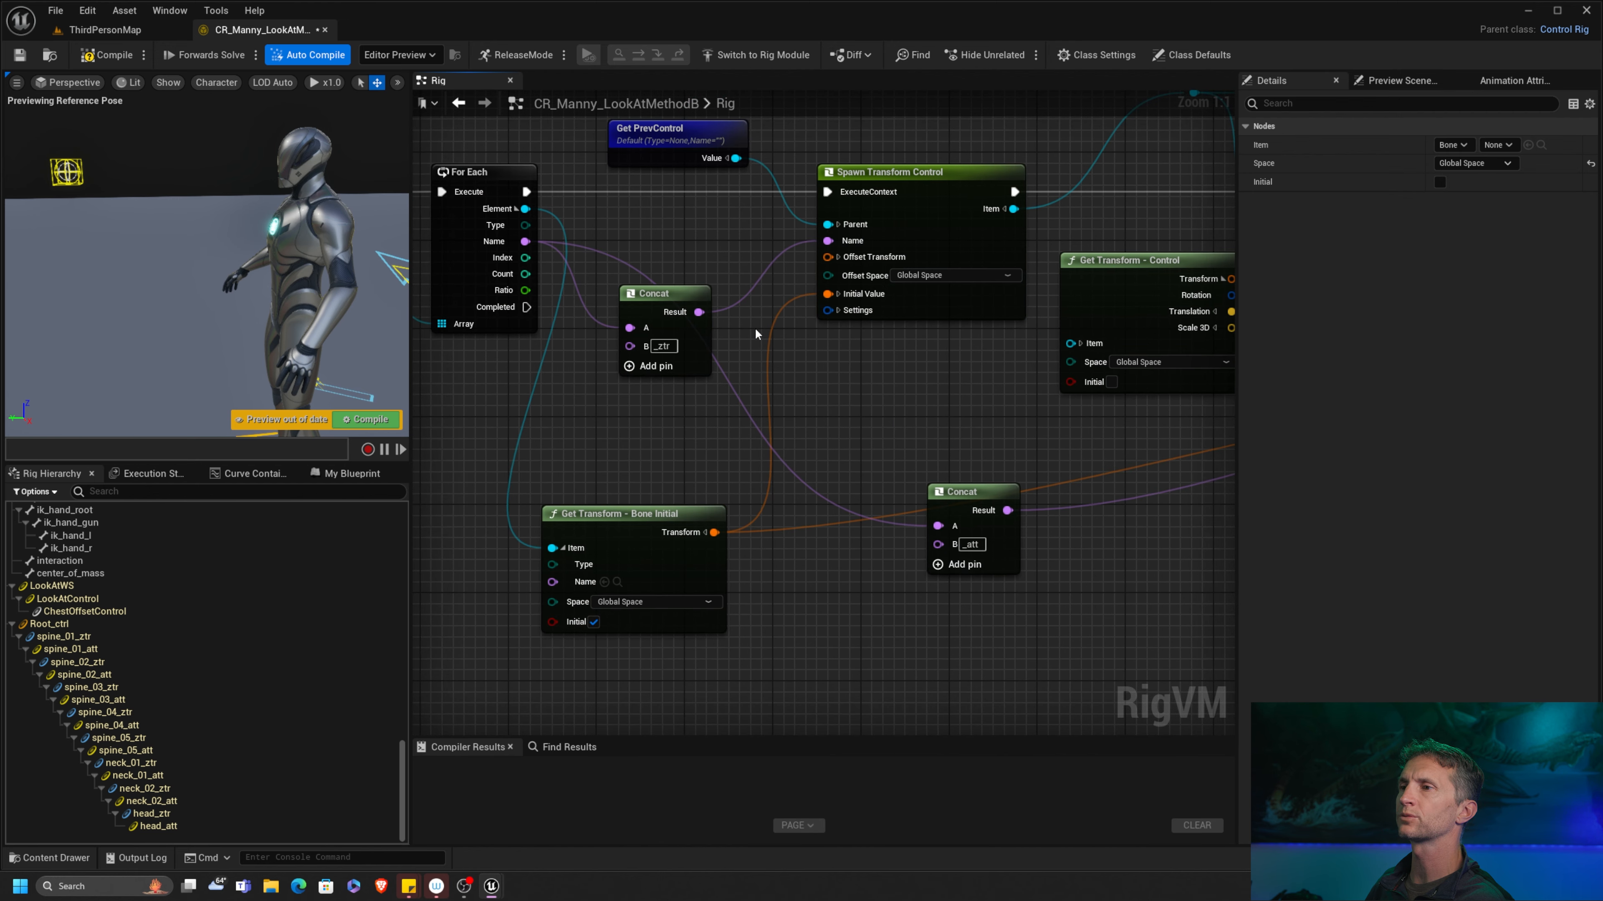
pyautogui.moveTo(685, 293); pyautogui.dragTo(729, 207)
pyautogui.moveTo(770, 241); pyautogui.dragTo(561, 305, button='right')
pyautogui.moveTo(538, 288); pyautogui.dragTo(661, 311)
pyautogui.click(763, 290)
pyautogui.click(733, 330)
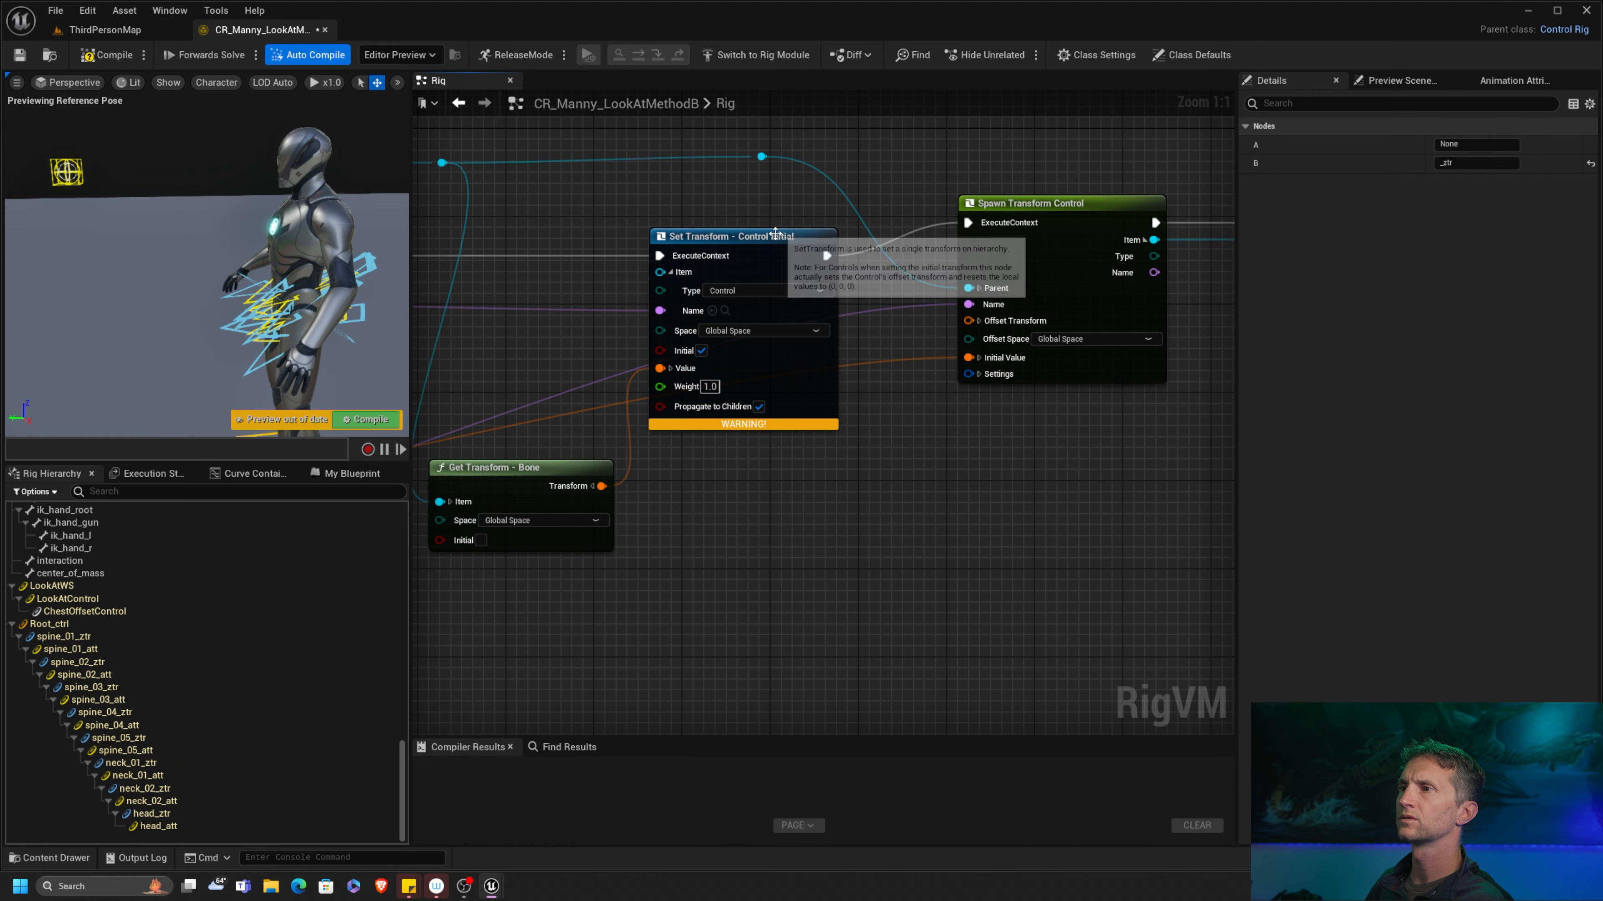
pyautogui.moveTo(776, 233); pyautogui.dragTo(743, 234)
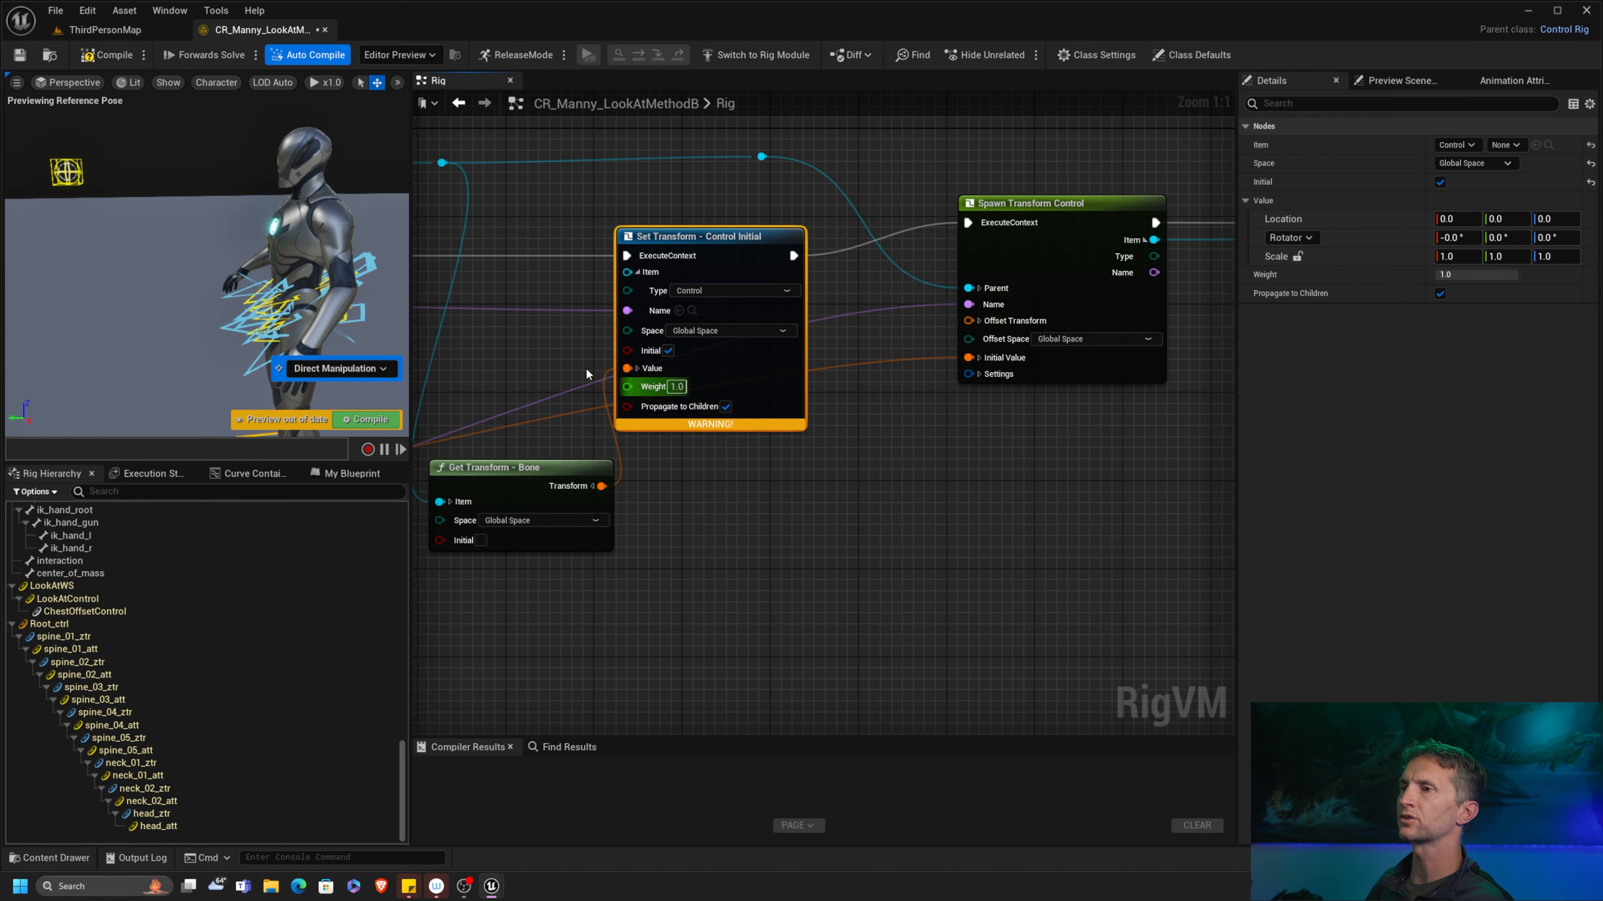
# Step: Compile the rig and select the spine_04_ztr control to examine its transform
pyautogui.moveTo(585, 374); pyautogui.dragTo(766, 326, button='right')
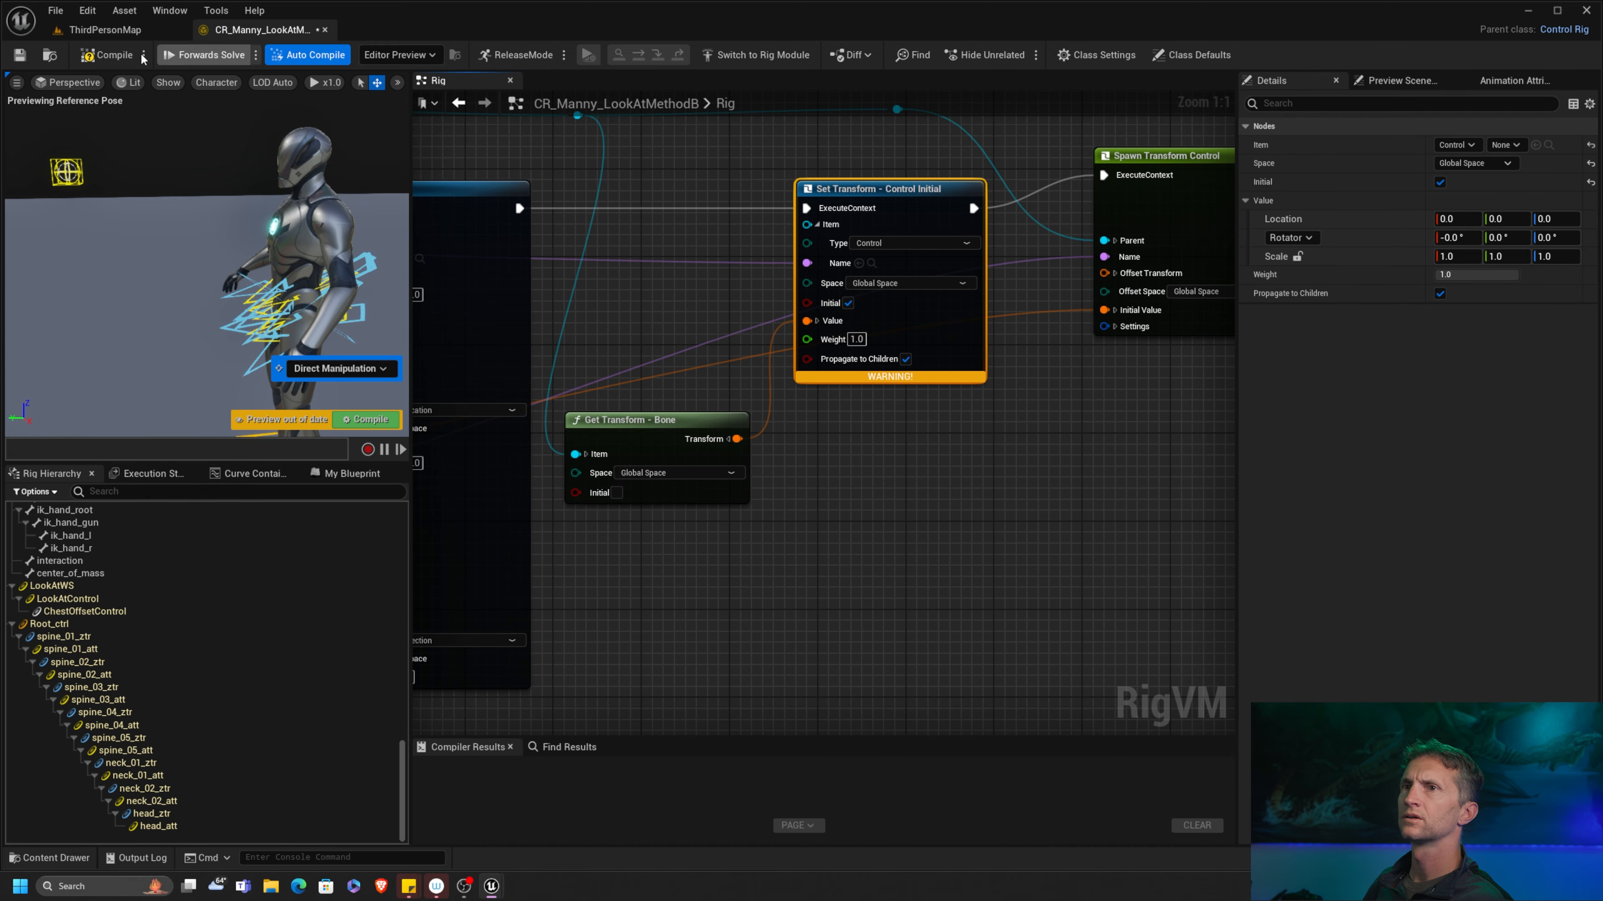
pyautogui.click(107, 55)
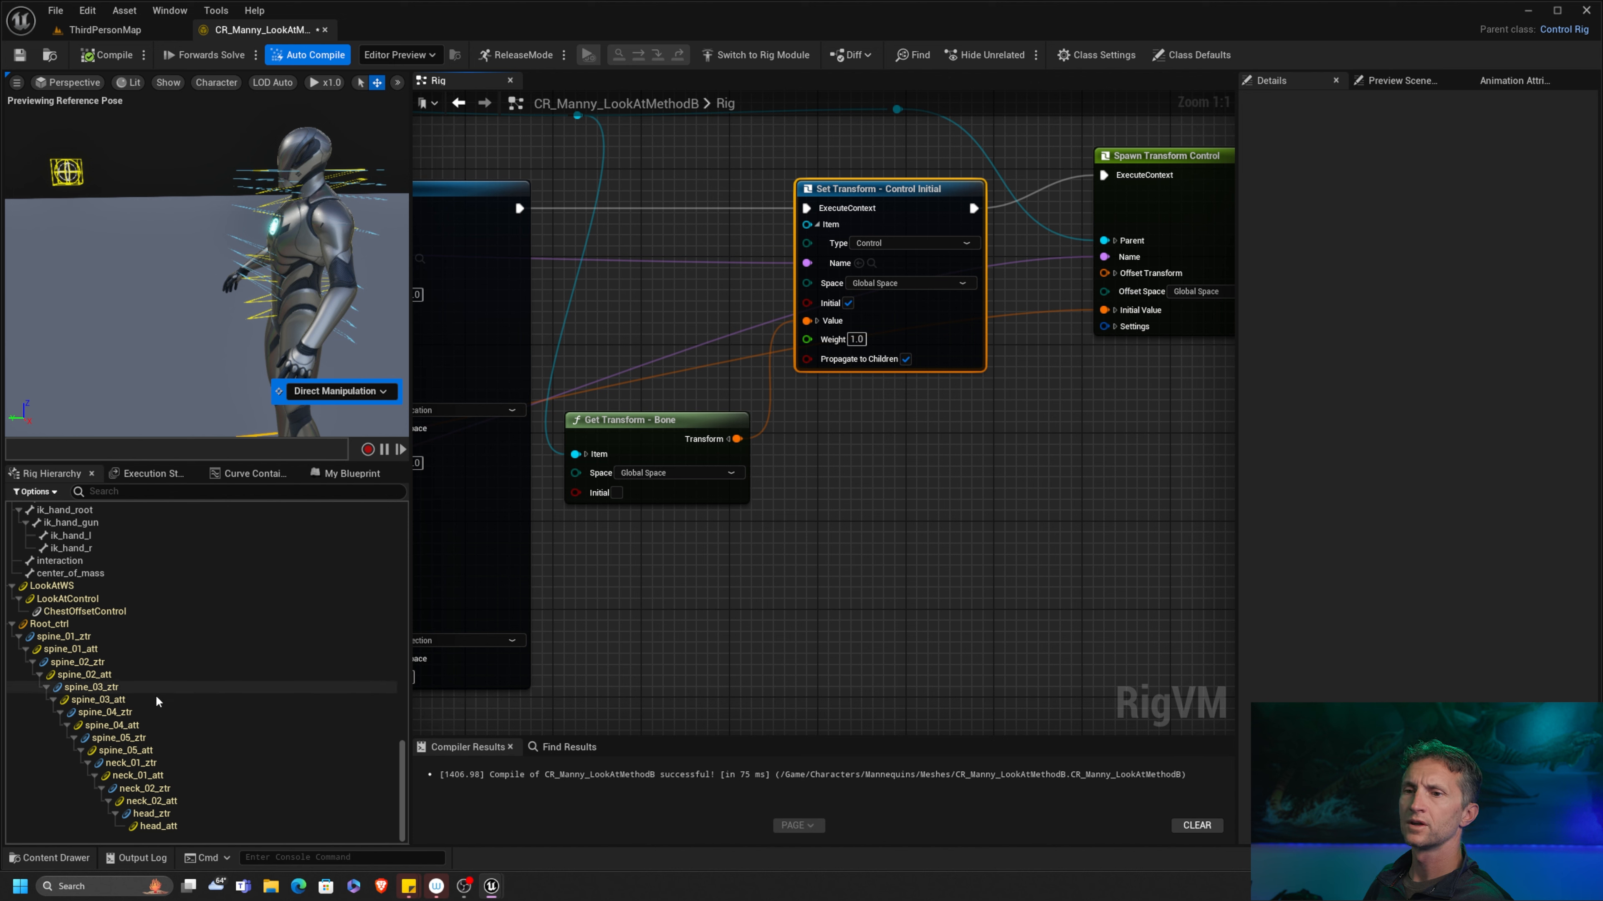
pyautogui.click(154, 713)
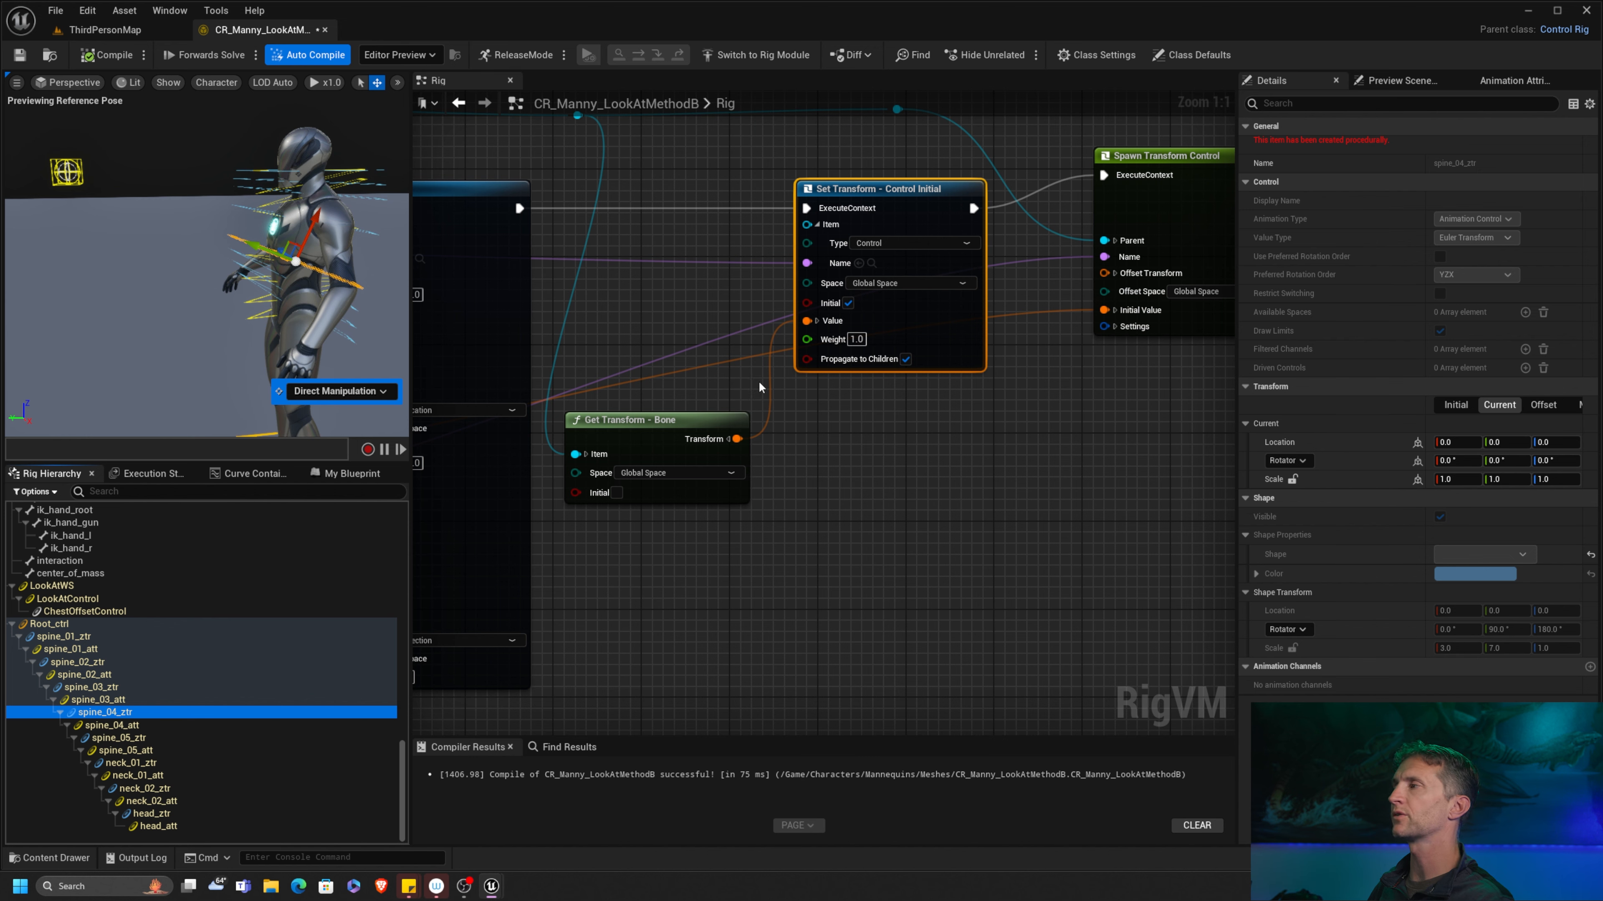
# Step: Line up the last Spawn Transform Control and Set PrevControl nodes with Set Transform, and compile the rig
pyautogui.moveTo(833, 409); pyautogui.dragTo(648, 456, button='right')
pyautogui.moveTo(1105, 346); pyautogui.dragTo(1042, 354, button='right')
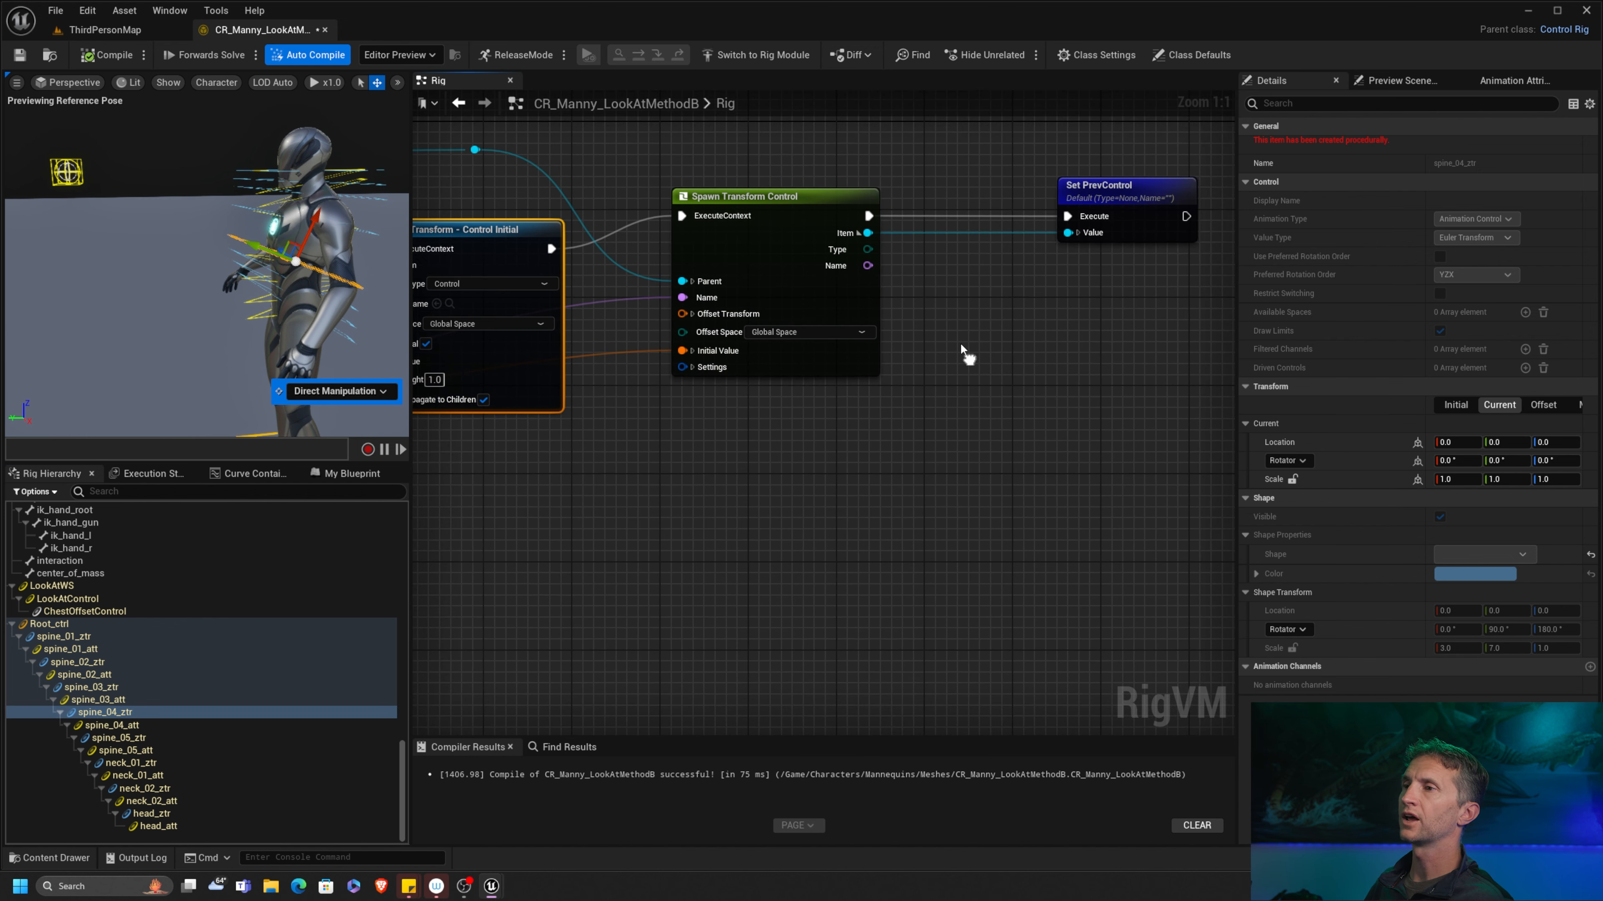
pyautogui.moveTo(869, 176); pyautogui.dragTo(1091, 240)
pyautogui.moveTo(1072, 234); pyautogui.dragTo(1015, 234, button='right')
pyautogui.moveTo(732, 212); pyautogui.dragTo(786, 244)
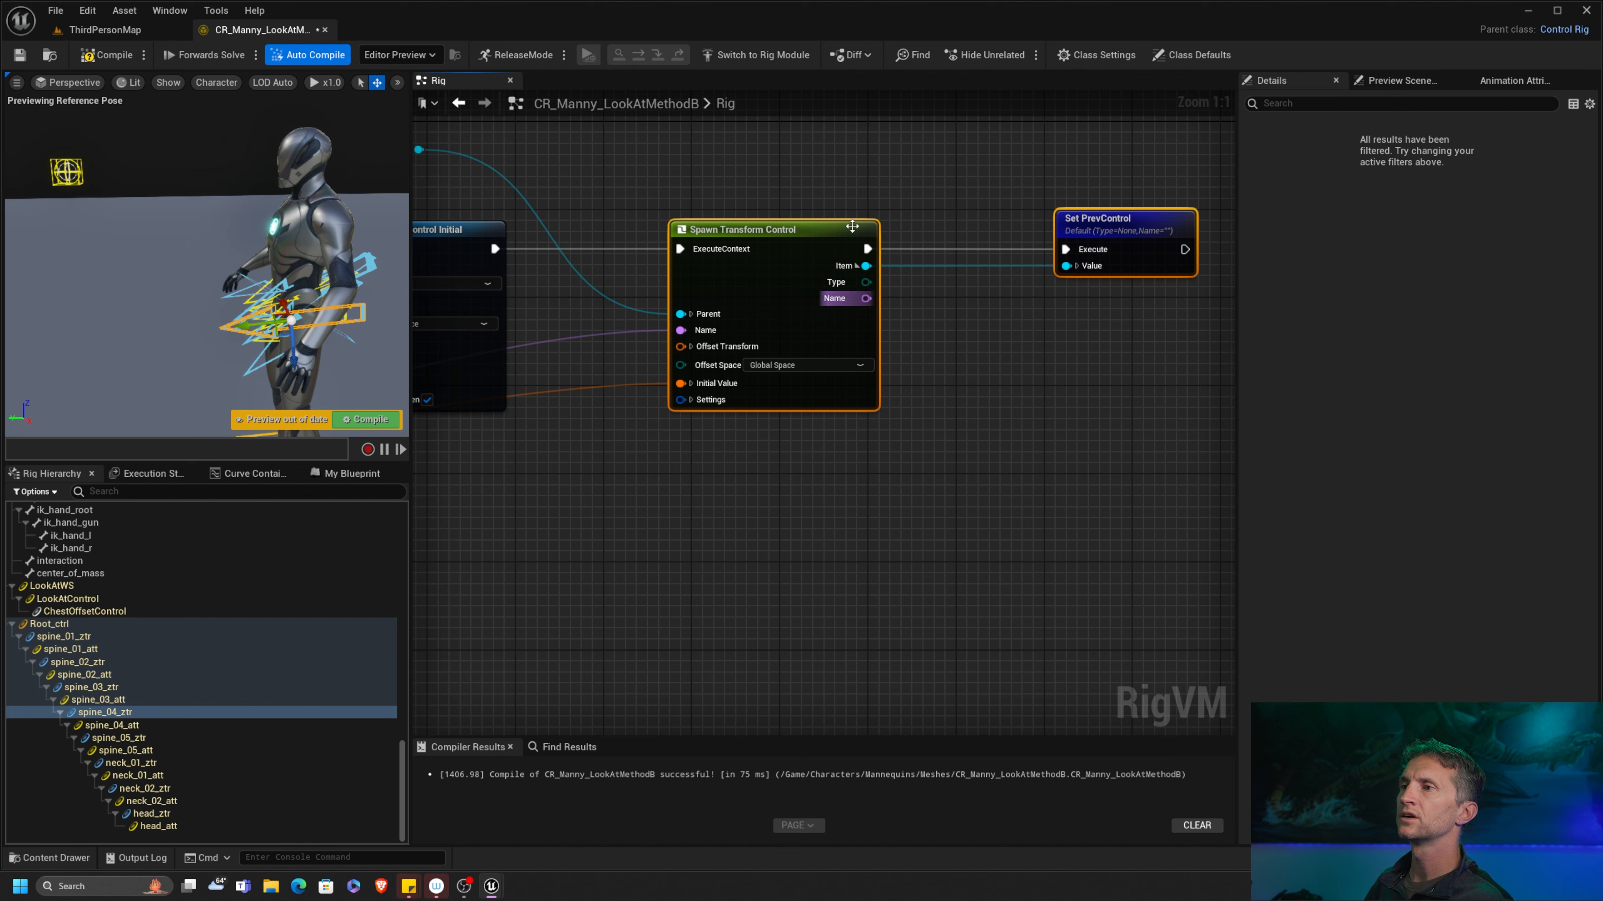
pyautogui.click(106, 57)
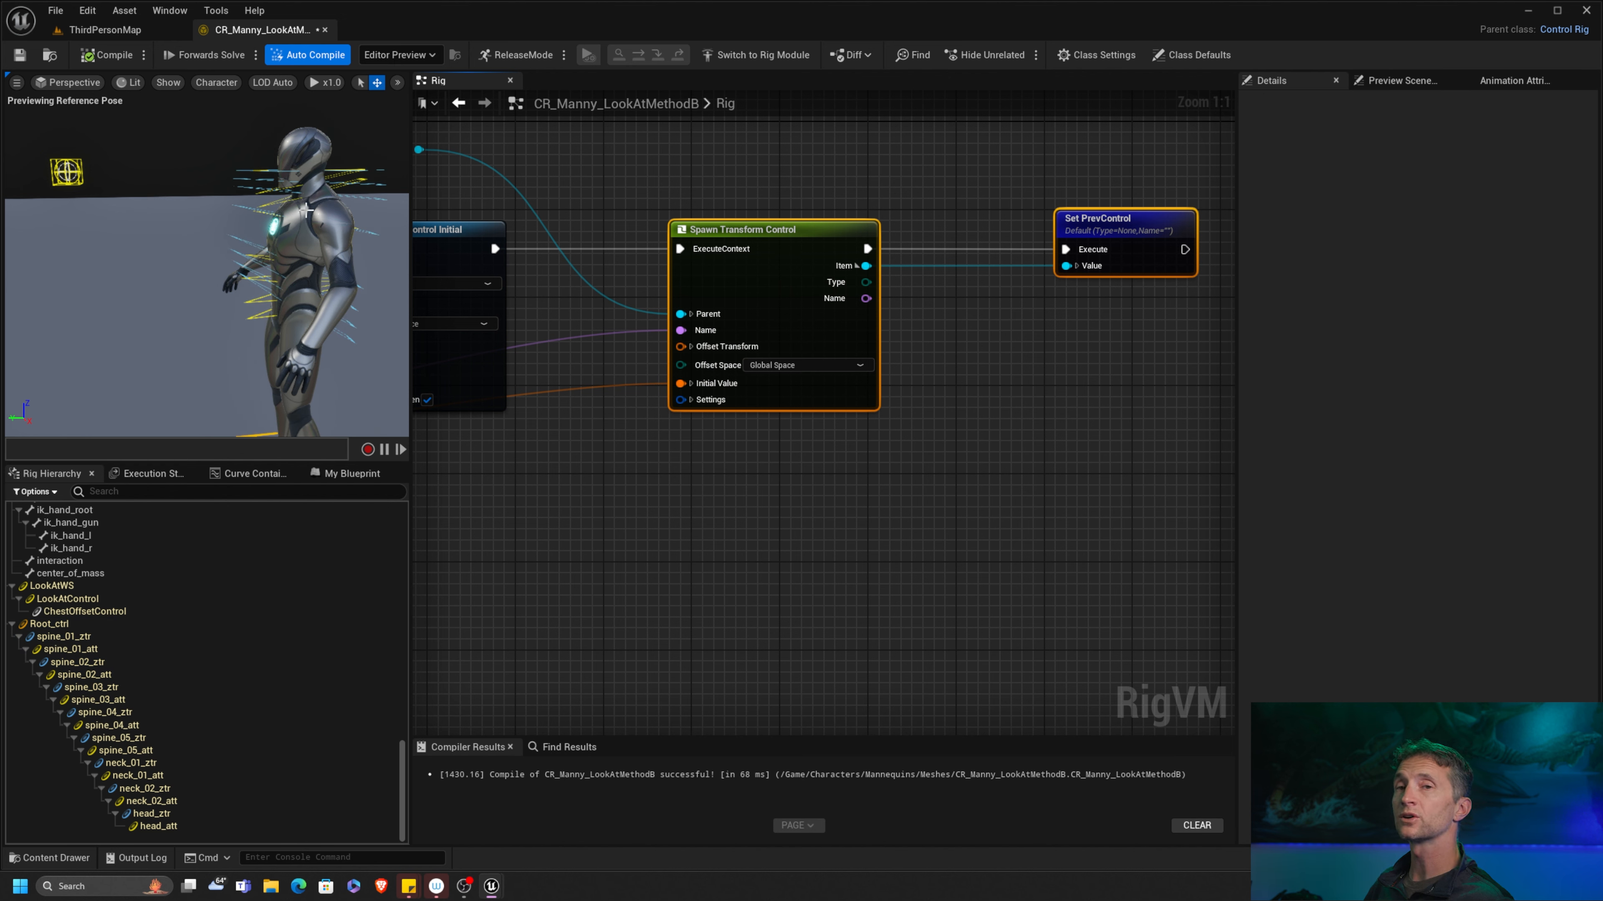
# Step: Disconnect Initial Value on the last Spawn Transform Control, set its Offset Space to Local Space, and compile the rig
pyautogui.keyDown('alt'); pyautogui.click(680, 384); pyautogui.keyUp('alt')
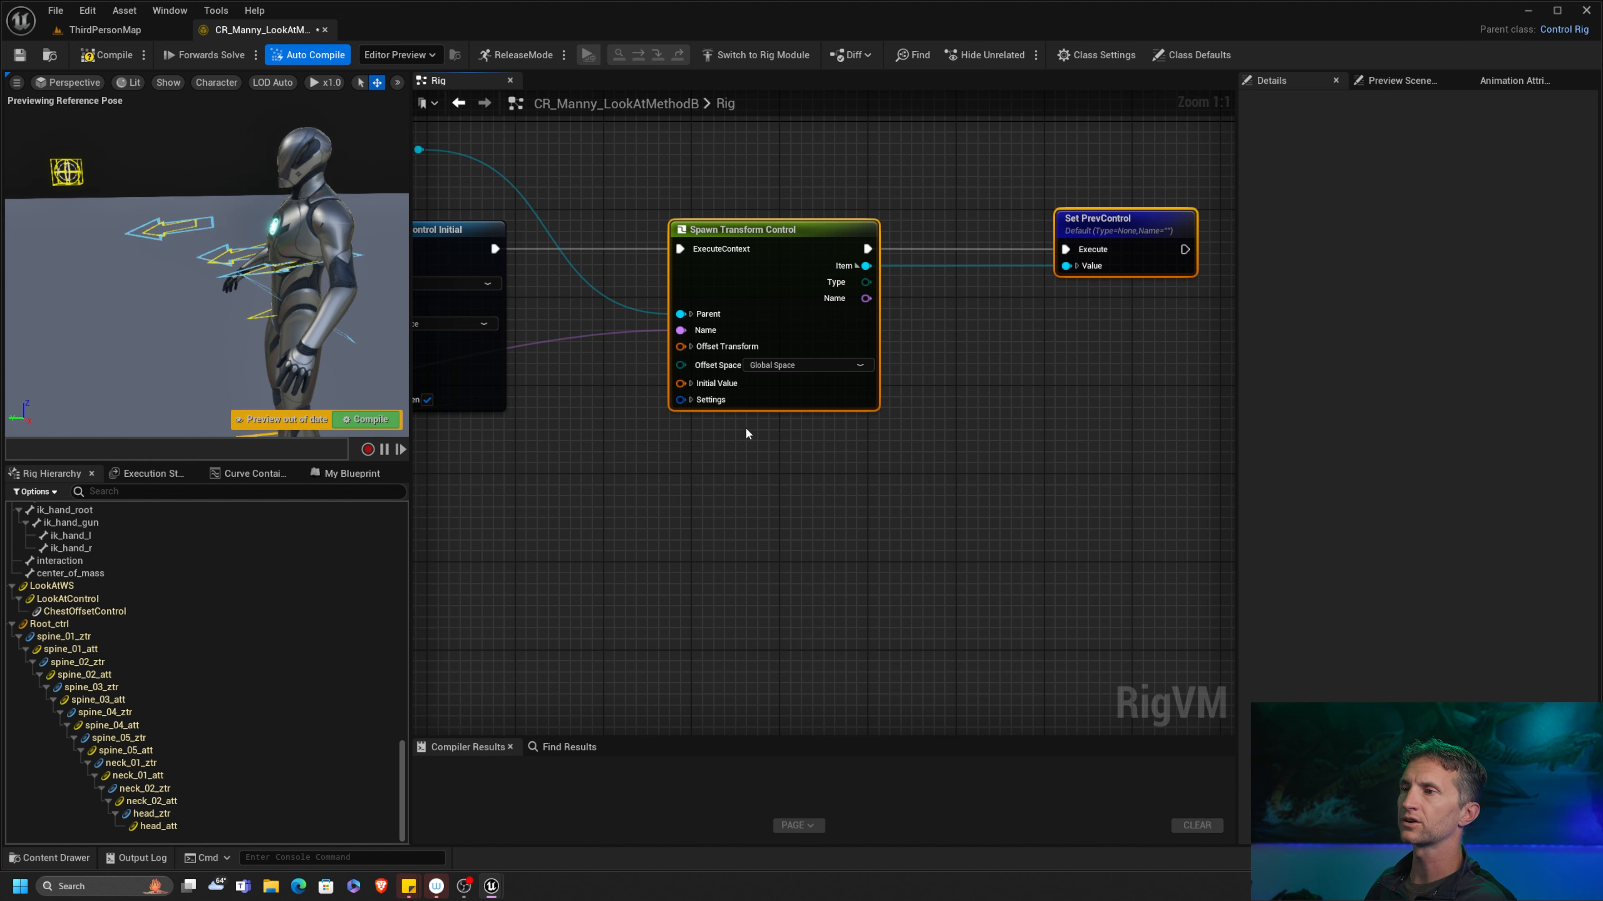
pyautogui.click(807, 366)
pyautogui.click(800, 382)
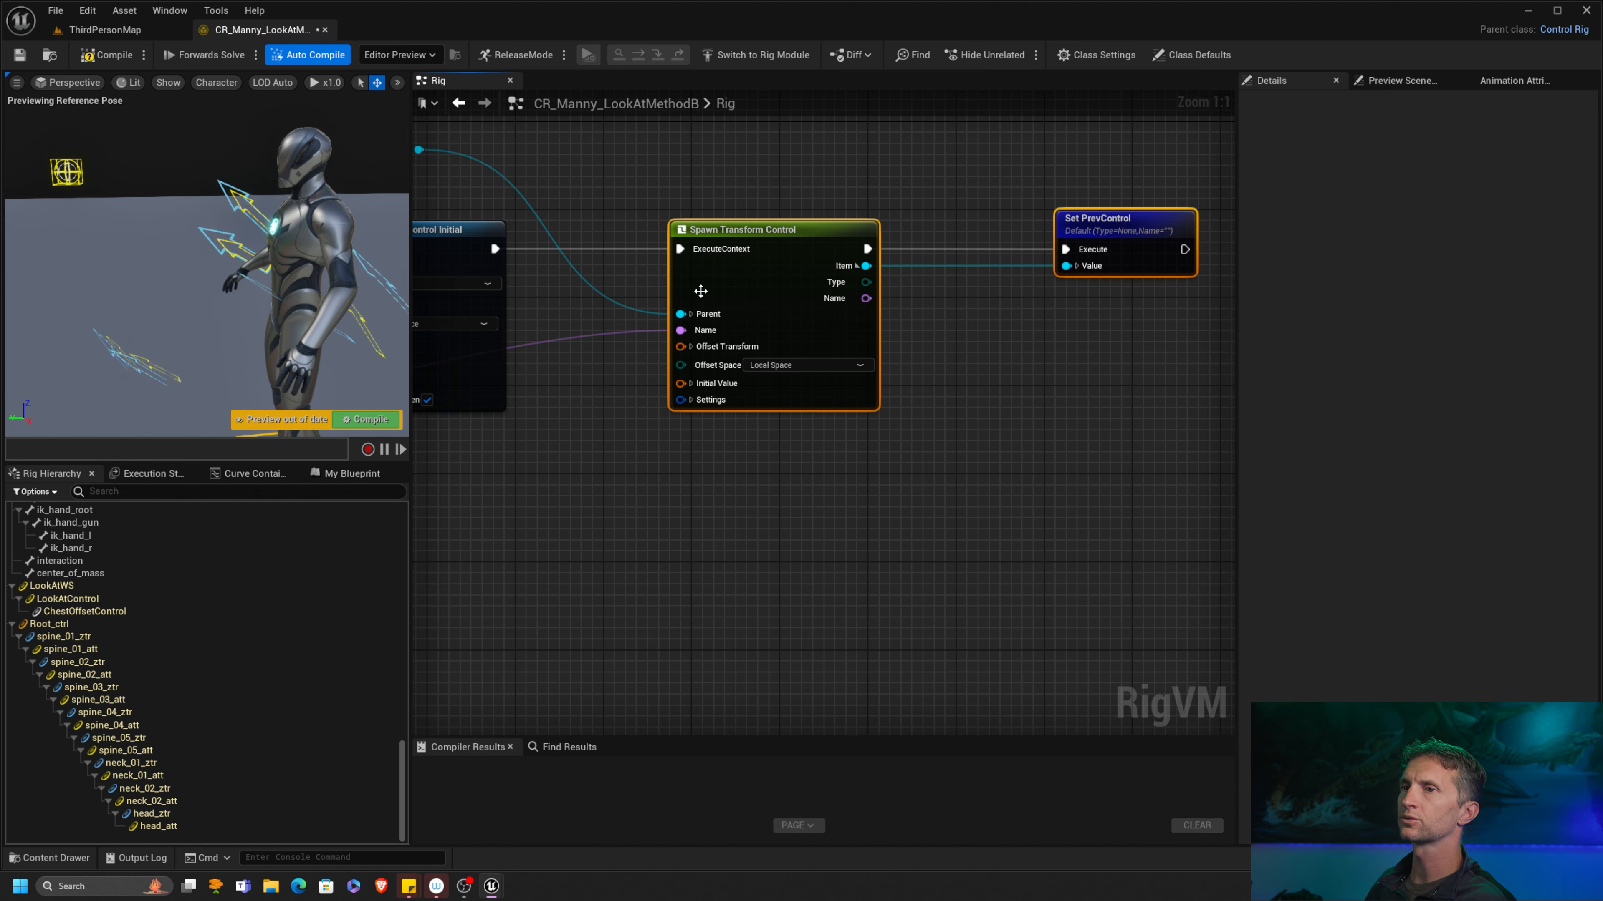
pyautogui.click(105, 55)
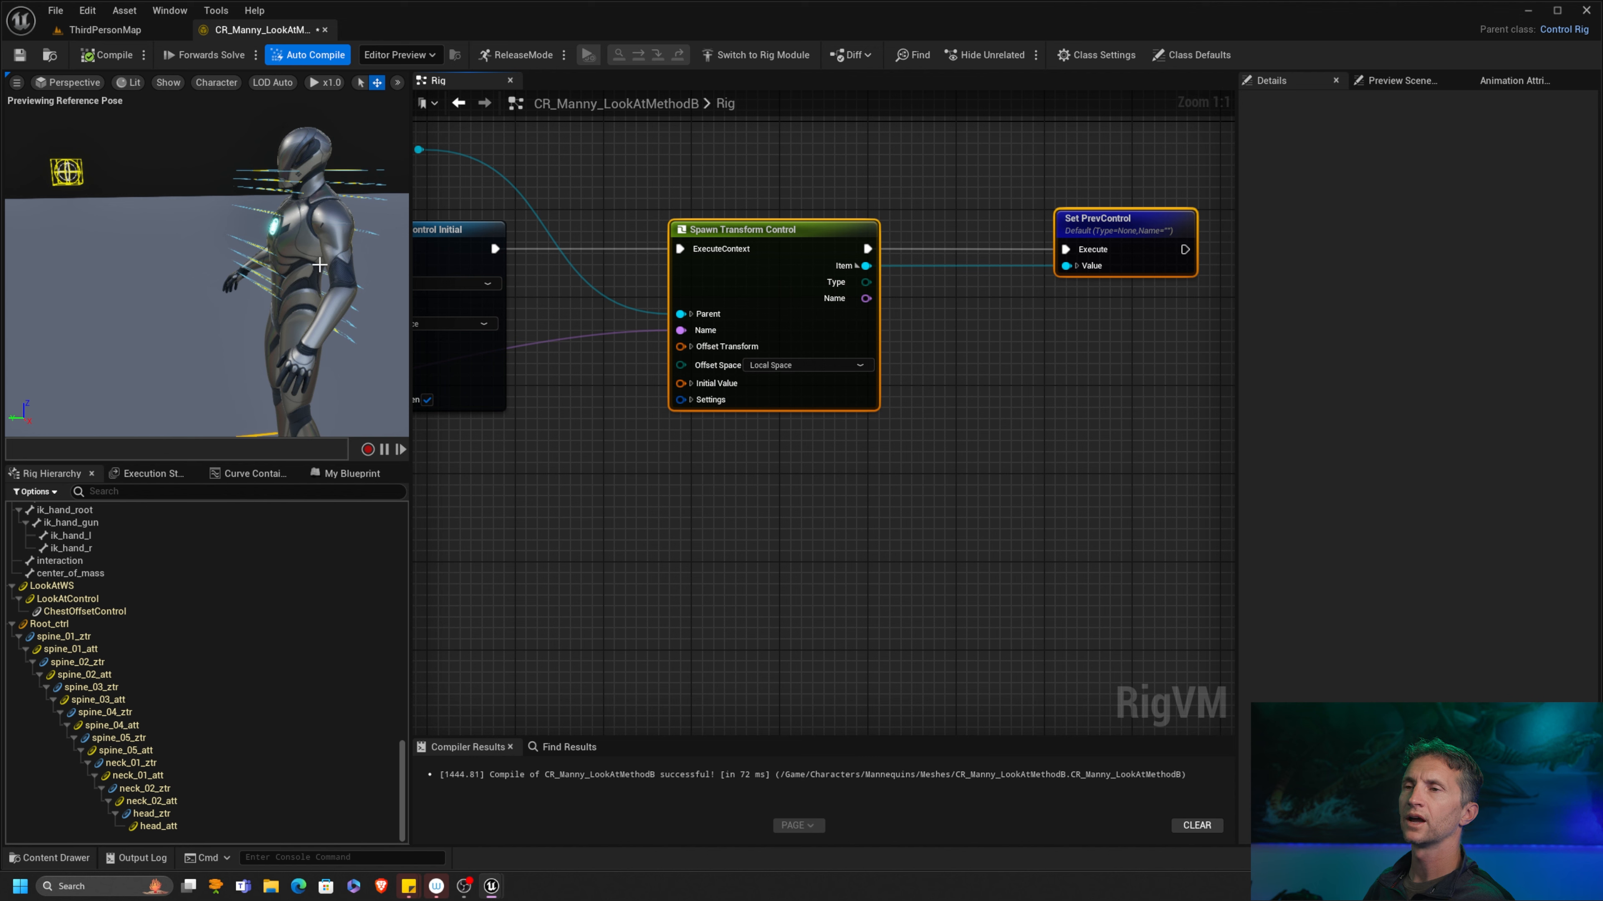
pyautogui.moveTo(282, 251)
pyautogui.keyDown('alt'); pyautogui.mouseDown()
pyautogui.moveTo(278, 275)
pyautogui.moveTo(305, 295)
pyautogui.moveTo(276, 278)
pyautogui.mouseUp(); pyautogui.keyUp('alt')
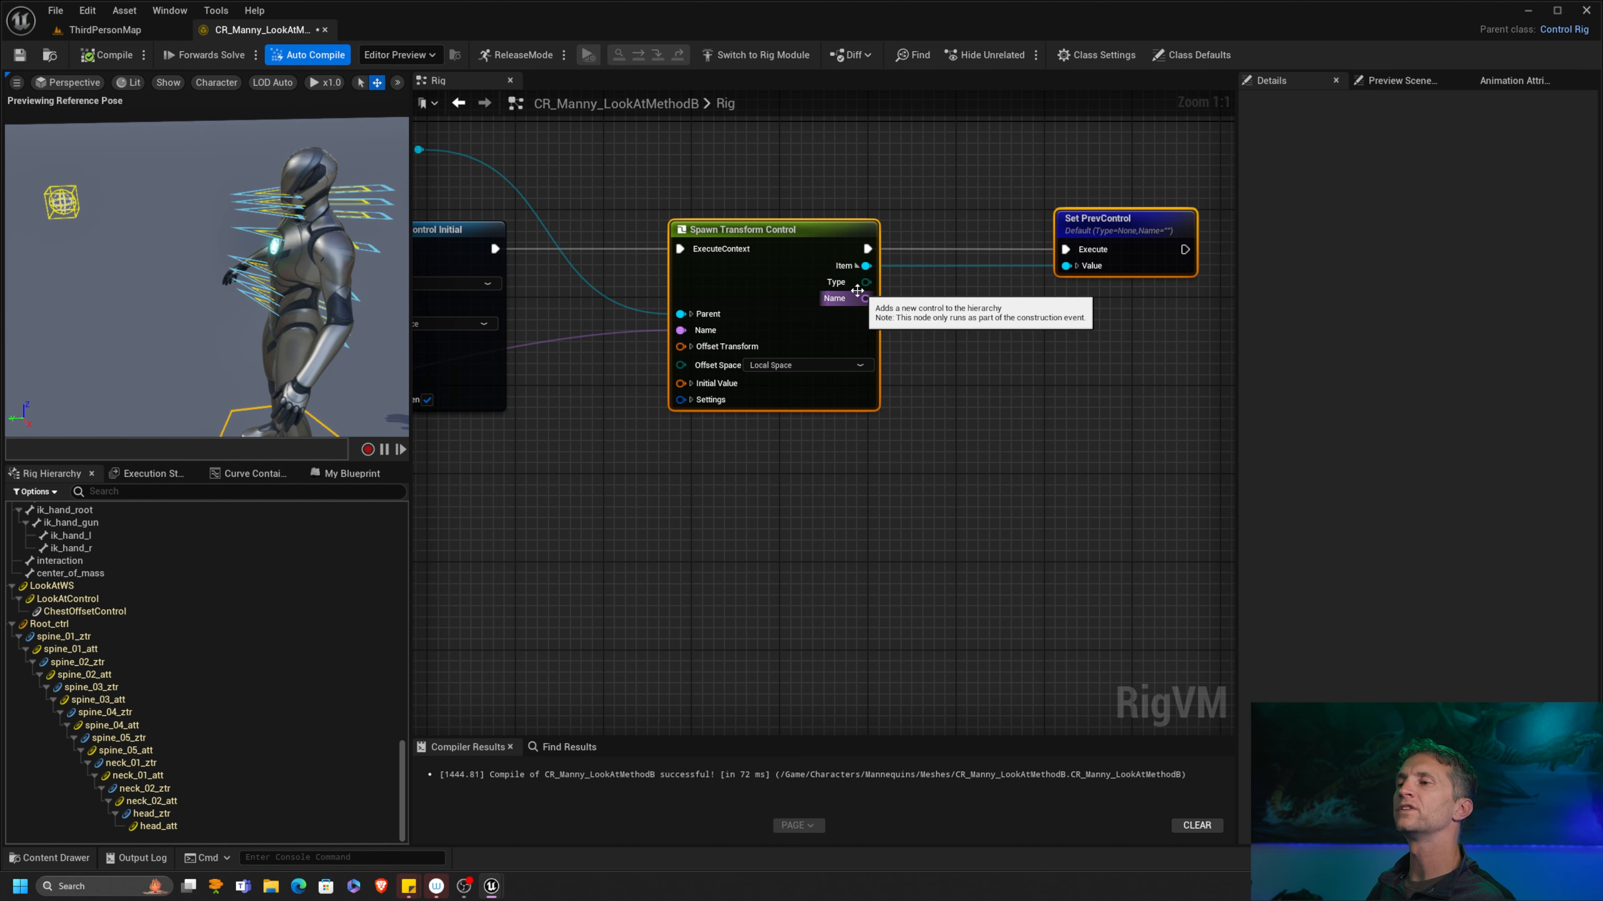
# Step: Review the chain from Aim through Get Transform to Set Transform and how it fits into the construction graph
pyautogui.moveTo(627, 371); pyautogui.dragTo(724, 372, button='right')
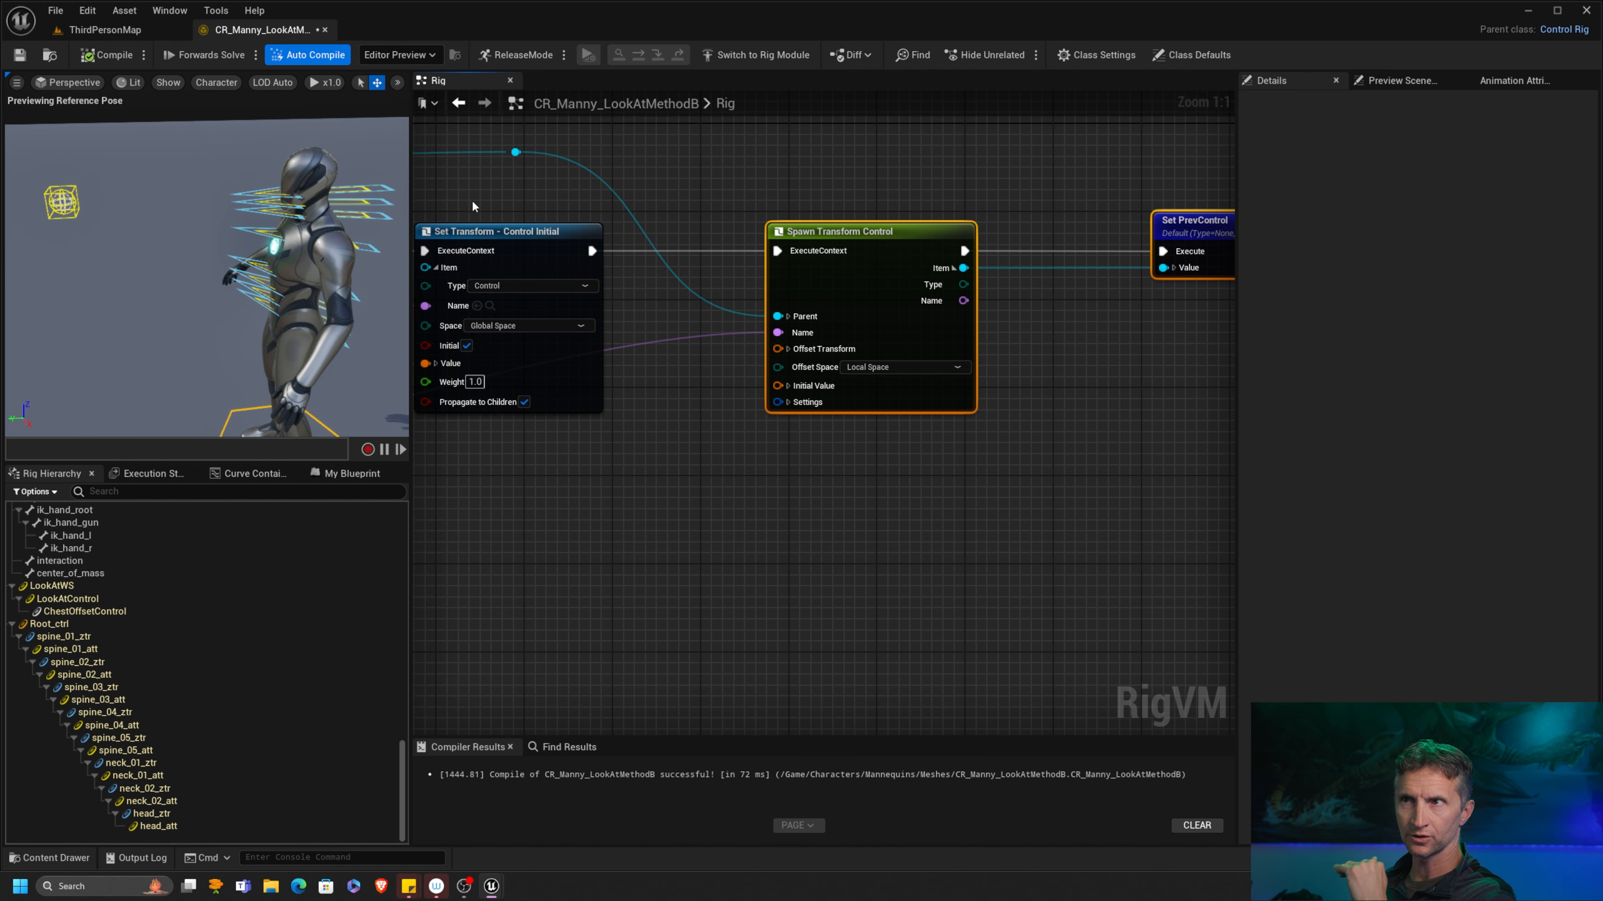
pyautogui.moveTo(690, 353); pyautogui.dragTo(1191, 360, button='right')
pyautogui.moveTo(862, 340); pyautogui.dragTo(882, 325, button='right')
pyautogui.scroll(-2, 882, 325)
pyautogui.moveTo(741, 328); pyautogui.dragTo(806, 300, button='right')
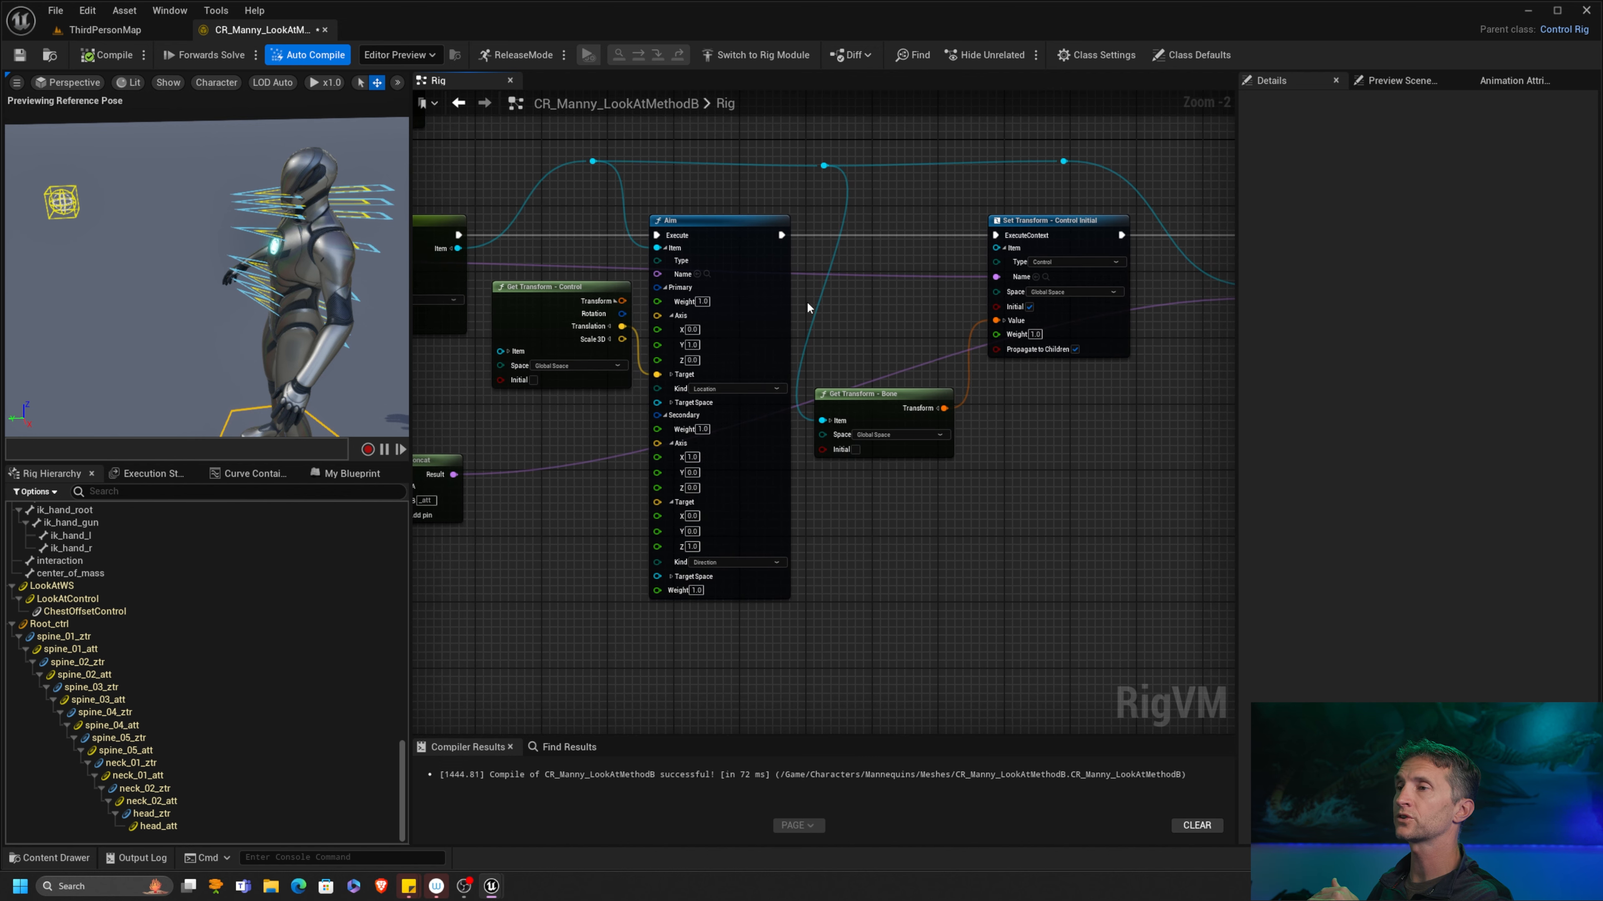
pyautogui.click(754, 235)
pyautogui.click(857, 435)
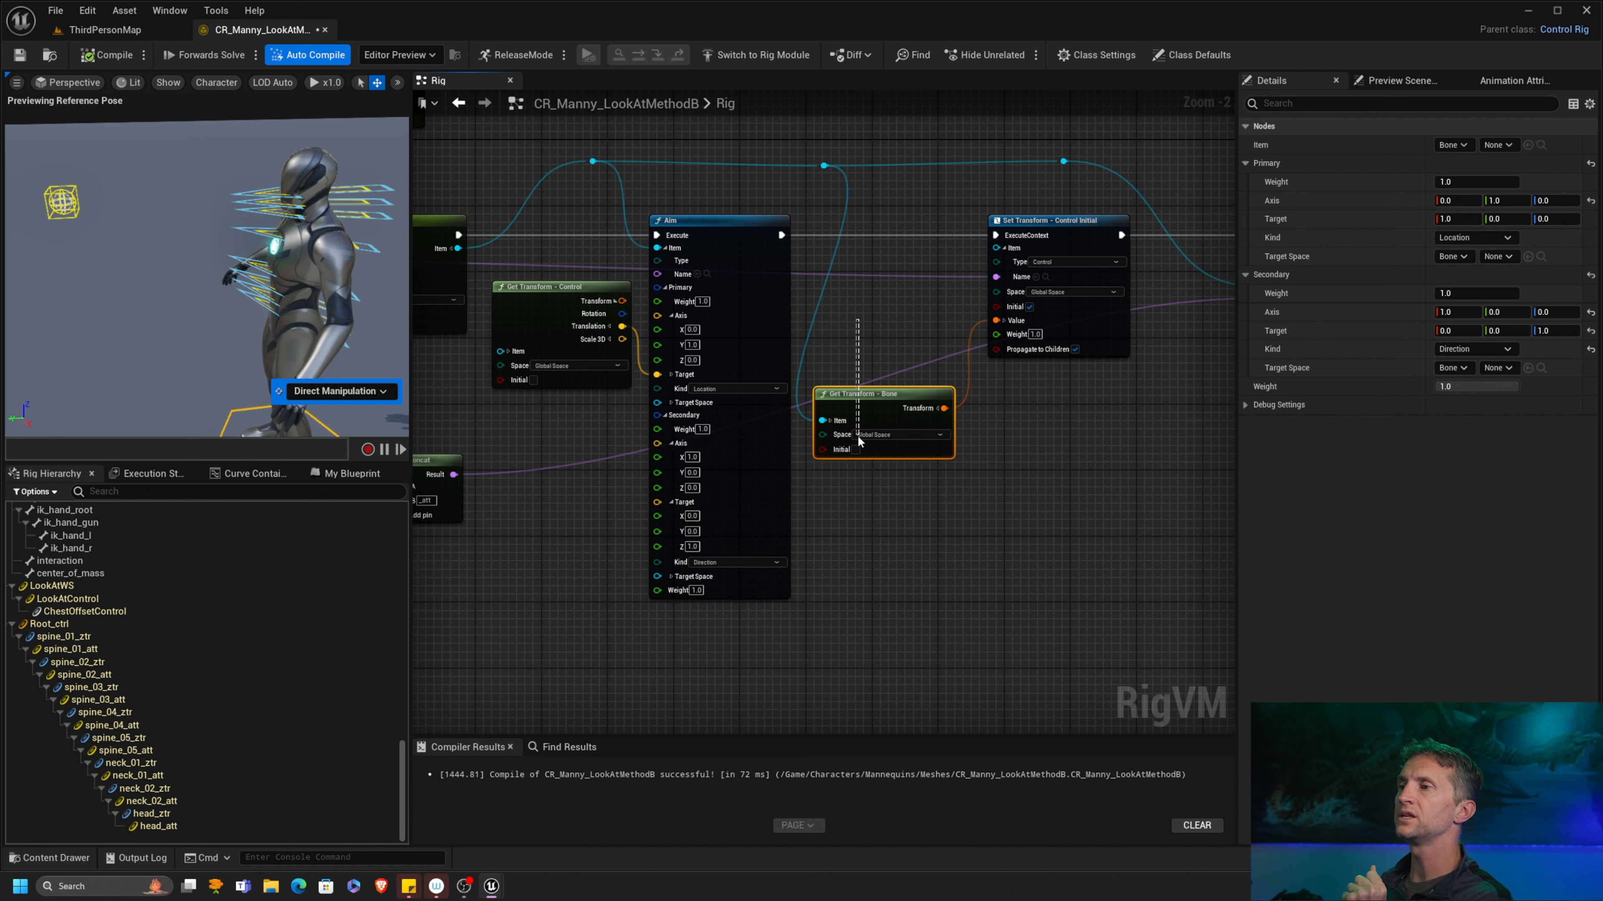
pyautogui.click(1082, 227)
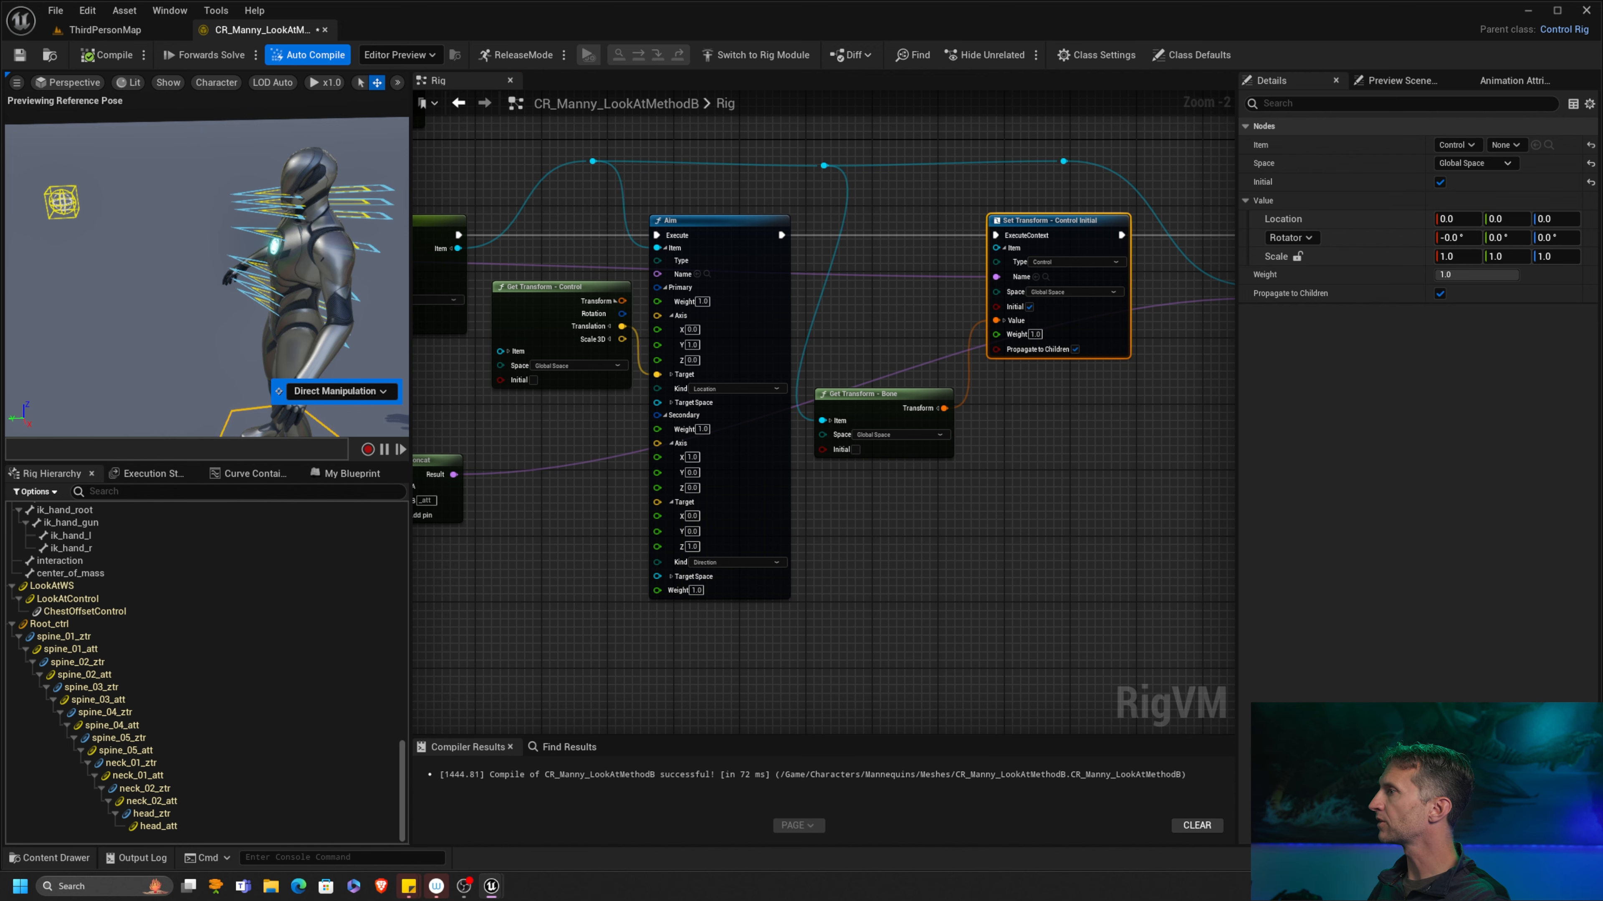
pyautogui.scroll(2, 819, 290)
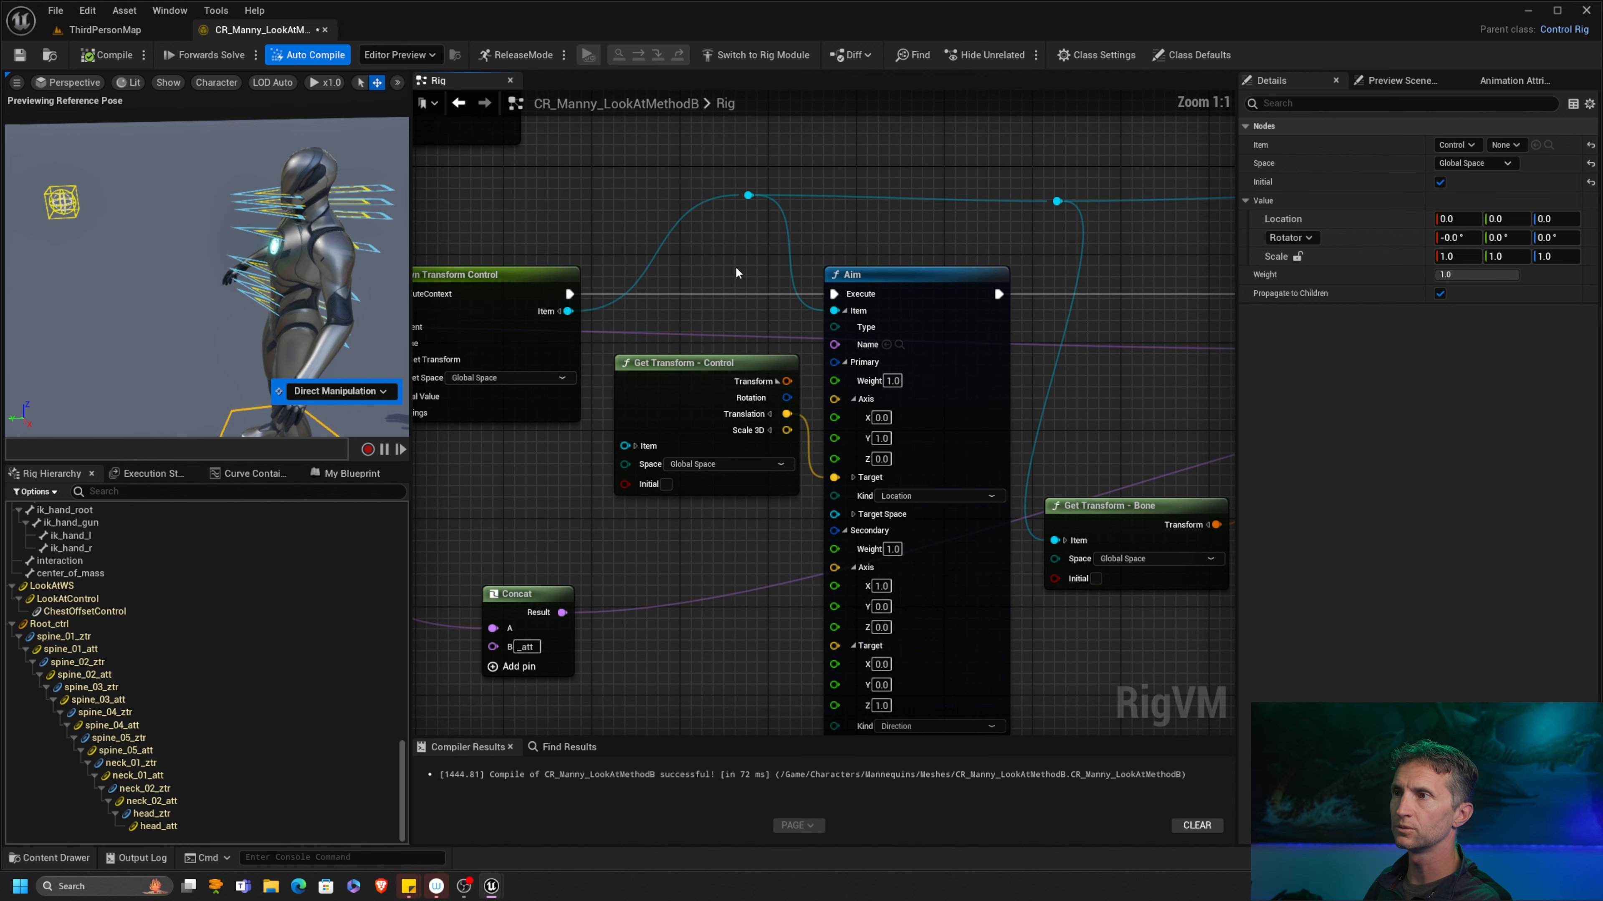
pyautogui.scroll(-4, 735, 269)
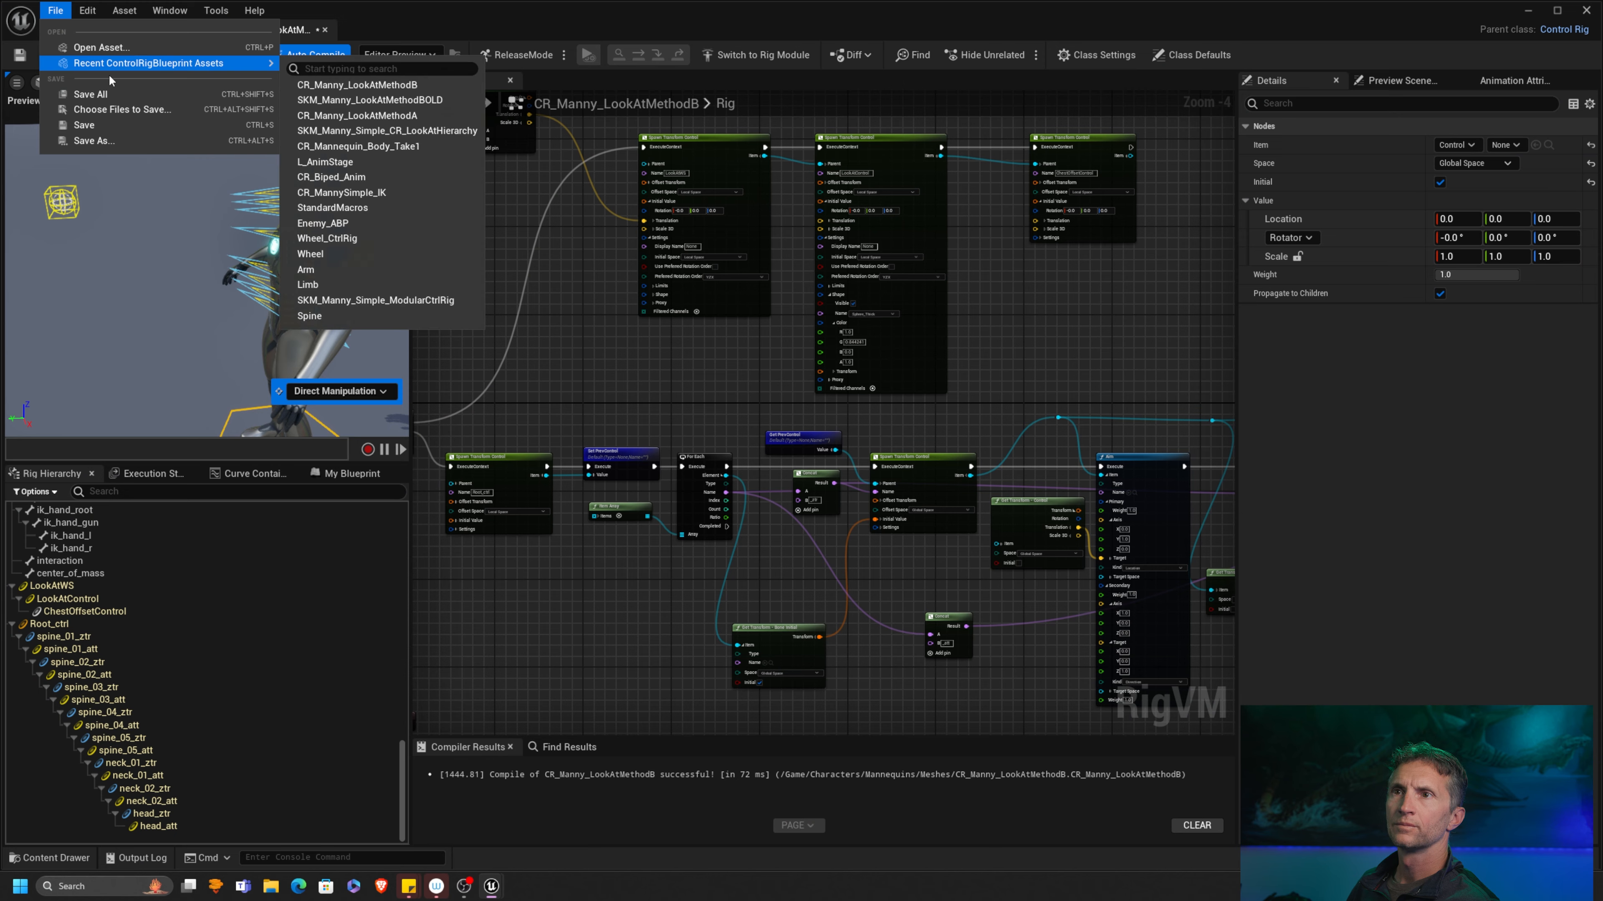
# Step: Save the CR_Manny_LookAtMethodB rig and move the Forwards Solve event farther below the construction graph
pyautogui.press('Escape')
pyautogui.moveTo(923, 322); pyautogui.dragTo(972, 295, button='right')
pyautogui.scroll(-4, 973, 295)
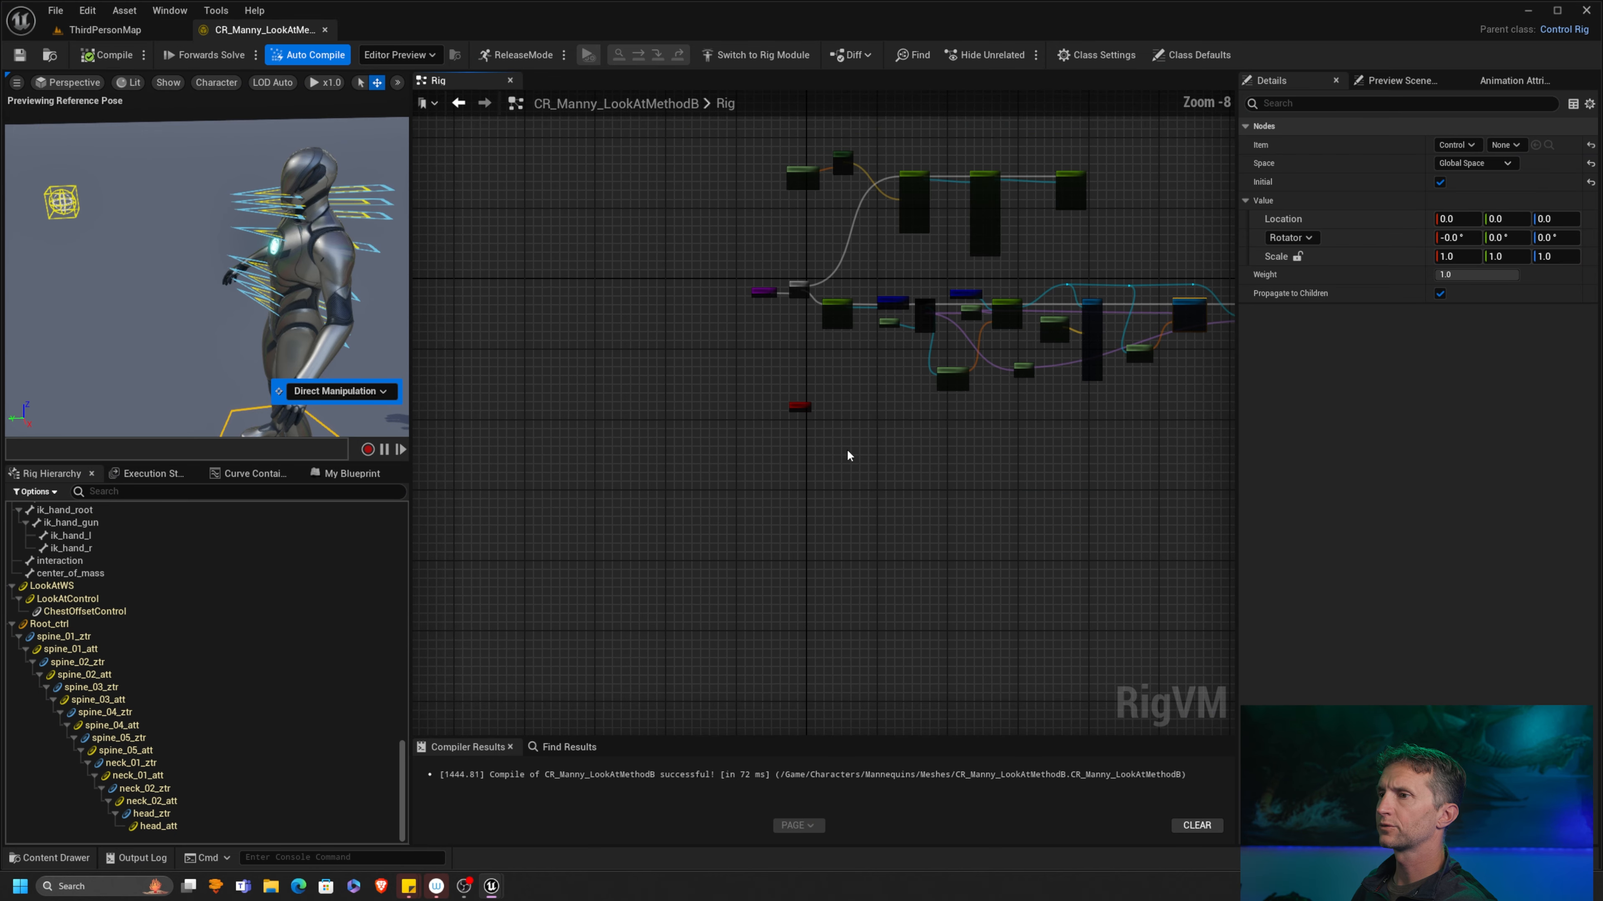
pyautogui.scroll(5, 848, 450)
pyautogui.moveTo(663, 268); pyautogui.dragTo(649, 516)
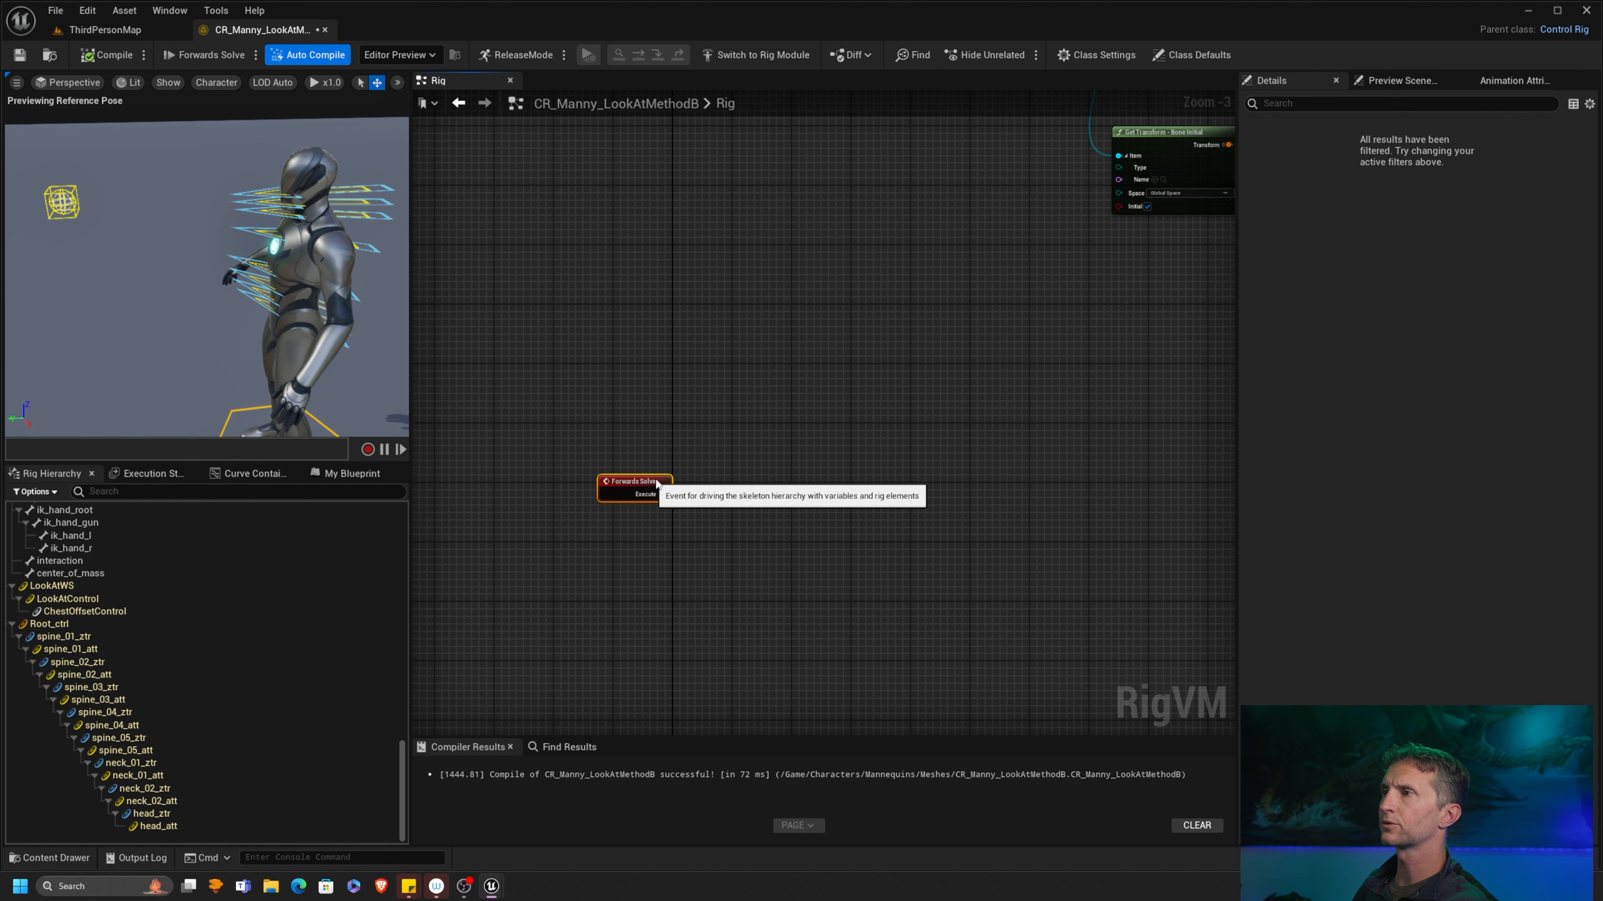
# Step: Add a Sequence node beside Forwards Solve, connect it to the event's Execute, and give it a third output C
pyautogui.moveTo(788, 510); pyautogui.dragTo(679, 424, button='right')
pyautogui.click(661, 424)
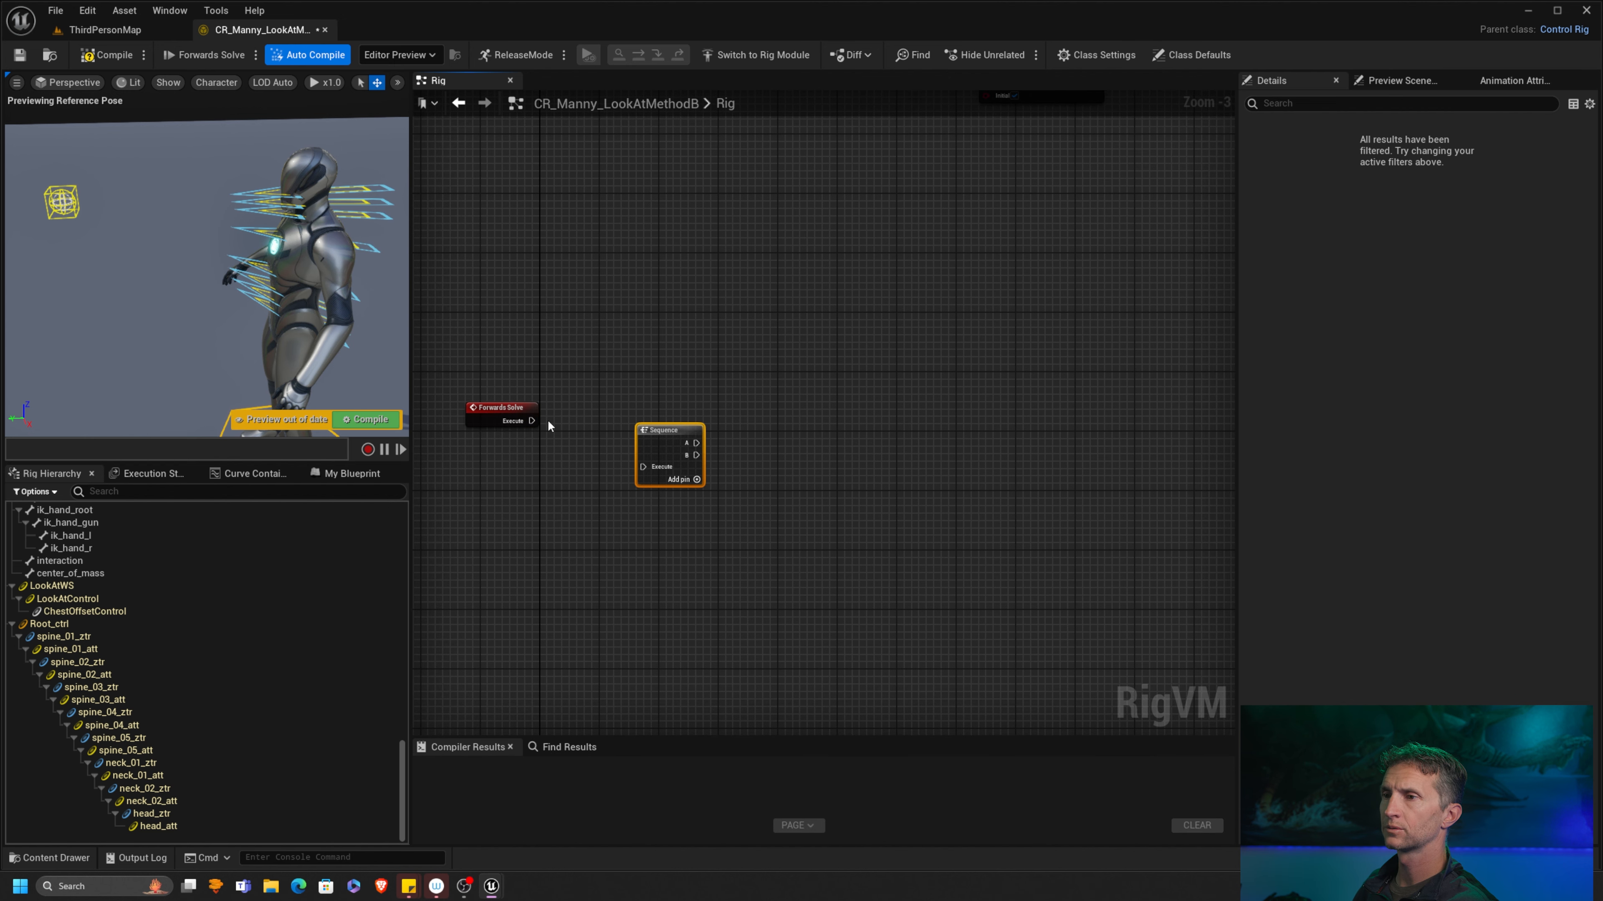
pyautogui.moveTo(583, 436); pyautogui.dragTo(659, 391)
pyautogui.click(682, 436)
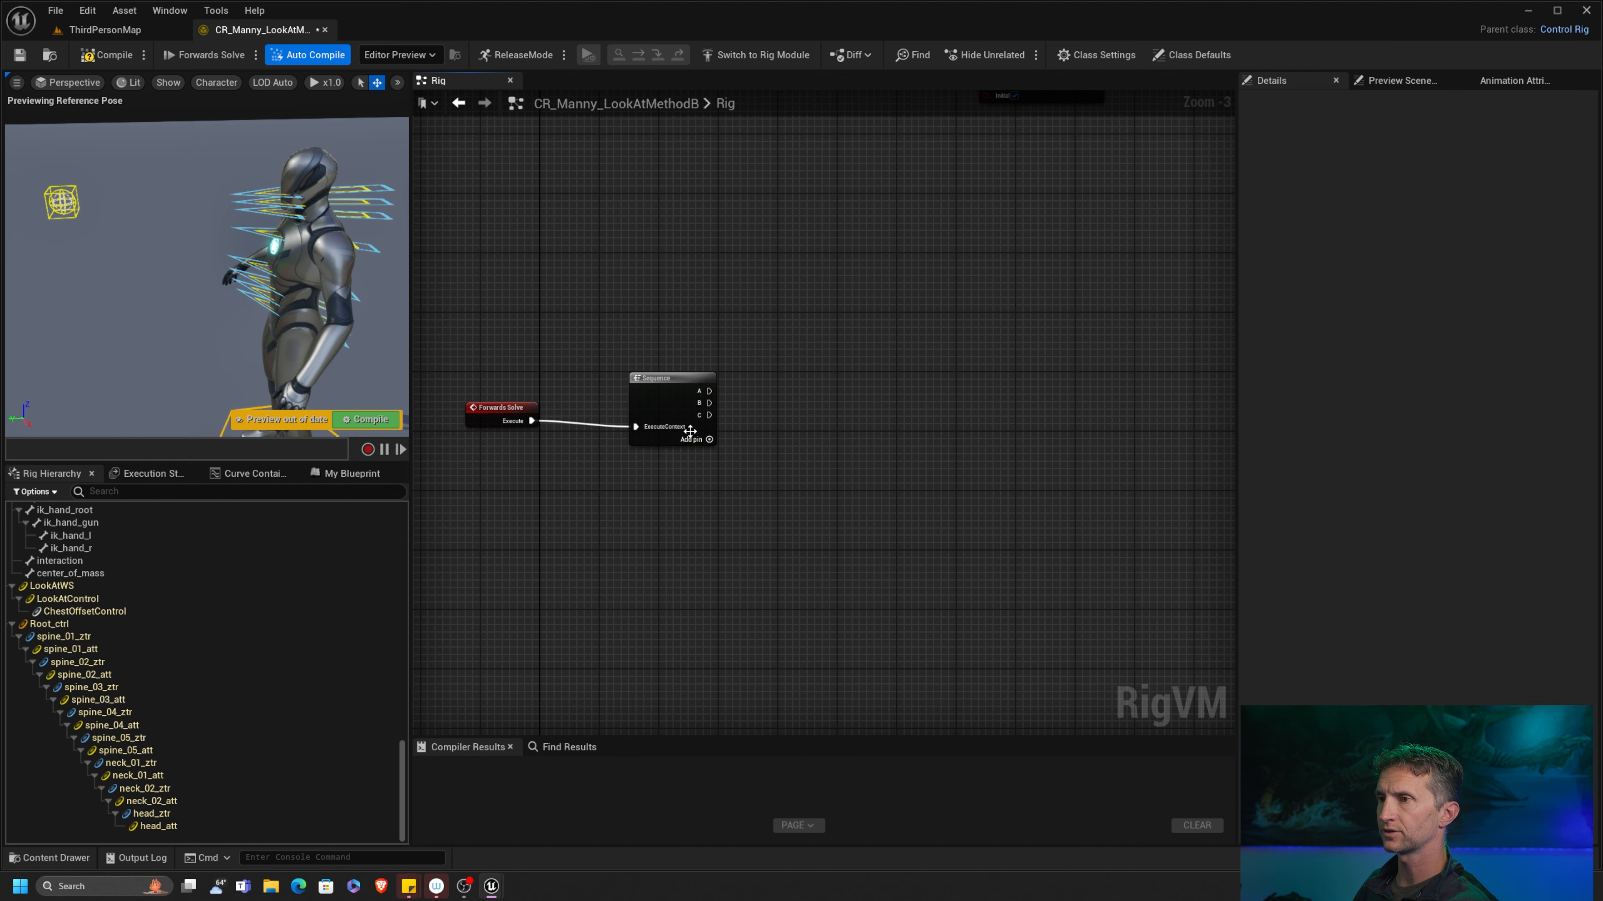
# Step: Add a fourth output D to the Sequence node and straighten its connection from Forwards Solve
pyautogui.click(708, 441)
pyautogui.scroll(3, 791, 425)
pyautogui.moveTo(780, 412); pyautogui.dragTo(902, 396, button='right')
pyautogui.moveTo(576, 385); pyautogui.dragTo(599, 409)
pyautogui.moveTo(533, 493); pyautogui.dragTo(844, 351)
pyautogui.press('q')
pyautogui.moveTo(812, 346); pyautogui.dragTo(1028, 184)
pyautogui.click(914, 430)
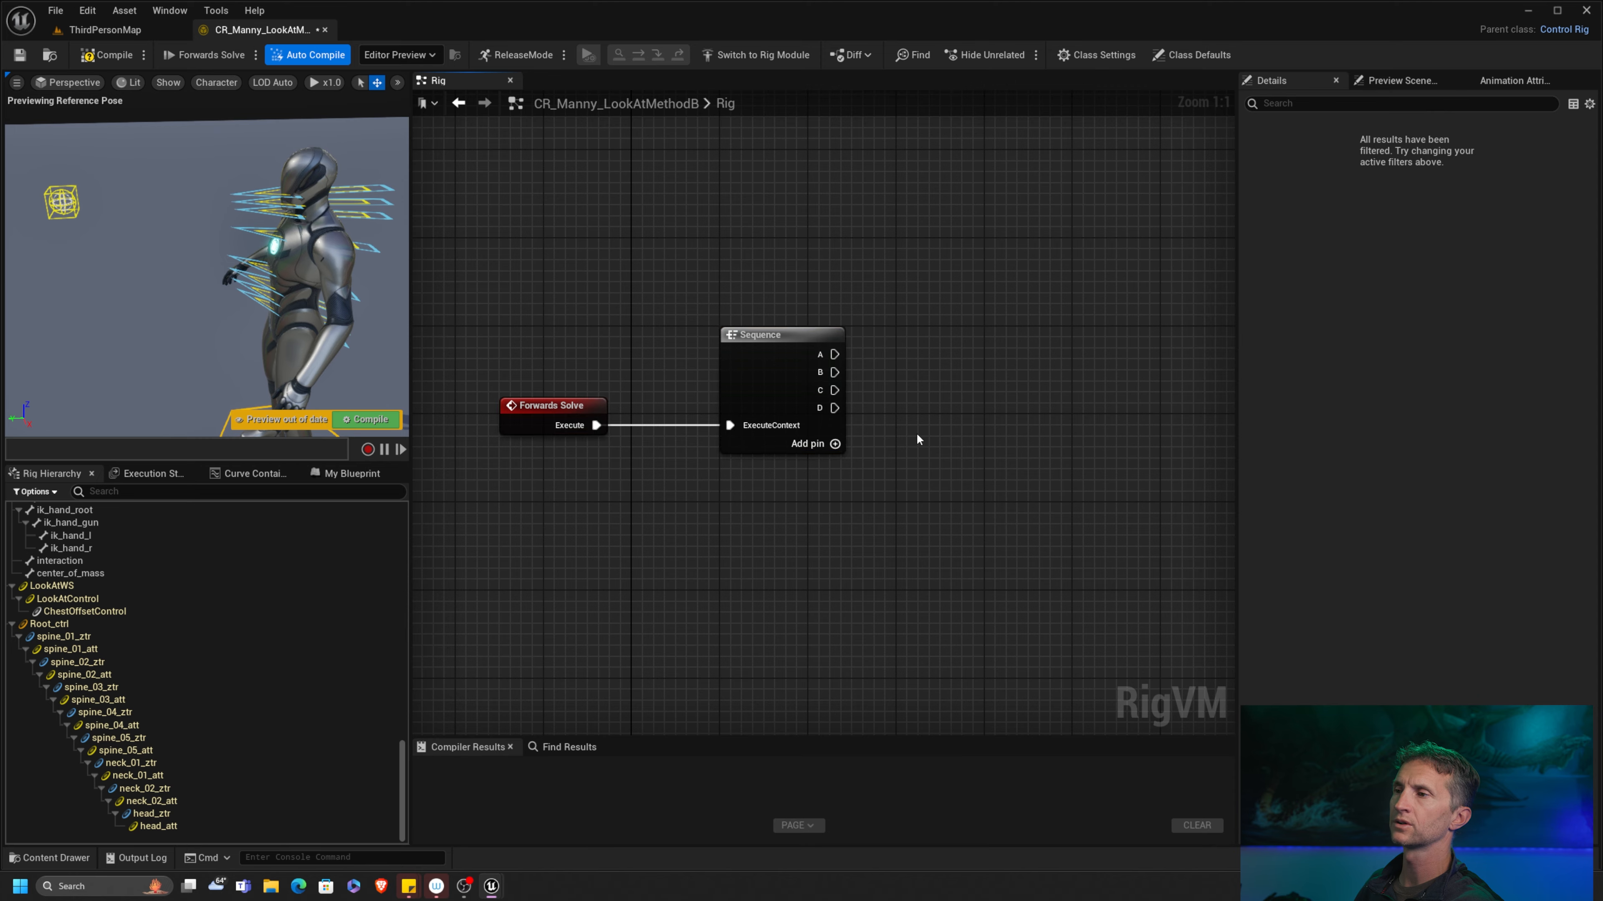
# Step: Add a Set Transform node driven by the Sequence's B output and set its item type to Control
pyautogui.moveTo(917, 433); pyautogui.dragTo(823, 412, button='right')
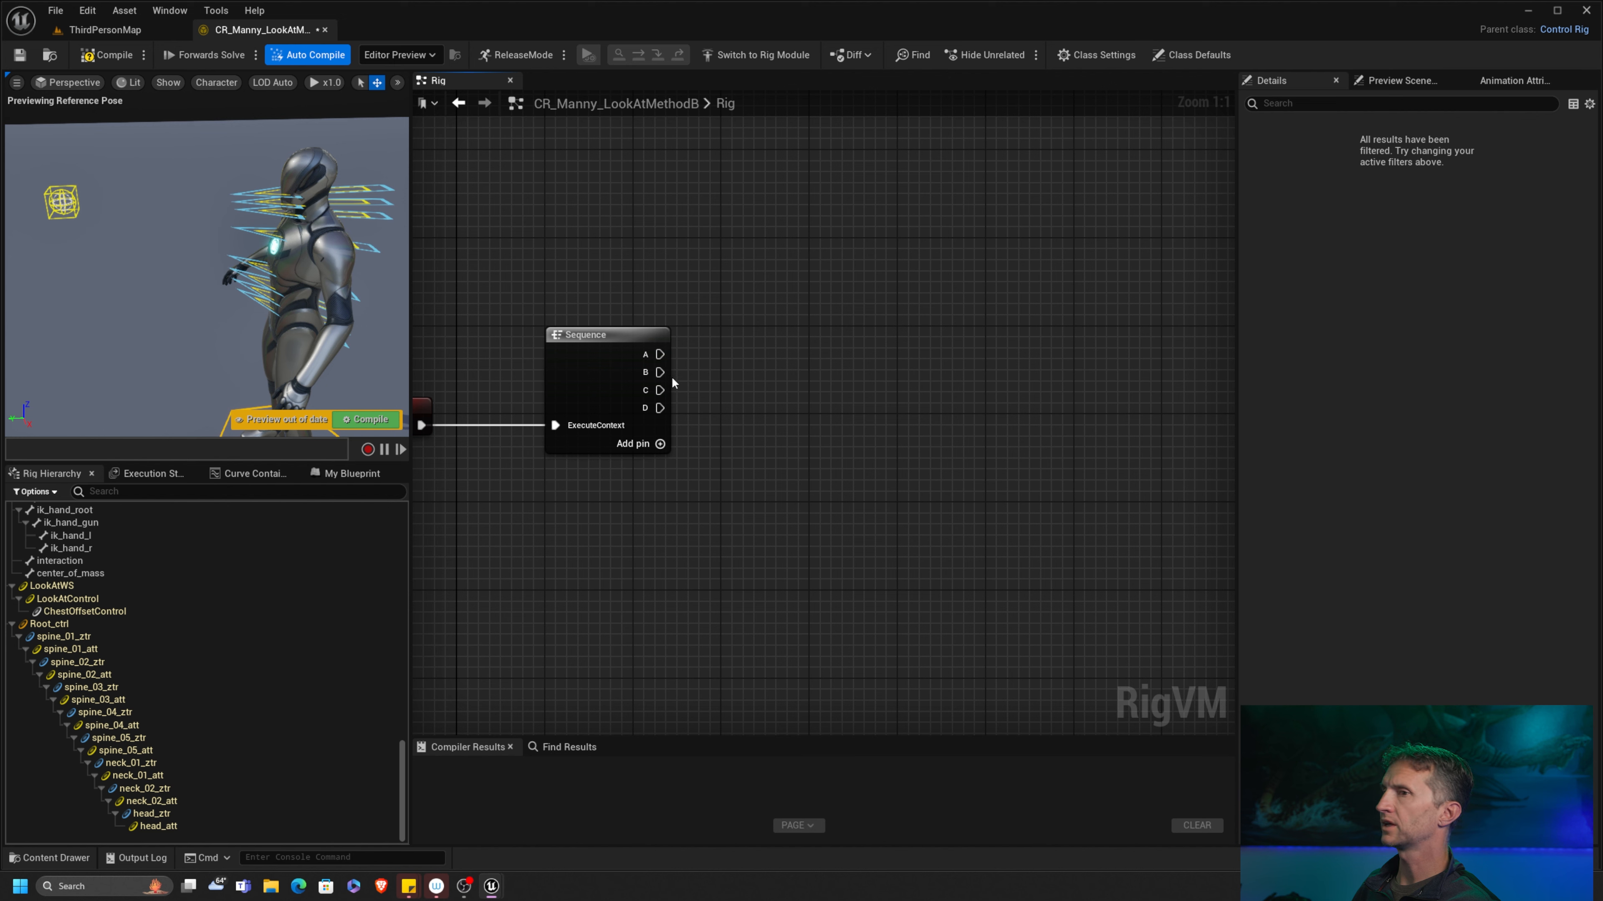
pyautogui.moveTo(660, 373); pyautogui.dragTo(998, 341)
pyautogui.write('set transfo')
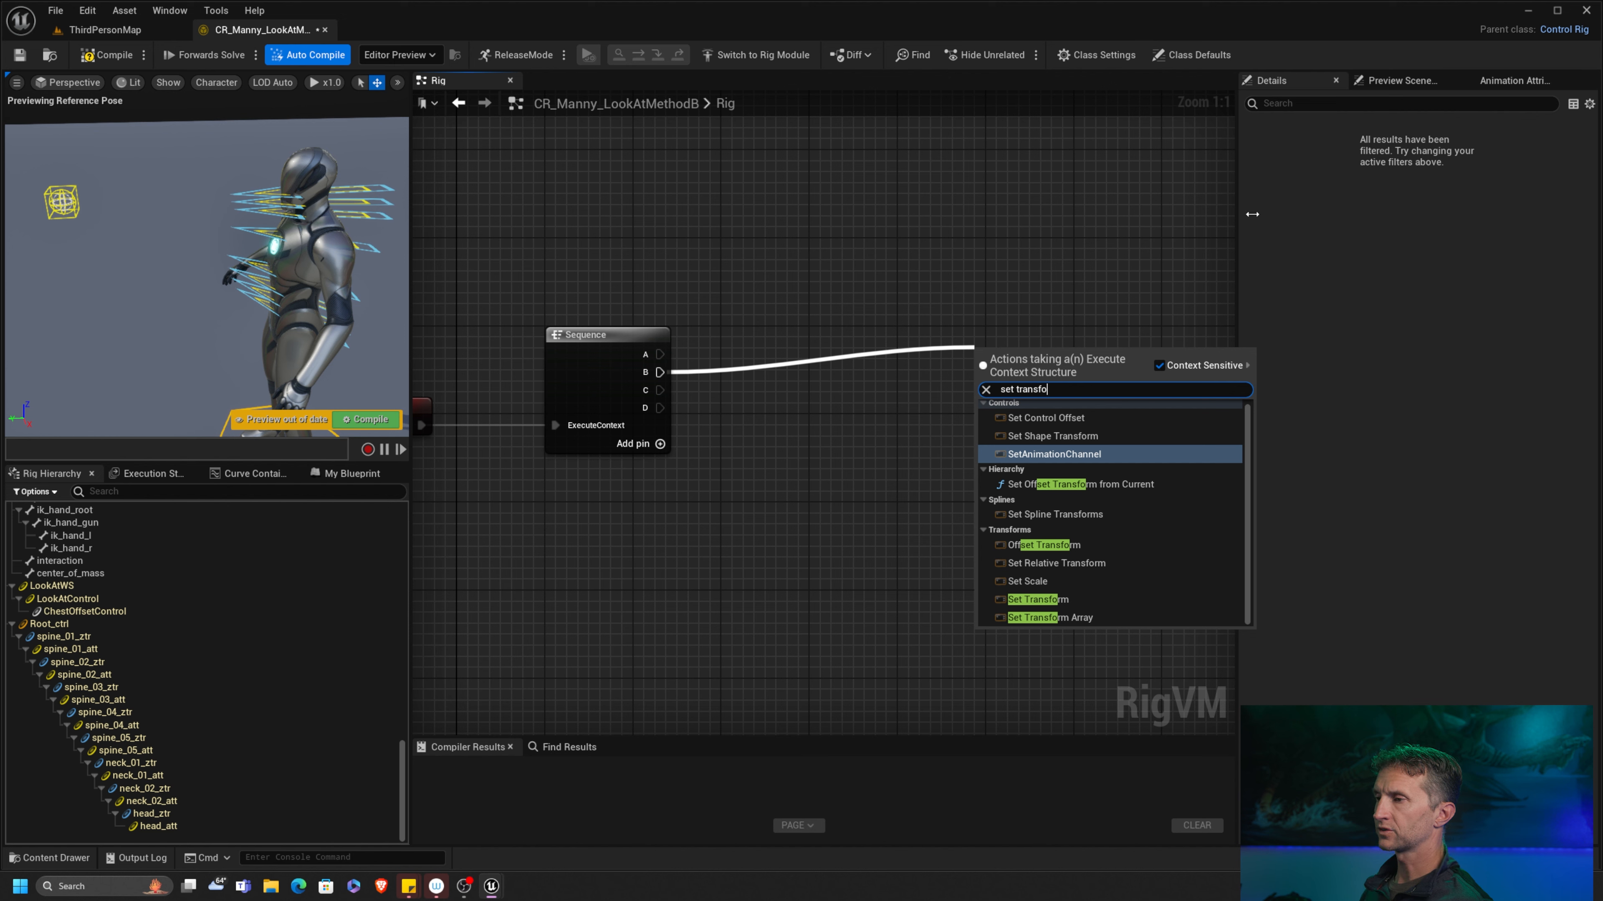
pyautogui.click(1047, 599)
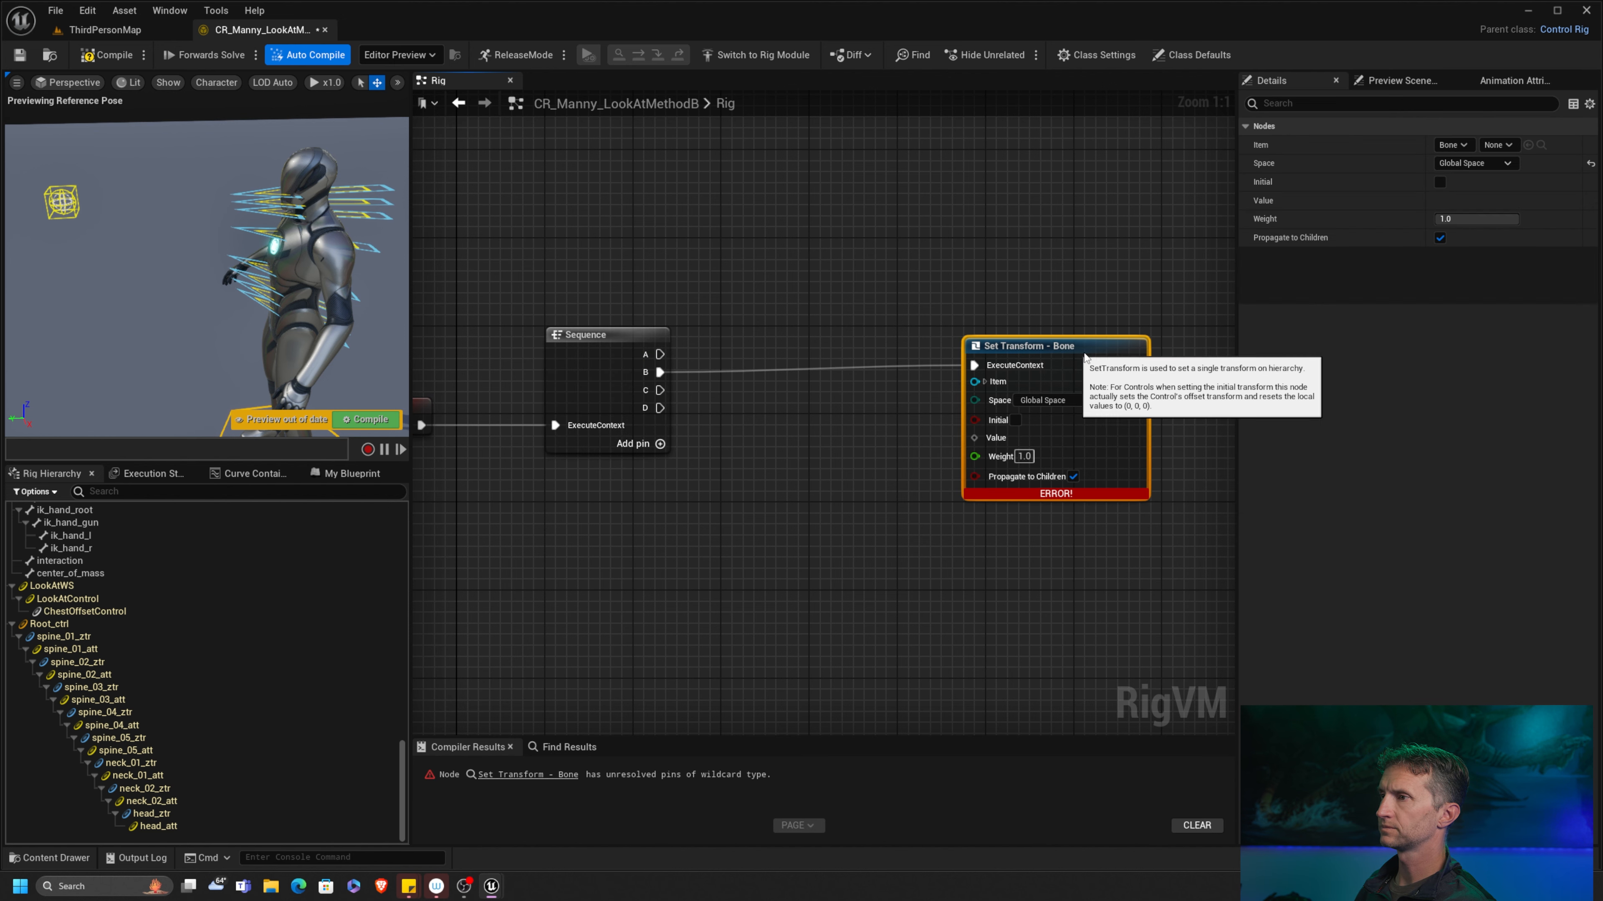
pyautogui.moveTo(1083, 359); pyautogui.dragTo(1138, 358)
pyautogui.click(1040, 382)
pyautogui.click(1135, 400)
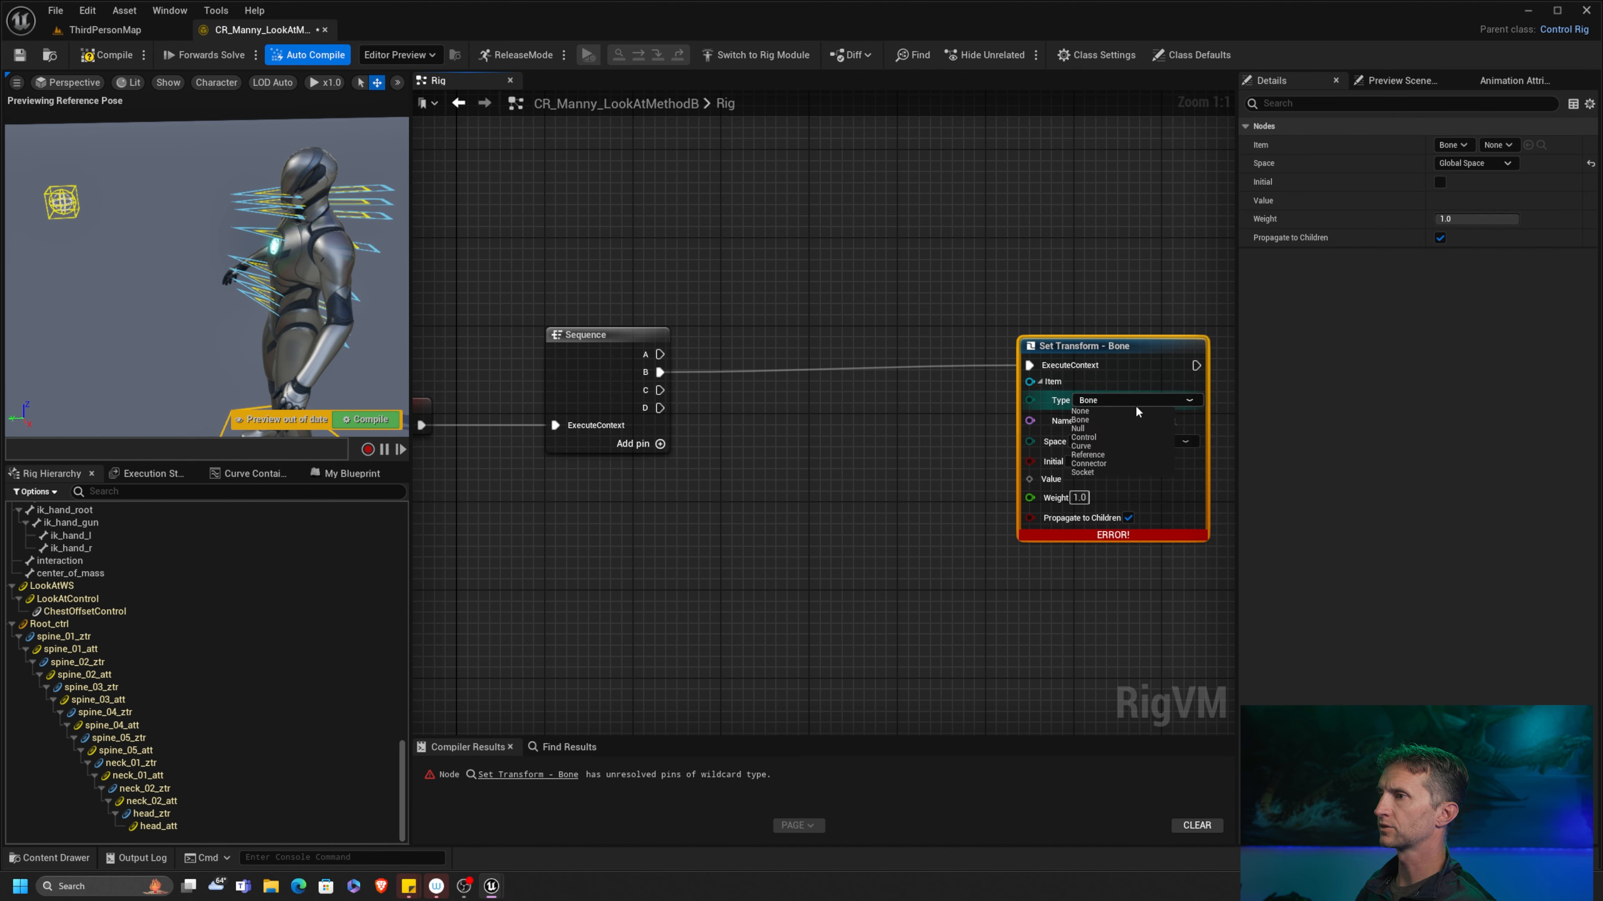
pyautogui.click(1138, 437)
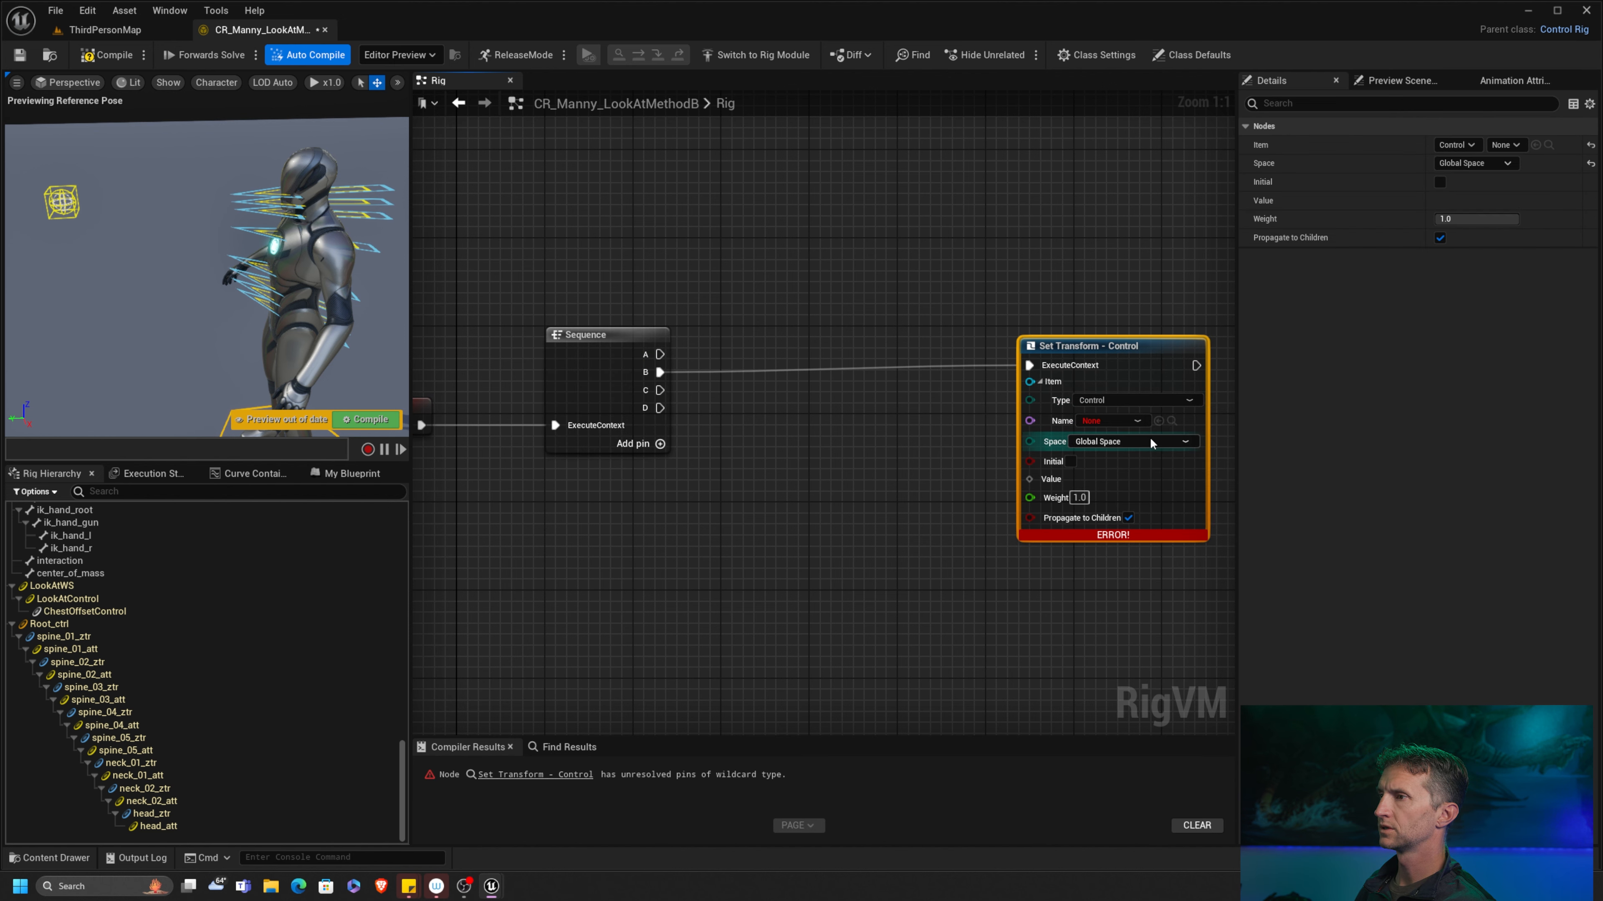
# Step: Set the Set Transform node's target to ChestOffsetControl and move the node farther from the Sequence
pyautogui.click(1137, 420)
pyautogui.click(1142, 344)
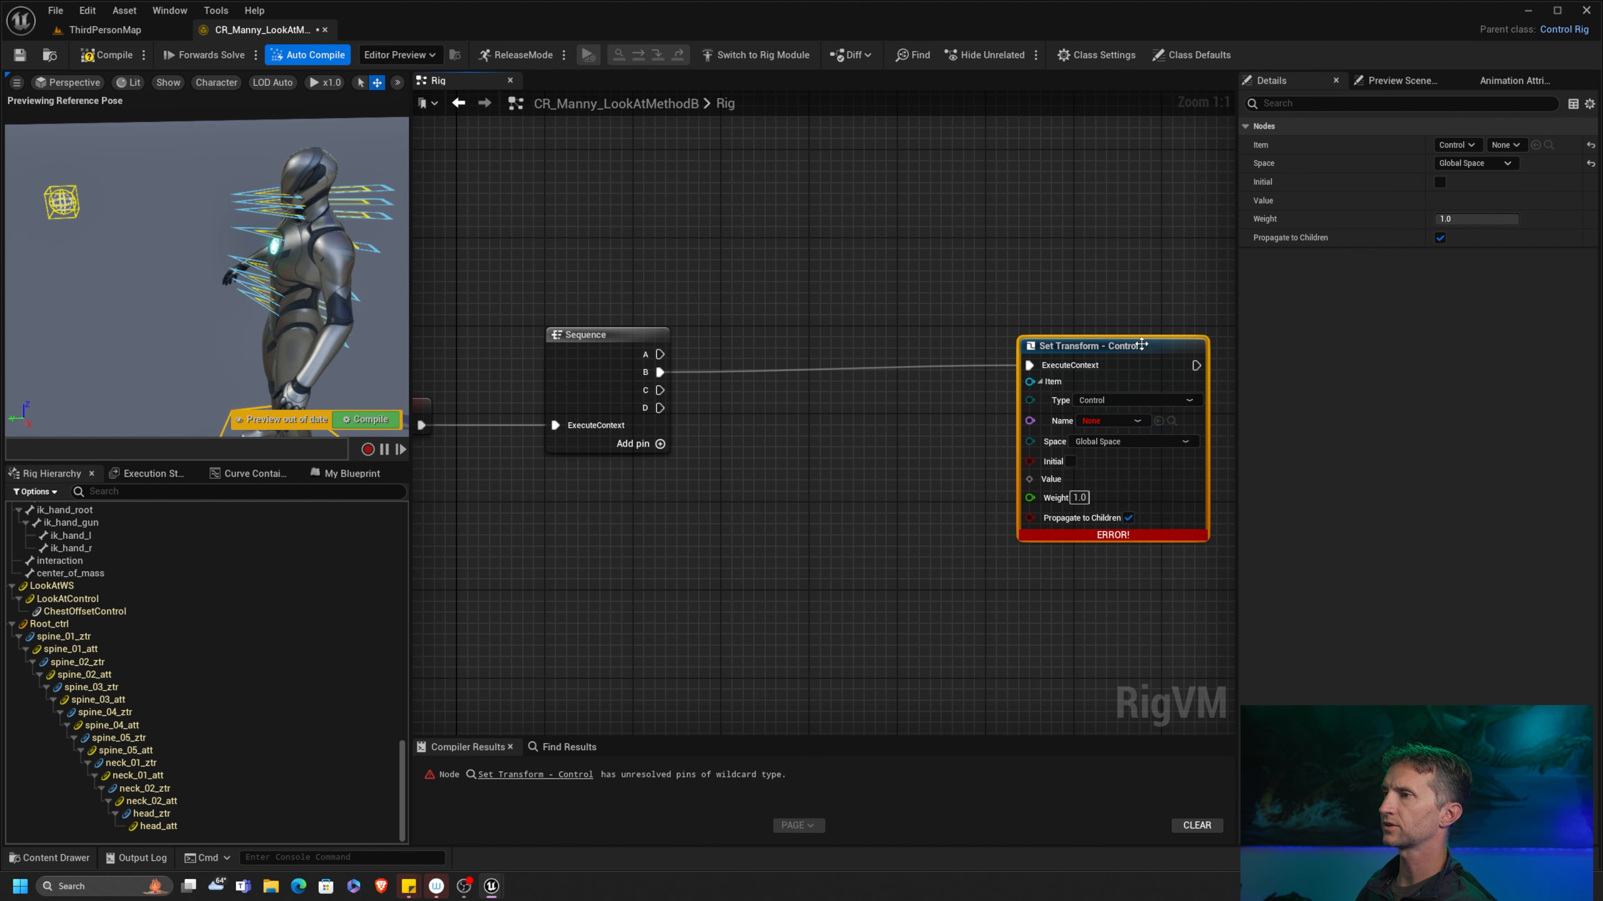
pyautogui.click(1138, 421)
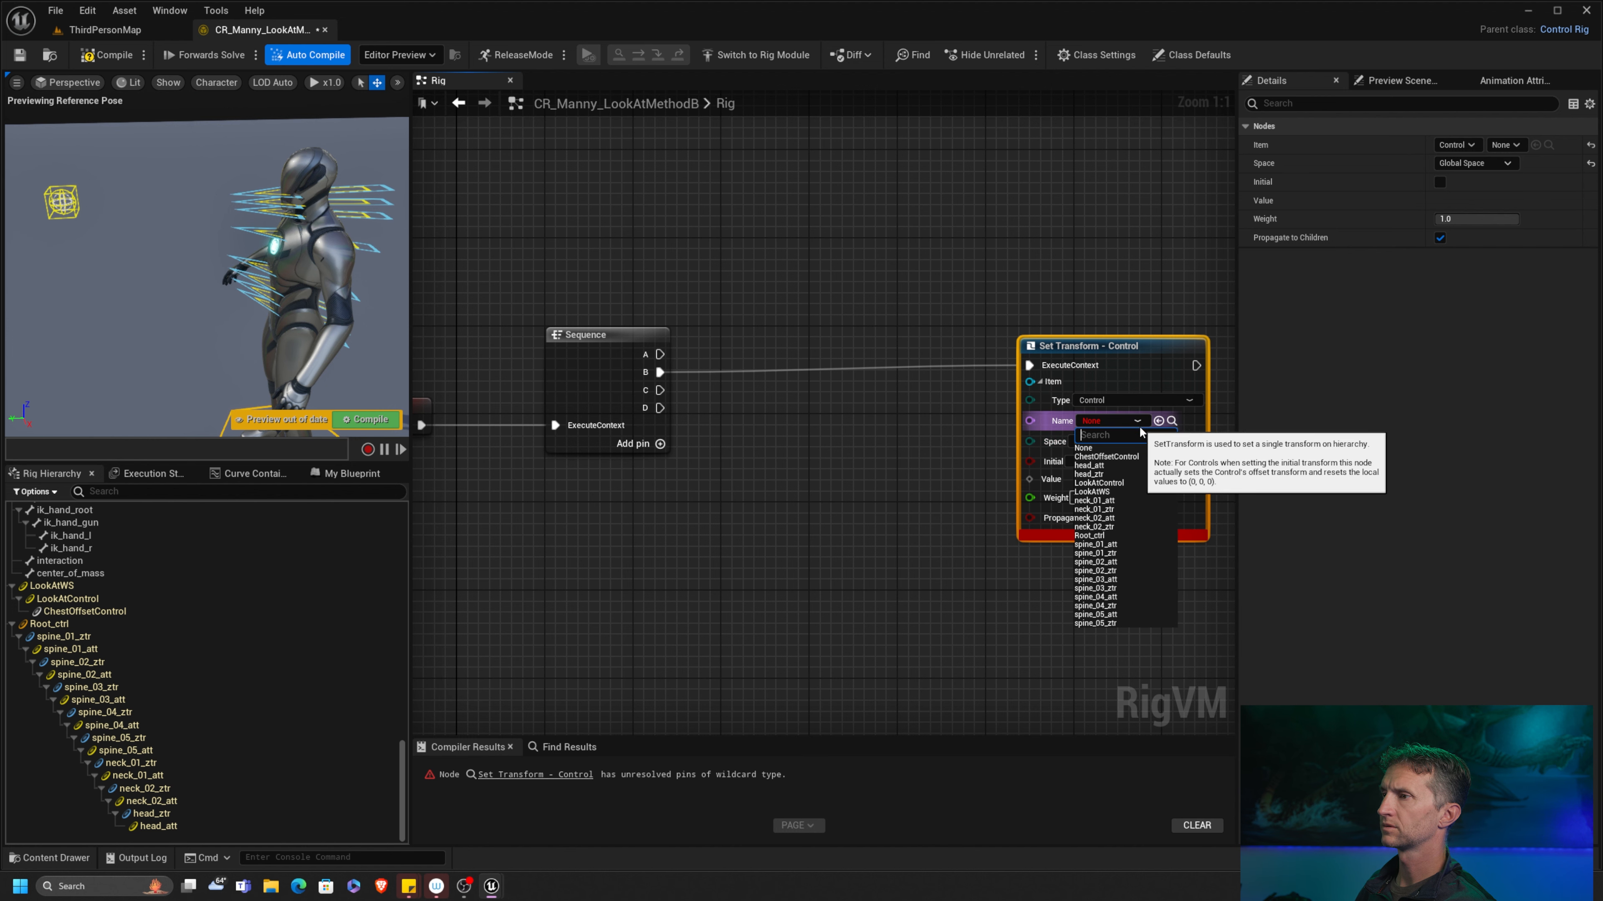
pyautogui.click(1105, 457)
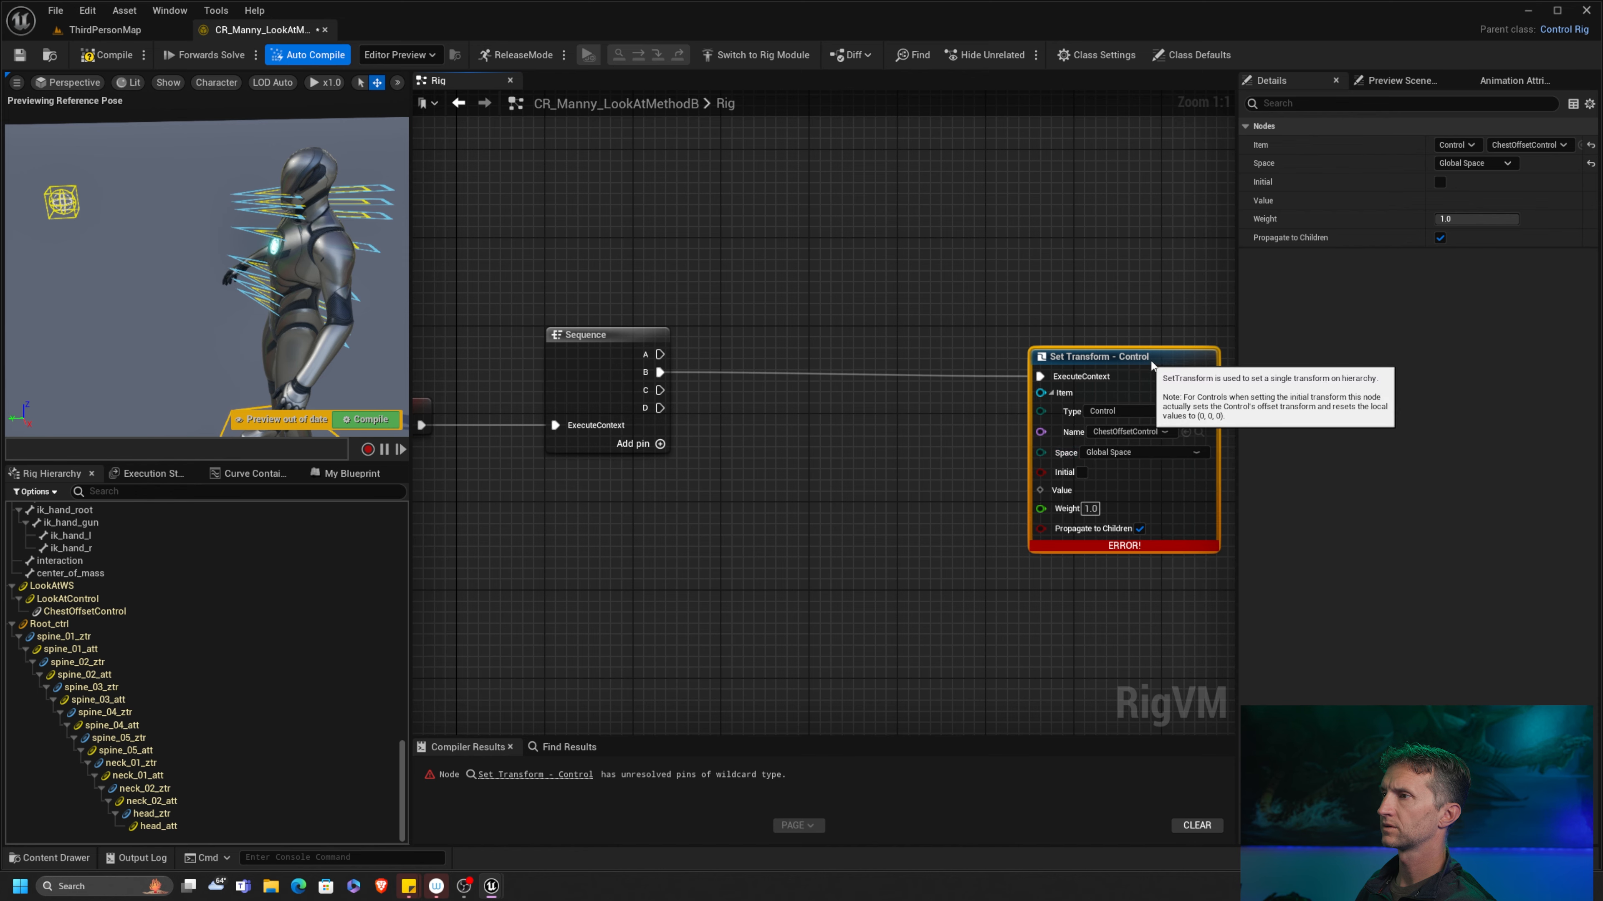
pyautogui.moveTo(1151, 366); pyautogui.dragTo(1162, 366)
pyautogui.moveTo(956, 416); pyautogui.dragTo(801, 389, button='right')
pyautogui.moveTo(993, 329); pyautogui.dragTo(1115, 340)
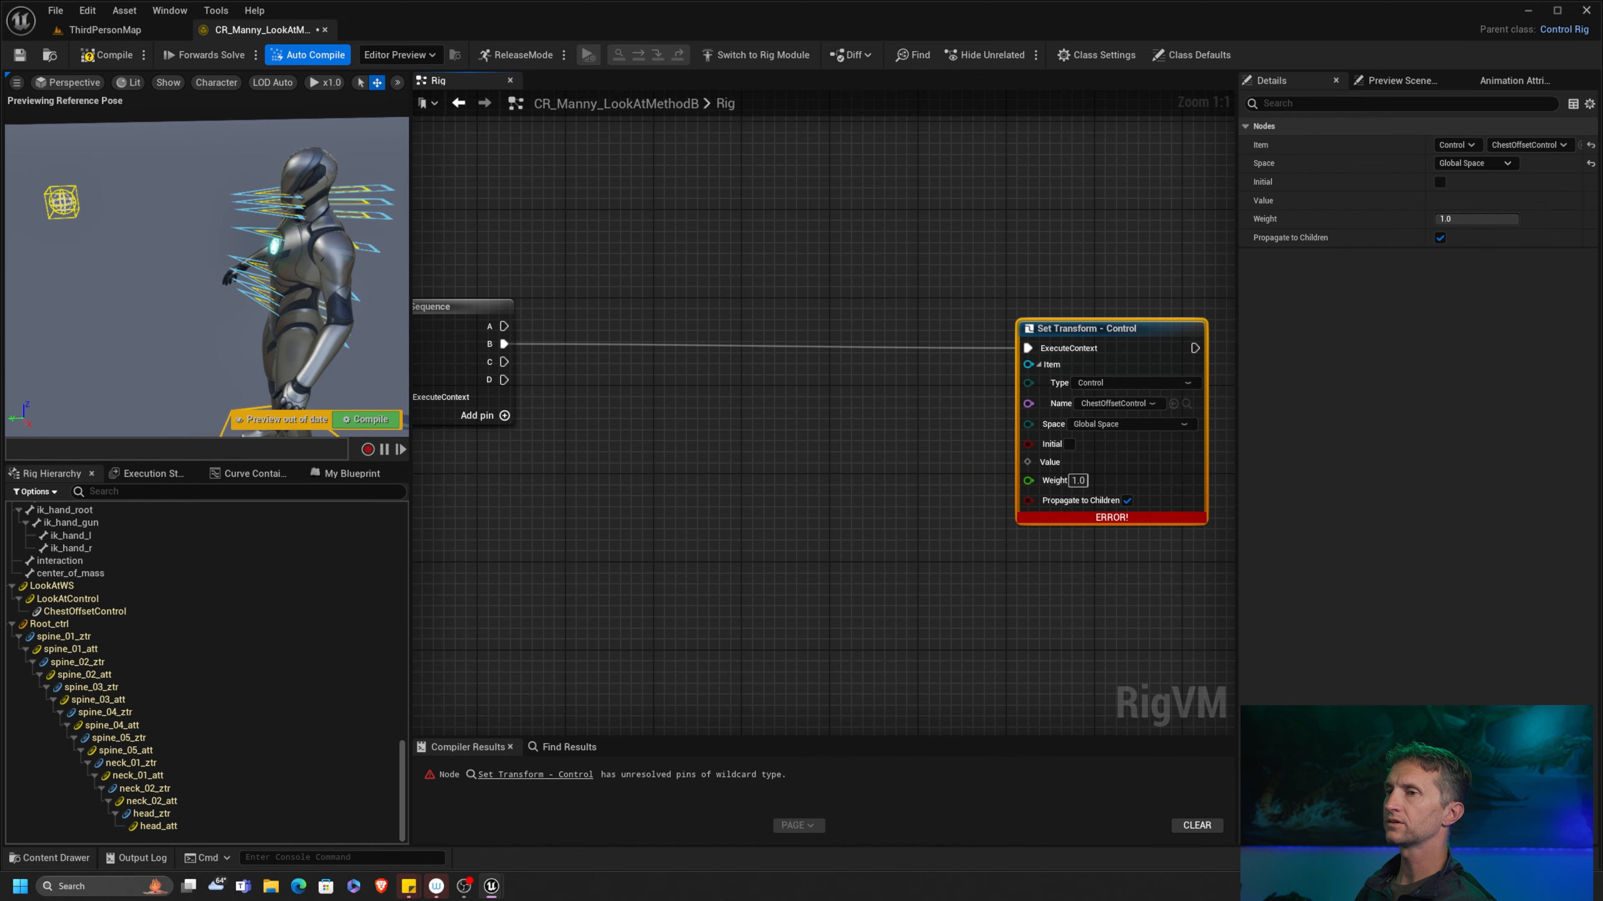
# Step: Add a Get Transform node below the Sequence and set its item to the control LookAtControl
pyautogui.moveTo(699, 415); pyautogui.dragTo(801, 387, button='right')
pyautogui.rightClick(634, 445)
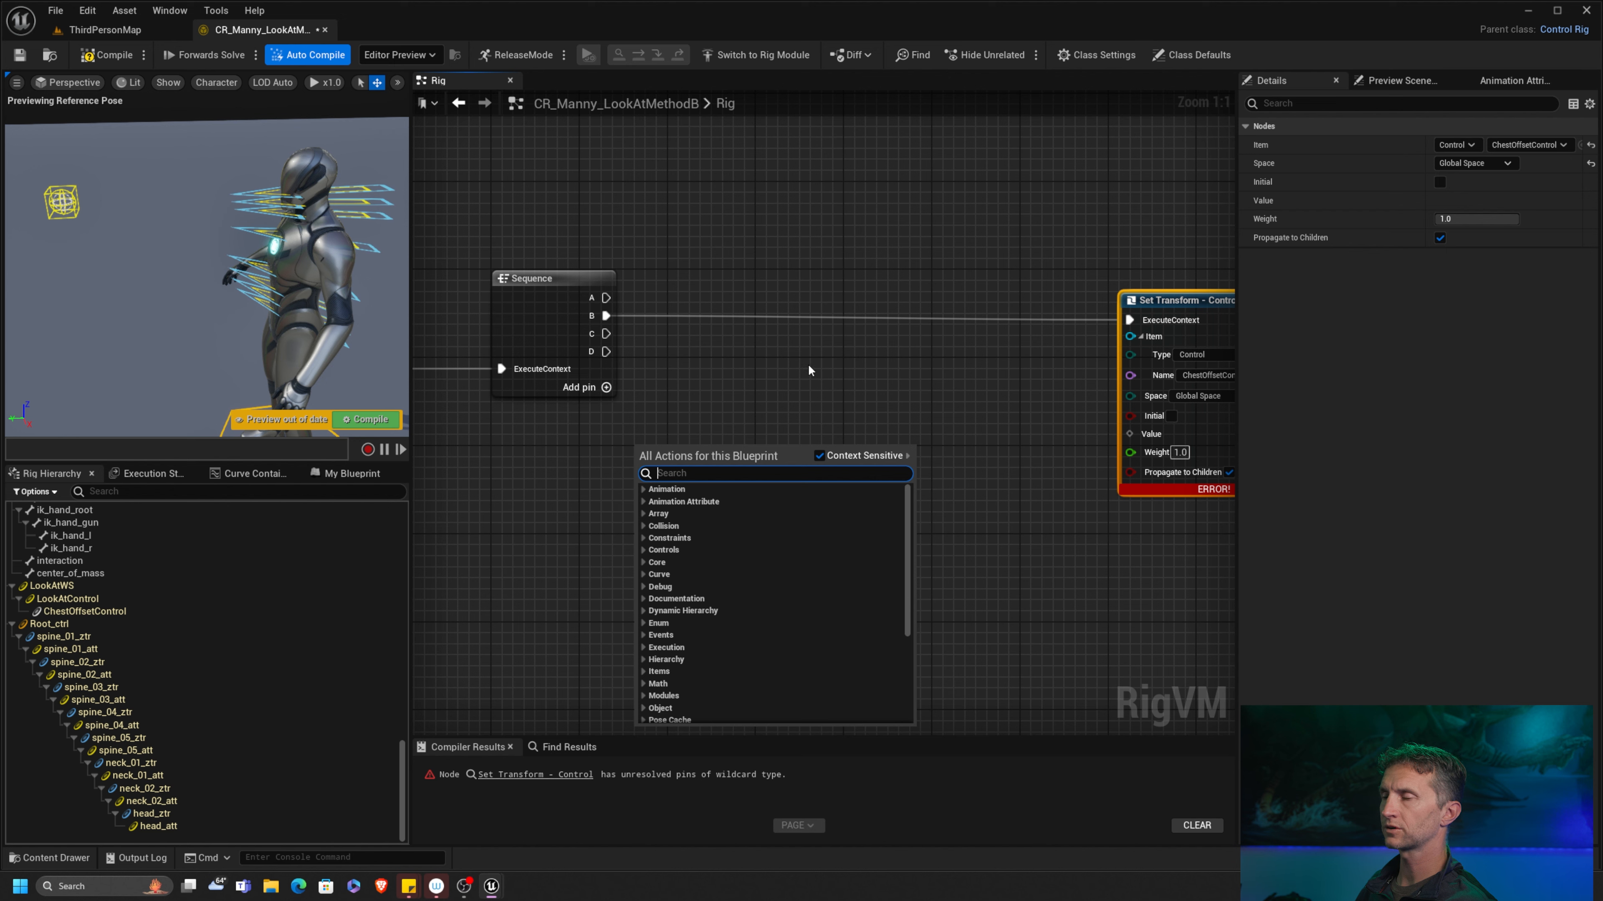
pyautogui.write('ge')
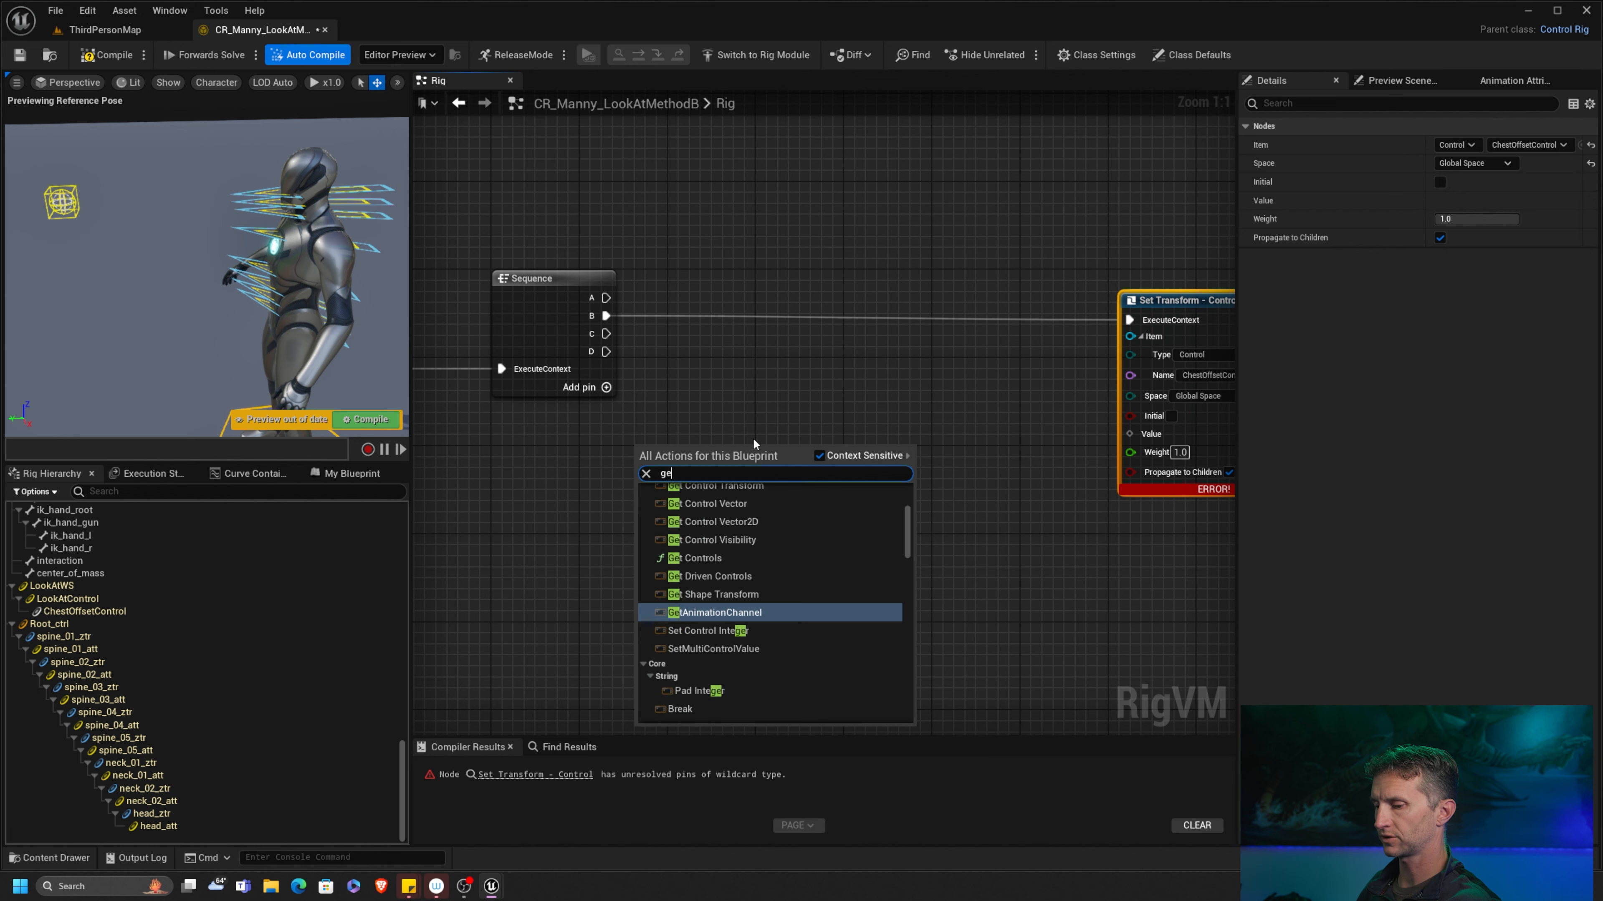
pyautogui.write('t trans')
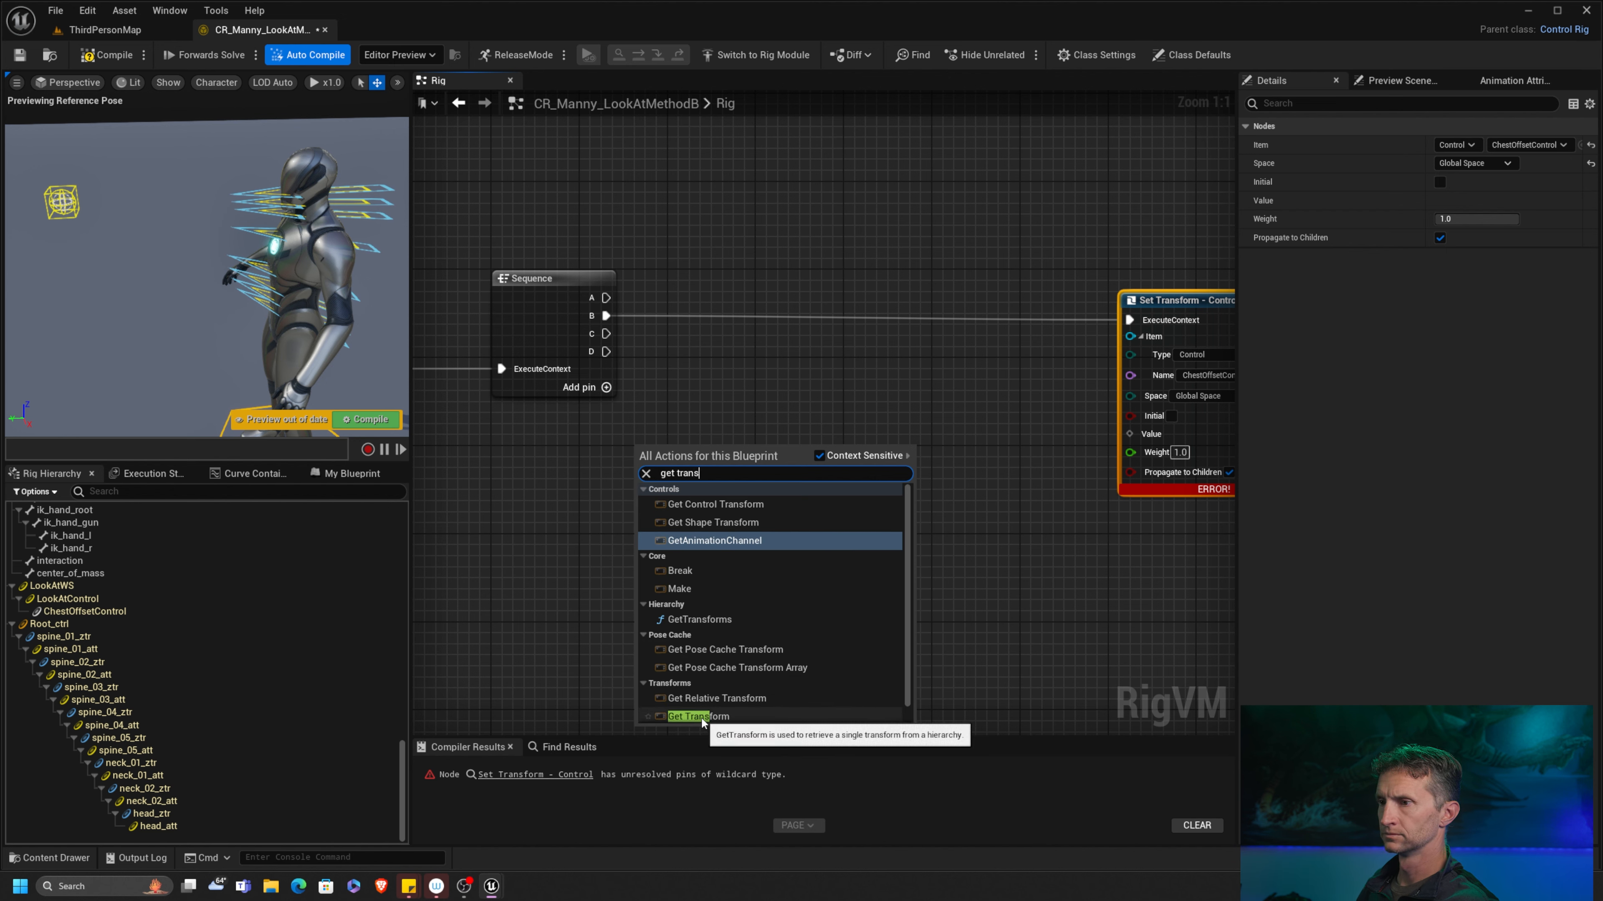
pyautogui.click(702, 717)
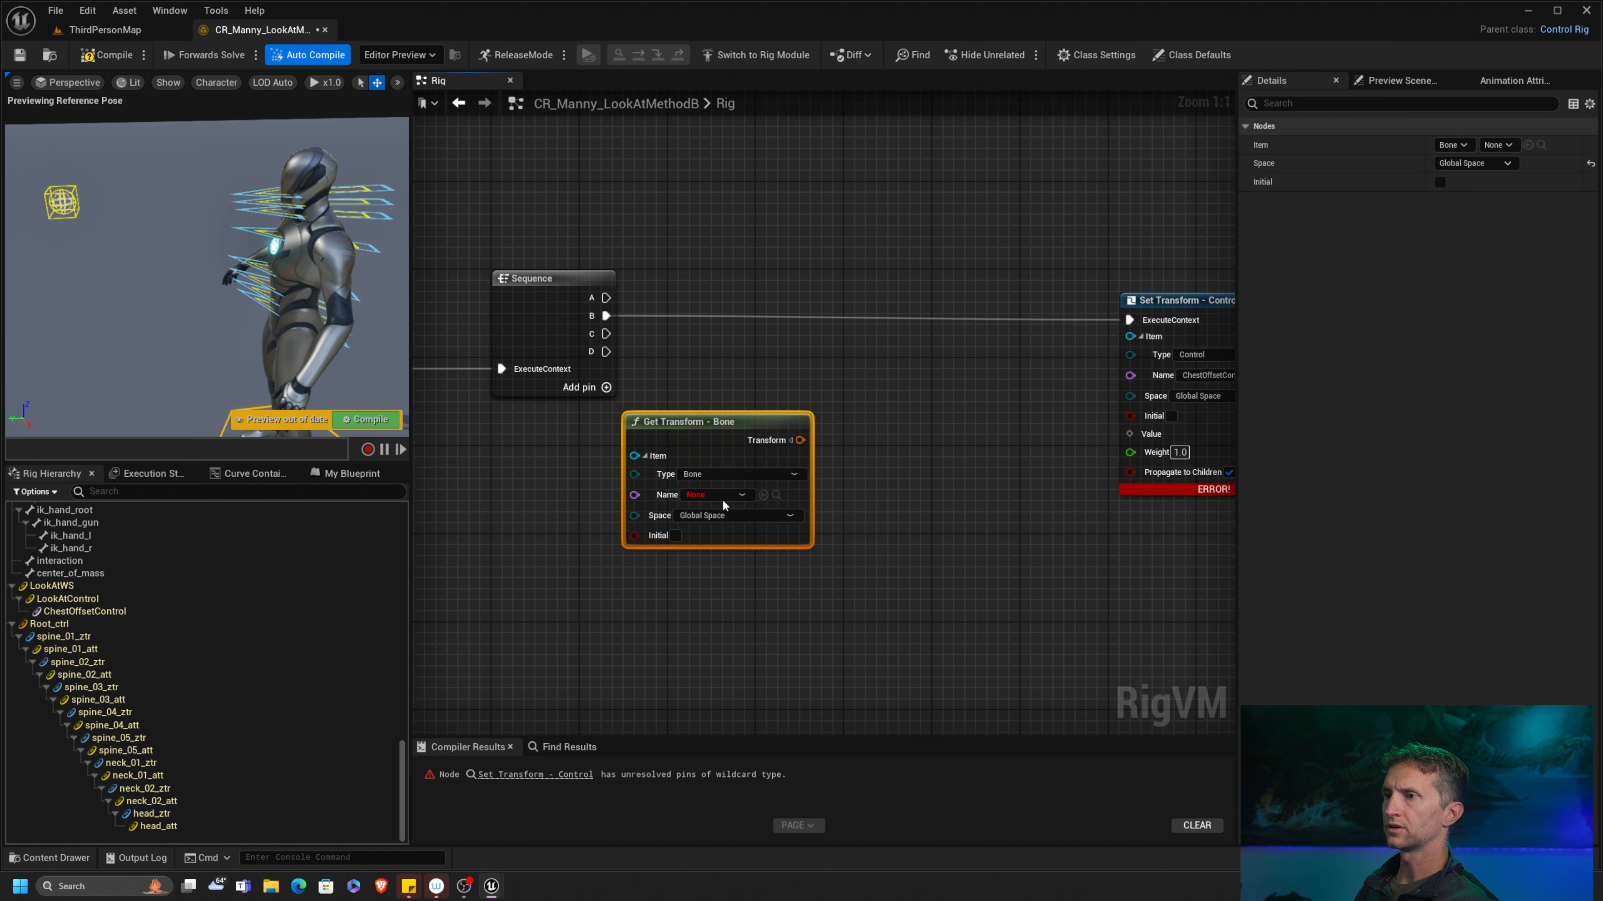
pyautogui.click(737, 495)
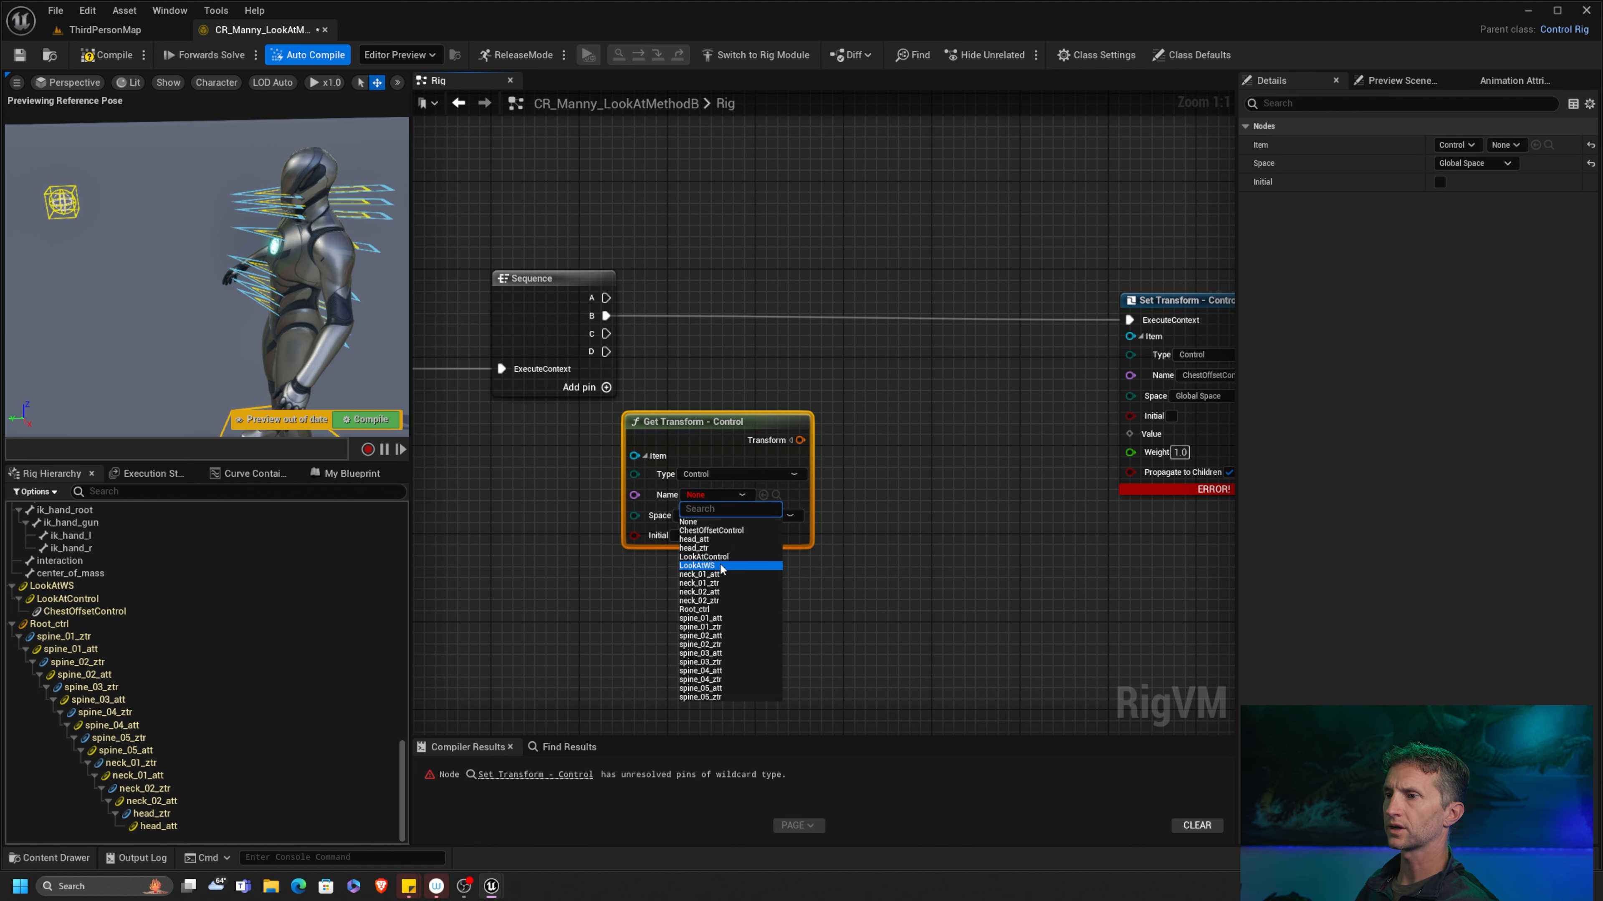
pyautogui.click(705, 557)
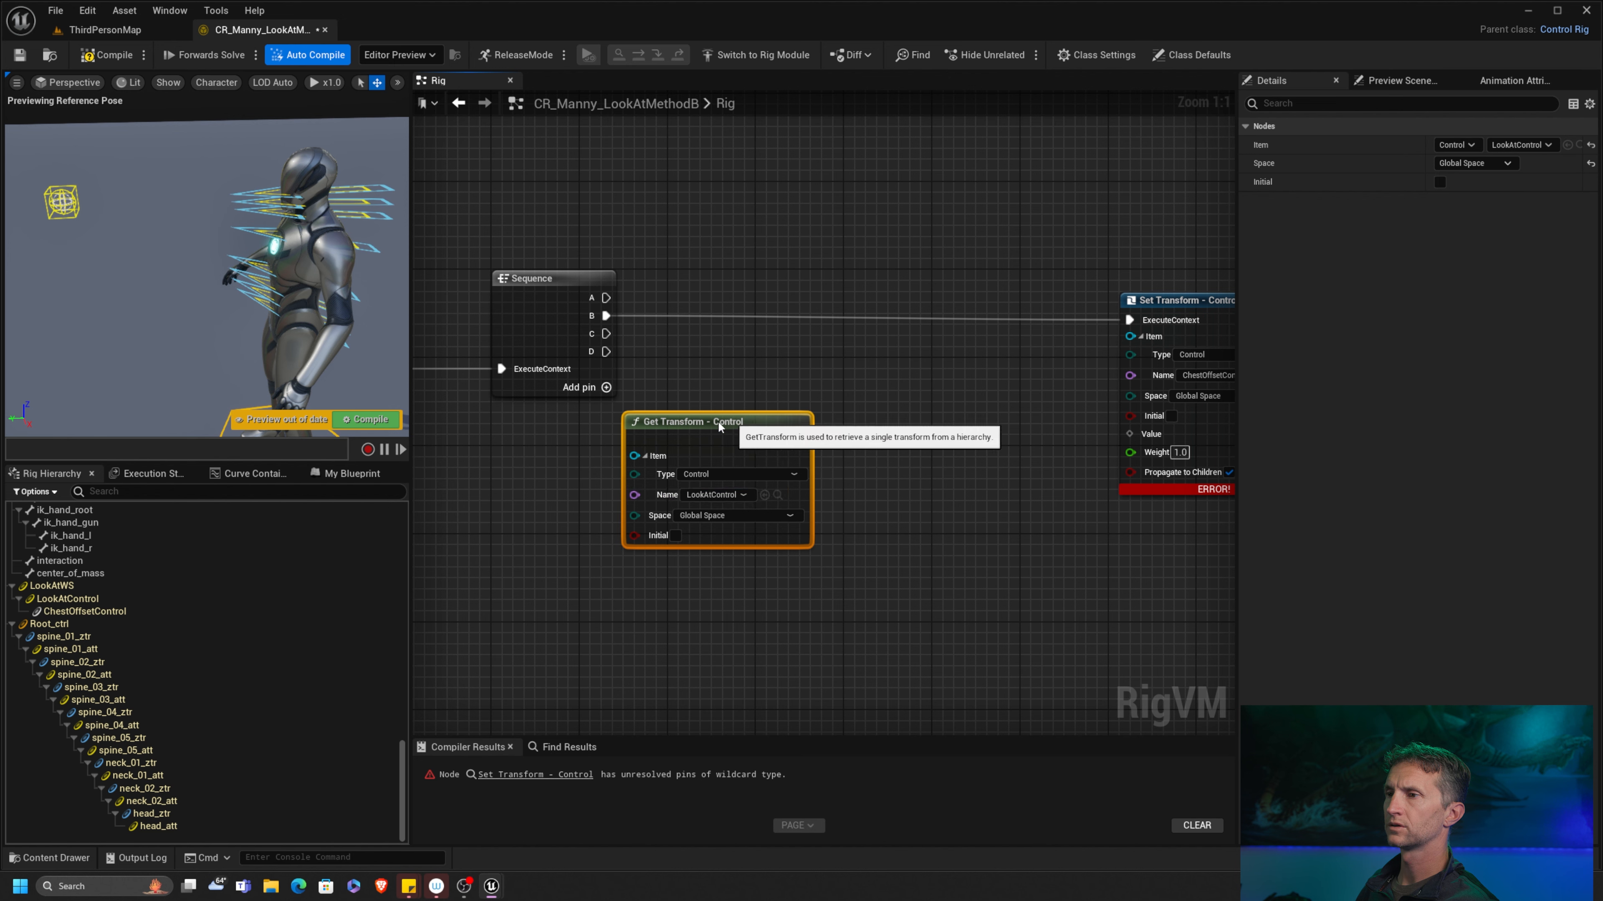
# Step: Expand the Get Transform node's Transform output and space the Get and Set Transform nodes to leave a gap between them
pyautogui.click(724, 452)
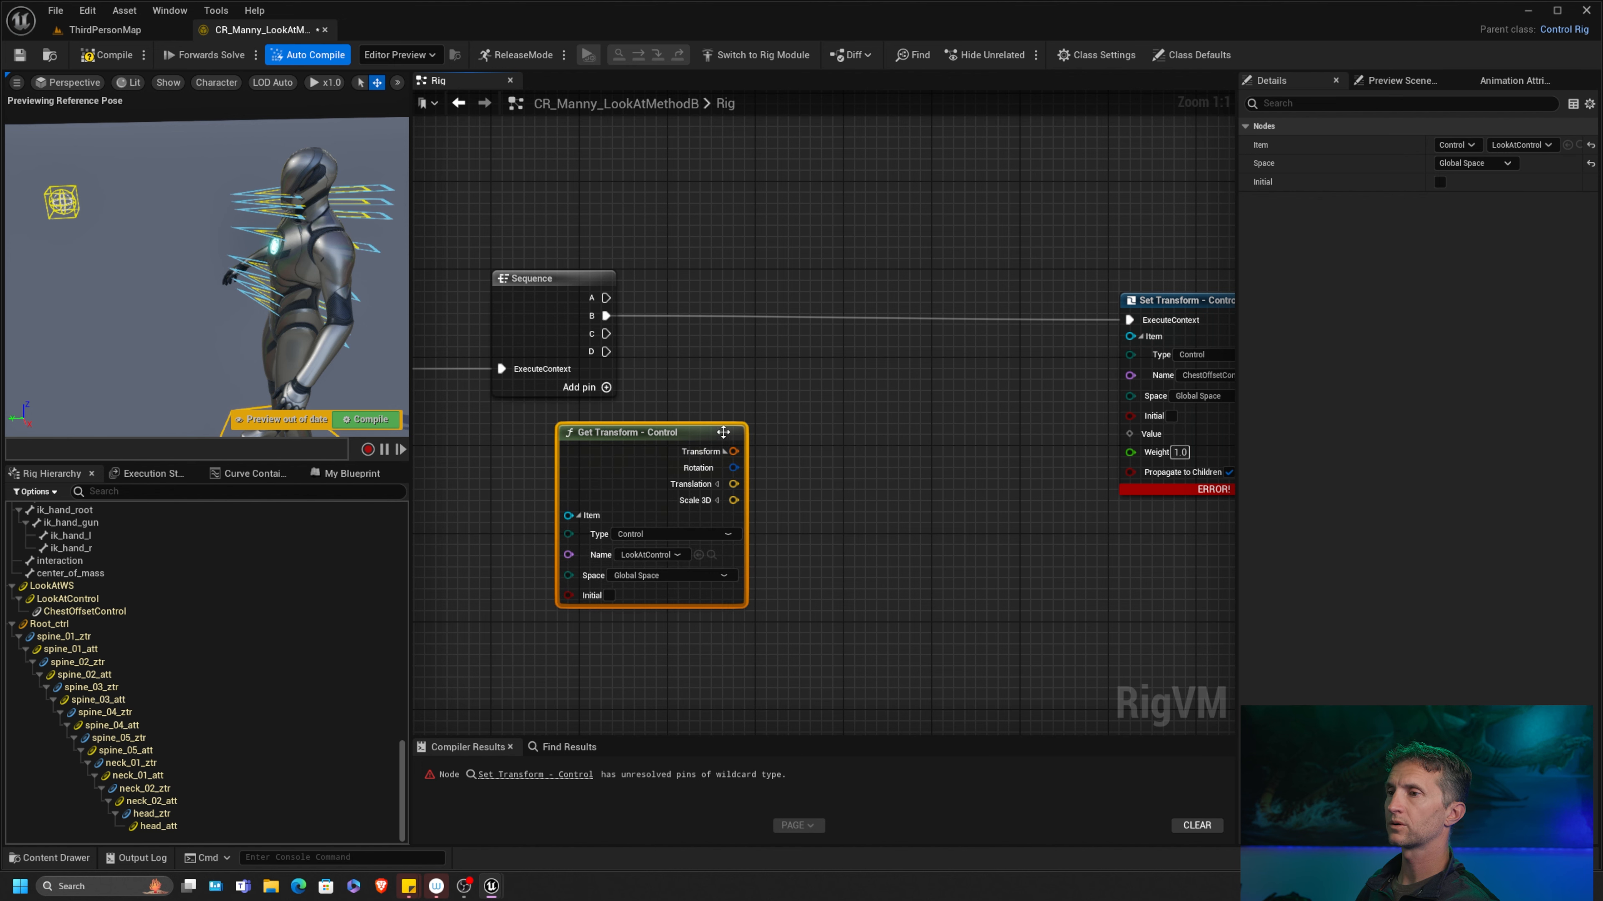
pyautogui.moveTo(695, 447); pyautogui.dragTo(872, 425)
pyautogui.moveTo(933, 425); pyautogui.dragTo(712, 381, button='right')
pyautogui.click(1012, 270)
pyautogui.moveTo(1019, 270); pyautogui.dragTo(1097, 270)
pyautogui.moveTo(586, 378); pyautogui.dragTo(574, 345)
# Step: Add a SpringInterp node between the two transform nodes and connect LookAtControl's Translation to its Target
pyautogui.rightClick(765, 335)
pyautogui.write('s')
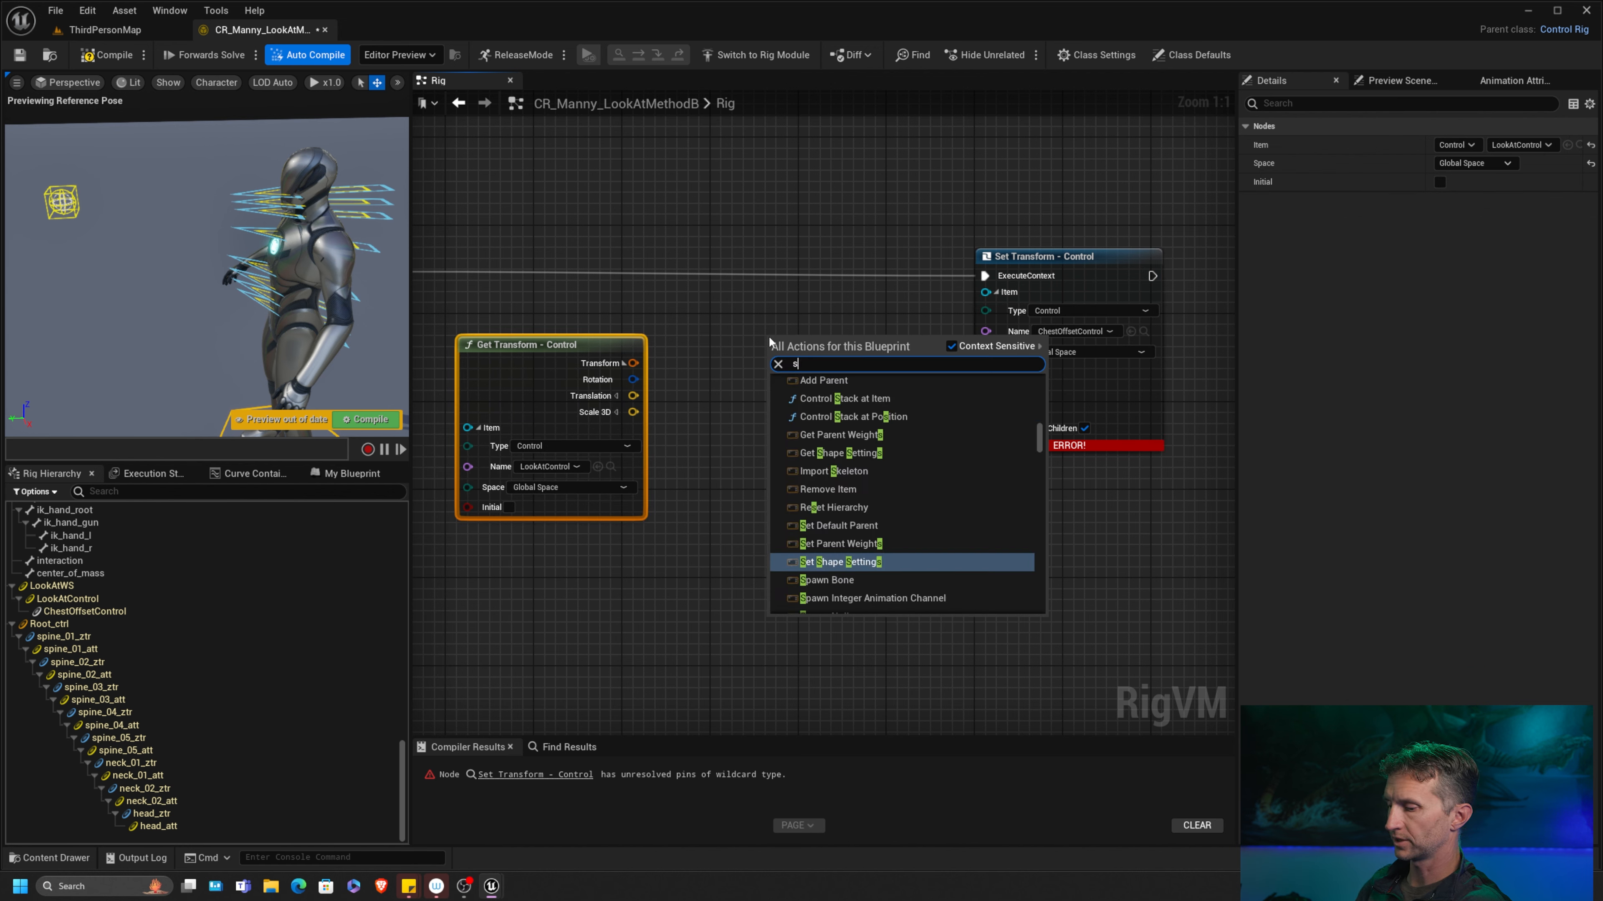
pyautogui.write('prin')
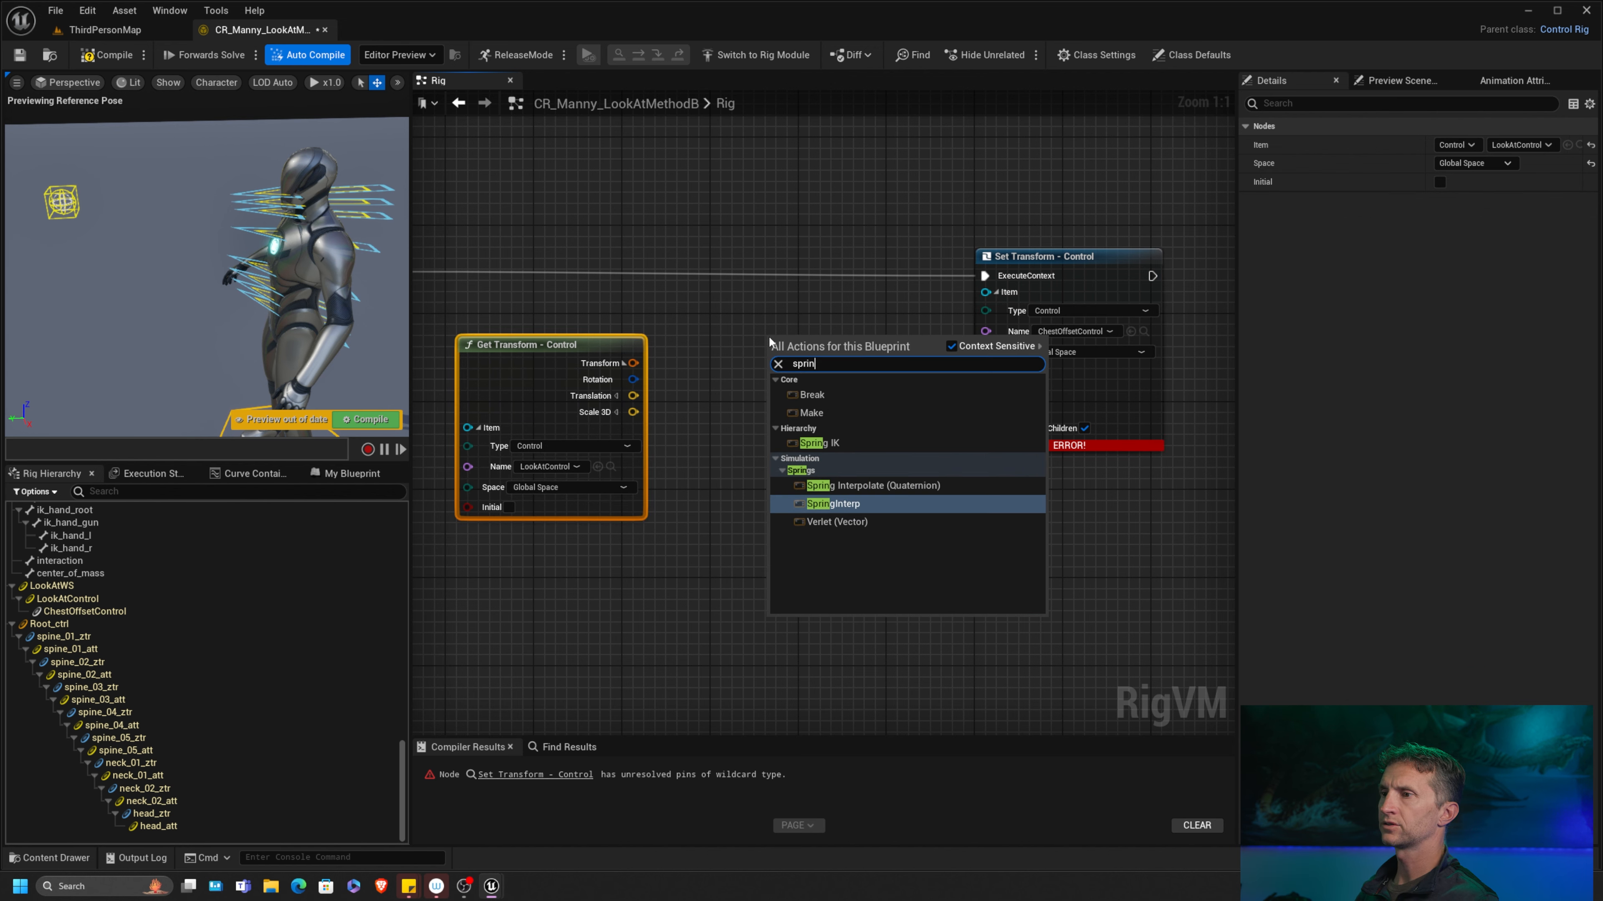
pyautogui.click(850, 504)
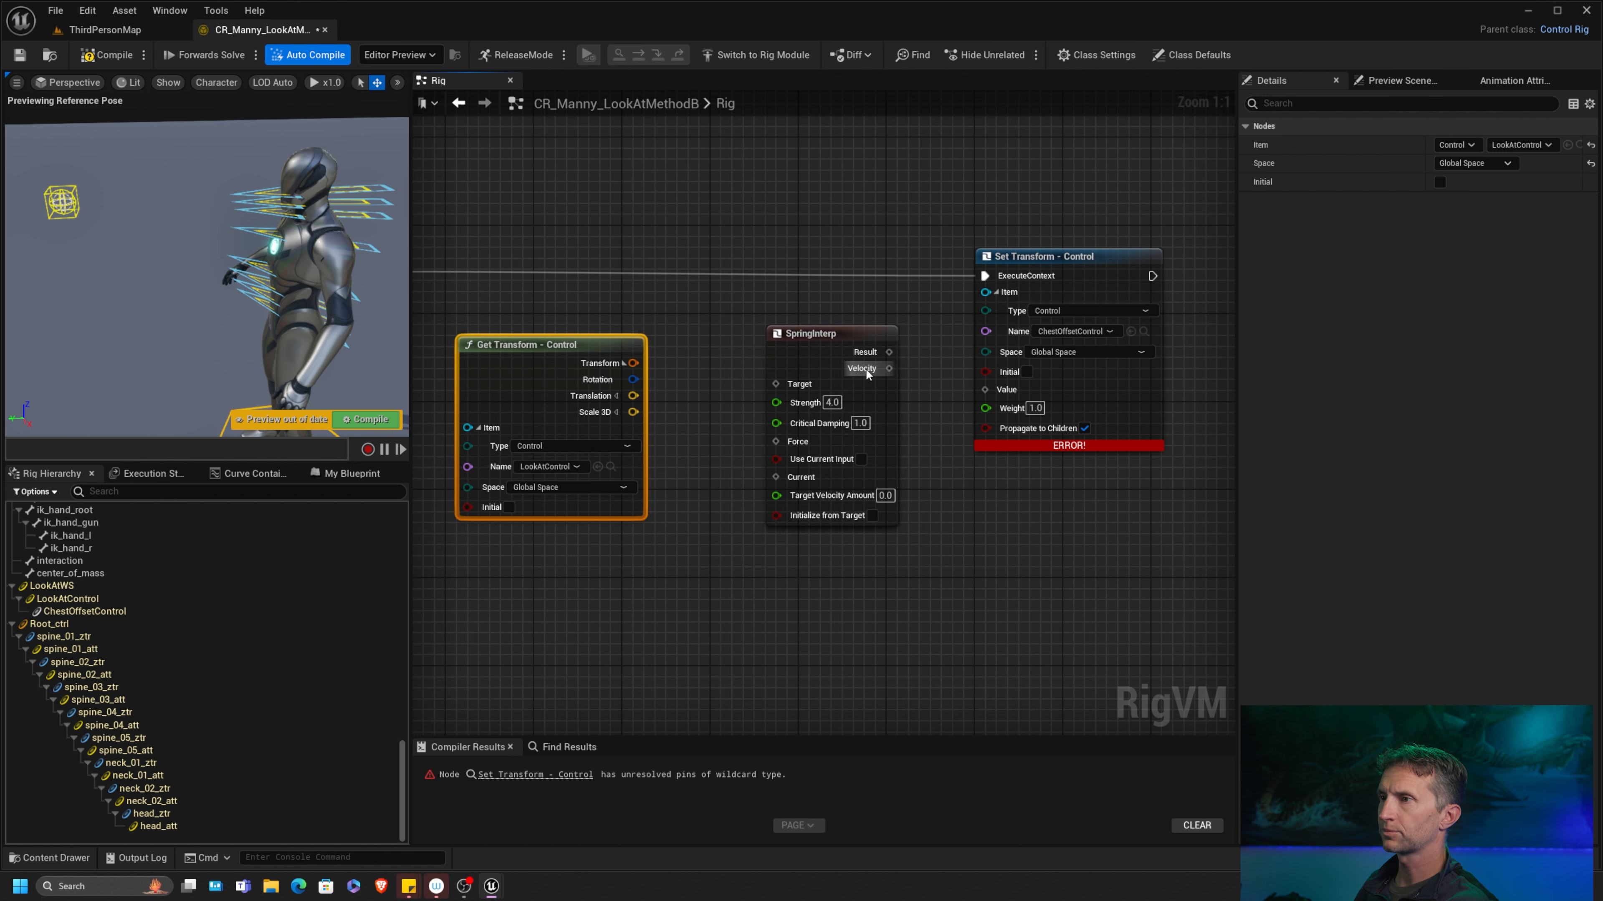
pyautogui.moveTo(838, 324); pyautogui.dragTo(805, 291)
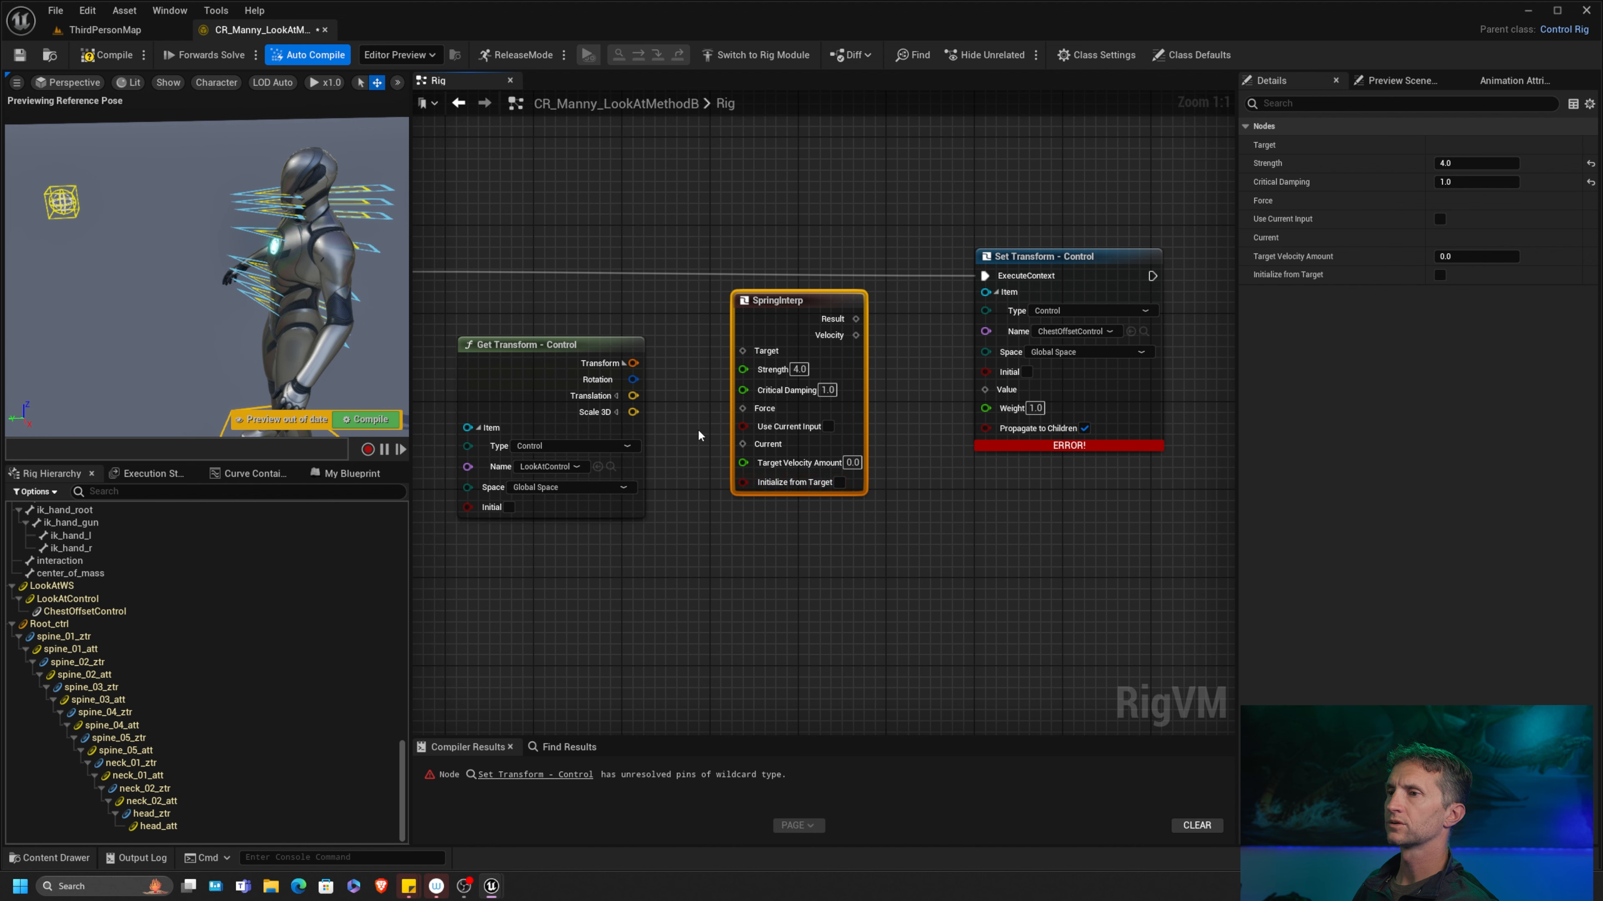
pyautogui.moveTo(633, 395); pyautogui.dragTo(744, 355)
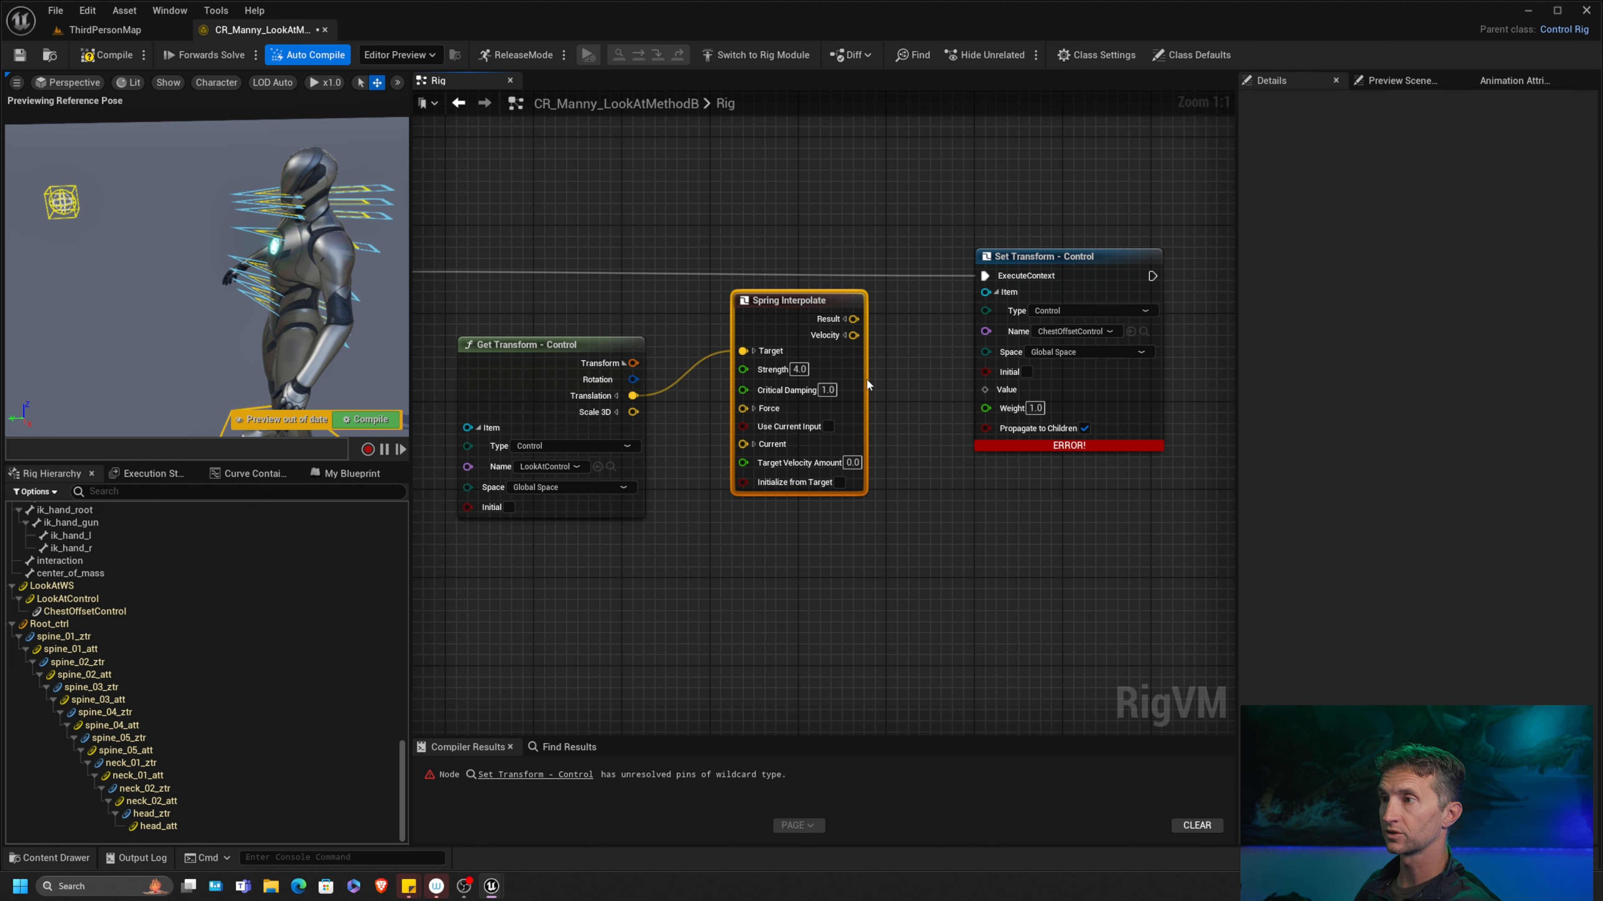
# Step: Make the Set Transform's Value pin a Transform, expand it, and connect the Spring Interpolate Result to its Translation
pyautogui.rightClick(984, 391)
pyautogui.click(1044, 433)
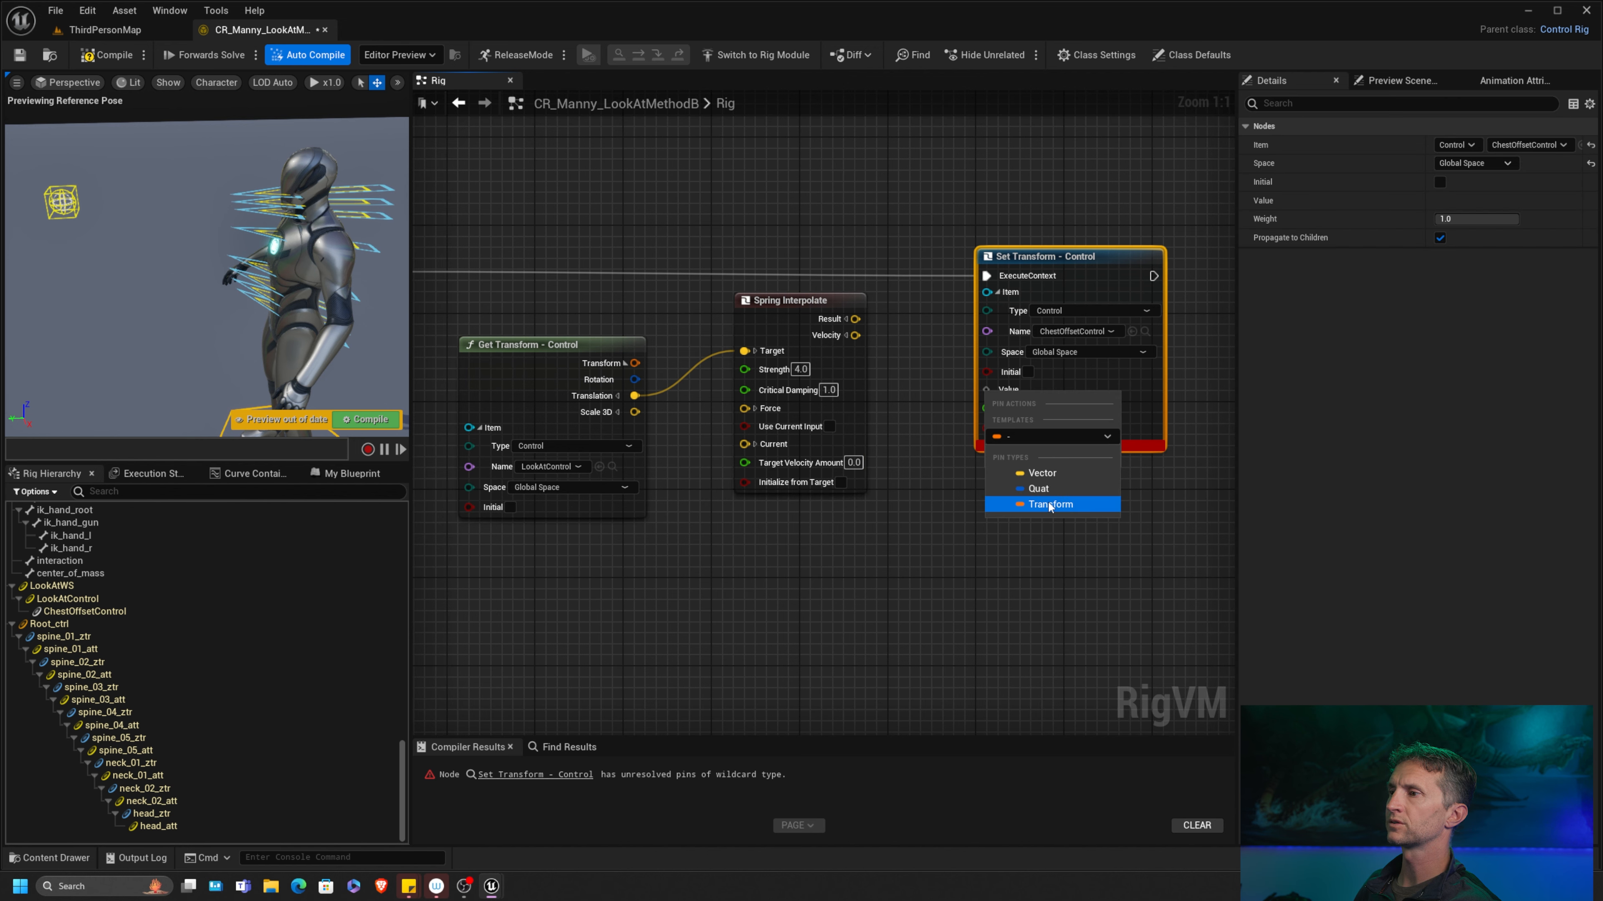
pyautogui.click(1025, 505)
pyautogui.click(997, 390)
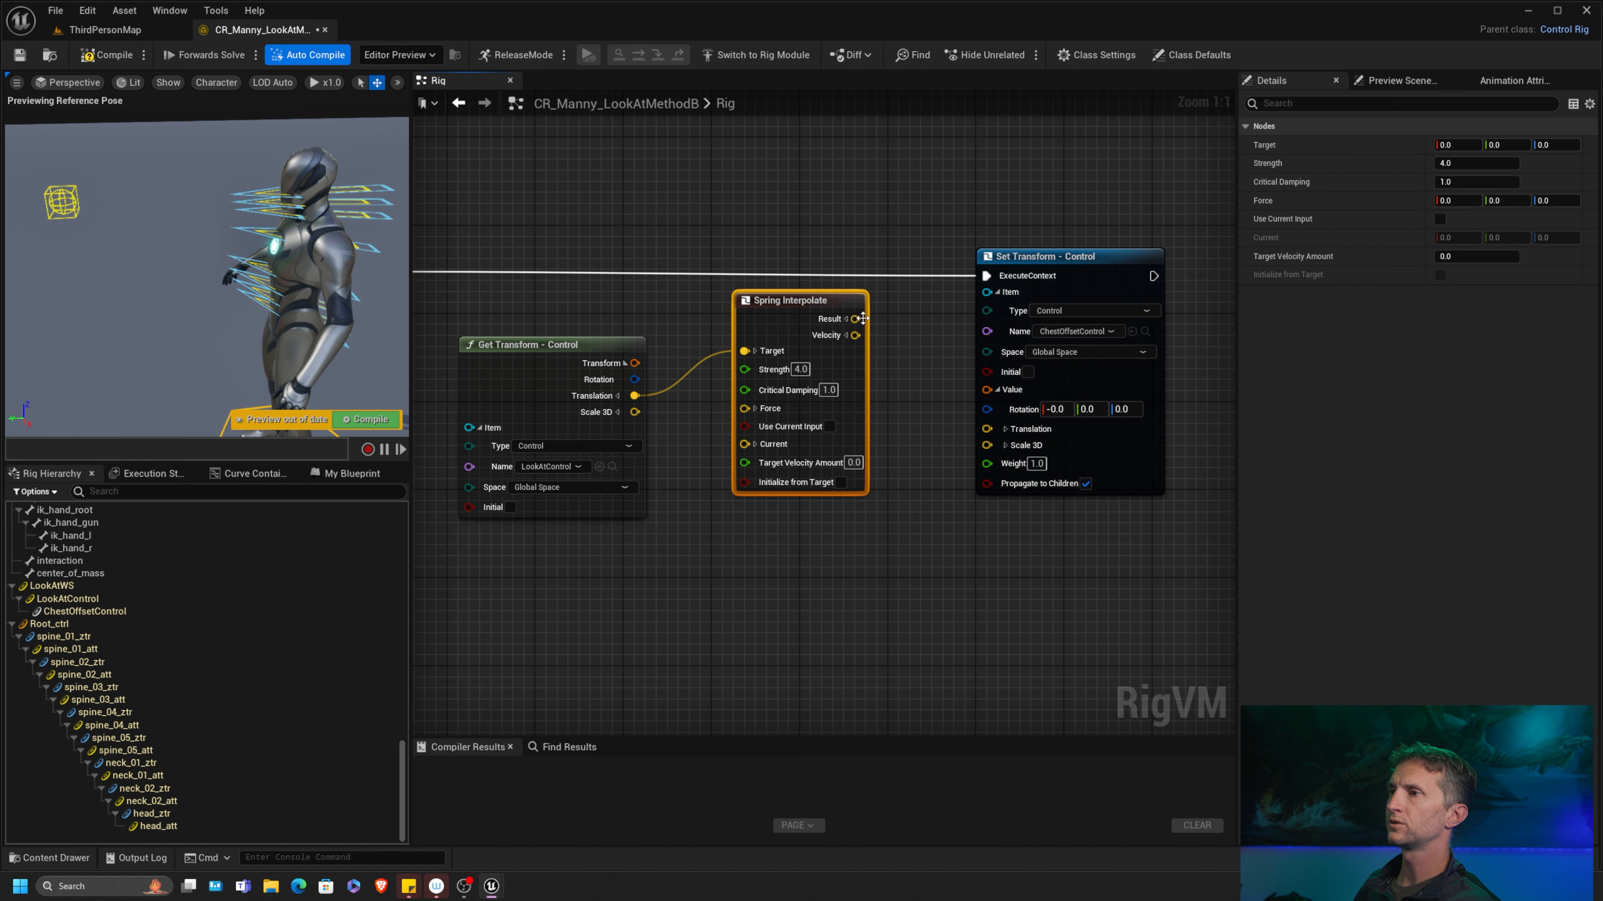
pyautogui.moveTo(860, 319); pyautogui.dragTo(1038, 430)
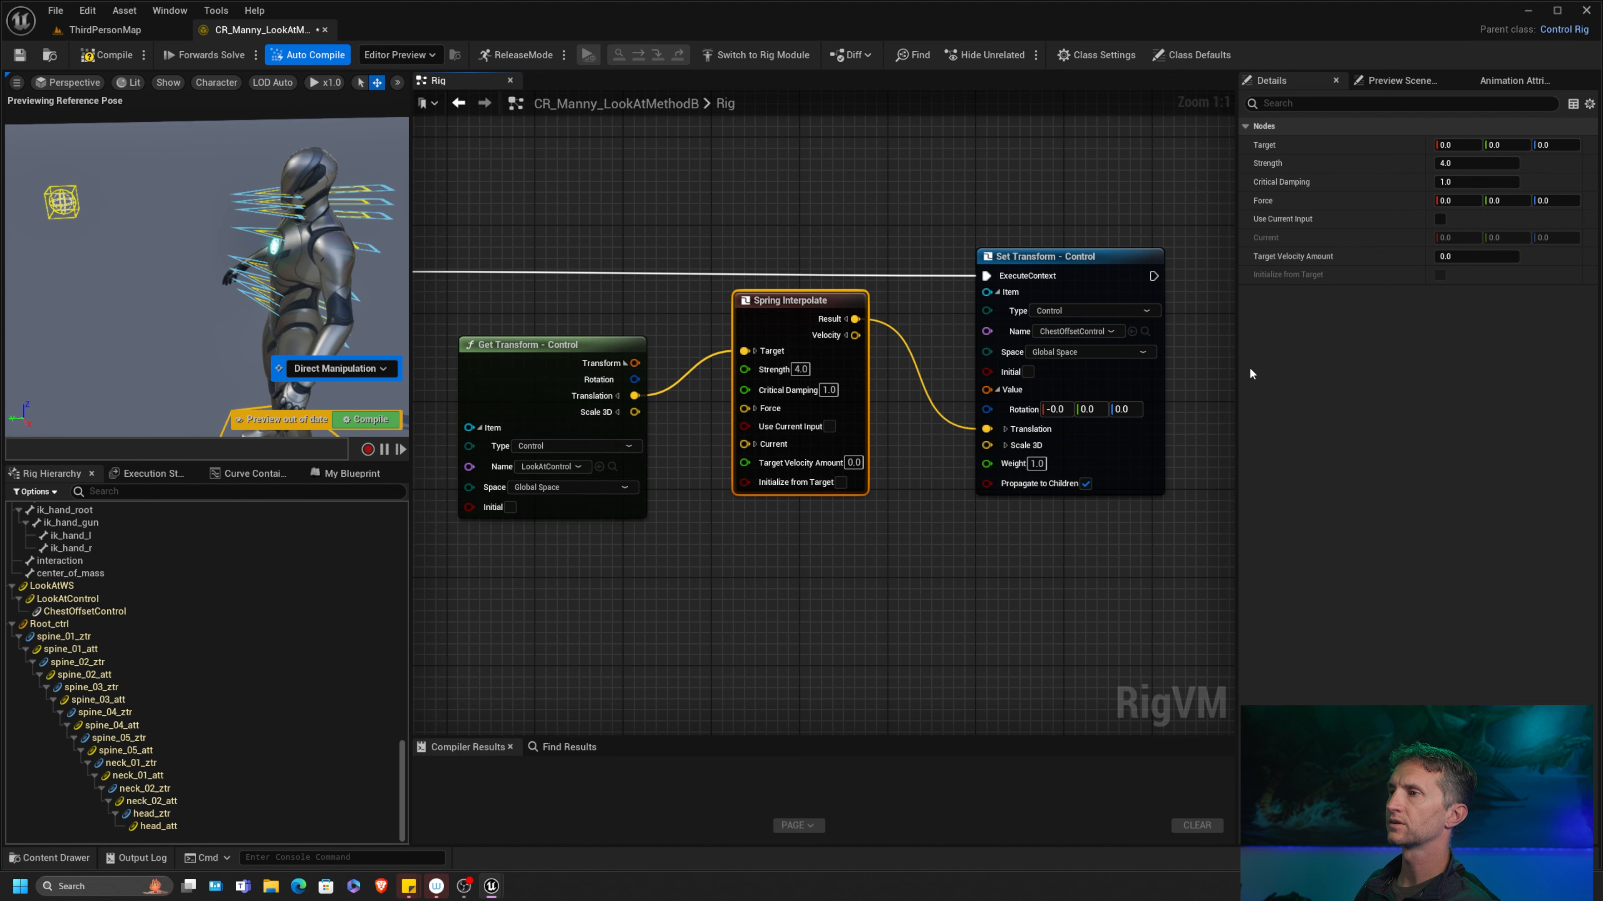
# Step: Reposition the LookAtControl Get Transform node, collapse its Item pin, and place a duplicate of the node below it
pyautogui.moveTo(669, 427); pyautogui.dragTo(776, 416, button='right')
pyautogui.moveTo(675, 335); pyautogui.dragTo(642, 301)
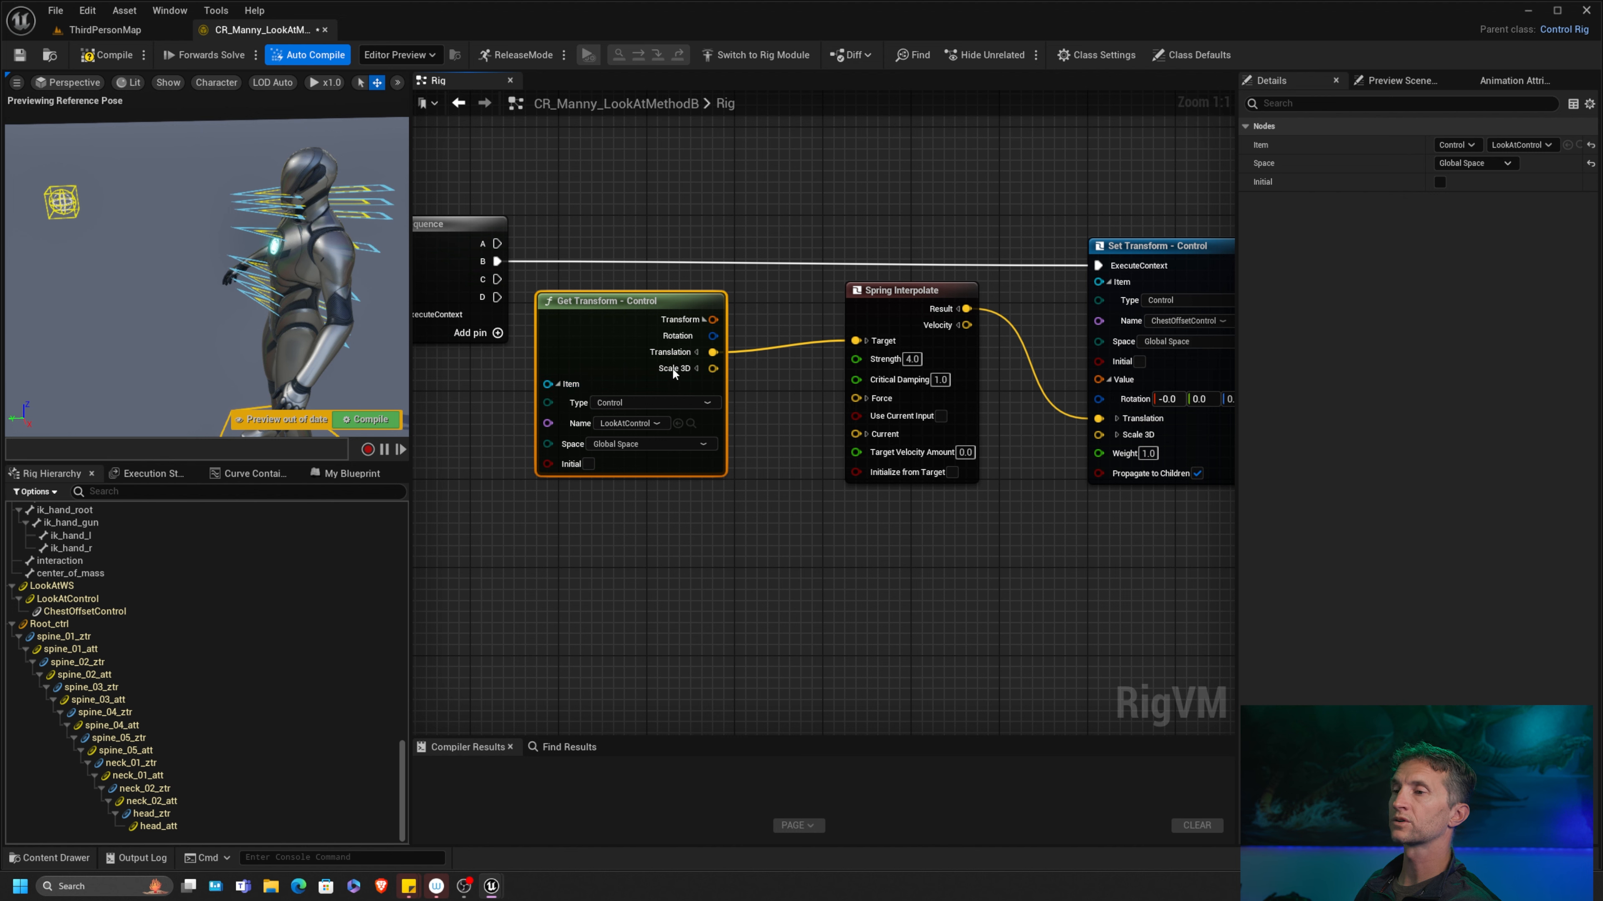
pyautogui.click(557, 384)
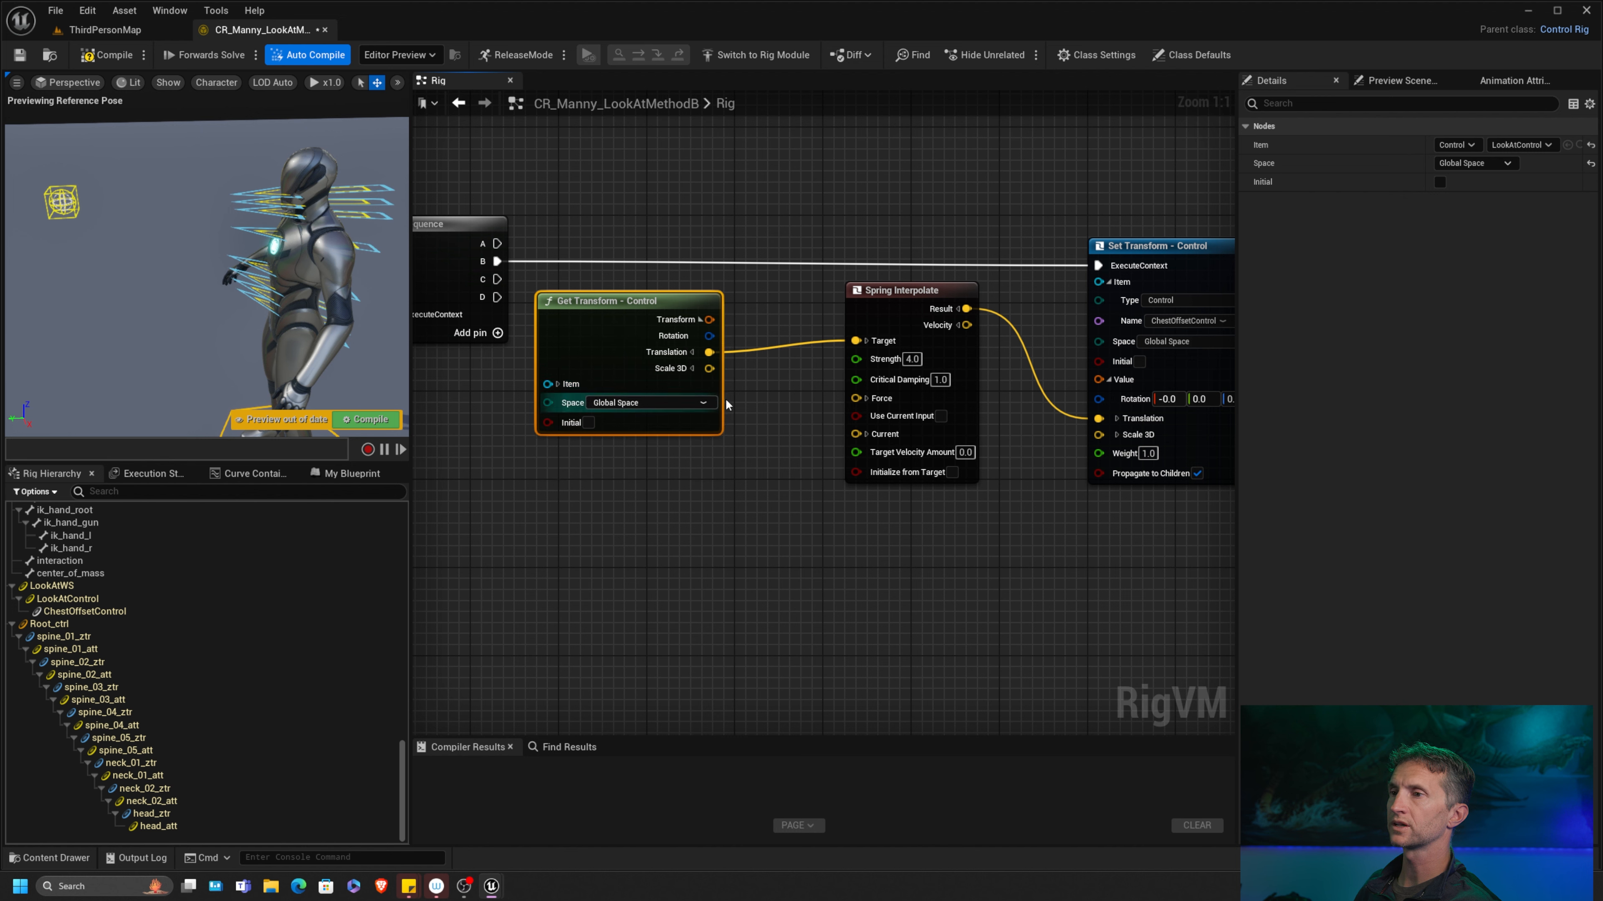
pyautogui.hotkey('ctrl', 'c')
pyautogui.hotkey('ctrl', 'v')
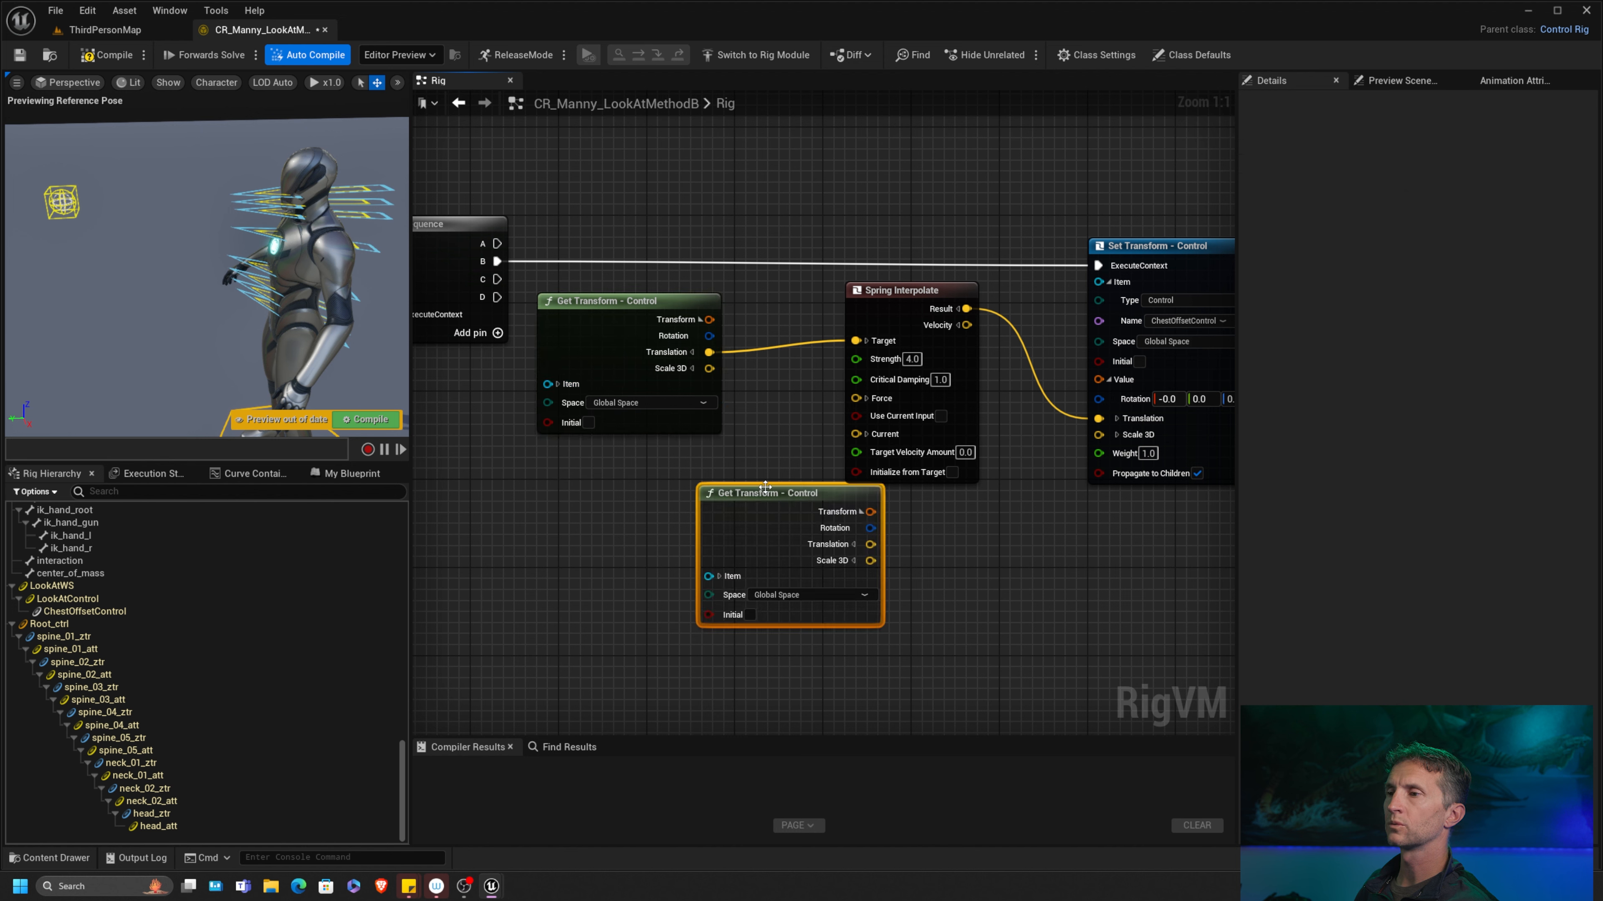
pyautogui.moveTo(764, 490); pyautogui.dragTo(586, 482)
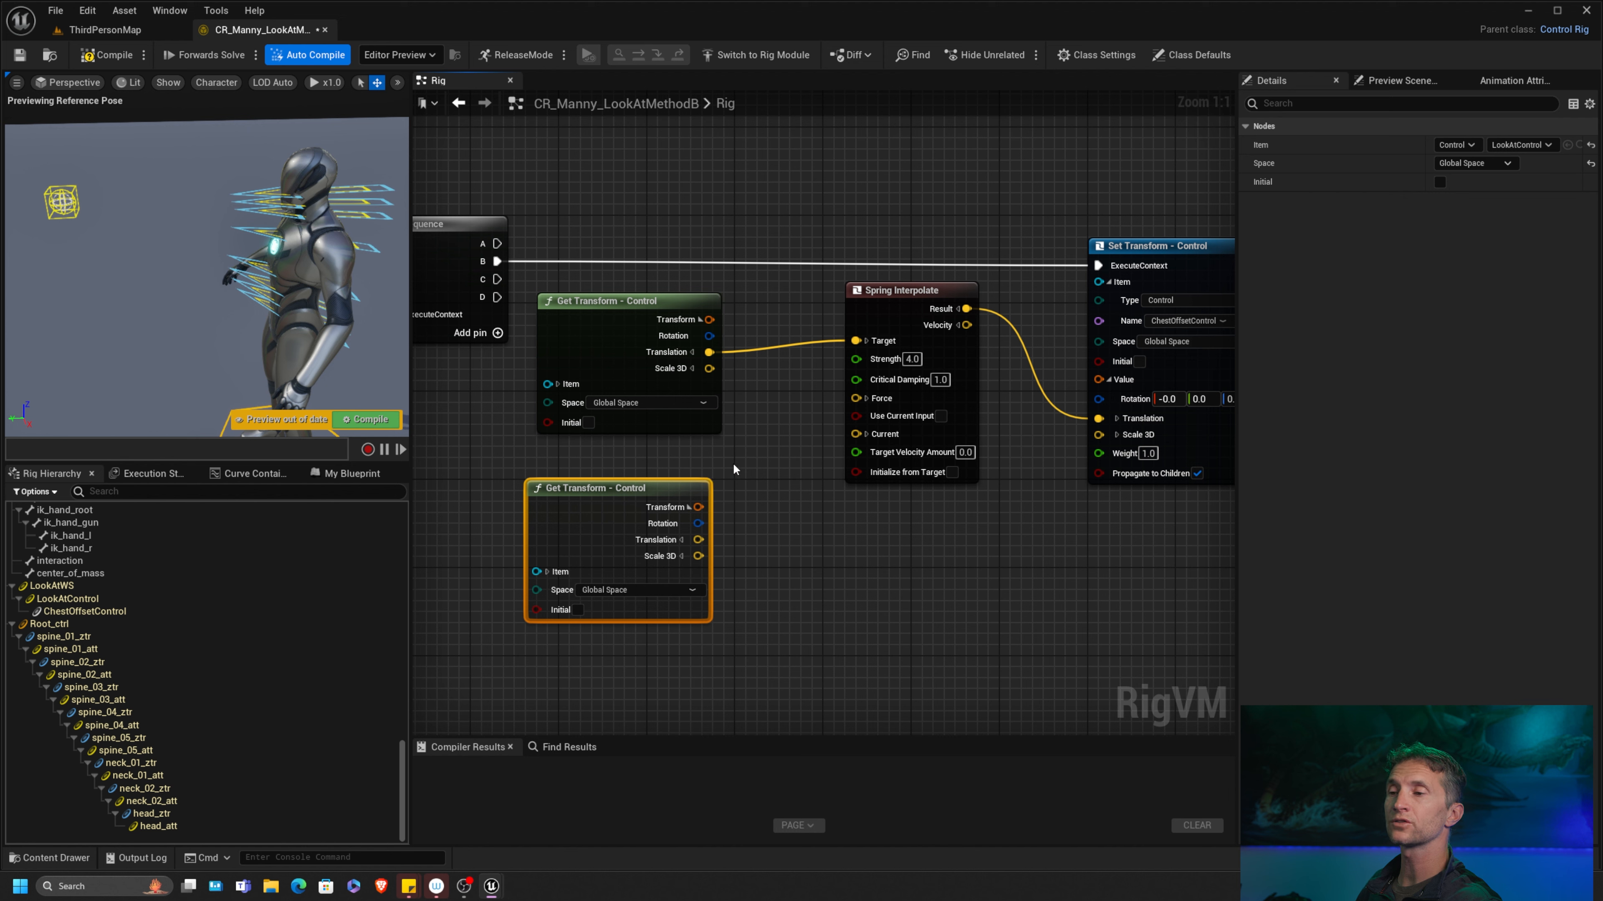
# Step: Point the duplicate Get Transform at ChestOffsetControl, connect its Translation to Spring Interpolate's Current, and tidy the node under the original
pyautogui.click(546, 571)
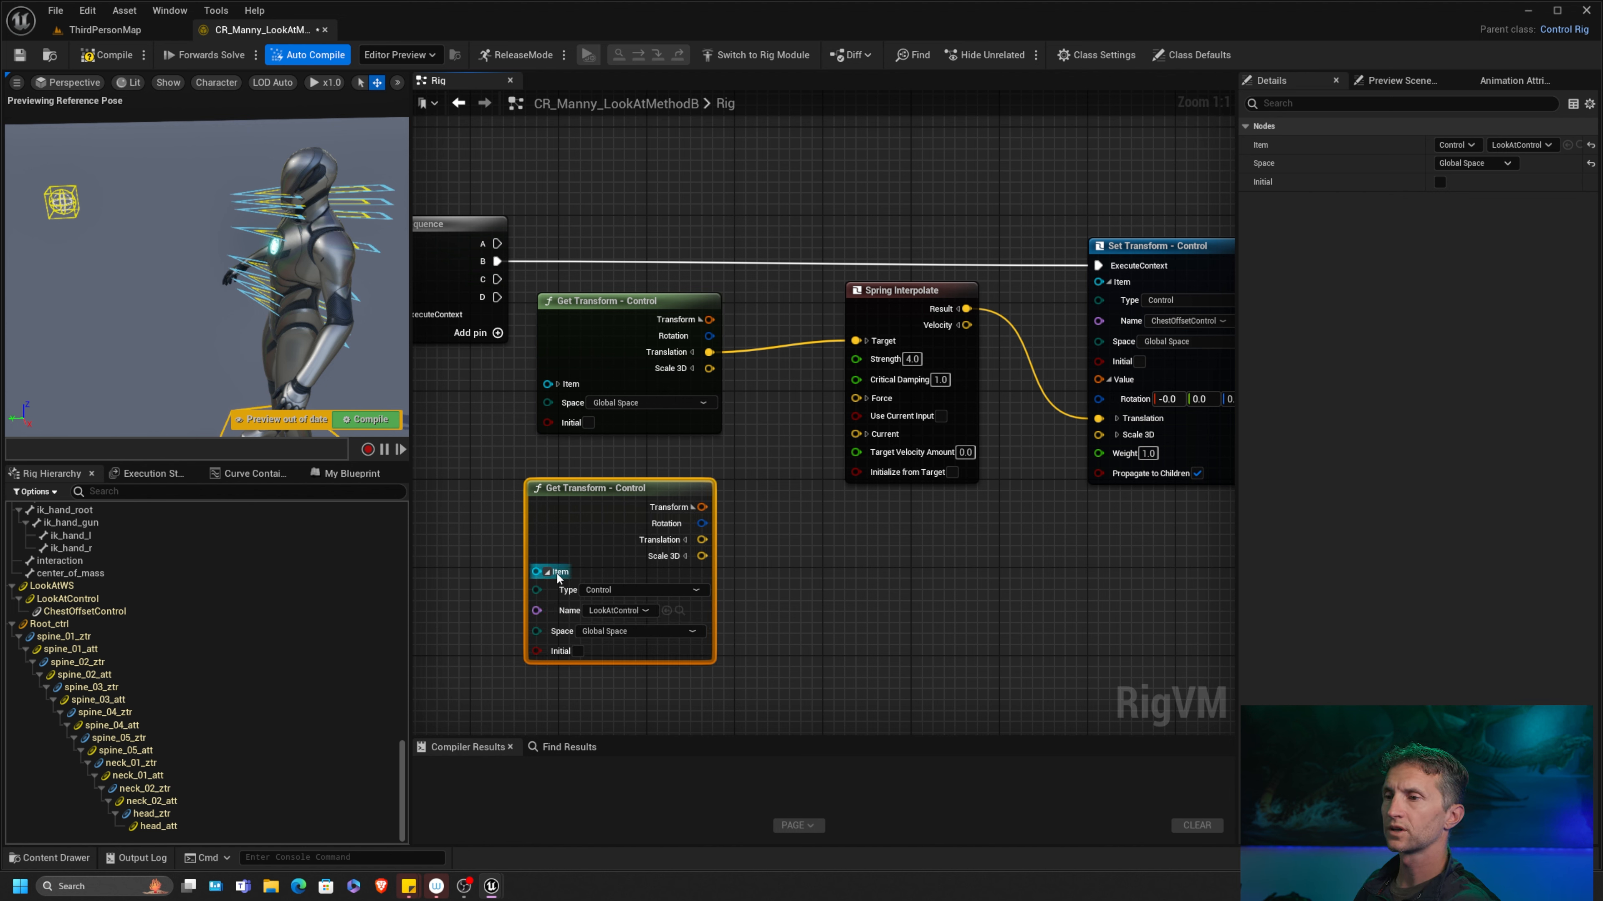
pyautogui.click(616, 611)
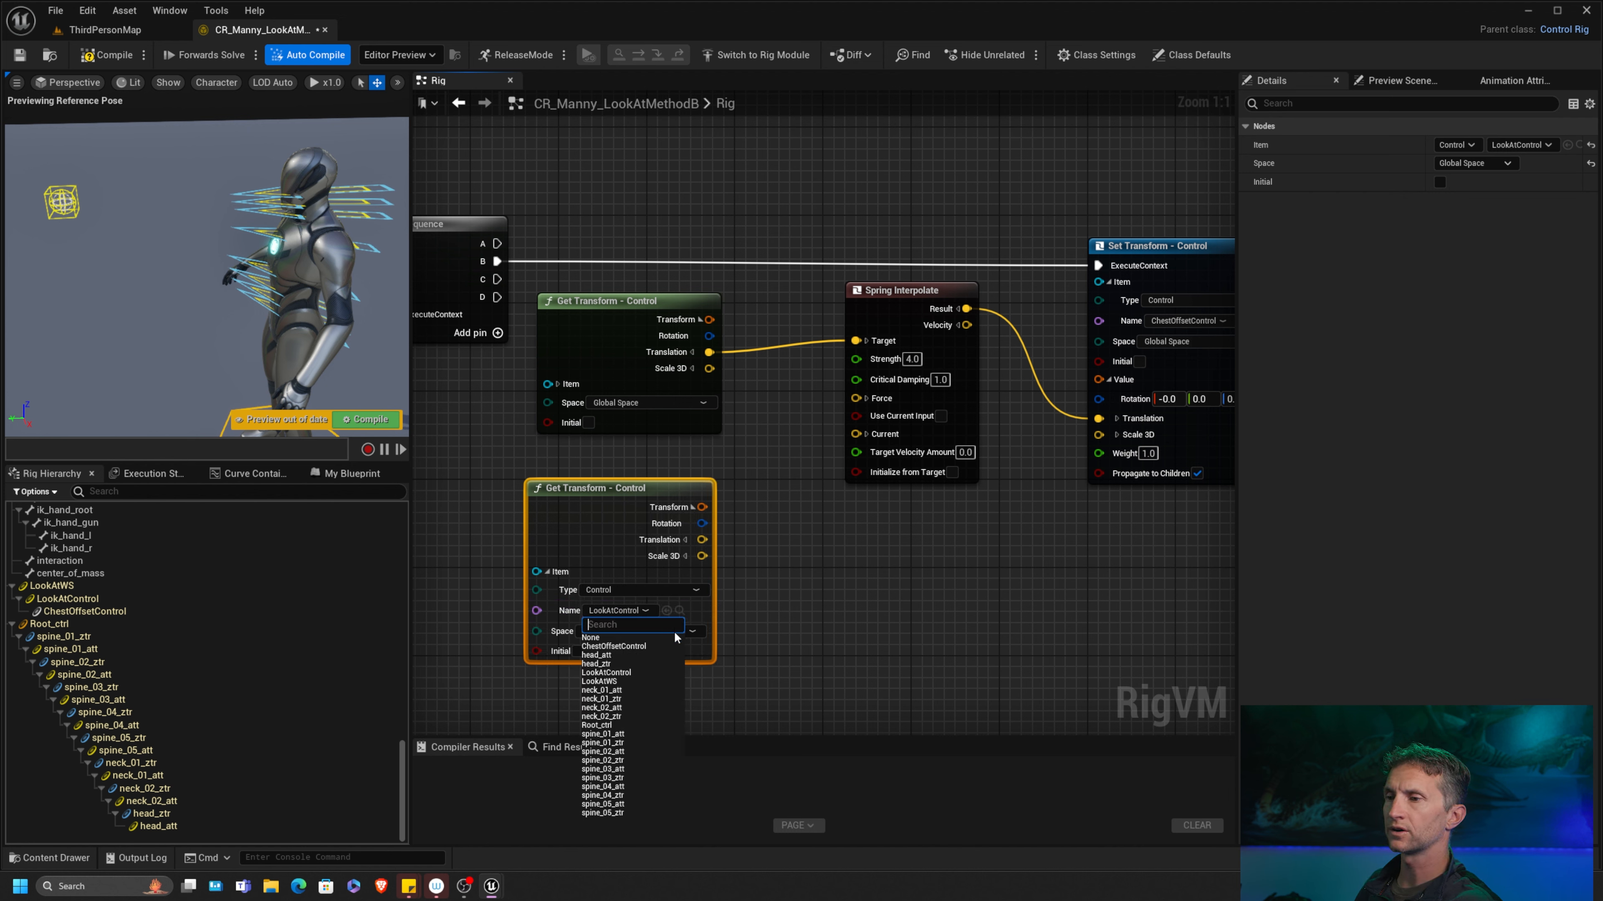
pyautogui.click(631, 646)
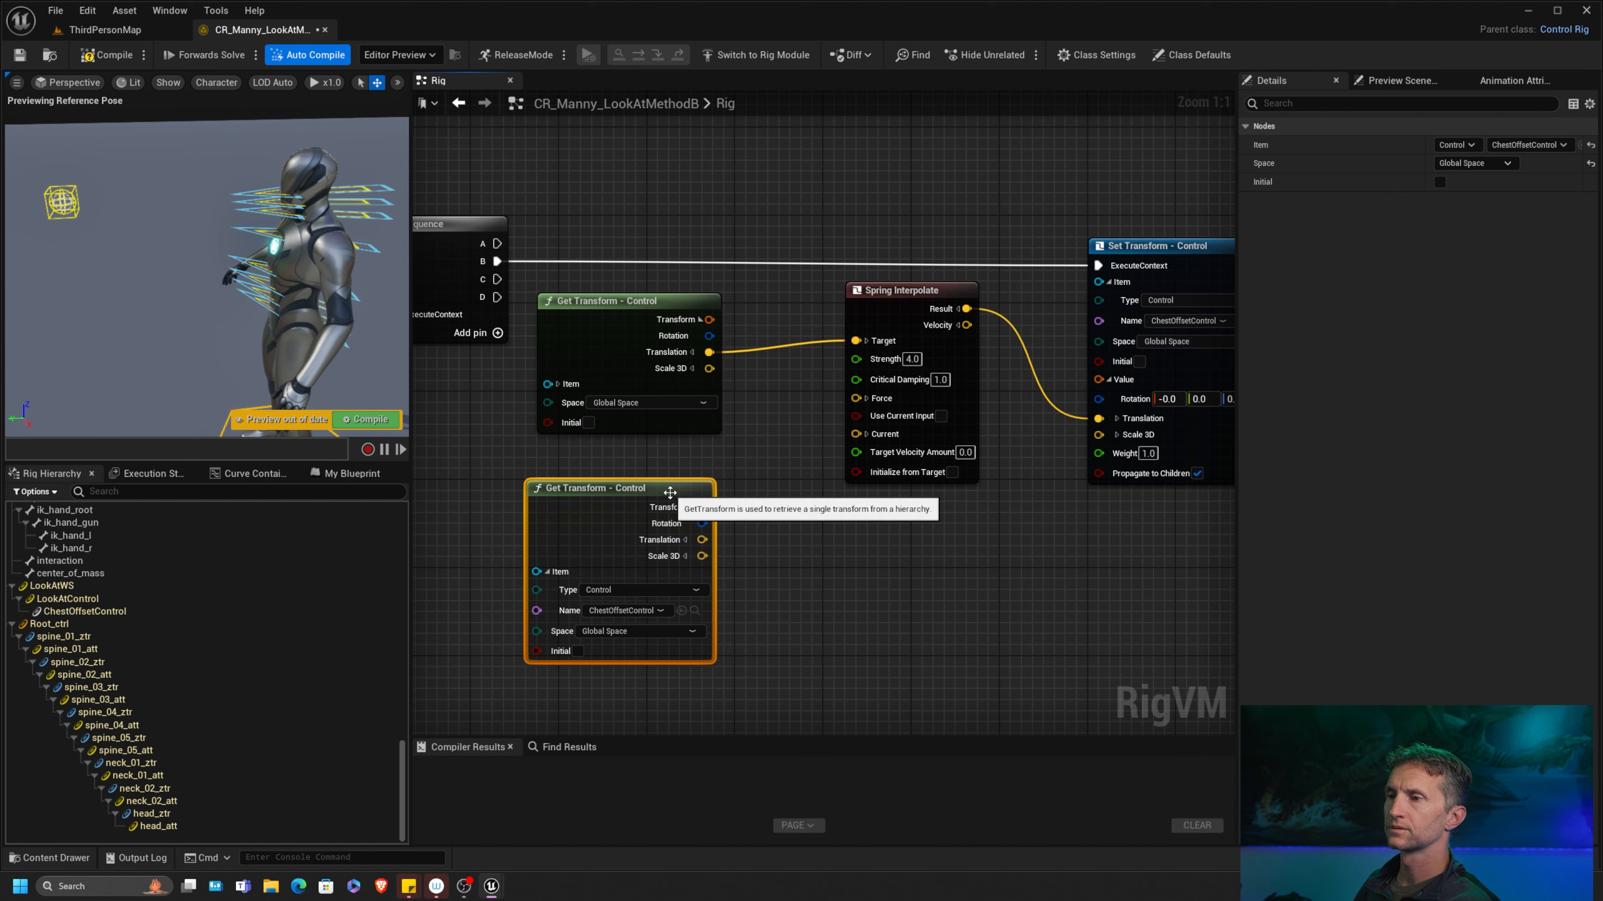
pyautogui.moveTo(704, 540); pyautogui.dragTo(855, 433)
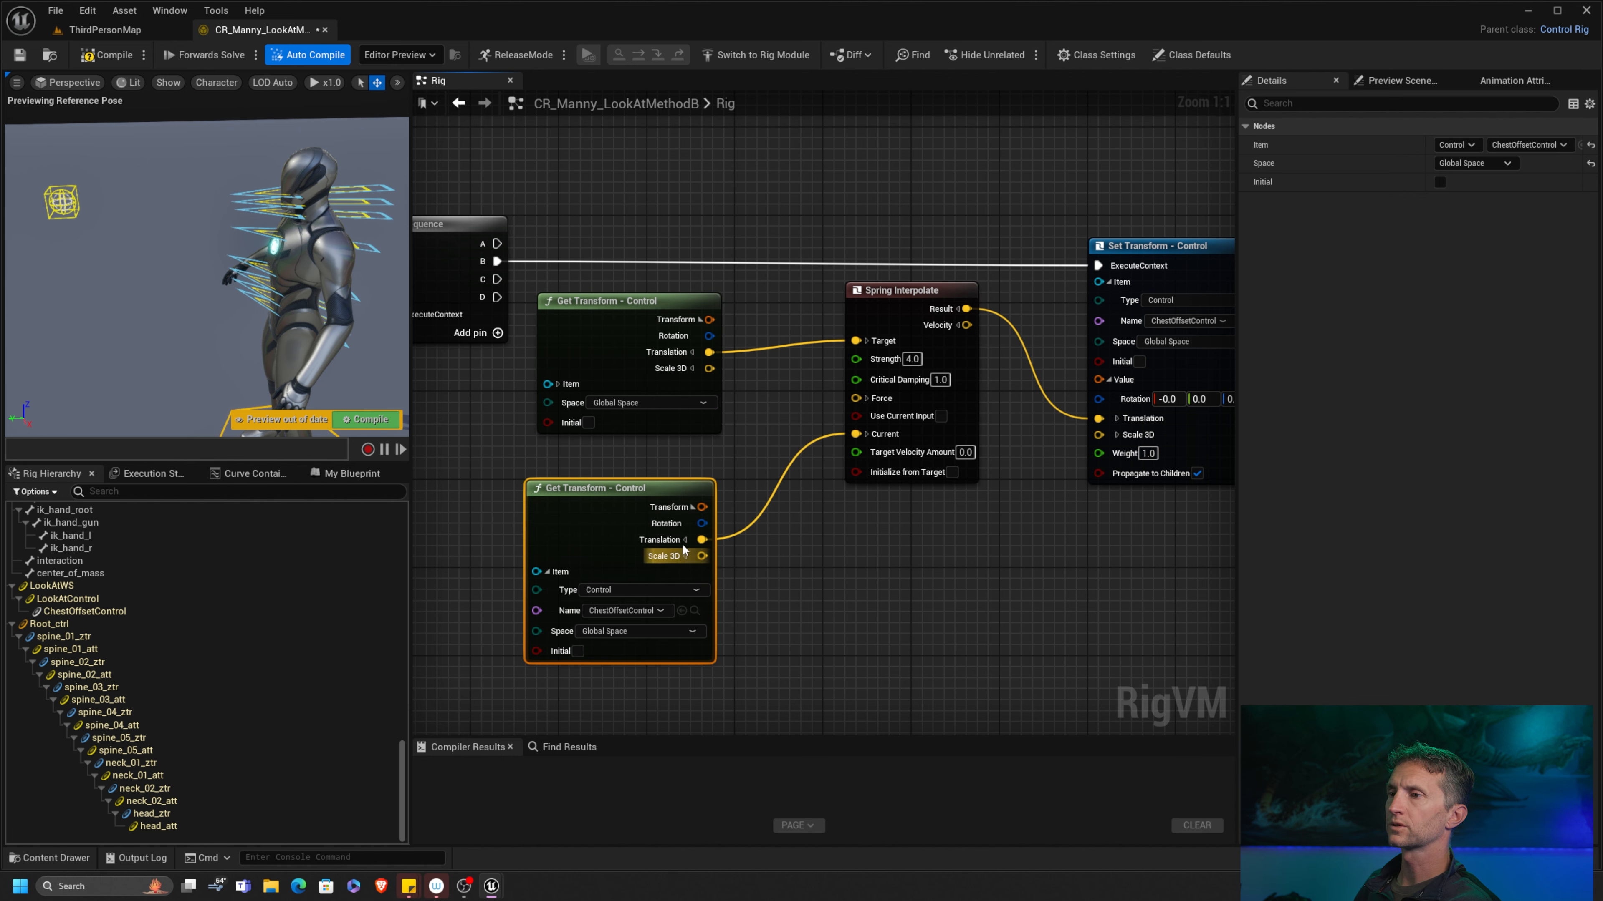
pyautogui.click(550, 570)
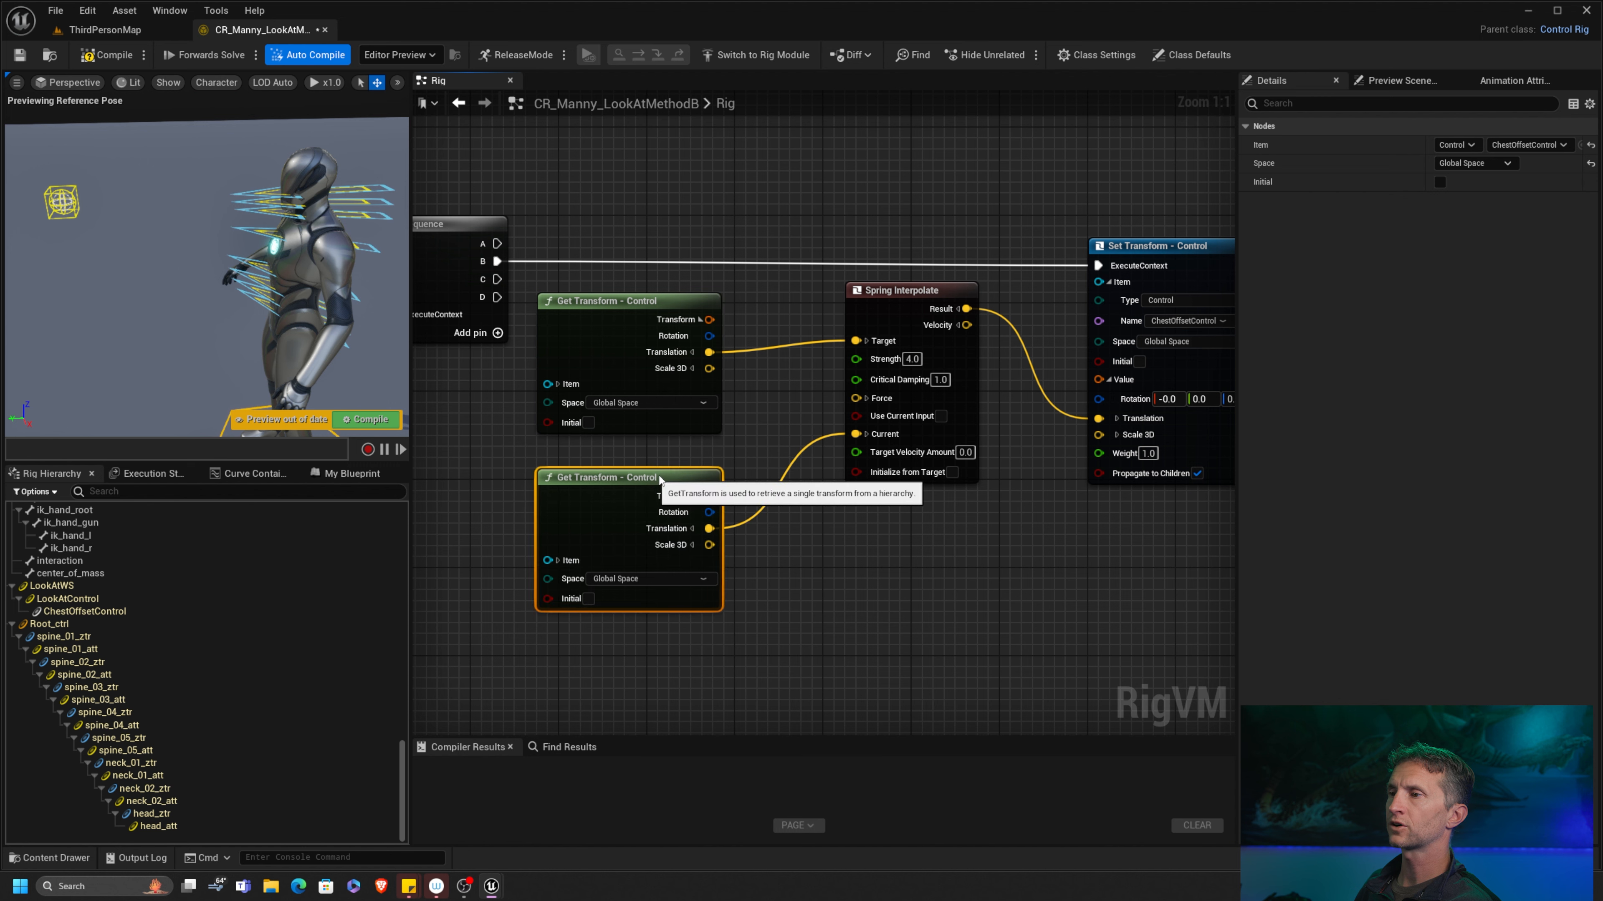
pyautogui.click(670, 300)
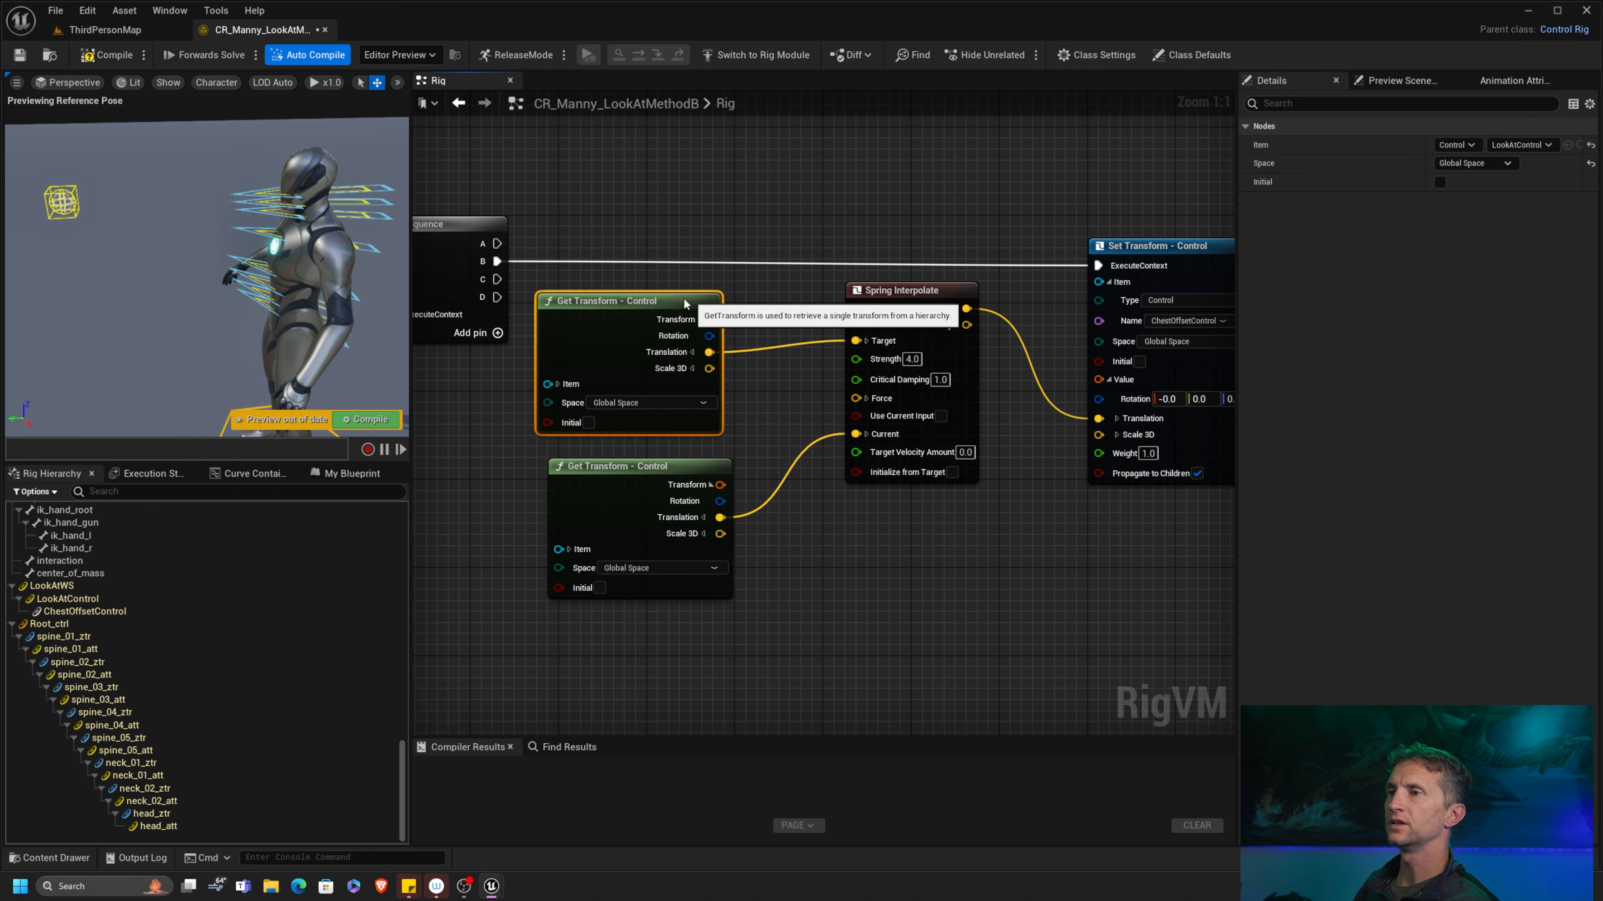
# Step: Compile the rig and test the spring by moving the LookAtWS control along its axes in the viewport
pyautogui.moveTo(684, 299)
pyautogui.mouseDown()
pyautogui.moveTo(699, 299)
pyautogui.moveTo(676, 299)
pyautogui.mouseUp()
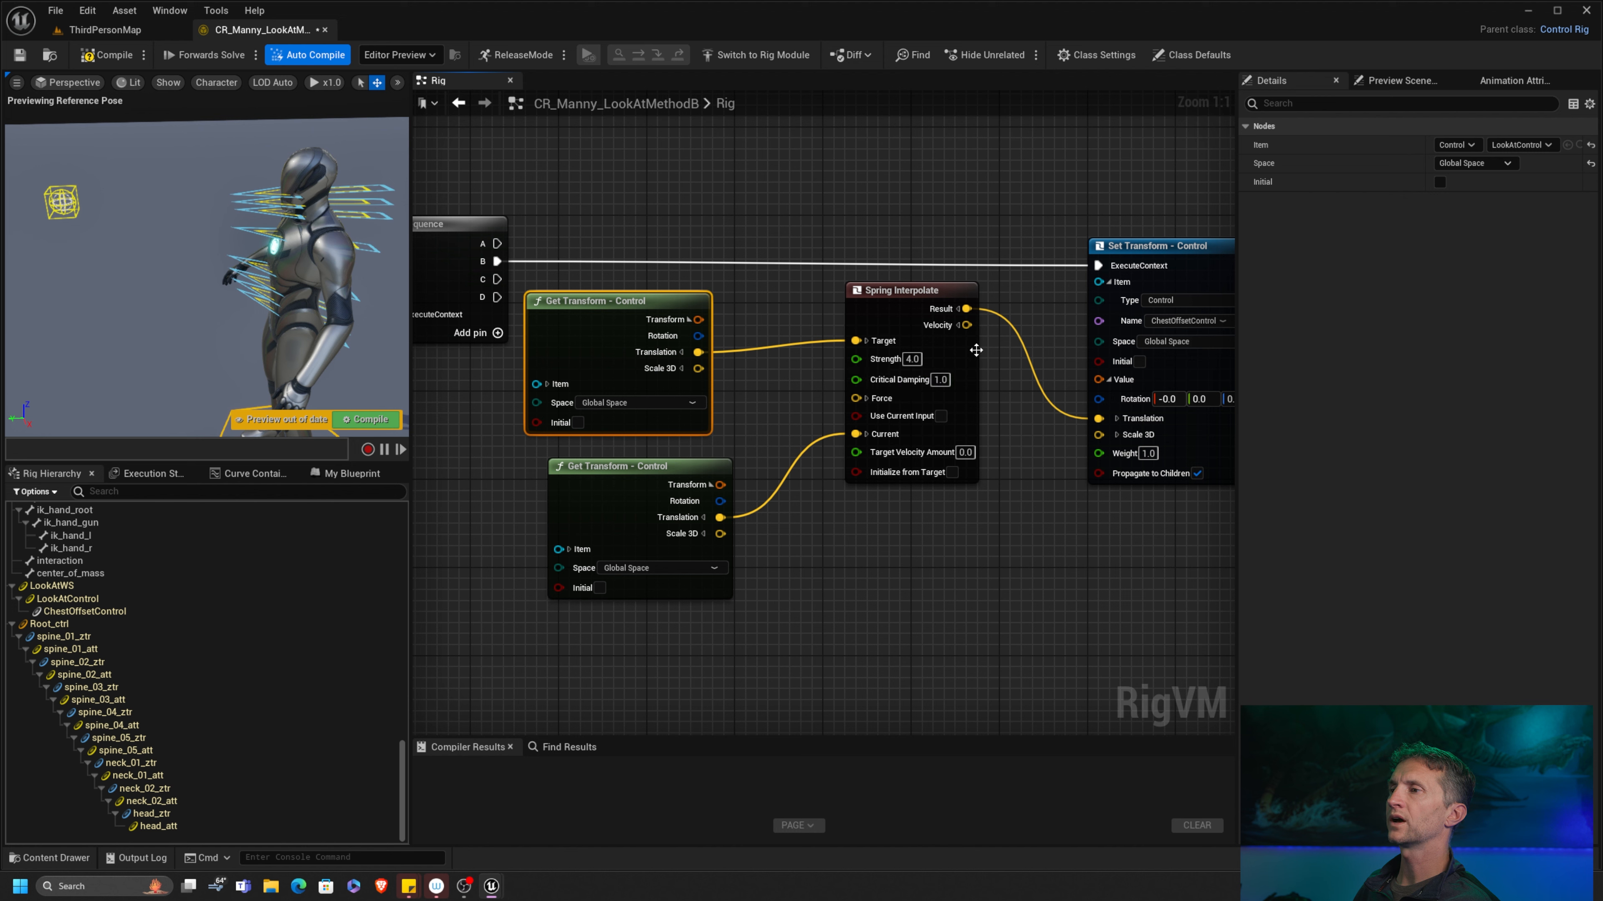
pyautogui.click(107, 57)
pyautogui.click(74, 189)
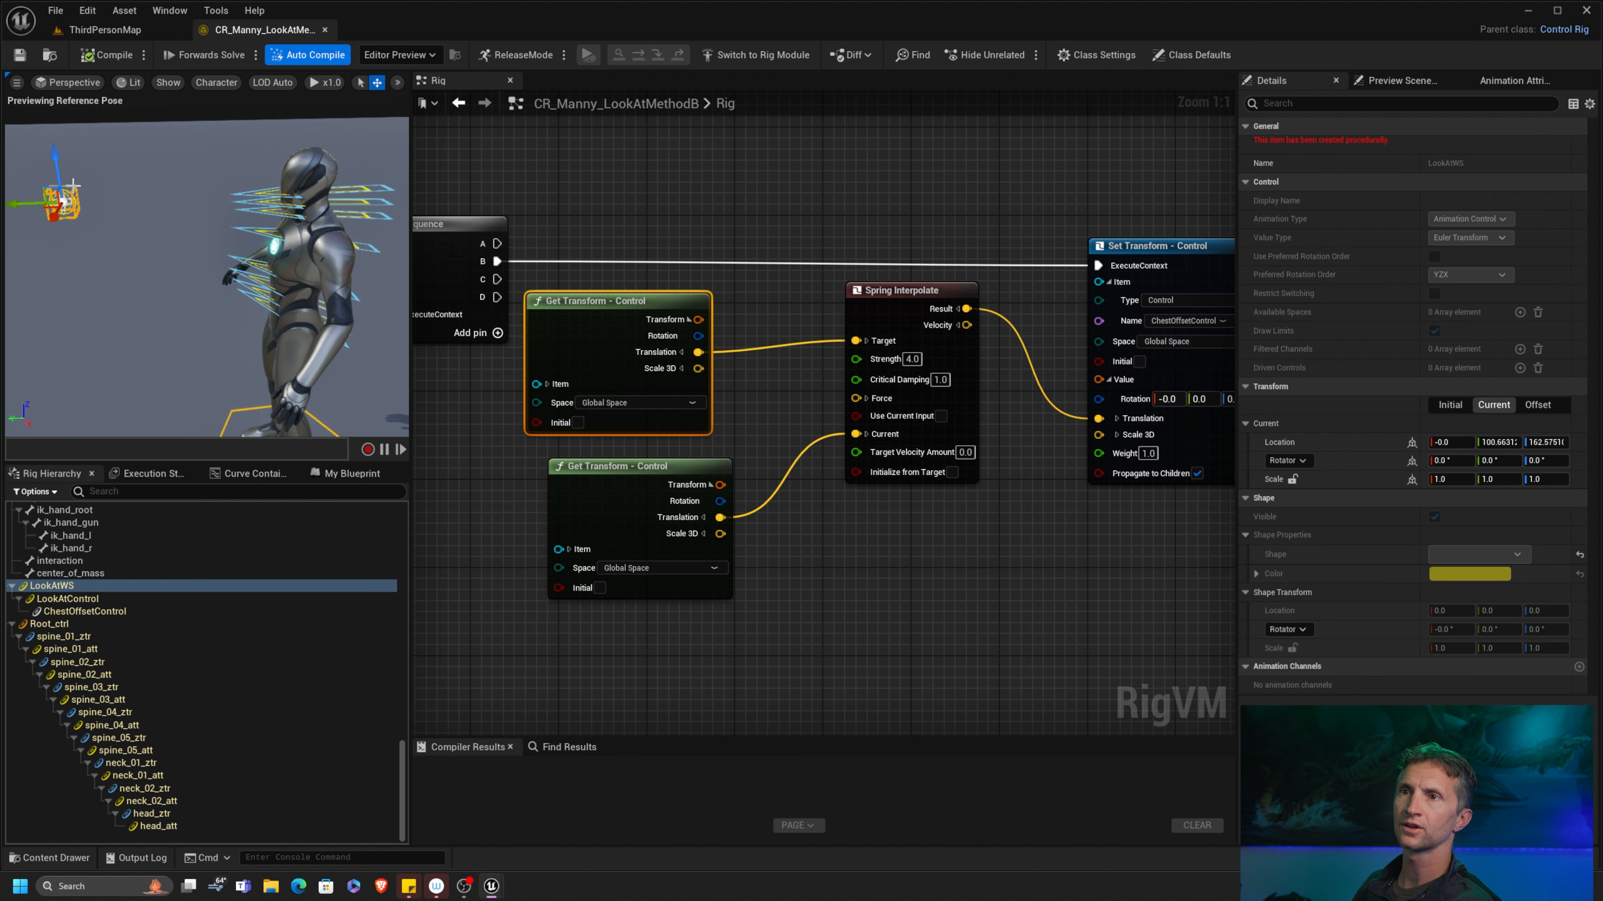
pyautogui.moveTo(42, 203); pyautogui.dragTo(104, 233)
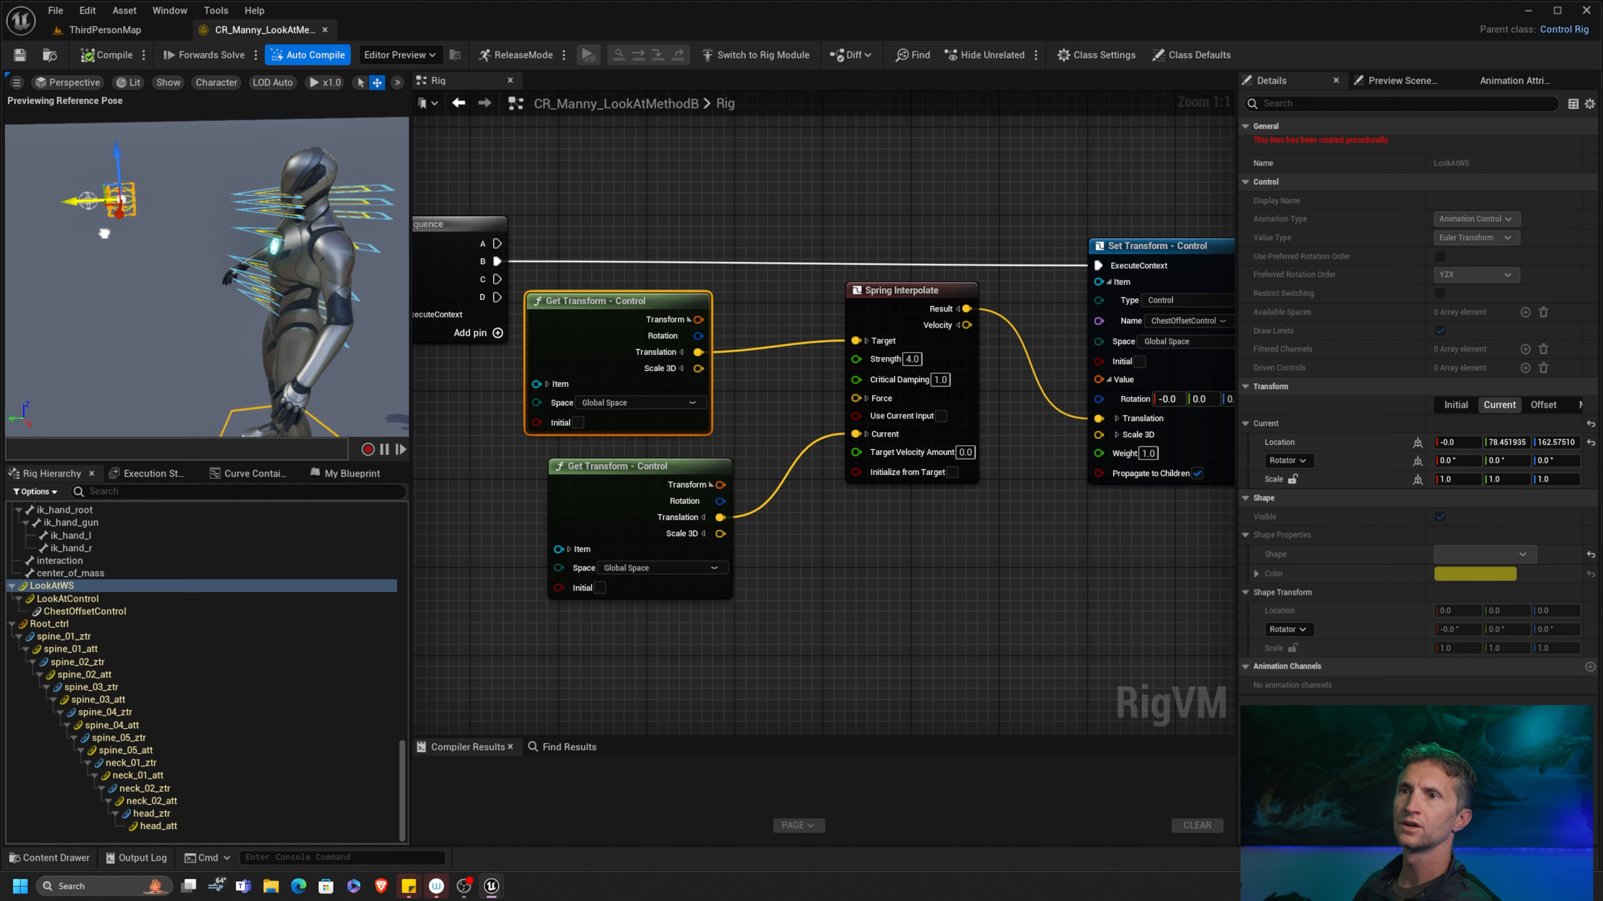
pyautogui.moveTo(129, 153); pyautogui.dragTo(322, 209)
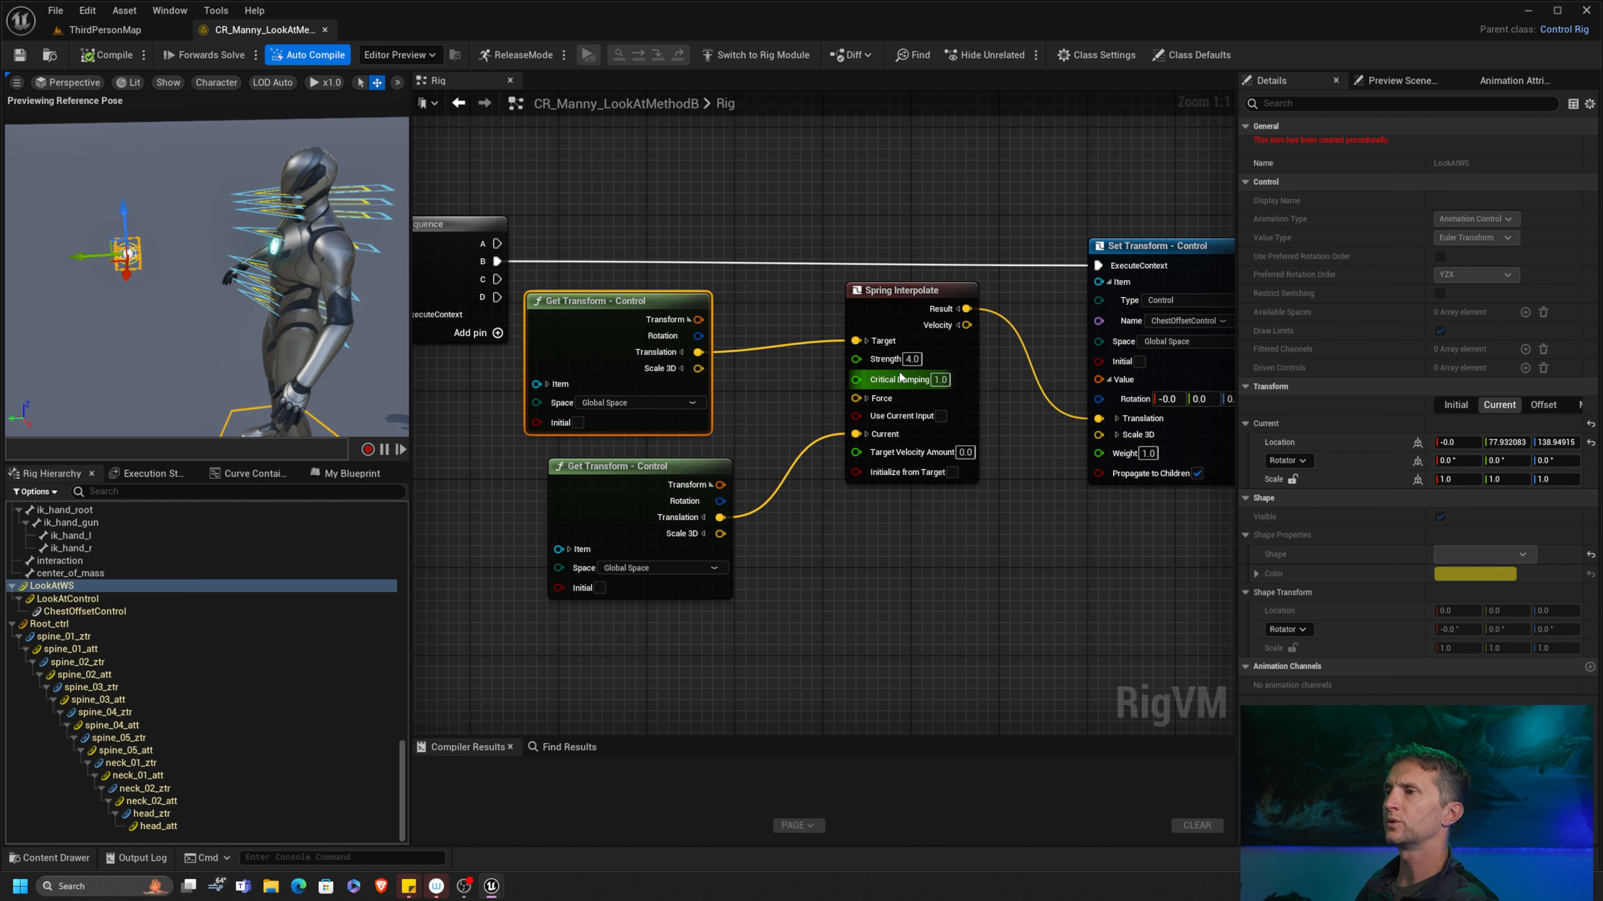
# Step: Set Spring Interpolate's Strength to 1 and move the LookAtWS control again to test the response
pyautogui.click(912, 359)
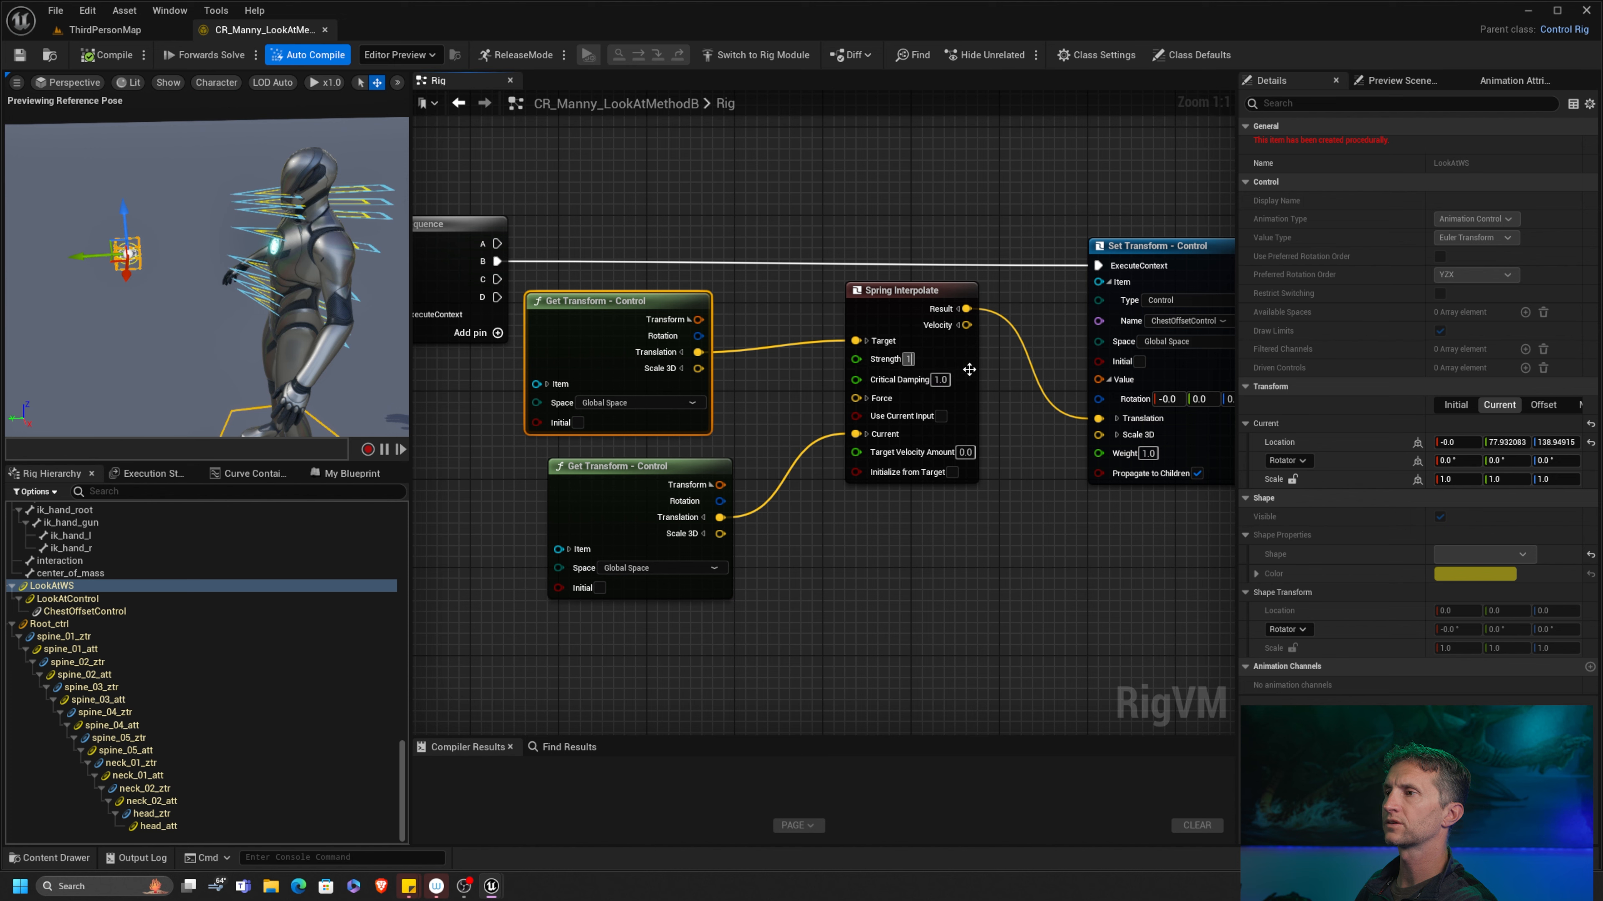
pyautogui.write('1')
pyautogui.press('Return')
pyautogui.moveTo(127, 205); pyautogui.dragTo(260, 206)
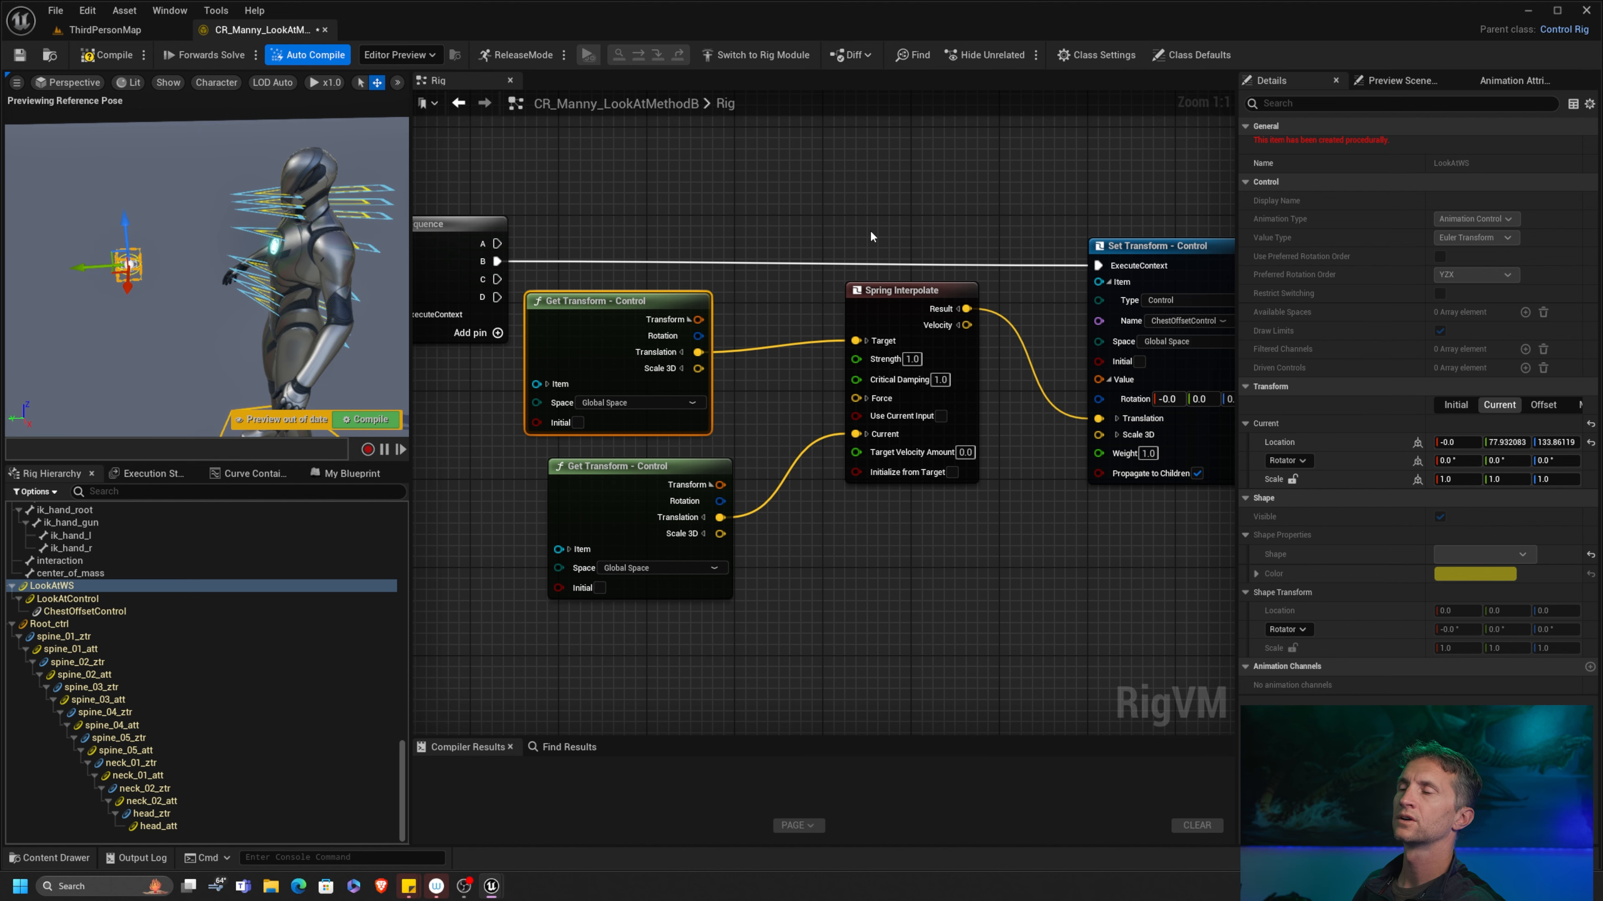
# Step: Align the LookAtControl Get Transform with Spring Interpolate's Target, and move the four spring nodes up together for more space
pyautogui.moveTo(674, 307); pyautogui.dragTo(718, 296)
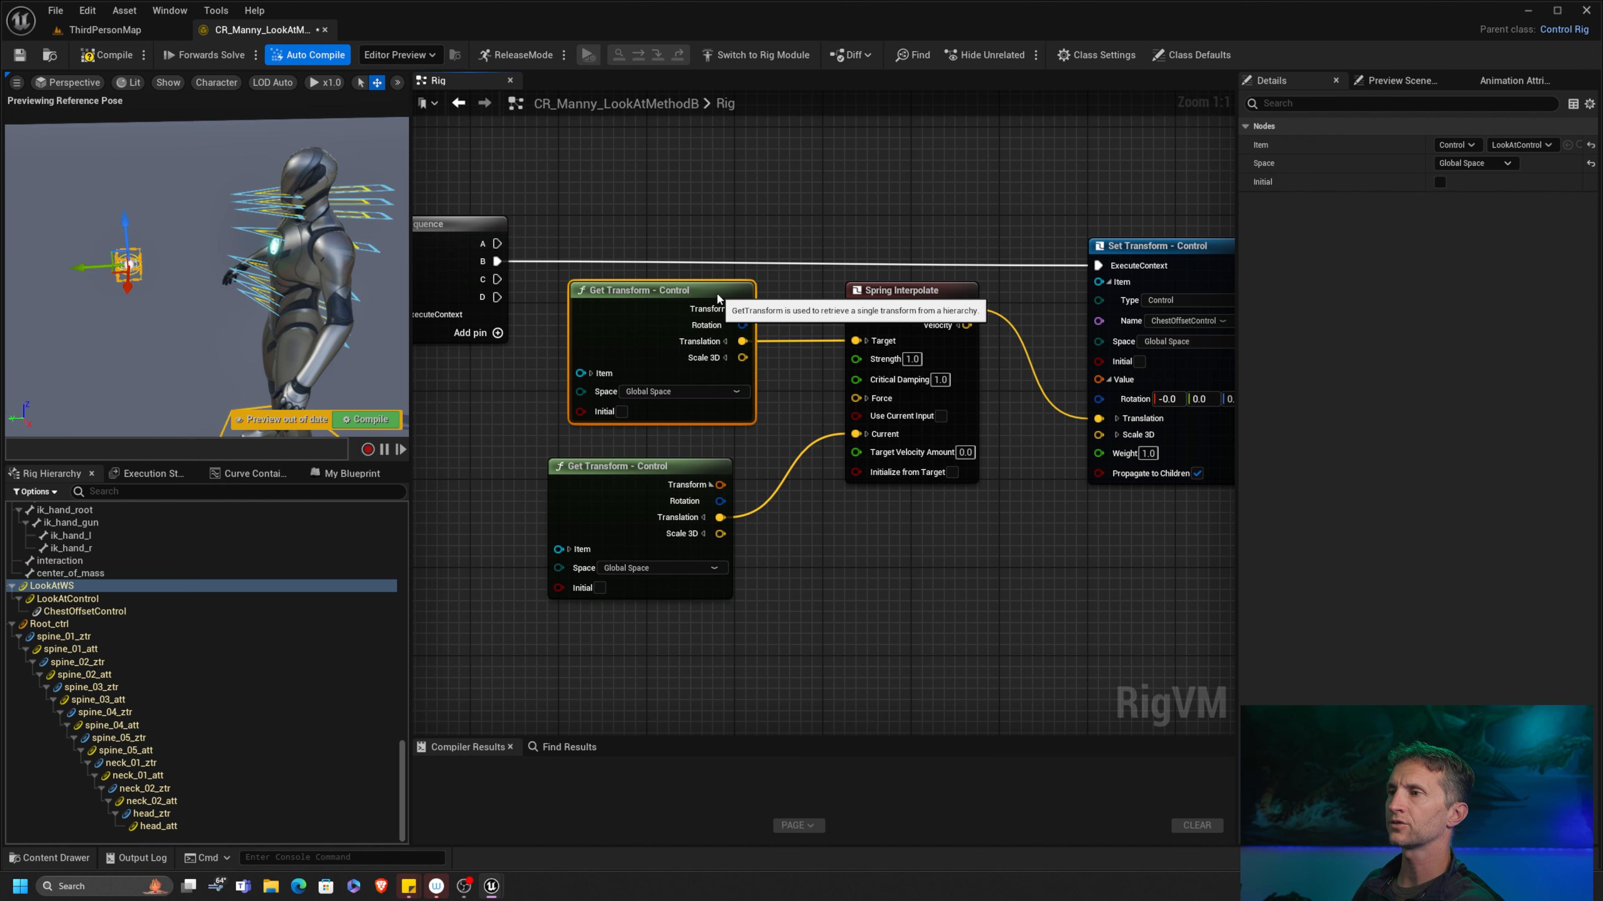
pyautogui.moveTo(1010, 372); pyautogui.dragTo(924, 368, button='right')
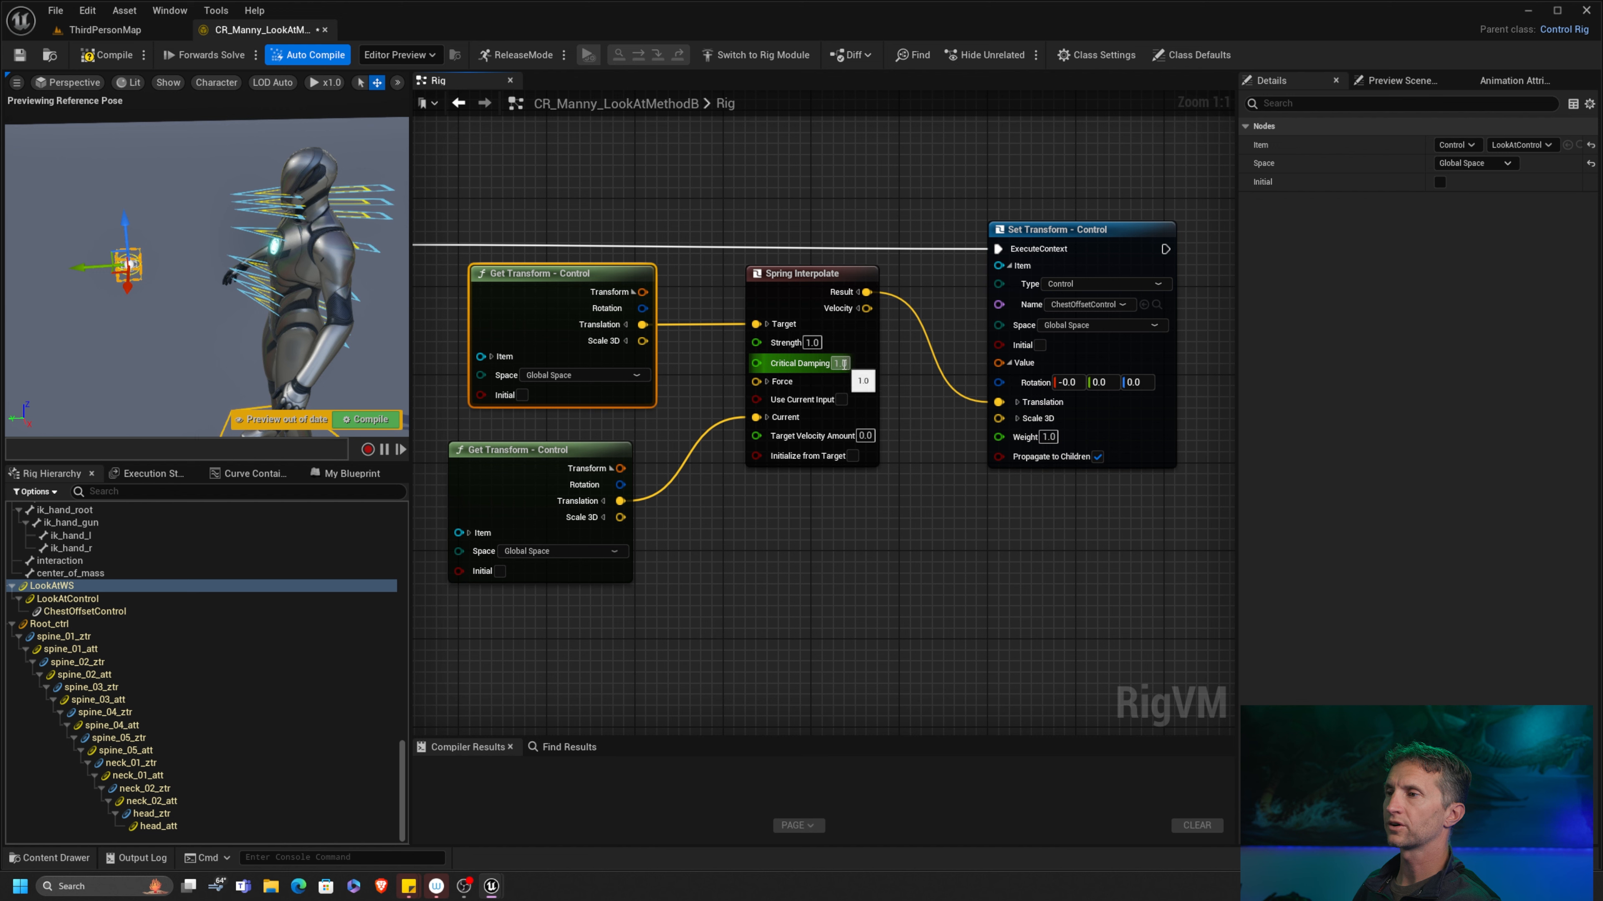
pyautogui.moveTo(810, 366)
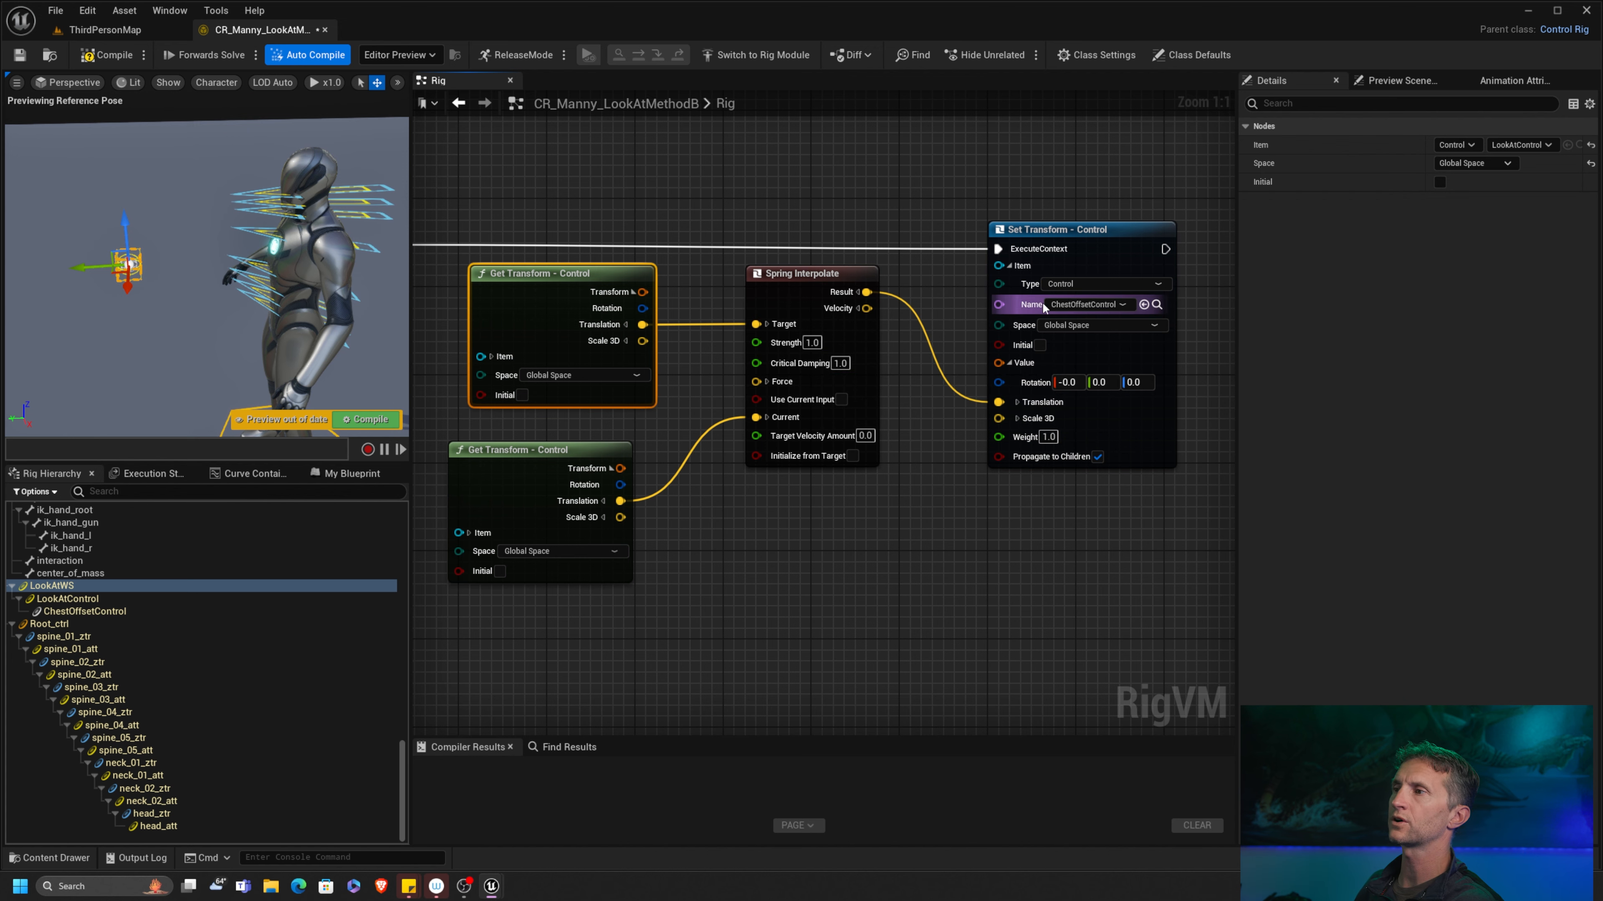
pyautogui.scroll(-2, 871, 412)
pyautogui.scroll(-3, 984, 422)
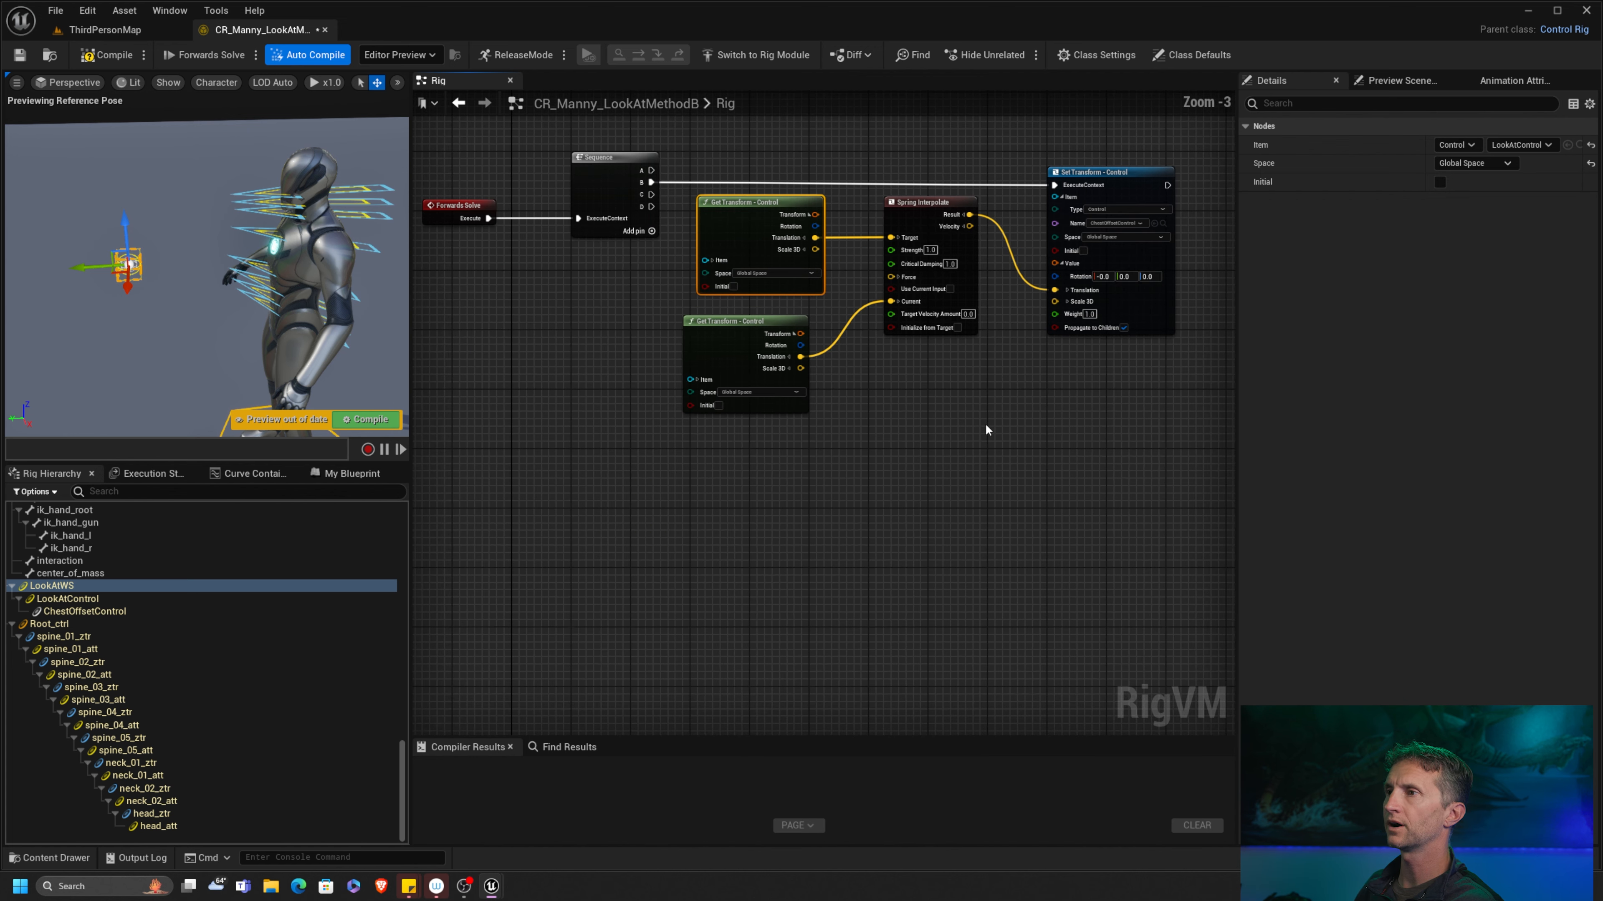
pyautogui.moveTo(729, 456); pyautogui.dragTo(907, 328)
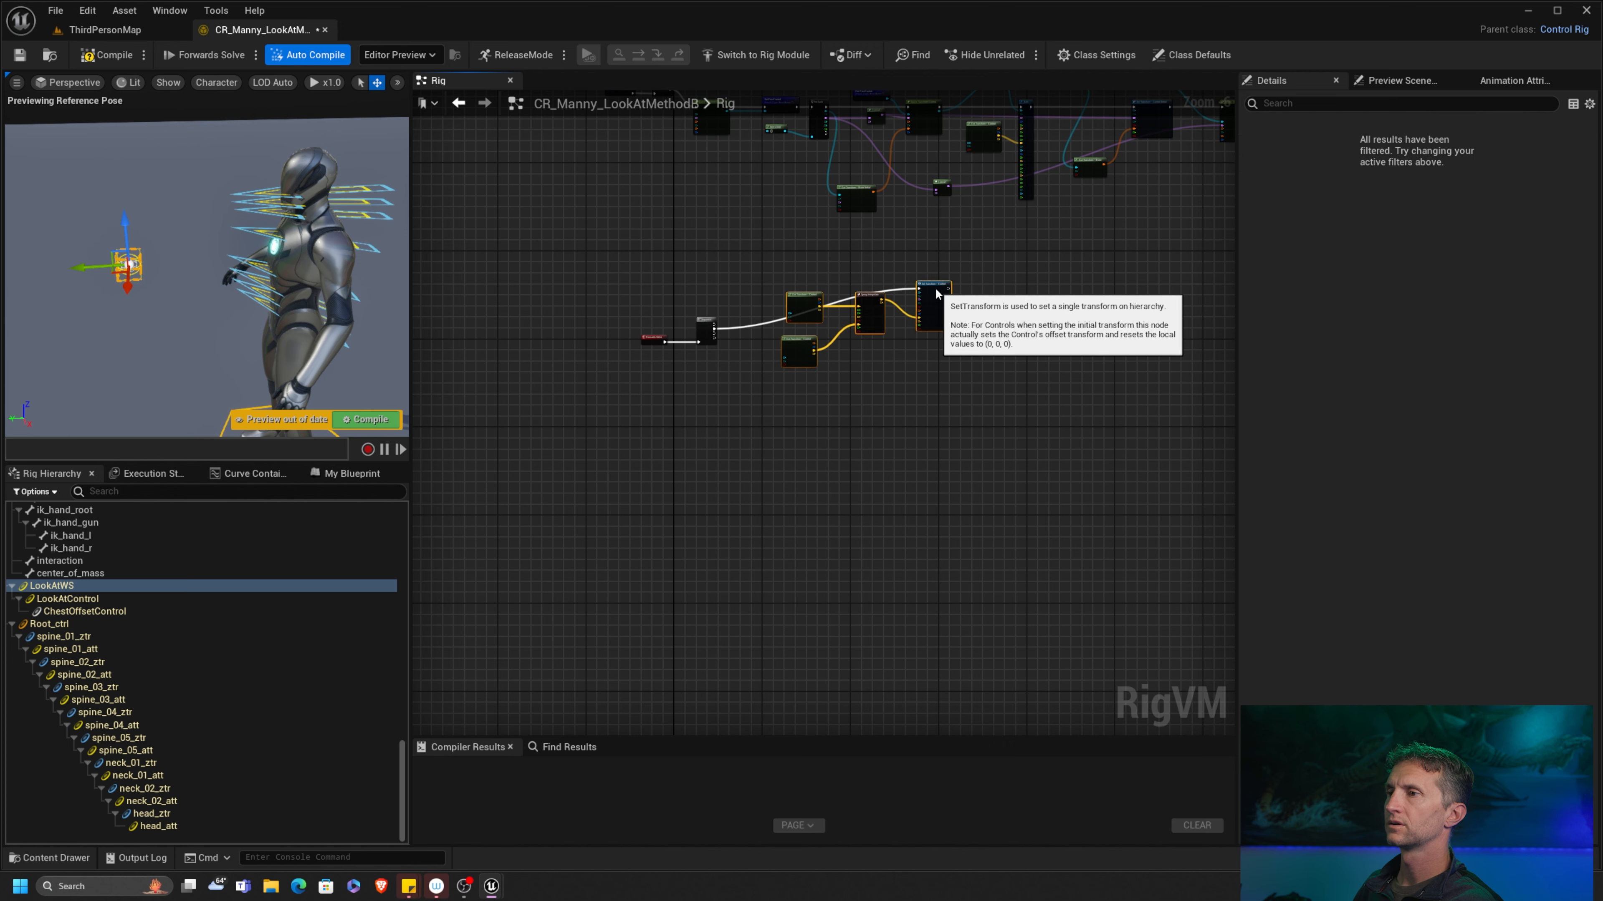
pyautogui.scroll(5, 876, 346)
pyautogui.scroll(-3, 877, 346)
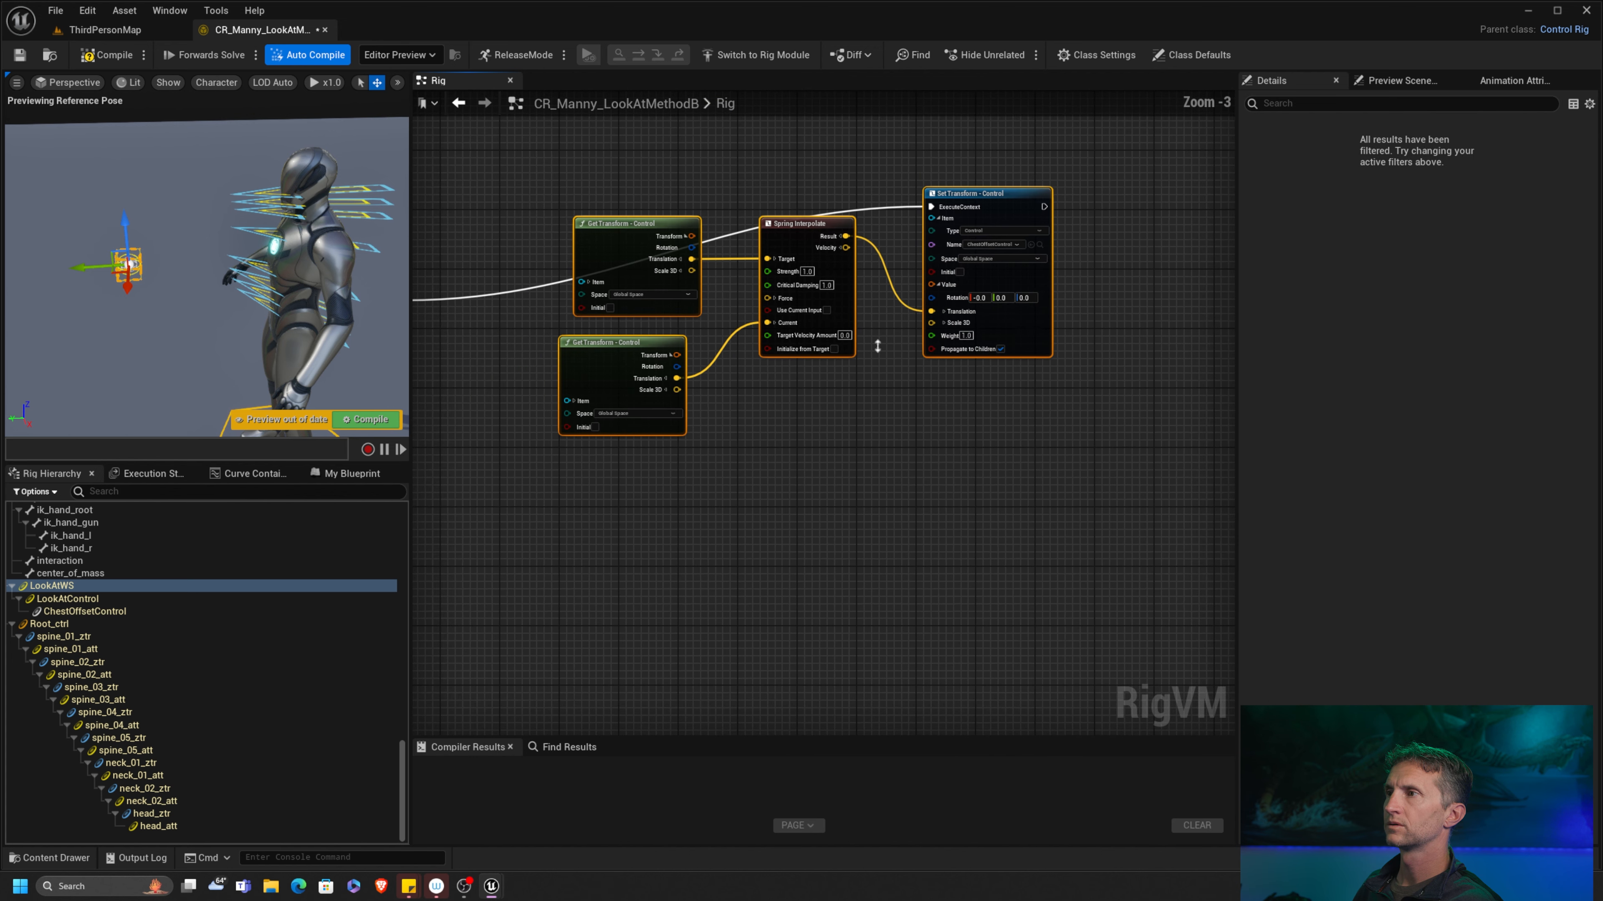
pyautogui.moveTo(877, 346); pyautogui.dragTo(1031, 341, button='right')
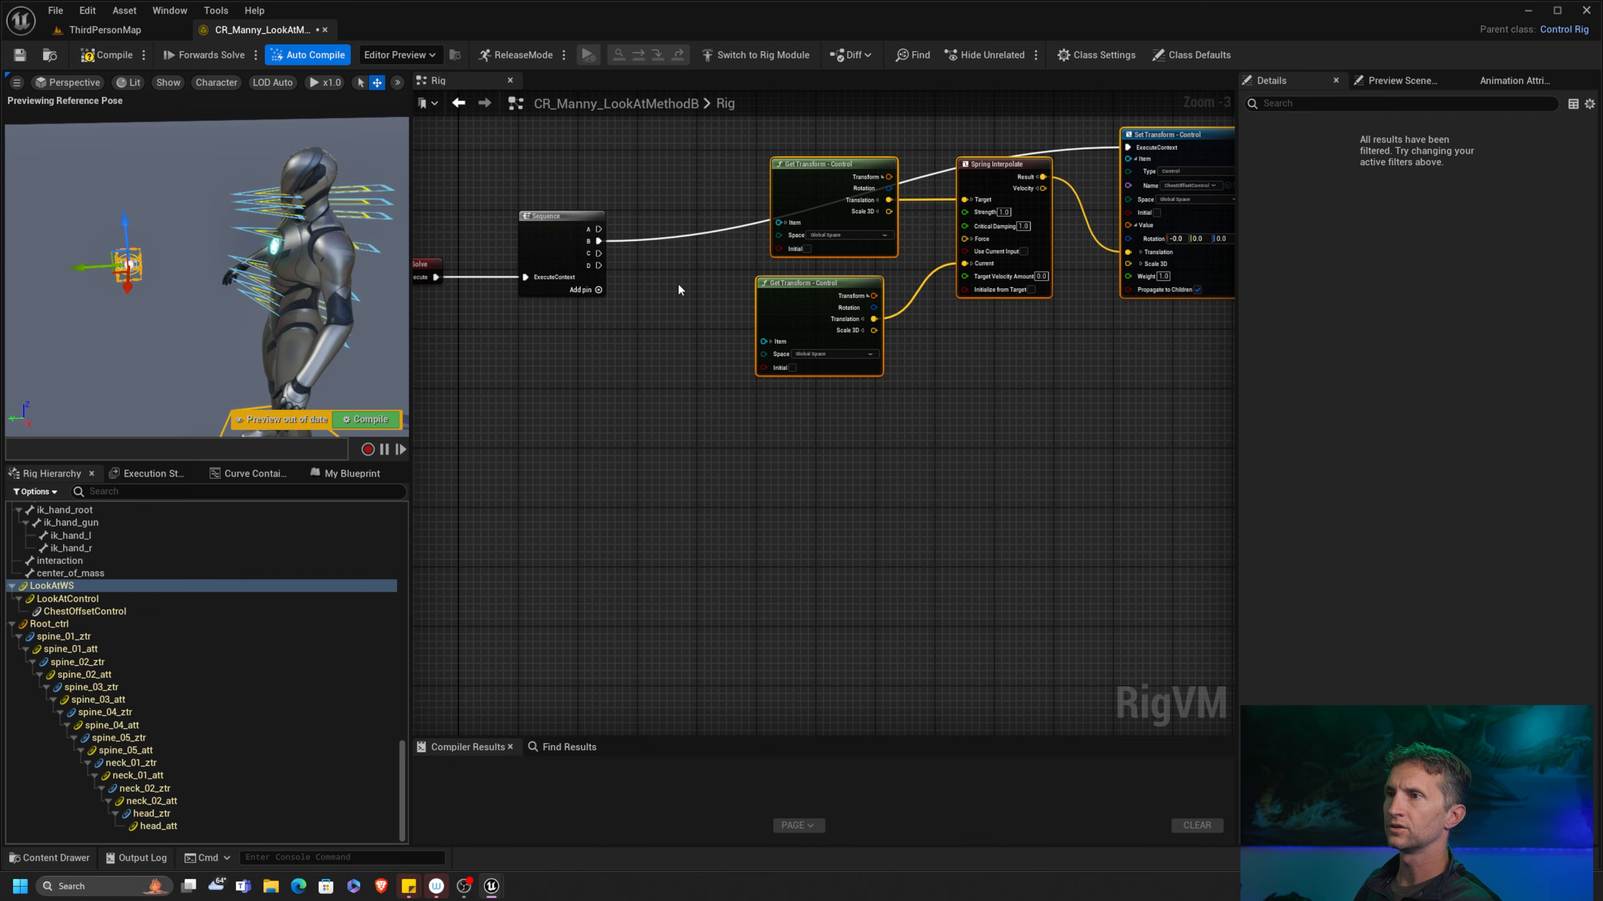
# Step: Create an Item Array of the neck_01, neck_02 and head bones below the spring nodes and collapse its Items pin
pyautogui.moveTo(679, 286); pyautogui.dragTo(687, 354, button='right')
pyautogui.click(706, 193)
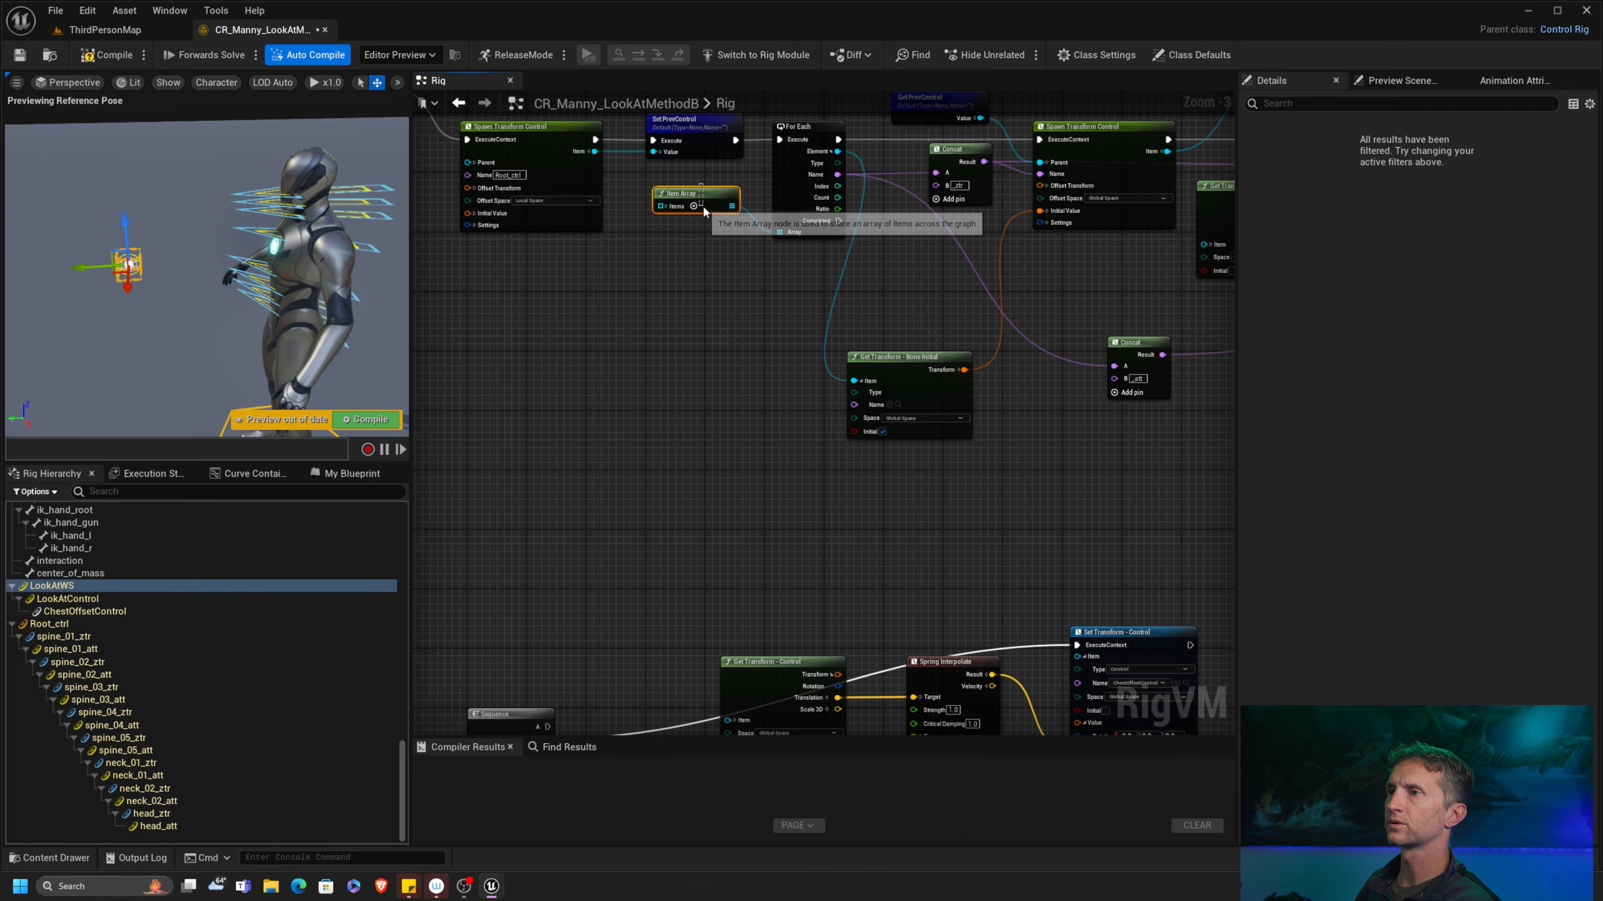
pyautogui.scroll(15, 249, 580)
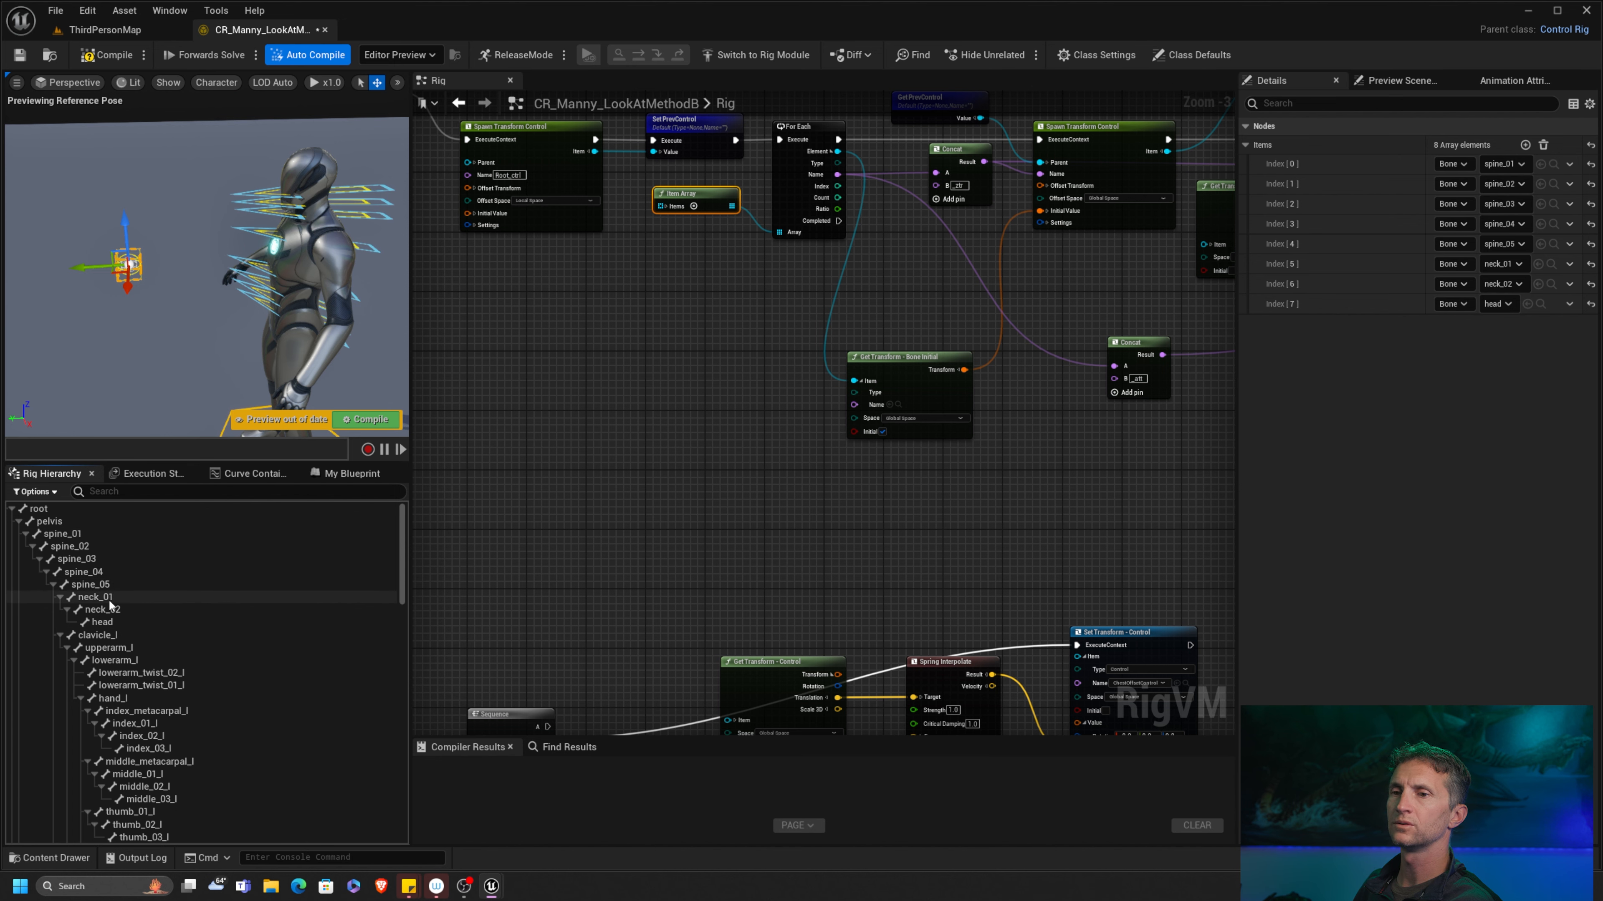
pyautogui.click(94, 596)
pyautogui.keyDown('shift'); pyautogui.click(102, 622); pyautogui.keyUp('shift')
pyautogui.moveTo(623, 635); pyautogui.dragTo(759, 307, button='right')
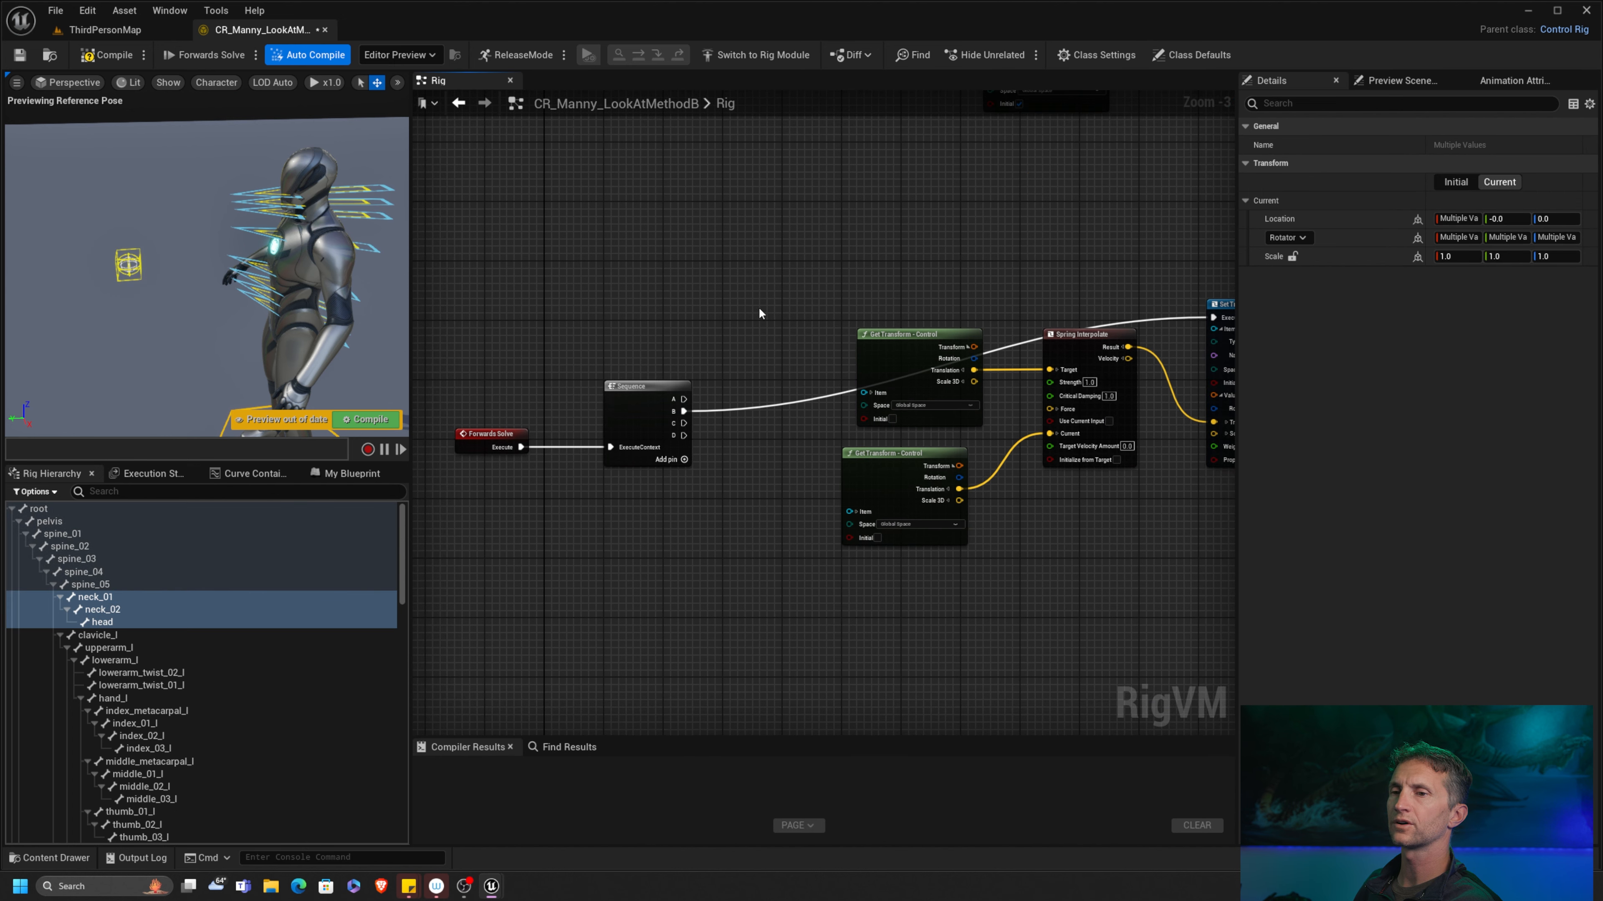
pyautogui.moveTo(104, 611); pyautogui.dragTo(735, 600)
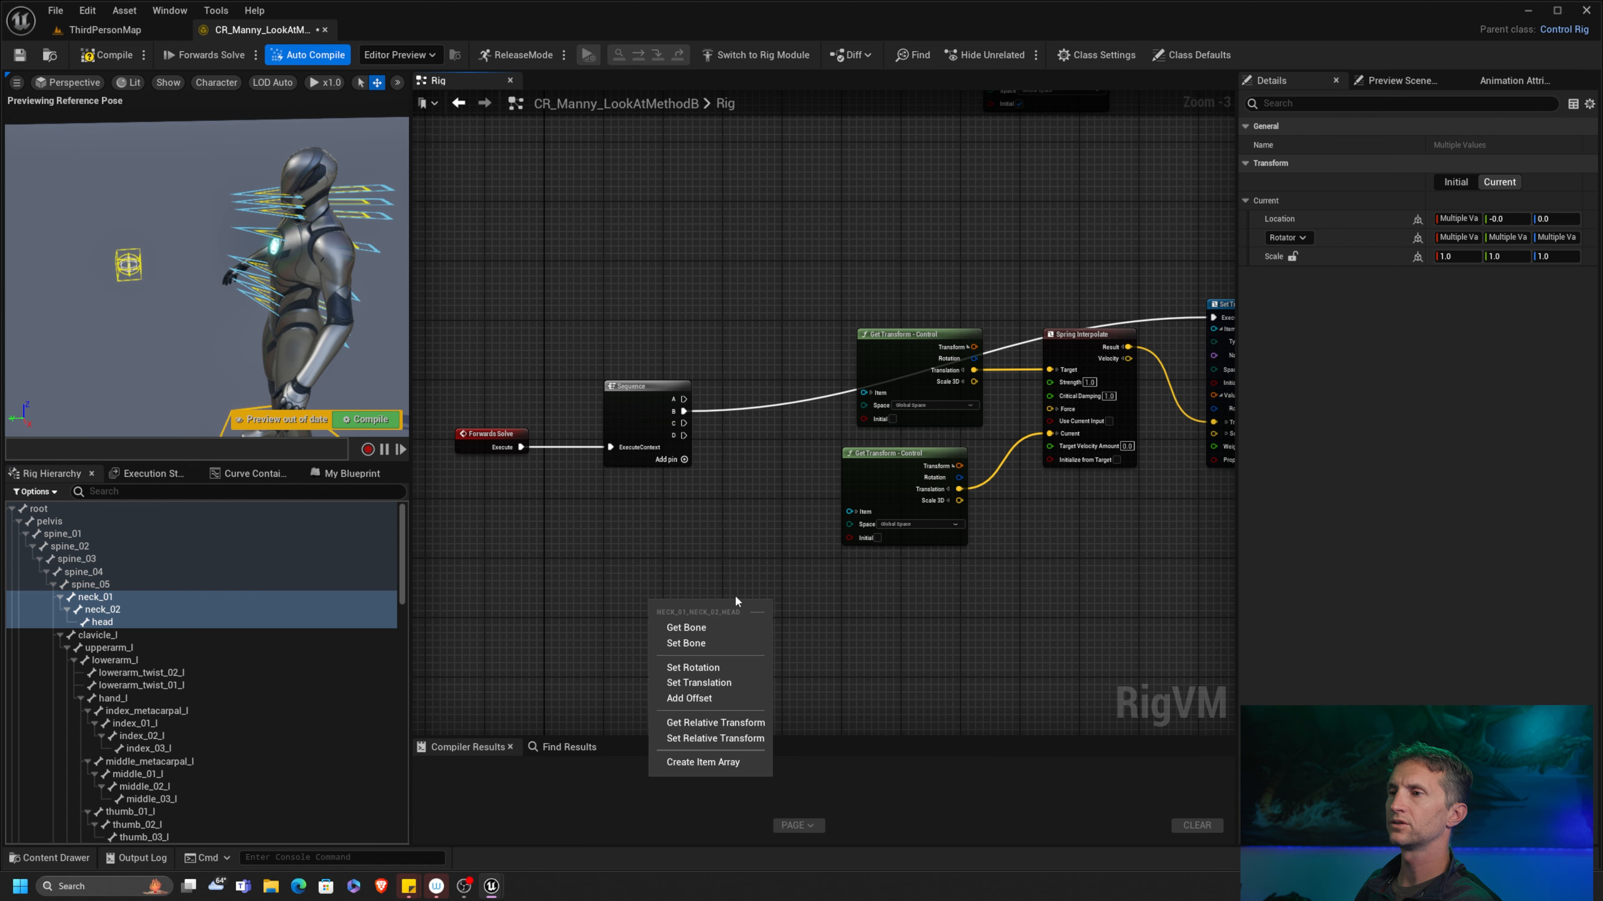
pyautogui.click(715, 760)
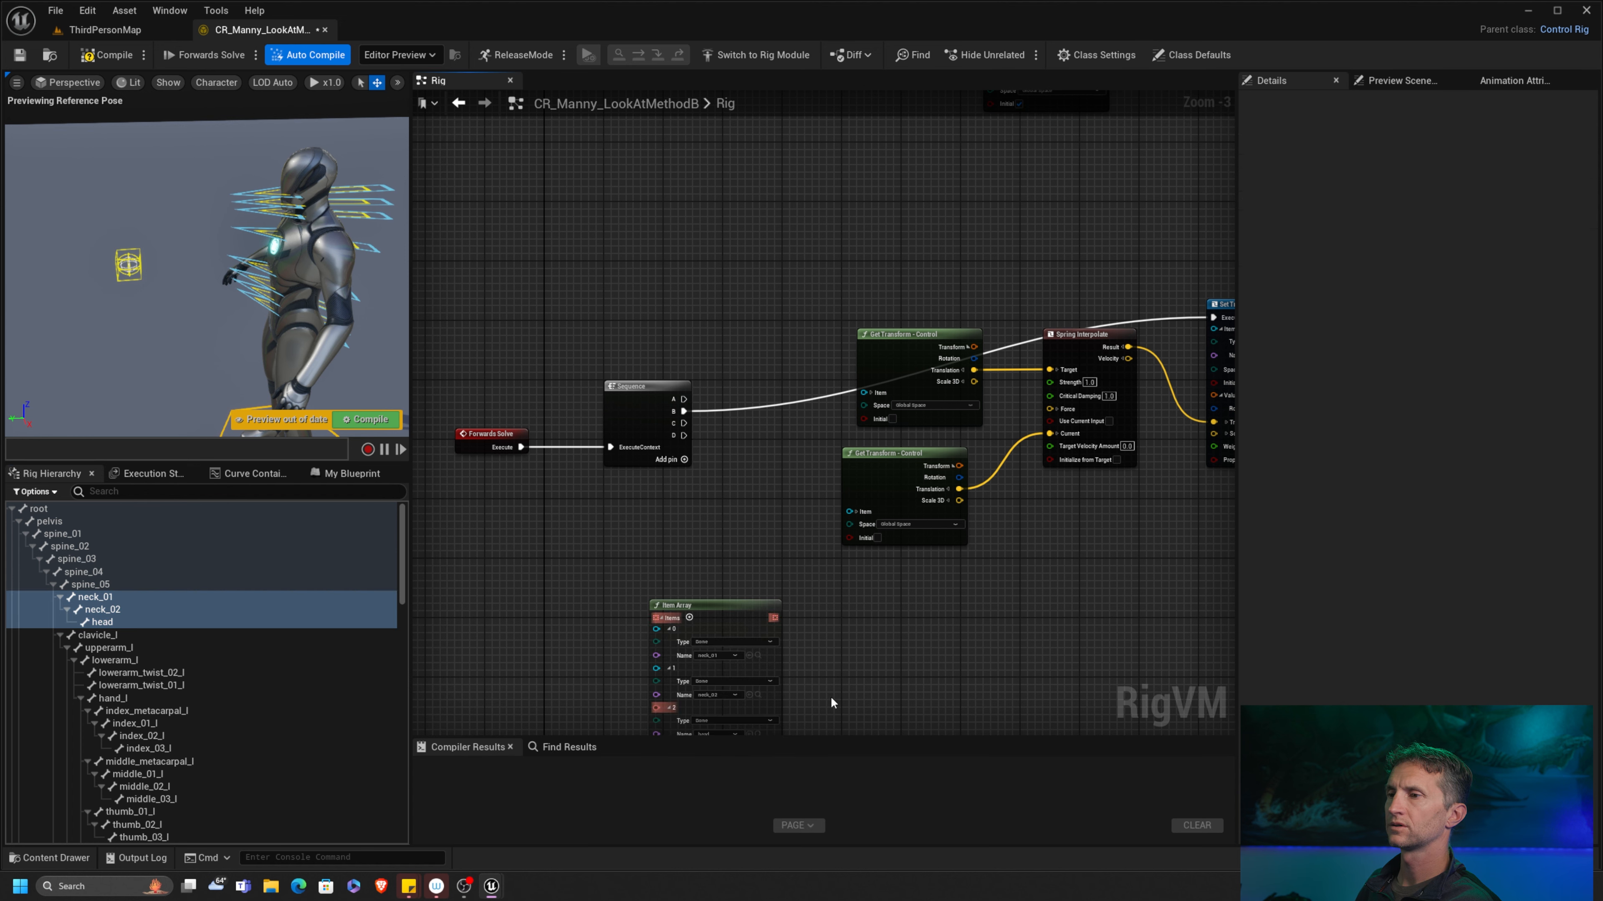
pyautogui.moveTo(830, 696); pyautogui.dragTo(863, 353, button='right')
pyautogui.scroll(3, 863, 353)
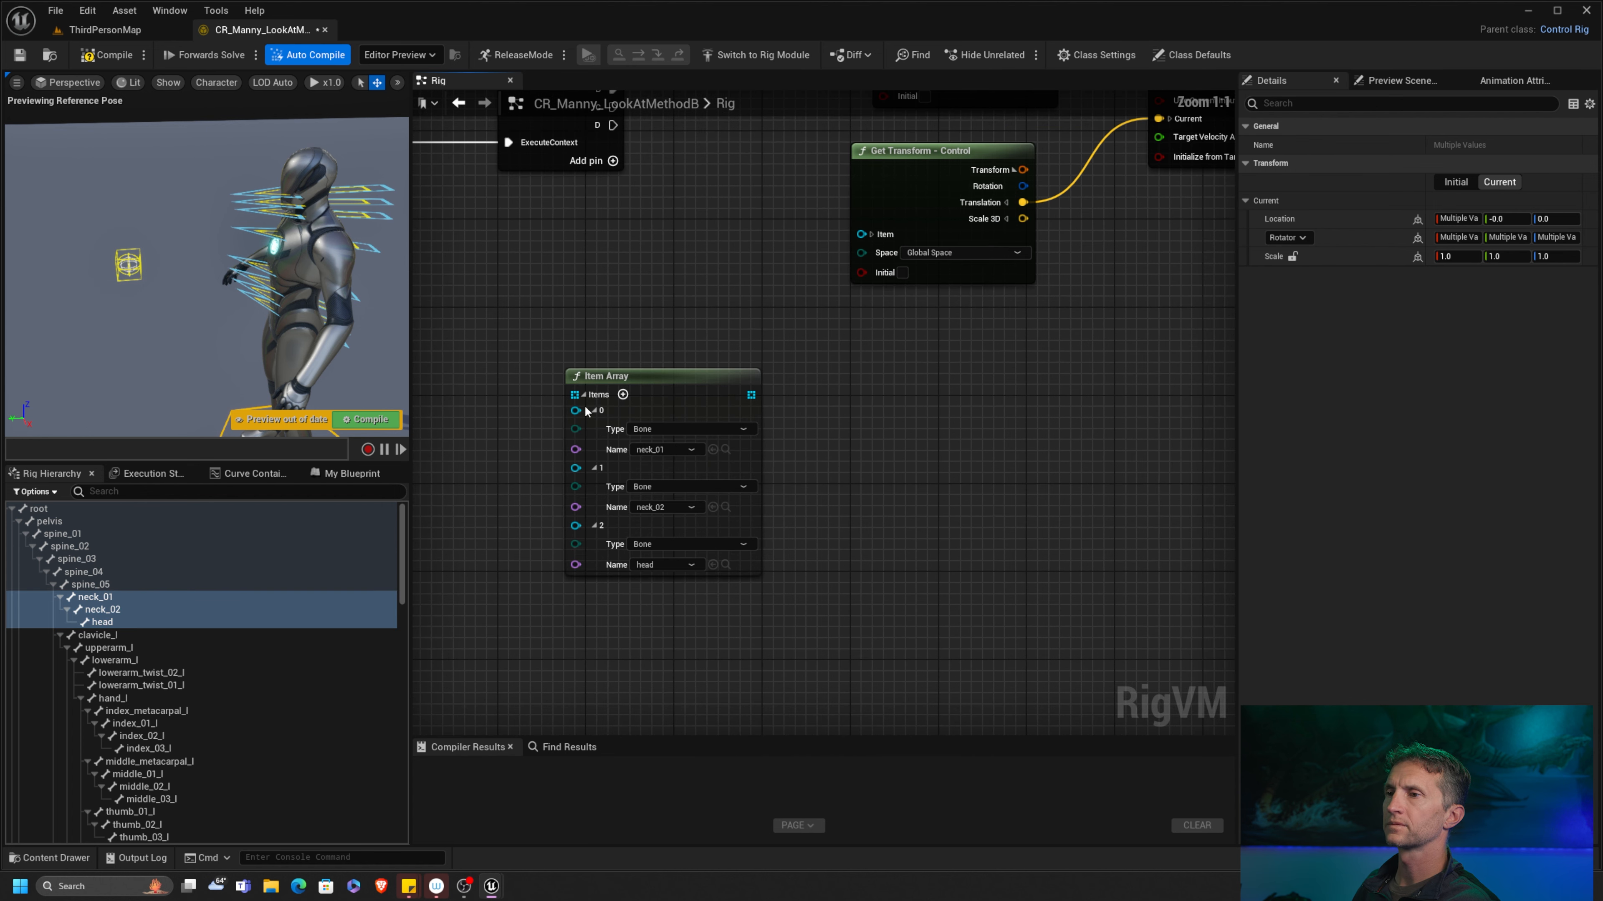
pyautogui.click(584, 395)
pyautogui.moveTo(723, 336); pyautogui.dragTo(665, 410, button='right')
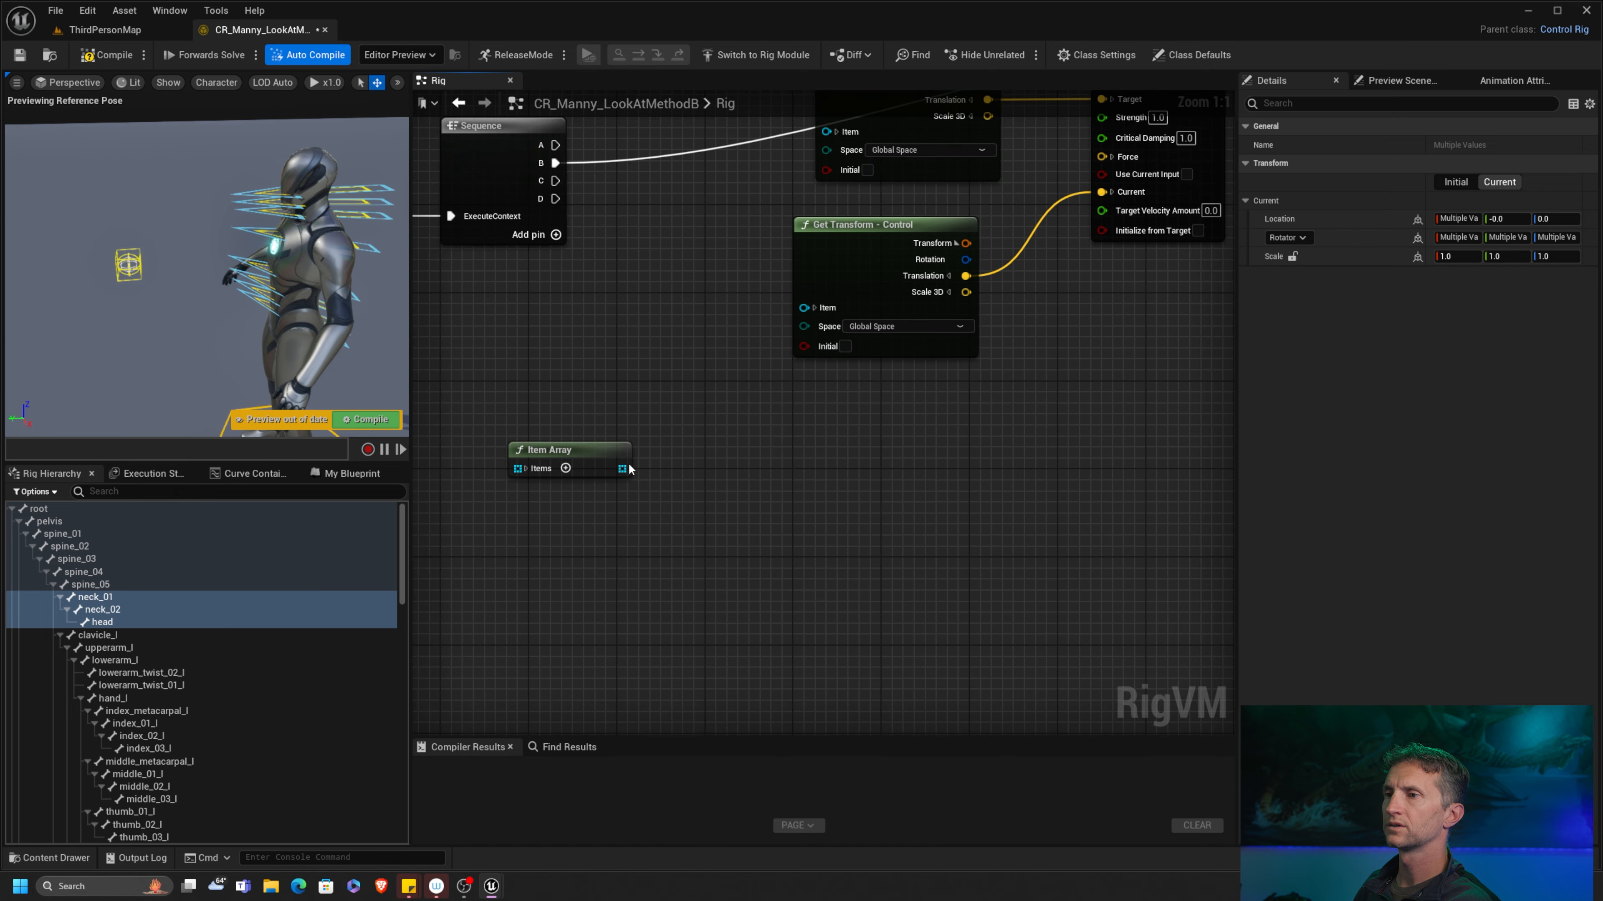
# Step: Add a For Each loop over the new Item Array, connect Sequence's C output to its Execute, and position both nodes
pyautogui.moveTo(631, 476); pyautogui.dragTo(848, 485)
pyautogui.write('forea')
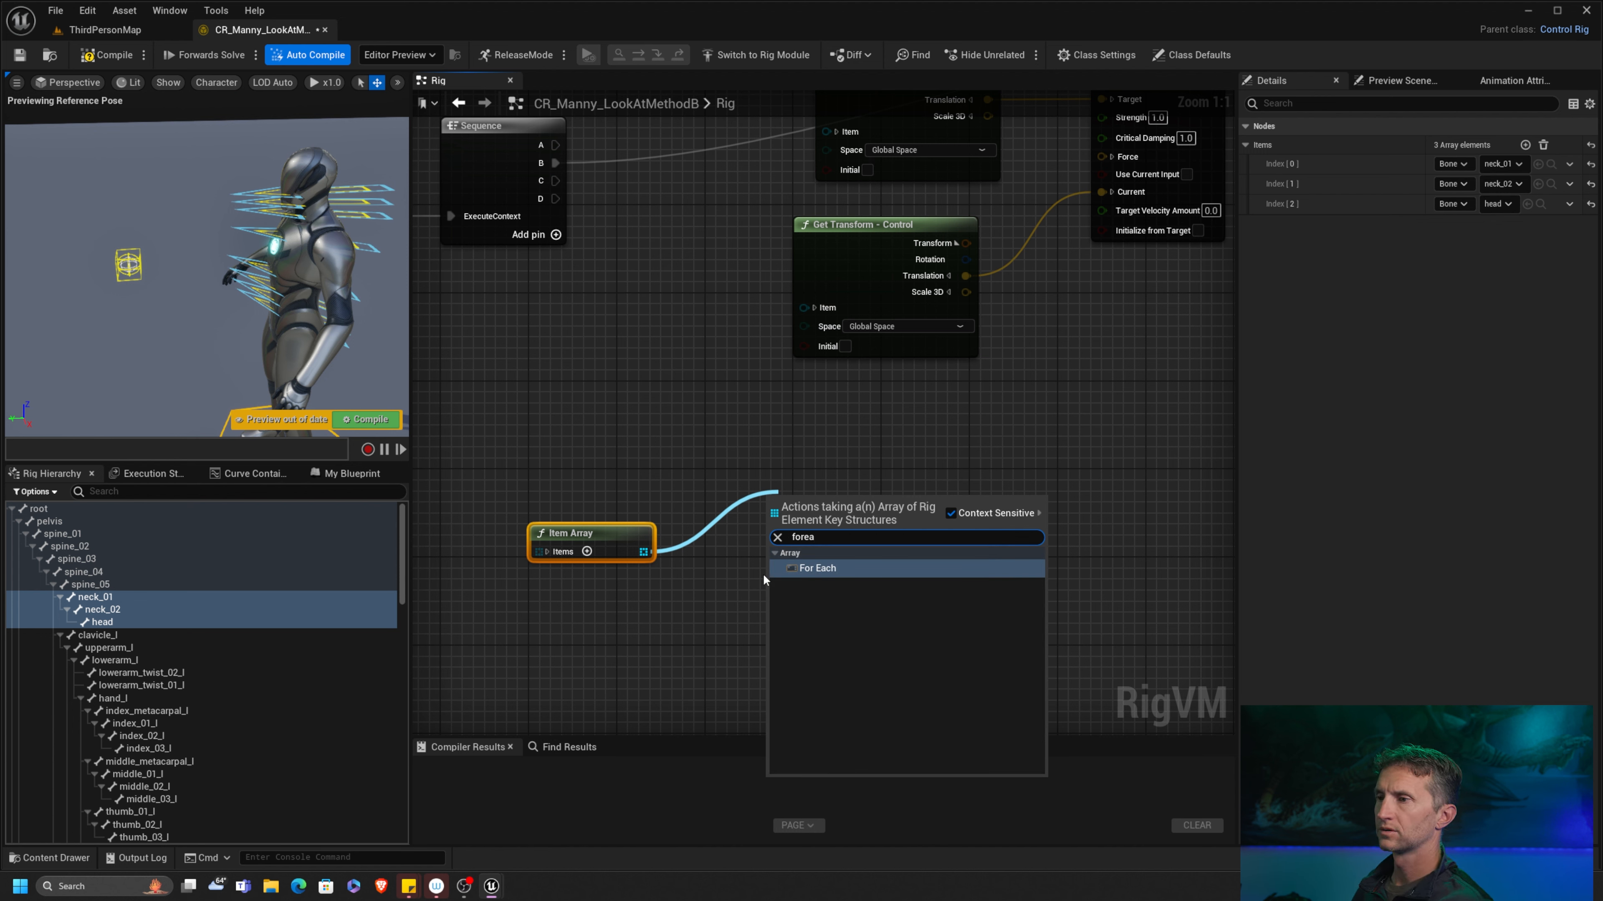
pyautogui.click(817, 568)
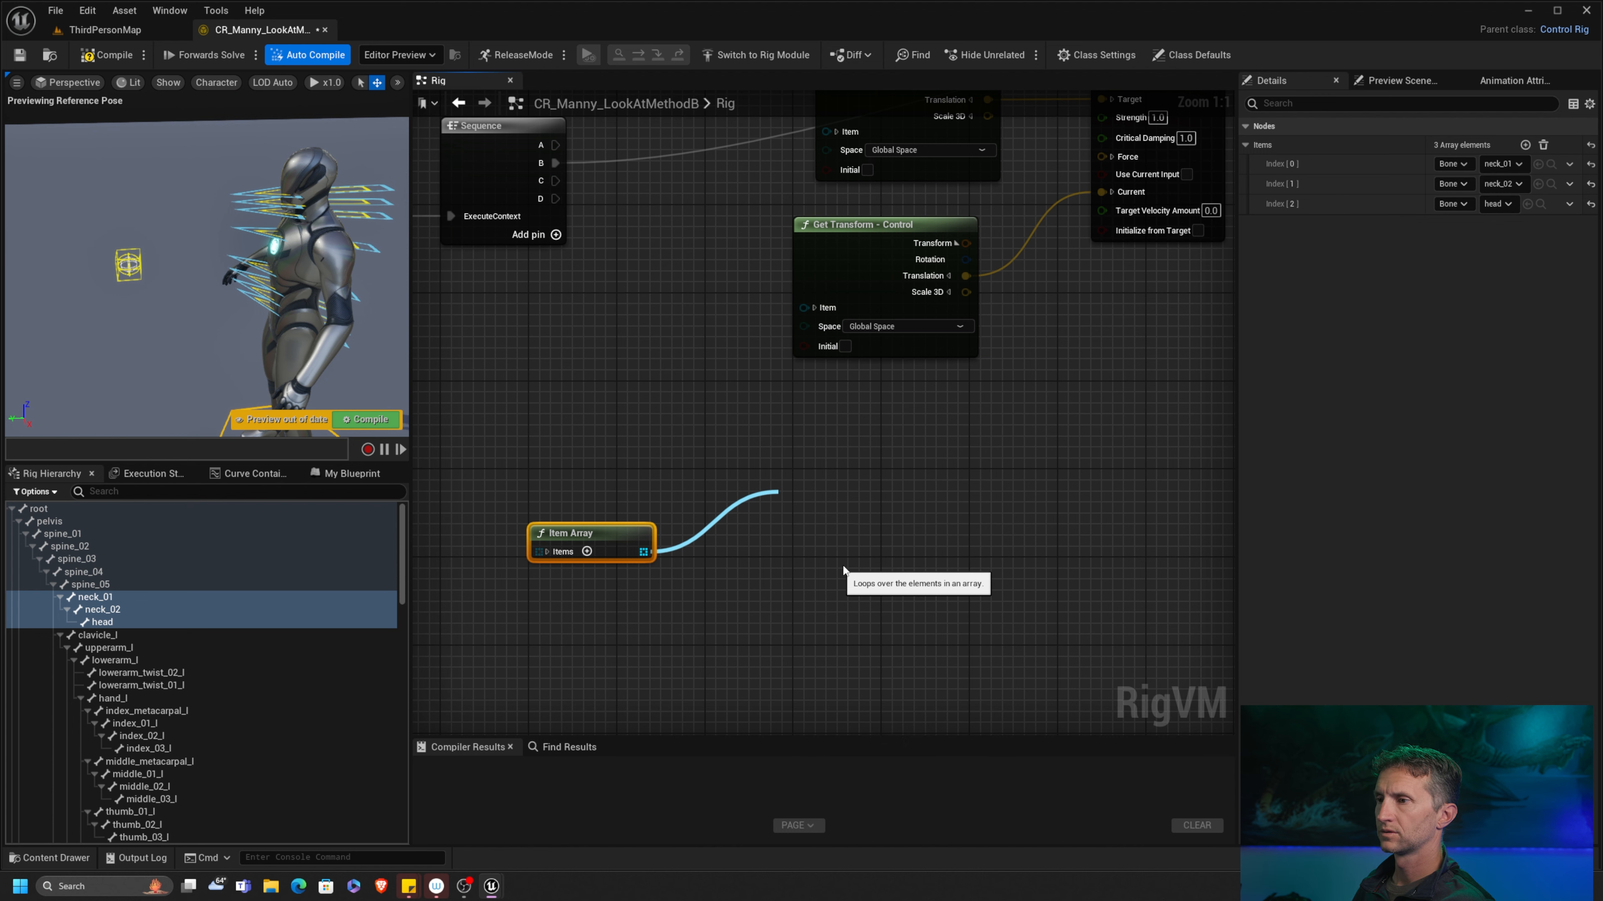
pyautogui.moveTo(554, 184); pyautogui.dragTo(771, 519)
pyautogui.moveTo(601, 535); pyautogui.dragTo(663, 603)
pyautogui.moveTo(574, 571); pyautogui.dragTo(845, 633)
pyautogui.moveTo(823, 506); pyautogui.dragTo(847, 473)
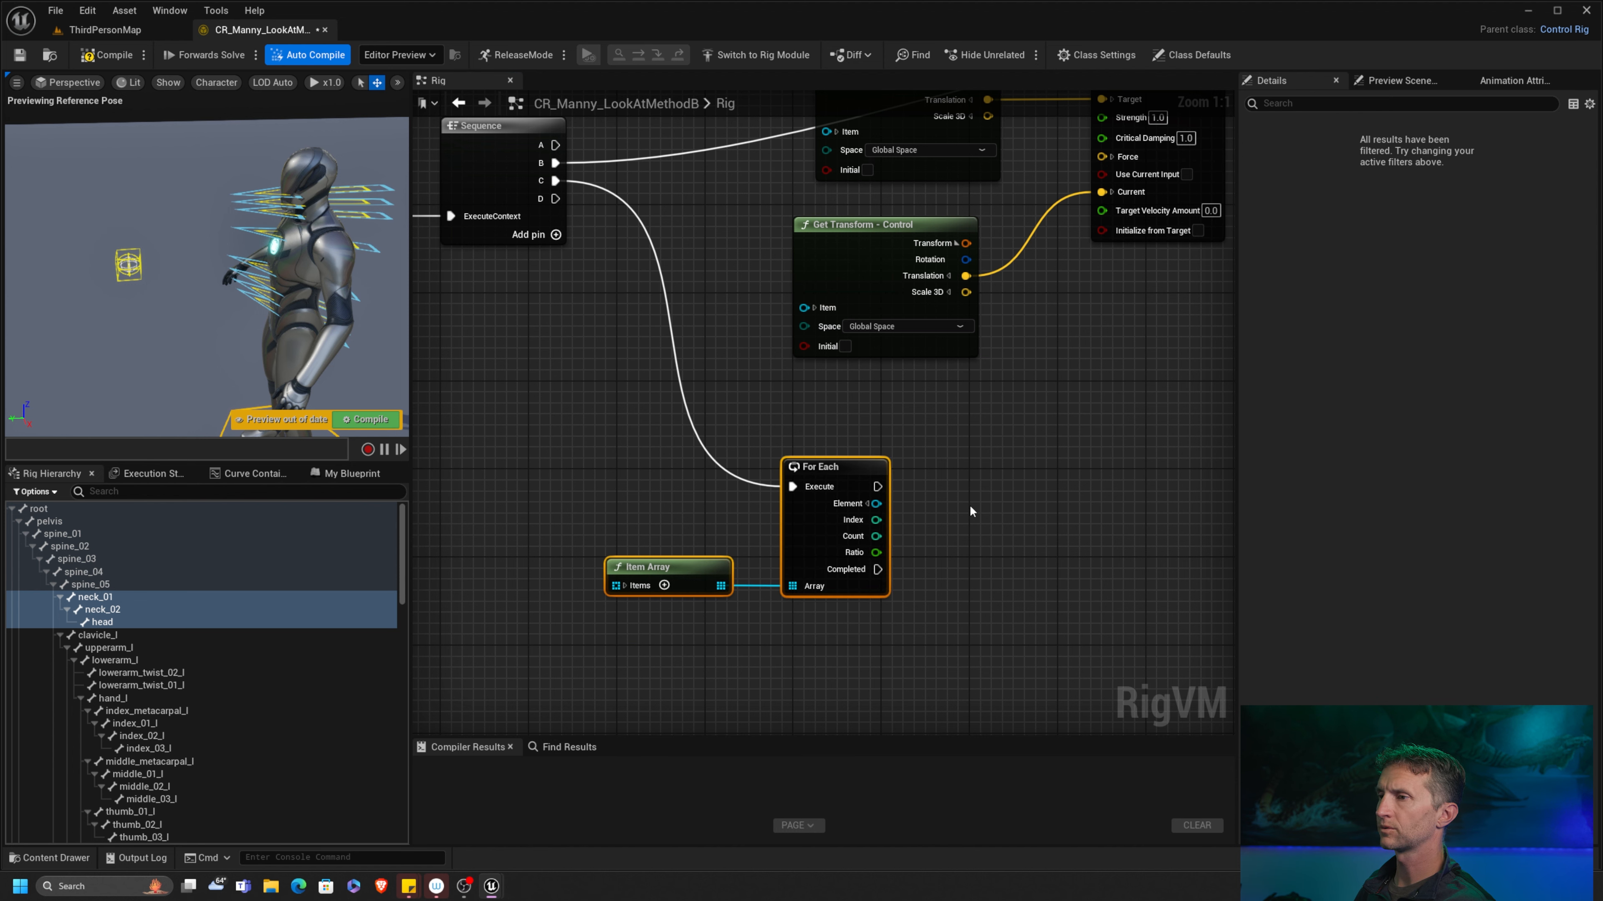
# Step: Expand the For Each Element, feed its Name into a new Concat node with B set to _ztr, and reposition the Concat
pyautogui.moveTo(970, 511); pyautogui.dragTo(873, 492, button='right')
pyautogui.click(771, 483)
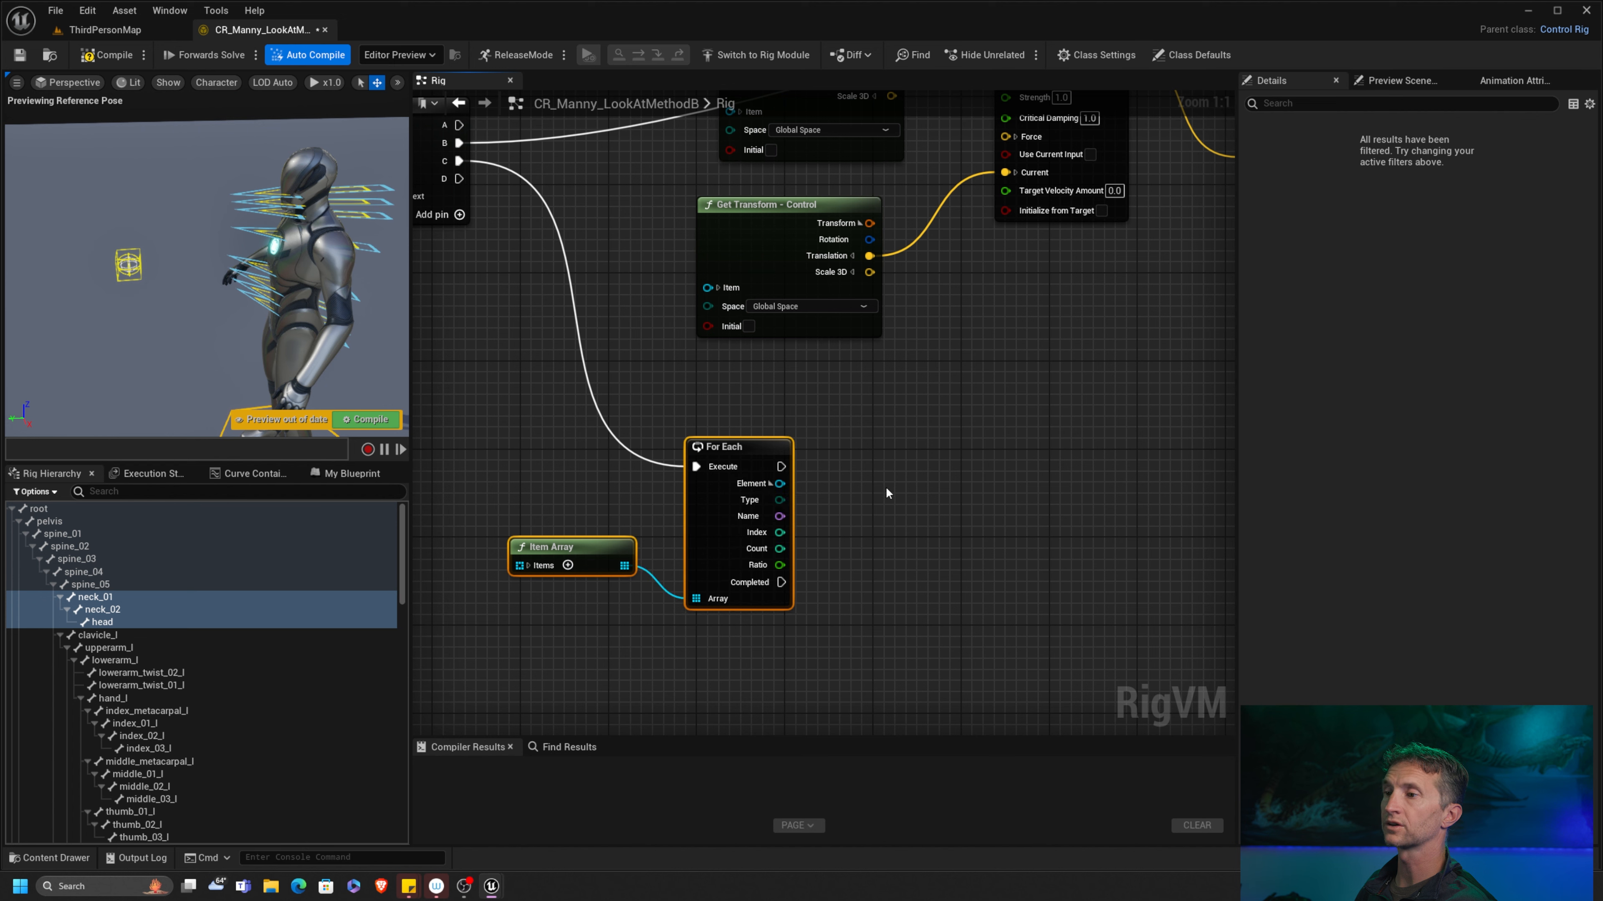
pyautogui.moveTo(783, 516); pyautogui.dragTo(895, 485)
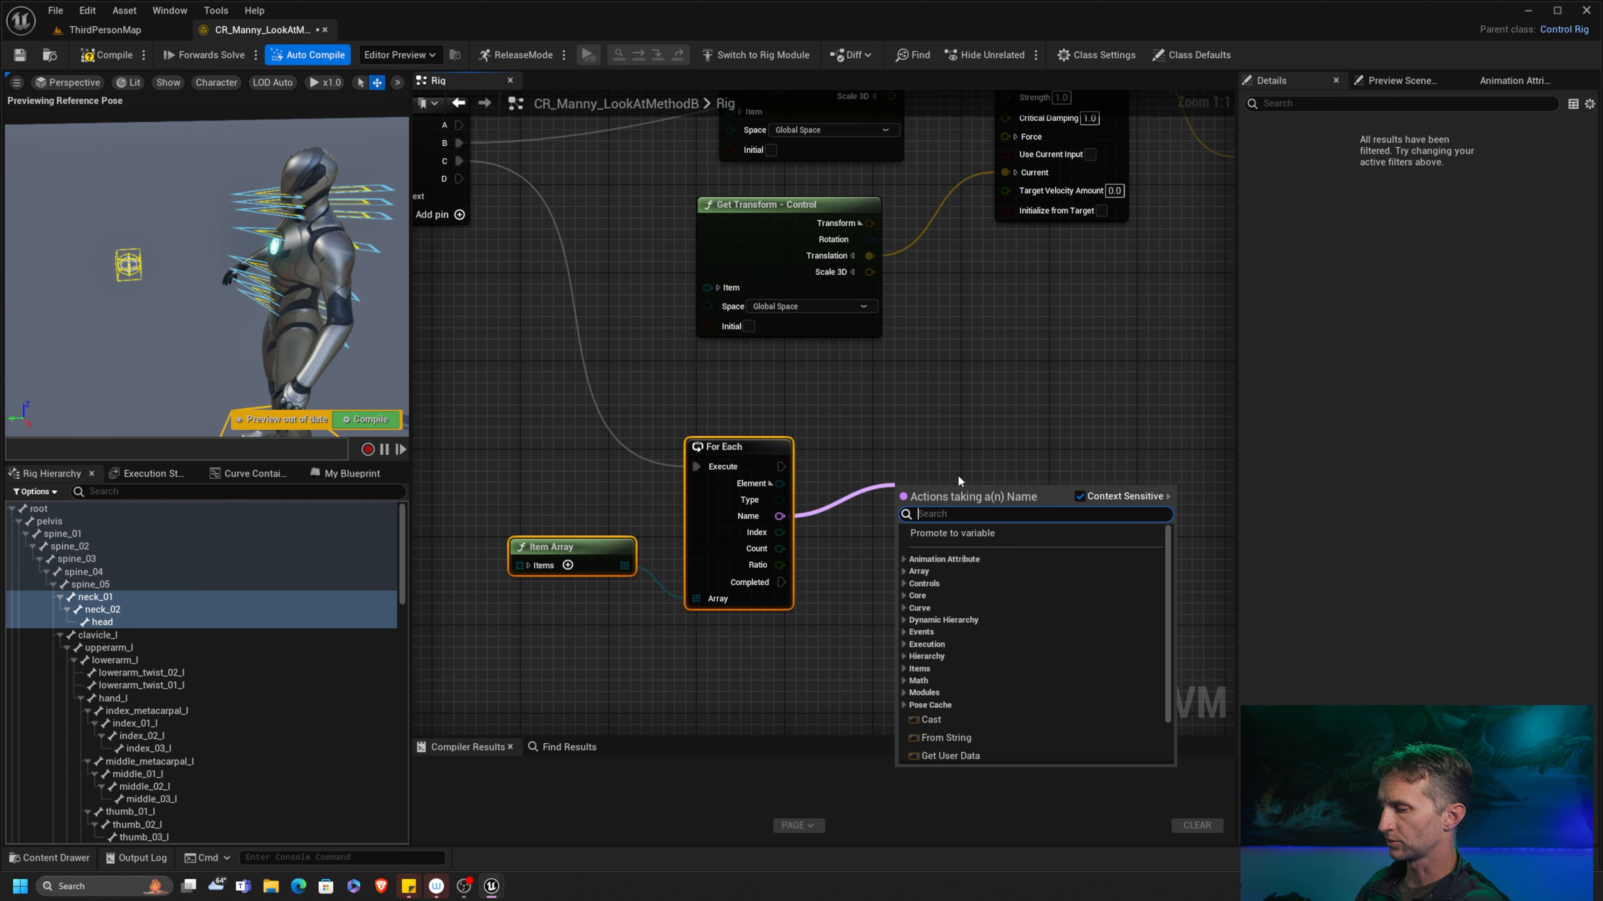
pyautogui.write('conc')
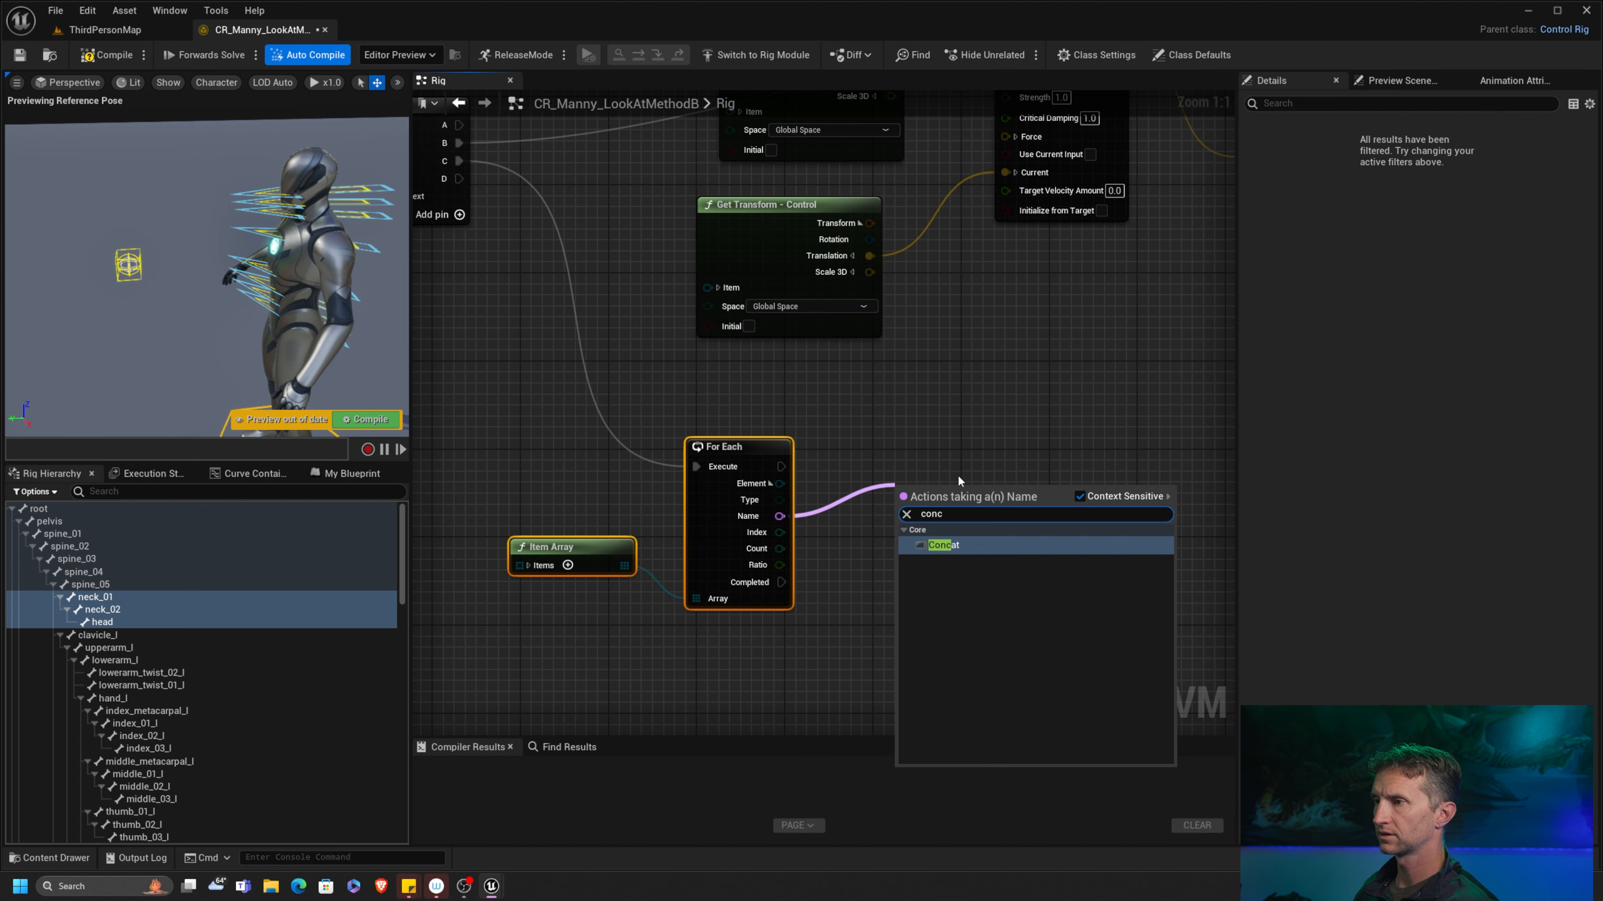
pyautogui.press('Return')
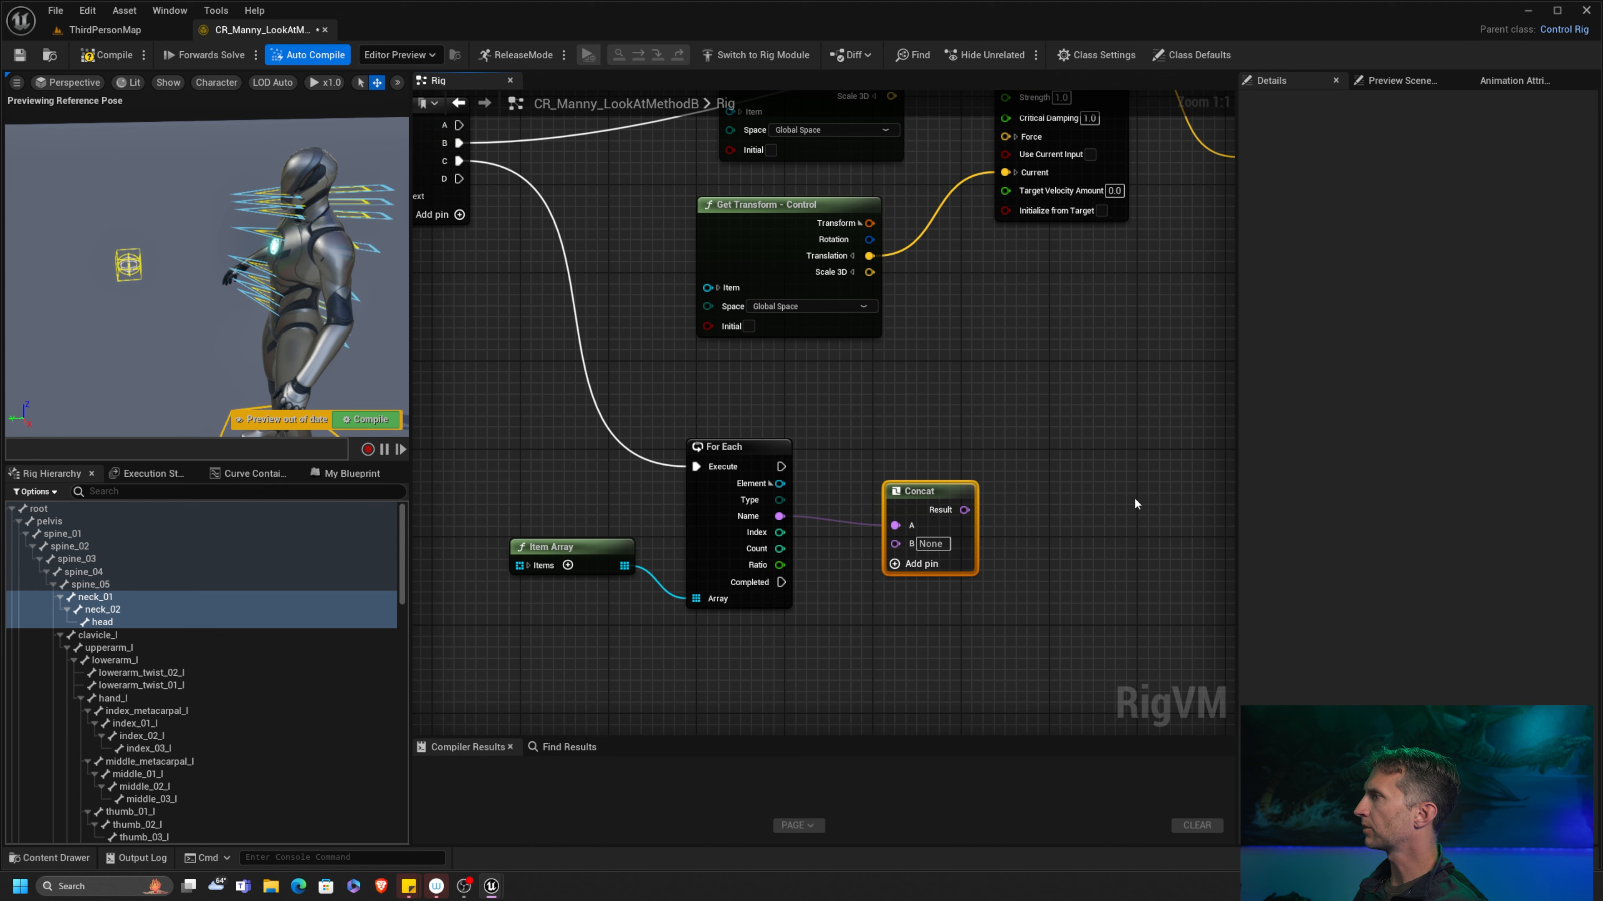
pyautogui.click(923, 547)
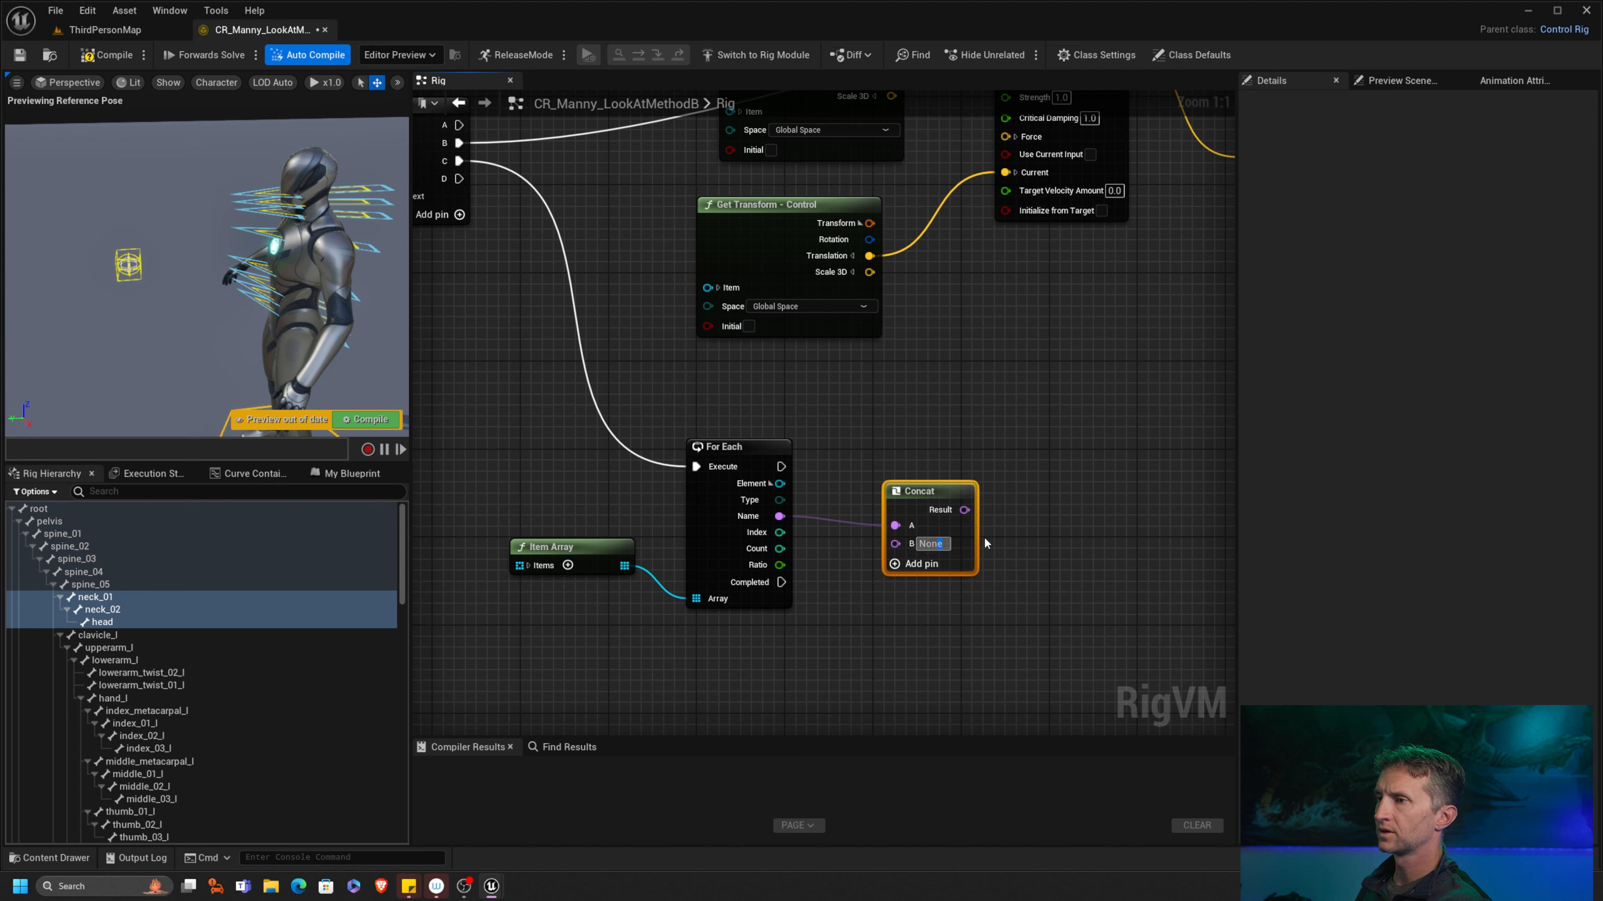
pyautogui.press('BackSpace')
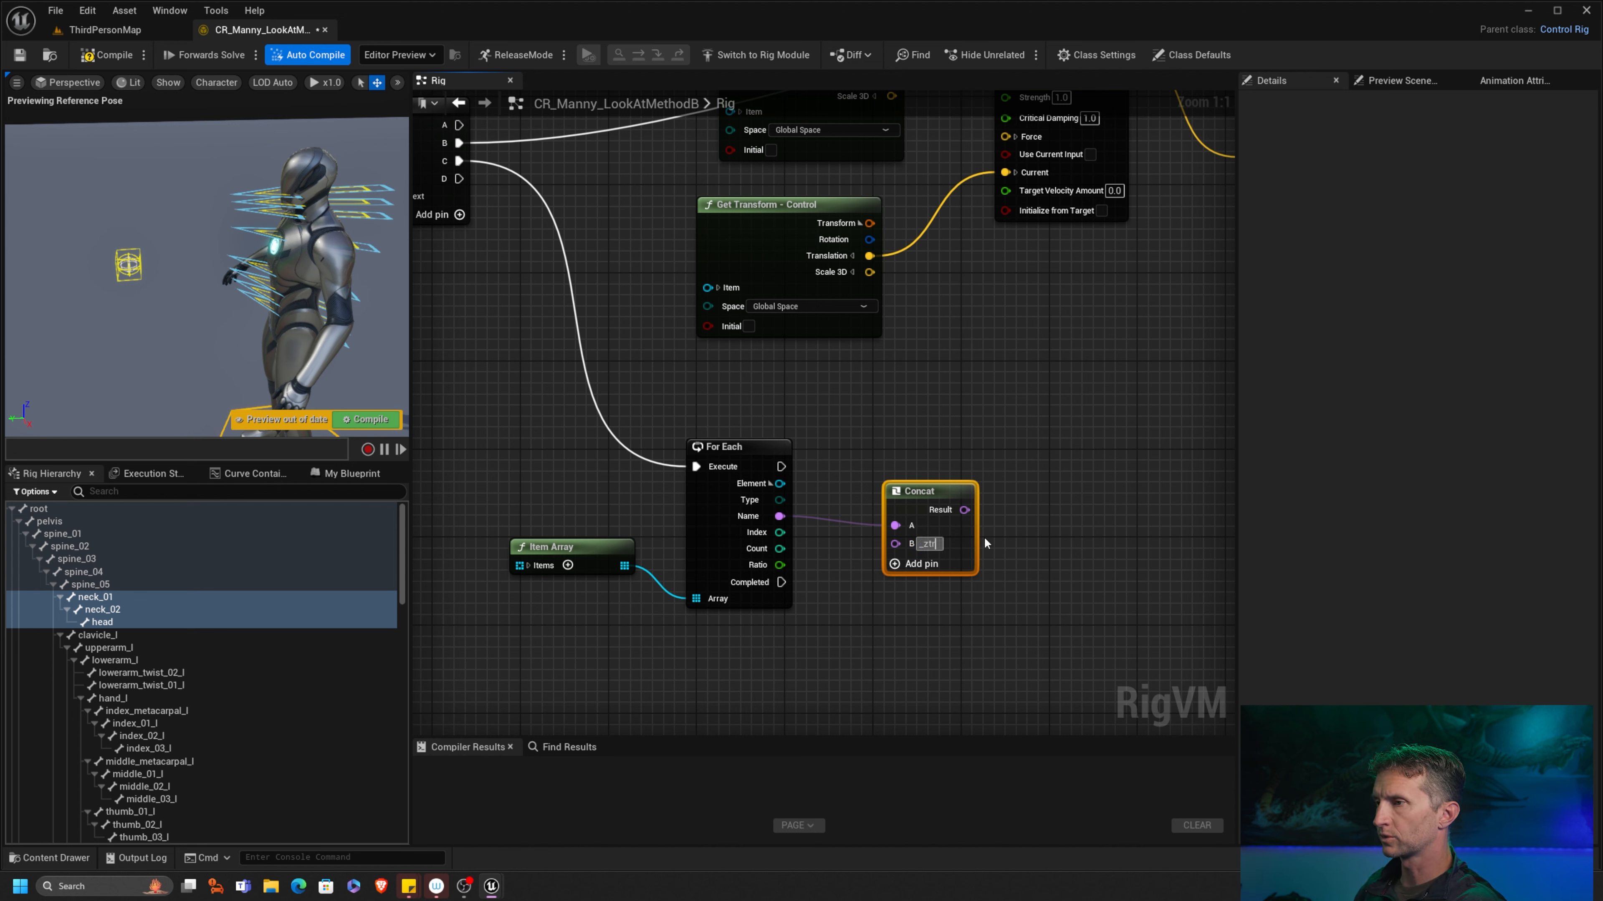
pyautogui.press('Return')
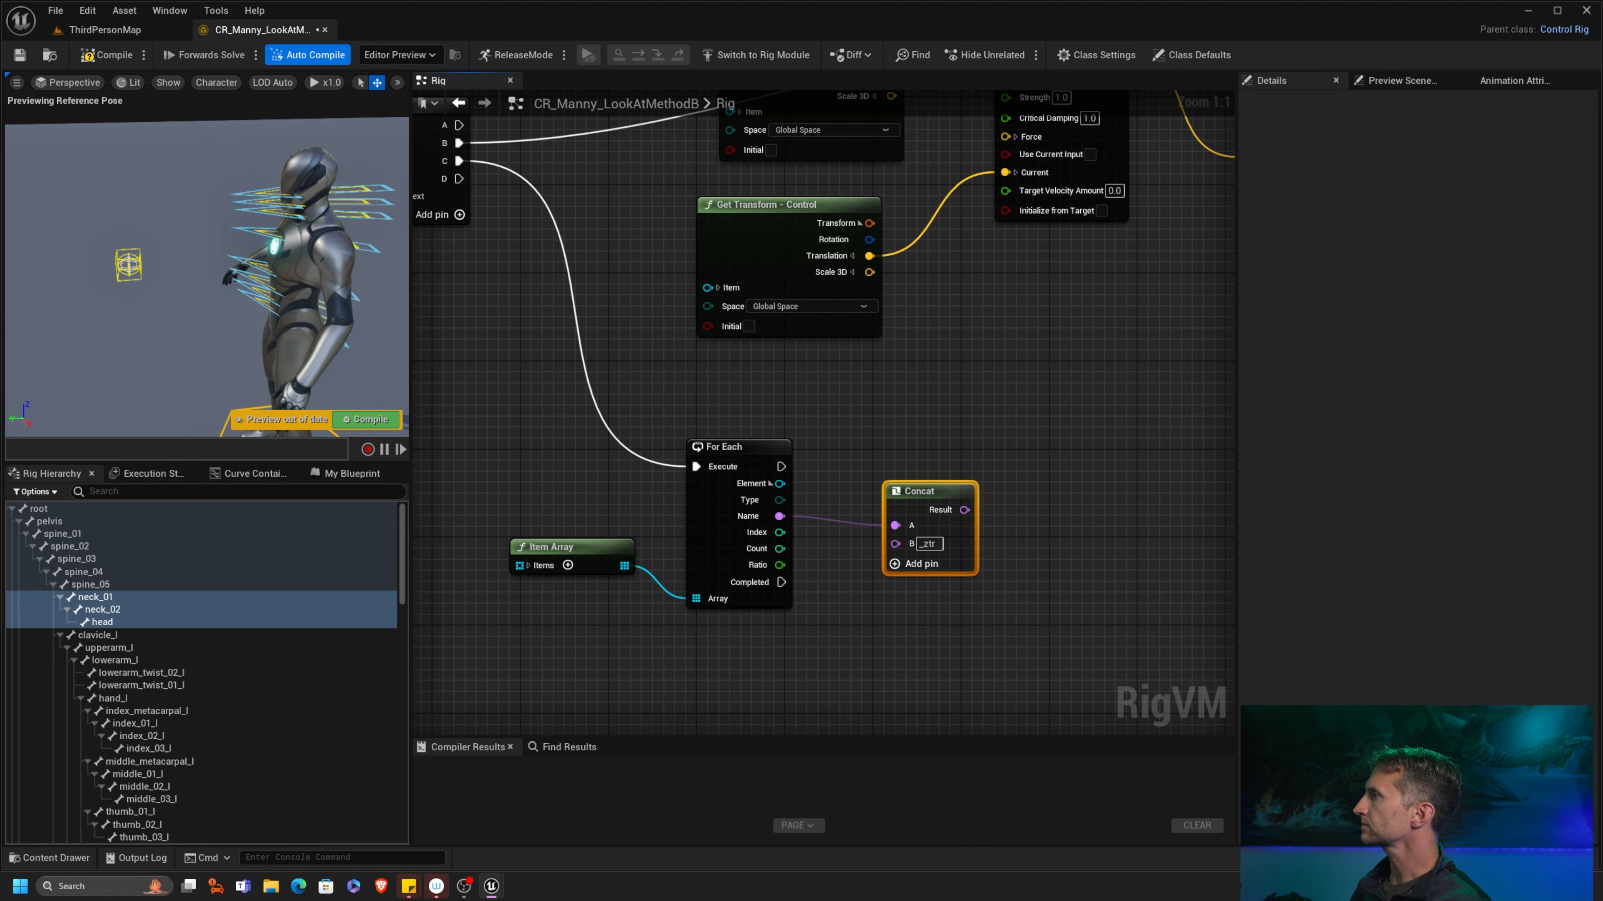
pyautogui.moveTo(941, 492); pyautogui.dragTo(895, 545)
# Step: Add a Parent Constraint driven by the For Each loop's execute output and place it beyond the Concat node
pyautogui.moveTo(985, 457); pyautogui.dragTo(931, 440, button='right')
pyautogui.moveTo(723, 444); pyautogui.dragTo(850, 413)
pyautogui.write('parent')
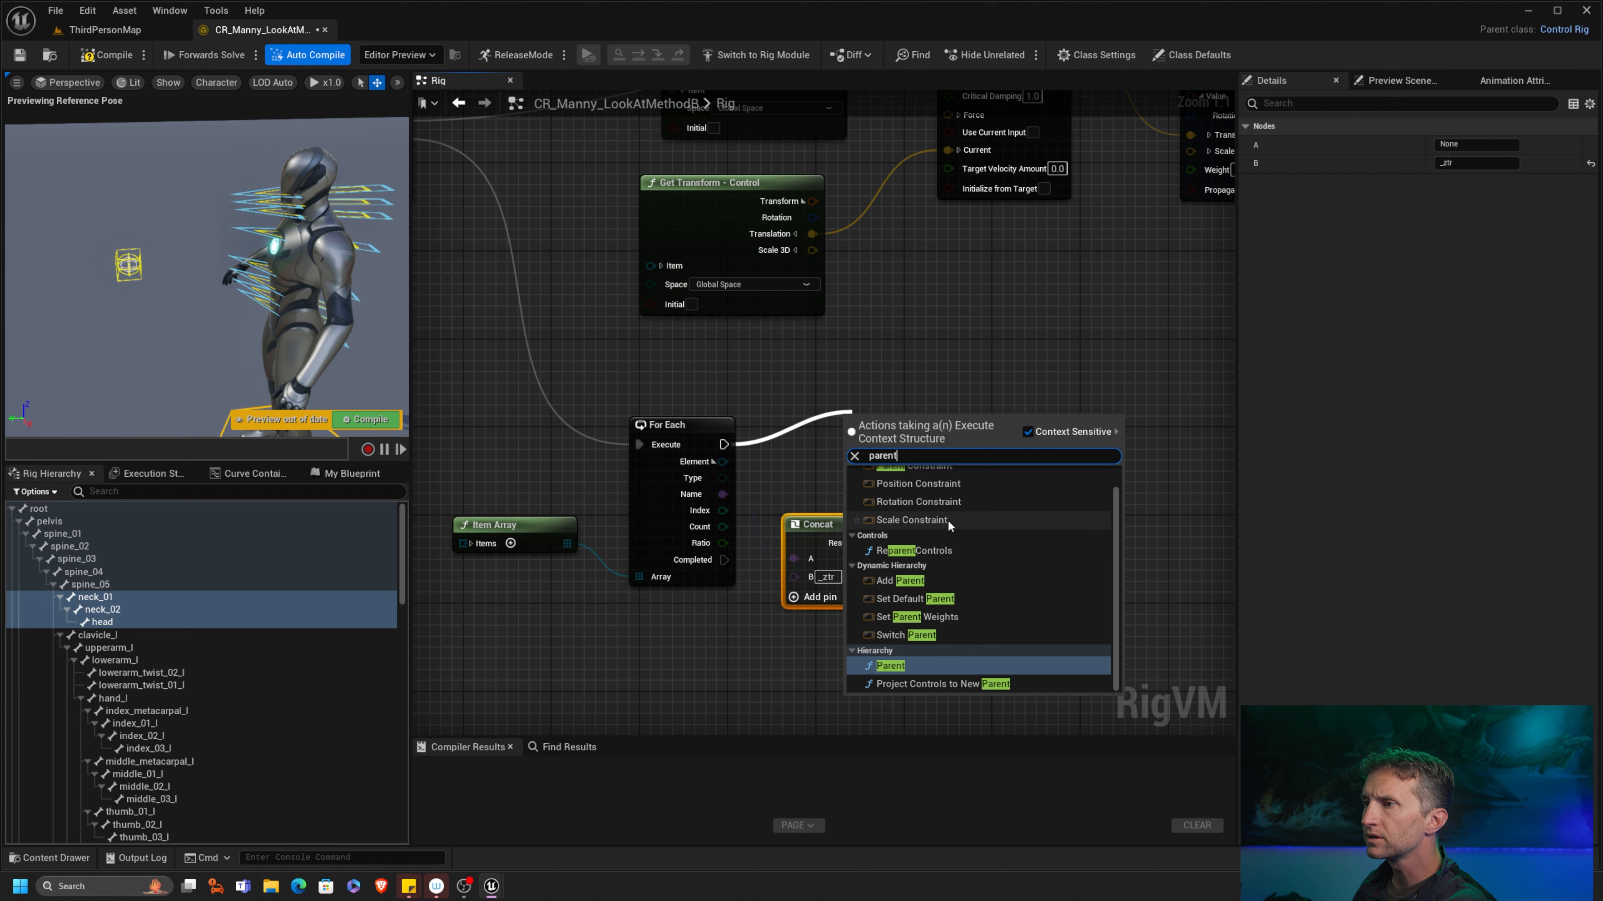
pyautogui.scroll(1, 946, 505)
pyautogui.click(934, 490)
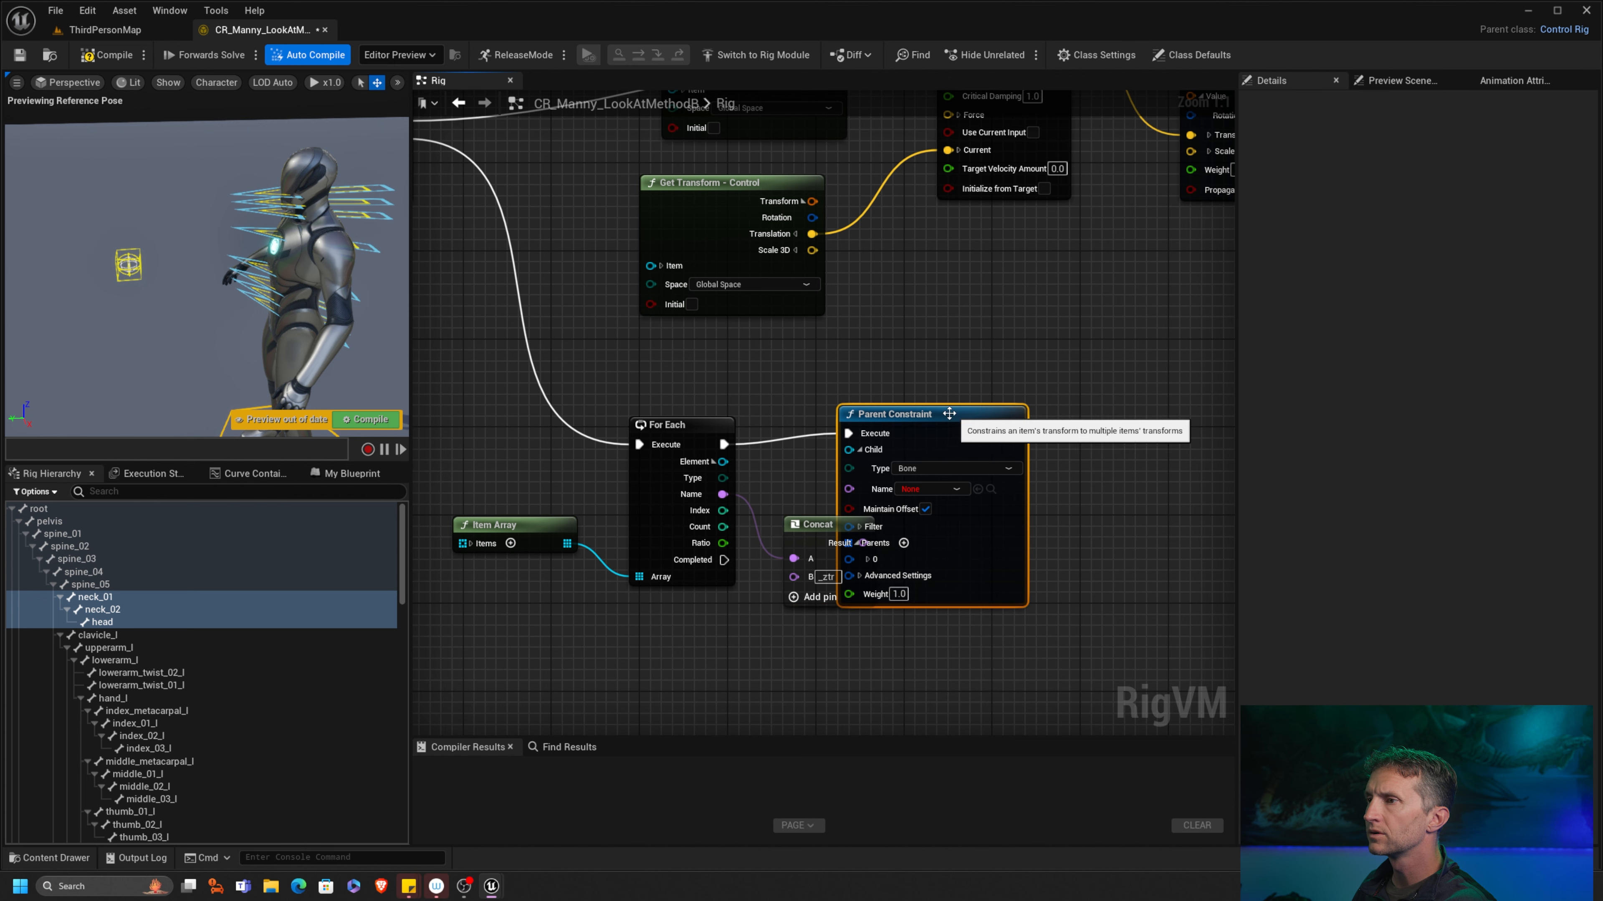
pyautogui.moveTo(954, 424); pyautogui.dragTo(1068, 425)
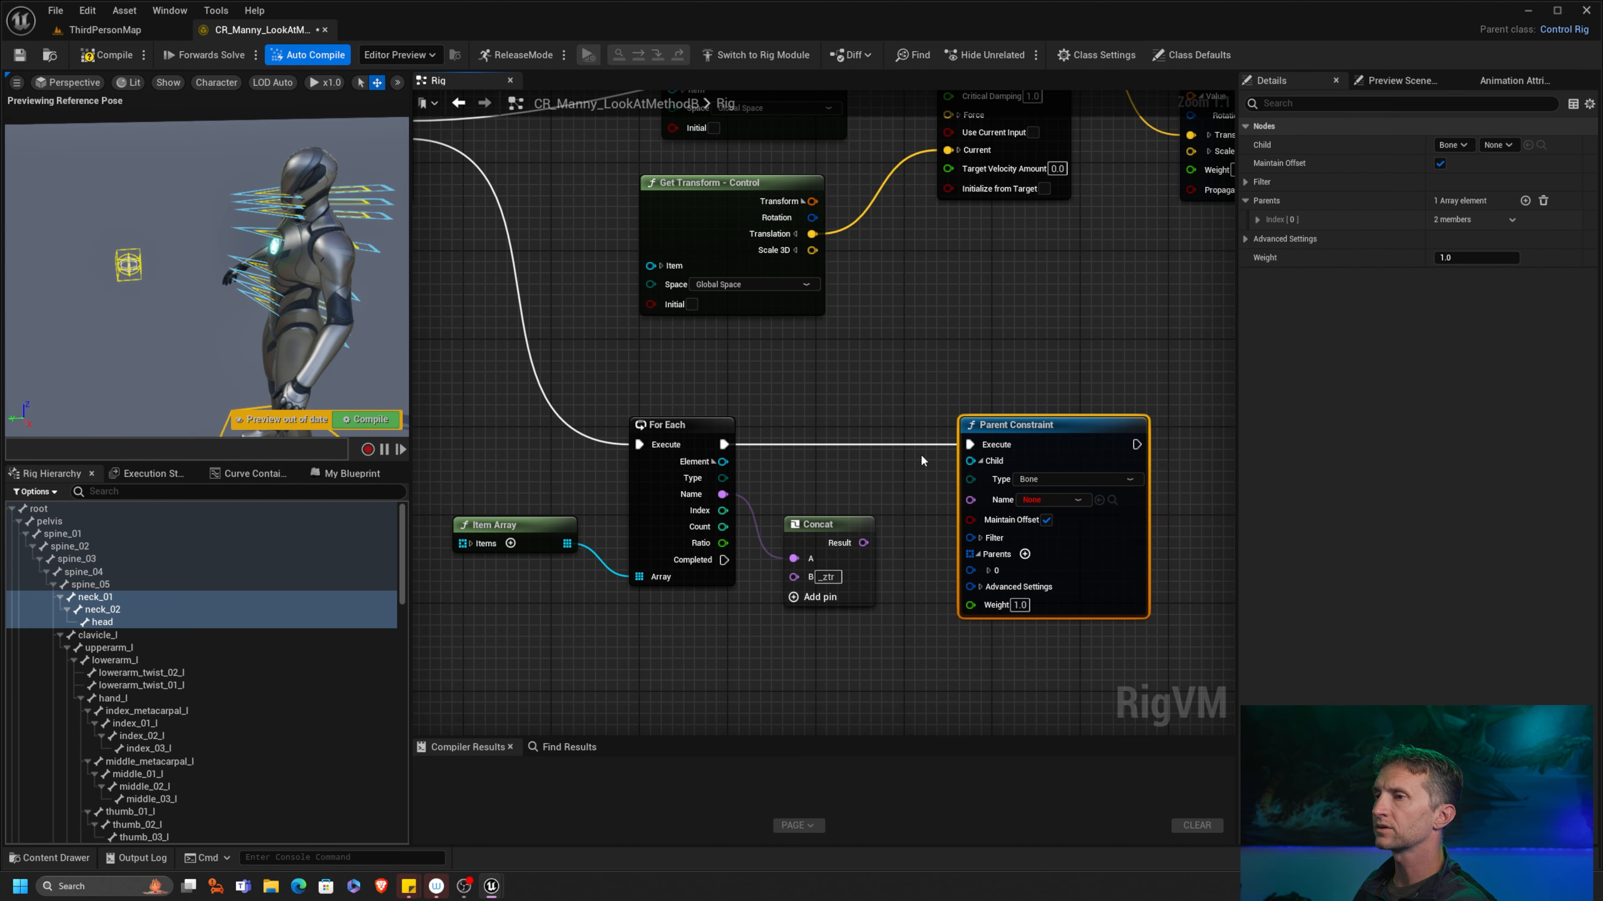
# Step: Set the Parent Constraint's Child type to Control and connect the Concat Result to the Child's Name
pyautogui.click(1060, 479)
pyautogui.click(1034, 515)
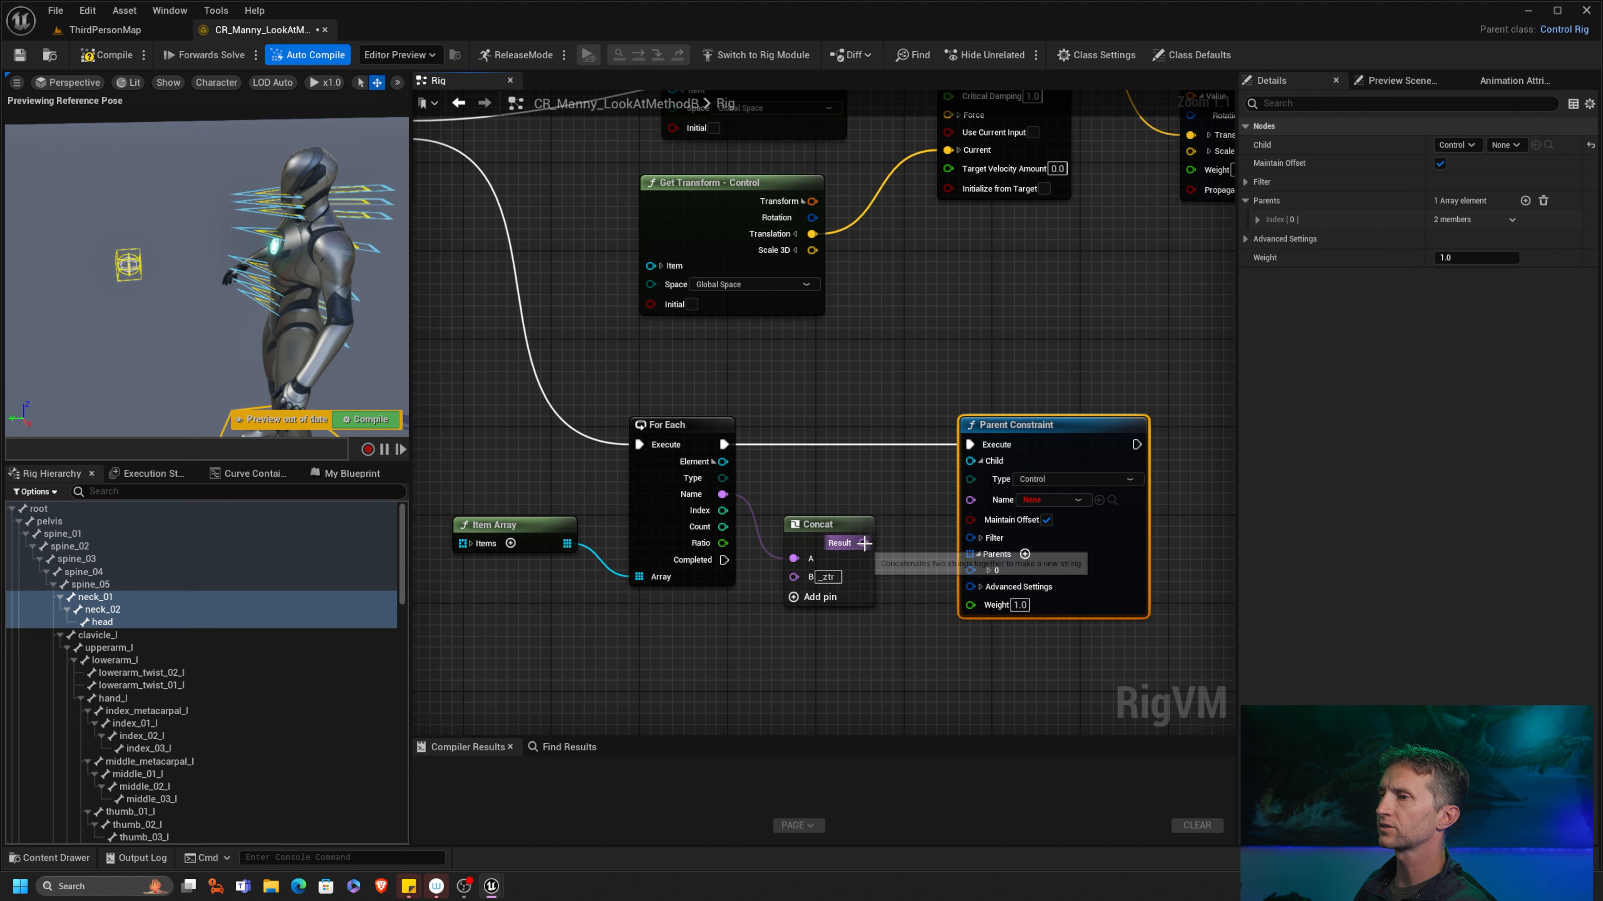
pyautogui.moveTo(863, 542); pyautogui.dragTo(970, 499)
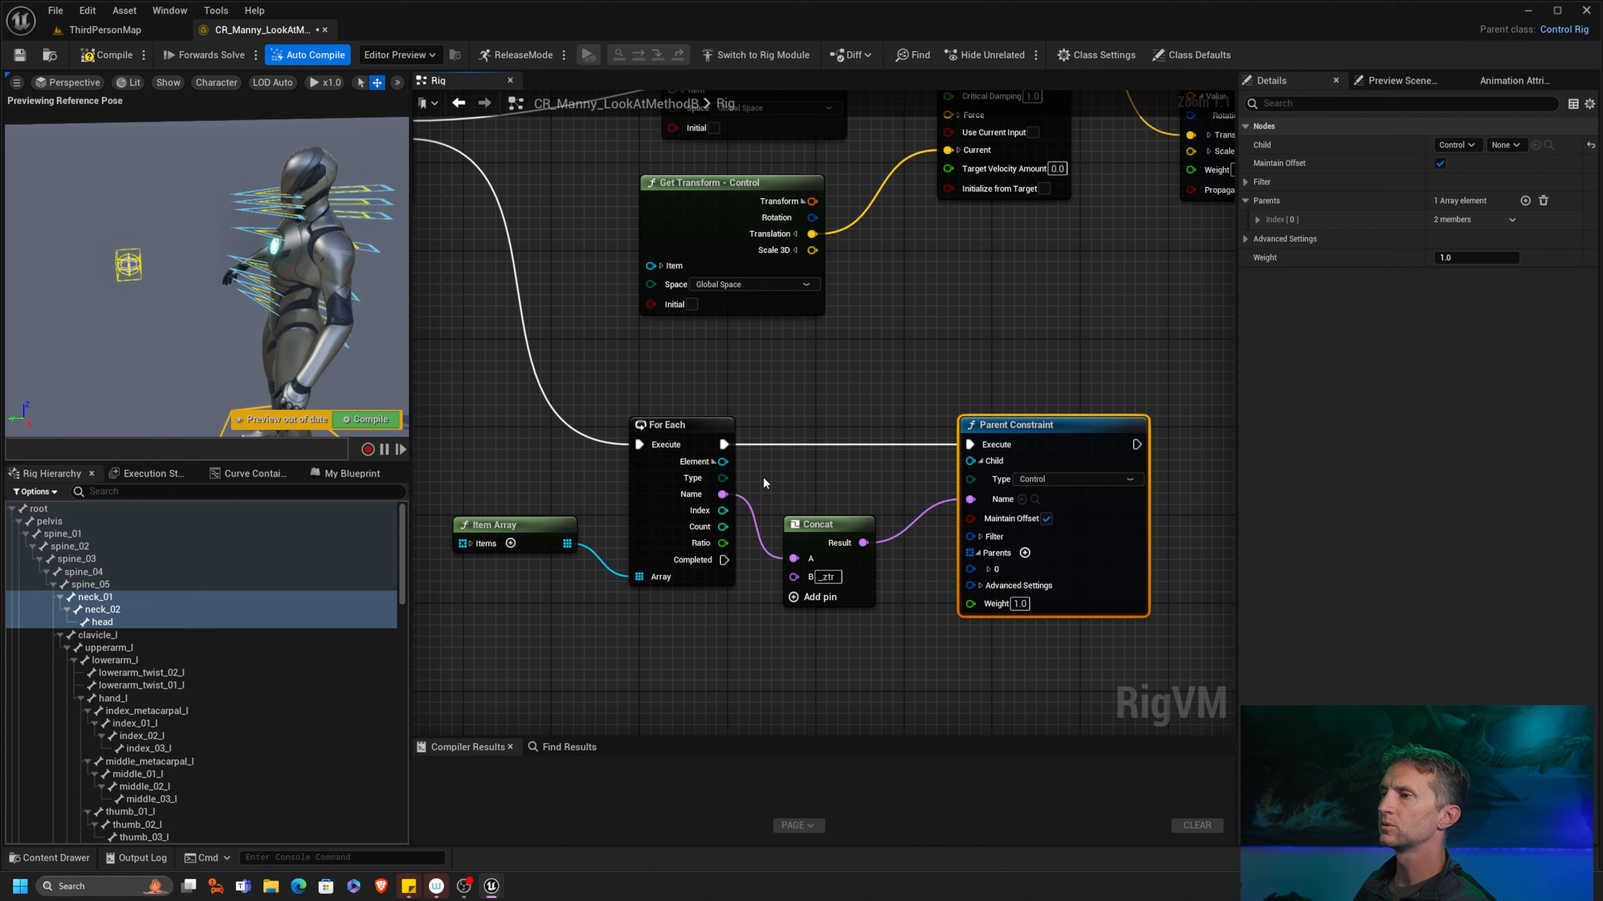
# Step: Connect the For Each Element to the Item of the Parent Constraint's first parent and compile the rig
pyautogui.click(988, 571)
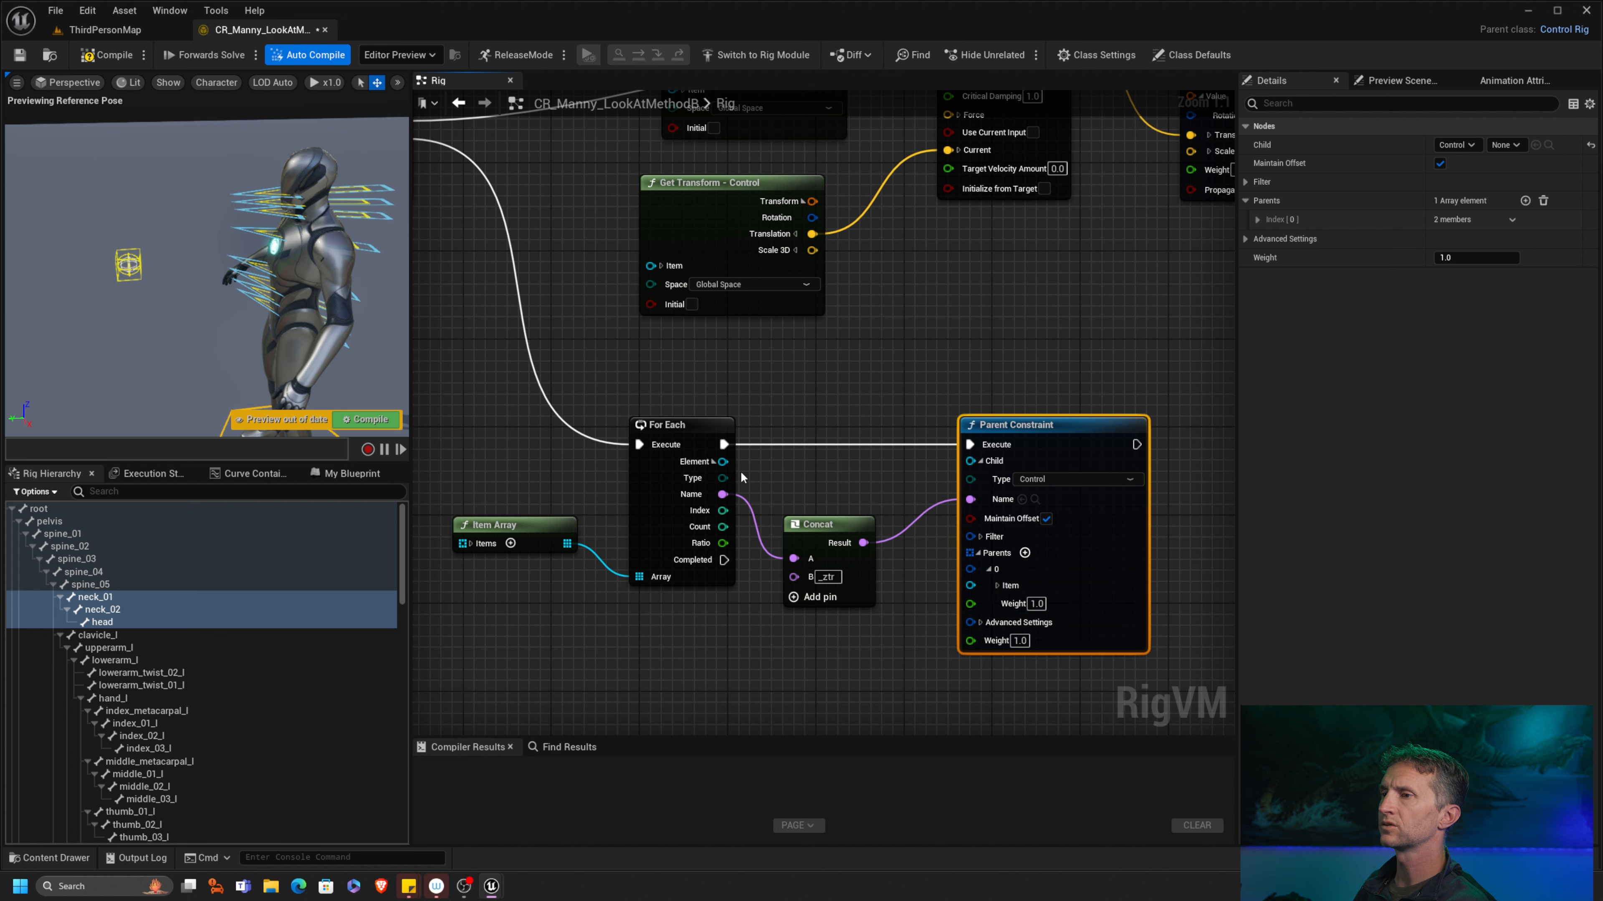
pyautogui.click(714, 462)
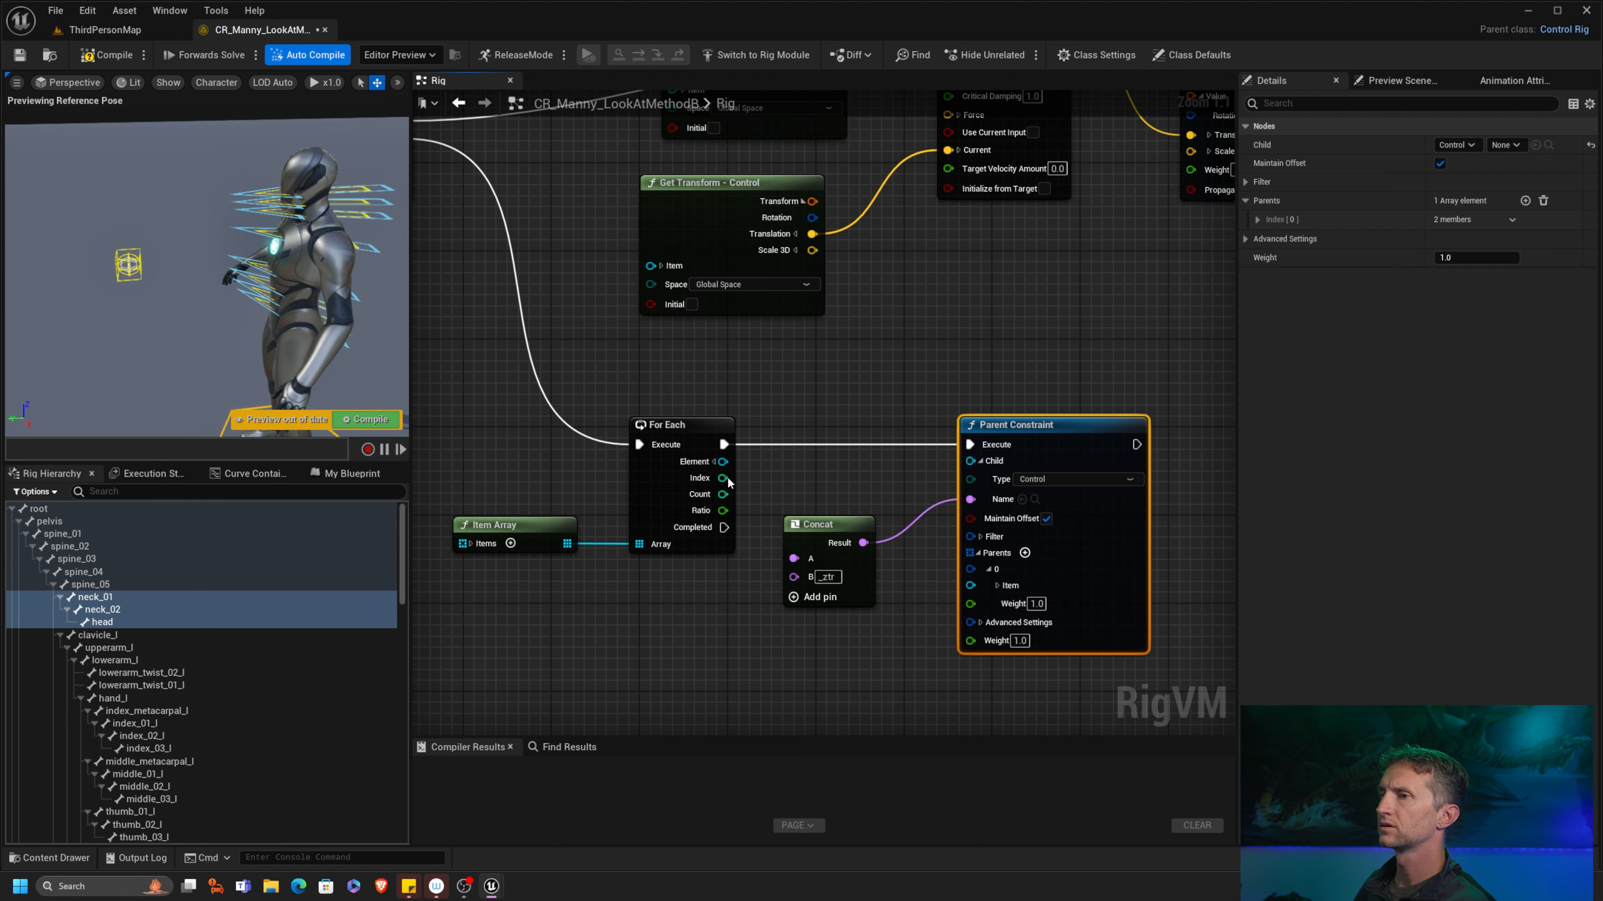
pyautogui.moveTo(723, 462); pyautogui.dragTo(971, 586)
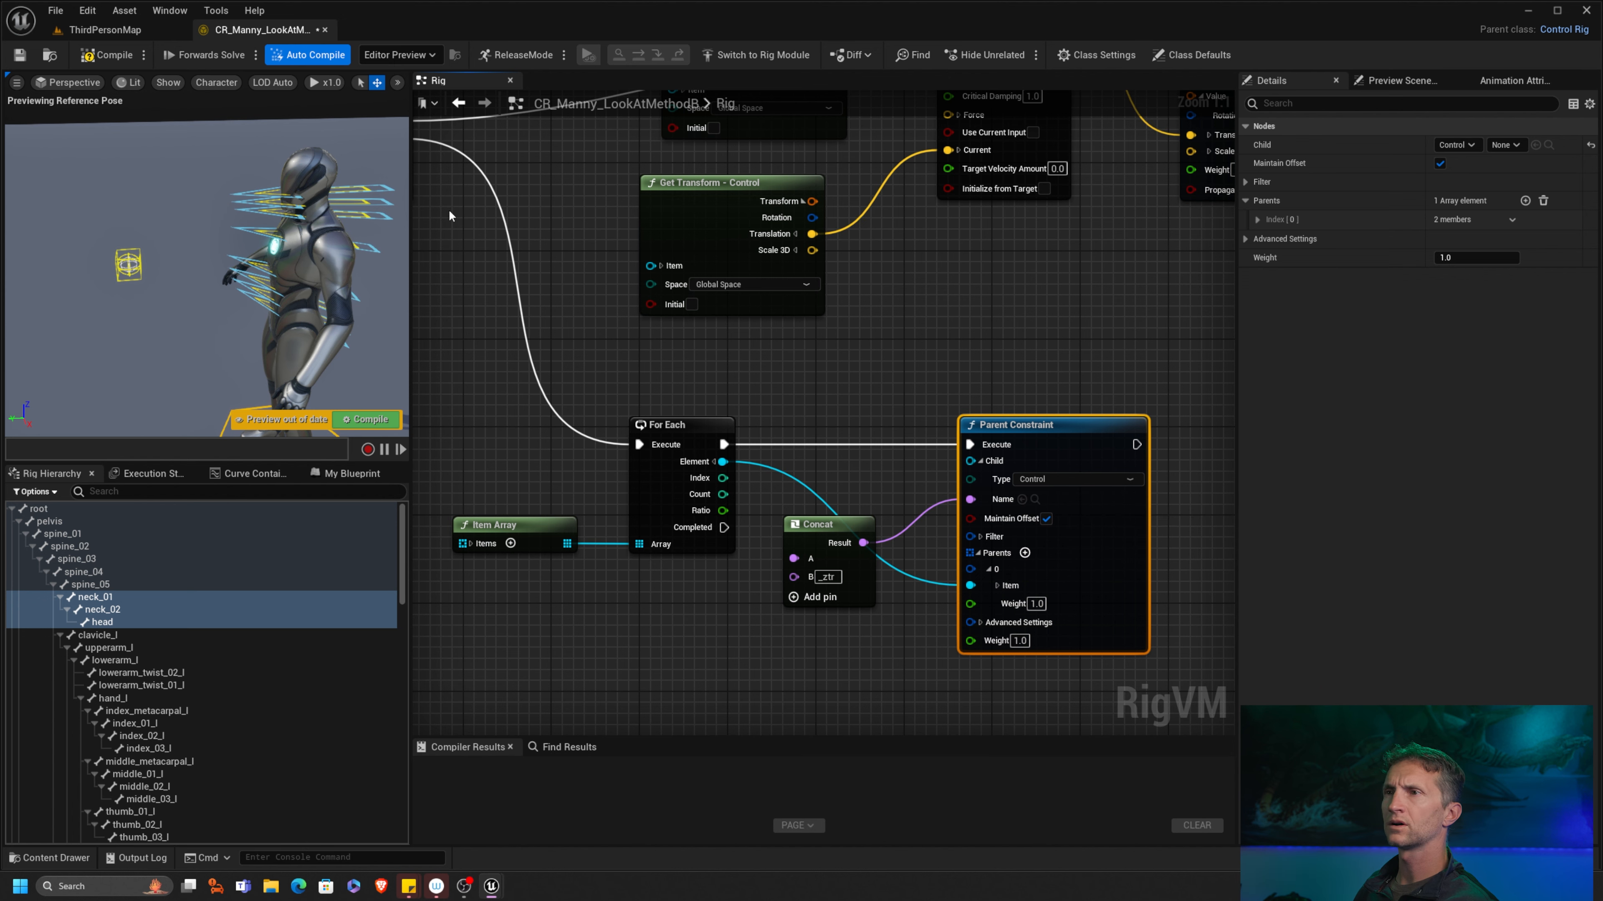
pyautogui.moveTo(449, 214); pyautogui.dragTo(613, 260, button='right')
pyautogui.click(106, 54)
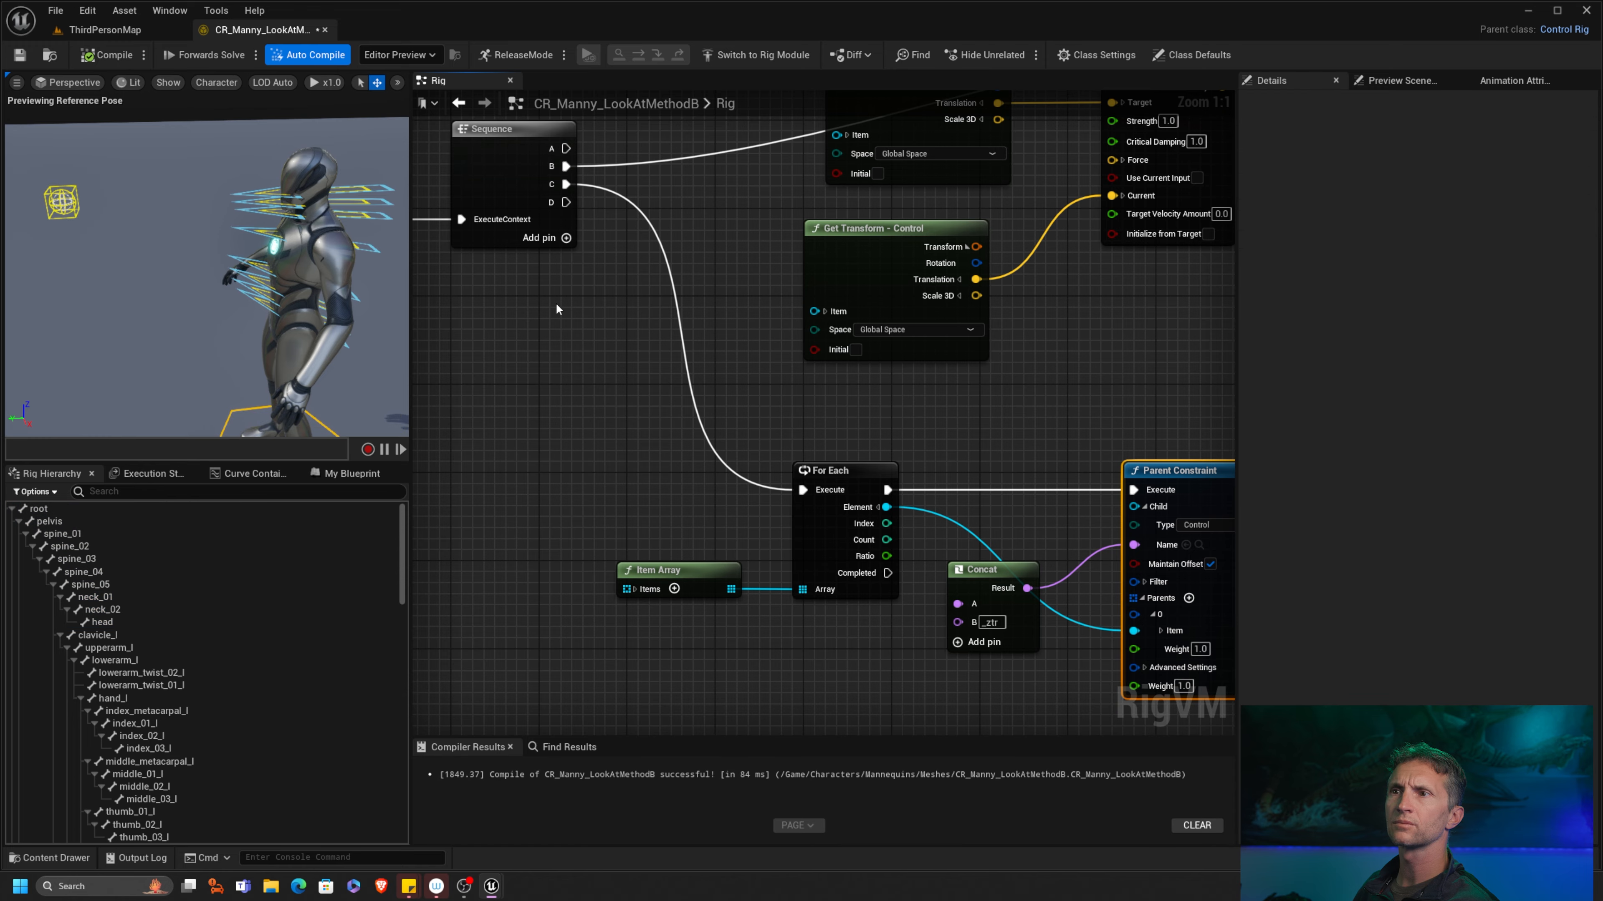
# Step: Disconnect Forwards Solve from the Sequence, compile the rig, and reconnect its Execute to the Sequence's ExecuteContext
pyautogui.moveTo(556, 309); pyautogui.dragTo(880, 420, button='right')
pyautogui.keyDown('alt'); pyautogui.click(658, 326); pyautogui.keyUp('alt')
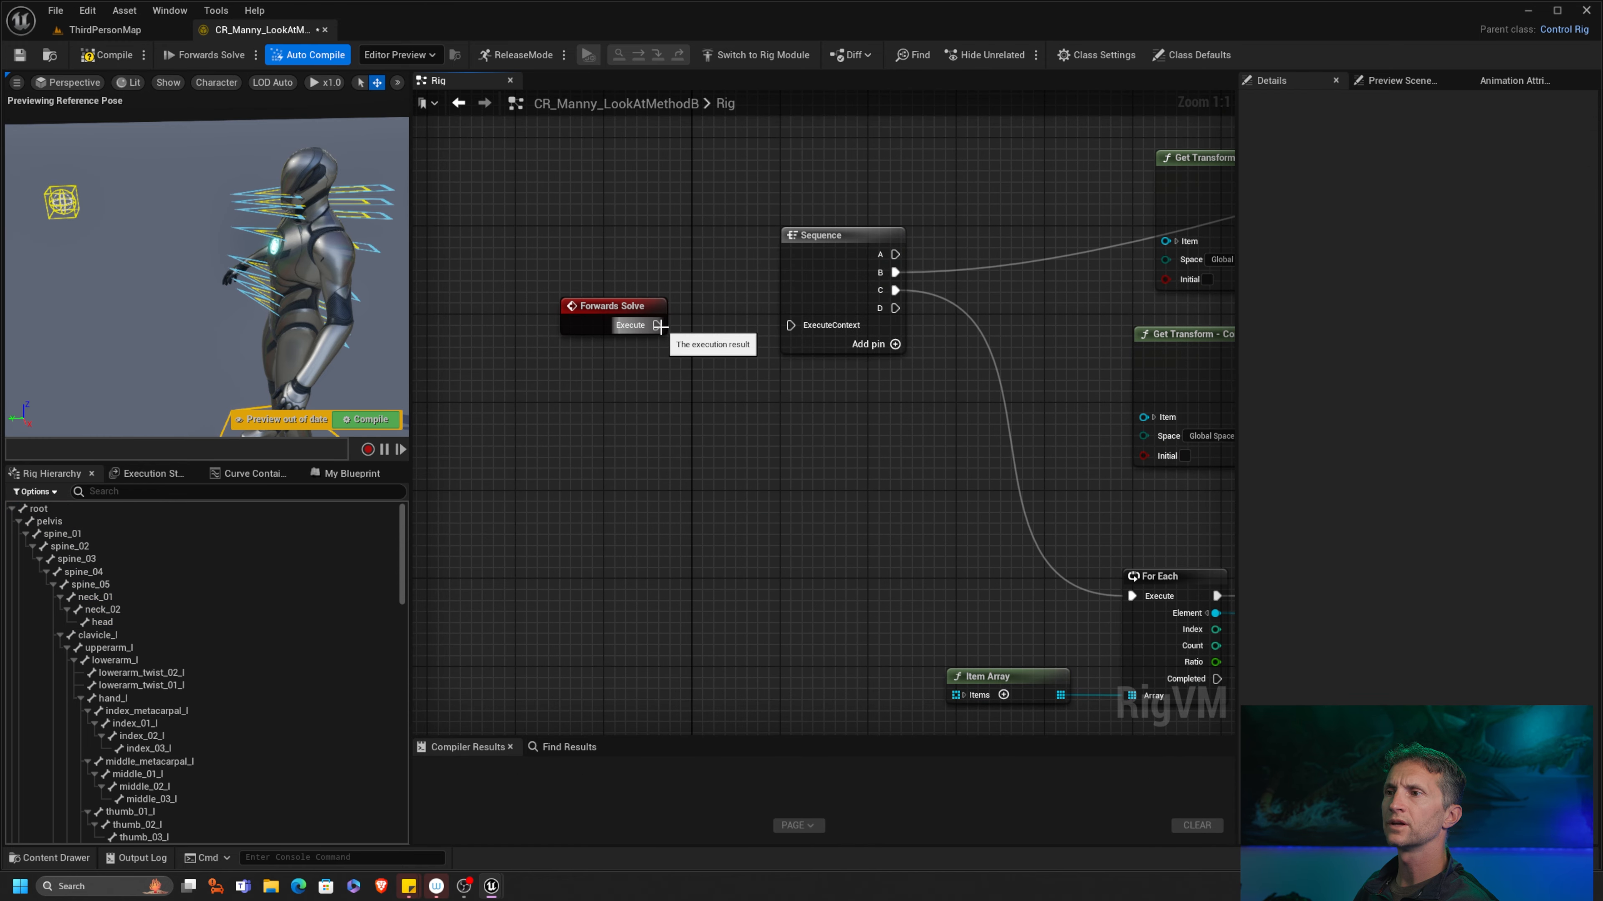
pyautogui.click(106, 55)
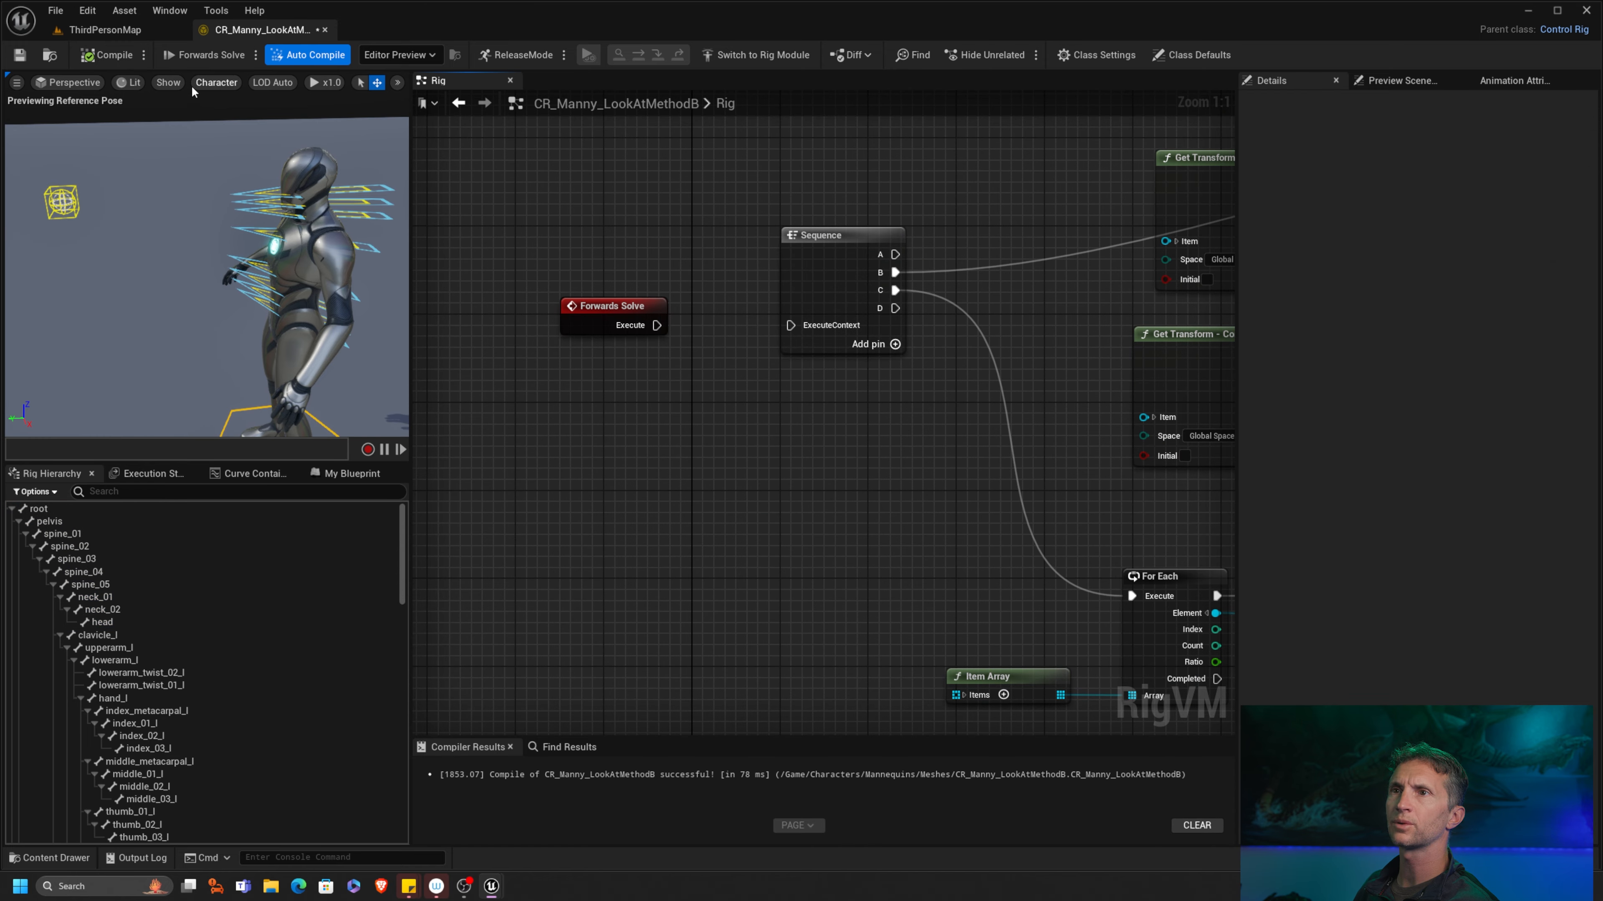
pyautogui.moveTo(657, 326); pyautogui.dragTo(795, 329)
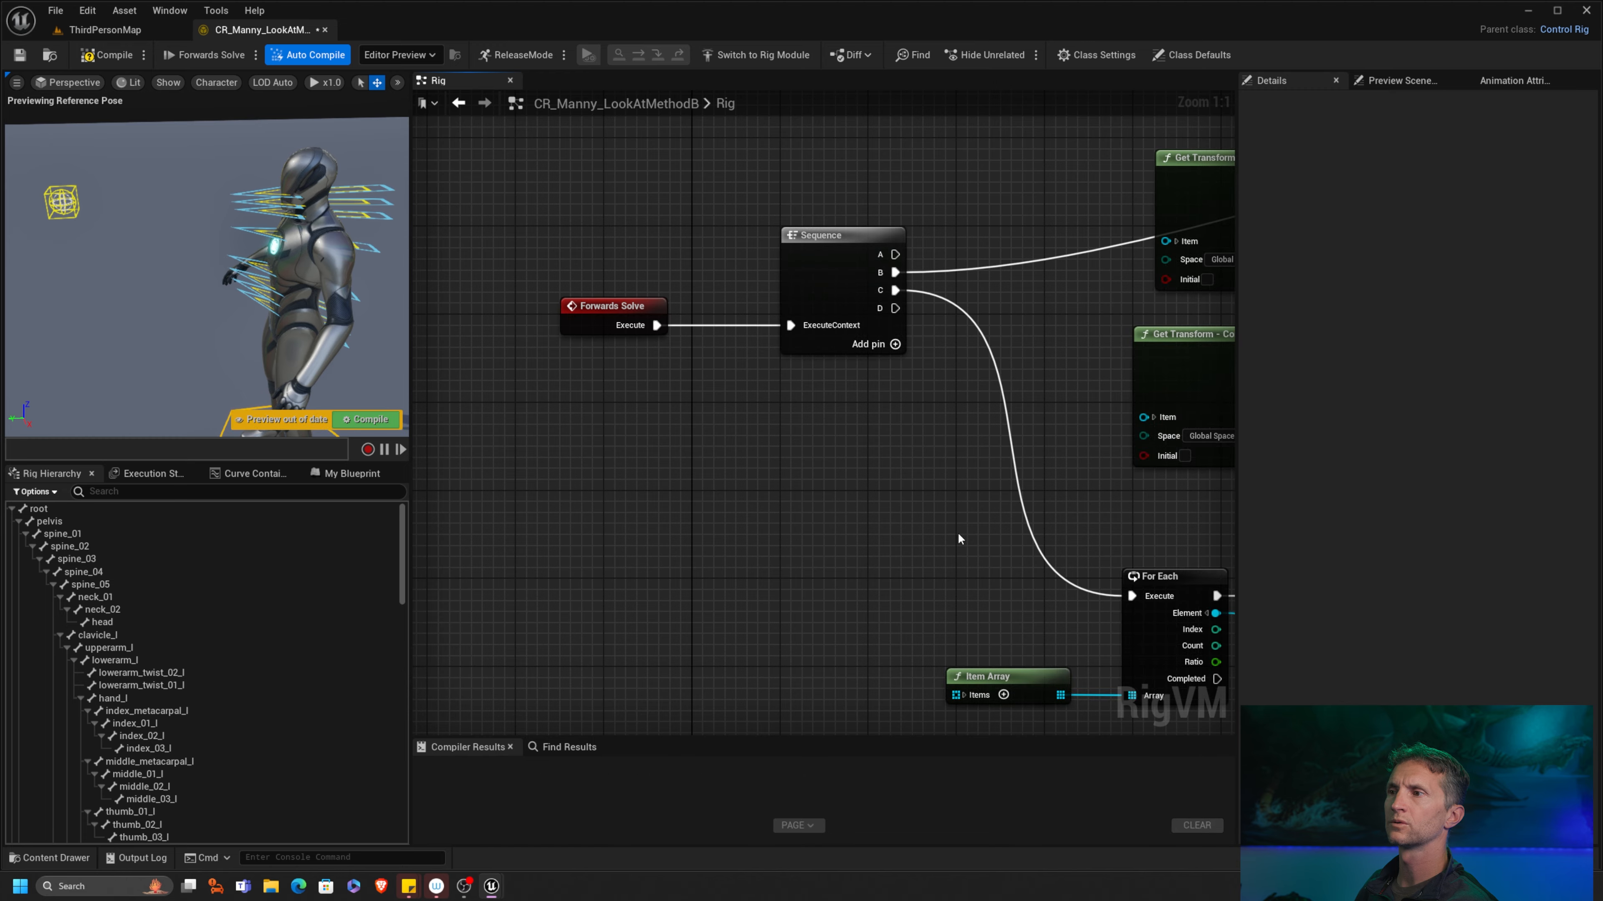
# Step: Shift the Concat closer to the Parent Constraint, then add an Aim node on the constraint's execute output and align it in line
pyautogui.moveTo(958, 533); pyautogui.dragTo(427, 187, button='right')
pyautogui.moveTo(867, 471); pyautogui.dragTo(694, 472, button='right')
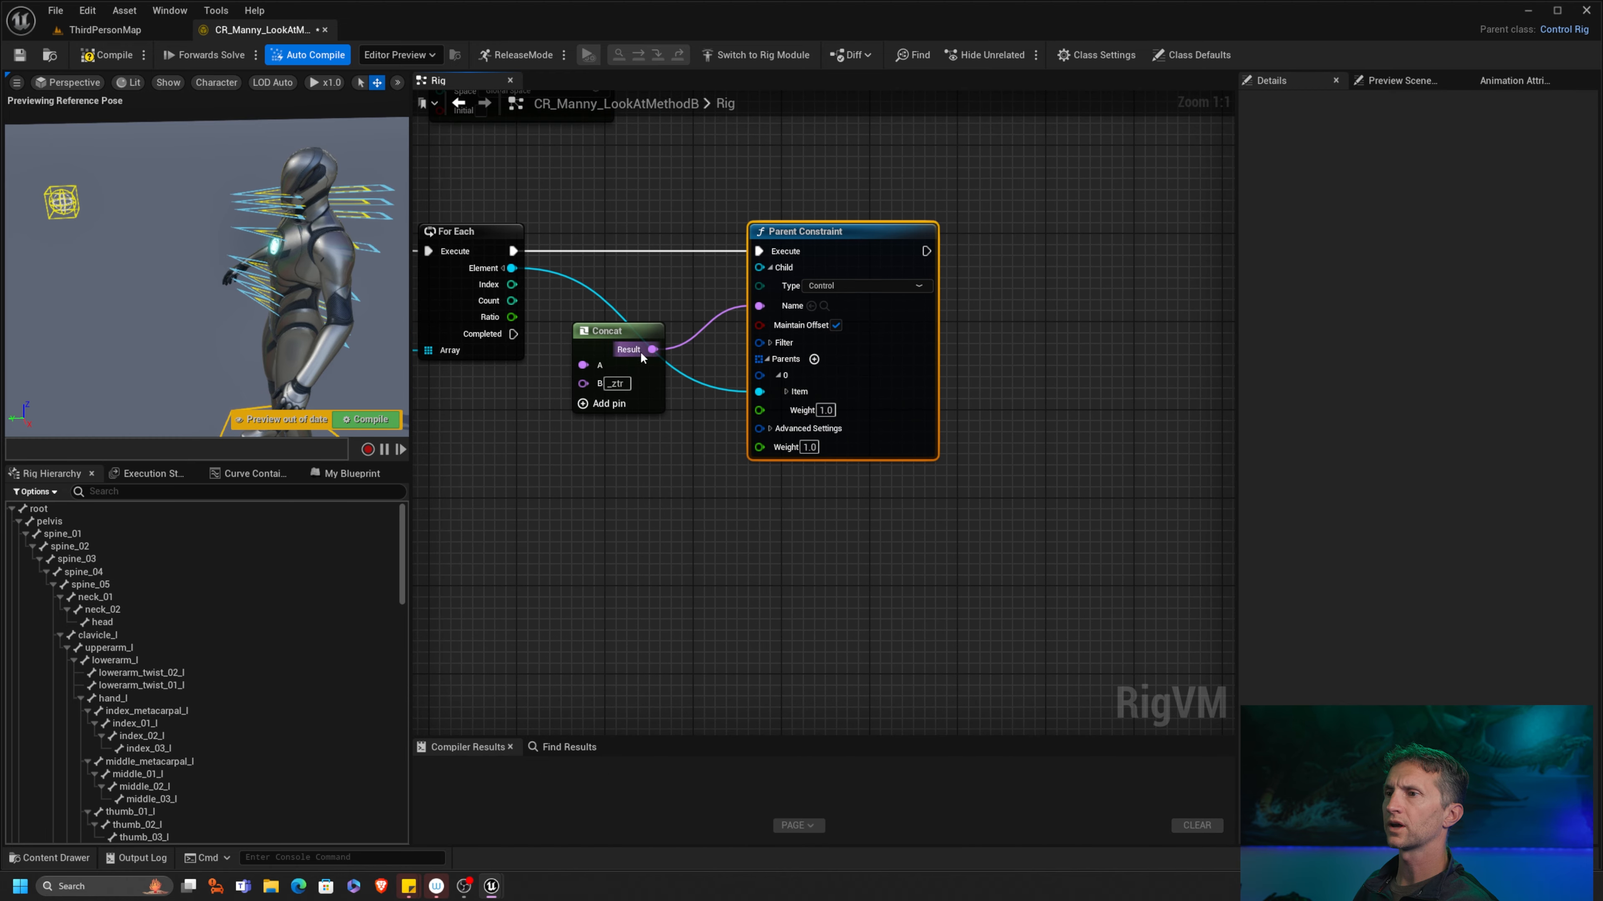
pyautogui.moveTo(607, 331); pyautogui.dragTo(629, 331)
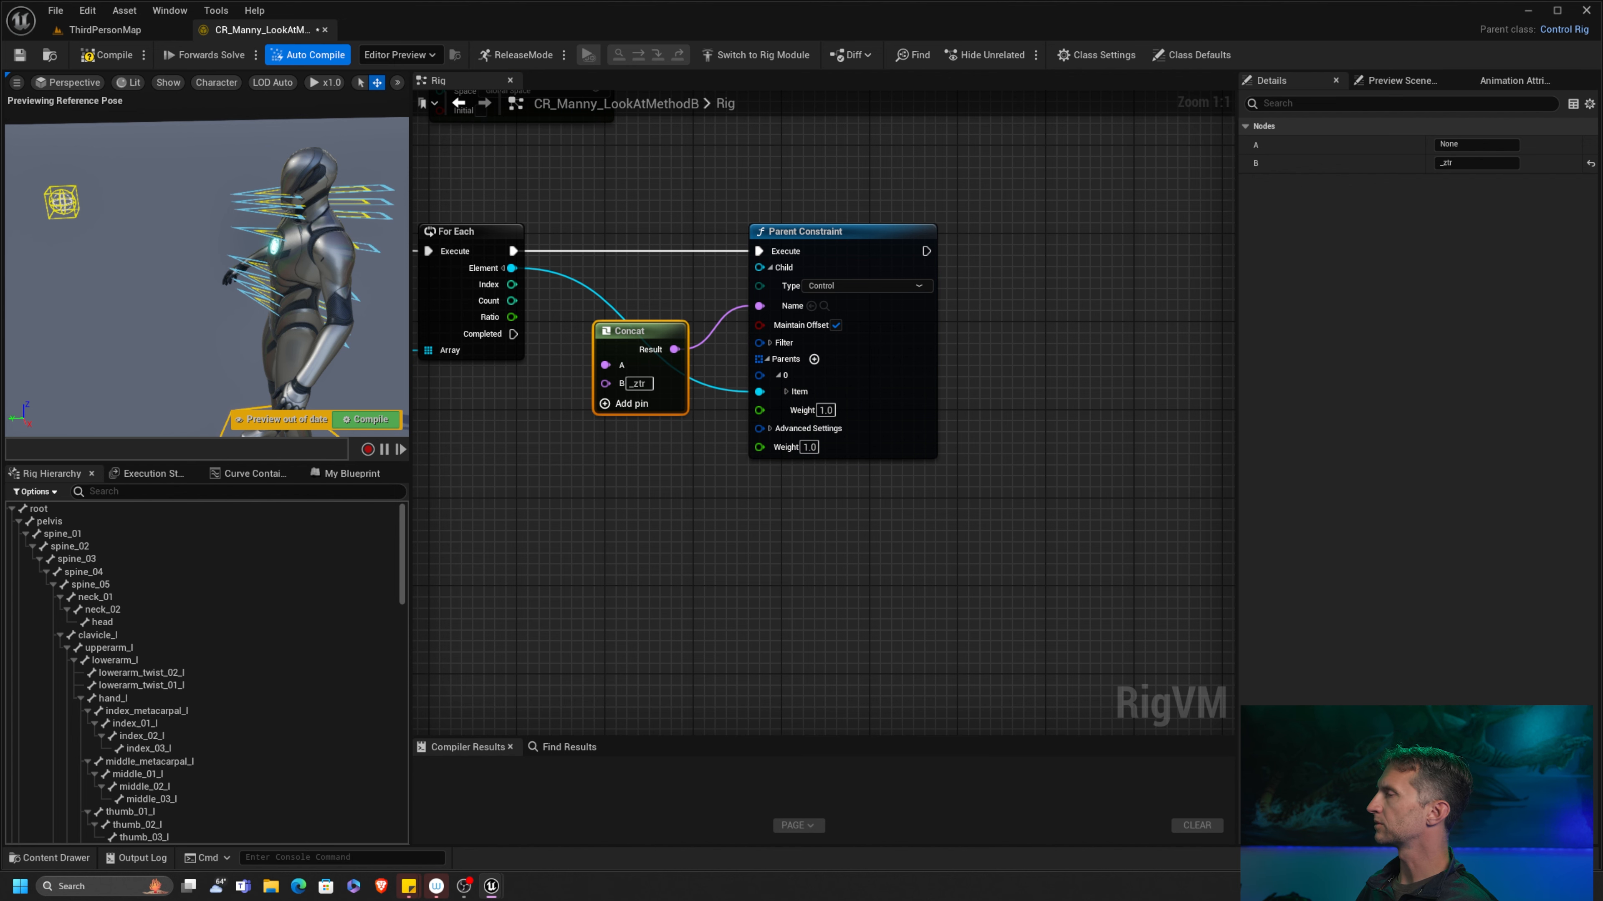
pyautogui.moveTo(1065, 335); pyautogui.dragTo(944, 337, button='right')
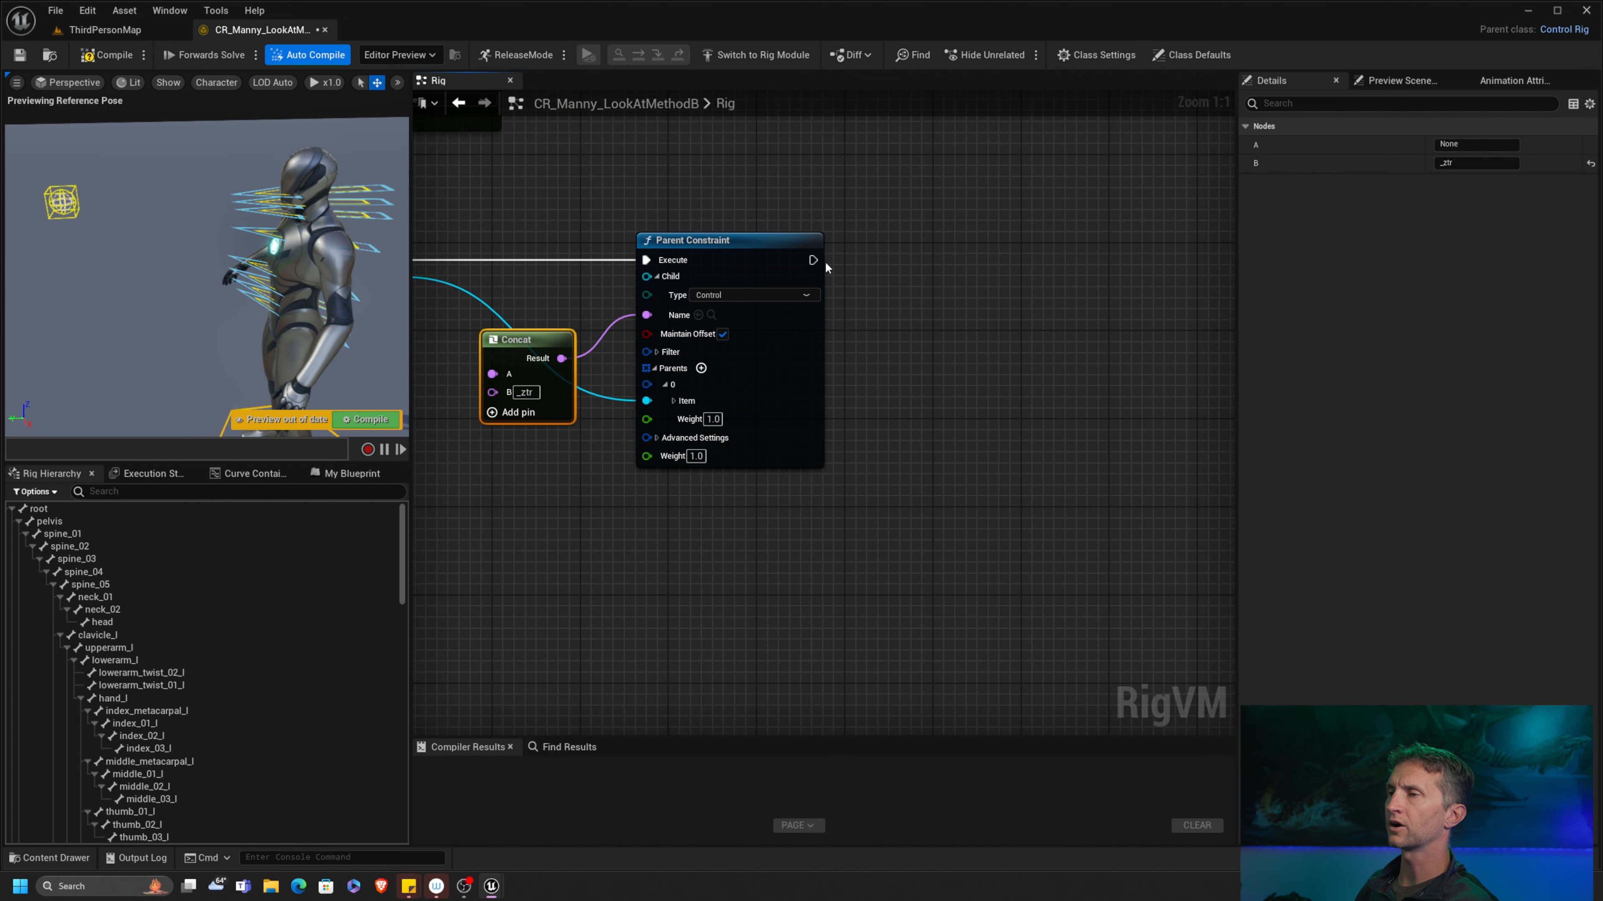
pyautogui.moveTo(814, 260); pyautogui.dragTo(975, 247)
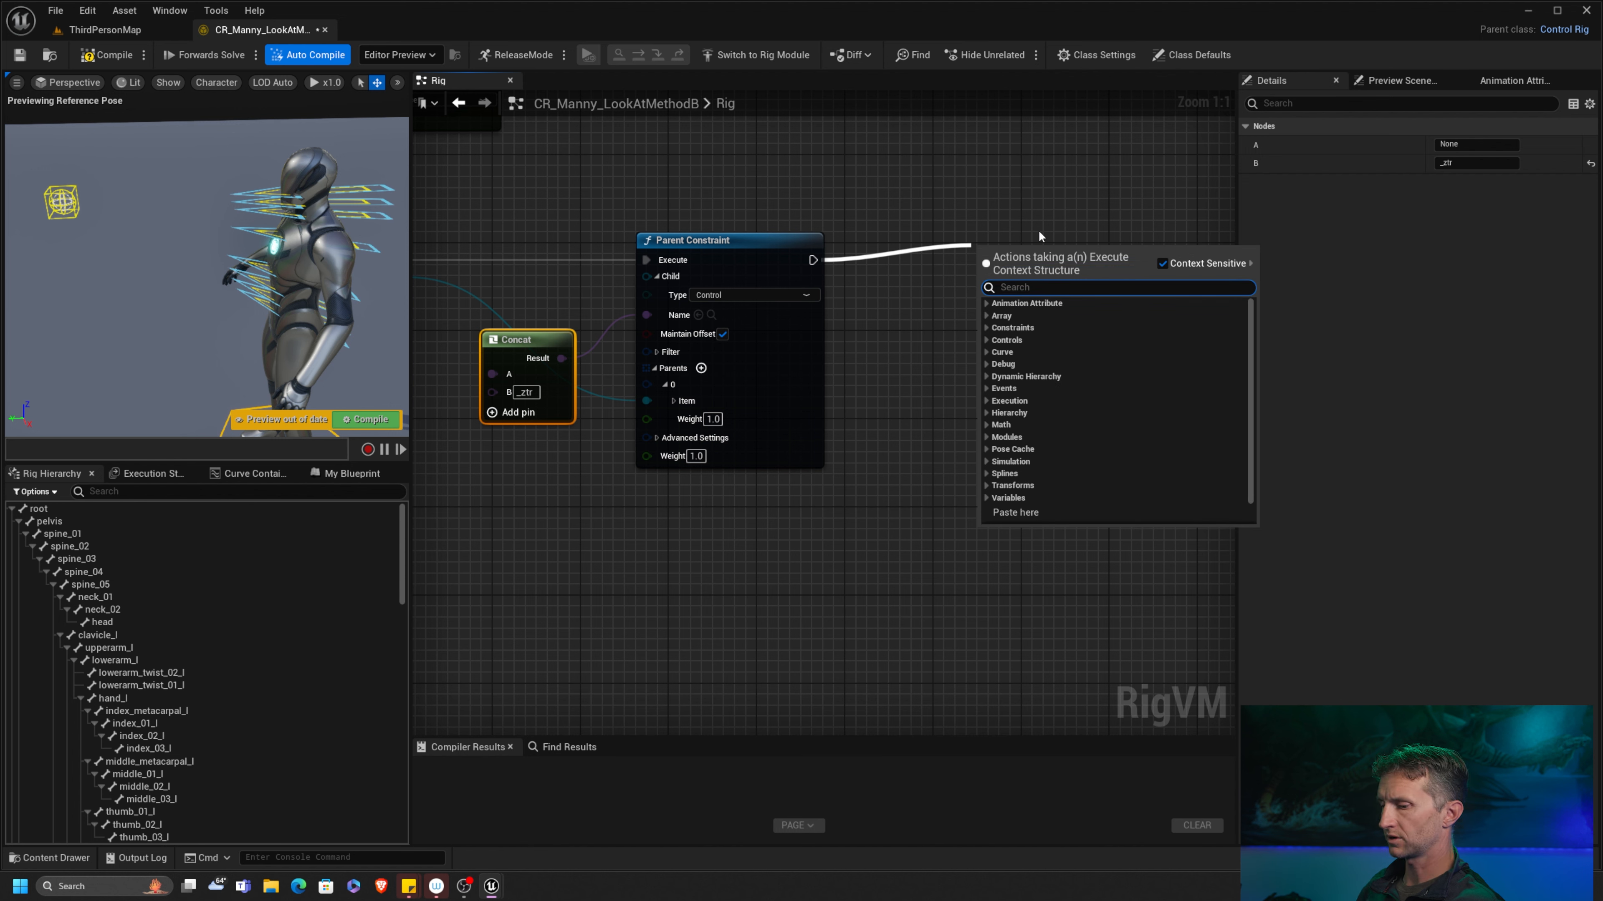
pyautogui.write('aim')
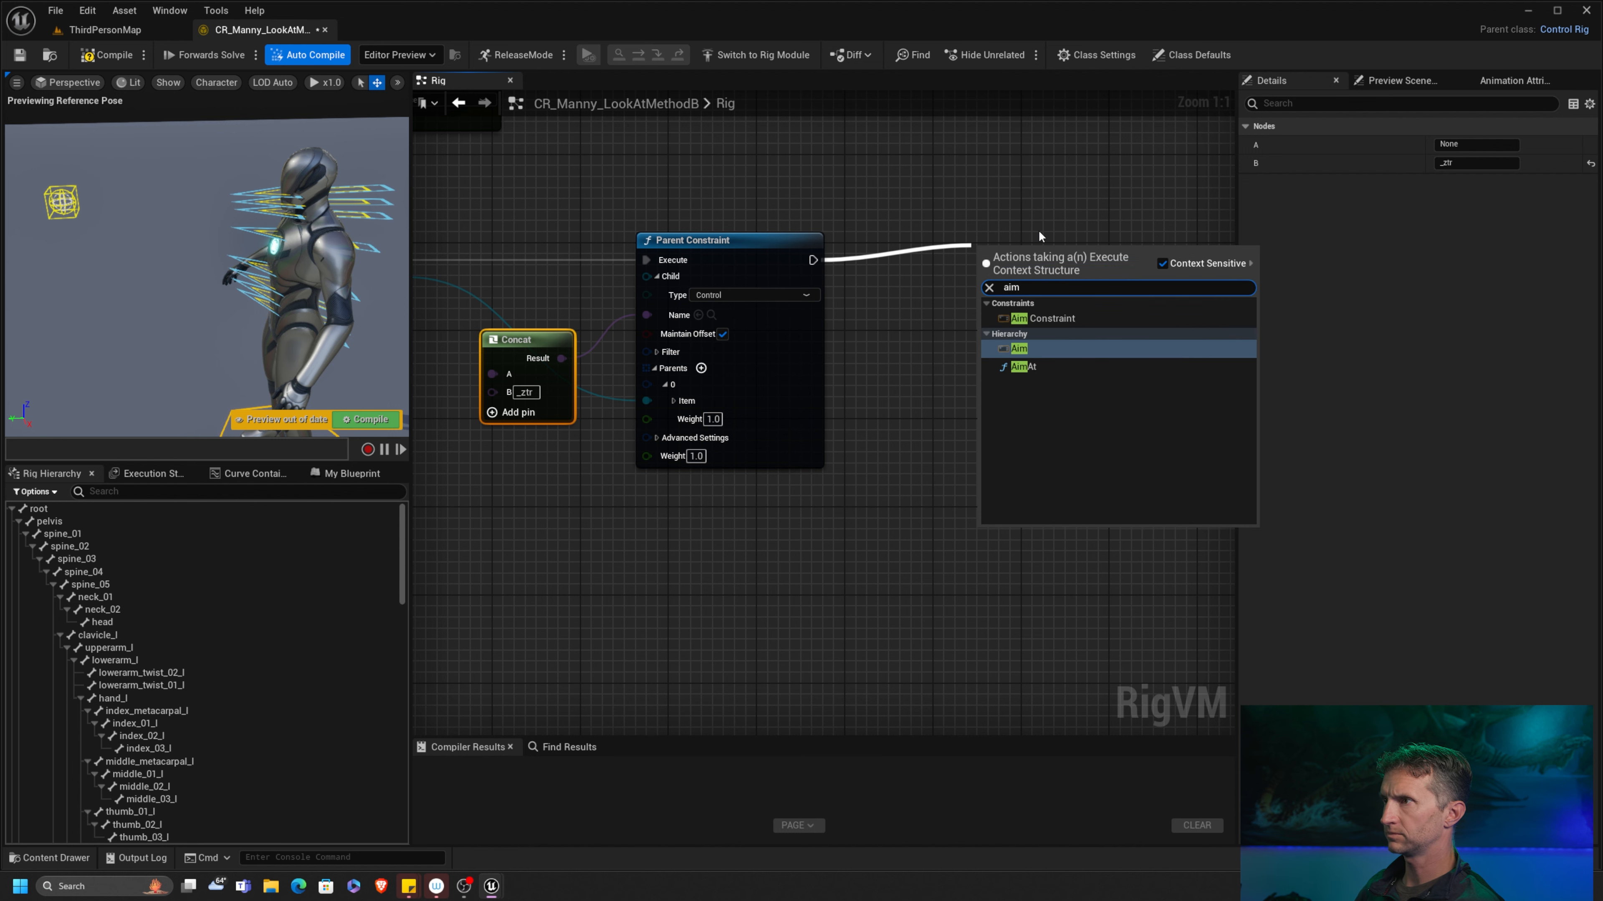
pyautogui.click(1051, 348)
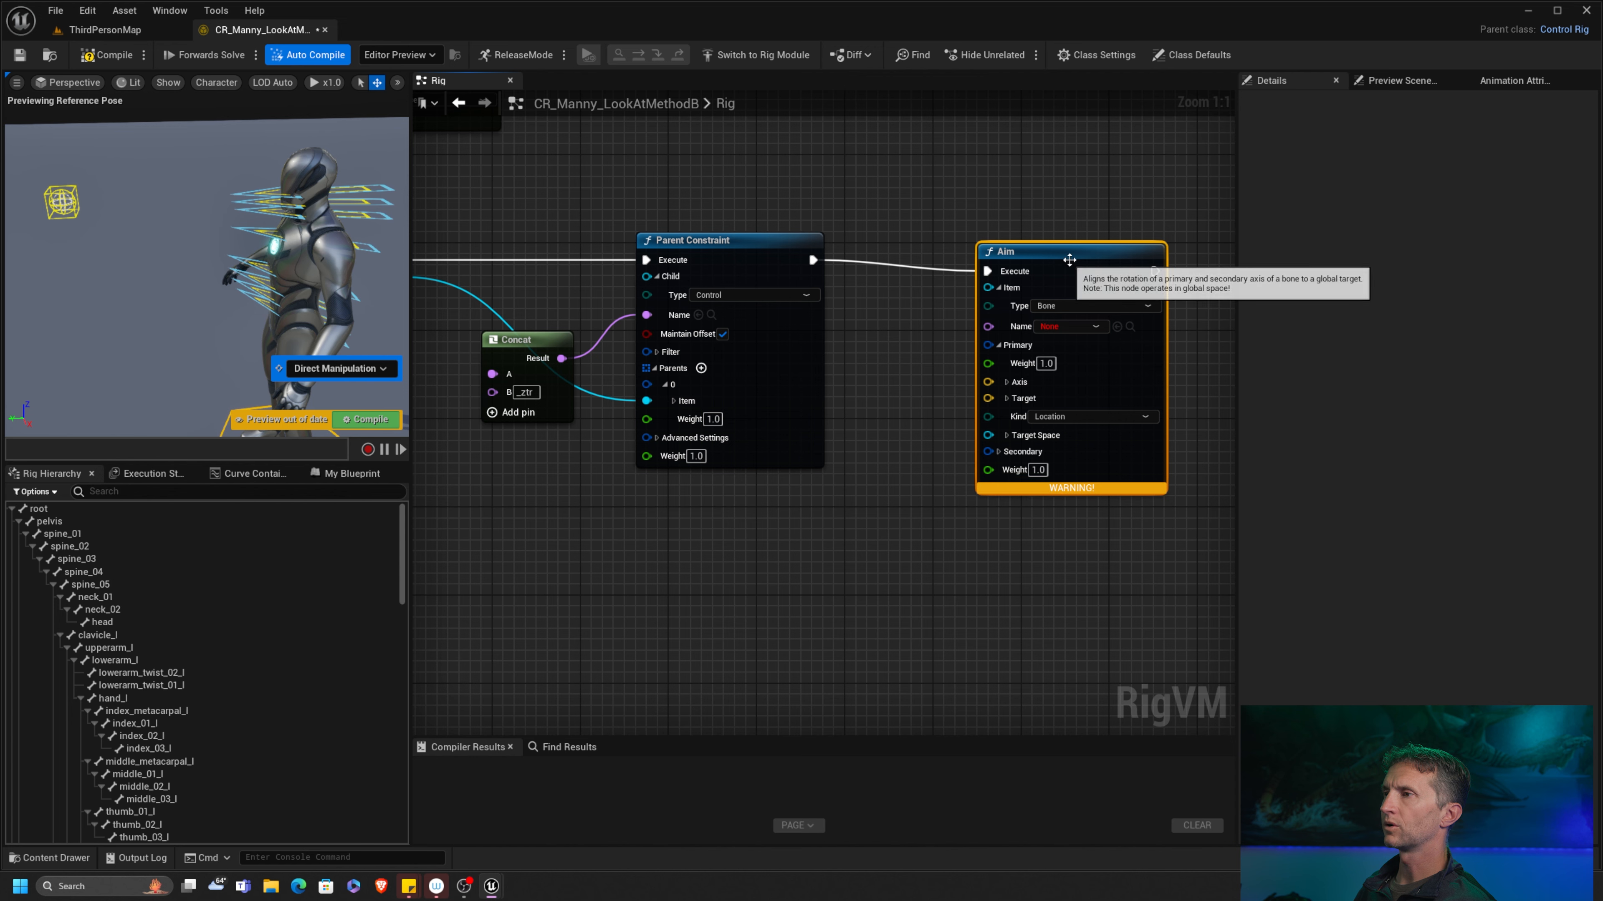
pyautogui.moveTo(1088, 255); pyautogui.dragTo(1109, 244)
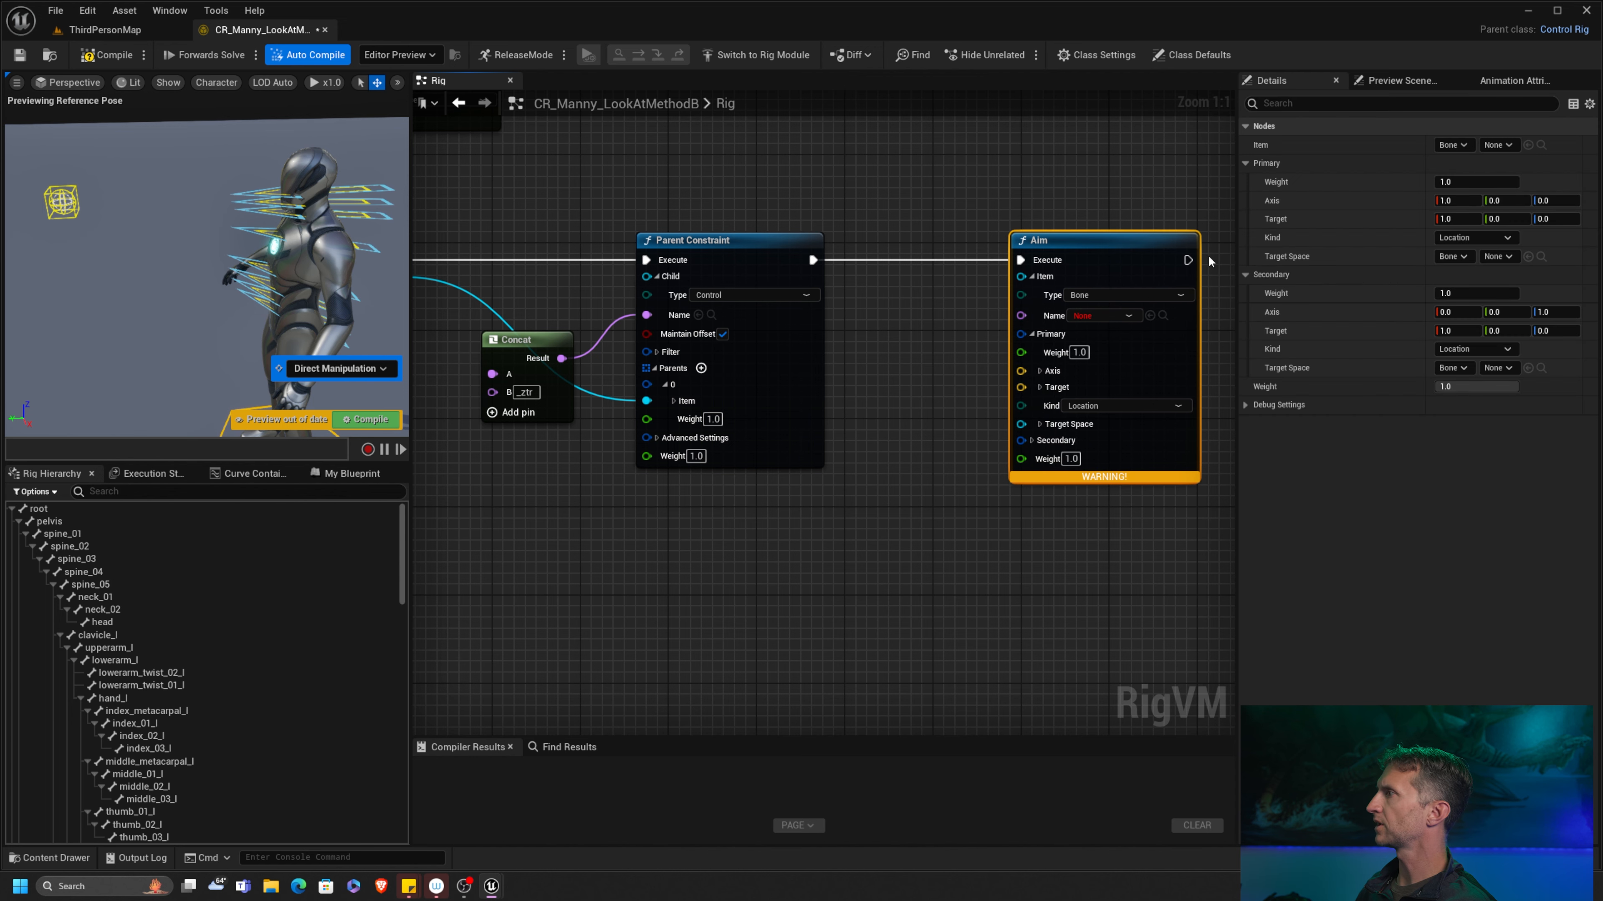
# Step: Feed the For Each Element's Name into the _ztr Concat and into a duplicate Concat whose B is set to _att
pyautogui.moveTo(692, 462); pyautogui.dragTo(835, 396, button='right')
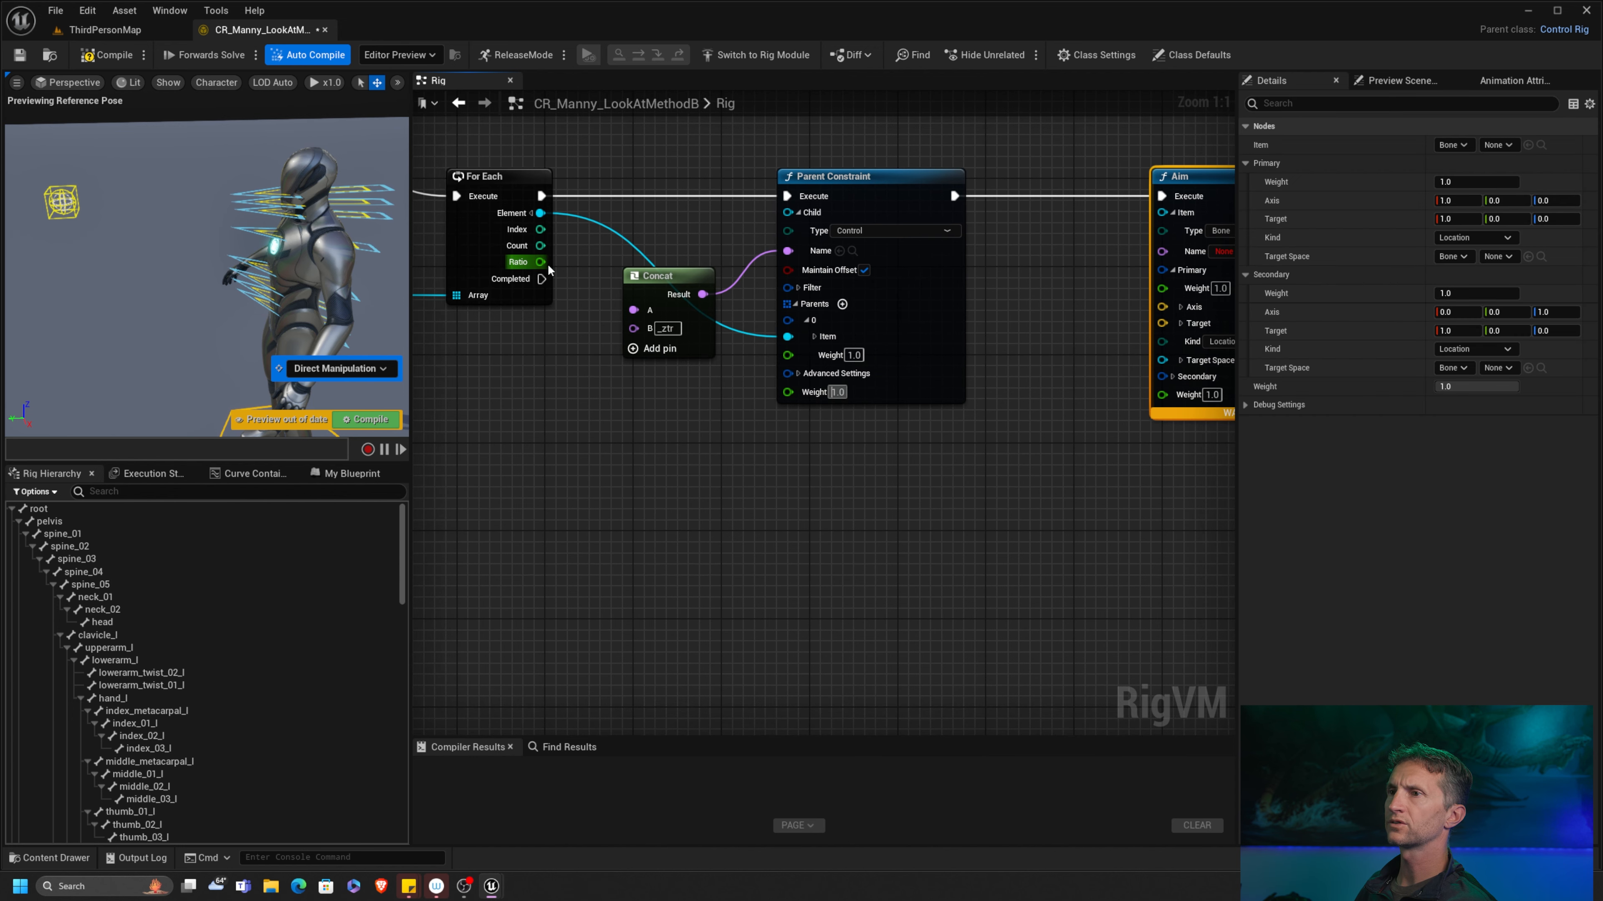
pyautogui.moveTo(538, 243); pyautogui.dragTo(667, 443)
pyautogui.click(711, 350)
pyautogui.hotkey('ctrl', 'c')
pyautogui.hotkey('ctrl', 'v')
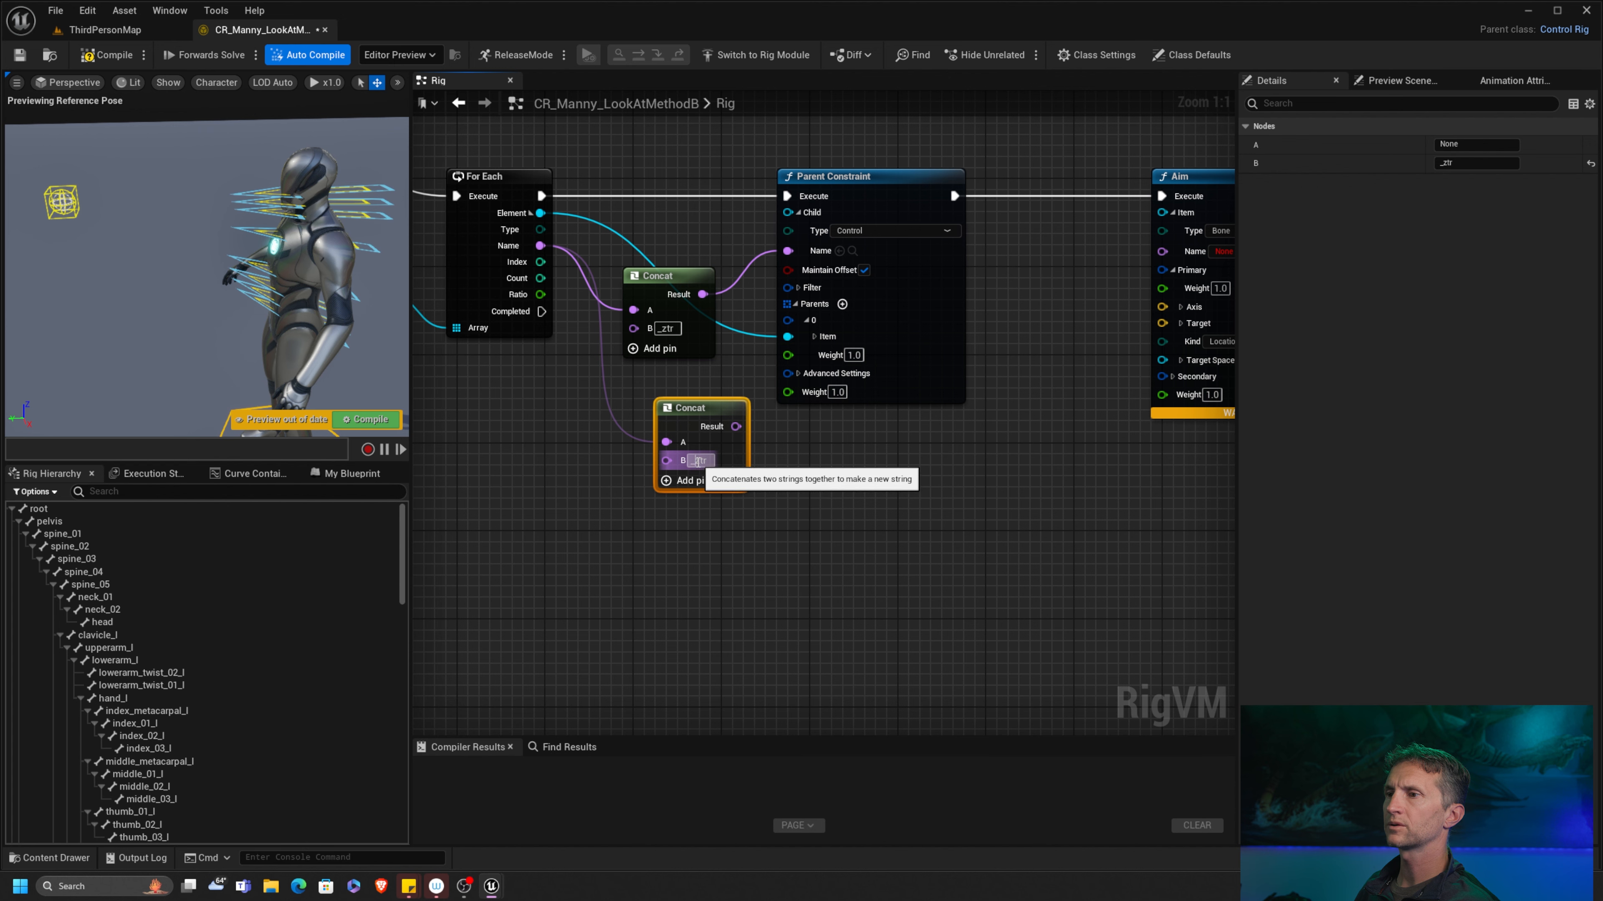
pyautogui.click(693, 465)
pyautogui.write('_att')
pyautogui.press('Return')
# Step: Set the Aim item's Type to Control and connect the _att Concat's Result to its Name
pyautogui.moveTo(1002, 490); pyautogui.dragTo(884, 535, button='right')
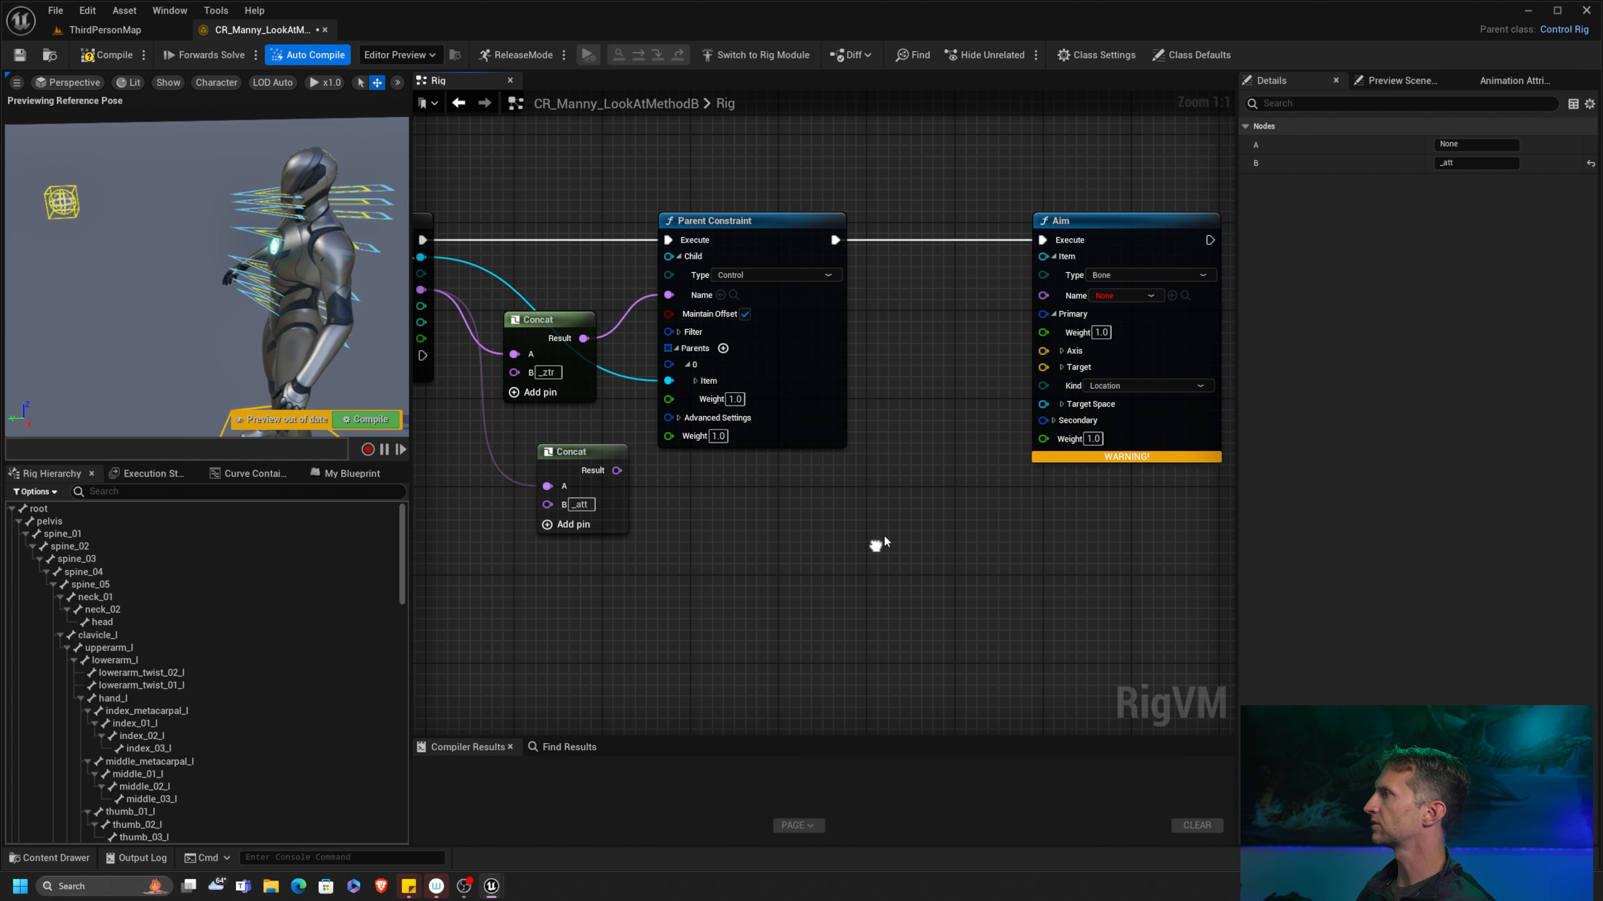
pyautogui.click(1138, 274)
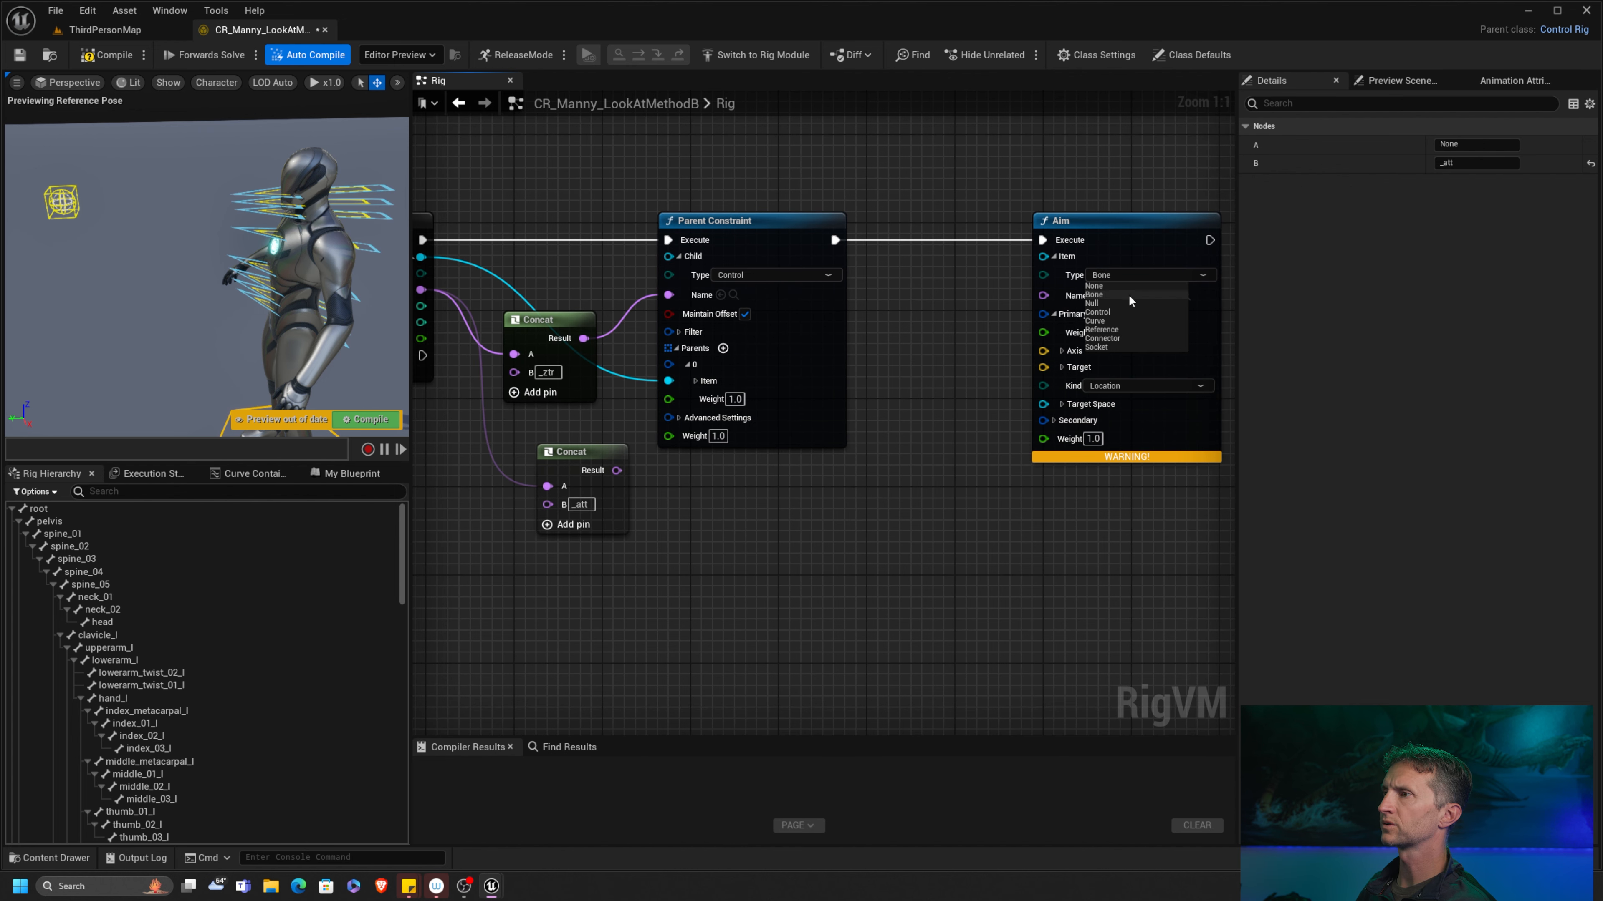
pyautogui.click(1099, 312)
pyautogui.moveTo(593, 452); pyautogui.dragTo(1043, 295)
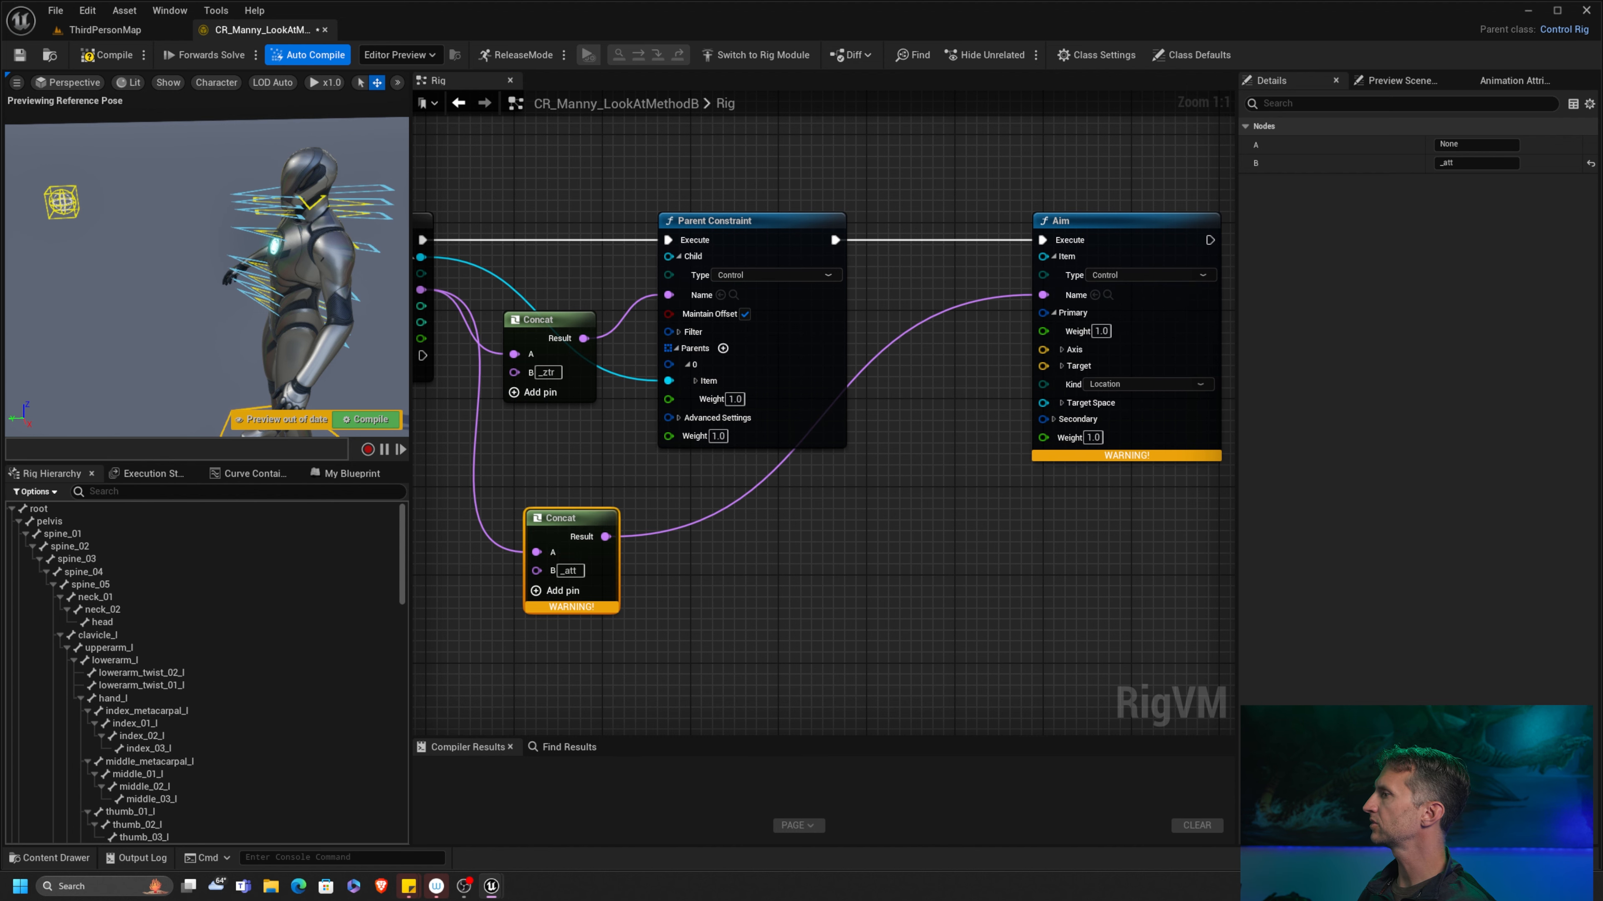
# Step: Add a Get Transform node below the Parent Constraint, beside the _att Concat
pyautogui.moveTo(726, 568); pyautogui.dragTo(728, 566, button='right')
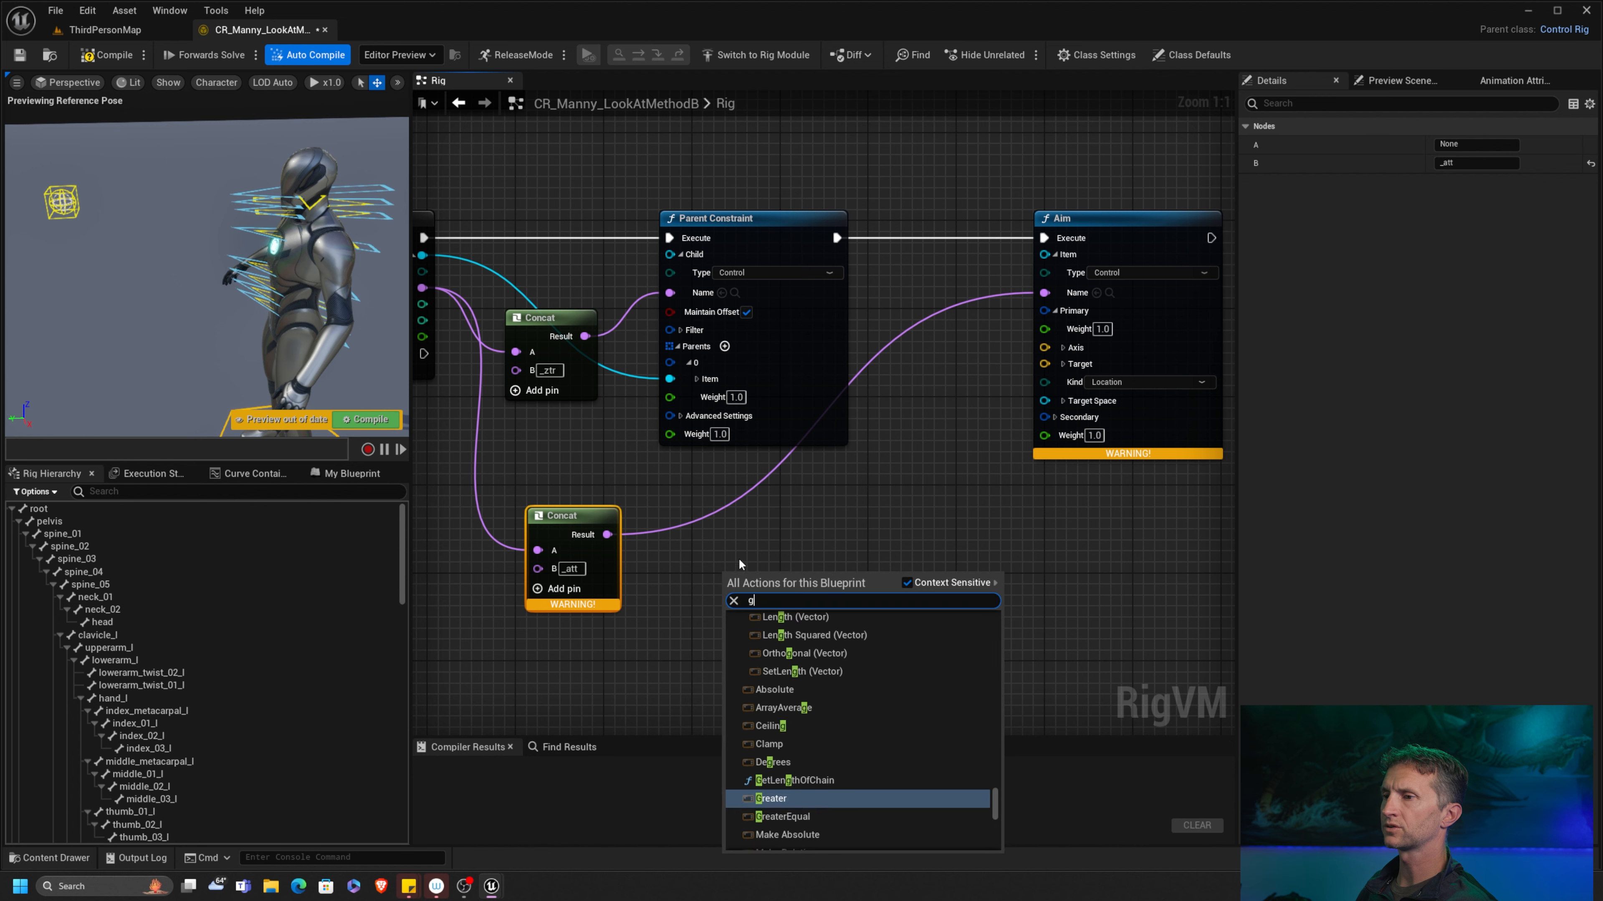
pyautogui.write('get transf')
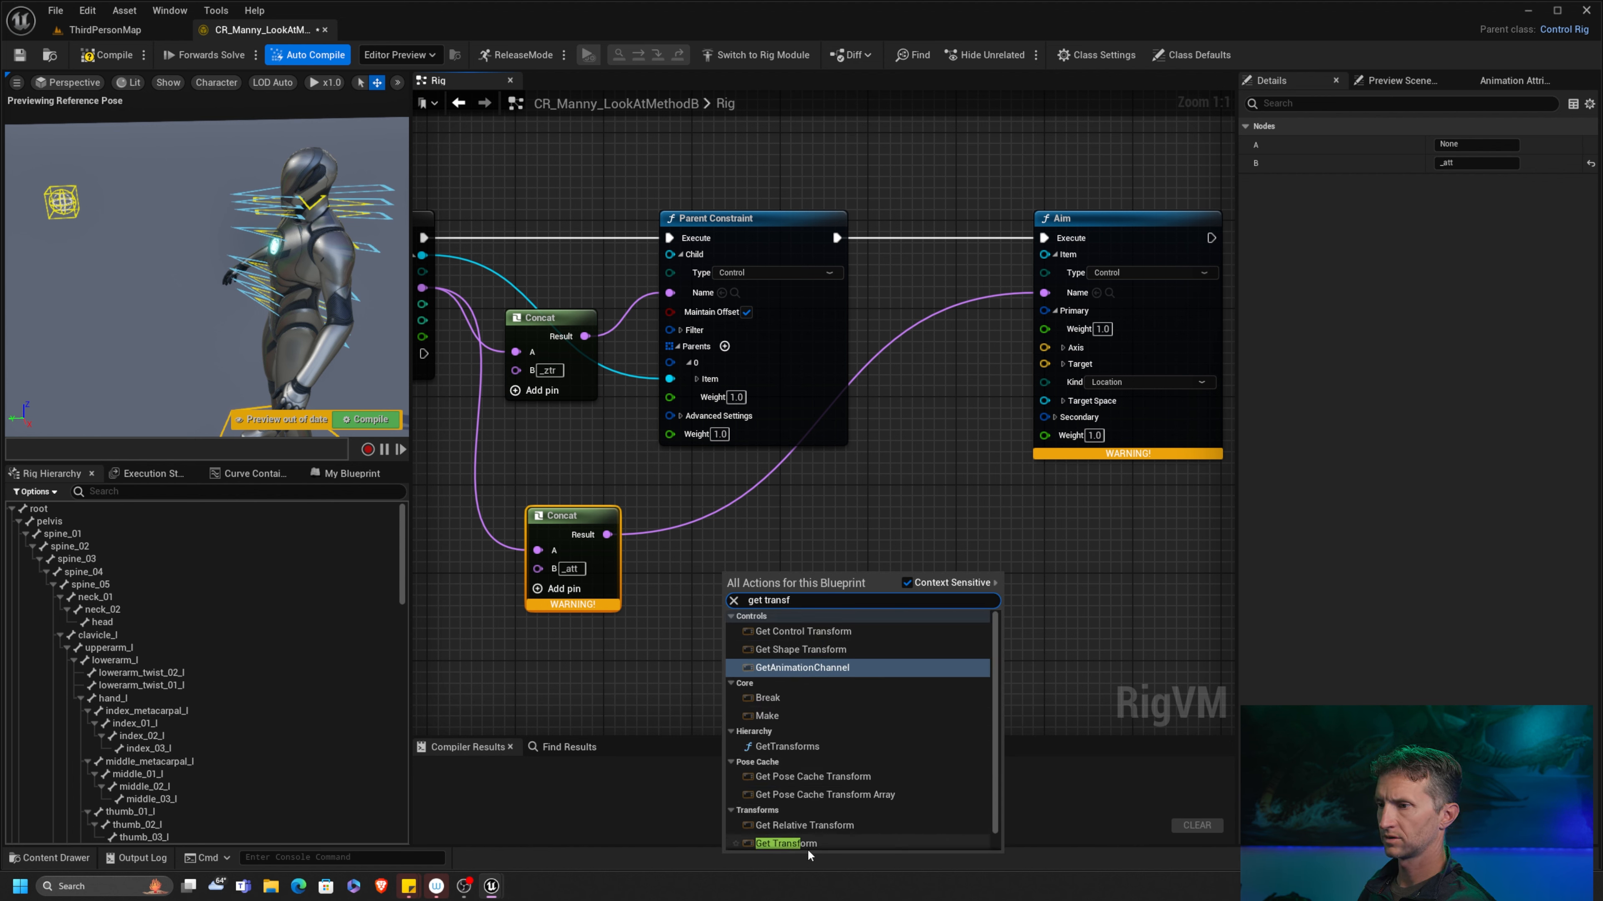
pyautogui.click(808, 845)
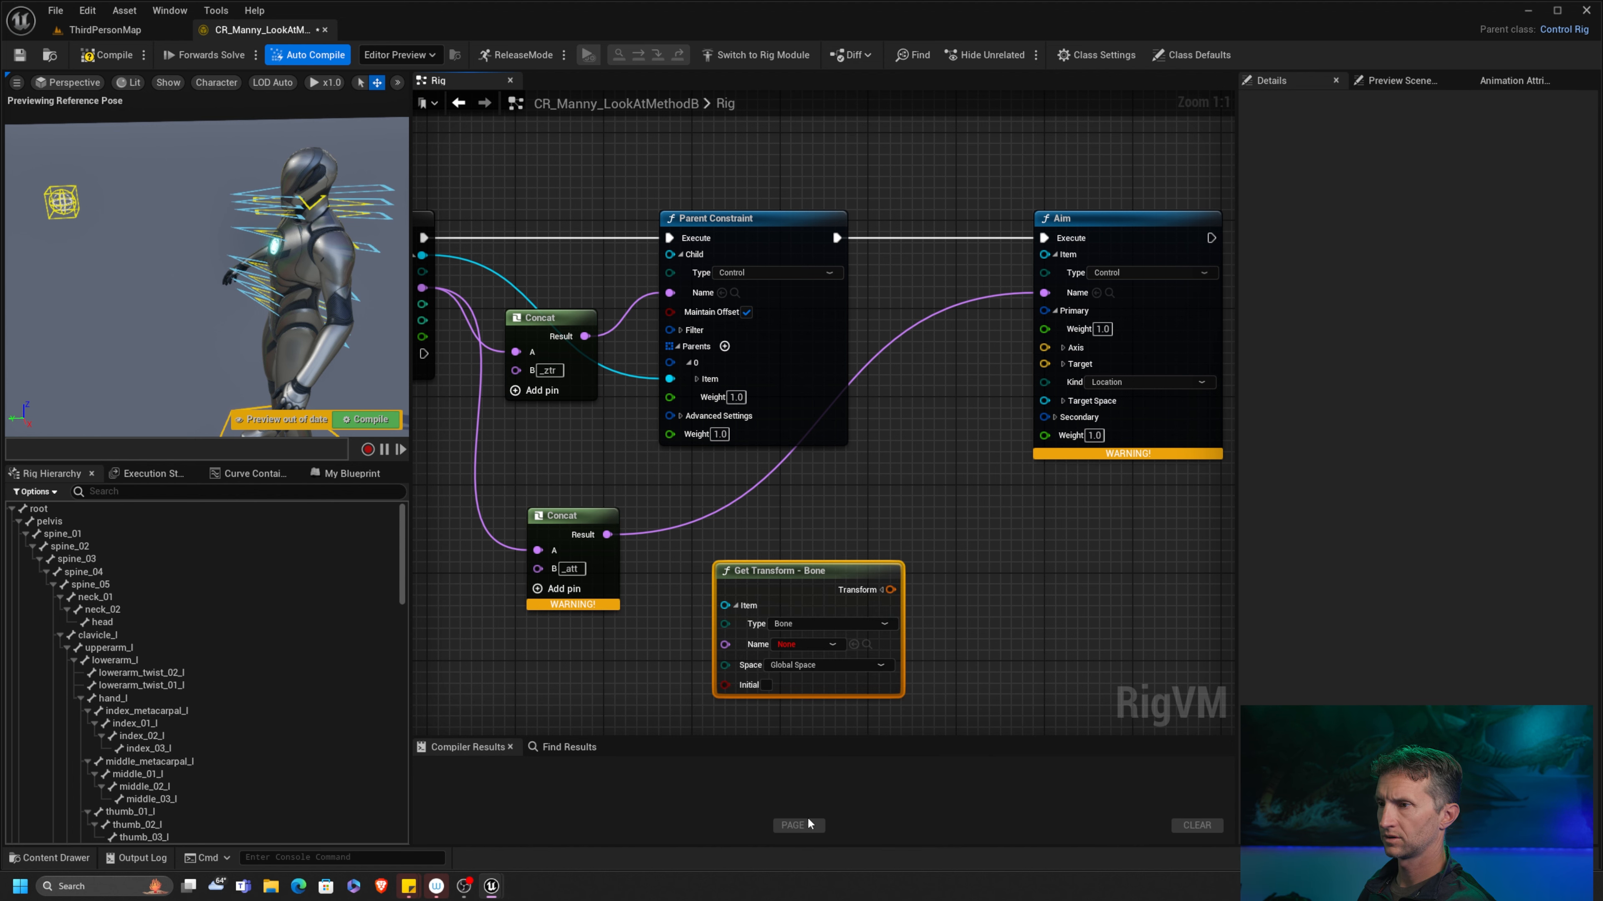
pyautogui.moveTo(818, 574); pyautogui.dragTo(828, 541)
# Step: Set the new Get Transform's item to the control LookAtControl and move the node slightly lower
pyautogui.moveTo(1038, 475); pyautogui.dragTo(1005, 313, button='right')
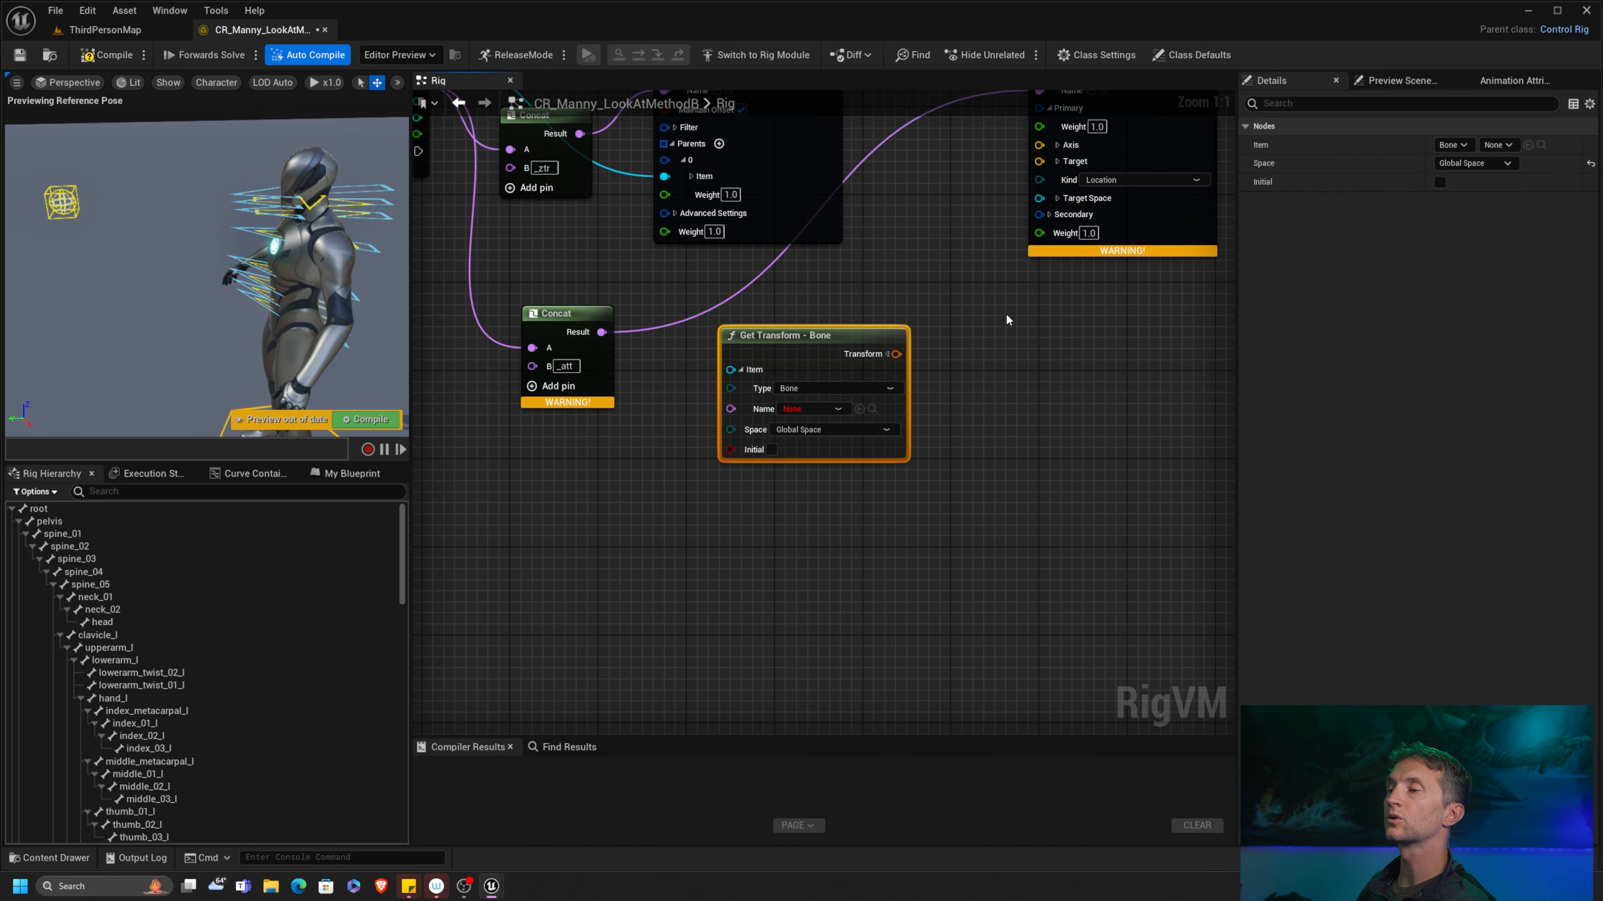
pyautogui.click(833, 388)
pyautogui.click(796, 424)
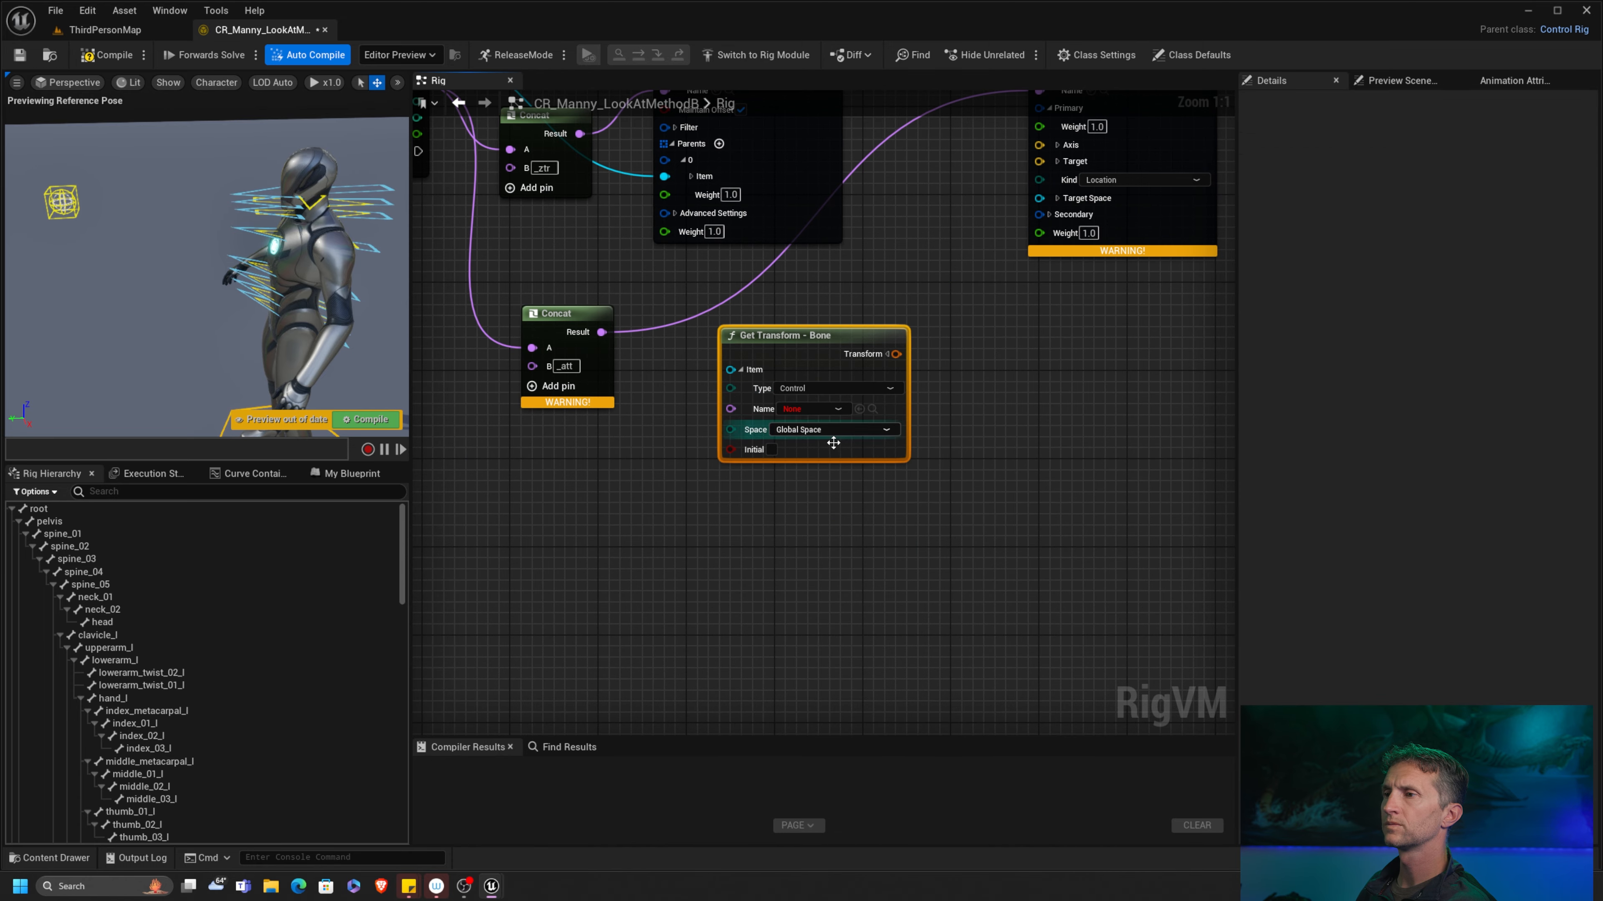
pyautogui.click(835, 409)
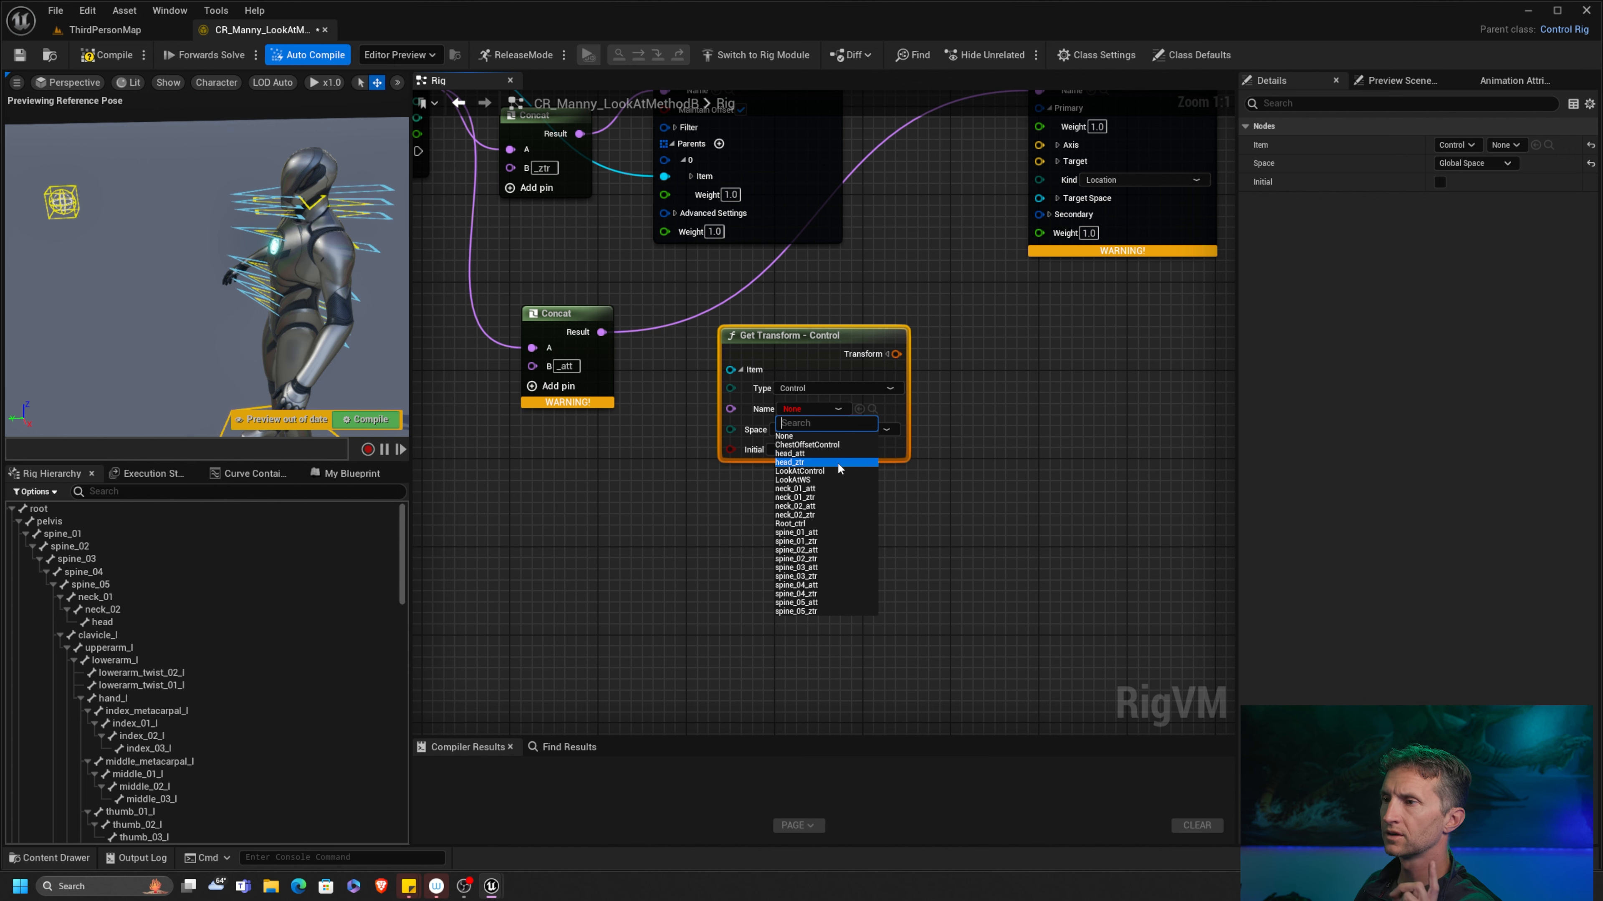
pyautogui.click(830, 472)
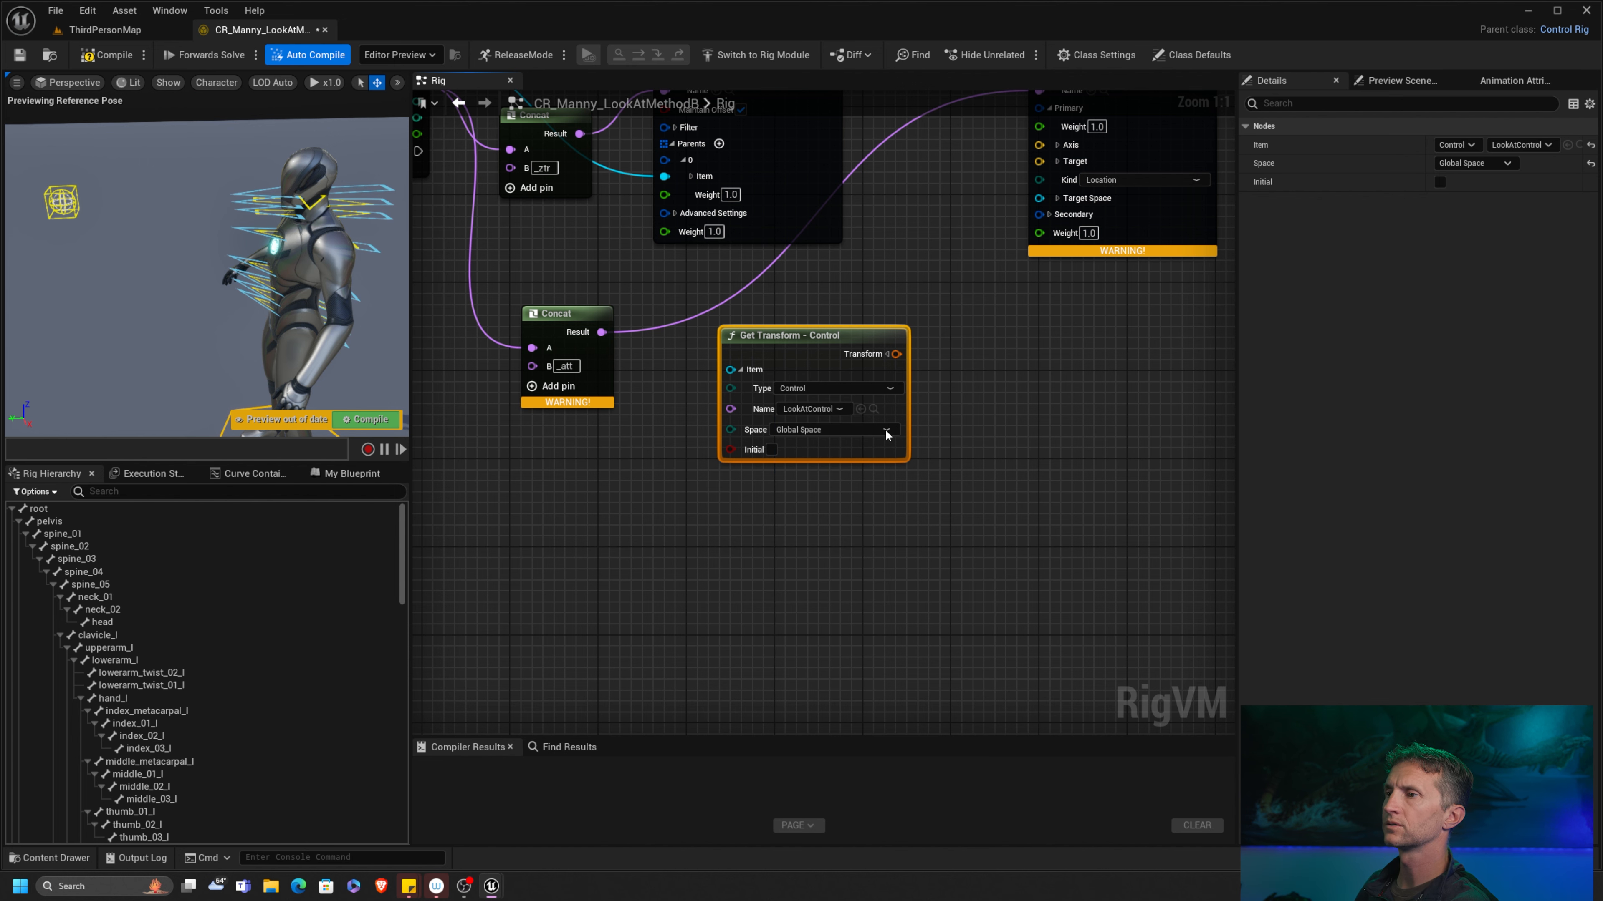
pyautogui.moveTo(853, 340); pyautogui.dragTo(841, 369)
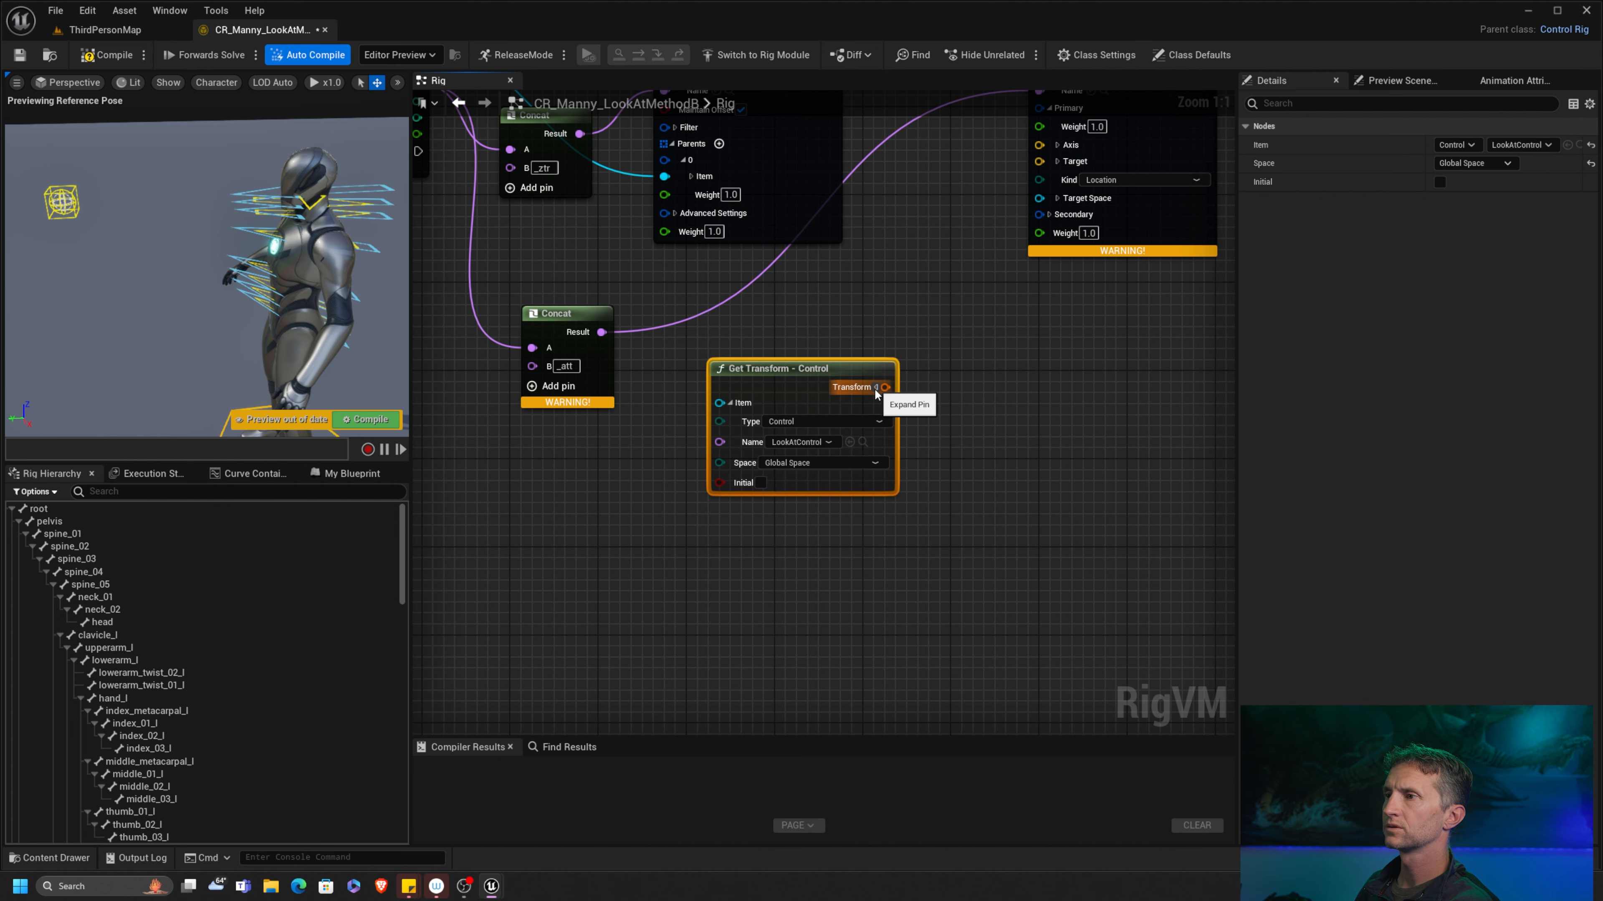
# Step: Expand the LookAtControl Transform, connect its Translation to the Aim's Primary Target, compile, and check the character in the preview
pyautogui.click(873, 387)
pyautogui.moveTo(958, 332); pyautogui.dragTo(762, 470, button='right')
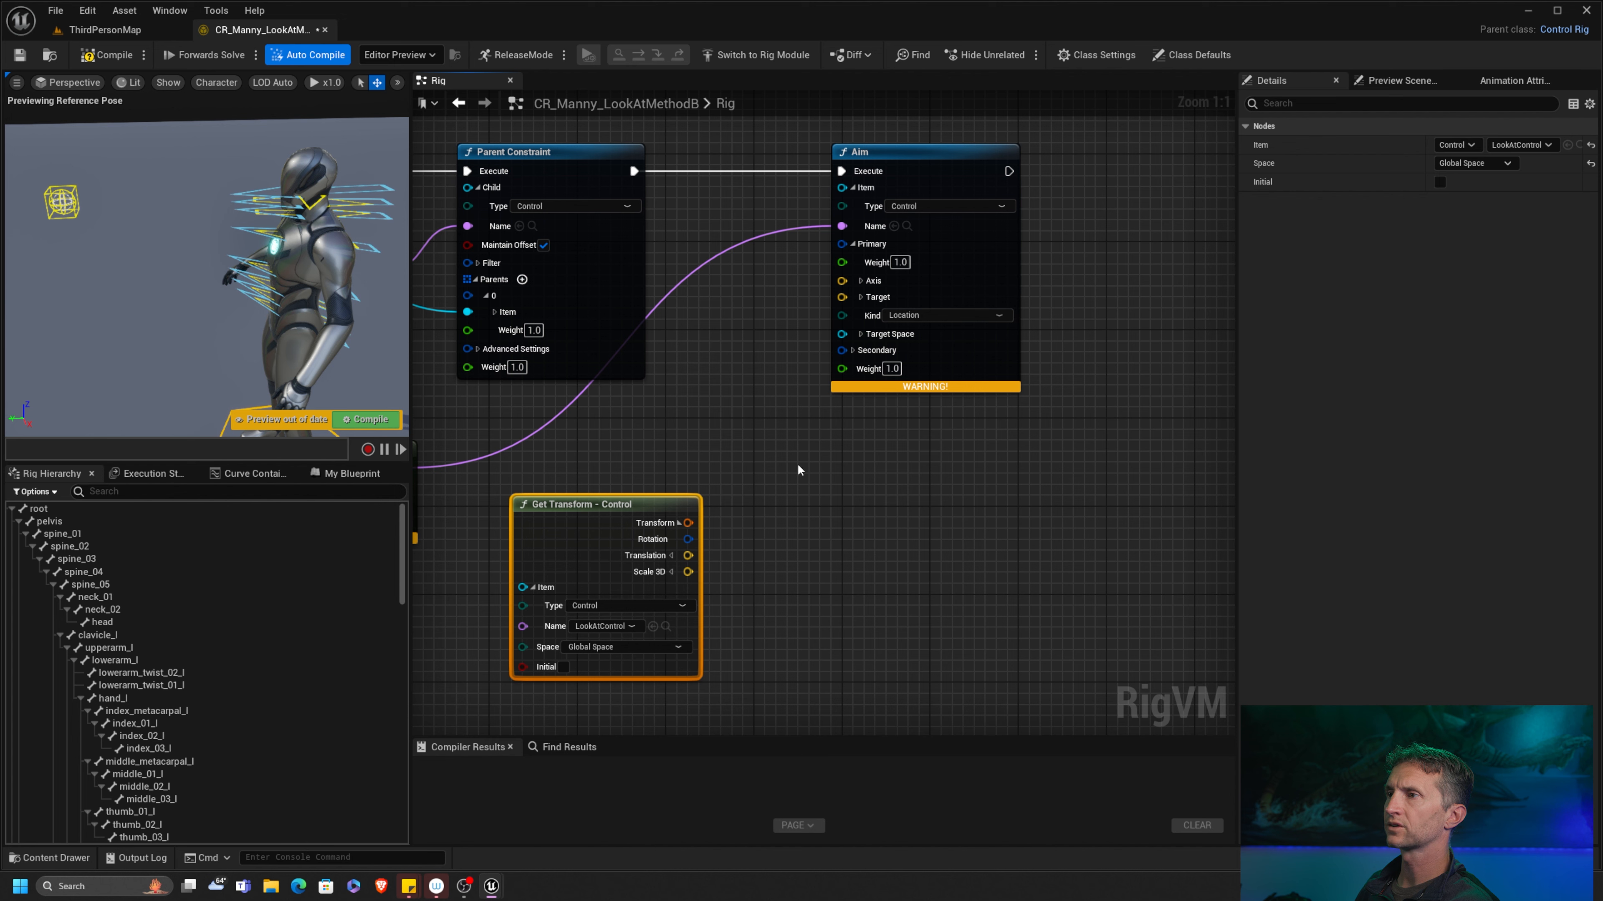
pyautogui.moveTo(689, 555); pyautogui.dragTo(846, 297)
pyautogui.click(106, 55)
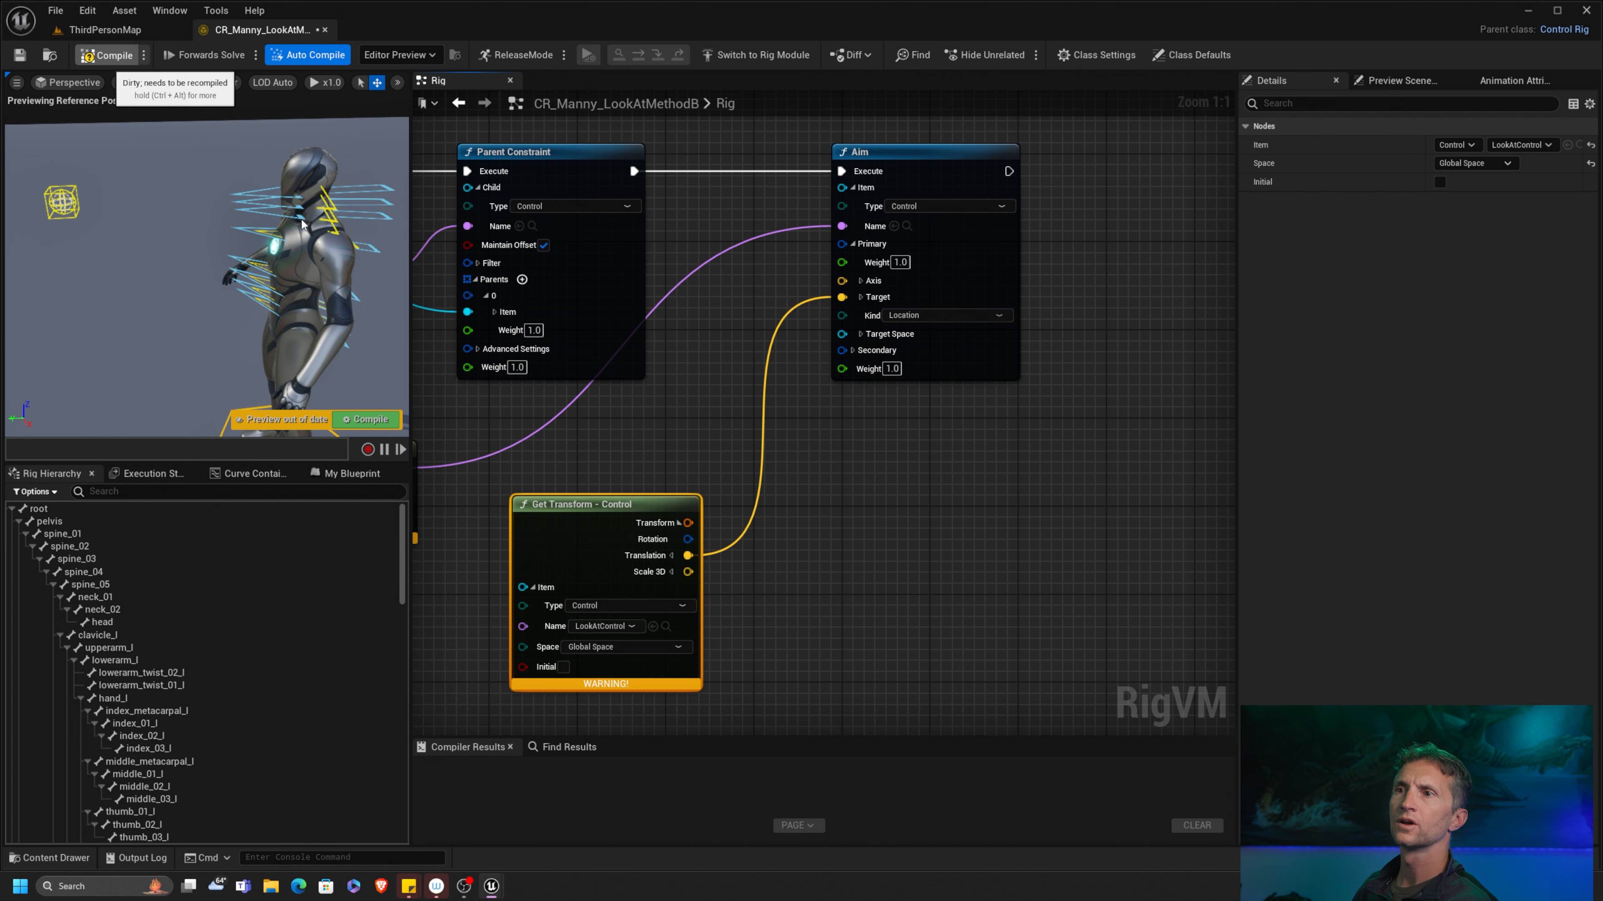
pyautogui.keyDown('alt'); pyautogui.moveTo(210, 257); pyautogui.dragTo(362, 220); pyautogui.keyUp('alt')
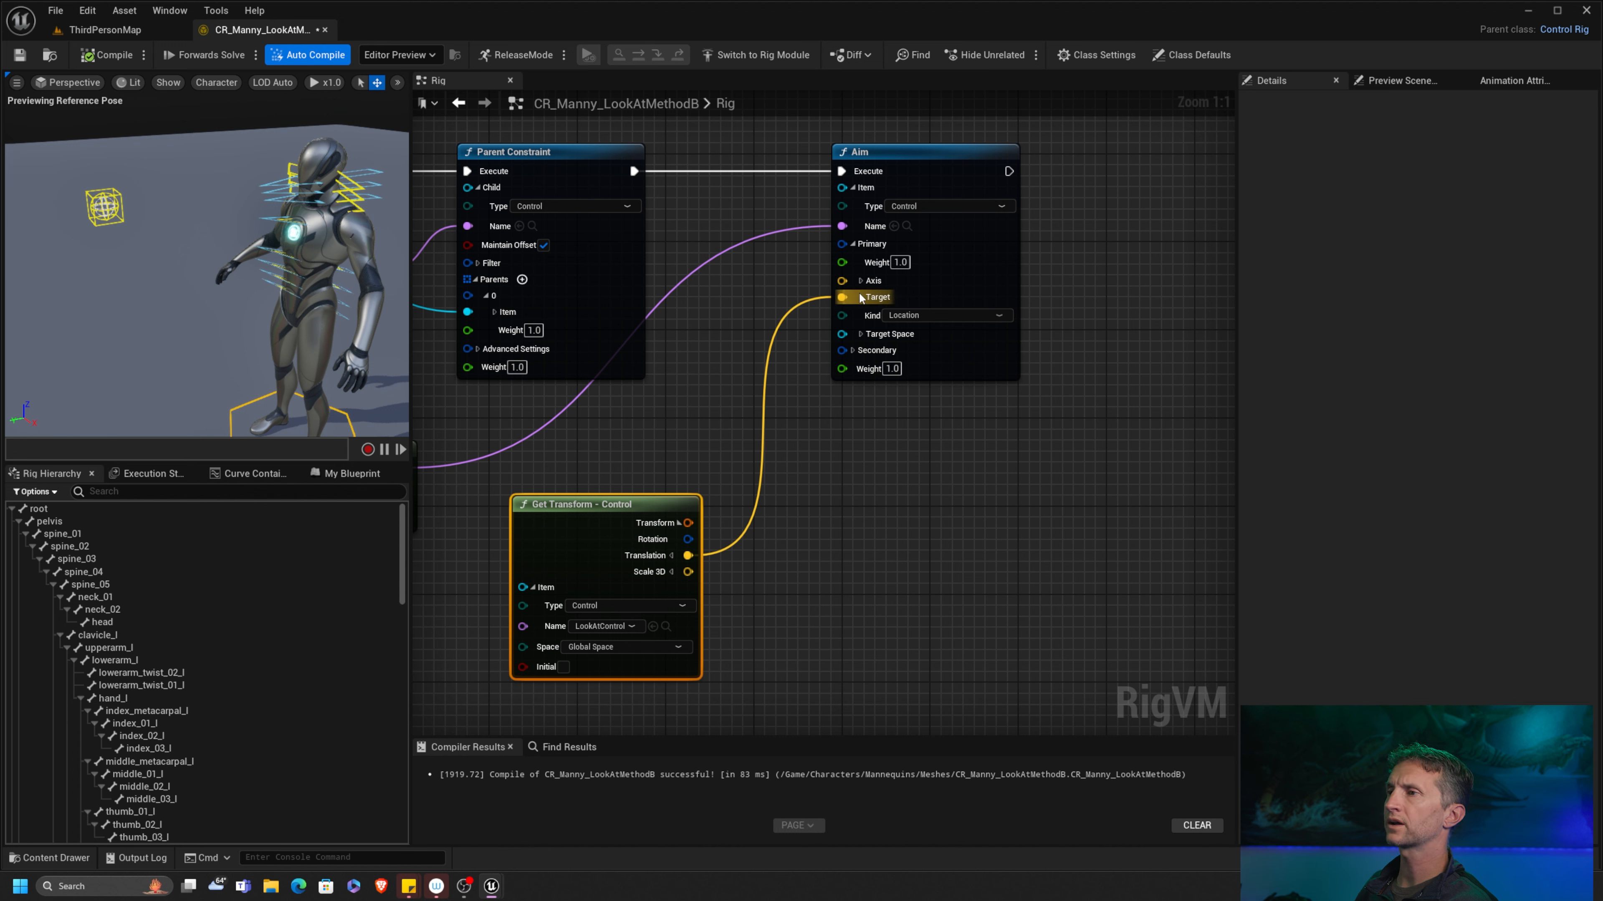
# Step: Set the Aim's Primary Axis to X 0 and Y 1
pyautogui.click(860, 280)
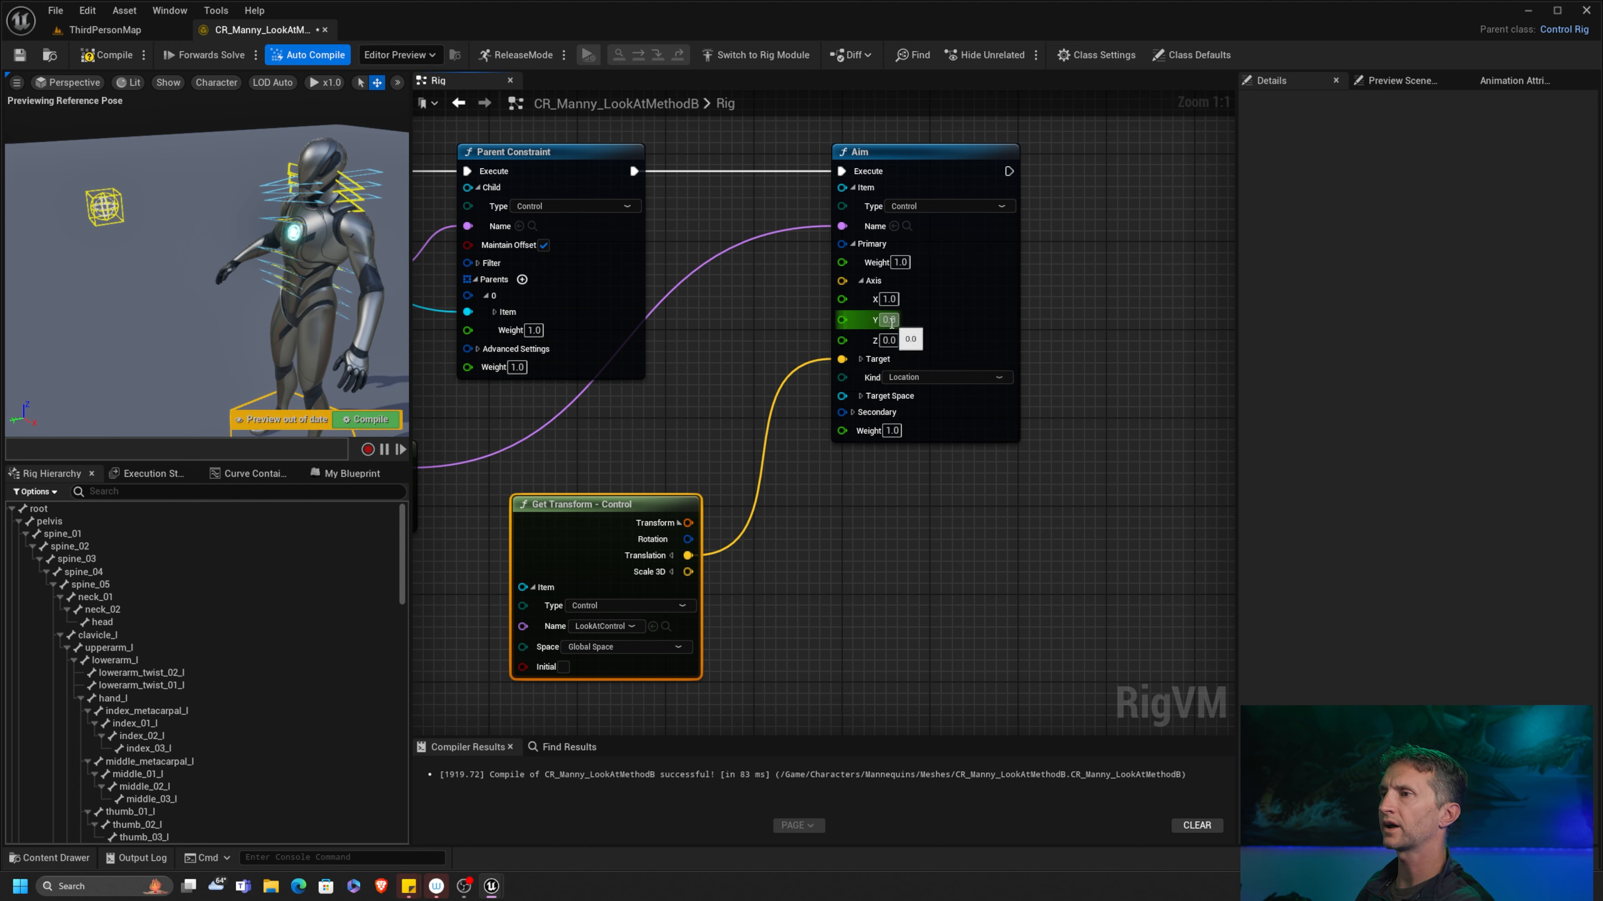
pyautogui.click(893, 321)
pyautogui.write('1')
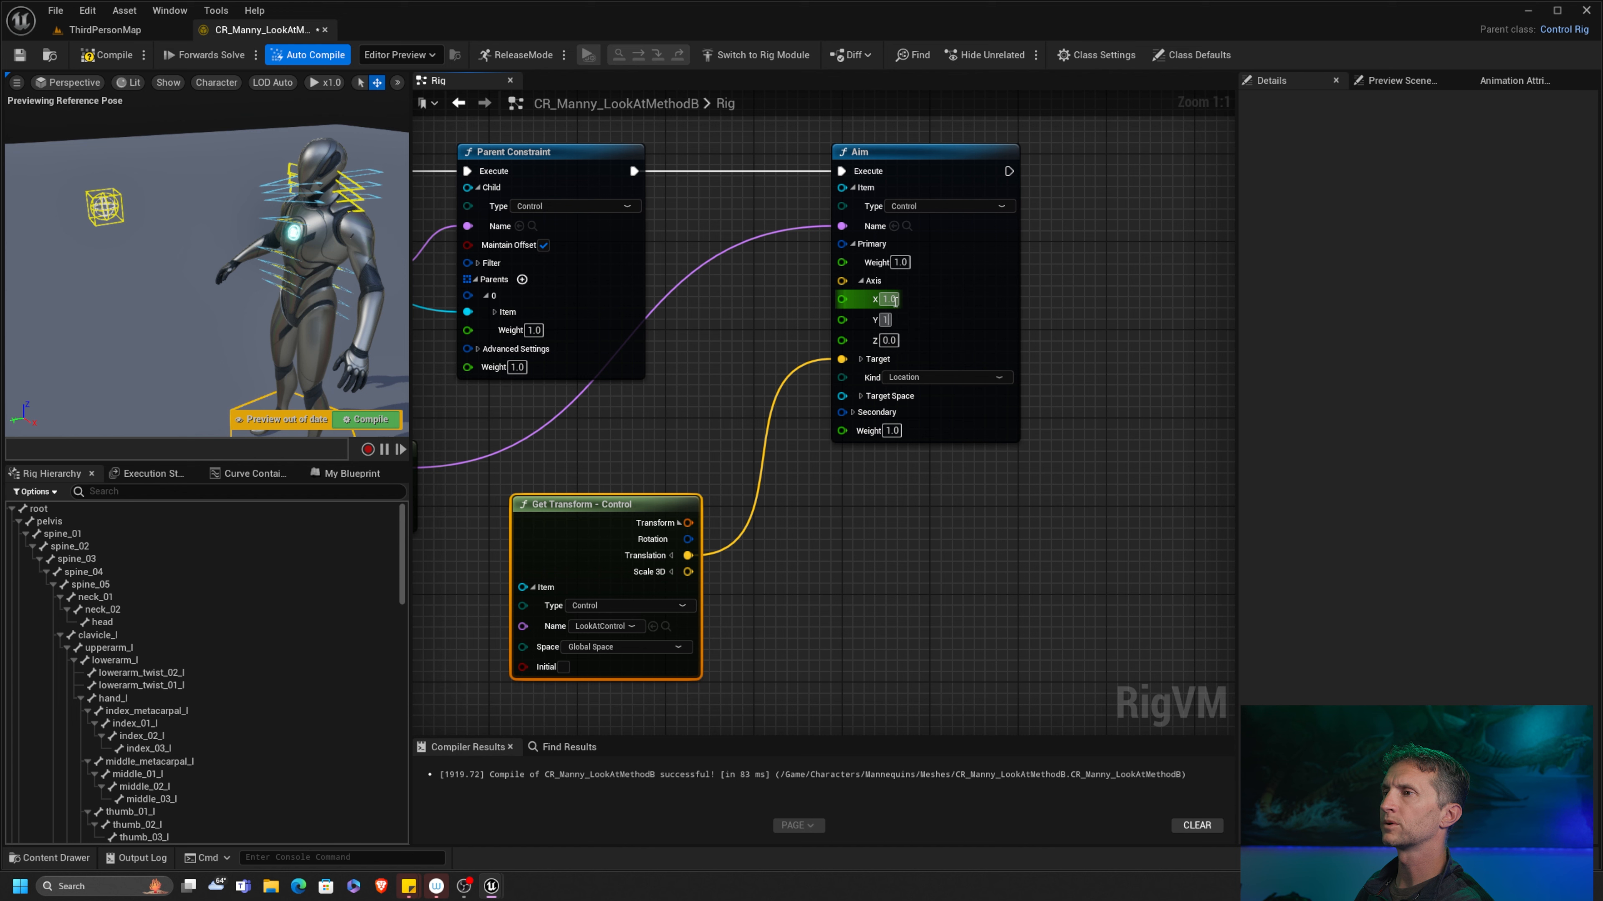
pyautogui.moveTo(895, 299); pyautogui.dragTo(865, 299)
pyautogui.write('0')
pyautogui.press('Return')
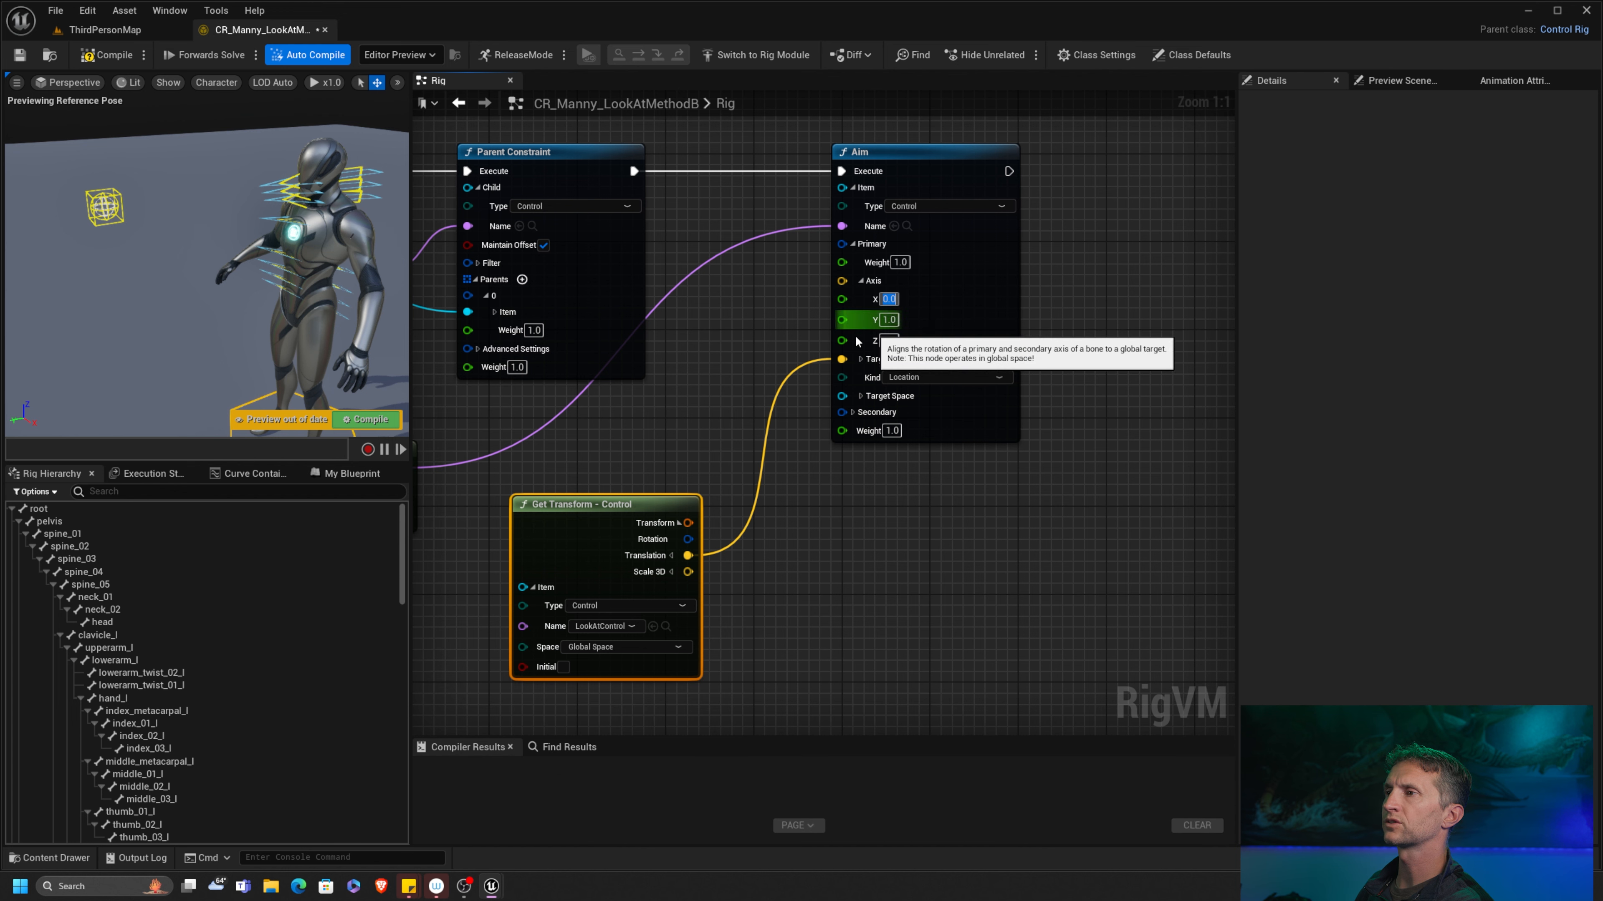
# Step: Expand the Aim's Secondary settings and set the Secondary Axis to X 1 and Z 0
pyautogui.click(853, 412)
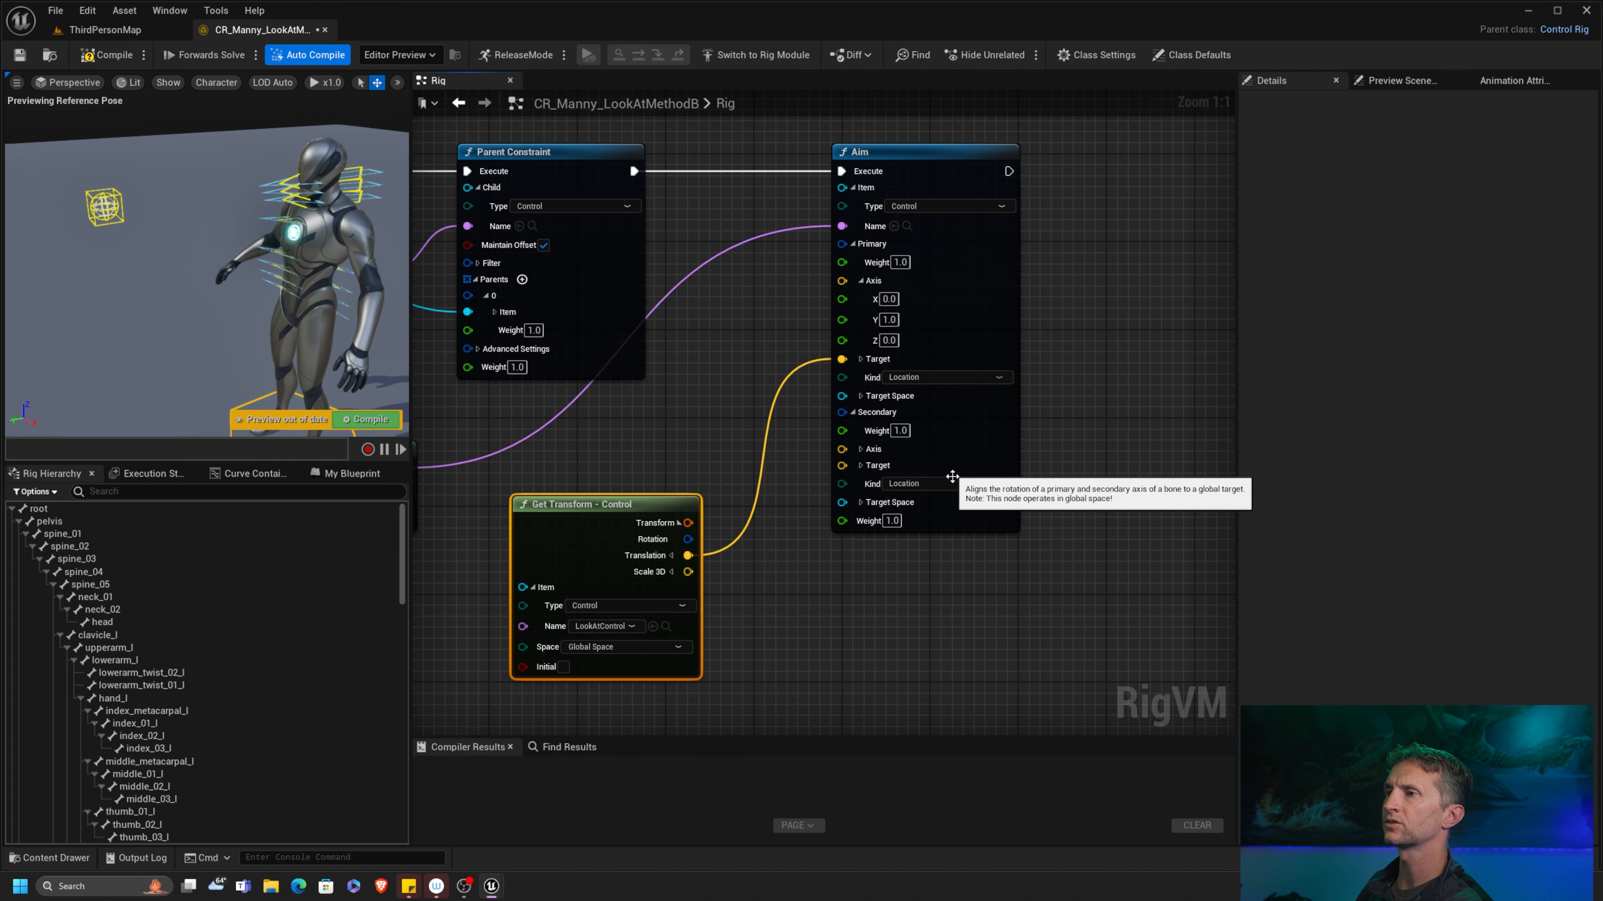
pyautogui.click(859, 449)
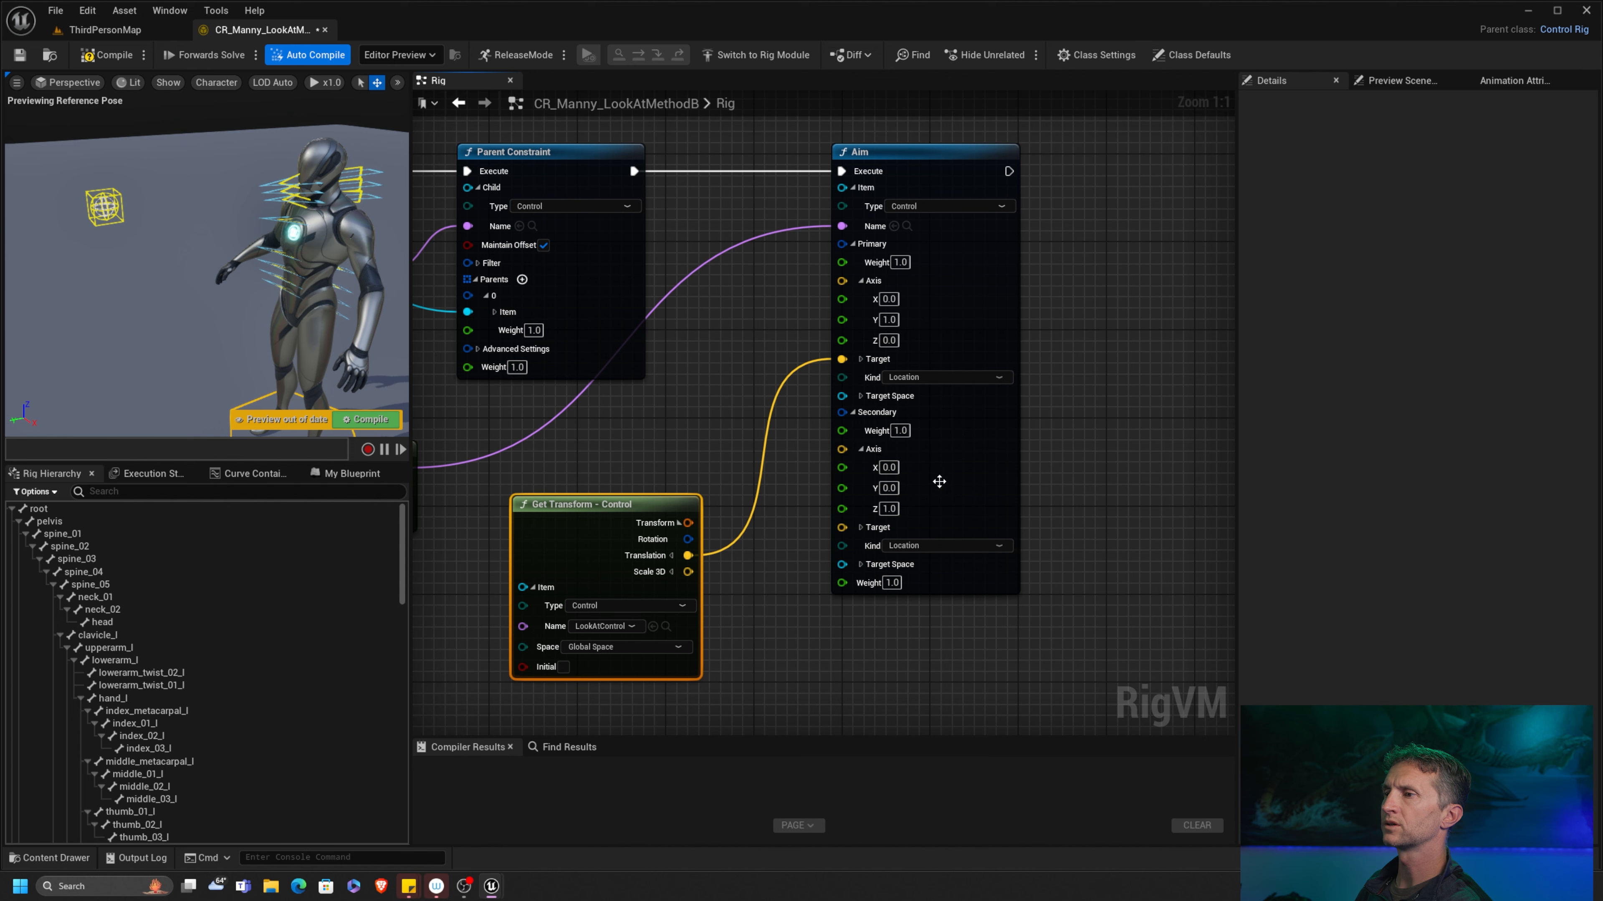
pyautogui.click(888, 467)
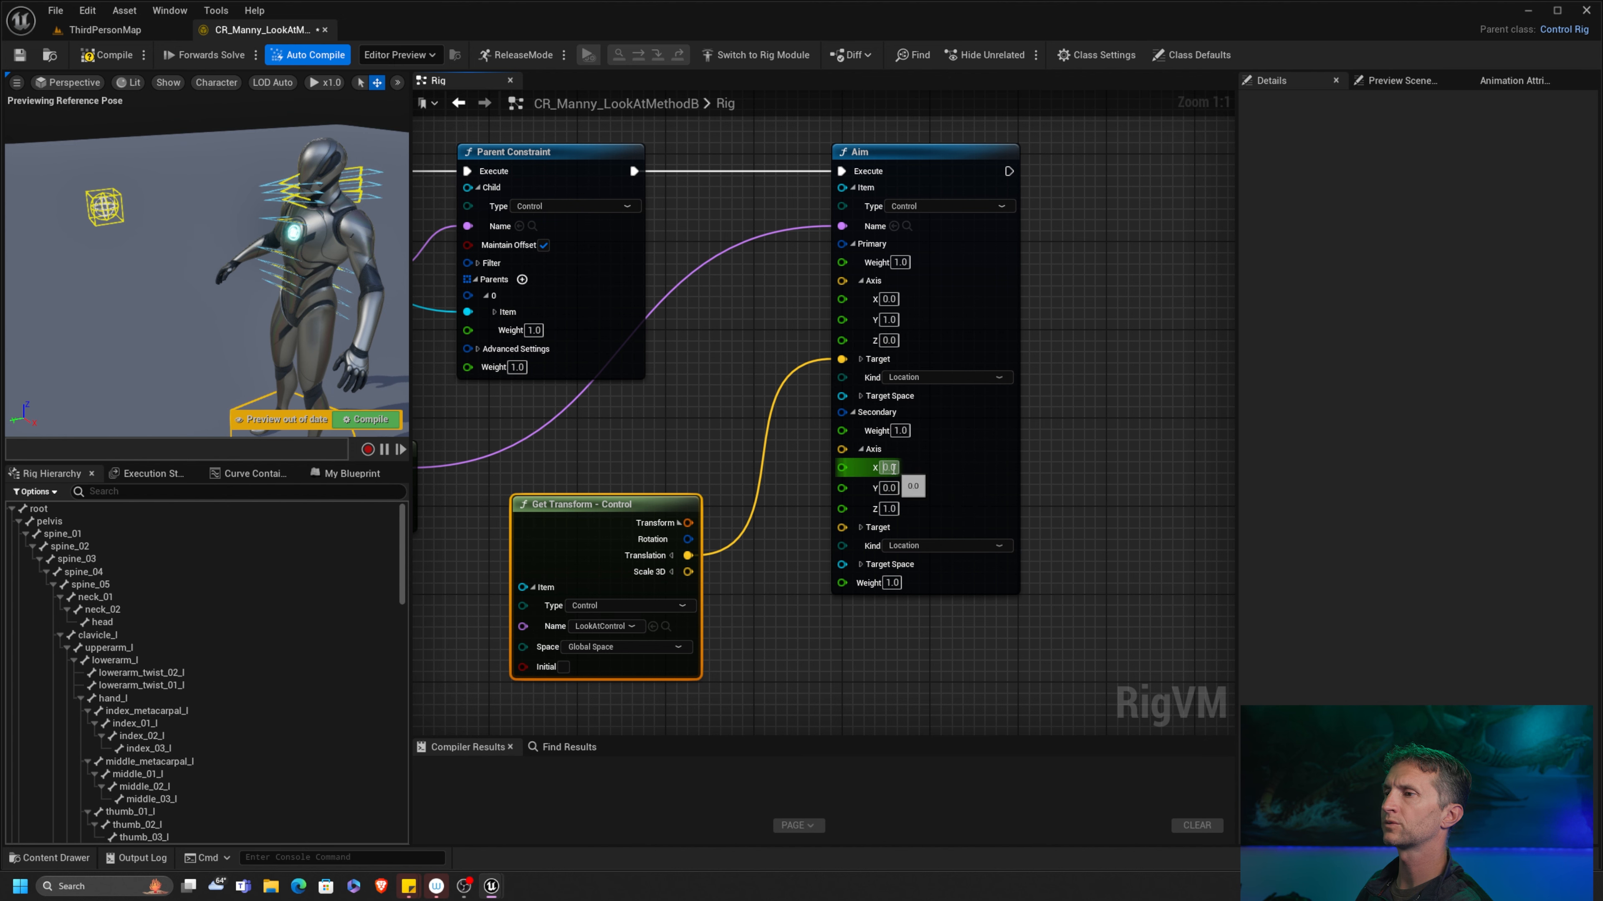
pyautogui.write('1')
pyautogui.press('Return')
pyautogui.click(891, 510)
pyautogui.write('0')
pyautogui.press('Return')
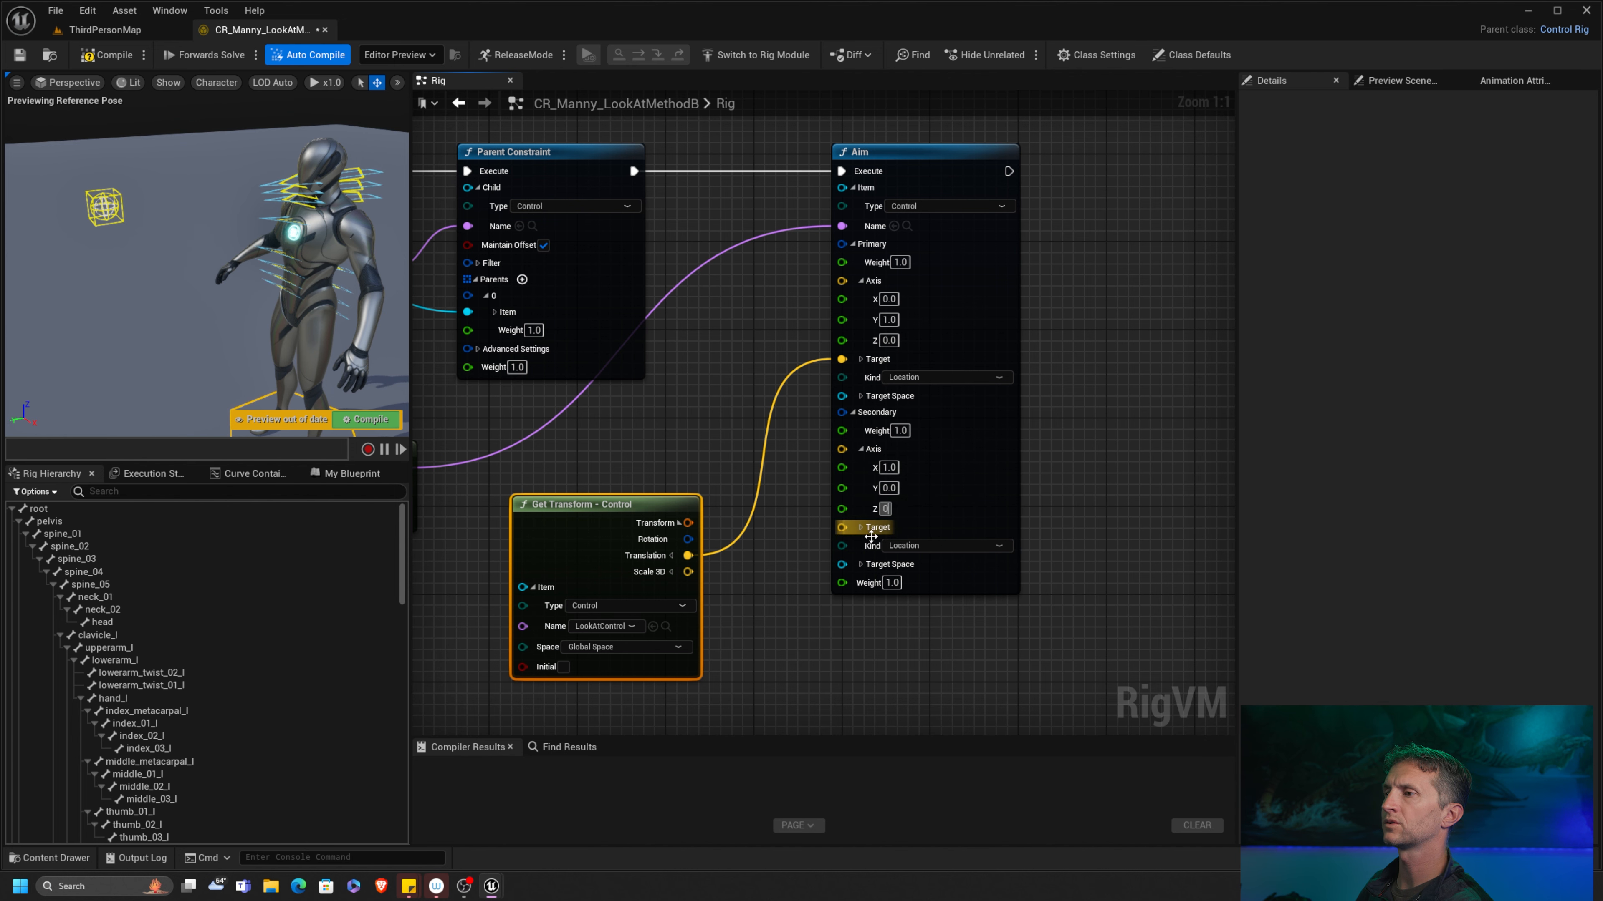
# Step: Set the Aim's Secondary Target to X 0 and Z 1 with Kind Direction, and compile the rig
pyautogui.click(860, 527)
pyautogui.moveTo(1071, 537); pyautogui.dragTo(1055, 467, button='right')
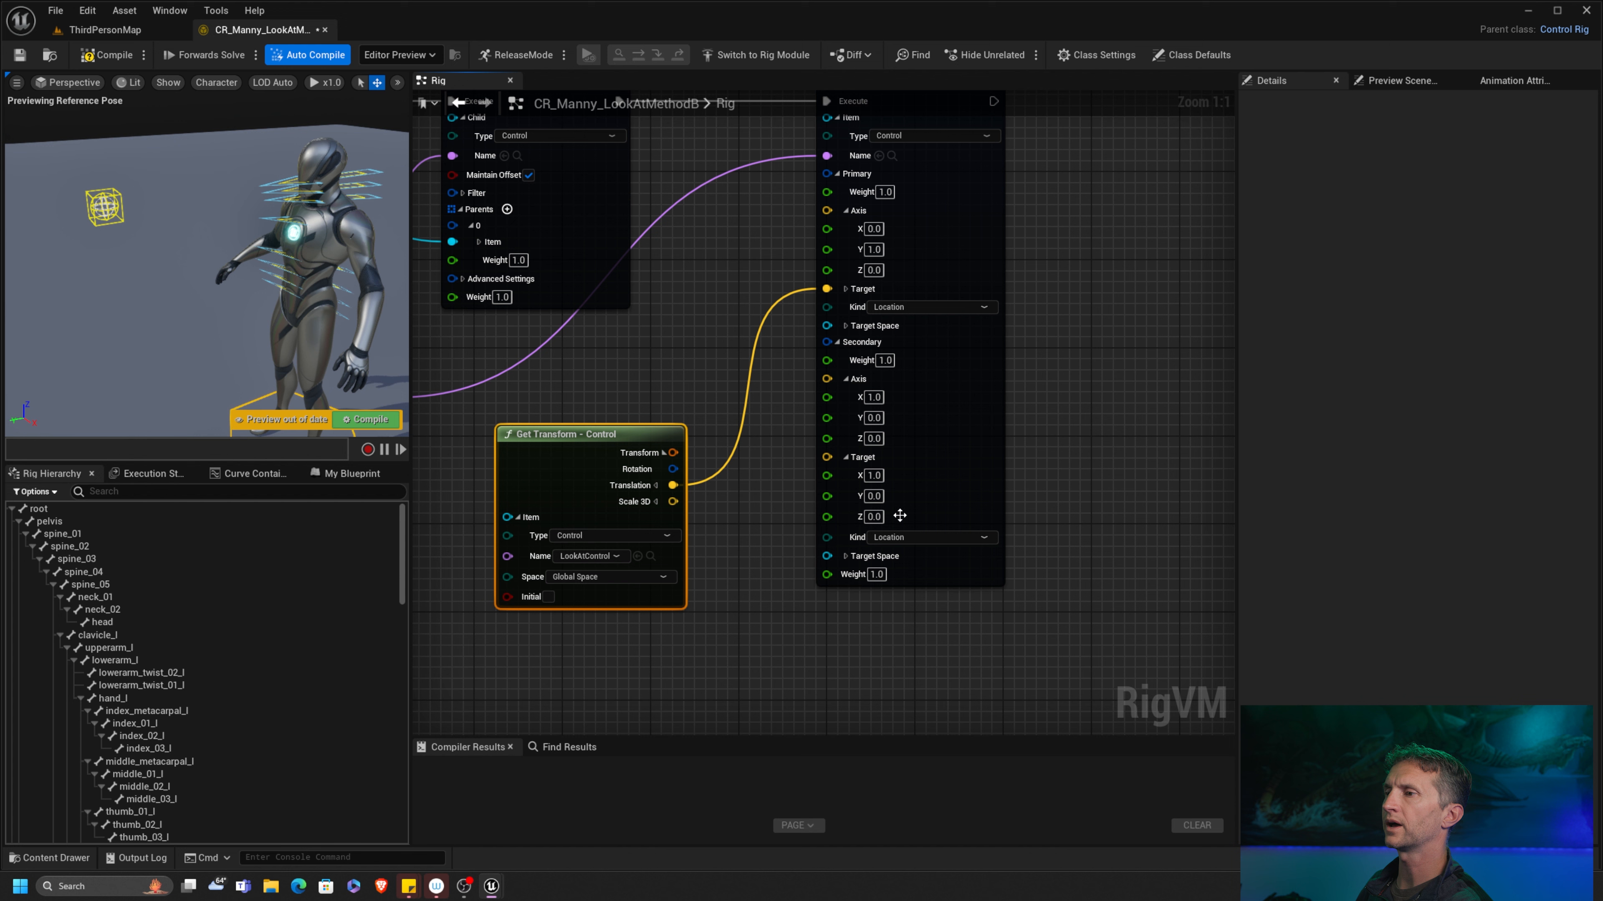
pyautogui.click(872, 517)
pyautogui.write('1.')
pyautogui.moveTo(864, 519); pyautogui.dragTo(864, 480)
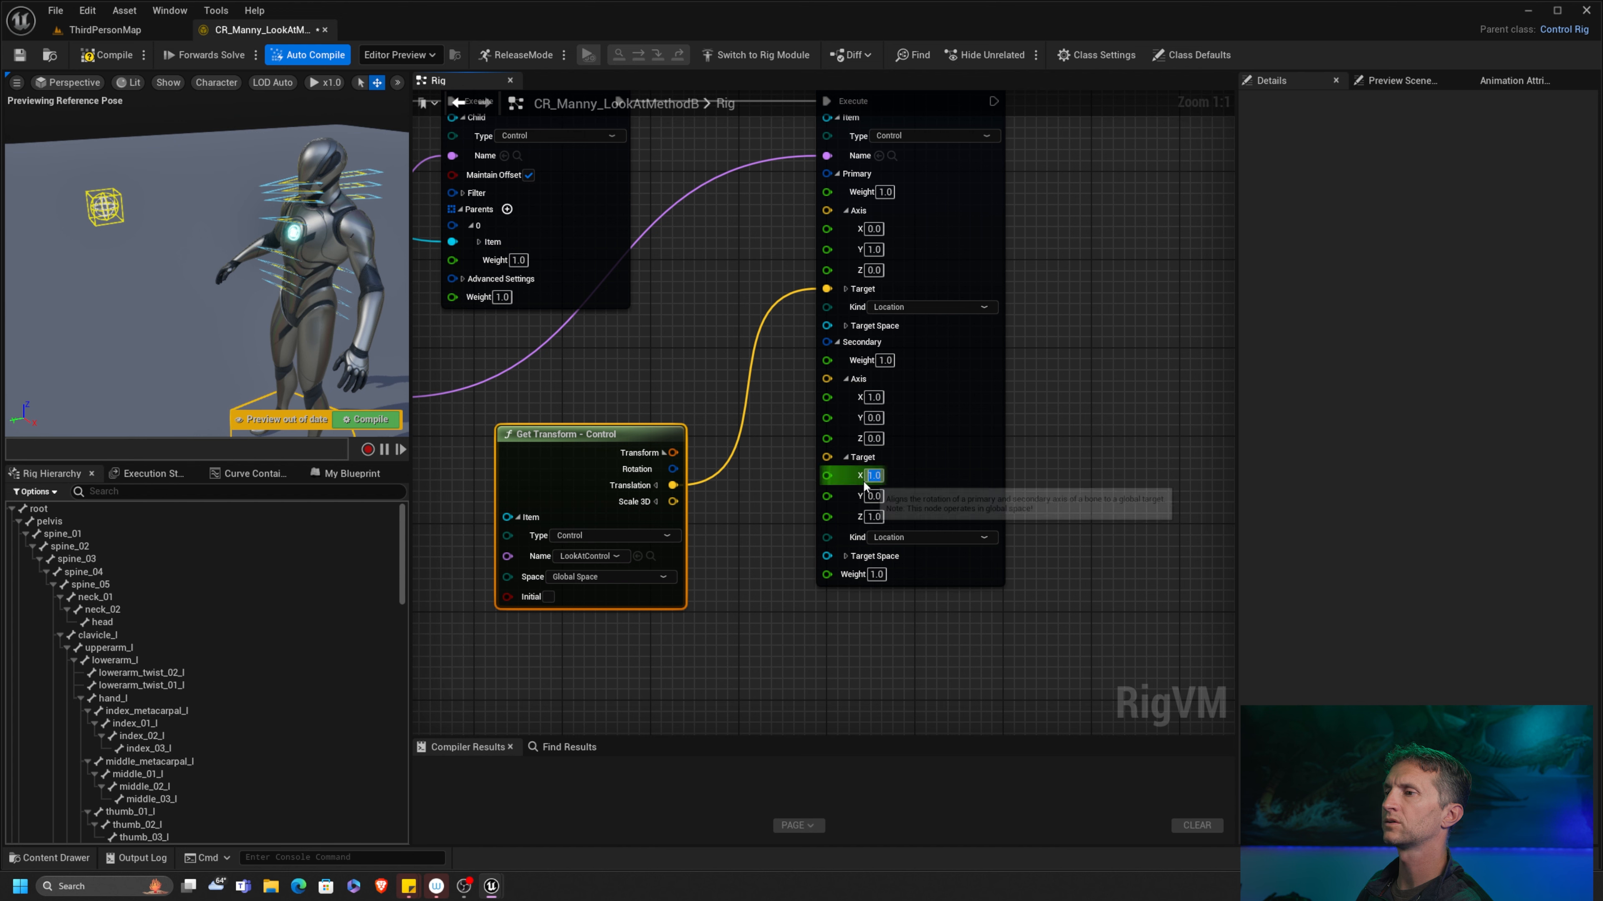
pyautogui.write('0')
pyautogui.press('Return')
pyautogui.click(946, 537)
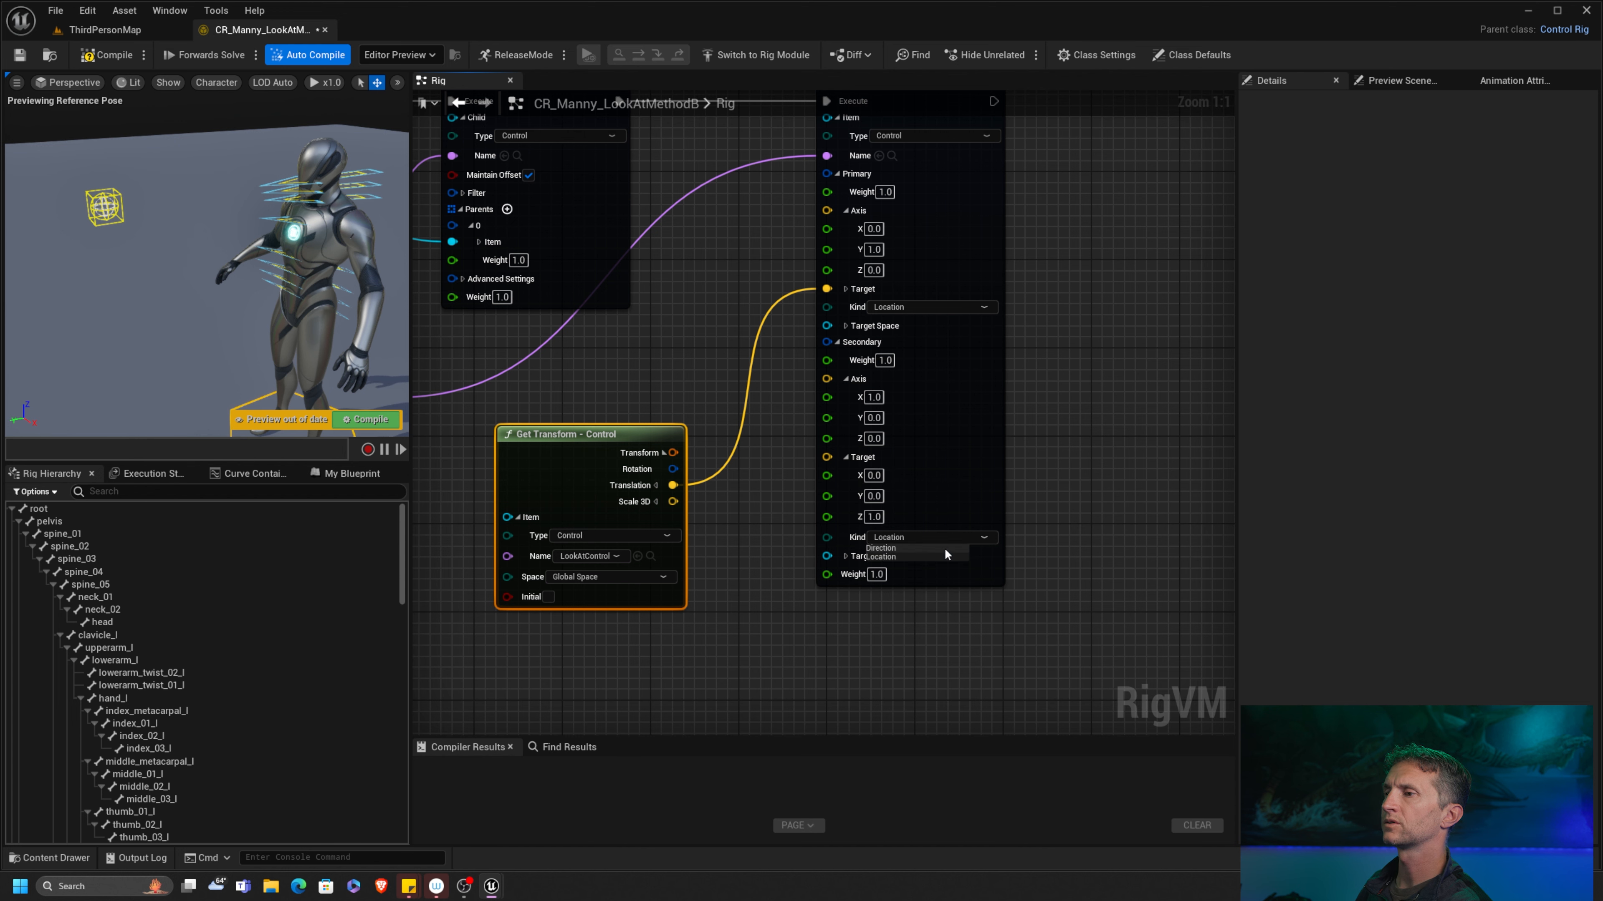
pyautogui.click(884, 548)
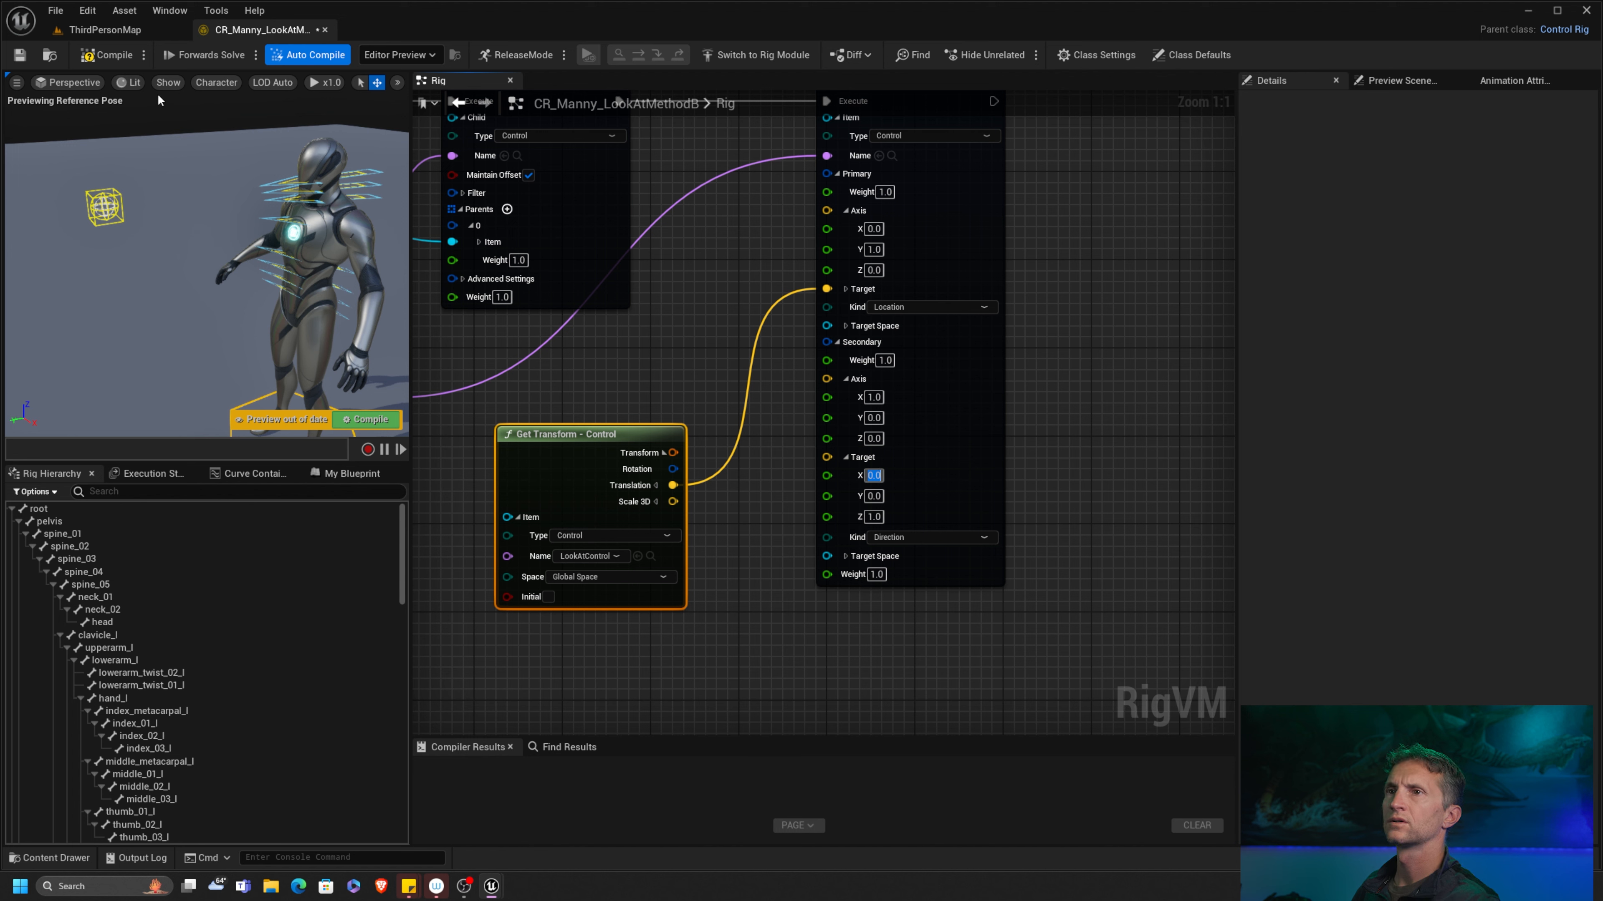
pyautogui.click(102, 56)
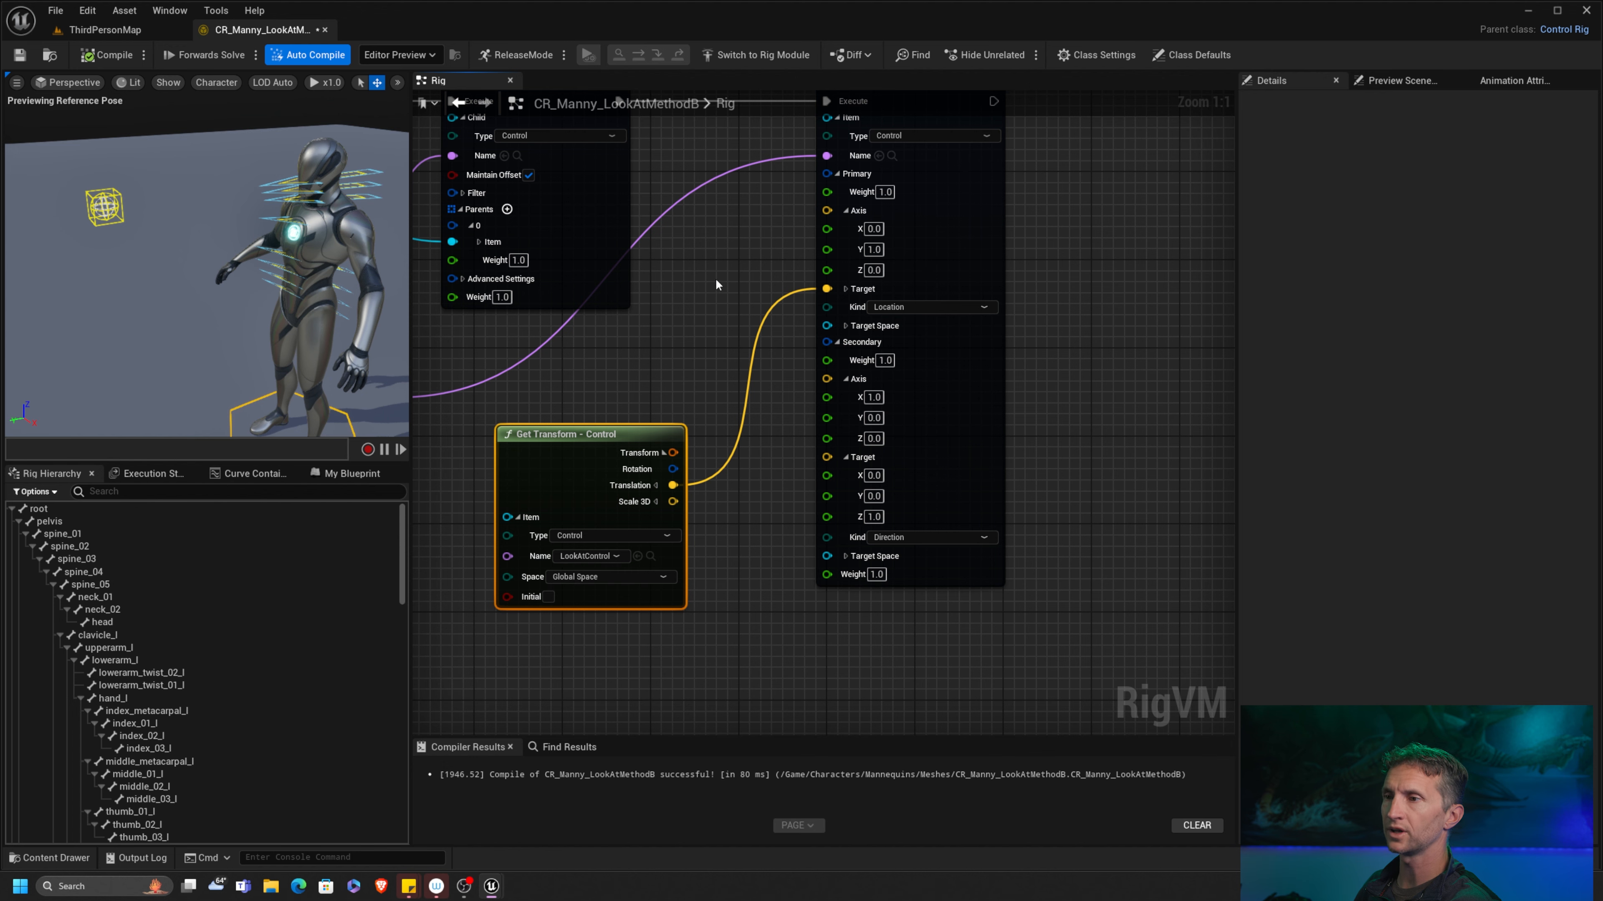
# Step: Move the LookAtWS control vertically in the preview to test the aim, recompile, and save the rig asset
pyautogui.moveTo(622, 366); pyautogui.dragTo(795, 374, button='right')
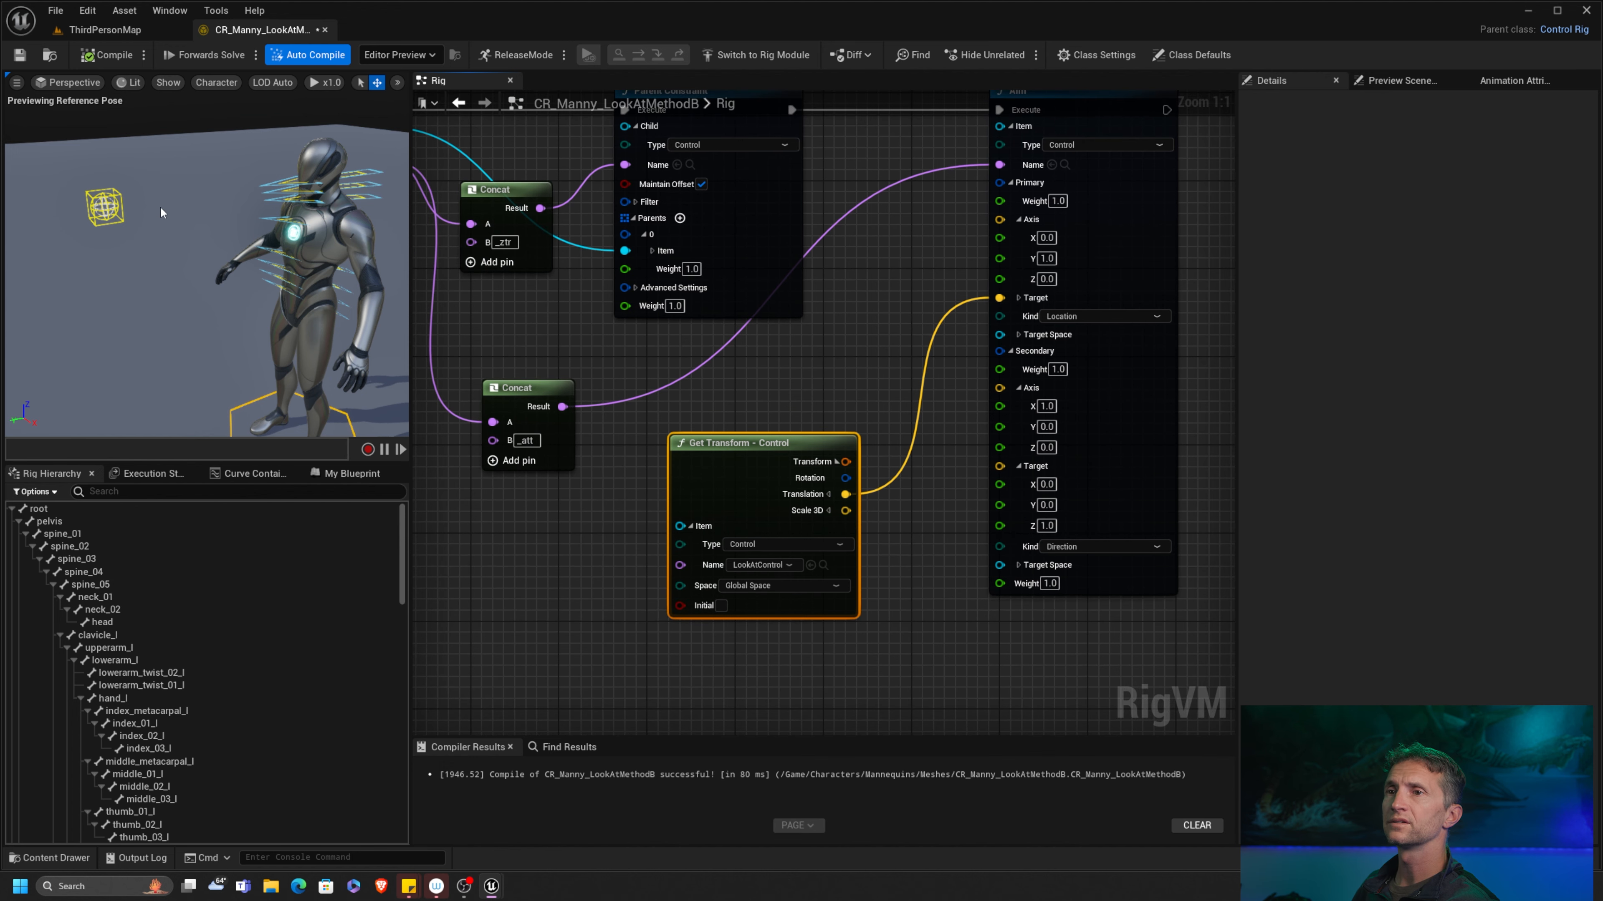
pyautogui.click(119, 188)
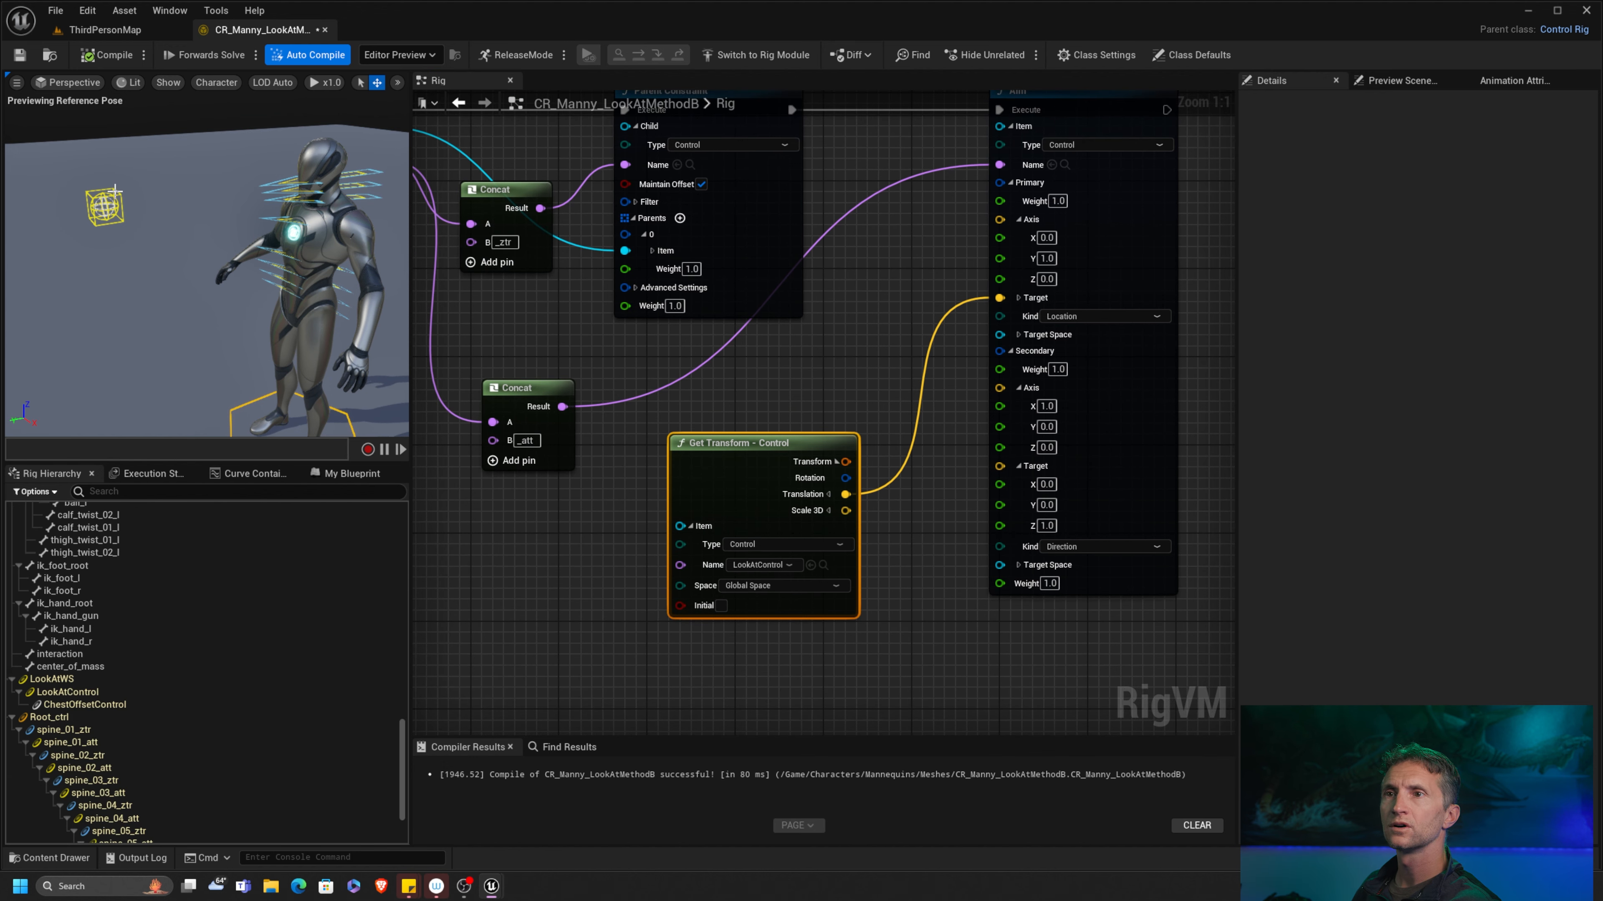
pyautogui.click(115, 188)
pyautogui.moveTo(99, 164); pyautogui.dragTo(106, 227)
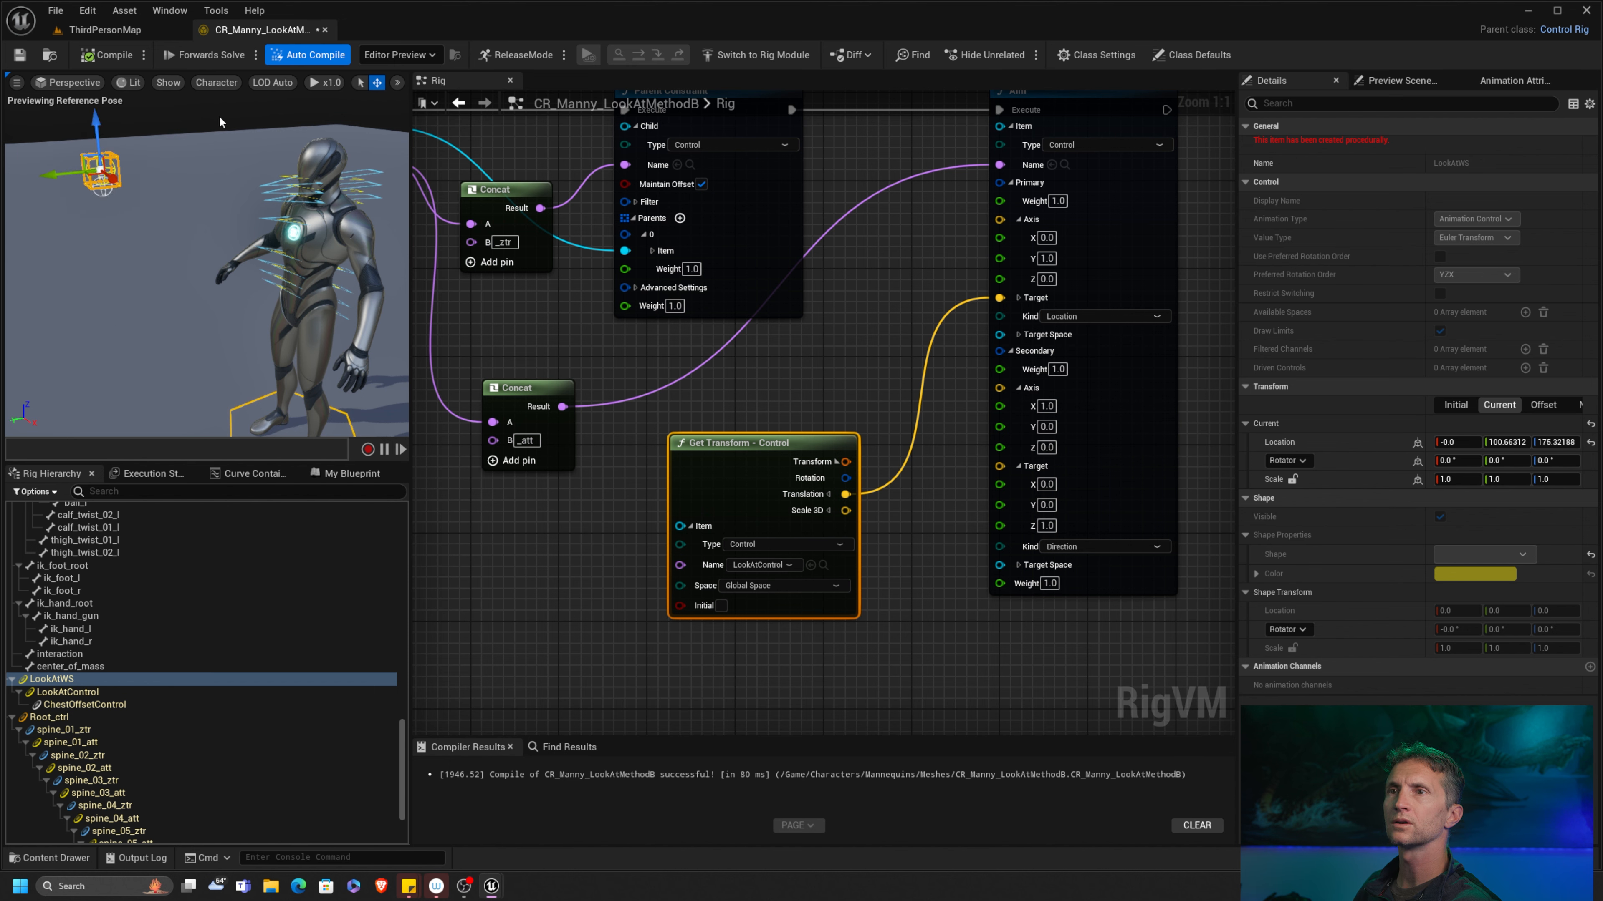
pyautogui.click(36, 116)
pyautogui.click(20, 55)
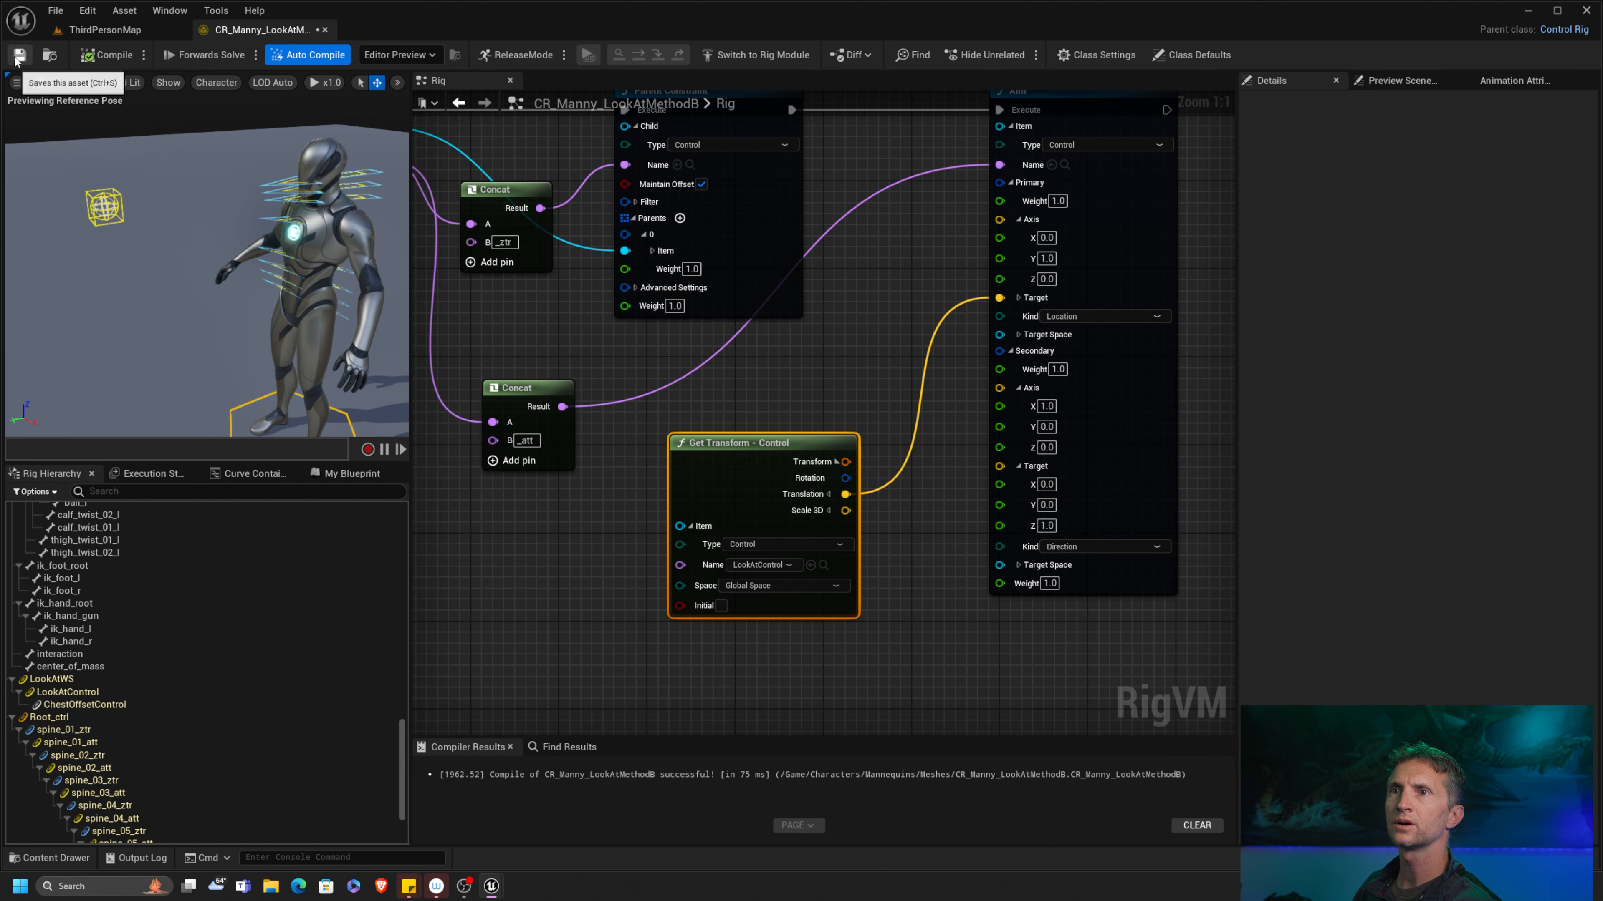
# Step: Collapse the Item of the LookAtControl Get Transform and move the node up level with the _att Concat
pyautogui.click(690, 526)
pyautogui.moveTo(731, 493); pyautogui.dragTo(775, 438)
pyautogui.scroll(-3, 776, 437)
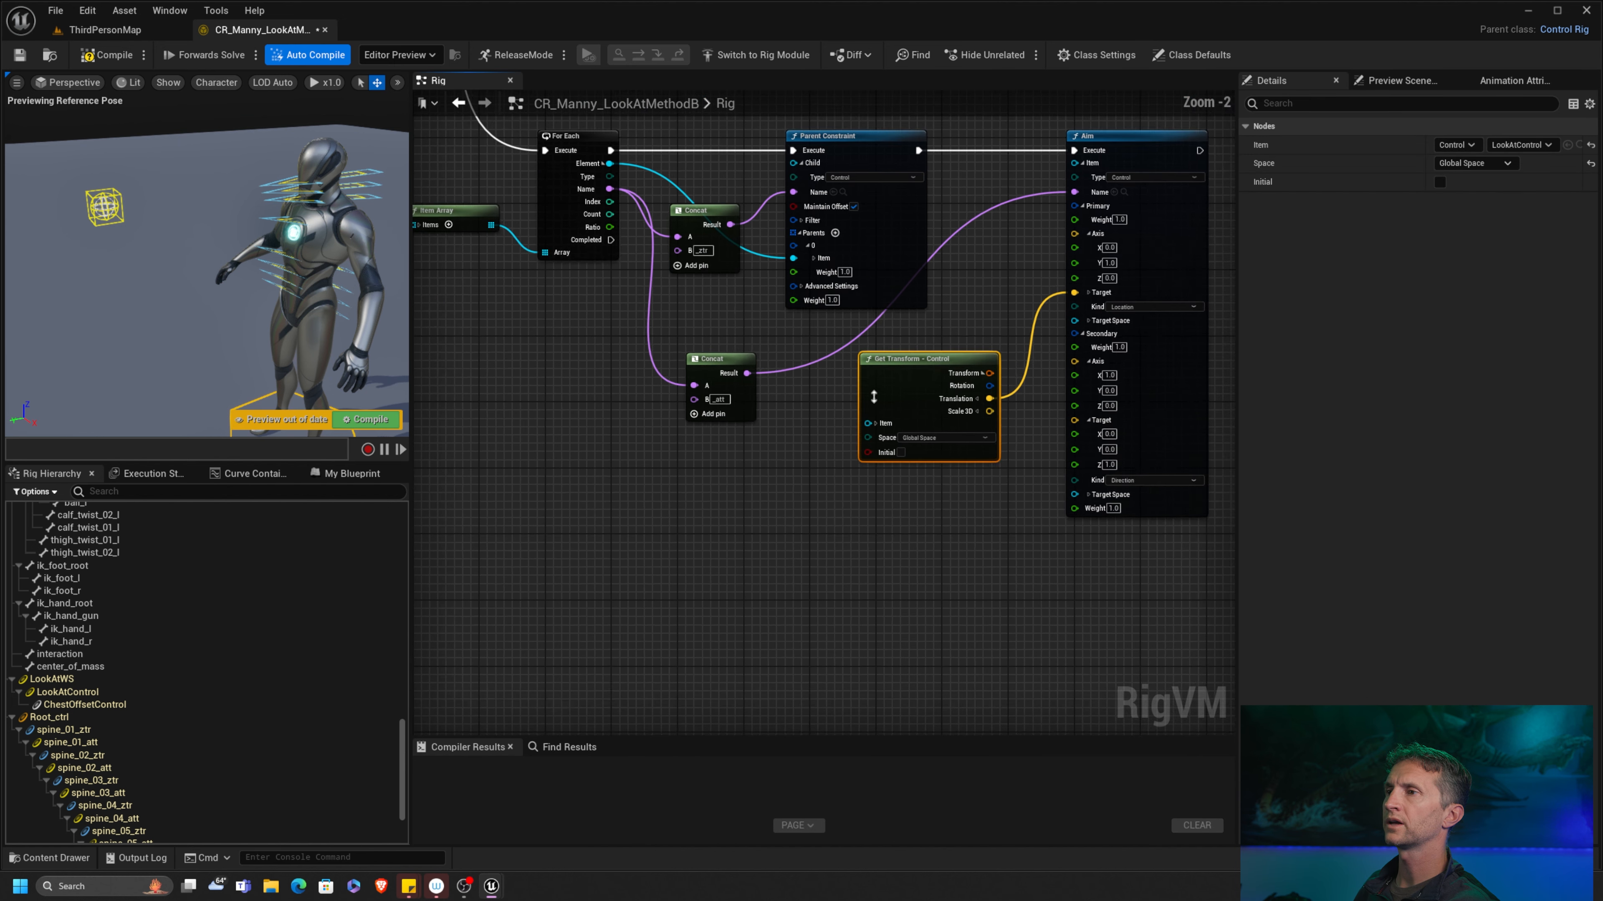
# Step: Try driving the Aim's Weight with the For Each's Ratio, compiling and moving LookAtWS vertically to test it
pyautogui.moveTo(670, 206); pyautogui.dragTo(586, 242, button='right')
pyautogui.moveTo(552, 279); pyautogui.dragTo(970, 534)
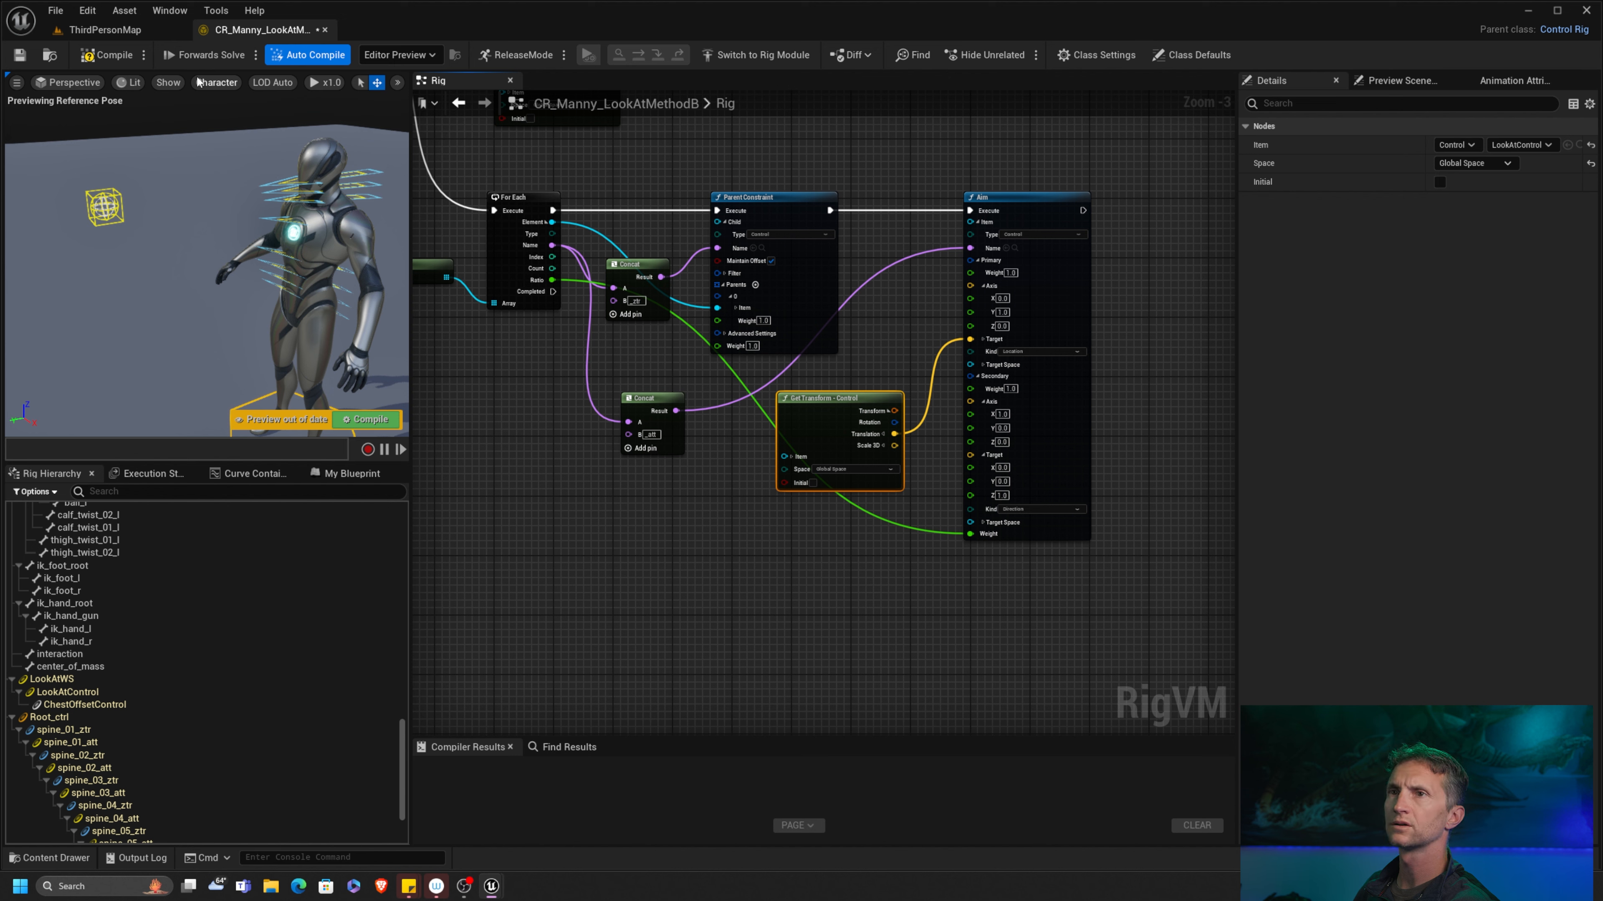
pyautogui.click(108, 55)
pyautogui.click(120, 196)
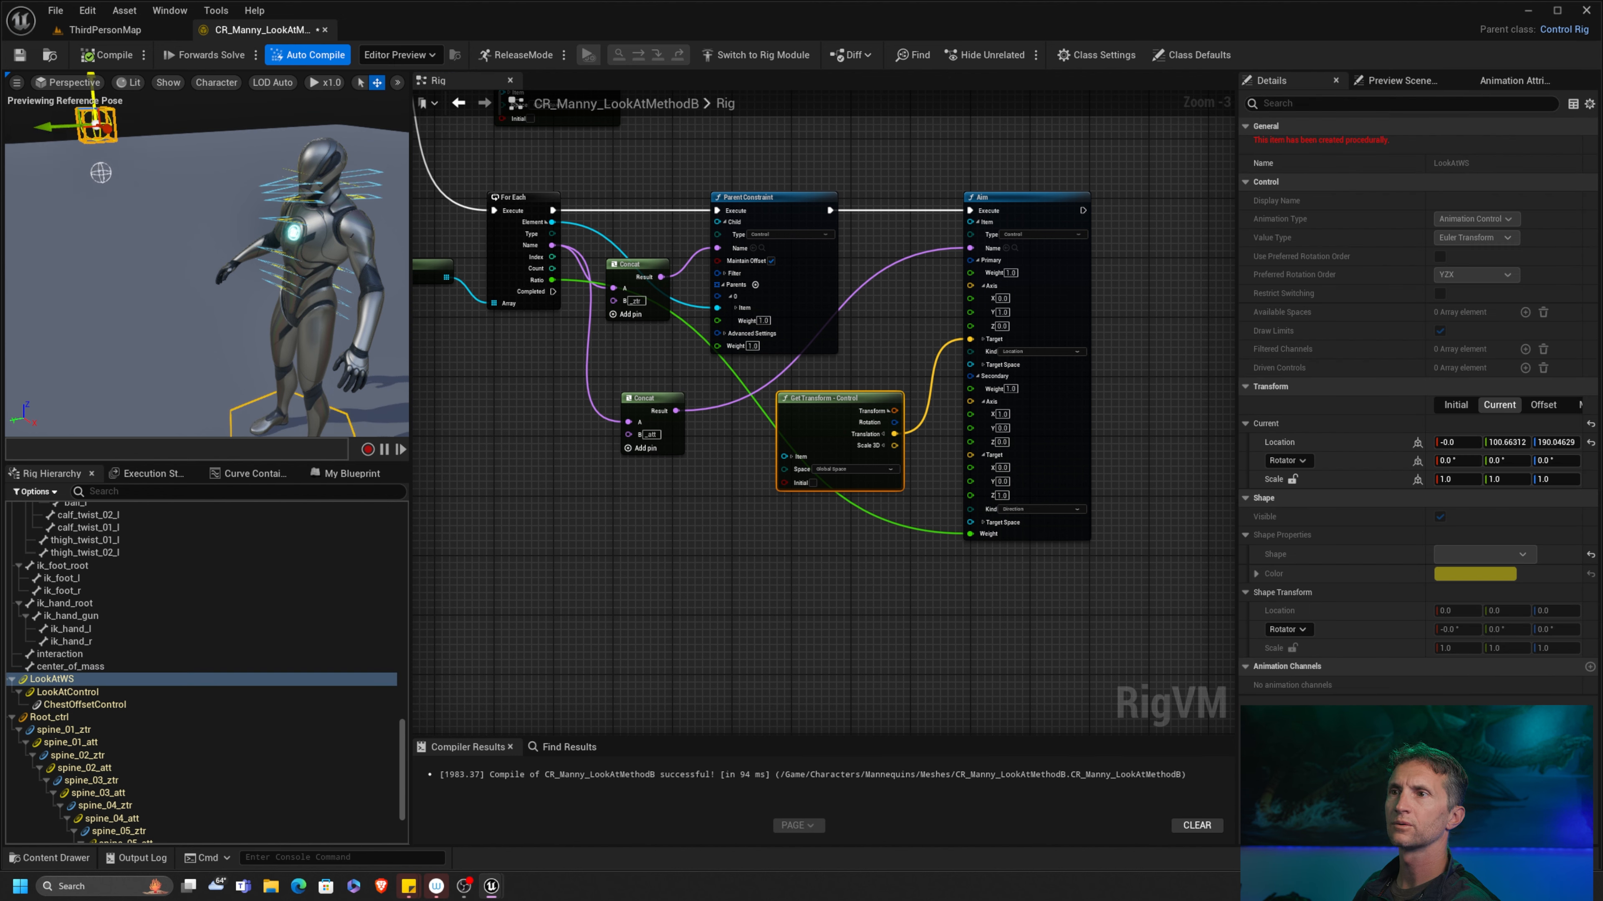
pyautogui.moveTo(200, 194); pyautogui.dragTo(208, 135)
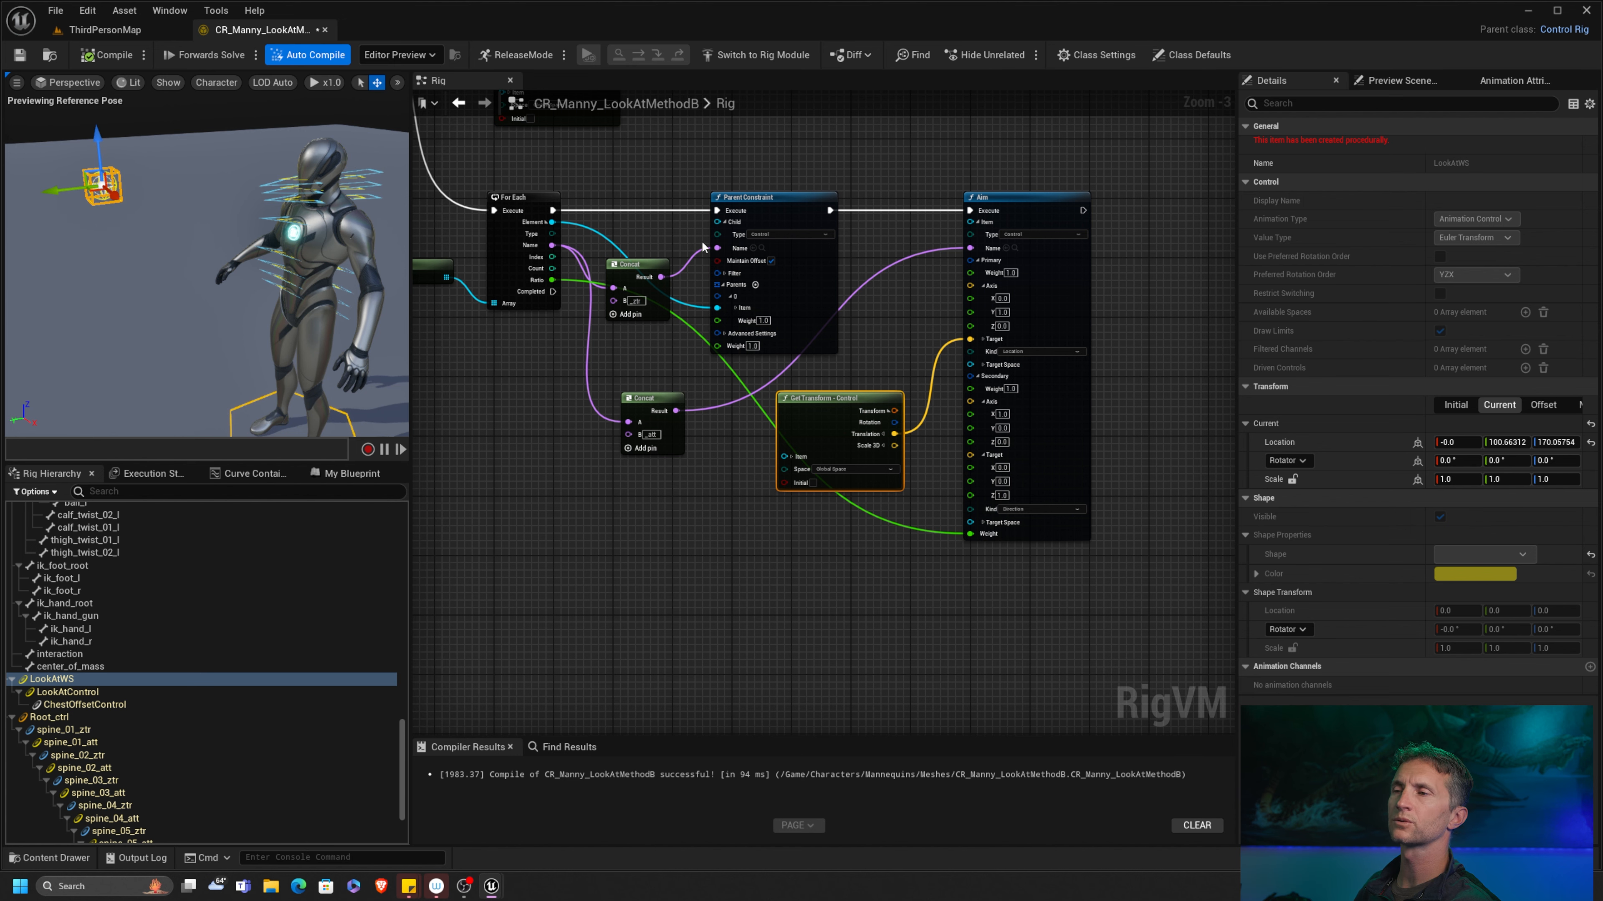
pyautogui.scroll(3, 537, 315)
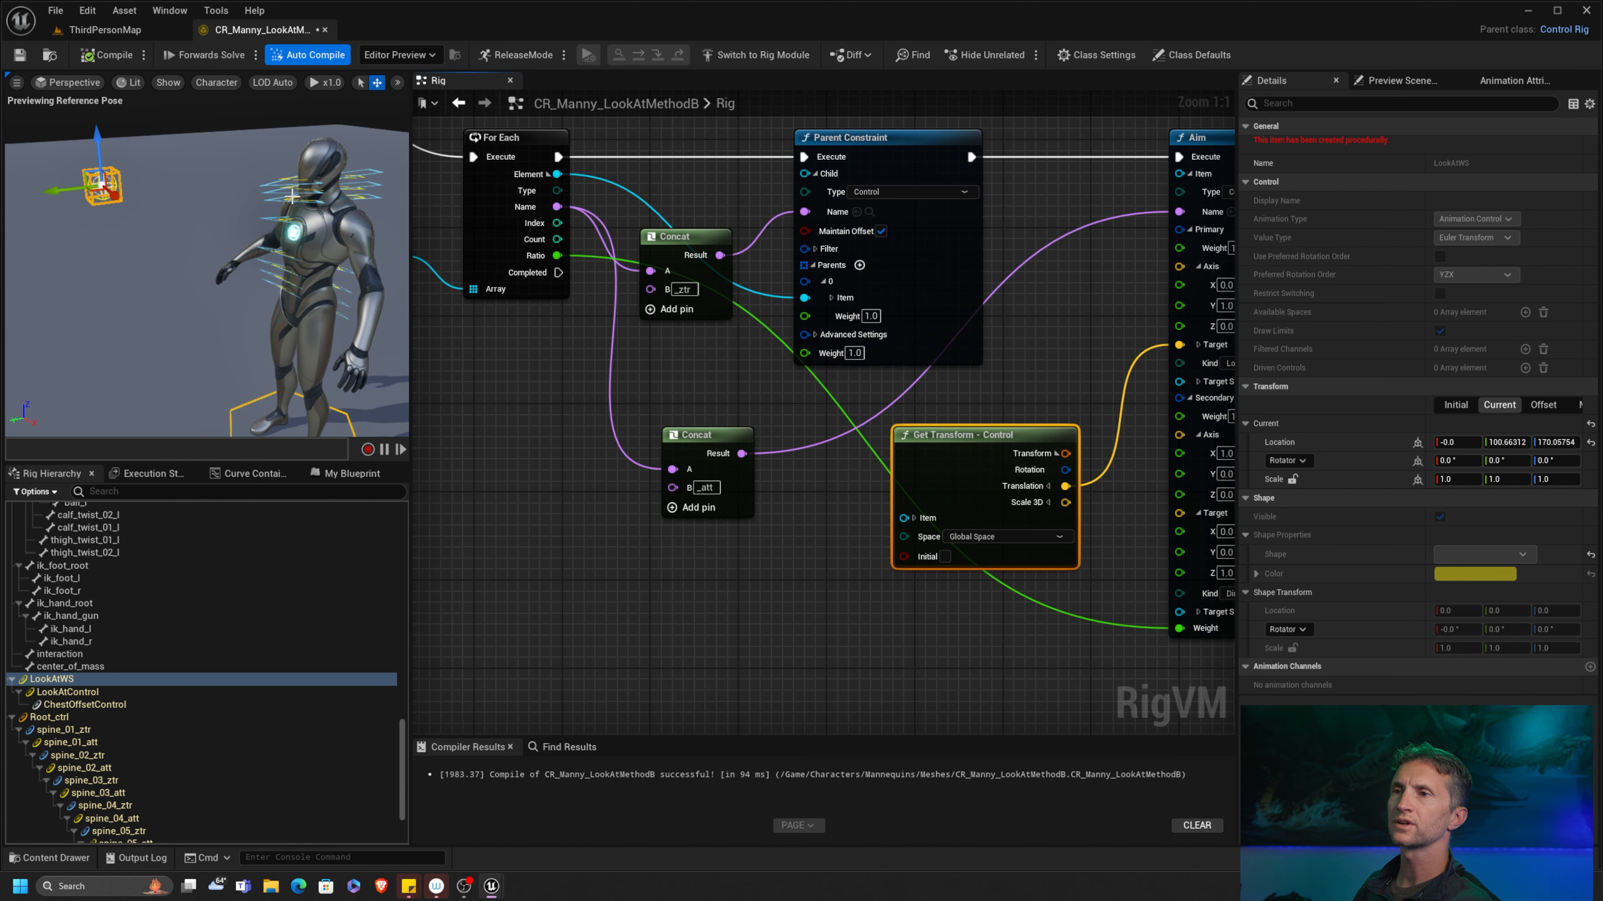
pyautogui.click(137, 169)
# Step: Duplicate the For Each loop nodes without the Item Array below the originals, and connect the original loop's Completed to the copy's Execute
pyautogui.scroll(-7, 571, 483)
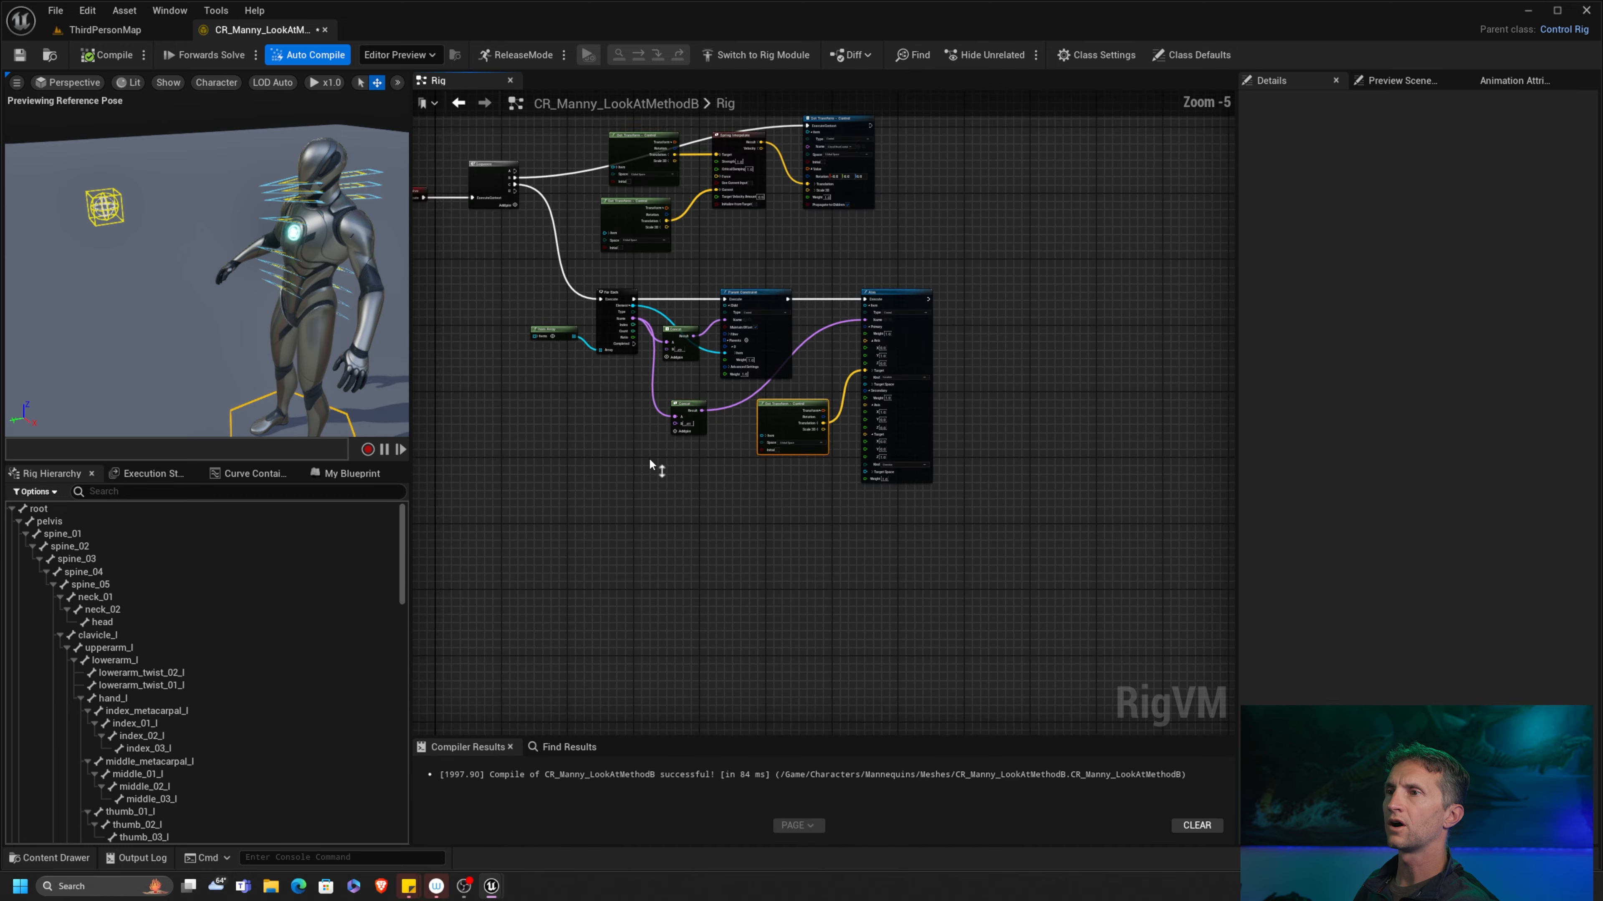
pyautogui.moveTo(745, 415); pyautogui.dragTo(857, 480)
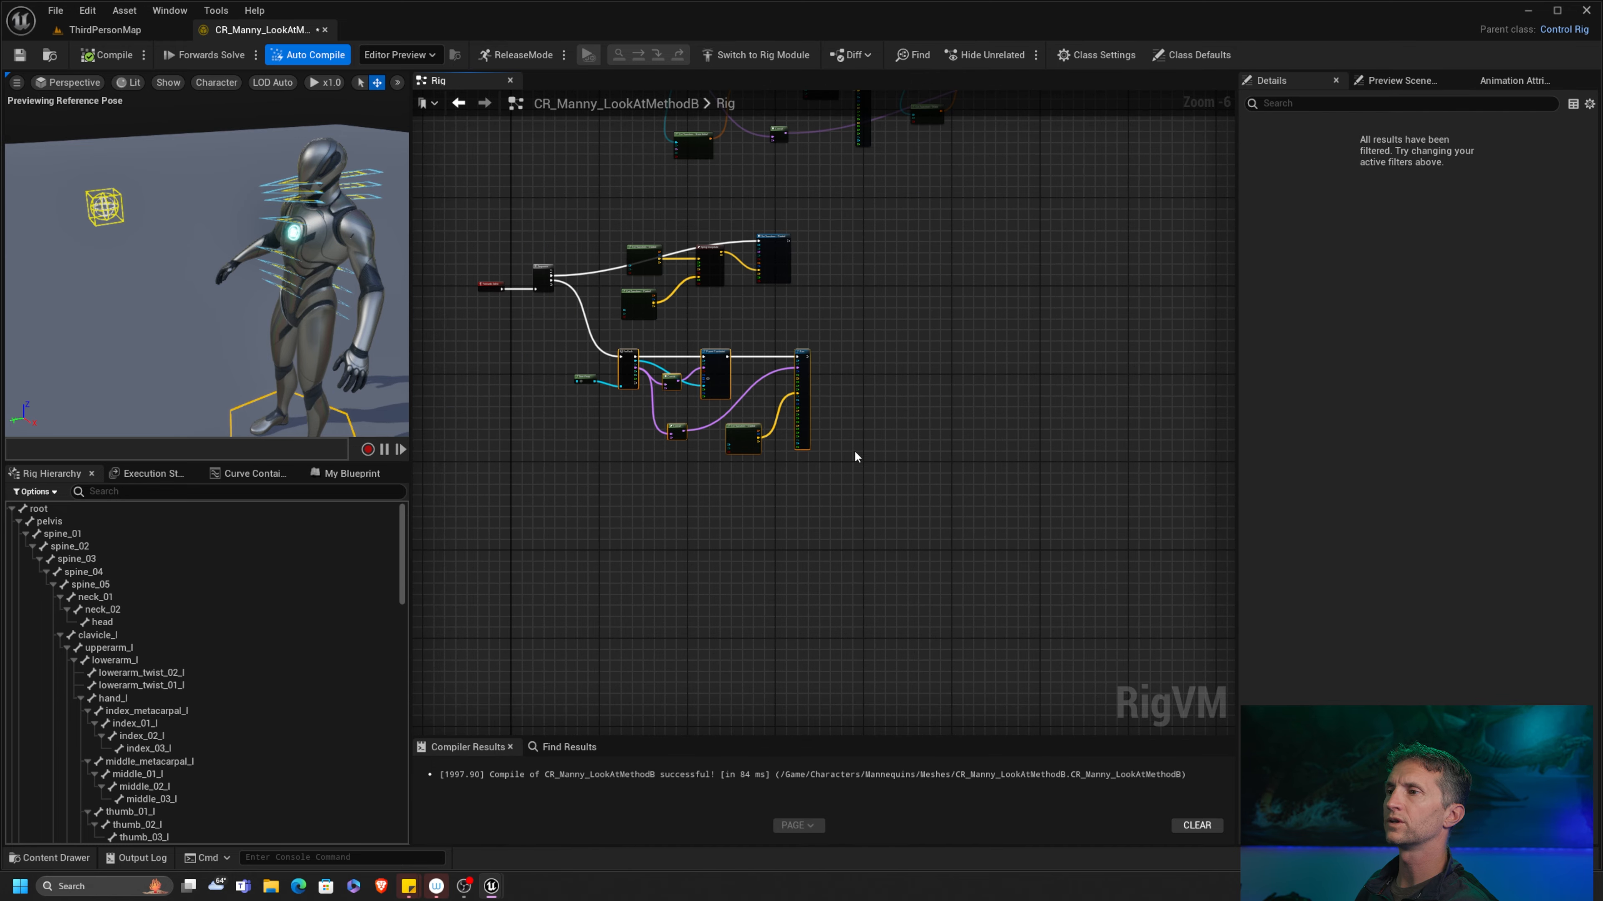
pyautogui.scroll(2, 848, 429)
pyautogui.hotkey('ctrl', 'v')
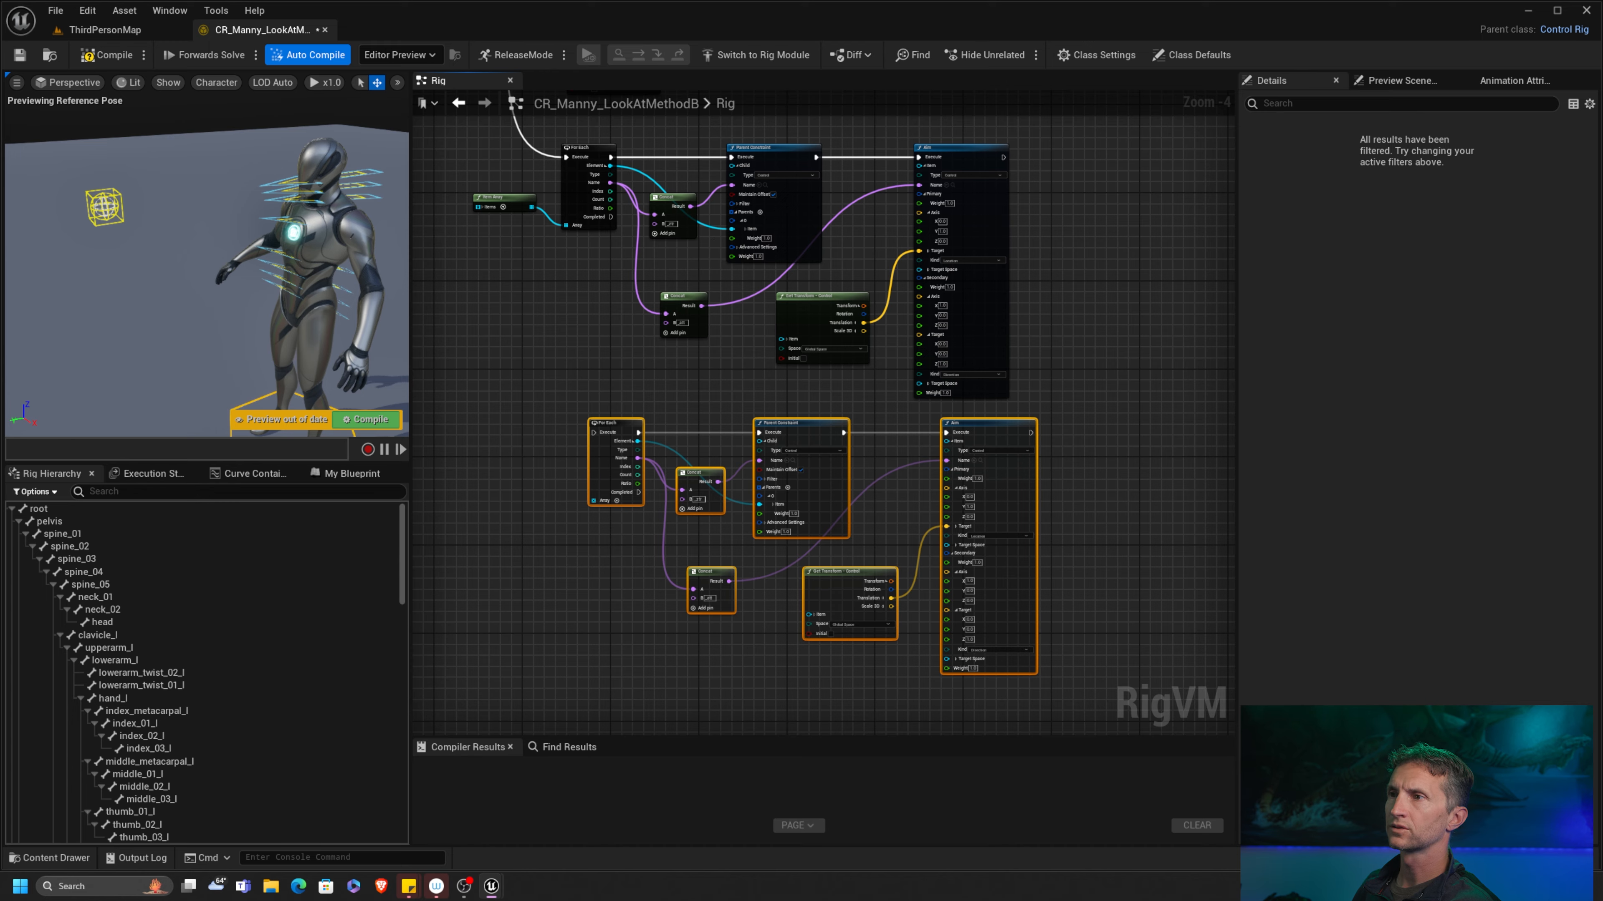
pyautogui.scroll(1, 524, 208)
pyautogui.moveTo(653, 220); pyautogui.dragTo(630, 510)
# Step: Create an Item Array from the bones spine_01 through spine_05 in the graph beside the copied For Each
pyautogui.click(63, 533)
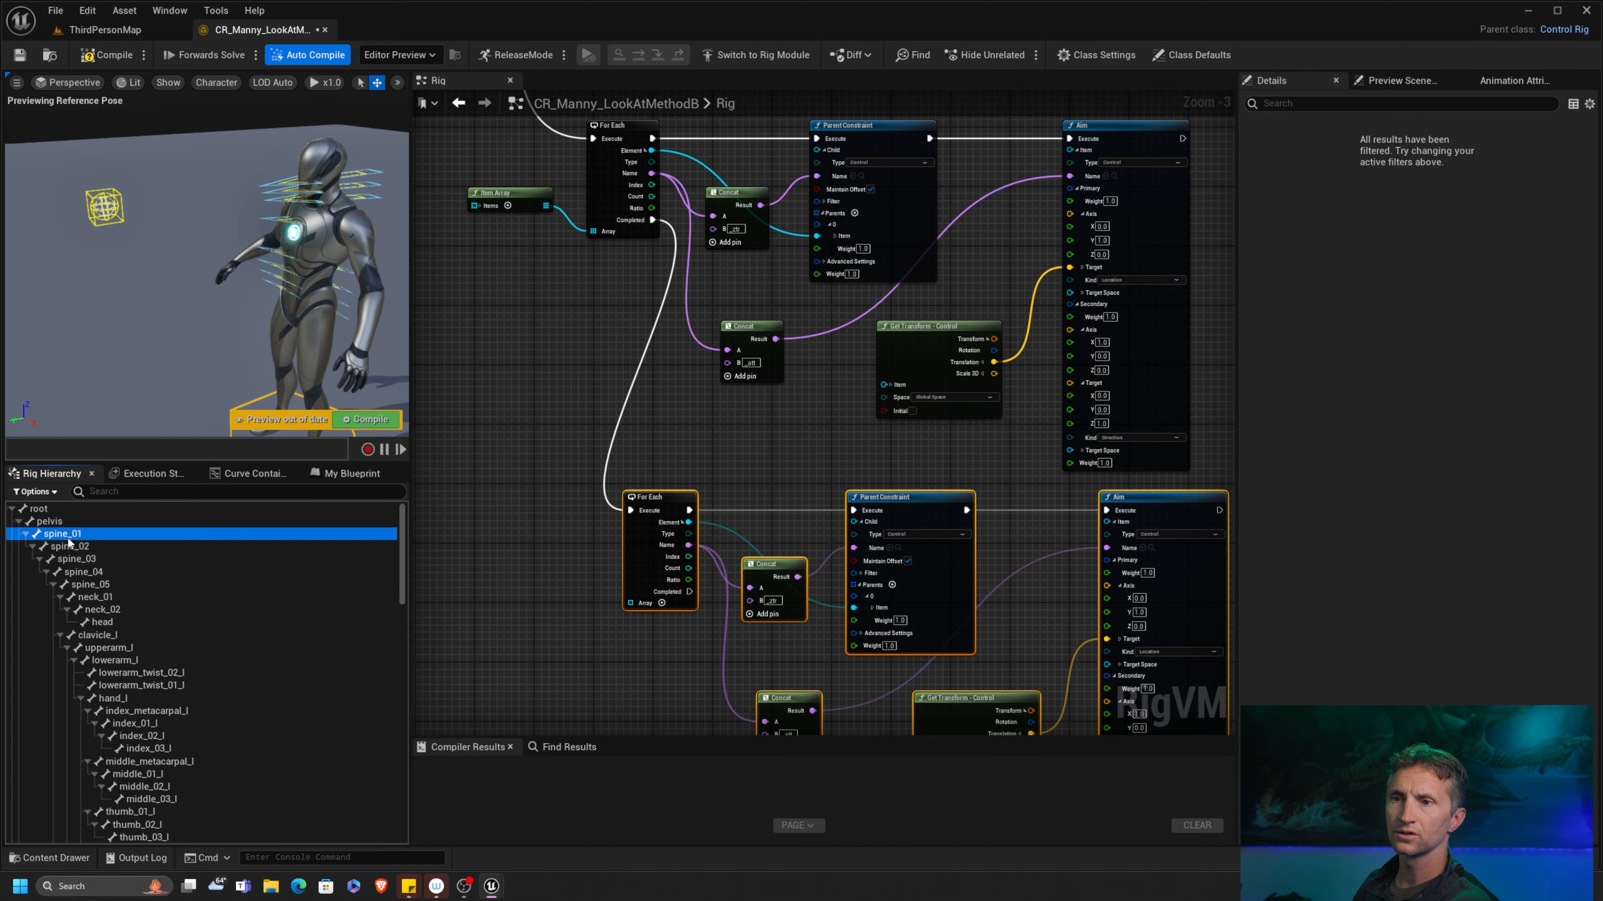
pyautogui.keyDown('shift'); pyautogui.click(108, 585); pyautogui.keyUp('shift')
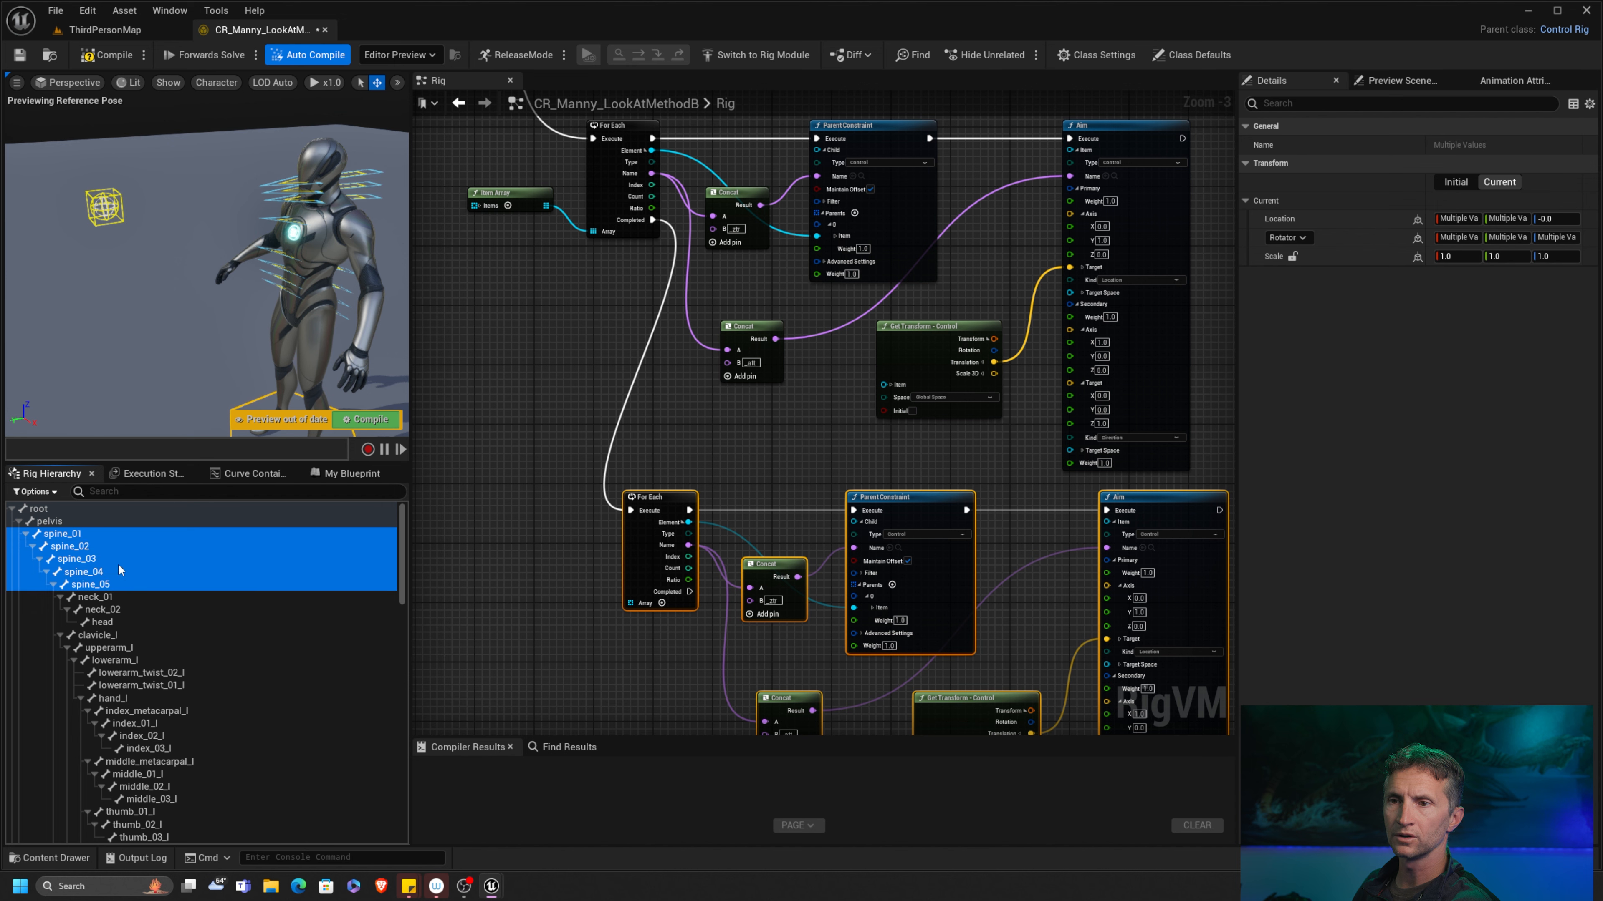
pyautogui.moveTo(75, 534); pyautogui.dragTo(487, 394)
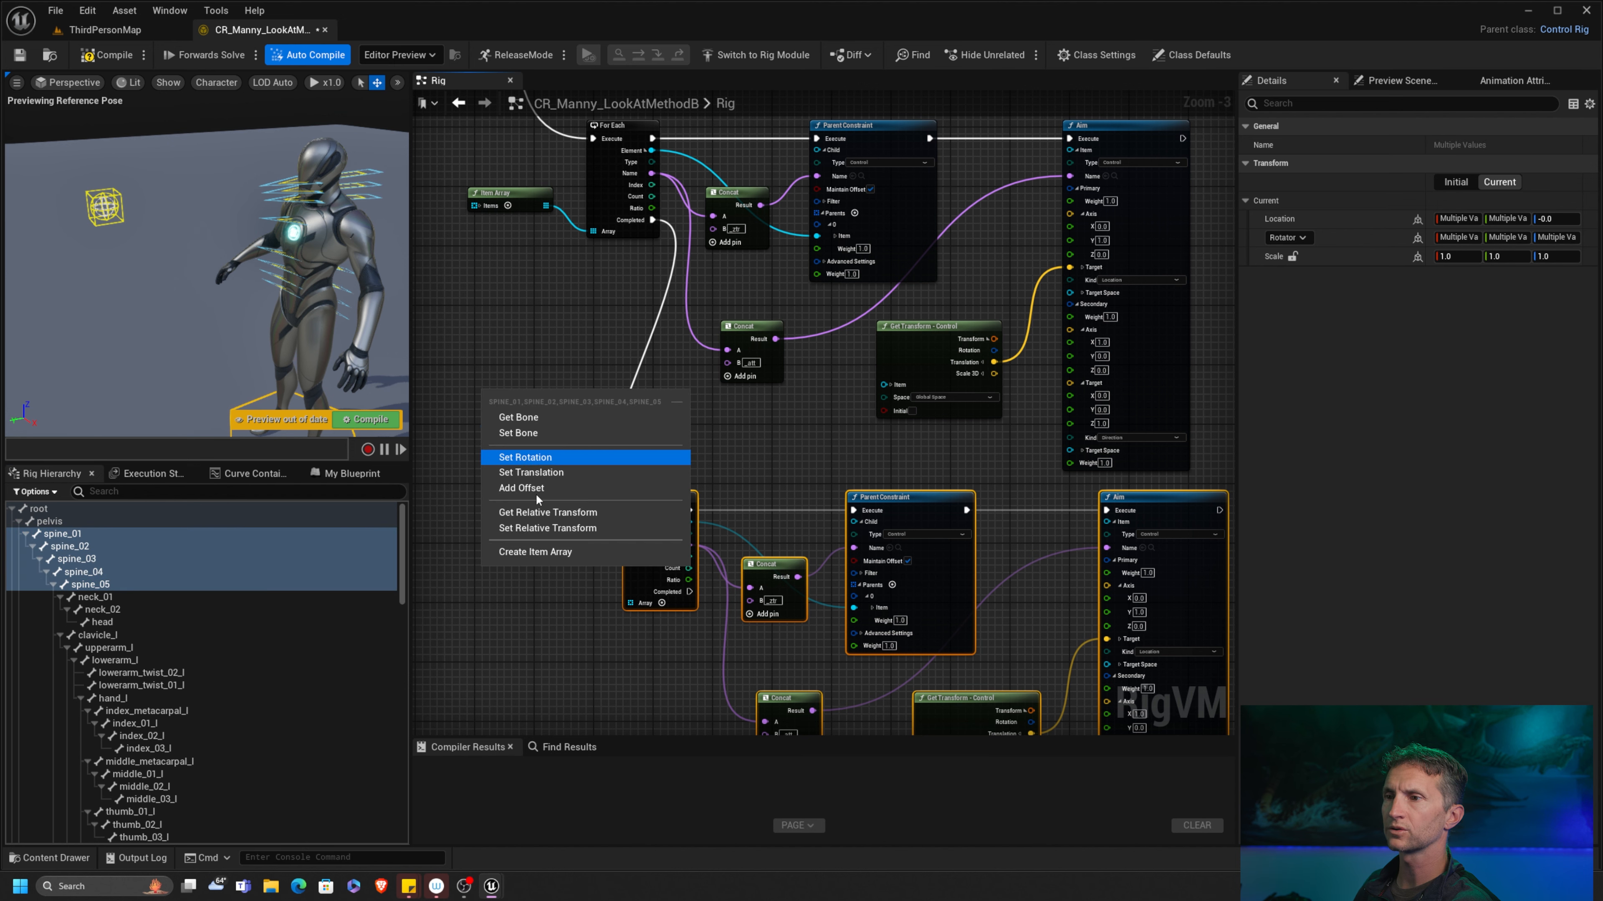
pyautogui.click(533, 553)
pyautogui.scroll(3, 608, 401)
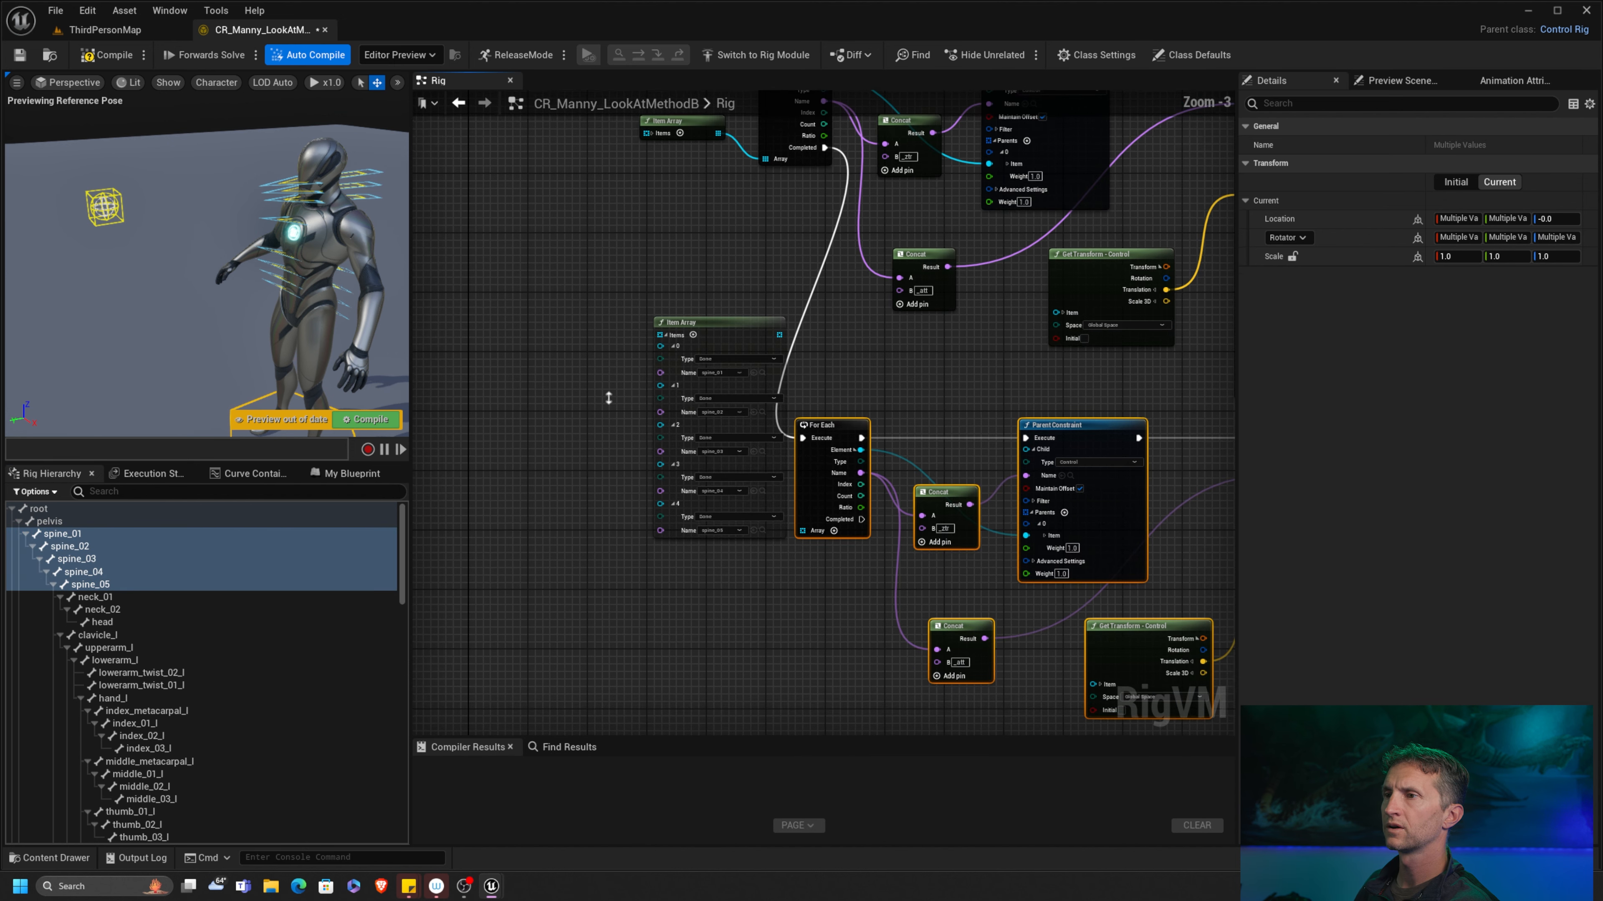
# Step: Collapse the spine Item Array, place it beside the copied For Each, and connect it to that loop's Array
pyautogui.click(693, 305)
pyautogui.moveTo(773, 307); pyautogui.dragTo(809, 595)
pyautogui.moveTo(872, 533); pyautogui.dragTo(776, 447, button='right')
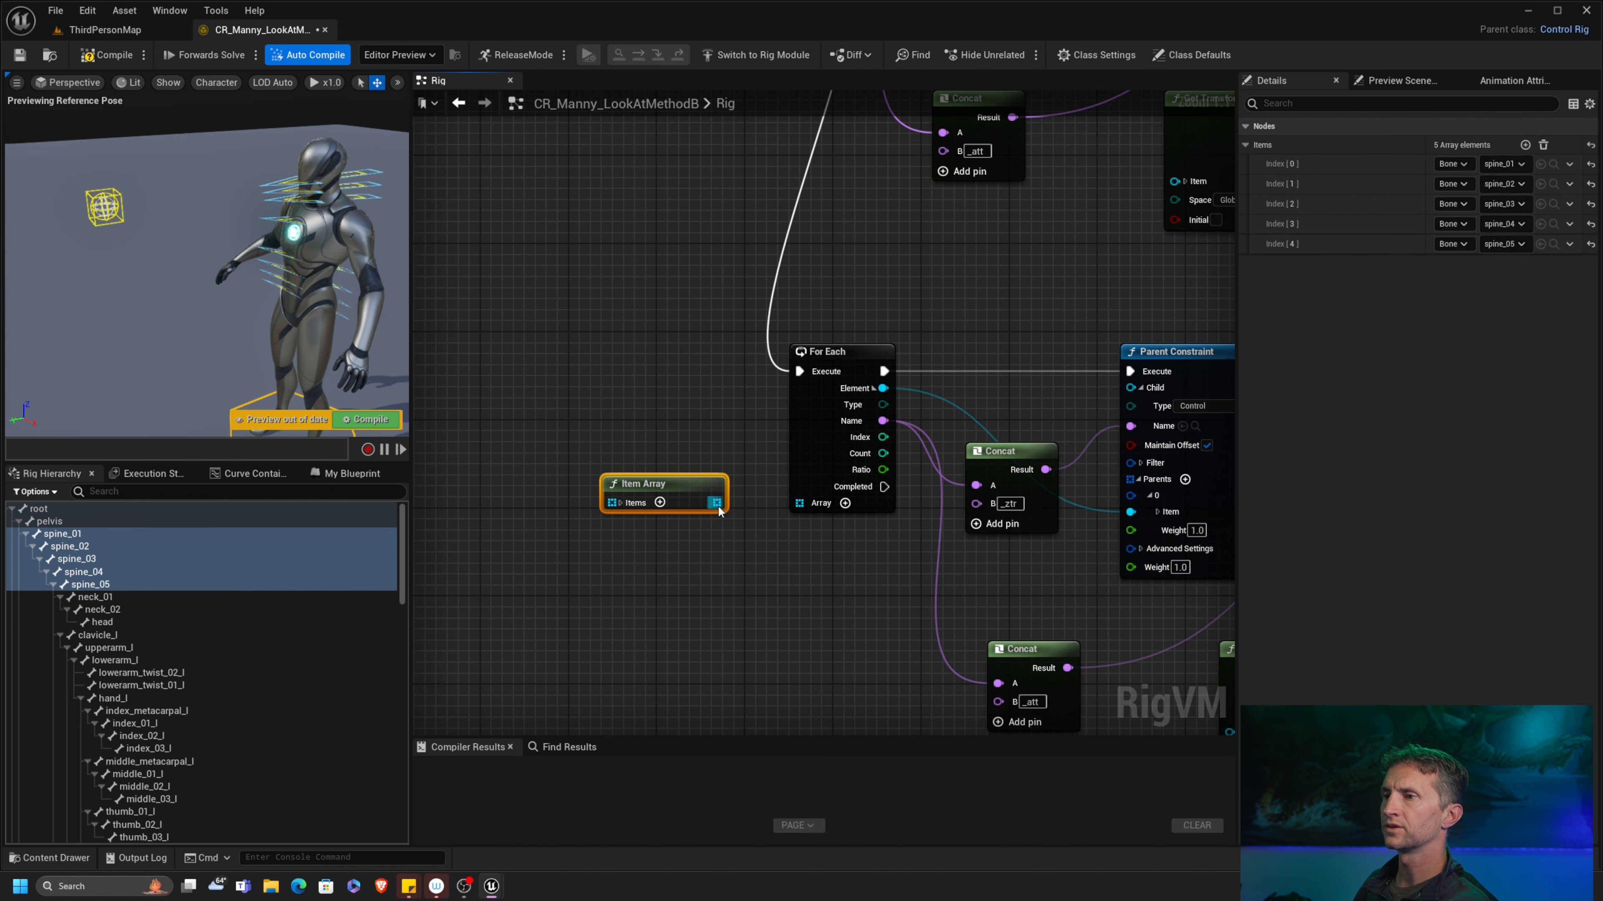
pyautogui.moveTo(717, 503); pyautogui.dragTo(846, 503)
# Step: Expand the Item of the copied loop's Get Transform, compile, and move LookAtWS in the preview to test the spine aim
pyautogui.moveTo(939, 557); pyautogui.dragTo(648, 397, button='right')
pyautogui.moveTo(798, 468); pyautogui.dragTo(632, 449, button='right')
pyautogui.moveTo(978, 466); pyautogui.dragTo(851, 339, button='right')
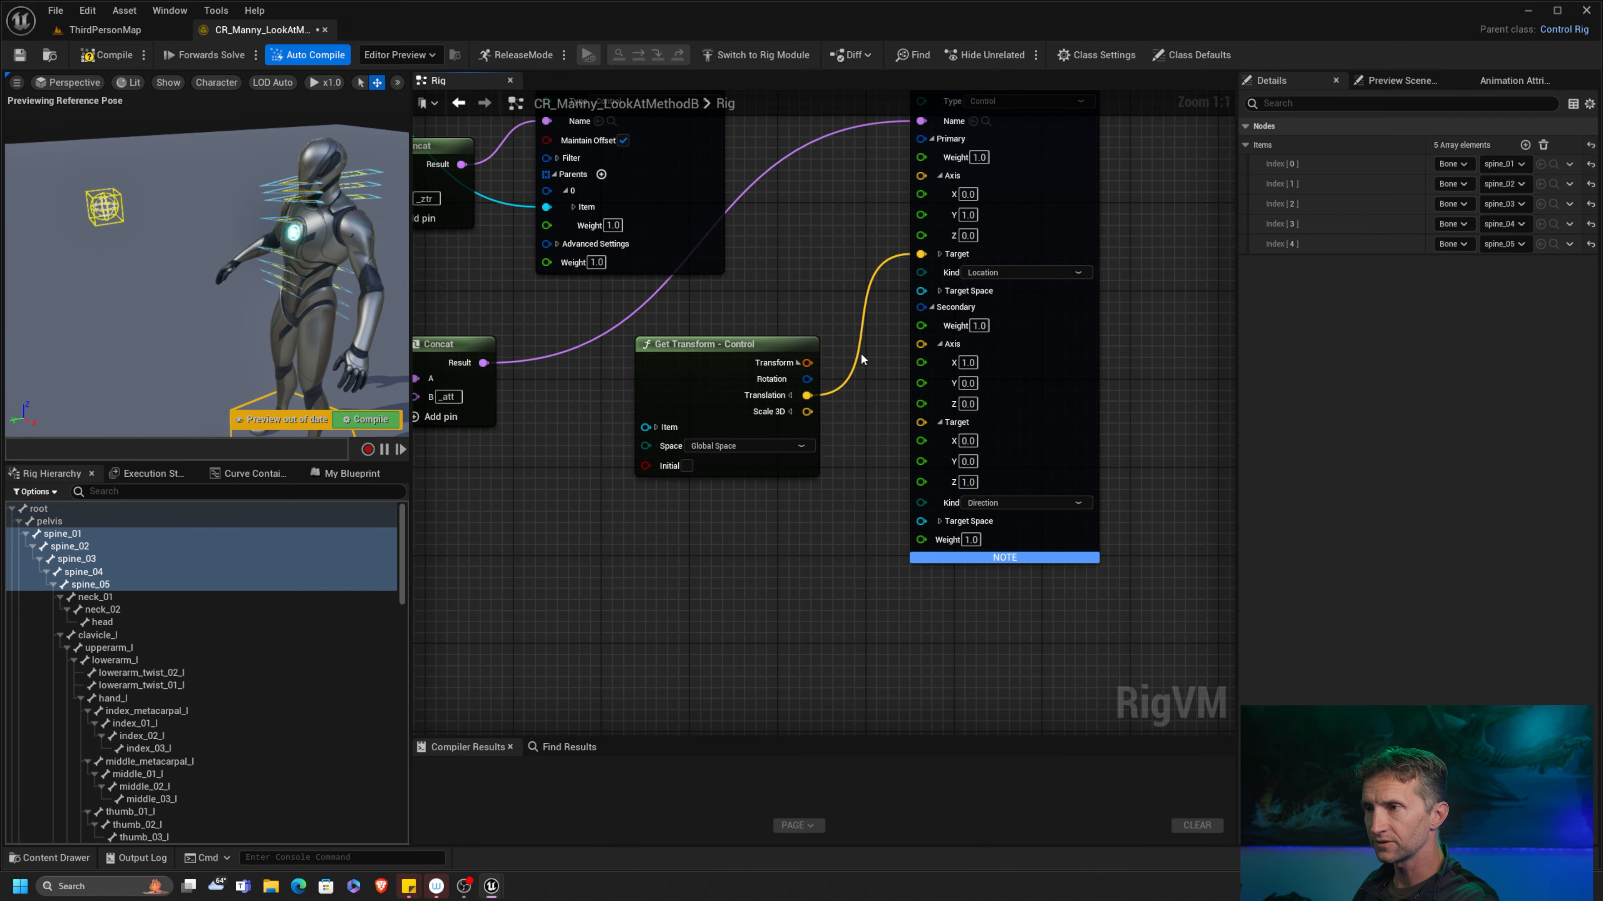
pyautogui.click(655, 428)
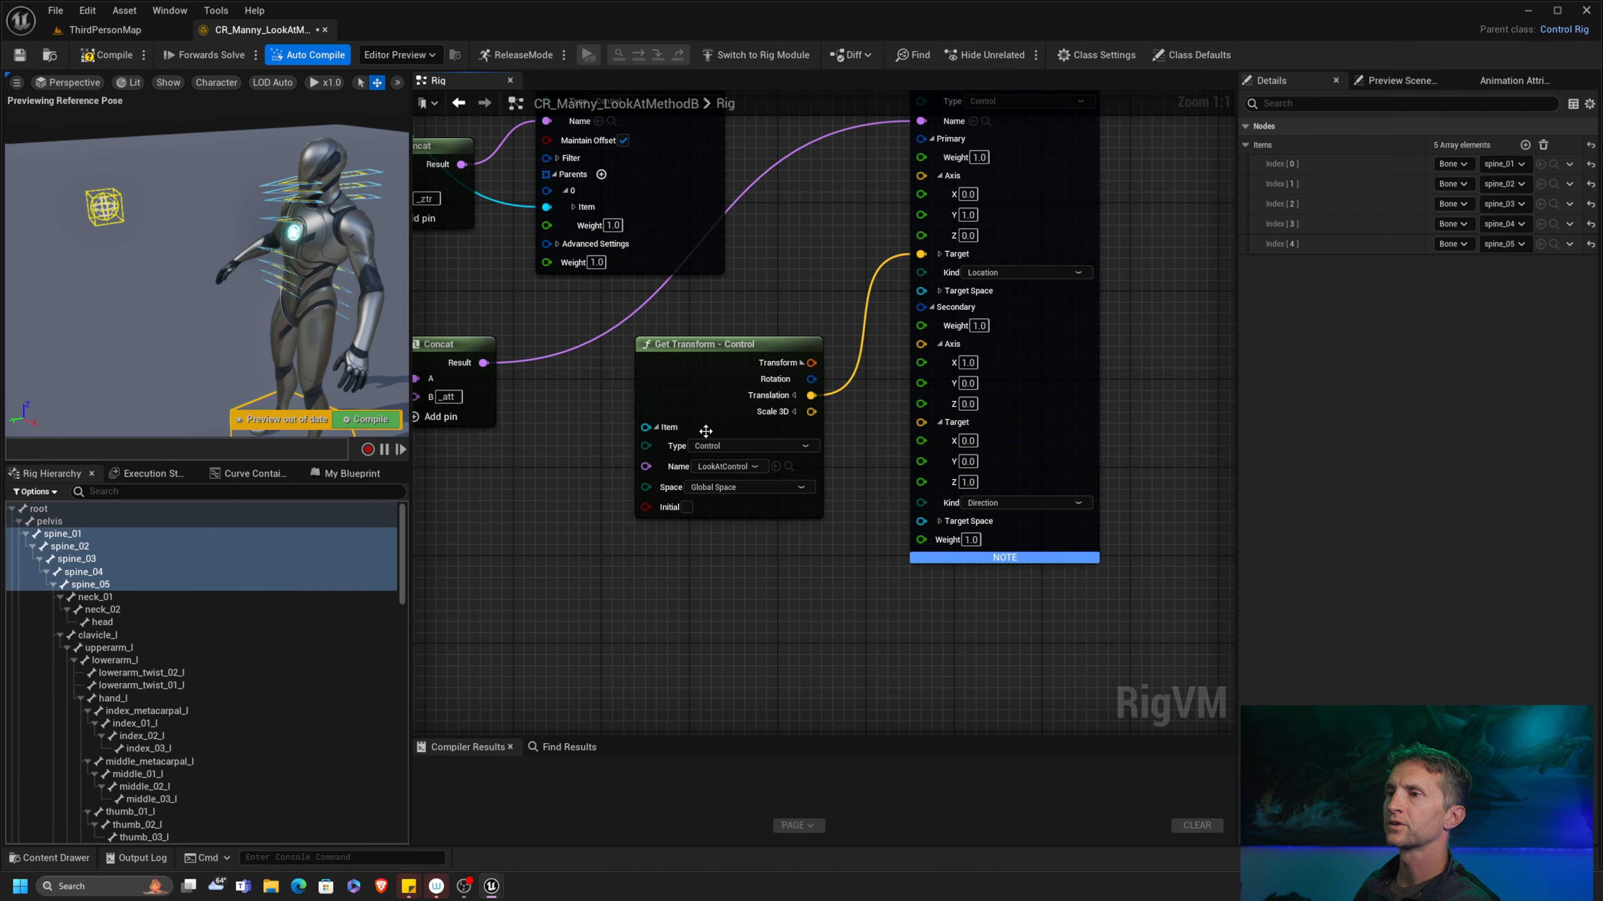
pyautogui.click(123, 58)
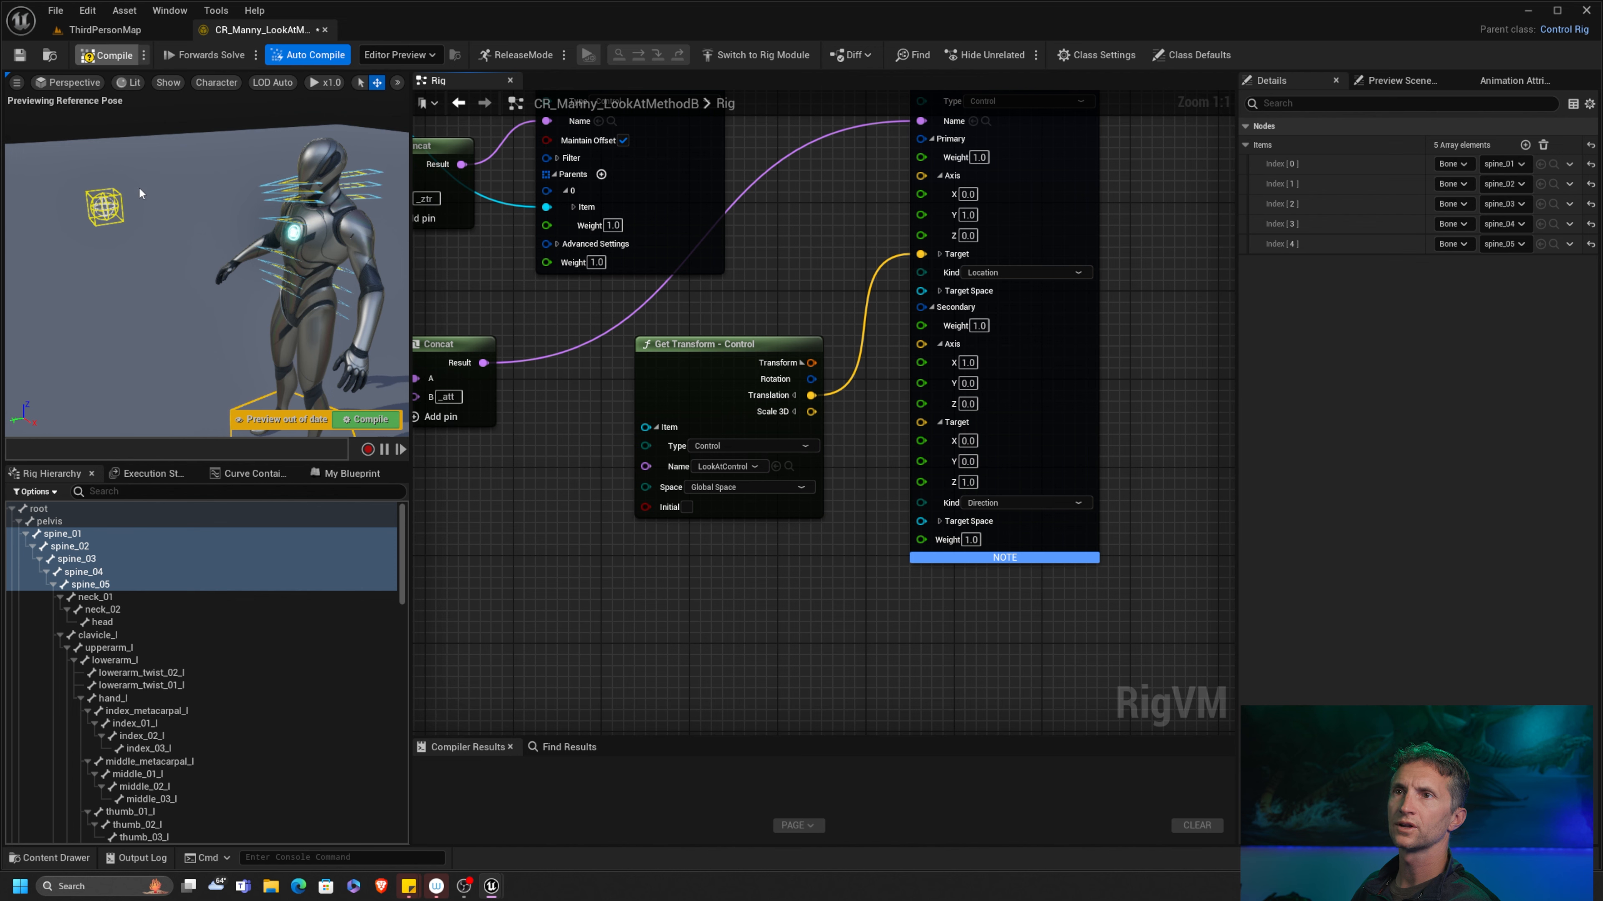
pyautogui.click(114, 198)
pyautogui.moveTo(115, 199)
pyautogui.mouseDown()
pyautogui.moveTo(104, 212)
pyautogui.moveTo(183, 290)
pyautogui.moveTo(23, 186)
pyautogui.moveTo(389, 308)
pyautogui.moveTo(82, 199)
pyautogui.moveTo(120, 190)
pyautogui.mouseUp()
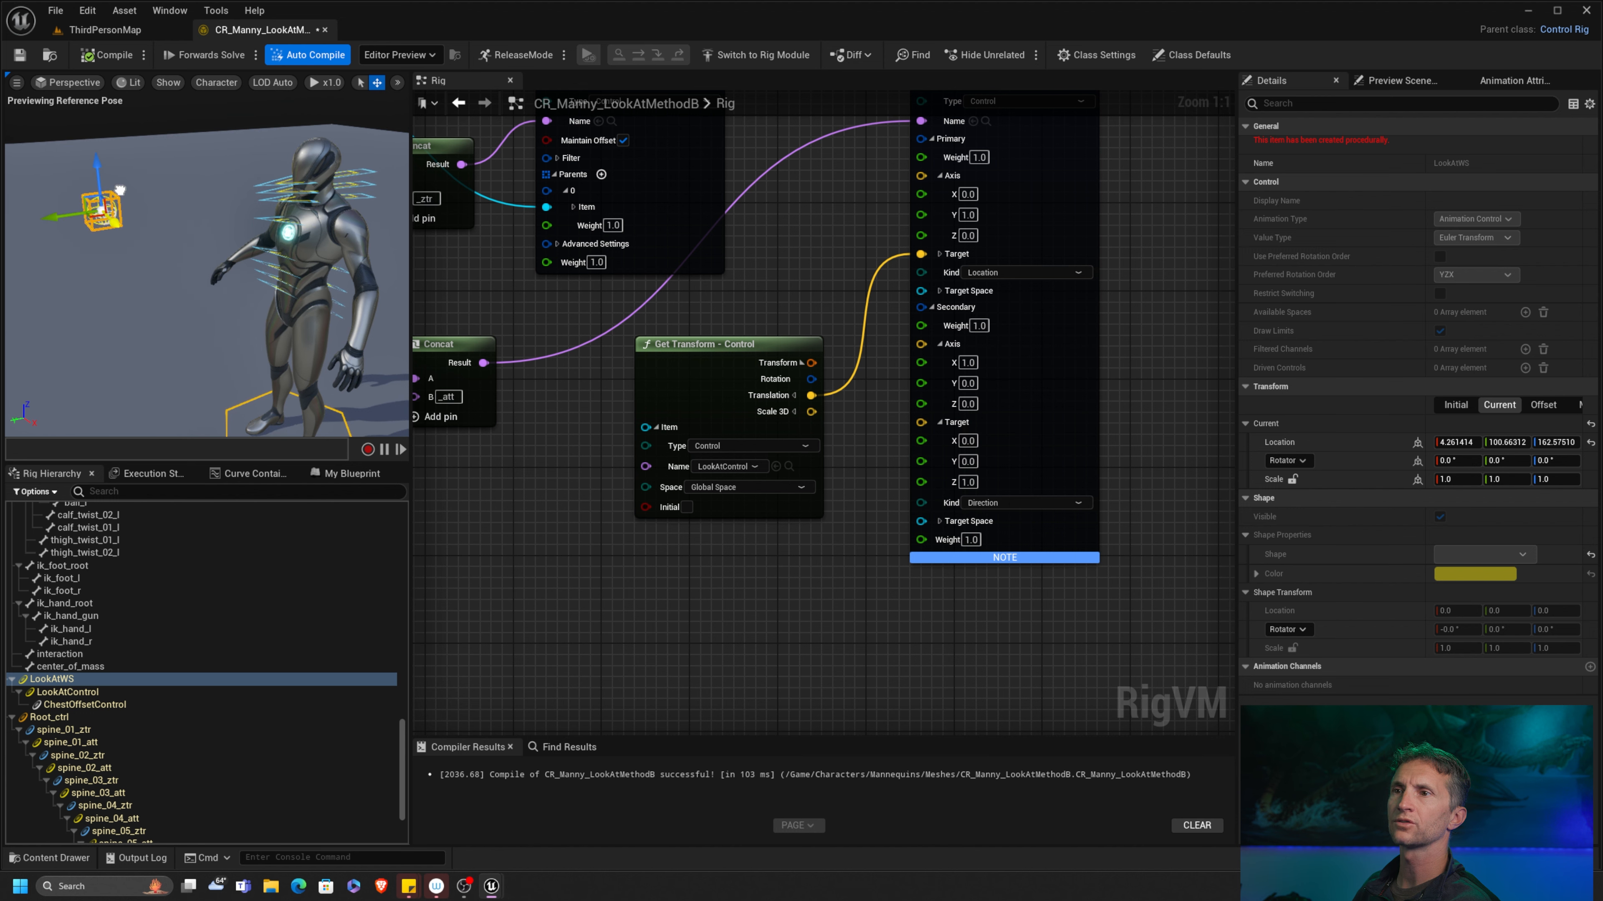
# Step: Set the copied Get Transform's control to ChestOffsetControl, compile, and test by moving LookAtWS in the preview before recompiling
pyautogui.click(729, 466)
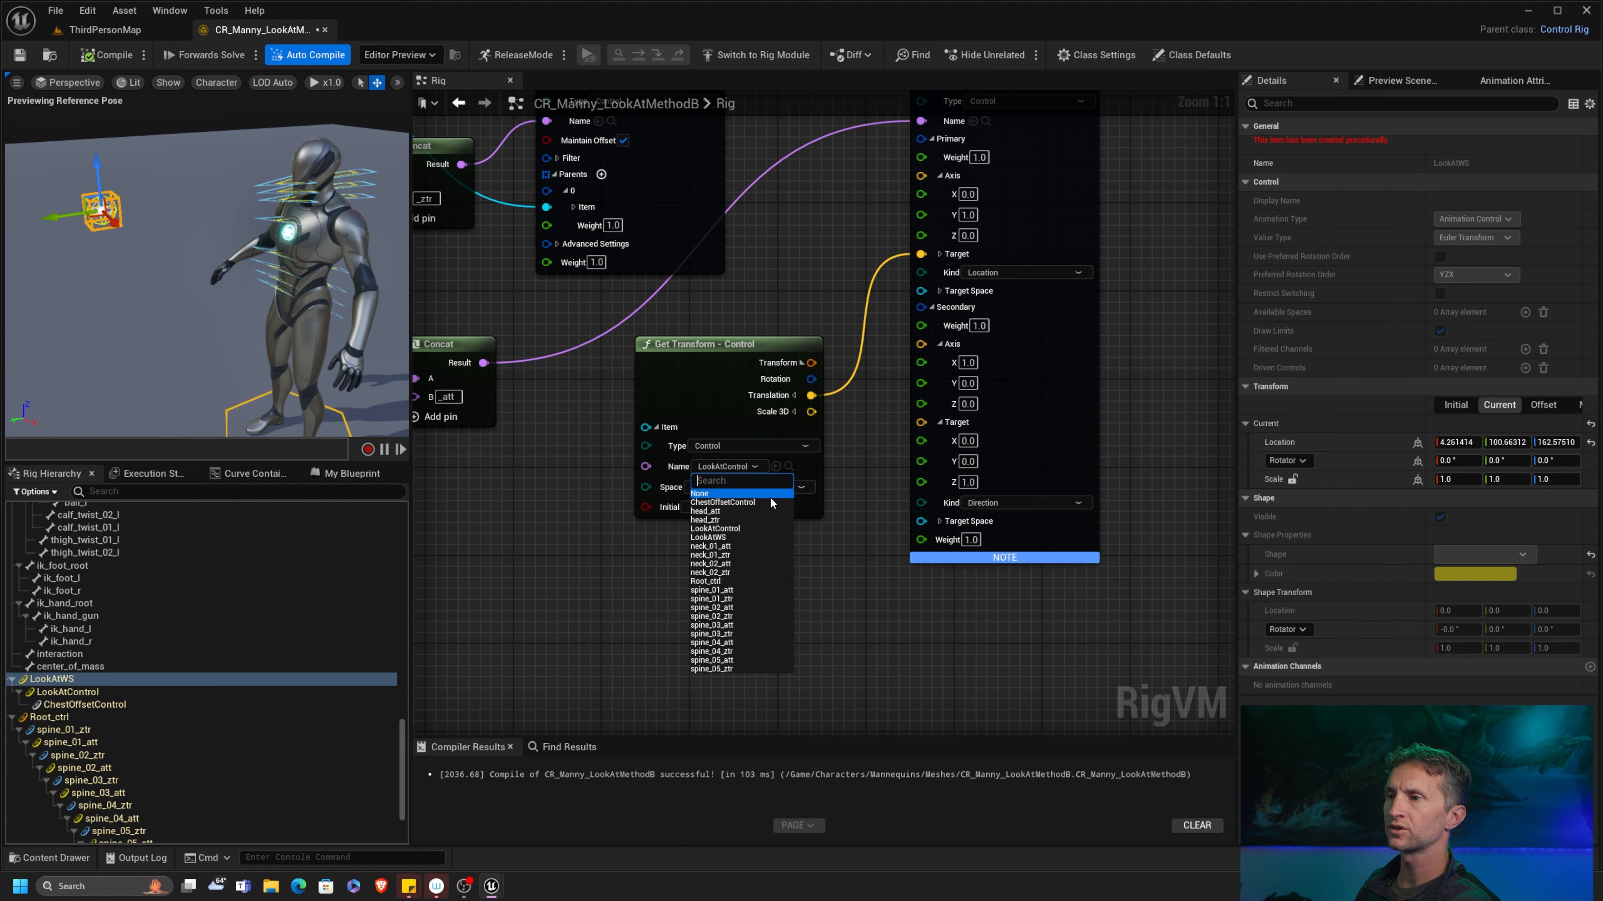
pyautogui.click(757, 503)
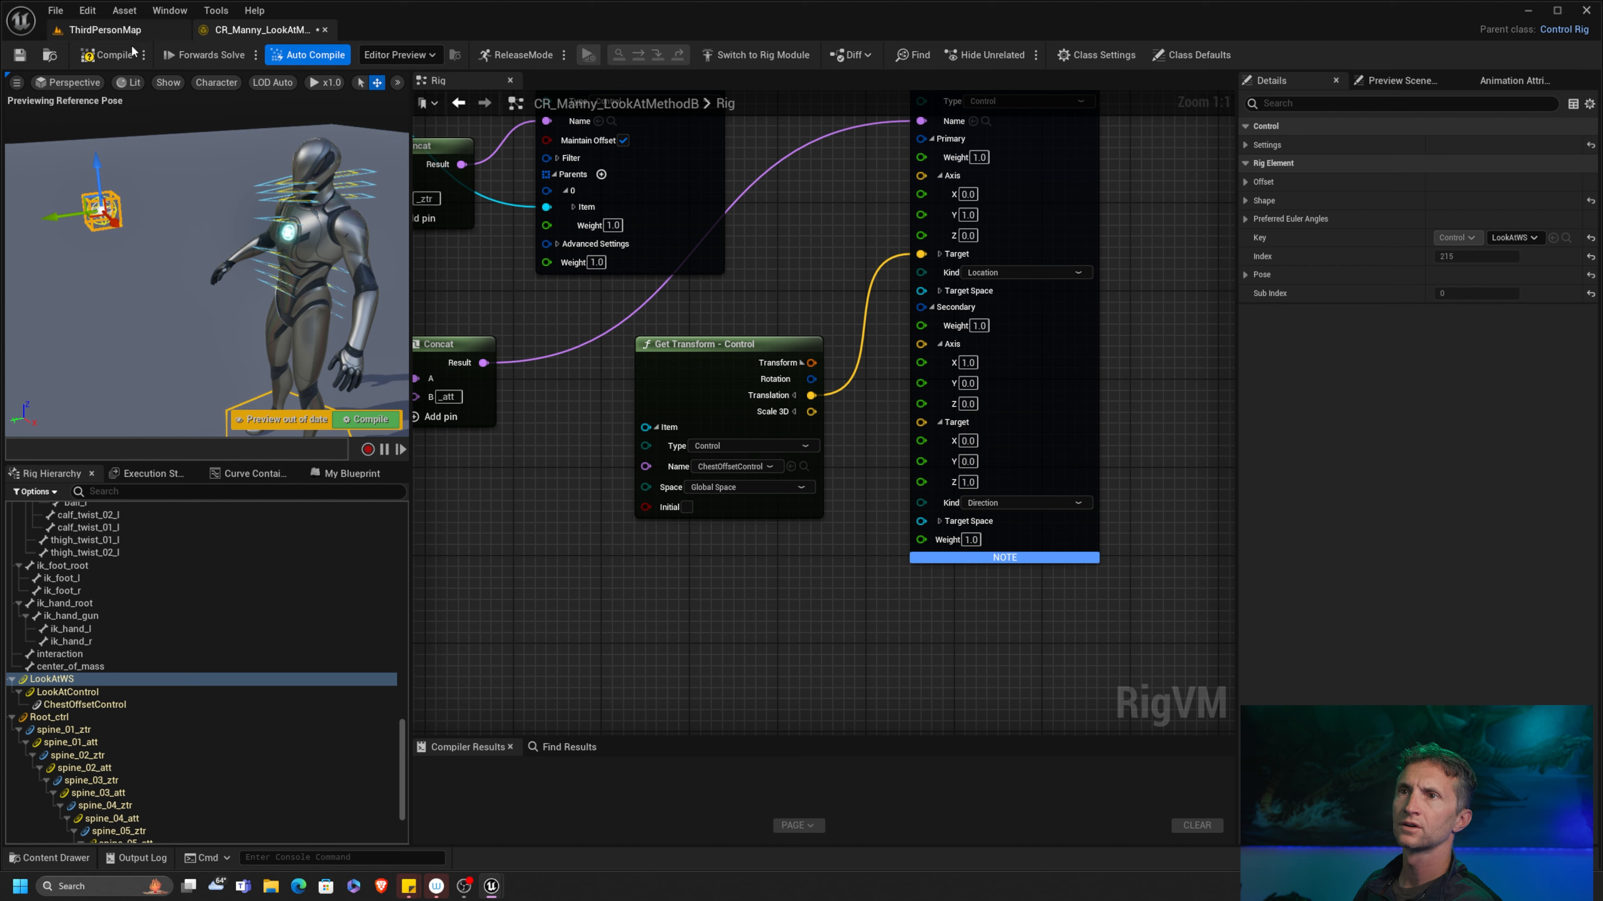
pyautogui.click(117, 197)
pyautogui.moveTo(113, 227); pyautogui.dragTo(174, 245)
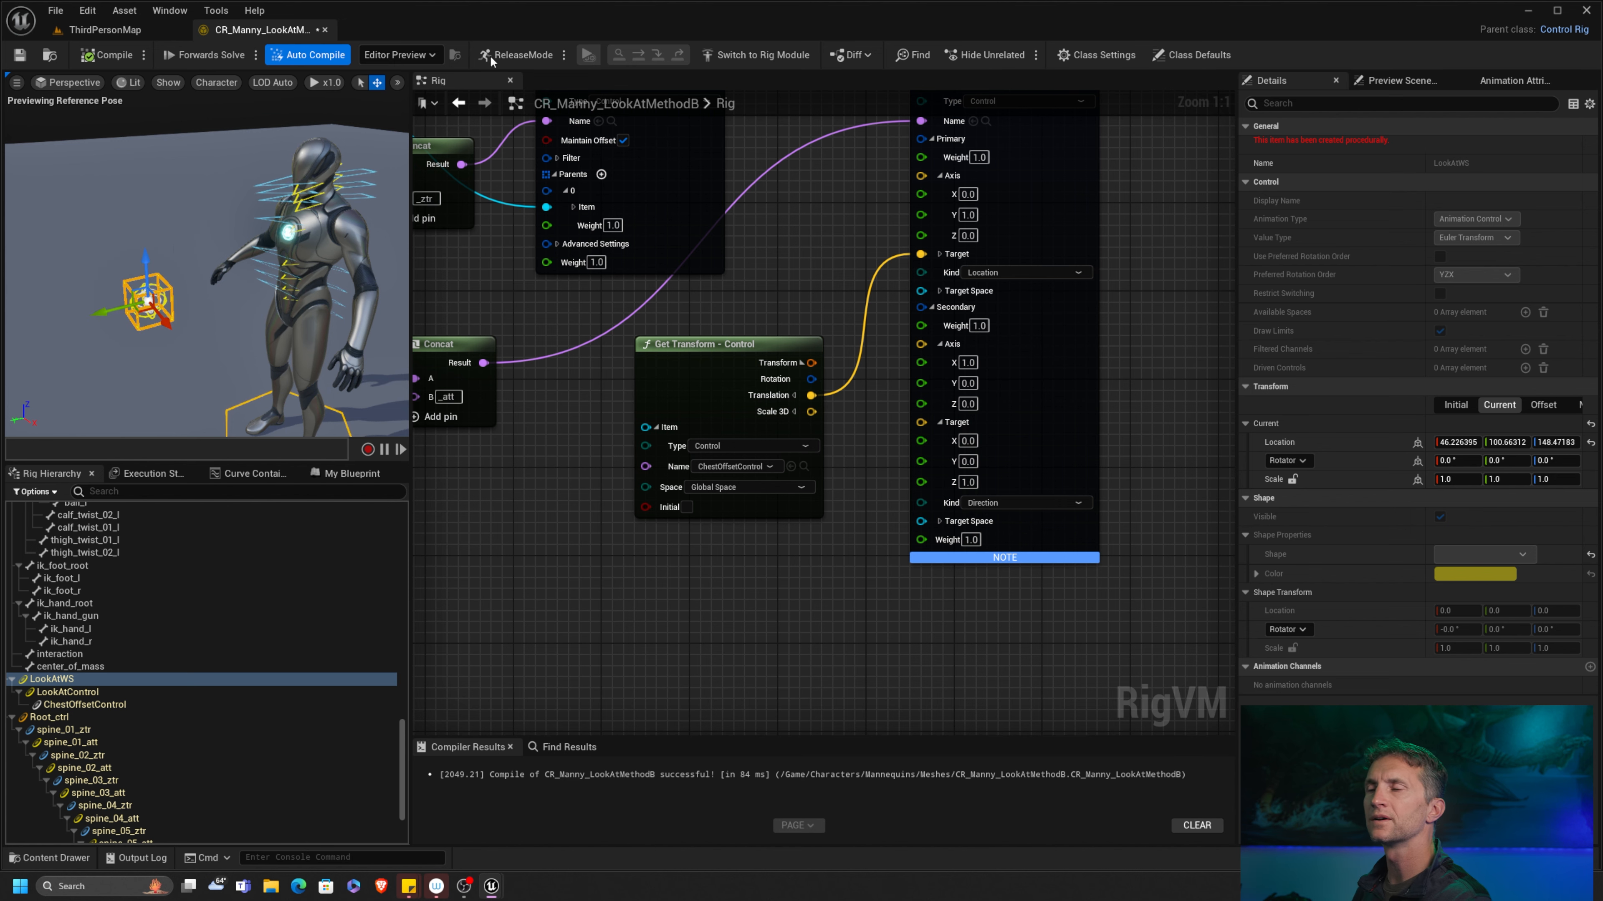
pyautogui.scroll(-2, 877, 311)
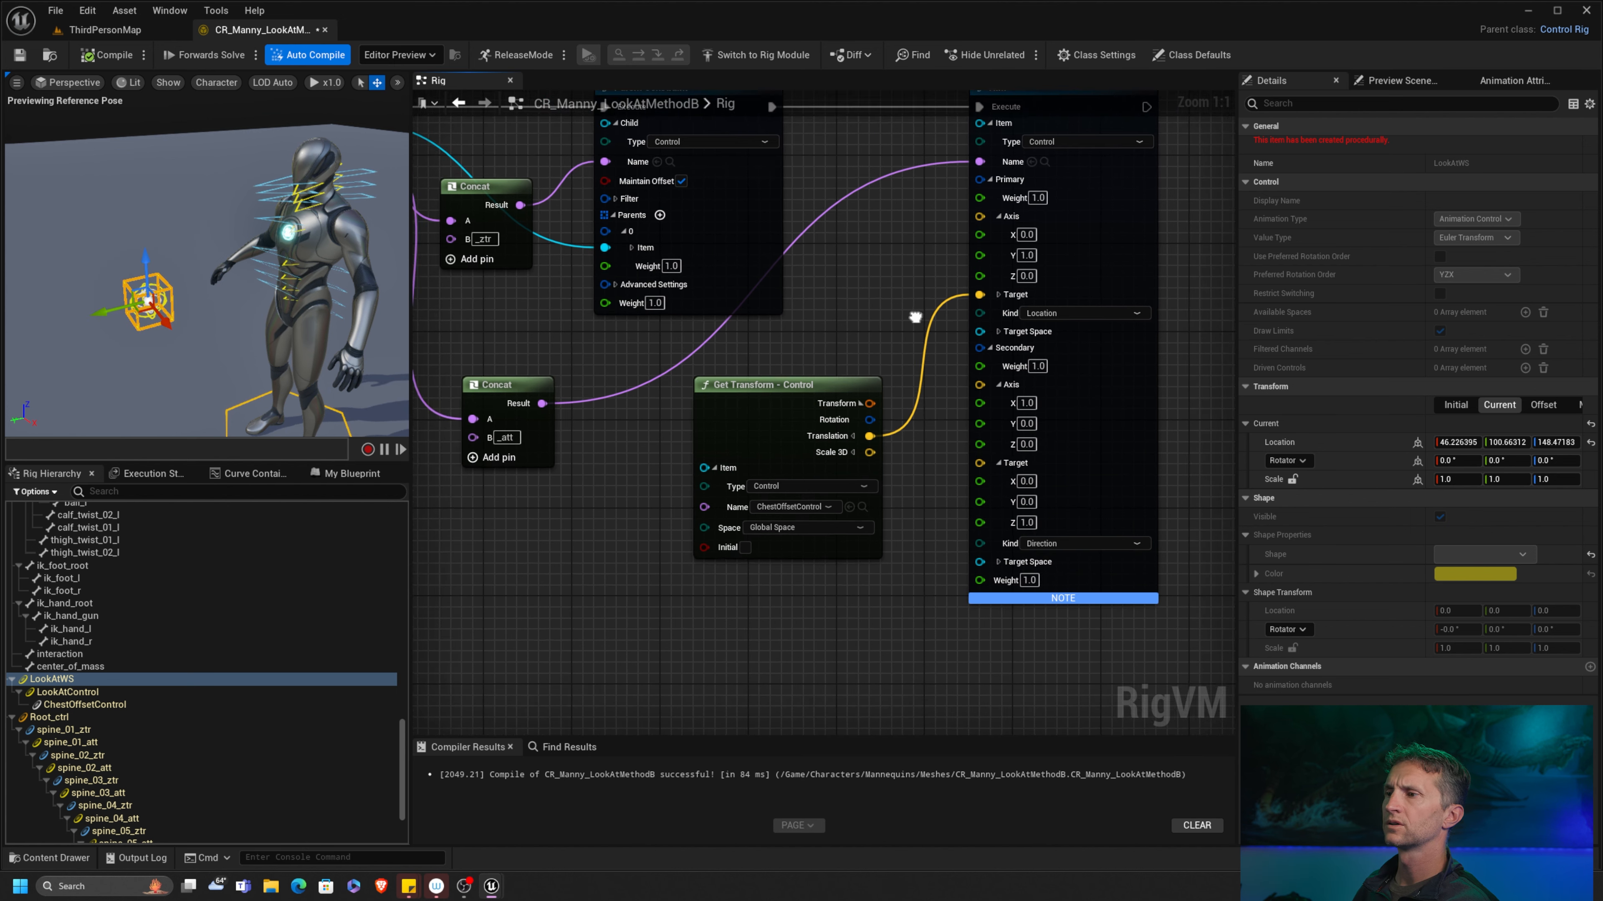
pyautogui.click(105, 55)
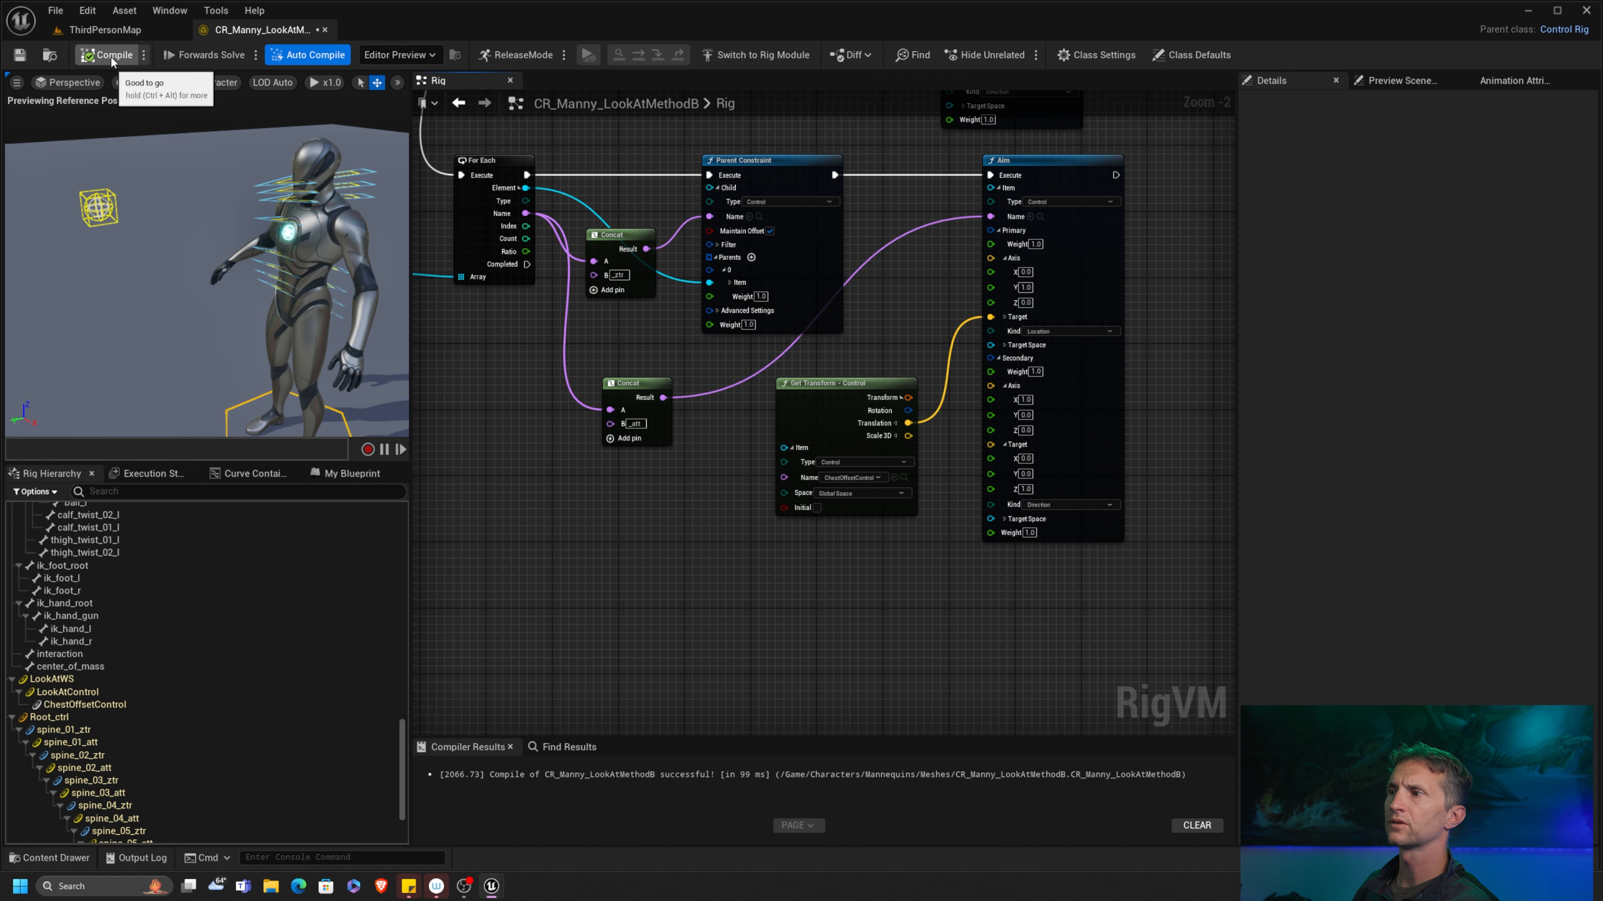
# Step: Compile the rig and read the note on the spine loop's Aim node
pyautogui.click(103, 61)
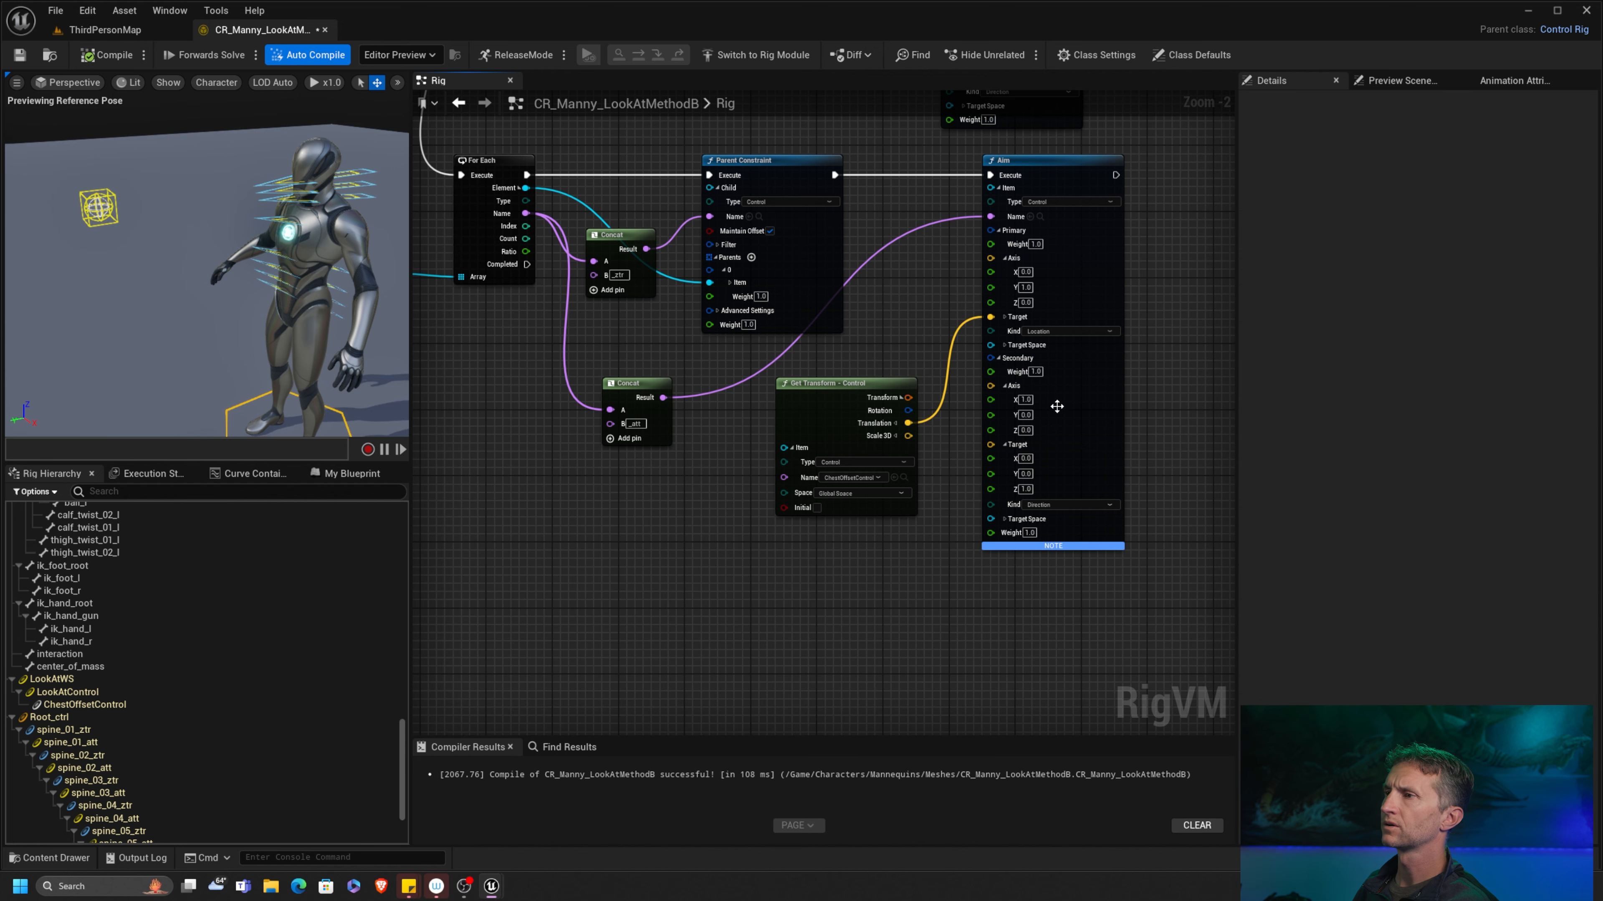
pyautogui.moveTo(867, 540); pyautogui.dragTo(745, 525, button='right')
pyautogui.scroll(2, 745, 525)
pyautogui.moveTo(974, 529)
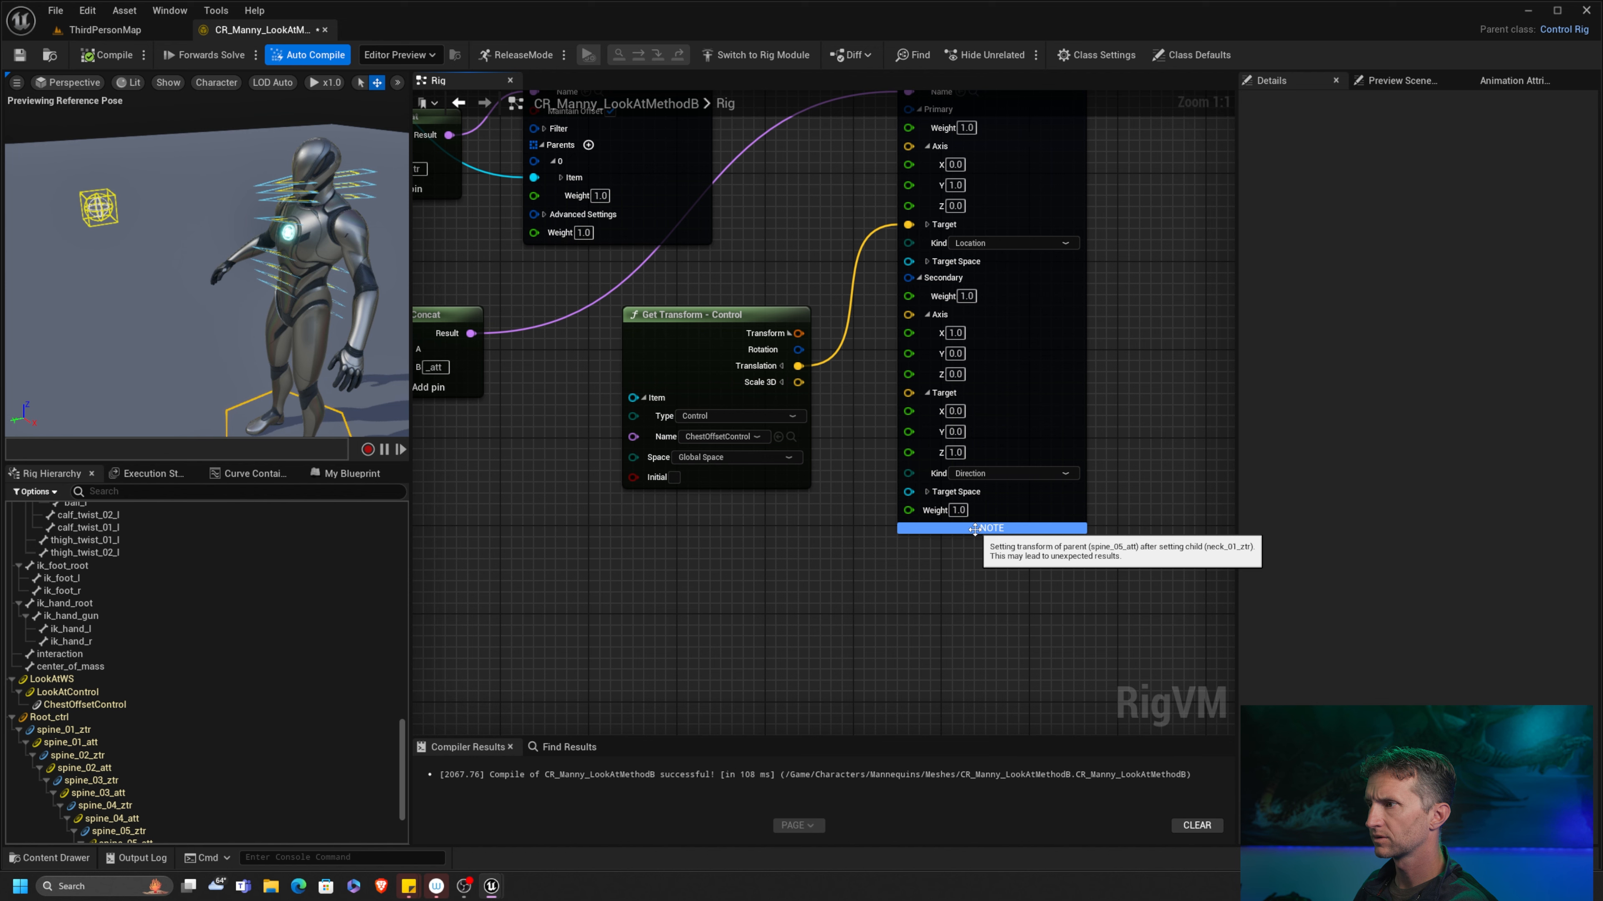
# Step: Move the whole spine loop with its Item Array, Concats, constraint and Aim up beside the neck and head loop
pyautogui.scroll(-5, 975, 529)
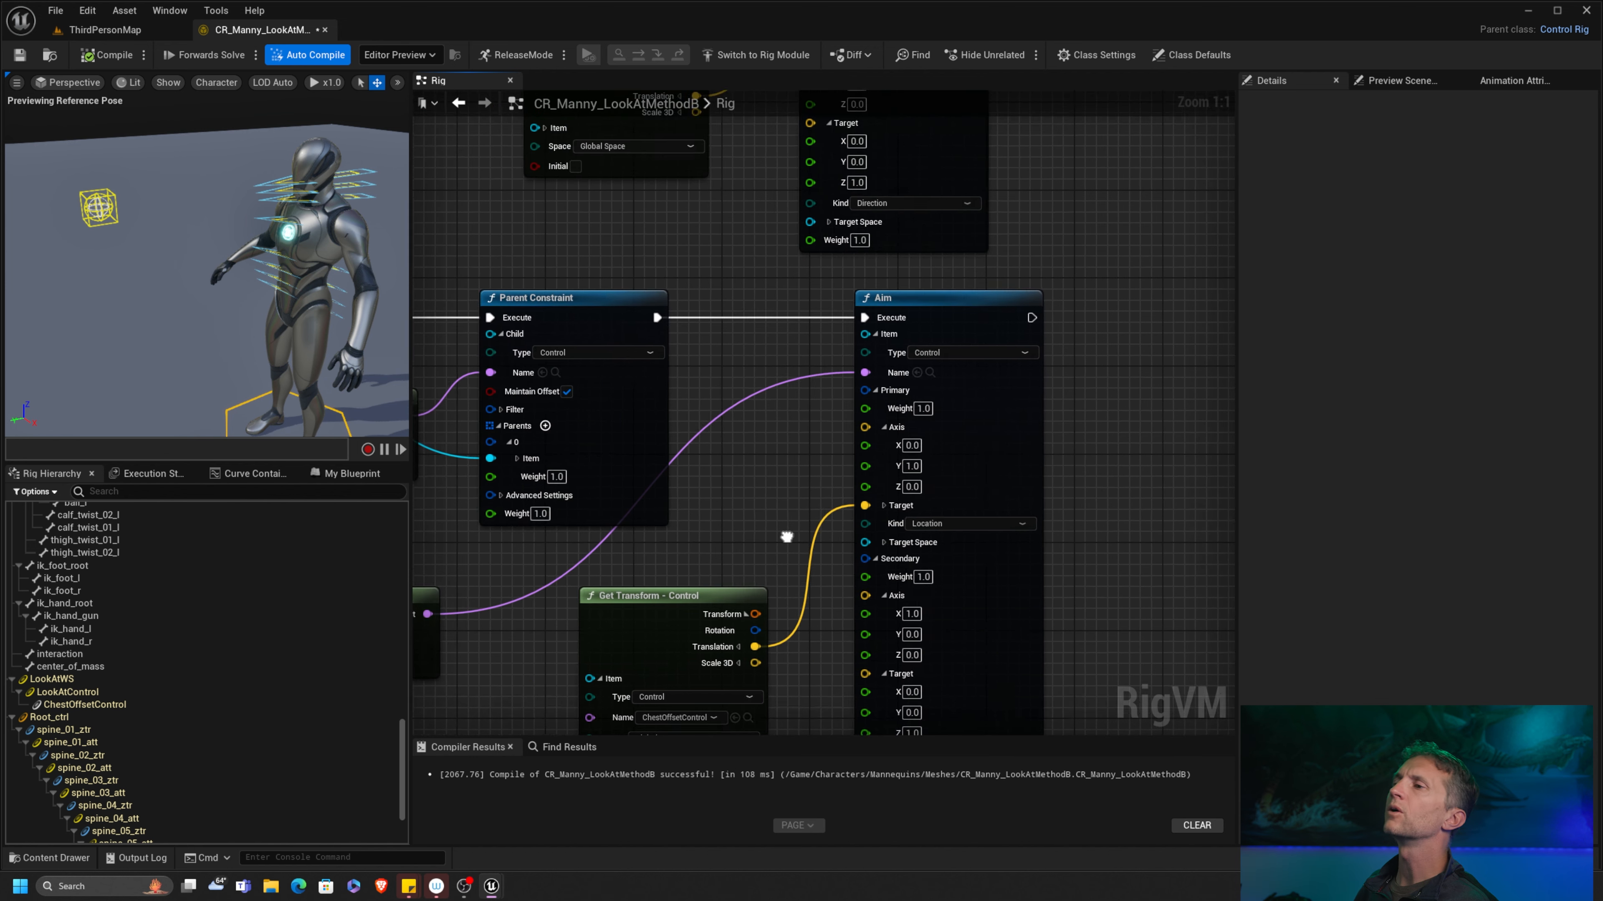
pyautogui.scroll(-1, 871, 316)
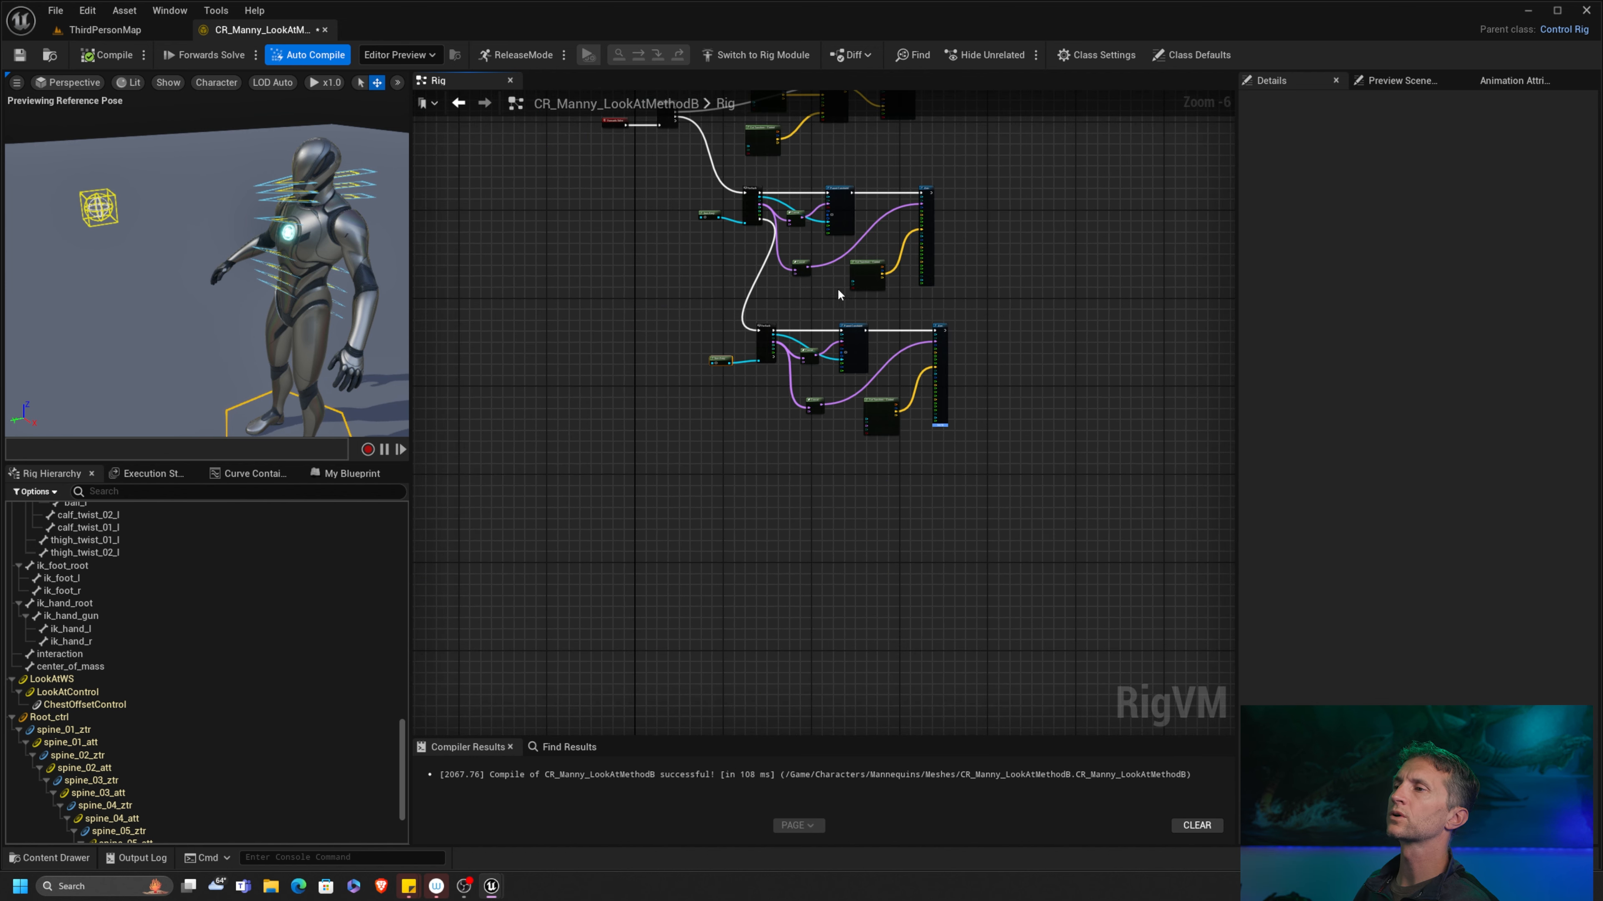
pyautogui.moveTo(810, 239); pyautogui.dragTo(728, 272, button='right')
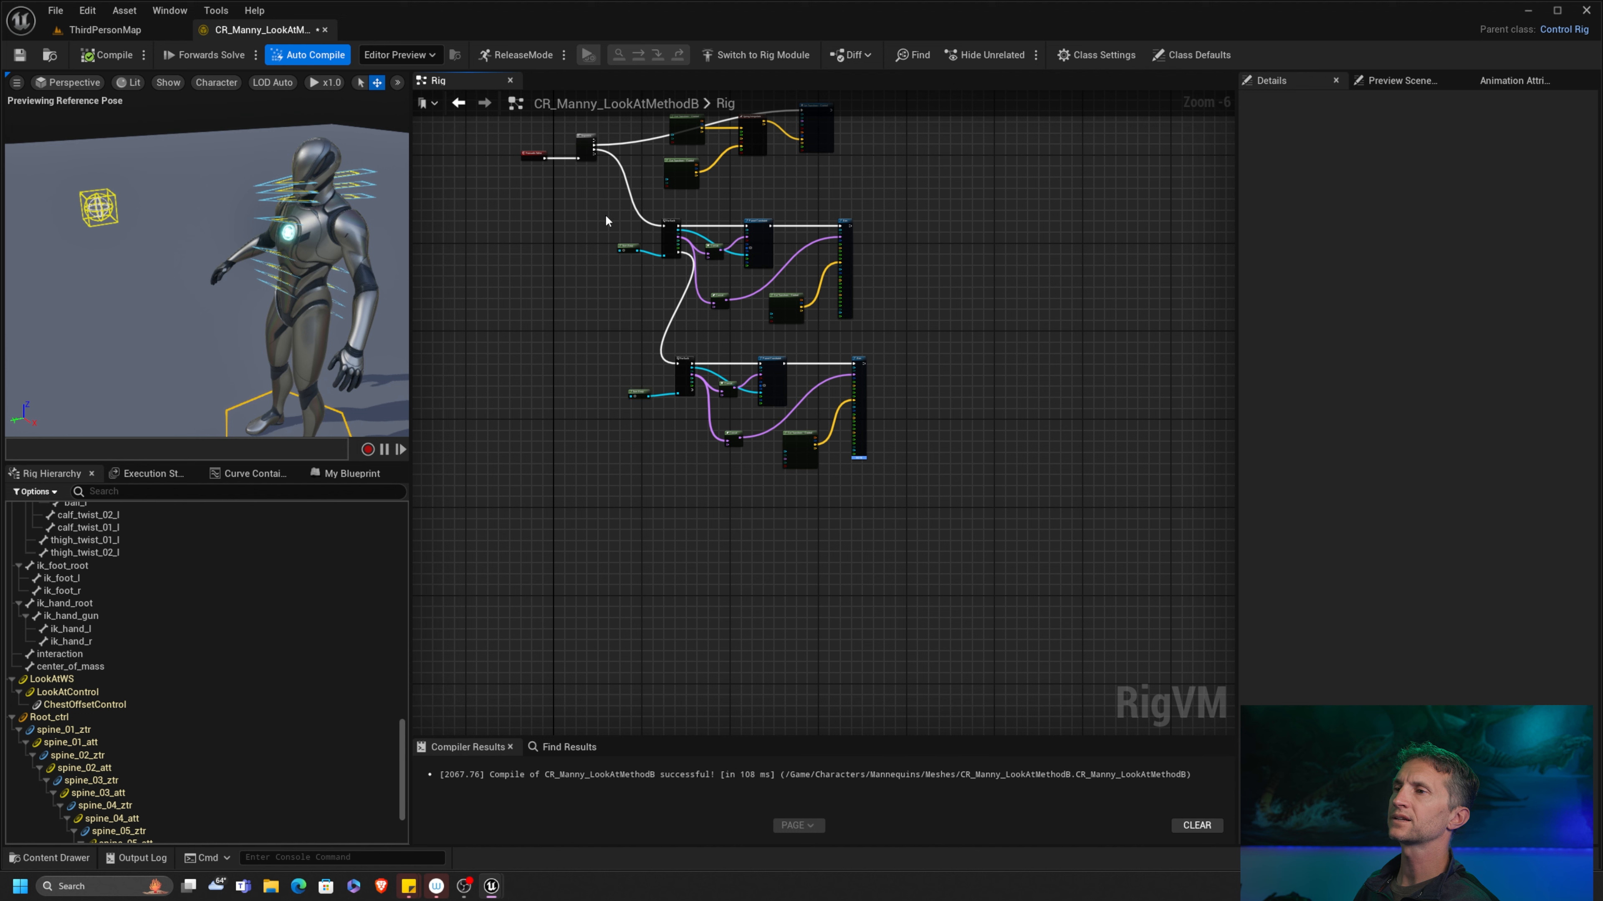
pyautogui.moveTo(587, 216); pyautogui.dragTo(890, 339)
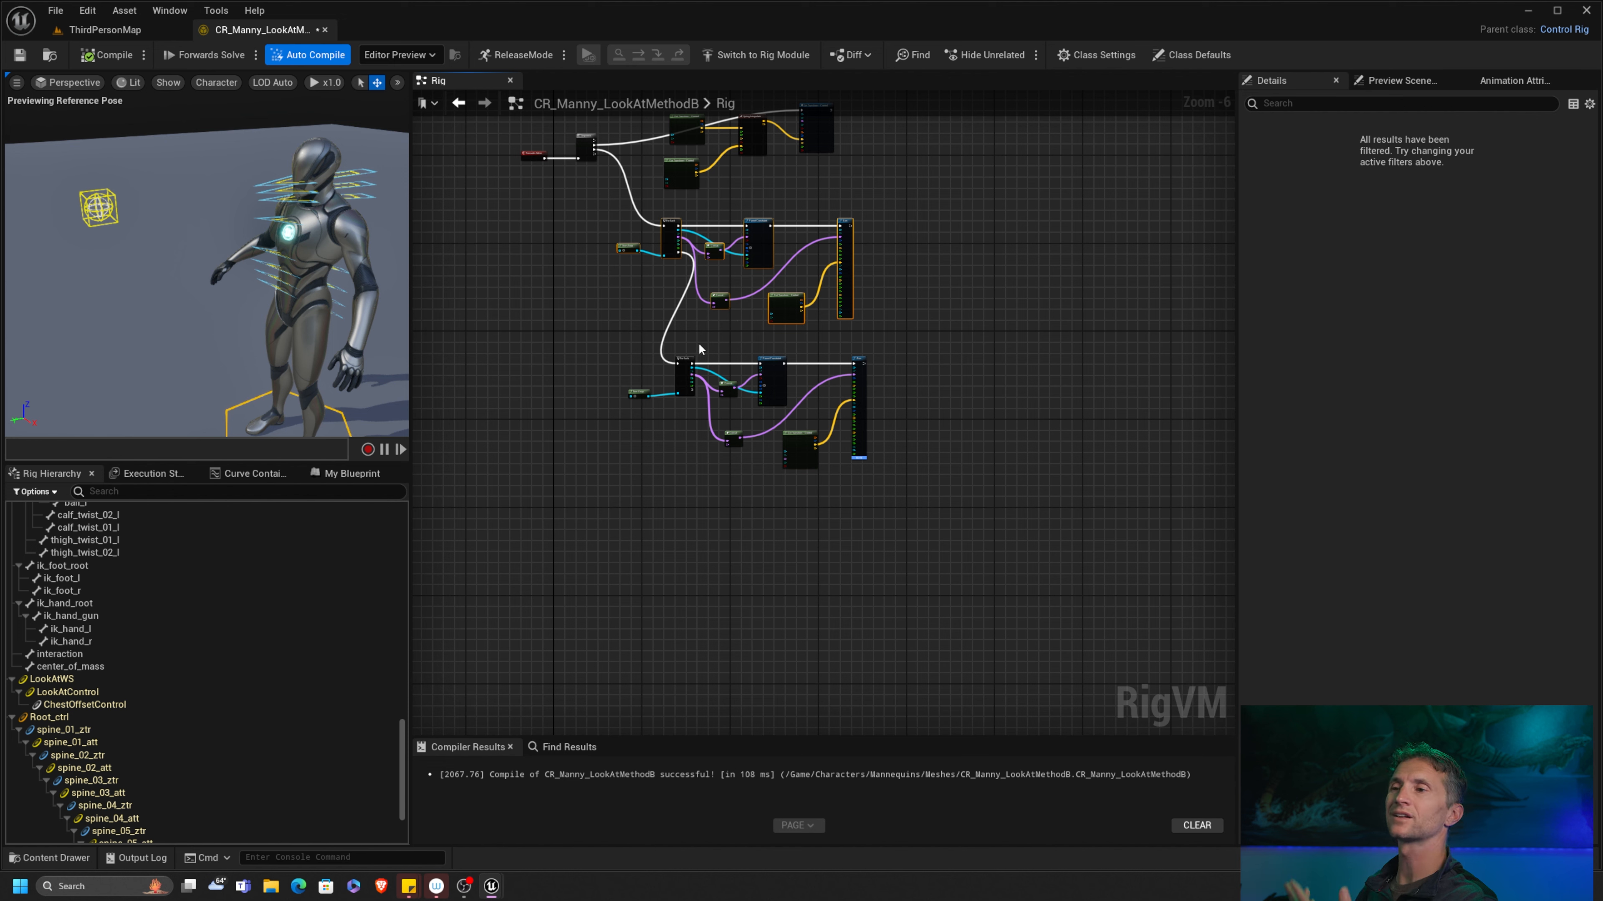
pyautogui.click(585, 336)
pyautogui.moveTo(701, 396); pyautogui.dragTo(909, 474)
pyautogui.moveTo(679, 362); pyautogui.dragTo(970, 382)
pyautogui.moveTo(577, 357); pyautogui.dragTo(965, 500)
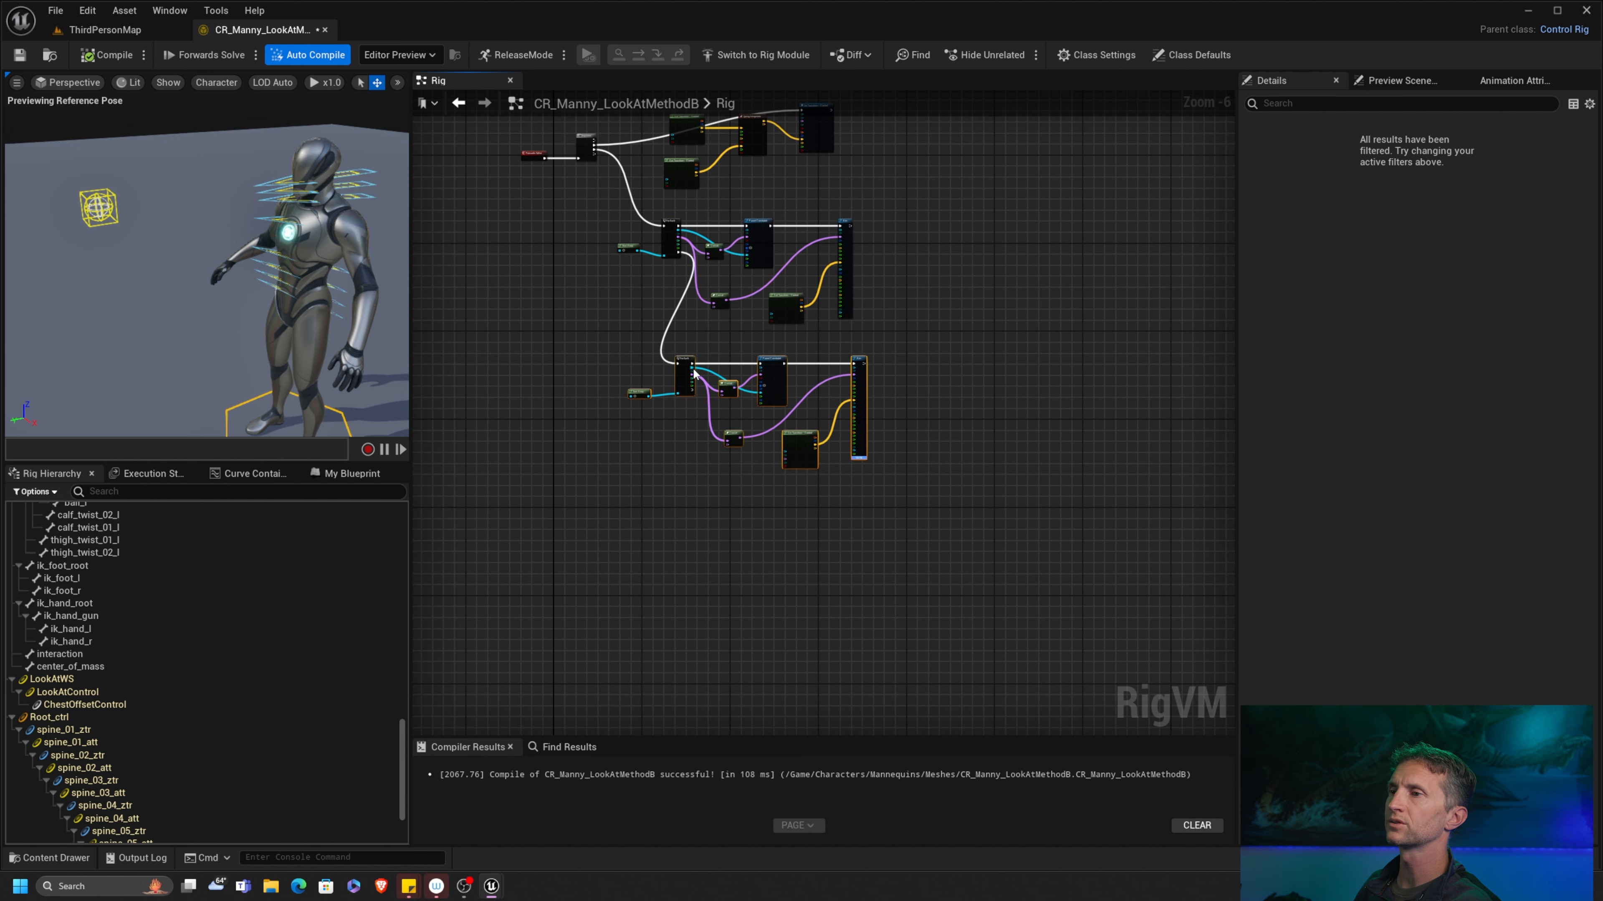
pyautogui.moveTo(685, 358); pyautogui.dragTo(881, 186)
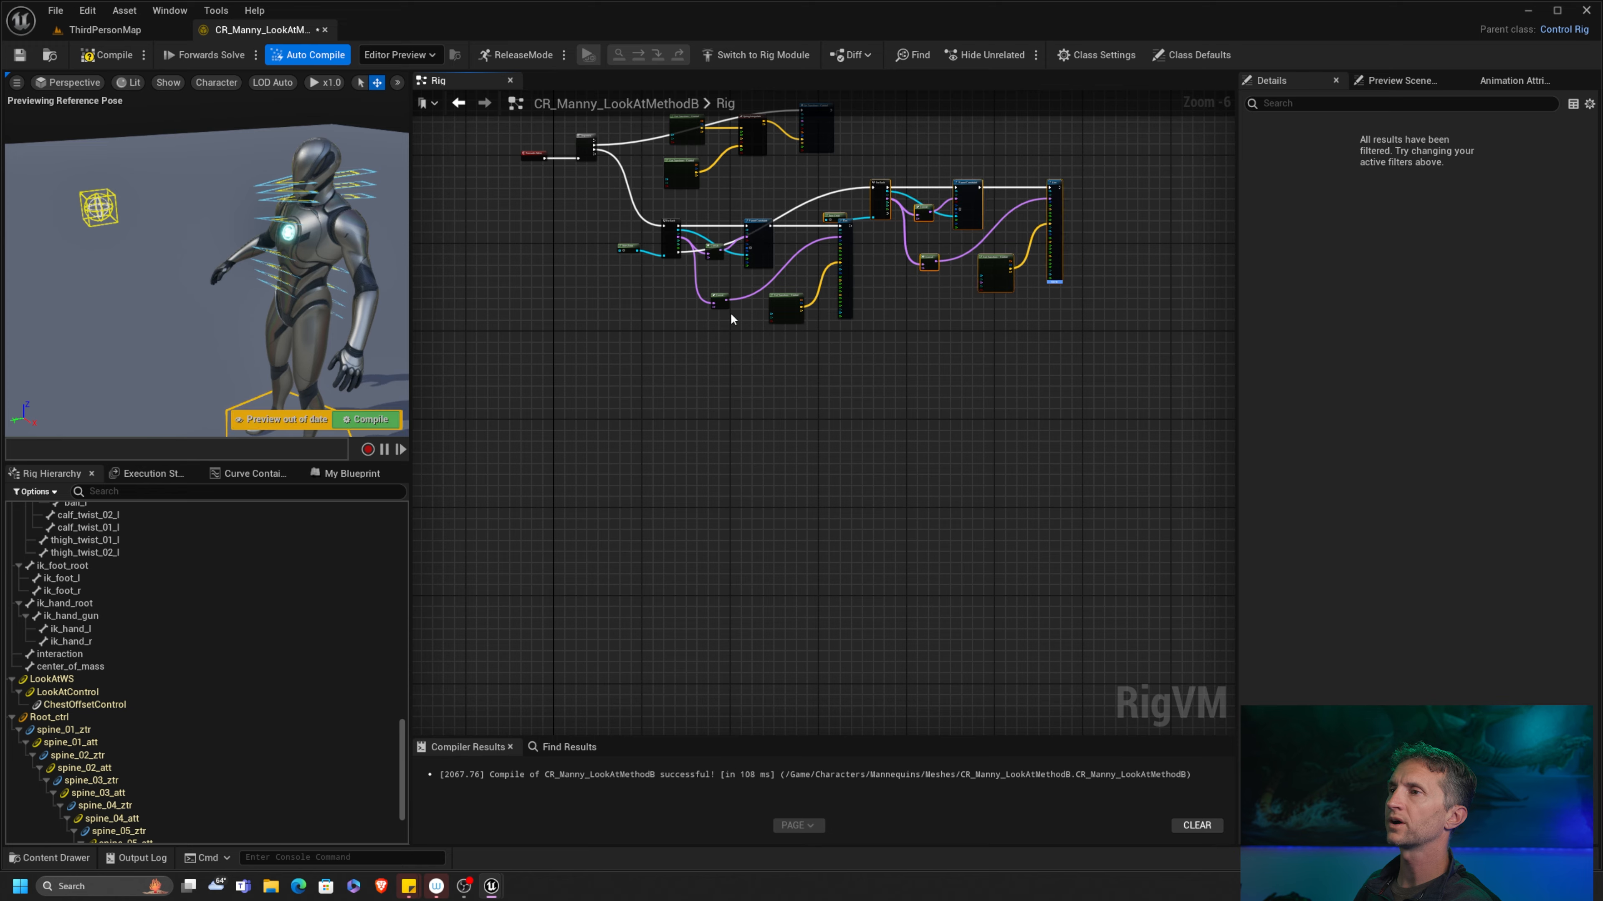
# Step: Move all nodes of the neck and head loop, including its Aim, down below the spine loop
pyautogui.scroll(3, 730, 303)
pyautogui.scroll(-2, 576, 351)
pyautogui.moveTo(596, 301); pyautogui.dragTo(853, 513)
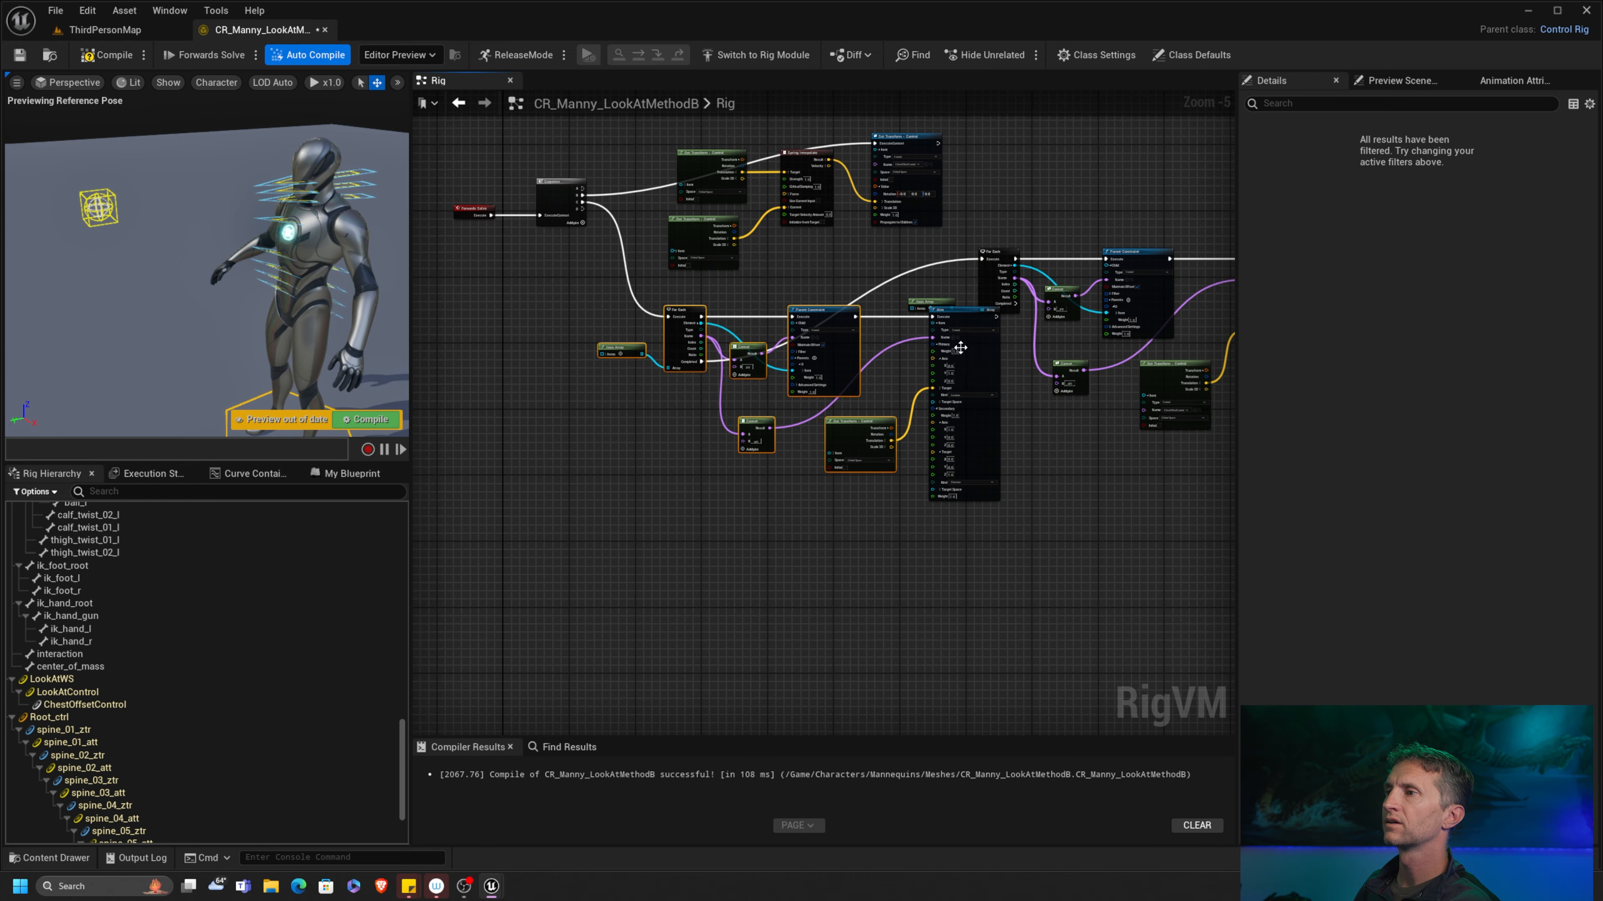
pyautogui.keyDown('shift'); pyautogui.click(966, 311); pyautogui.keyUp('shift')
pyautogui.moveTo(967, 310); pyautogui.dragTo(1074, 467)
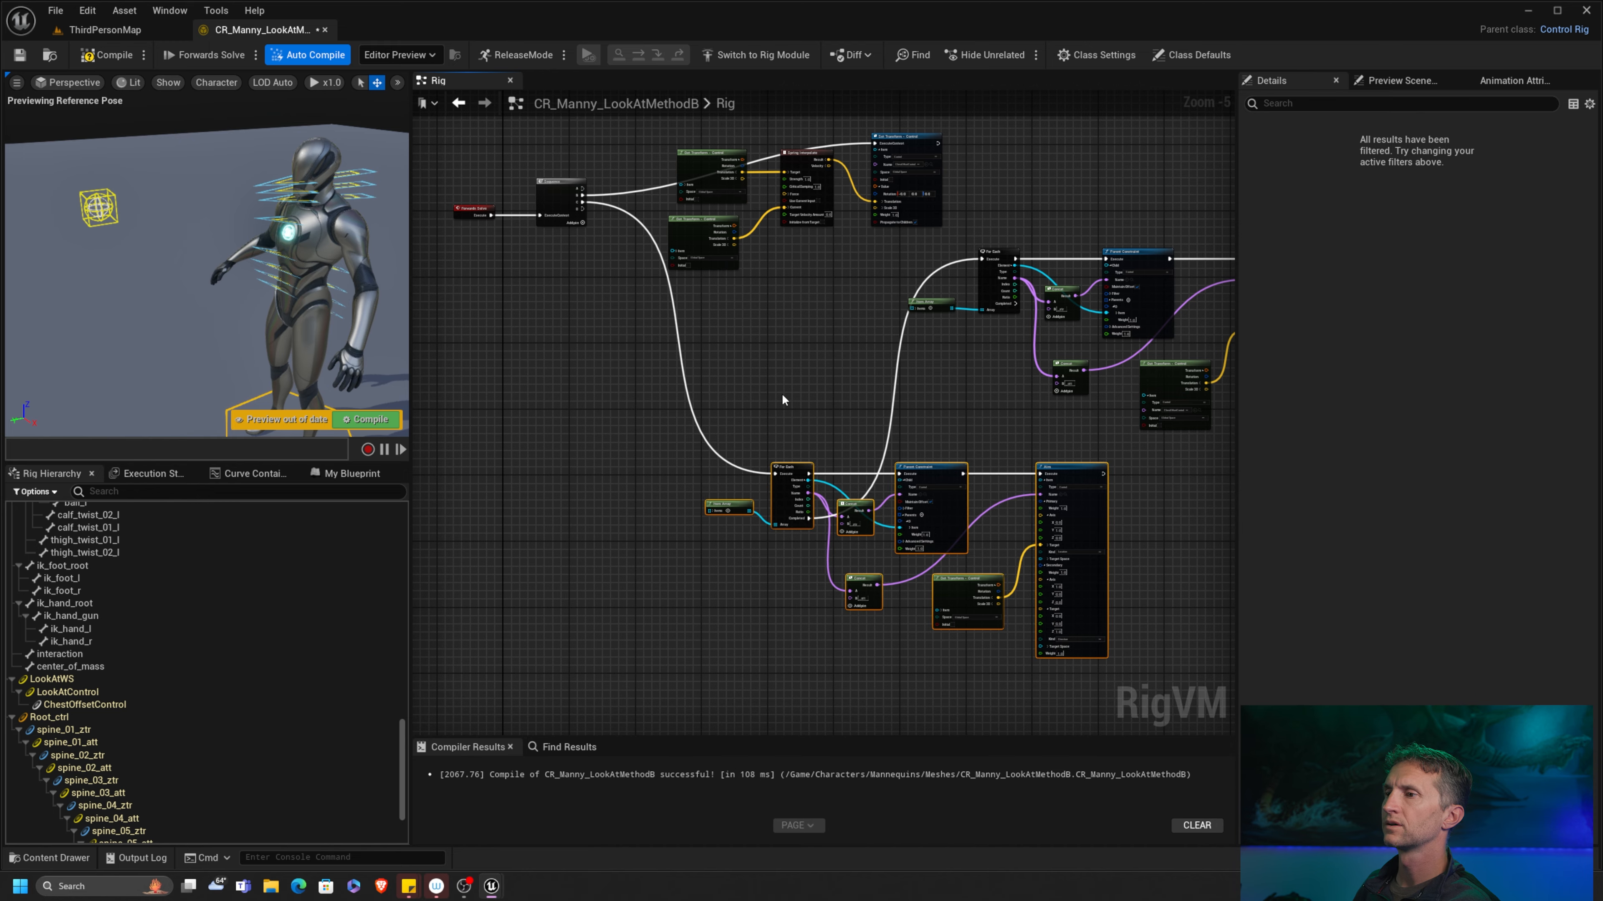
# Step: Connect the Sequence's second output to the spine For Each, and that loop's Completed to the neck and head For Each
pyautogui.moveTo(819, 415); pyautogui.dragTo(763, 359, button='right')
pyautogui.scroll(2, 763, 360)
pyautogui.moveTo(721, 303); pyautogui.dragTo(750, 601, button='right')
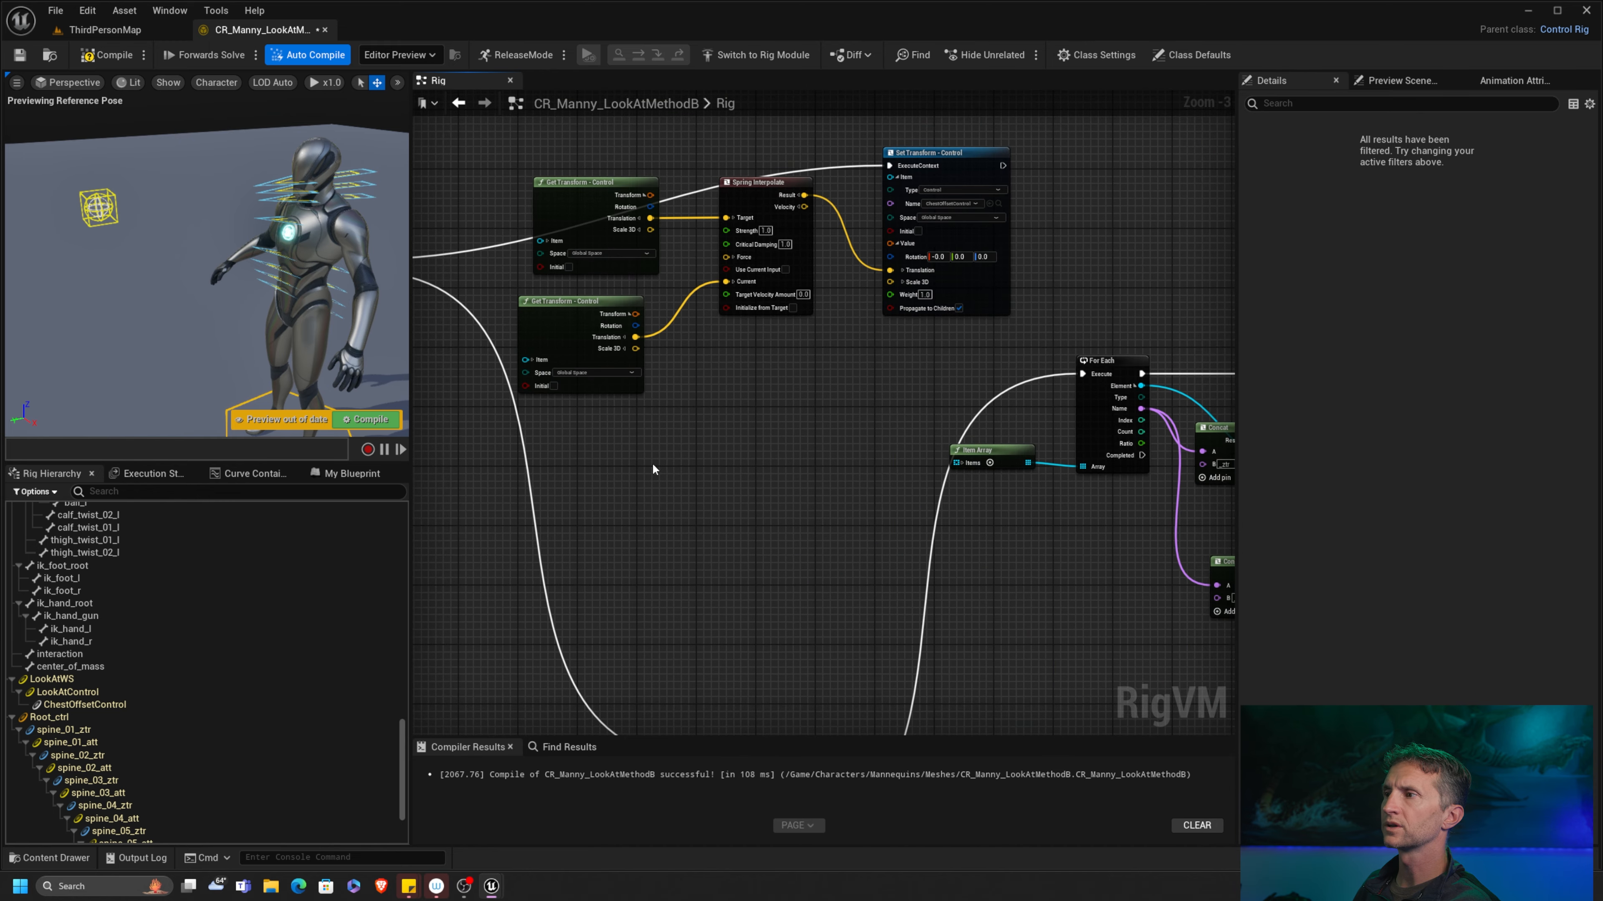
pyautogui.moveTo(652, 468); pyautogui.dragTo(804, 448, button='right')
pyautogui.moveTo(512, 257); pyautogui.dragTo(1183, 361)
pyautogui.scroll(-3, 1127, 400)
pyautogui.moveTo(1127, 400); pyautogui.dragTo(834, 263, button='right')
pyautogui.moveTo(866, 278); pyautogui.dragTo(714, 397)
# Step: Stack the spine loop directly above the neck and head loop under the Sequence, and compile the rig
pyautogui.moveTo(577, 613); pyautogui.dragTo(941, 393)
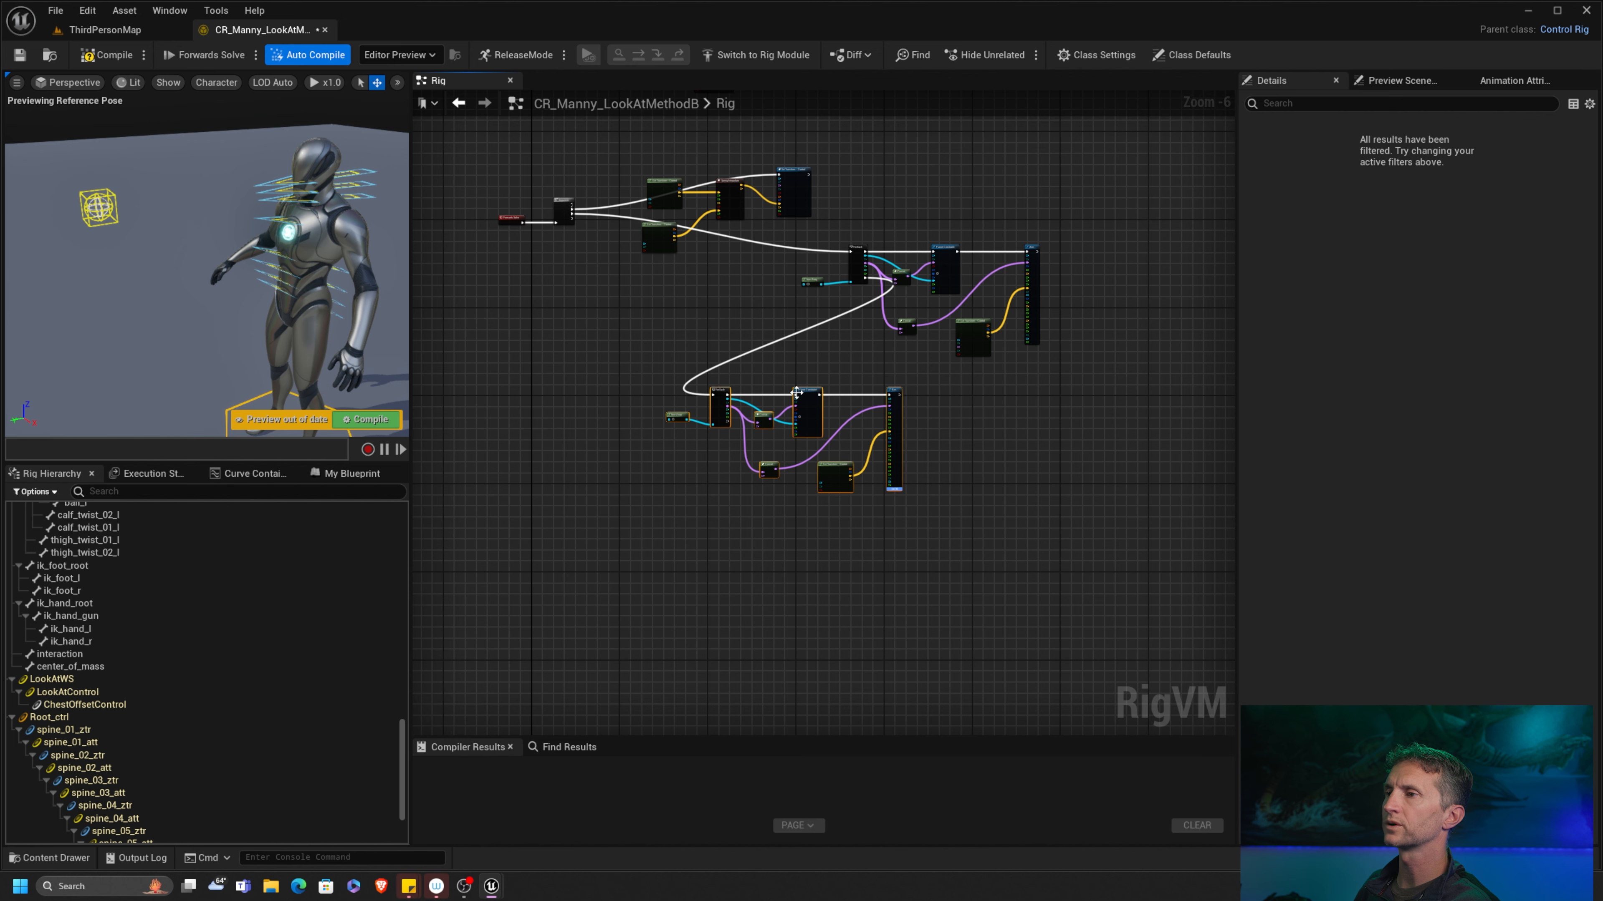
pyautogui.moveTo(770, 417); pyautogui.dragTo(703, 477)
pyautogui.moveTo(791, 243); pyautogui.dragTo(1121, 357)
pyautogui.moveTo(946, 256); pyautogui.dragTo(743, 321)
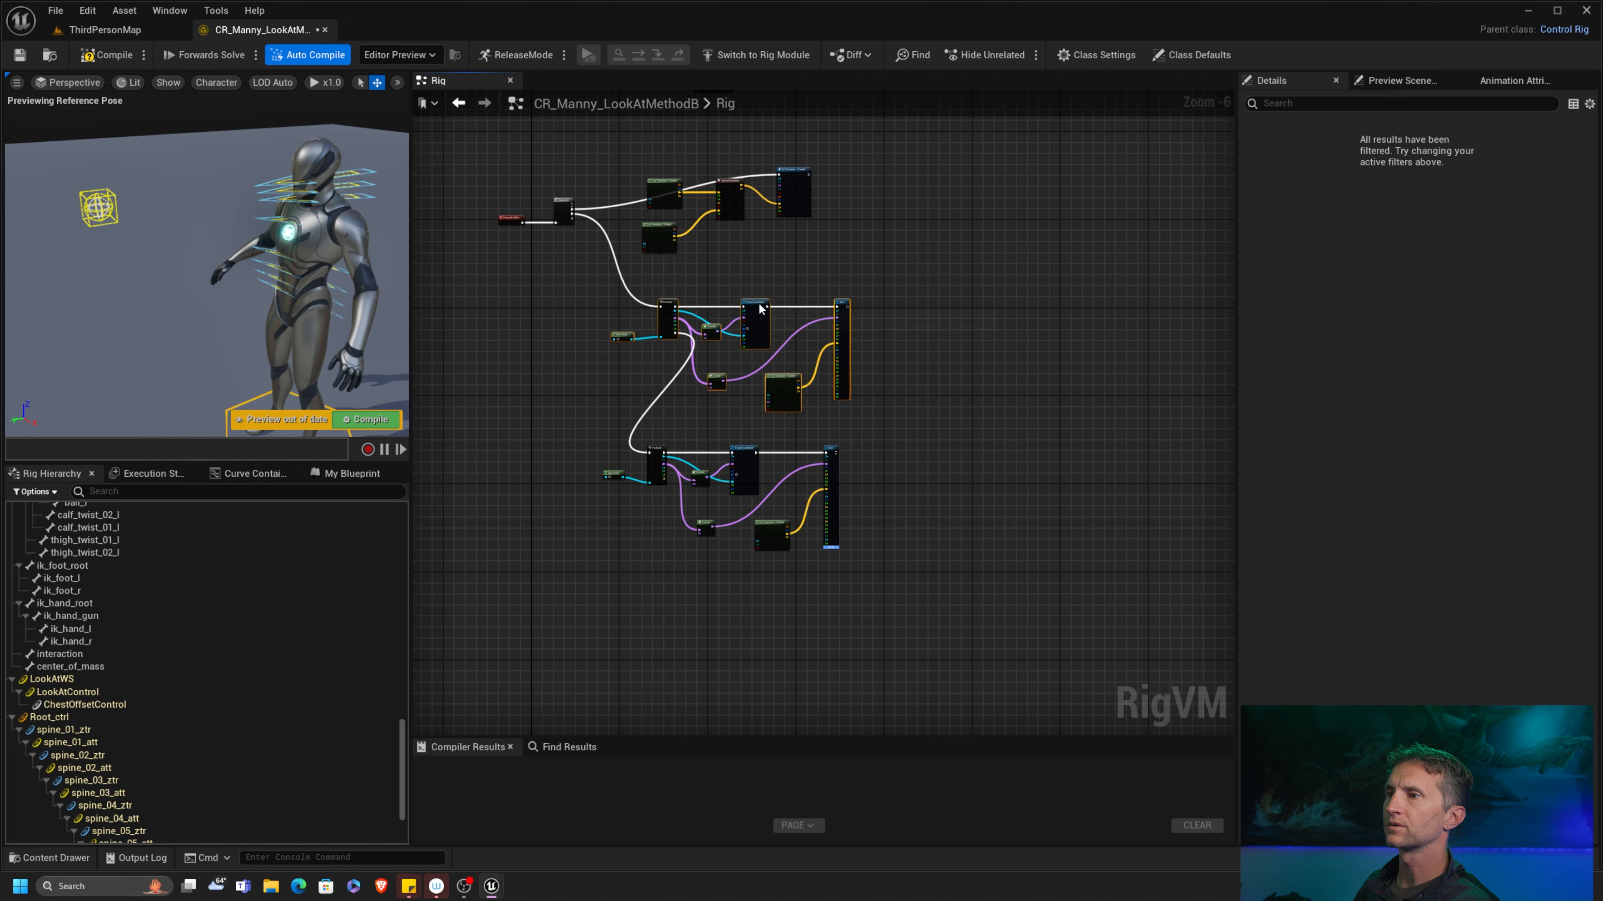
pyautogui.moveTo(744, 322); pyautogui.dragTo(817, 299, button='right')
pyautogui.scroll(5, 806, 262)
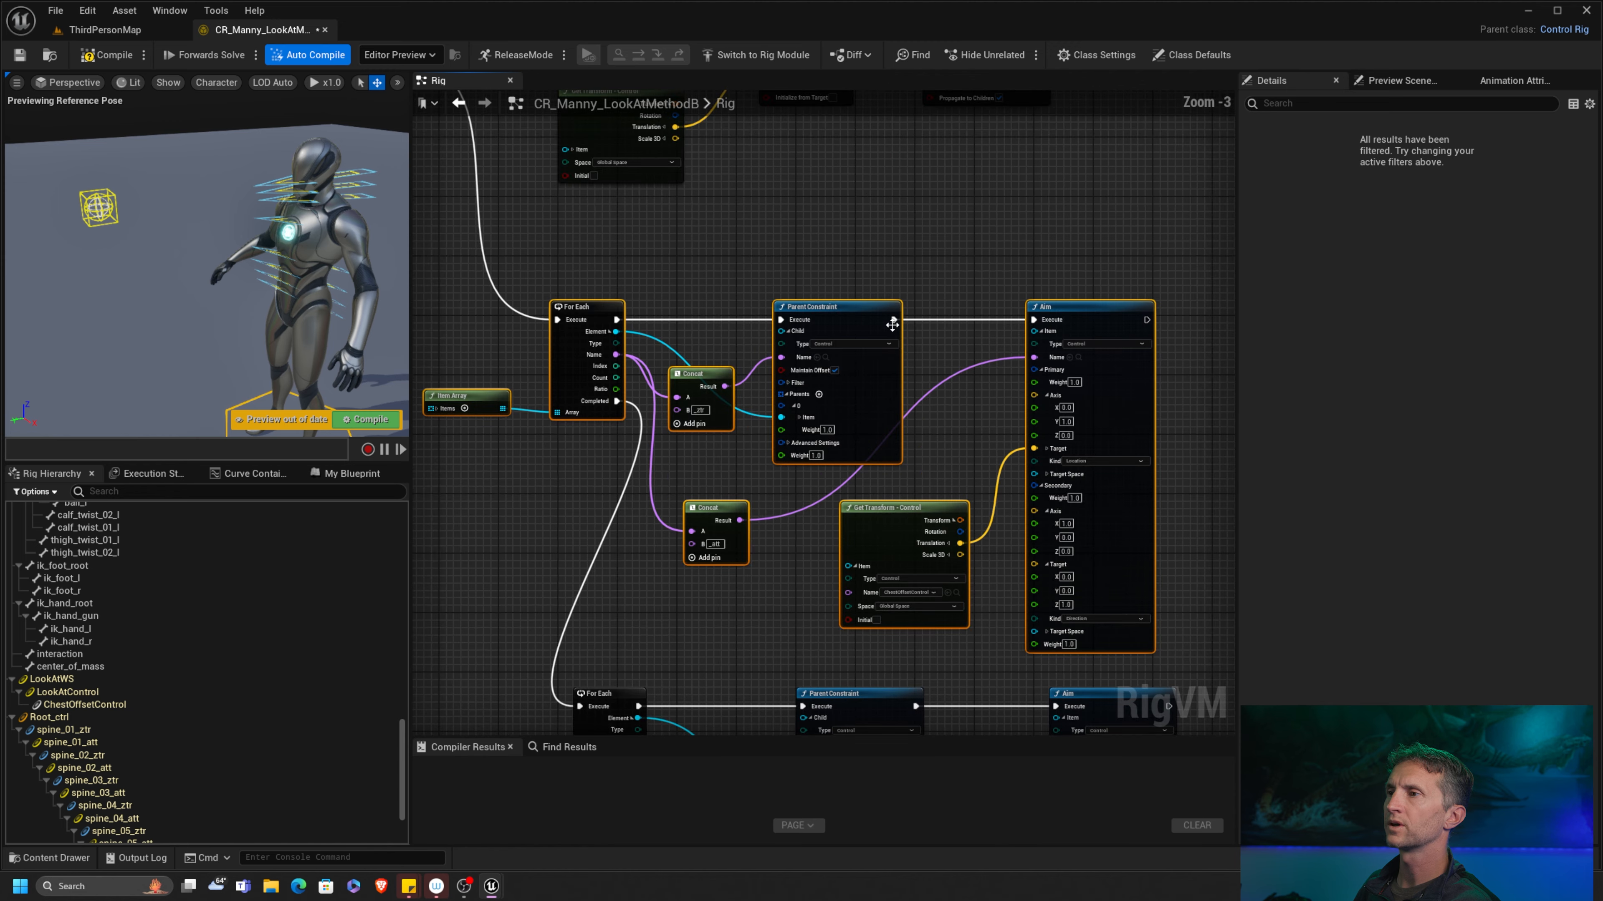
pyautogui.scroll(-5, 806, 262)
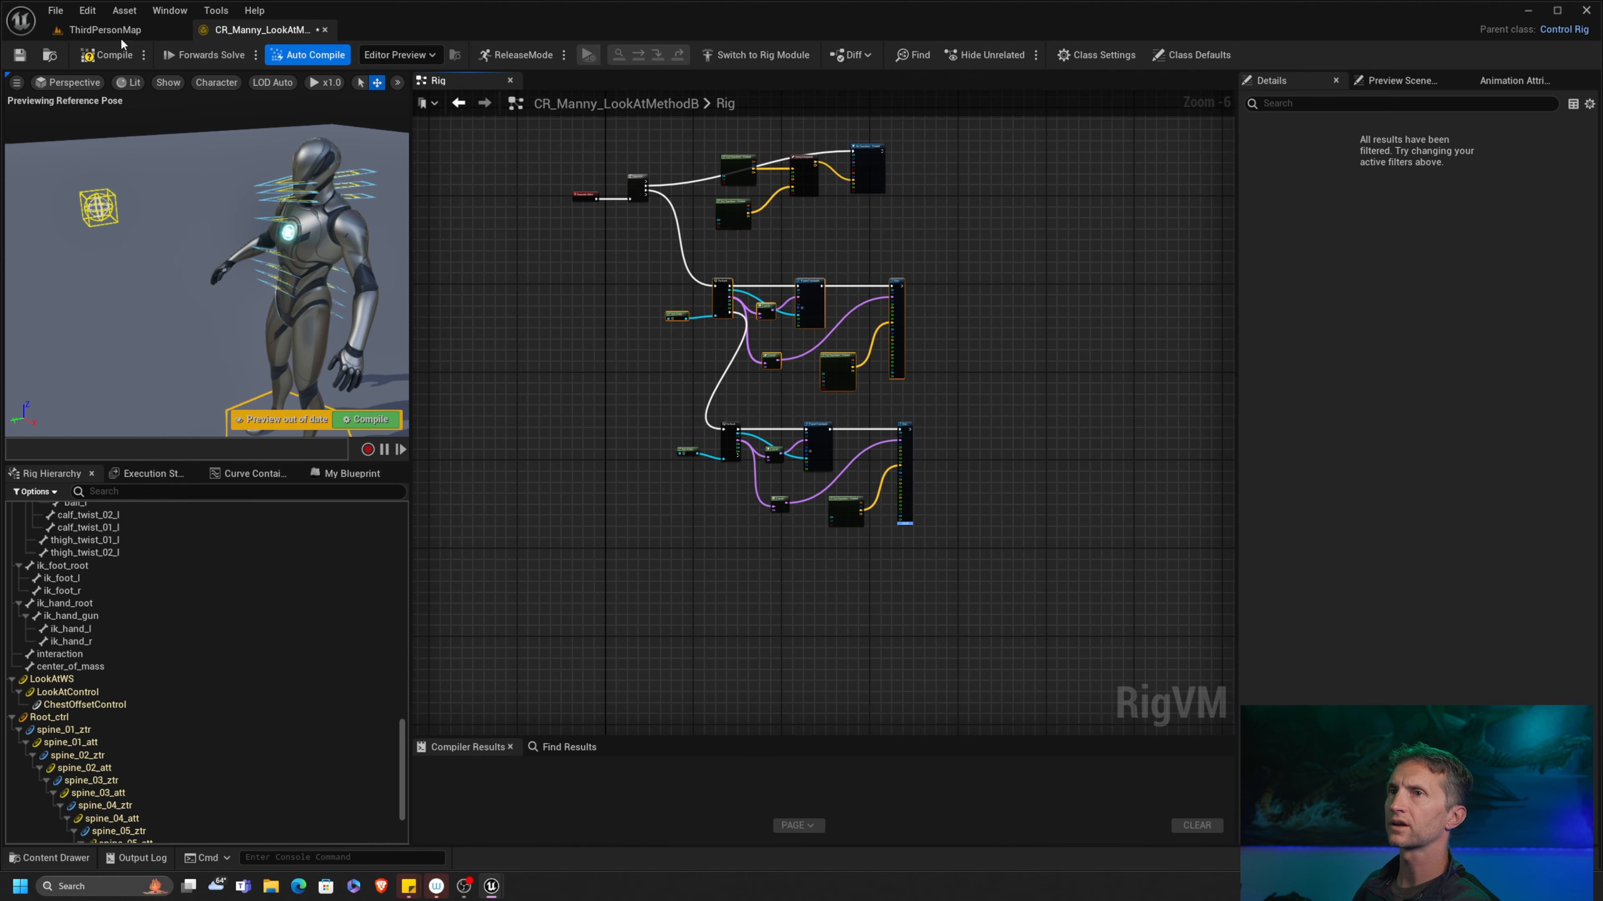
pyautogui.click(106, 55)
# Step: Paste a copy of the spine Item Array below the loops and add a For Each from the neck and head loop's Completed
pyautogui.scroll(3, 779, 372)
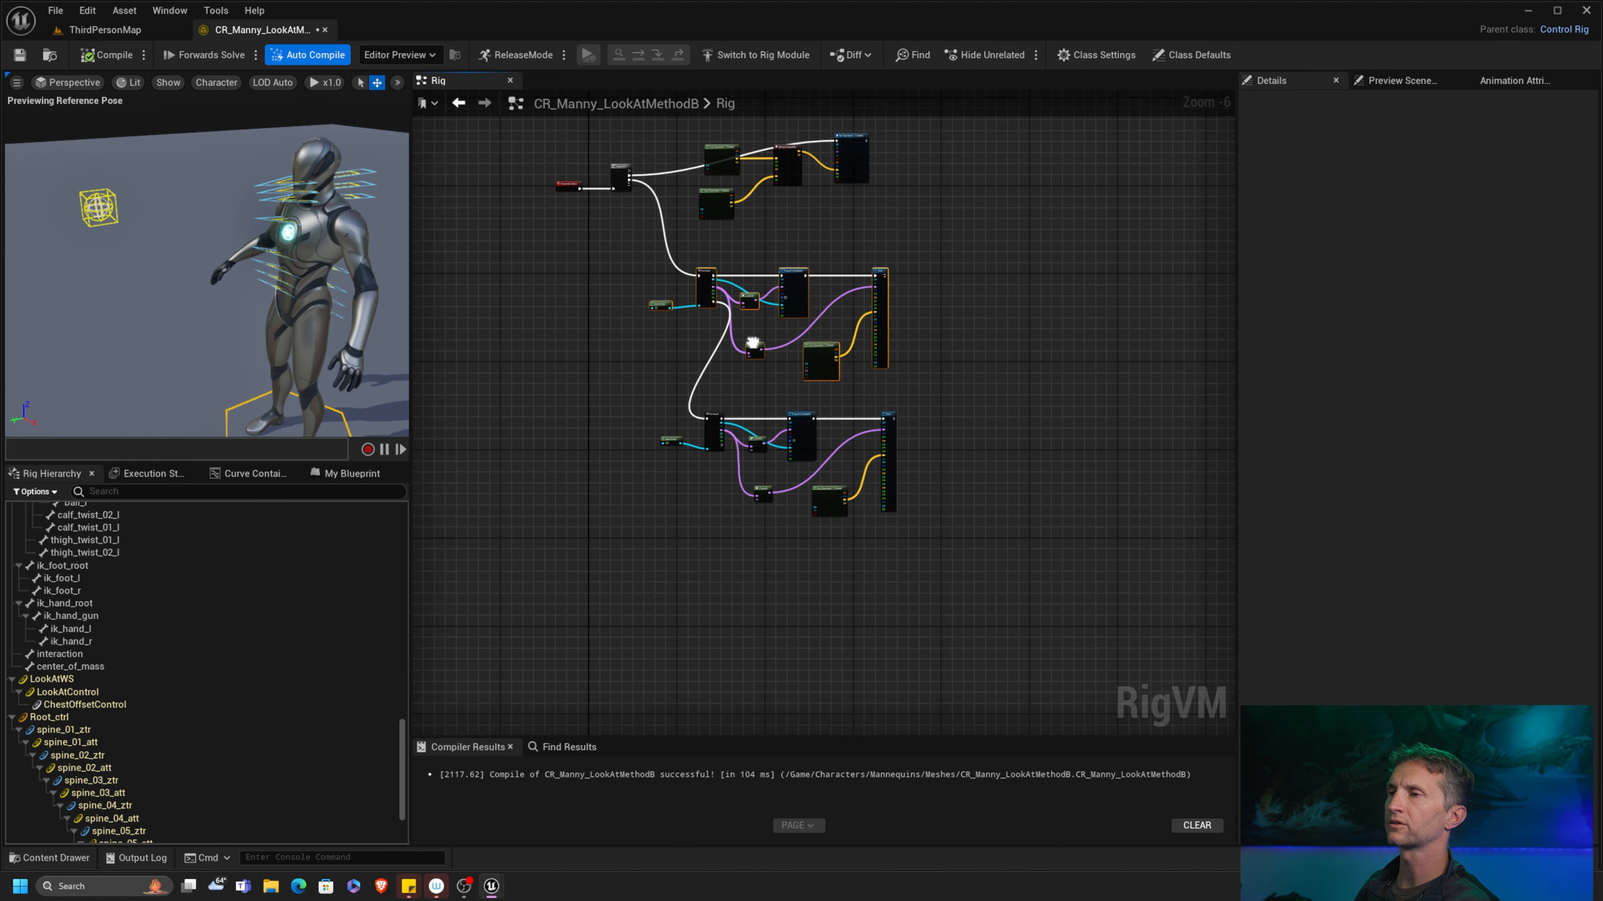
pyautogui.scroll(-2, 834, 247)
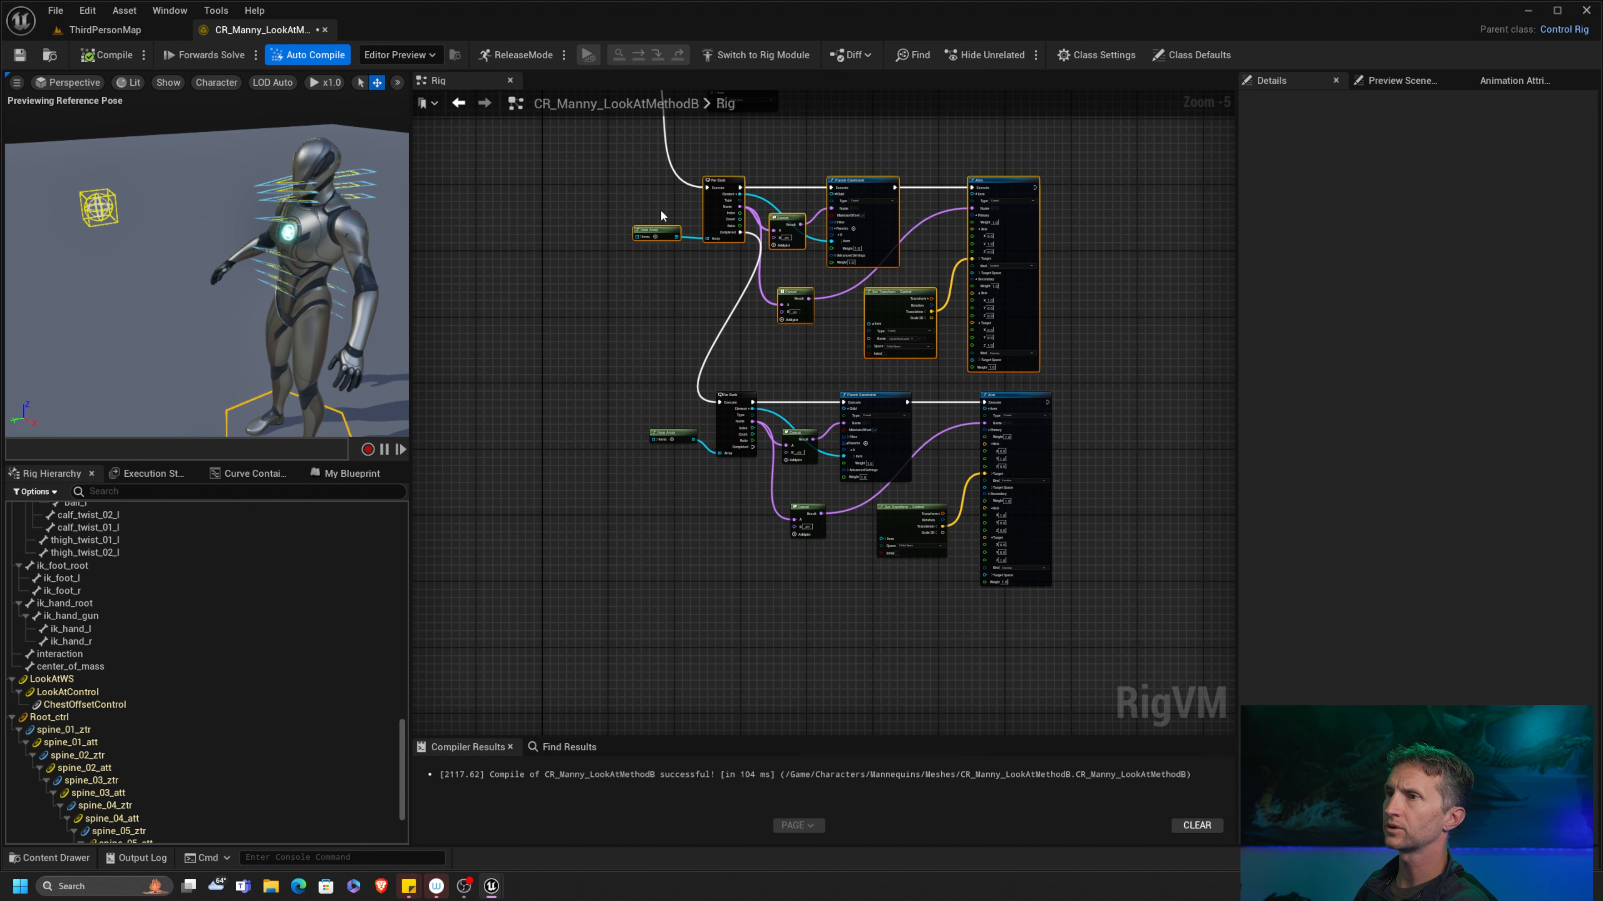
pyautogui.click(663, 229)
pyautogui.moveTo(653, 593); pyautogui.dragTo(686, 393, button='right')
pyautogui.hotkey('ctrl', 'v')
pyautogui.moveTo(750, 230); pyautogui.dragTo(698, 442)
pyautogui.write('foreac')
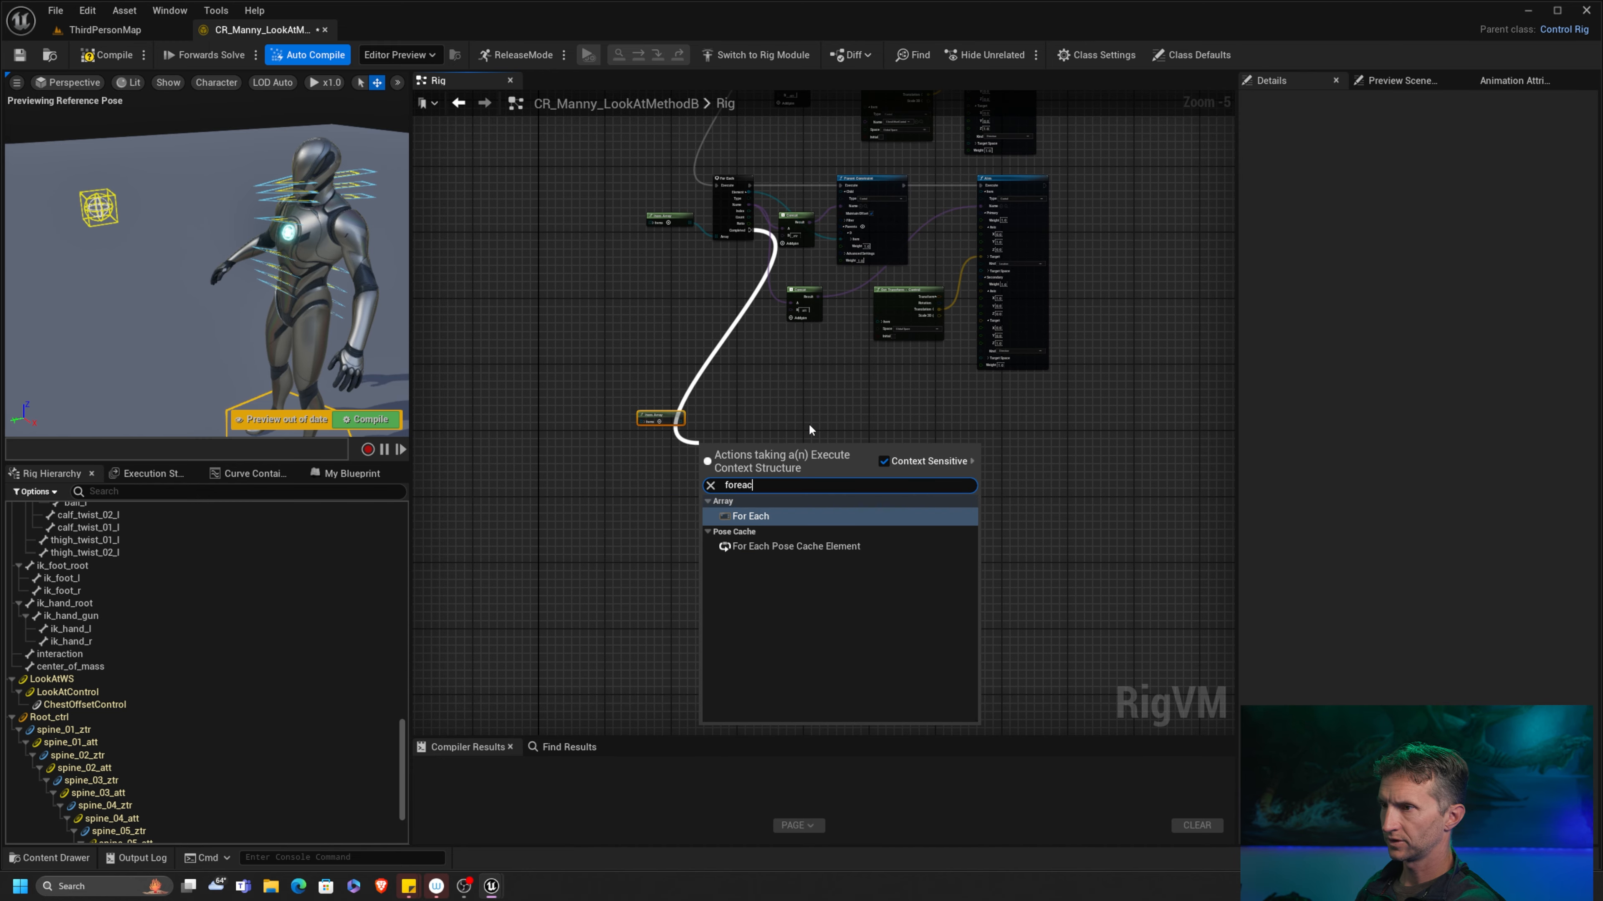
pyautogui.click(782, 510)
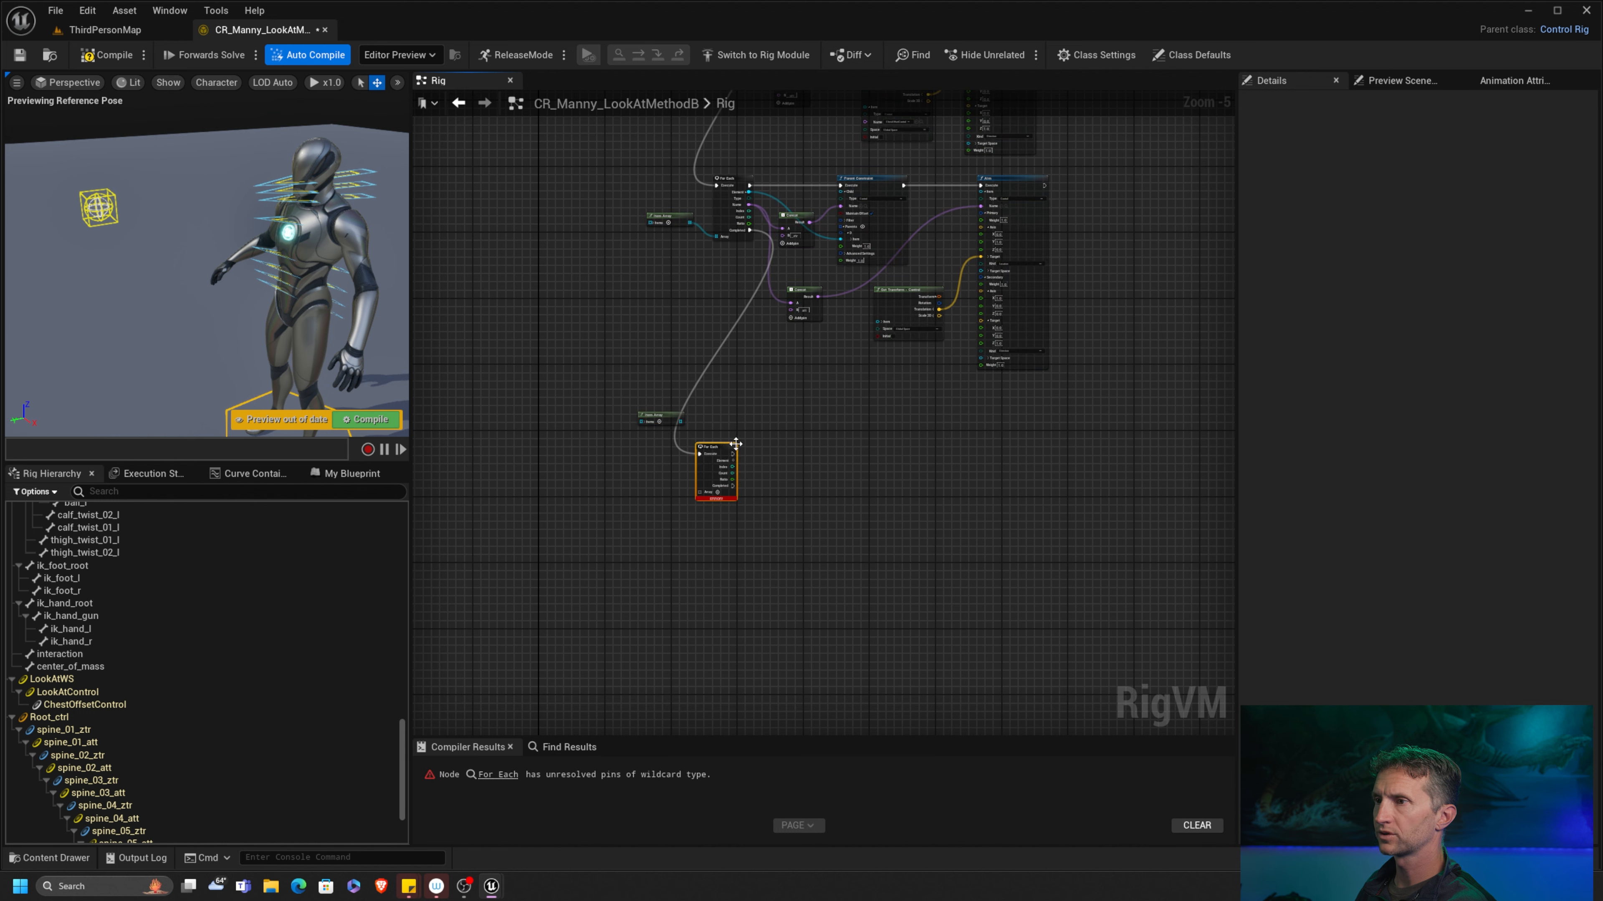
# Step: Place the new For Each beside the pasted Item Array and connect the array to its Array input
pyautogui.moveTo(730, 446); pyautogui.dragTo(809, 405)
pyautogui.scroll(2, 705, 404)
pyautogui.moveTo(669, 414); pyautogui.dragTo(800, 474)
pyautogui.moveTo(838, 392); pyautogui.dragTo(816, 400)
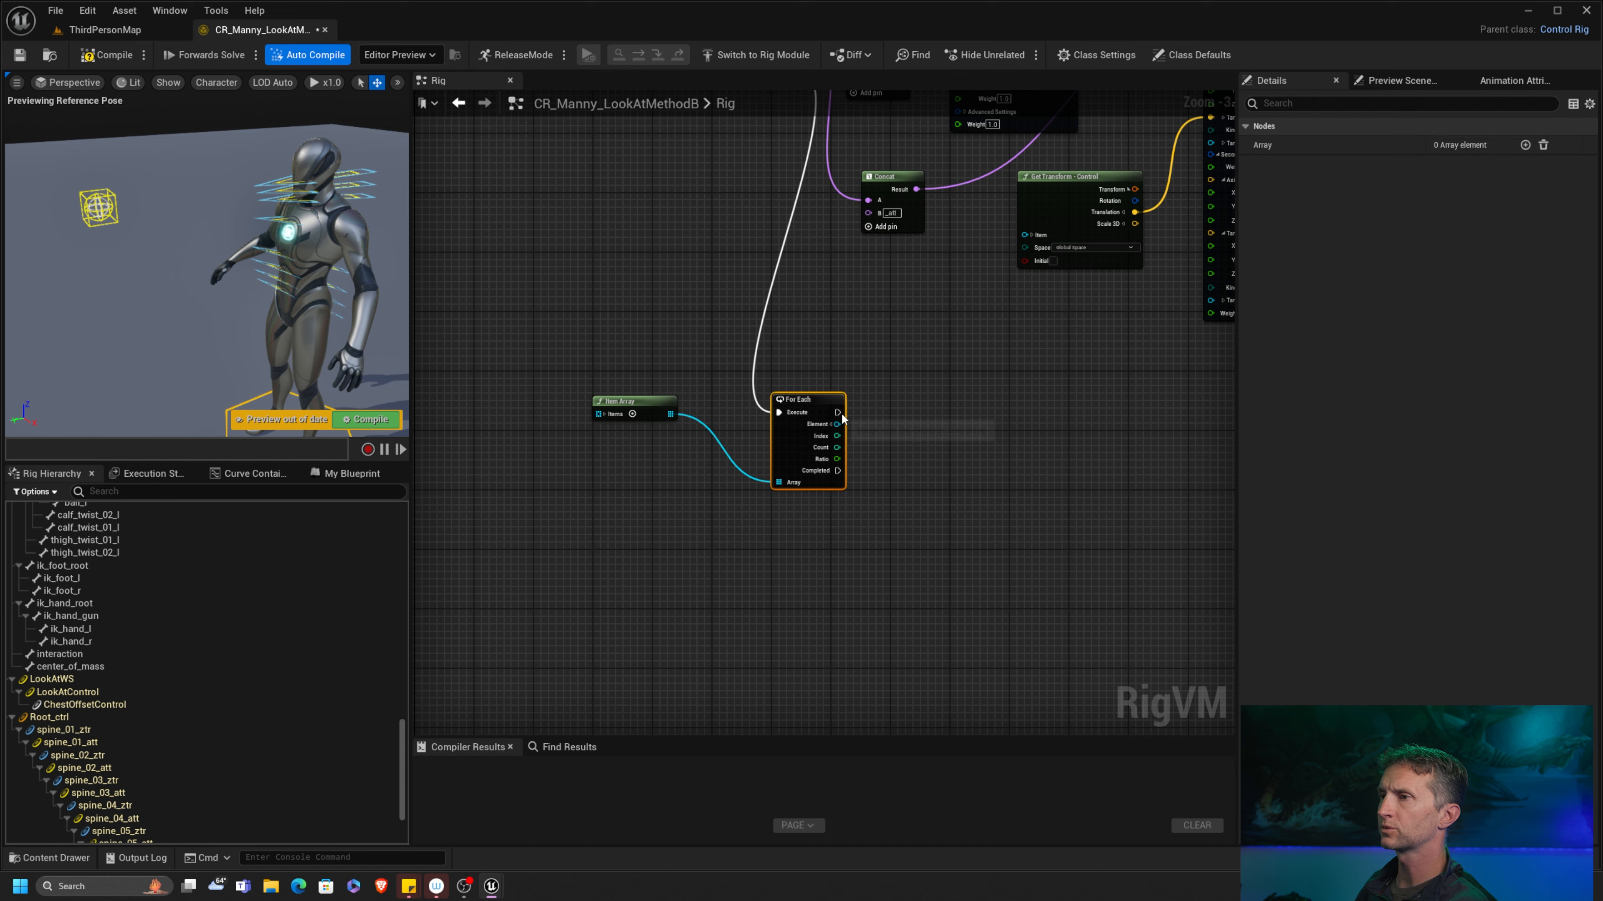
# Step: Expand the new For Each's Element and add a Concat fed by its Name
pyautogui.click(831, 425)
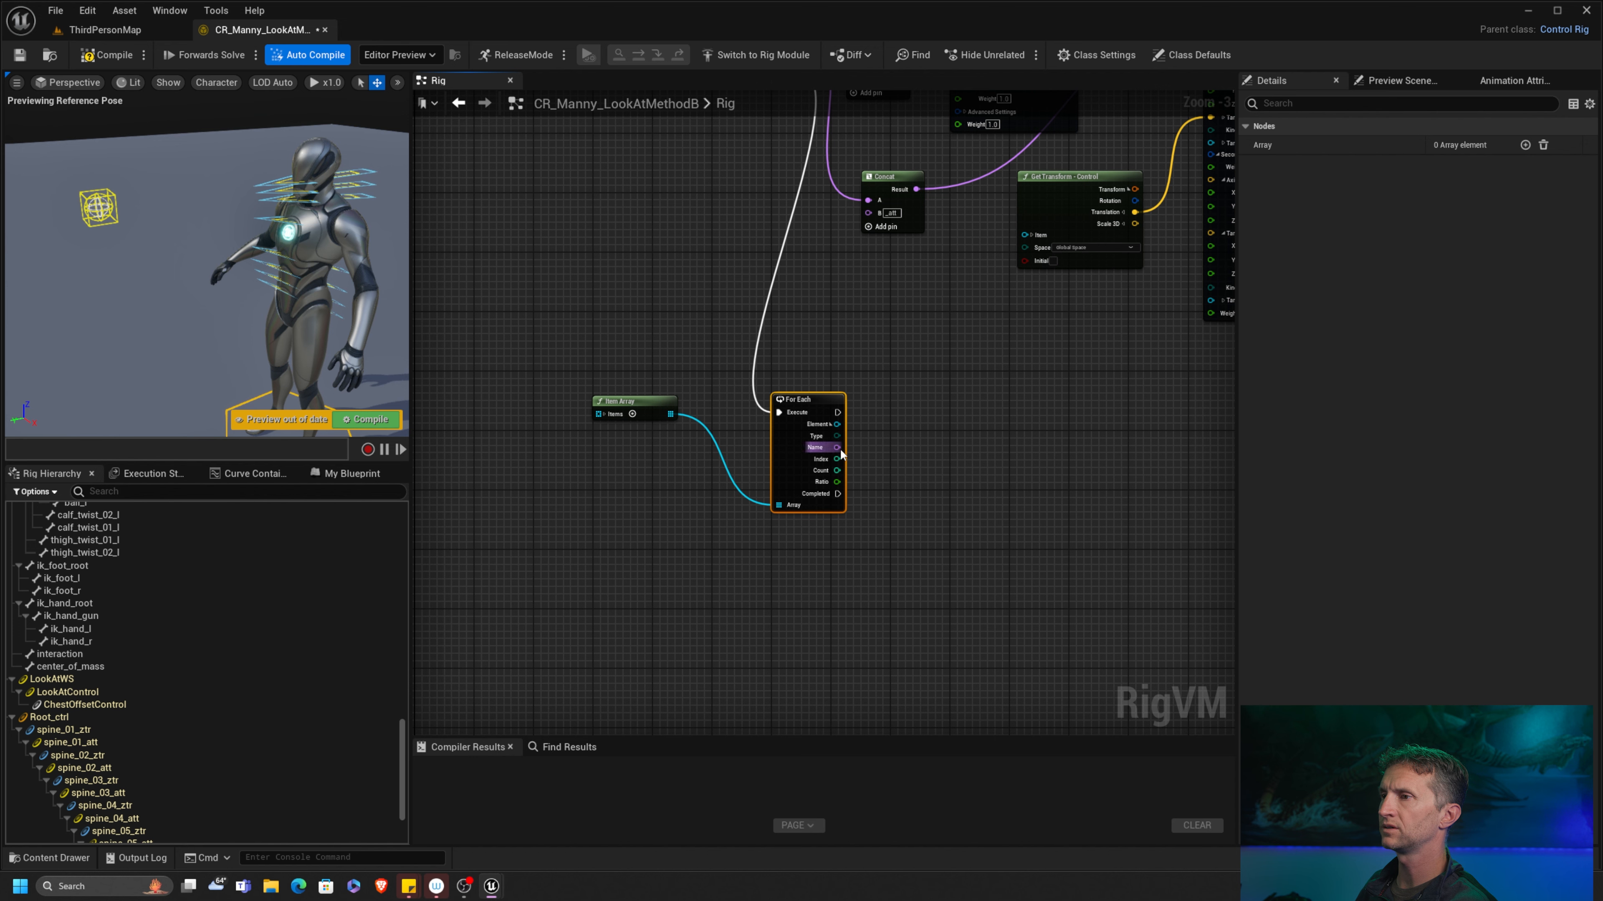
pyautogui.moveTo(837, 447); pyautogui.dragTo(907, 430)
pyautogui.write('conc')
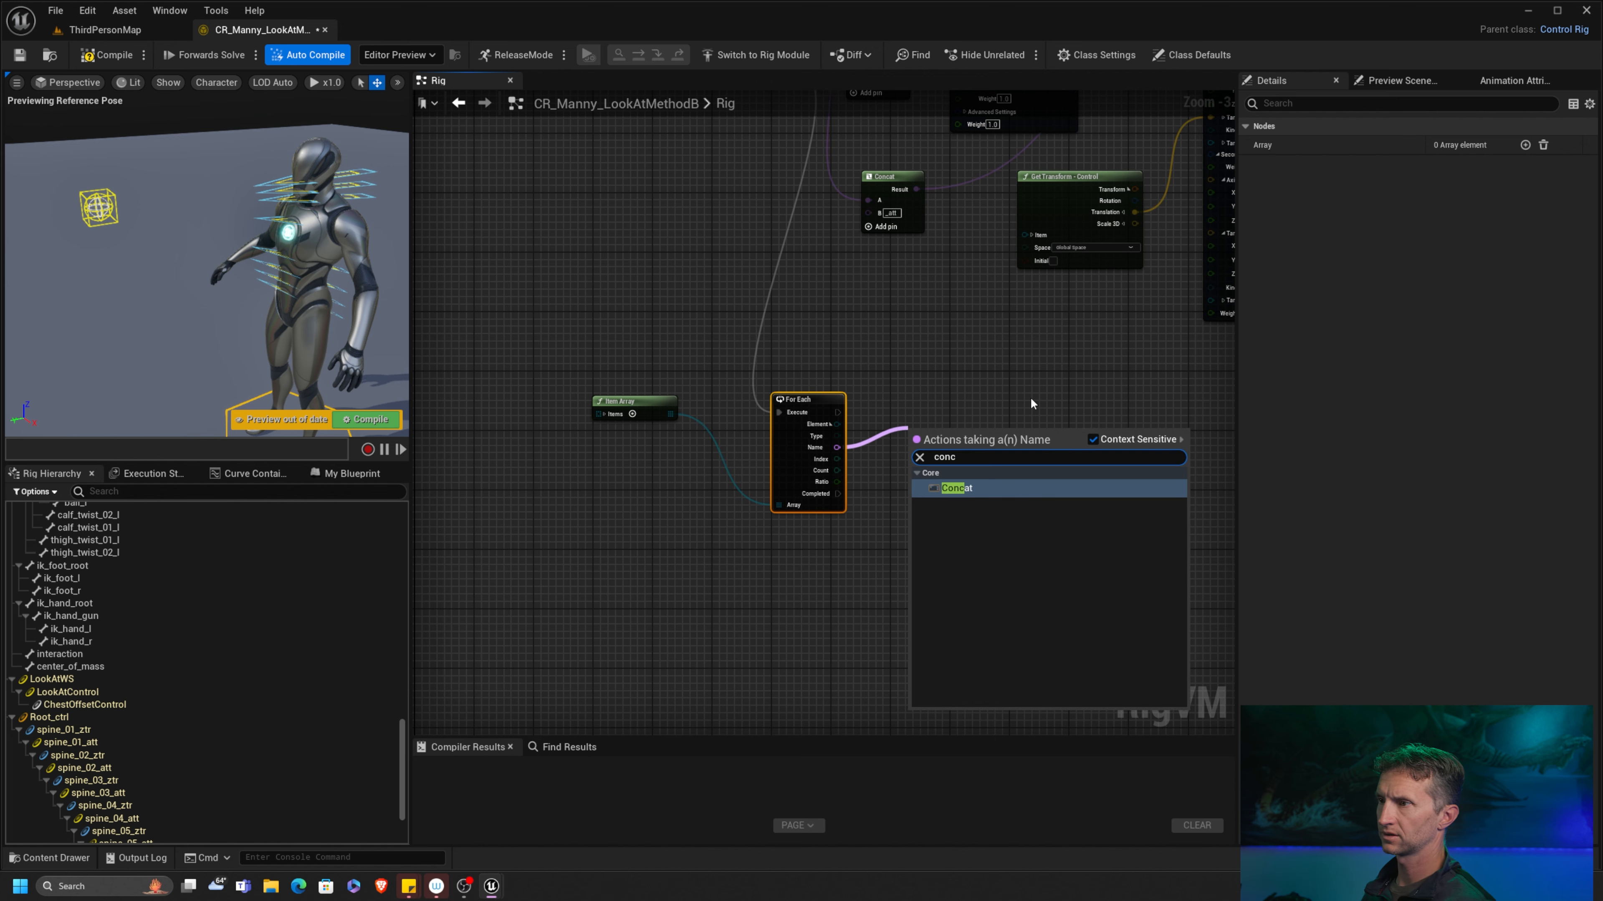
pyautogui.click(1004, 487)
pyautogui.scroll(3, 861, 365)
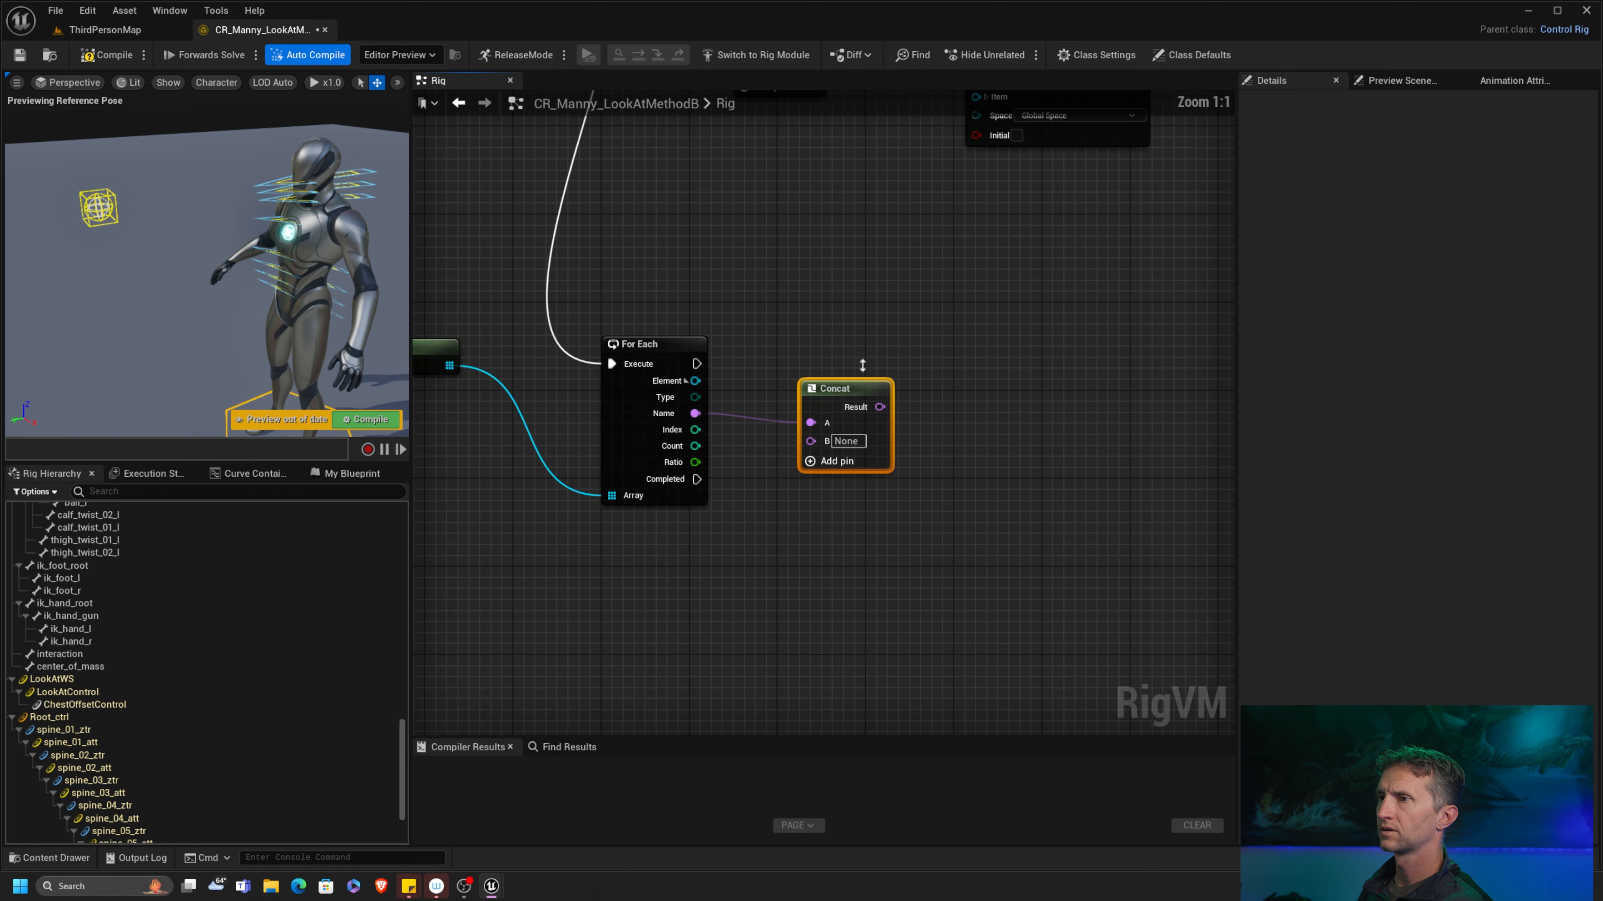
pyautogui.moveTo(970, 355); pyautogui.dragTo(1031, 333, button='right')
# Step: Line up the pasted Item Array with the For Each's Array input and shift the Concat slightly lower
pyautogui.moveTo(478, 326); pyautogui.dragTo(568, 452)
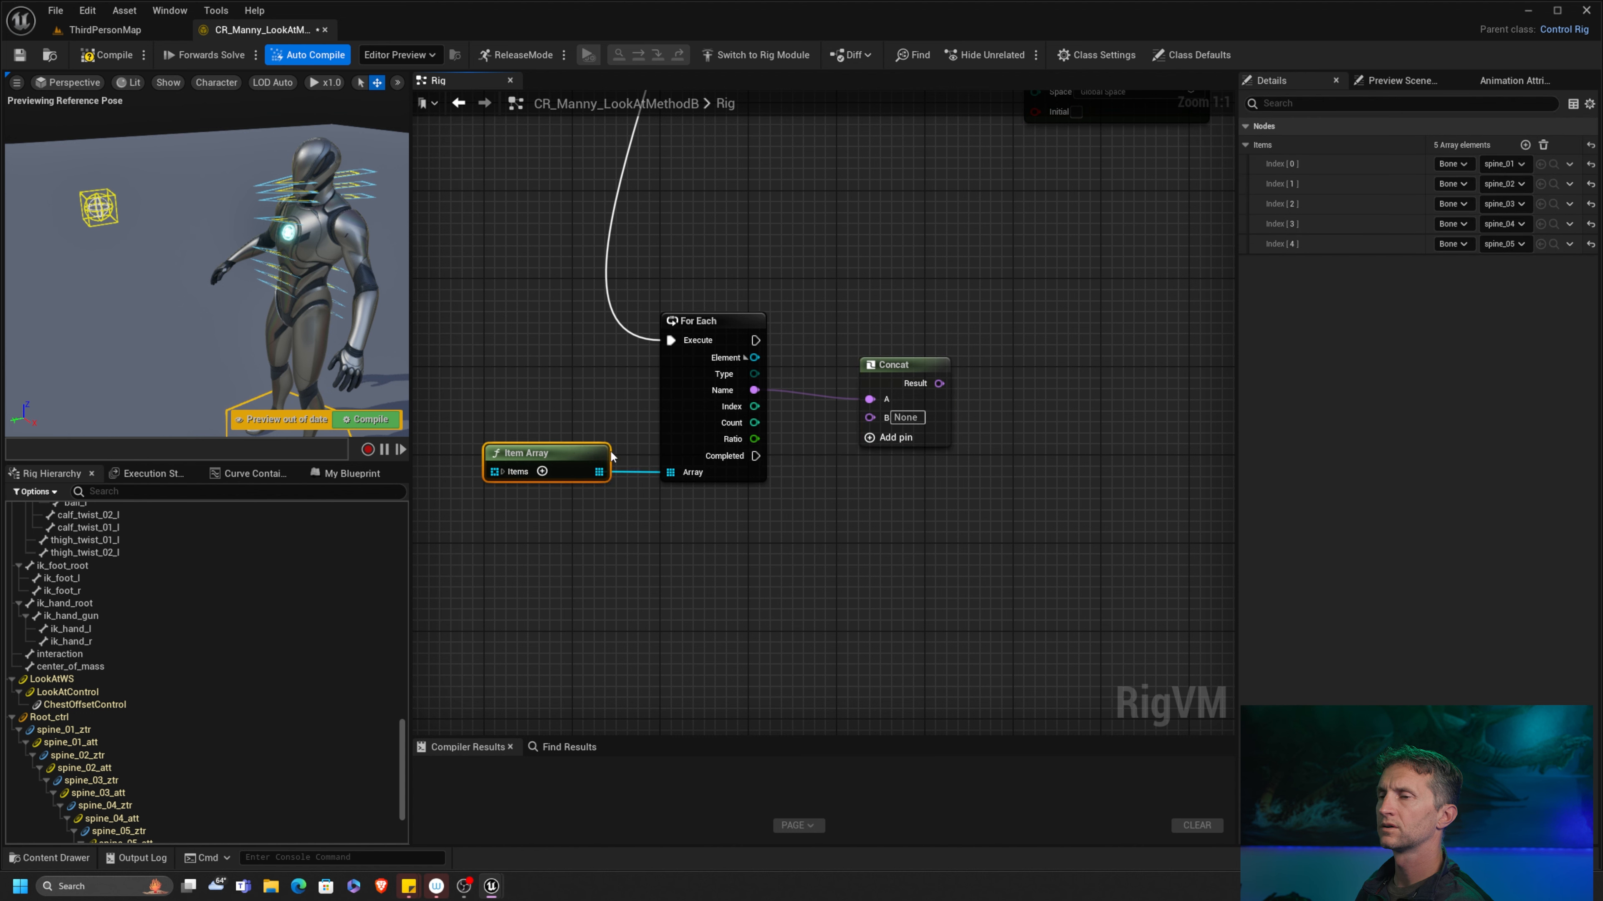
pyautogui.click(501, 472)
pyautogui.click(501, 472)
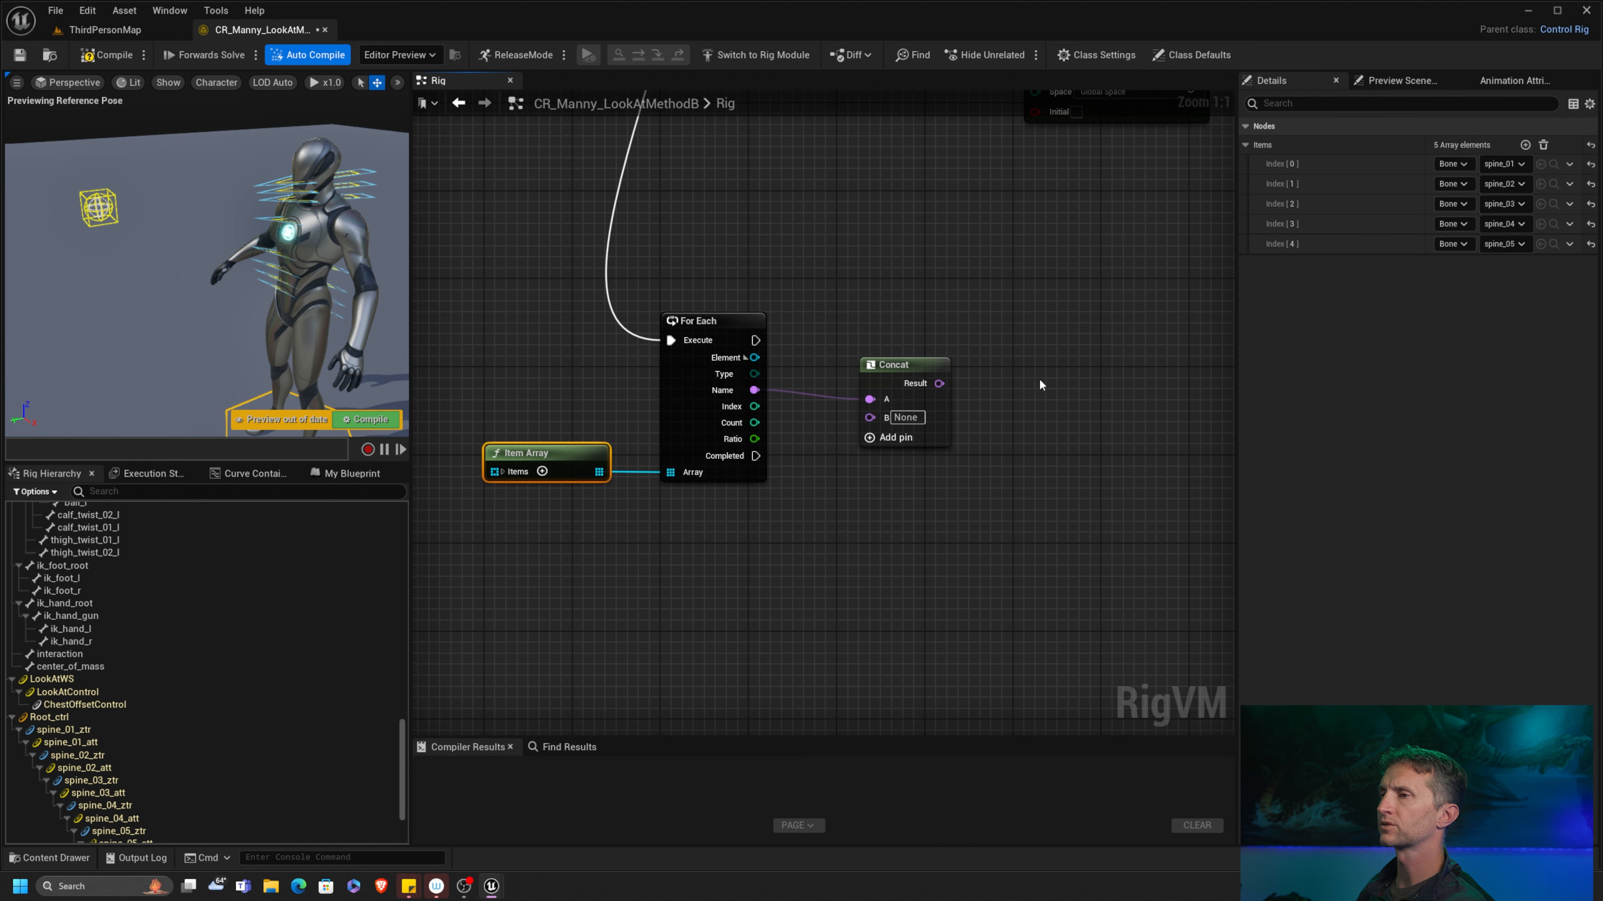
pyautogui.moveTo(924, 365); pyautogui.dragTo(879, 420)
# Step: Add a Rotation Constraint after the new For Each and connect the loop's Element to its Child
pyautogui.moveTo(756, 340); pyautogui.dragTo(1010, 341)
pyautogui.write('rotation con')
pyautogui.press('Return')
pyautogui.moveTo(755, 358); pyautogui.dragTo(1013, 357)
pyautogui.moveTo(984, 284); pyautogui.dragTo(914, 275, button='right')
# Step: Expand the Rotation Constraint's first parent item and set its Type to Control
pyautogui.click(960, 452)
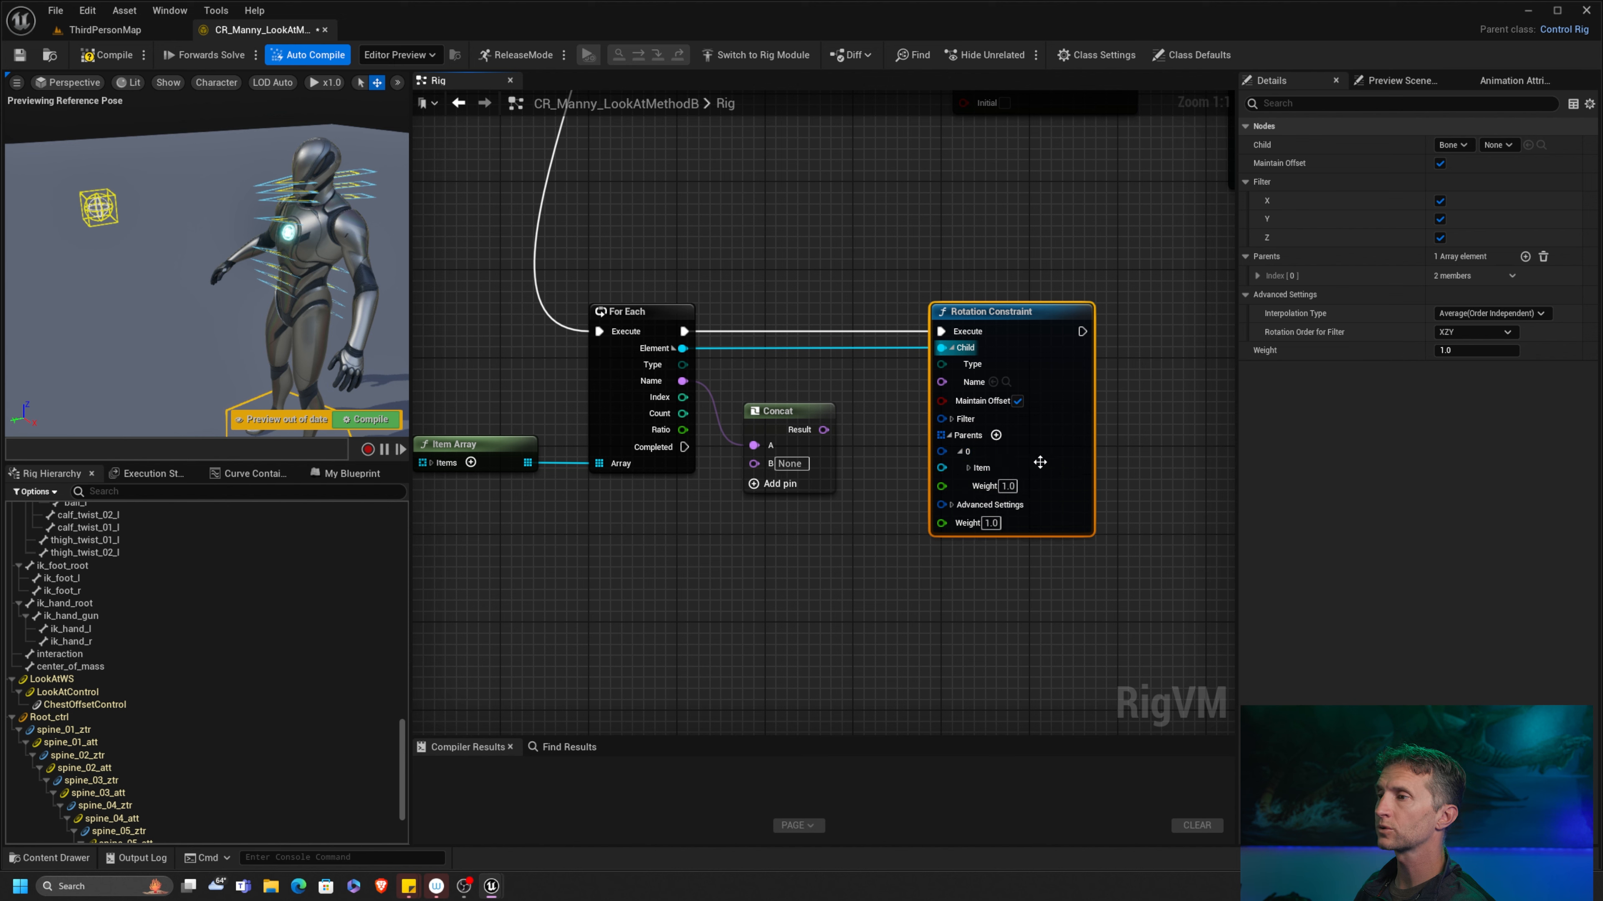
pyautogui.click(969, 468)
pyautogui.click(1071, 485)
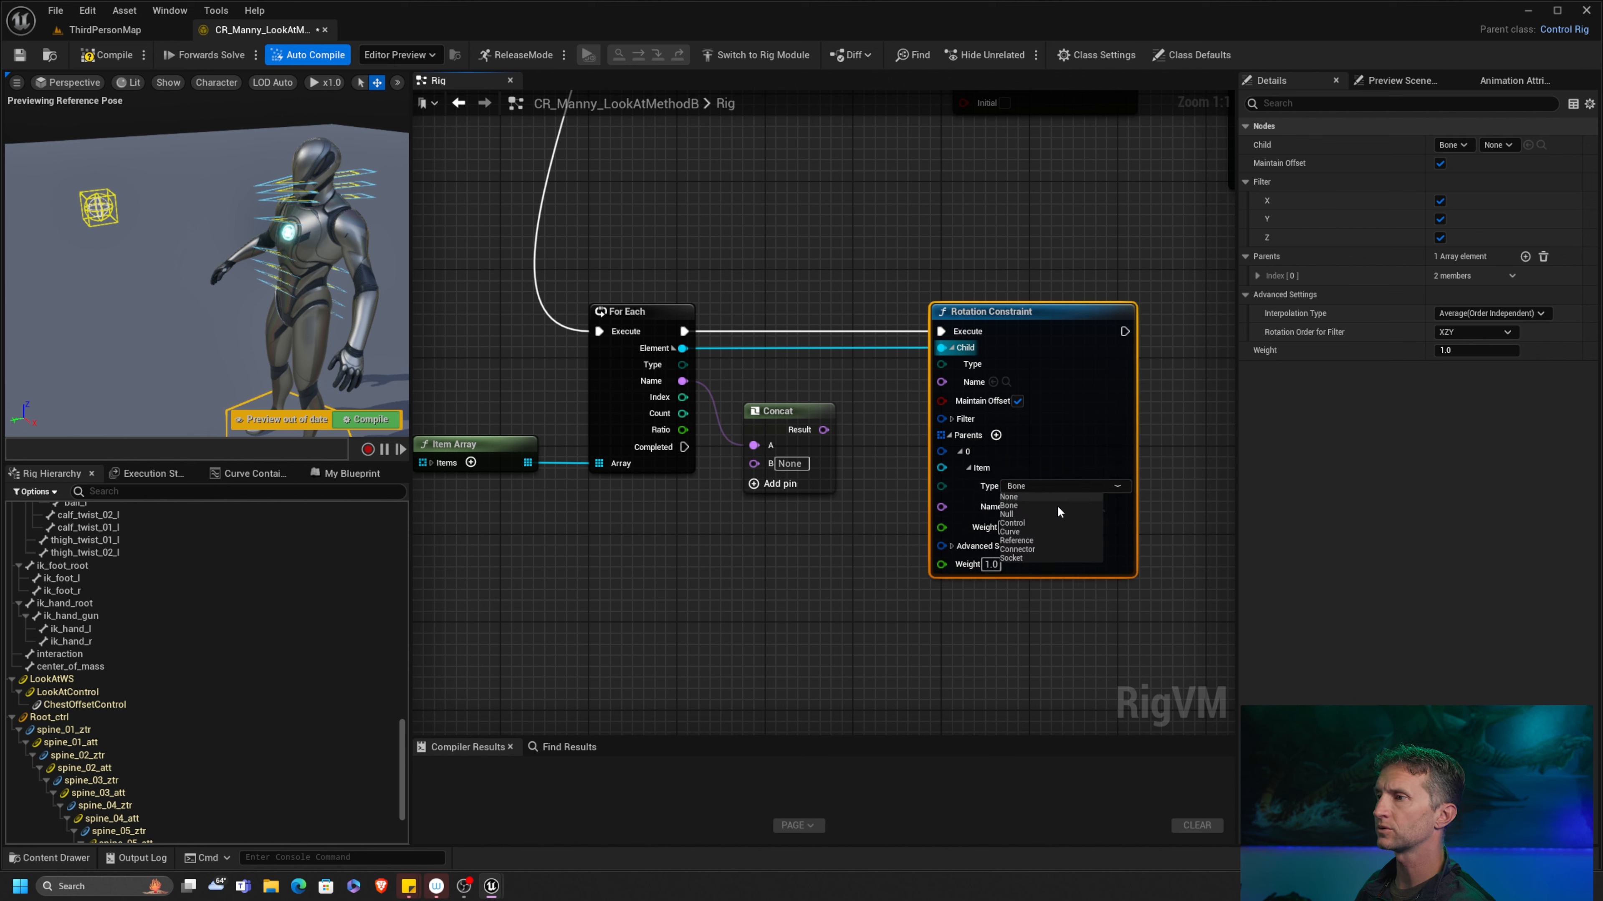
pyautogui.click(1029, 523)
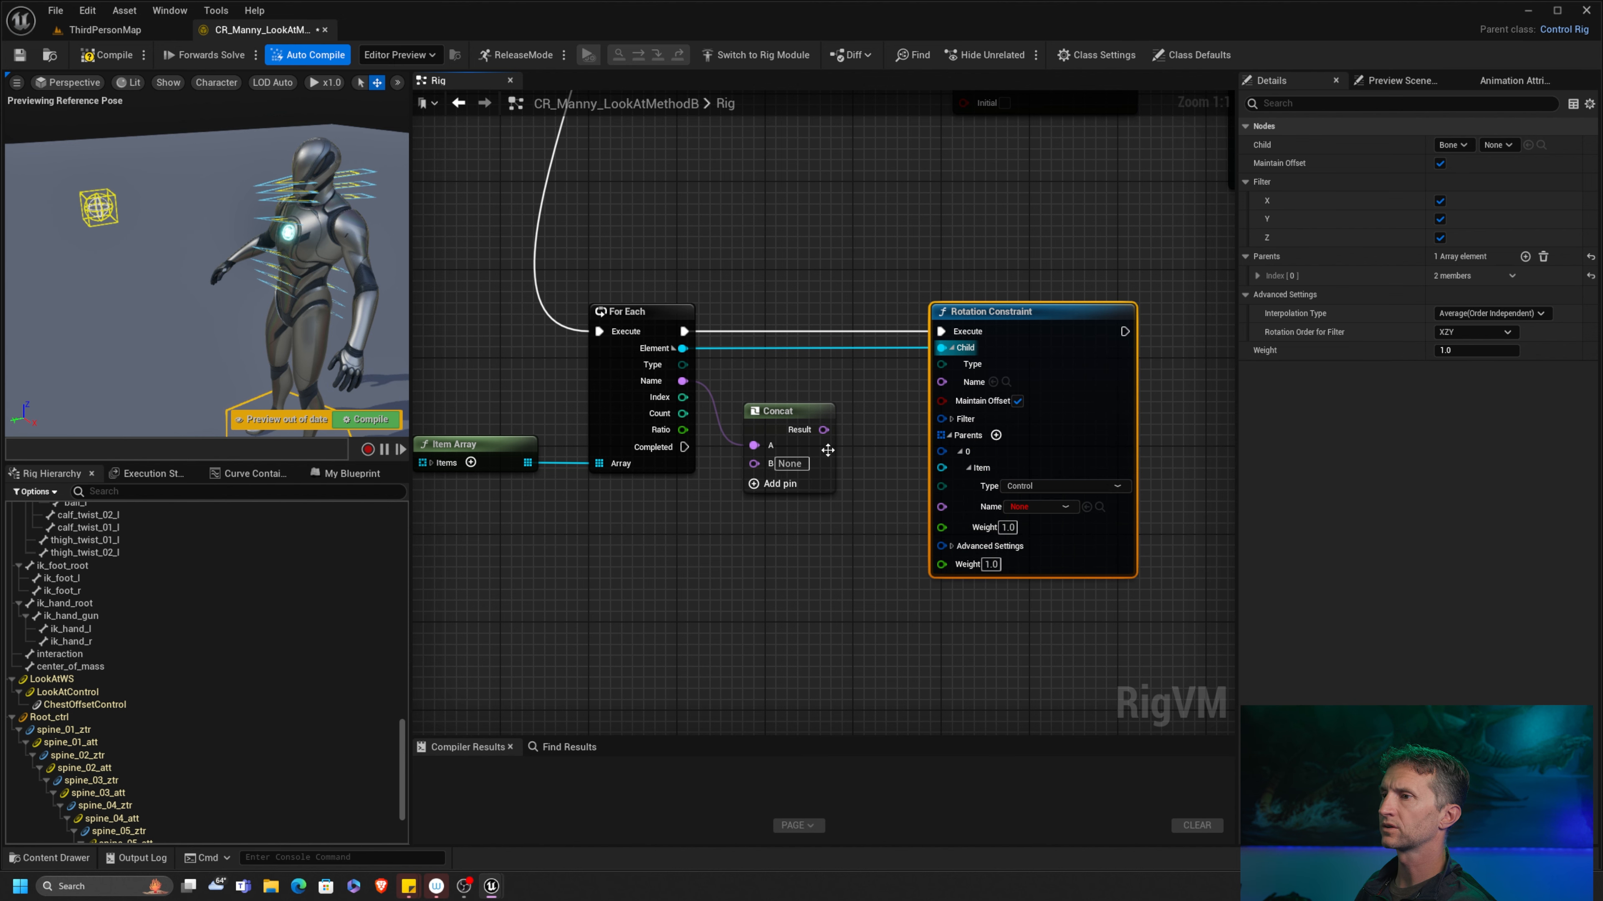
# Step: Set the Concat's B to _att and connect its Result to the Rotation Constraint's parent Name
pyautogui.click(797, 463)
pyautogui.write('_att')
pyautogui.moveTo(941, 506); pyautogui.dragTo(826, 431)
# Step: Draw a connection from the new For Each's Ratio output toward the Rotation Constraint
pyautogui.moveTo(731, 532); pyautogui.dragTo(793, 492, button='right')
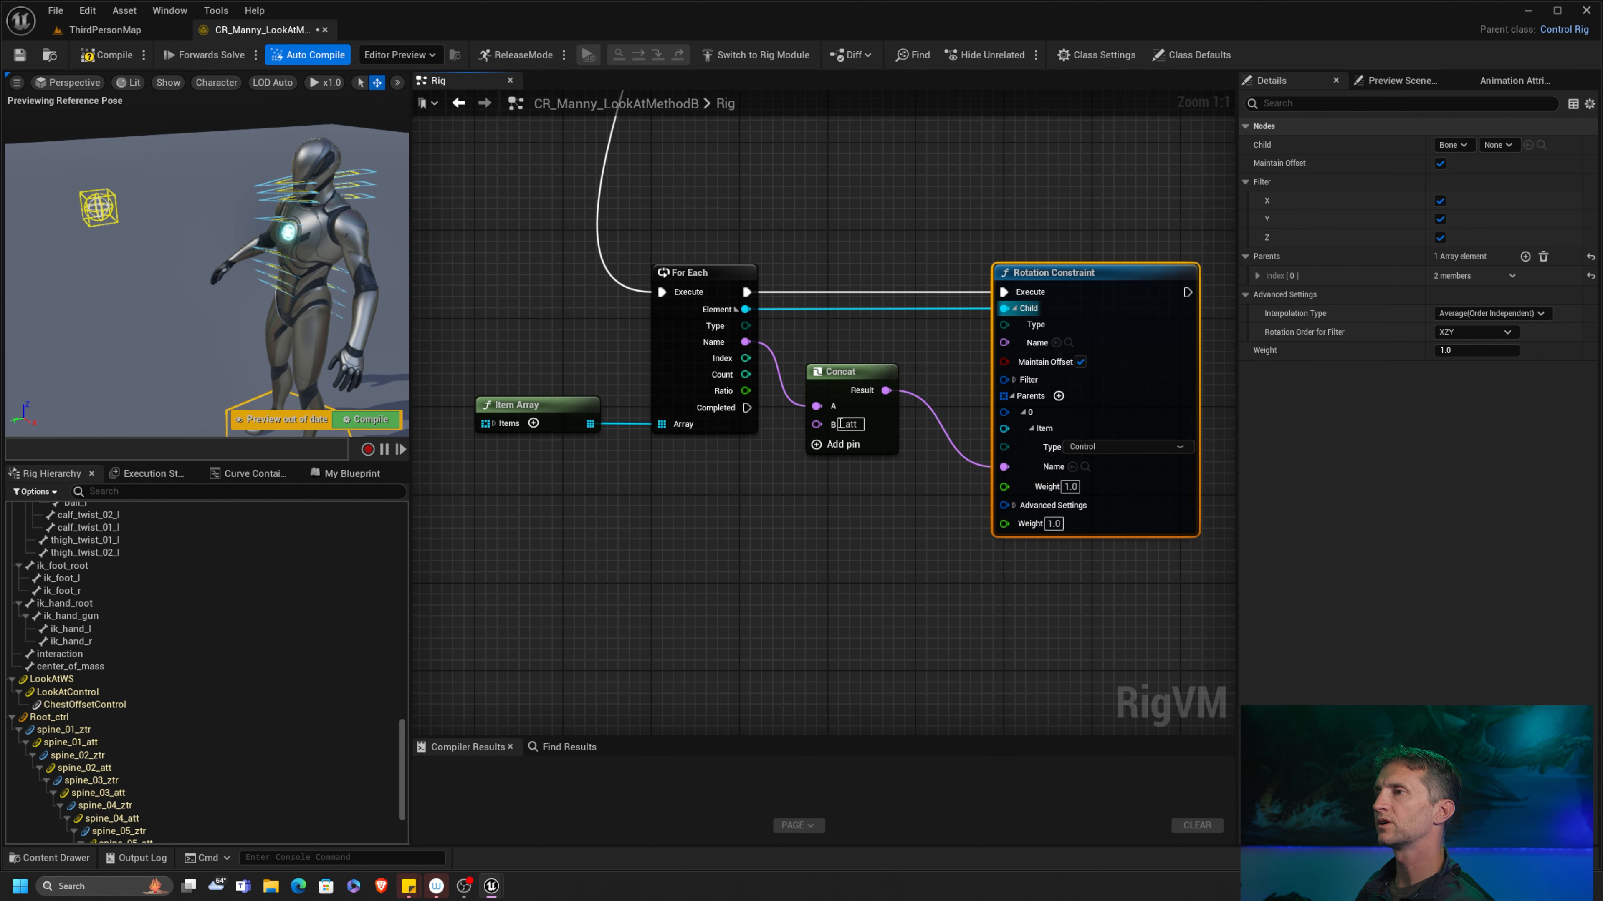
pyautogui.moveTo(747, 394); pyautogui.dragTo(1004, 555)
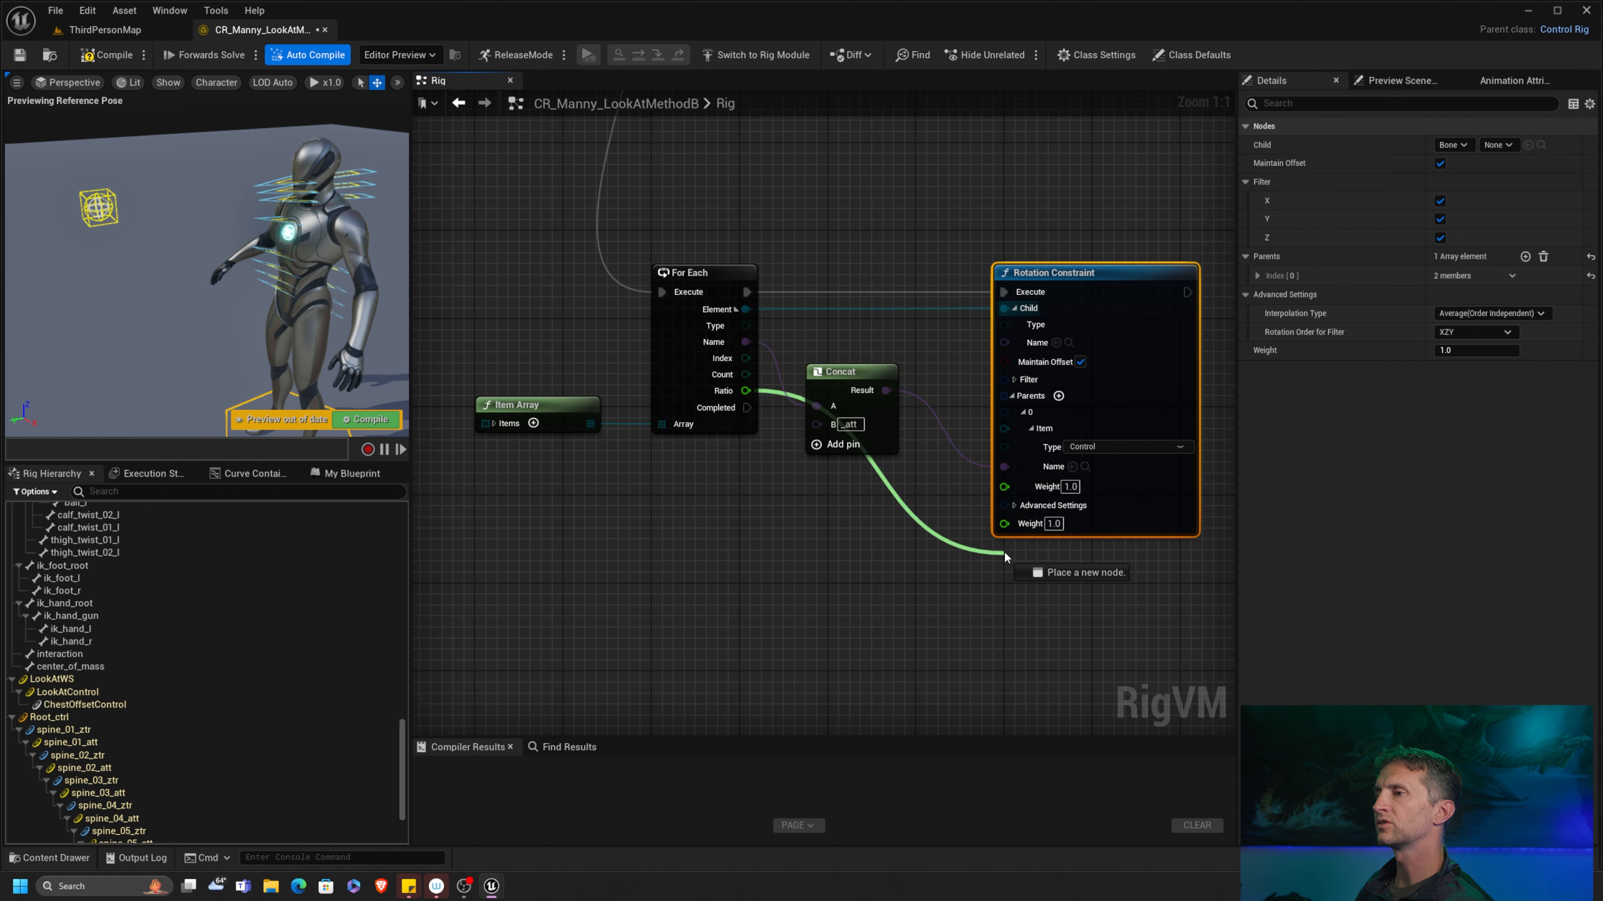